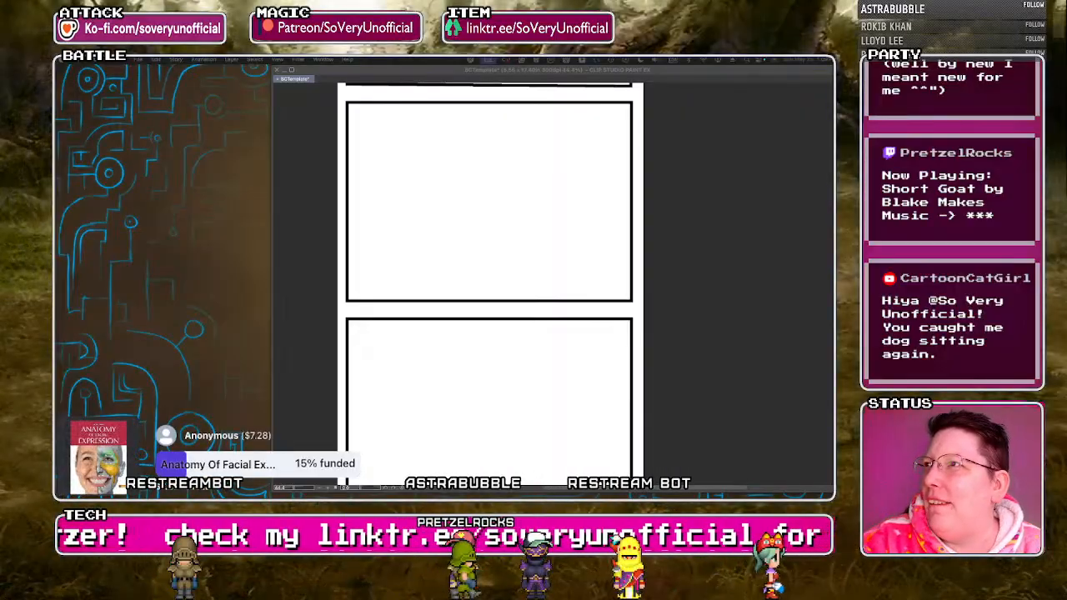
click(305, 268)
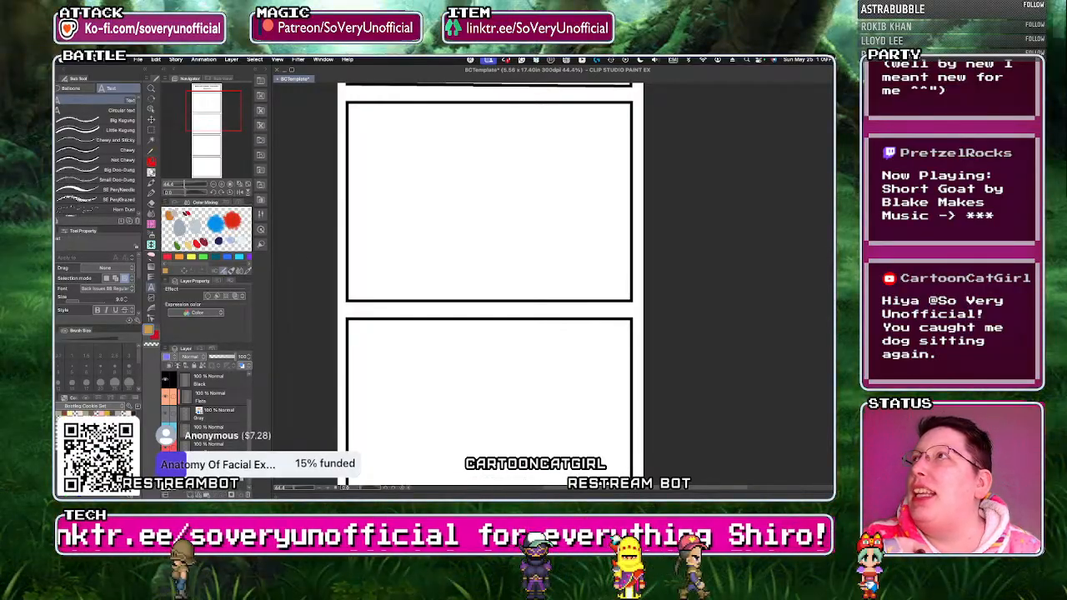
key(super+Tab)
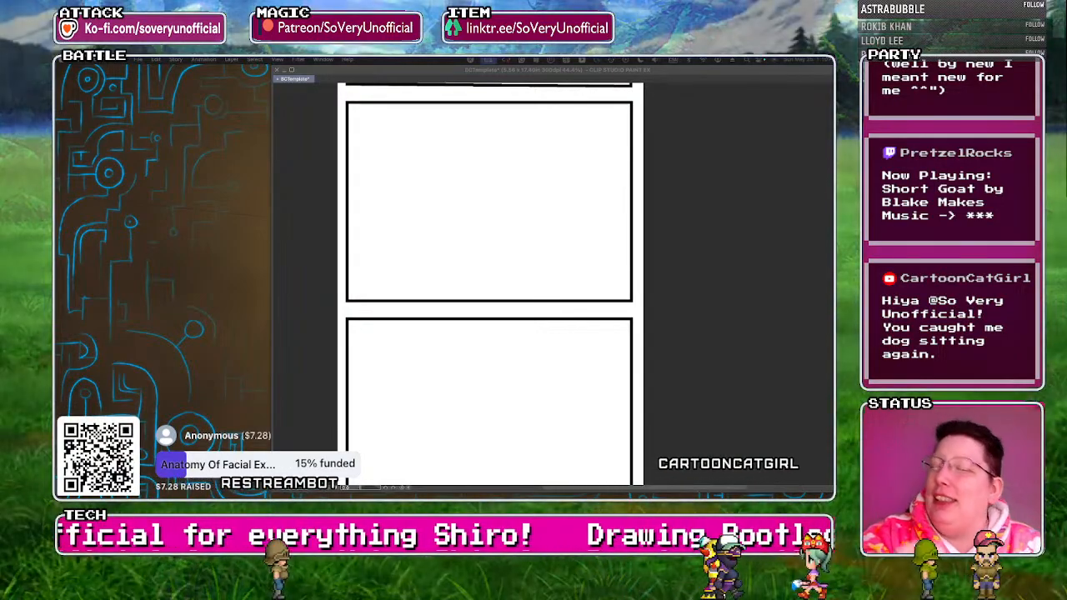
key(Tab)
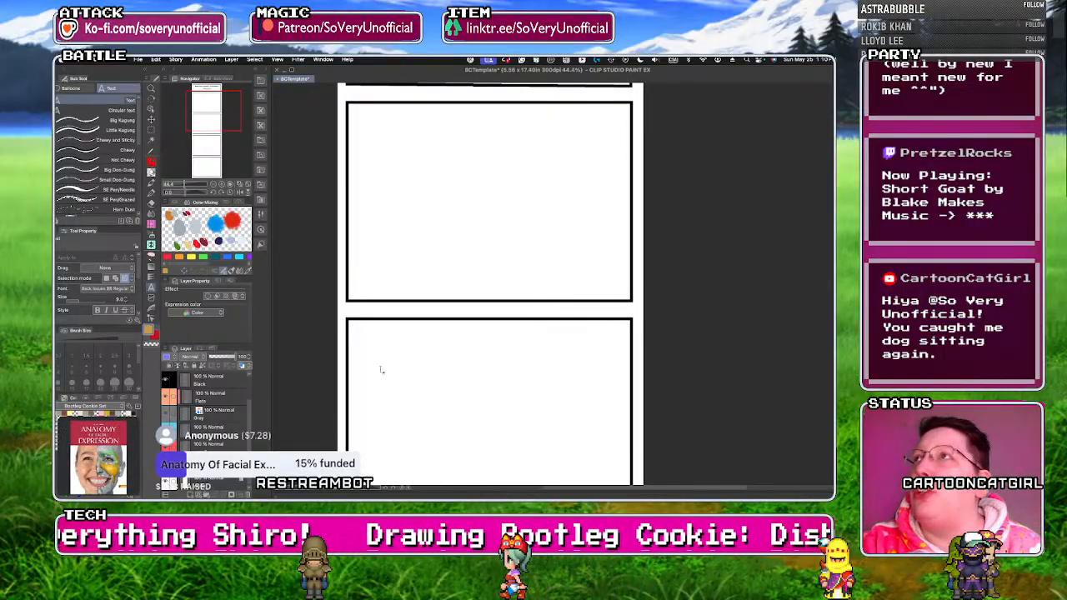
scroll(381, 370, down, 5)
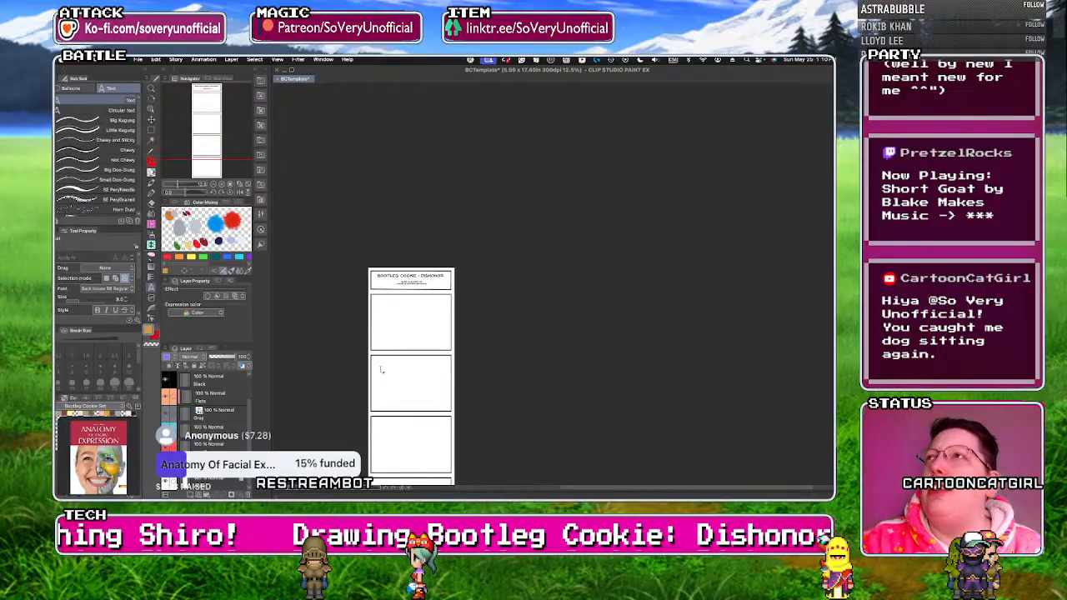
scroll(381, 369, up, 3)
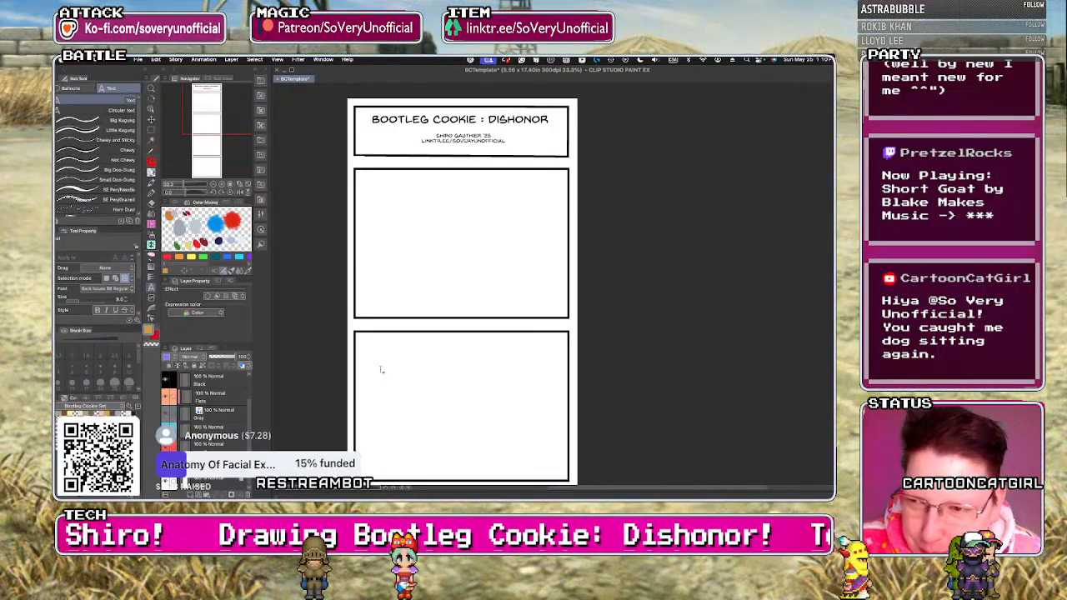
key(p)
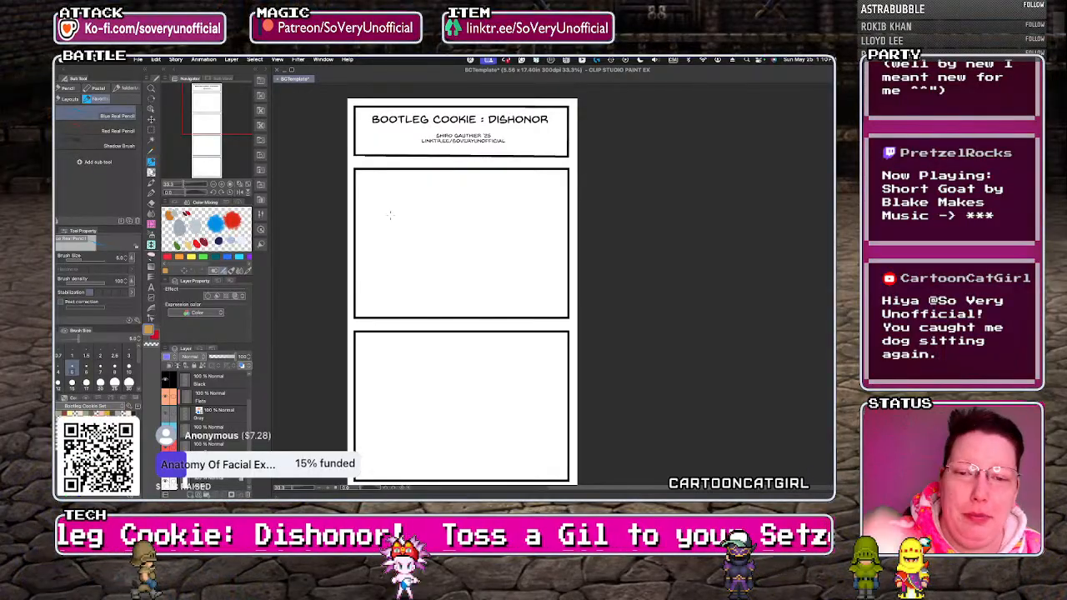
scroll(493, 237, up, 2)
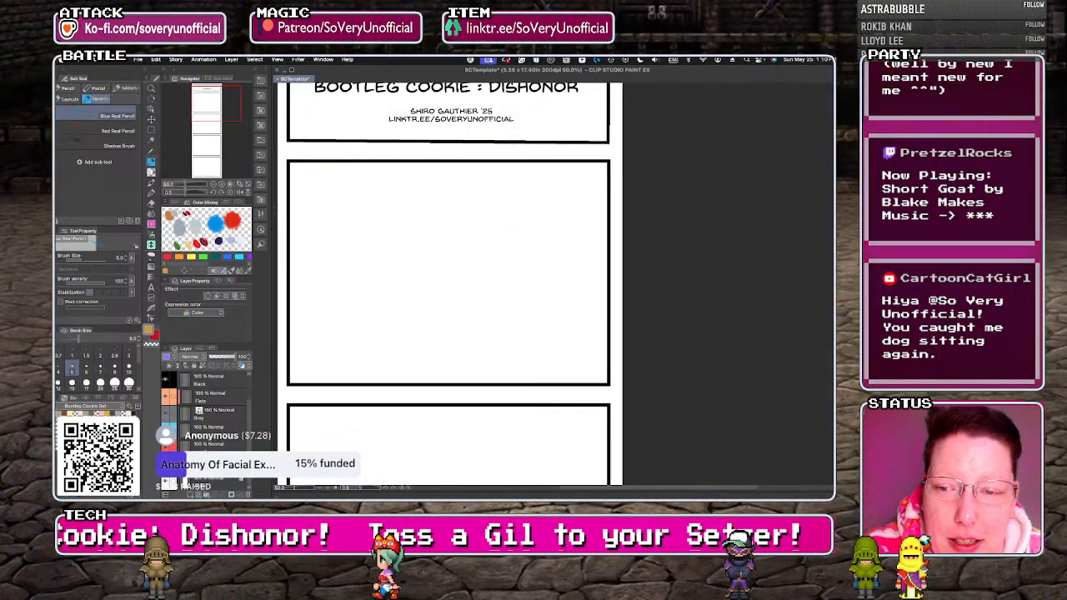
scroll(278, 212, up, 1)
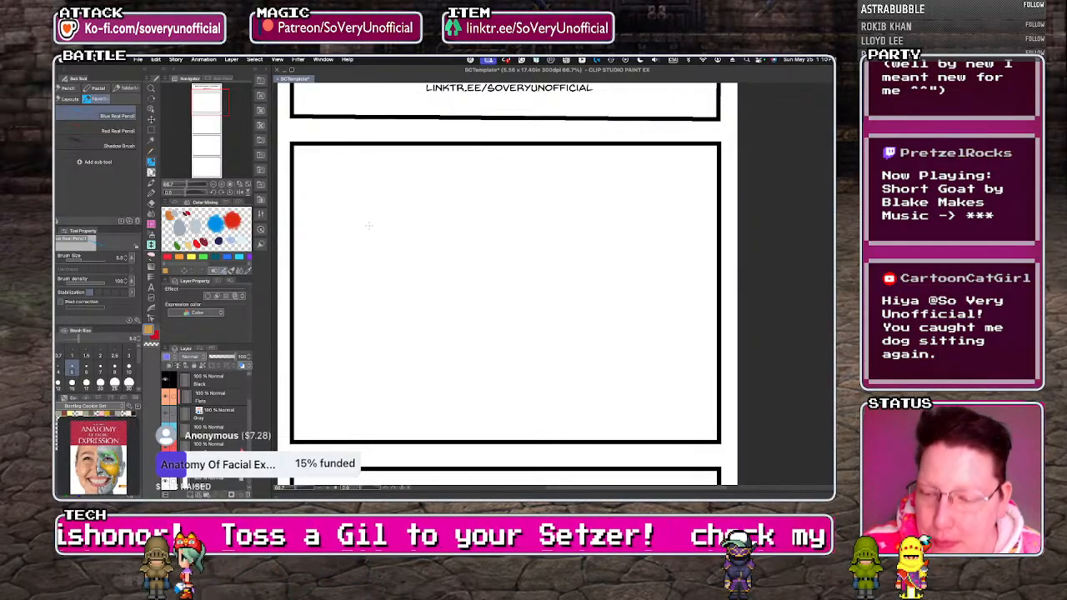
click(211, 486)
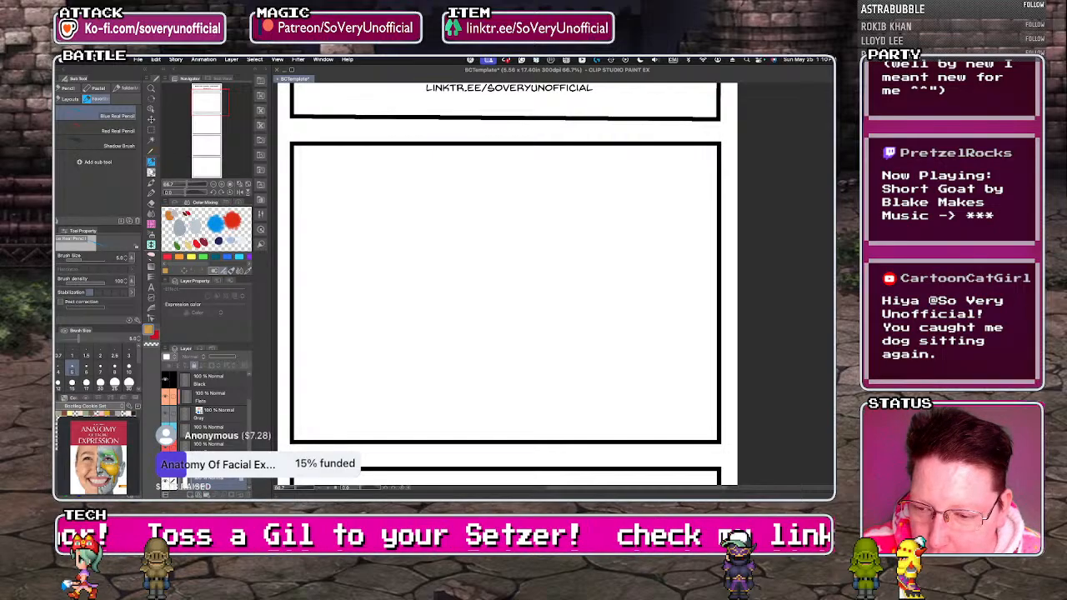
click(190, 496)
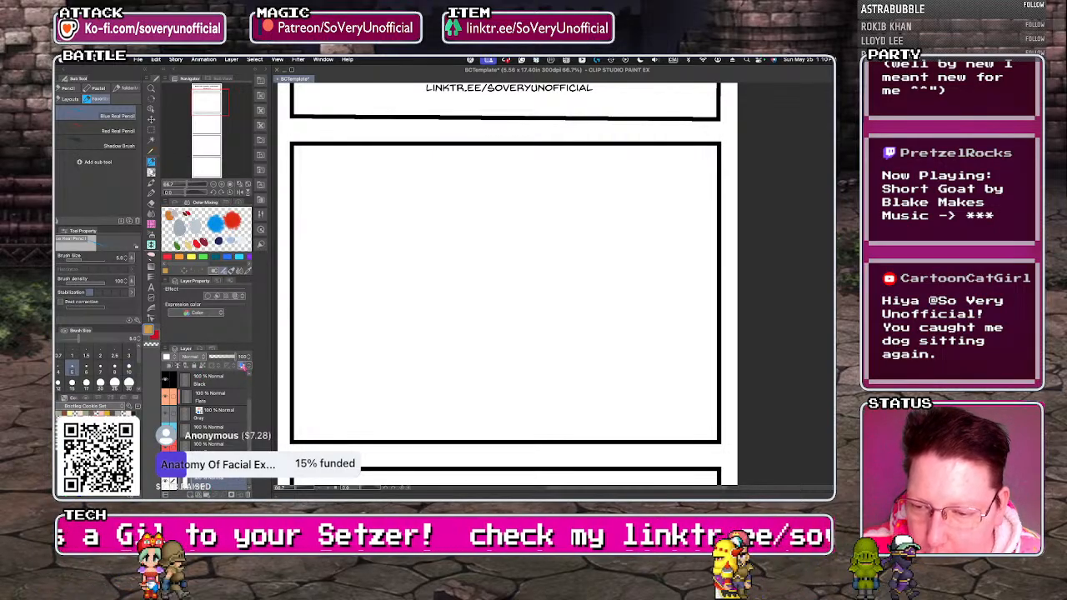
click(242, 365)
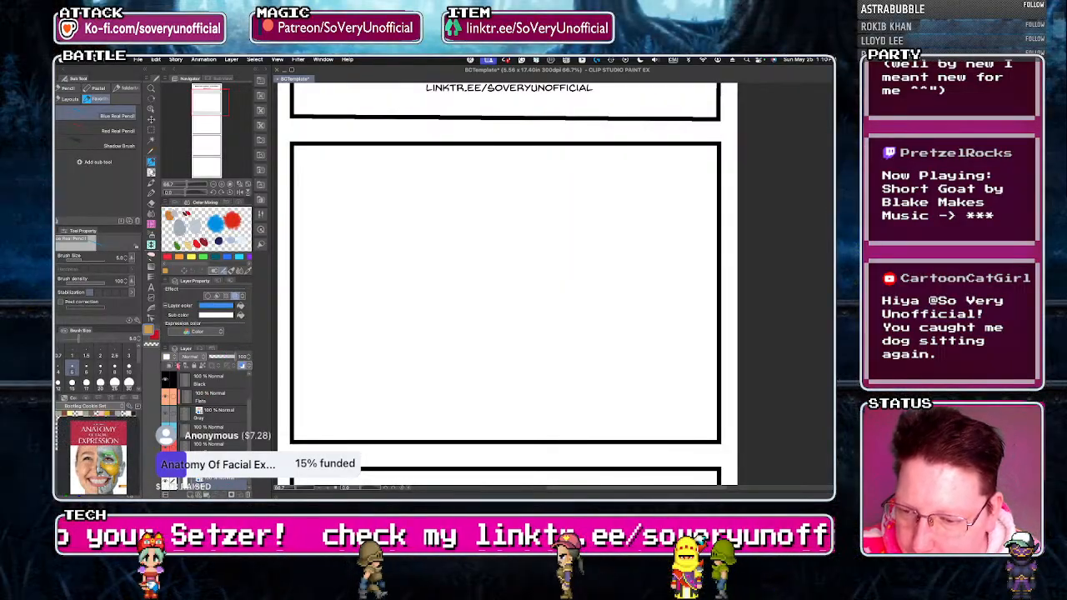
click(213, 350)
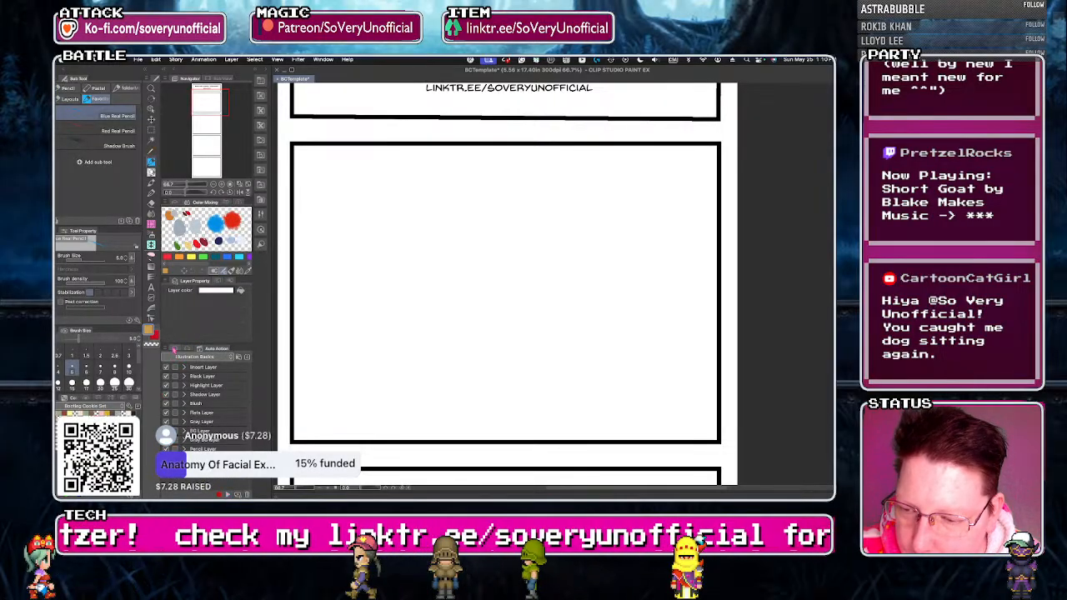
click(180, 349)
click(234, 471)
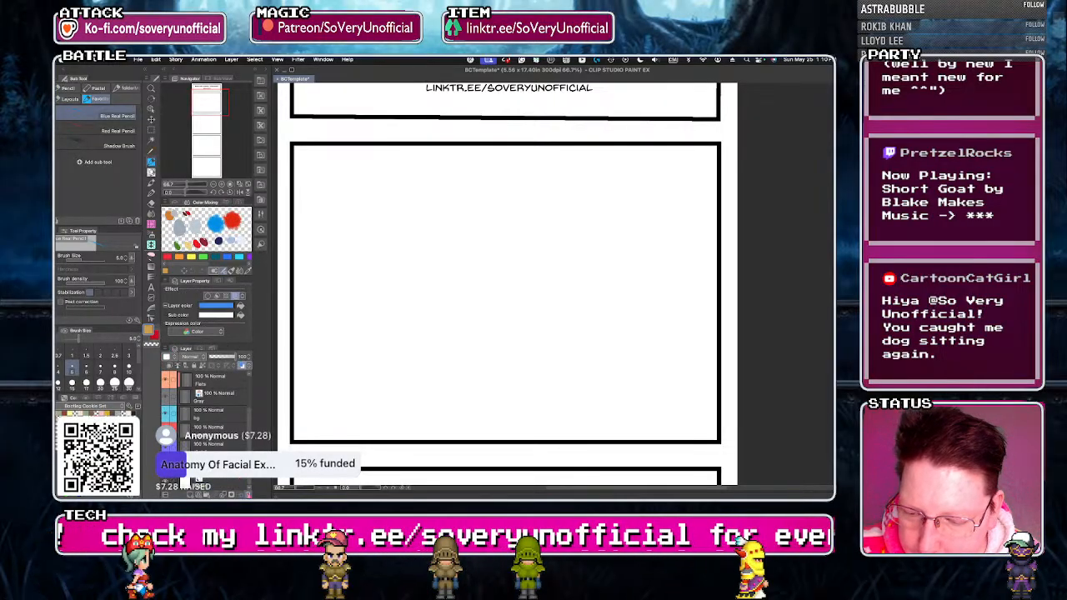
click(249, 496)
click(492, 231)
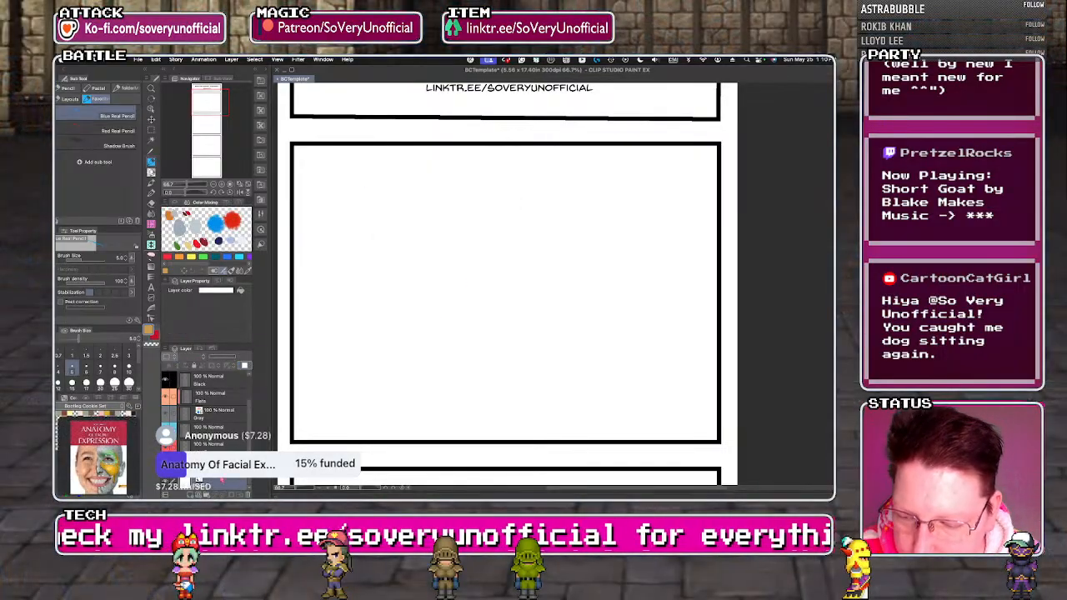
Change the paper layer's white background colour to a medium grey swatch.
double_click(186, 482)
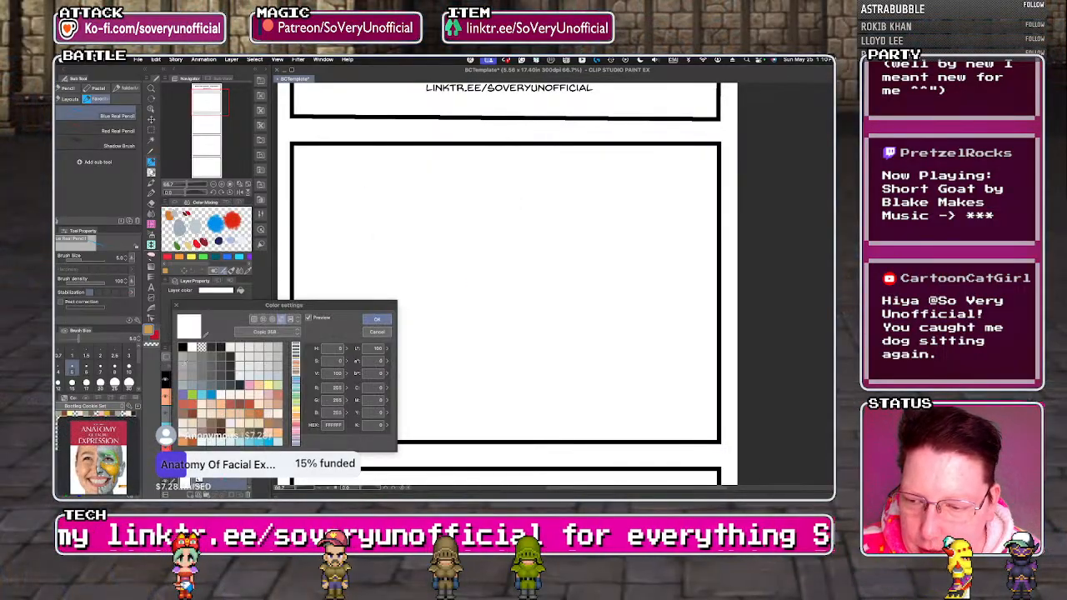
click(183, 366)
click(373, 320)
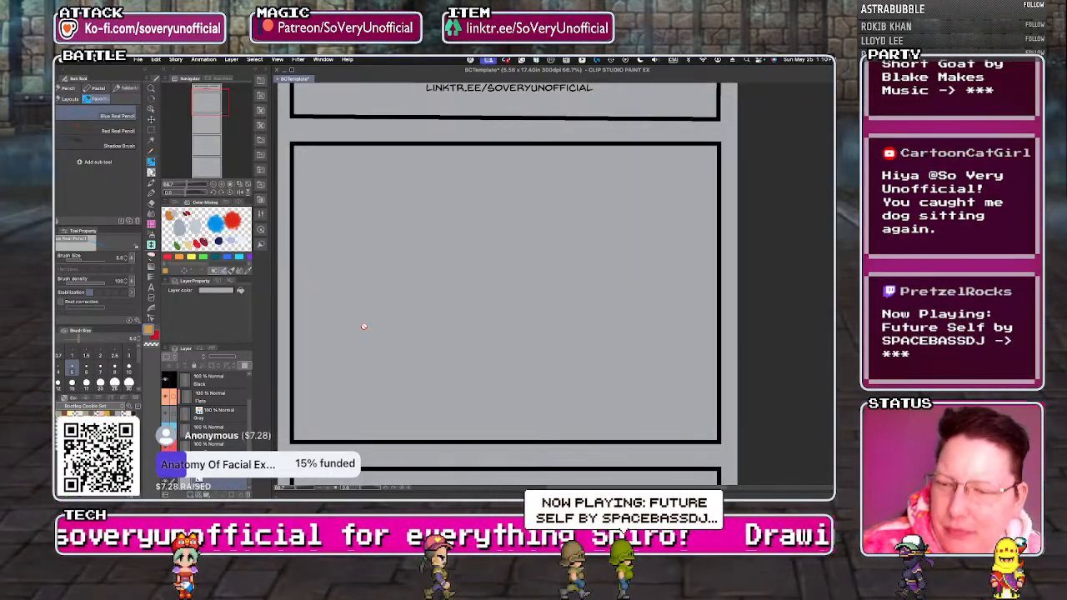
Start a text in the upper-left area of the first large comic panel reading "I'M PLAYING THIS N64 MUSIC QUIZ ON YOUT".
click(203, 448)
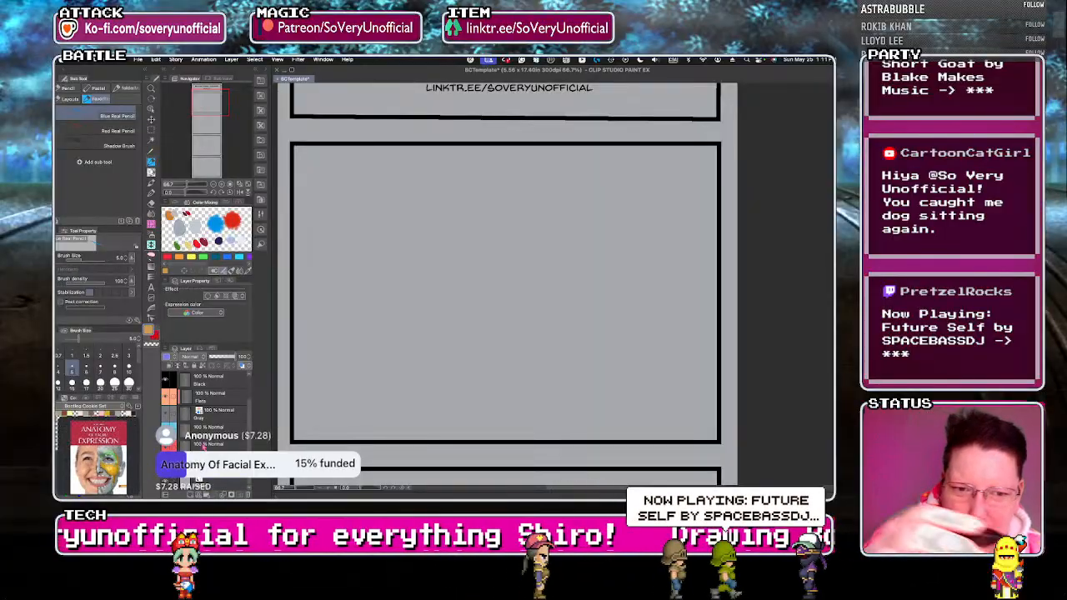
key(t)
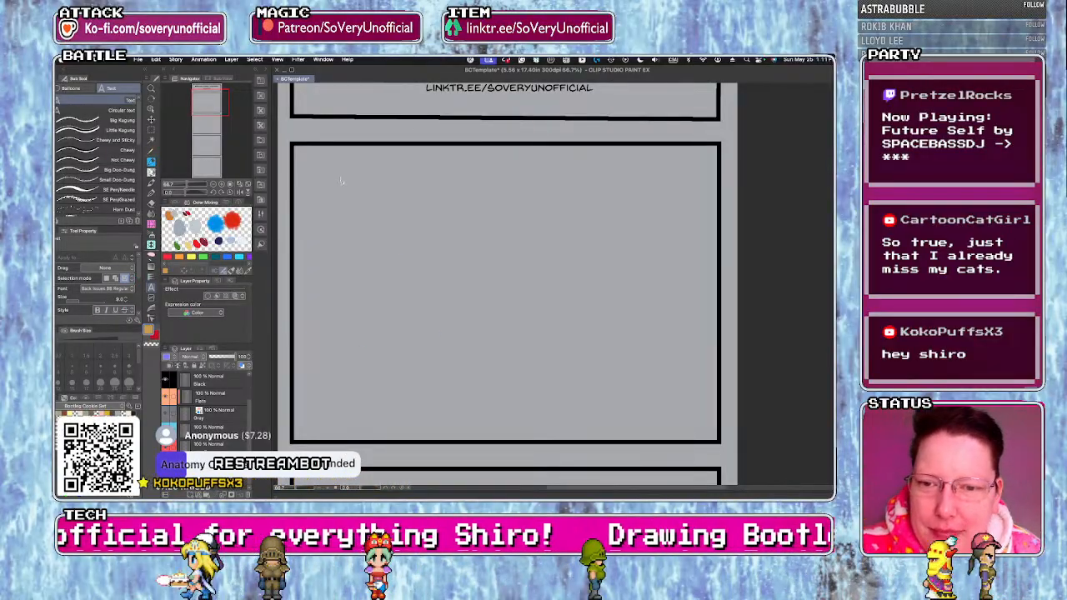
click(341, 180)
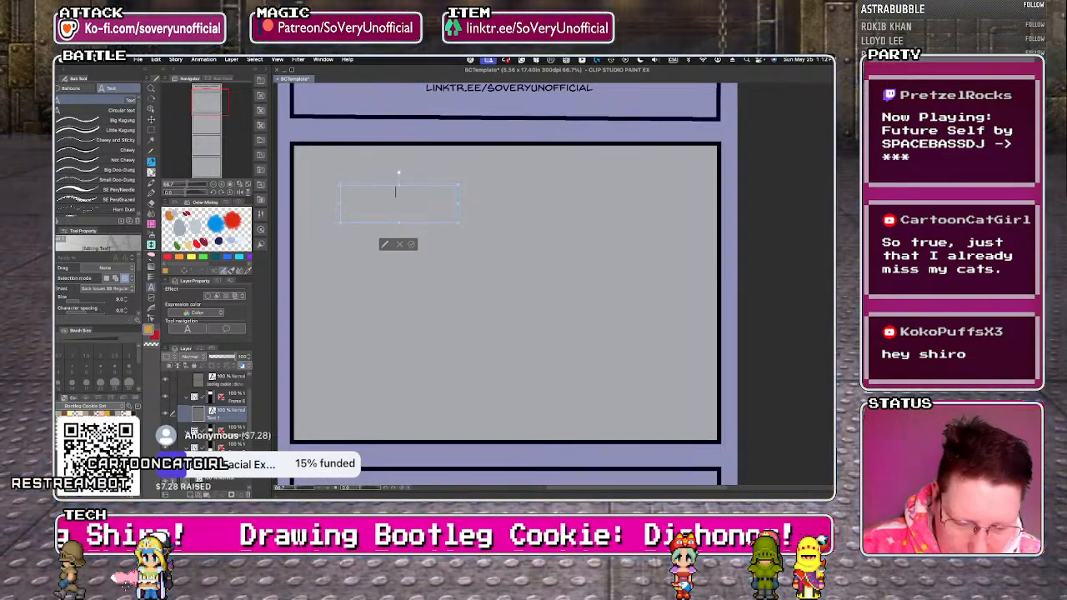
text(I'M PLAYING THIS)
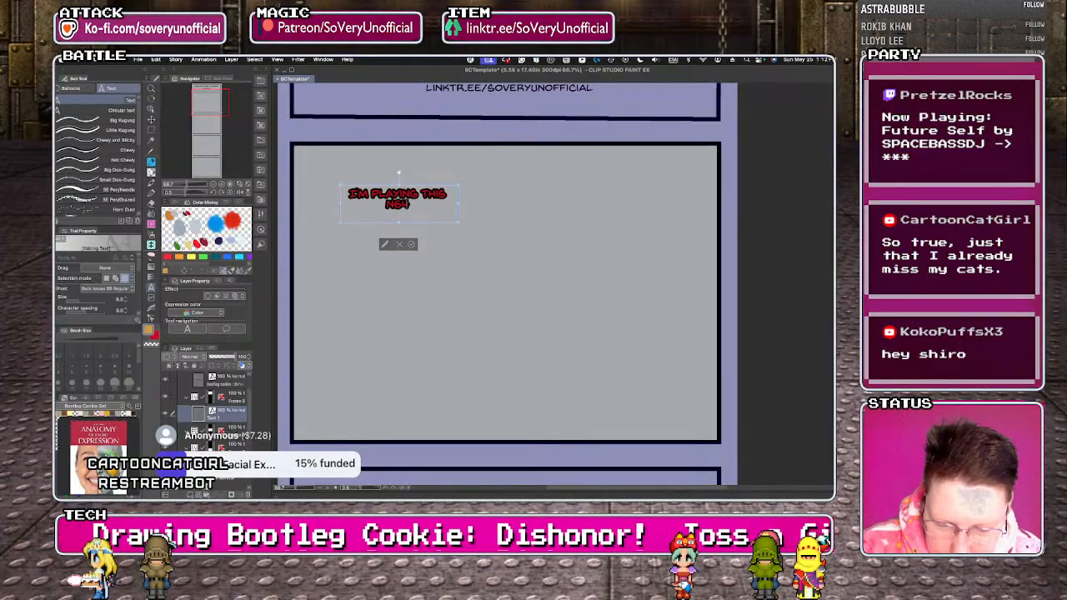
text( N64 MUSIC QUI)
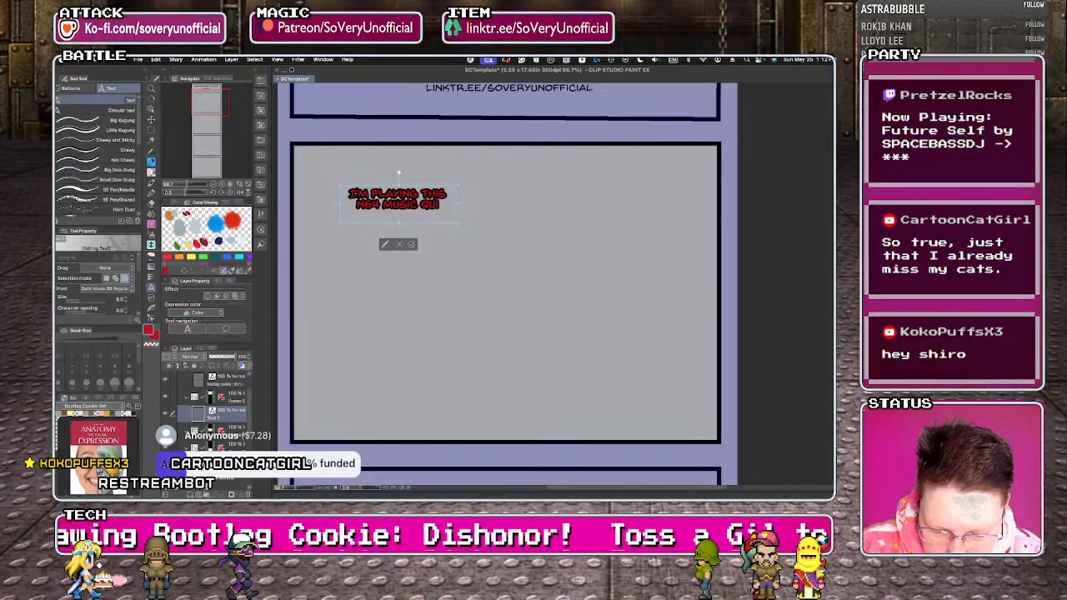
text(Z ON YOUT)
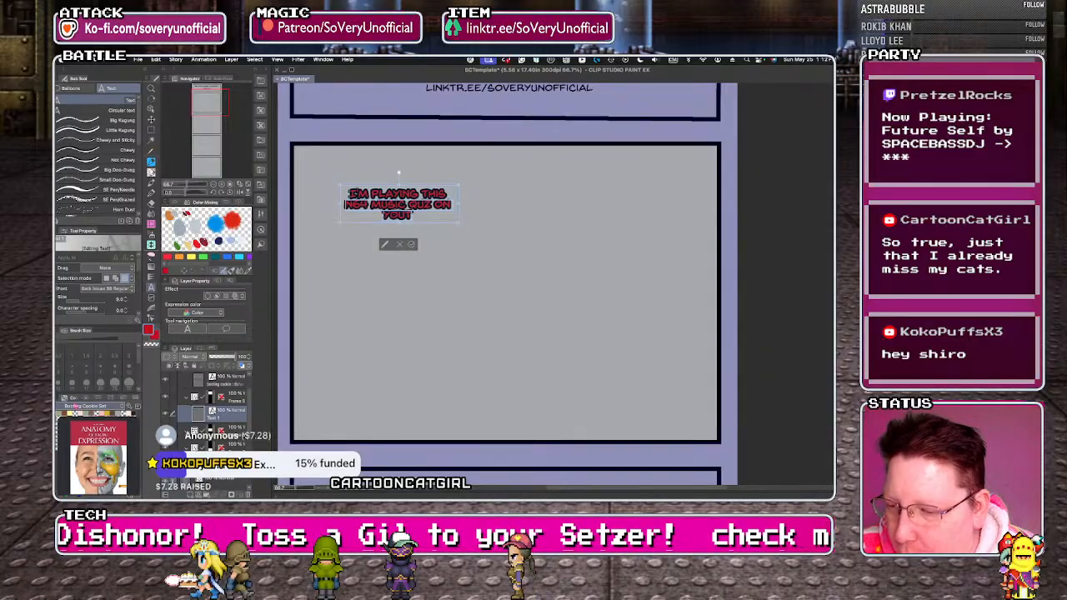
Set the colour of the dialogue text to white.
drag(140, 271, 140, 288)
click(109, 278)
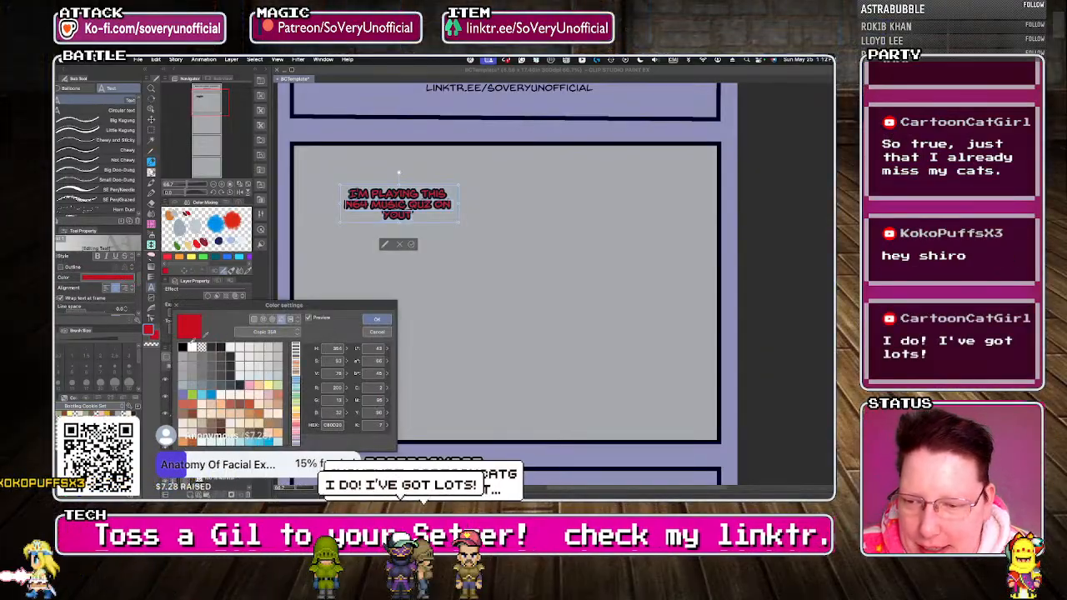
click(250, 350)
click(377, 319)
Turn off the edge outline of the dialogue text and set its text colour to black.
drag(139, 279, 138, 295)
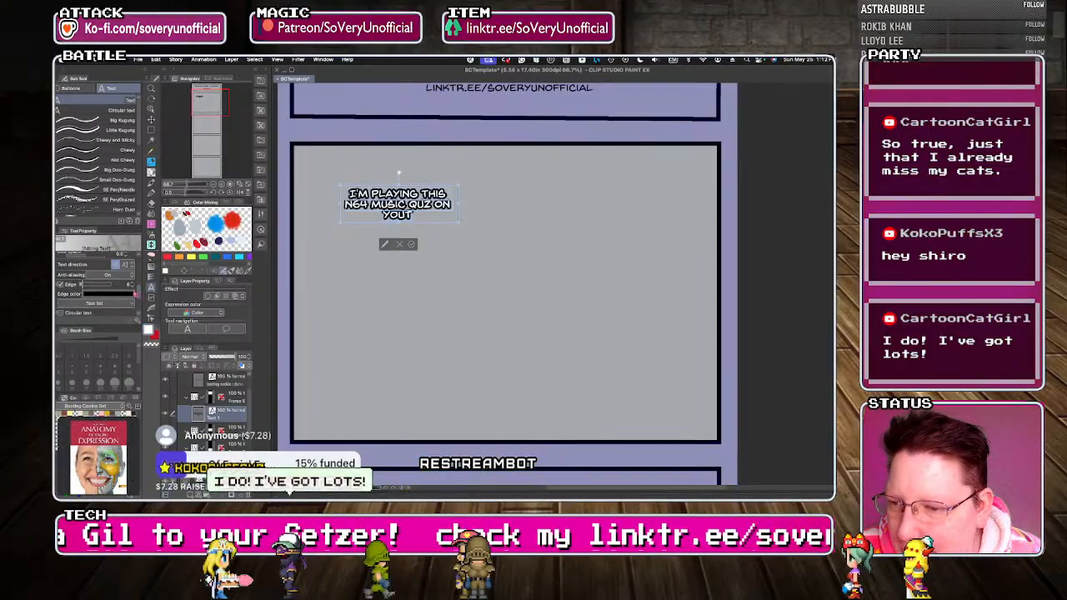
click(60, 285)
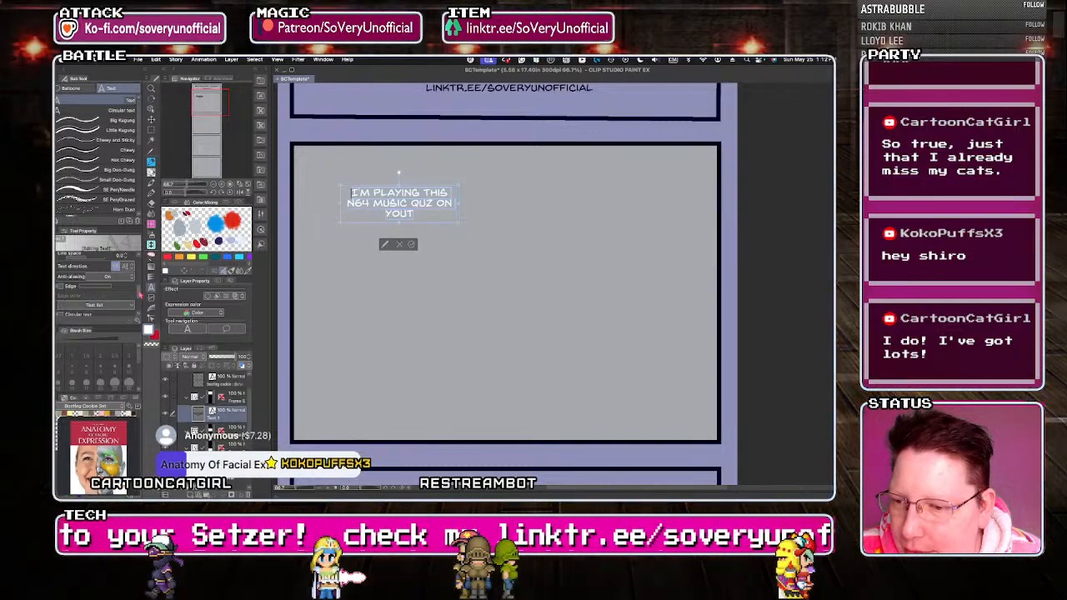
drag(138, 294, 139, 279)
click(109, 284)
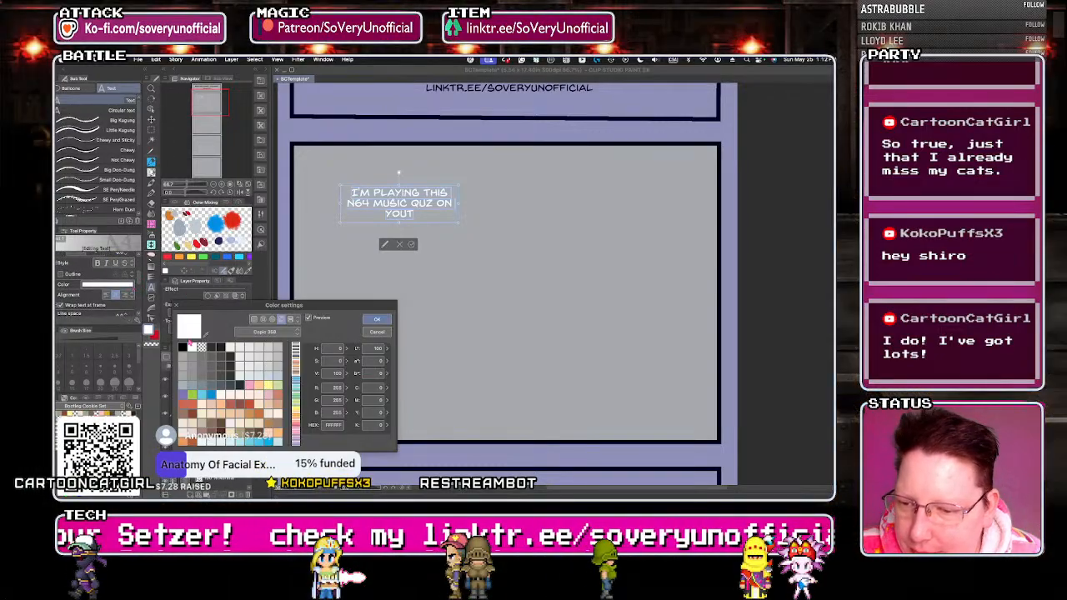
click(183, 346)
click(372, 322)
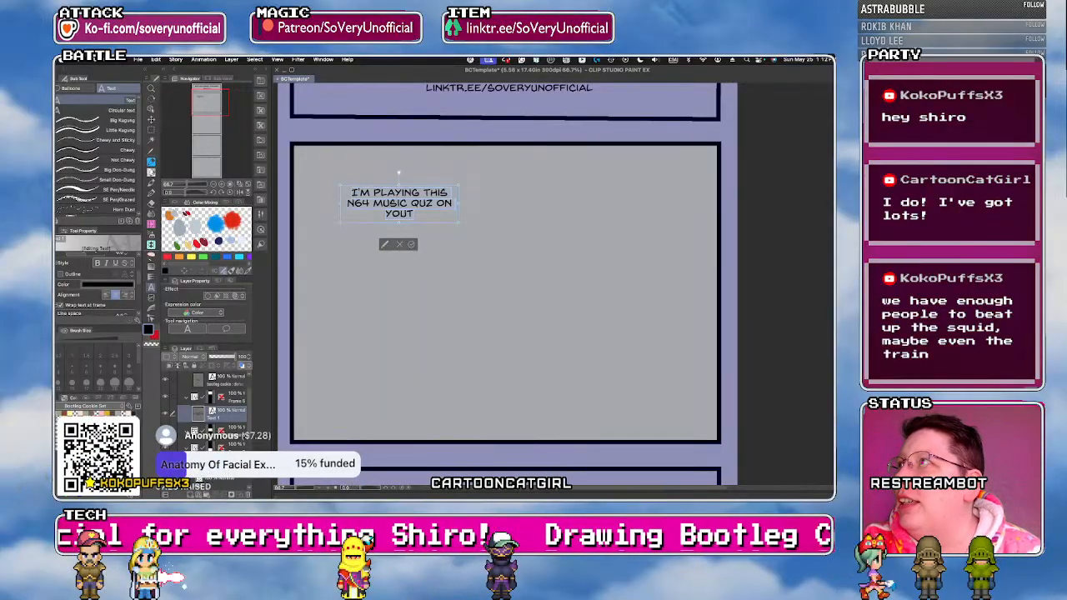
key(super+Tab)
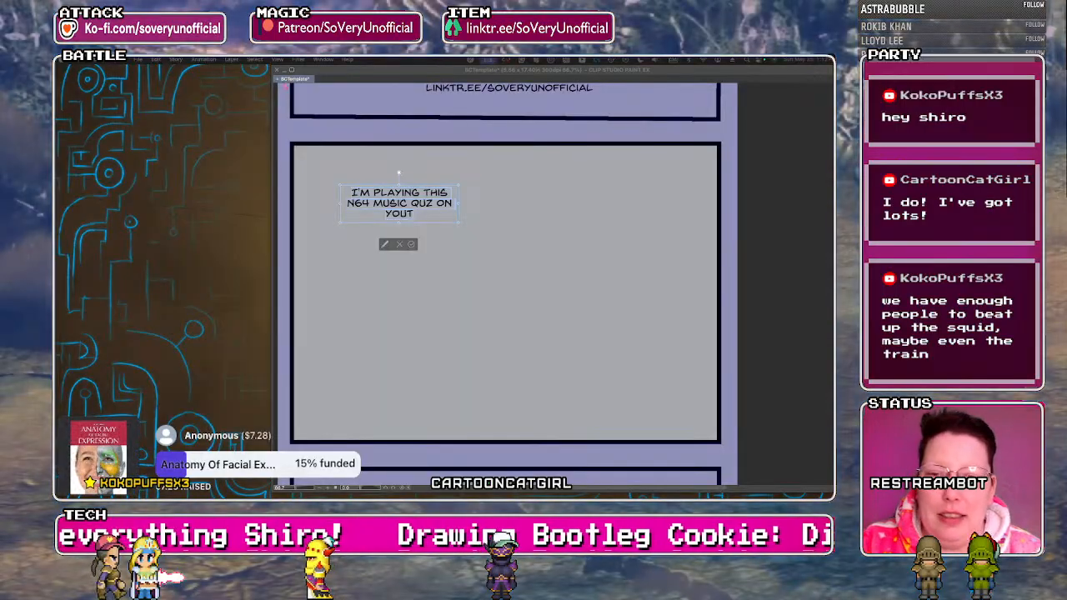
key(super+Tab)
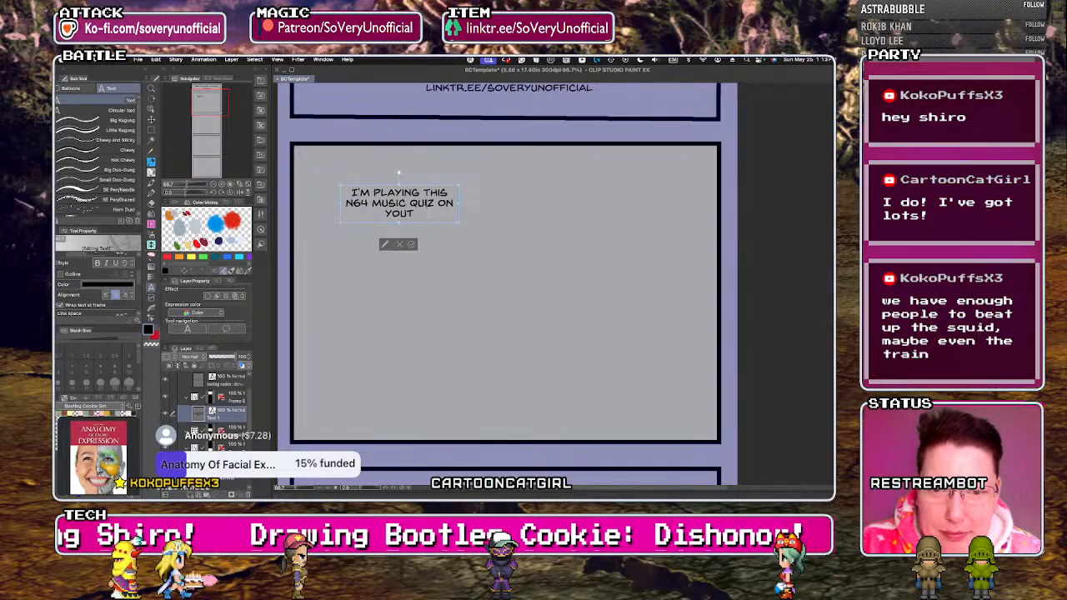
Complete the text with "YOUTUBE AND I AM ASHAMED I DIDN'T RECOGNIZE BUCK BUMBLE'S THEME.", widen its box and move it toward the panel's upper-left corner.
text(UBE AND I AM)
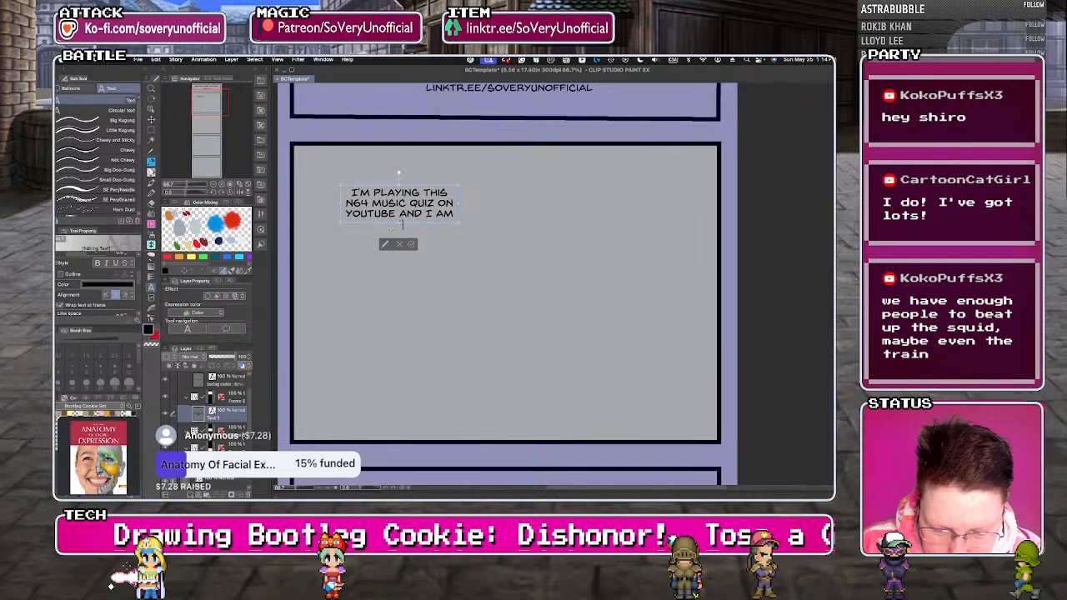
text(bsolute)
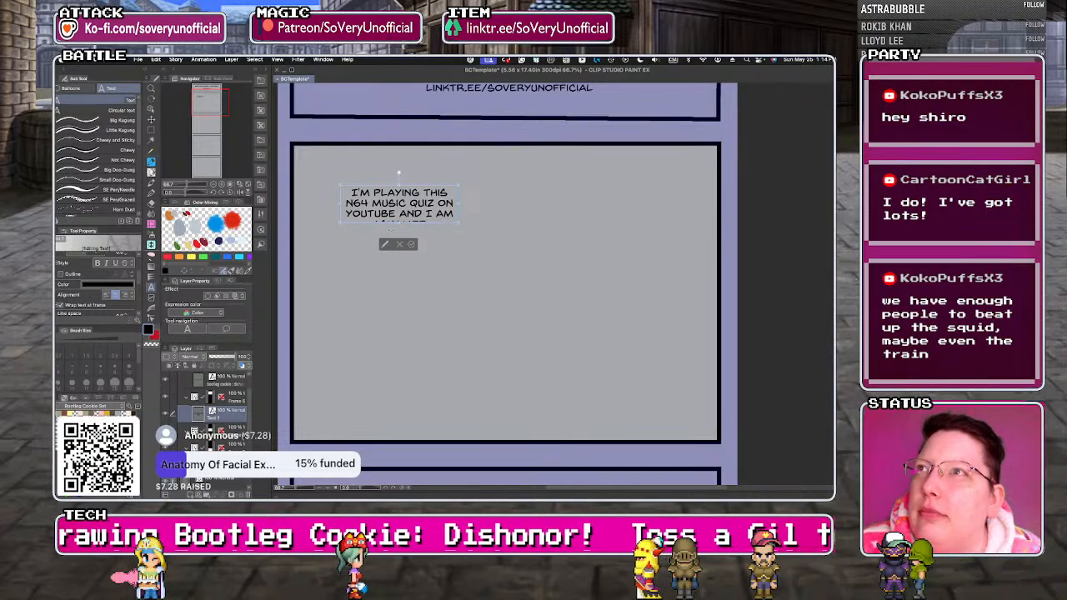
text( I didn')
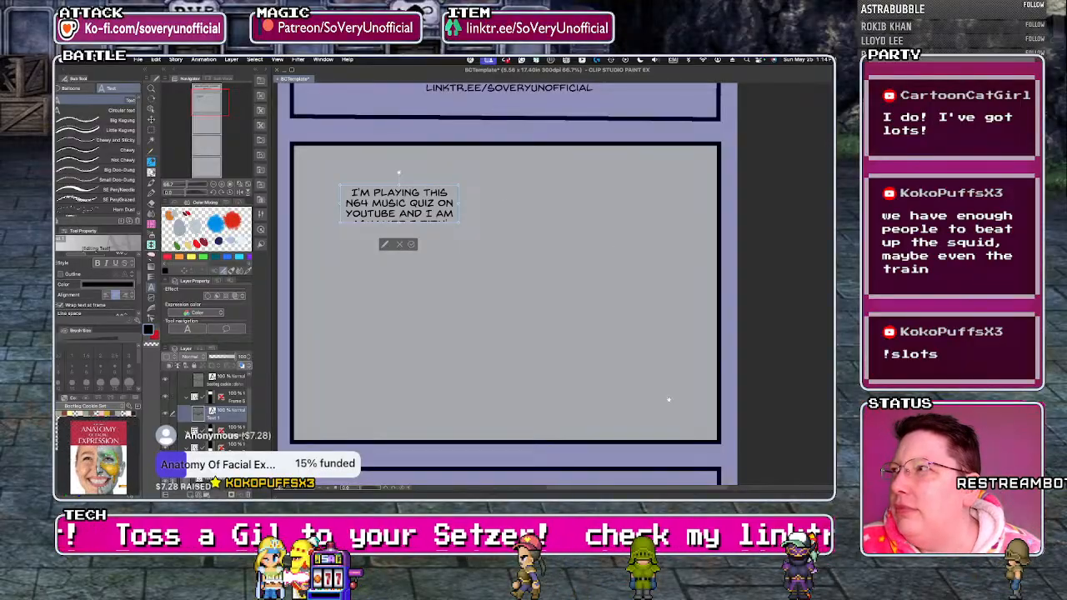
drag(449, 246, 527, 234)
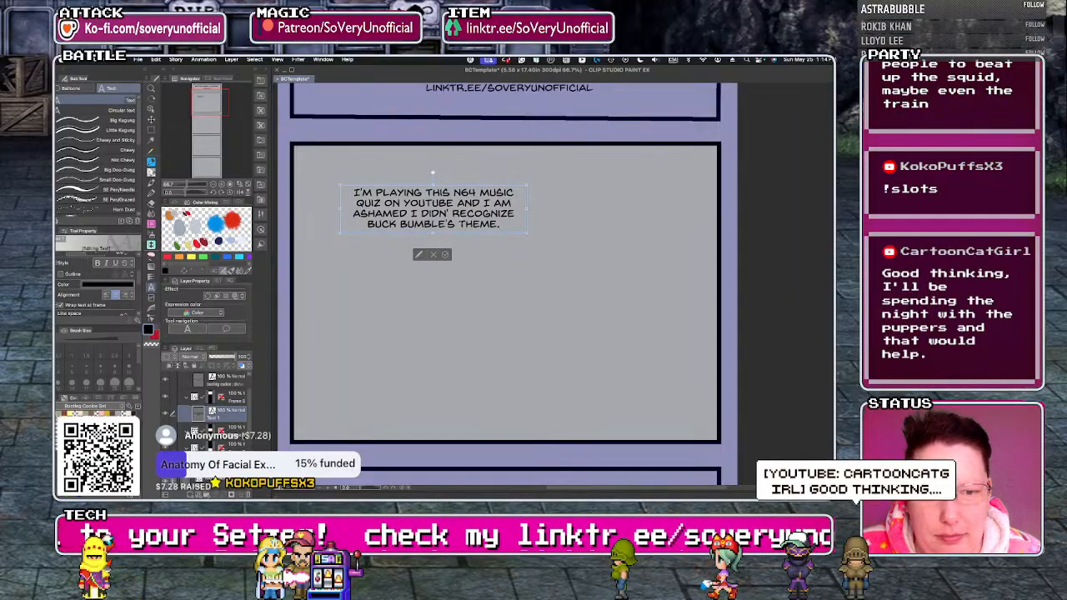
text(T)
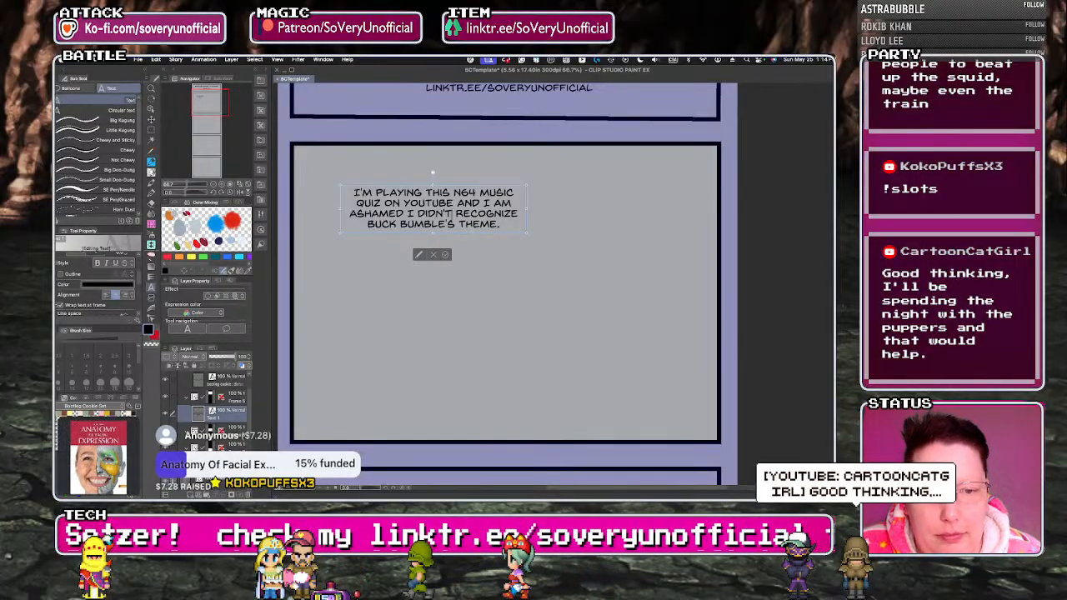
drag(475, 235, 447, 213)
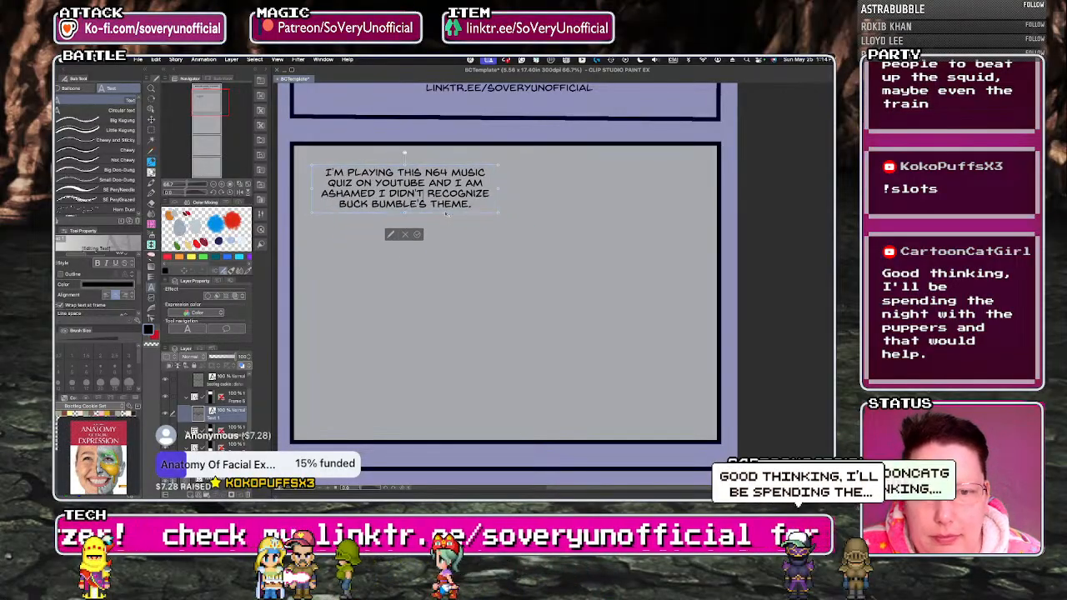
Finish editing the first dialogue text and turn off its edge outline.
click(417, 235)
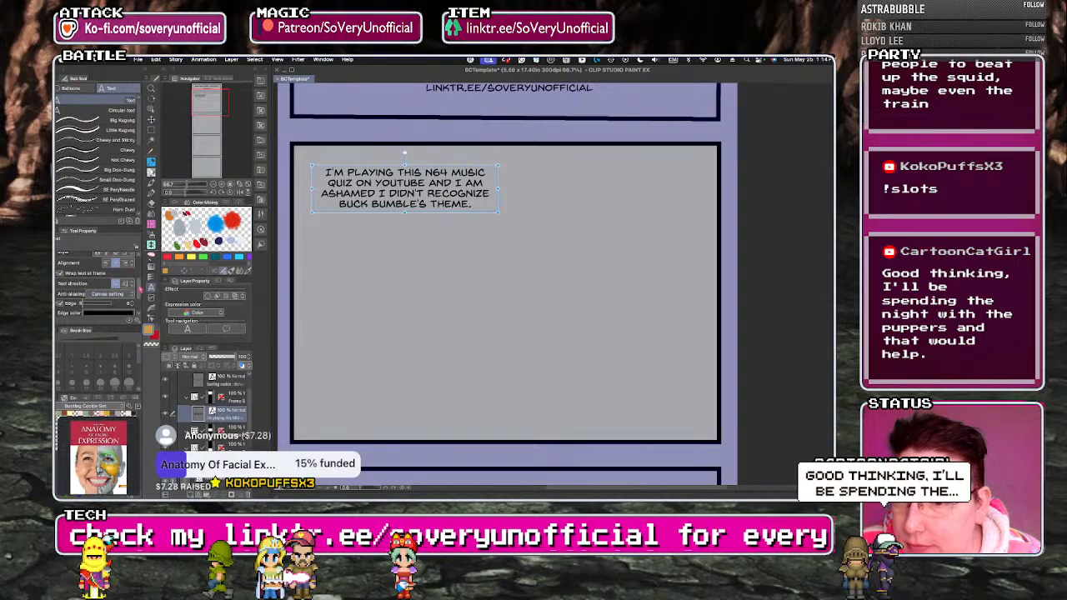
drag(140, 289, 140, 304)
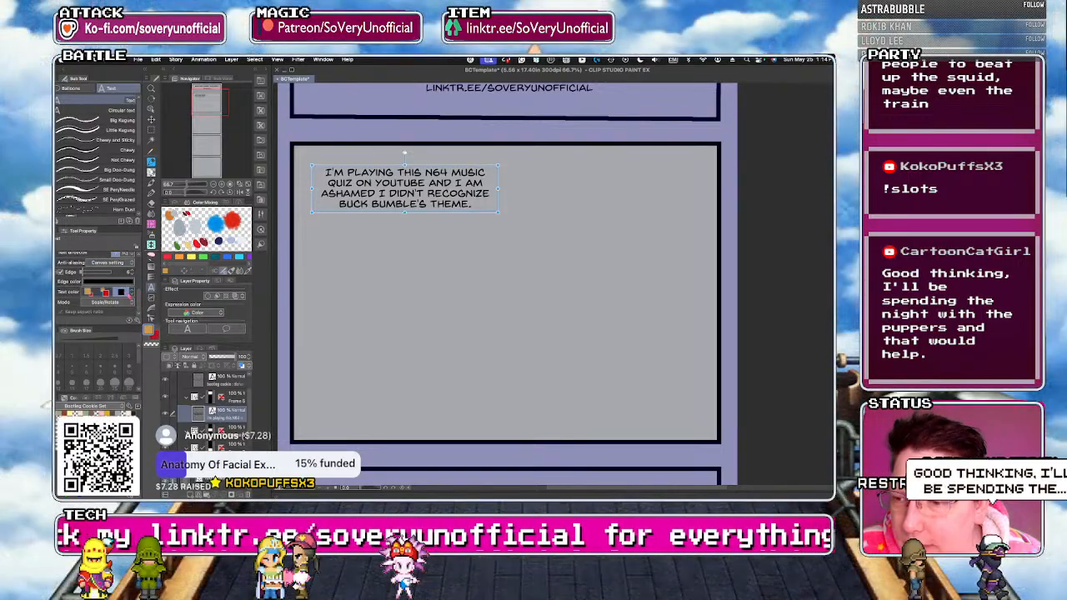
click(61, 272)
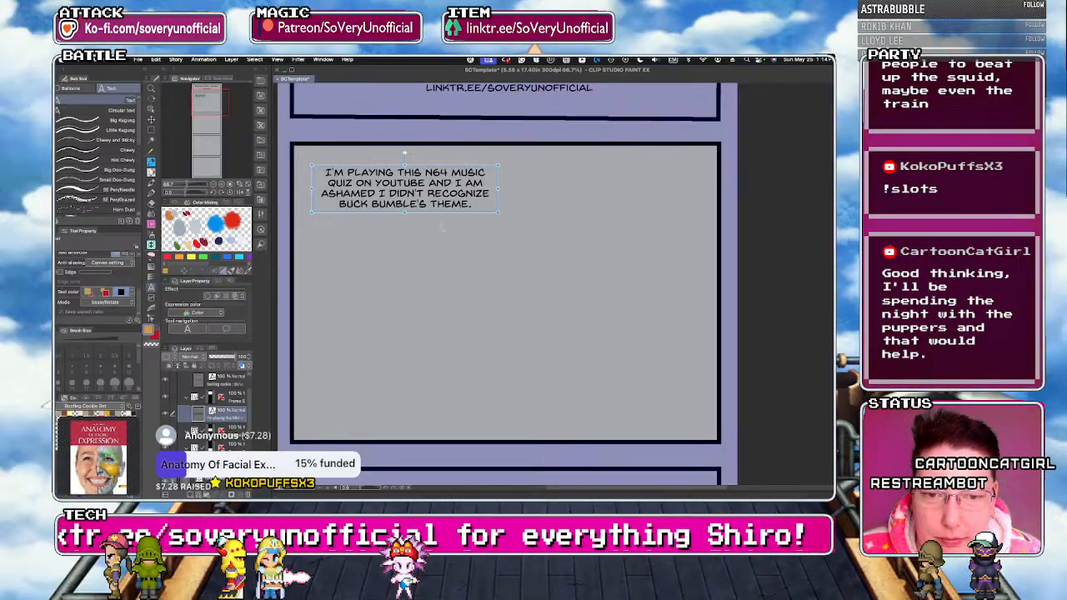
Start a second dialogue text below the first one's end reading "I DON'T RECOGNIZE A LOT OF MUSIC BECAUSE I GOT LIKE, 5 GAMES".
click(441, 225)
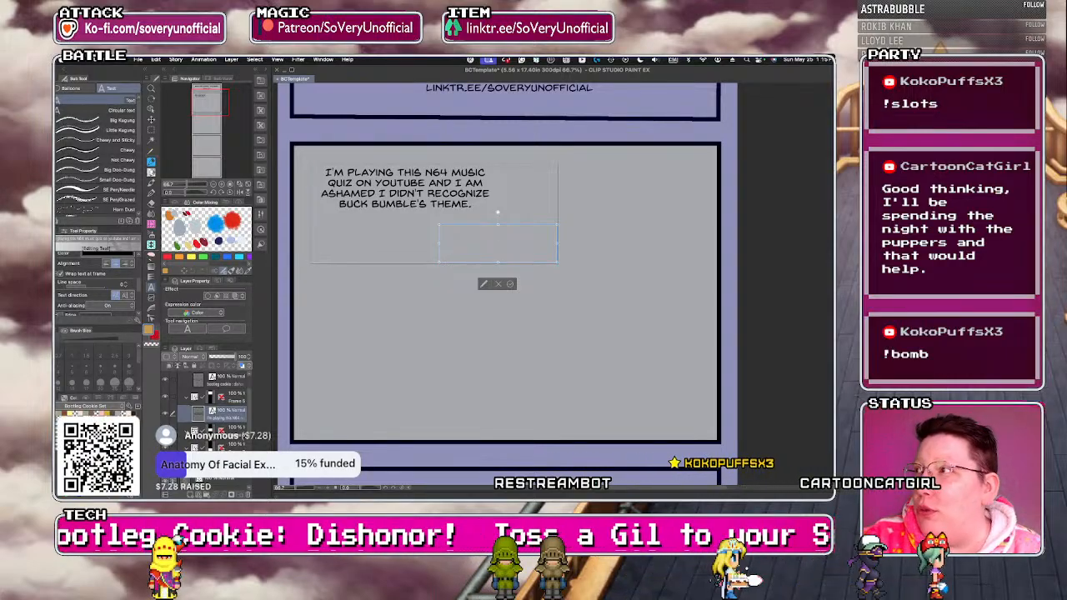
key(super+Tab)
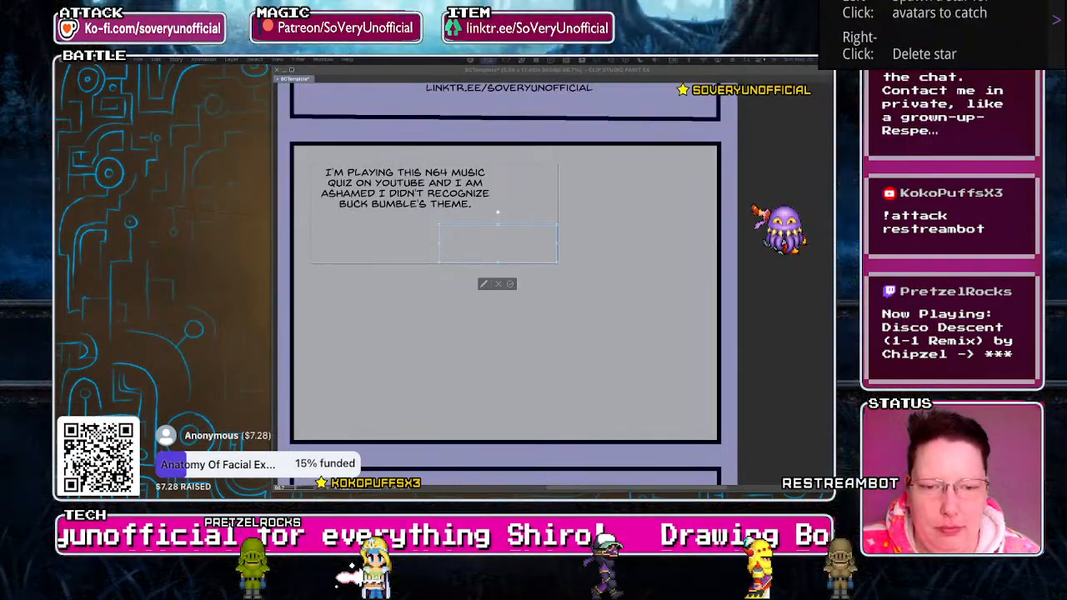
click(511, 244)
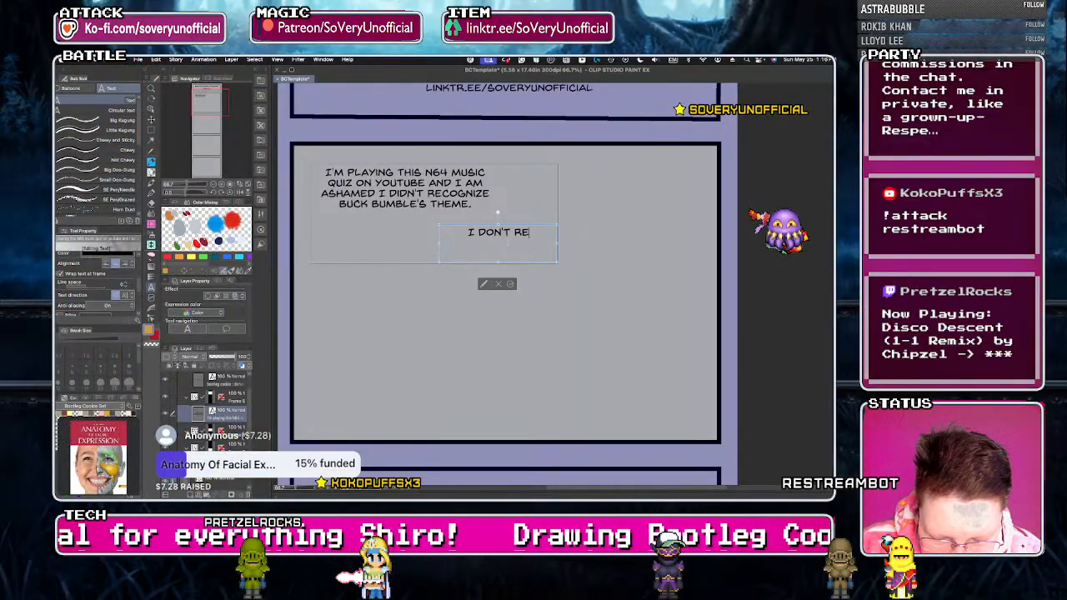
text(A LO)
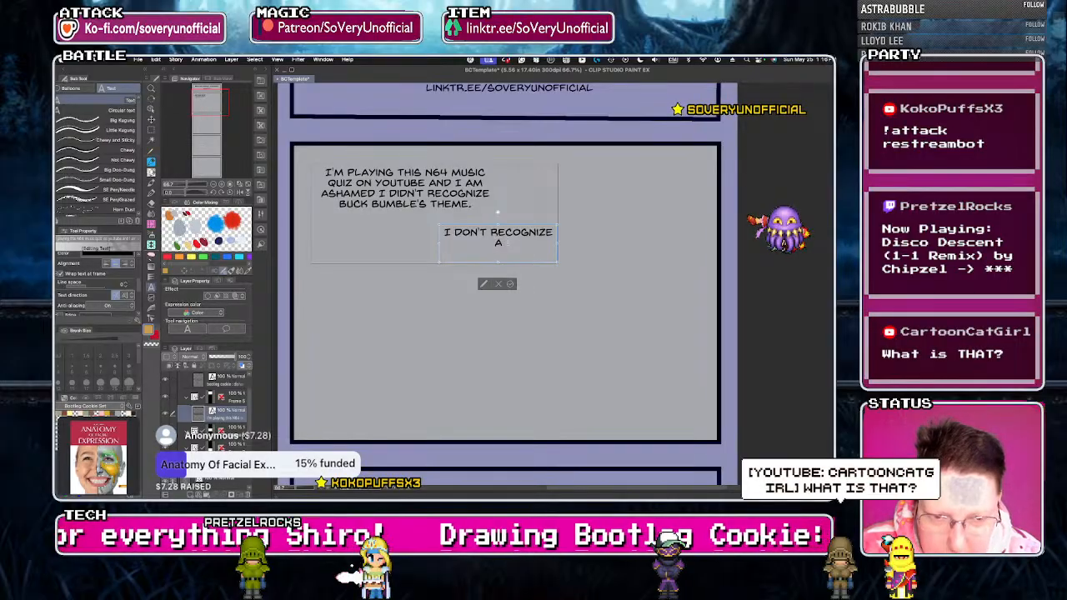
text(T OF MUS)
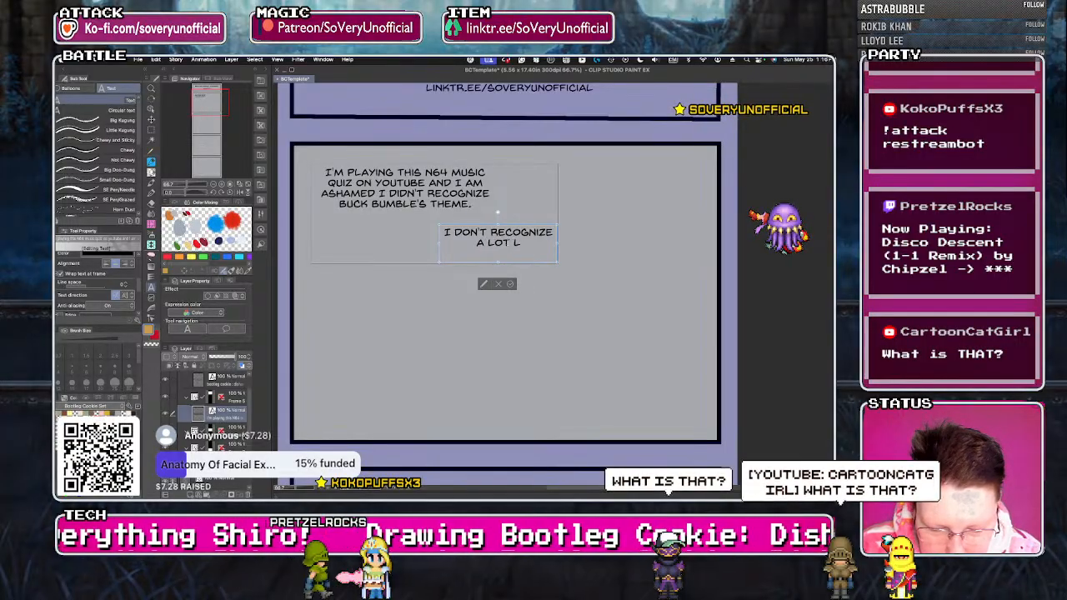
text(IC BECAUSE)
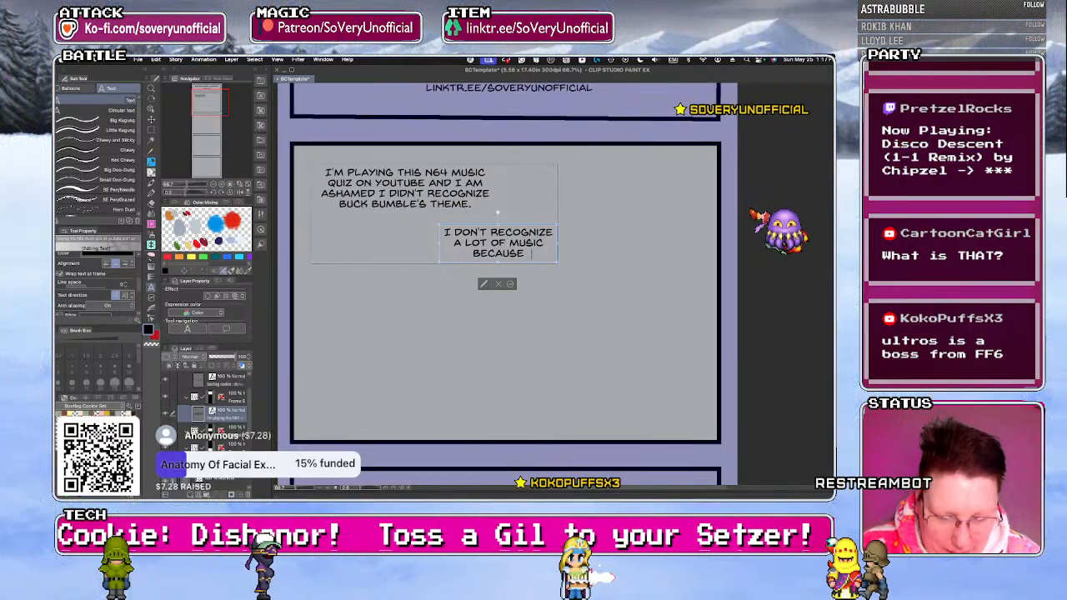
text(GOT LIKE A GAMES)
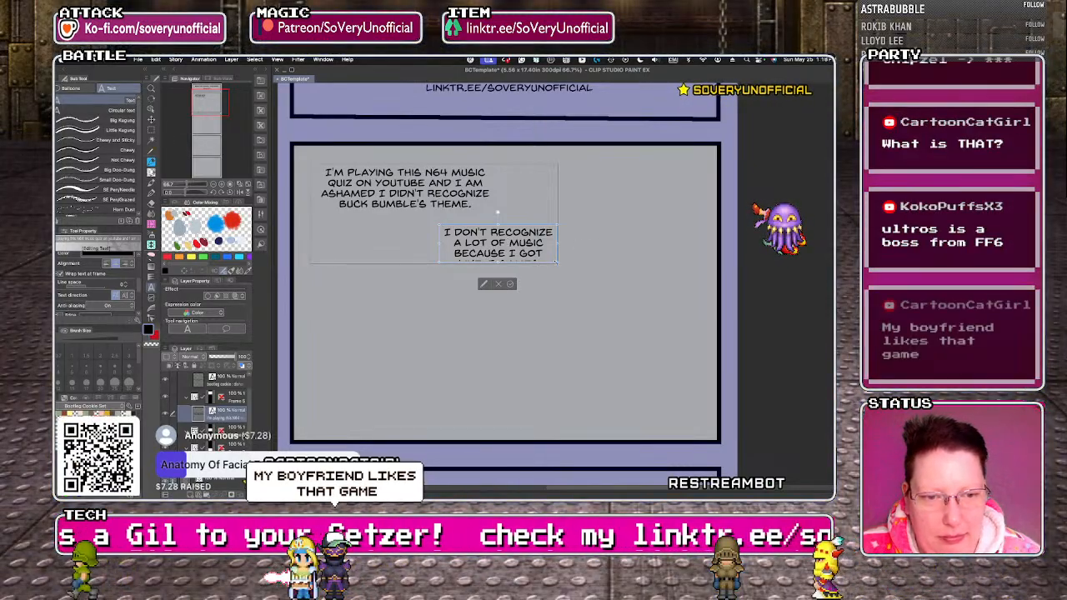
Enlarge the second dialogue box, complete it with "TOTAL FOR THAT CONSOLE MAYBE?" and move it to the panel's upper right, beside the first text.
drag(559, 263, 571, 281)
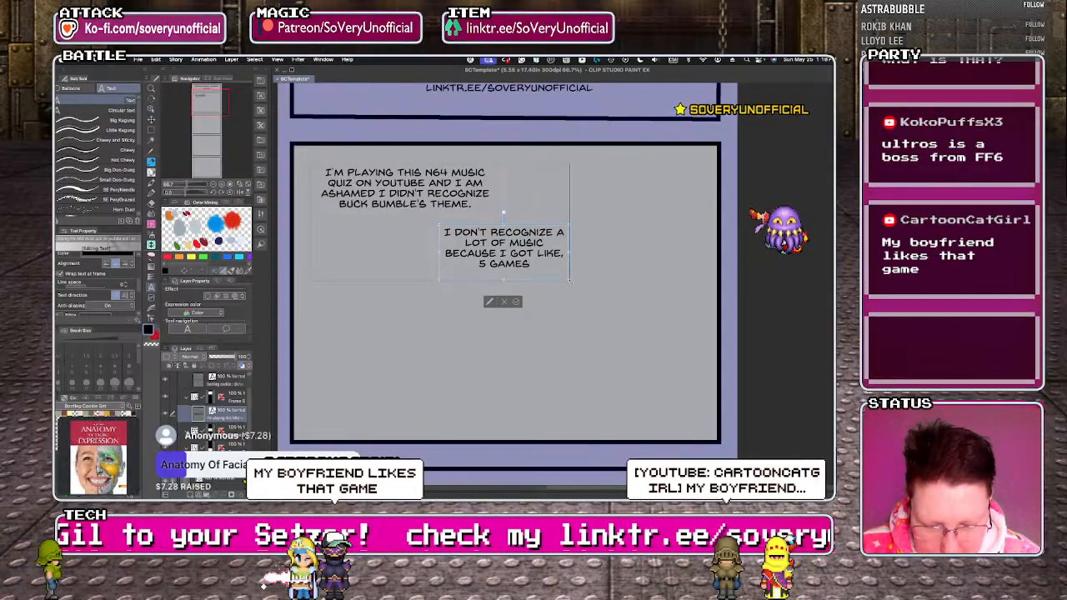
text(TOTAL FOR THAT CONSOLE MAY)
key(BackSpace)
key(BackSpace)
key(BackSpace)
key(BackSpace)
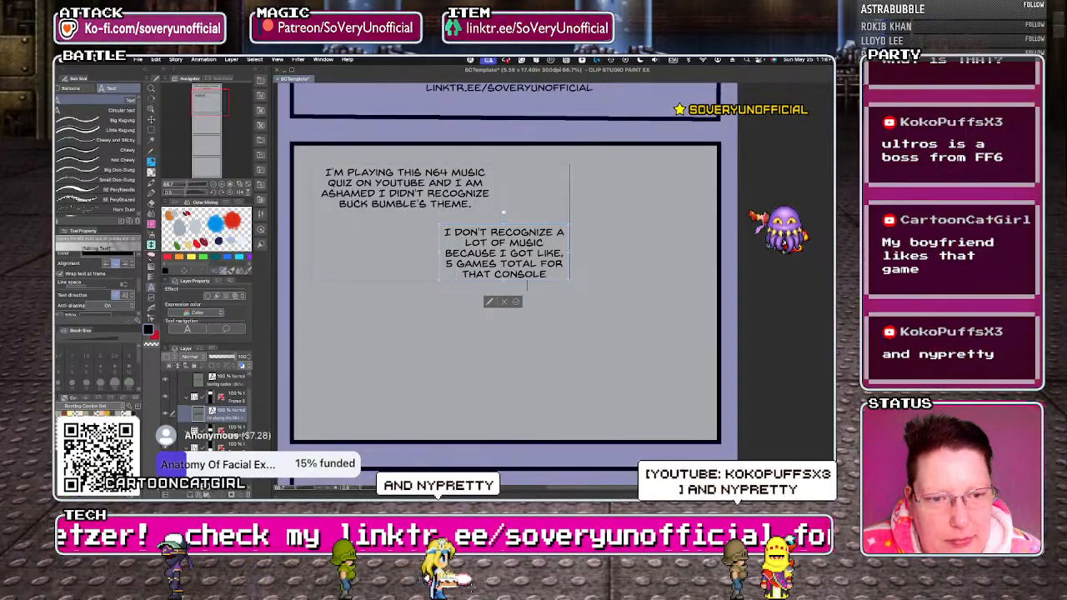
drag(571, 281, 575, 280)
text(MAYBE?)
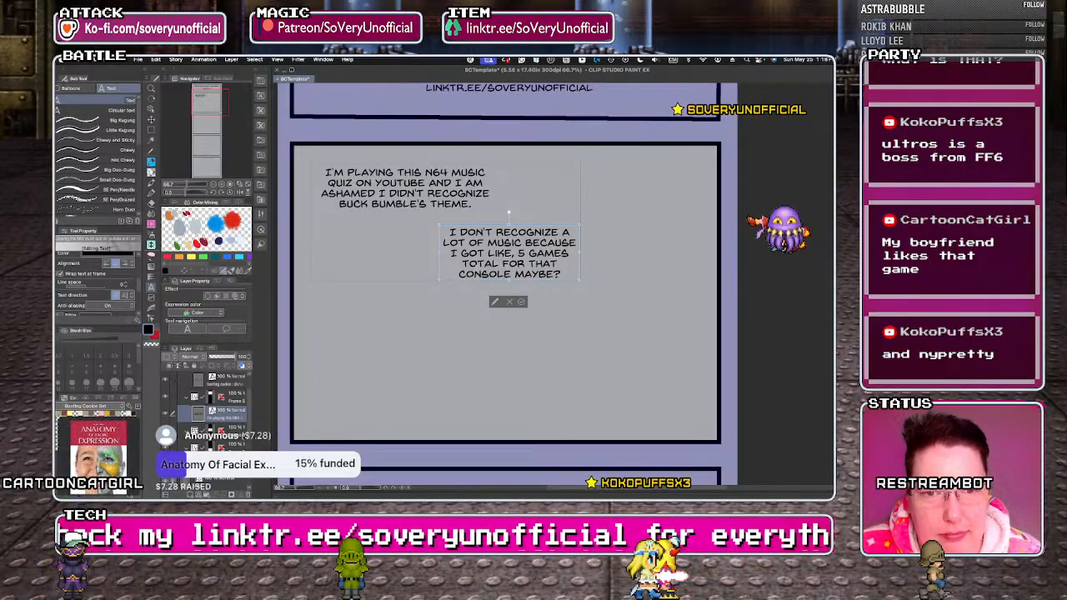
drag(464, 282, 542, 227)
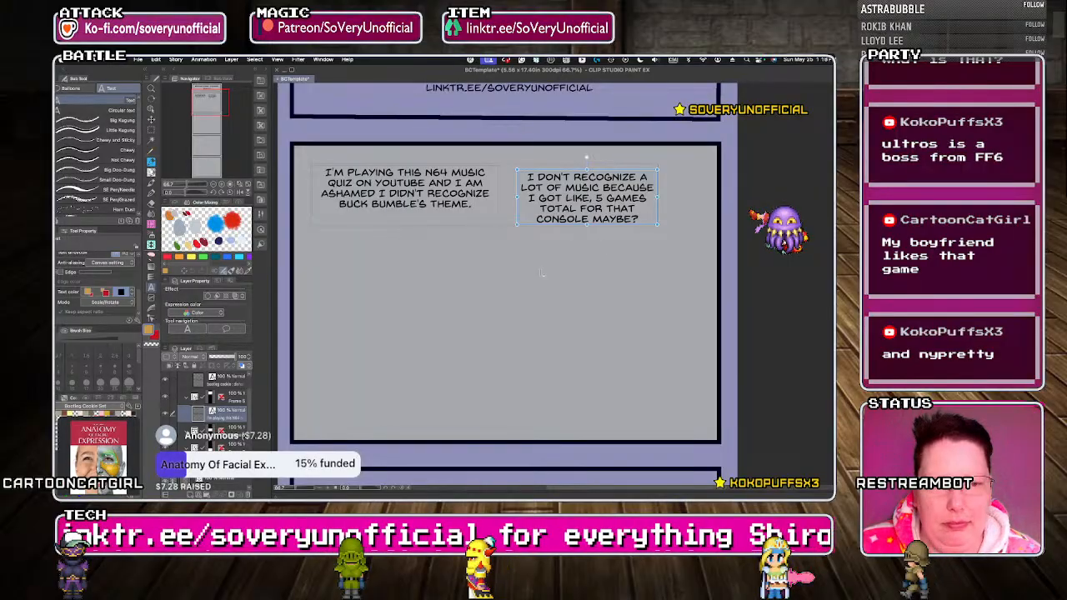
Add a third dialogue text in the panel's lower-right area reading "BUT BUCK FECKING BUMBLE!".
click(527, 377)
text(BUT BUCK FECKING BUMBLE)
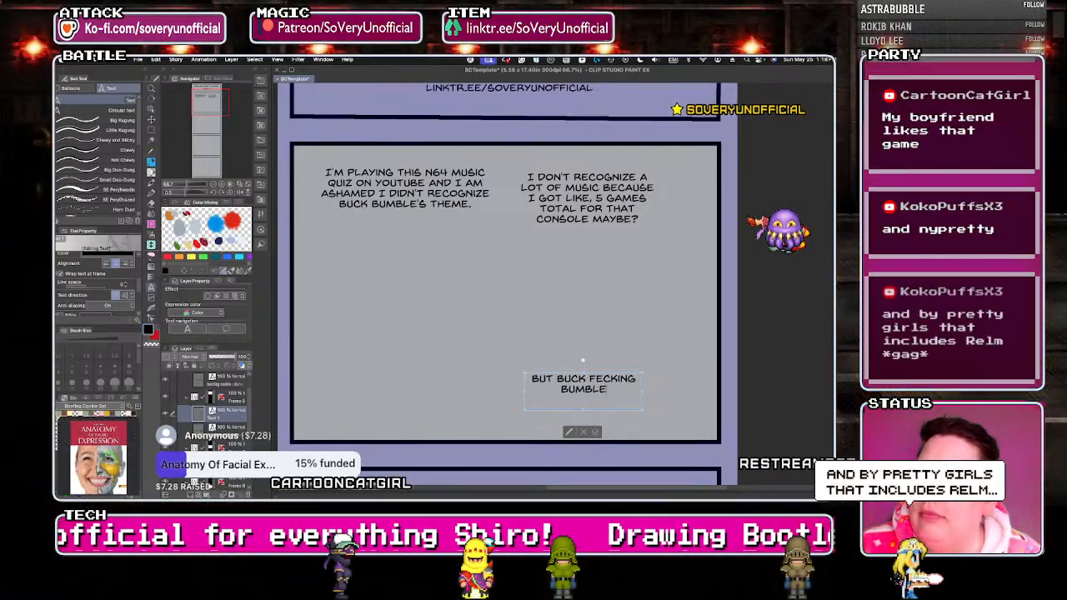
text(!)
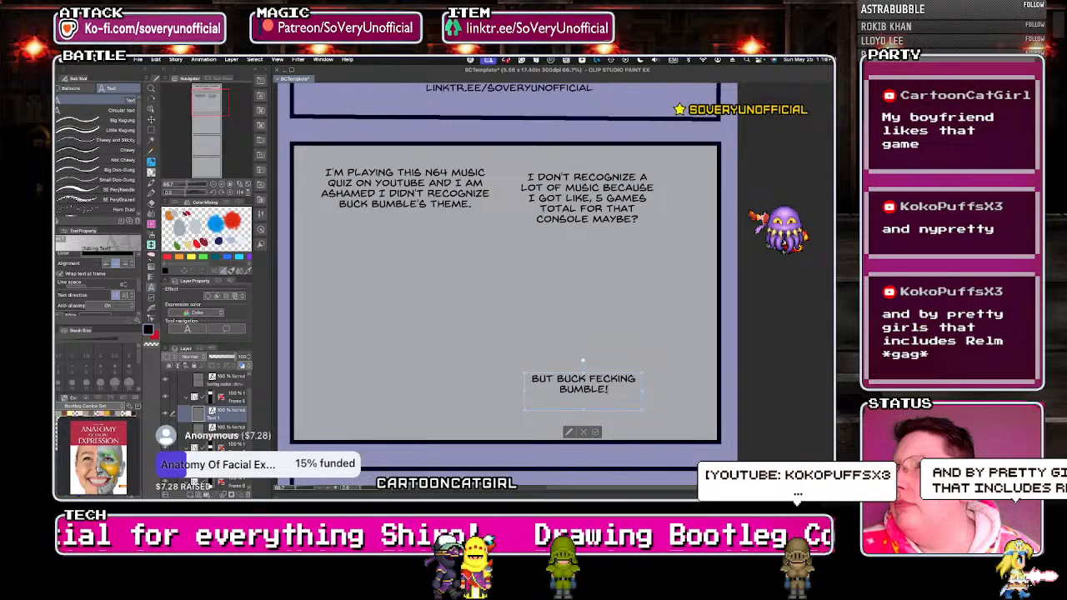
key(super+Tab)
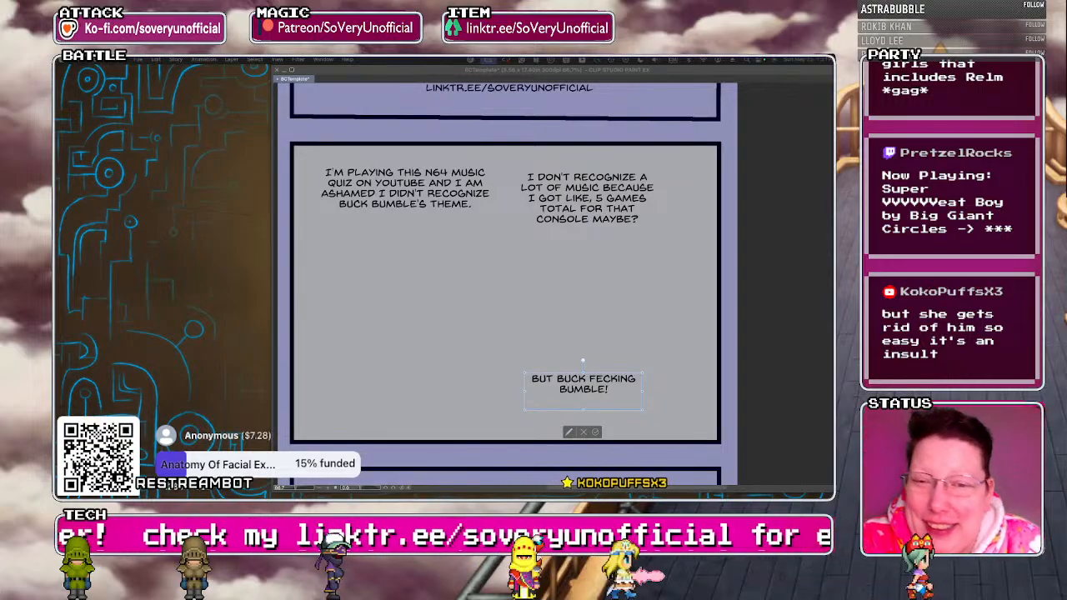
Set the words "BUCK FECKING BUMBLE!" in the third dialogue text to the bold italic lettering font.
key(Tab)
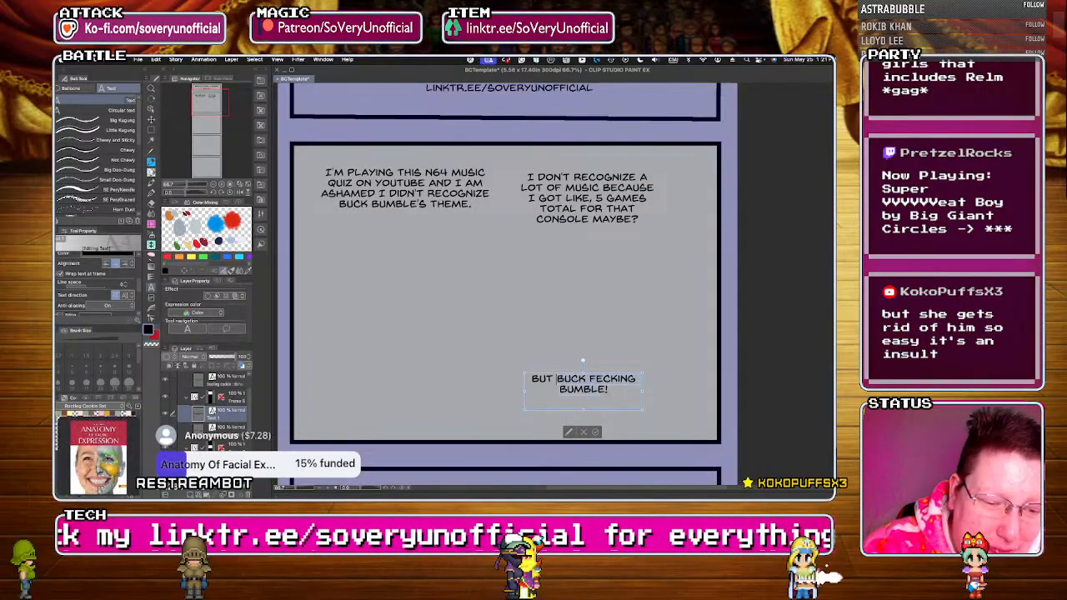
drag(140, 291, 140, 266)
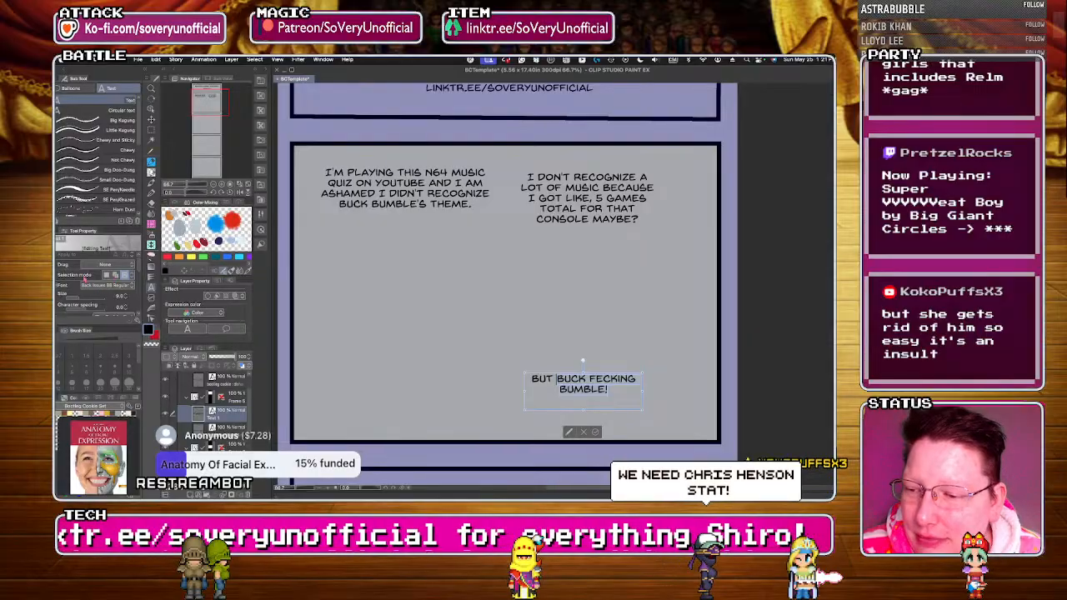
click(112, 285)
click(99, 320)
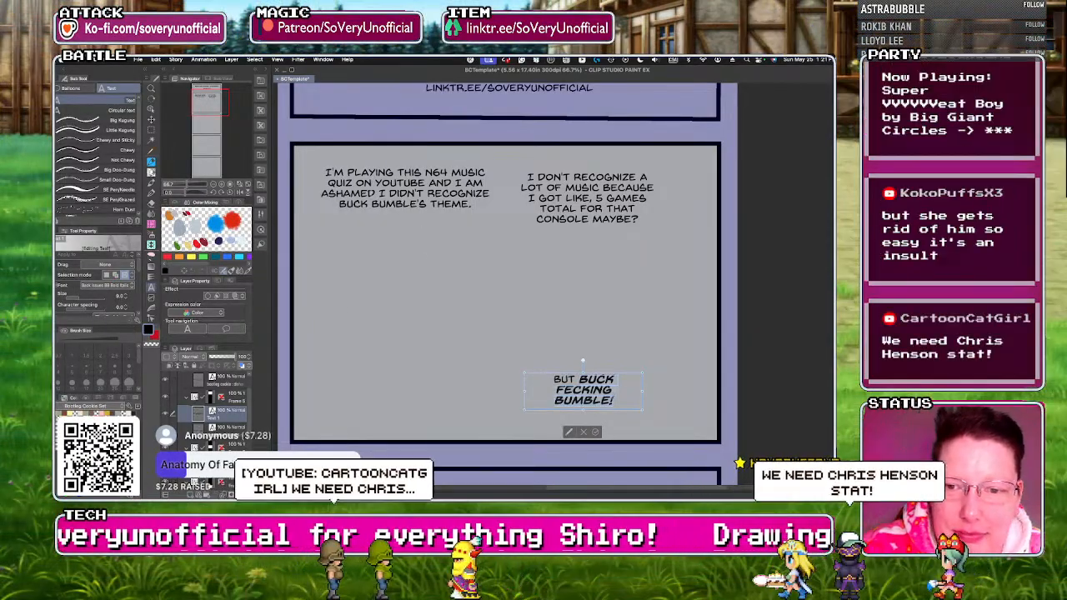
click(405, 190)
drag(405, 190, 369, 193)
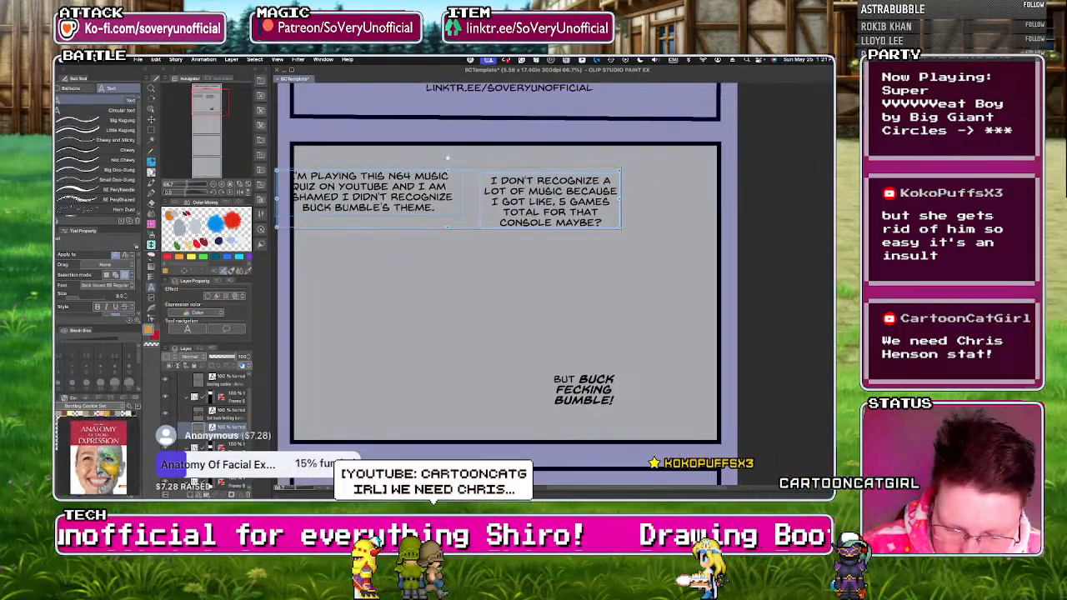
key(super+z)
Set the word "ASHAMED" in the first dialogue text to the bold italic lettering font and finish editing it.
click(375, 194)
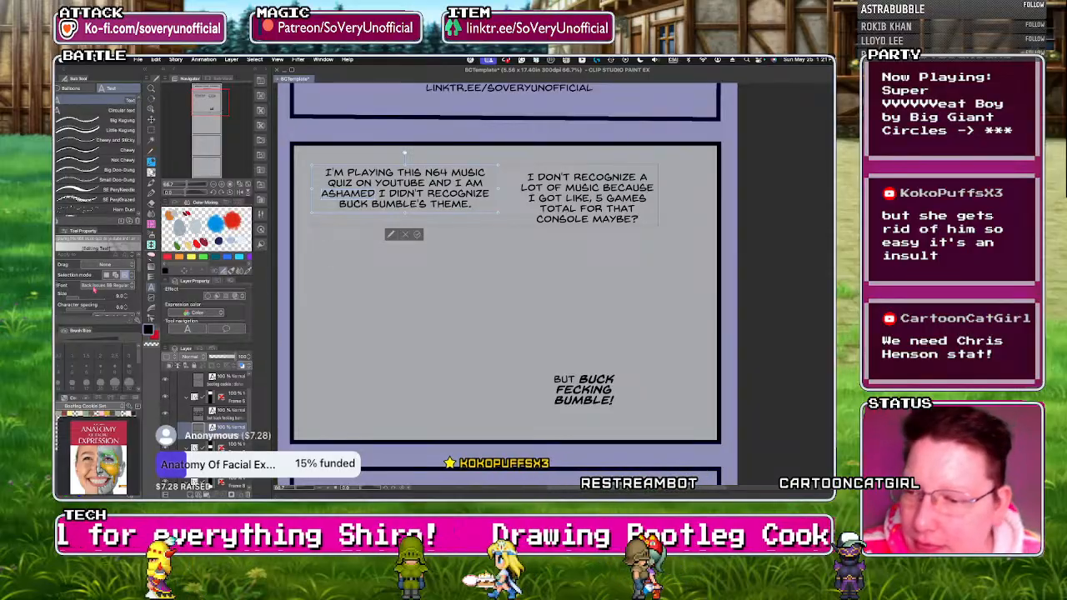
click(106, 286)
click(95, 328)
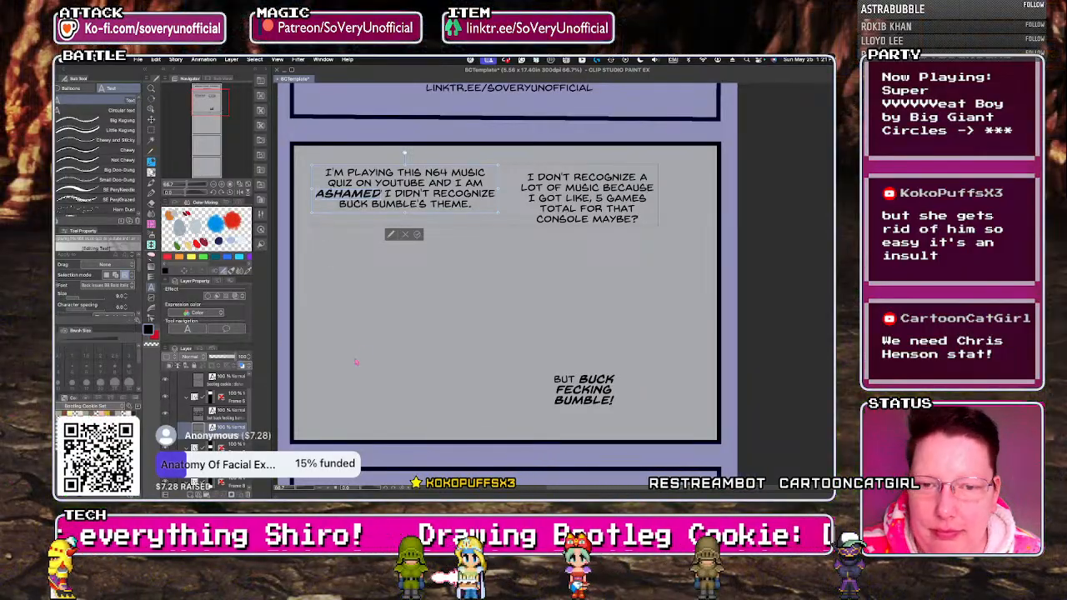
click(429, 282)
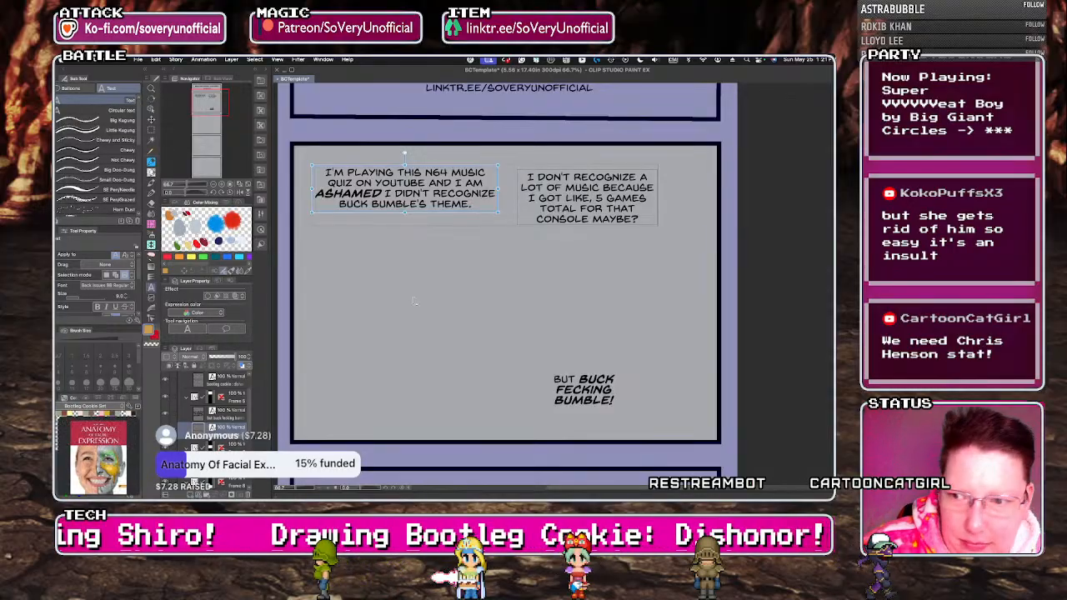
Switch to the Blue Real Pencil and select the sketching layer low in the layer stack.
key(p)
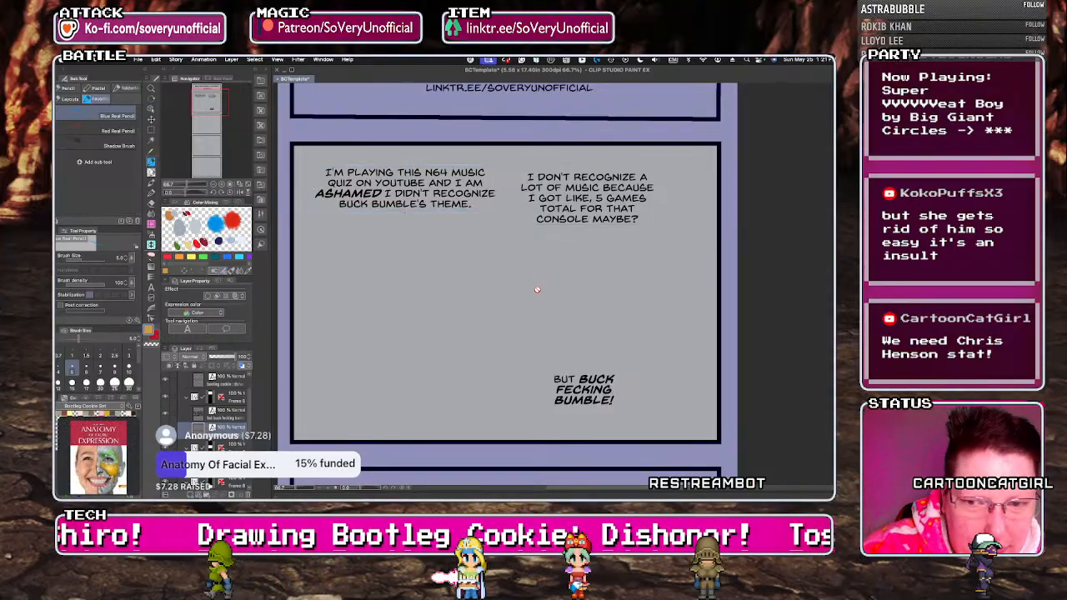
scroll(226, 451, down, 10)
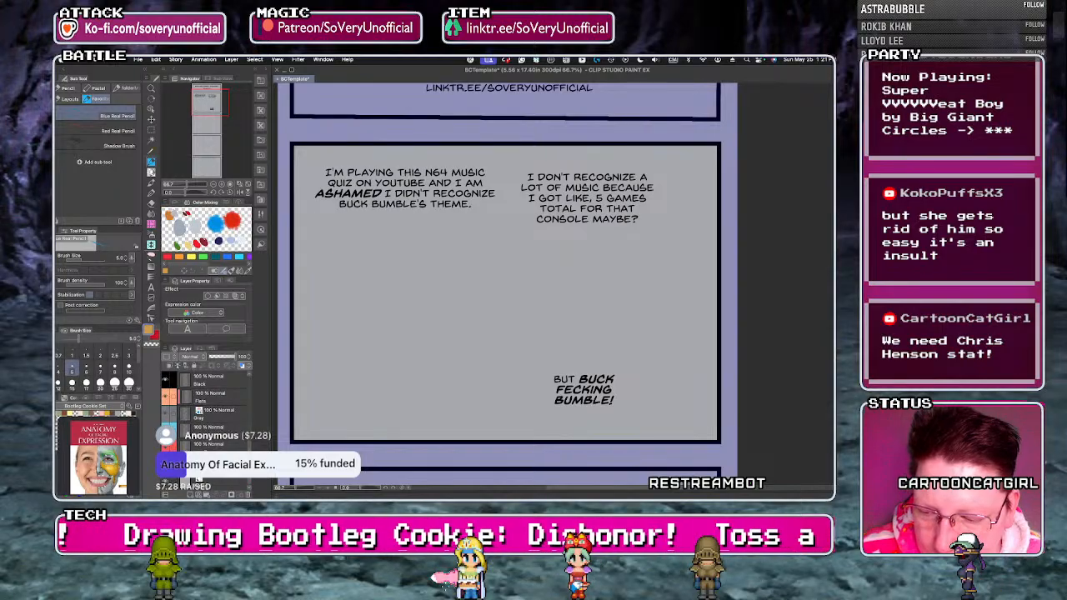
click(226, 484)
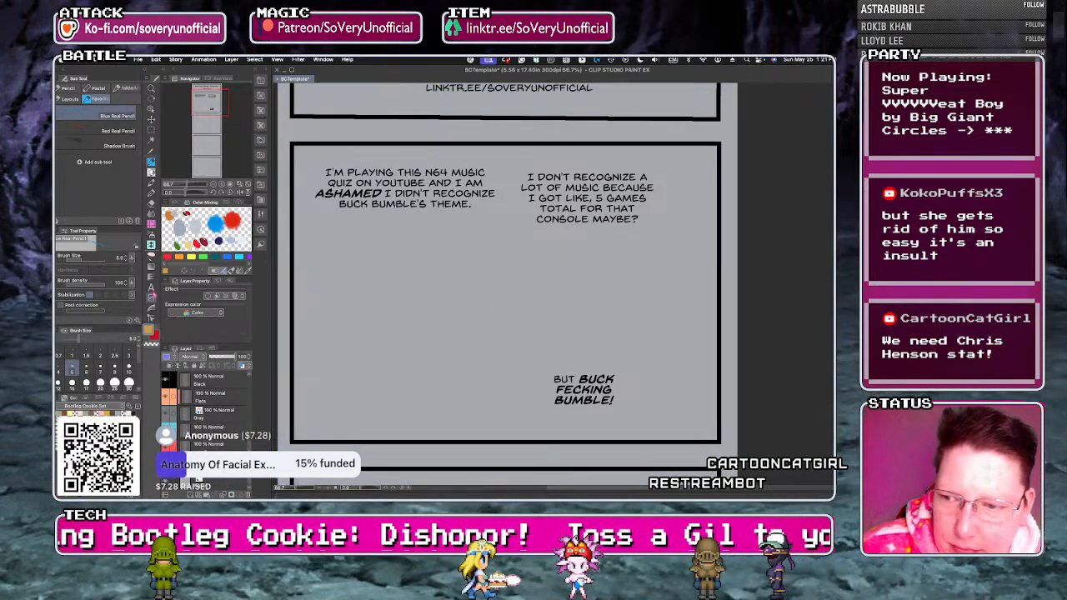
Move the "BUT BUCK FECKING BUMBLE!" text up to just below the right end of the second dialogue text.
key(t)
click(559, 388)
drag(560, 389, 626, 272)
drag(617, 268, 613, 269)
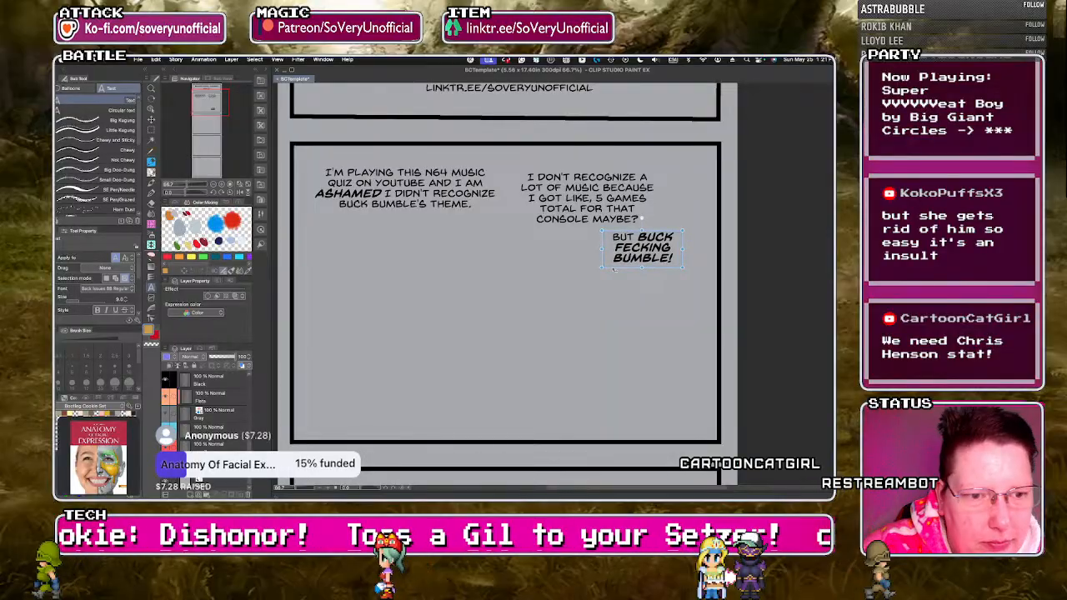
Sketch a character's head in blue pencil below the dialogue, with a round skull, jaw, ear, glasses and a curved back line running to the panel's bottom.
key(p)
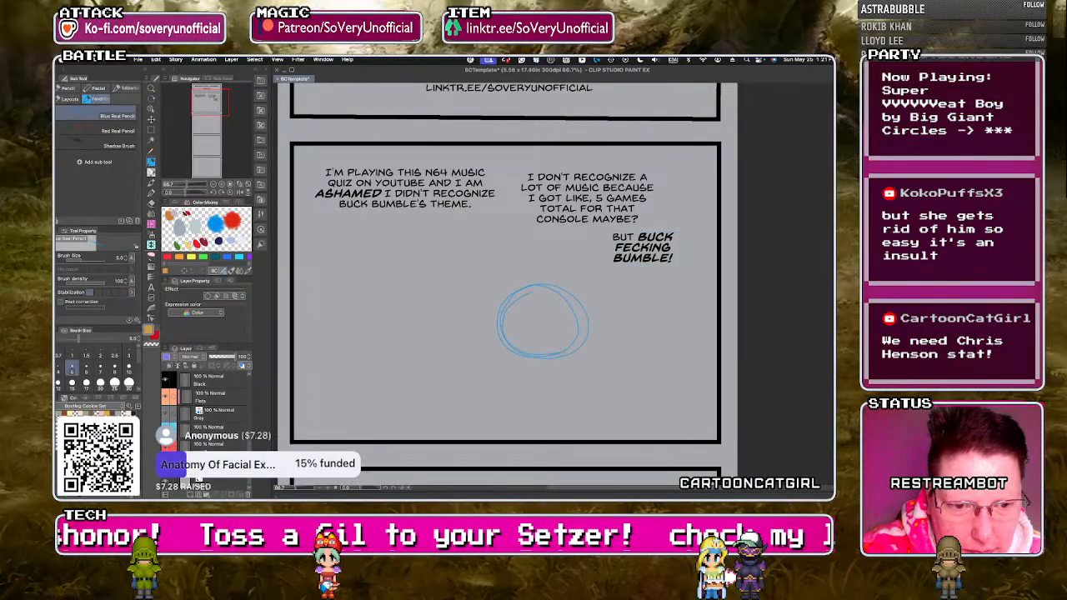
drag(535, 313, 630, 438)
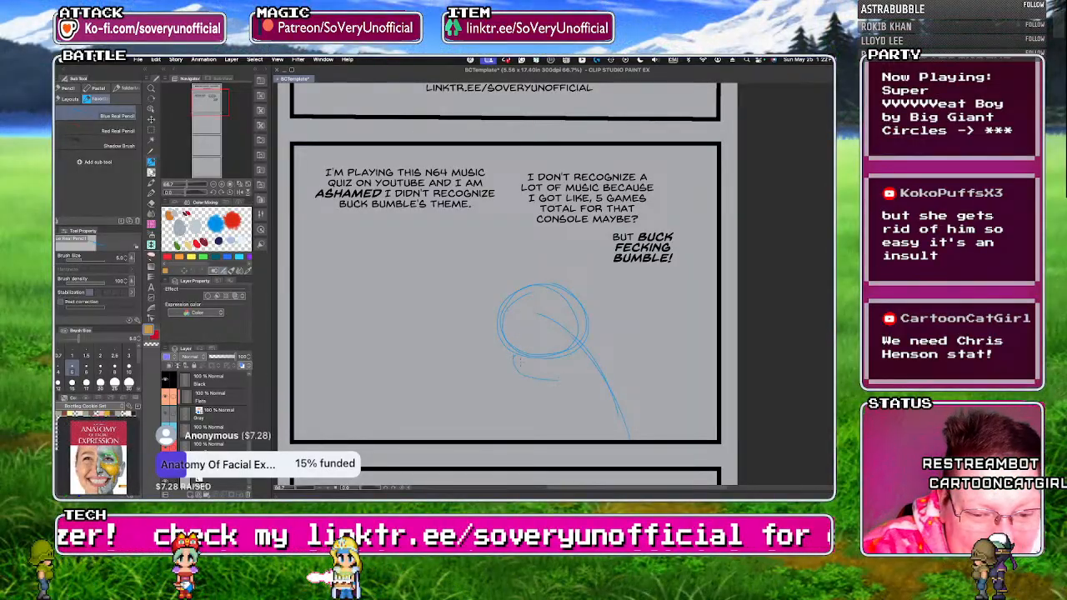
mouse_move(509, 354)
mouse_down()
mouse_move(547, 378)
mouse_move(575, 370)
mouse_move(587, 346)
mouse_up()
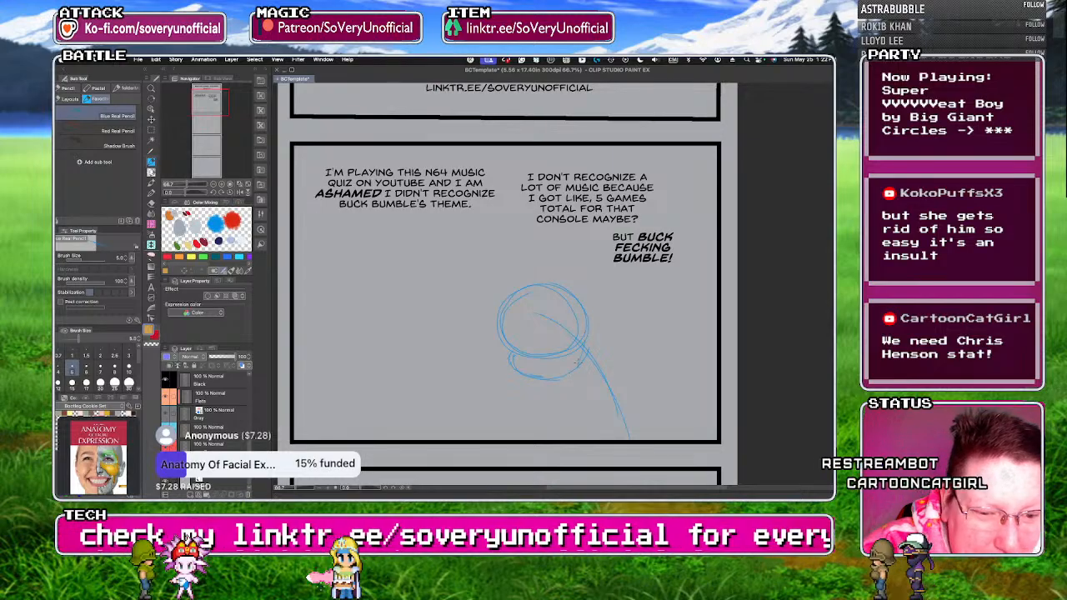
drag(579, 322, 588, 338)
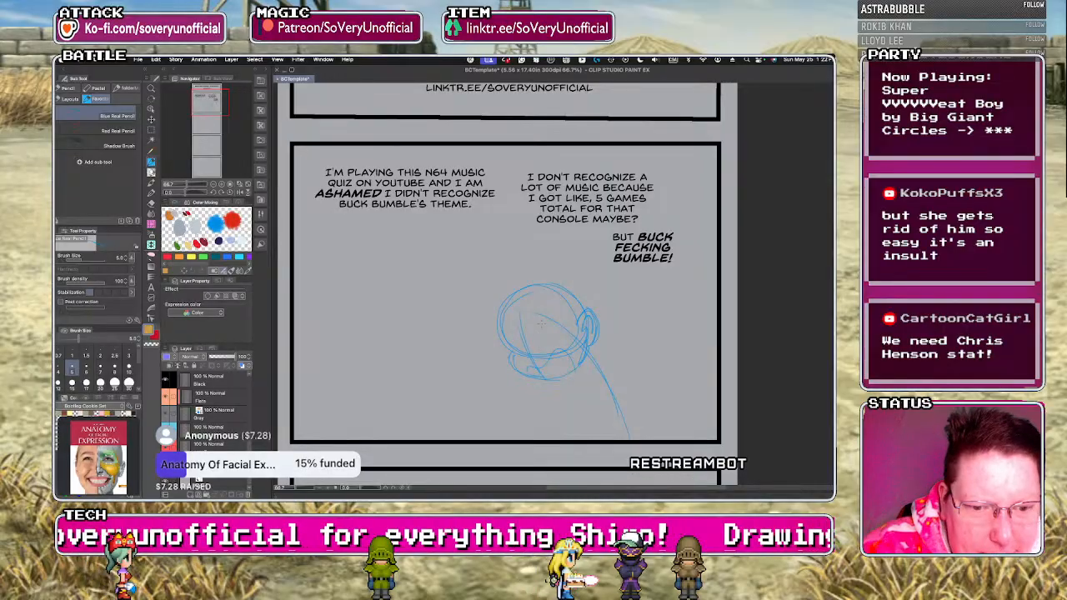
drag(541, 322, 563, 336)
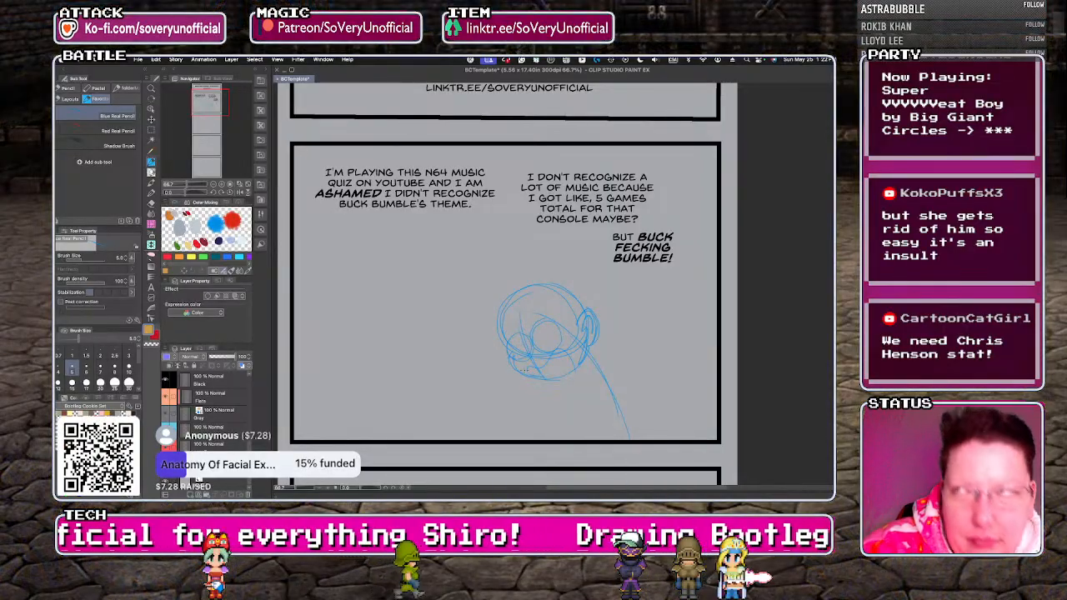
key(ctrl+minus)
key(ctrl+minus)
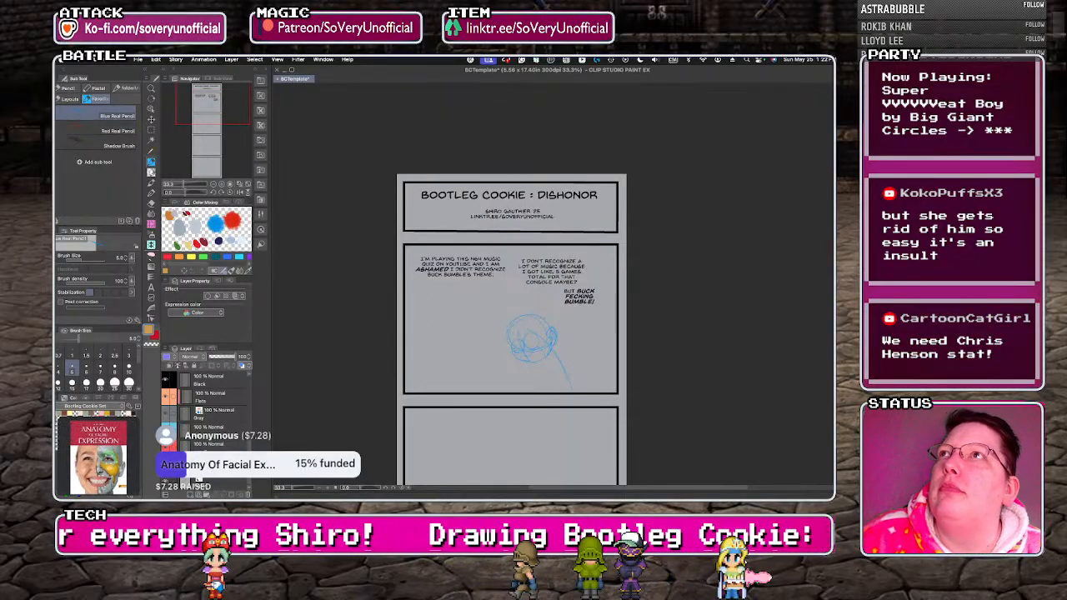
key(super+Tab)
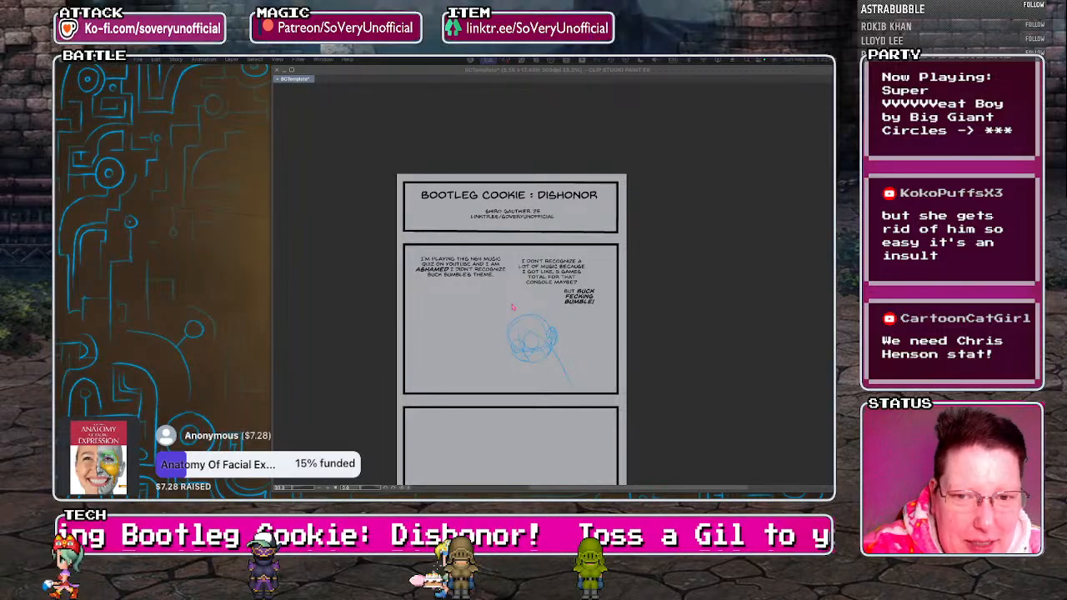
Sketch the right-hand character's hunched torso and upper arm in blue pencil, running from the neck to the panel's bottom border.
key(Tab)
scroll(558, 367, up, 5)
drag(543, 332, 633, 450)
drag(521, 347, 533, 456)
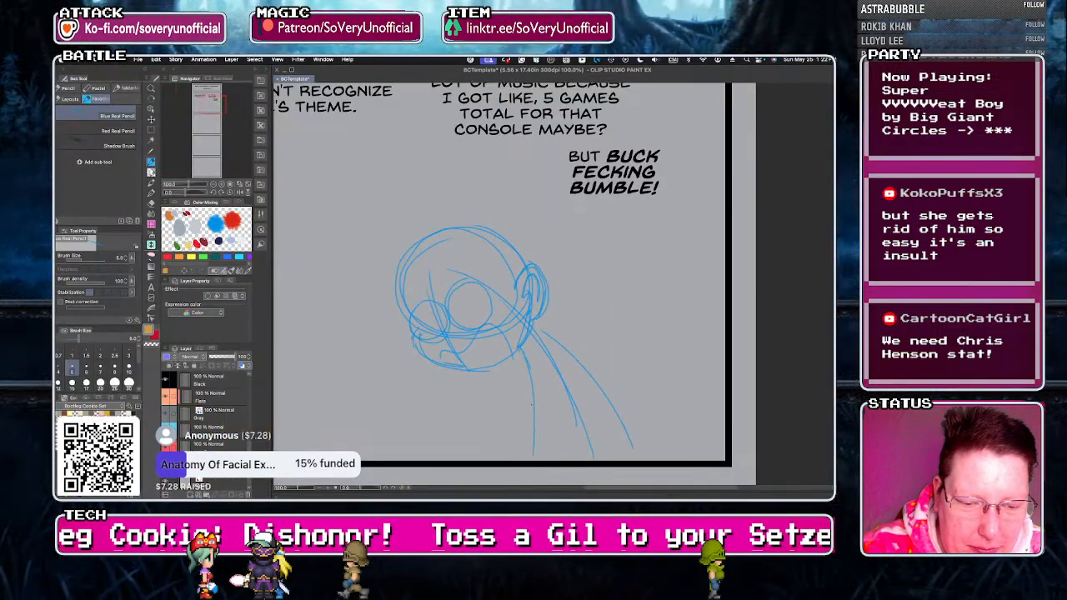
drag(537, 328, 636, 459)
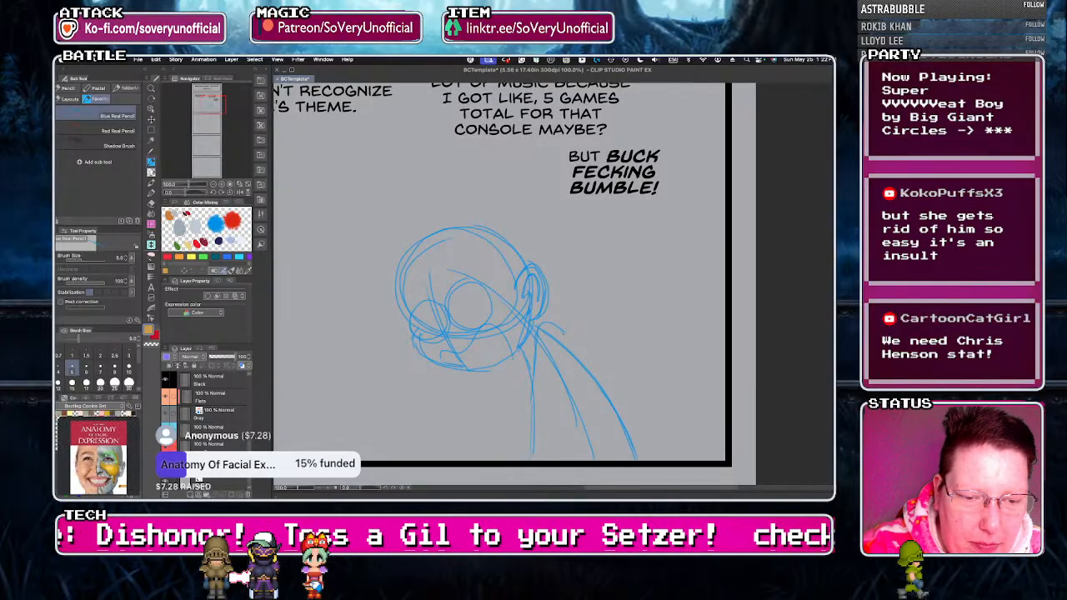
drag(560, 402, 554, 431)
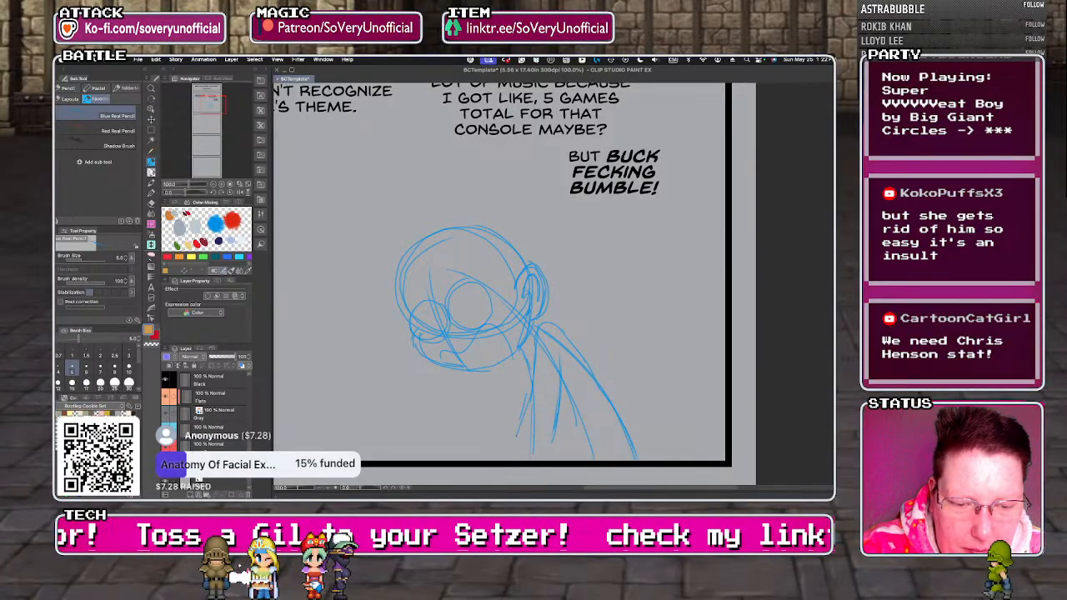
Sketch the character's elbow, both forearms reaching forward and two raised open hands with curled fingers in front of the chest.
mouse_move(540, 424)
mouse_down()
mouse_move(522, 448)
mouse_move(540, 427)
mouse_up()
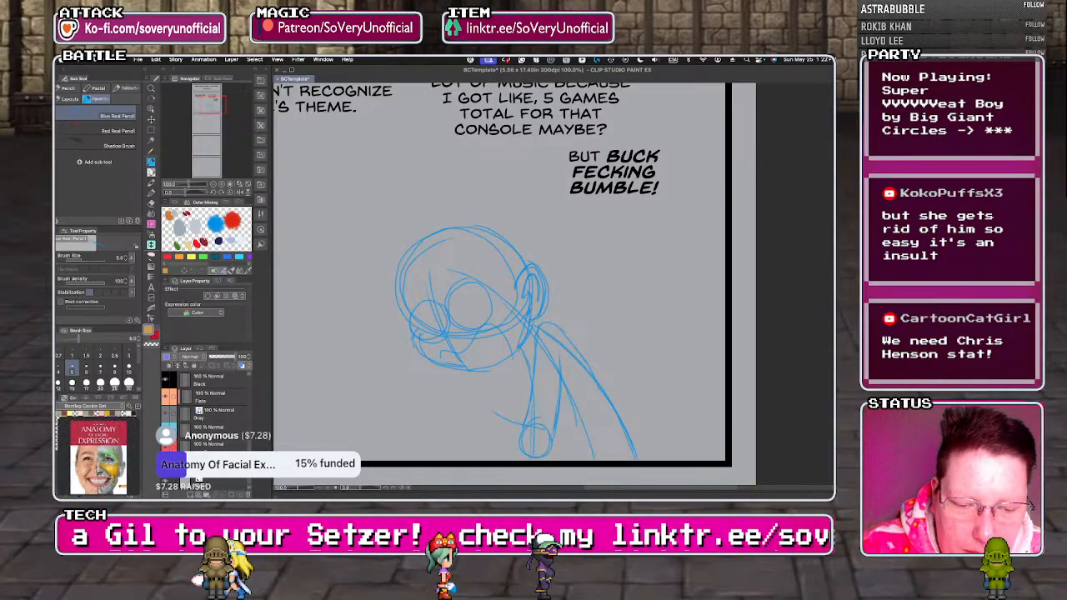
drag(473, 430, 535, 458)
drag(481, 409, 465, 430)
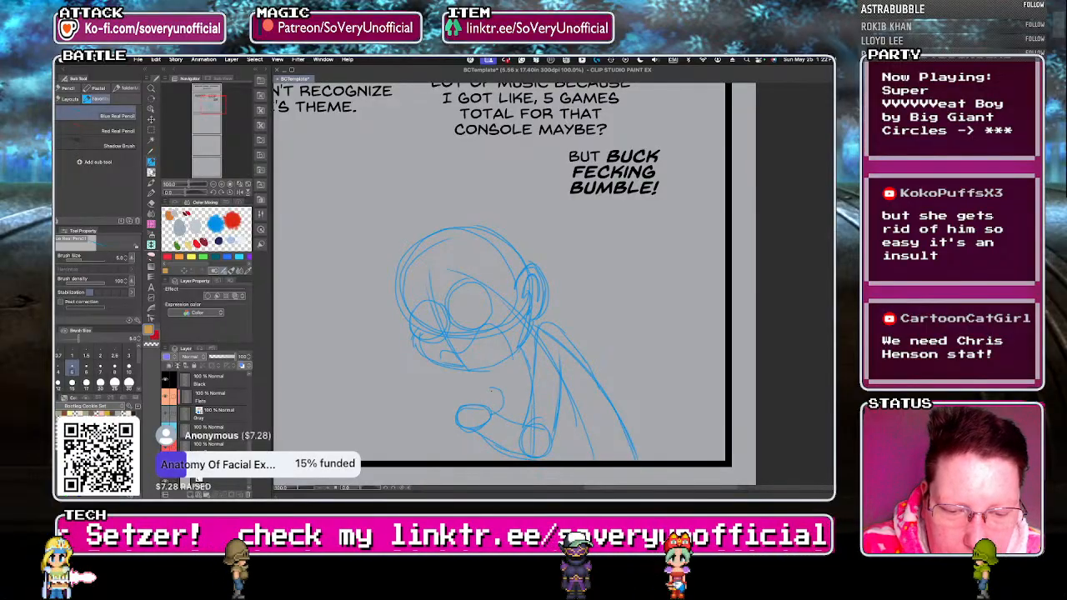
mouse_move(483, 395)
mouse_down()
mouse_move(491, 414)
mouse_move(474, 403)
mouse_move(455, 417)
mouse_up()
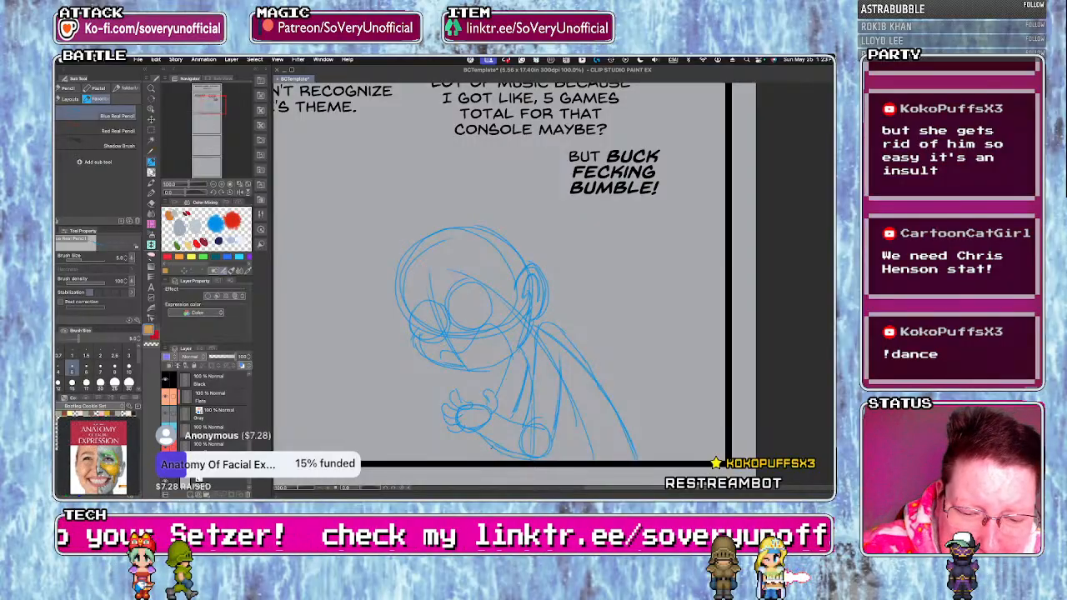
mouse_move(399, 401)
mouse_down()
mouse_move(413, 393)
mouse_move(400, 412)
mouse_move(398, 393)
mouse_move(416, 390)
mouse_move(460, 439)
mouse_up()
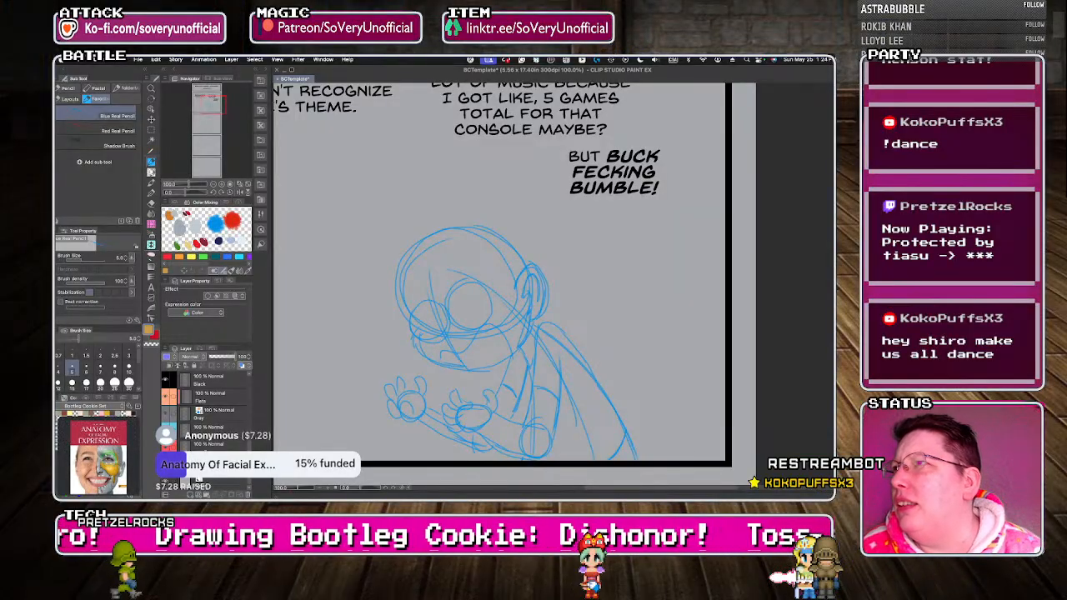
key(super+Tab)
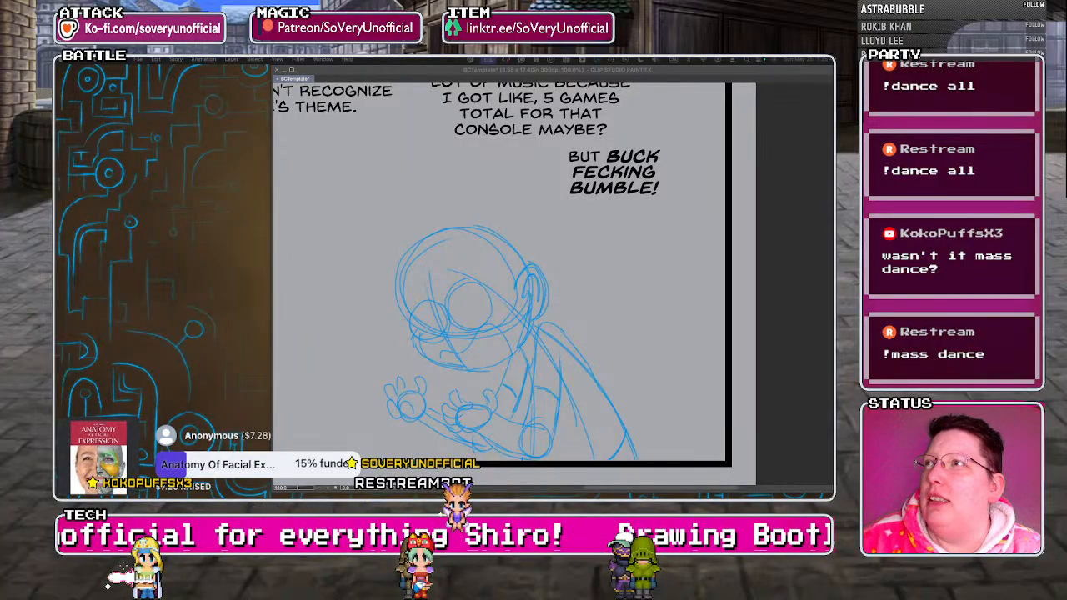
click(567, 317)
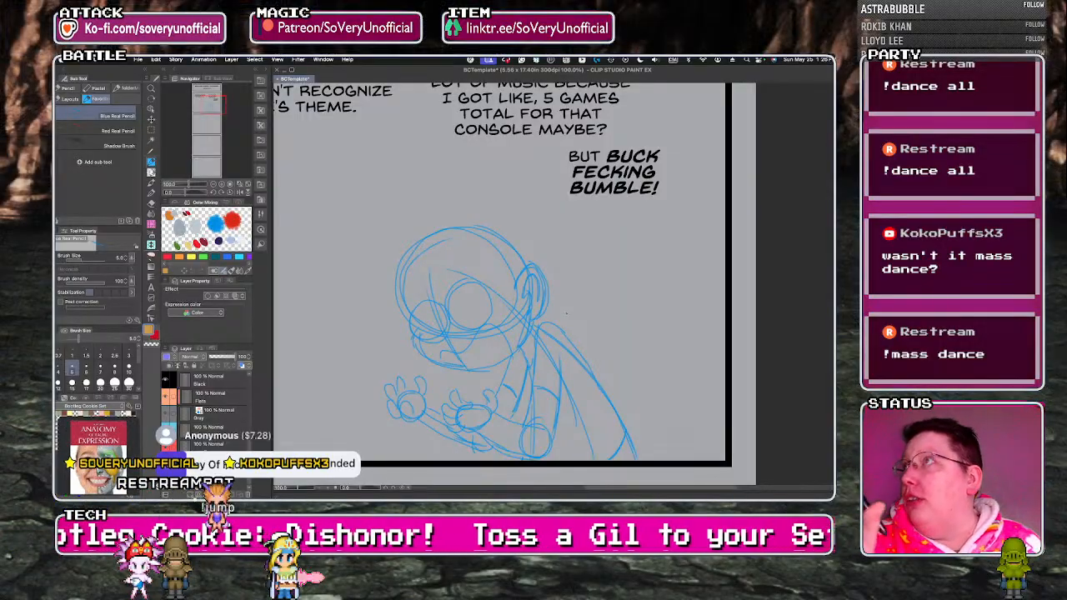
scroll(566, 314, up, 3)
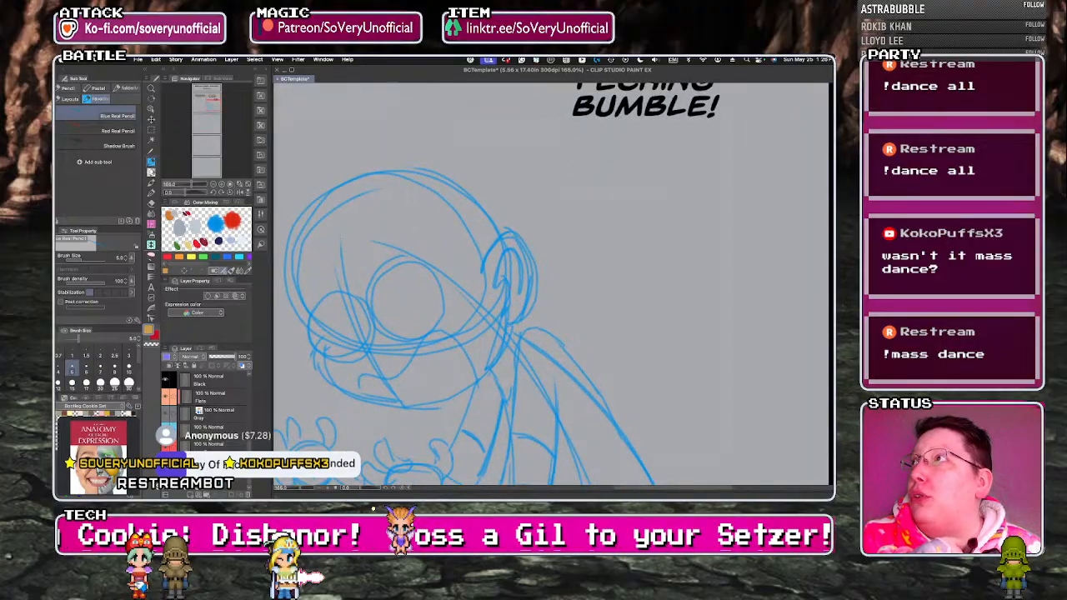
key(super+Tab)
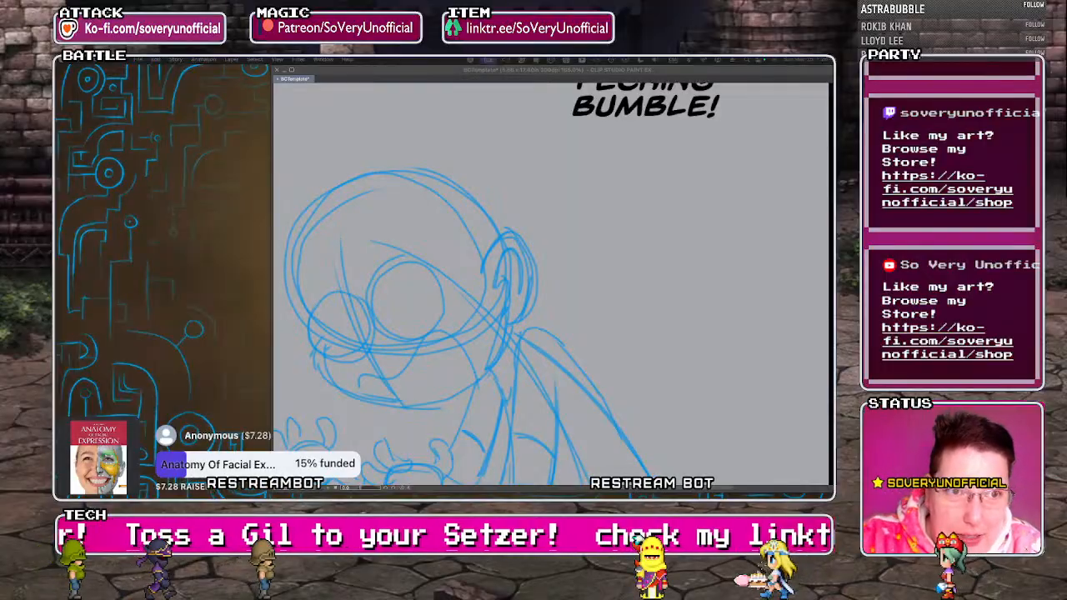
click(357, 269)
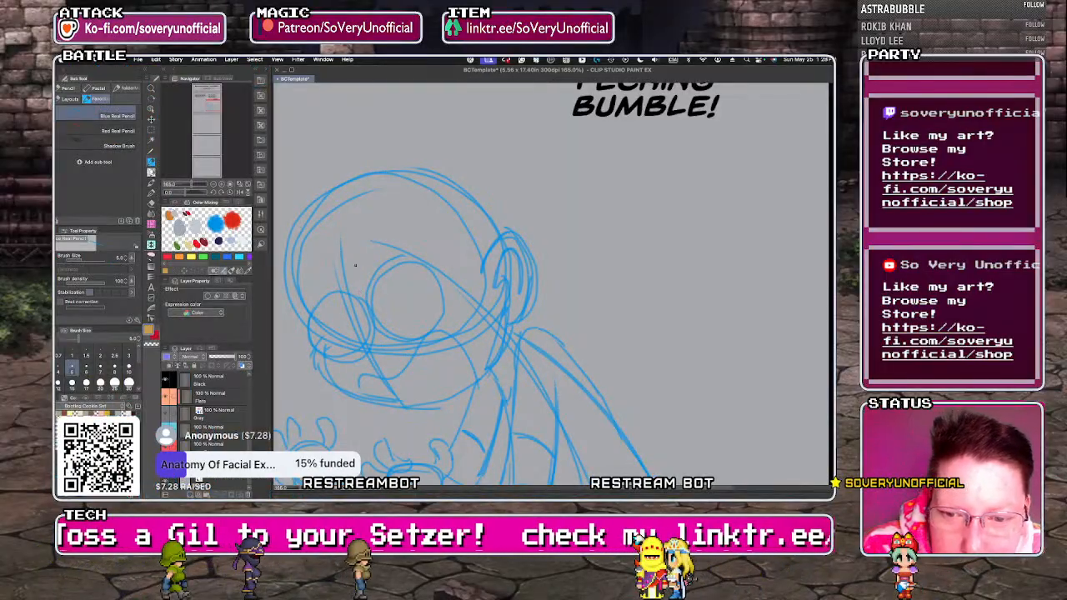
Sketch angry slanted eyebrows, small pupils inside the glasses, mouth details and a hairline in front of the ear on the character's face.
drag(425, 227, 383, 268)
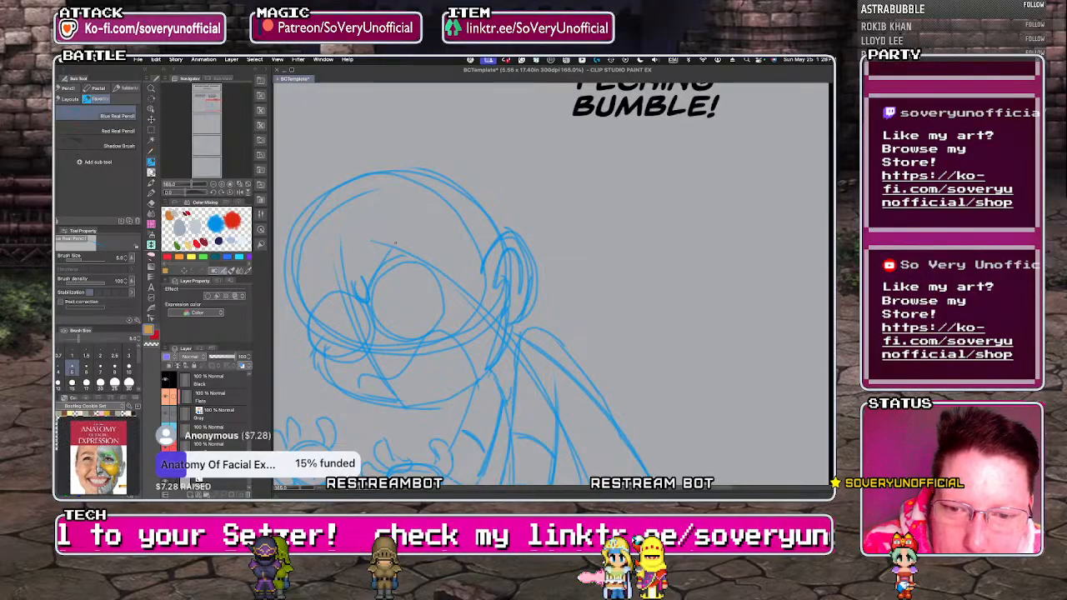
drag(366, 299, 290, 293)
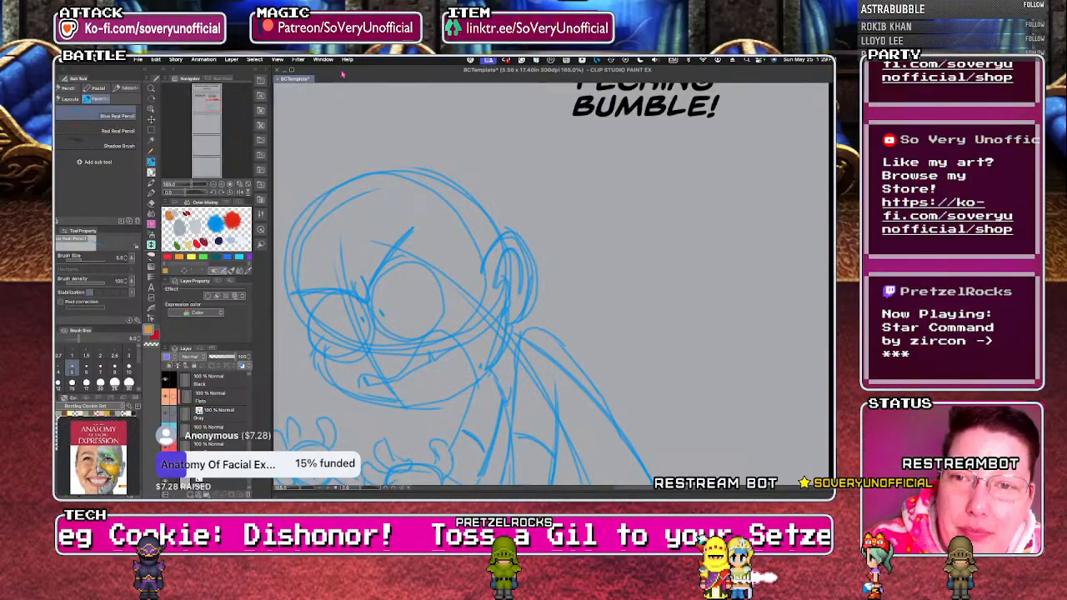
mouse_move(442, 218)
mouse_down()
mouse_move(456, 243)
mouse_move(447, 259)
mouse_move(473, 277)
mouse_up()
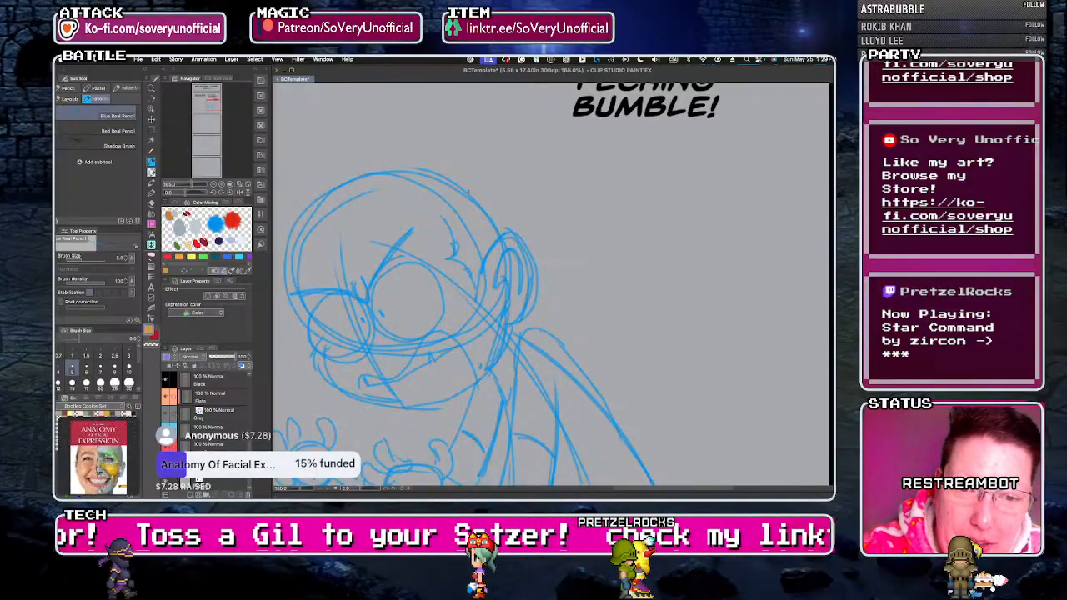
Sketch the character's swept-up hair above the skull, with a pointed tuft over the forehead and a rounded back ending near the ear.
drag(461, 165, 460, 185)
drag(418, 132, 456, 173)
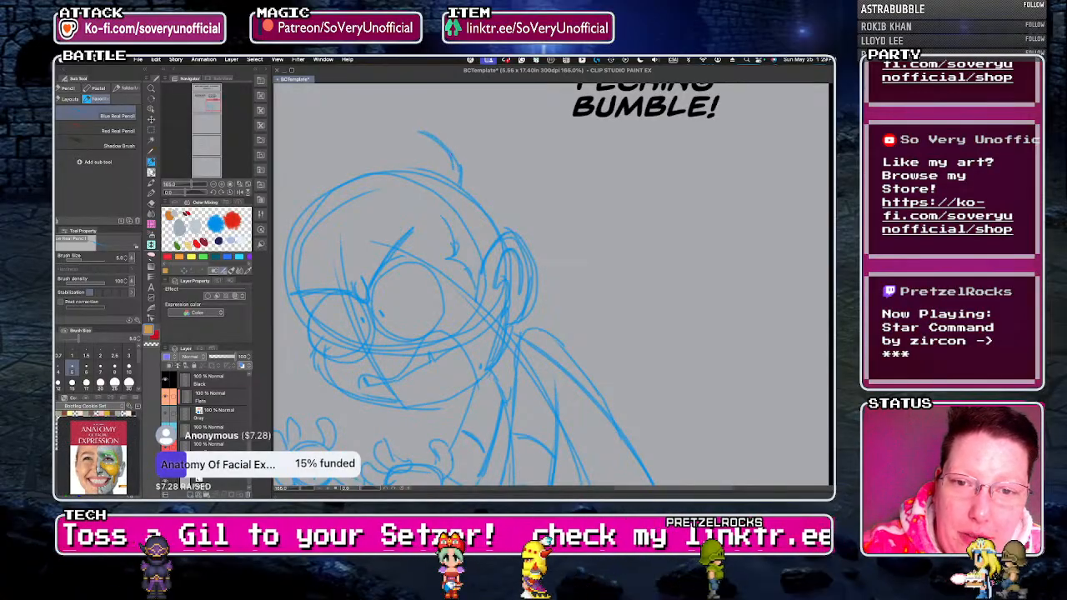
scroll(401, 283, down, 5)
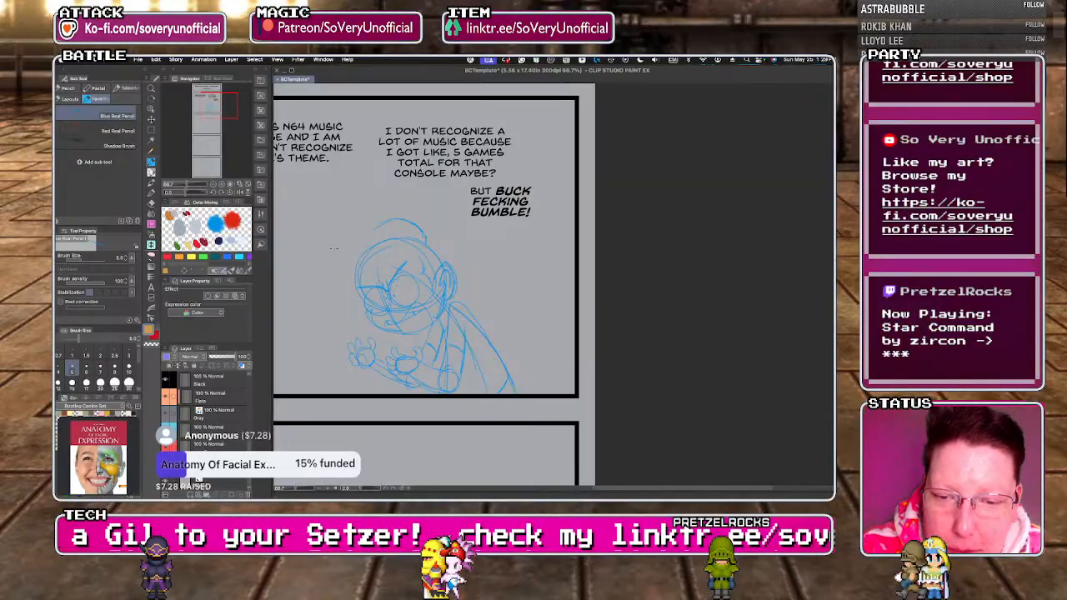
scroll(333, 247, up, 4)
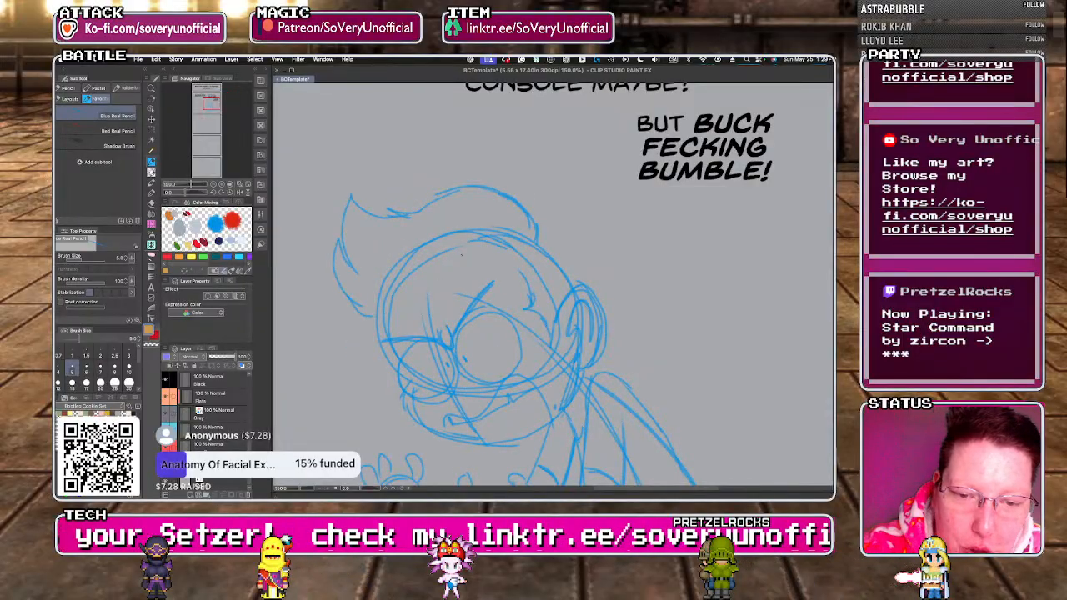
drag(541, 215, 547, 248)
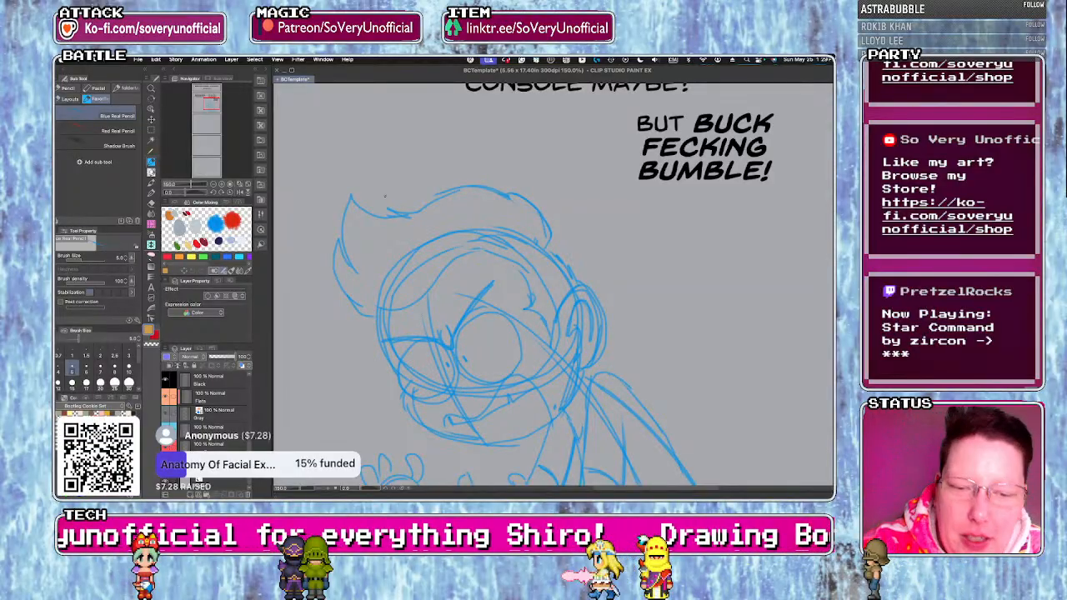
scroll(388, 201, down, 5)
scroll(365, 262, up, 3)
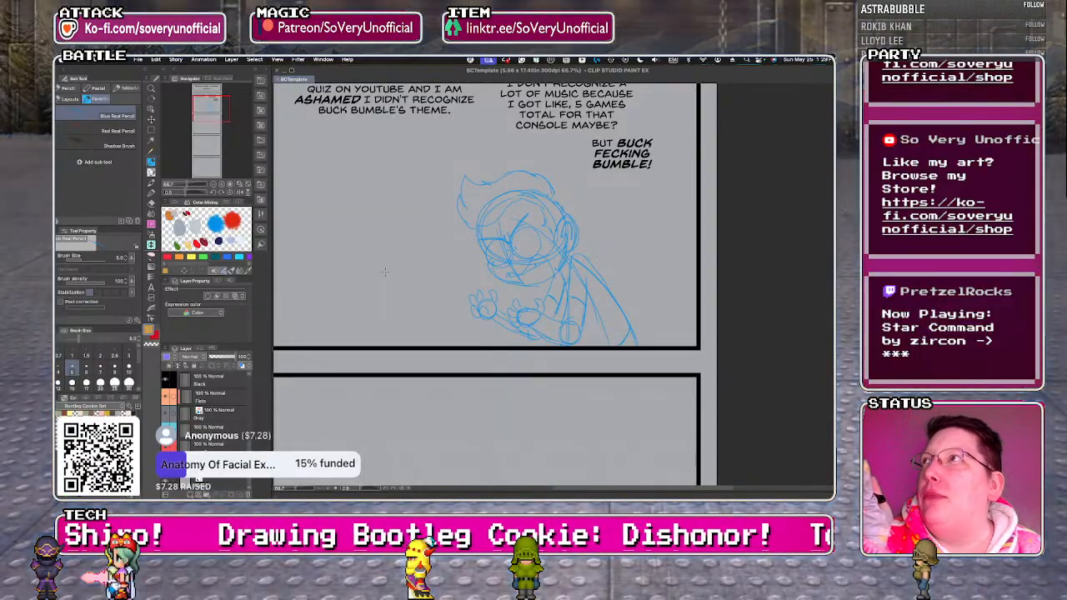
Sketch a second character's head below the first dialogue text, facing the other figure, with skull, jaw, ear, glasses and short hair.
scroll(448, 300, down, 1)
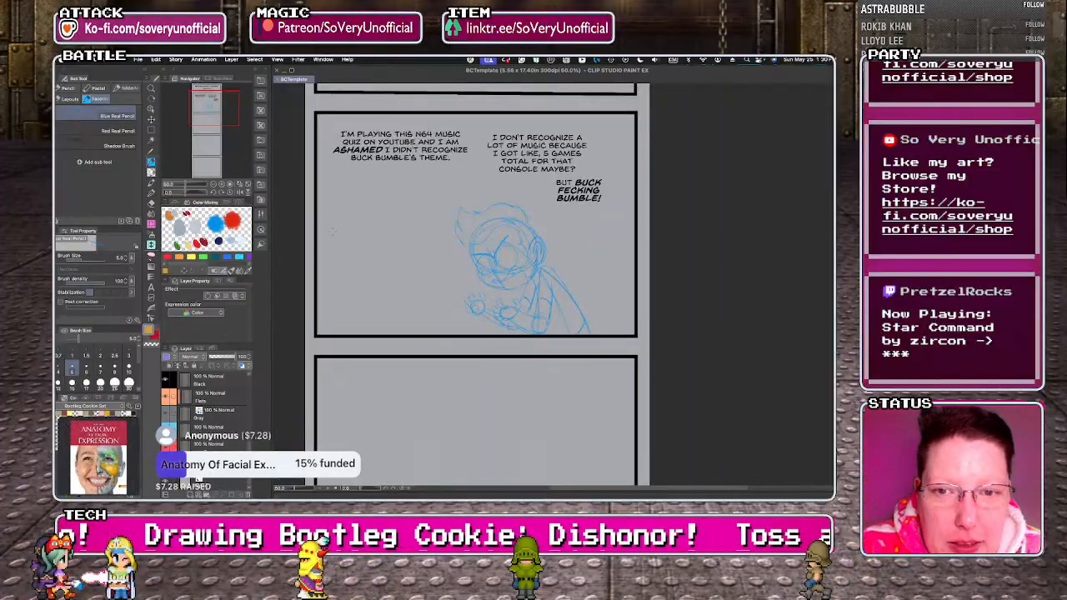
scroll(312, 237, up, 2)
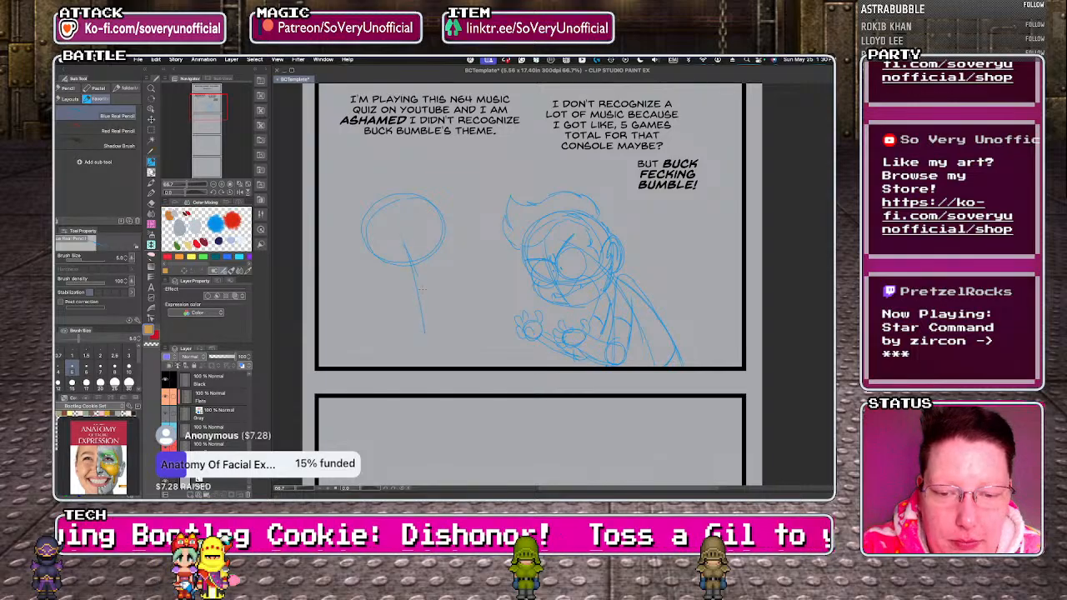
key(ctrl+z)
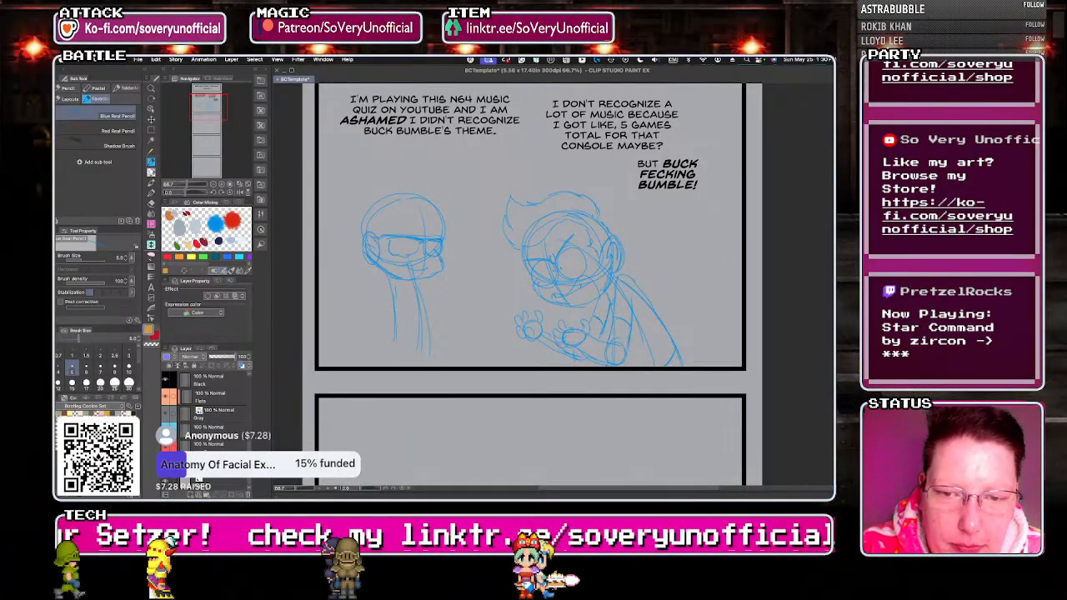
mouse_move(373, 199)
mouse_down()
mouse_move(453, 206)
mouse_move(445, 224)
mouse_up()
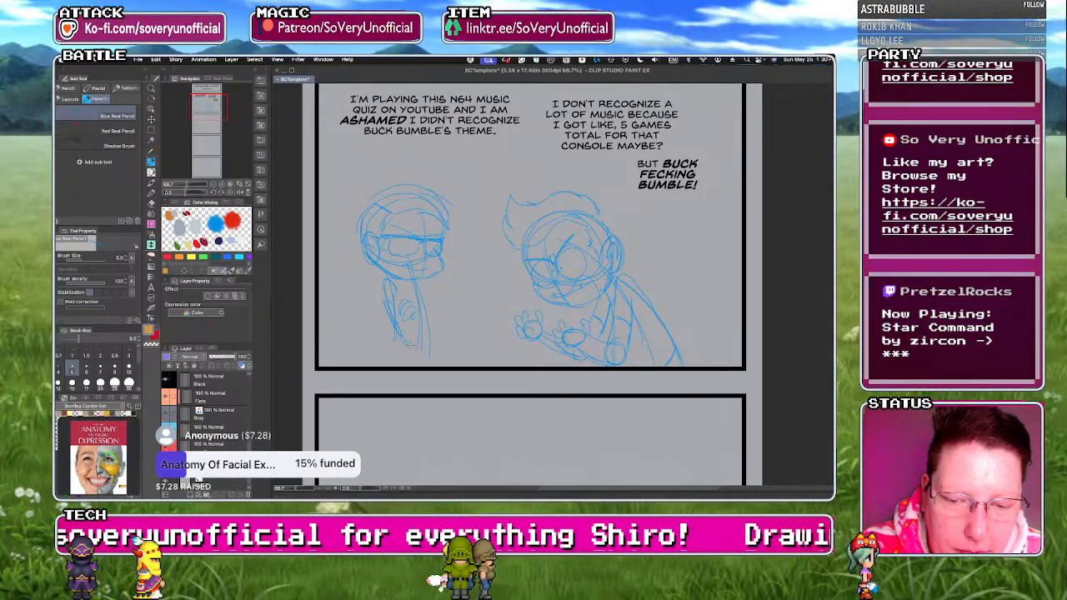
Sketch the second character's folded arms, shoulders and shirt-covered torso down to the first panel's bottom border.
mouse_move(441, 314)
mouse_down()
mouse_move(428, 306)
mouse_move(416, 341)
mouse_up()
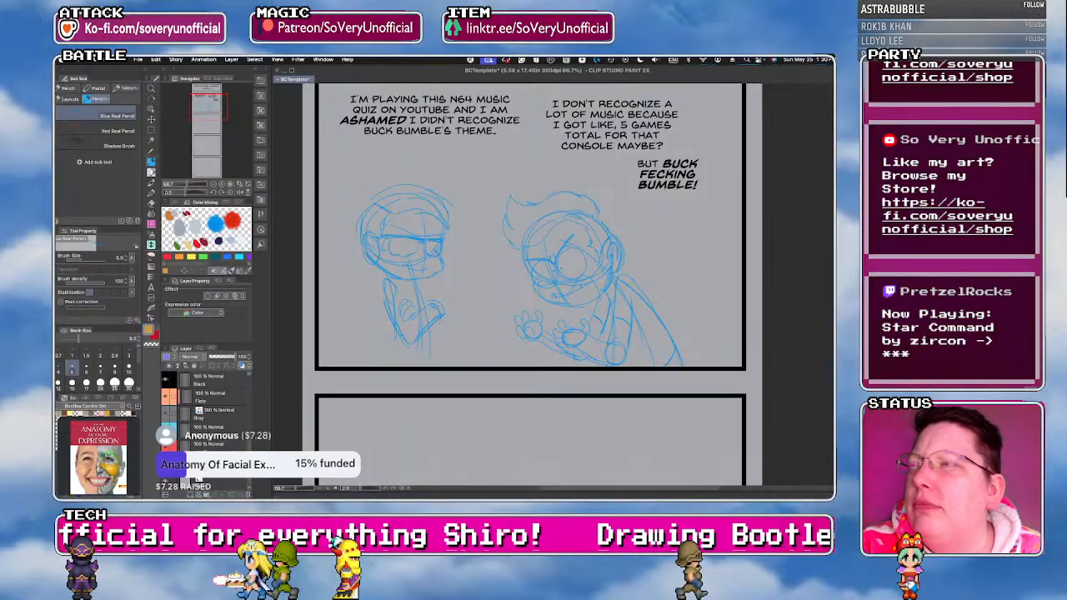
mouse_move(425, 281)
mouse_down()
mouse_move(440, 306)
mouse_move(435, 337)
mouse_up()
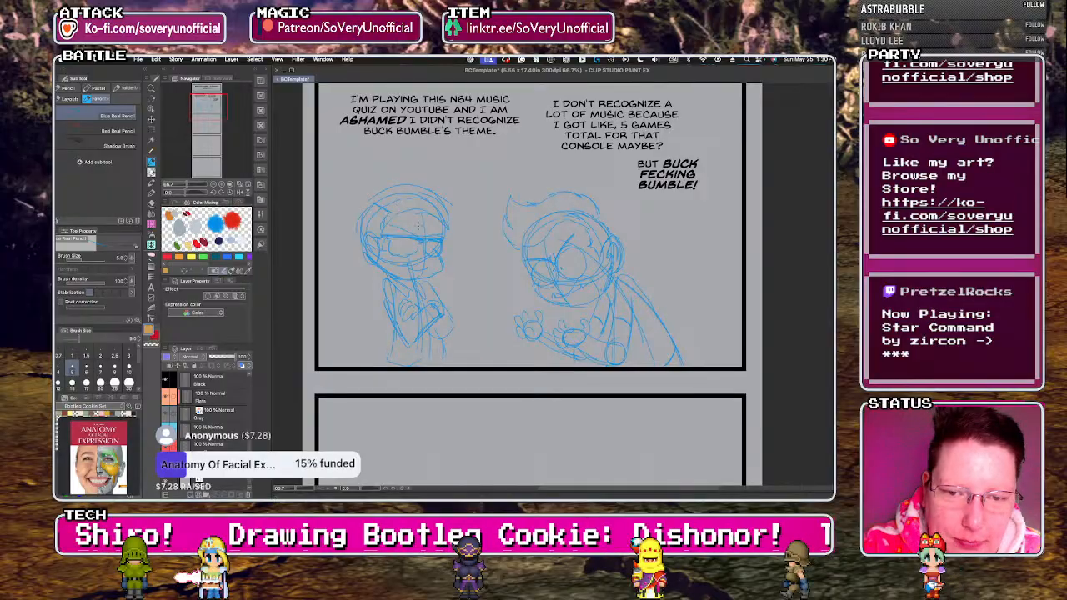
scroll(409, 313, down, 2)
scroll(410, 313, down, 2)
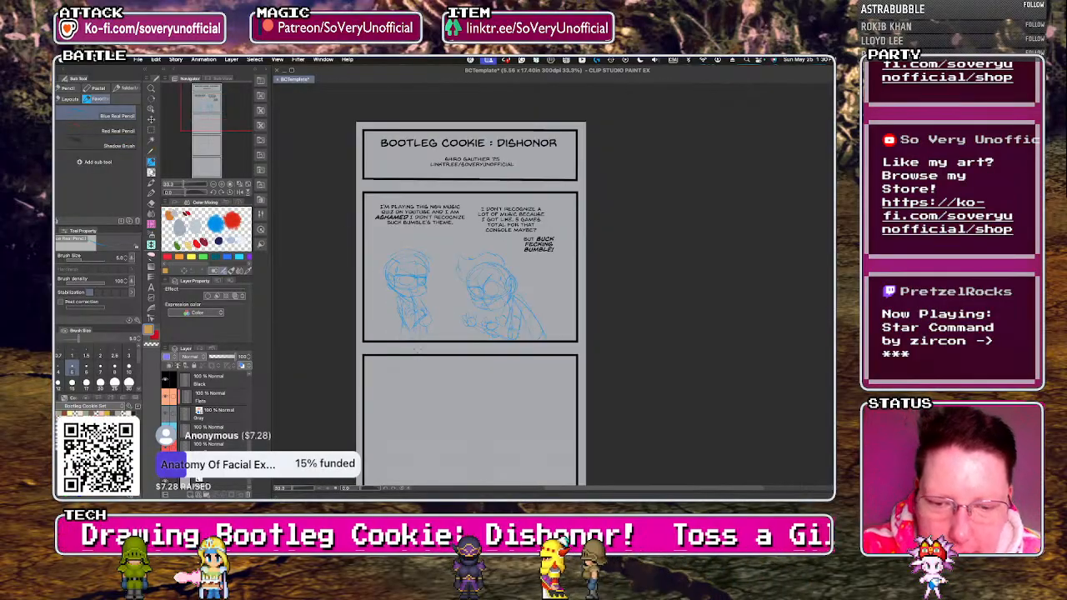
scroll(414, 339, up, 4)
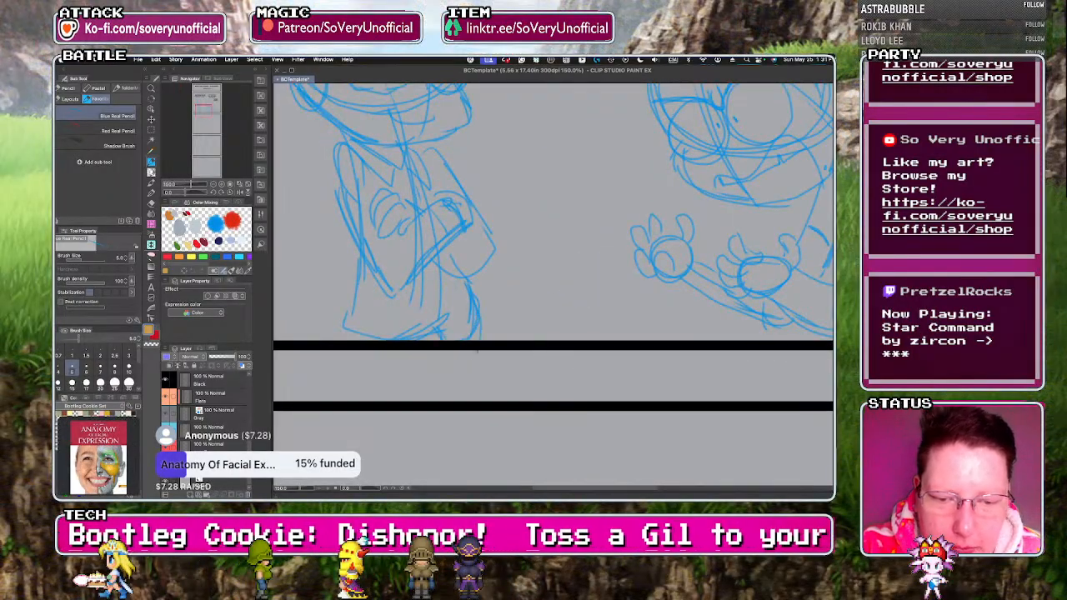
scroll(355, 338, down, 4)
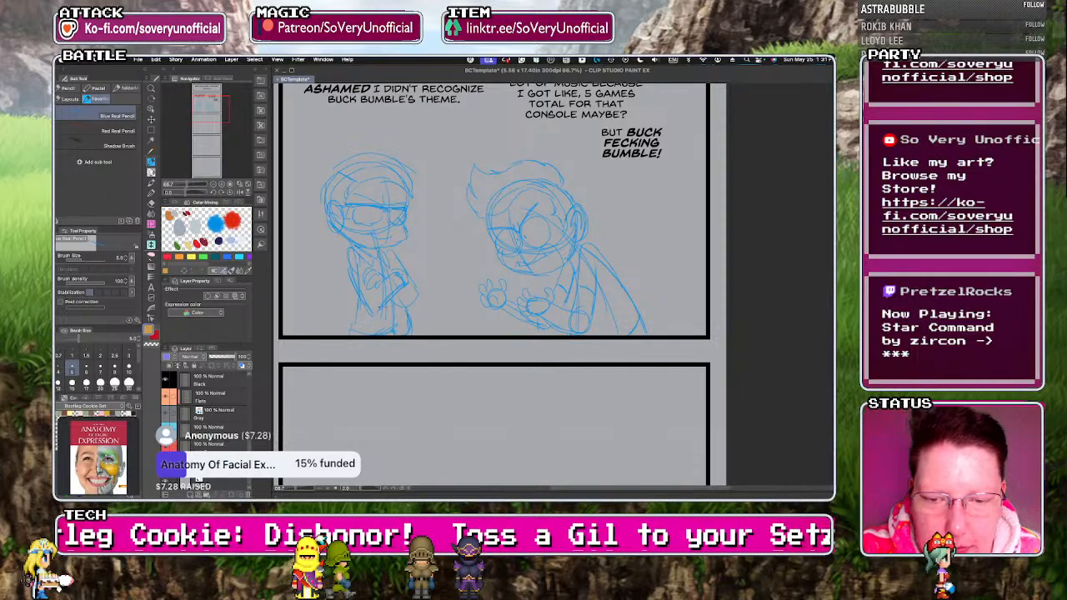
scroll(406, 287, up, 4)
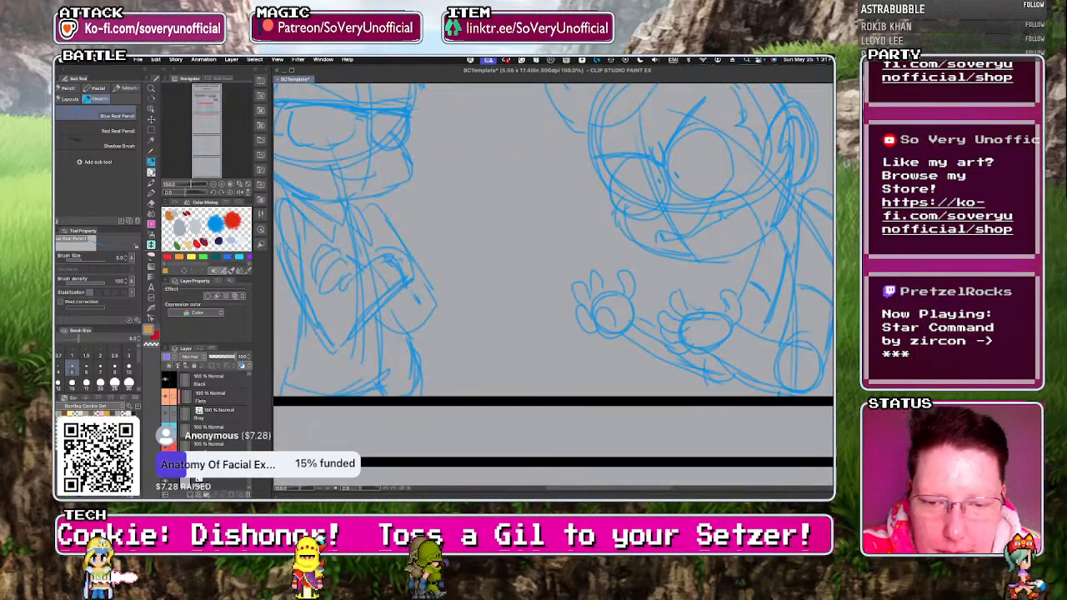
scroll(416, 306, down, 5)
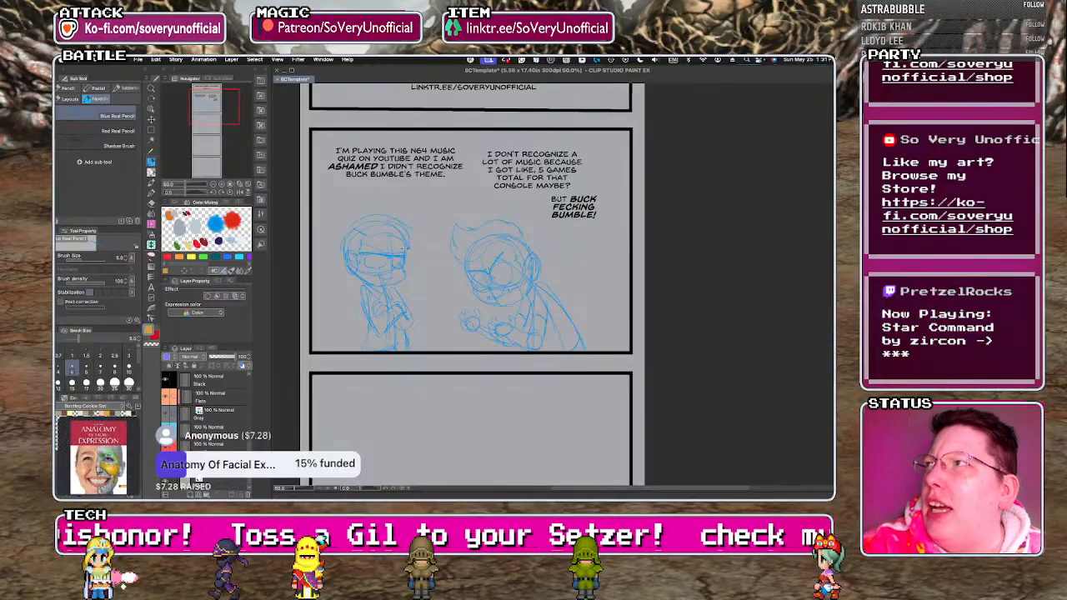
scroll(405, 274, down, 2)
scroll(396, 416, up, 1)
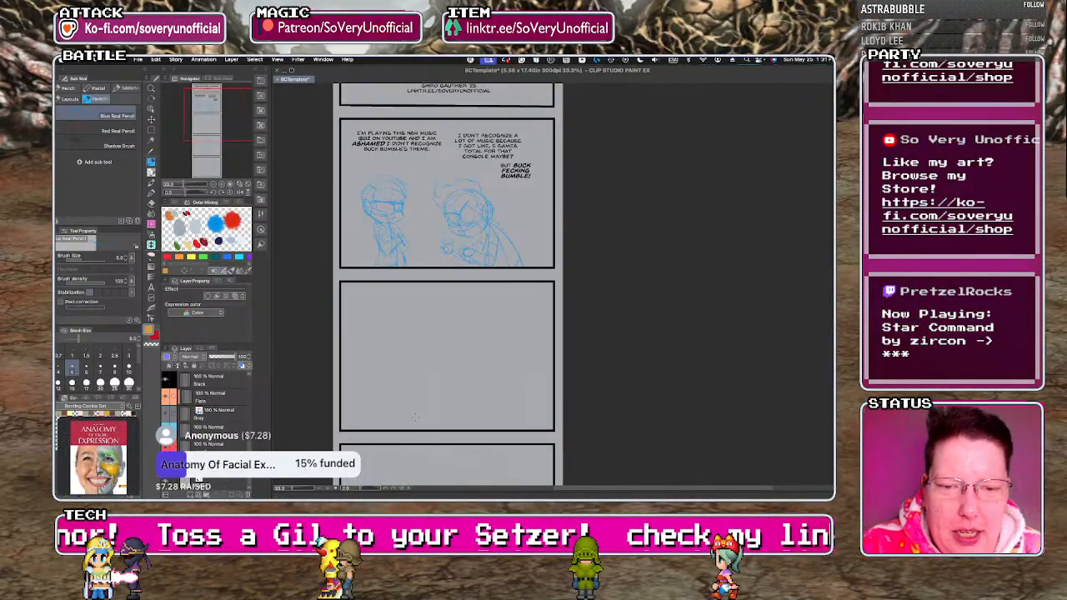
scroll(424, 401, up, 1)
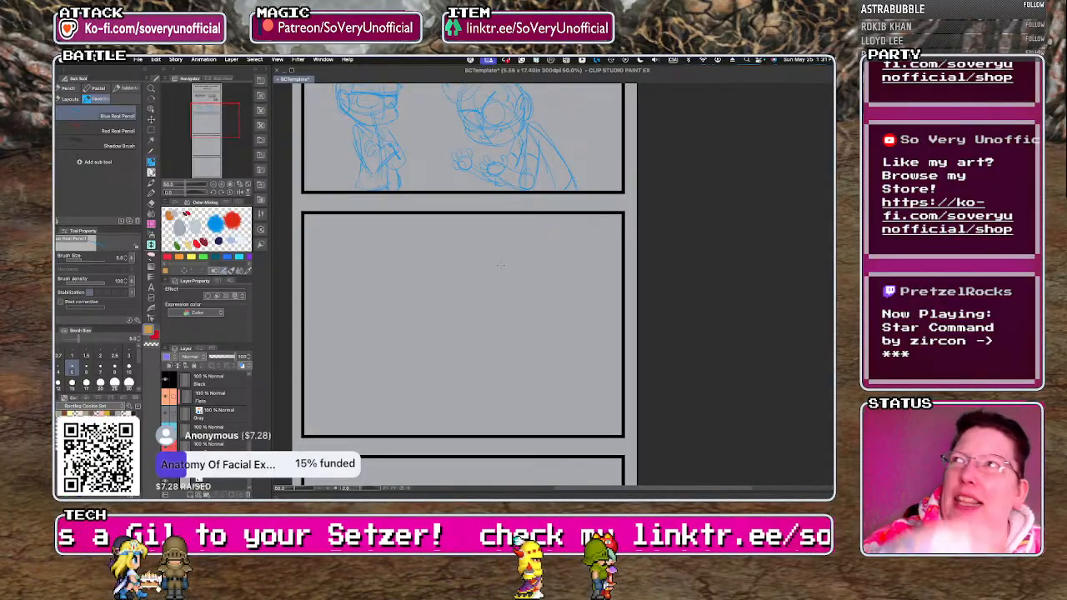
scroll(342, 222, down, 1)
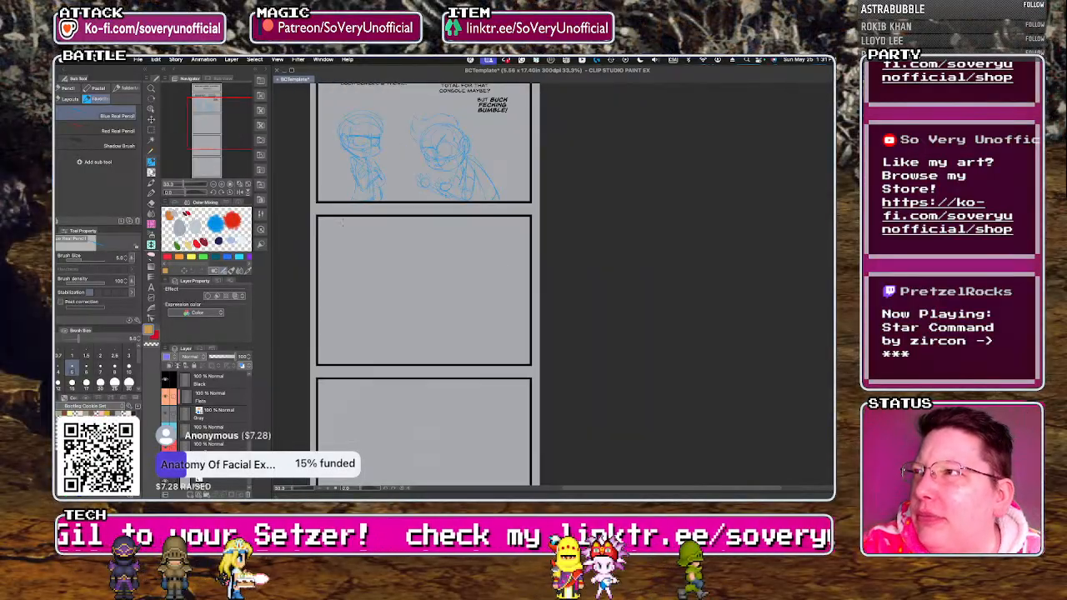
scroll(342, 315, up, 2)
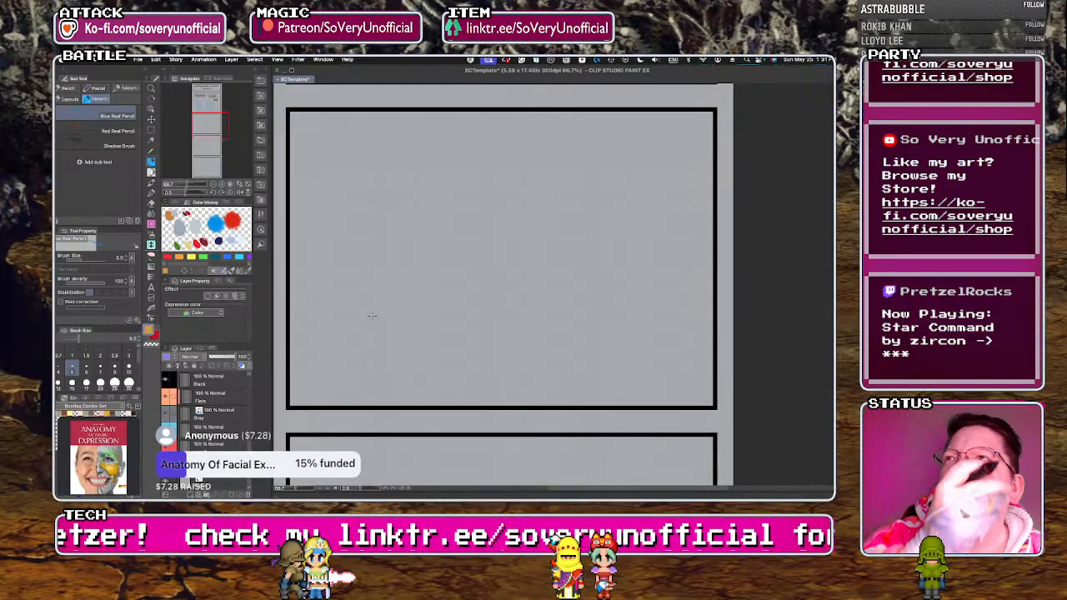
scroll(372, 315, down, 1)
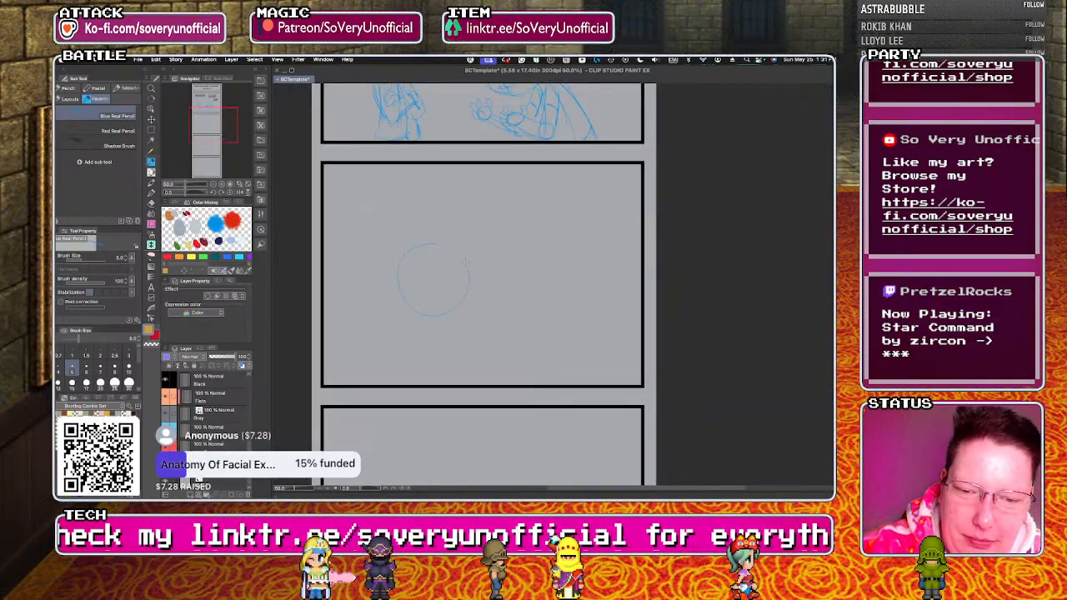
key(super+z)
mouse_move(417, 247)
mouse_down()
mouse_move(419, 299)
mouse_move(380, 258)
mouse_move(440, 271)
mouse_up()
key(super+z)
scroll(406, 345, down, 2)
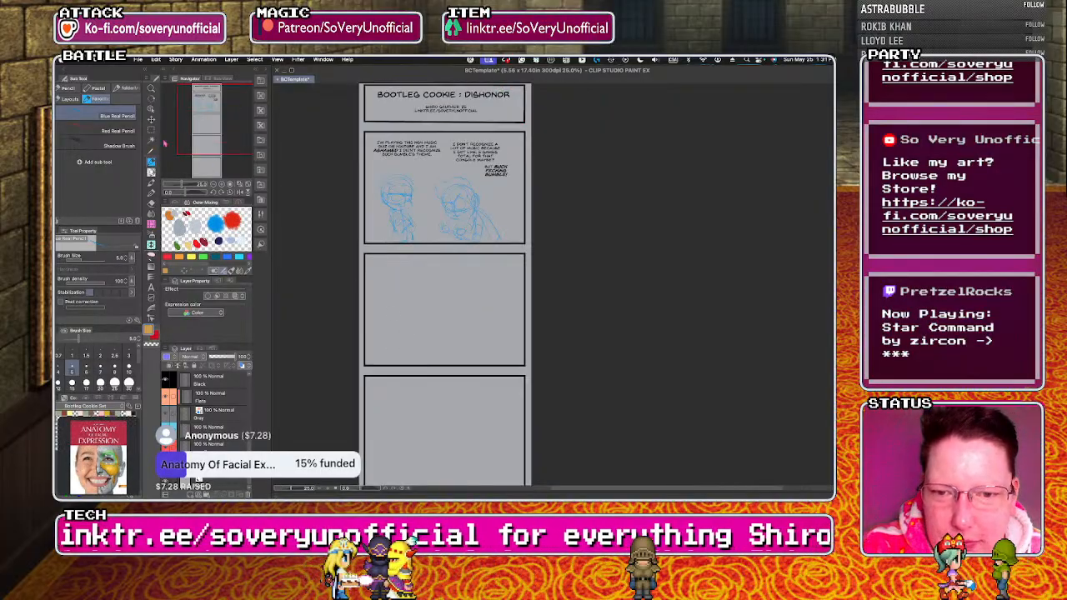
Select the first character's sketch below the opening dialogue with a rectangular marquee and enlarge it slightly within the first panel.
click(151, 131)
drag(370, 166, 512, 248)
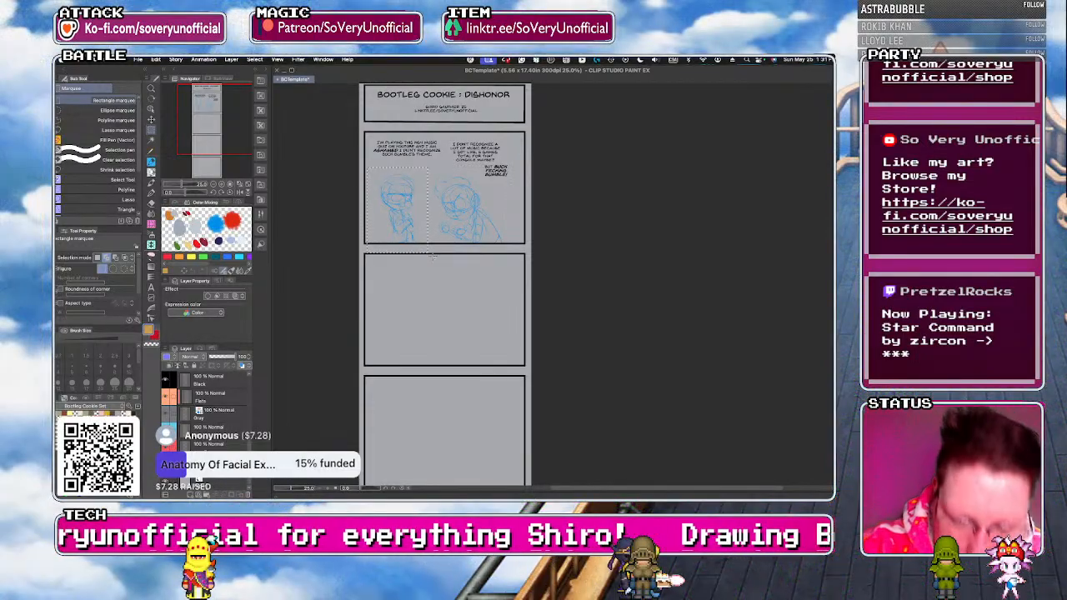
key(super+t)
drag(429, 167, 435, 156)
drag(404, 218, 404, 220)
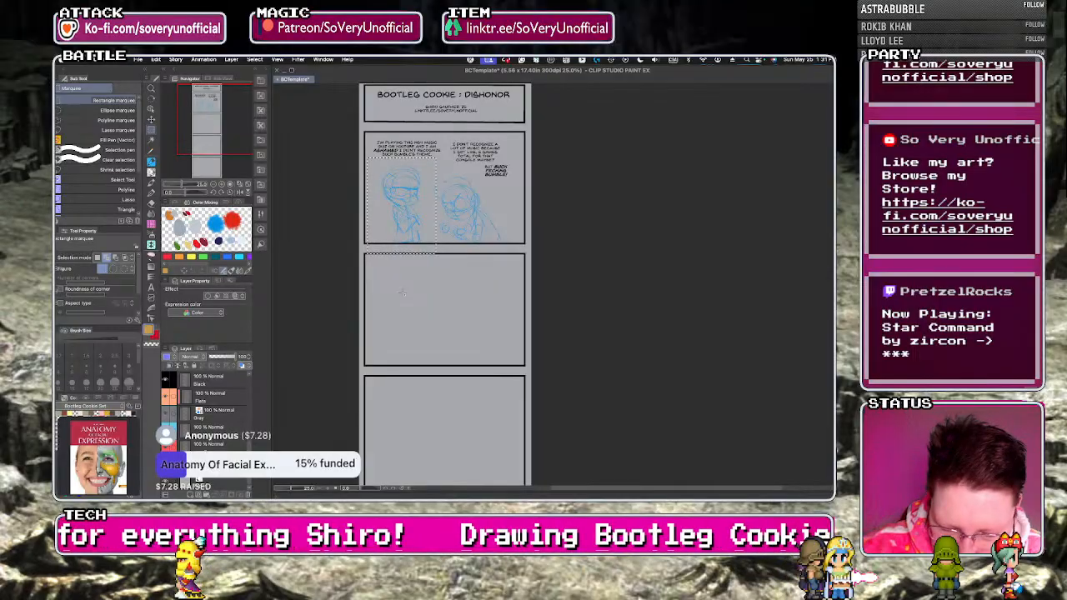
Copy the enlarged character's sketch to its own layer and apply the copy's layer mask, converting the copy to a raster layer.
key(ctrl+t)
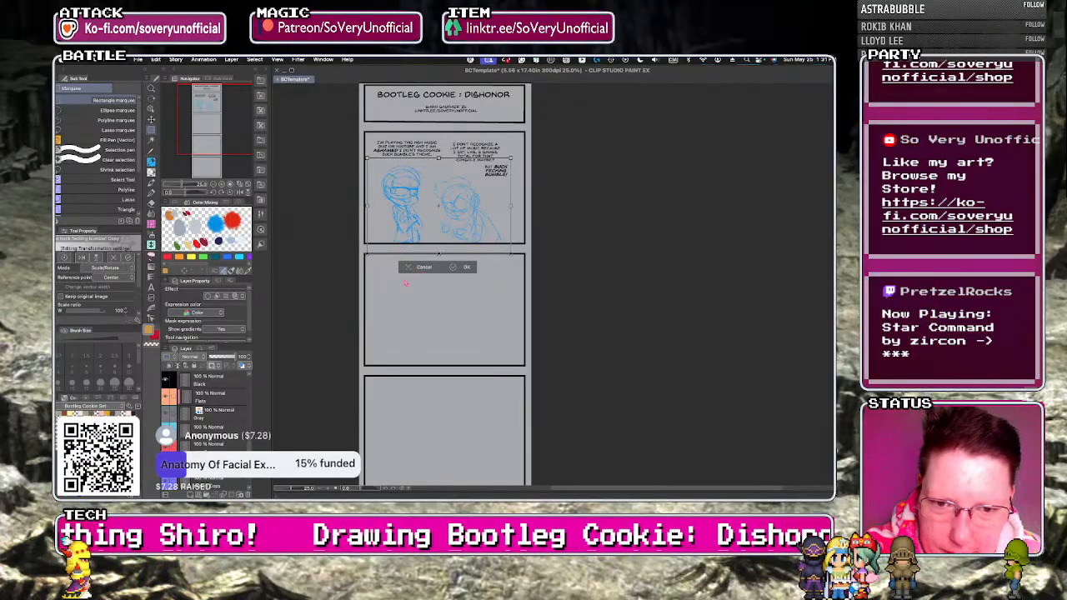
key(Return)
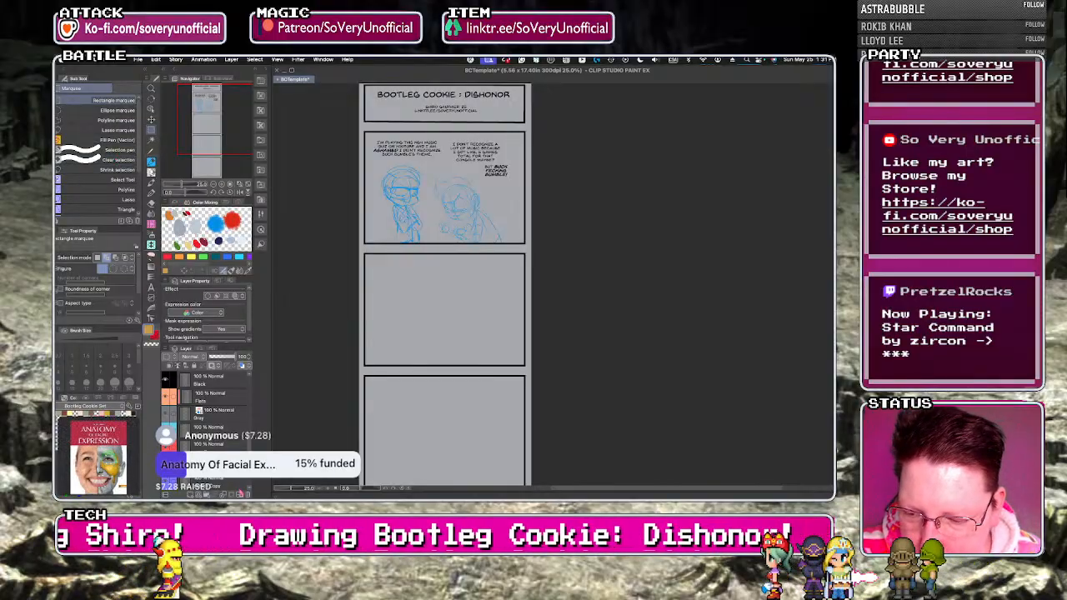
click(247, 495)
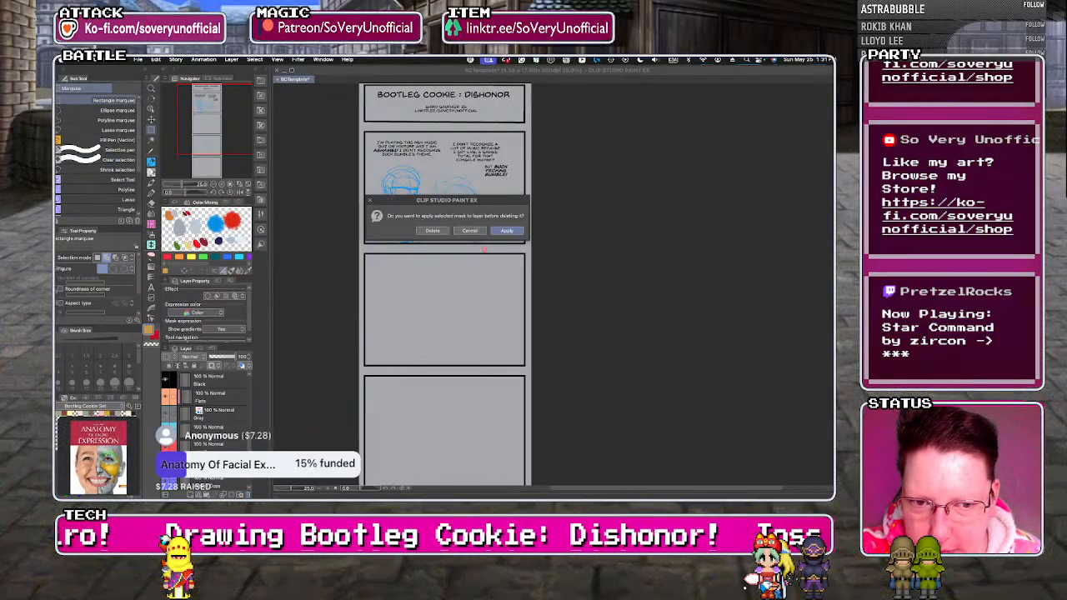
click(506, 231)
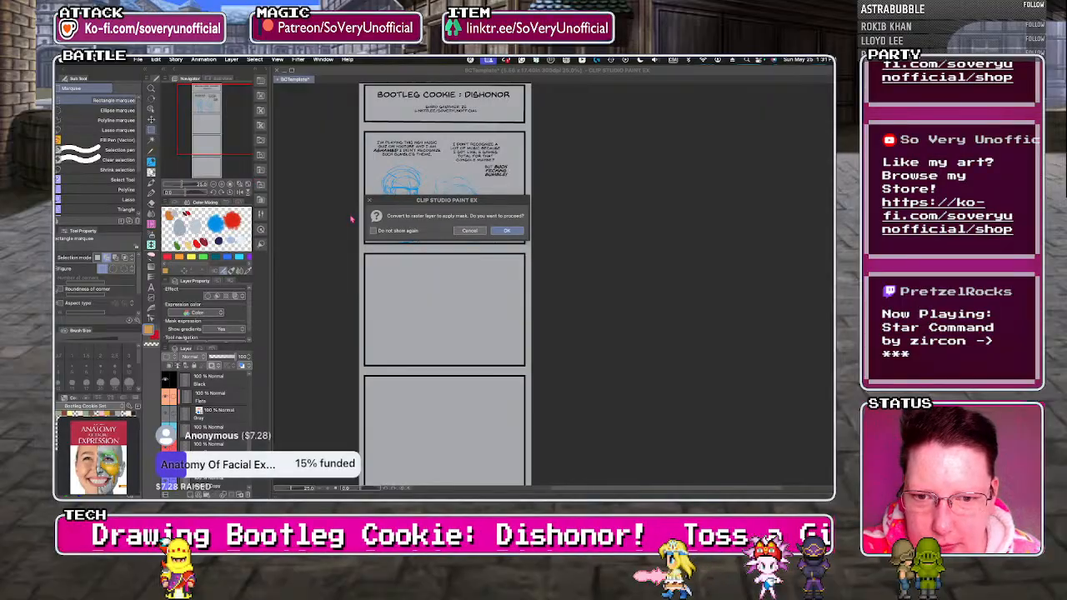
key(Return)
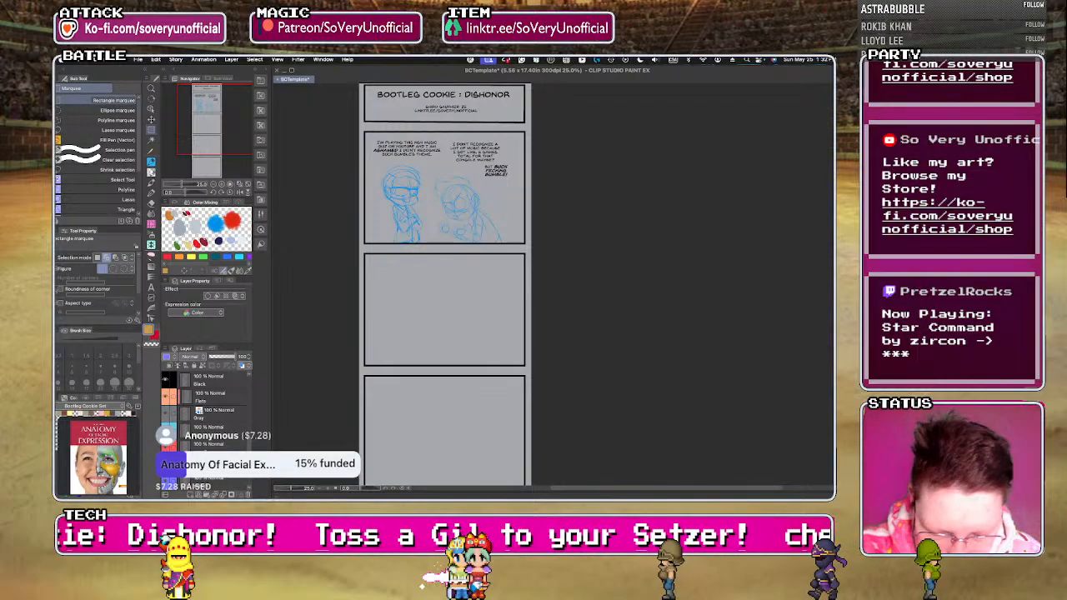
Move the copied character sketch straight down into the second panel until its lower edge meets the panel's bottom border.
key(ctrl+t)
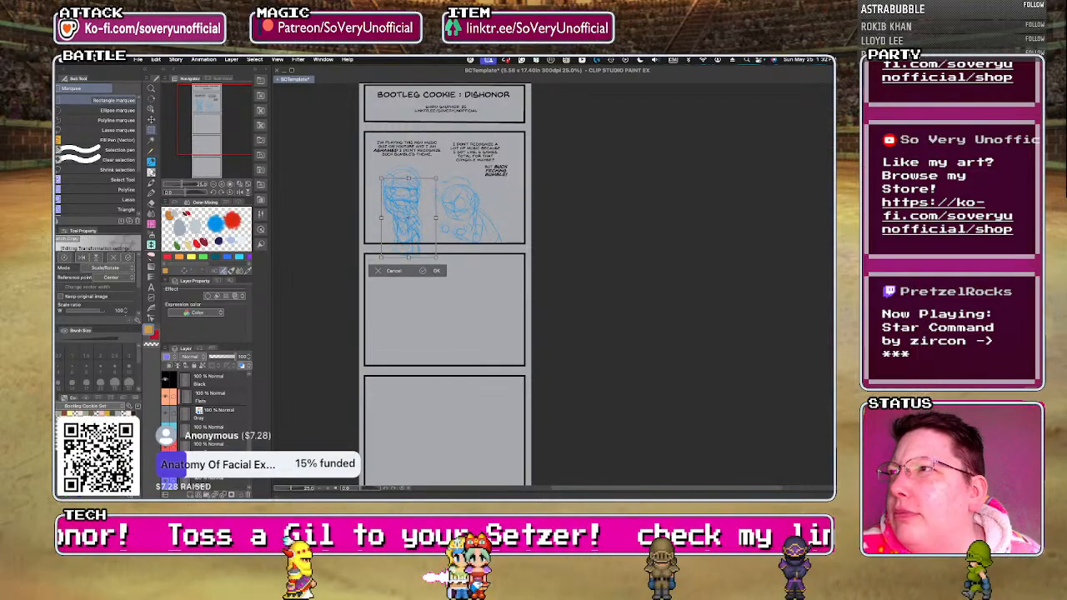
key(Down)
key(Down)
key(Down)
key(Down)
key(Down)
key(Down)
key(Down)
key(Down)
key(Down)
key(Down)
key(Down)
key(Down)
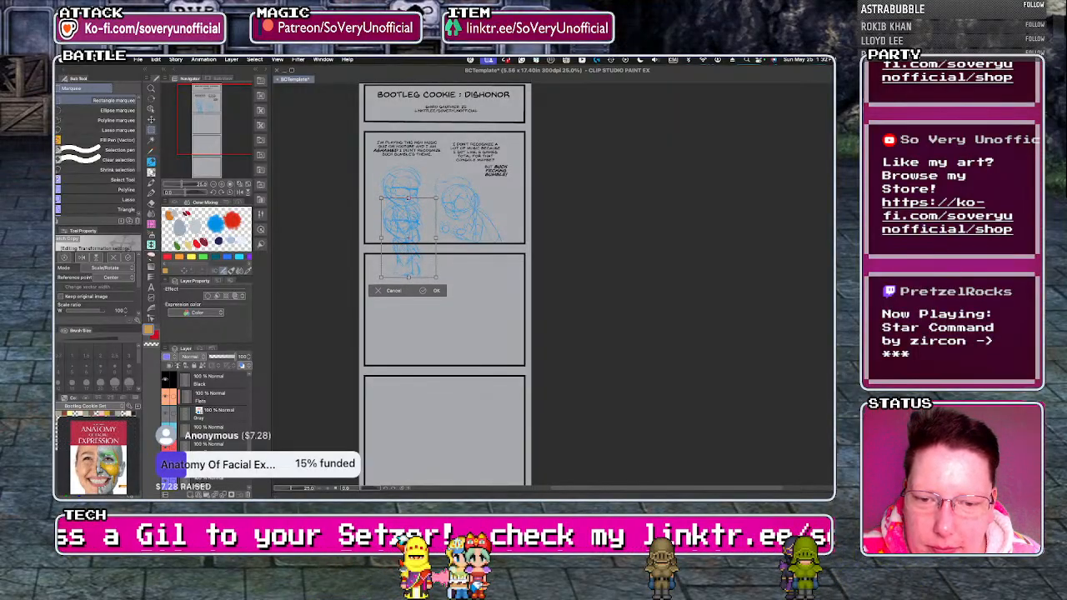
key(Down)
key(Down)
key(Down)
key(Down)
key(Down)
key(Down)
key(Down)
key(Down)
key(Down)
key(Down)
key(Down)
key(Down)
key(Down)
key(Down)
key(Down)
key(Down)
key(Down)
key(Down)
key(Down)
key(Down)
key(Down)
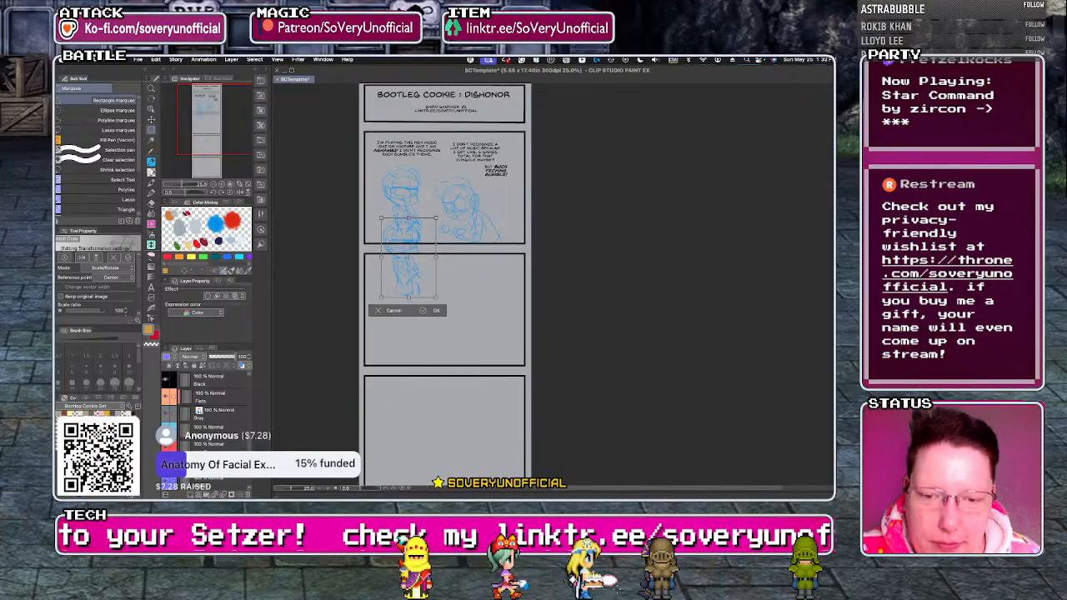
key(Down)
key(Down)
key(Down)
key(Down)
key(Down)
key(Down)
key(Down)
key(Down)
key(Down)
key(Down)
key(Down)
key(Down)
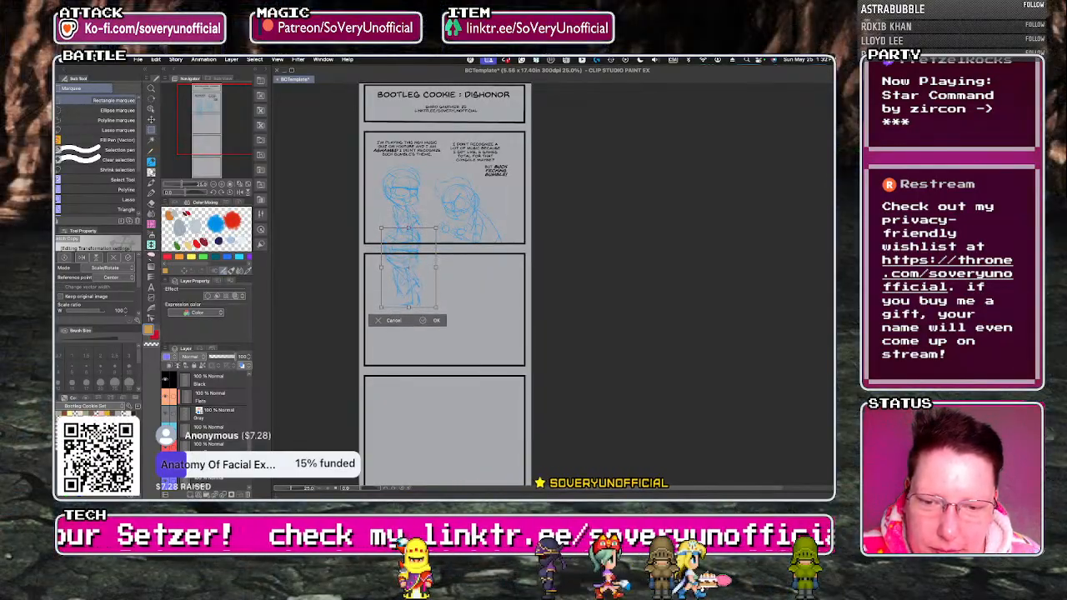
key(Down)
key(Down)
key(Down)
key(Down)
key(Down)
key(Down)
key(Down)
key(Down)
key(Down)
key(Down)
key(Down)
key(Down)
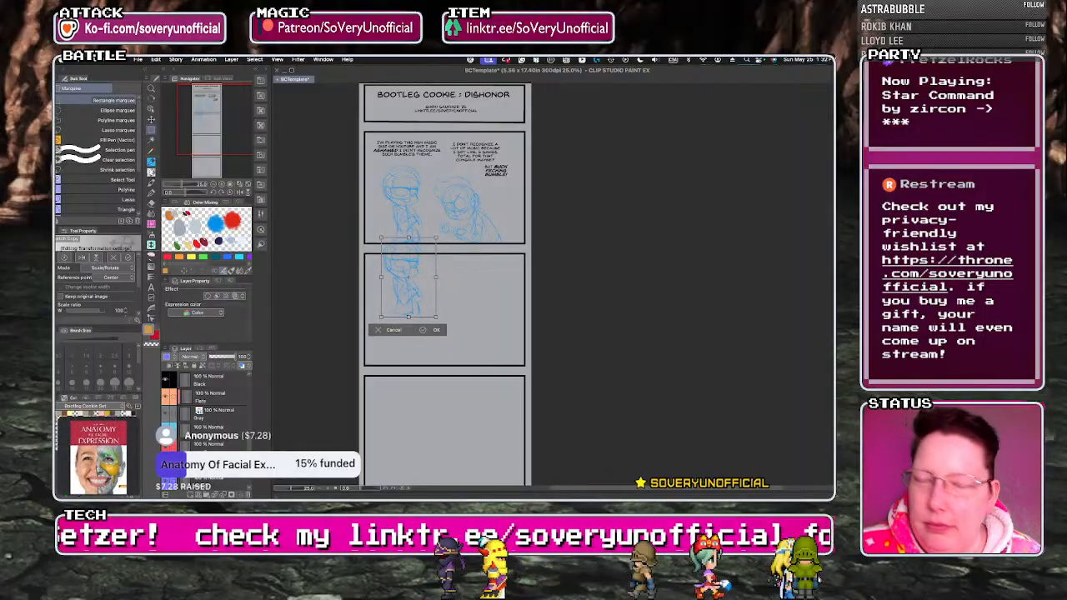
key(Down)
key(Down)
key(Down)
key(Down)
key(Down)
key(Down)
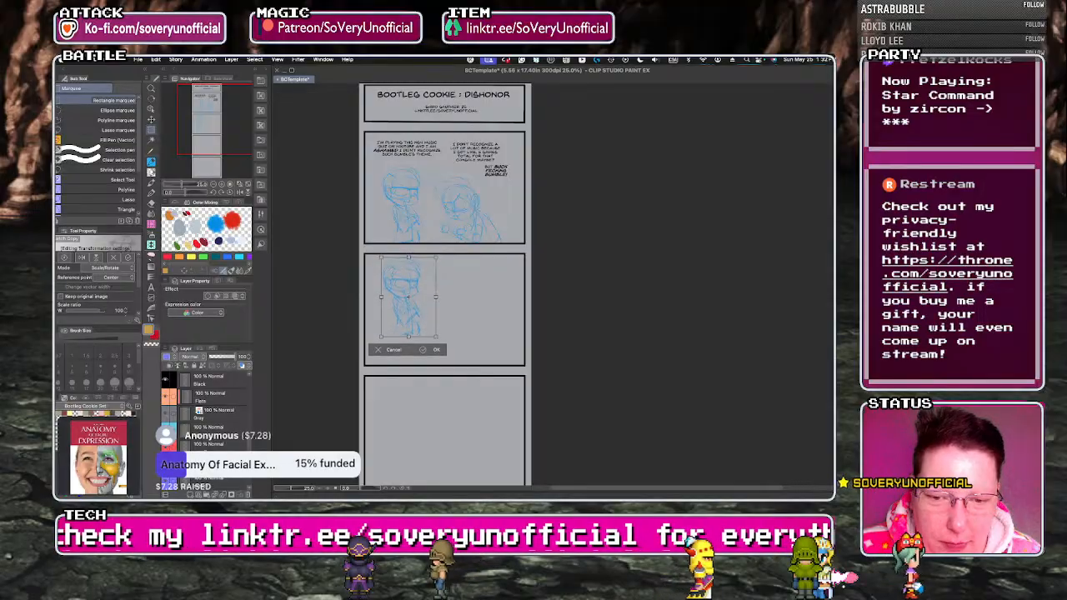
key(Down)
key(Down)
key(Down)
key(Down)
key(Down)
key(Down)
key(Down)
key(Down)
key(Down)
key(Down)
key(Down)
key(Down)
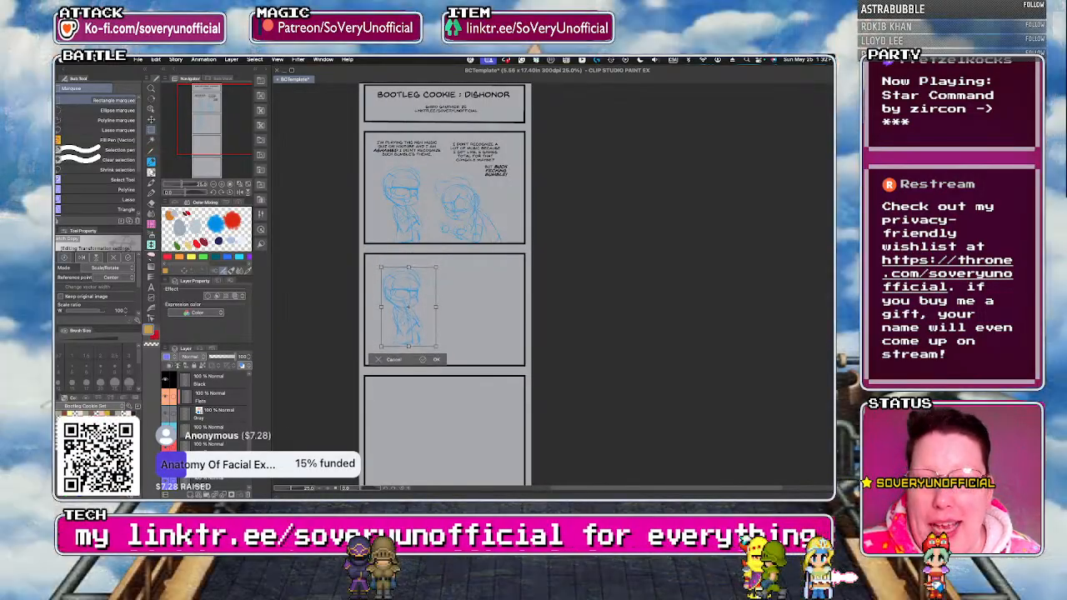
key(Down)
key(Down)
key(Down)
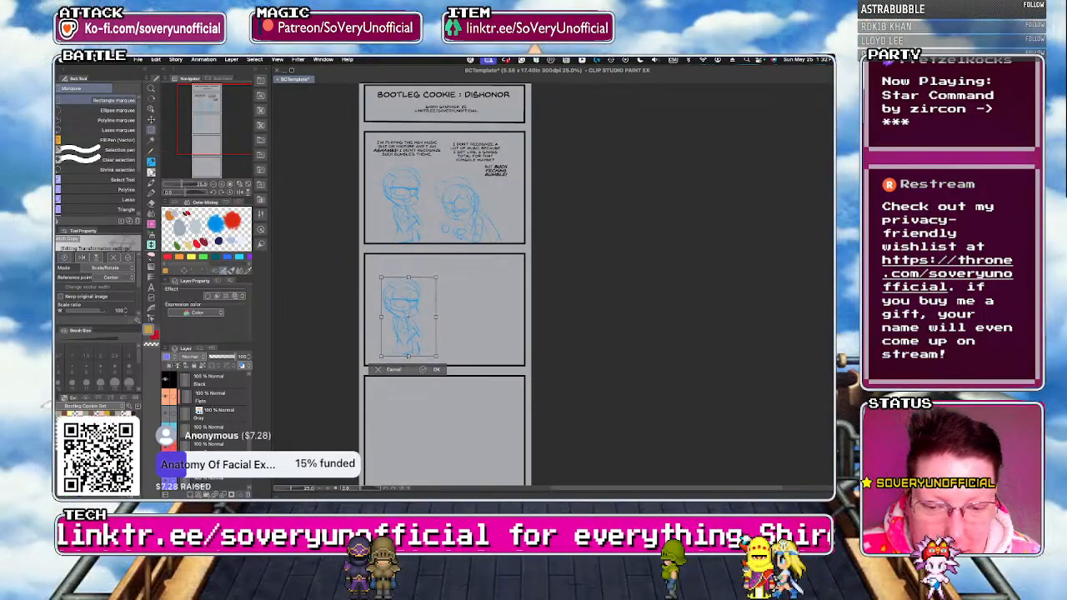
key(Down)
key(Down)
key(Down)
key(Down)
key(Down)
key(Down)
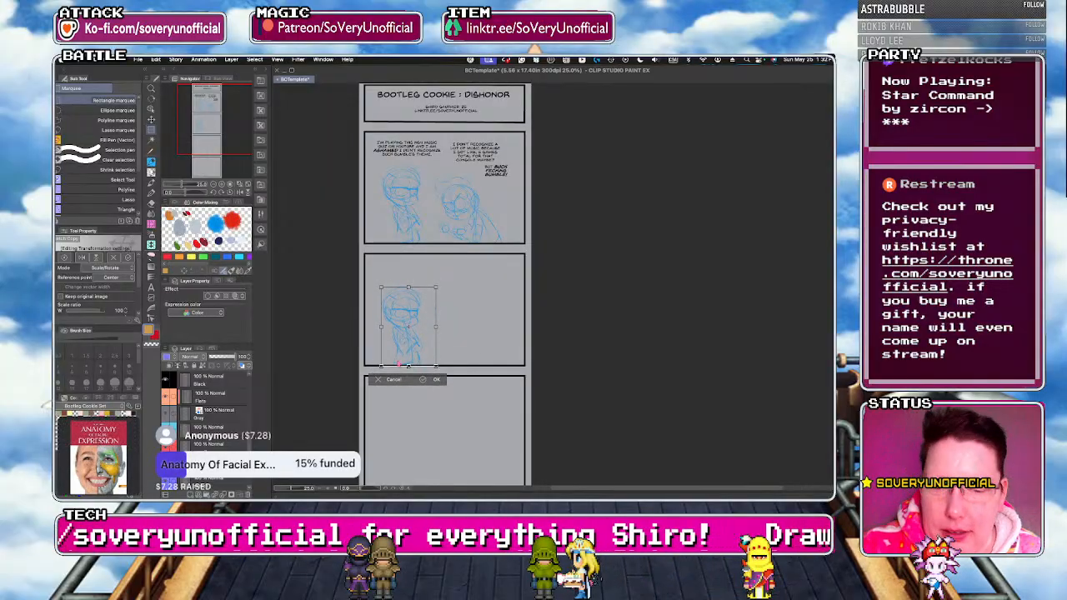
click(436, 379)
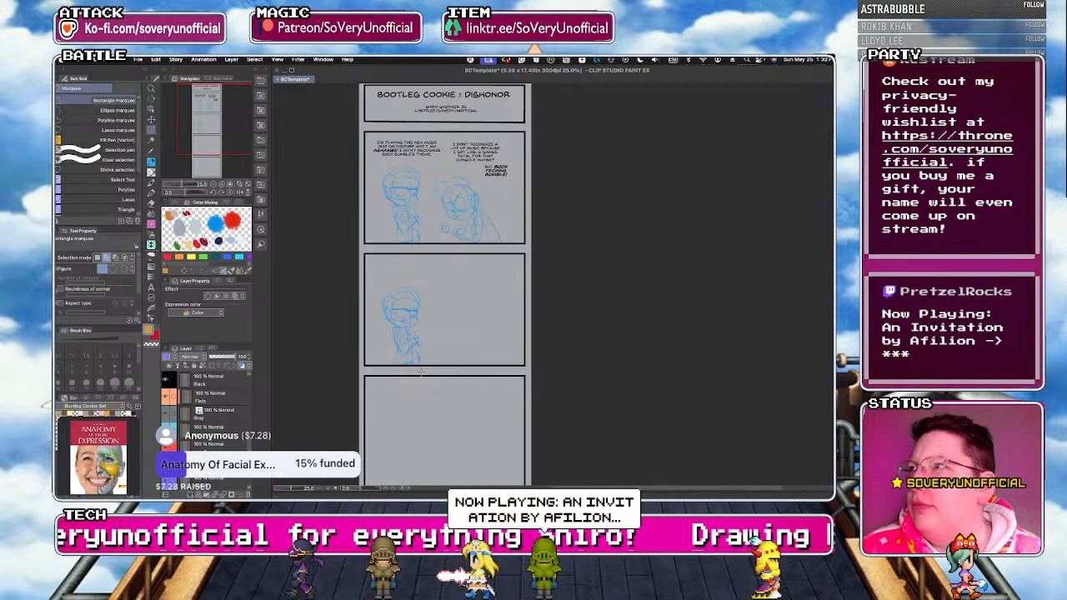
key(super+Tab)
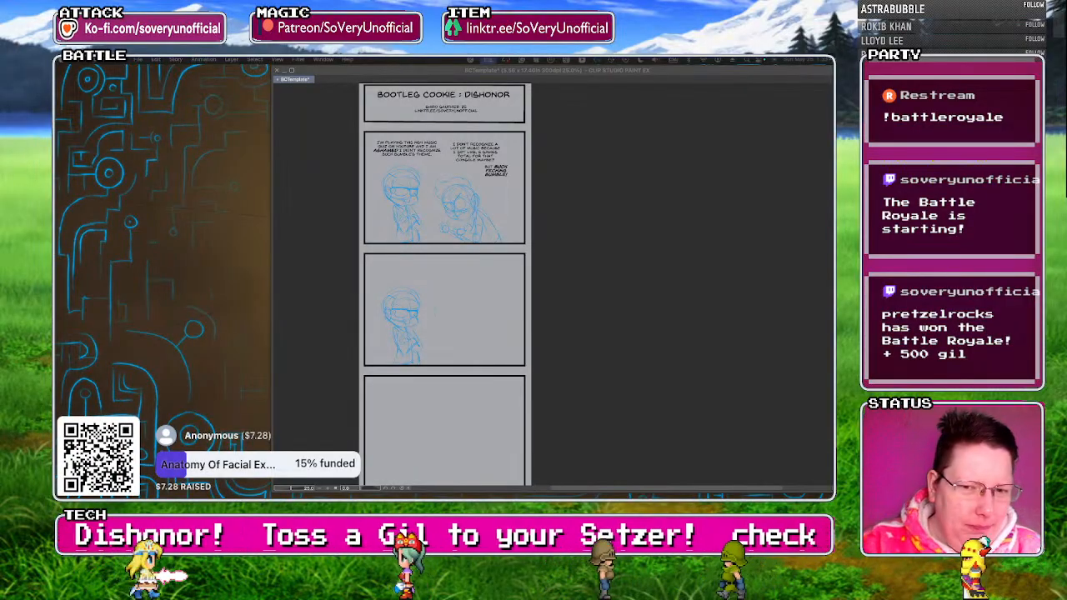
click(312, 234)
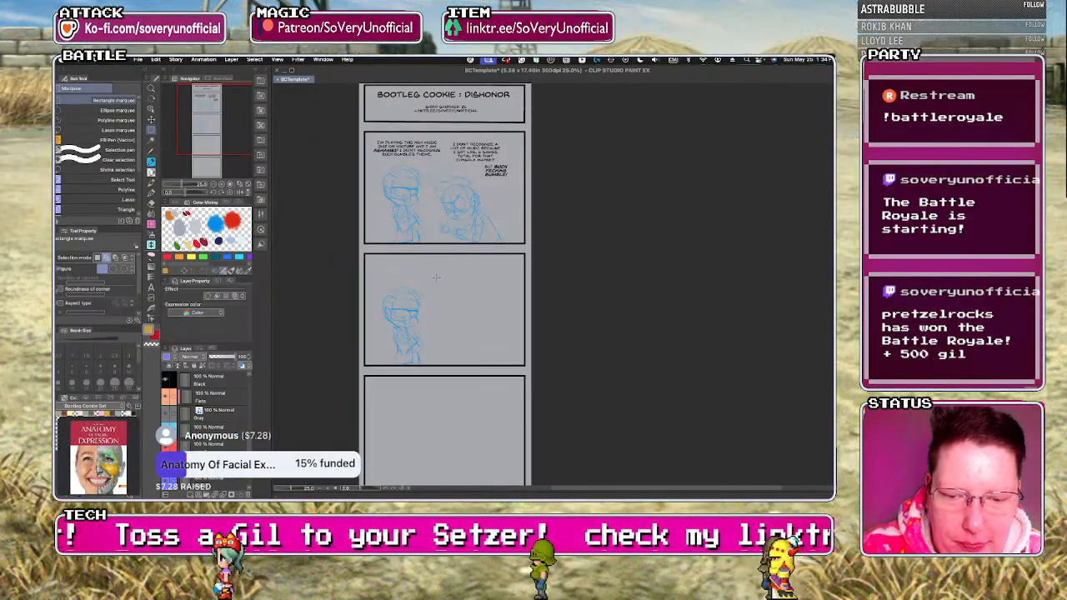
scroll(432, 299, up, 3)
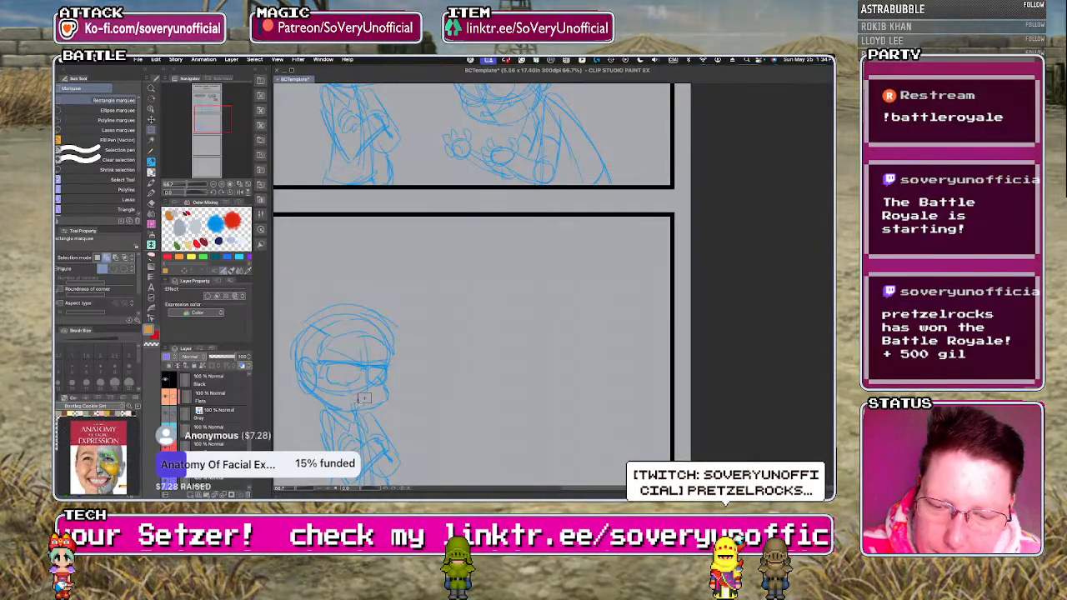
key(p)
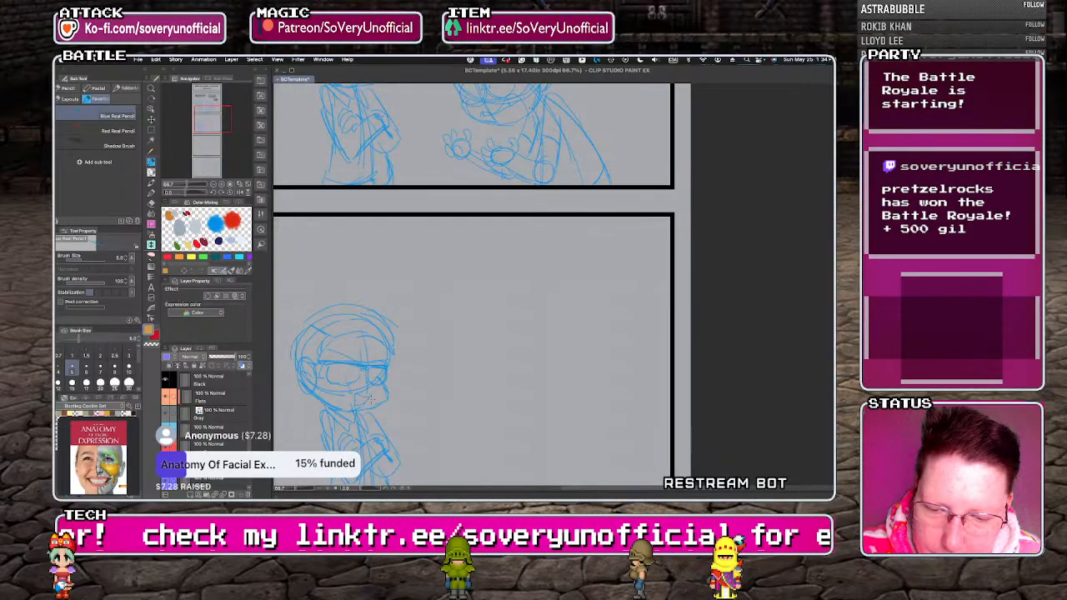
key(ctrl+minus)
key(ctrl+minus)
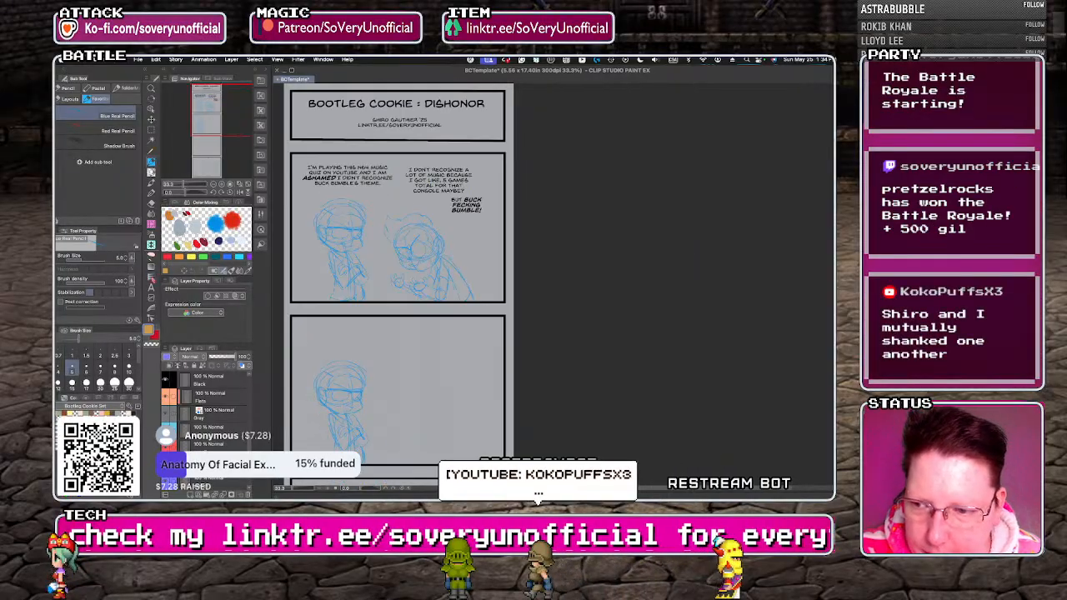
Add the dialogue text "DISGUSTING." above the character in the second panel and fit its text box to the word.
key(t)
click(318, 351)
text(DISGUST!)
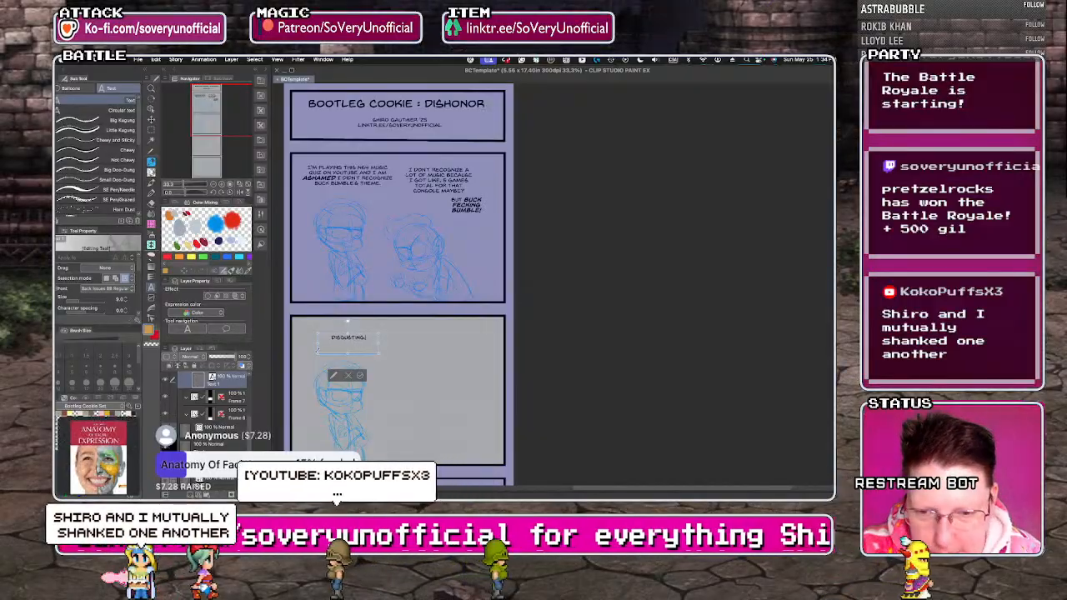
text(NG.)
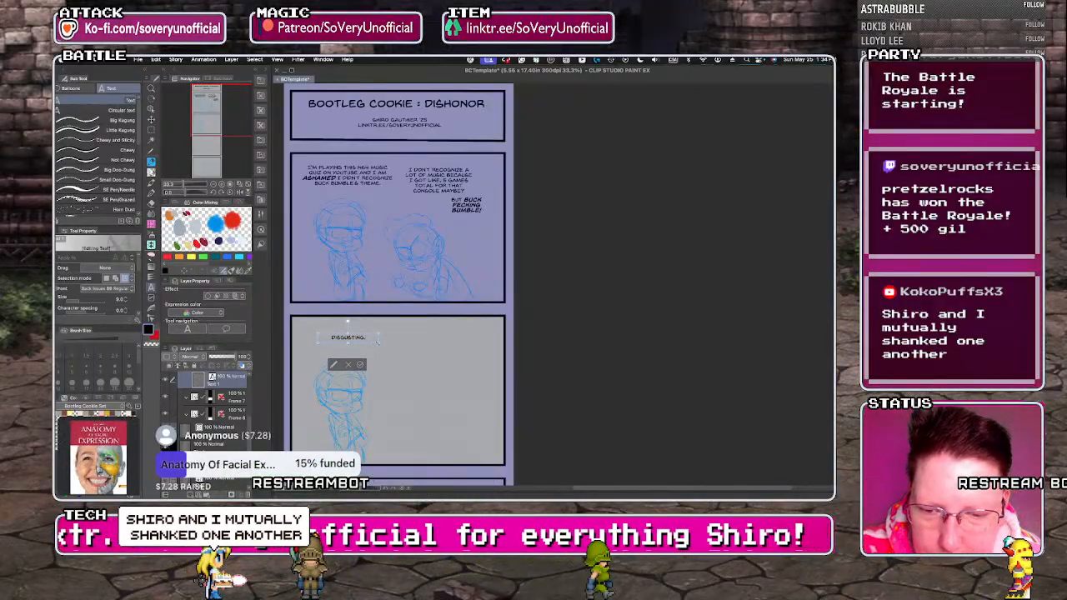
drag(379, 338, 364, 341)
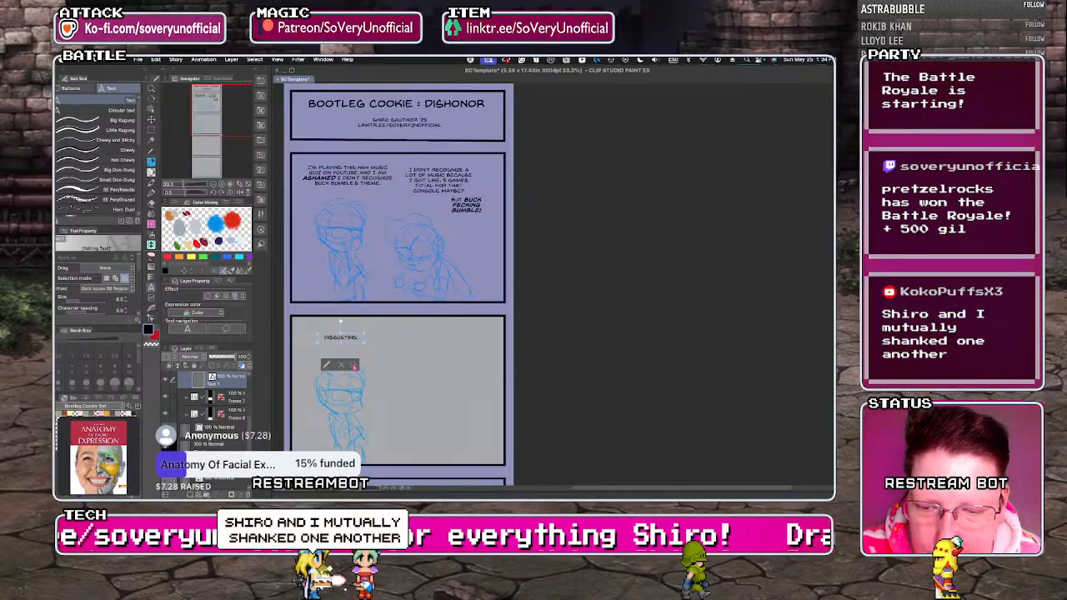
Return to the sketch layer with the Blue Real Pencil for drawing in the second panel.
key(p)
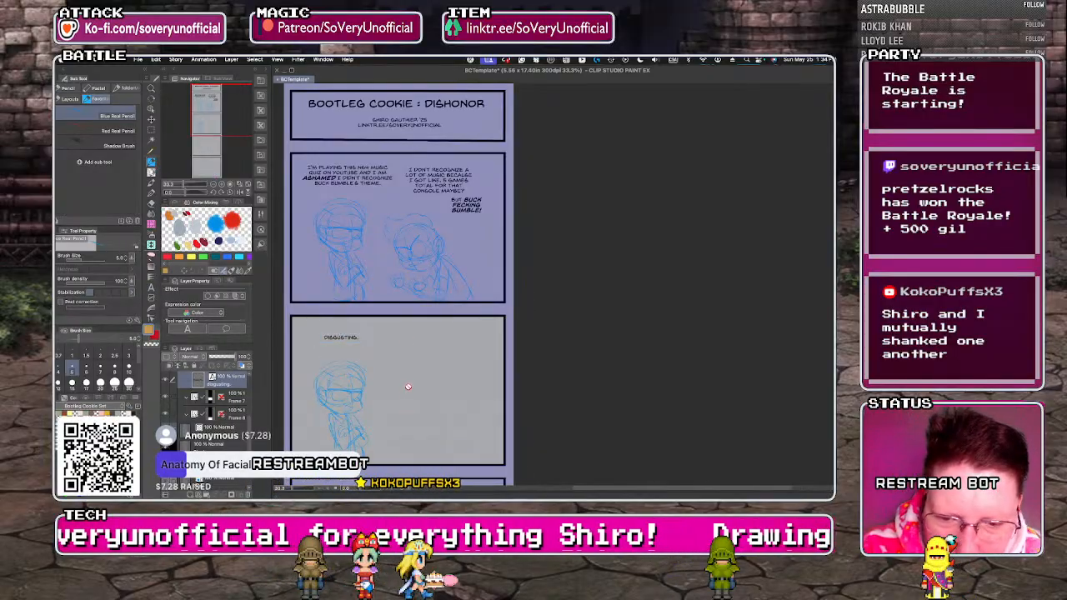
drag(251, 443, 251, 456)
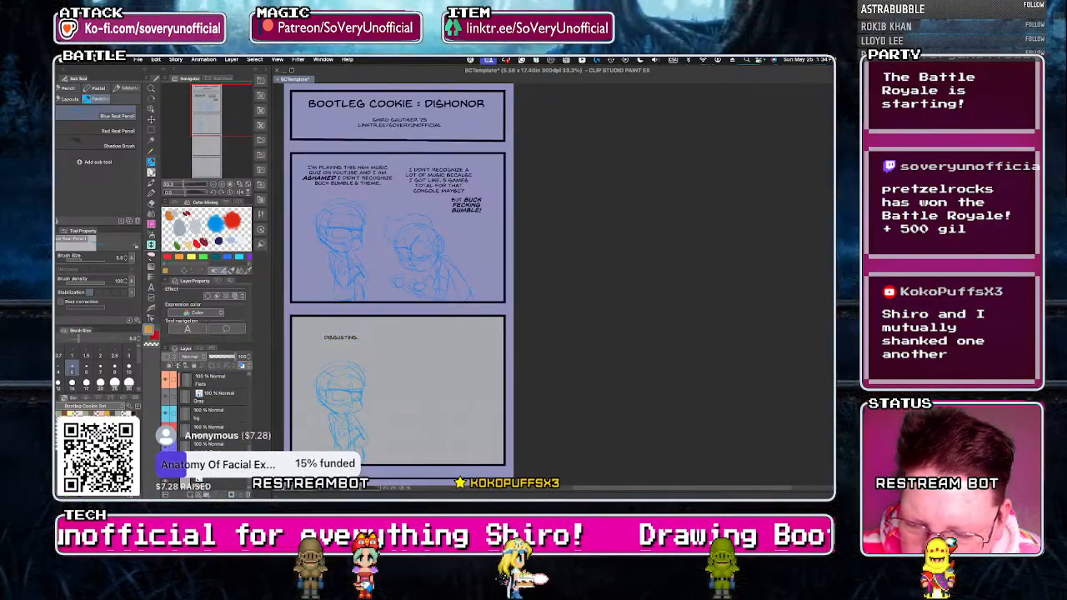
click(220, 446)
click(225, 496)
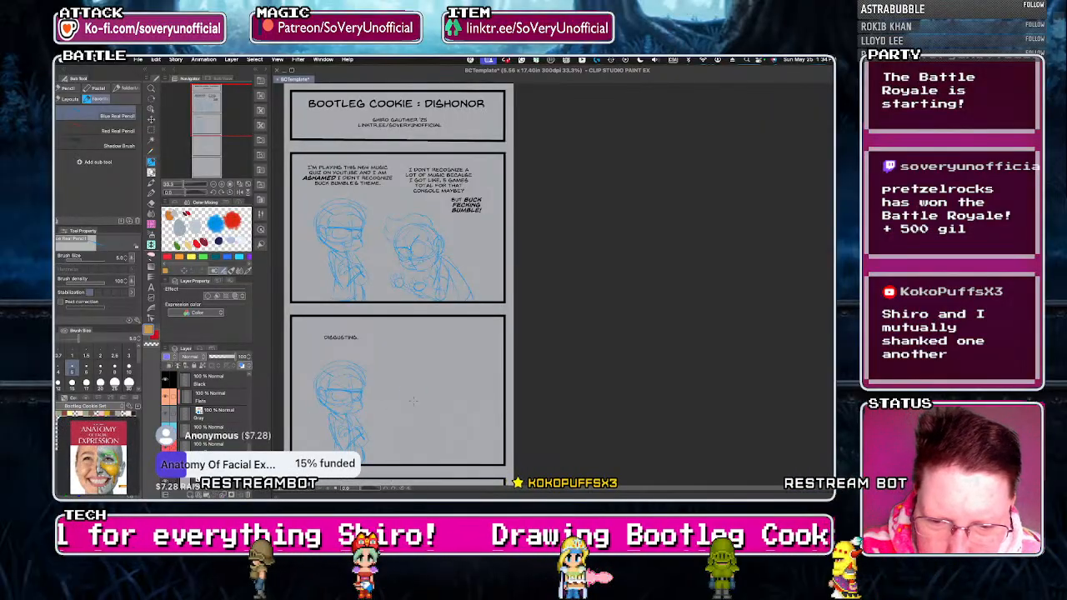
Rough out the second character's round head, face, arms and body beside the first character in the second panel.
mouse_move(409, 384)
mouse_down()
mouse_move(397, 417)
mouse_move(417, 383)
mouse_up()
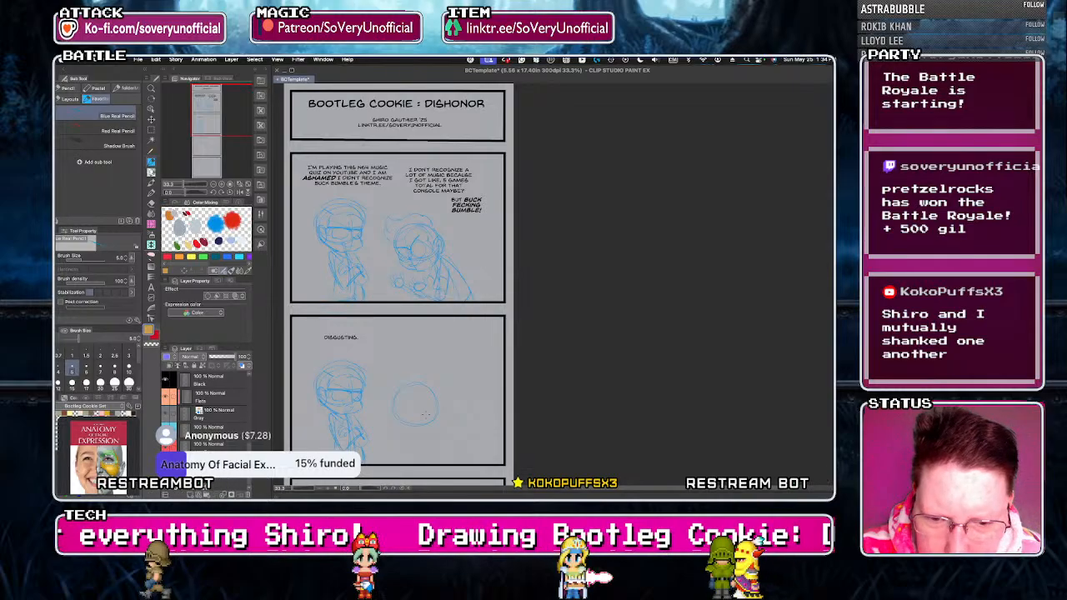
drag(432, 419, 455, 456)
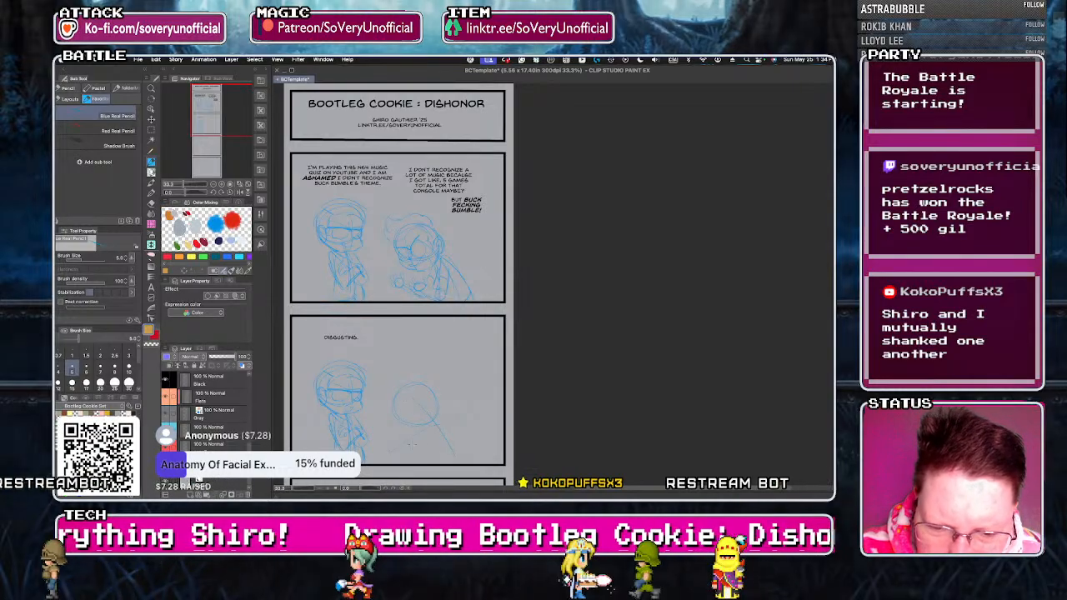
mouse_move(396, 392)
mouse_down()
mouse_move(391, 414)
mouse_move(399, 403)
mouse_up()
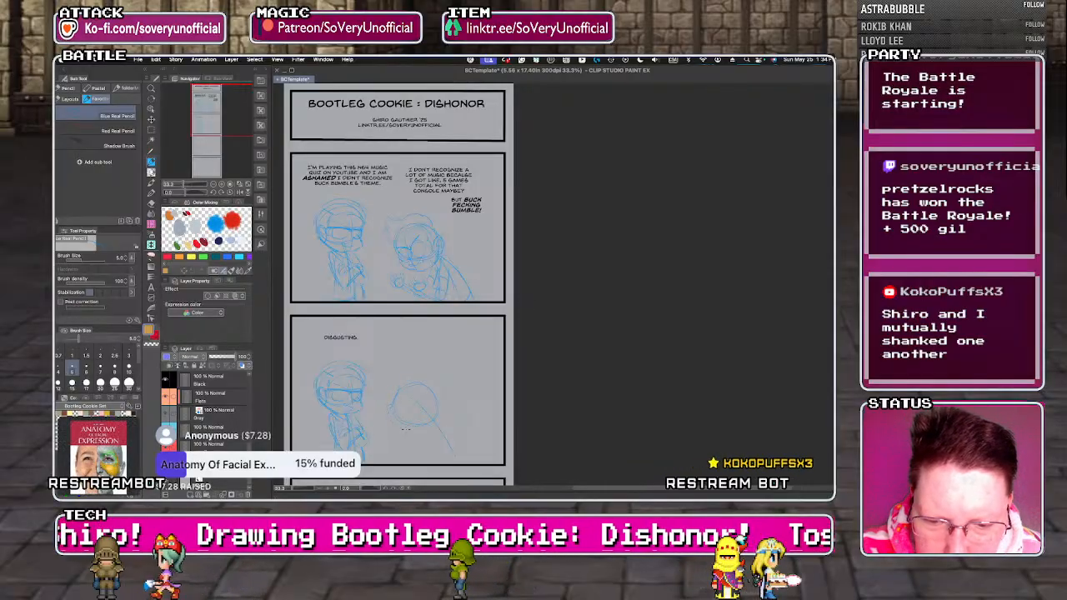
mouse_move(387, 415)
mouse_down()
mouse_move(424, 430)
mouse_move(423, 451)
mouse_move(444, 453)
mouse_up()
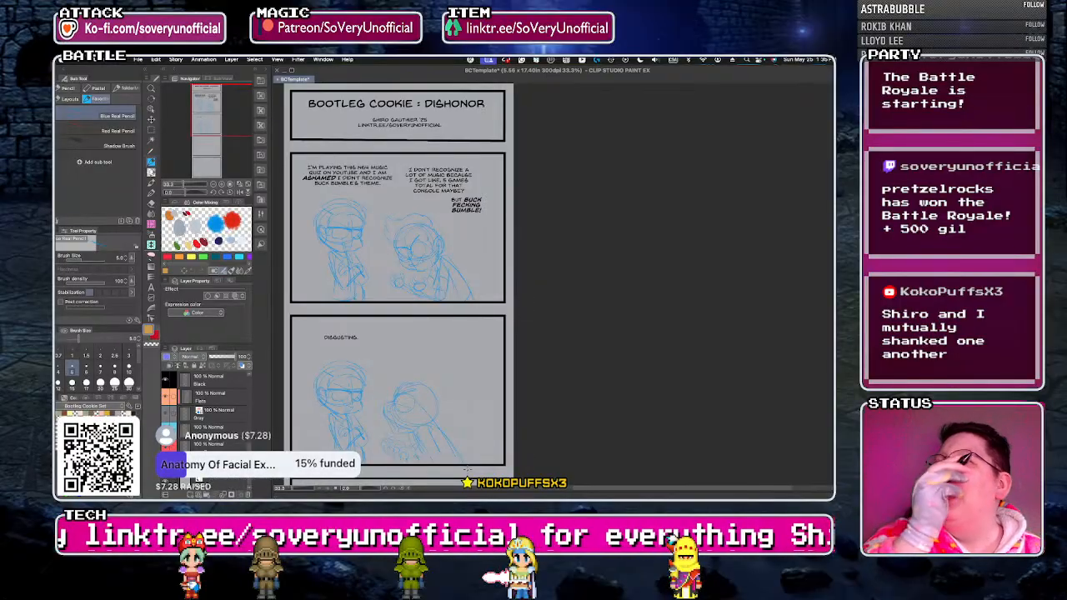
Sketch the second character's hair around the head in the second panel, with a curled tuft at the crown.
scroll(409, 437, up, 2)
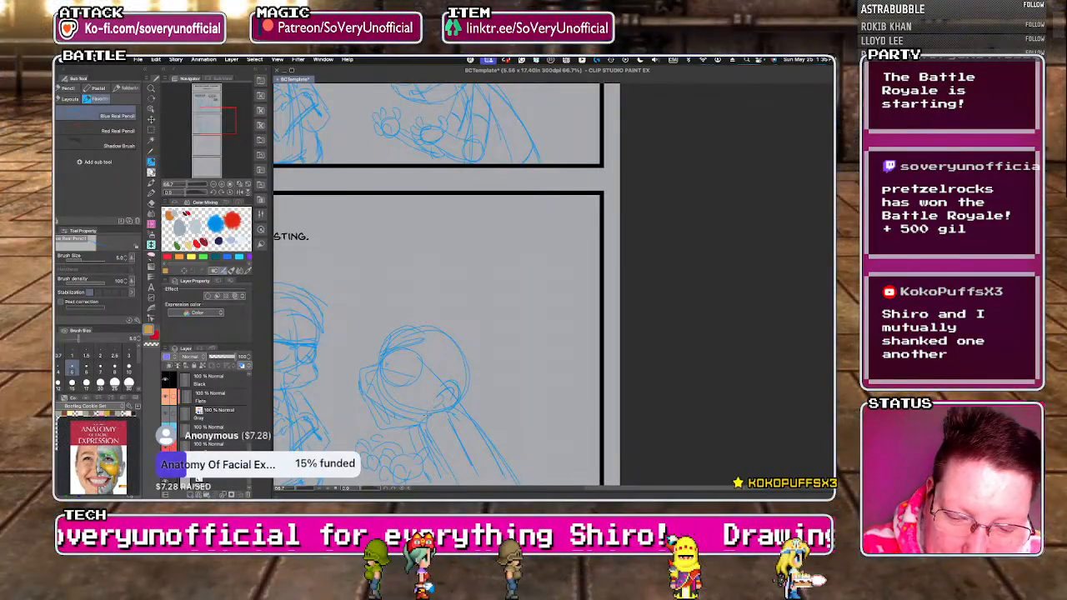
mouse_move(387, 337)
mouse_down()
mouse_move(457, 335)
mouse_move(461, 403)
mouse_up()
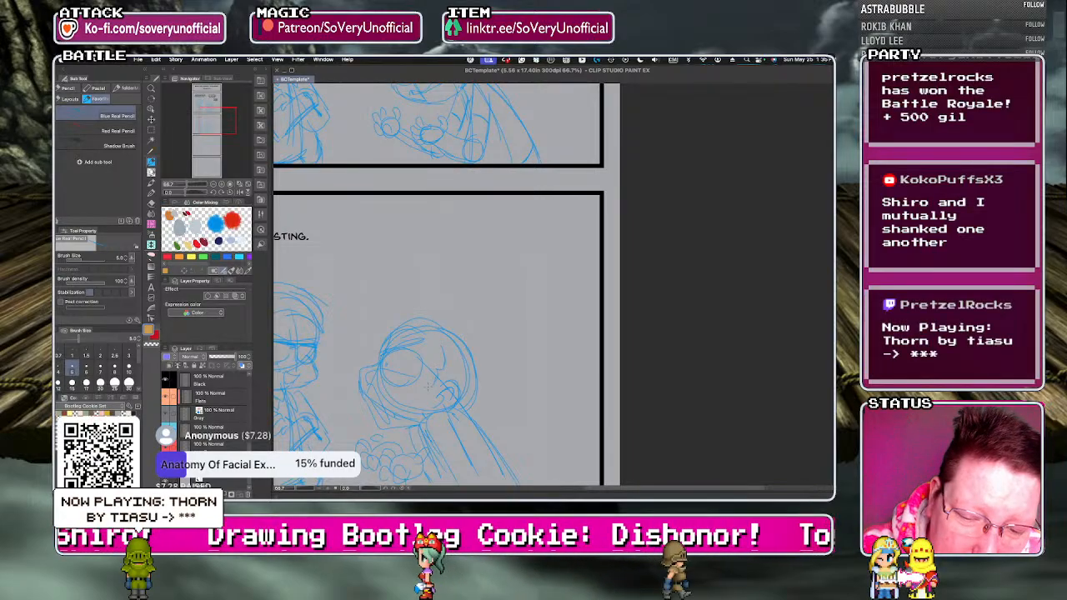
drag(482, 335, 487, 367)
mouse_move(445, 309)
mouse_down()
mouse_move(430, 289)
mouse_move(407, 294)
mouse_move(399, 320)
mouse_up()
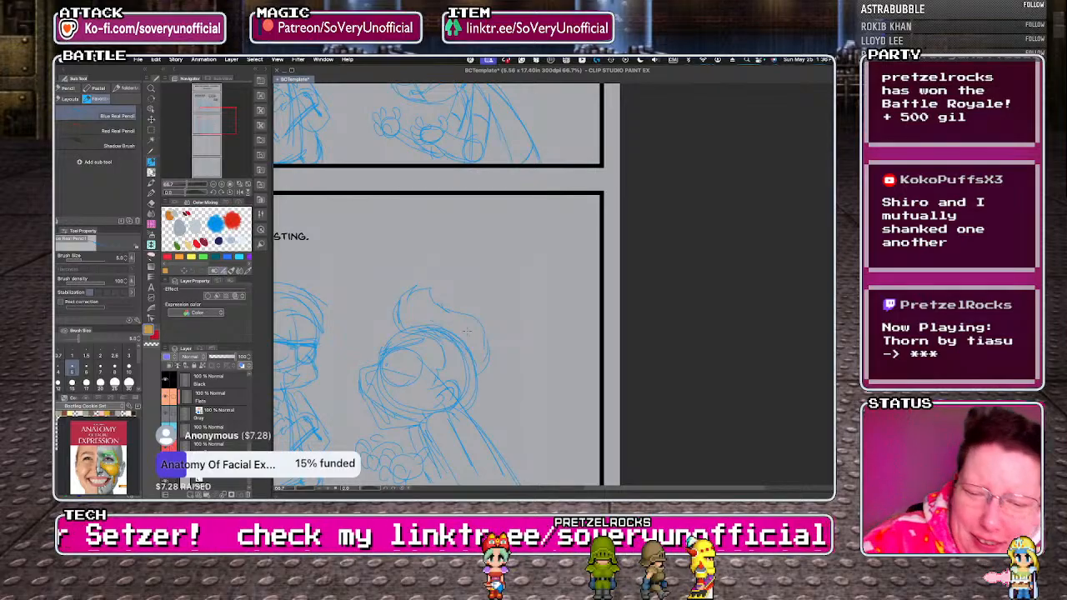
Add the dialogue text "I KNOW!!!" above the second character in the second panel.
scroll(400, 269, down, 2)
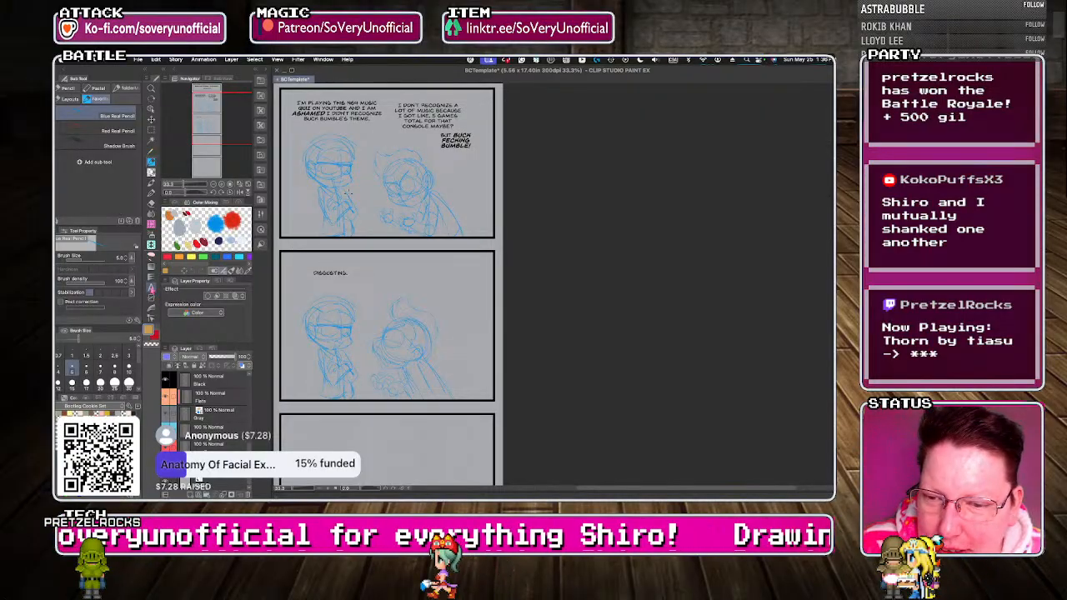
key(t)
click(397, 268)
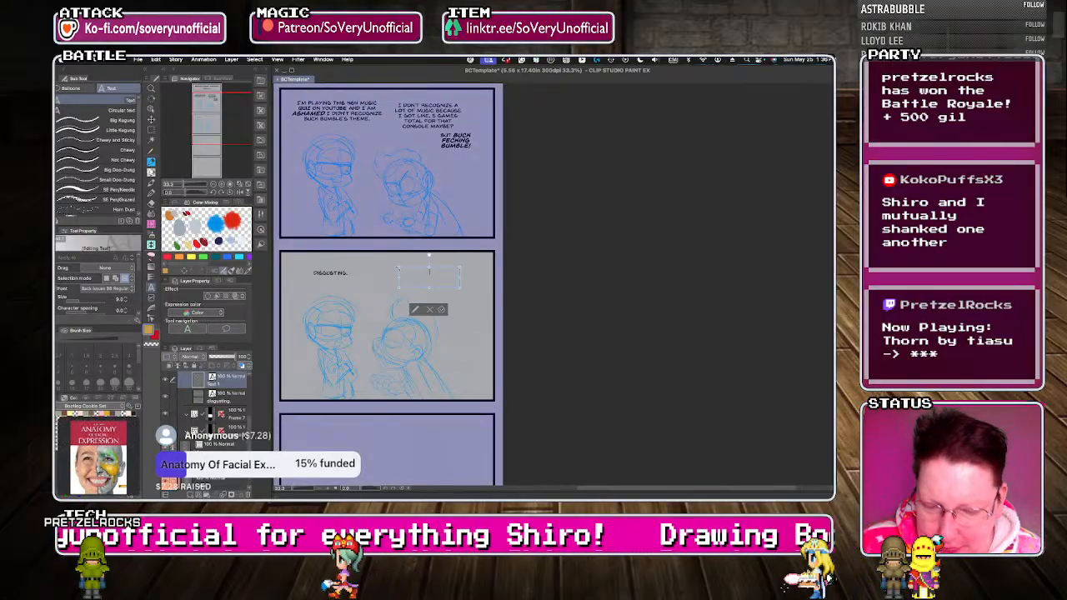
text(I know!)
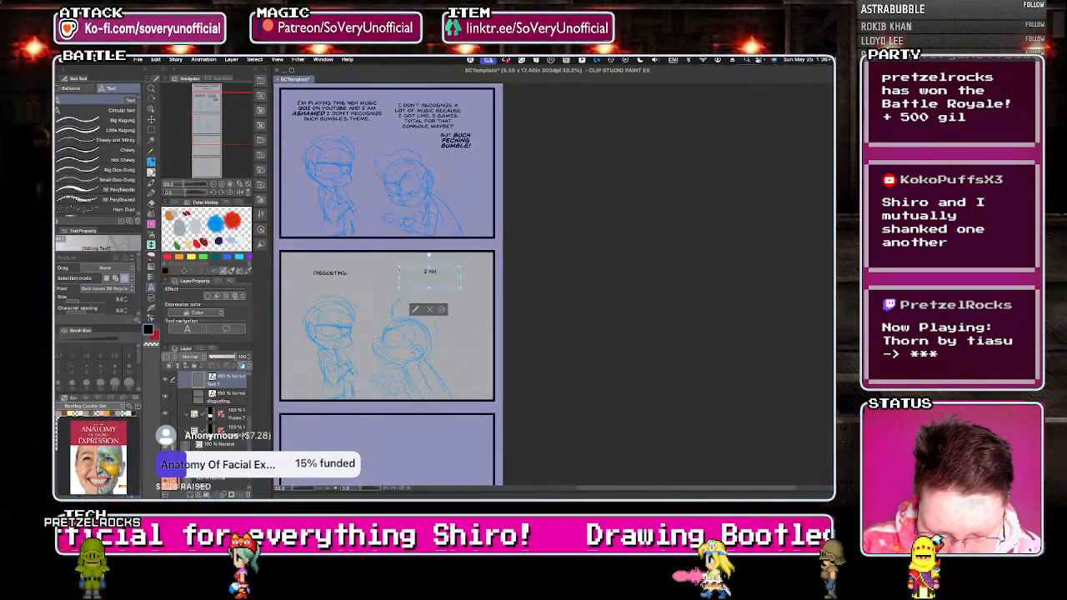
text(!!)
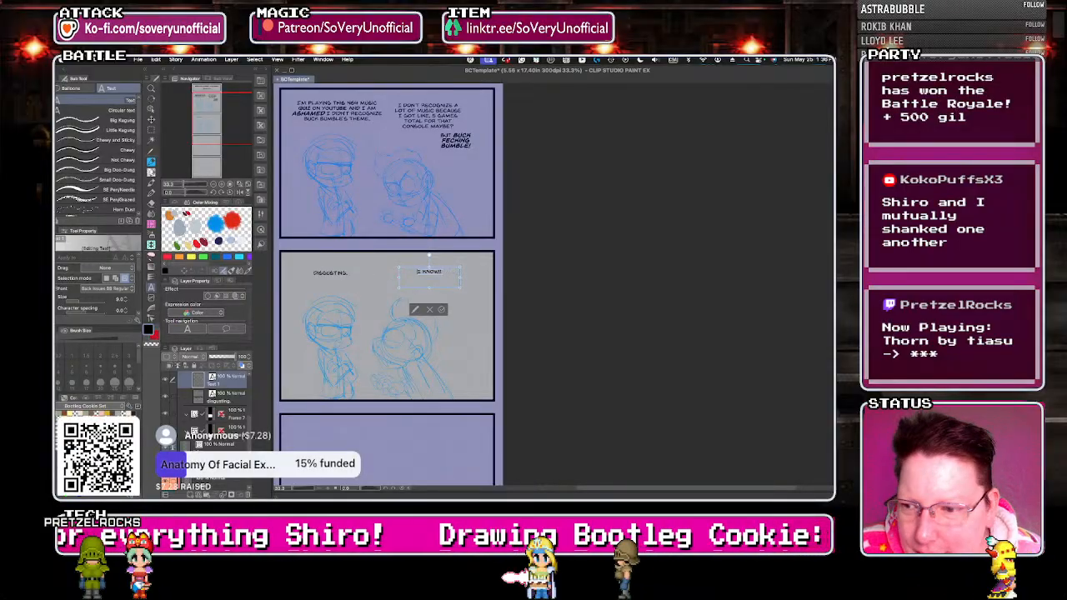
Set the "I KNOW!!!" text to Back Issues BB Bold Italic at size 16 and widen its box to fit one line.
click(102, 290)
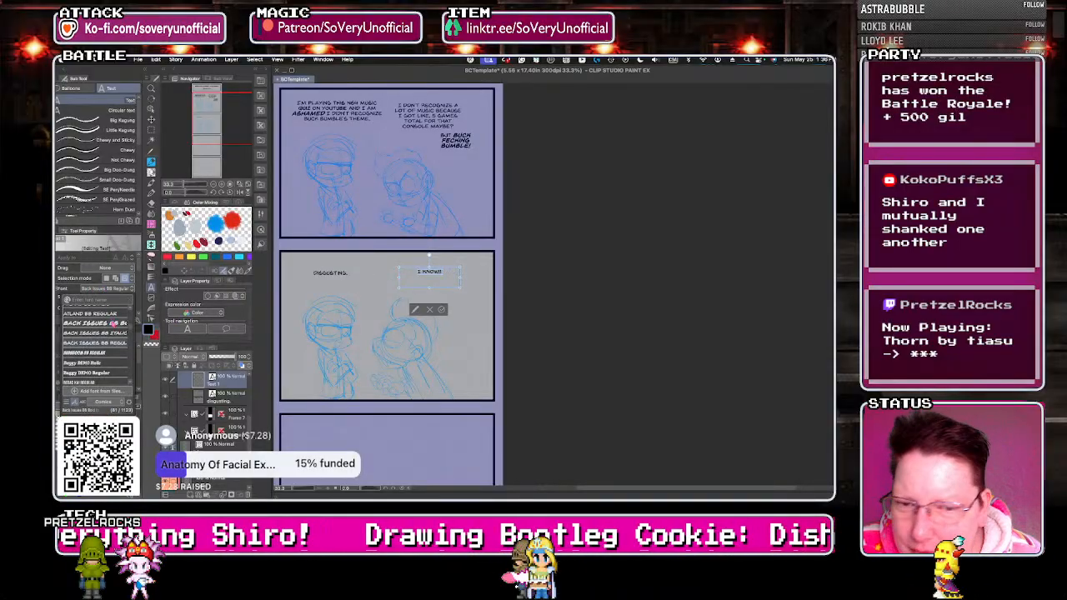
click(108, 315)
click(126, 298)
click(126, 298)
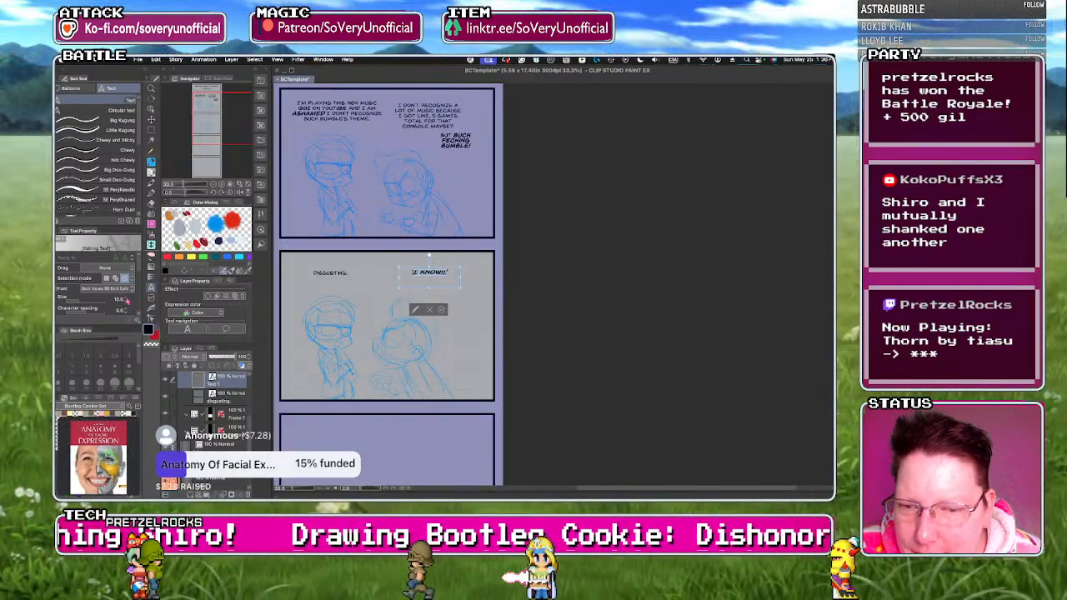
click(126, 298)
click(126, 298)
click(125, 298)
click(125, 297)
click(126, 298)
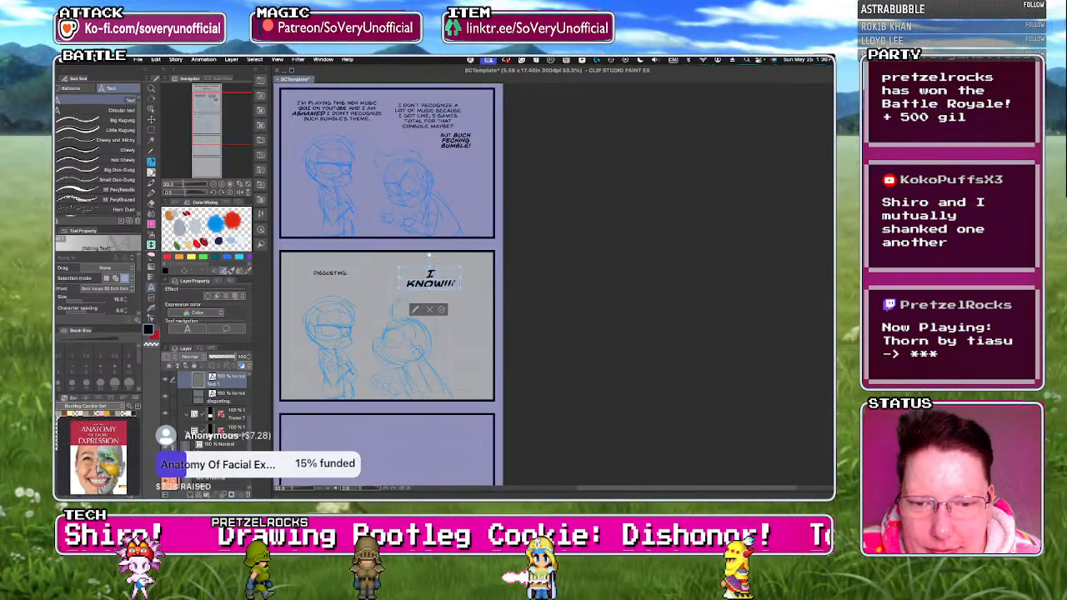
drag(399, 278, 387, 278)
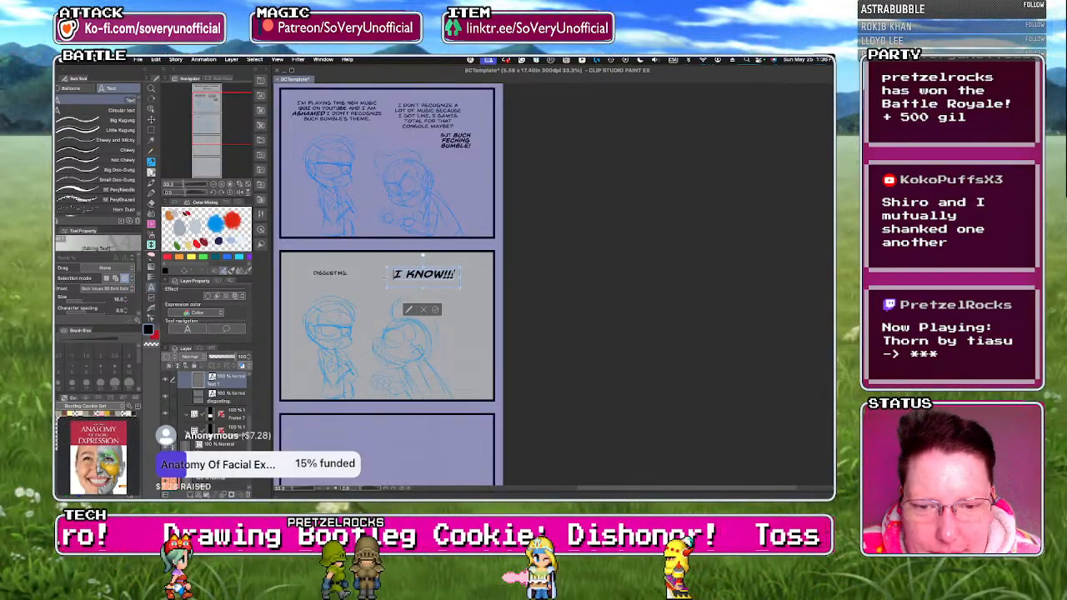
click(436, 305)
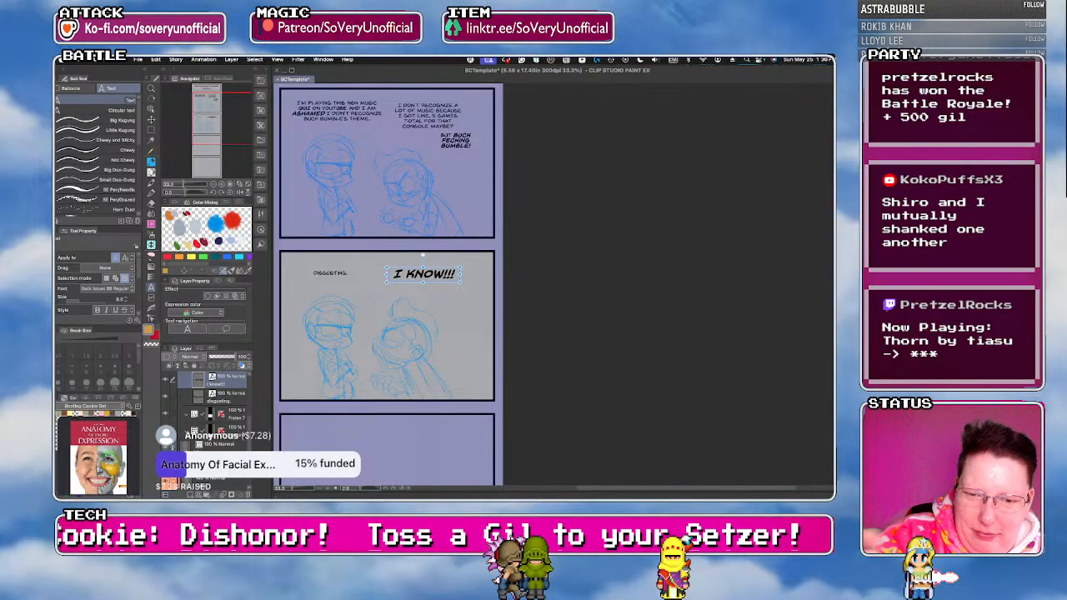
Return from the text layer to the blue sketch layer for work on the third panel.
scroll(387, 284, down, 5)
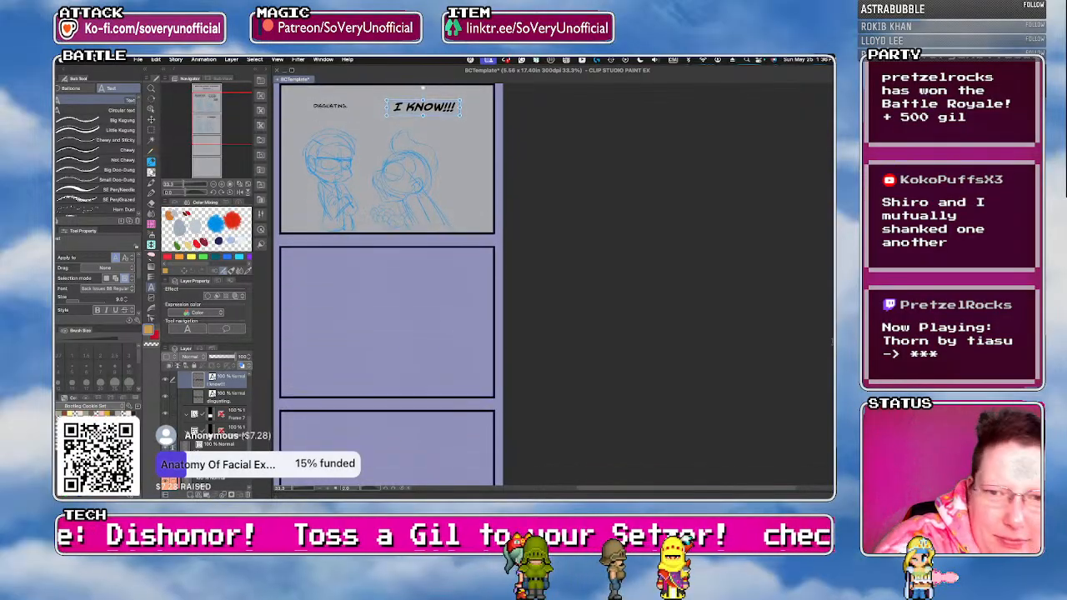
scroll(208, 417, down, 5)
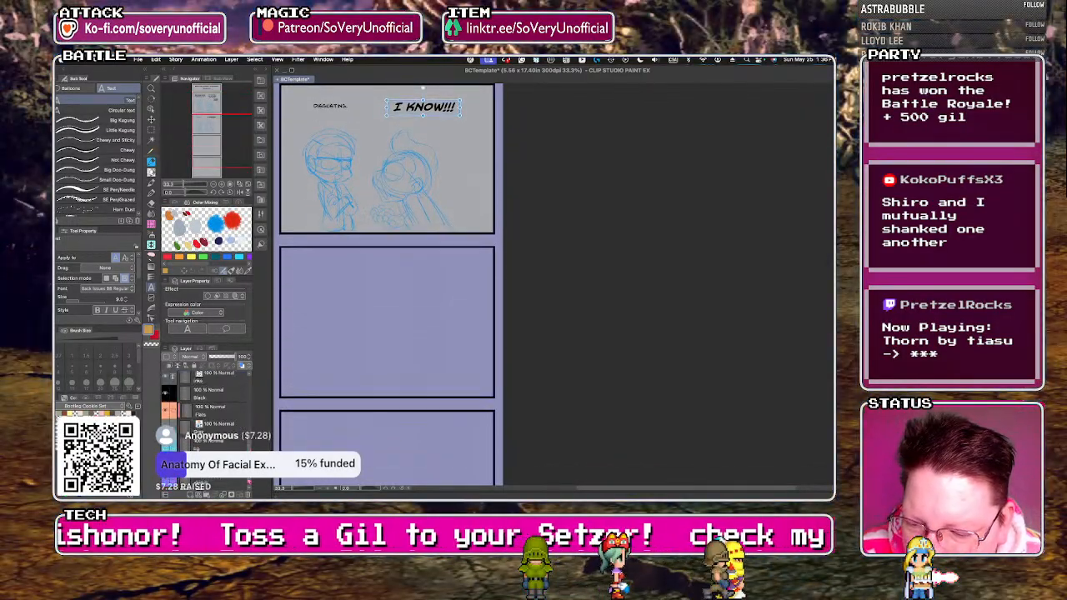
scroll(208, 426, down, 1)
click(211, 464)
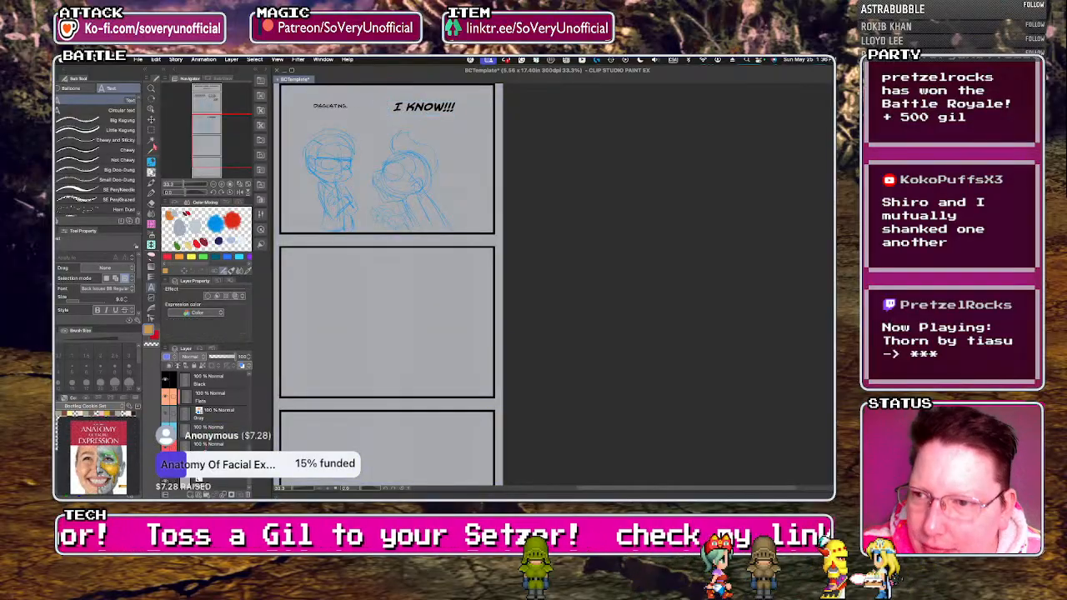
Duplicate both characters' sketches from the second panel straight down into the third panel, with their lower edge at the panel's bottom border.
click(151, 130)
drag(291, 119, 493, 255)
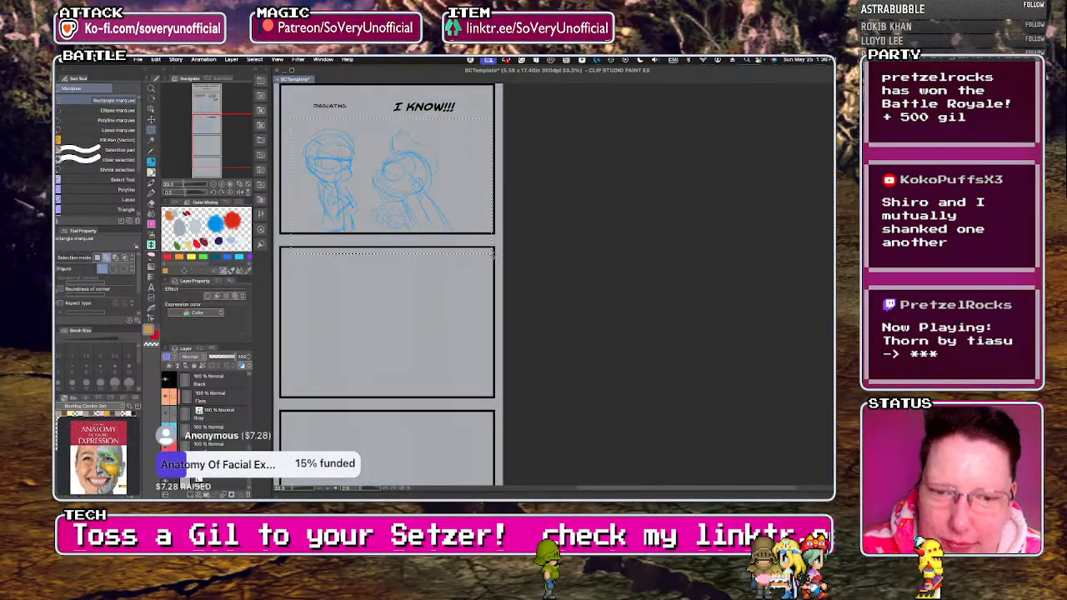
key(ctrl+t)
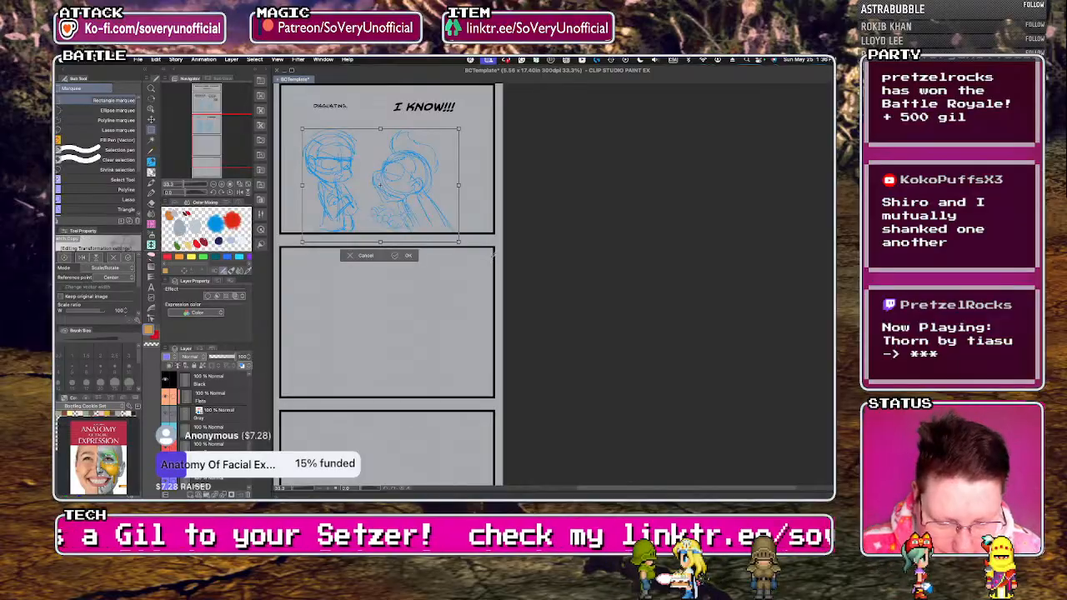
key(Down)
key(Down)
key(Down)
key(Down)
key(Down)
key(Down)
key(Down)
key(Down)
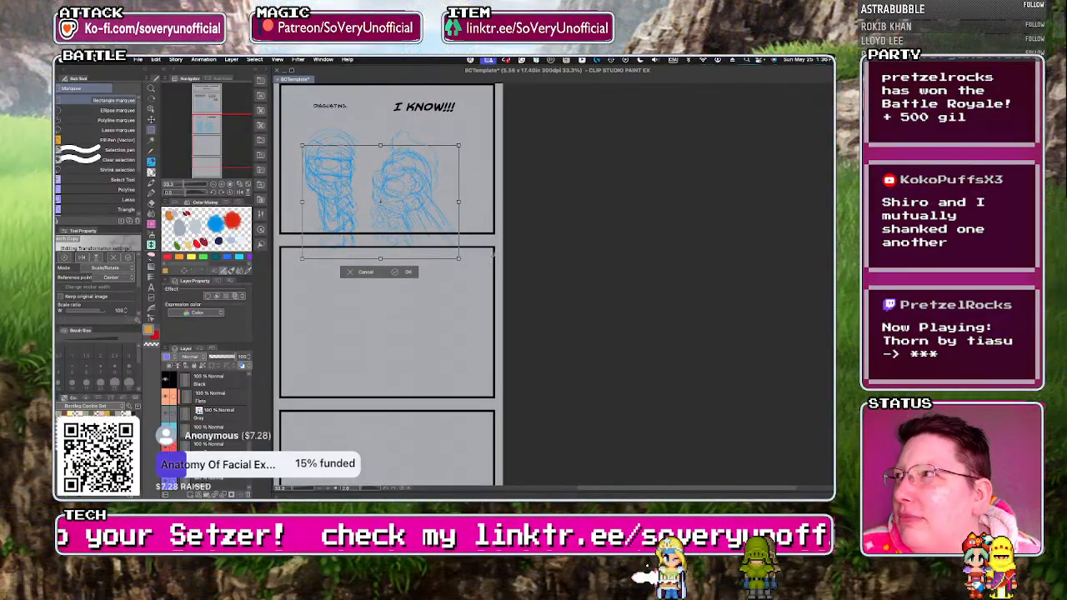
key(Down)
key(Down)
key(Down)
key(Down)
key(Down)
key(Down)
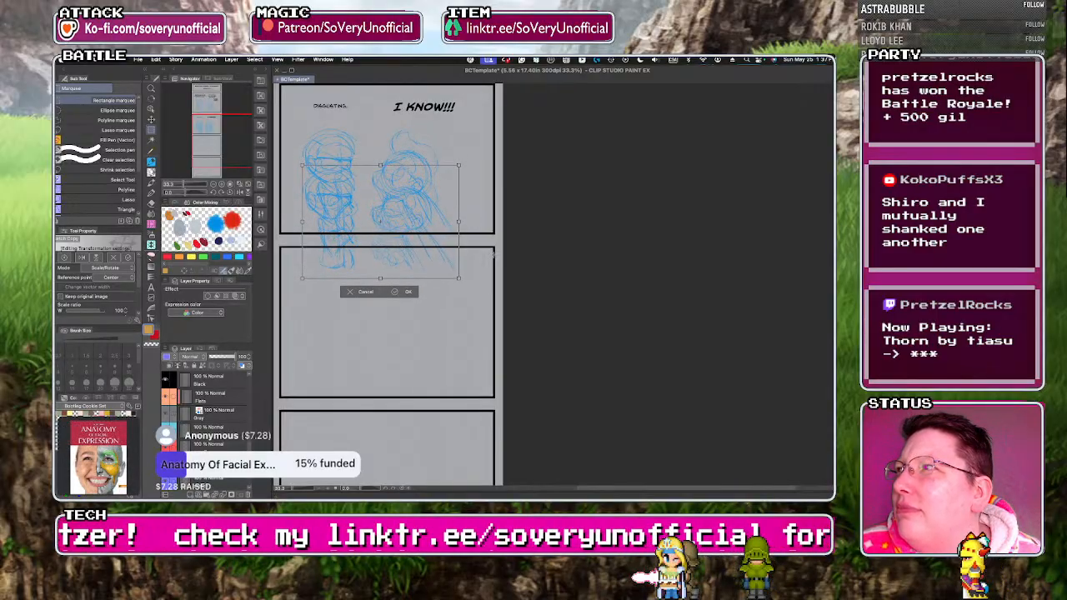
key(Down)
key(Down)
key(Down)
key(Down)
key(Down)
key(Down)
key(Down)
key(Down)
key(Down)
key(Down)
key(Down)
key(Down)
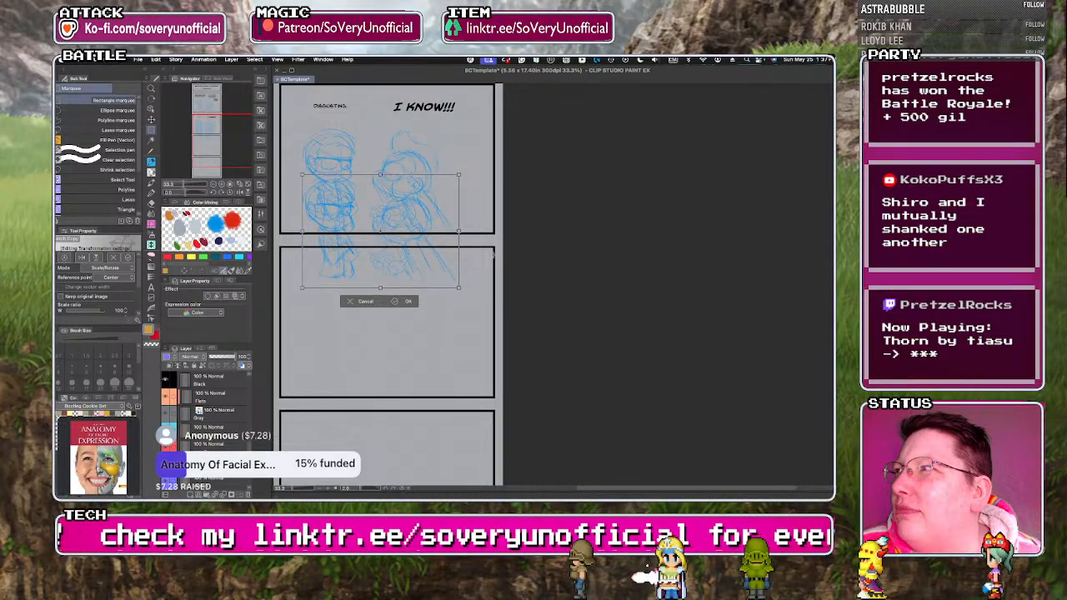
key(Down)
key(Down)
key(Down)
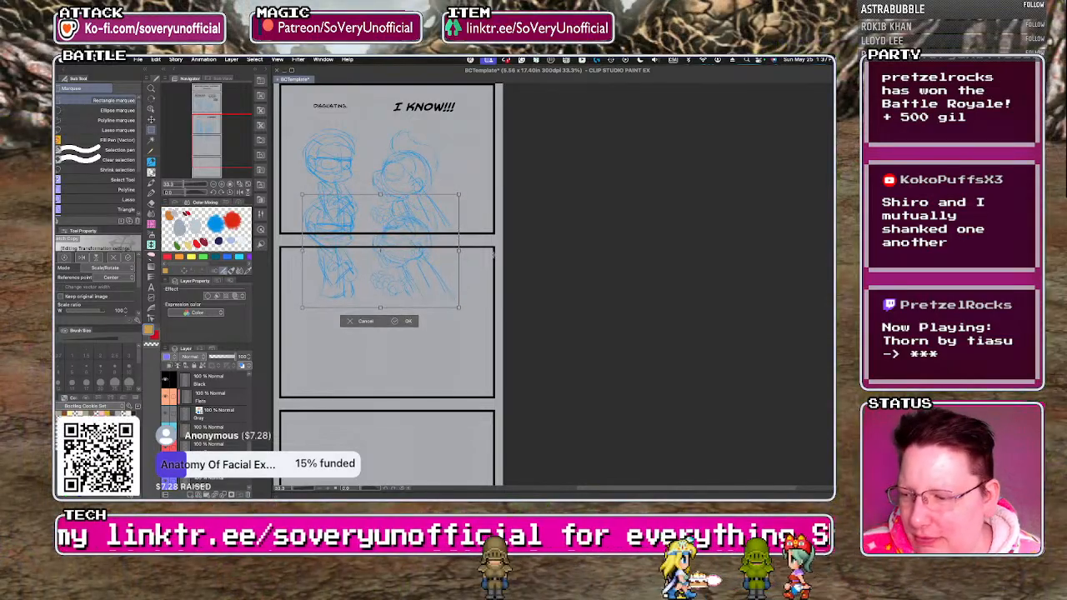
key(Down)
key(Down)
key(Down)
key(Down)
key(Down)
key(Down)
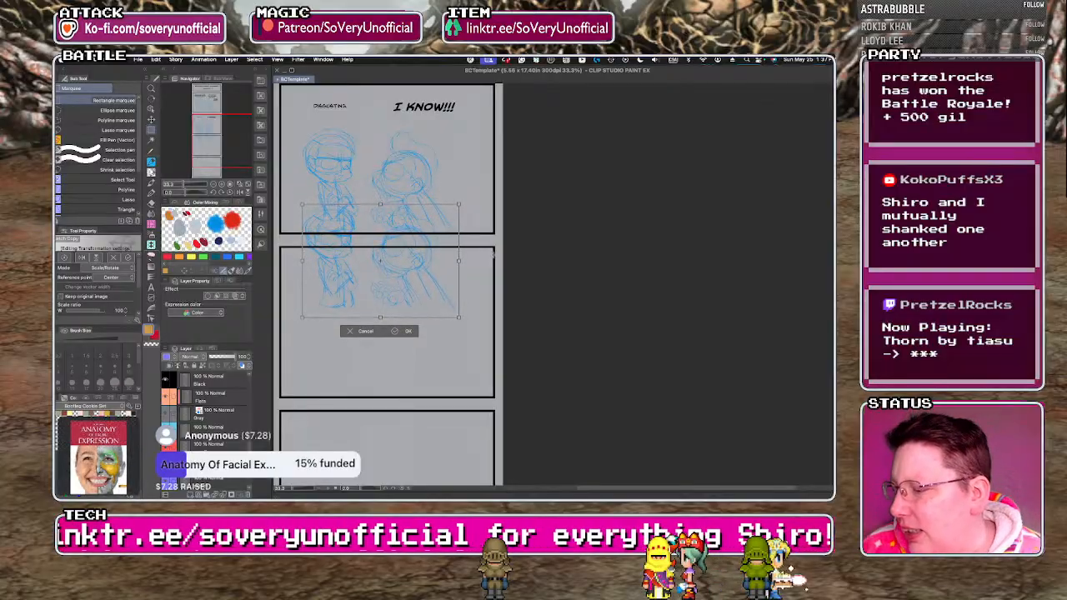
key(Down)
key(Down)
key(Down)
key(Down)
key(Down)
key(Down)
key(Down)
key(Down)
key(Down)
key(Down)
key(Down)
key(Down)
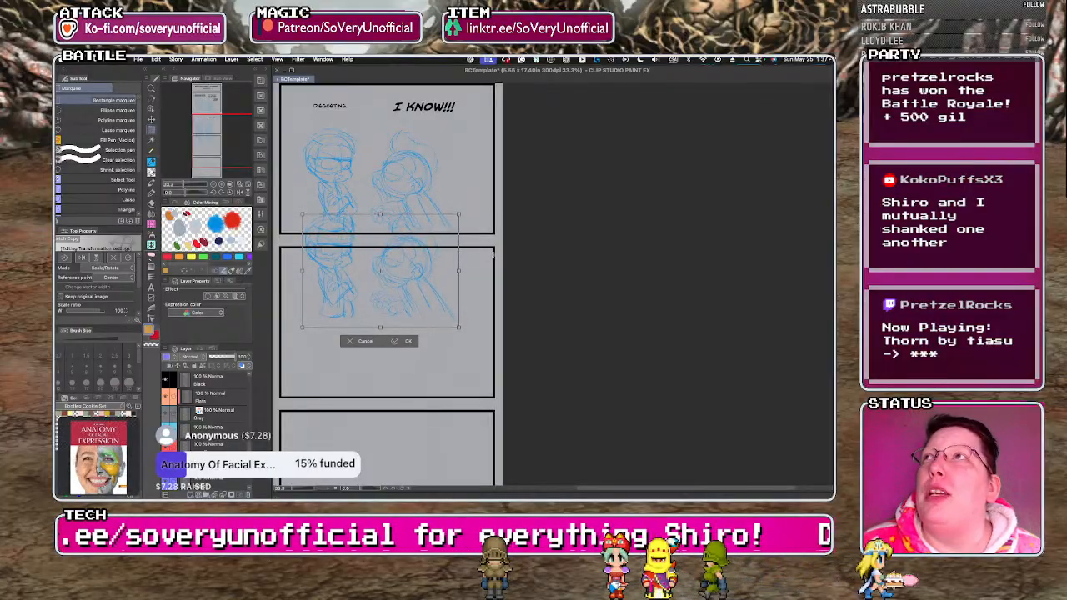
key(Down)
key(Down)
key(Down)
key(Down)
key(Down)
key(Down)
key(Down)
key(Down)
key(Down)
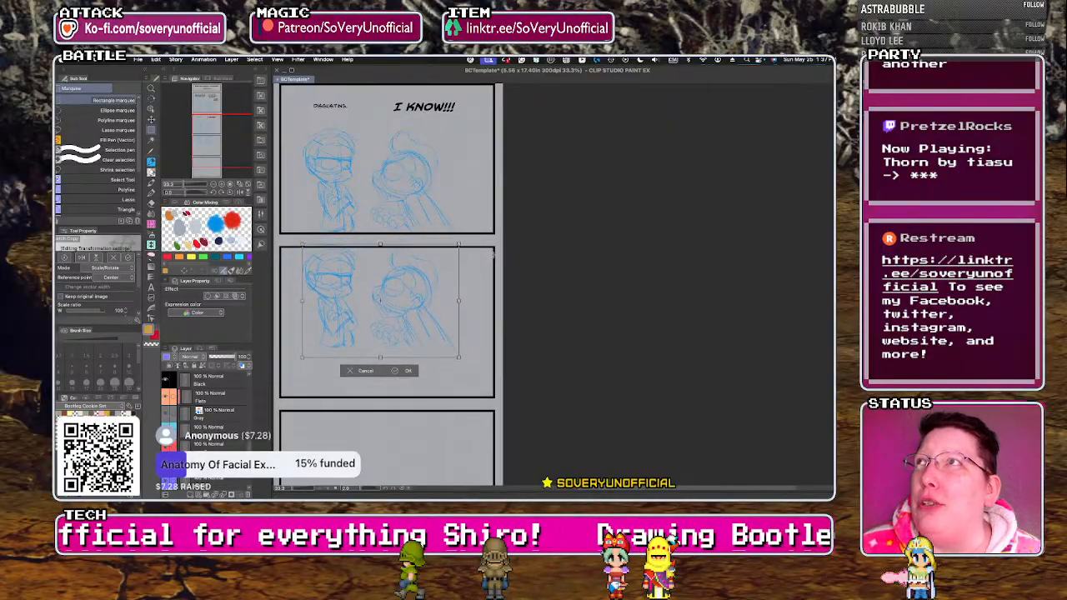
key(Down)
key(Down)
key(Down)
key(Down)
key(Down)
key(Down)
key(Down)
key(Down)
key(Down)
key(Down)
key(Down)
key(Down)
key(Down)
key(Down)
key(Down)
key(Down)
key(Down)
key(Down)
key(Down)
key(Down)
key(Down)
key(Down)
key(Down)
key(Down)
key(Down)
key(Down)
key(Down)
key(Down)
key(Down)
key(Down)
key(Down)
key(Down)
key(Down)
key(Down)
key(Down)
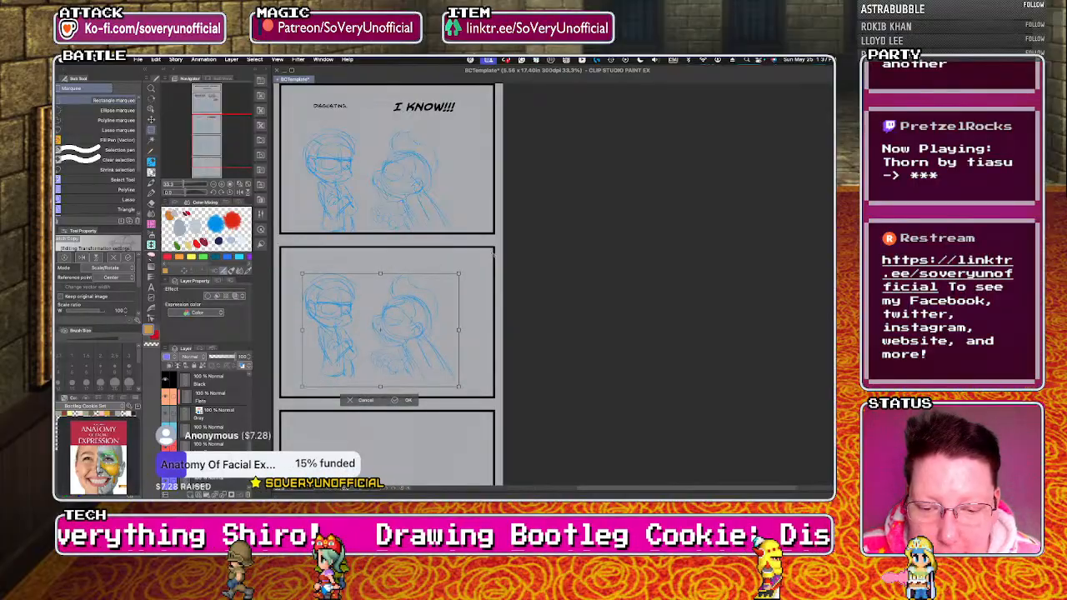
key(Down)
key(Down)
key(Down)
key(Down)
key(Down)
key(Down)
key(Down)
key(Down)
key(Down)
key(Down)
key(Down)
key(Down)
key(Down)
key(Down)
key(Down)
key(Down)
key(Down)
key(Down)
key(Down)
key(Down)
key(Down)
key(Down)
key(Down)
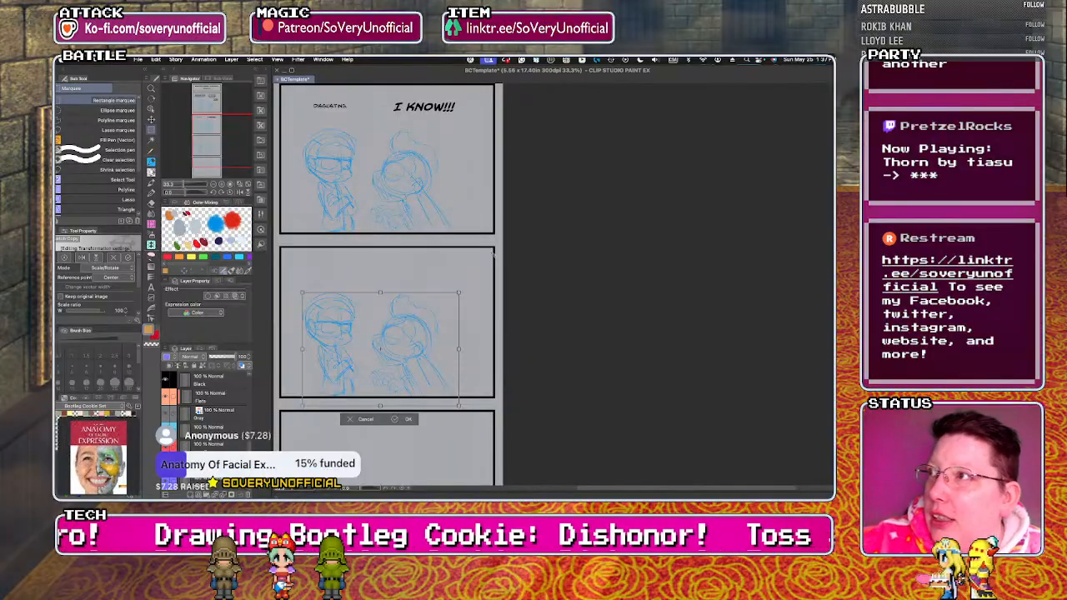
click(395, 421)
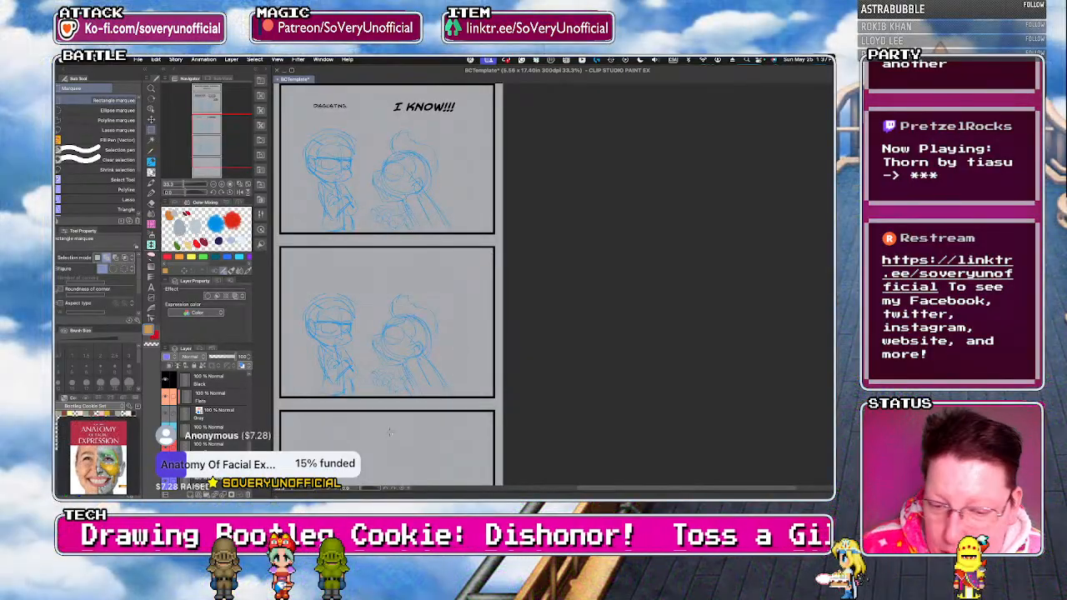
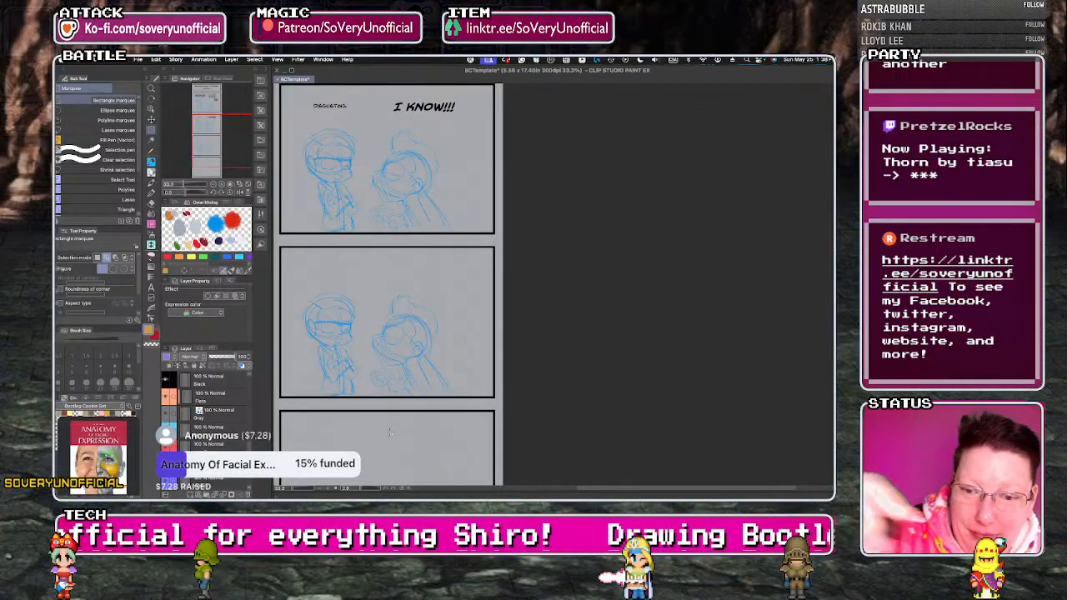
Redraw the second character's mouth in the third panel as an open, shouting mouth with the Blue Real Pencil.
scroll(385, 334, up, 2)
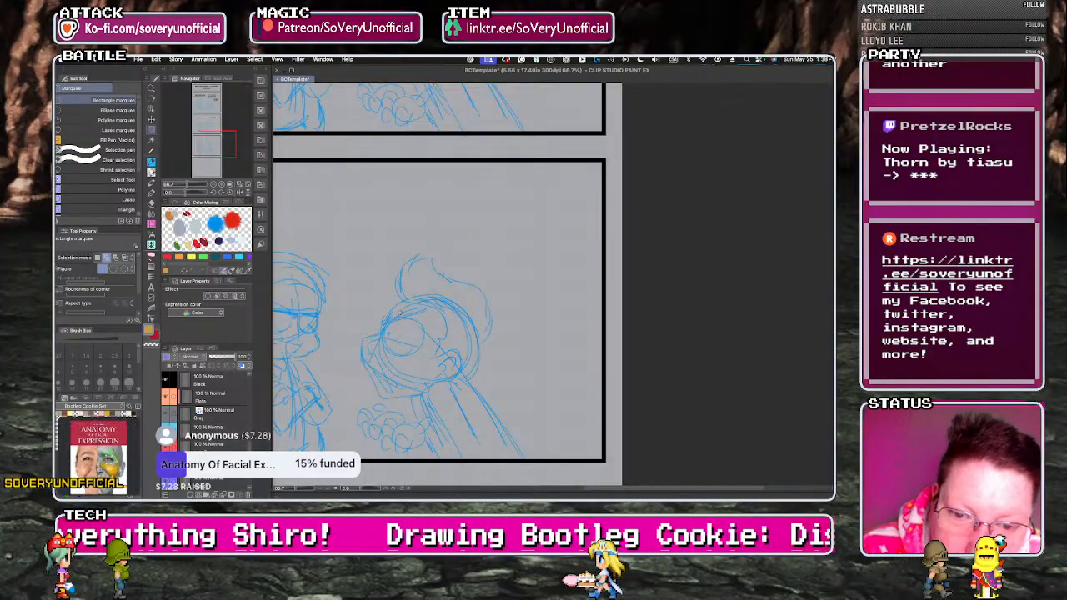
key(p)
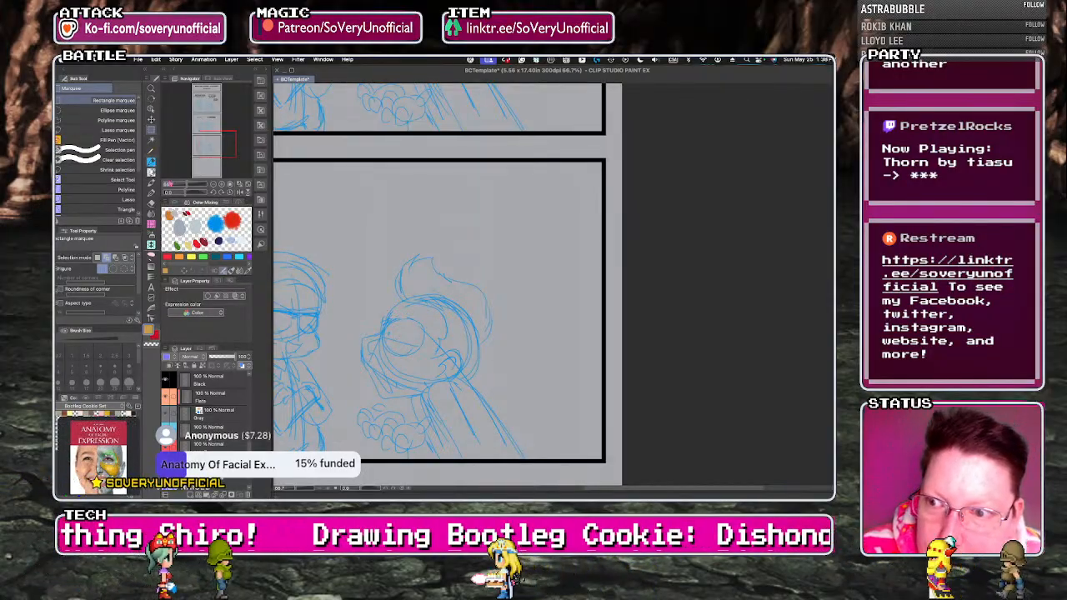
mouse_move(375, 344)
mouse_down()
mouse_move(389, 375)
mouse_move(368, 352)
mouse_move(397, 396)
mouse_move(381, 390)
mouse_up()
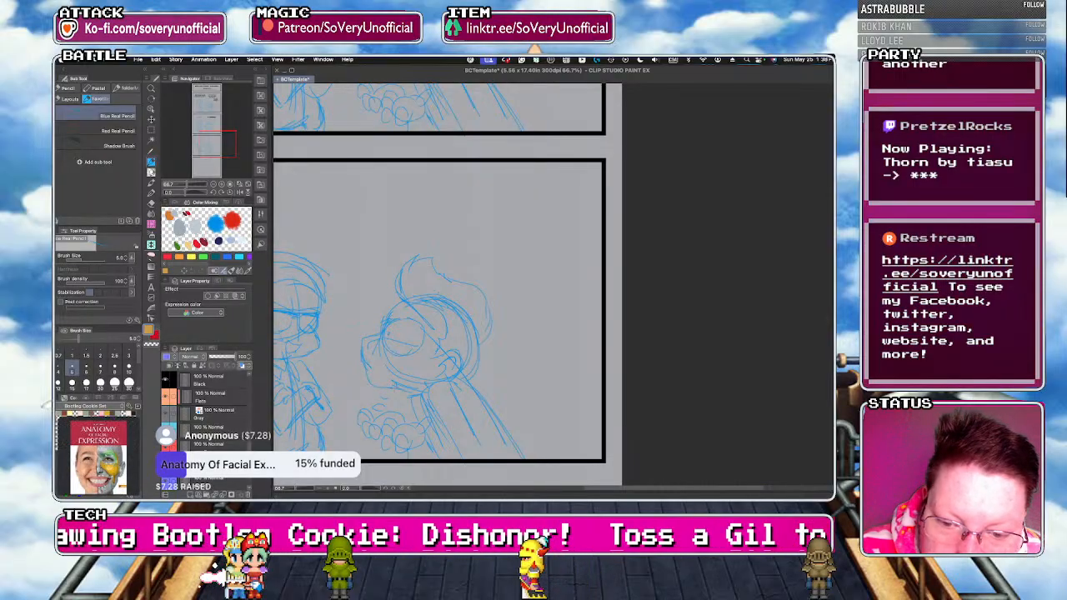
drag(366, 364, 406, 393)
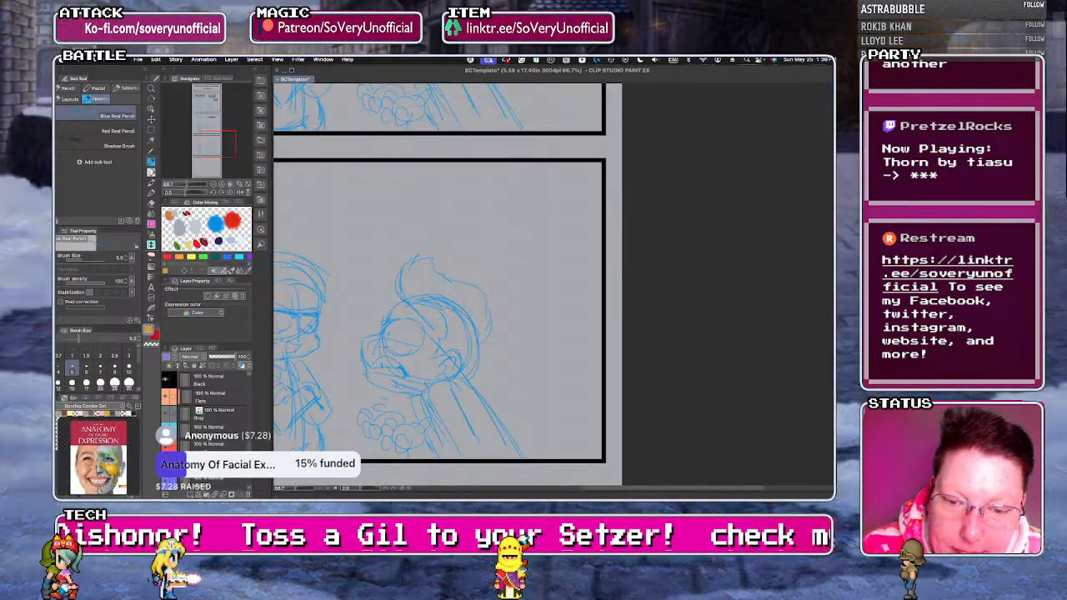
scroll(386, 322, down, 2)
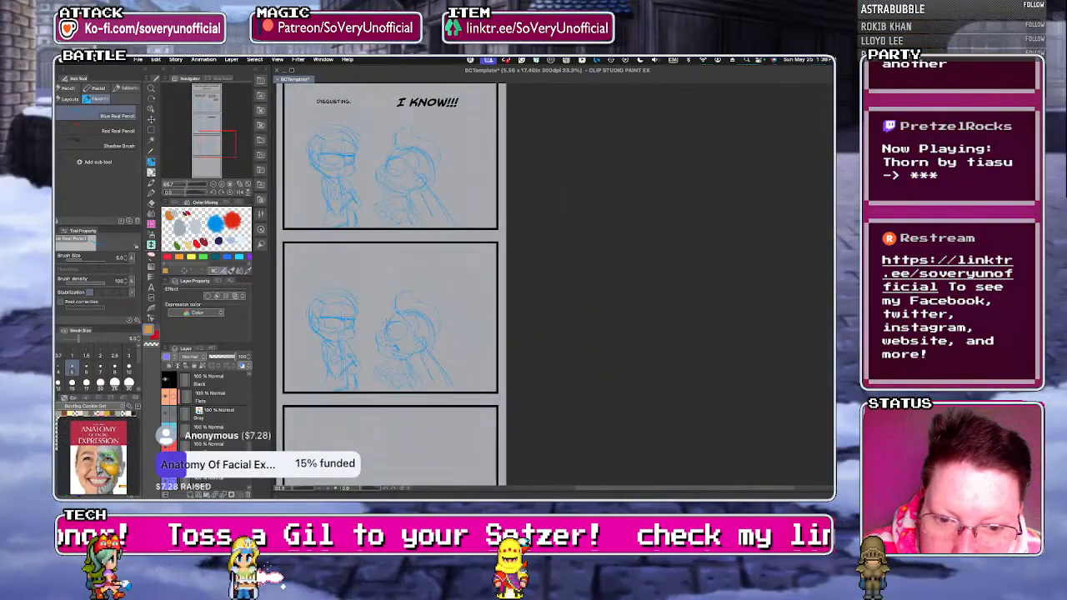
scroll(279, 334, up, 2)
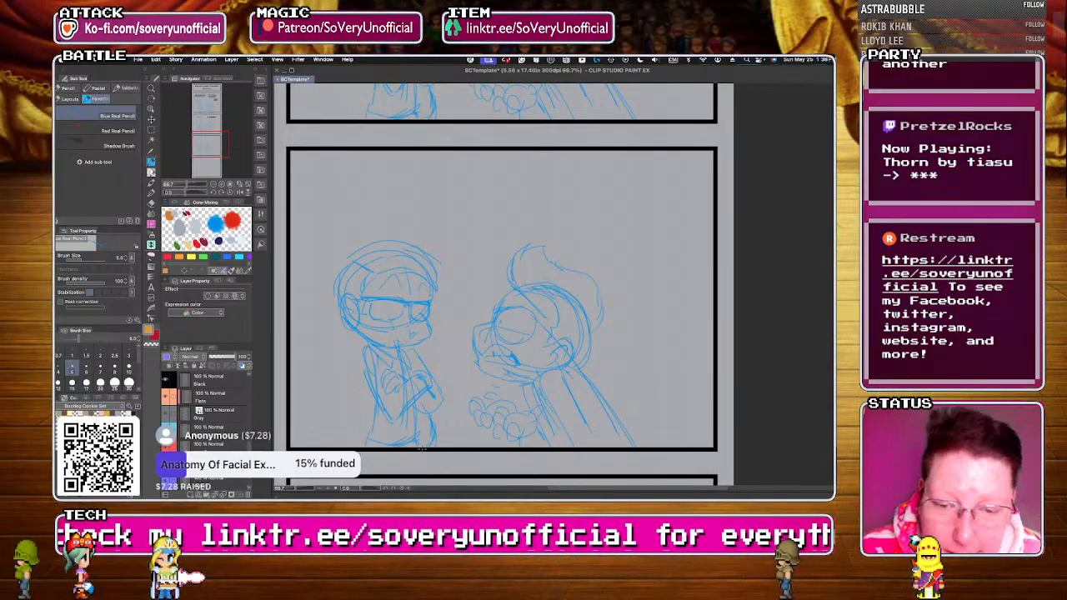
Add the dialogue "WHY ARE WE EVEN FRIENDS AT THIS POINT?" above the first character in the third panel and narrow its text box slightly.
scroll(422, 449, down, 1)
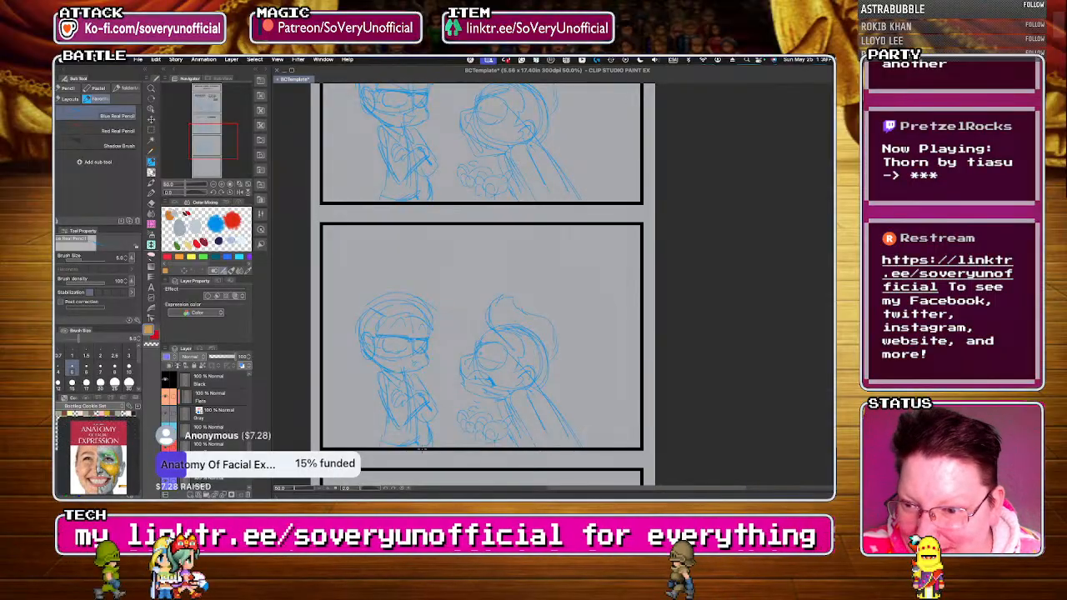
key(t)
click(366, 244)
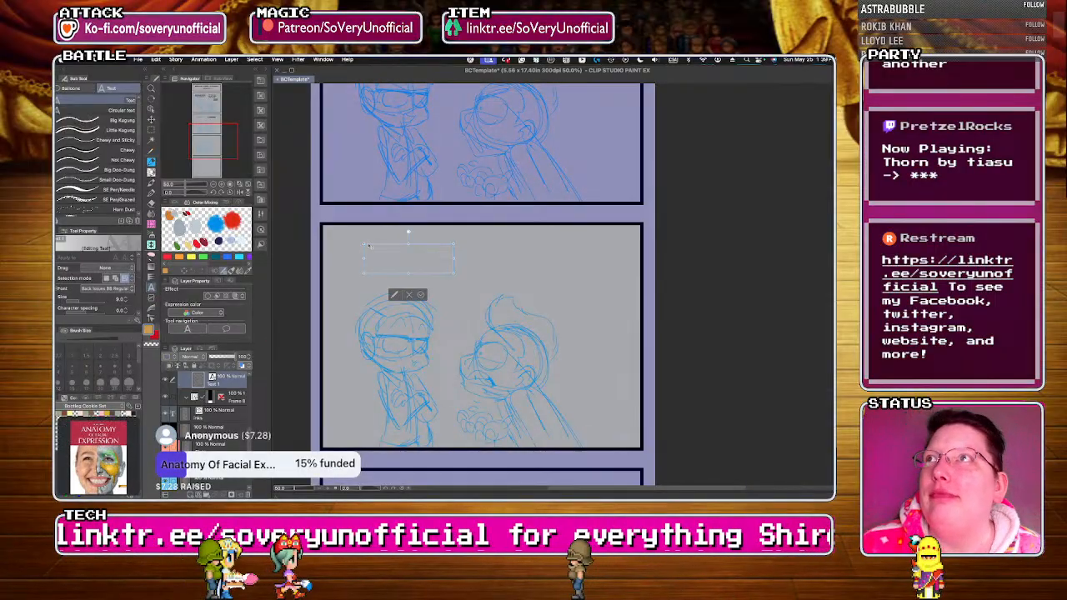
text(WHY ARE WE EVEN)
key(Return)
text(FRIENDS AT THIS PO)
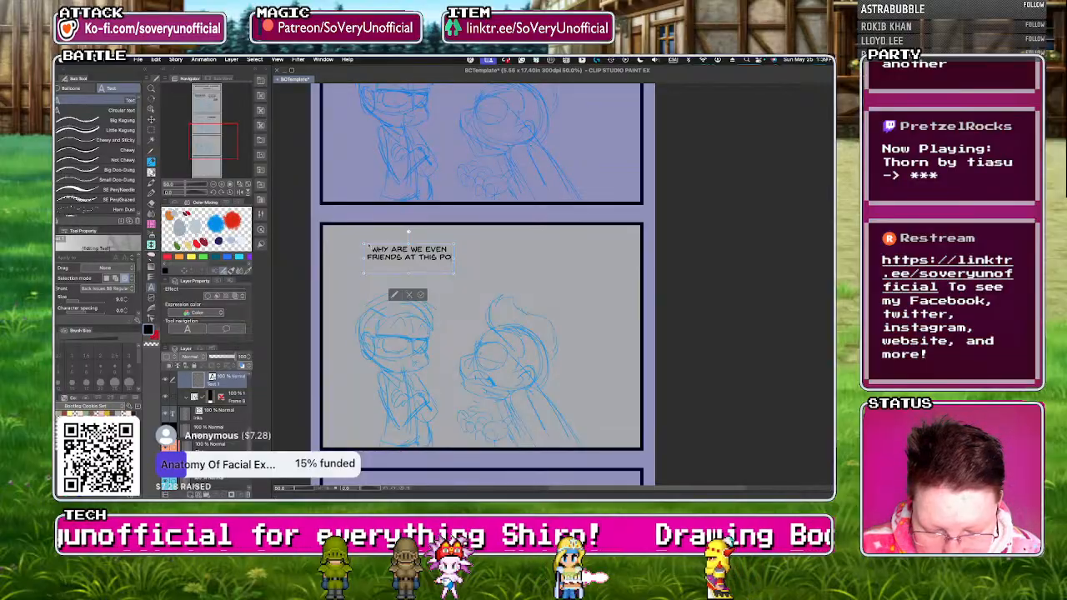
key(Return)
text(POINT?)
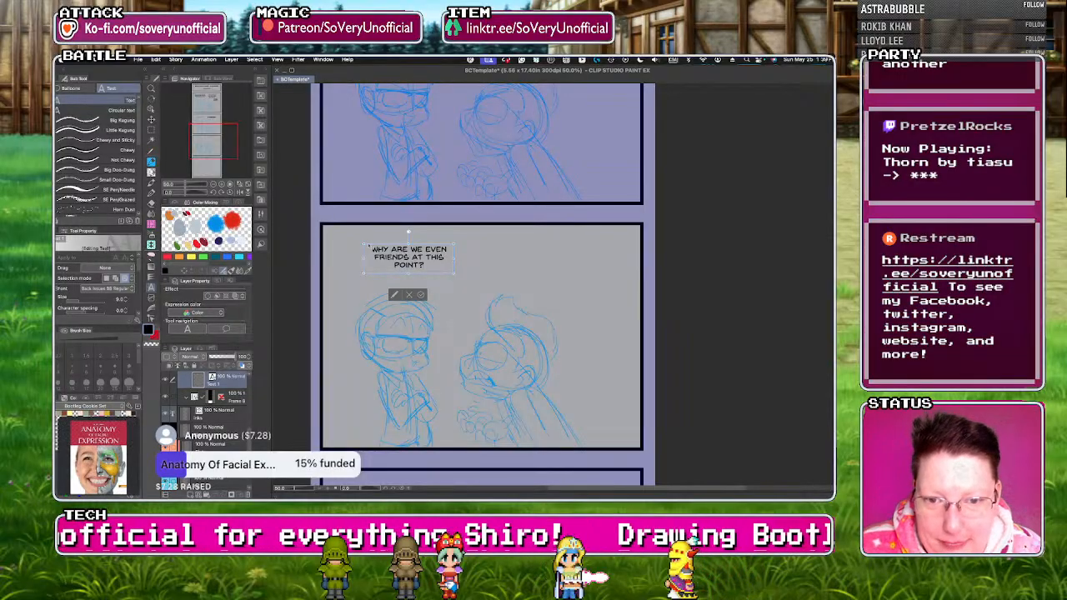
drag(454, 259, 443, 259)
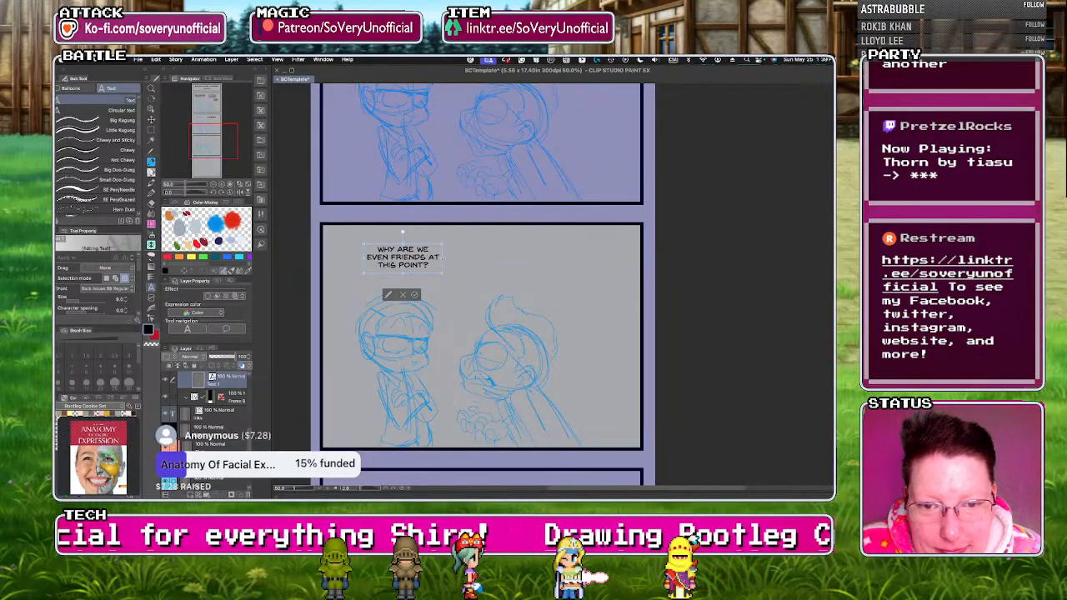
Add the dialogue text "I KNOW!!!" above the second character in the third panel.
click(538, 253)
click(514, 257)
text(I KNOW!!!)
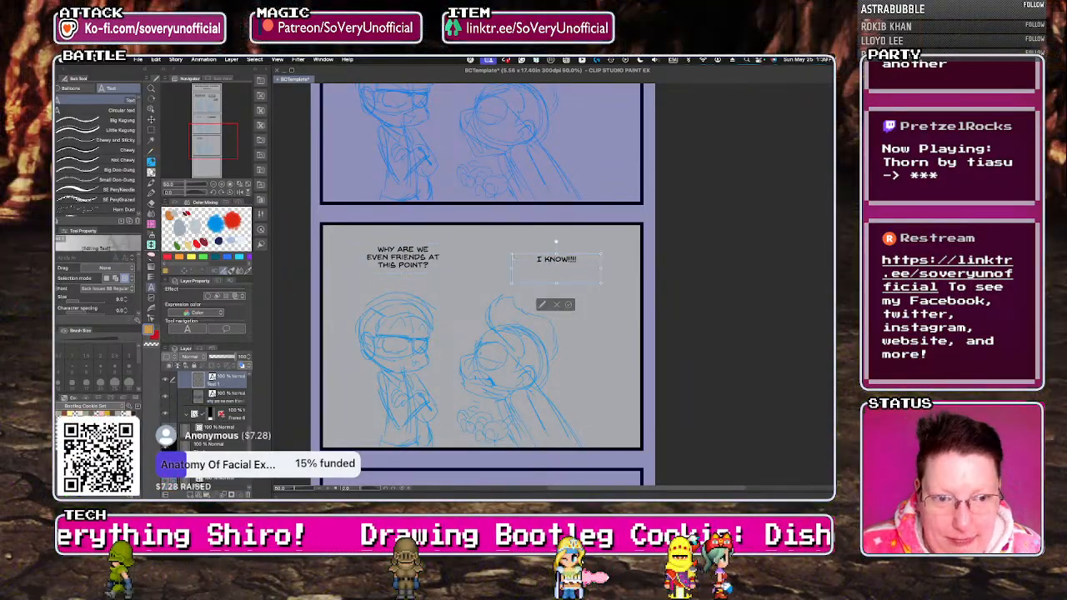
scroll(514, 256, up, 1)
scroll(515, 256, down, 4)
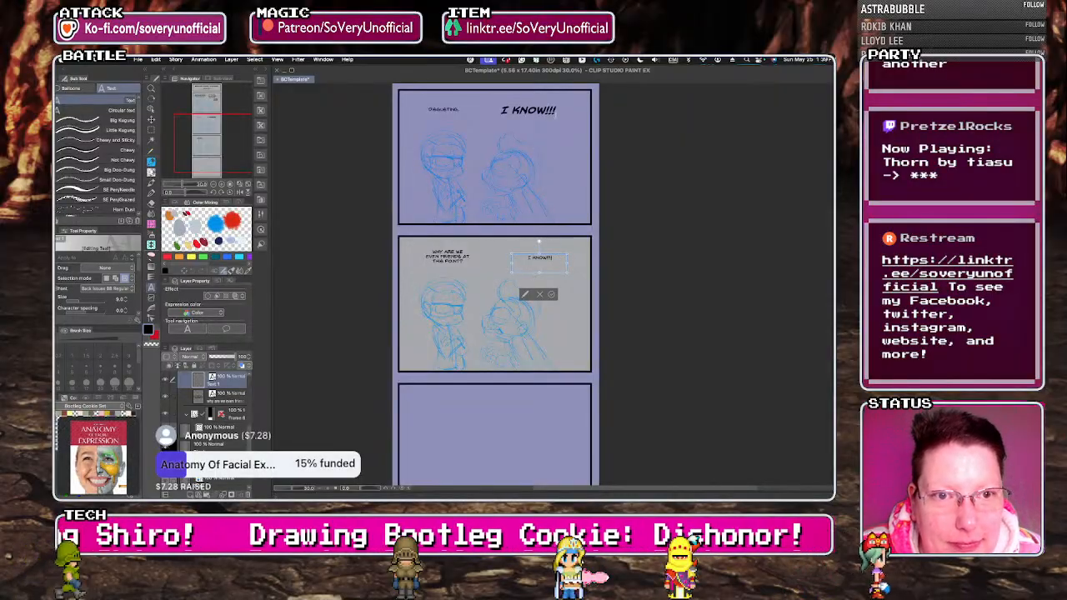
Remove the three exclamation marks from the second panel's "I KNOW!!!" text.
click(528, 110)
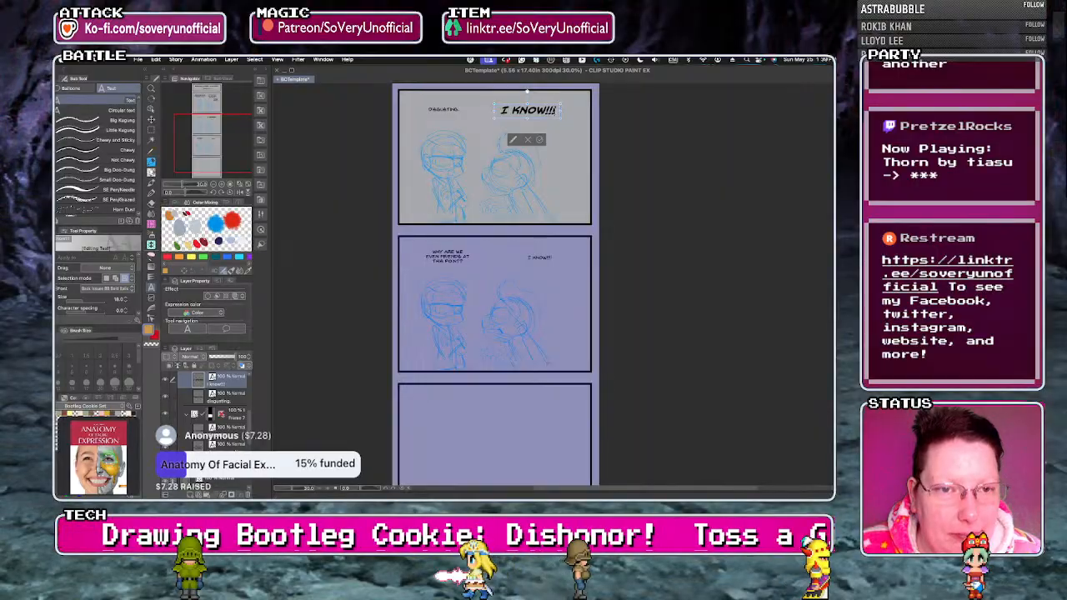
key(BackSpace)
key(BackSpace)
key(BackSpace)
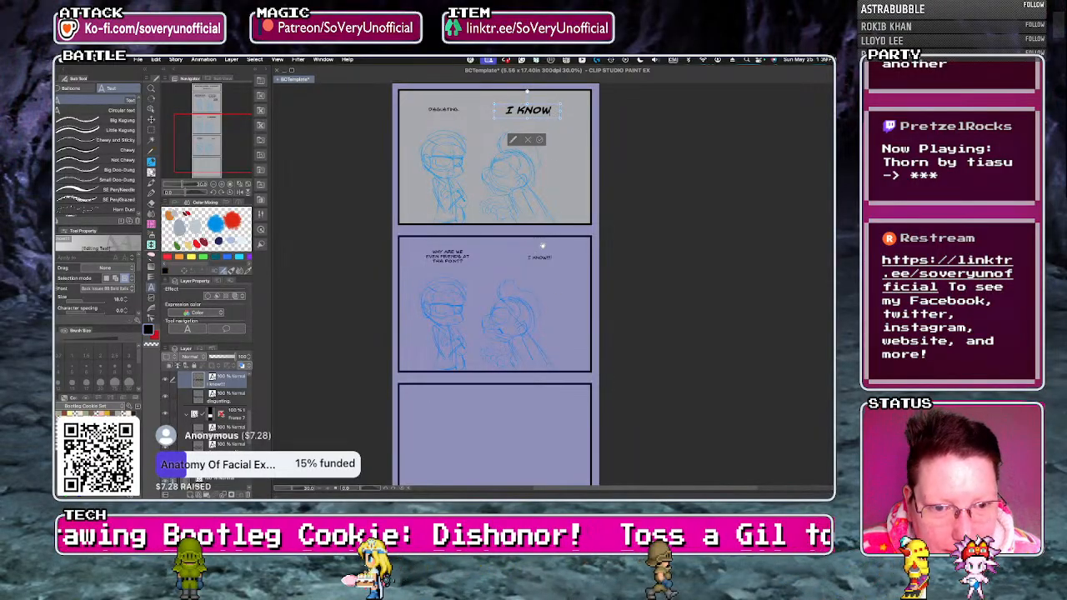
Set the third panel's "I KNOW!!!" text to Back Issues BB Bold Italic, enlarge it, and widen its box to fit one line.
click(546, 258)
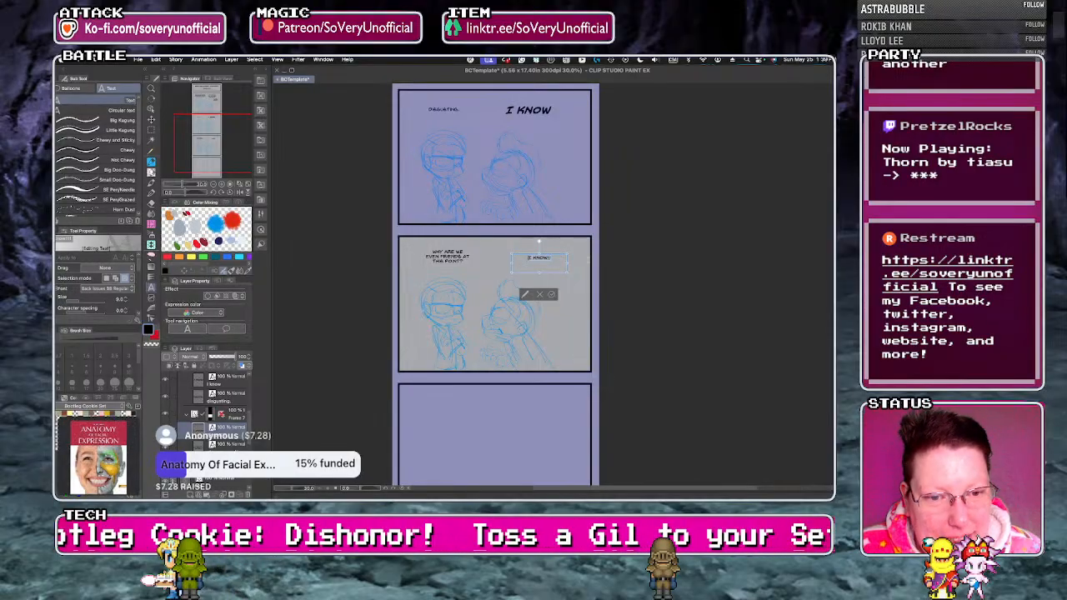
click(118, 289)
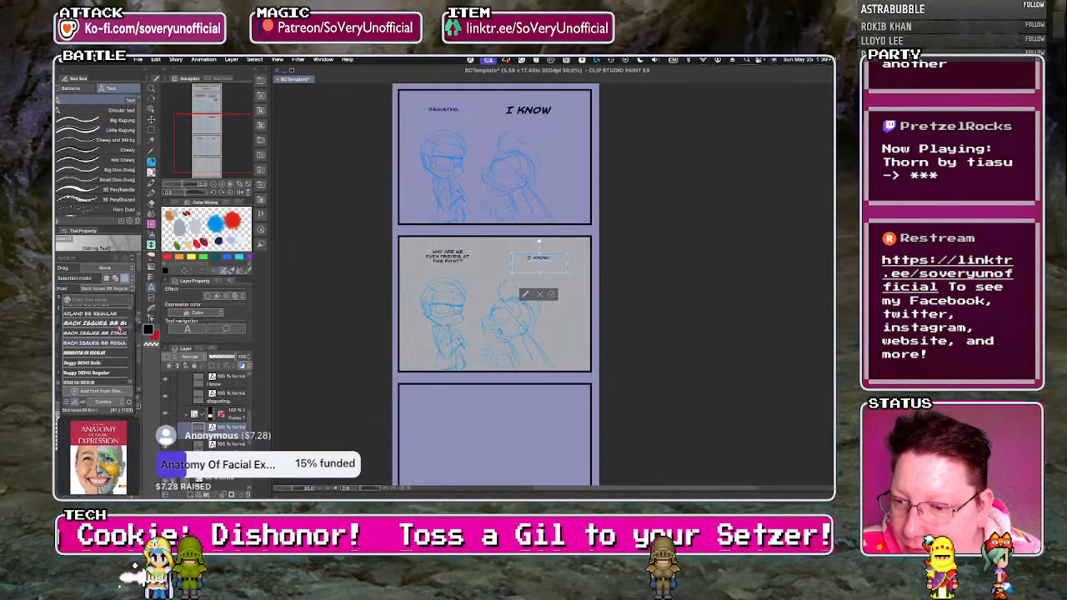
click(118, 301)
click(126, 298)
click(126, 299)
click(126, 299)
click(125, 299)
click(126, 298)
click(126, 298)
click(126, 298)
click(126, 300)
click(126, 299)
click(126, 299)
click(126, 300)
click(125, 300)
mouse_move(512, 263)
mouse_down()
mouse_move(479, 263)
mouse_move(520, 272)
mouse_up()
click(545, 294)
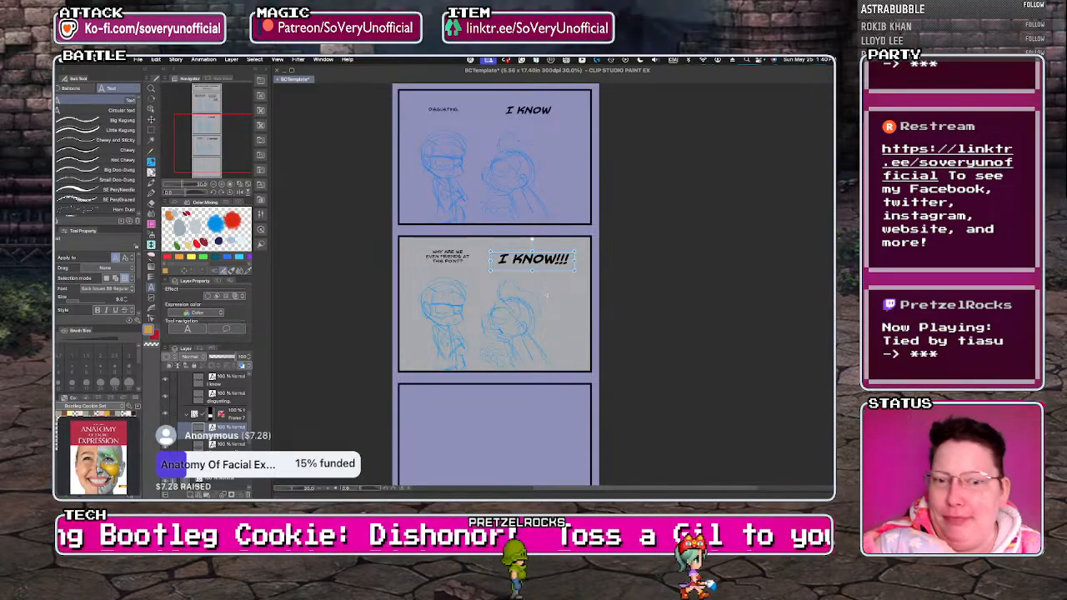
On the blue sketch layer, sketch a large close-up of the second character's head in the fourth panel, with a raised hand beside it.
scroll(242, 444, down, 10)
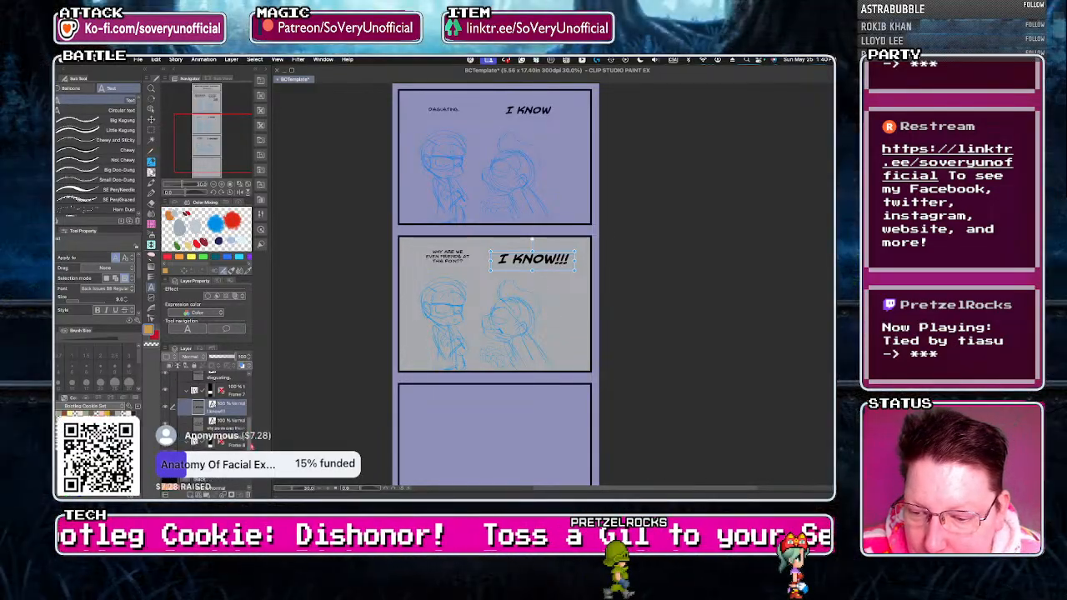
click(214, 447)
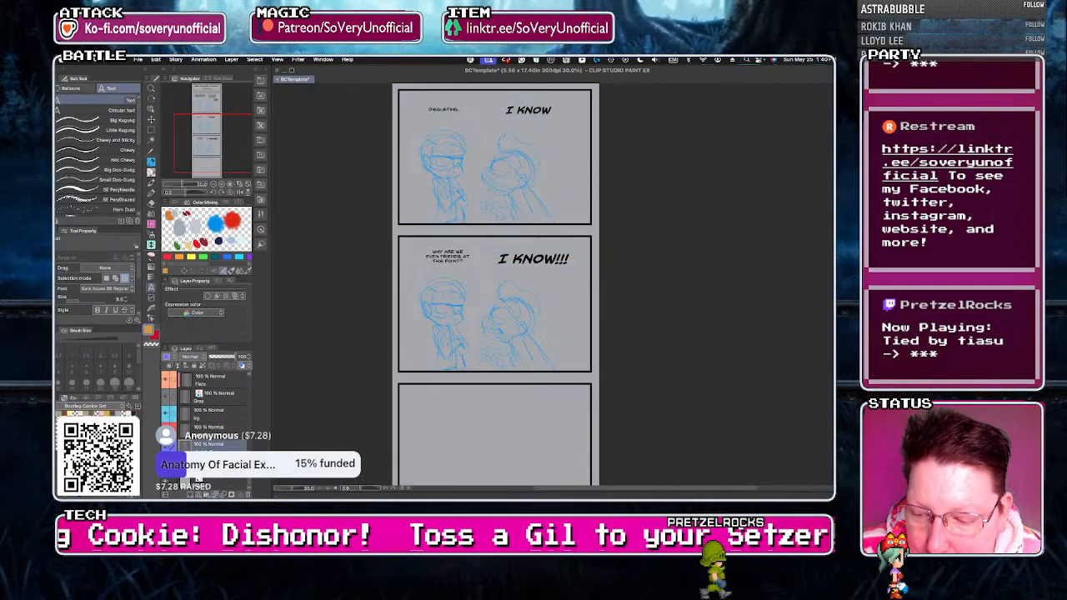
click(223, 495)
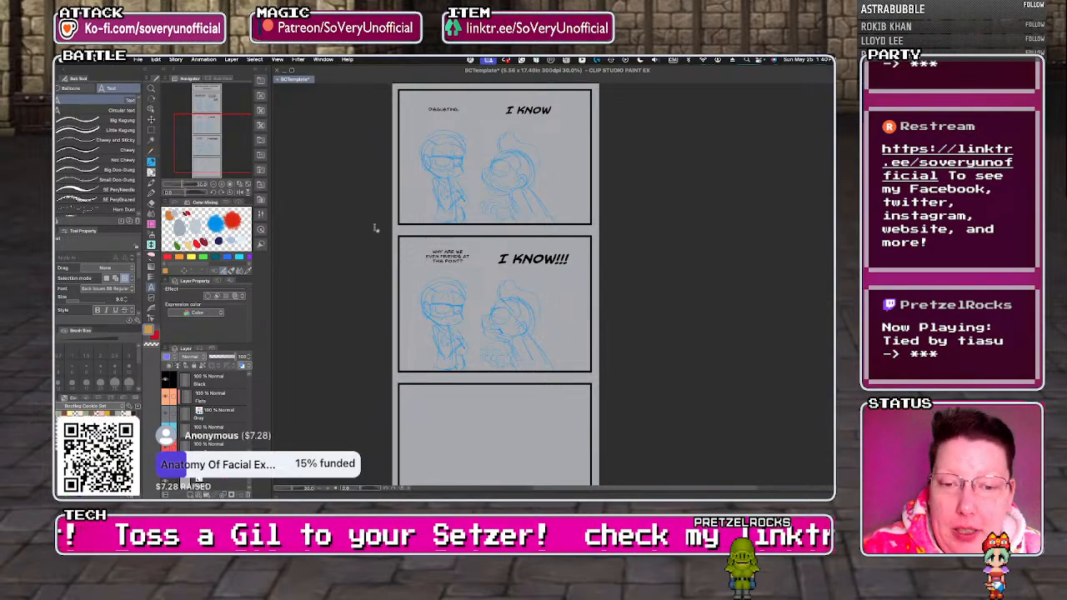
scroll(375, 233, down, 4)
click(151, 172)
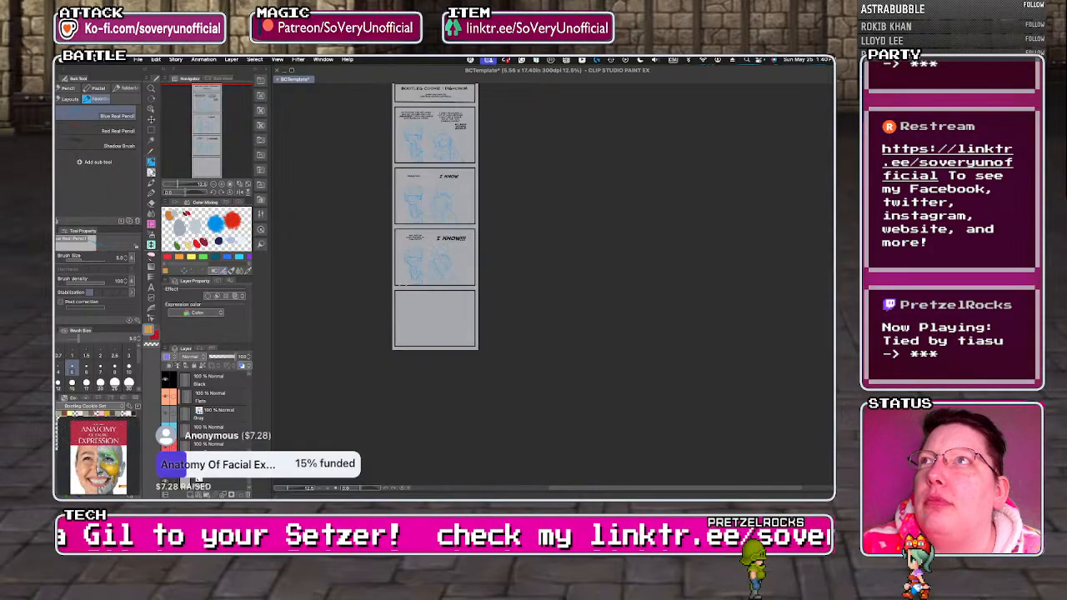
scroll(413, 401, up, 4)
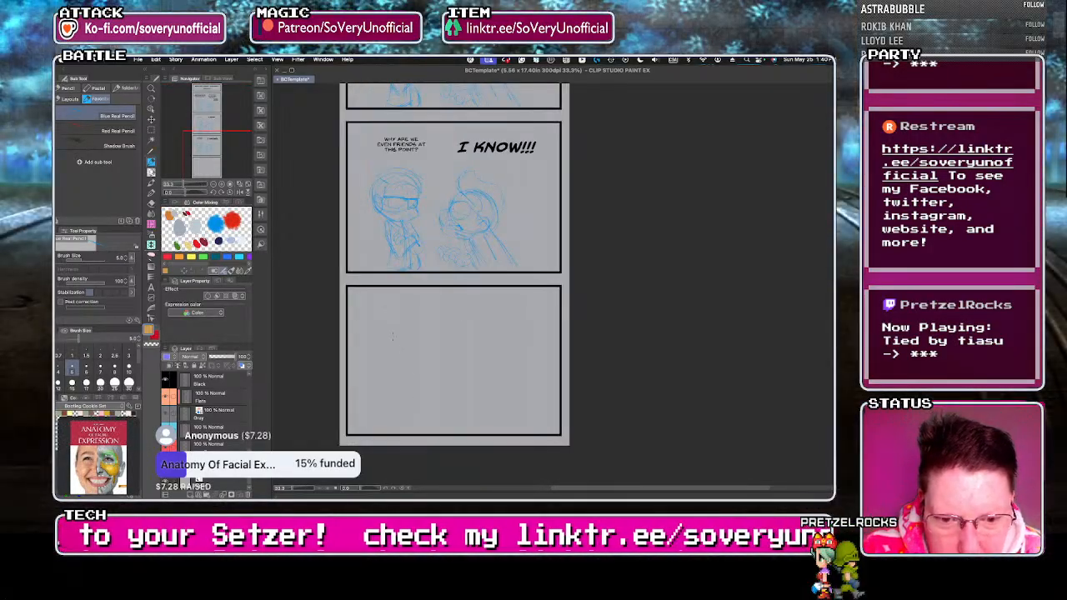
mouse_move(494, 363)
mouse_down()
mouse_move(544, 408)
mouse_move(526, 385)
mouse_up()
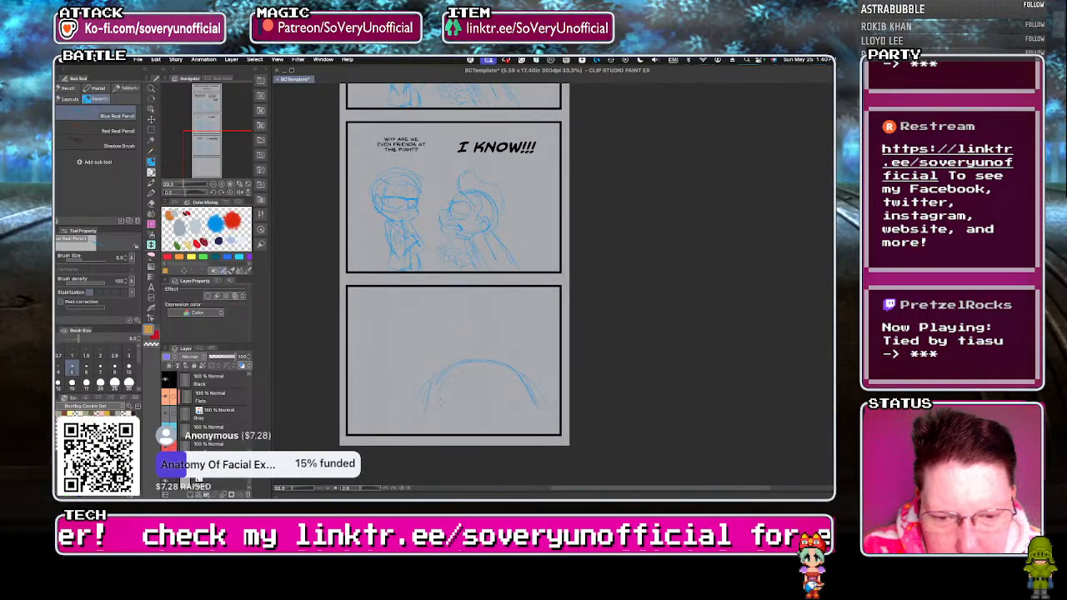
drag(499, 372, 502, 373)
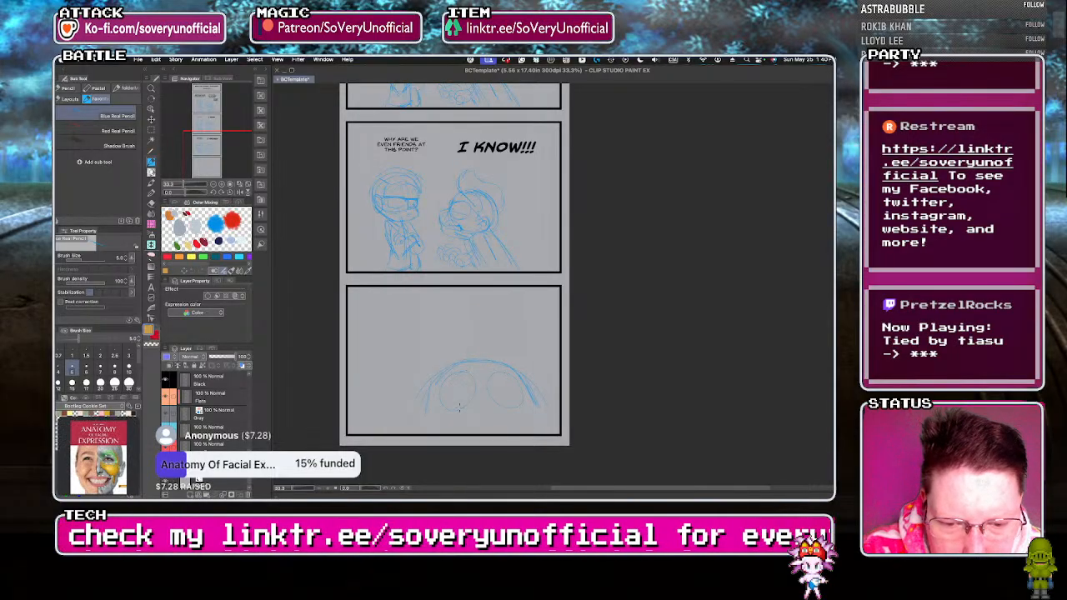
drag(439, 395, 451, 409)
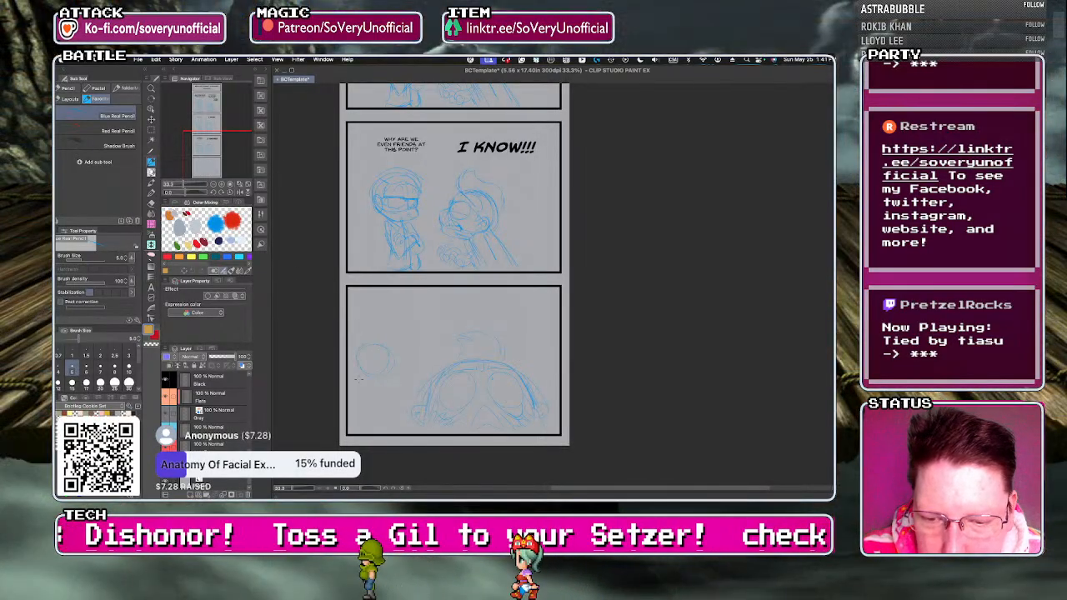
mouse_move(375, 374)
mouse_down()
mouse_move(378, 403)
mouse_move(373, 373)
mouse_up()
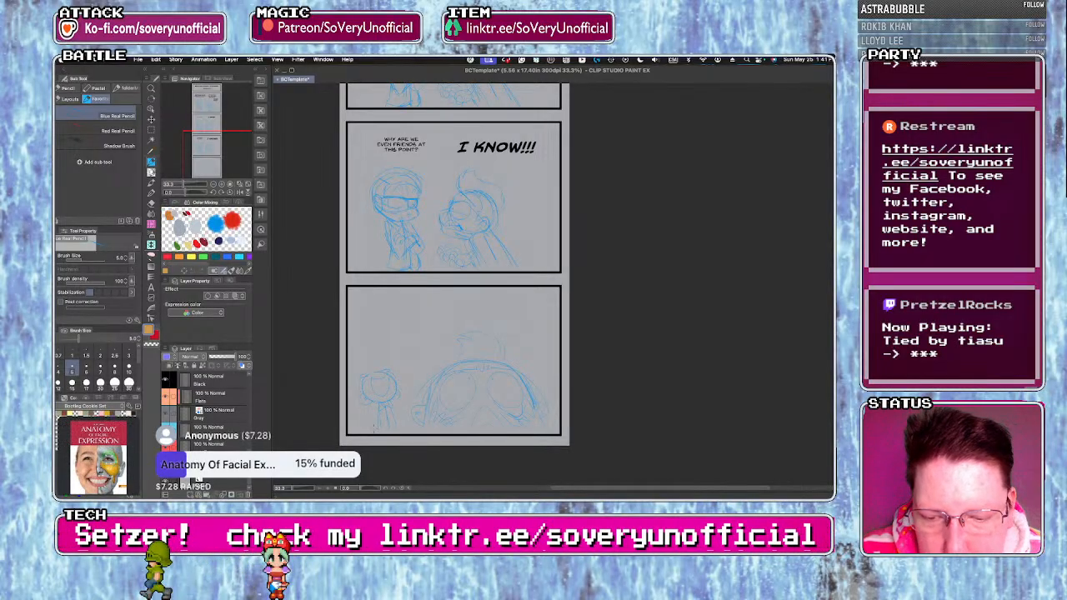
drag(365, 355, 380, 366)
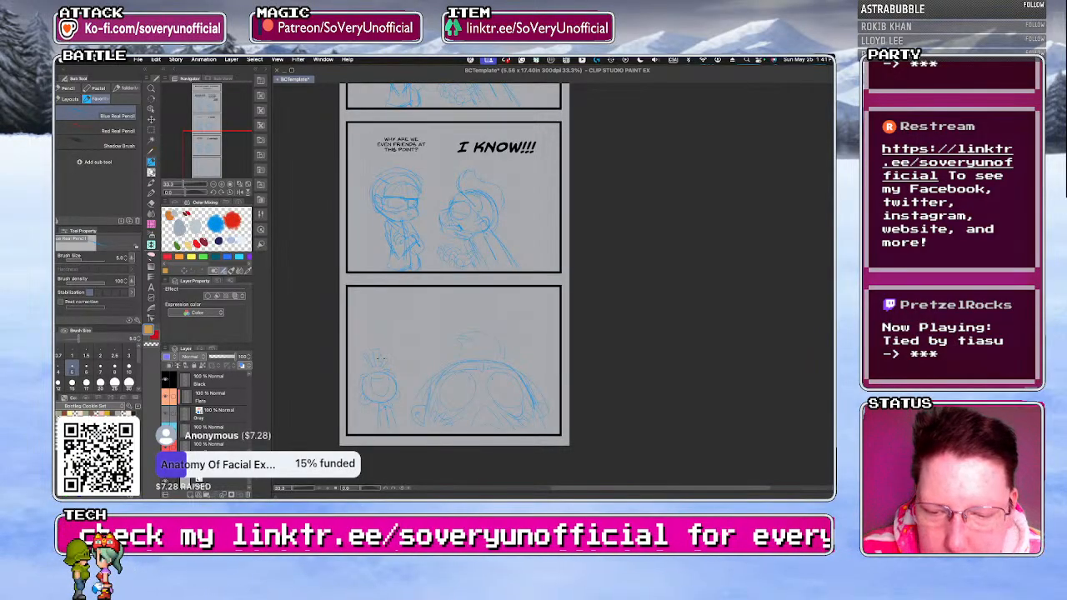
Add the dialogue text "DISHONOR ON ME!" above the raised hand in the fourth panel.
key(t)
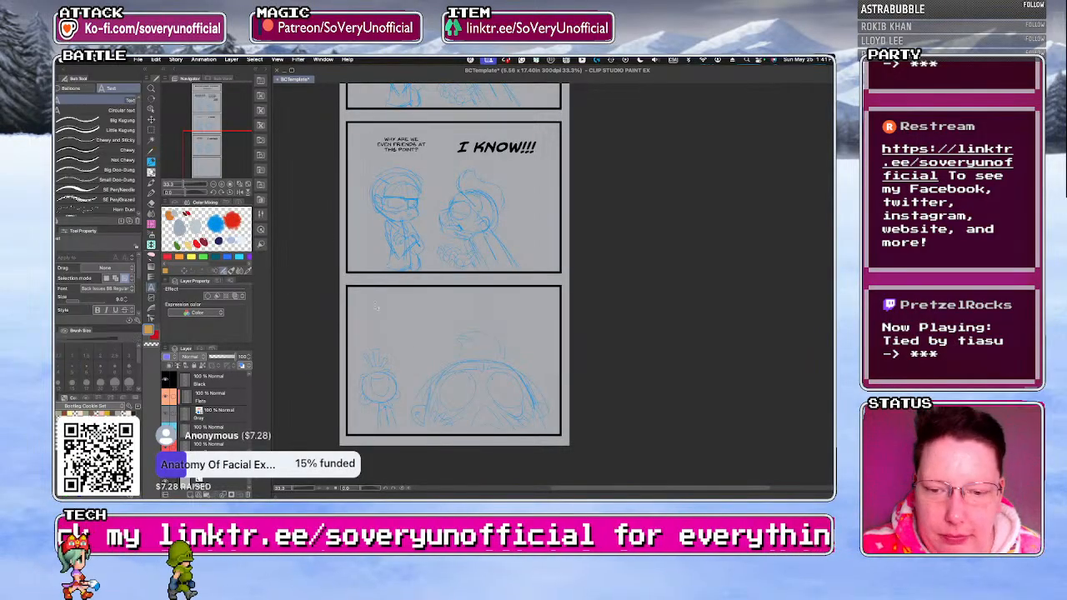
click(370, 288)
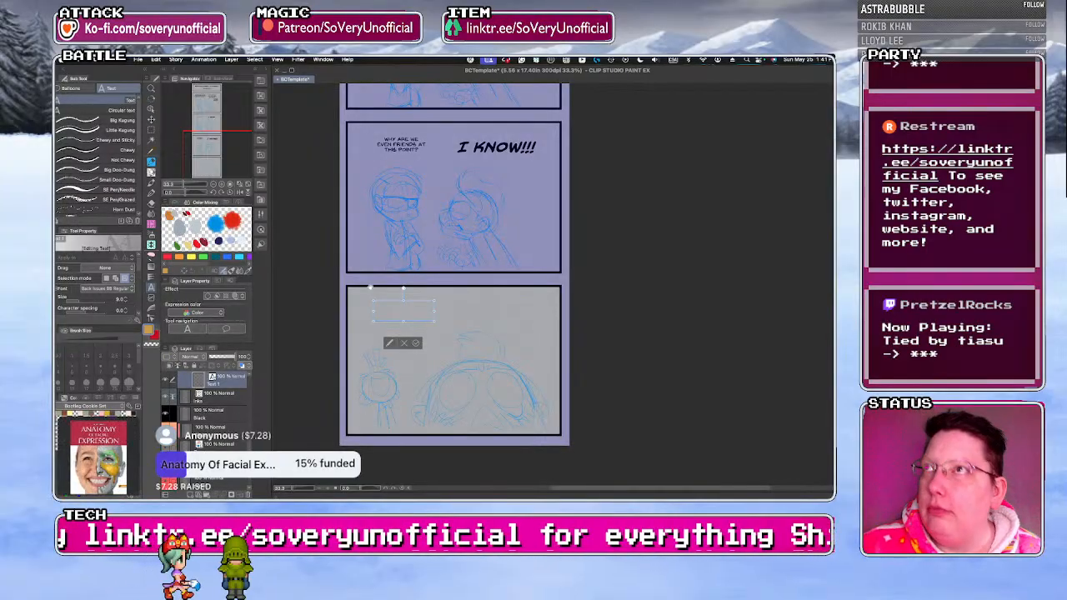
text(DIAGNOS)
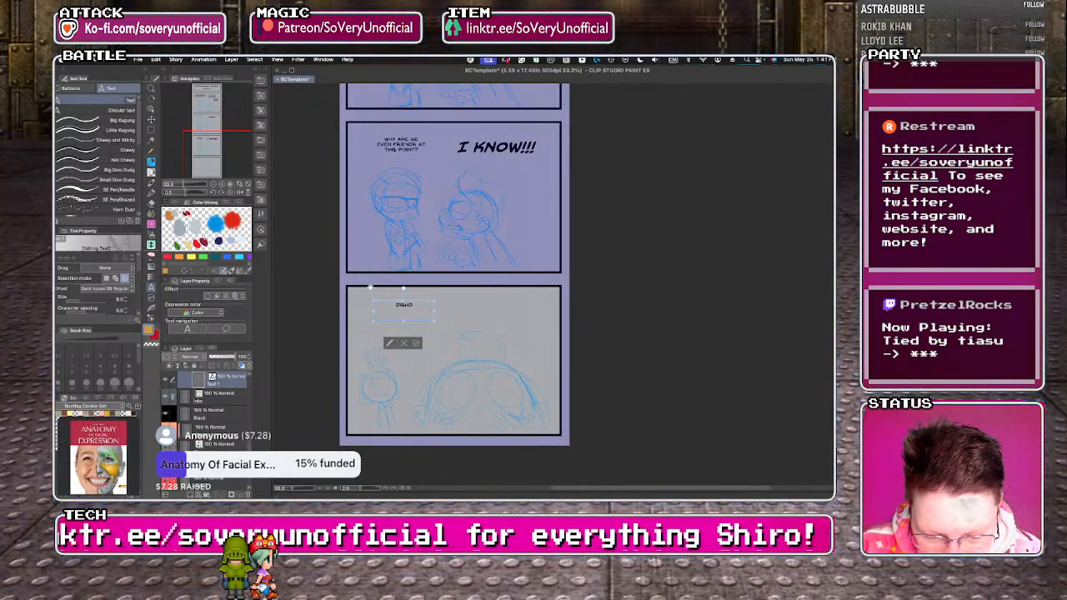
text(OR ON ME)
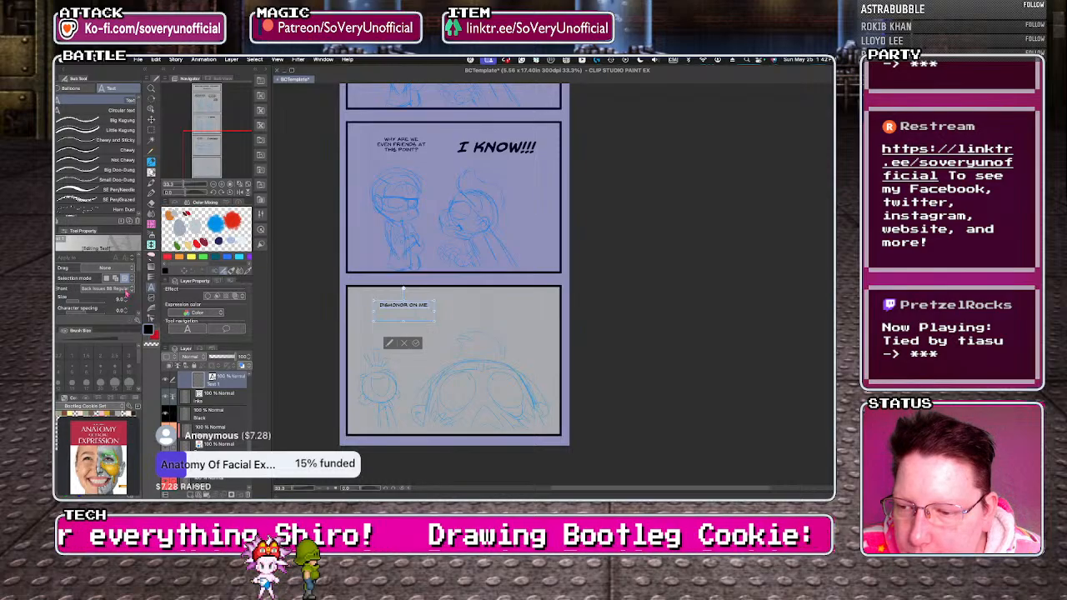
Set the "DISHONOR ON ME!" text to Back Issues BB Bold Italic at size 16.
click(126, 290)
click(119, 327)
click(126, 299)
click(127, 298)
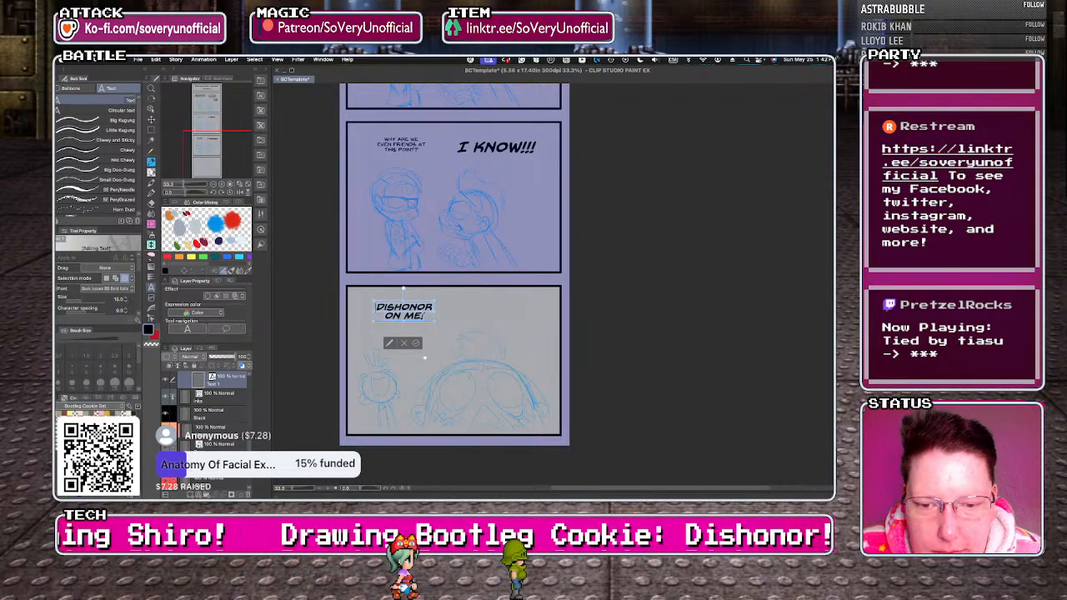
click(417, 343)
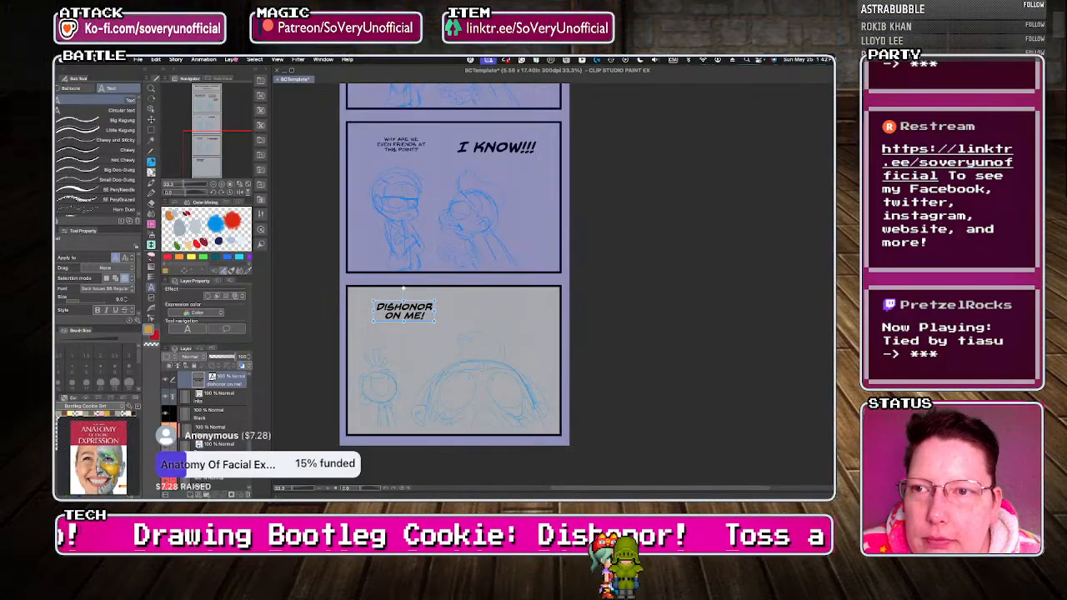
Duplicate the "DISHONOR ON ME!" text layer and move the copy to the right side of the fourth panel.
click(235, 60)
click(249, 127)
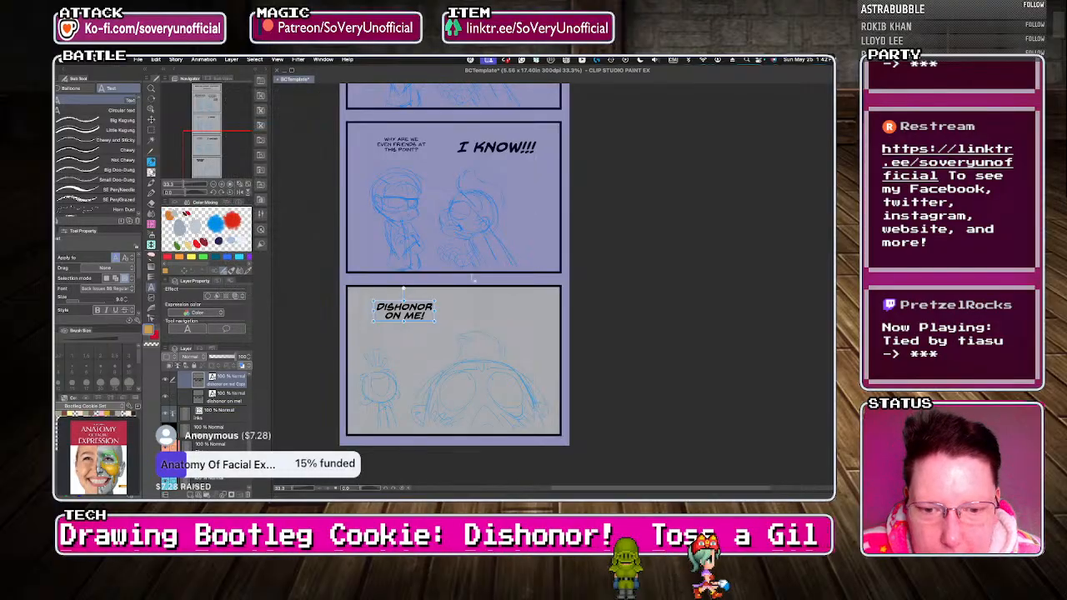
drag(403, 288, 504, 285)
drag(491, 321, 488, 320)
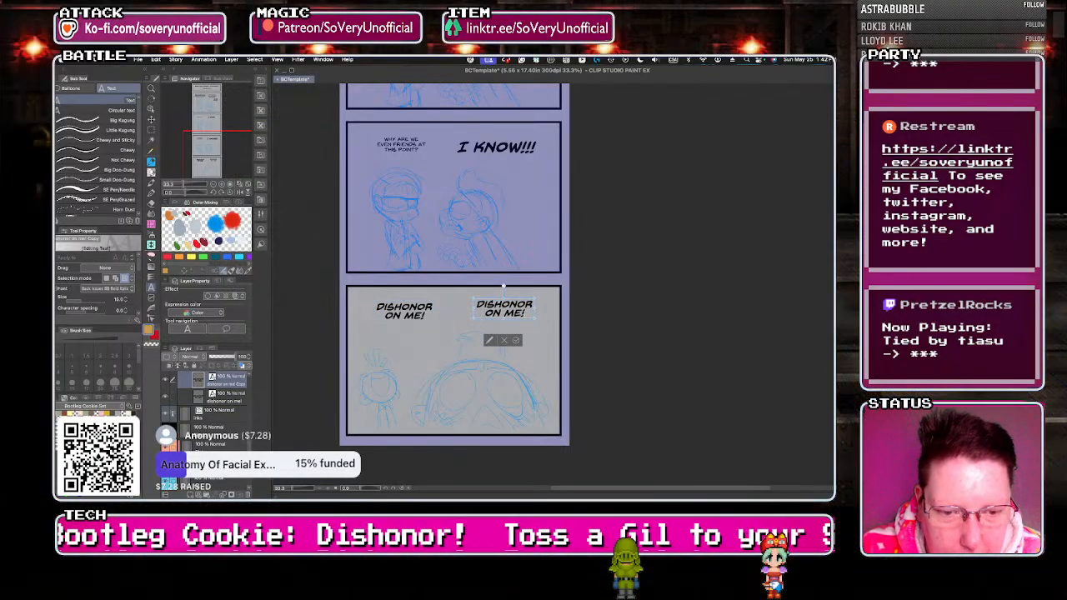
Change the copied text to "DISHONOR ON MY MOOSE!" and shift it closer to the fourth panel's upper-right corner.
key(BackSpace)
key(BackSpace)
text(Y)
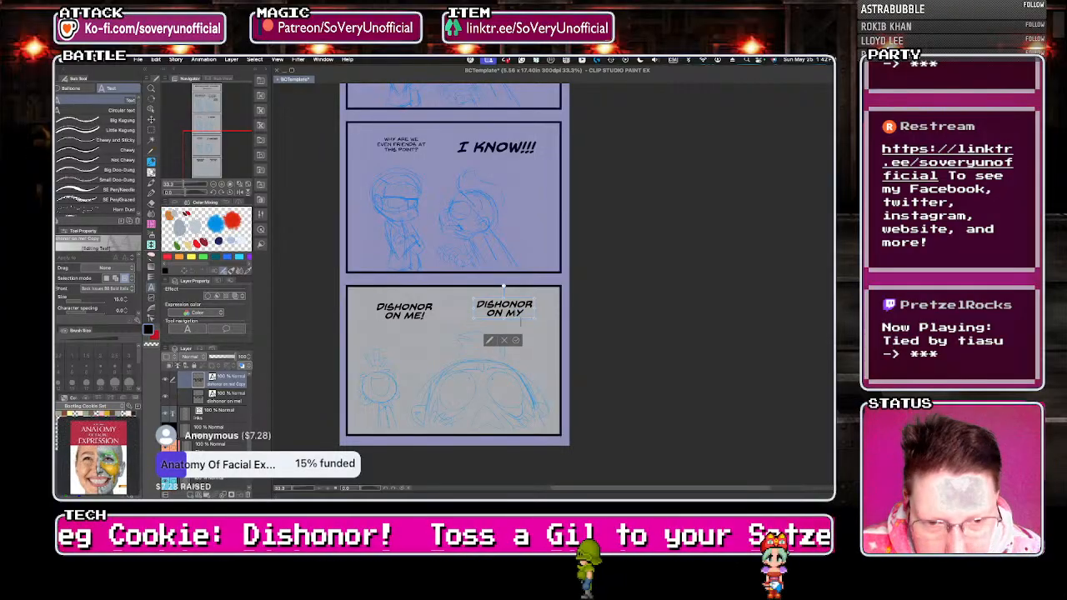
key(Return)
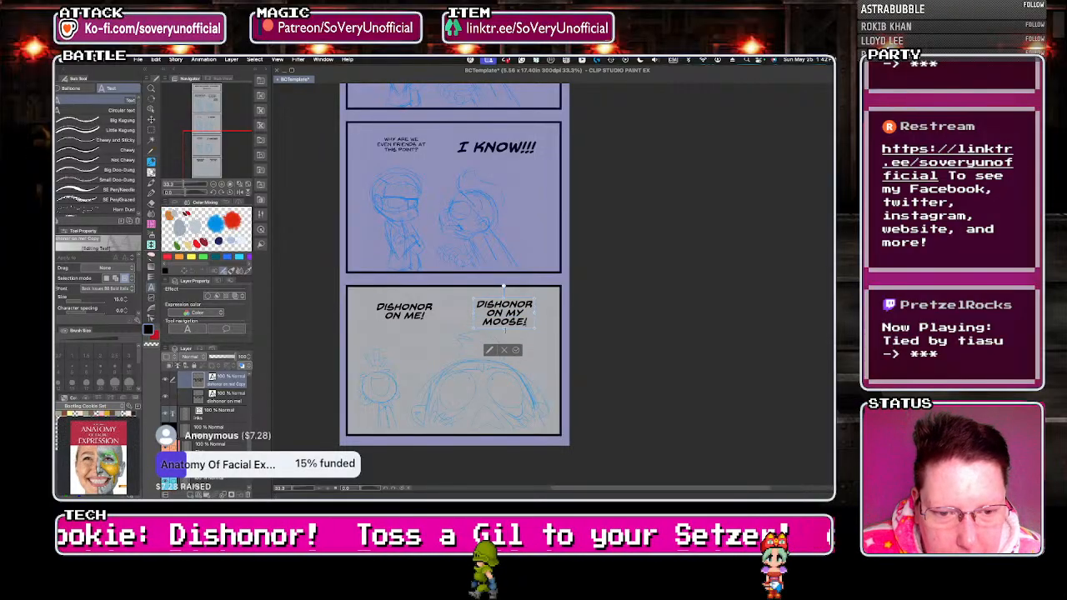
drag(495, 332, 506, 331)
click(531, 352)
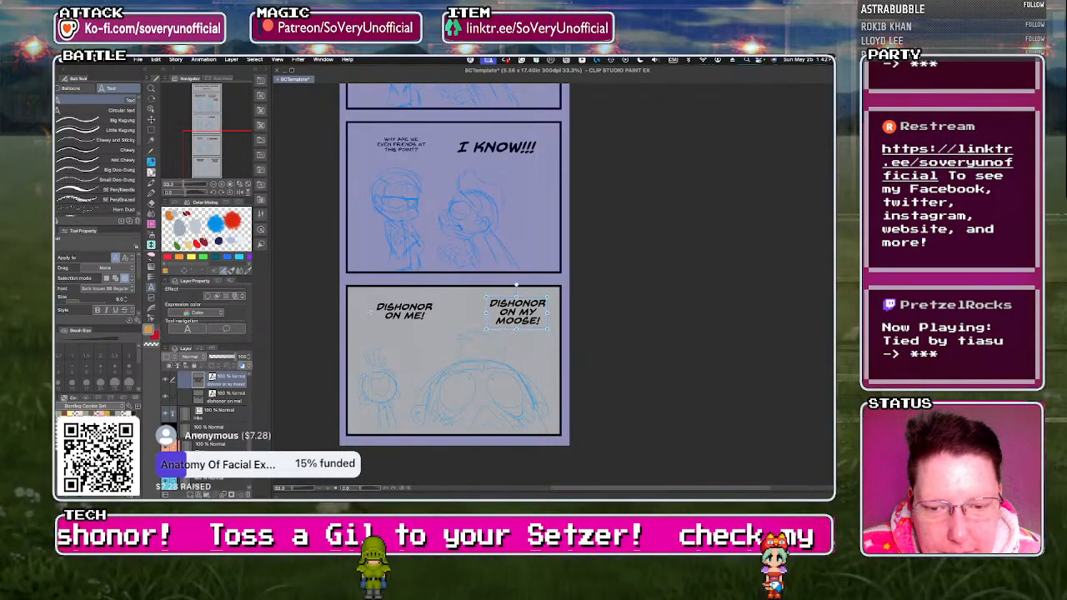
Move the "DISHONOR ON ME!" text closer to the fourth panel's upper-left corner.
click(172, 397)
click(406, 316)
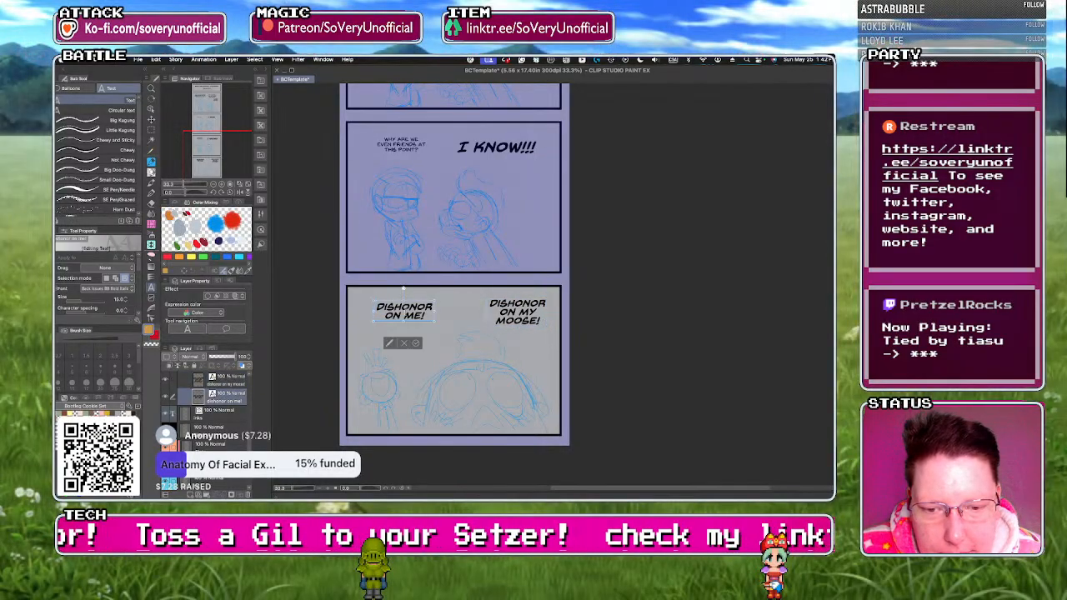
drag(429, 321, 414, 319)
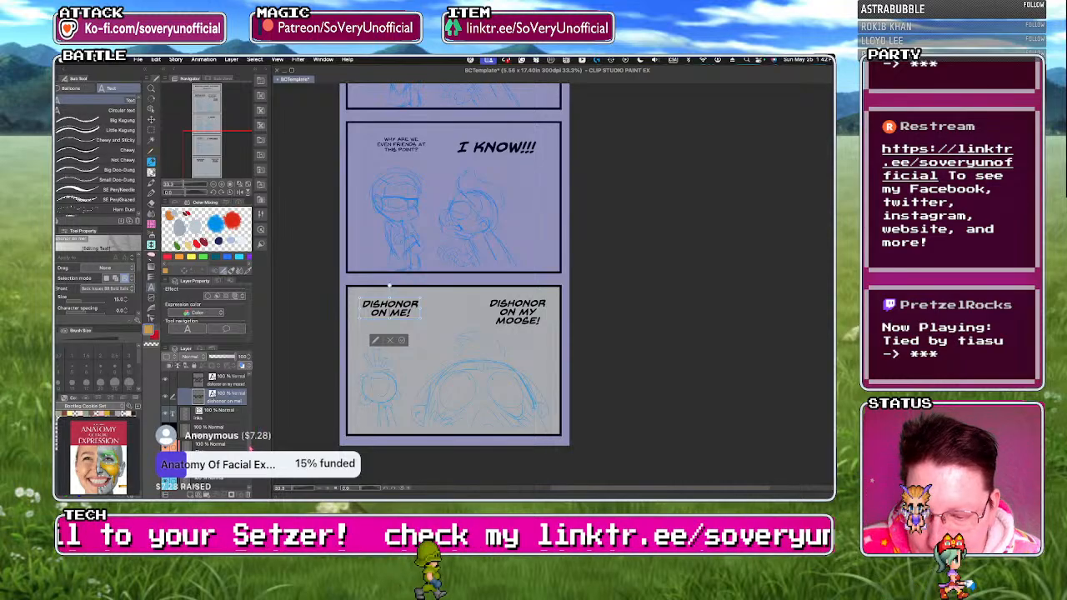
click(402, 340)
Select the red sketch layer and set up the Red Real Pencil at brush size 5 for the fourth panel's close-up head.
drag(250, 449, 250, 460)
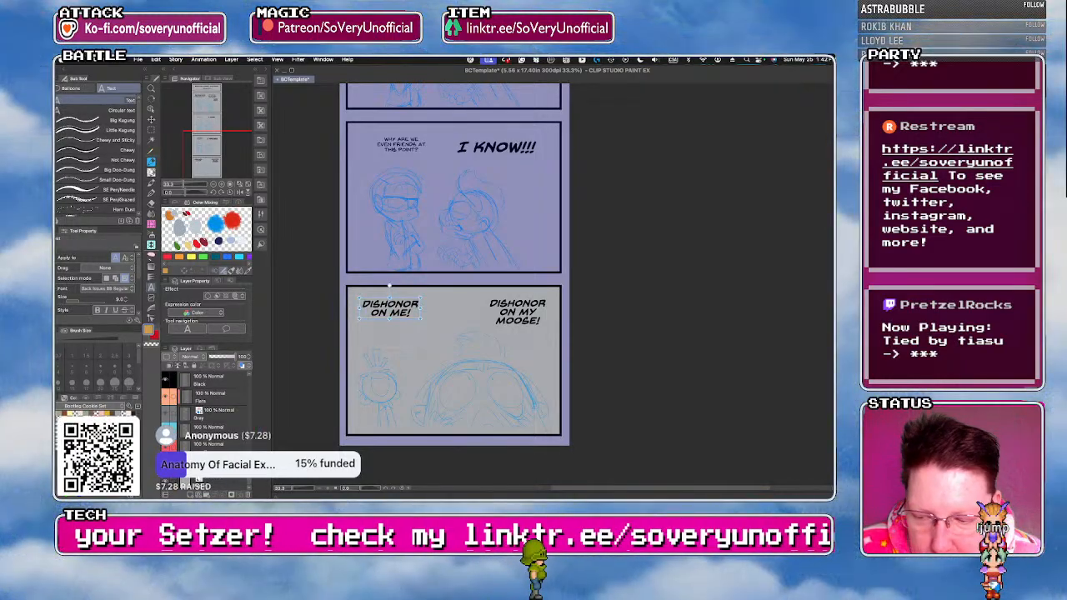
click(214, 446)
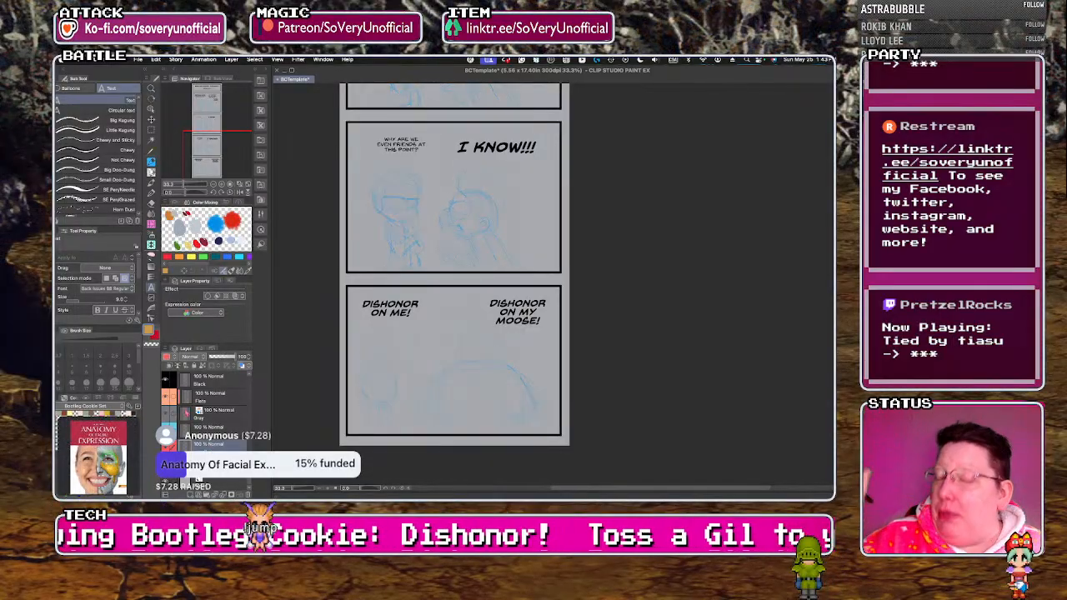
click(151, 163)
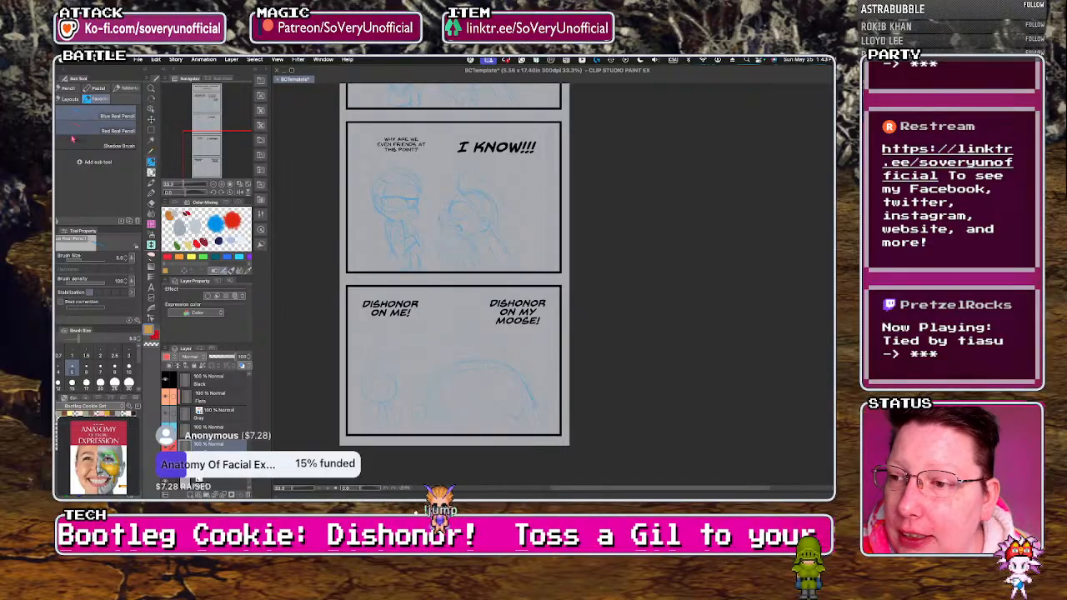
click(80, 131)
scroll(498, 435, up, 4)
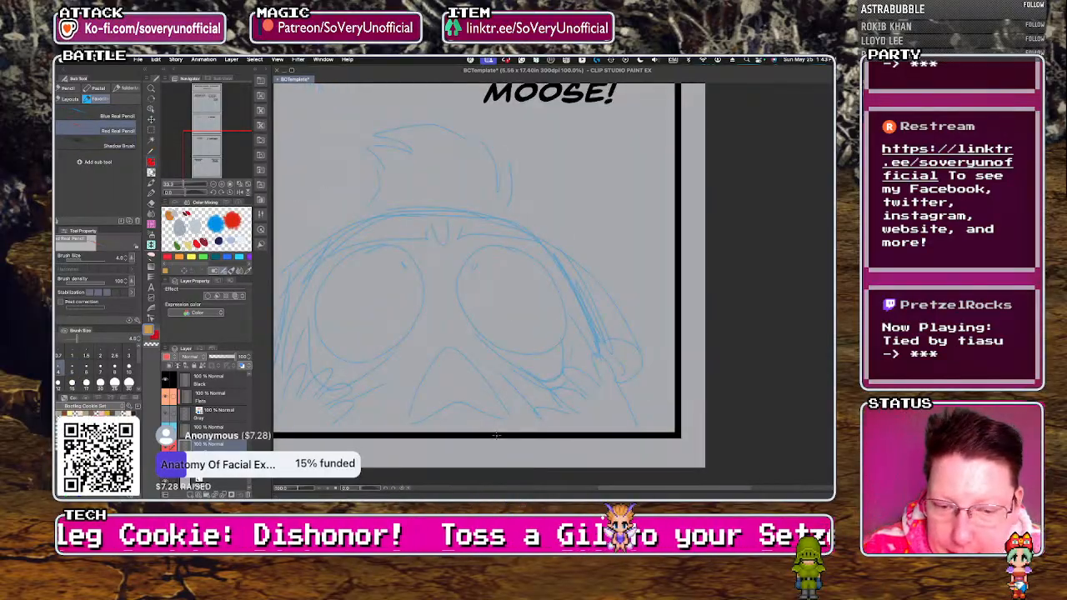
scroll(512, 354, up, 2)
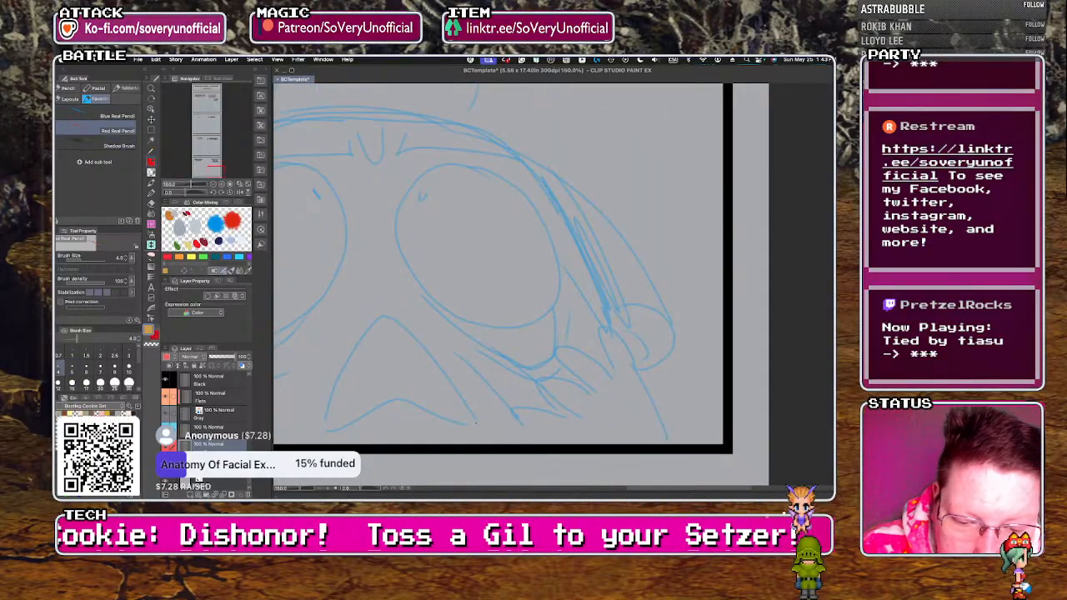
key(])
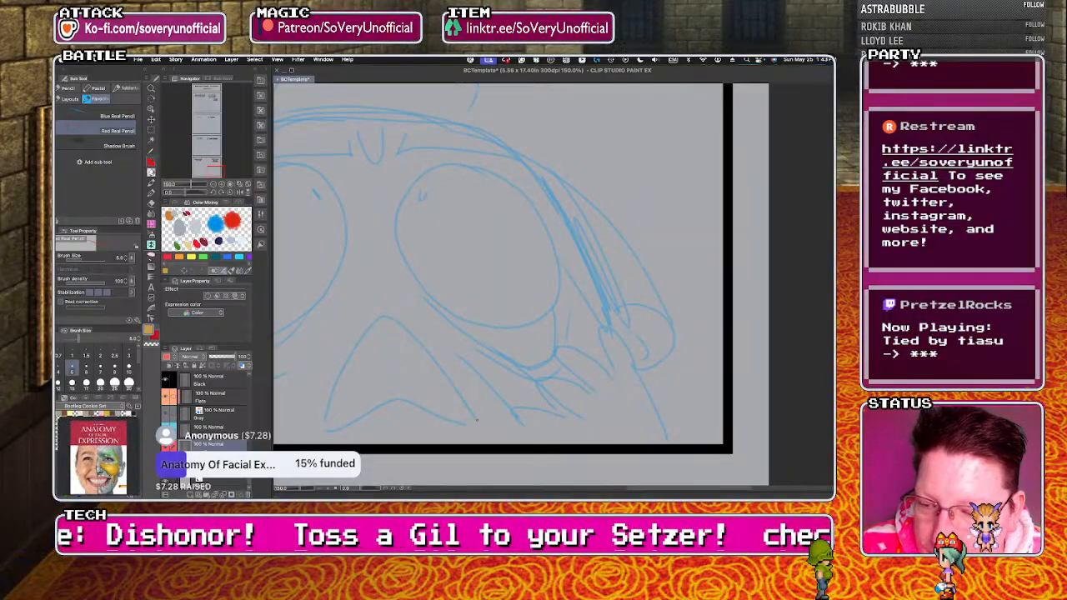
mouse_move(430, 350)
mouse_down()
mouse_move(389, 316)
mouse_move(347, 373)
mouse_up()
key(super+z)
mouse_move(425, 410)
mouse_down()
mouse_move(477, 418)
mouse_move(404, 326)
mouse_move(376, 320)
mouse_move(348, 354)
mouse_up()
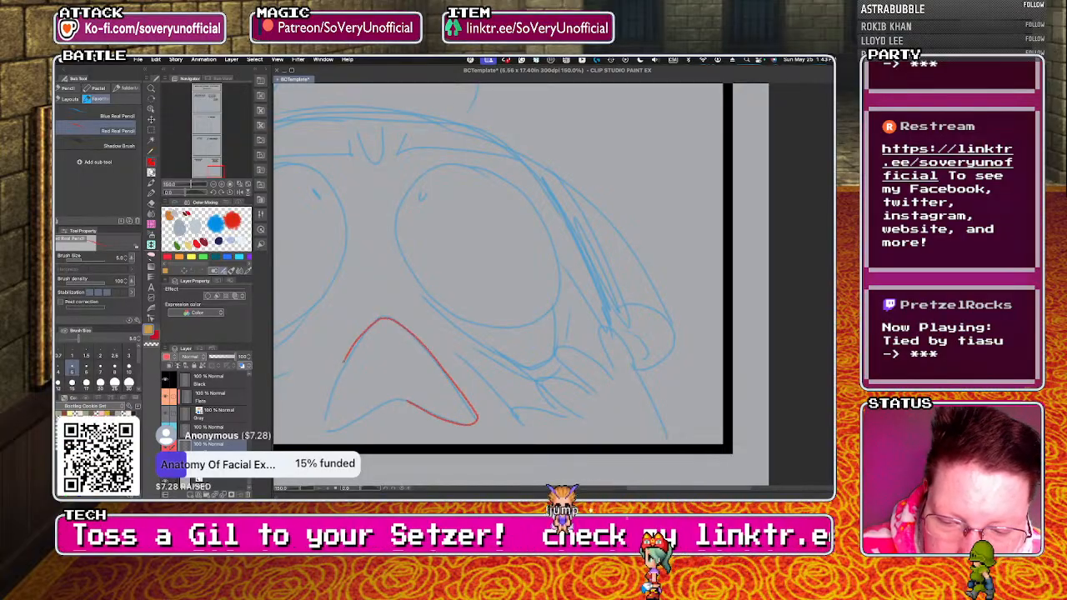
key(super+z)
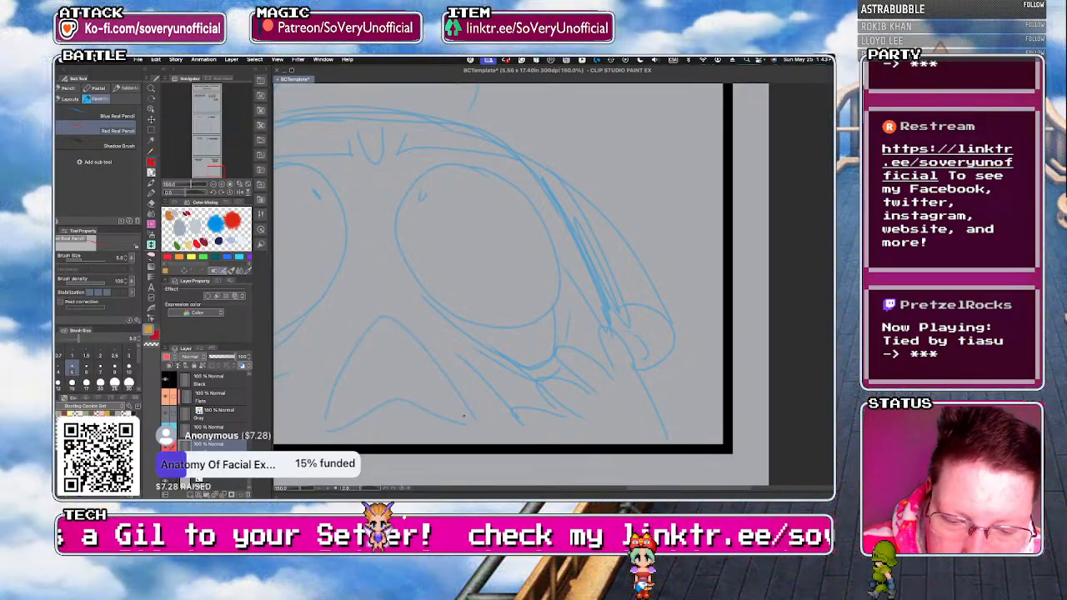
Trace the close-up character's open mouth and the lower fingers of the hand on the right cheek in red pencil.
drag(474, 423, 395, 319)
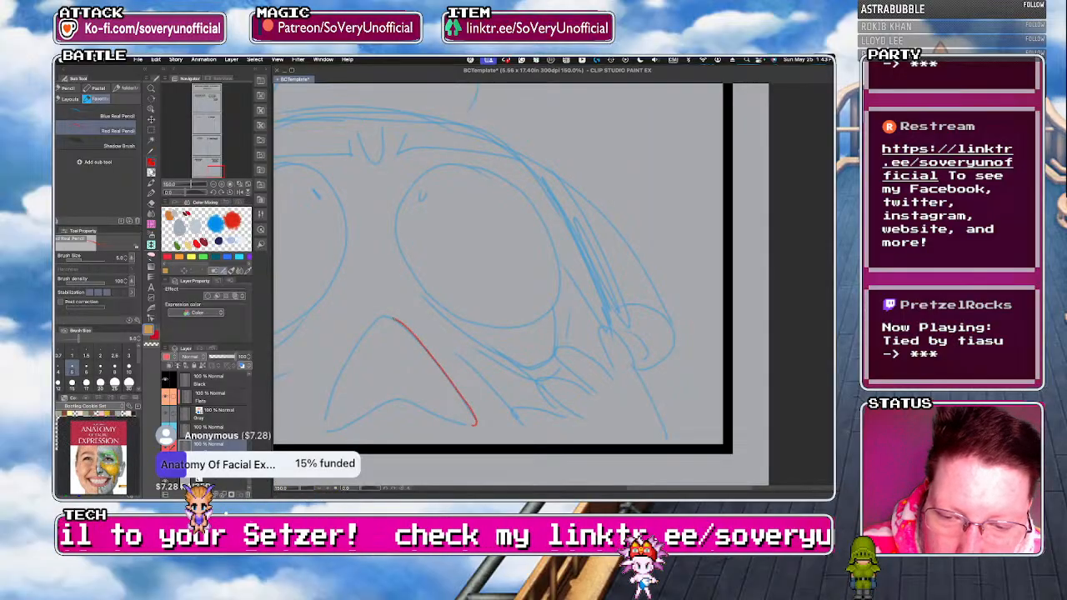
drag(381, 402, 473, 424)
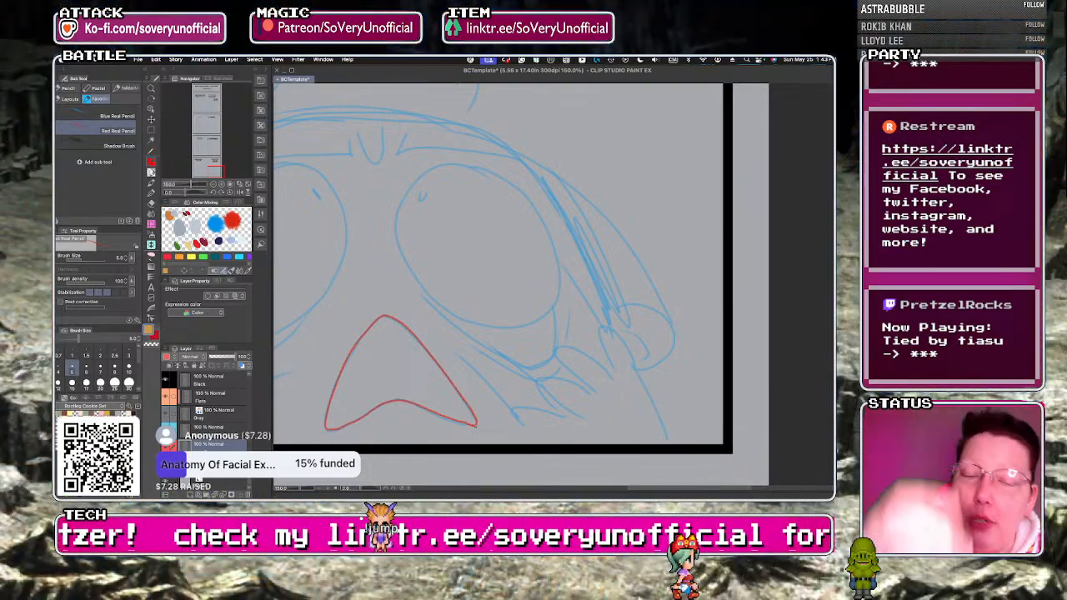
drag(457, 354, 523, 427)
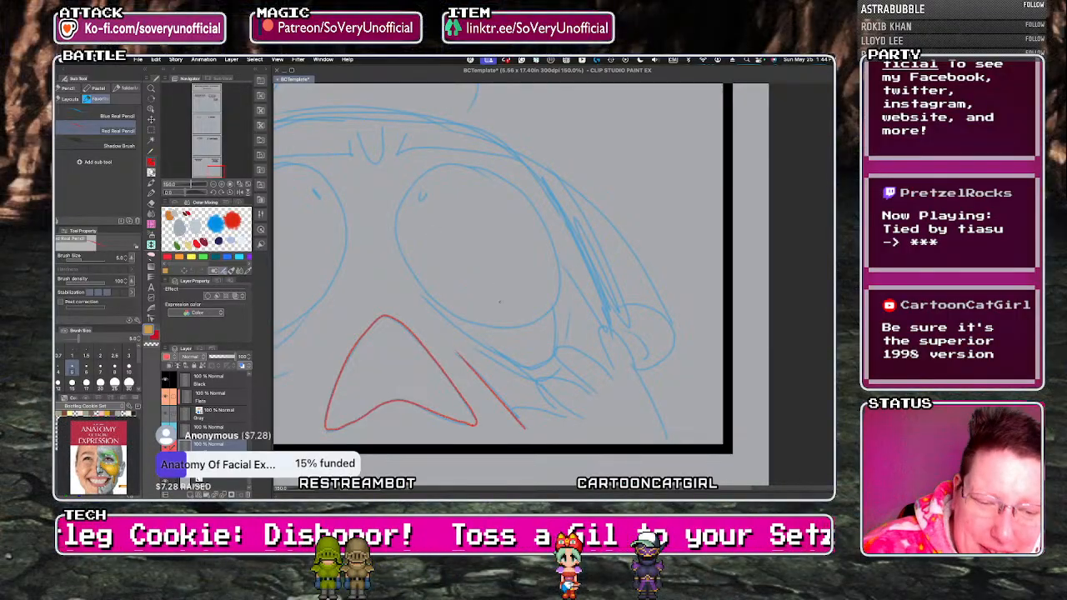
drag(508, 409, 580, 426)
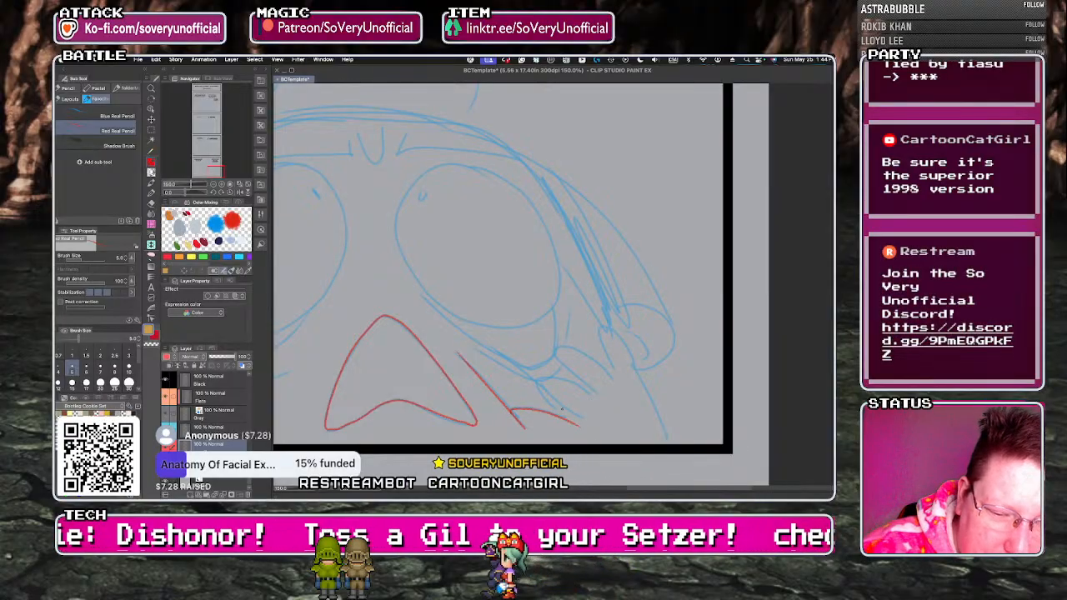
drag(466, 340, 560, 405)
key(super+z)
mouse_move(473, 352)
mouse_down()
mouse_move(563, 406)
mouse_move(537, 390)
mouse_move(597, 405)
mouse_up()
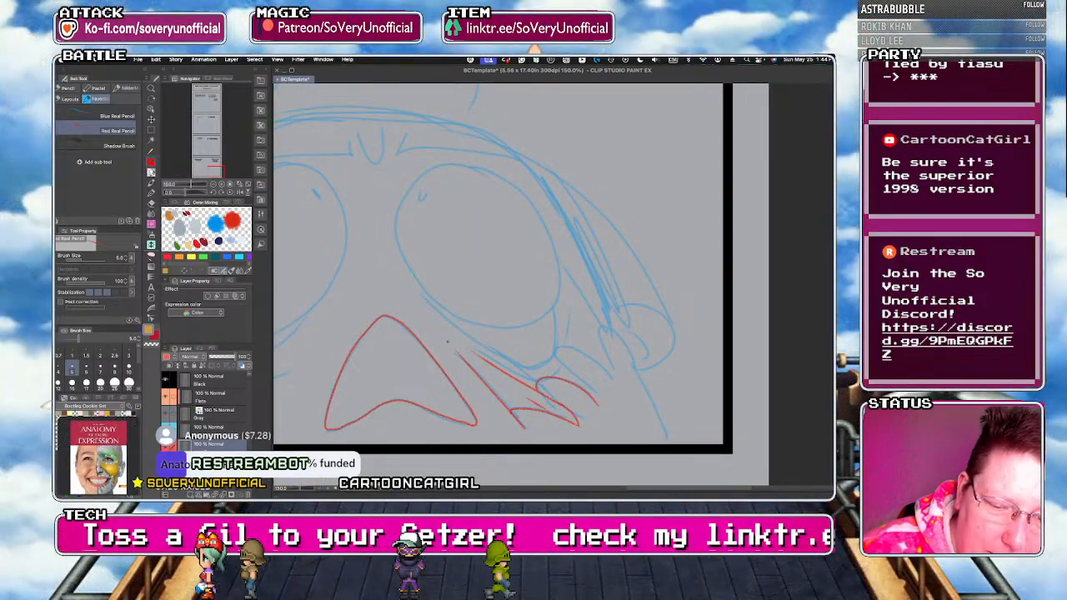
Trace the large right eye with its small pupil and the stretched lower eyelid in red pencil.
mouse_move(396, 218)
mouse_down()
mouse_move(421, 300)
mouse_move(555, 248)
mouse_up()
key(ctrl+z)
mouse_move(395, 229)
mouse_down()
mouse_move(438, 305)
mouse_move(540, 315)
mouse_move(560, 283)
mouse_move(552, 237)
mouse_move(508, 184)
mouse_move(462, 164)
mouse_move(397, 204)
mouse_up()
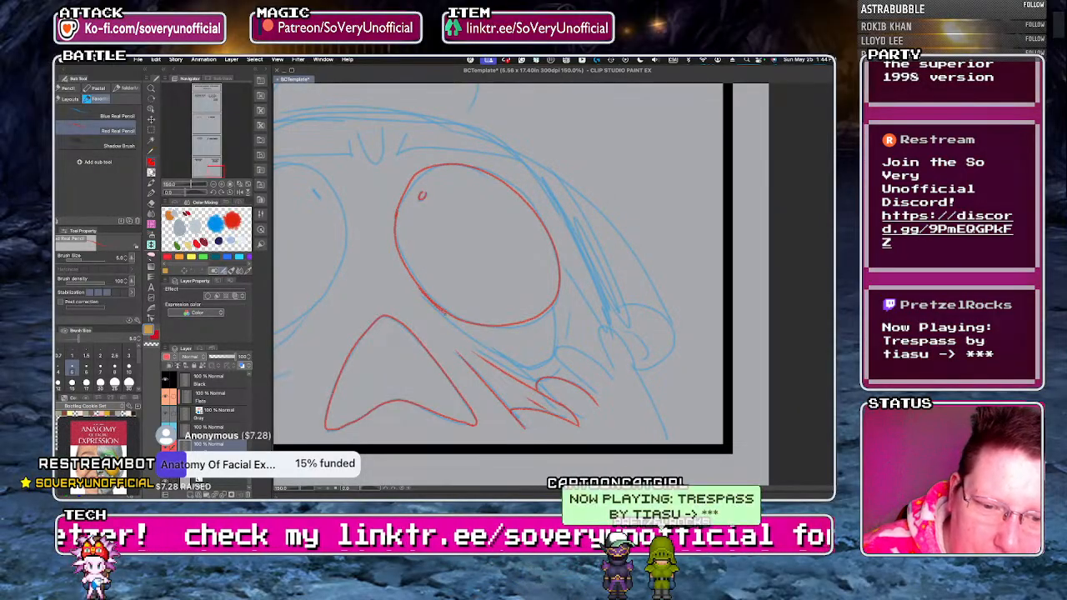
drag(550, 357, 551, 306)
drag(472, 344, 537, 386)
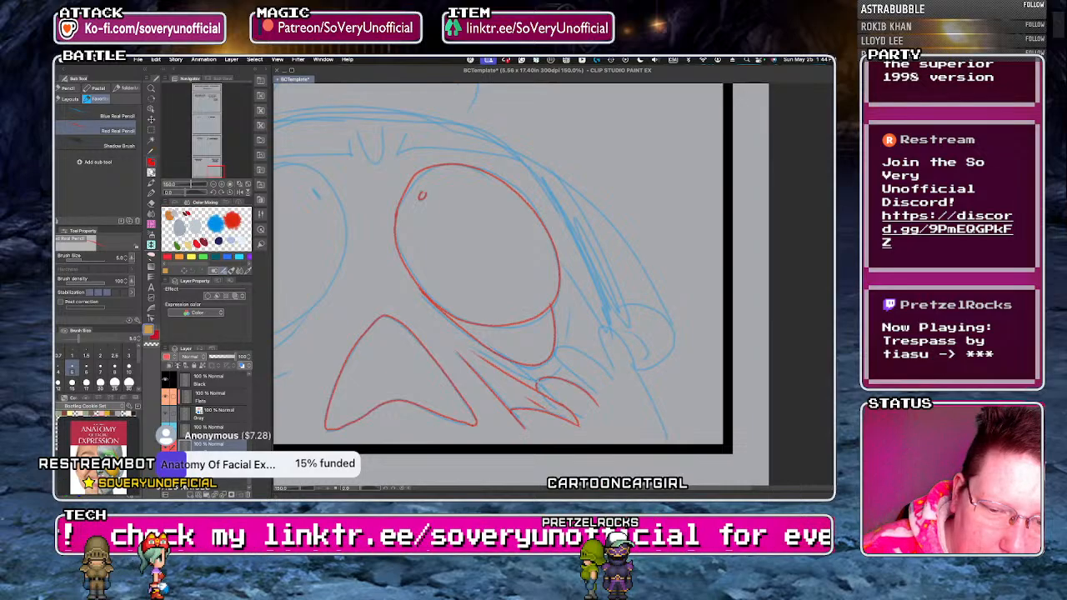
drag(438, 313, 478, 343)
Trace the remaining fingers and the outer edge of the hand pulling down the right cheek in red pencil.
drag(556, 359, 612, 381)
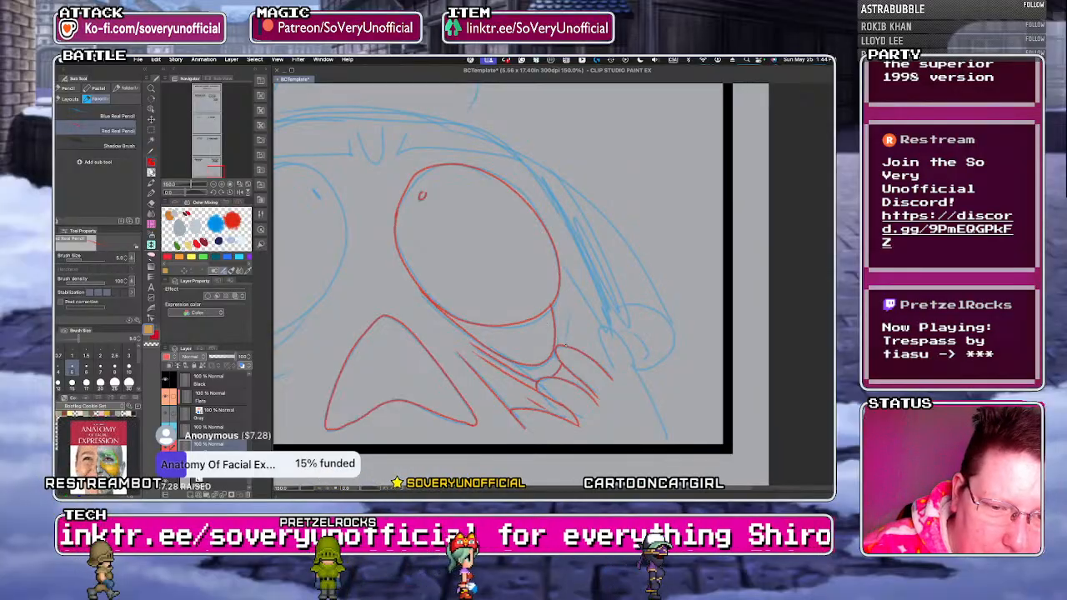
mouse_move(576, 289)
mouse_down()
mouse_move(605, 347)
mouse_move(634, 370)
mouse_up()
drag(602, 337, 669, 442)
drag(568, 267, 582, 295)
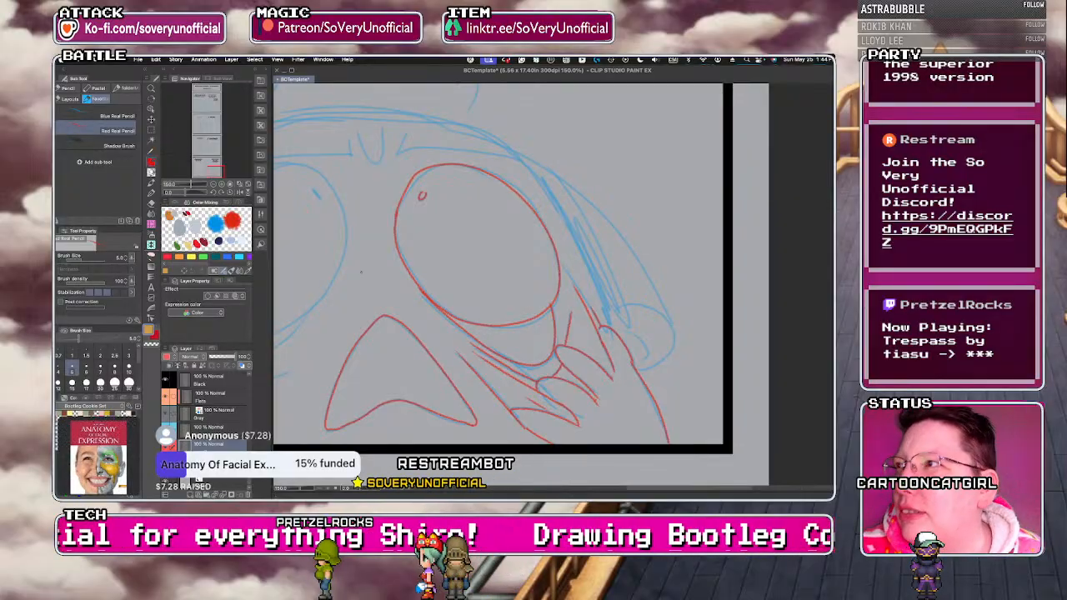
Trace the nostrils, the right brow and forehead crease, the right side of the head and the right ear in red pencil.
scroll(419, 380, down, 2)
scroll(431, 359, up, 3)
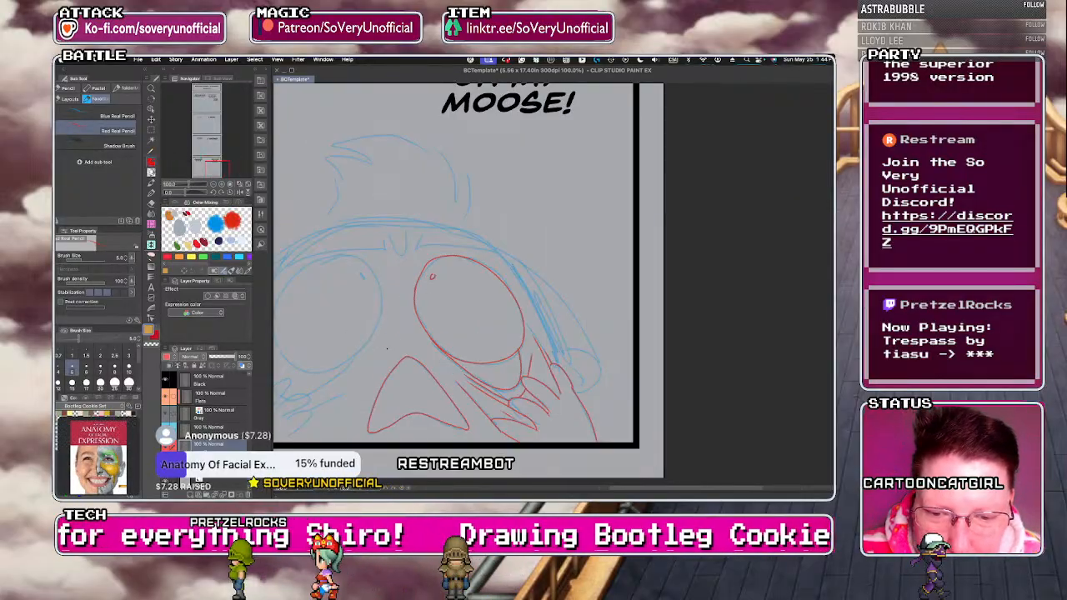
scroll(431, 360, down, 3)
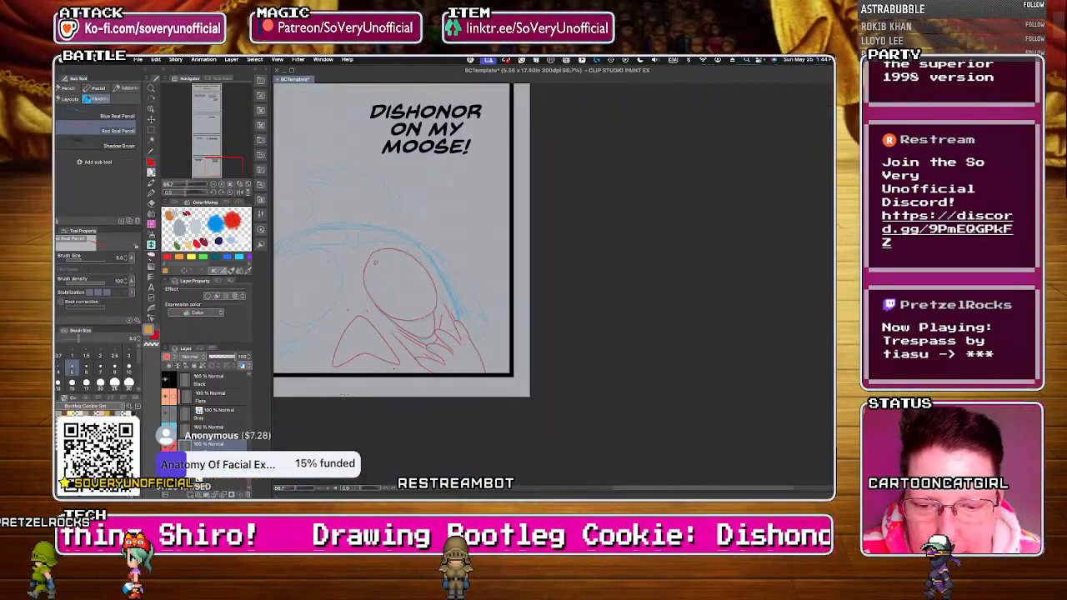
scroll(353, 250, up, 2)
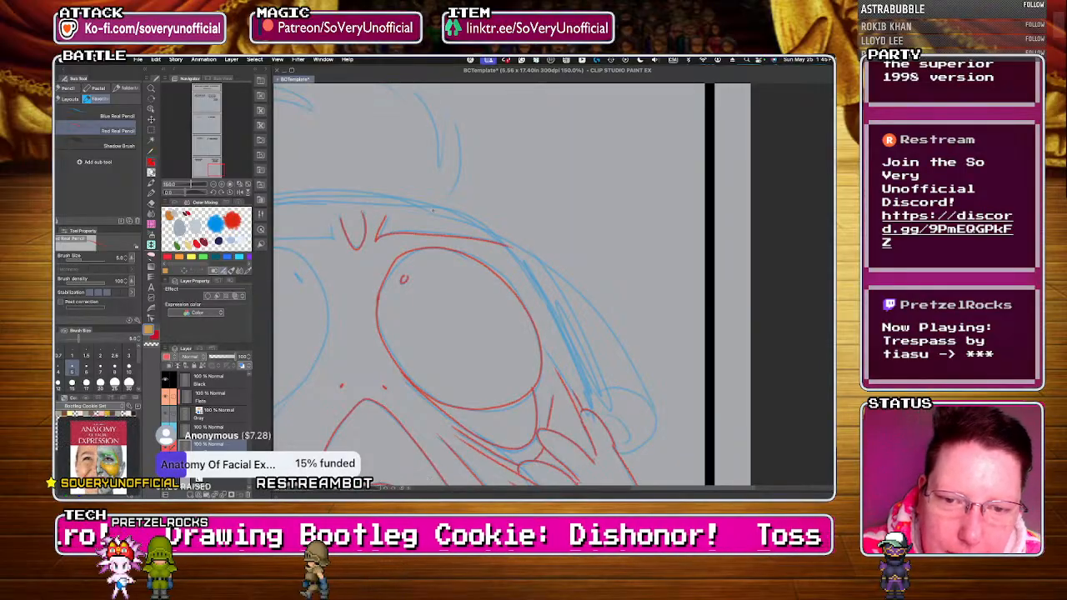
mouse_move(426, 206)
mouse_down()
mouse_move(509, 242)
mouse_move(442, 217)
mouse_up()
key(super+z)
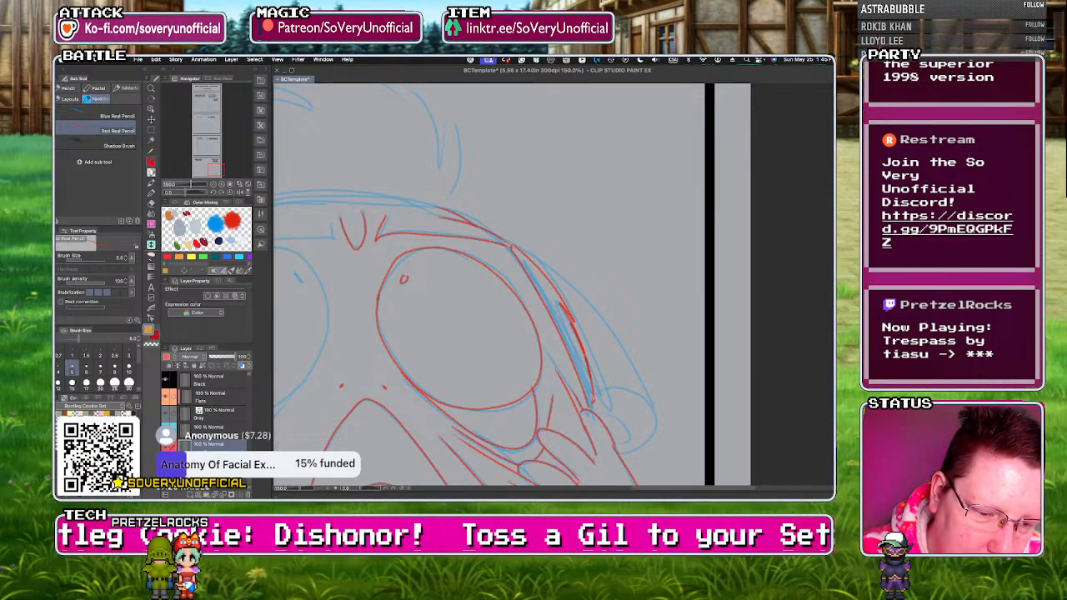
drag(637, 420, 614, 417)
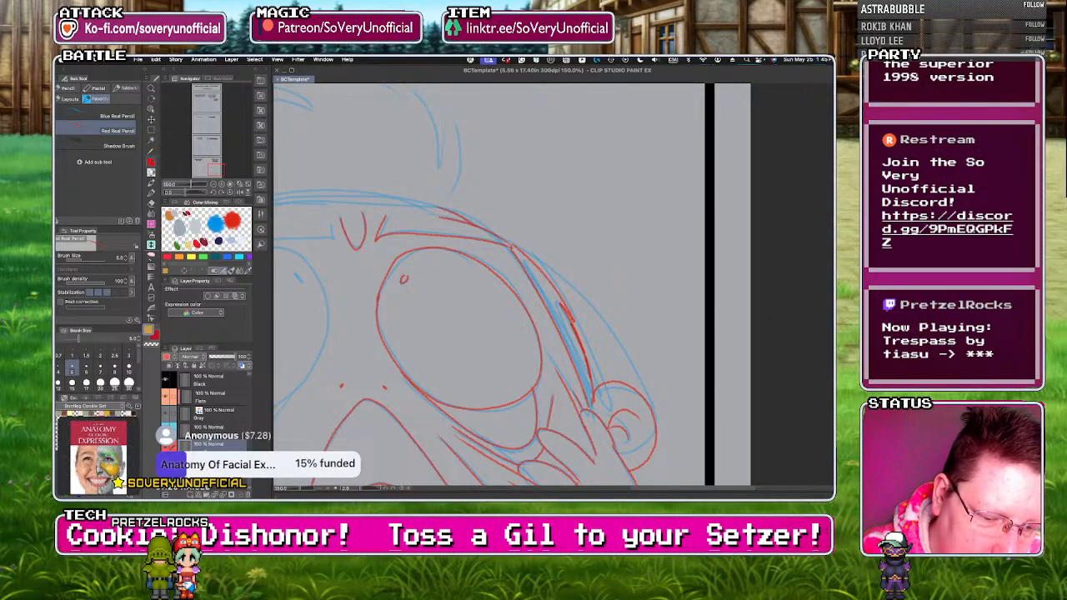
Draw the stretched crease lines on both sides of the open mouth in red pencil.
scroll(589, 419, down, 2)
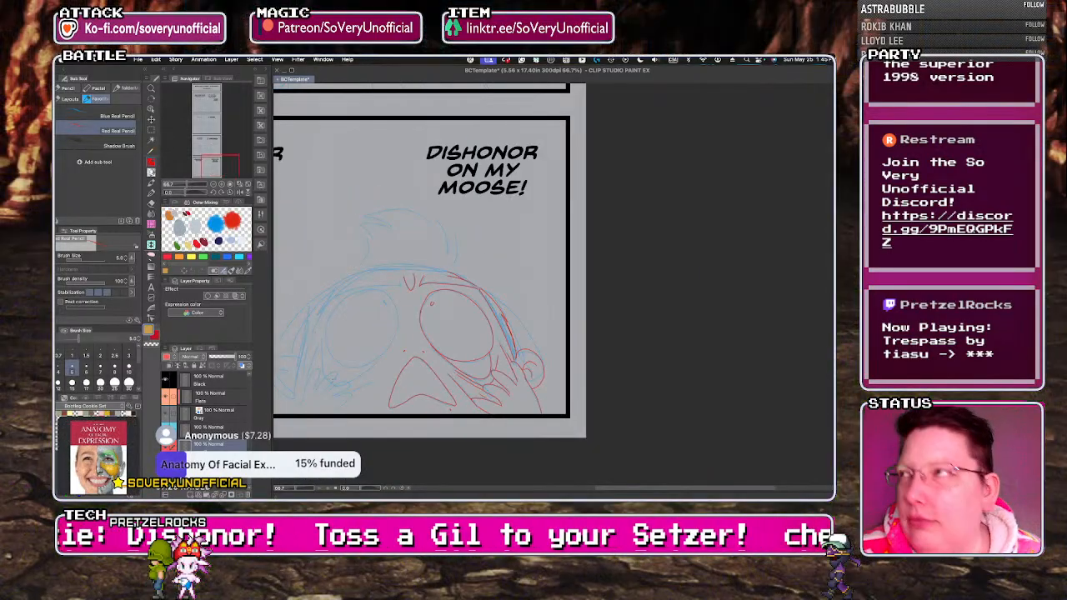
drag(430, 360, 460, 403)
drag(407, 352, 381, 395)
scroll(400, 398, down, 1)
scroll(332, 411, up, 3)
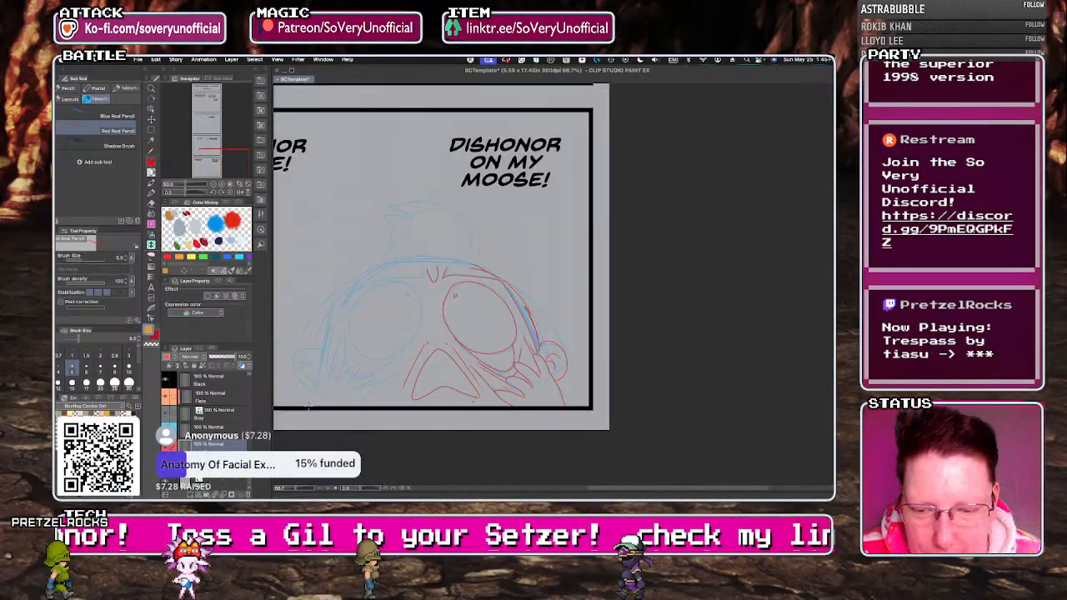
Trace the fingers on the left cheek, the stretched skin lines and the left eye with its pupil in red pencil.
mouse_move(417, 372)
mouse_down()
mouse_move(459, 364)
mouse_move(419, 404)
mouse_up()
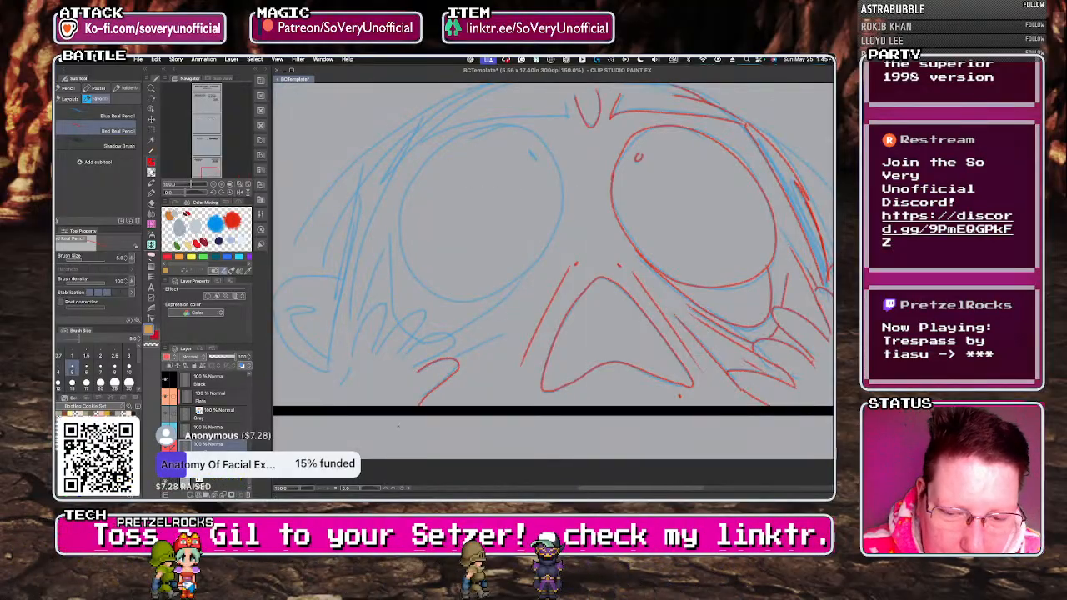
mouse_move(399, 363)
mouse_down()
mouse_move(453, 330)
mouse_move(416, 369)
mouse_move(504, 335)
mouse_up()
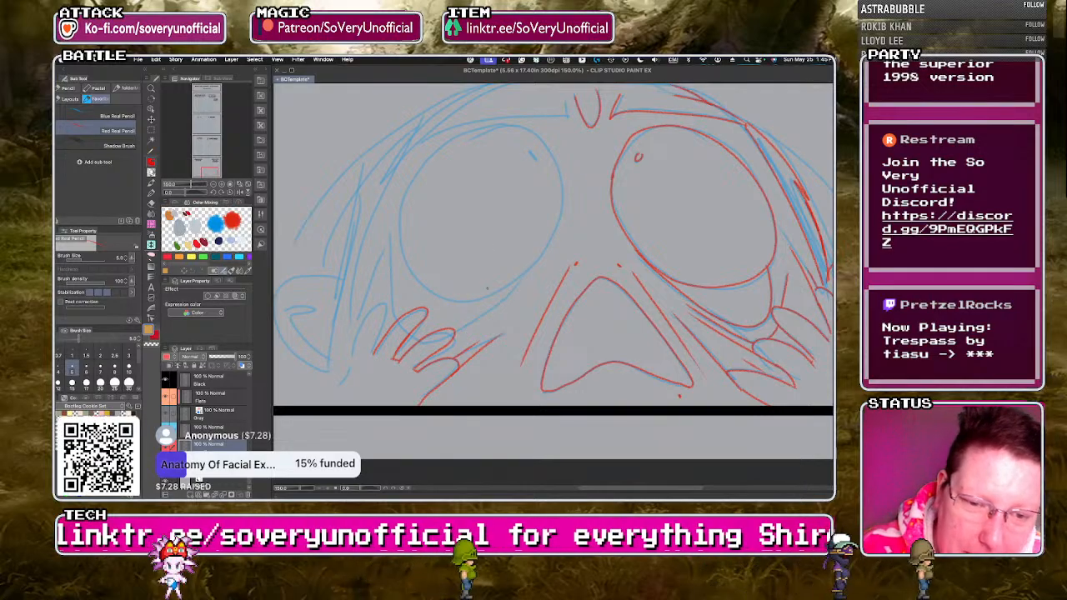
key(super+z)
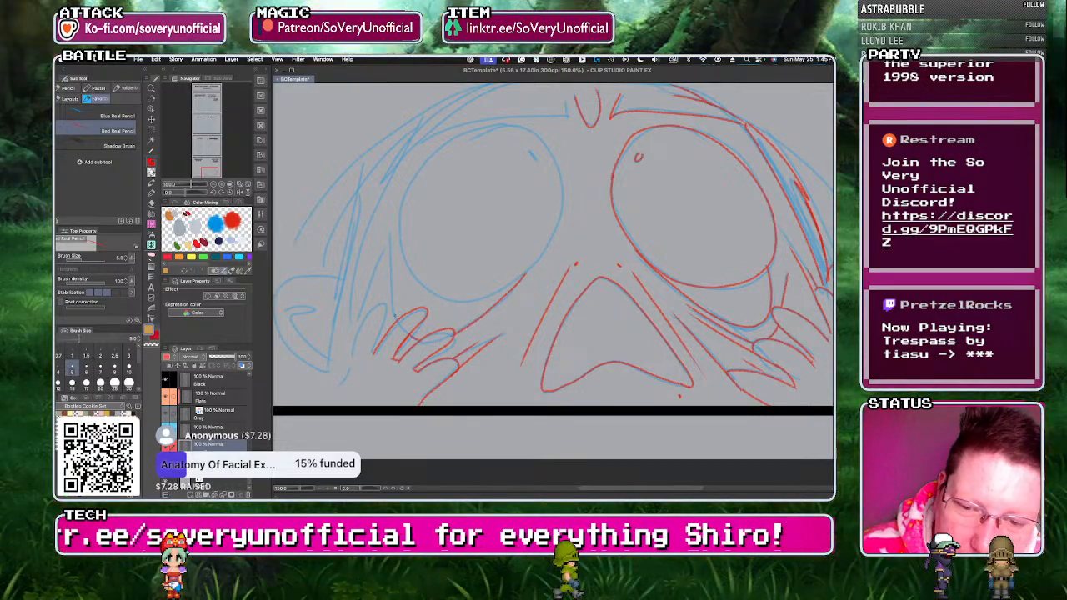
mouse_move(396, 286)
mouse_down()
mouse_move(399, 226)
mouse_move(419, 285)
mouse_move(477, 299)
mouse_up()
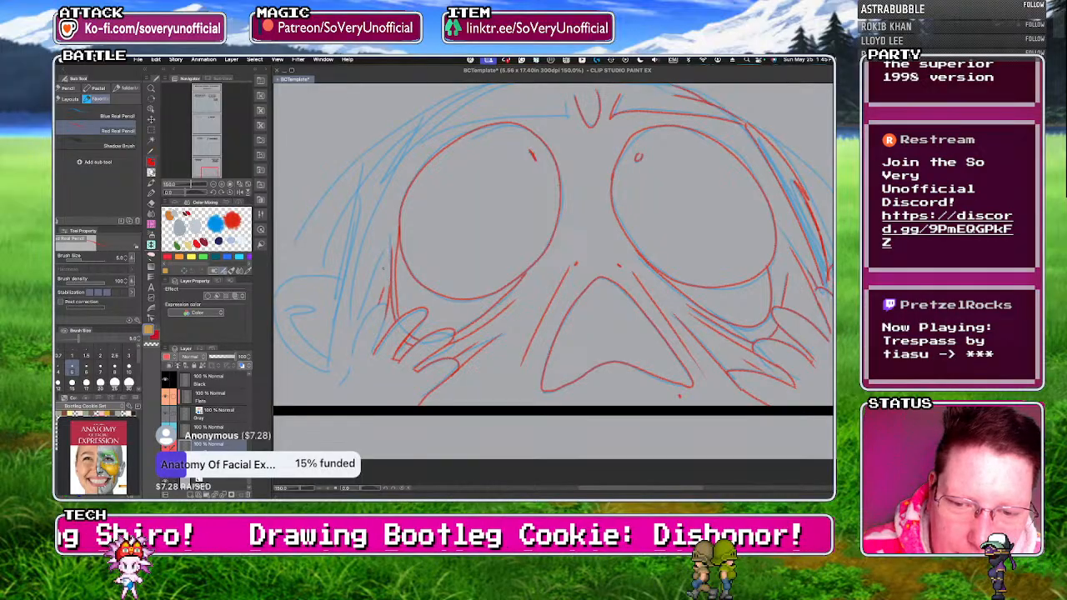
Trace the outer edge of the left hand, the left brow, the top and left side of the head and the left ear in red pencil.
drag(386, 305, 338, 405)
scroll(350, 372, down, 3)
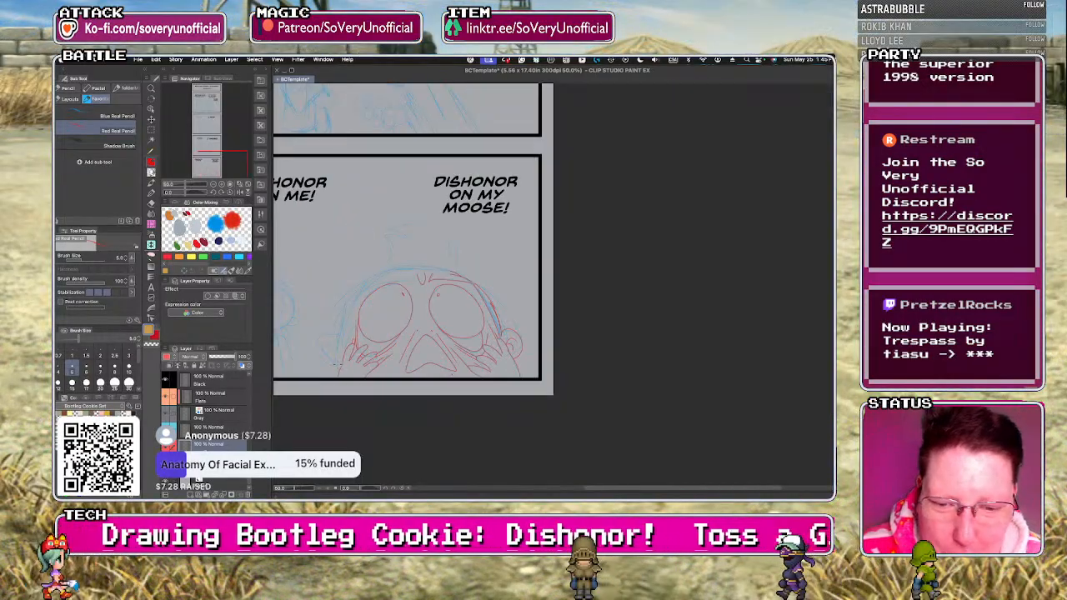
scroll(373, 388, up, 2)
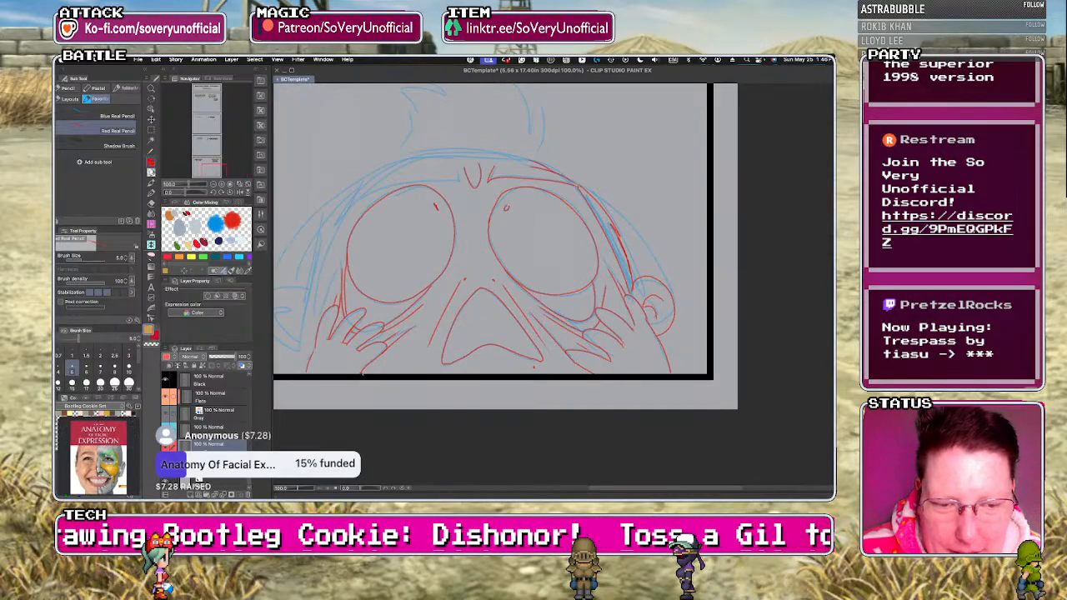
drag(375, 190, 459, 171)
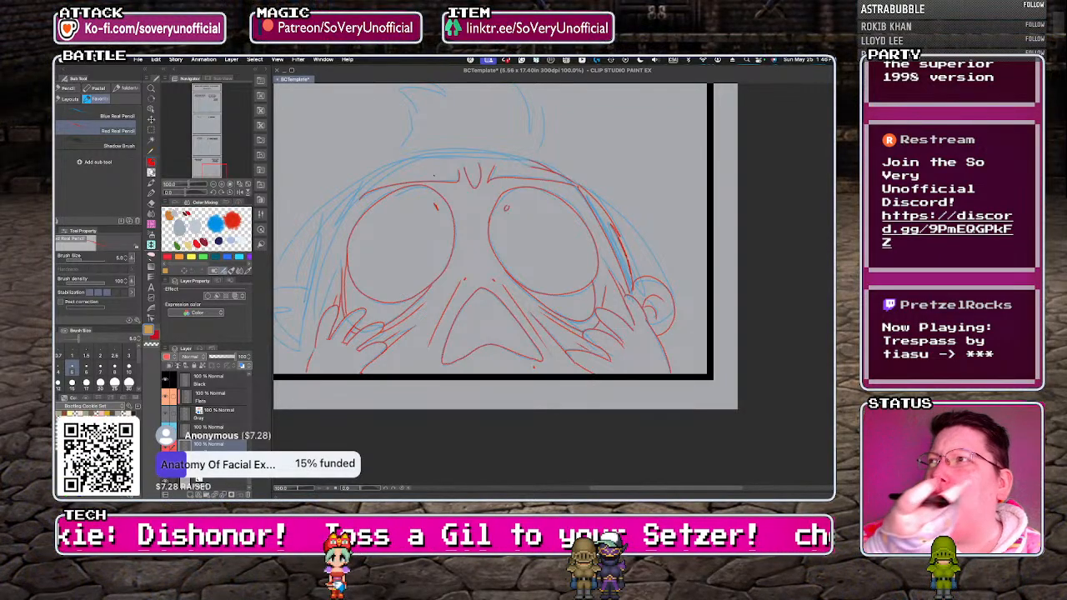
scroll(391, 326, down, 2)
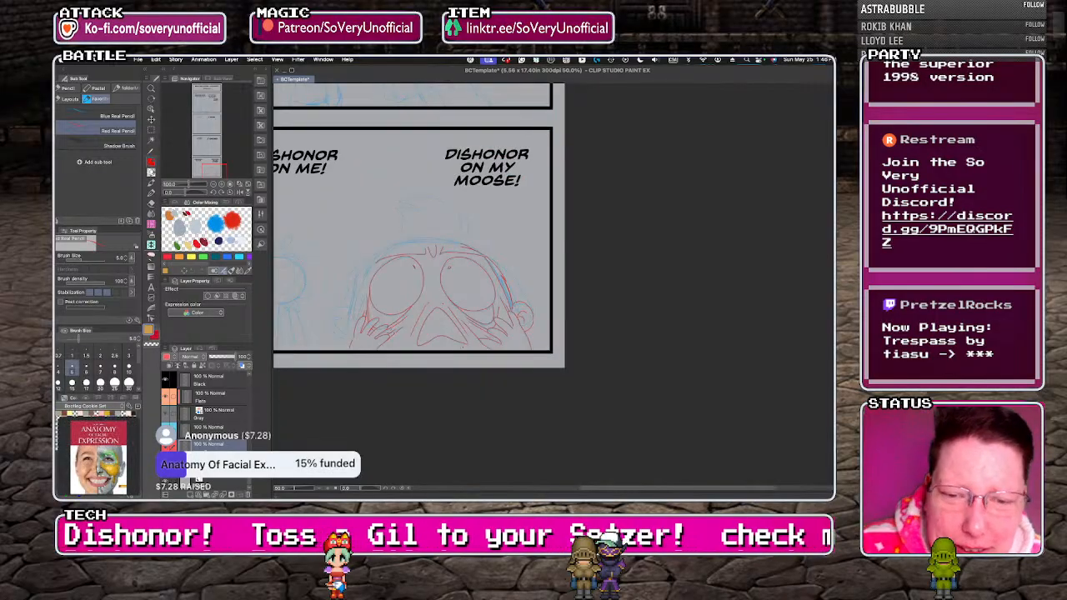
scroll(334, 317, up, 2)
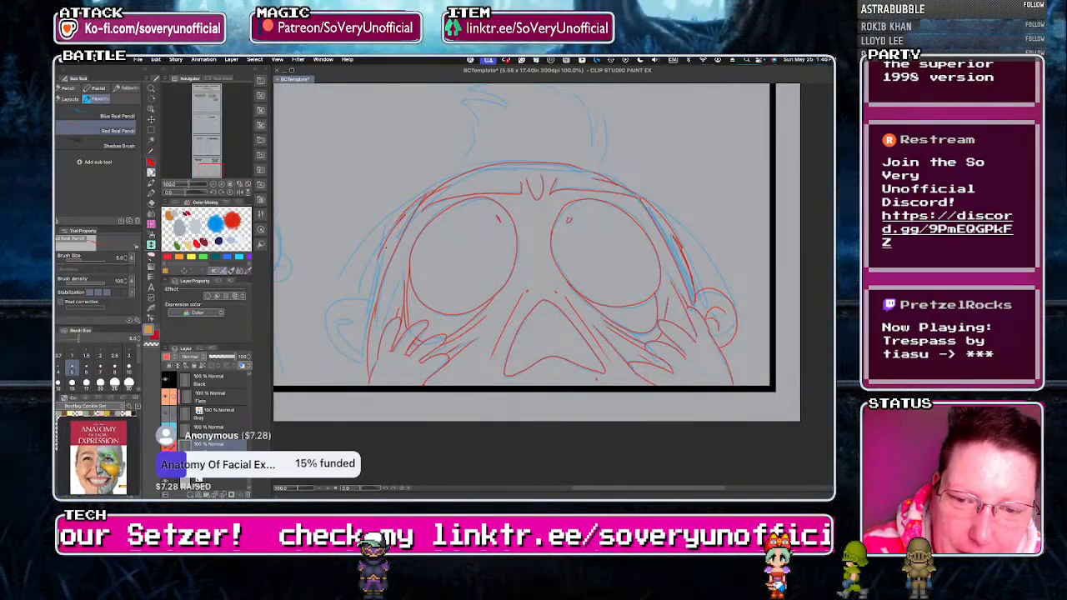
mouse_move(334, 322)
mouse_down()
mouse_move(351, 308)
mouse_move(362, 330)
mouse_up()
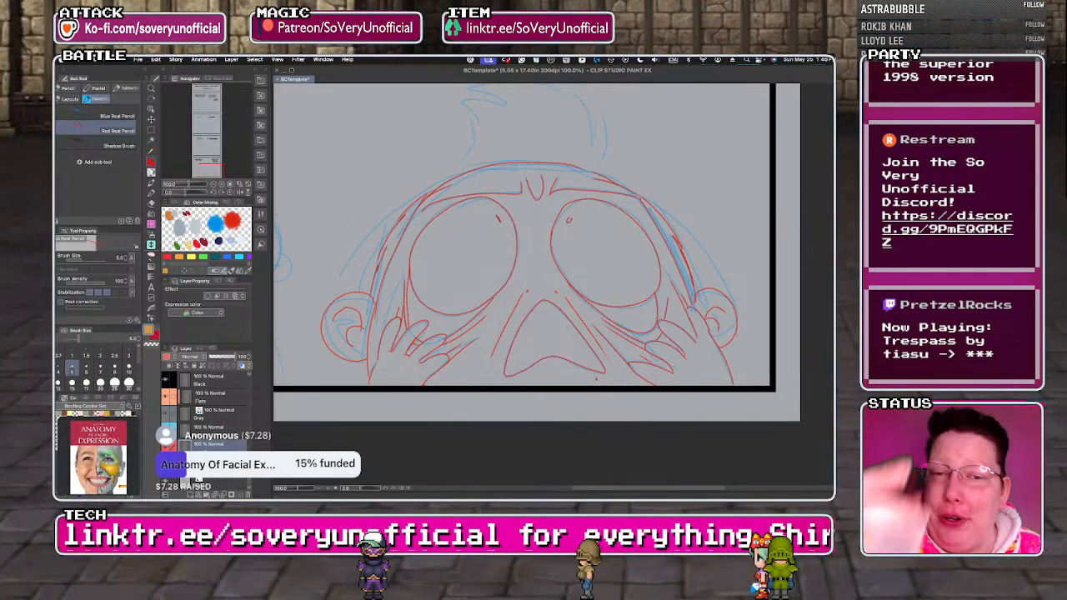
Trace the hair tuft on top of the large head in the fourth panel in red pencil.
key(super+minus)
scroll(423, 165, up, 1)
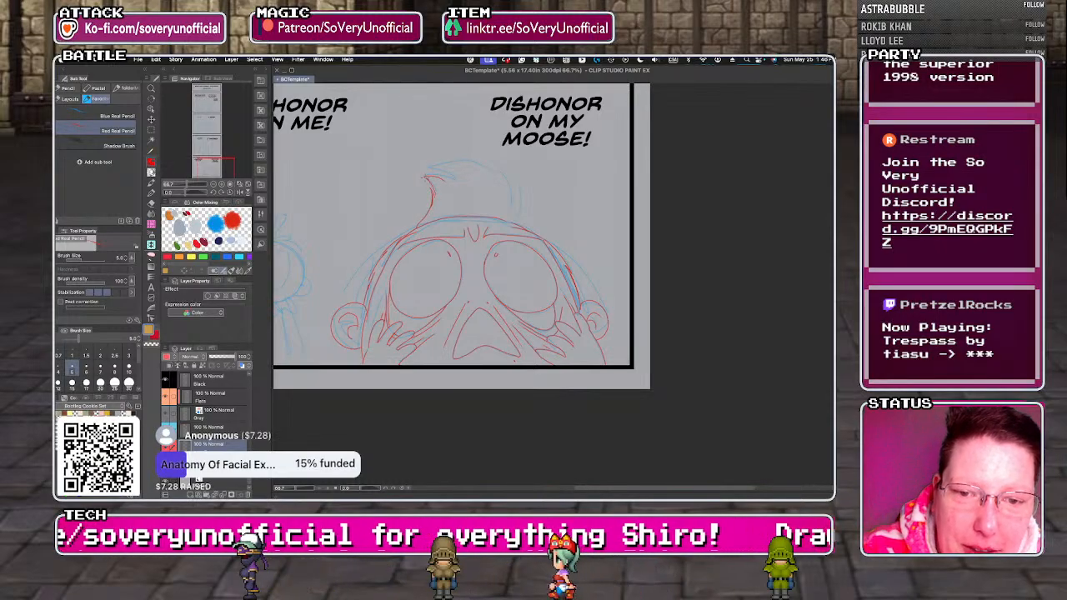
mouse_move(432, 170)
mouse_down()
mouse_move(455, 160)
mouse_move(501, 173)
mouse_move(515, 223)
mouse_up()
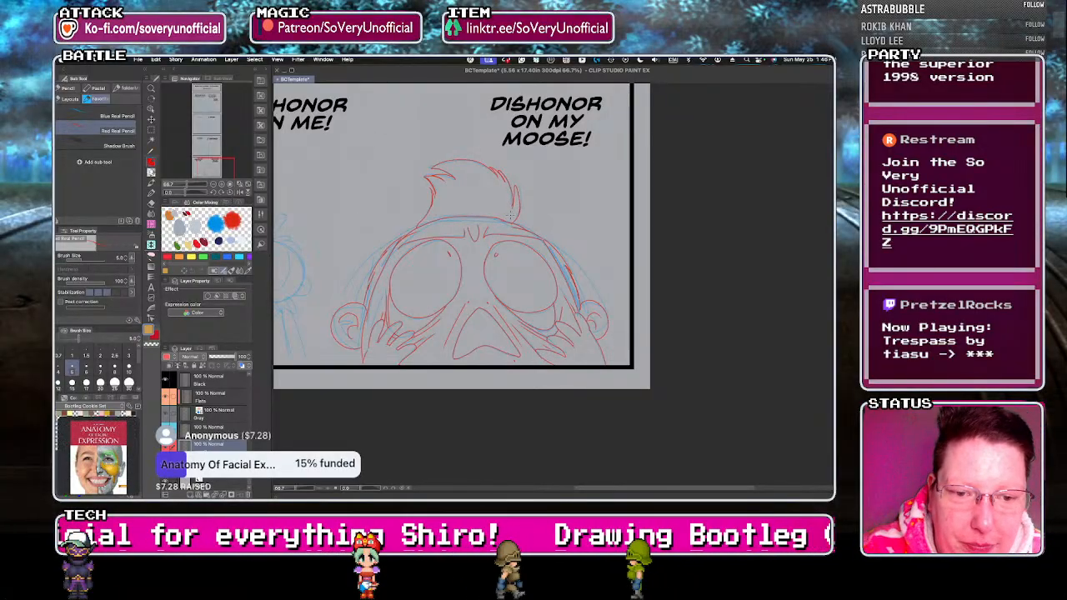
key(super+plus)
key(super+plus)
key(super+minus)
key(super+minus)
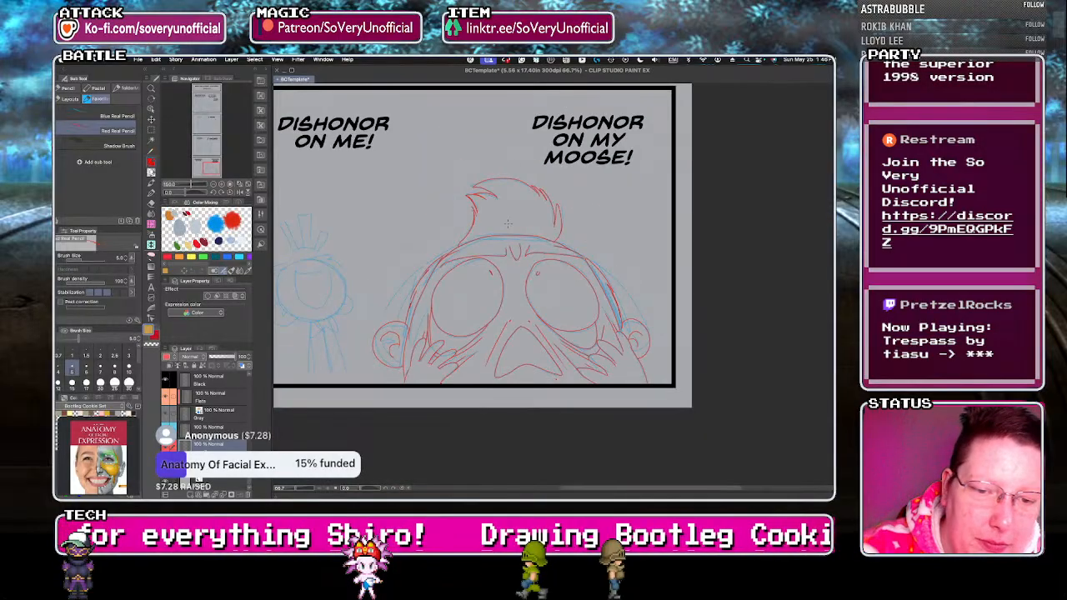
key(super+minus)
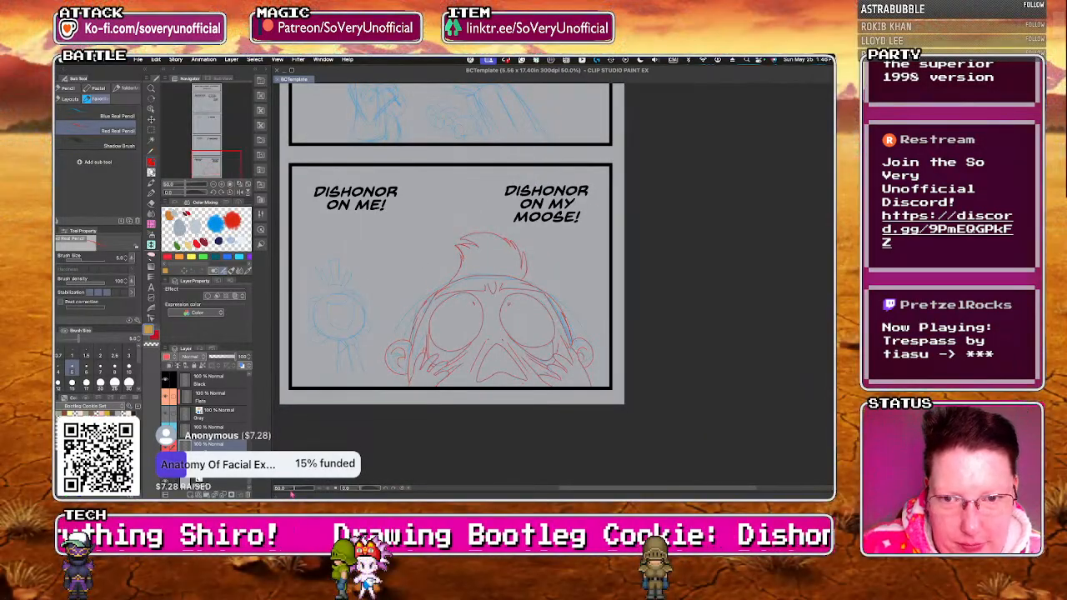
Trace the small character's round head and the hair fringe above its face in red pencil.
key(super+plus)
key(super+plus)
key(super+plus)
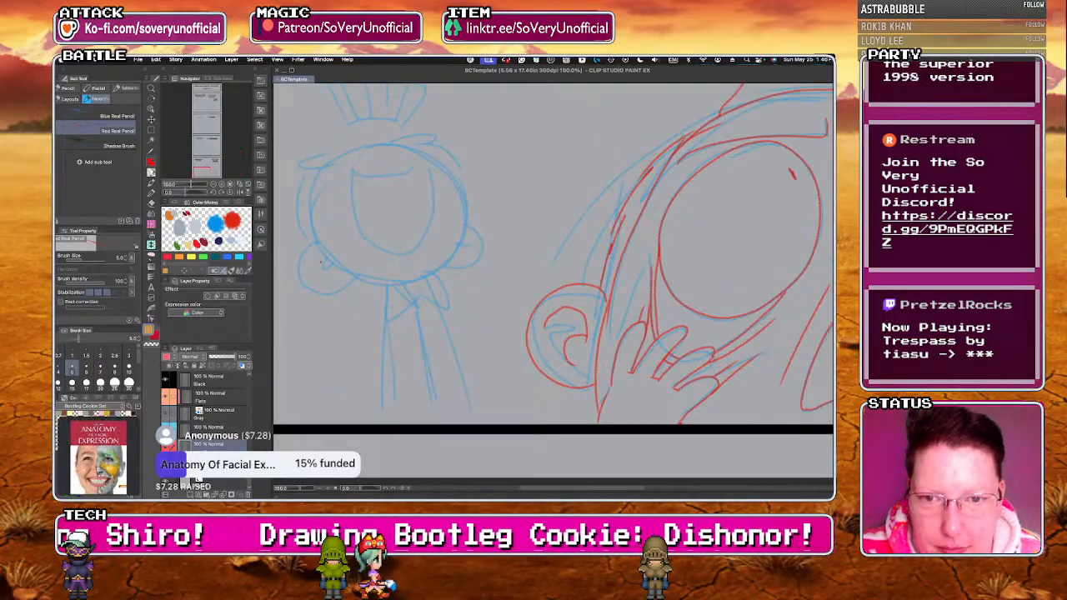
key(super+plus)
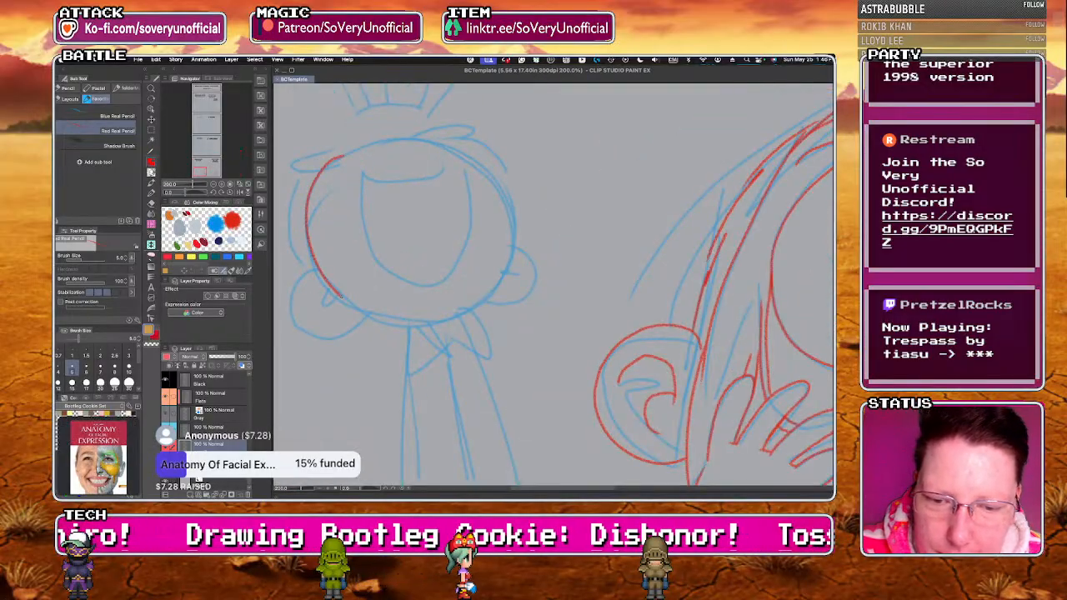
drag(416, 141, 407, 140)
mouse_move(336, 158)
mouse_down()
mouse_move(454, 125)
mouse_move(322, 154)
mouse_move(375, 180)
mouse_move(443, 159)
mouse_up()
Draw the small character's wide-open mouth with its curved upper edge and a heart-shaped tongue in red pencil.
drag(363, 172, 377, 263)
key(ctrl+z)
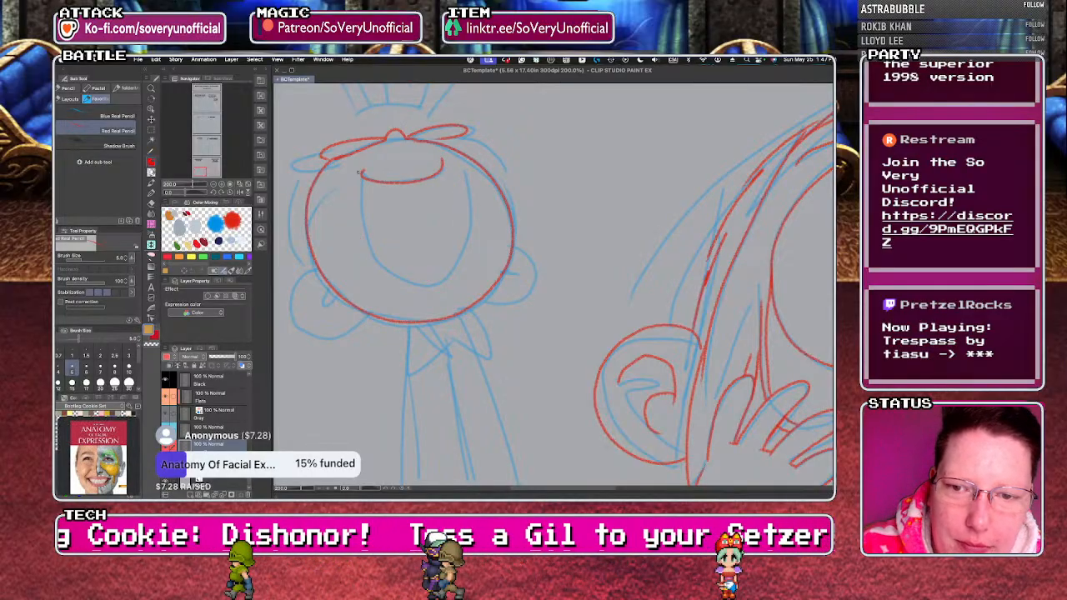
key(ctrl+z)
drag(361, 171, 449, 162)
mouse_move(350, 192)
mouse_down()
mouse_move(435, 286)
mouse_move(450, 173)
mouse_up()
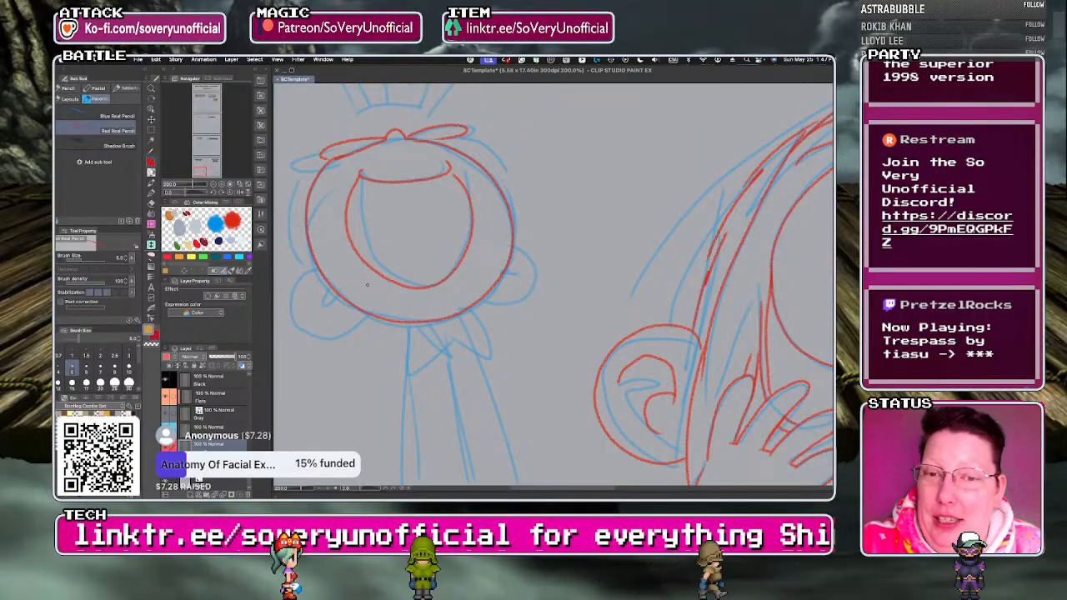
mouse_move(416, 235)
mouse_down()
mouse_move(405, 261)
mouse_move(441, 239)
mouse_move(415, 226)
mouse_move(381, 241)
mouse_move(418, 264)
mouse_move(417, 232)
mouse_up()
key(super+z)
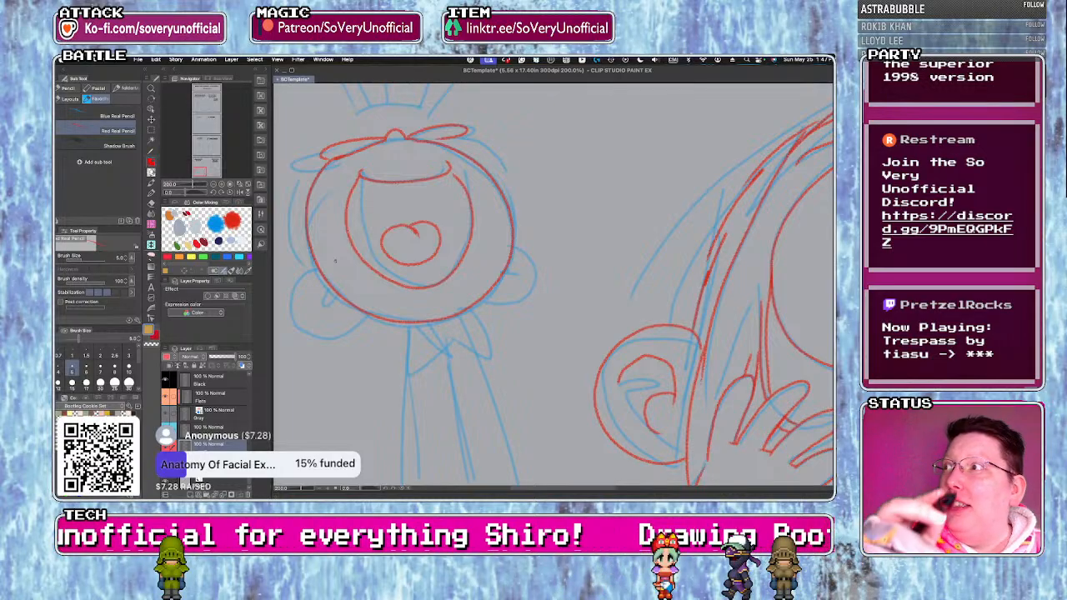
Trace both ears of the small character and the hair outline along the sides of its head in red pencil.
drag(295, 318, 357, 328)
mouse_move(303, 297)
mouse_down()
mouse_move(341, 334)
mouse_move(359, 309)
mouse_move(325, 313)
mouse_up()
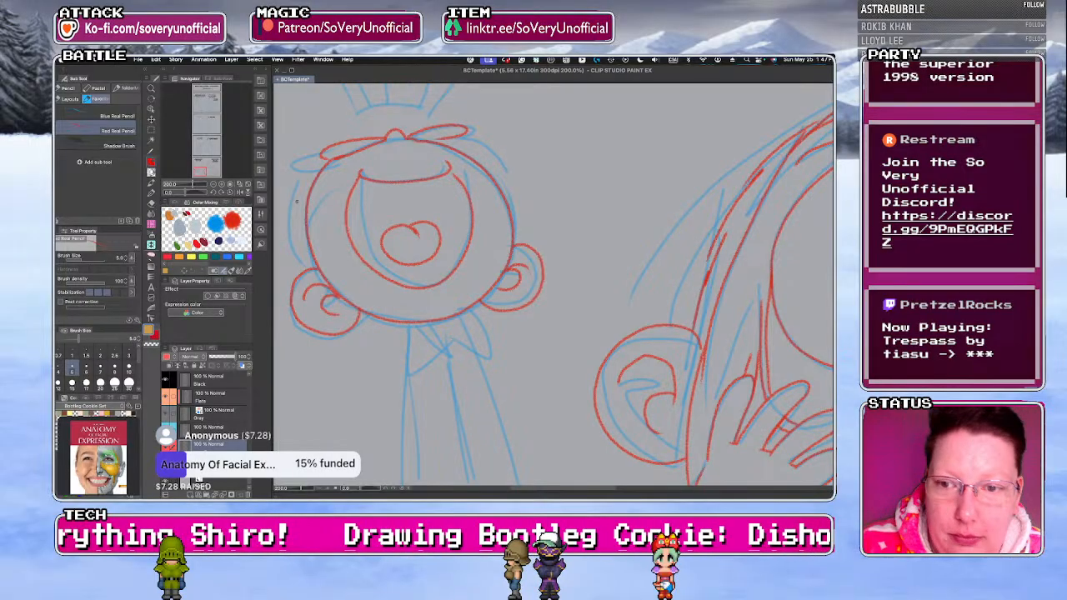
drag(322, 155, 312, 265)
mouse_move(466, 138)
mouse_down()
mouse_move(521, 181)
mouse_move(502, 167)
mouse_up()
drag(513, 193, 518, 240)
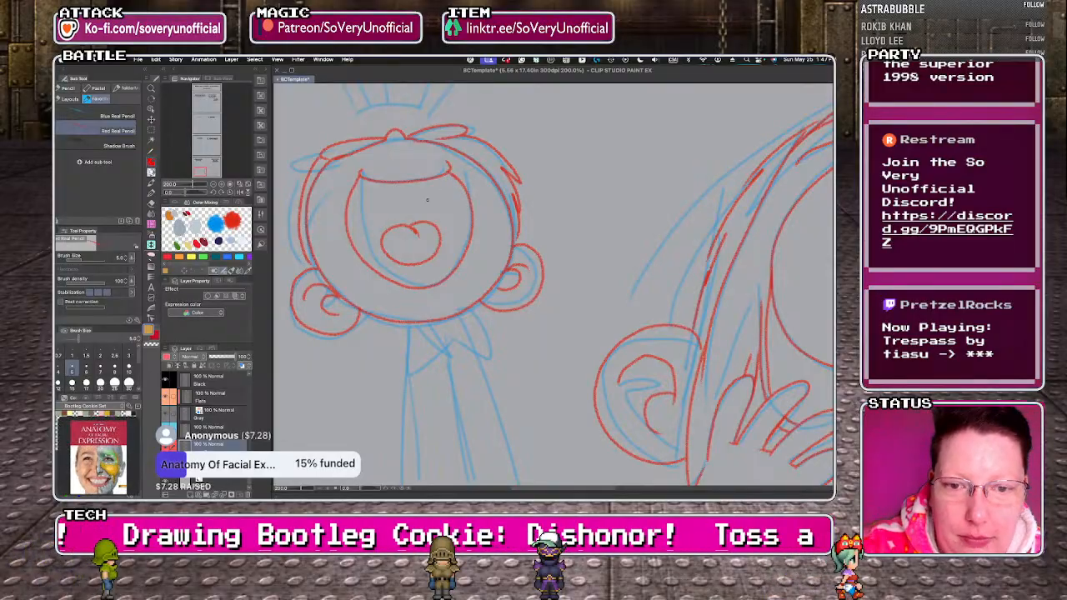
Trace the small character's collar, body and arms down to the panel border in red pencil.
scroll(428, 199, down, 2)
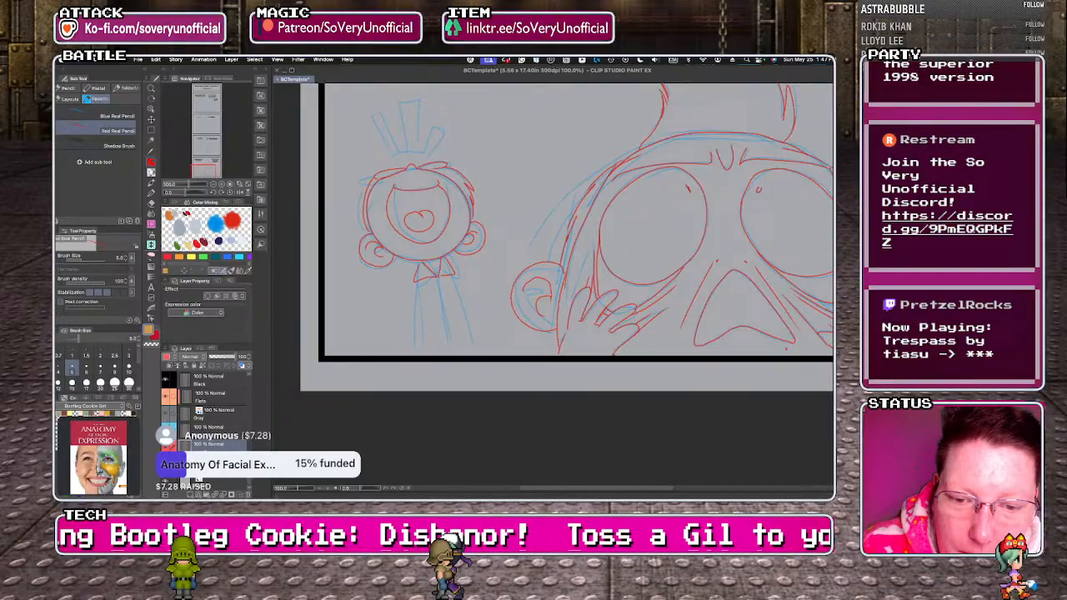
mouse_move(440, 278)
mouse_down()
mouse_move(461, 354)
mouse_move(489, 350)
mouse_move(413, 344)
mouse_move(422, 355)
mouse_up()
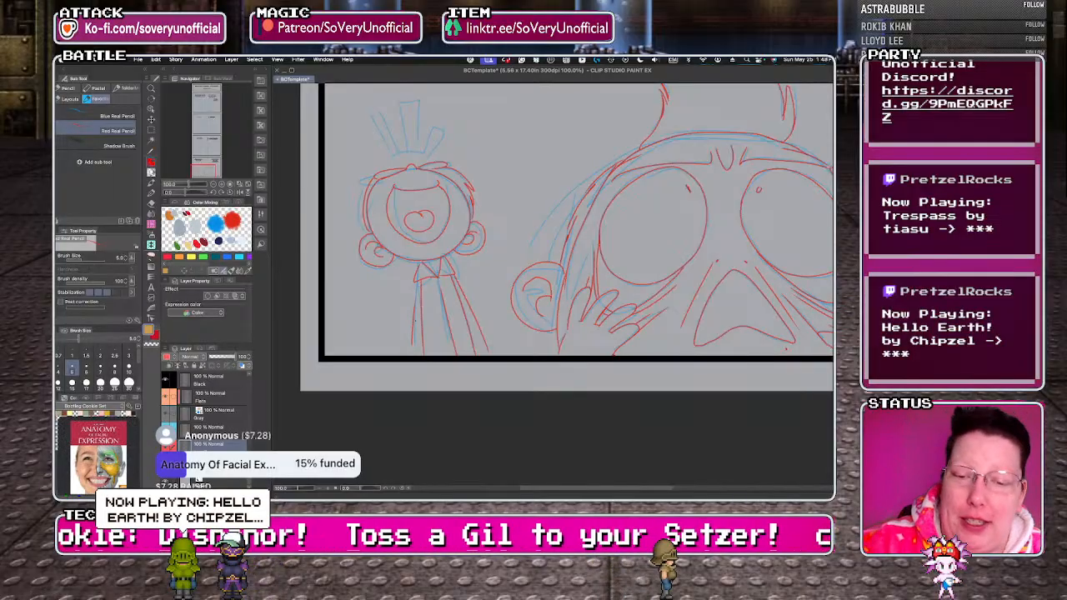
key(super+minus)
key(super+minus)
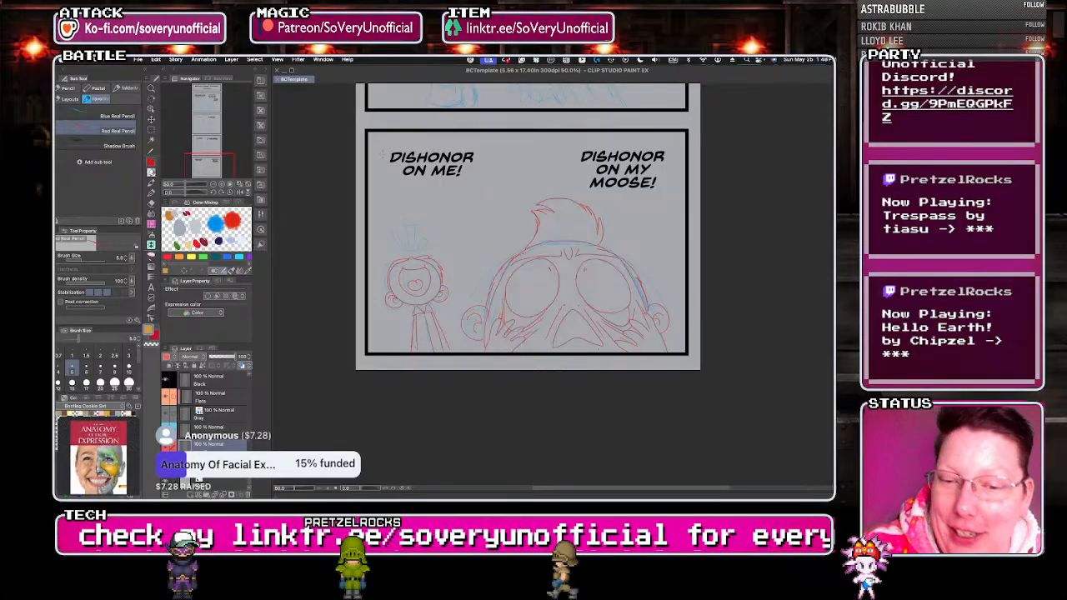
Trace the three tapered emphasis marks above the small character's head in red pencil.
scroll(384, 262, up, 5)
mouse_move(465, 213)
mouse_down()
mouse_move(451, 218)
mouse_move(438, 167)
mouse_move(414, 160)
mouse_up()
mouse_move(500, 215)
mouse_down()
mouse_move(479, 214)
mouse_move(461, 114)
mouse_up()
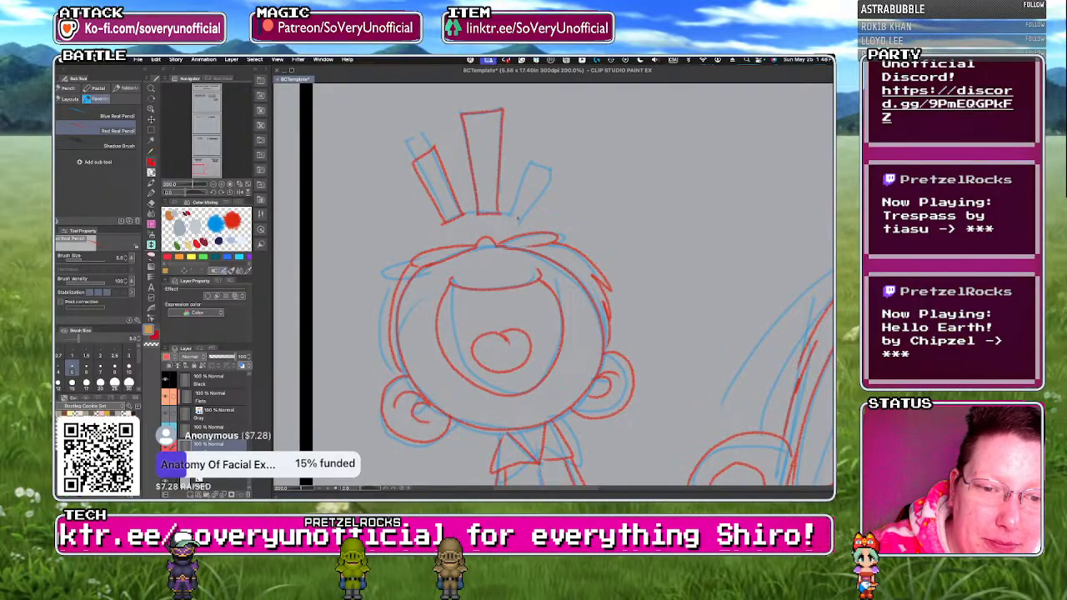
scroll(360, 255, down, 6)
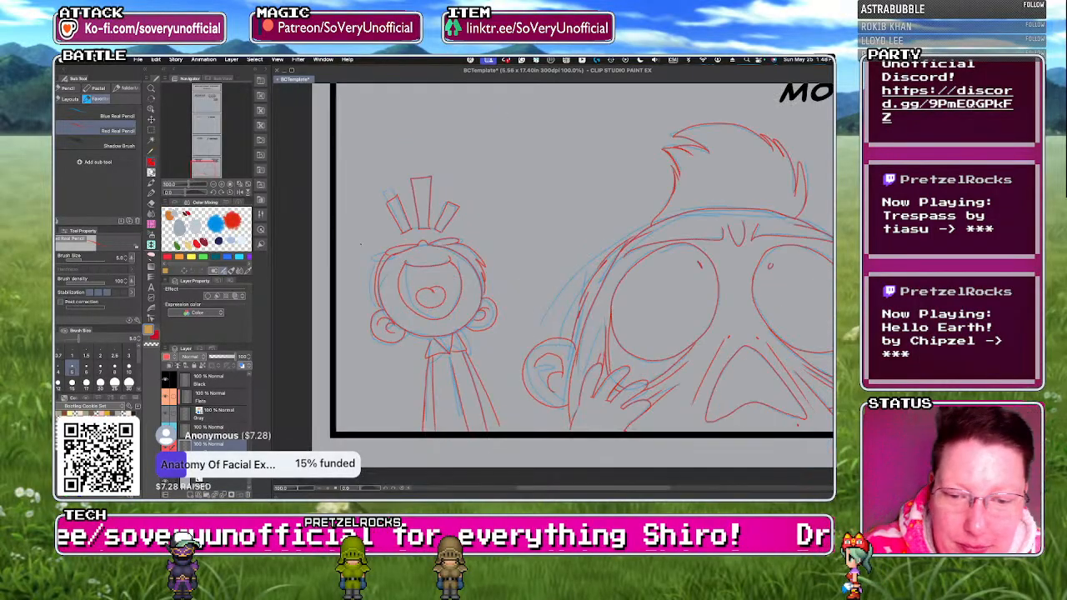
scroll(373, 263, up, 4)
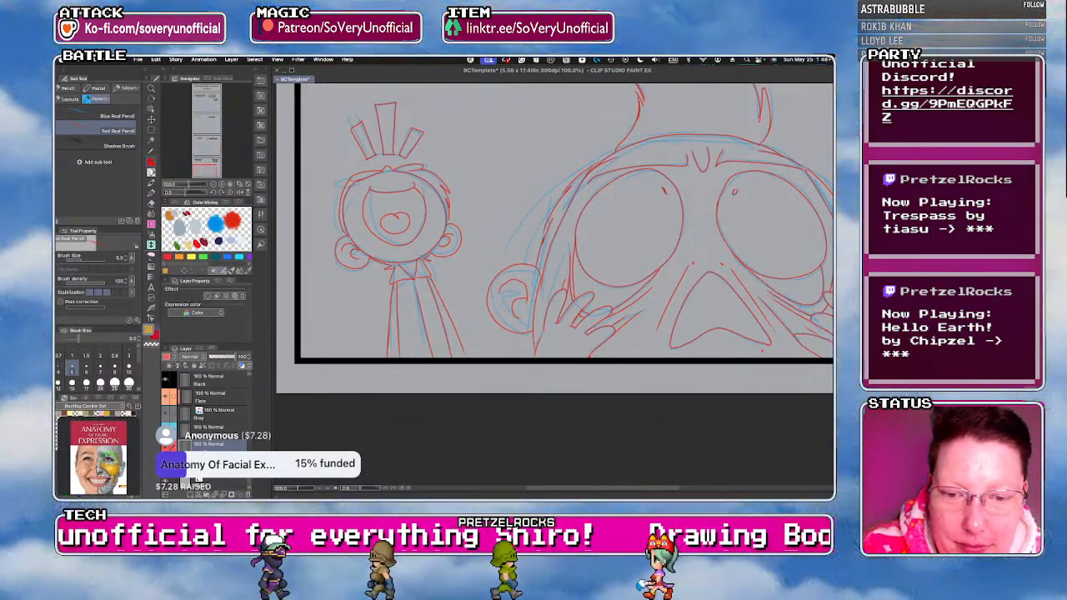
scroll(355, 322, down, 3)
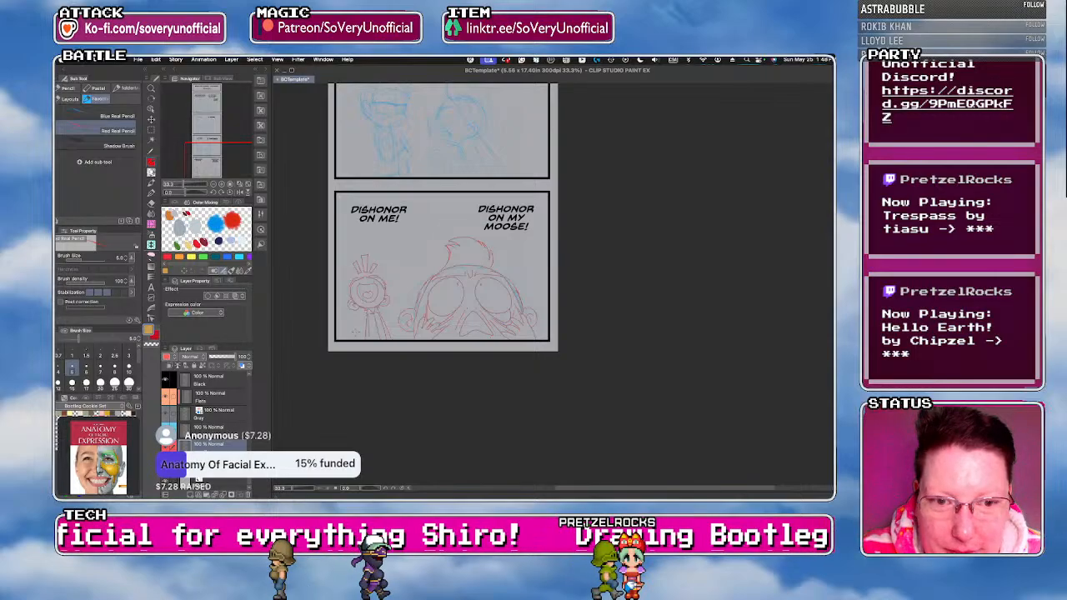
Trace the frame and both lenses of the left character's glasses in the first dialogue panel in red pencil.
scroll(355, 331, down, 2)
scroll(356, 293, up, 2)
scroll(356, 293, up, 1)
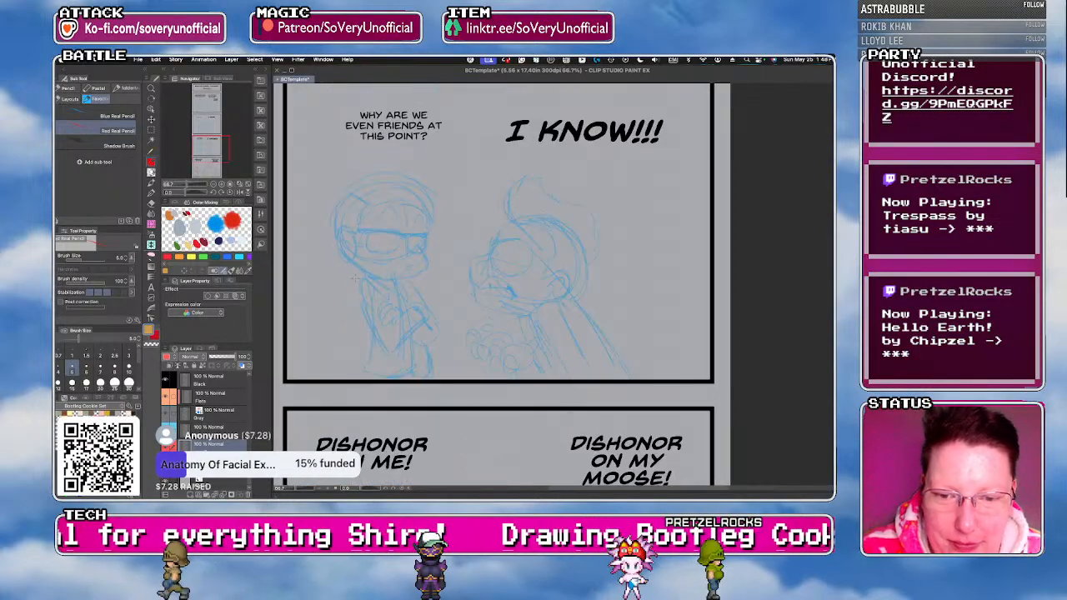
scroll(358, 293, down, 3)
scroll(362, 292, down, 1)
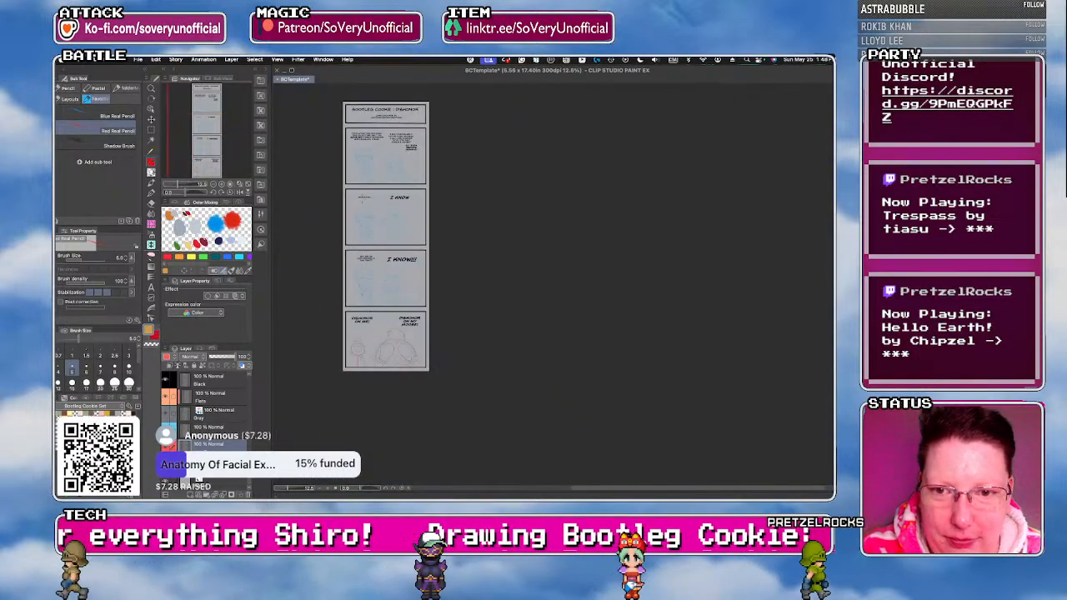
scroll(361, 292, up, 3)
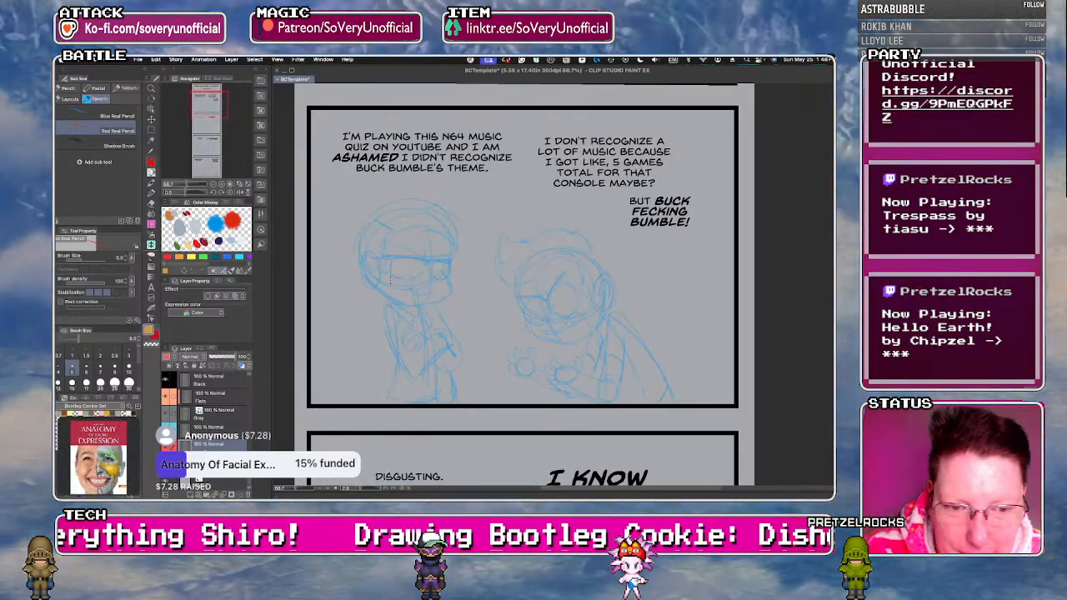
scroll(380, 265, up, 2)
scroll(392, 293, up, 1)
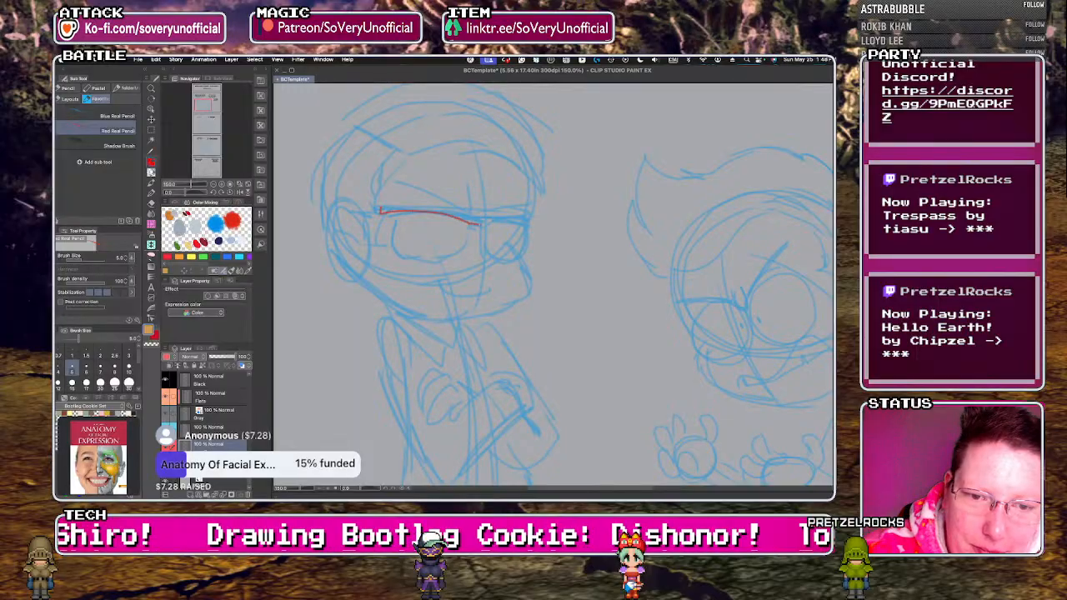
drag(477, 222, 527, 221)
drag(380, 210, 425, 206)
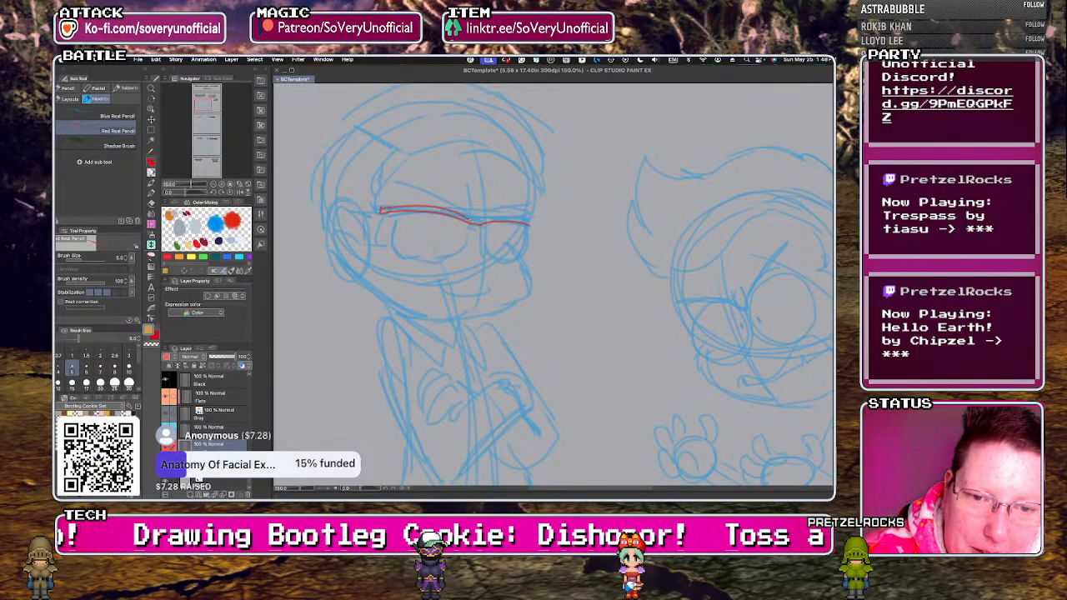
mouse_move(384, 215)
mouse_down()
mouse_move(408, 255)
mouse_move(457, 254)
mouse_move(468, 220)
mouse_up()
key(super+z)
mouse_move(389, 213)
mouse_down()
mouse_move(391, 244)
mouse_move(436, 258)
mouse_move(467, 238)
mouse_move(466, 222)
mouse_move(502, 261)
mouse_move(527, 225)
mouse_up()
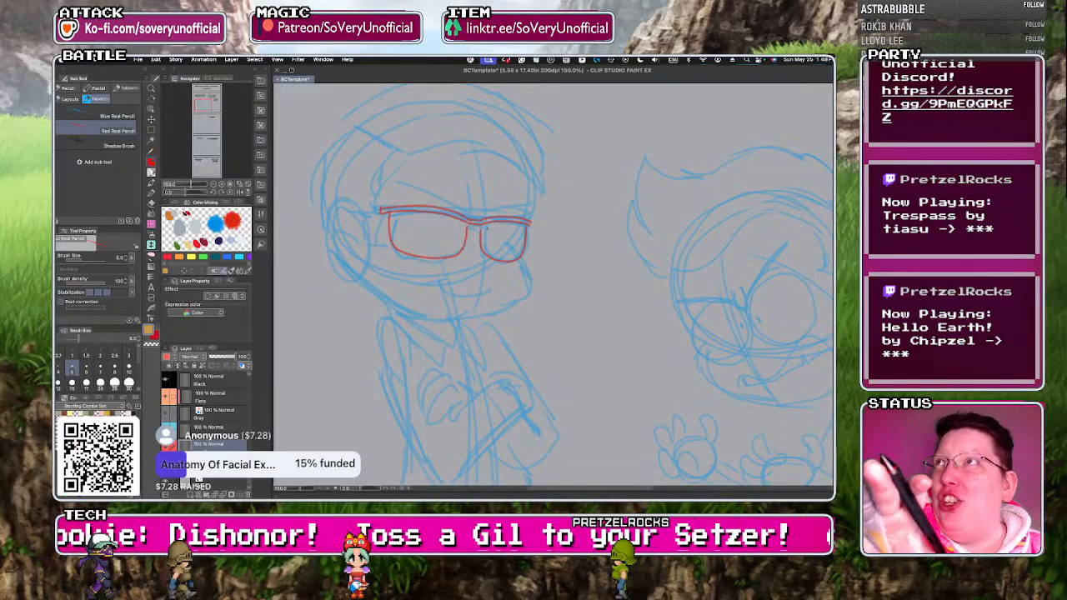
Trace the left character's mouth, protruding cheek, glasses temple and ear in red pencil.
mouse_move(443, 287)
mouse_down()
mouse_move(491, 289)
mouse_move(514, 304)
mouse_up()
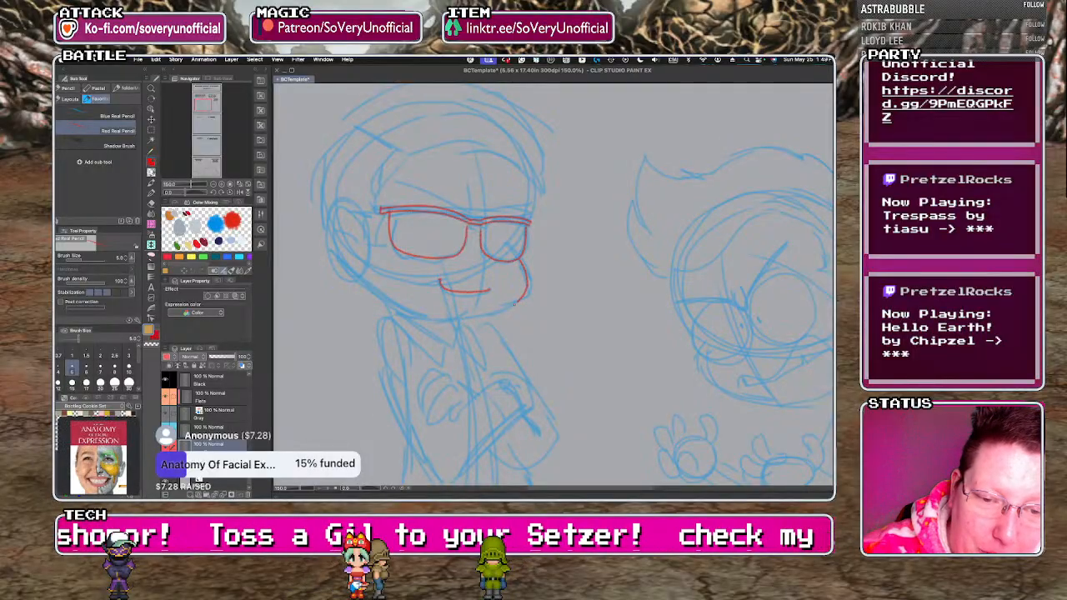
mouse_move(381, 209)
mouse_down()
mouse_move(356, 211)
mouse_move(367, 262)
mouse_up()
drag(335, 219, 362, 245)
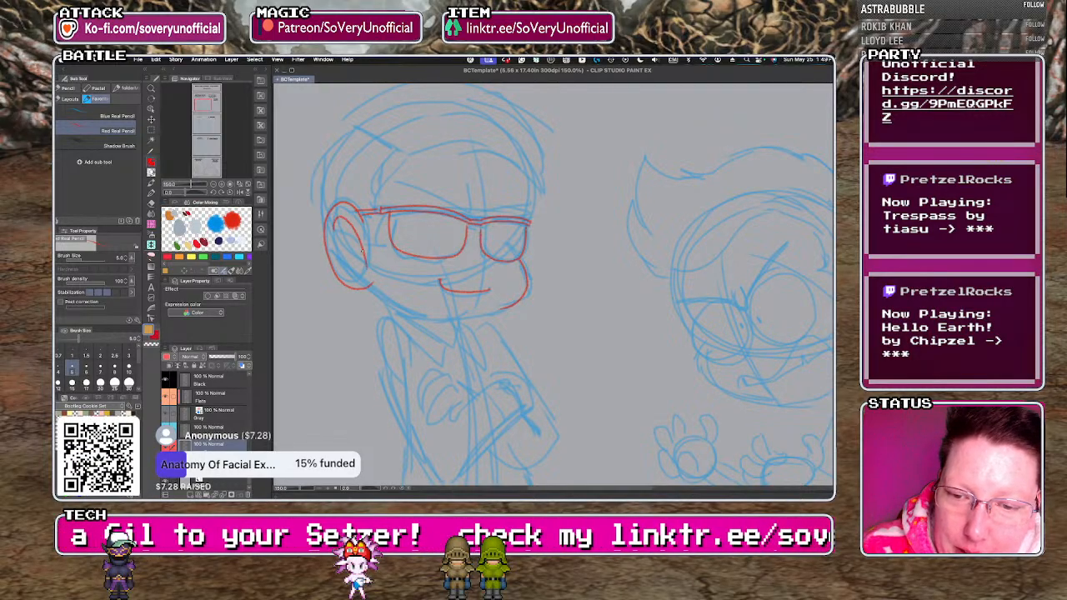
key(super+z)
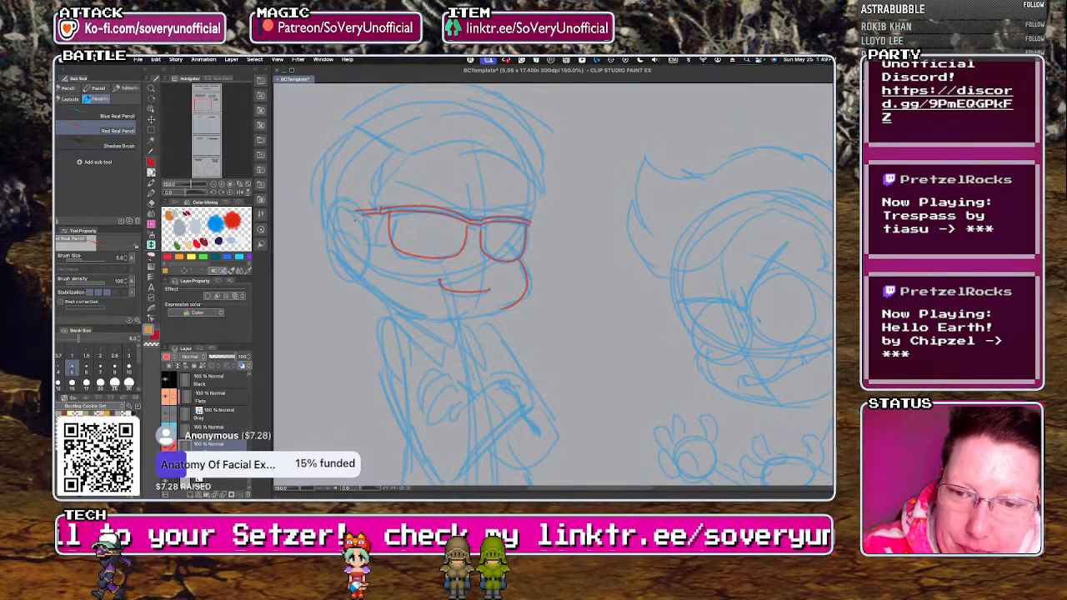
mouse_move(351, 210)
mouse_down()
mouse_move(328, 237)
mouse_move(365, 280)
mouse_up()
mouse_move(336, 227)
mouse_down()
mouse_move(425, 315)
mouse_move(385, 303)
mouse_up()
Trace the left character's chin line and both points of the shirt collar in red pencil.
mouse_move(502, 309)
mouse_down()
mouse_move(423, 315)
mouse_move(453, 328)
mouse_move(456, 345)
mouse_up()
drag(397, 311, 455, 345)
mouse_move(393, 314)
mouse_down()
mouse_move(441, 363)
mouse_move(455, 345)
mouse_move(481, 360)
mouse_up()
key(super+z)
key(super+z)
drag(458, 320, 476, 357)
drag(457, 335, 475, 357)
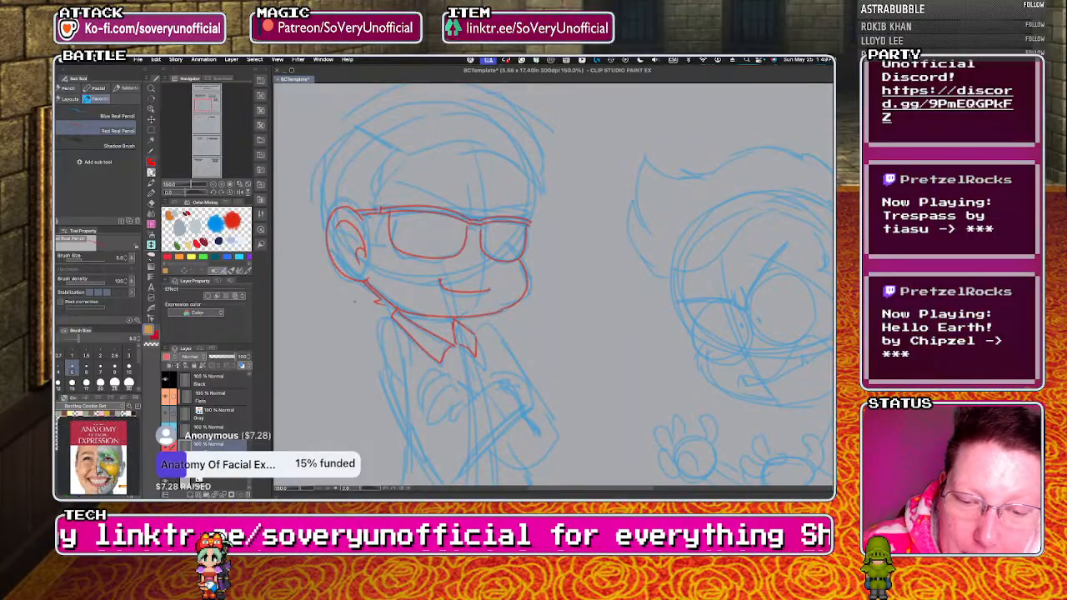
Trace the curled fingers of the left character's front hand and the shirt line running down to it in red pencil.
scroll(410, 370, down, 1)
mouse_move(409, 371)
mouse_down()
mouse_move(370, 286)
mouse_move(407, 305)
mouse_up()
scroll(399, 309, up, 1)
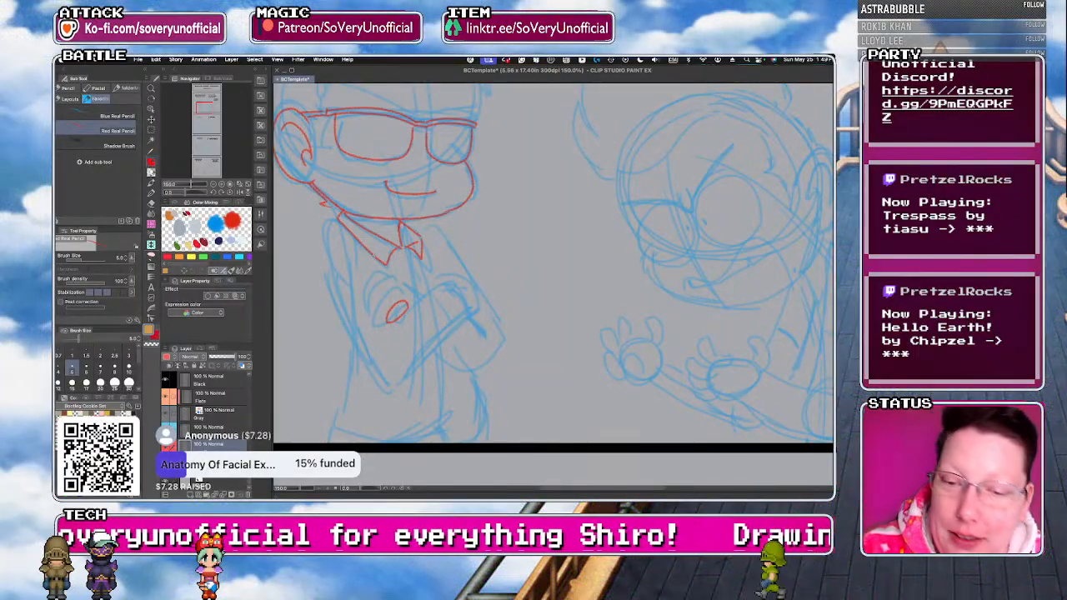
mouse_move(407, 300)
mouse_down()
mouse_move(379, 311)
mouse_move(387, 322)
mouse_move(377, 297)
mouse_up()
drag(362, 249, 373, 278)
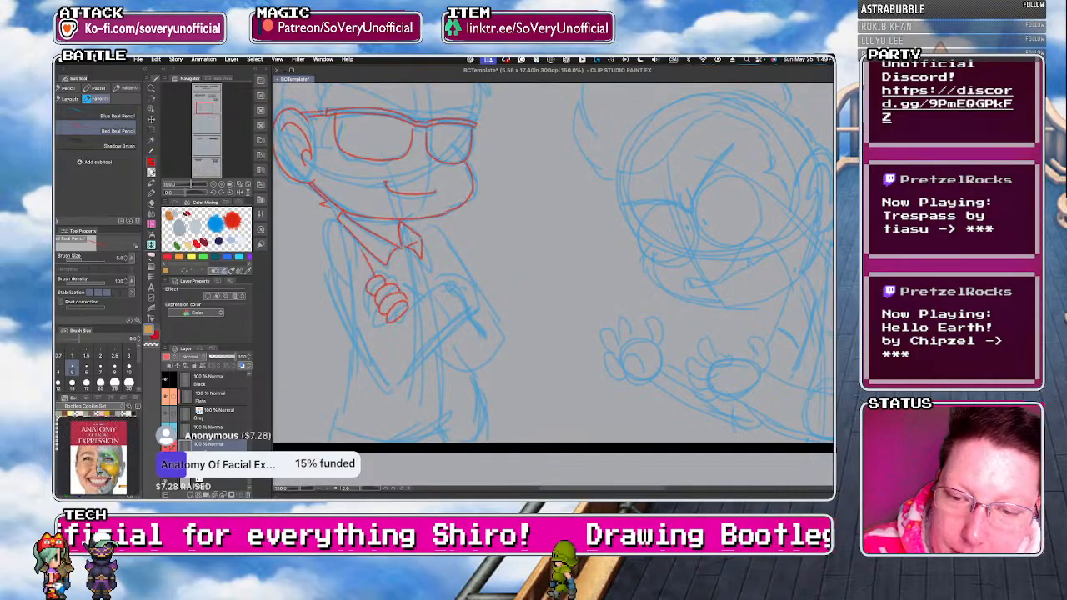
Trace the left character's near shoulder, upper arm, elbow and crossed forearm in red pencil.
mouse_move(346, 313)
mouse_down()
mouse_move(380, 369)
mouse_move(461, 314)
mouse_up()
key(super+z)
drag(351, 232, 332, 227)
mouse_move(407, 379)
mouse_down()
mouse_move(463, 306)
mouse_move(397, 342)
mouse_up()
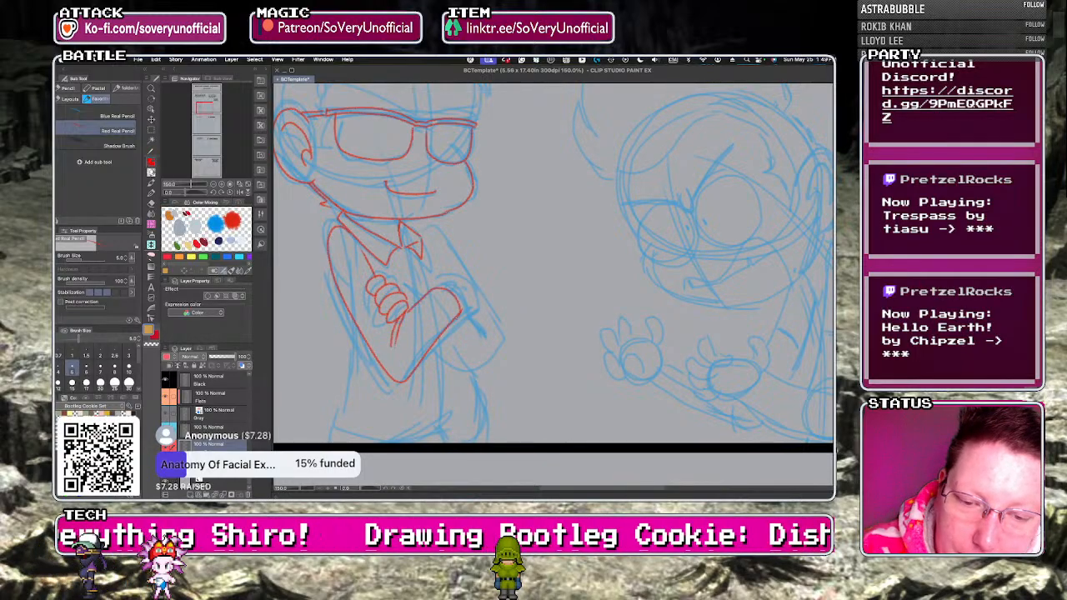
Trace the left character's other hand gripping the forearm, the far shoulder, bent elbow and shirt opening in red pencil.
mouse_move(435, 288)
mouse_down()
mouse_move(478, 302)
mouse_move(479, 332)
mouse_up()
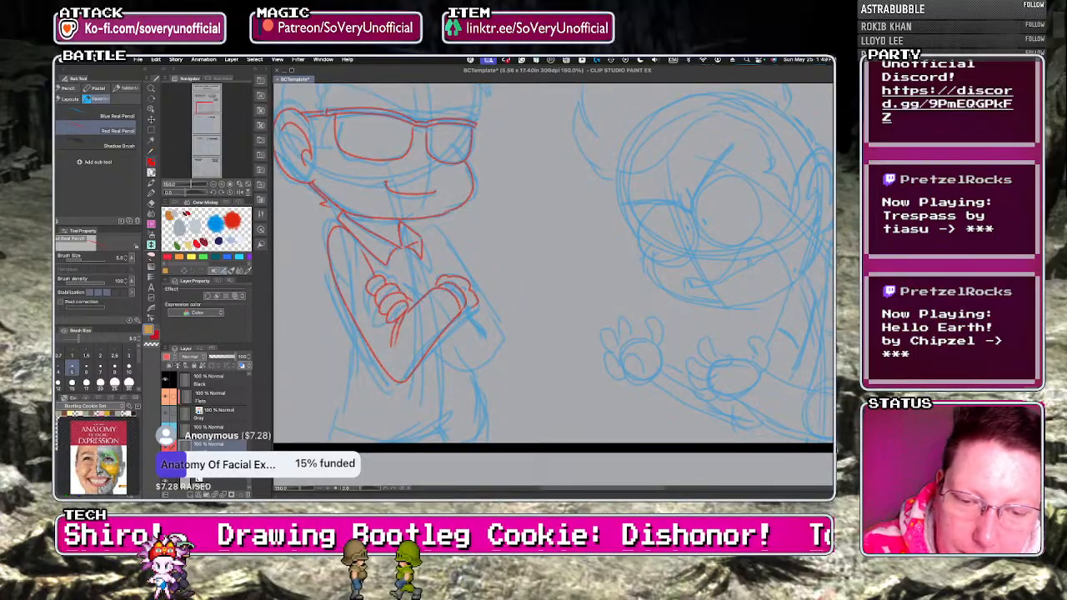
drag(421, 253, 436, 280)
mouse_move(419, 235)
mouse_down()
mouse_move(432, 226)
mouse_move(424, 259)
mouse_up()
drag(477, 319, 440, 344)
drag(408, 249, 420, 287)
Trace both sides of the left character's lower torso, the shirt hem and the short lines beneath it in red pencil.
drag(353, 315, 340, 404)
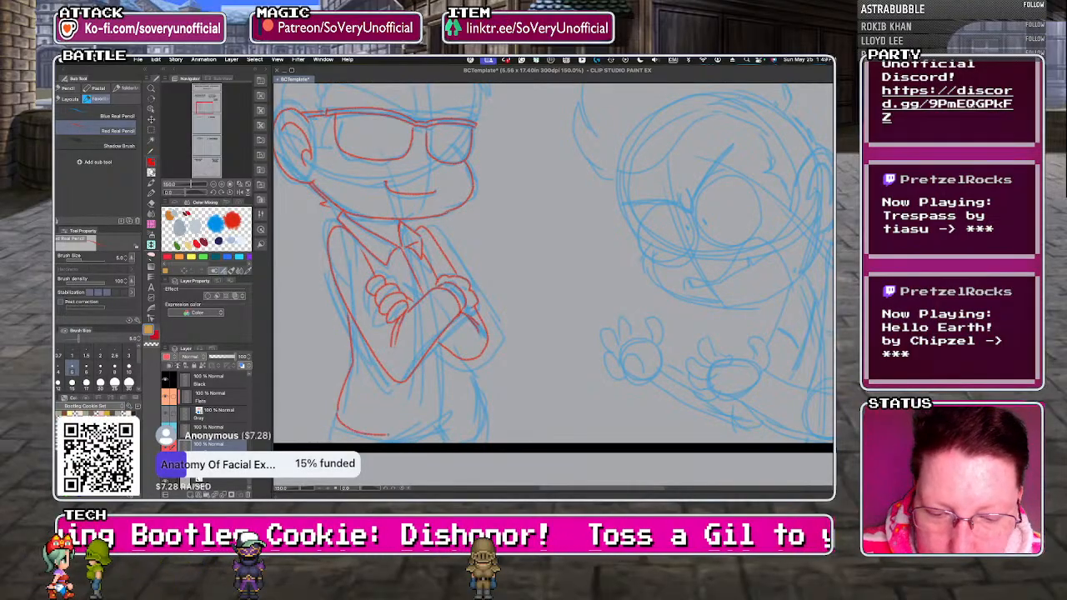
drag(476, 430, 446, 434)
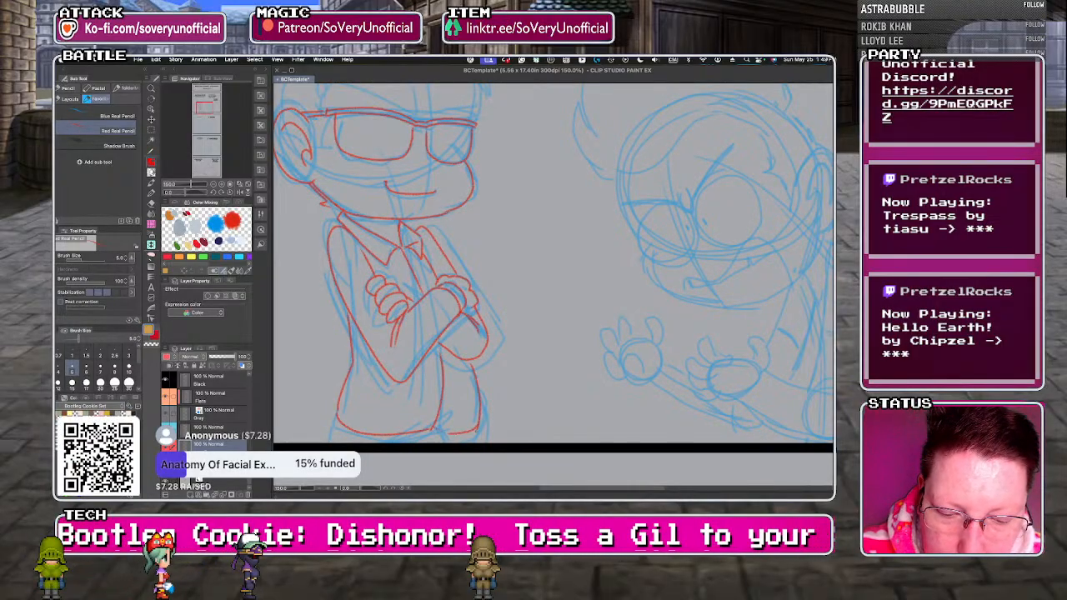
drag(337, 419, 330, 439)
drag(480, 424, 477, 439)
scroll(331, 408, down, 3)
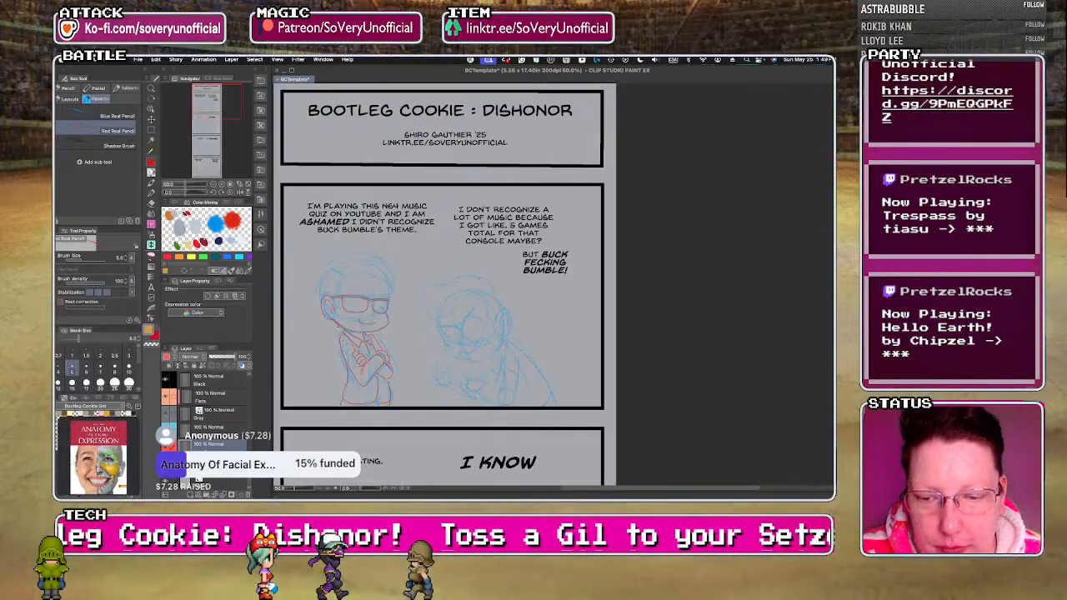
Add a short red pencil stroke at the left character's neck between the jaw and the shoulder.
scroll(331, 351, up, 4)
drag(356, 324, 357, 334)
scroll(357, 334, down, 3)
scroll(342, 355, up, 5)
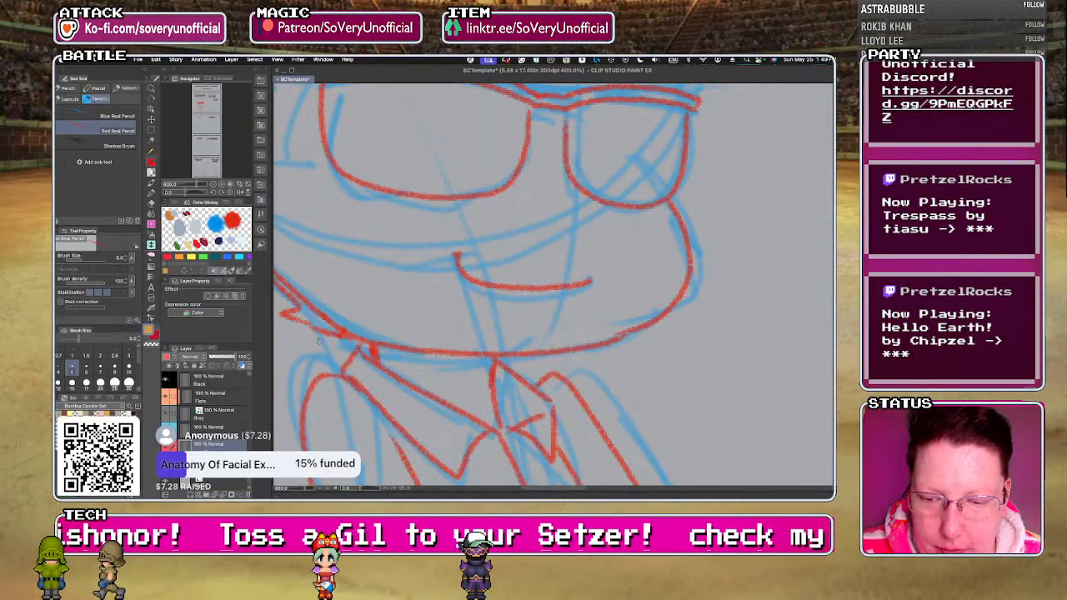
scroll(331, 339, down, 4)
scroll(367, 318, up, 2)
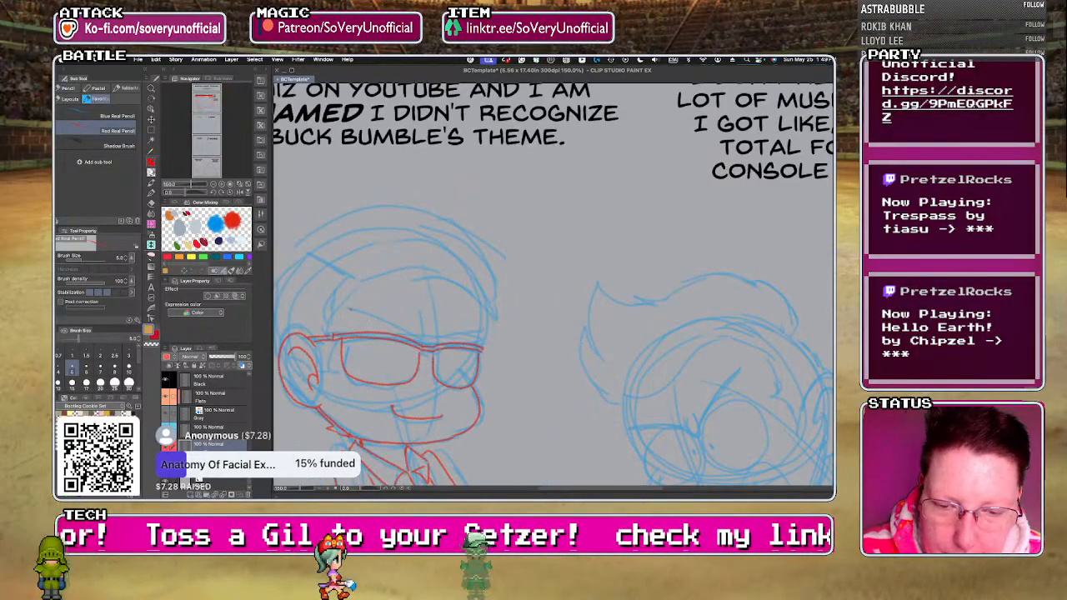
Trace the left character's eyebrows, sideburn, front hairline and outer hair outline in red pencil.
drag(477, 300, 481, 337)
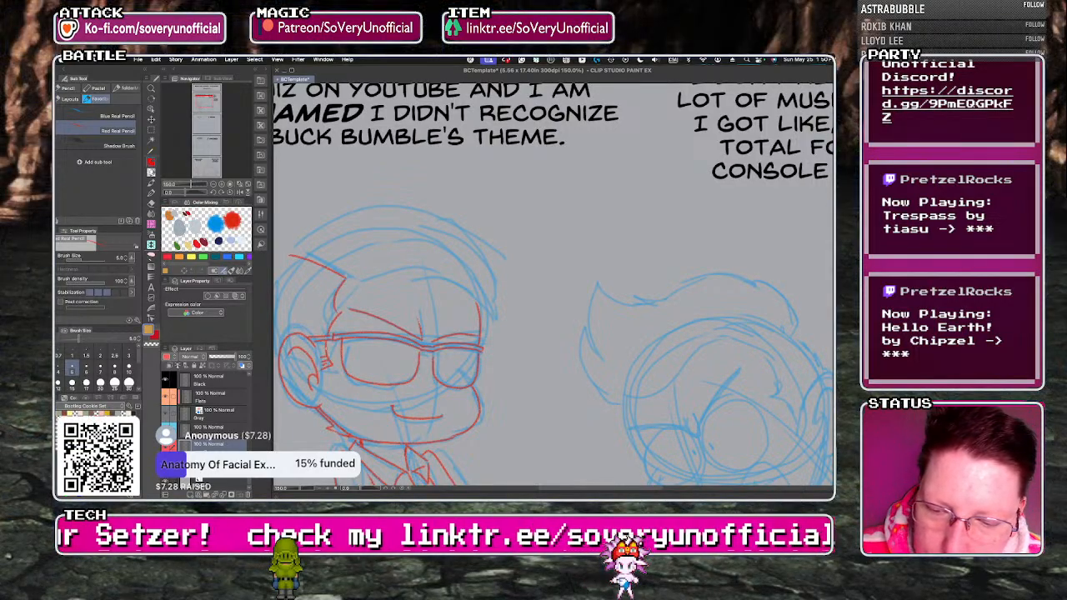
key(super+minus)
key(super+minus)
key(super+plus)
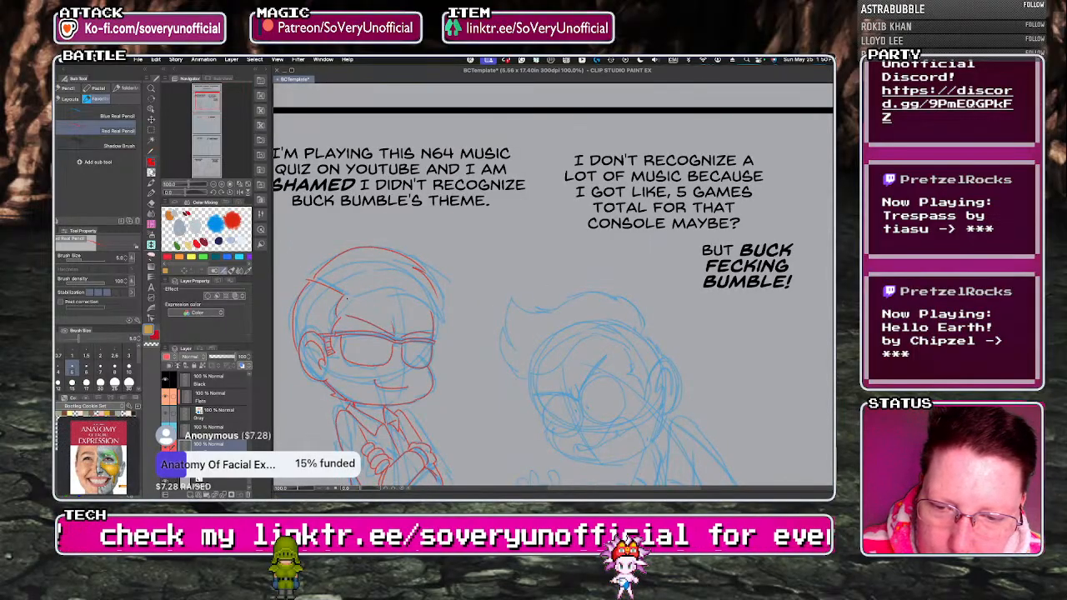
mouse_move(363, 292)
mouse_down()
mouse_move(415, 300)
mouse_move(421, 280)
mouse_move(442, 321)
mouse_up()
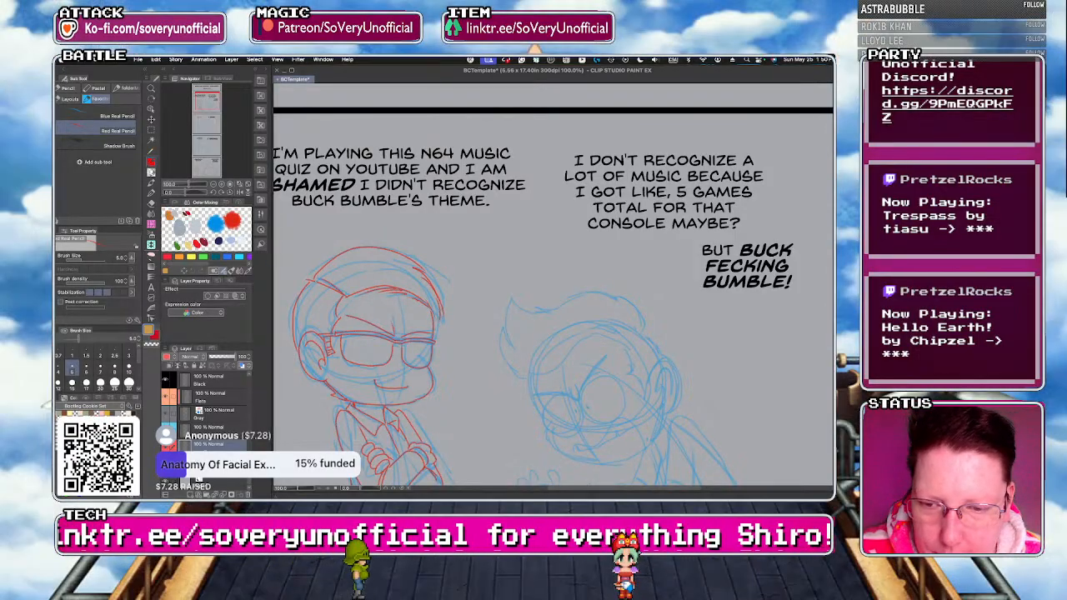
scroll(317, 330, down, 2)
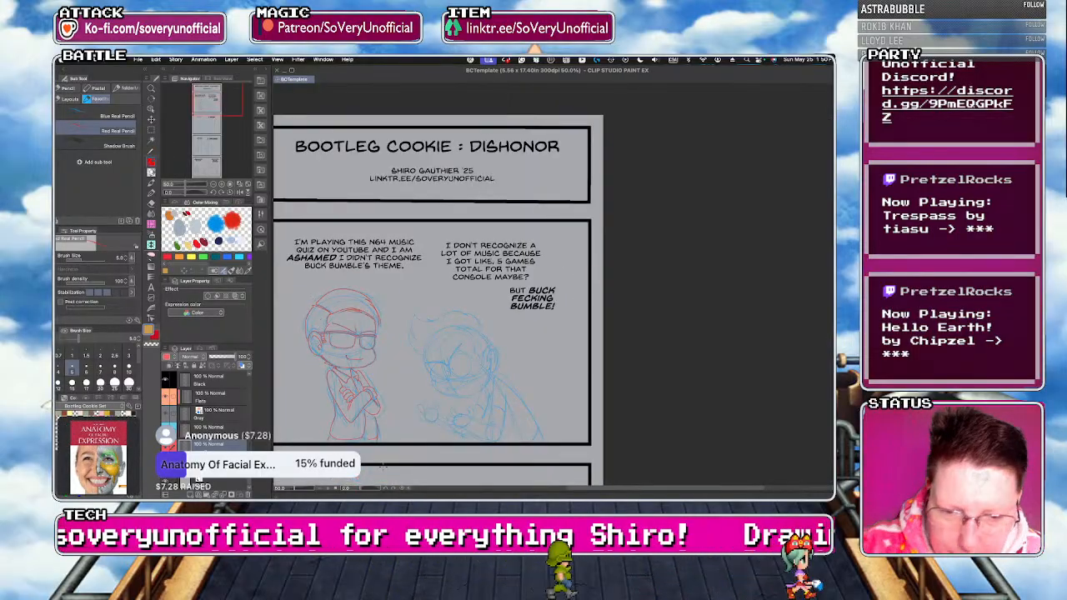
Trace the right character's angry eyebrows, brow wrinkle and both round eyes with tiny pupils in red pencil.
scroll(446, 412, up, 3)
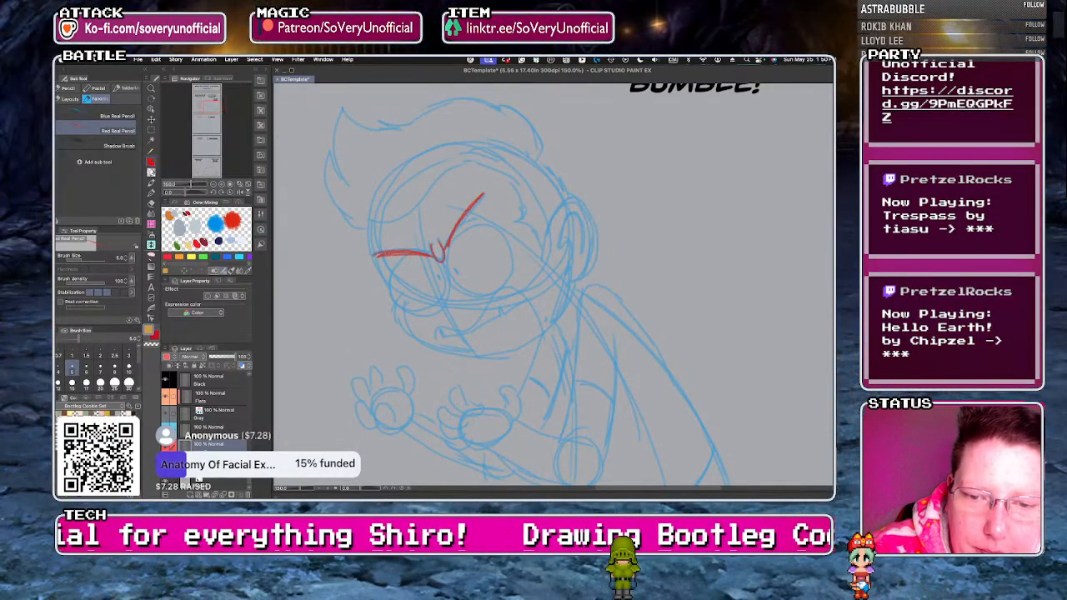
drag(436, 257, 381, 259)
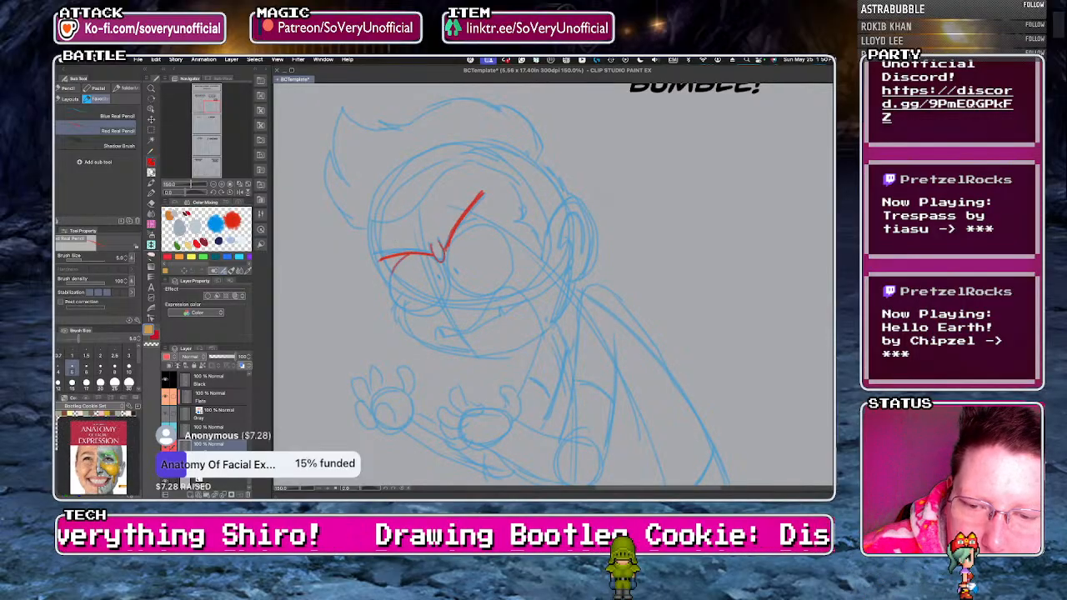
mouse_move(434, 312)
mouse_down()
mouse_move(446, 267)
mouse_move(406, 311)
mouse_move(447, 280)
mouse_move(450, 243)
mouse_up()
key(ctrl+z)
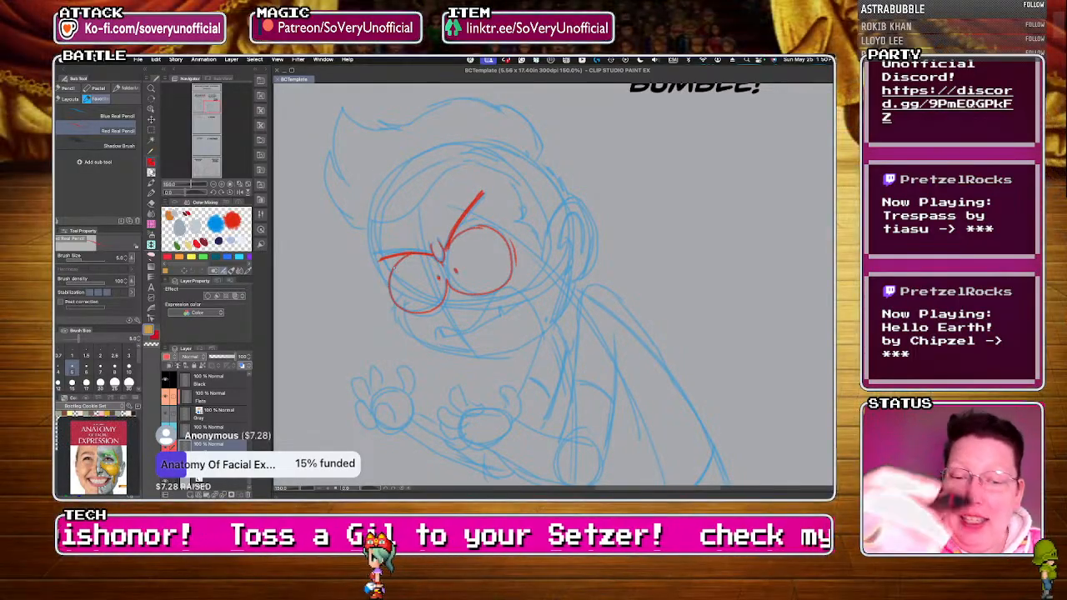
Trace the right character's jaw, snarling mouth with pointed teeth, collar and ear in red pencil.
mouse_move(396, 310)
mouse_down()
mouse_move(467, 354)
mouse_move(565, 293)
mouse_up()
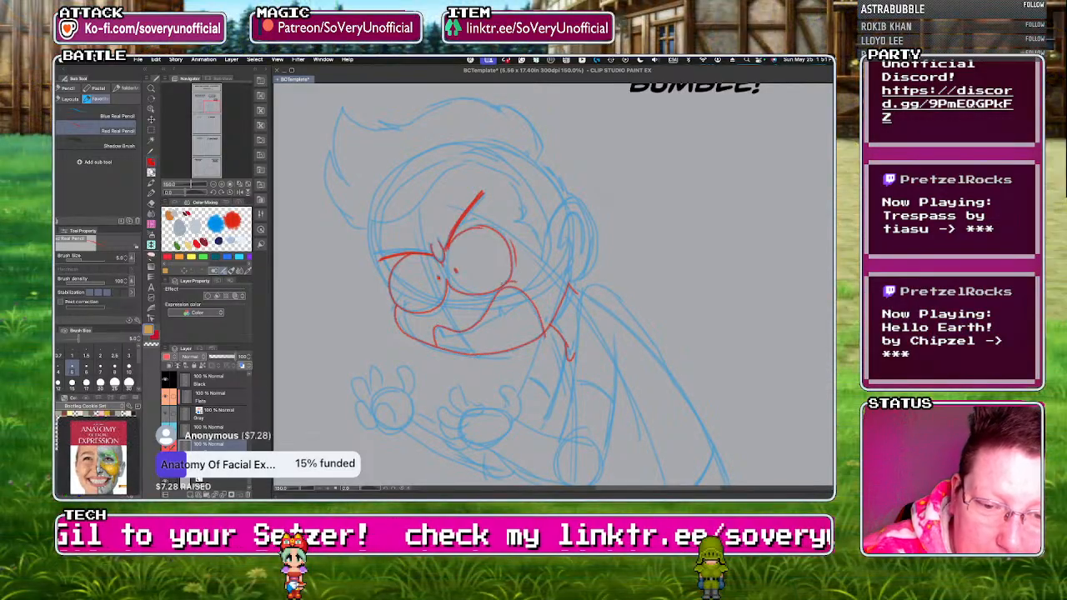
scroll(509, 277, up, 3)
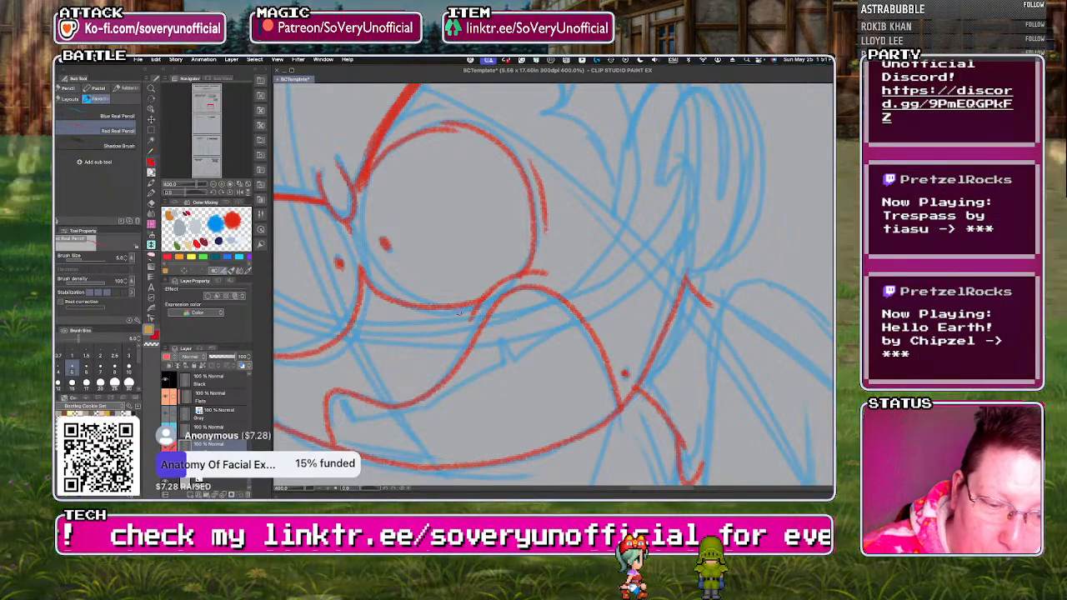
mouse_move(349, 416)
mouse_down()
mouse_move(407, 411)
mouse_move(507, 360)
mouse_up()
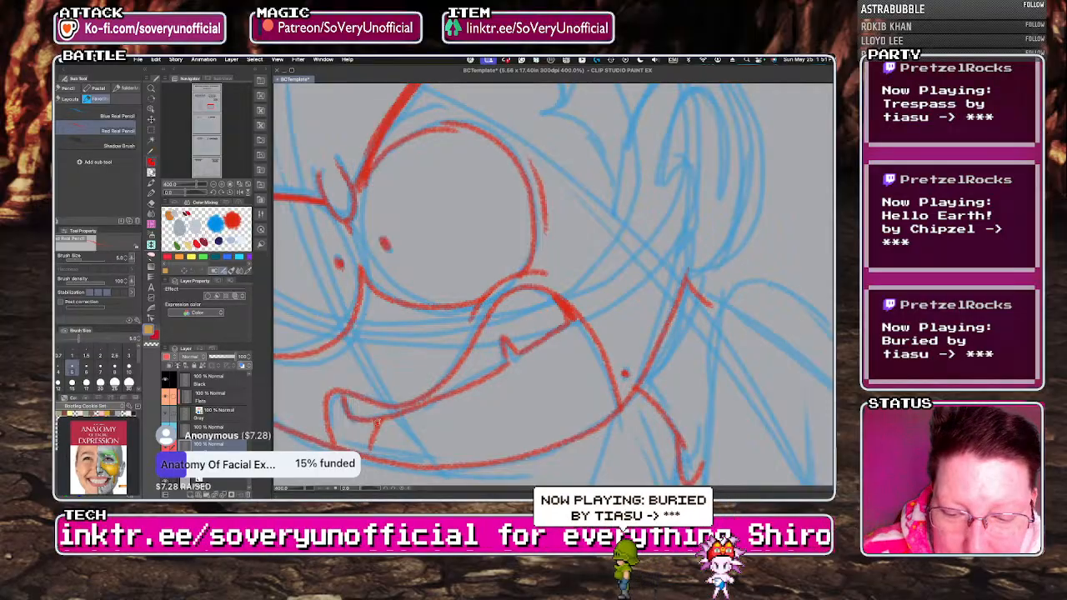
scroll(334, 357, down, 2)
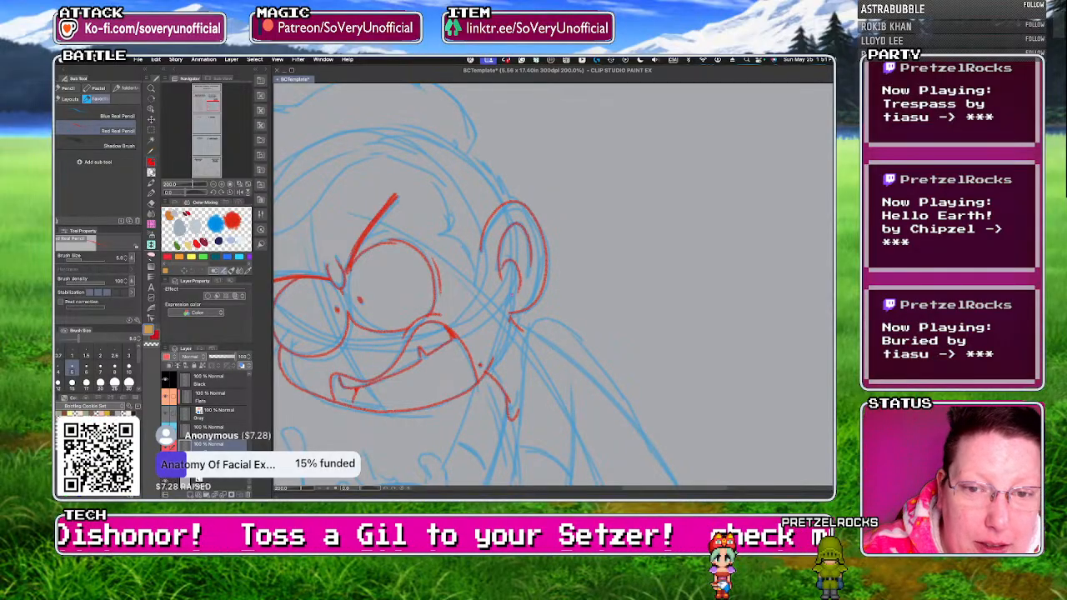
Trace the right character's temple hairline and the back of the head from the ear to the crown in red pencil.
mouse_move(449, 208)
mouse_down()
mouse_move(439, 227)
mouse_move(472, 267)
mouse_up()
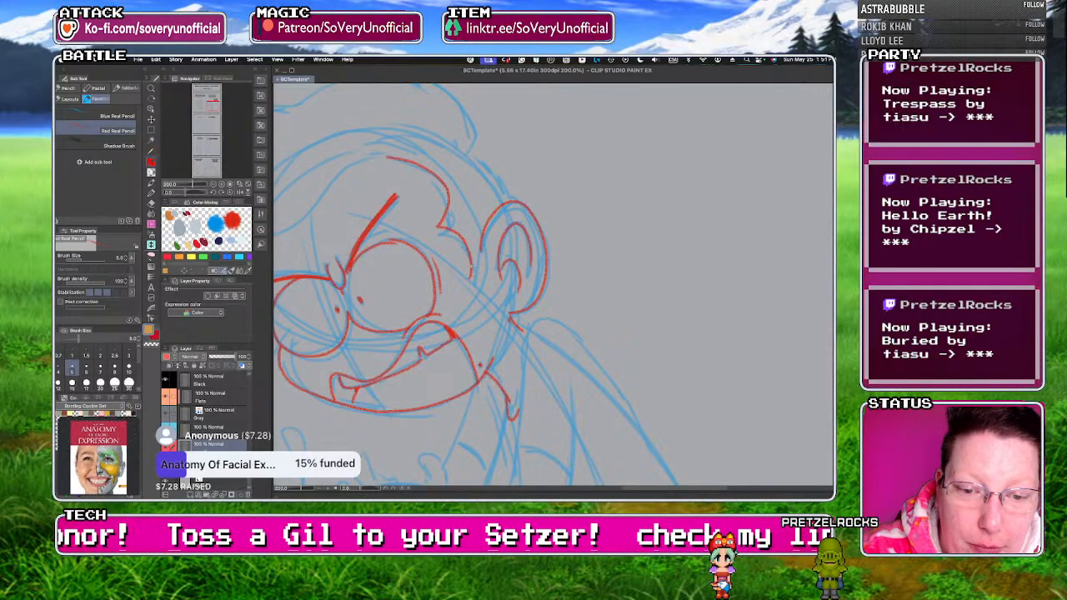
mouse_move(487, 164)
mouse_down()
mouse_move(429, 135)
mouse_move(385, 142)
mouse_up()
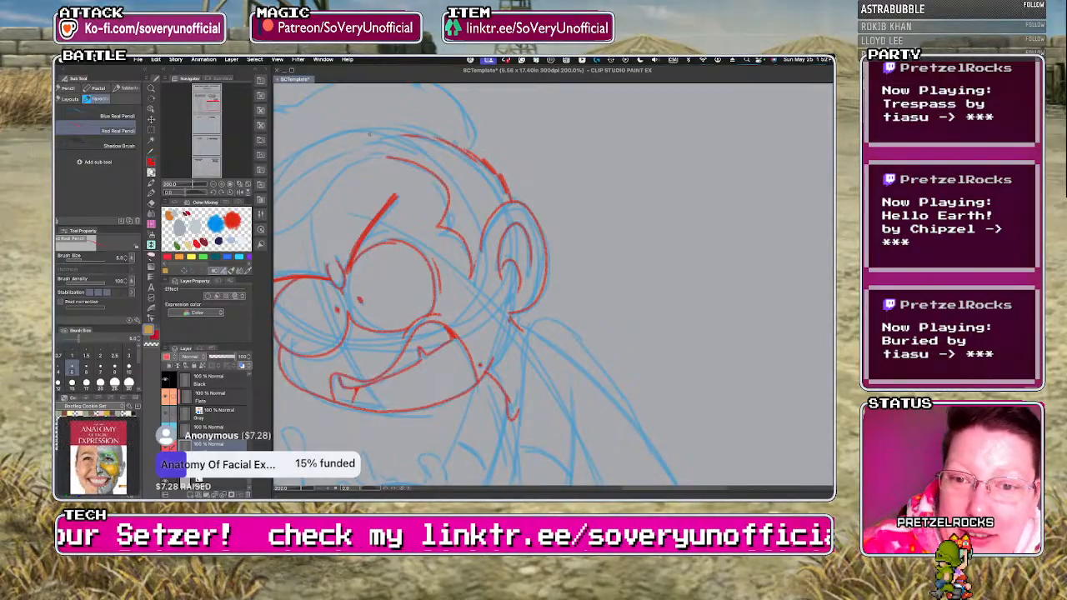
drag(400, 159, 347, 152)
drag(410, 136, 367, 141)
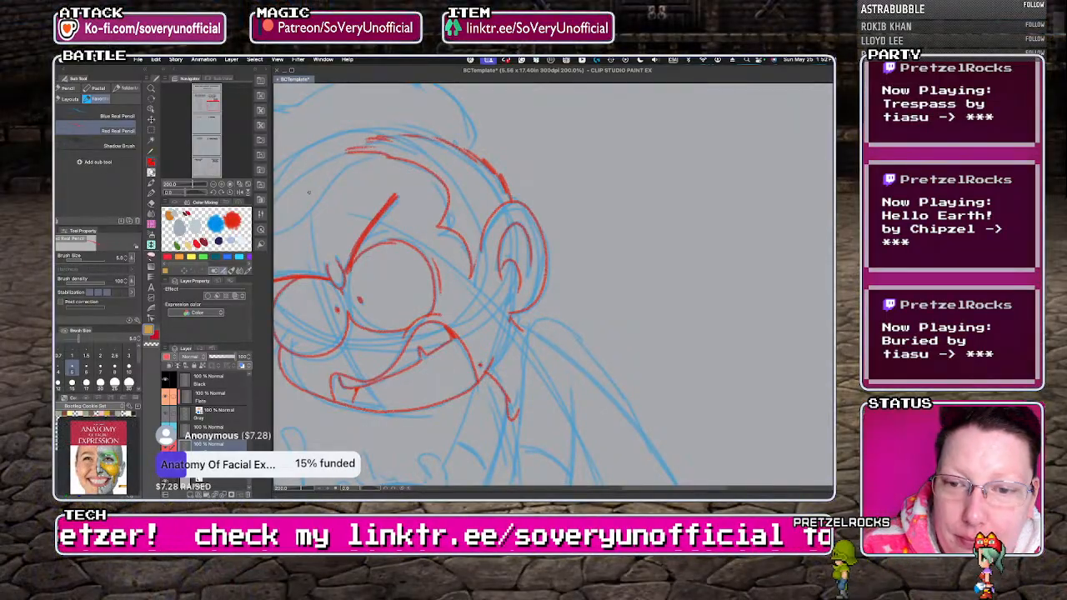
key(super+minus)
key(super+minus)
key(super+z)
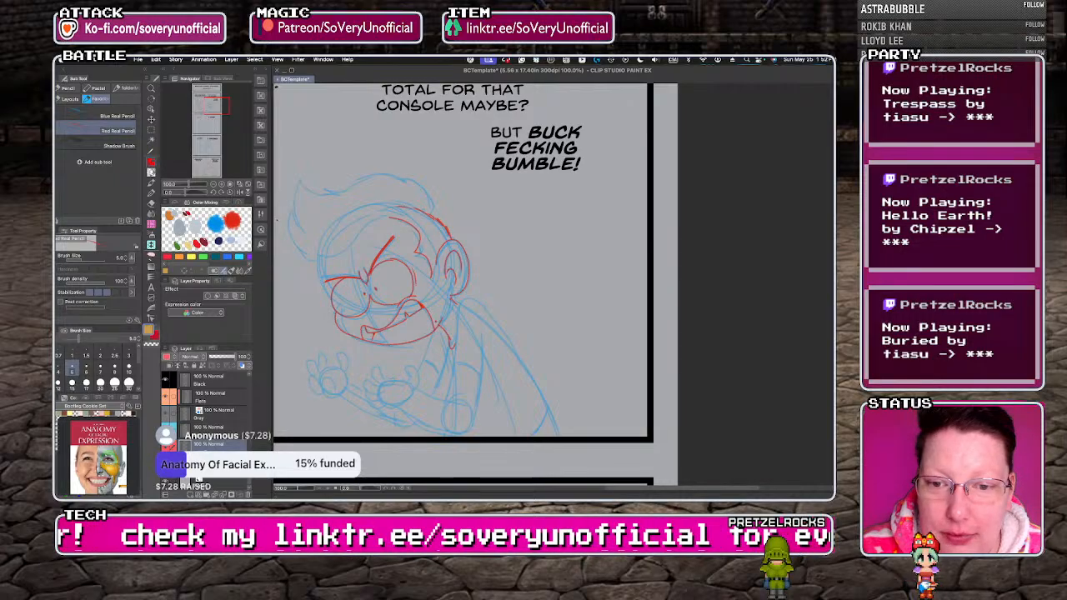
Trace the right character's front hairline and swept-up quiff with its spiky tufts in red pencil.
key(super+plus)
key(super+plus)
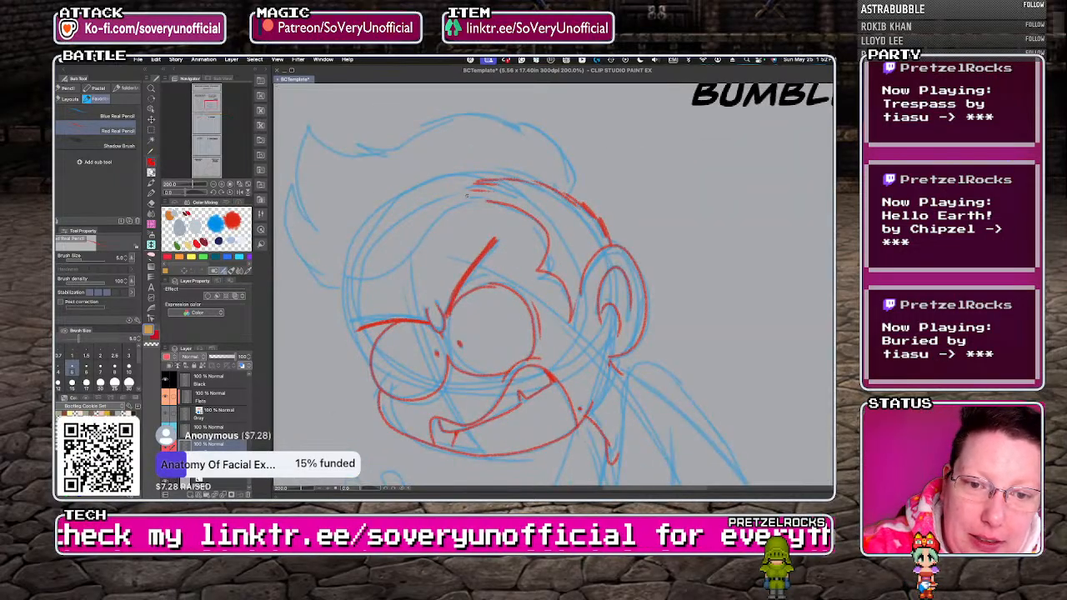
mouse_move(394, 269)
mouse_down()
mouse_move(320, 263)
mouse_move(352, 284)
mouse_move(311, 260)
mouse_move(344, 290)
mouse_move(296, 264)
mouse_move(286, 190)
mouse_move(309, 233)
mouse_up()
drag(318, 237, 300, 160)
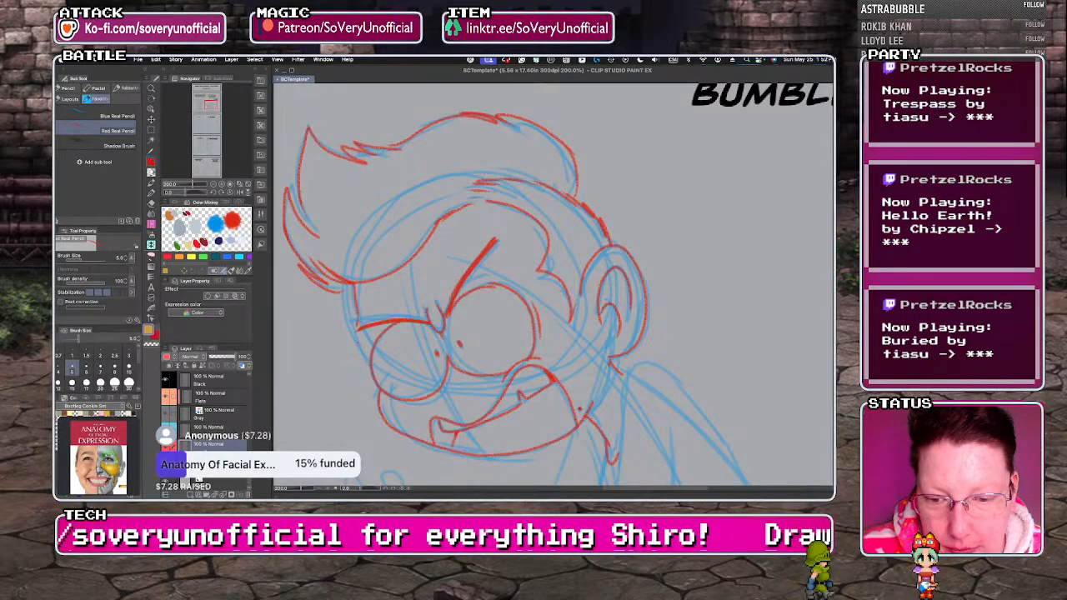
scroll(300, 249, down, 2)
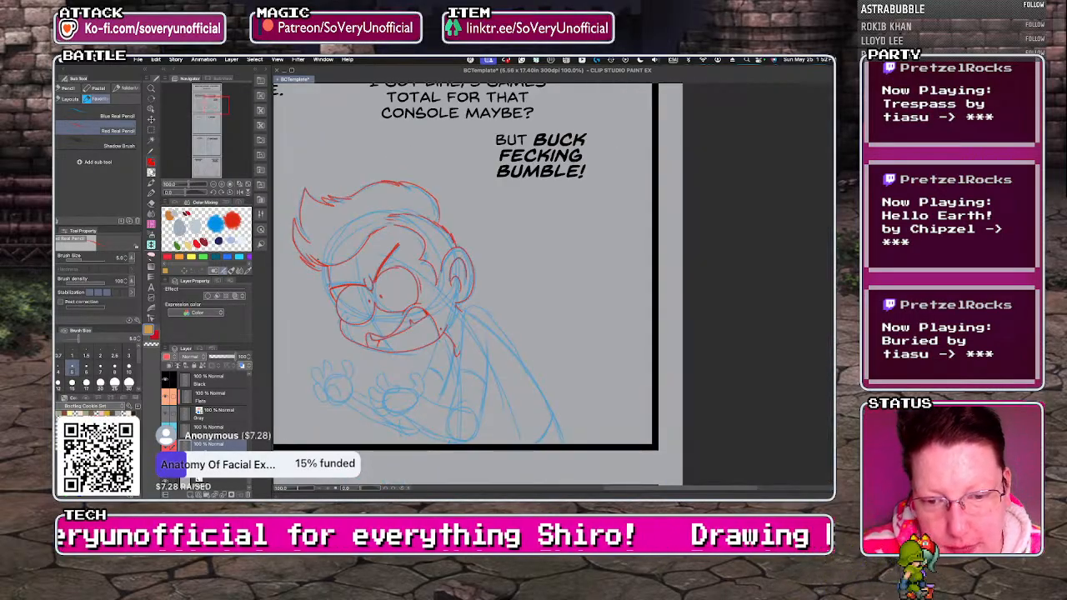
Trace the thumb and curled fingers of the right character's near hand in red pencil.
scroll(353, 346, down, 1)
scroll(356, 453, up, 2)
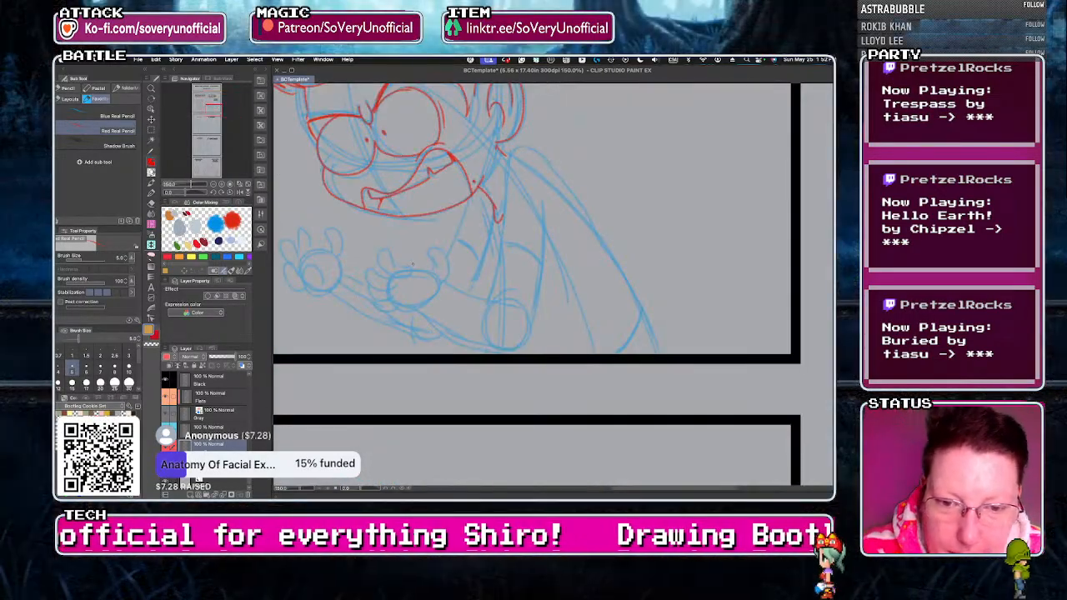
mouse_move(436, 267)
mouse_down()
mouse_move(397, 268)
mouse_move(388, 253)
mouse_move(381, 262)
mouse_move(394, 269)
mouse_move(381, 254)
mouse_move(387, 273)
mouse_move(372, 279)
mouse_move(396, 293)
mouse_up()
key(super+z)
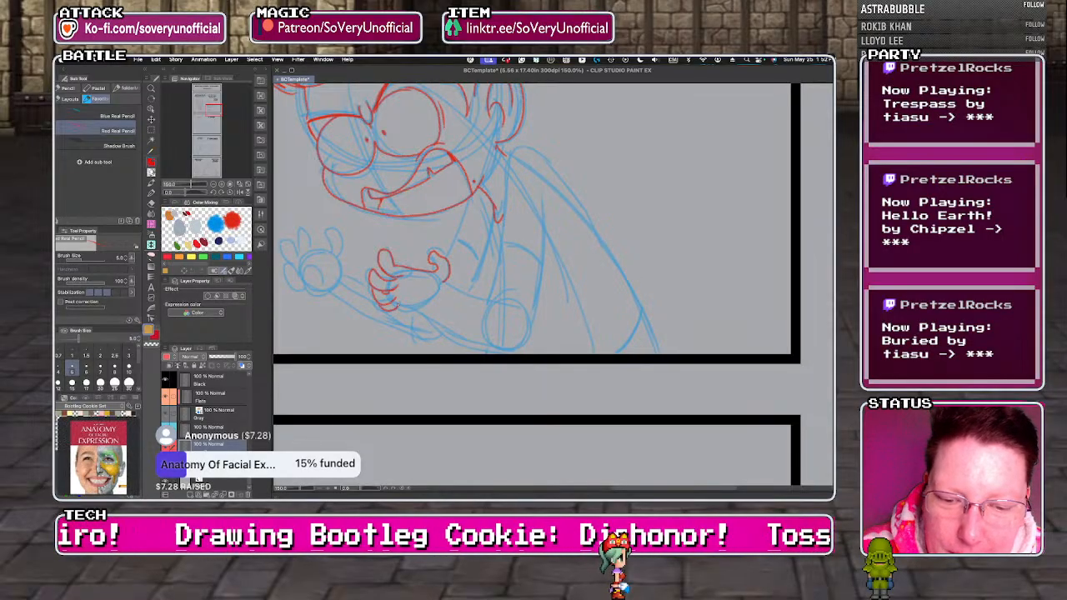
key(super+z)
Trace the right character's near forearm, elbow and upper arm, plus the shirt front and lower back outline, in red pencil.
drag(448, 288, 520, 312)
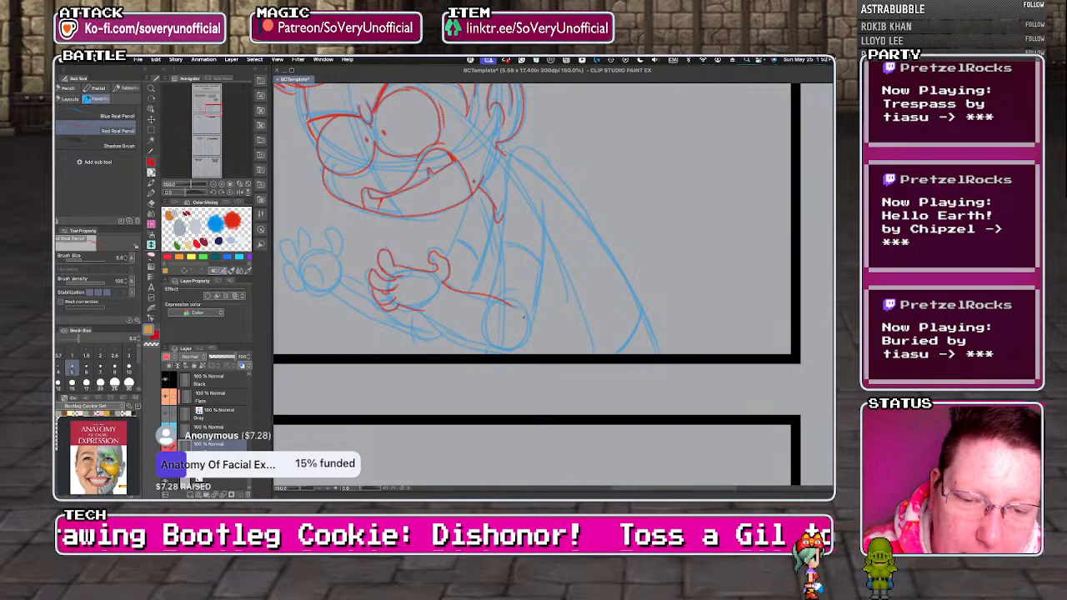
mouse_move(423, 311)
mouse_down()
mouse_move(482, 340)
mouse_move(524, 337)
mouse_move(543, 265)
mouse_up()
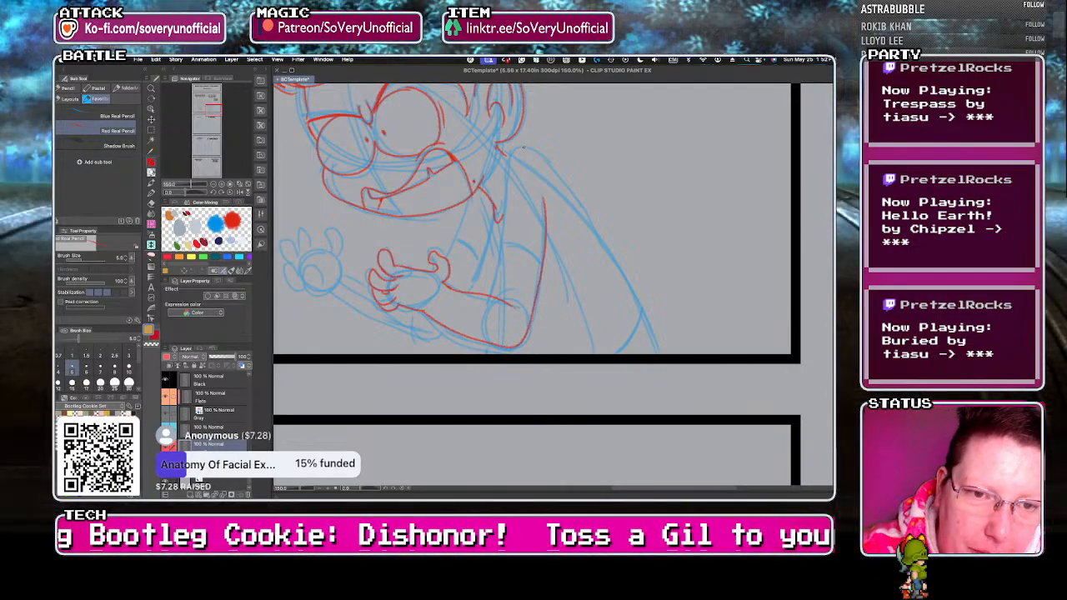
mouse_move(490, 297)
mouse_down()
mouse_move(502, 227)
mouse_move(536, 149)
mouse_move(659, 354)
mouse_up()
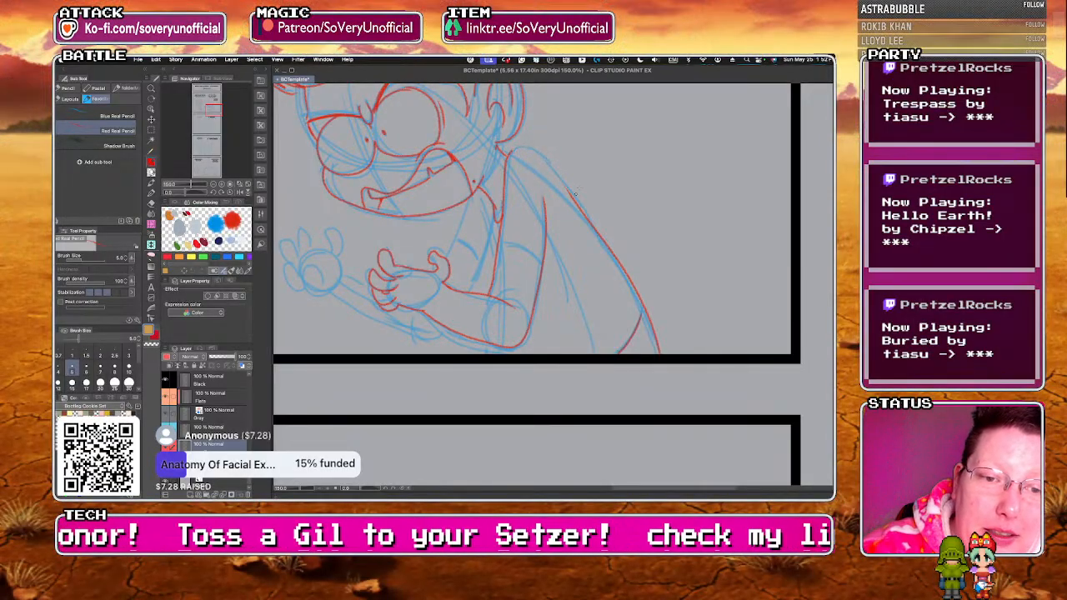
Trace the right character's shoulder, chest line and the underside of the far forearm in red pencil.
drag(506, 159, 579, 209)
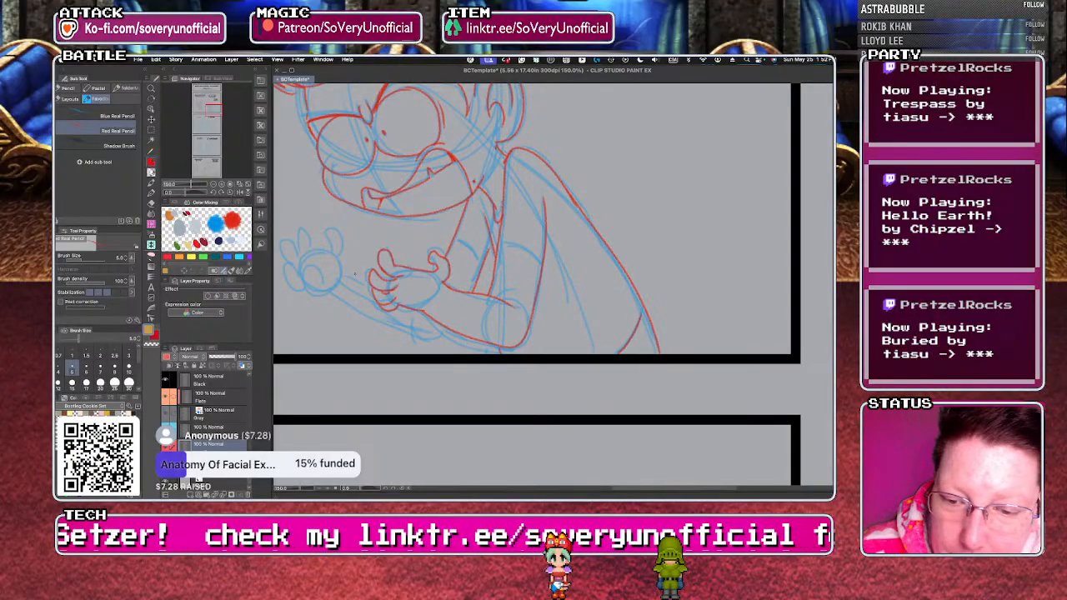
mouse_move(332, 293)
mouse_down()
mouse_move(388, 326)
mouse_move(441, 336)
mouse_up()
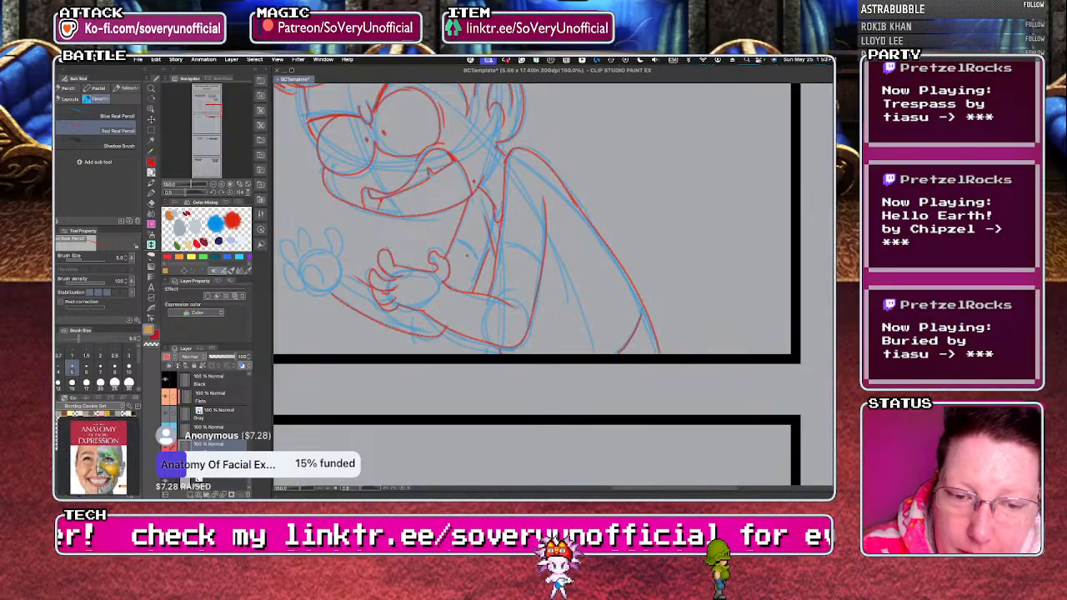
scroll(375, 313, down, 2)
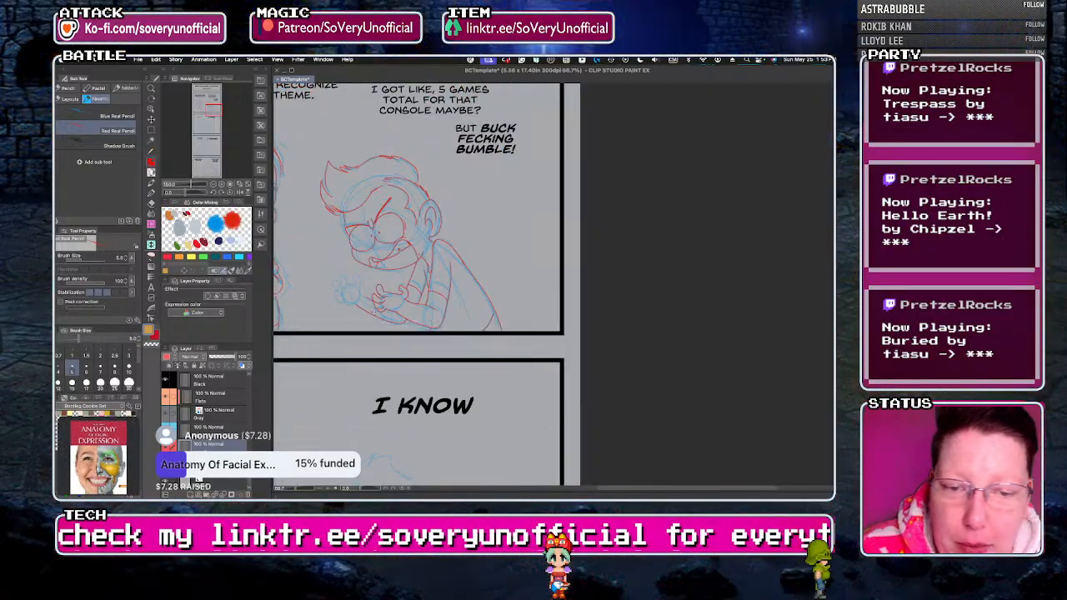
Trace the right character's far hand with its curled fingers, and add palm crease lines to both hands in red pencil.
scroll(333, 305, up, 3)
mouse_move(403, 306)
mouse_down()
mouse_move(353, 296)
mouse_move(365, 284)
mouse_move(425, 286)
mouse_move(389, 275)
mouse_move(349, 237)
mouse_move(365, 268)
mouse_move(374, 219)
mouse_move(382, 244)
mouse_up()
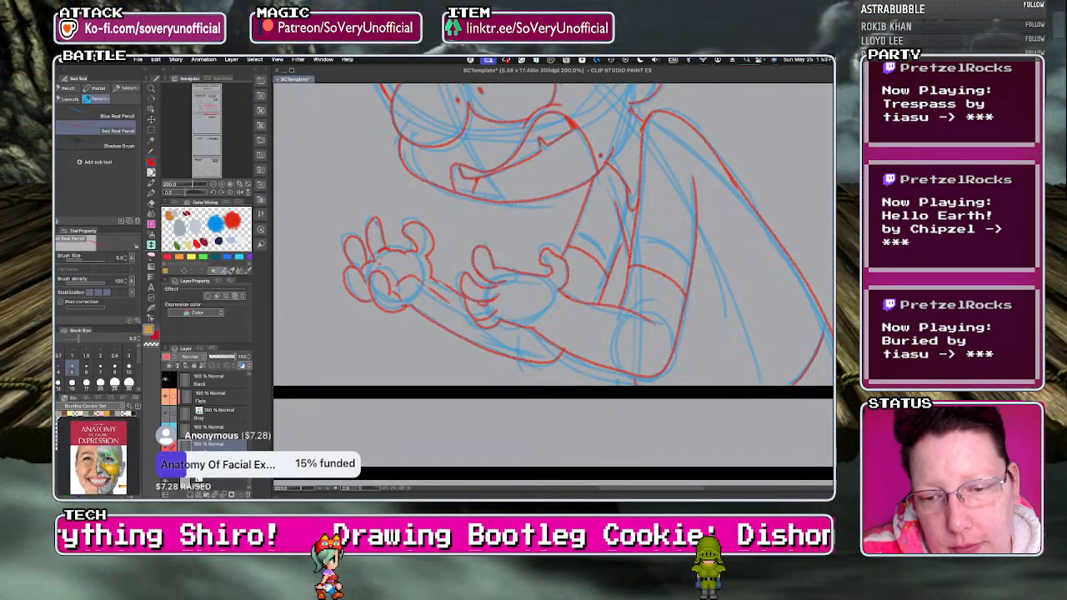
scroll(376, 324, down, 5)
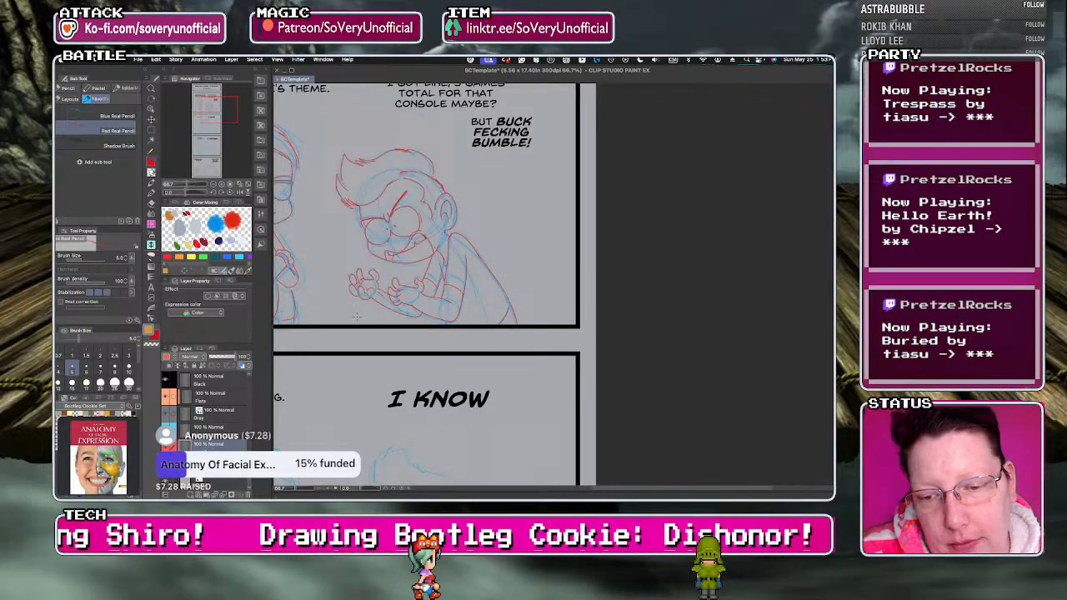
scroll(356, 315, up, 5)
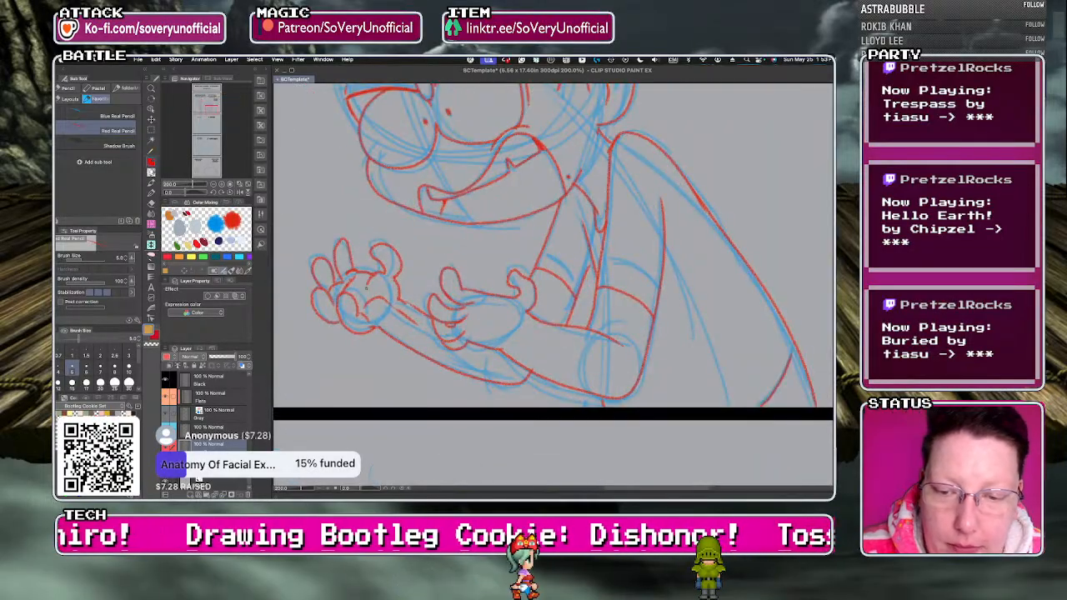
scroll(369, 281, down, 5)
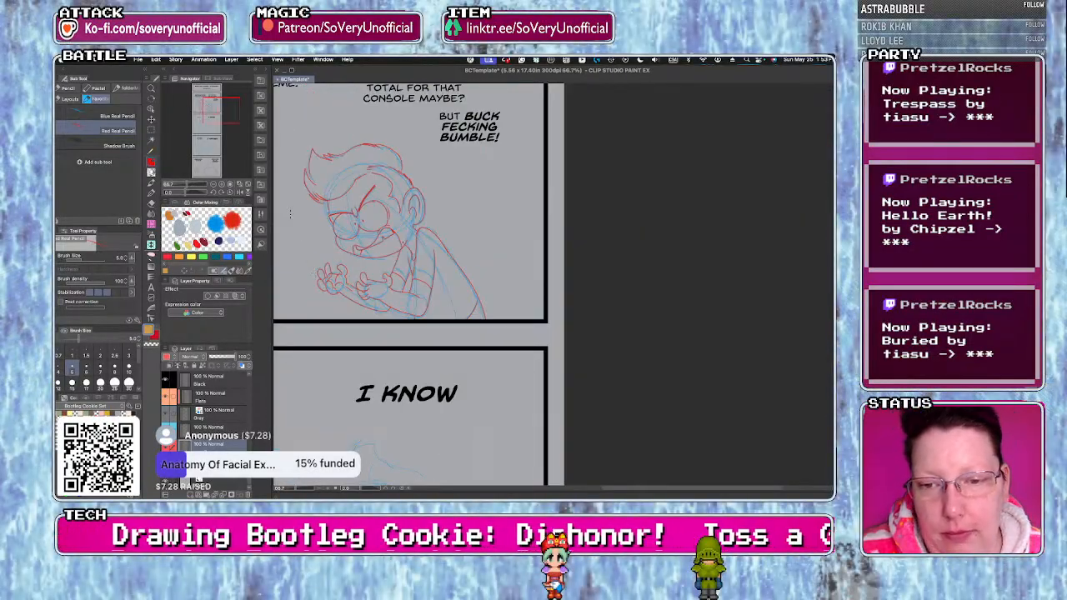
scroll(425, 376, down, 1)
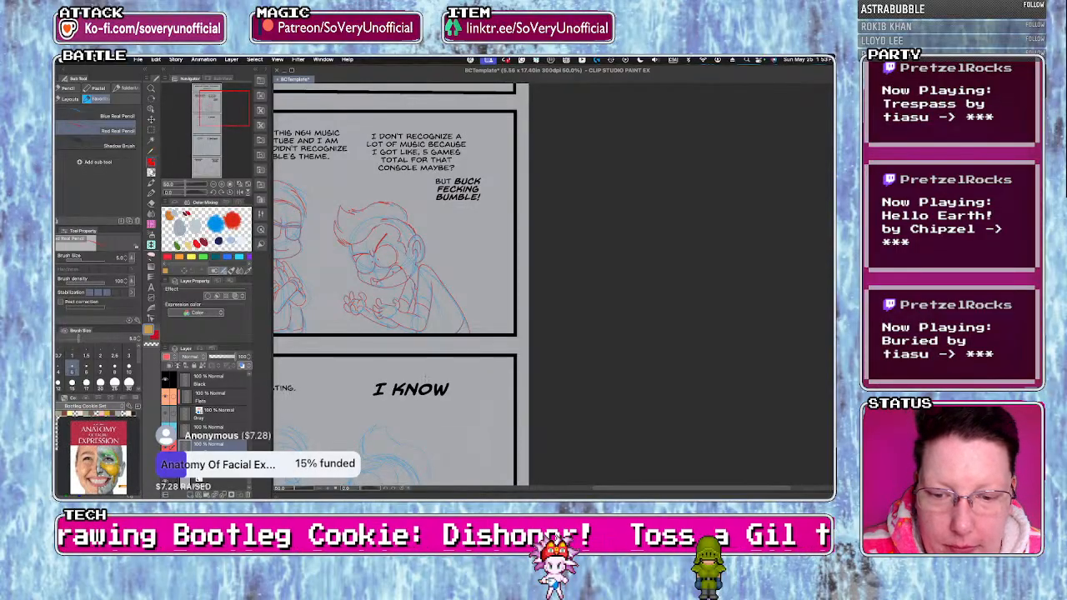
scroll(389, 304, up, 7)
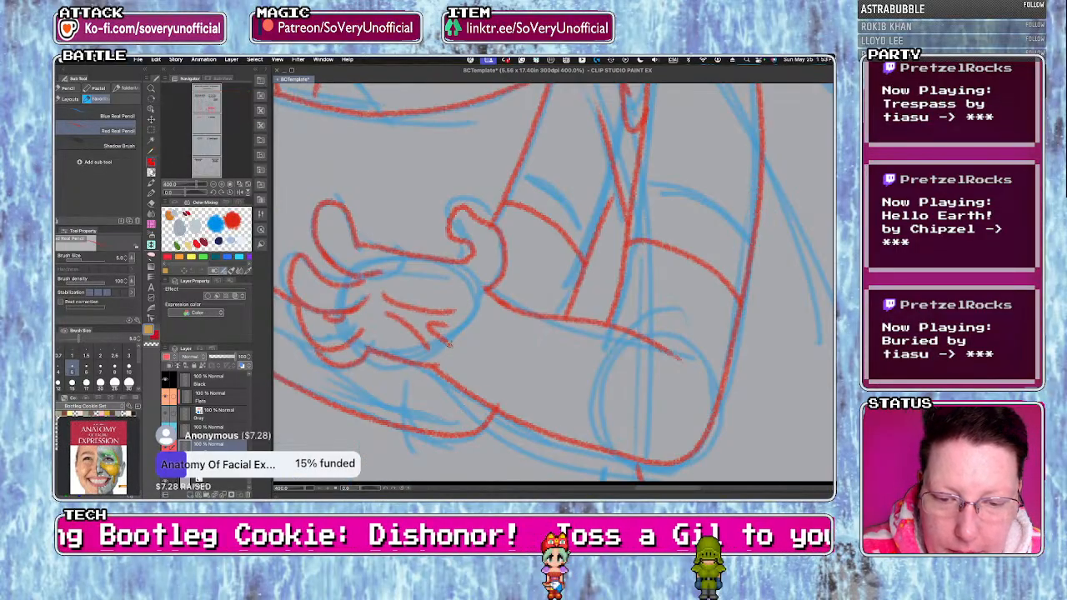
scroll(452, 347, down, 7)
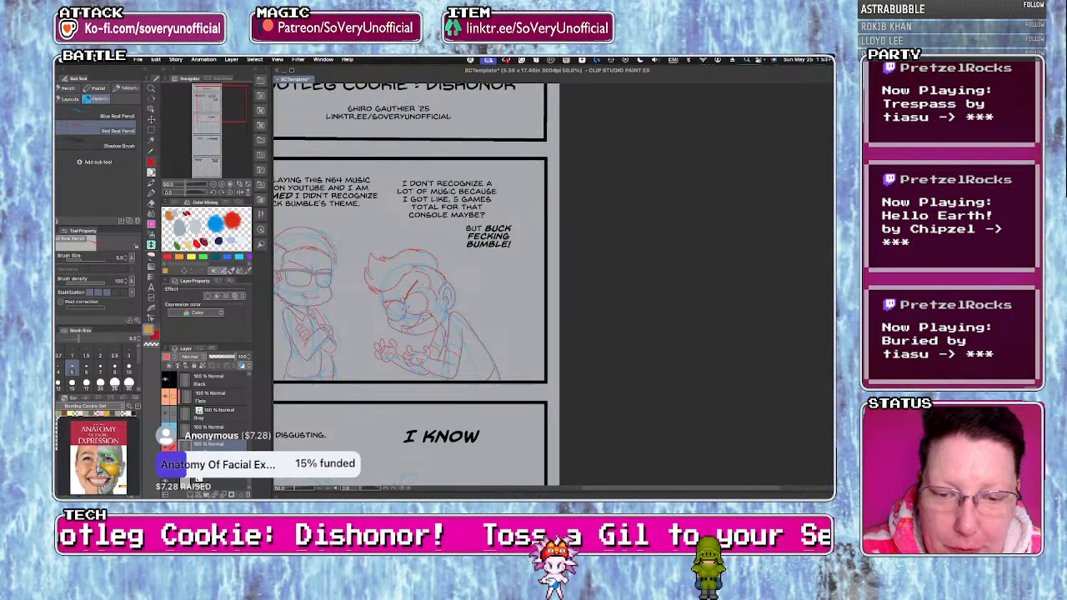
Draw a small anger mark on the right character's forehead in red pencil and save the file.
scroll(421, 277, up, 3)
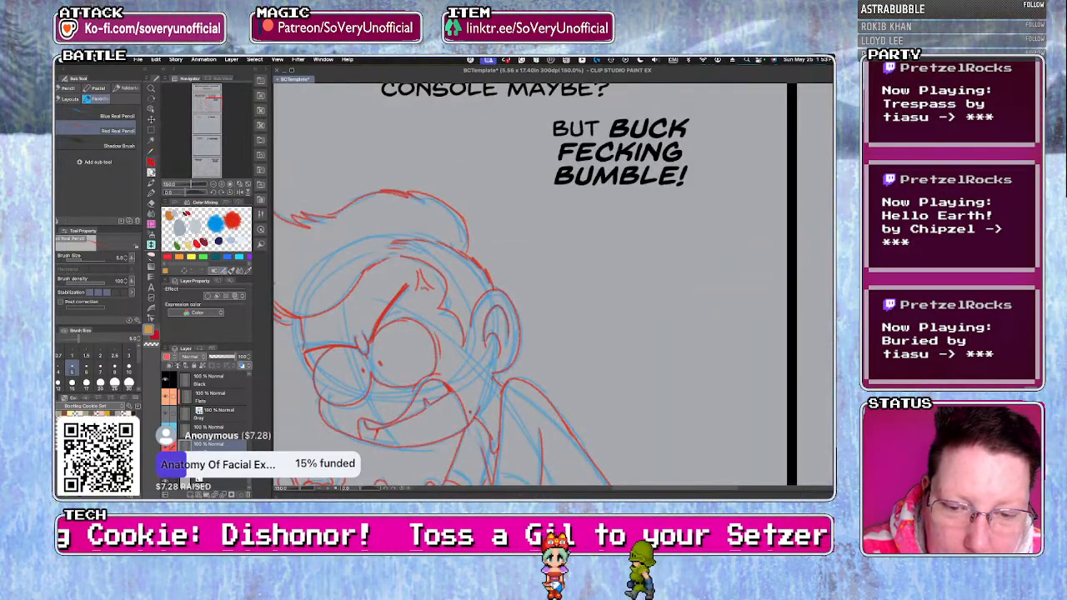
scroll(332, 241, down, 3)
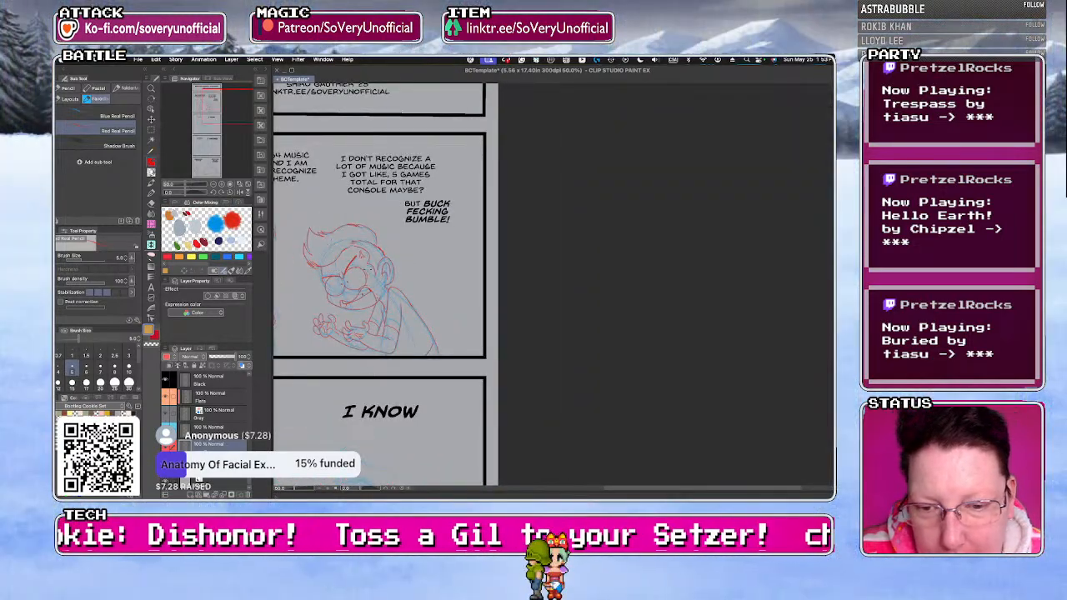
scroll(367, 359, up, 3)
scroll(367, 359, down, 4)
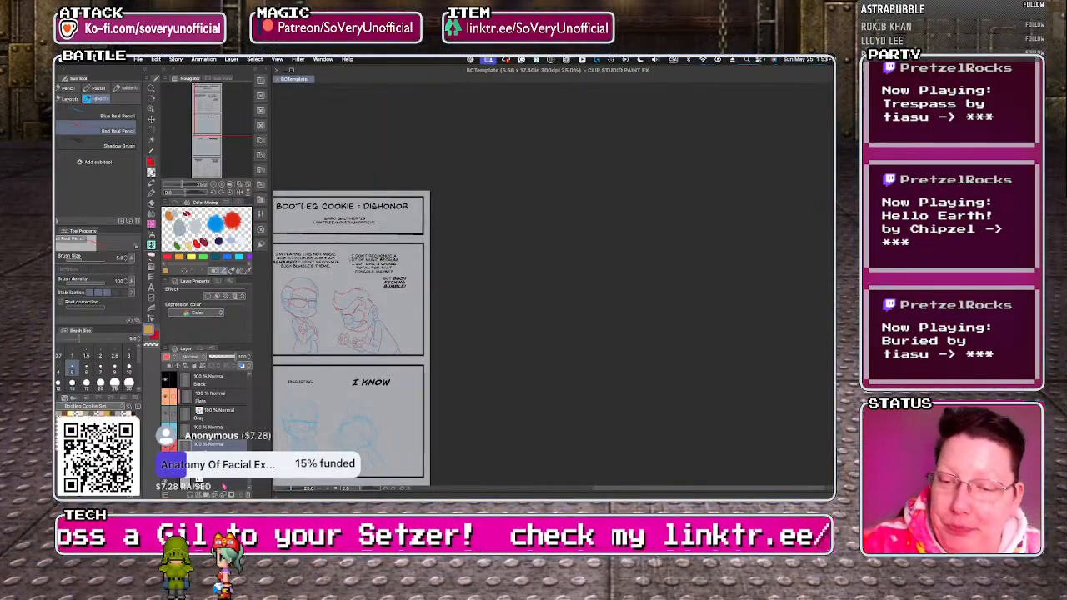
Copy the left character's red drawing from the first dialogue panel down over its blue sketch in the "Disgusting." panel.
scroll(409, 235, down, 4)
scroll(377, 255, up, 5)
key(m)
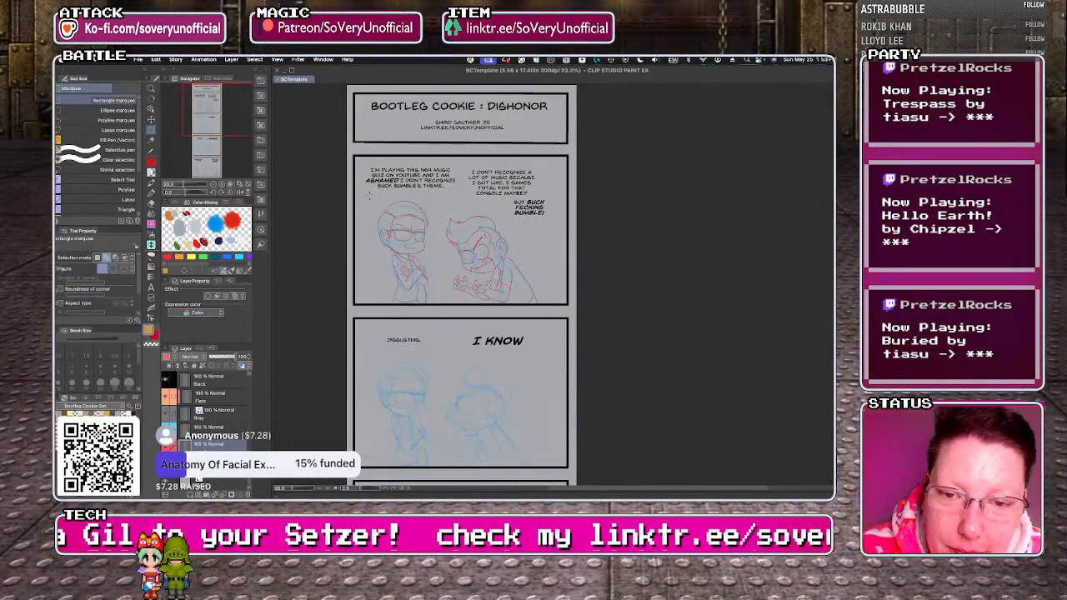
drag(427, 245, 442, 312)
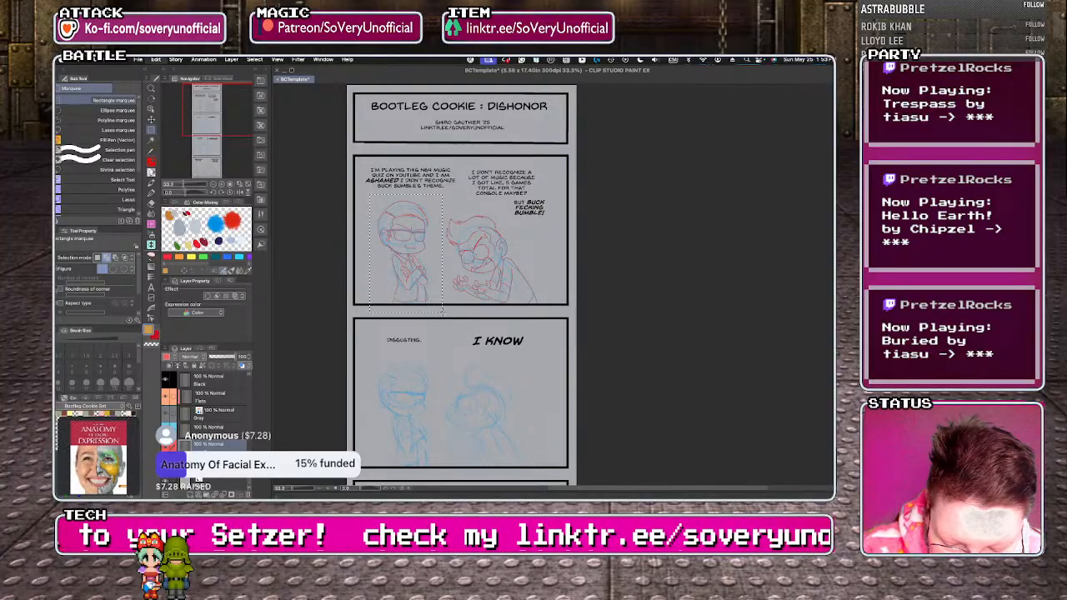
key(ctrl+t)
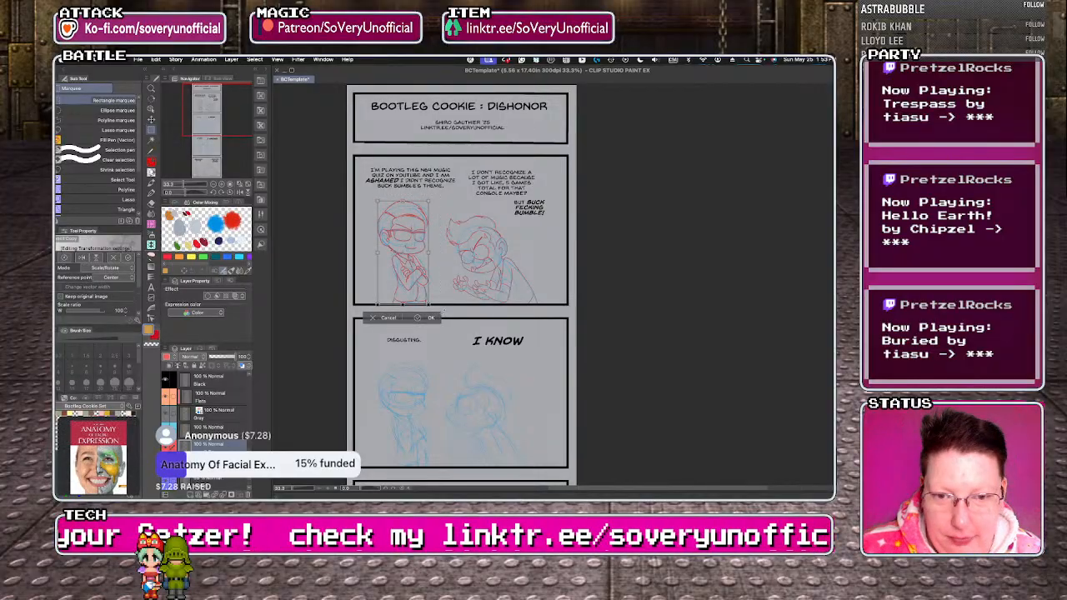
key(Down)
key(Down)
key(Down)
key(Down)
key(Down)
key(Down)
key(Down)
key(Down)
key(Down)
key(Down)
key(Down)
key(Down)
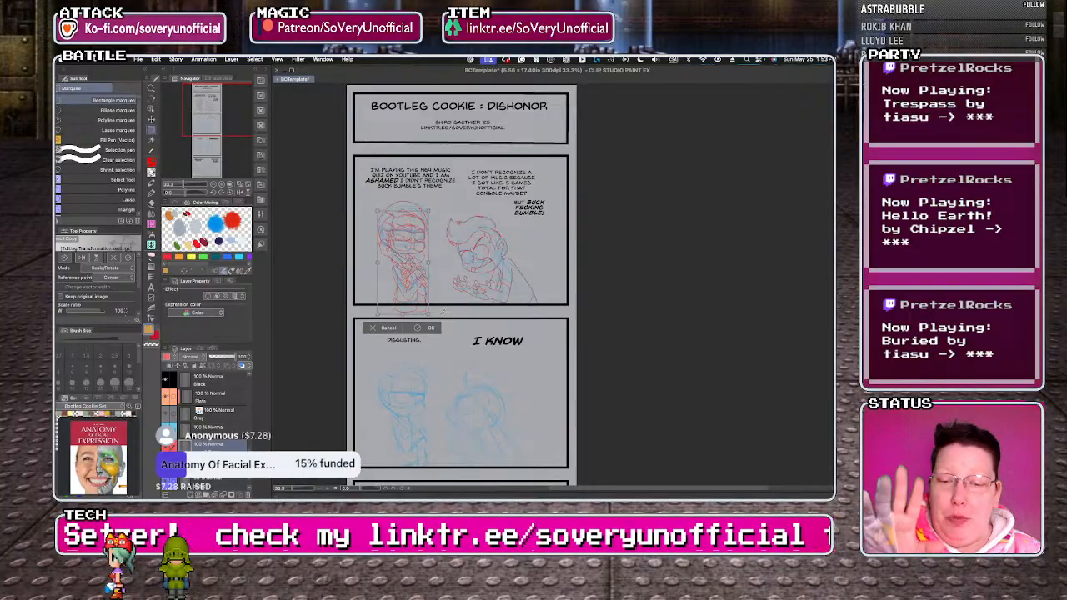
key(Down)
key(Down)
key(Down)
key(Down)
key(Down)
key(Down)
key(Down)
key(Down)
key(Down)
key(Down)
key(Down)
key(Down)
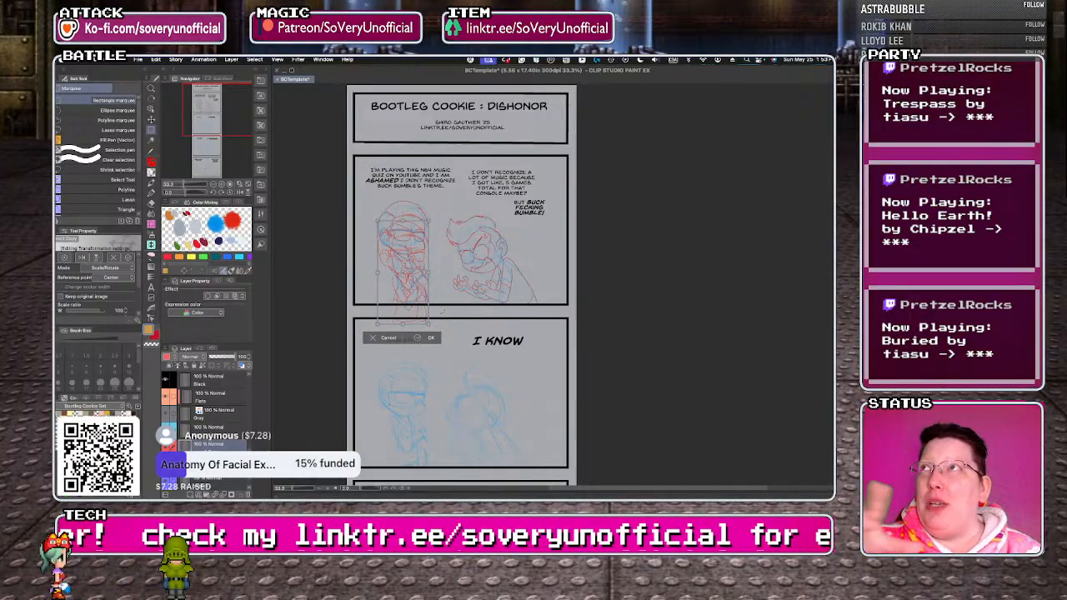
key(Down)
key(Down)
key(Down)
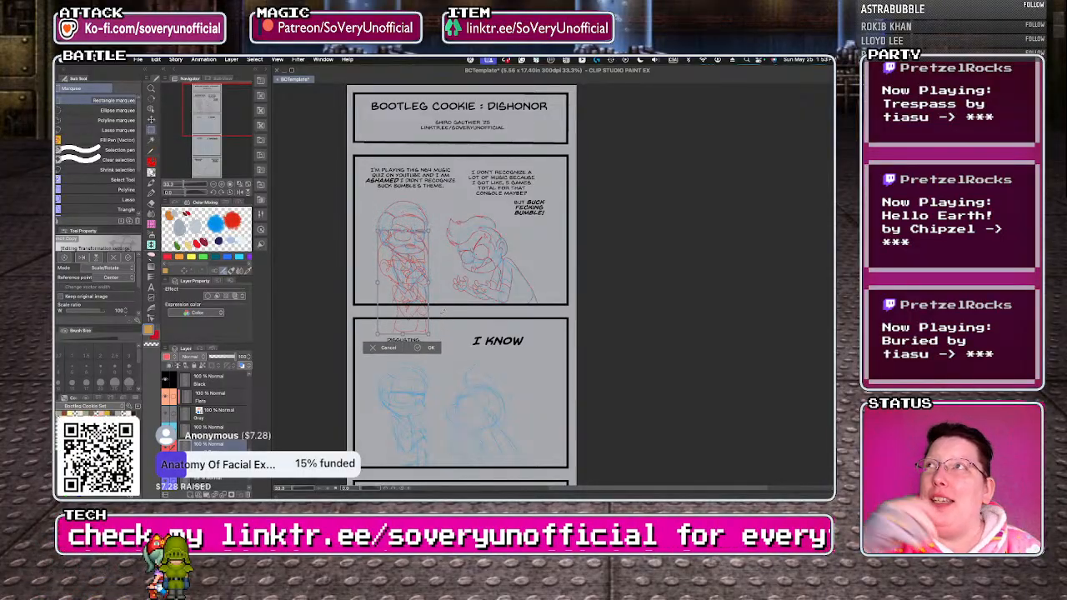
key(Down)
key(Down)
key(Down)
key(Down)
key(Down)
key(Down)
key(Down)
key(Down)
key(Down)
key(Down)
key(Down)
key(Down)
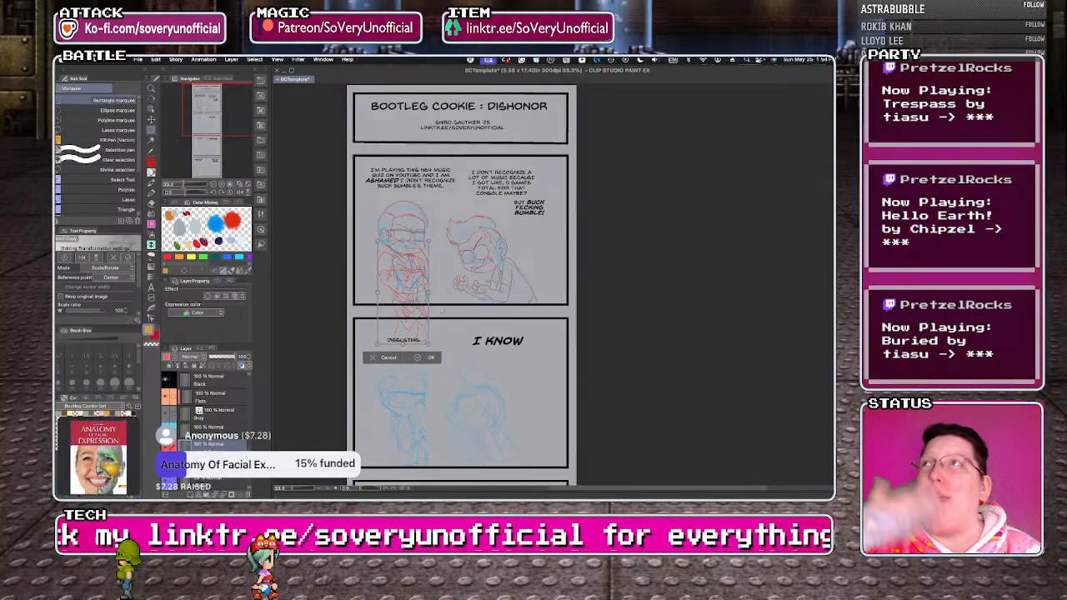
key(Down)
key(Down)
key(Down)
key(Down)
key(Down)
key(Down)
key(Down)
key(Down)
key(Down)
key(Down)
key(Down)
key(Down)
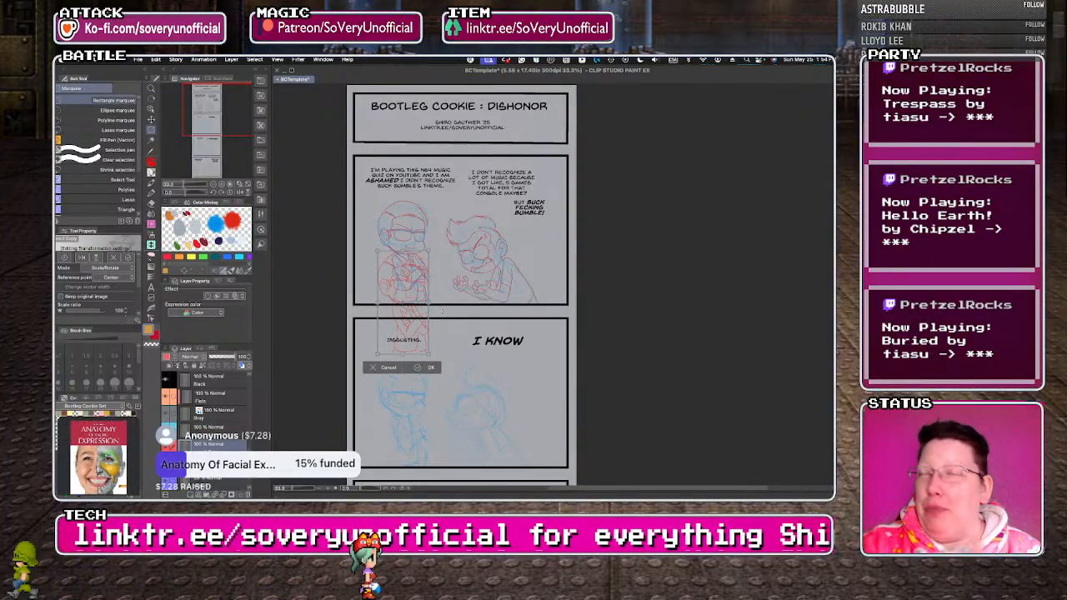
key(Down)
key(Down)
key(Down)
key(Down)
key(Down)
key(Down)
key(Down)
key(Down)
key(Down)
key(Down)
key(Down)
key(Down)
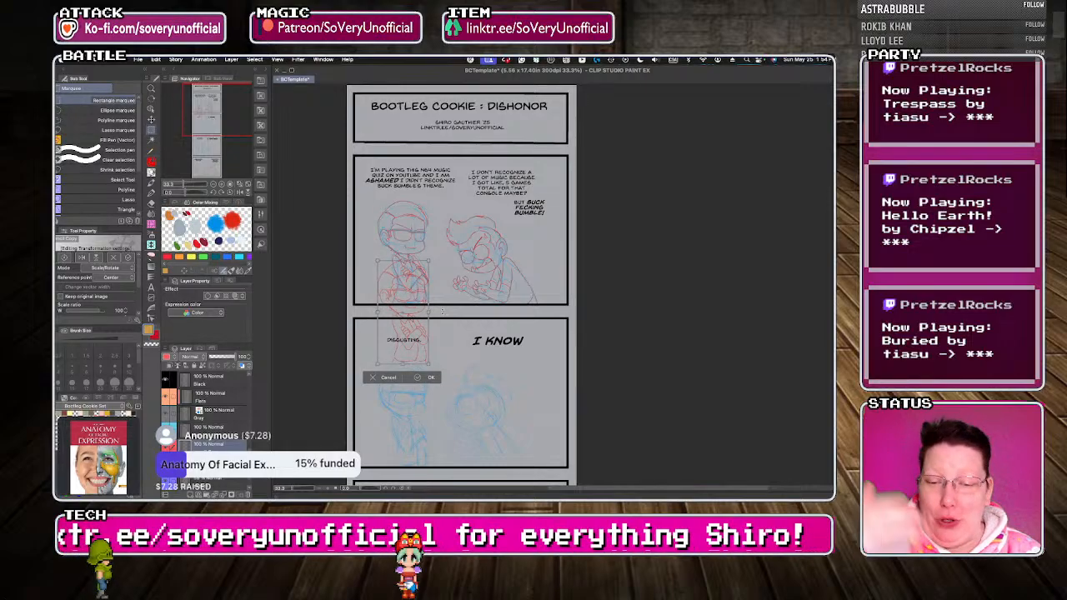
key(Down)
key(Down)
key(Down)
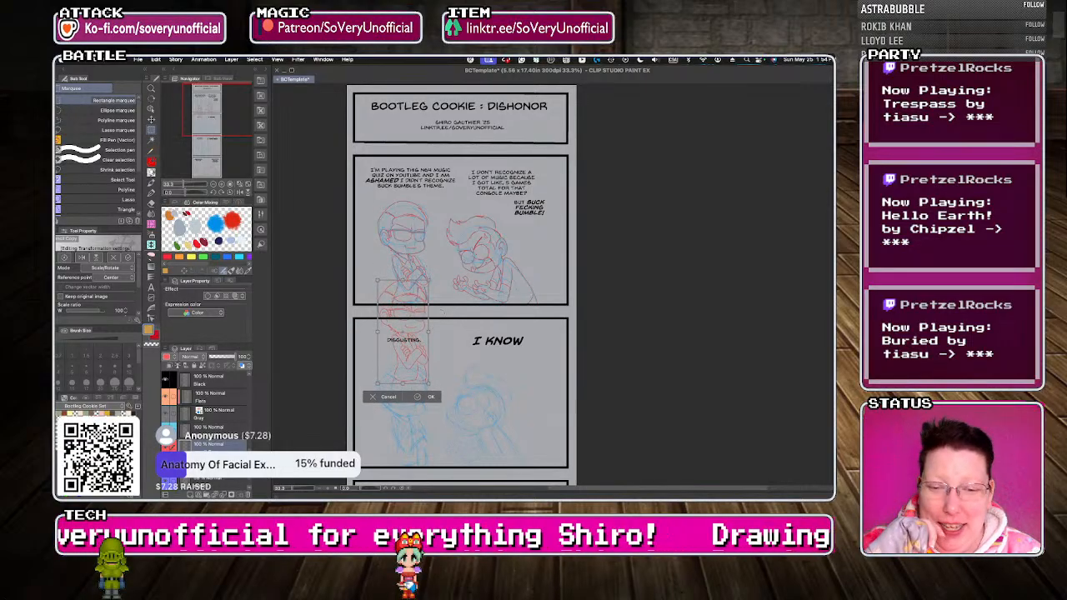
key(Down)
key(Down)
key(Down)
key(Down)
key(Down)
key(Down)
key(Down)
key(Down)
key(Down)
key(Down)
key(Down)
key(Down)
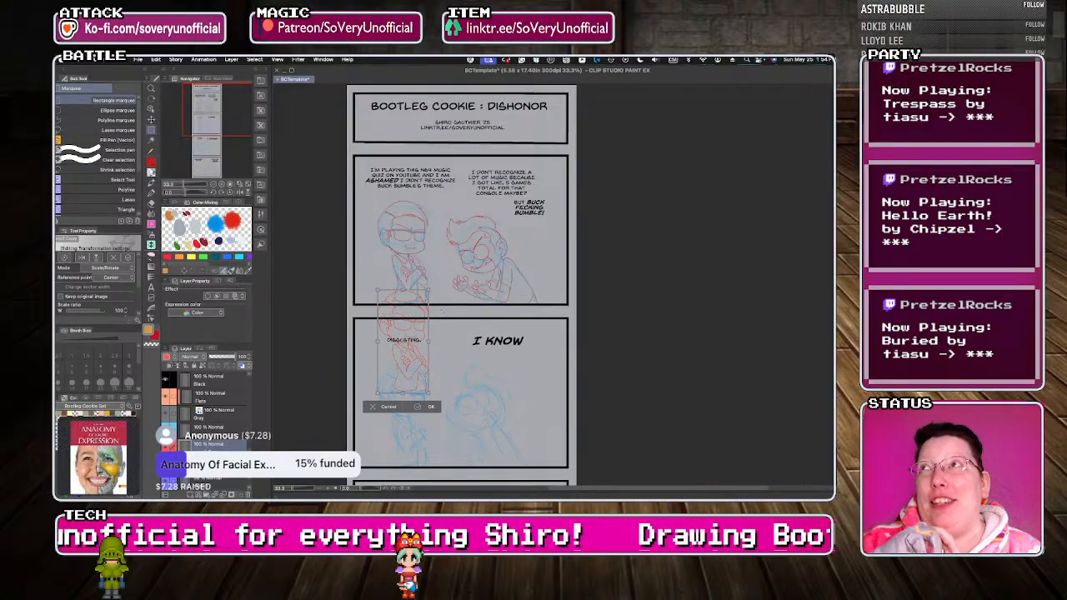
key(Down)
key(Down)
key(Down)
key(Down)
key(Down)
key(Down)
key(Down)
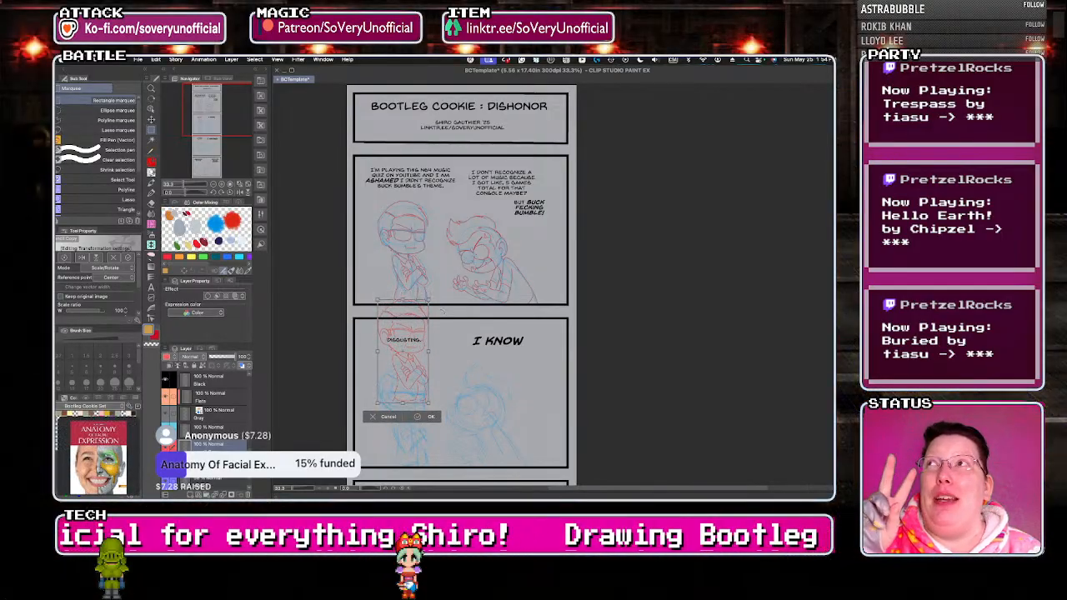
key(Down)
key(Down)
key(Down)
key(Down)
key(Down)
key(Down)
key(Down)
key(Down)
key(Down)
key(Down)
key(Down)
key(Down)
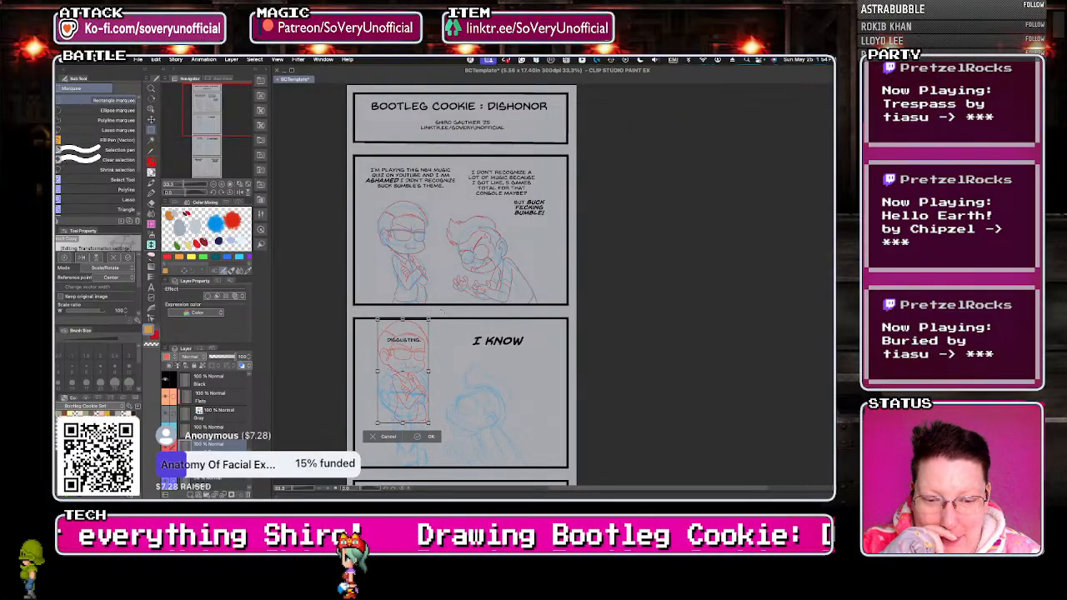
key(Down)
key(Down)
key(Down)
key(Down)
key(Down)
key(Down)
key(Down)
key(Down)
key(Down)
key(Down)
key(Down)
key(Down)
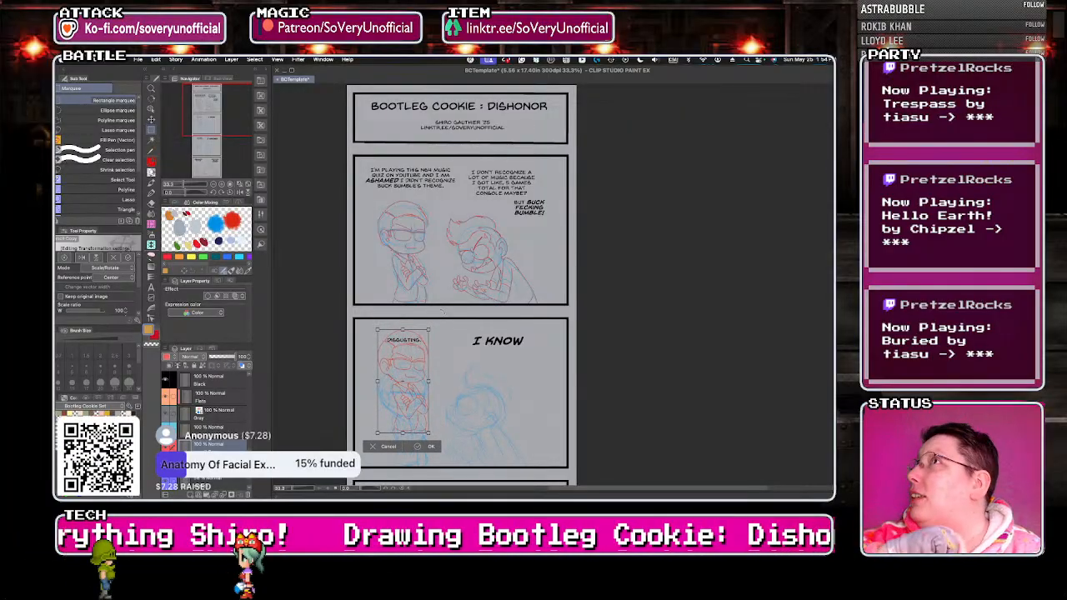
key(Down)
key(Down)
key(Down)
key(Down)
key(Down)
key(Down)
key(Down)
key(Down)
key(Down)
key(Down)
key(Down)
key(Down)
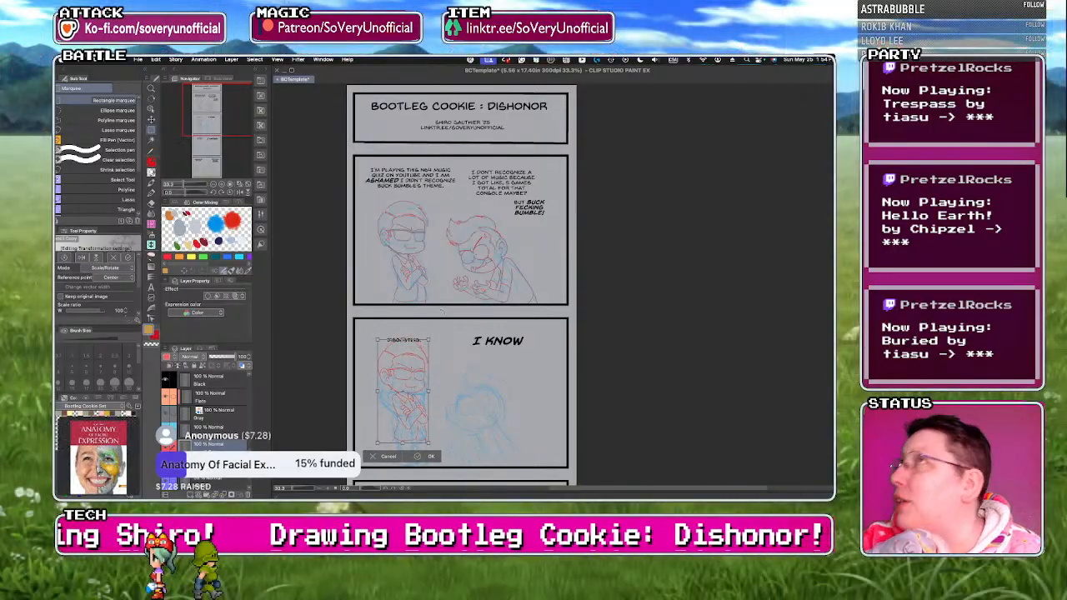
key(Down)
key(Down)
key(Down)
key(Down)
key(Down)
key(Down)
key(Down)
key(Down)
key(Down)
key(Down)
key(Down)
key(Down)
key(Down)
key(Down)
key(Down)
key(Down)
key(Down)
key(Down)
key(Down)
key(Down)
key(Down)
key(Down)
key(Down)
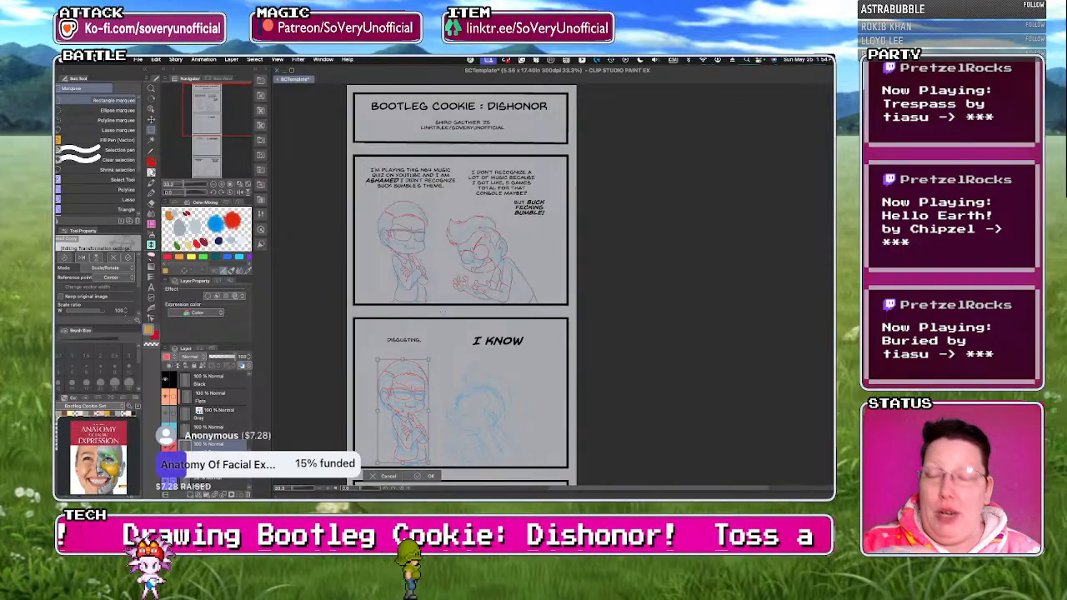
key(Down)
key(Down)
key(Down)
key(Down)
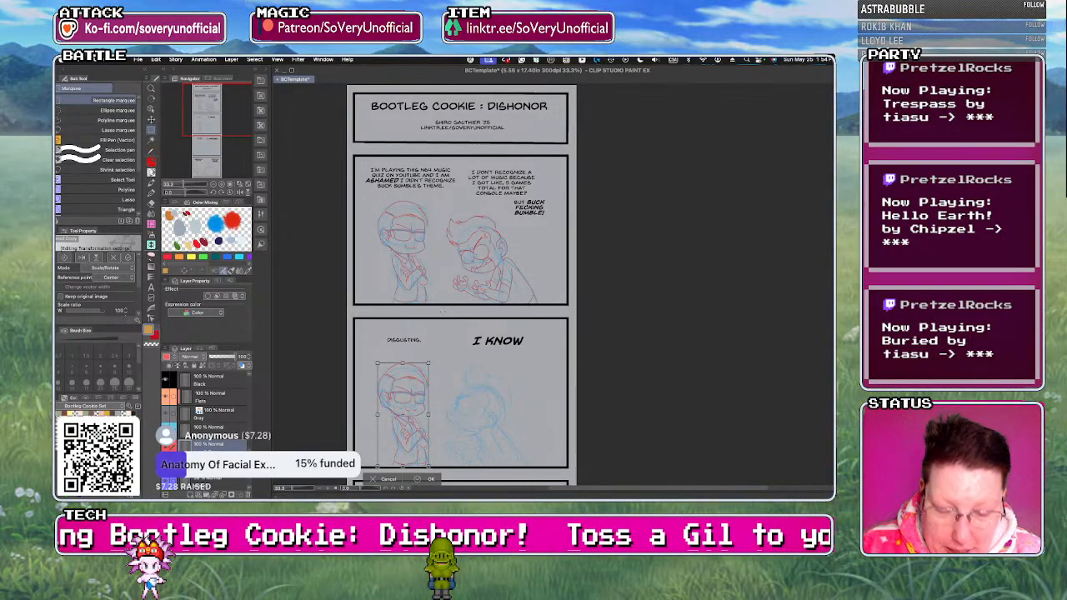
key(Down)
key(Down)
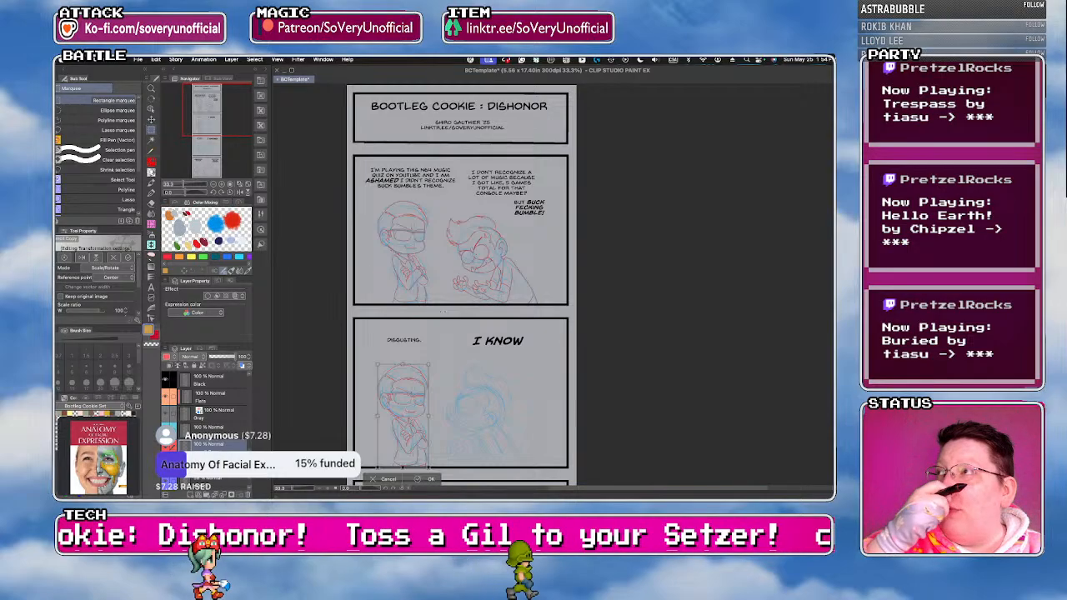
key(Return)
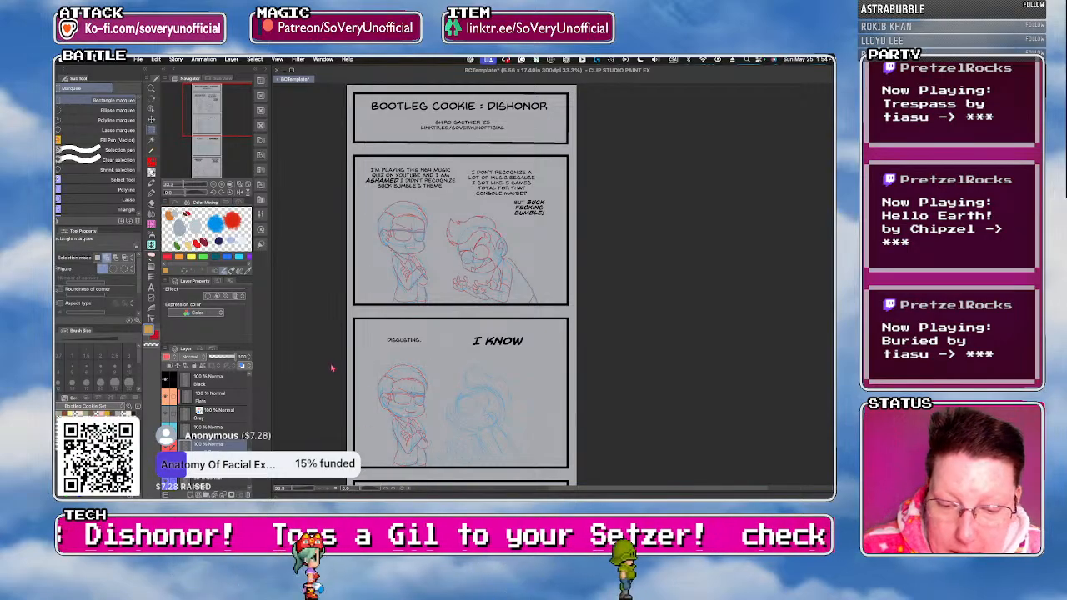
Draw a small open mouth in red pencil on the copied left character's face in the "Disgusting." panel.
scroll(407, 417, up, 1)
scroll(408, 417, up, 3)
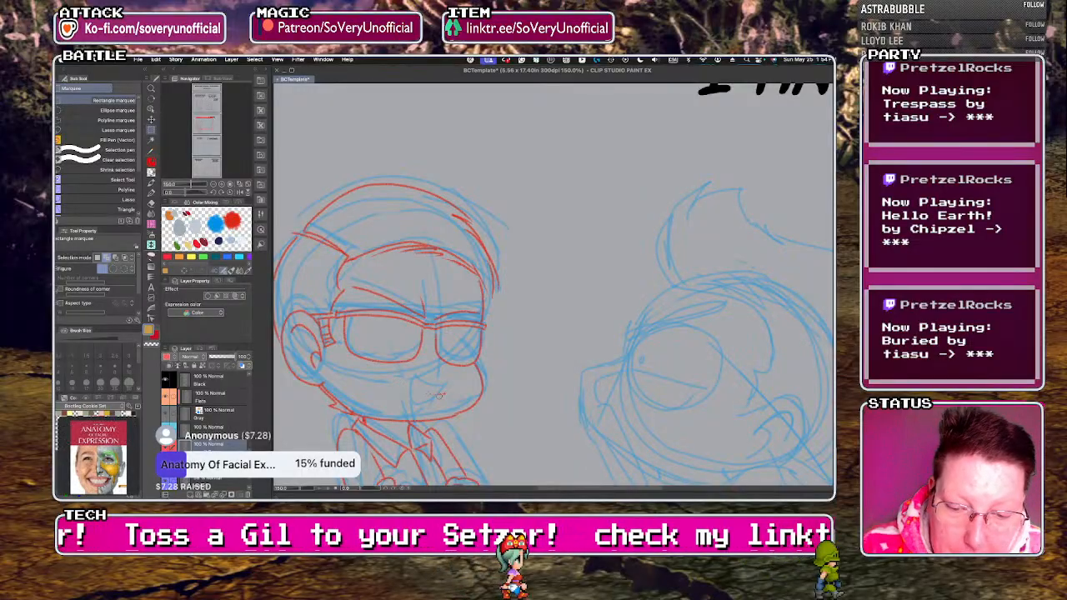
key(p)
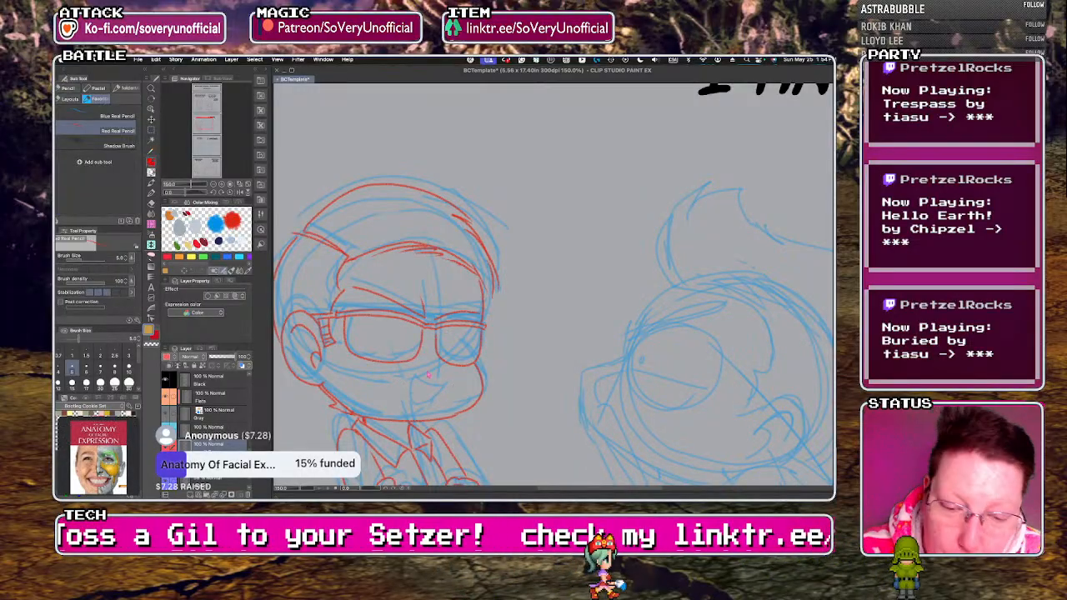
mouse_move(412, 375)
mouse_down()
mouse_move(420, 407)
mouse_move(444, 386)
mouse_up()
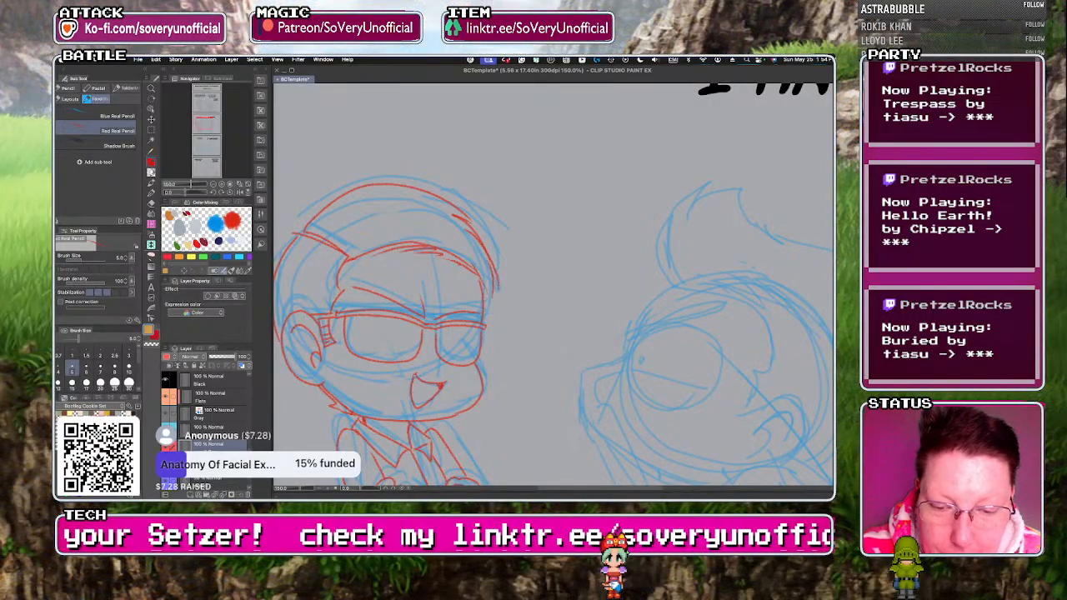
scroll(378, 303, down, 3)
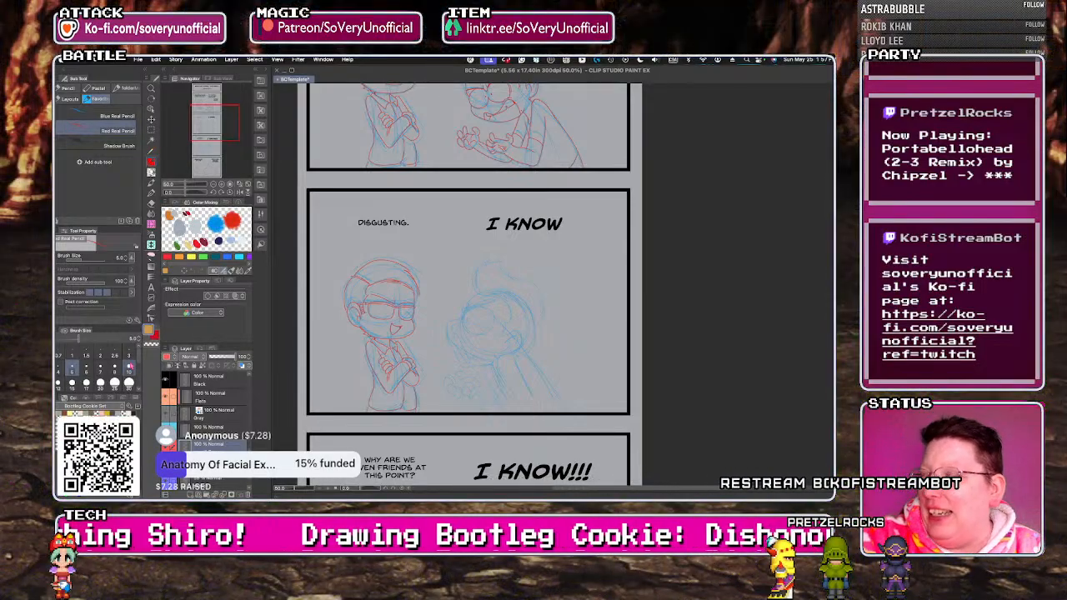
Trace the right character's front hairline, brow, round eye with pupil, and snout and mouth outline in red pencil in the "I know" panel.
click(104, 131)
scroll(455, 328, up, 3)
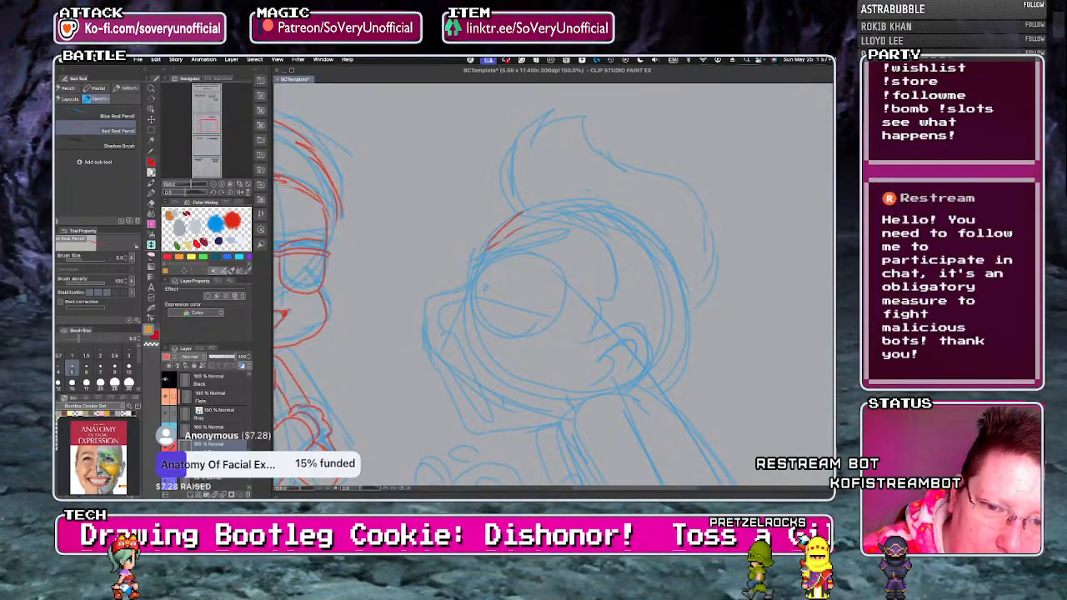
mouse_move(479, 249)
mouse_down()
mouse_move(472, 269)
mouse_move(569, 237)
mouse_up()
mouse_move(504, 255)
mouse_down()
mouse_move(473, 287)
mouse_move(550, 327)
mouse_move(518, 253)
mouse_move(486, 285)
mouse_move(429, 296)
mouse_move(427, 314)
mouse_move(457, 404)
mouse_move(557, 424)
mouse_up()
key(ctrl+z)
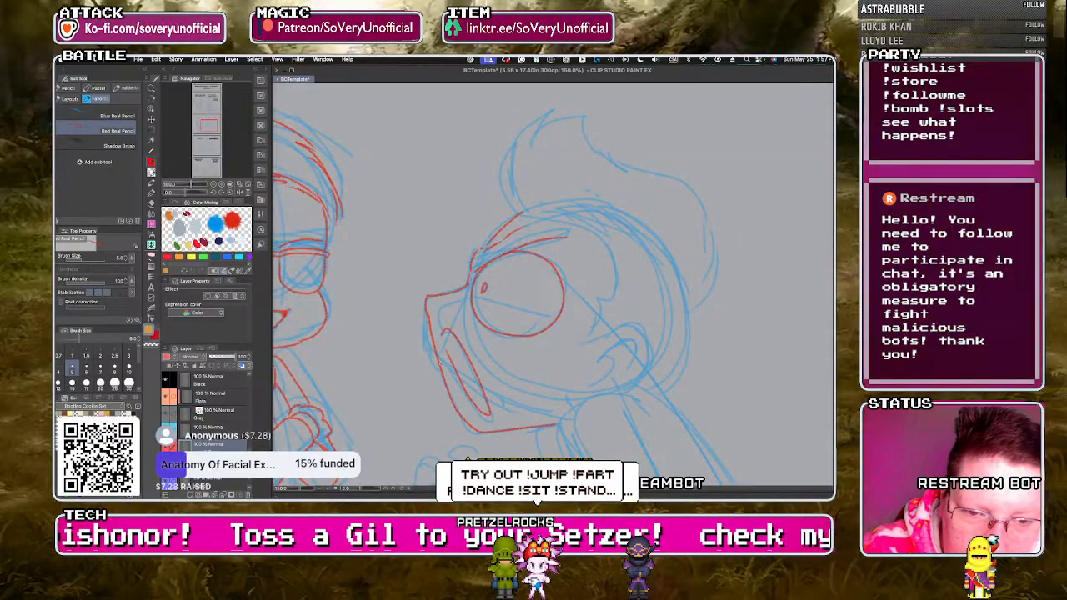
Refine the right character's elongated open mouth and add a small mark beside its corner in red pencil in the "I know" panel.
mouse_move(440, 332)
mouse_down()
mouse_move(474, 367)
mouse_move(488, 419)
mouse_up()
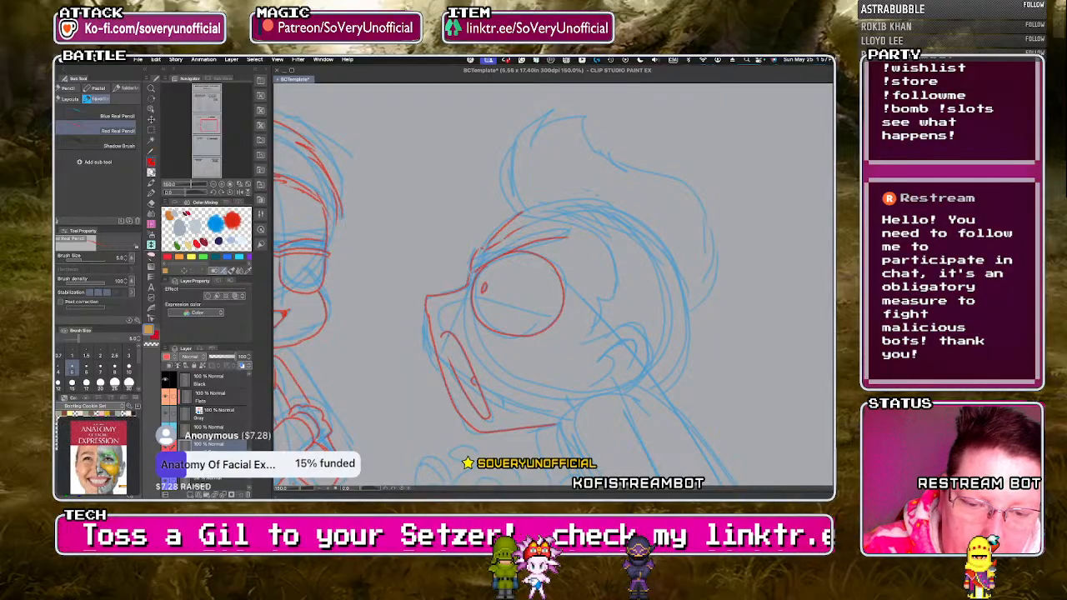
drag(443, 334, 455, 377)
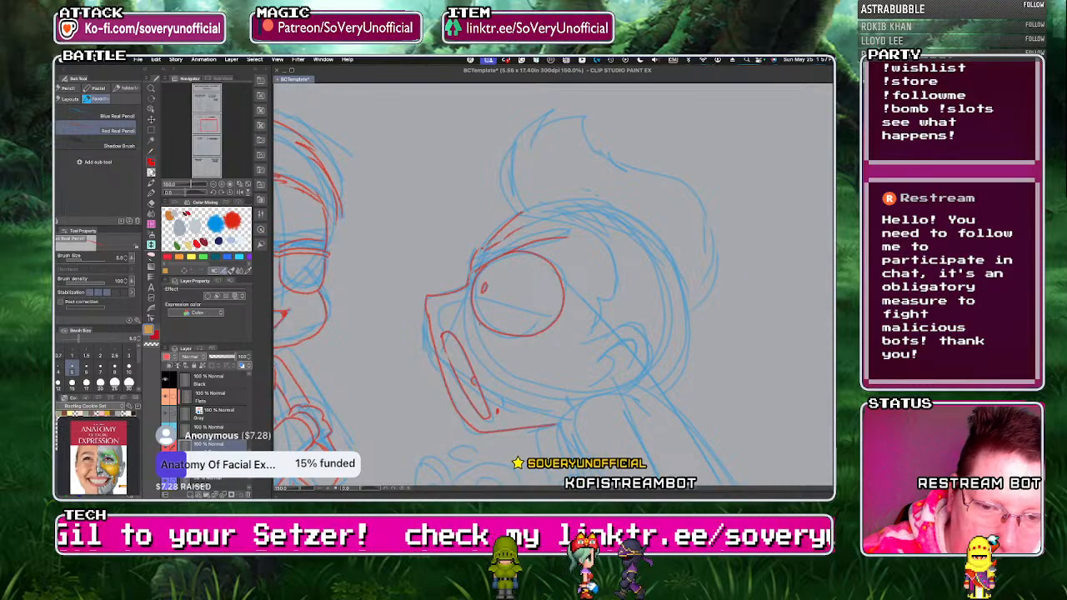
key(super+minus)
key(super+minus)
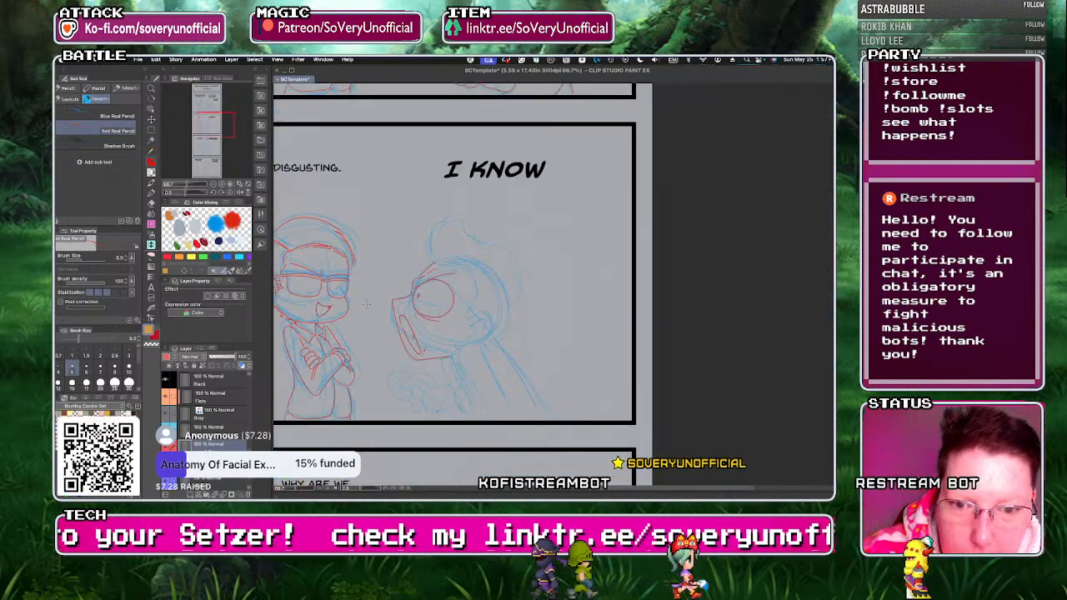
Trace the right character's near raised hand in red pencil, with its wrist, thumb and rounded curled fingers.
scroll(414, 398, up, 3)
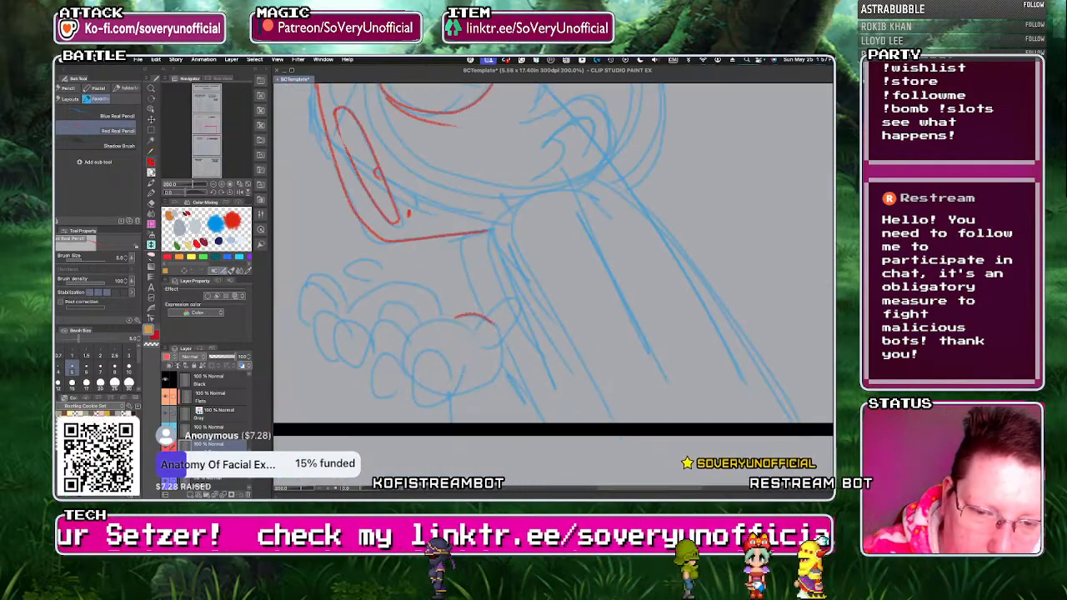
drag(517, 310, 505, 349)
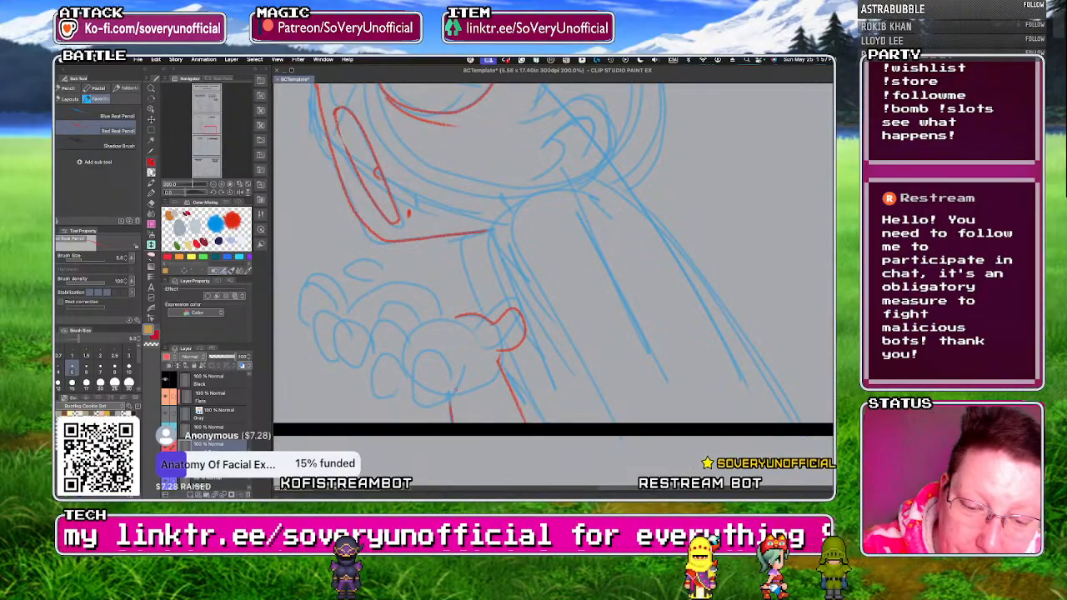
mouse_move(441, 365)
mouse_down()
mouse_move(461, 384)
mouse_move(459, 369)
mouse_up()
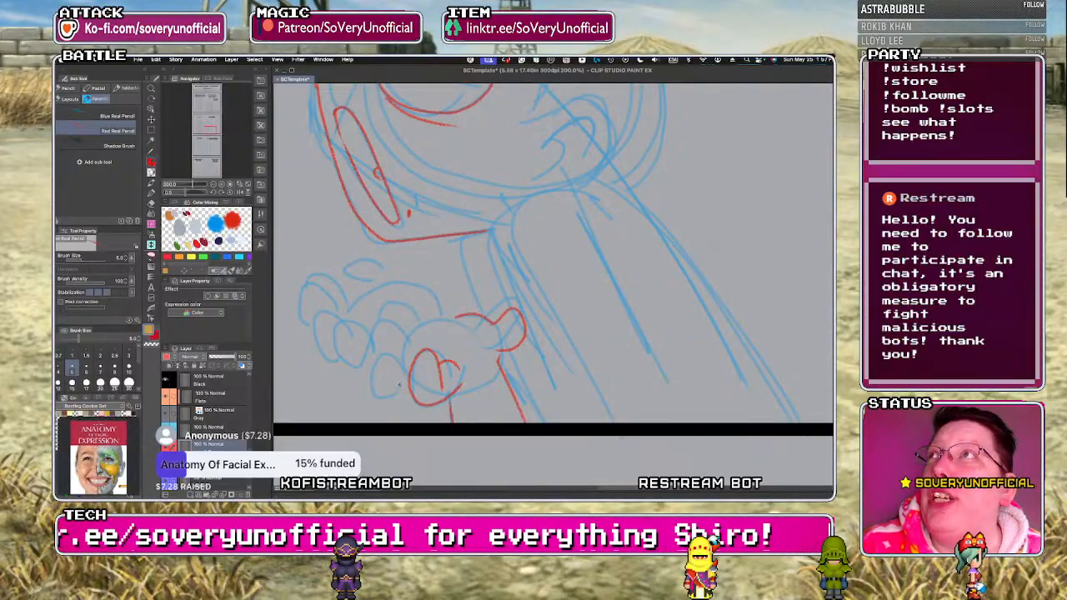
drag(398, 349, 407, 394)
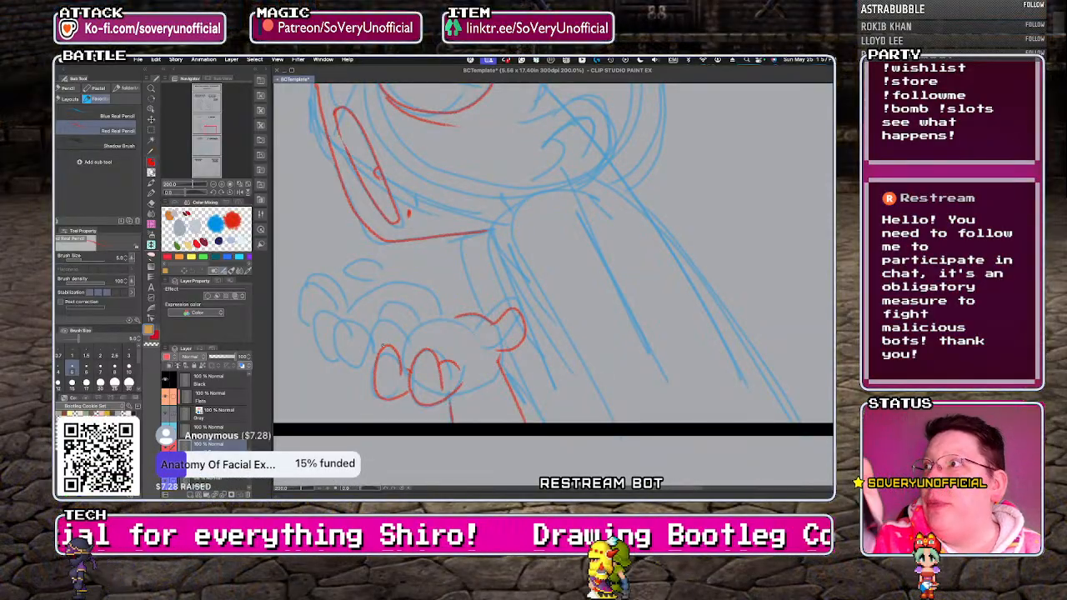
mouse_move(377, 362)
mouse_down()
mouse_move(377, 312)
mouse_move(399, 346)
mouse_move(410, 342)
mouse_move(393, 347)
mouse_move(391, 298)
mouse_move(418, 325)
mouse_move(408, 328)
mouse_move(457, 317)
mouse_up()
key(super+z)
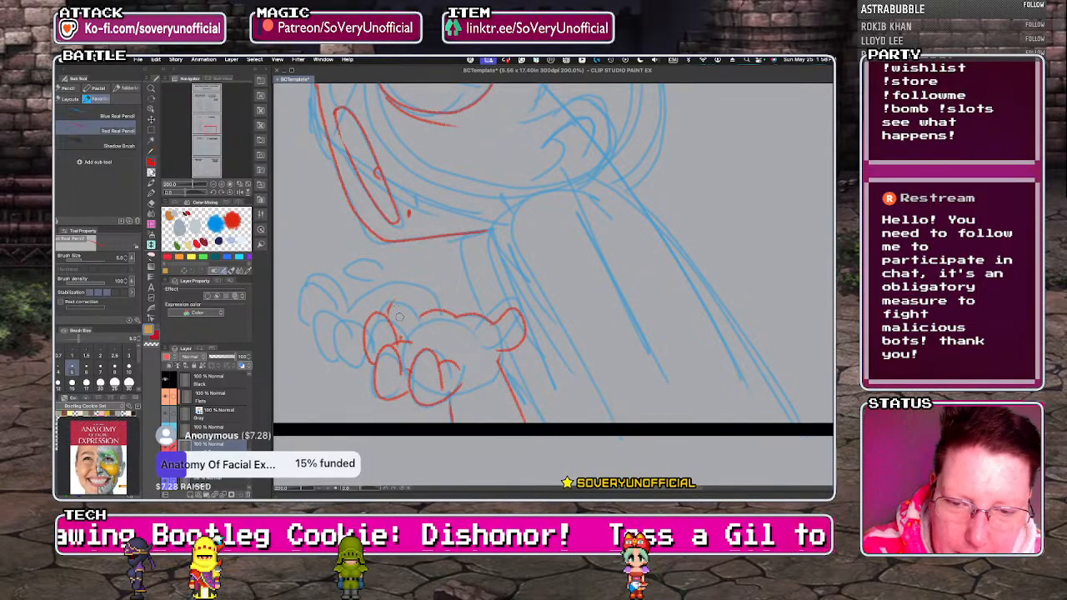
mouse_move(371, 314)
mouse_down()
mouse_move(413, 324)
mouse_move(393, 305)
mouse_move(404, 289)
mouse_move(408, 318)
mouse_up()
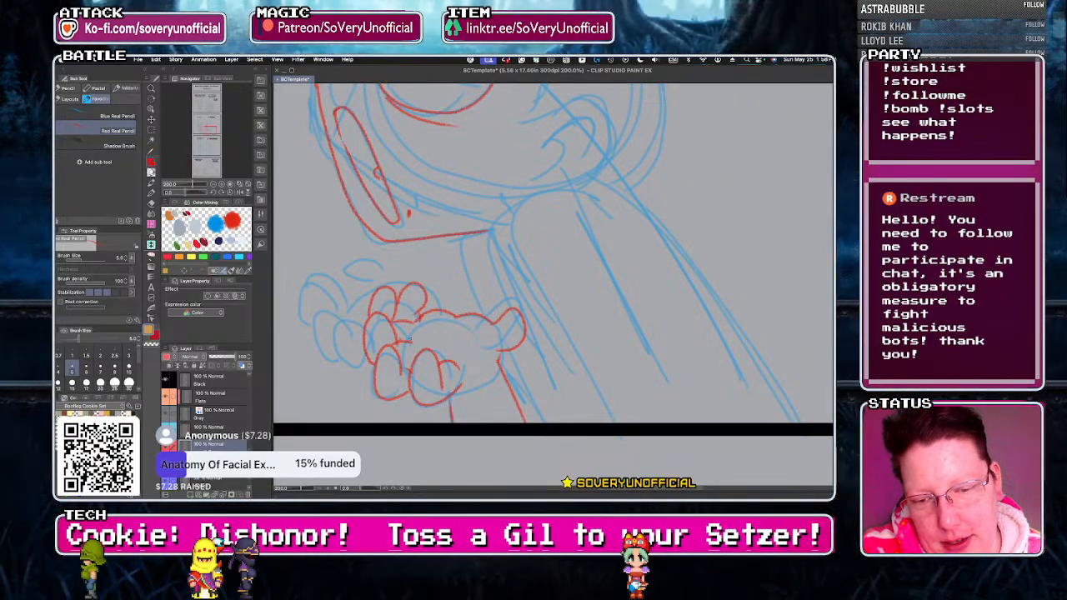
Trace the rounded fingers of the right character's far hand in red pencil behind the near hand.
scroll(363, 381, down, 4)
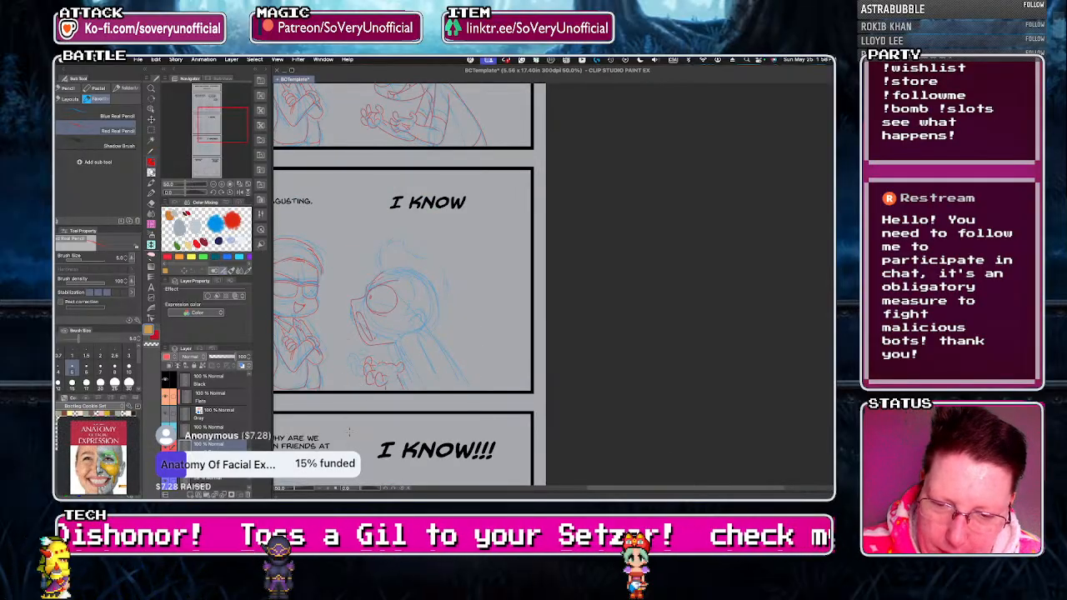
scroll(362, 371, up, 3)
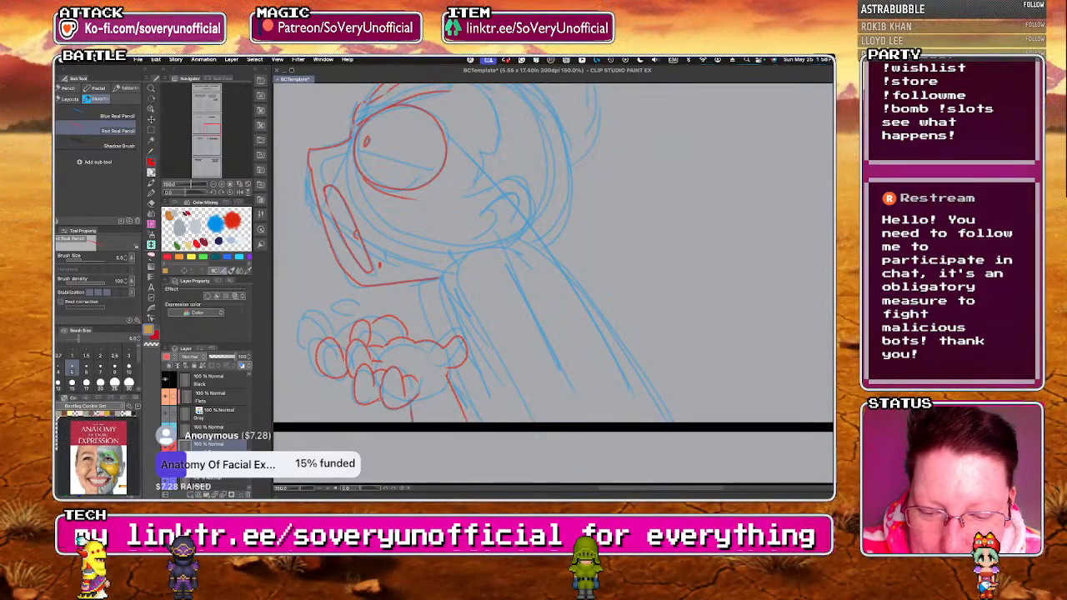
drag(304, 323, 343, 318)
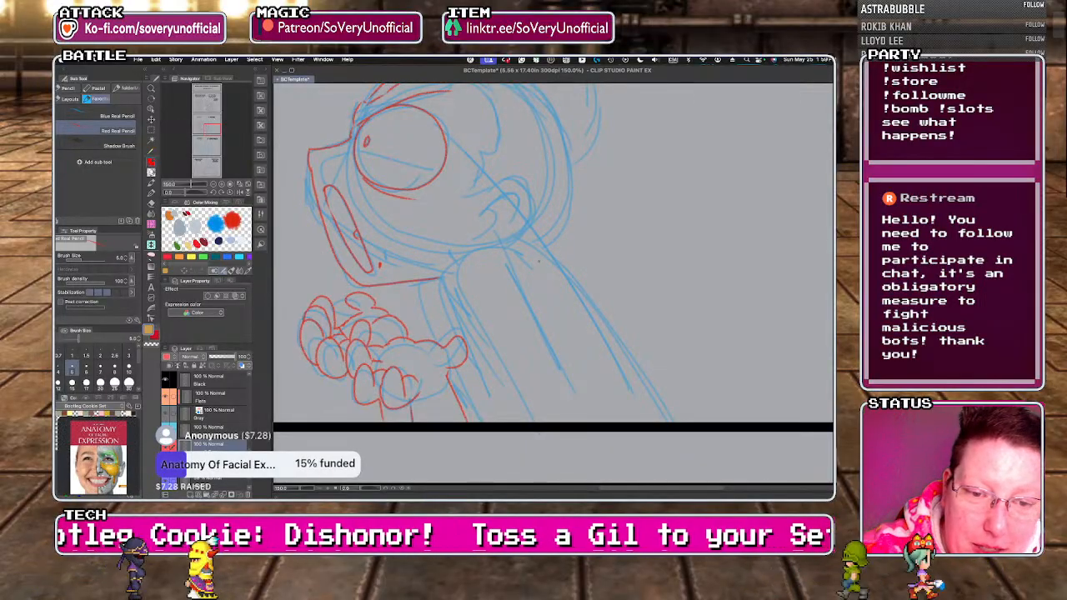
Trace the right character's shoulder, back, upper arm and sleeve edge in red pencil down to the panel border.
drag(539, 262, 463, 335)
key(super+z)
mouse_move(536, 267)
mouse_down()
mouse_move(459, 336)
mouse_move(496, 415)
mouse_up()
mouse_move(525, 305)
mouse_down()
mouse_move(573, 386)
mouse_move(498, 402)
mouse_up()
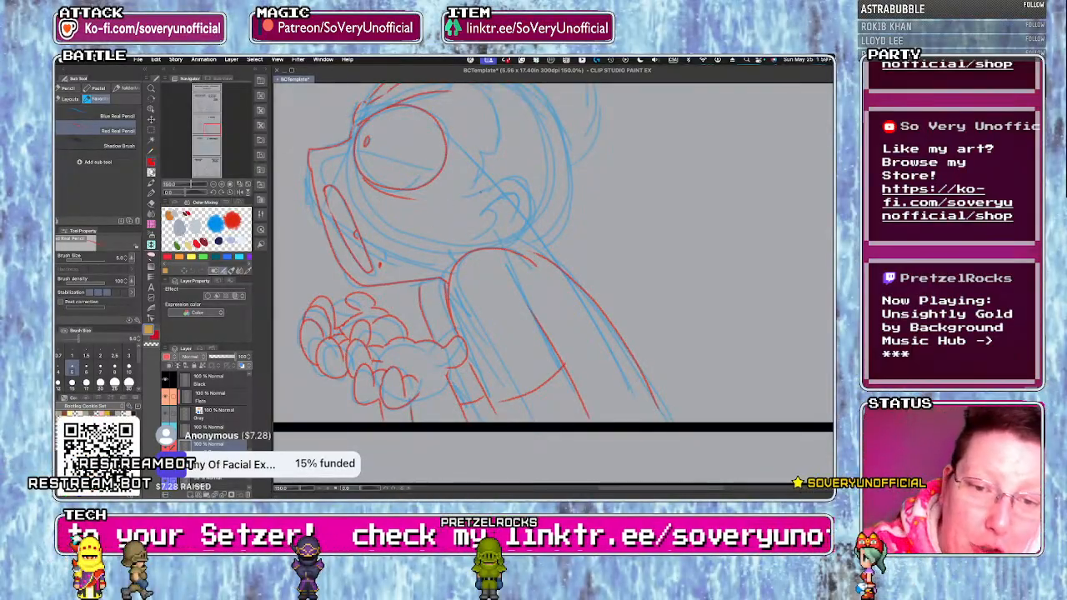
Trace the right character's ear with its inner folds and the short hair strokes at the nape in red pencil.
drag(484, 187, 506, 245)
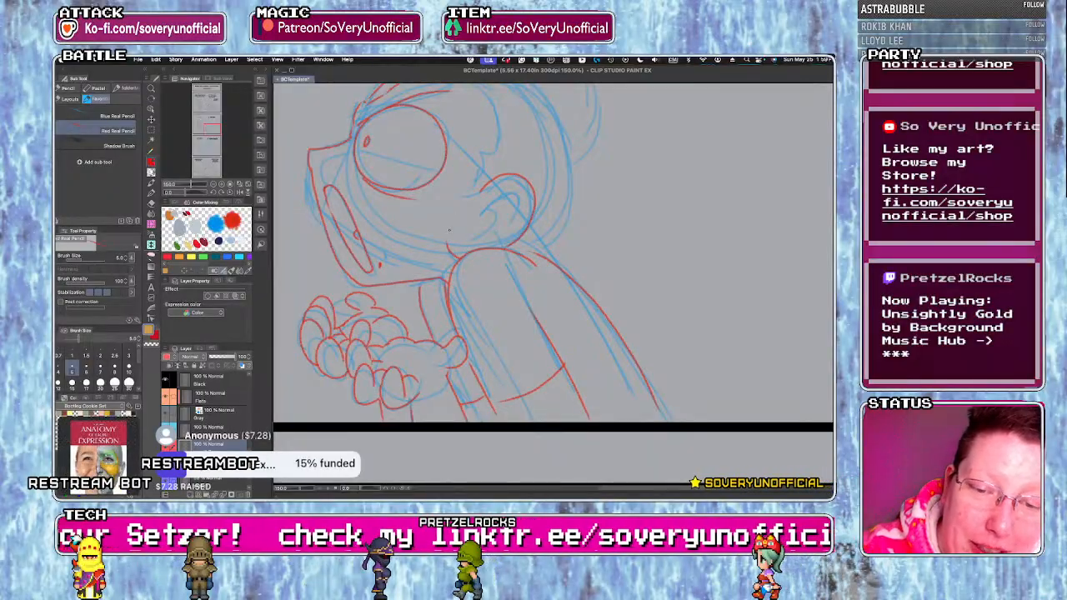
mouse_move(485, 204)
mouse_down()
mouse_move(504, 224)
mouse_move(471, 238)
mouse_up()
drag(529, 254, 558, 235)
drag(572, 196, 556, 227)
drag(572, 172, 568, 192)
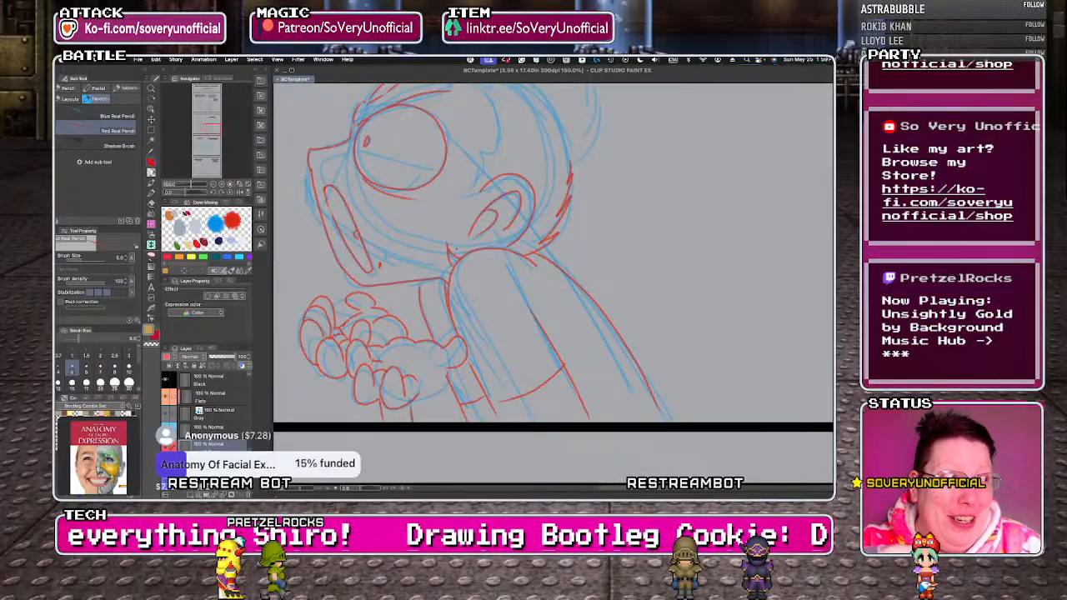
Trace the right character's side hairline and back of the head, and draw spit drops in front of the open mouth in red pencil.
scroll(553, 250, down, 5)
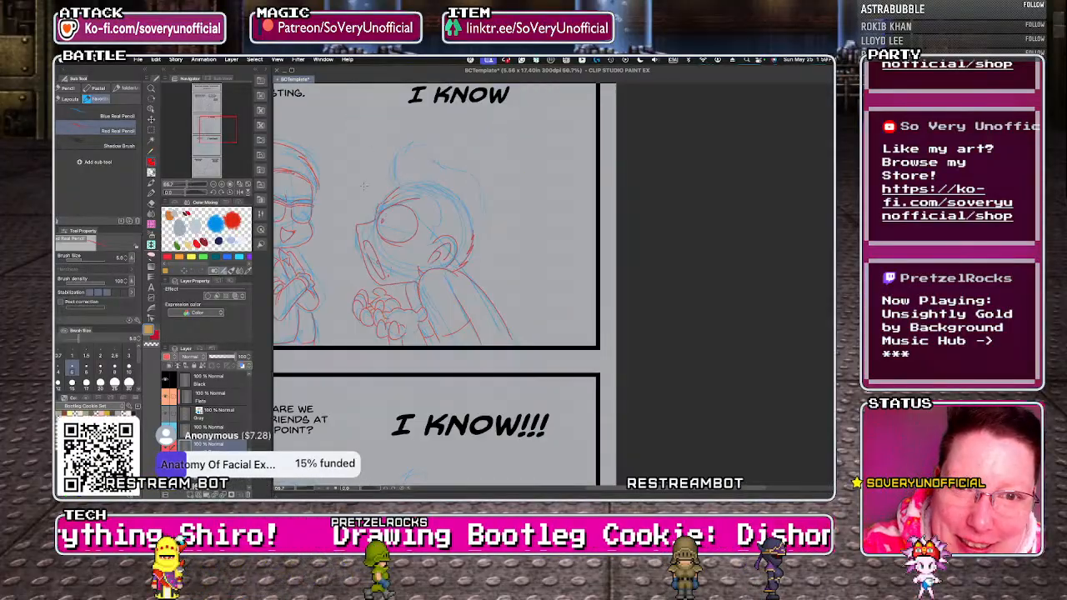
scroll(380, 184, up, 2)
mouse_move(326, 339)
mouse_down()
mouse_move(306, 337)
mouse_move(293, 384)
mouse_move(310, 393)
mouse_up()
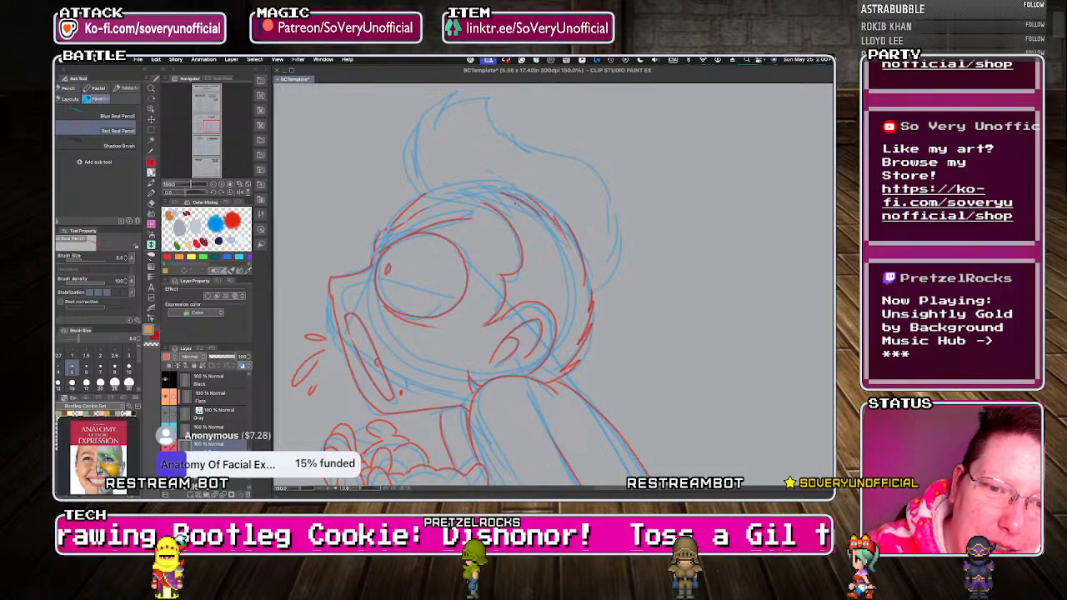
Trace the right character's swept-up hair tuft in red pencil, from the back of the head over the tip to the forehead.
mouse_move(591, 169)
mouse_down()
mouse_move(613, 233)
mouse_move(594, 292)
mouse_up()
drag(523, 150, 592, 169)
drag(511, 128, 526, 151)
drag(491, 99, 507, 137)
drag(490, 99, 438, 127)
mouse_move(458, 92)
mouse_down()
mouse_move(417, 132)
mouse_move(424, 193)
mouse_up()
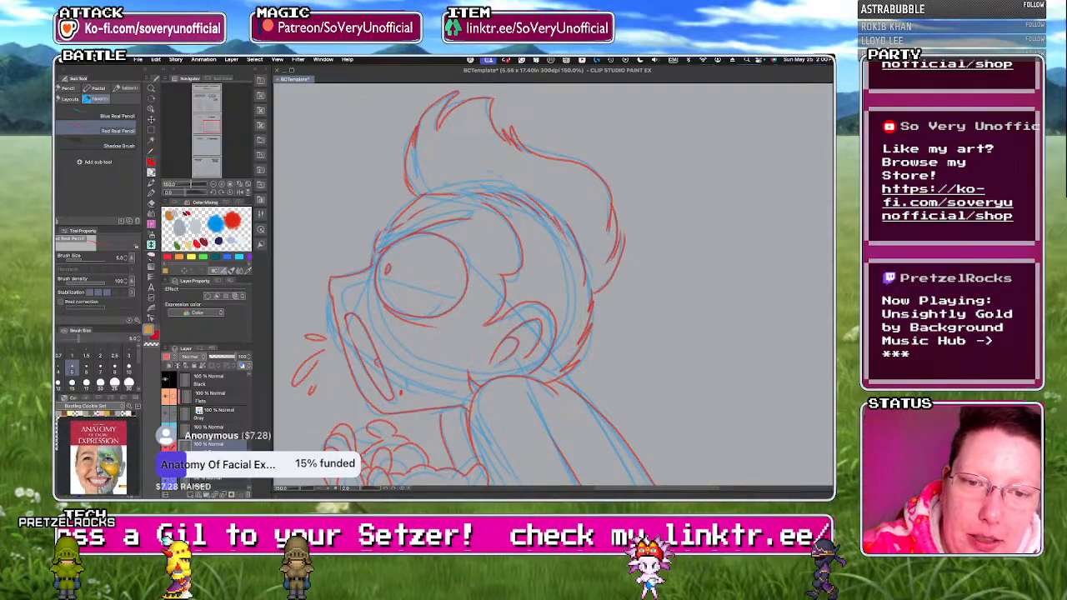
scroll(410, 291, down, 2)
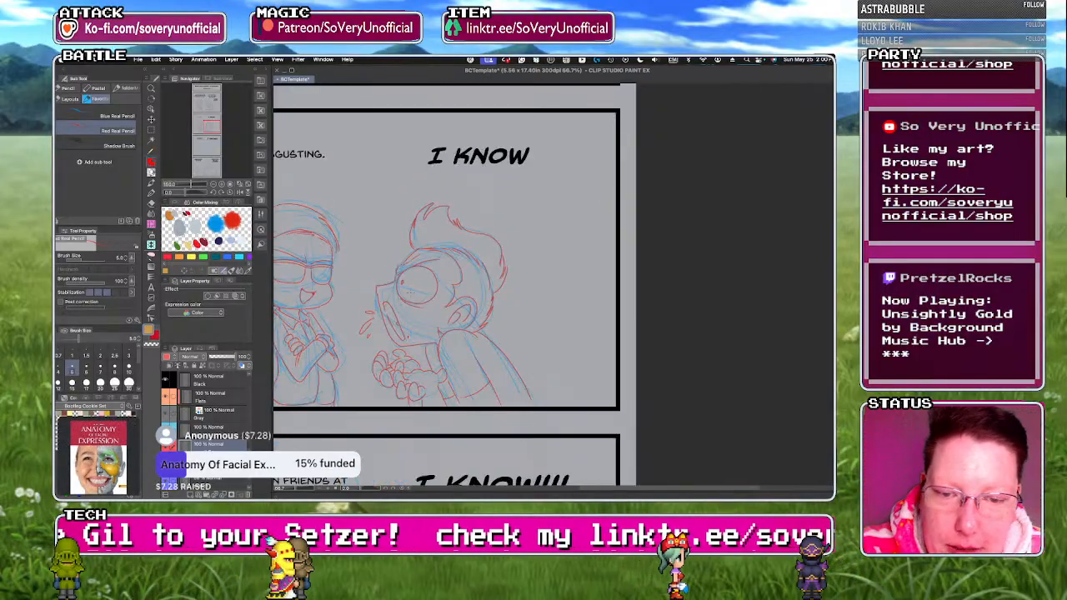
scroll(342, 203, down, 2)
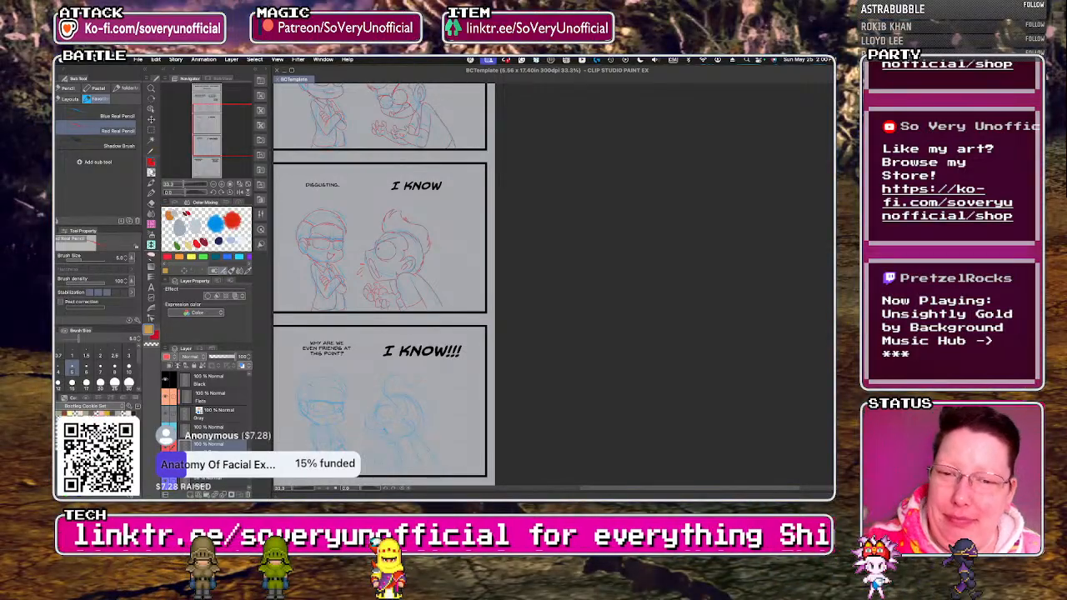
key(ctrl+minus)
scroll(334, 375, up, 3)
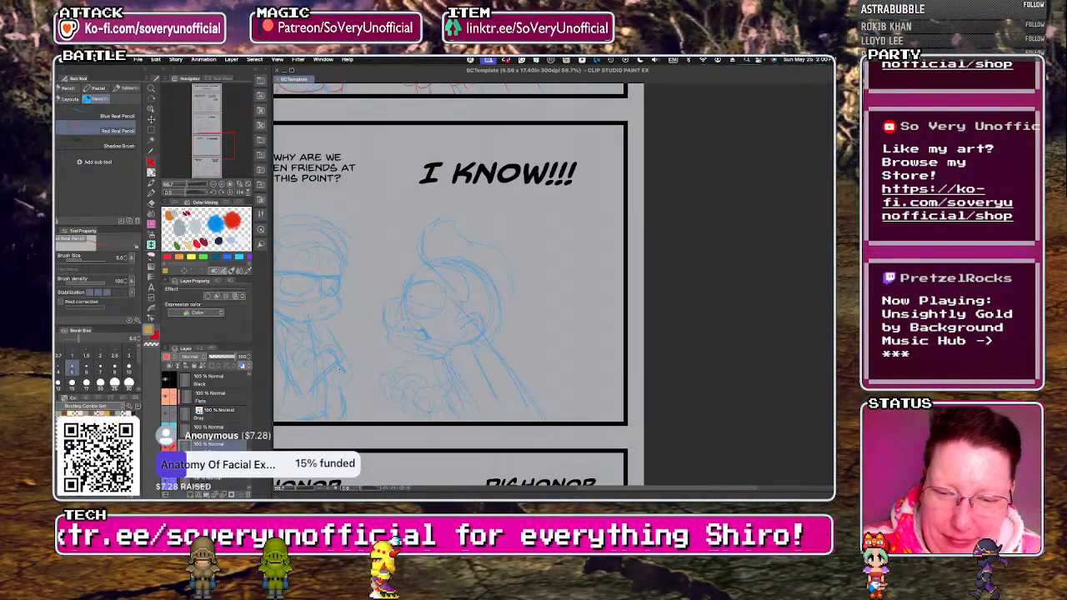
scroll(395, 390, up, 2)
scroll(368, 166, down, 2)
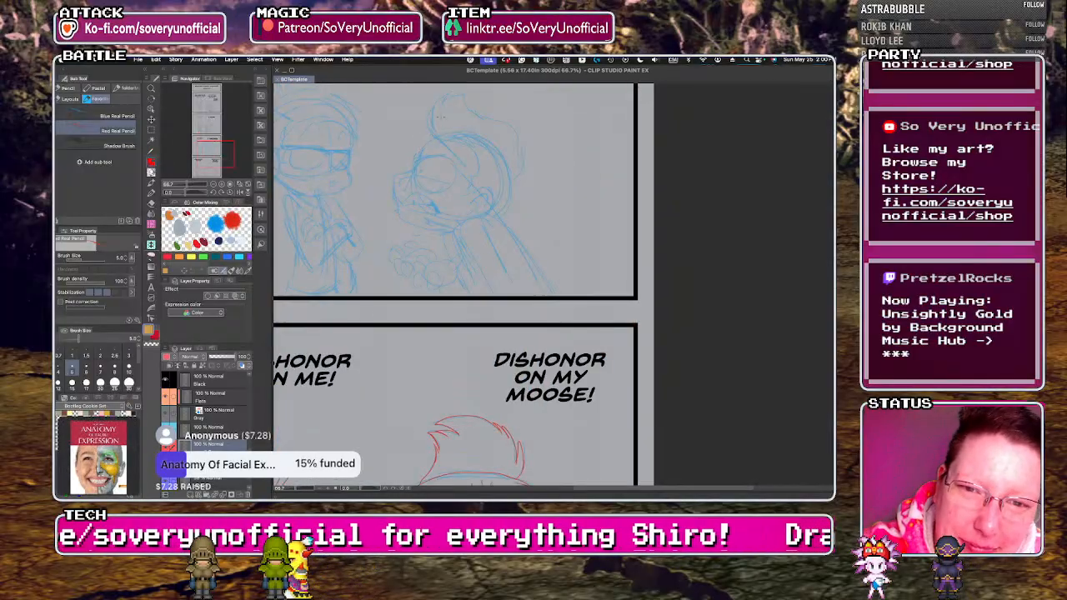
scroll(396, 133, up, 2)
drag(389, 197, 492, 186)
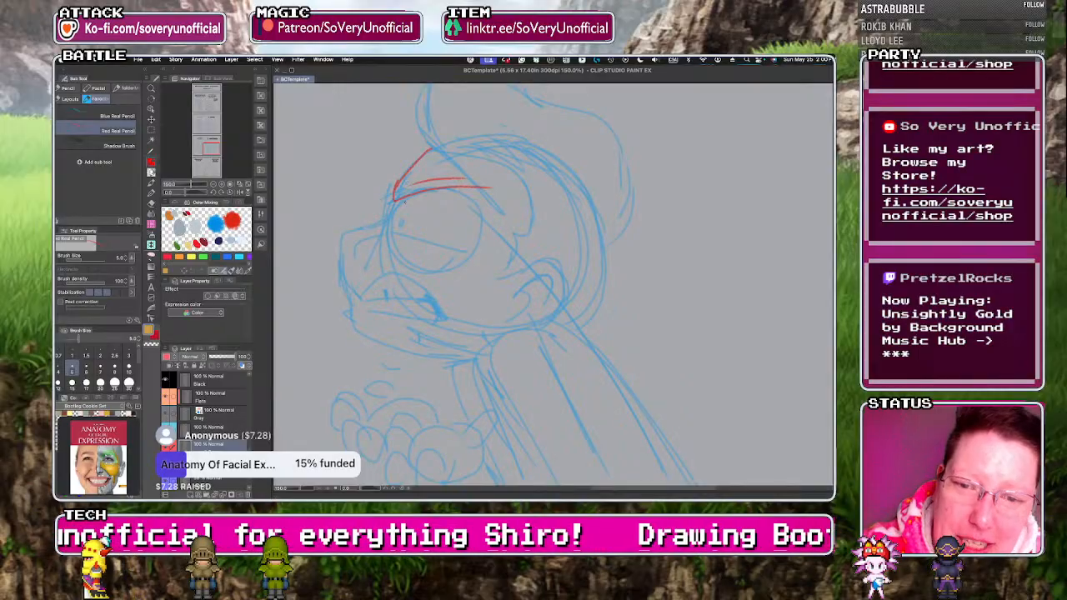
mouse_move(393, 202)
mouse_down()
mouse_move(411, 263)
mouse_move(467, 265)
mouse_up()
key(ctrl+z)
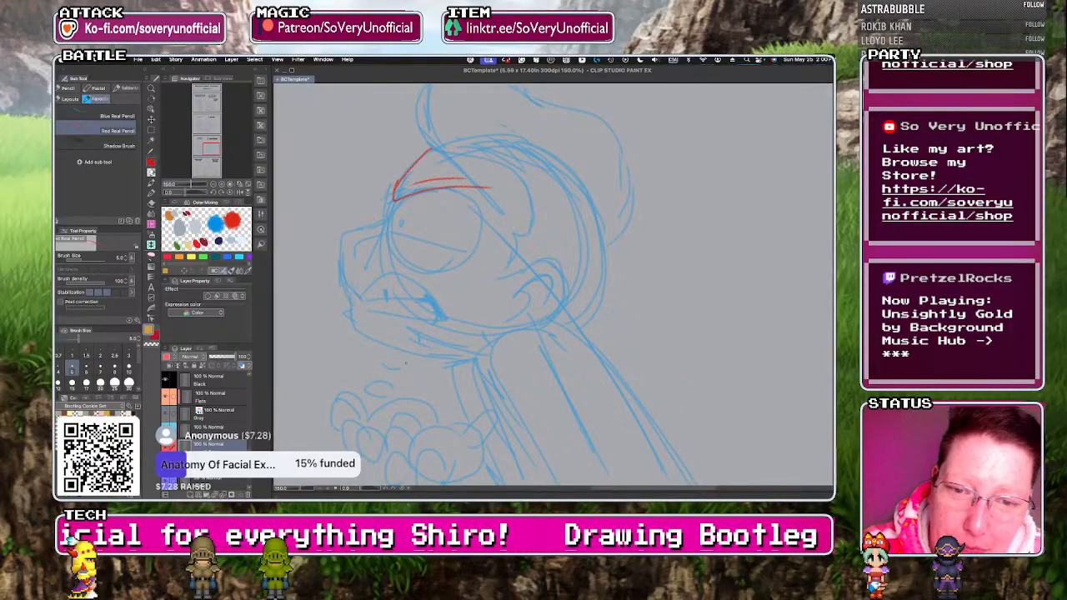
key(ctrl+z)
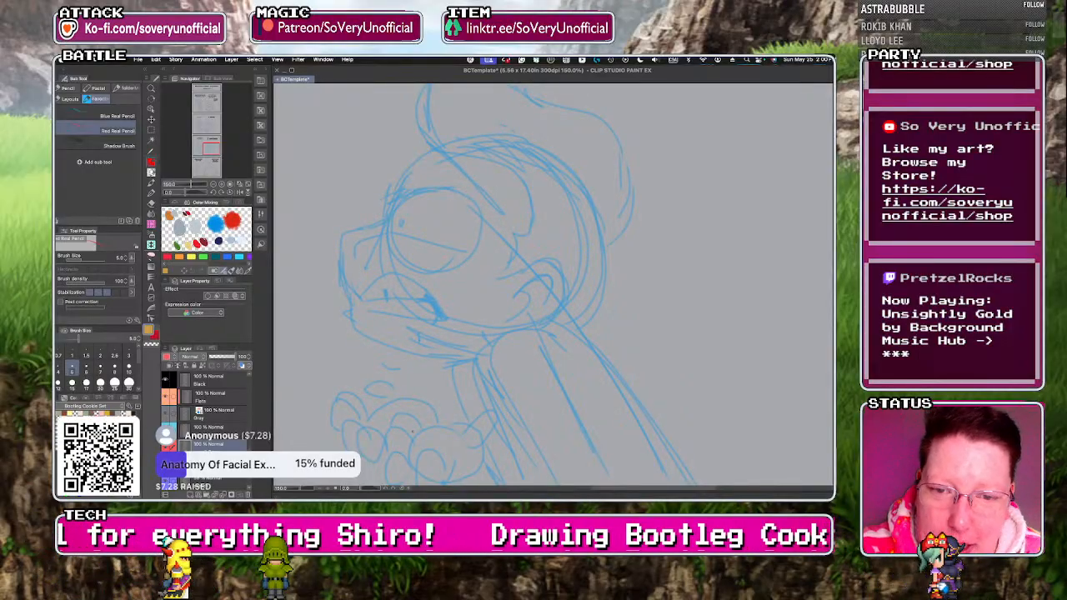
Copy the red drawing of both characters from the "I KNOW" panel and move the copy down onto the blue sketch in the "I KNOW!!!" panel.
scroll(412, 432, down, 3)
key(m)
scroll(493, 267, down, 1)
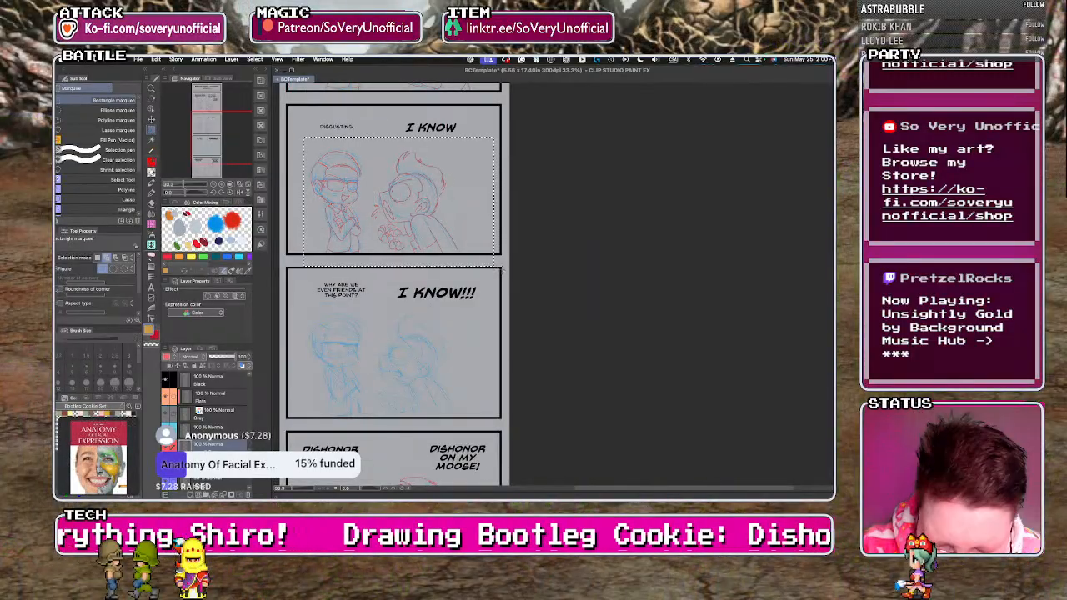
key(ctrl+t)
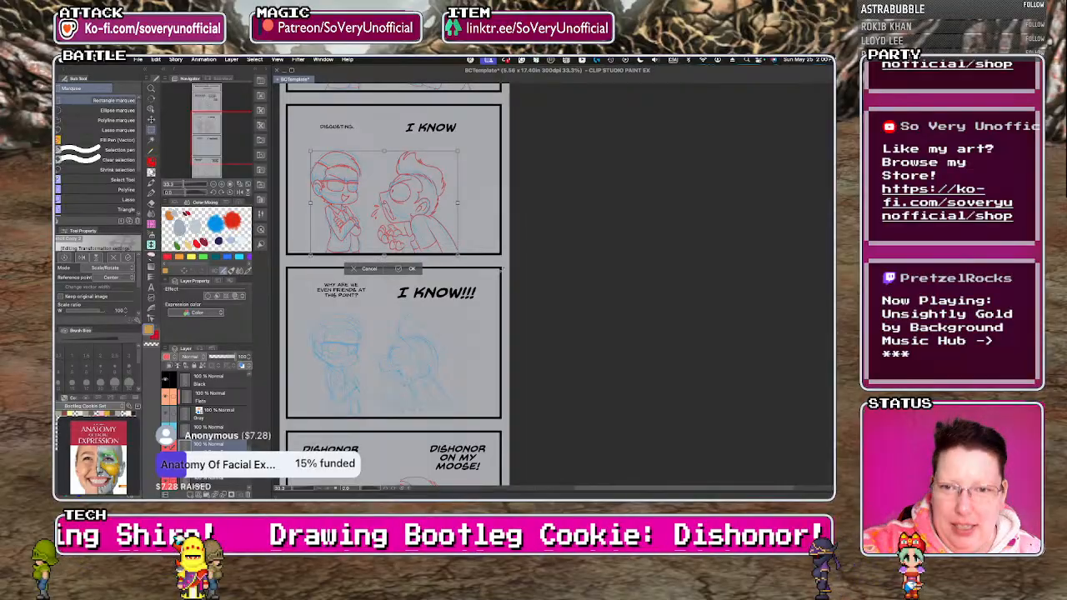
key(Down)
key(Down)
key(Down)
key(Down)
key(Down)
key(Down)
key(Down)
key(Down)
key(Down)
key(Down)
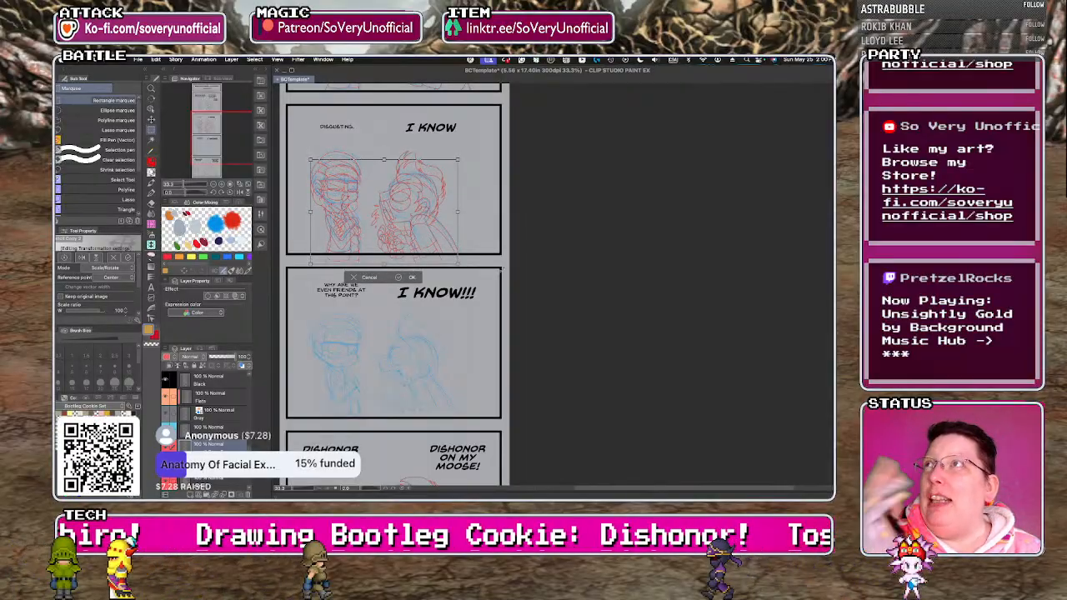
key(Down)
key(Down)
key(Down)
key(Down)
key(Down)
key(Down)
key(Down)
key(Down)
key(Down)
key(Down)
key(Down)
key(Down)
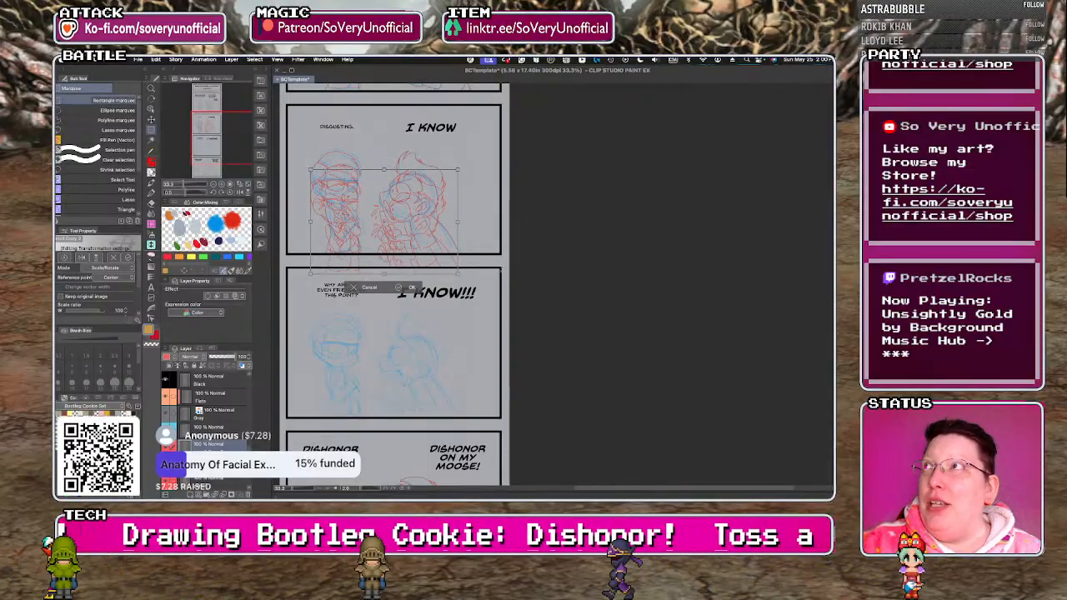
key(Down)
key(Down)
key(Down)
key(Down)
key(Down)
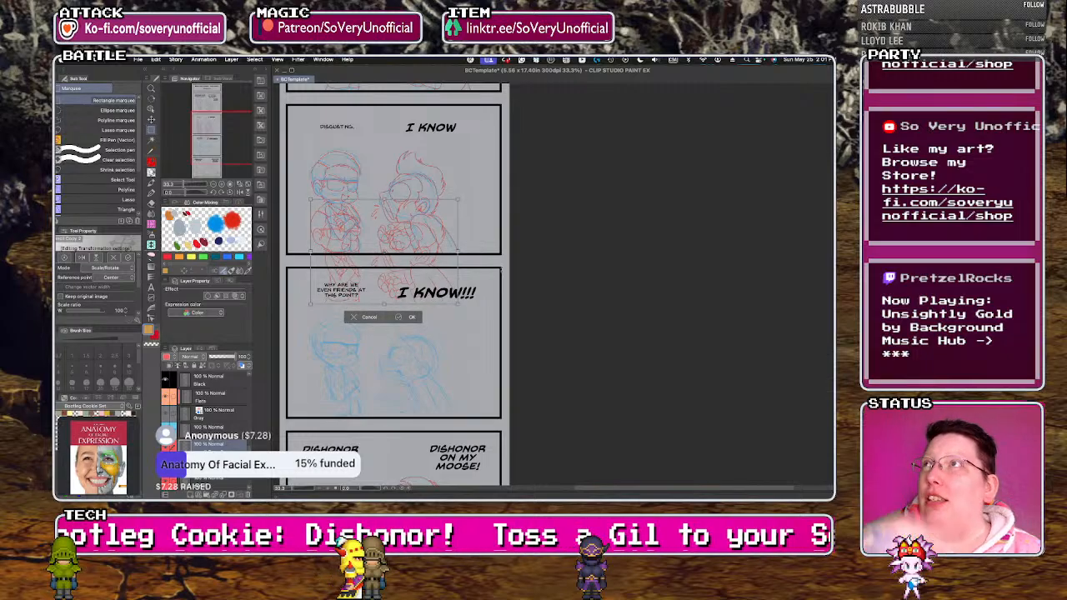
key(Down)
key(Down)
key(Down)
key(Down)
key(Down)
key(Down)
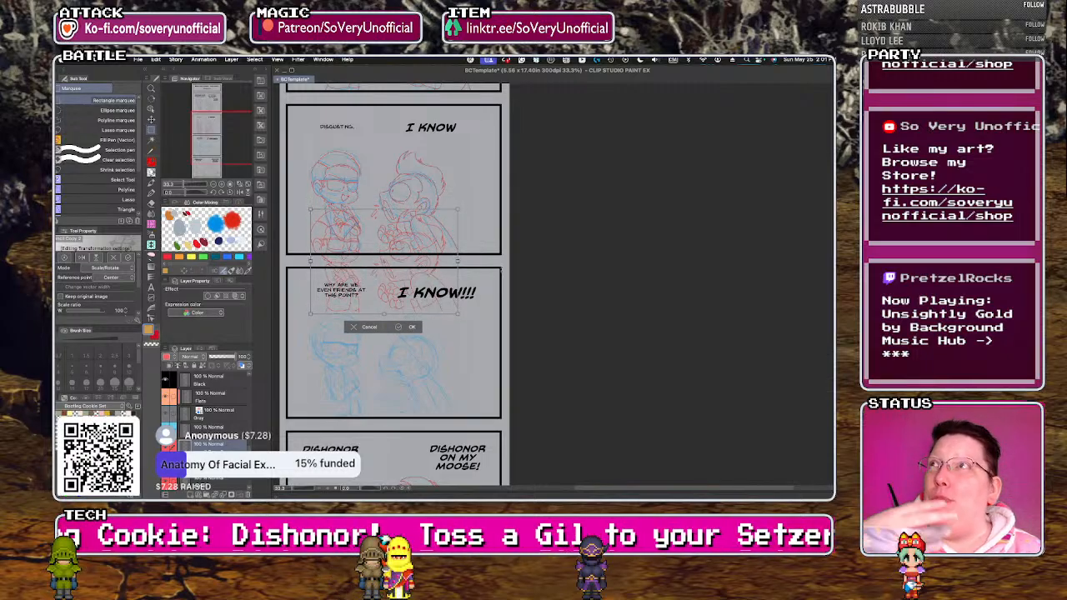
key(Down)
key(Down)
key(Down)
key(Down)
key(Down)
key(Down)
key(Down)
key(Down)
key(Down)
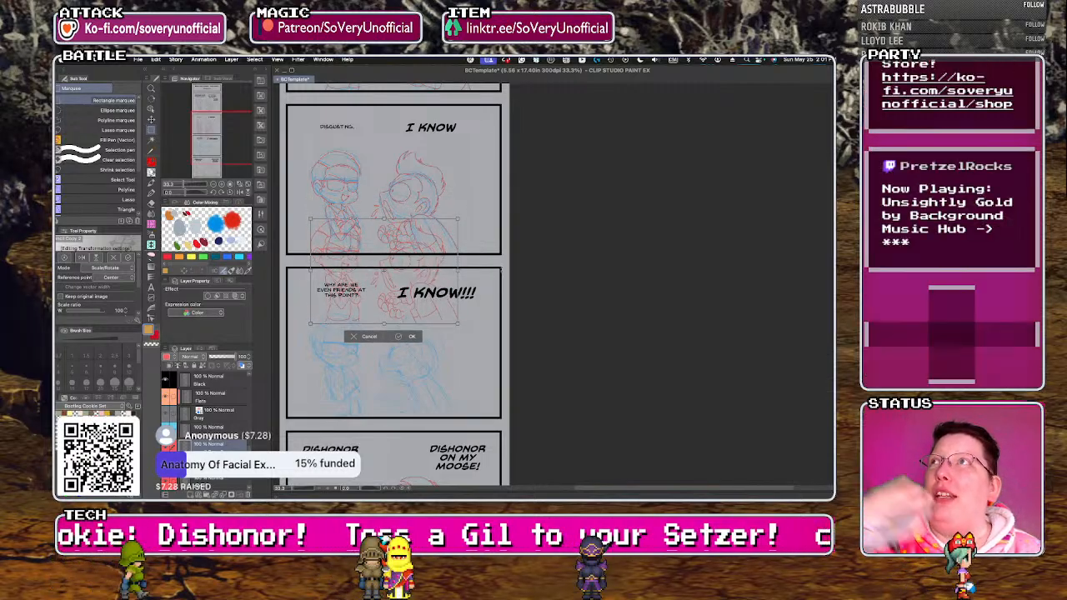
key(Down)
key(Down)
key(Down)
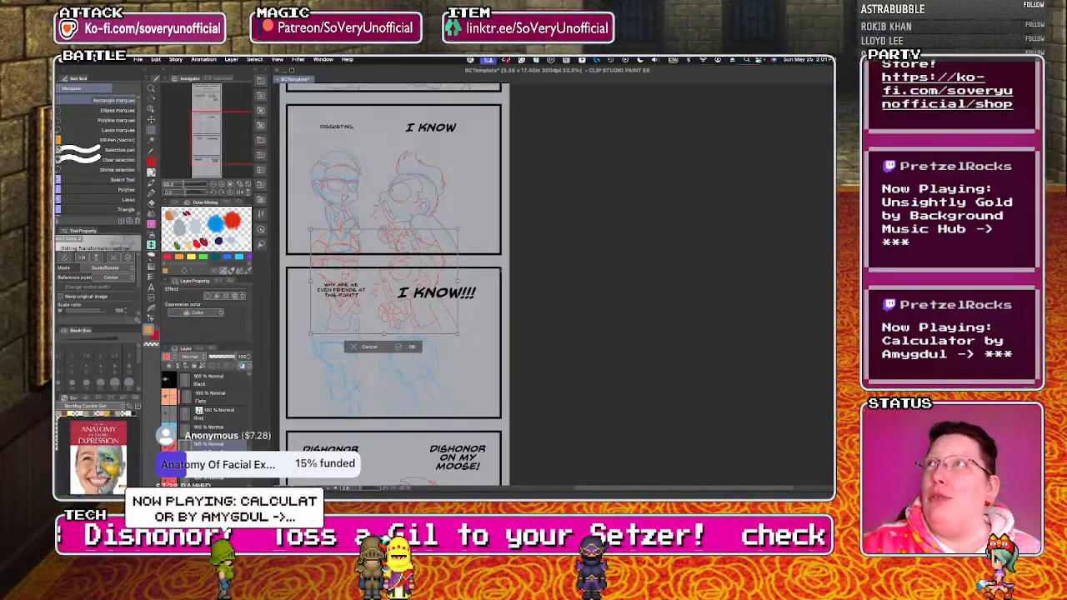
key(Down)
key(Down)
key(Down)
key(Down)
key(Down)
key(Down)
key(Down)
key(Down)
key(Down)
key(Down)
key(Down)
key(Down)
key(Down)
key(Down)
key(Down)
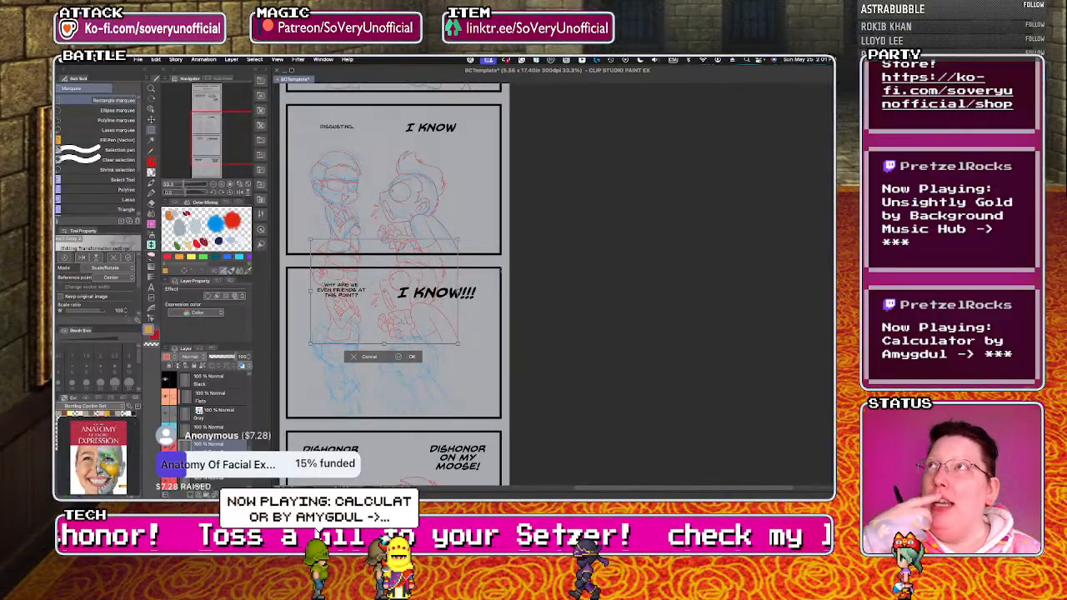
key(Down)
key(Down)
key(Down)
key(Down)
key(Down)
key(Down)
key(Down)
key(Down)
key(Down)
key(Down)
key(Down)
key(Down)
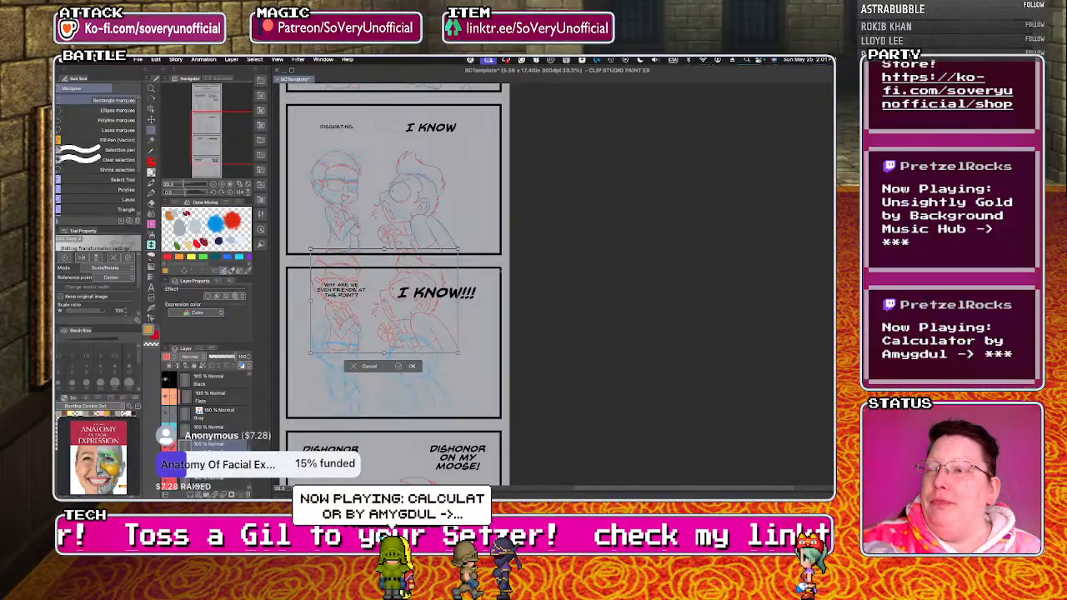
key(Down)
key(Down)
key(Down)
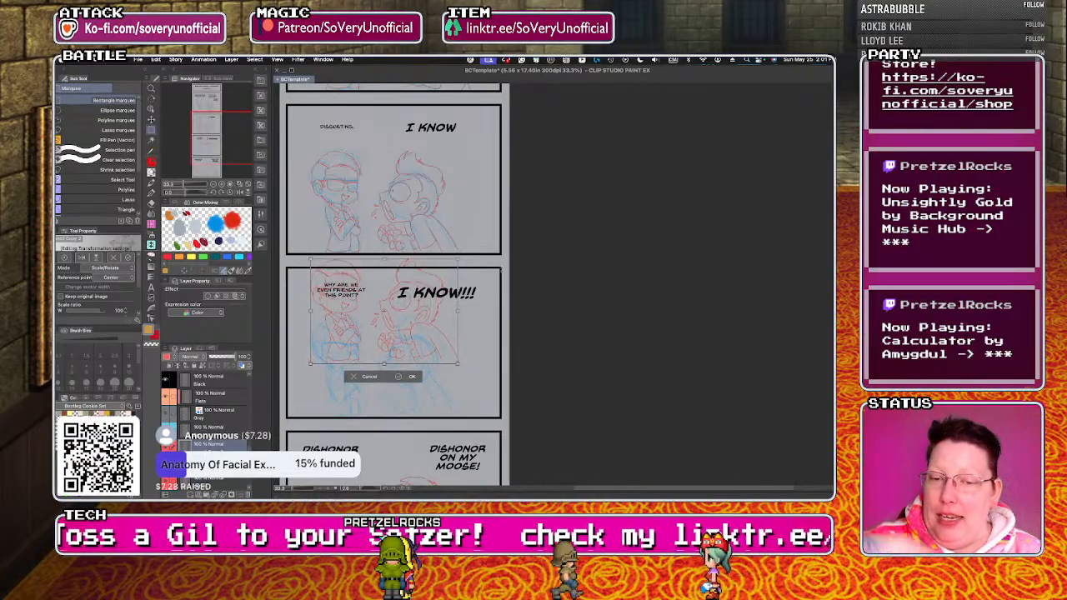
key(Down)
key(Down)
key(Down)
key(Down)
key(Down)
key(Down)
key(Down)
key(Down)
key(Down)
key(Down)
key(Down)
key(Down)
key(Down)
key(Down)
key(Down)
key(Down)
key(Down)
key(Down)
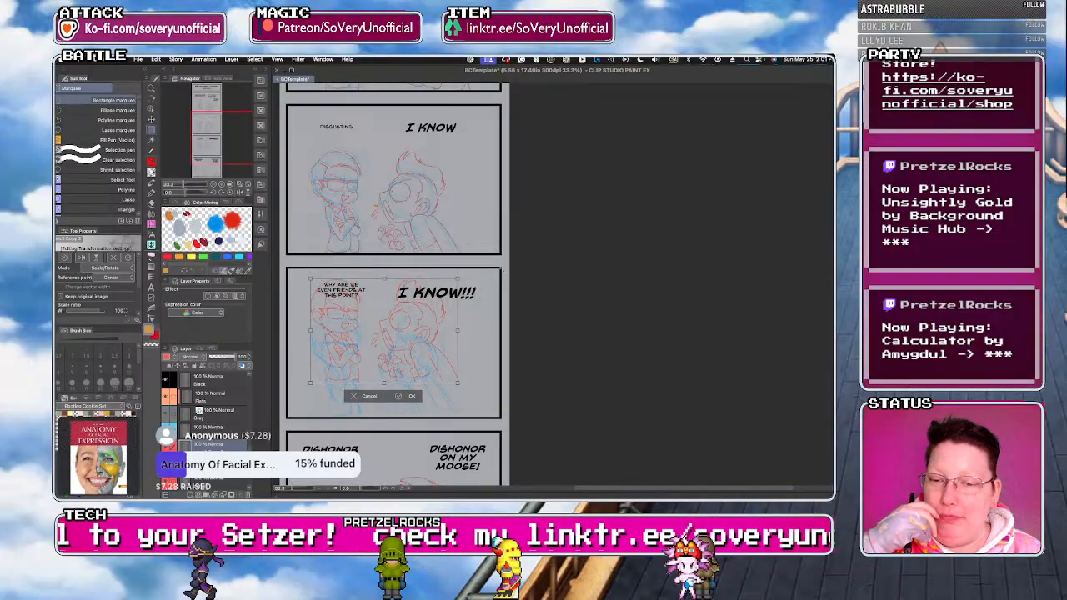
key(Down)
key(Down)
key(Down)
key(Down)
key(Down)
key(Down)
key(Down)
key(Down)
key(Down)
key(Down)
key(Down)
key(Down)
key(Down)
key(Down)
key(Down)
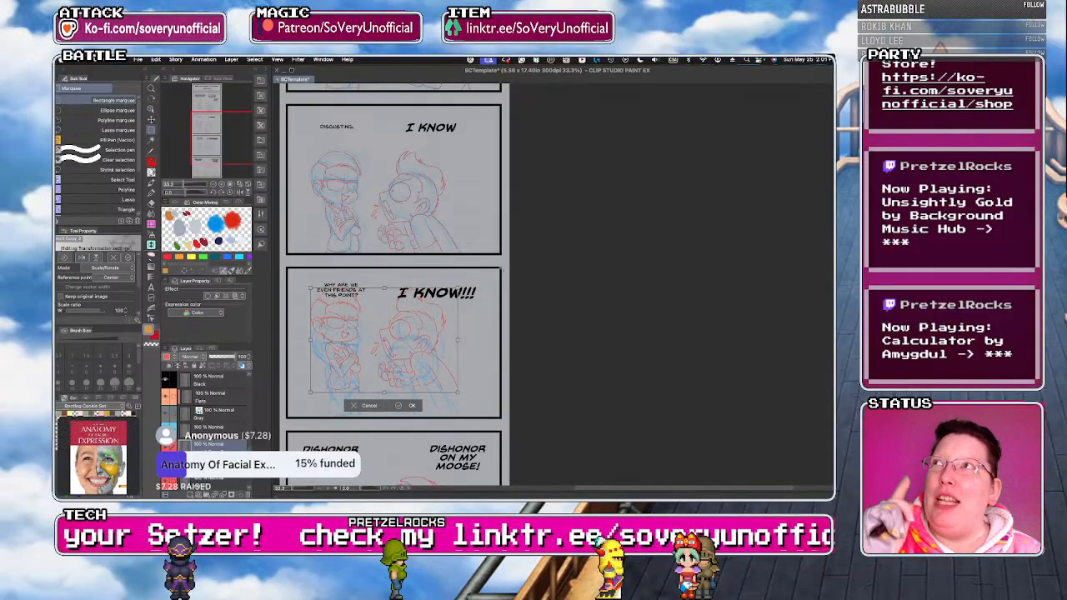
key(Down)
key(Down)
key(Down)
key(Down)
key(Down)
key(Down)
key(Down)
key(Down)
key(Down)
key(Down)
key(Down)
key(Down)
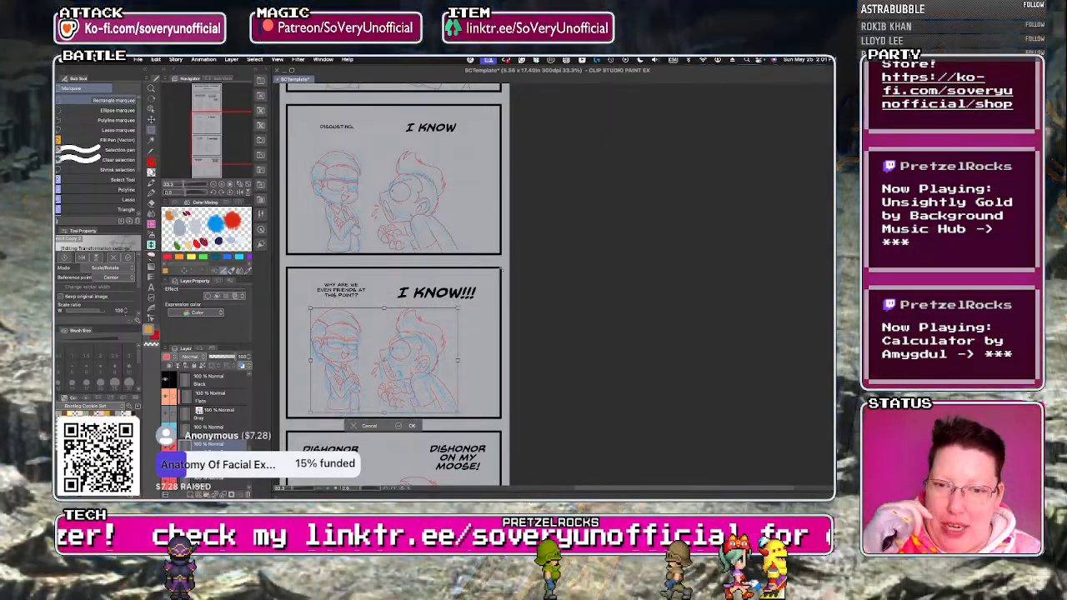
key(Down)
key(Down)
key(Down)
key(Down)
key(Down)
key(Down)
key(Down)
key(Down)
key(Down)
key(Down)
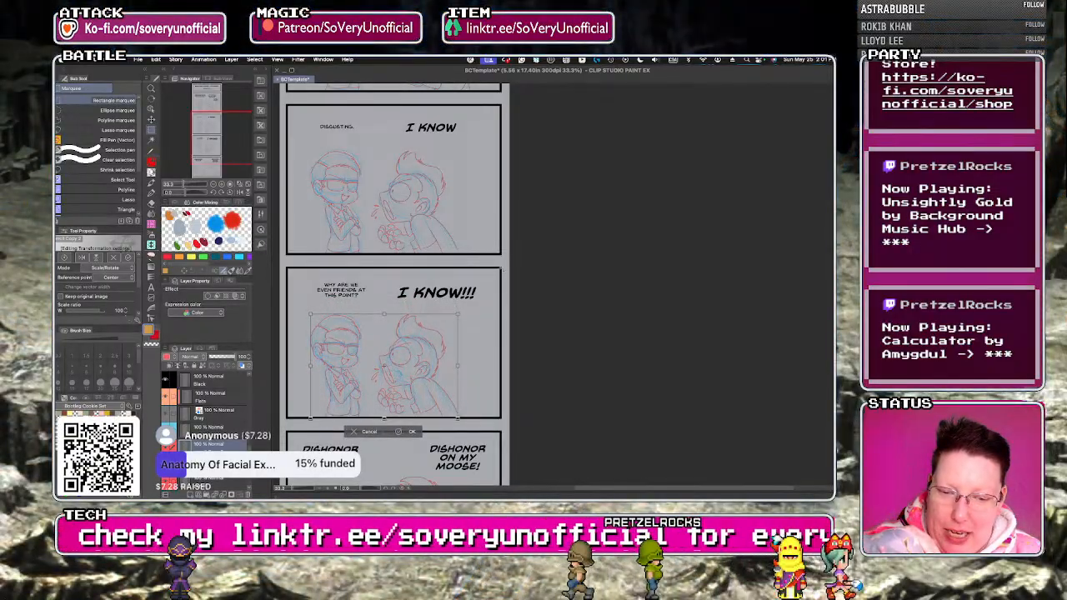
click(396, 434)
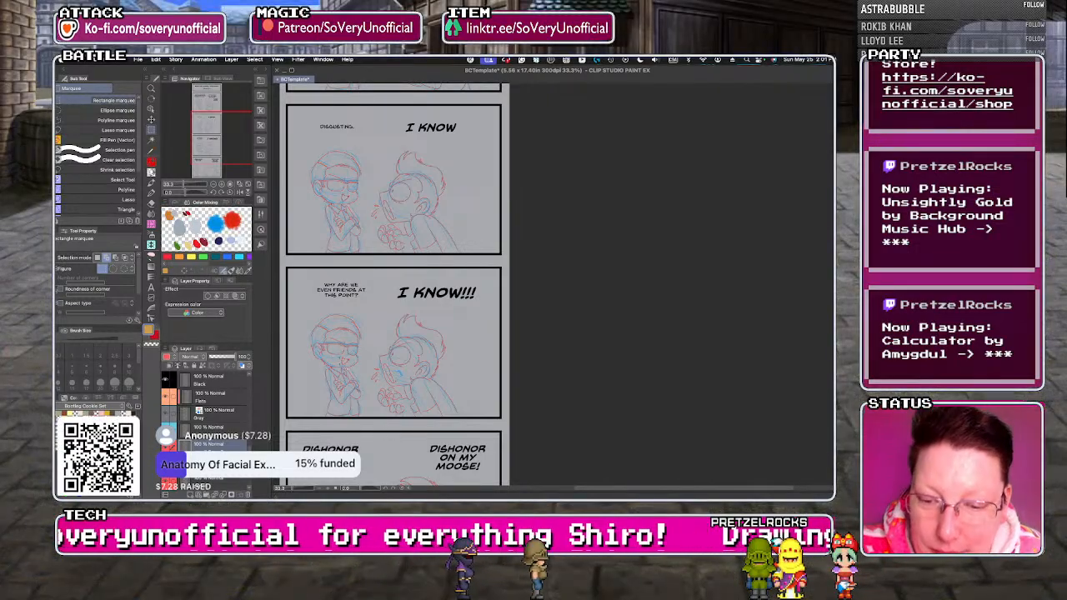
Draw a small open mouth and raised eyebrows above the glasses on the left character in the "I KNOW!!!" panel in red pencil.
scroll(343, 363, up, 4)
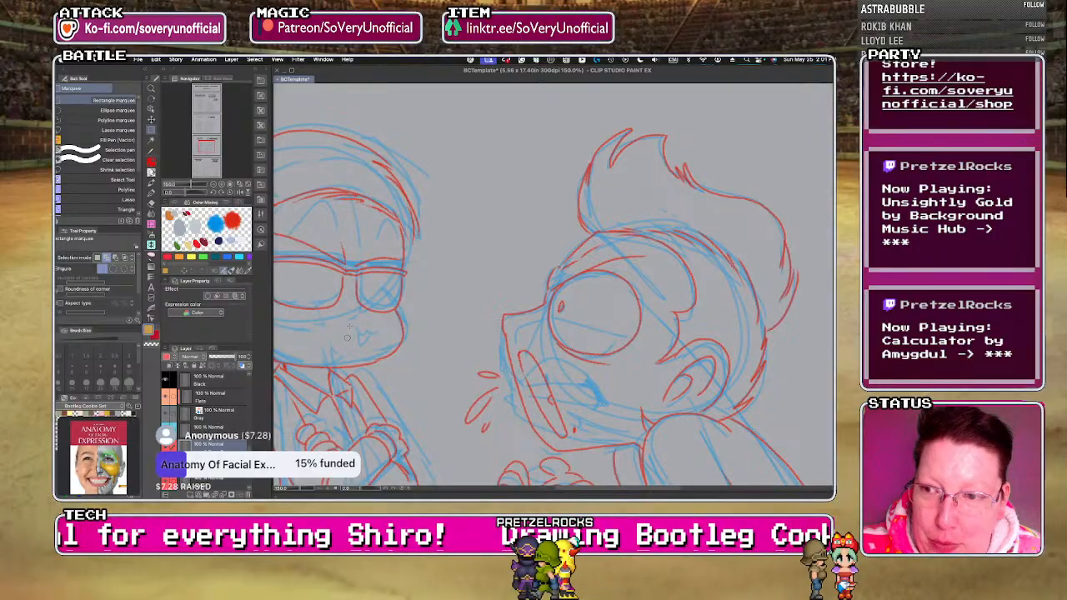
key(p)
drag(376, 332, 357, 331)
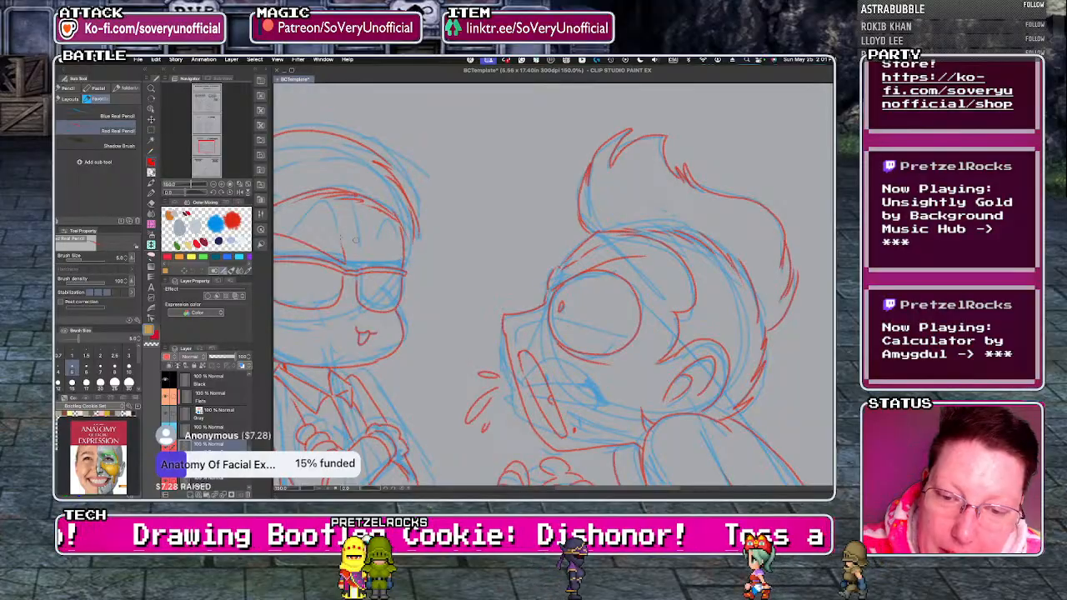
scroll(350, 270, down, 1)
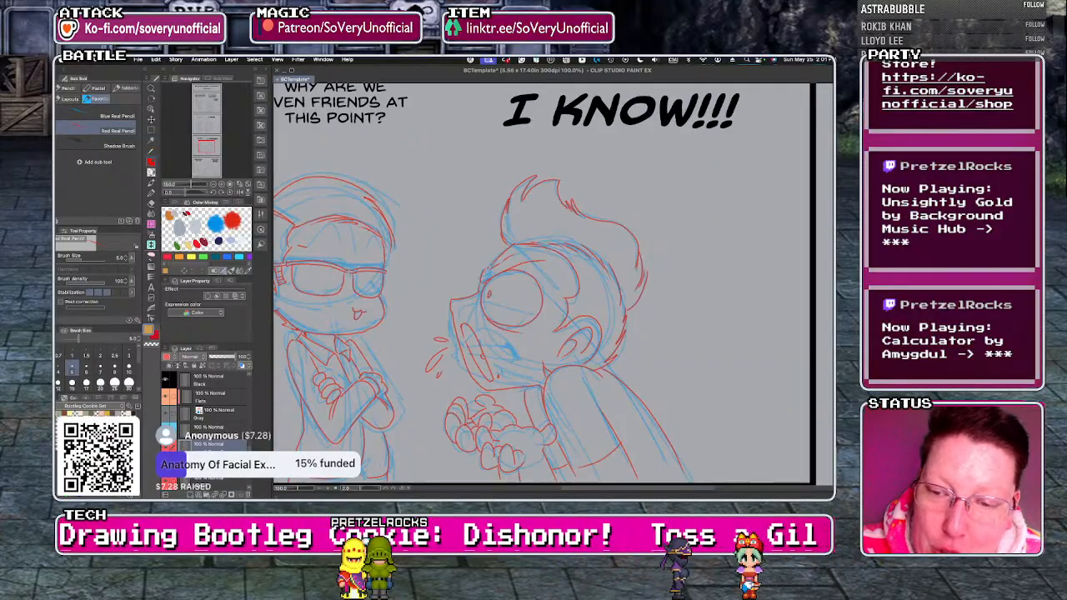
drag(316, 246, 344, 265)
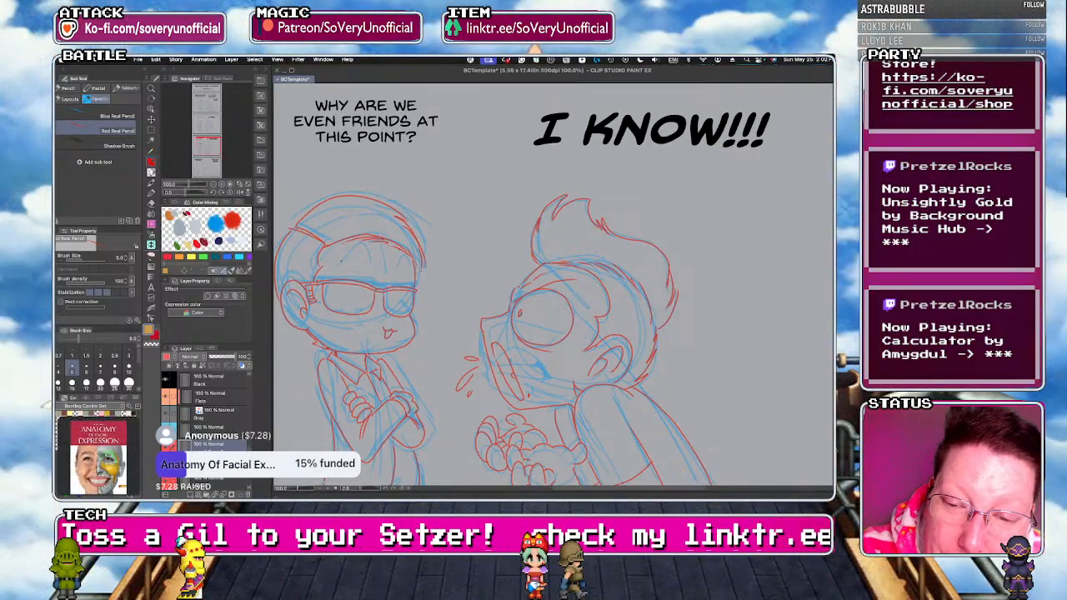
mouse_move(355, 248)
mouse_down()
mouse_move(372, 266)
mouse_move(413, 271)
mouse_up()
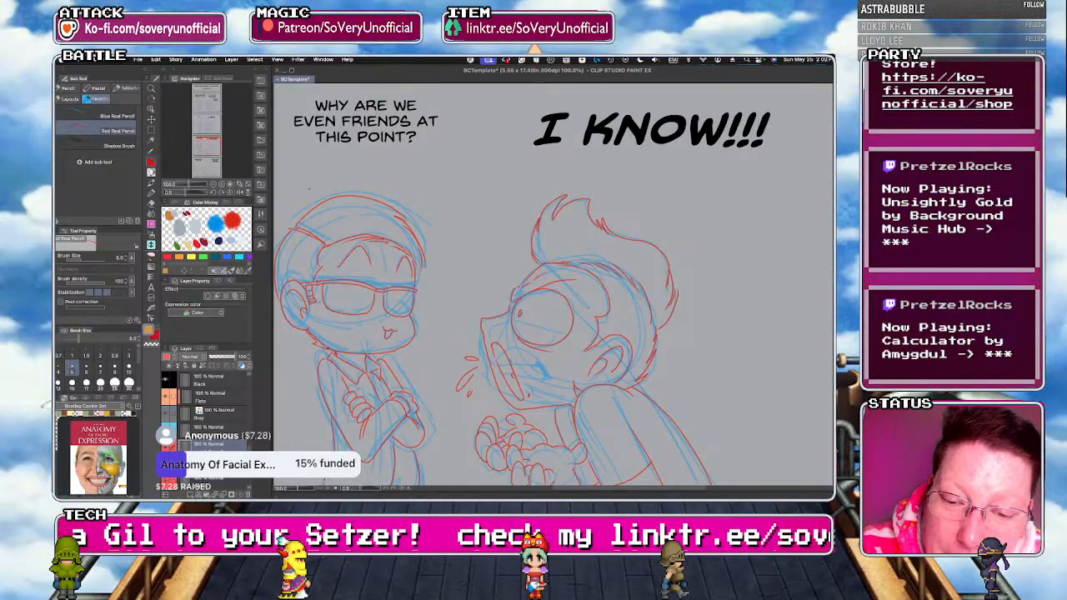
key(super+minus)
key(super+minus)
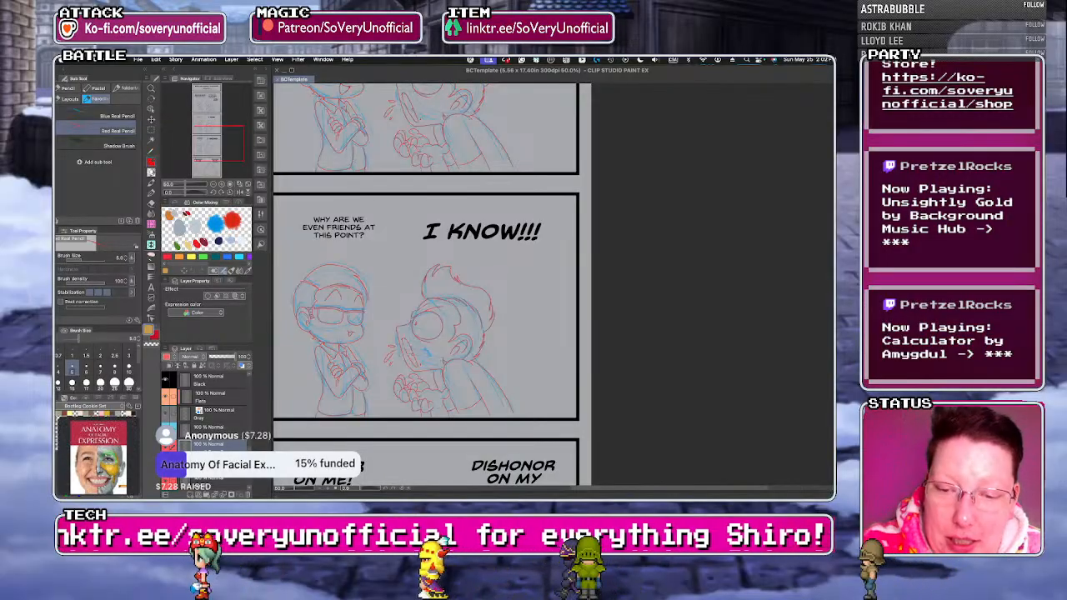
Redraw the right character's muzzle, chin and jaw line with a downturned mouth in red pencil in the "I KNOW!!!" panel.
key(super+plus)
key(super+plus)
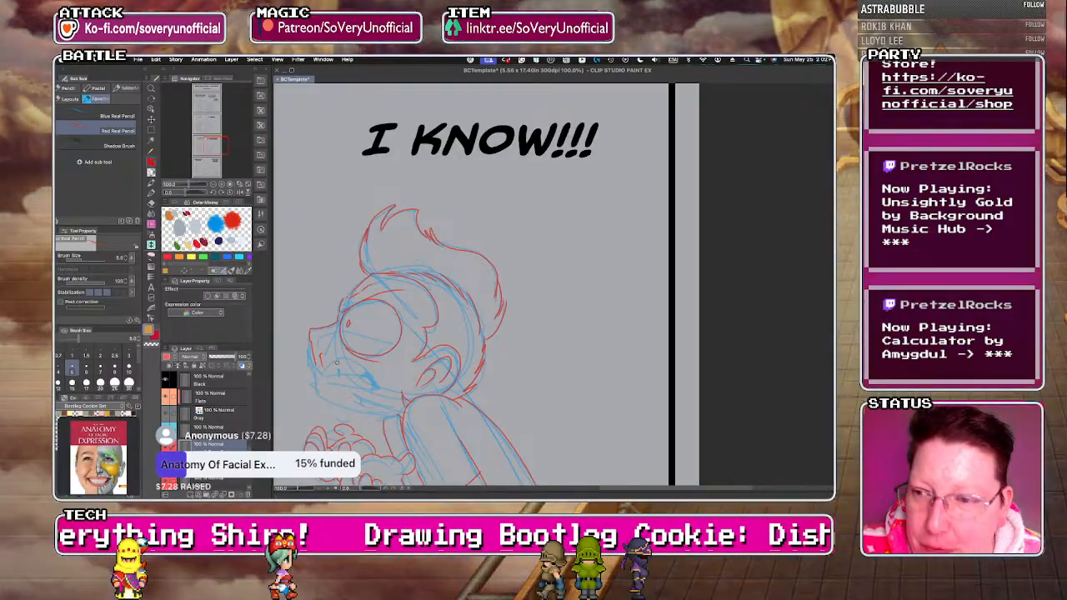
key(super+z)
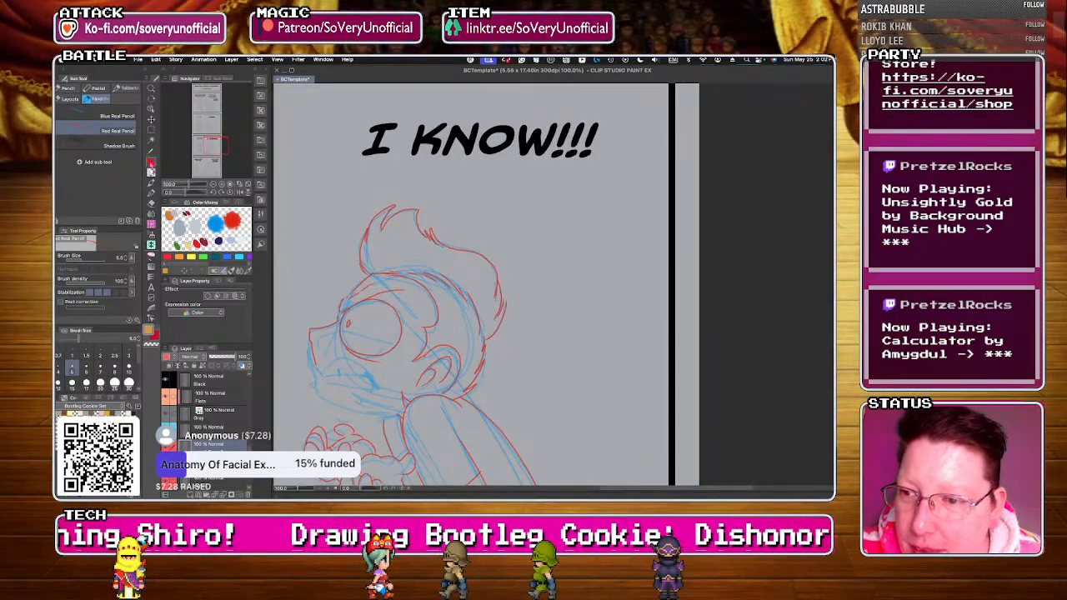
scroll(325, 357, up, 1)
drag(306, 350, 337, 416)
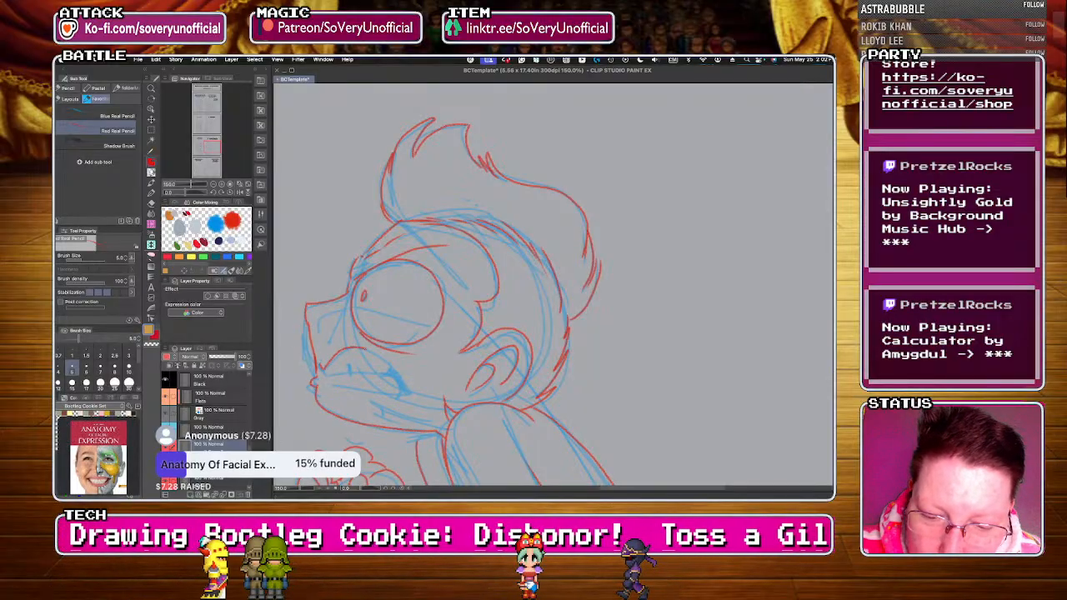
drag(322, 373, 405, 392)
drag(319, 383, 405, 395)
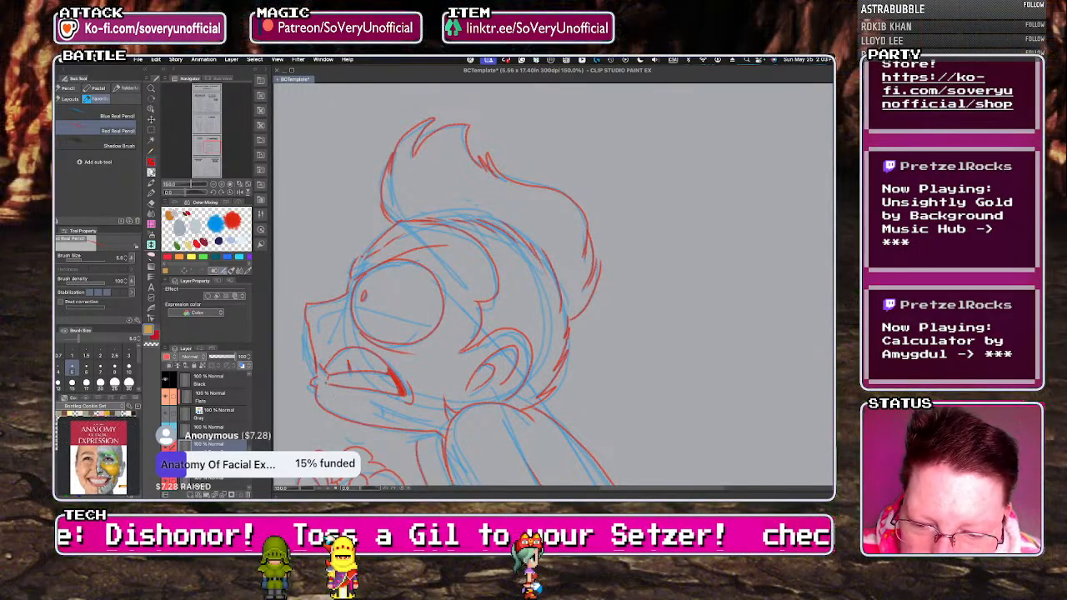
key(super+minus)
key(super+minus)
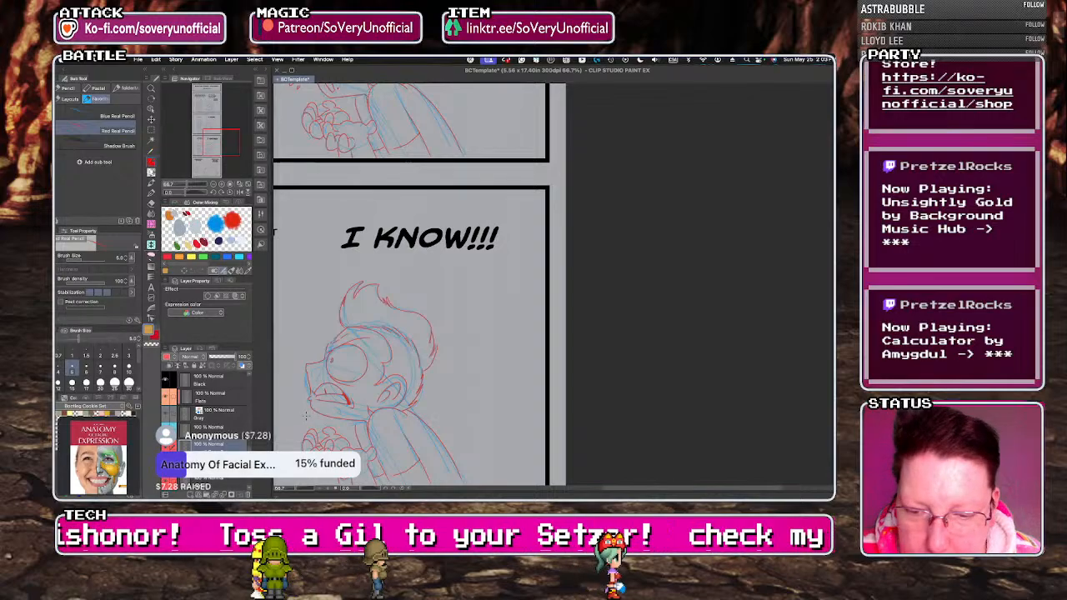
Draw a slanted eyelid line across the right character's eye and an angled eyebrow on the forehead in red pencil.
key(super+plus)
key(super+plus)
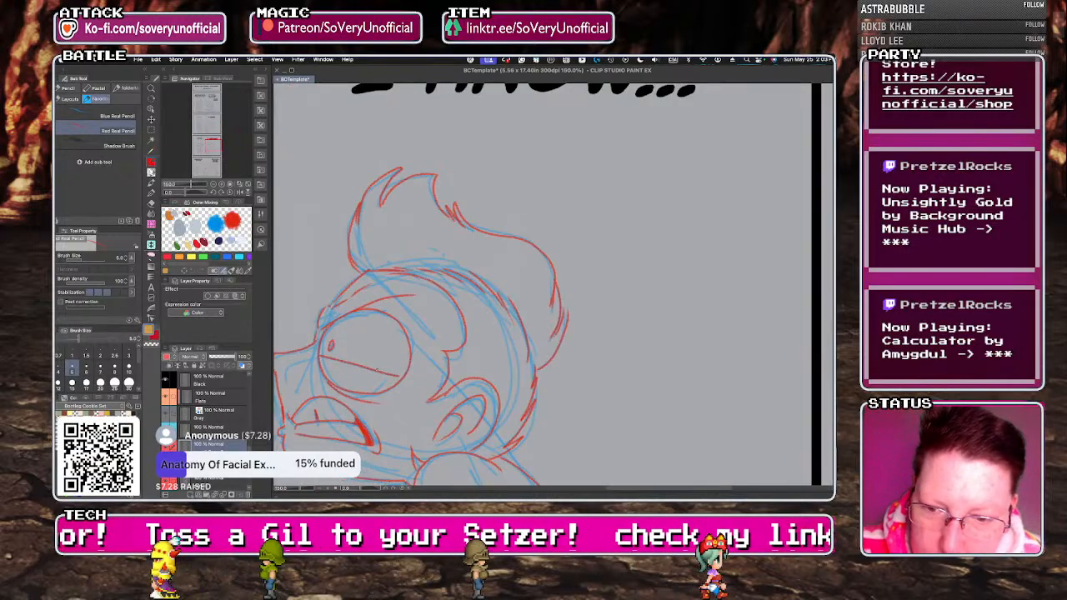
drag(321, 357, 398, 376)
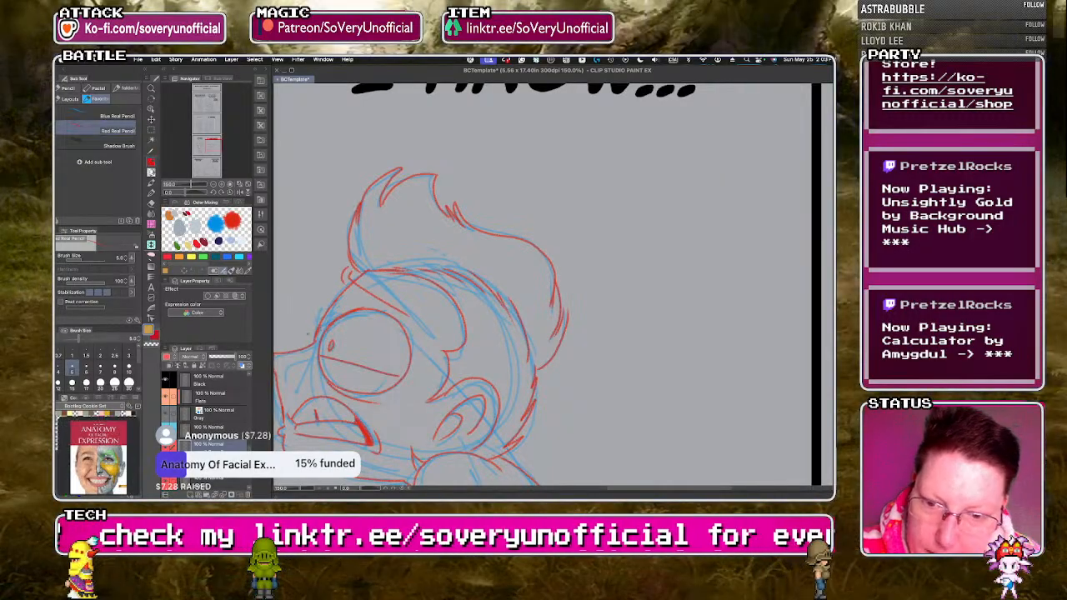
scroll(351, 270, down, 5)
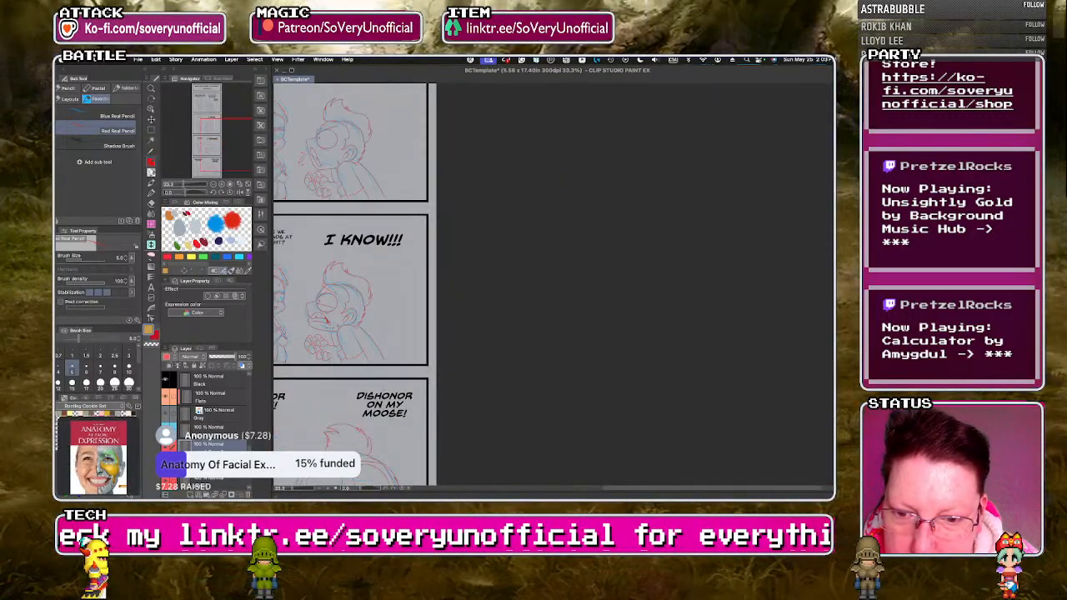
scroll(339, 317, up, 1)
scroll(417, 367, down, 1)
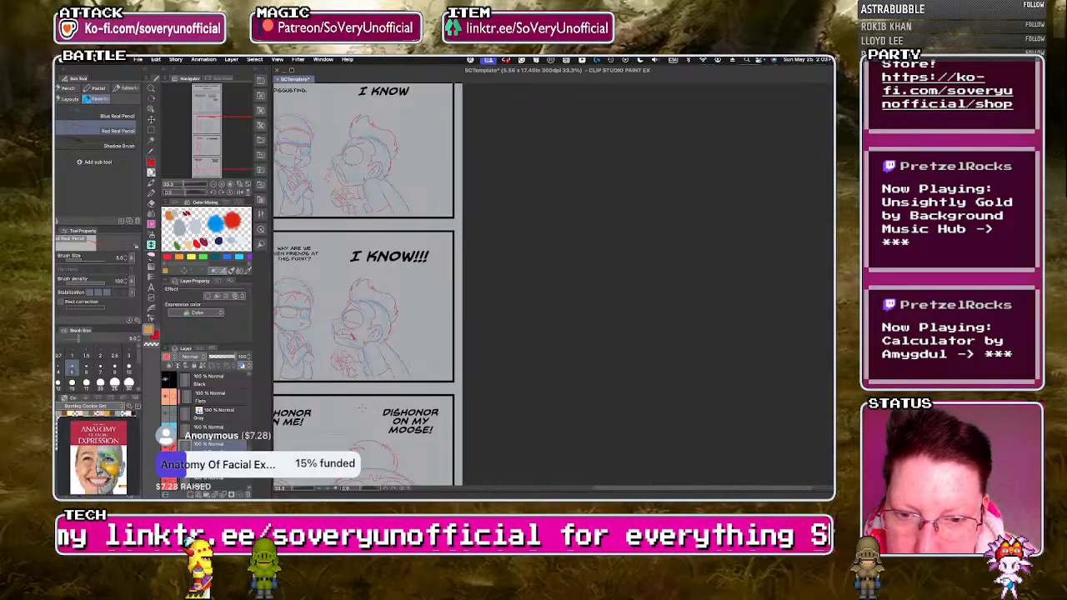
scroll(361, 409, down, 1)
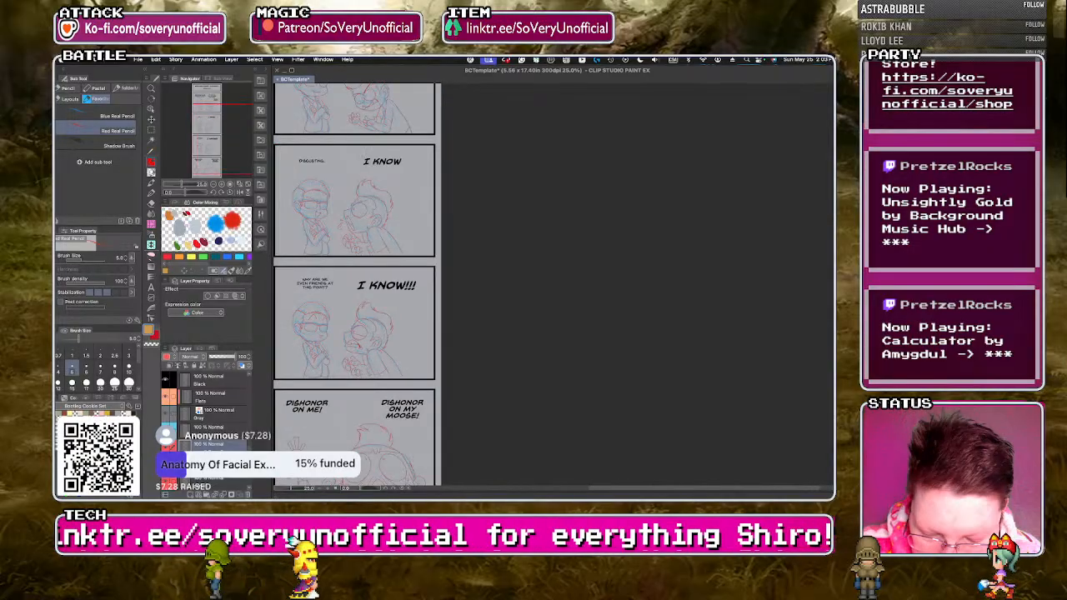
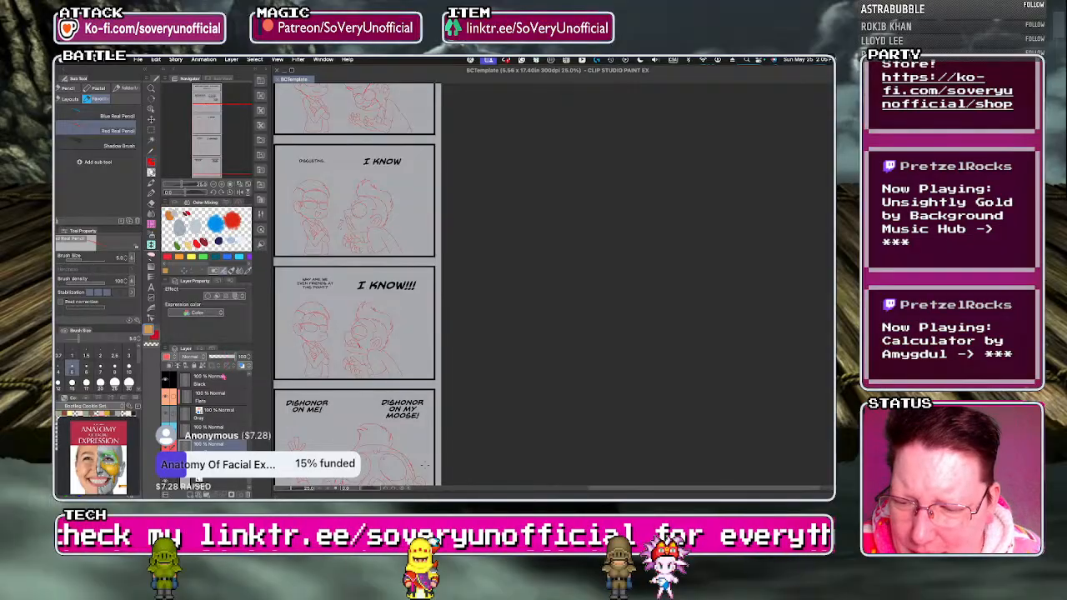
Lower the opacity of the red sketch and set up black on the inks layer with the Inker - The Natural pen.
click(223, 357)
scroll(212, 417, up, 3)
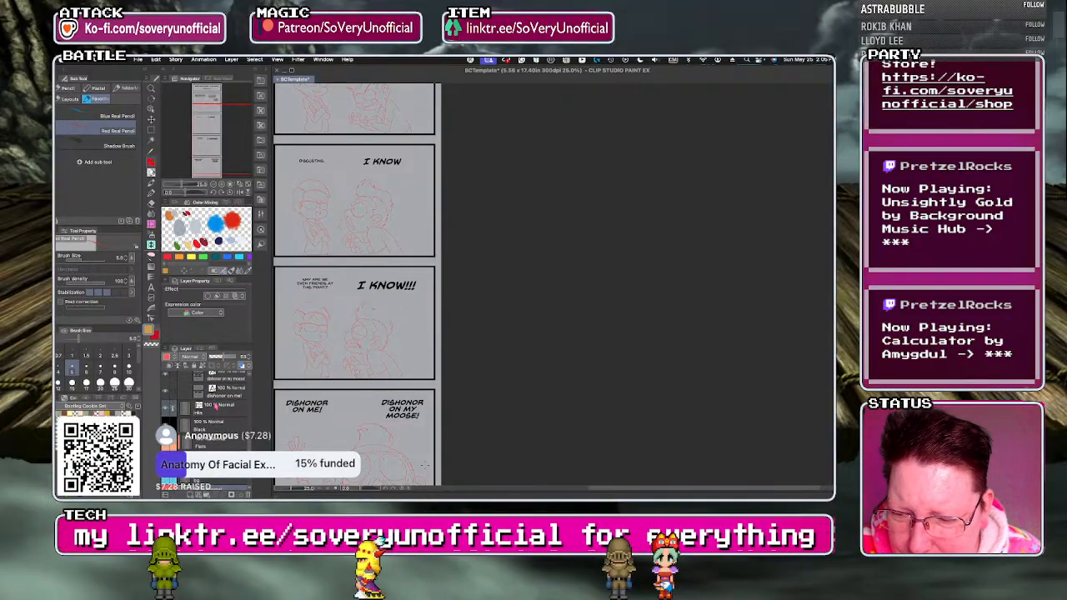
click(218, 406)
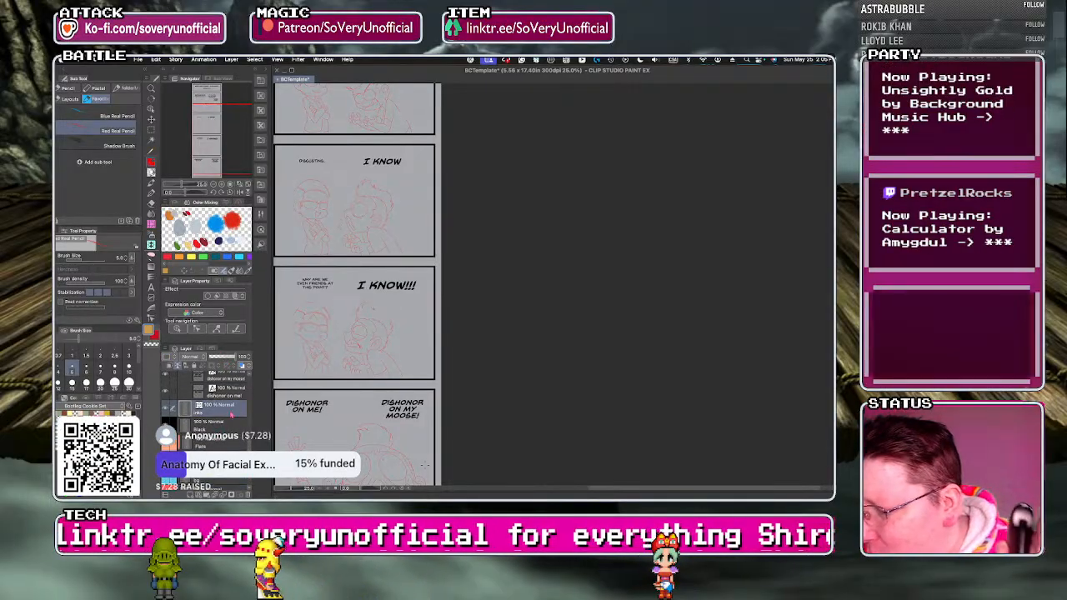
key(d)
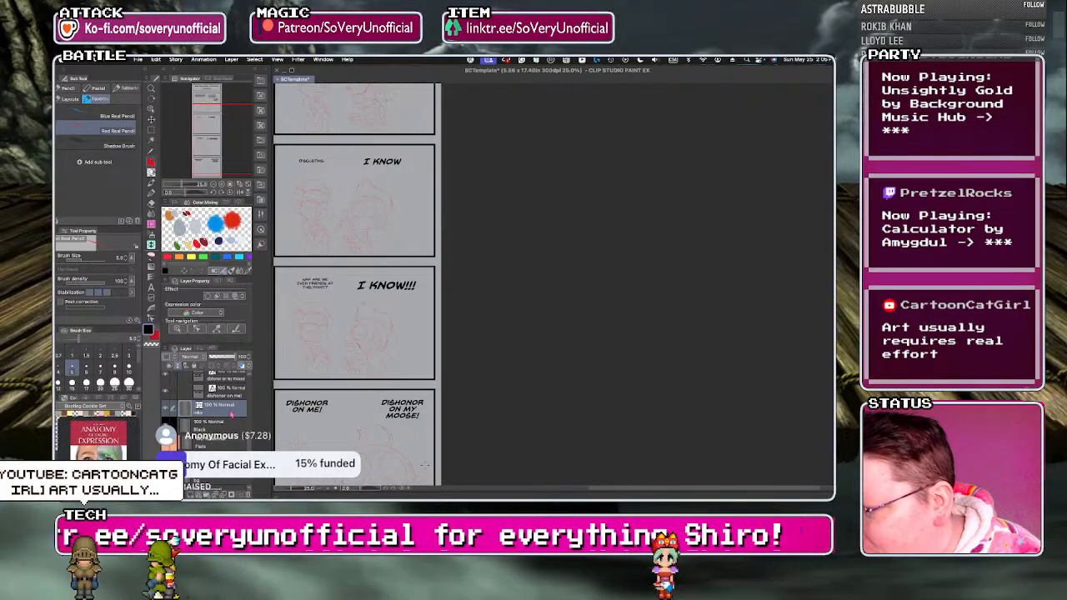
key(p)
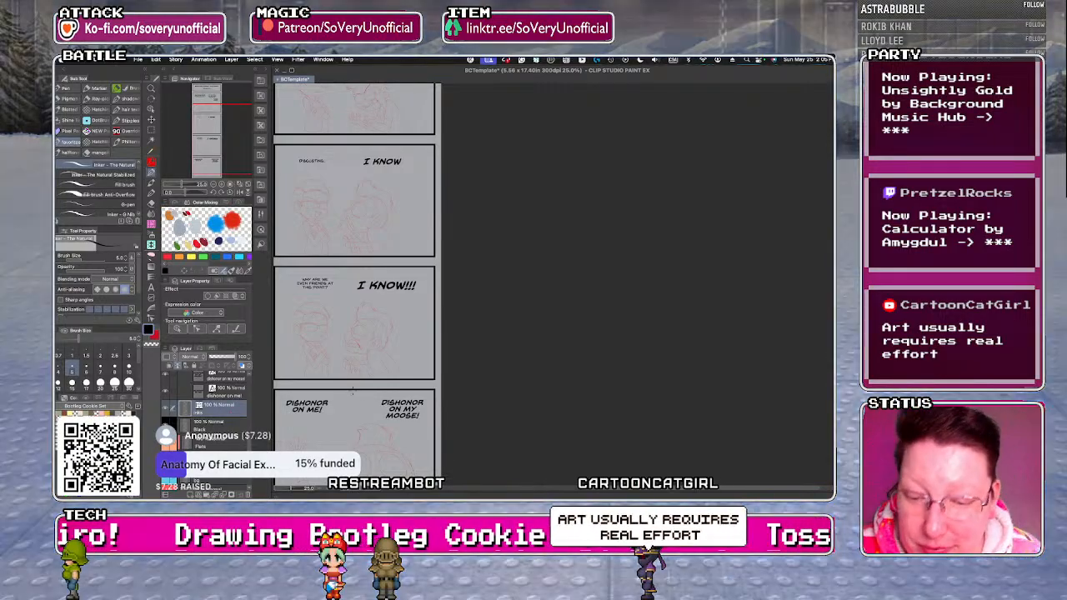
Ink the outer outline and inner folds of the left character's ear in the first "Buck Bumble" panel.
scroll(388, 420, down, 2)
scroll(342, 248, up, 5)
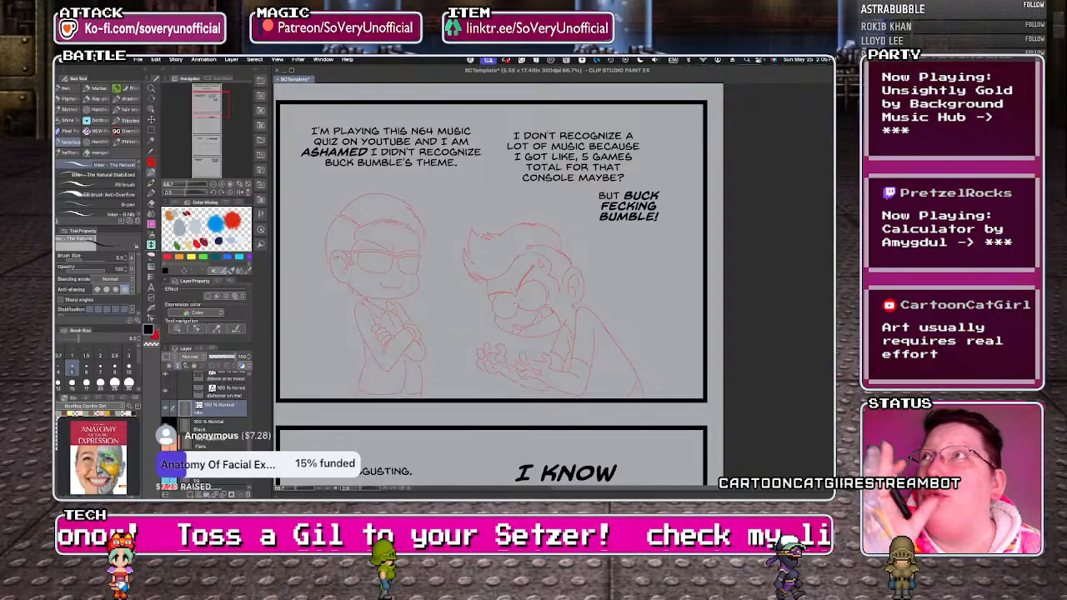
scroll(338, 265, up, 2)
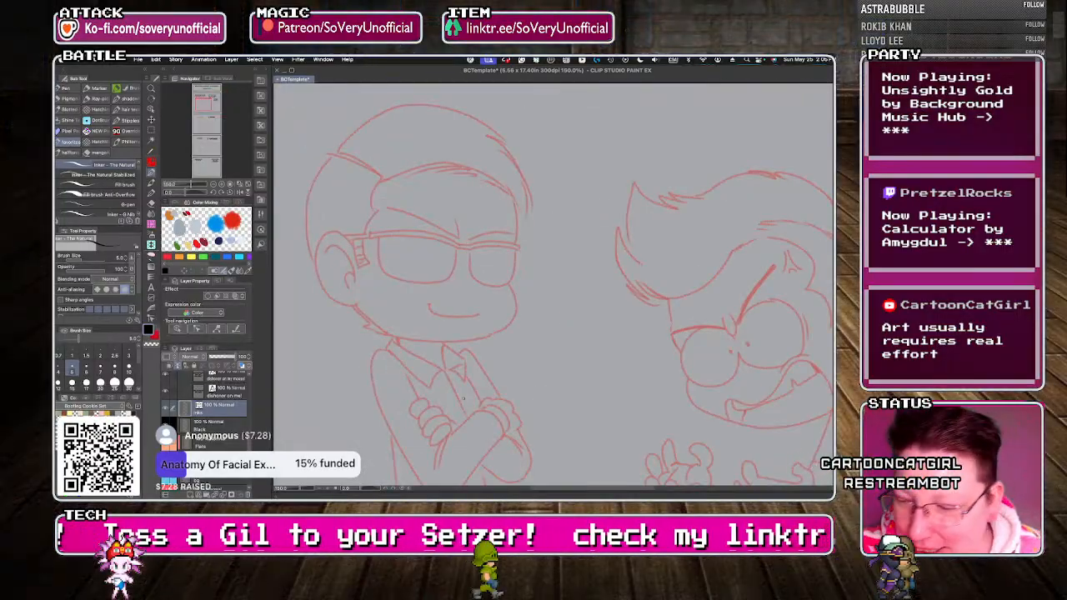
scroll(341, 244, up, 1)
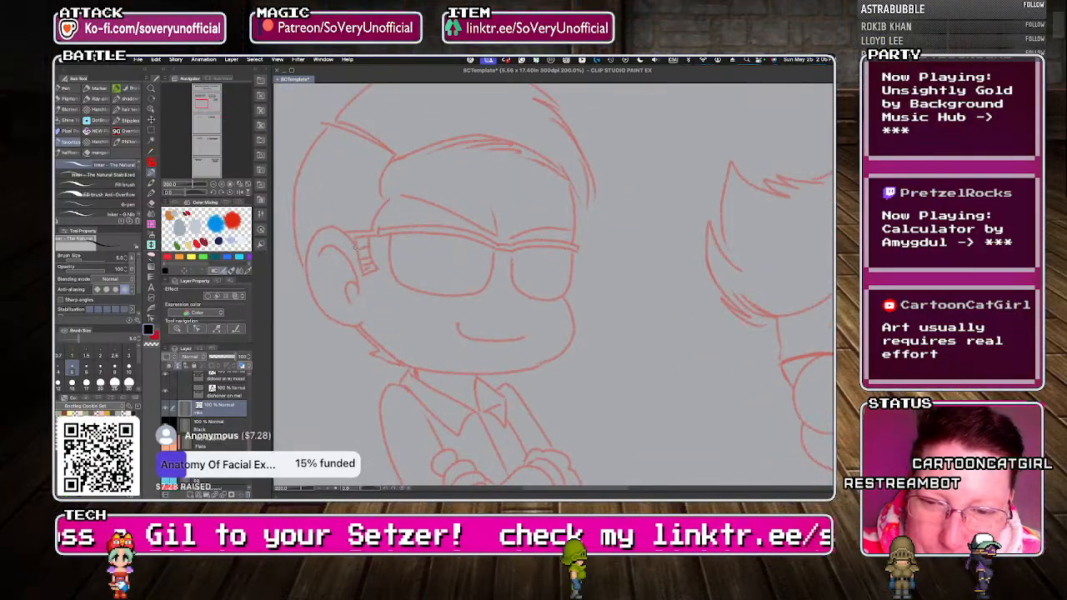
drag(339, 227, 309, 247)
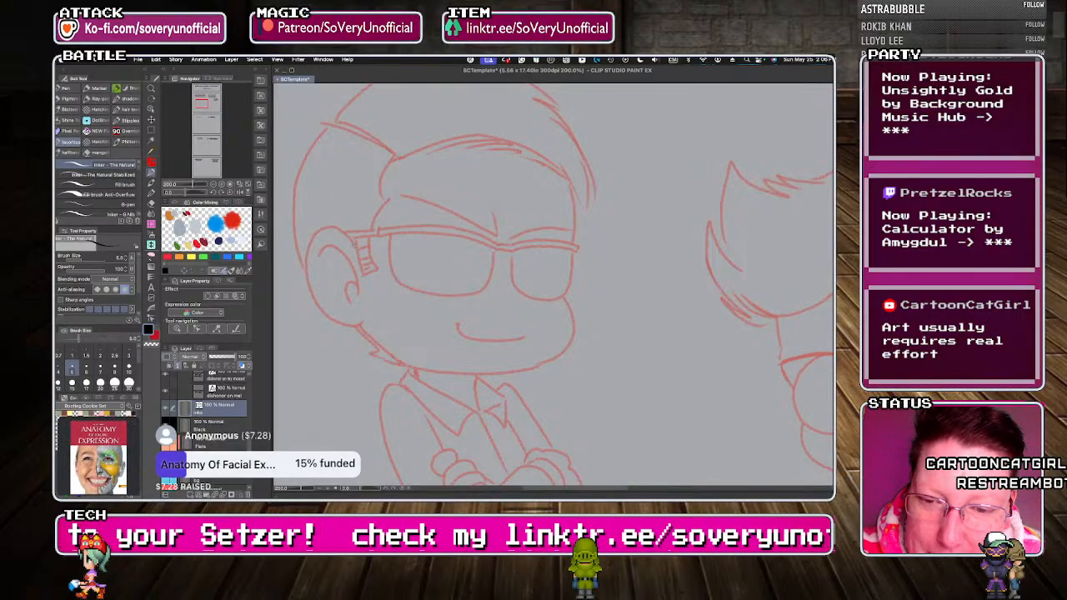
mouse_move(306, 255)
mouse_down()
mouse_move(310, 288)
mouse_move(336, 321)
mouse_move(364, 317)
mouse_up()
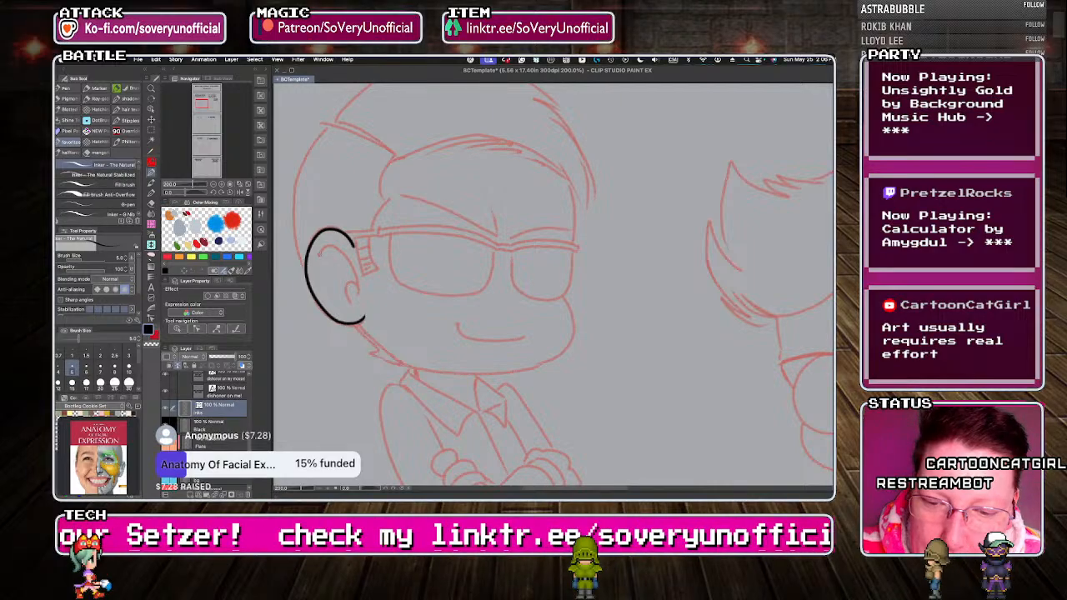
drag(318, 255, 356, 290)
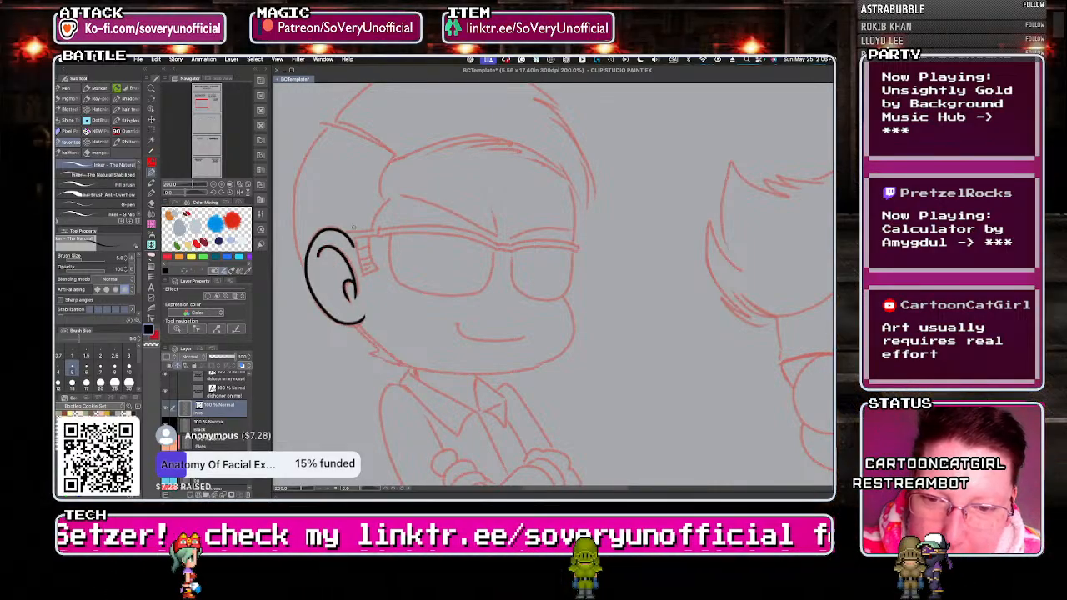
Ink the lower and upper edges of the left character's glasses browline as one closed, curved bar across the bridge.
mouse_move(385, 235)
mouse_down()
mouse_move(464, 233)
mouse_move(512, 250)
mouse_move(575, 252)
mouse_up()
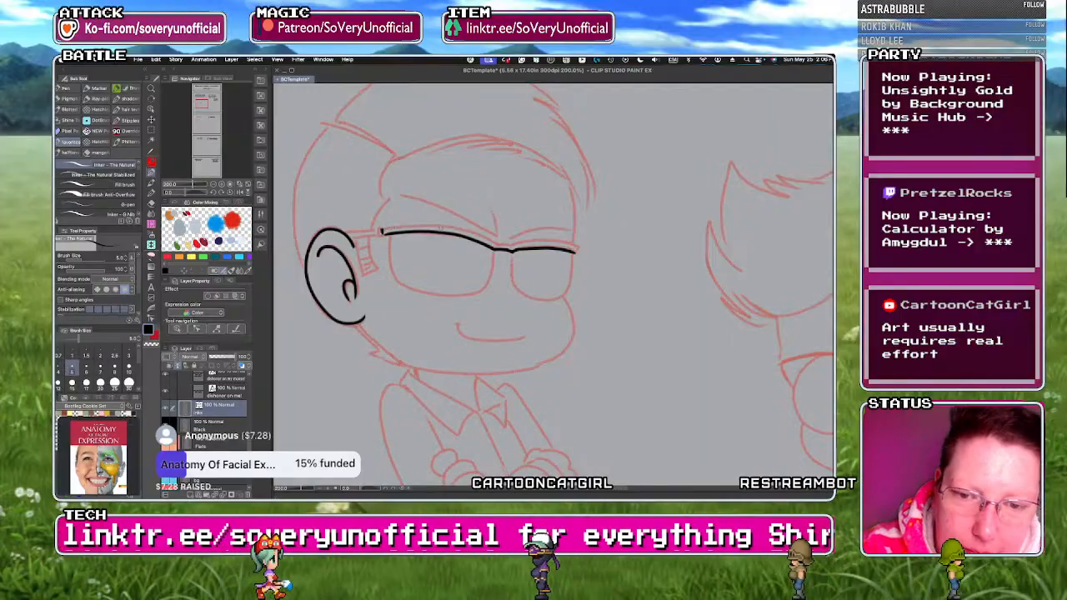
scroll(434, 230, up, 2)
scroll(336, 247, down, 2)
scroll(314, 247, up, 1)
mouse_move(337, 240)
mouse_down()
mouse_move(457, 238)
mouse_move(539, 275)
mouse_move(636, 265)
mouse_move(705, 285)
mouse_up()
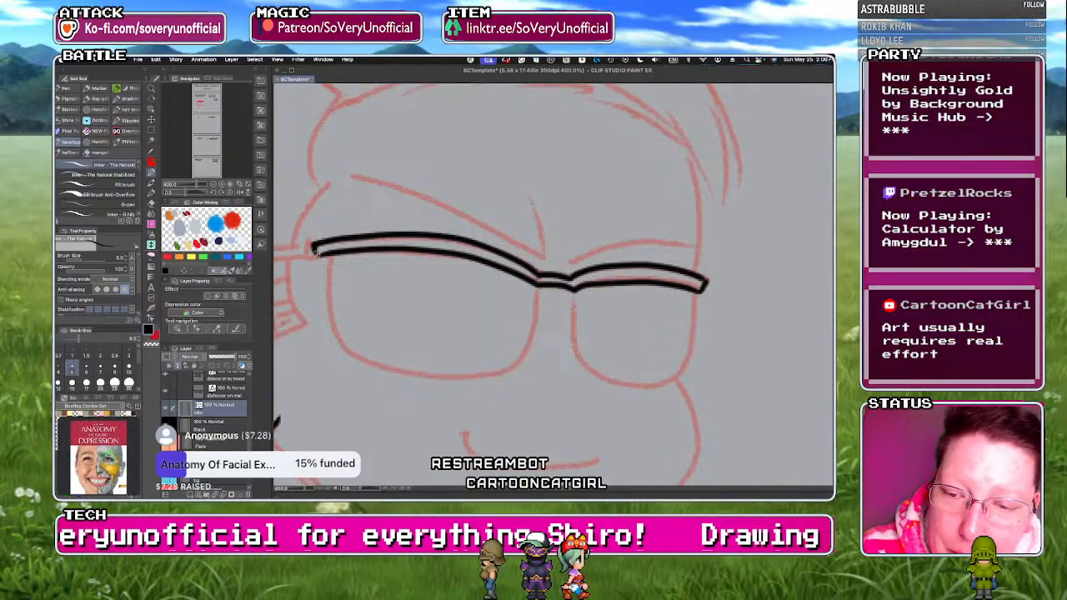
scroll(315, 249, down, 3)
scroll(336, 282, up, 3)
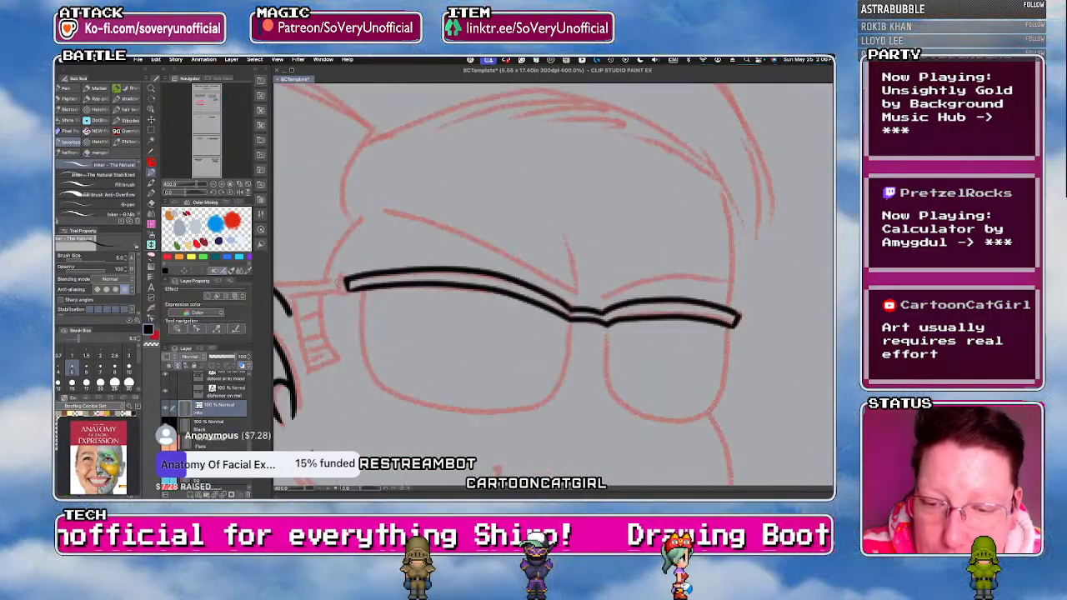
scroll(337, 284, down, 3)
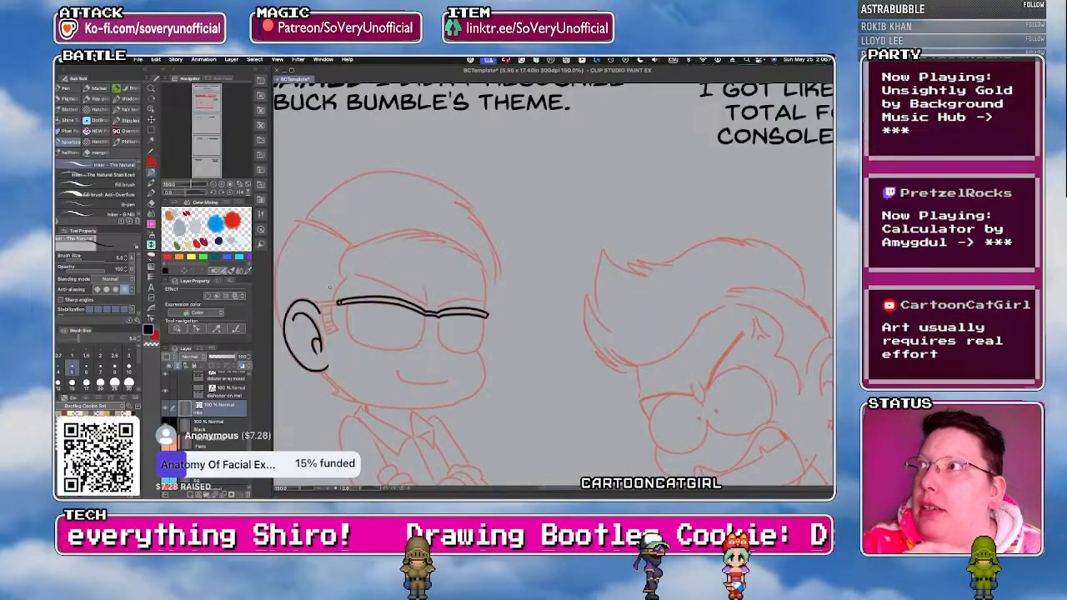
Ink the glasses' temple arm and hinge, then the side hairline and striped sideburn beside the ear.
scroll(313, 307, up, 3)
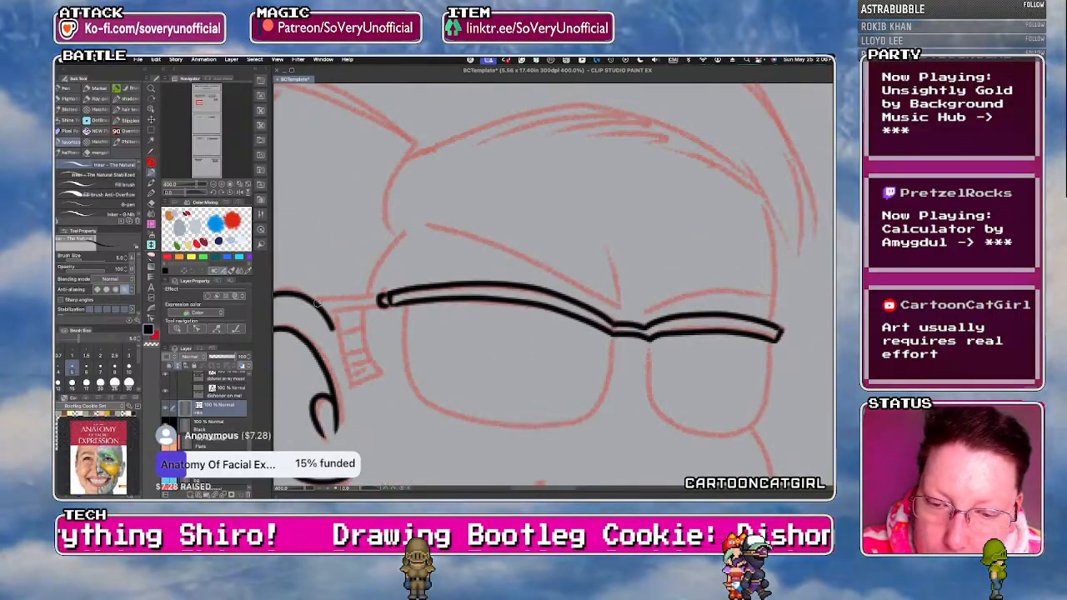
drag(329, 321, 379, 304)
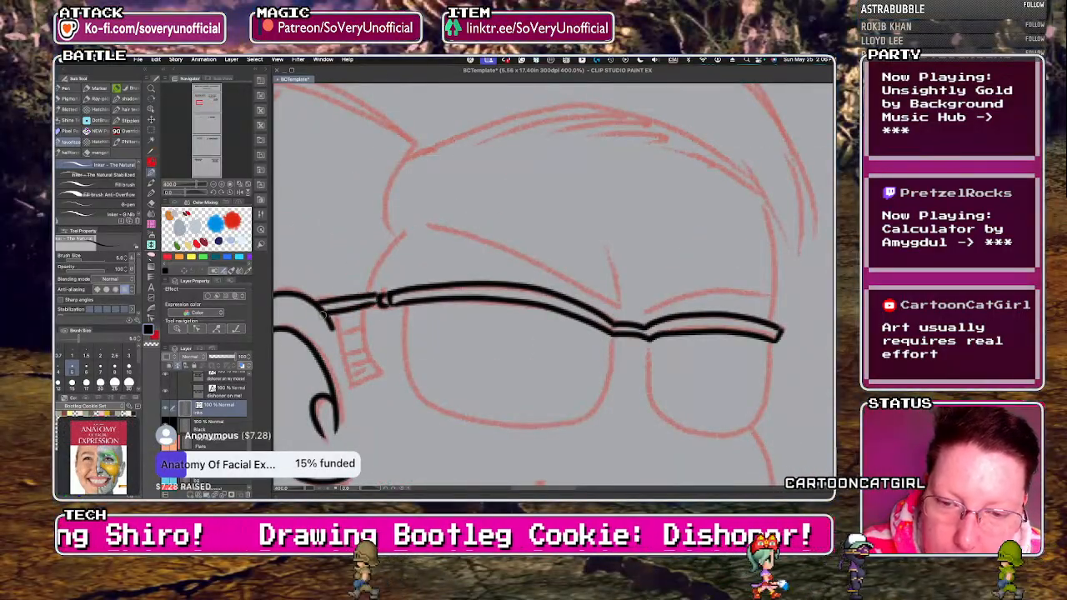
mouse_move(410, 149)
mouse_down()
mouse_move(391, 185)
mouse_move(406, 237)
mouse_move(369, 293)
mouse_move(364, 331)
mouse_move(382, 370)
mouse_move(351, 385)
mouse_up()
mouse_move(335, 319)
mouse_down()
mouse_move(355, 382)
mouse_move(374, 366)
mouse_move(347, 377)
mouse_move(344, 351)
mouse_up()
drag(364, 338, 342, 336)
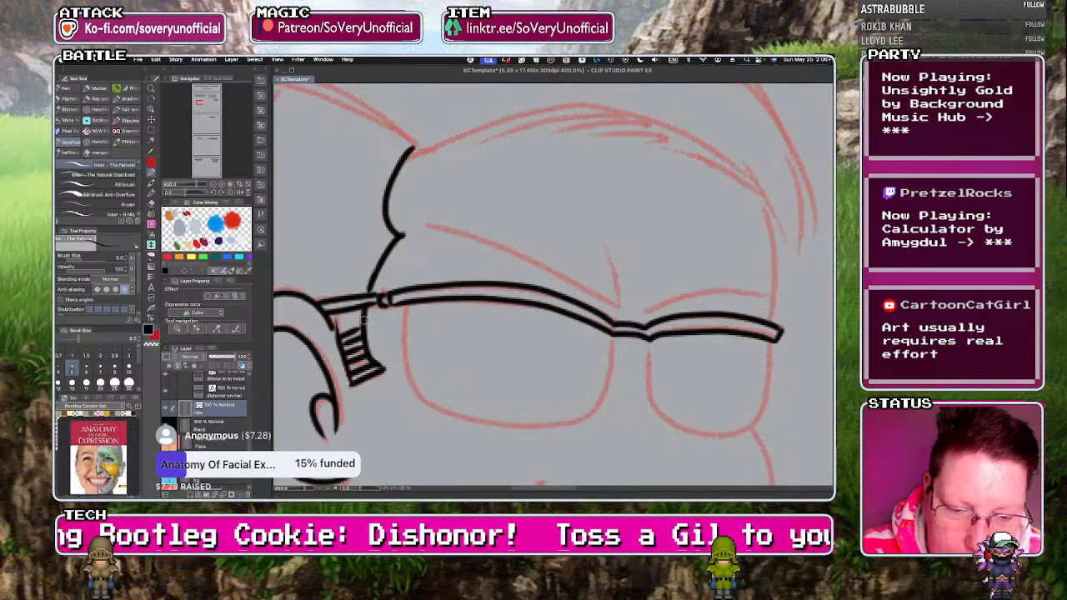
Ink both rounded lens outlines hanging below the browline of the left character's glasses.
scroll(373, 310, down, 3)
scroll(384, 316, up, 3)
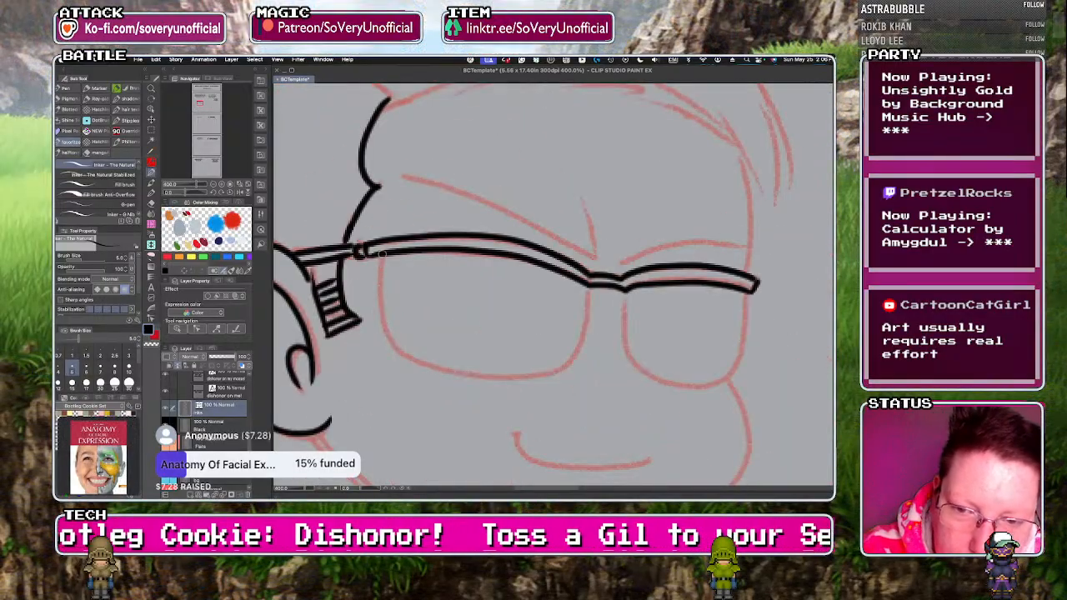
mouse_move(550, 375)
mouse_down()
mouse_move(577, 352)
mouse_move(589, 288)
mouse_up()
scroll(501, 300, down, 4)
scroll(448, 294, up, 2)
scroll(449, 293, up, 2)
mouse_move(429, 290)
mouse_down()
mouse_move(462, 353)
mouse_move(507, 357)
mouse_move(546, 332)
mouse_move(558, 260)
mouse_up()
Ink the left character's frown crease between the brows and both eyebrow lines above the glasses.
drag(403, 226, 390, 170)
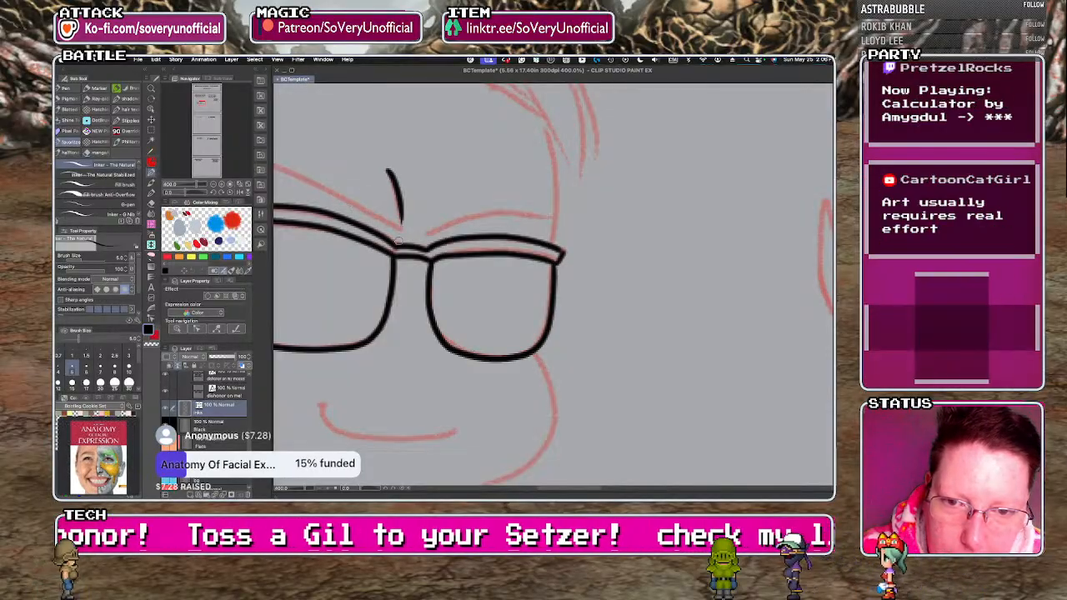
key(super+z)
drag(402, 228, 388, 175)
scroll(378, 263, down, 2)
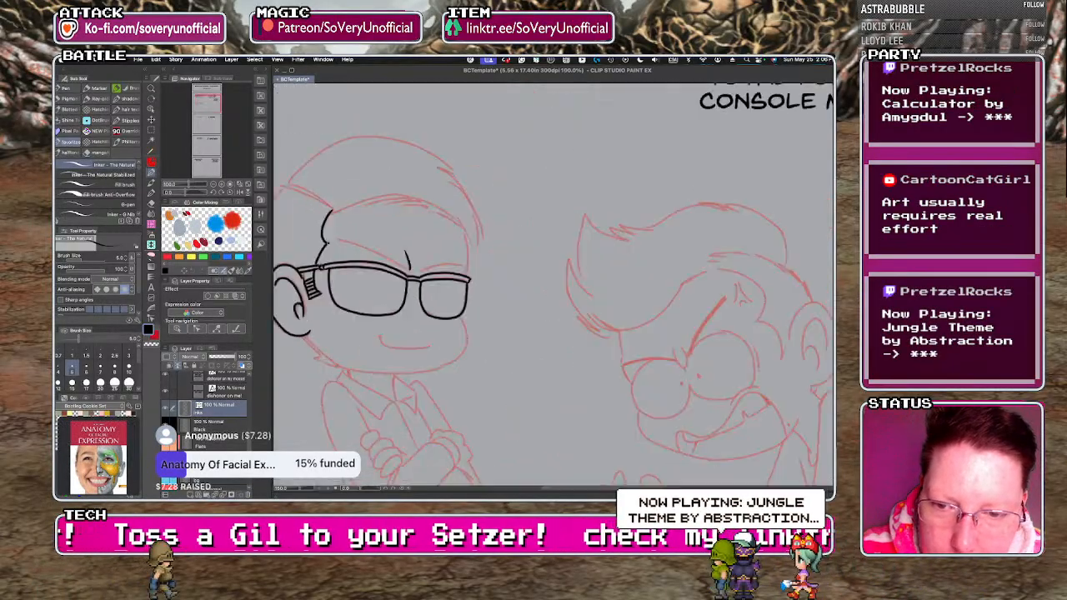
scroll(340, 239, up, 2)
drag(521, 308, 336, 227)
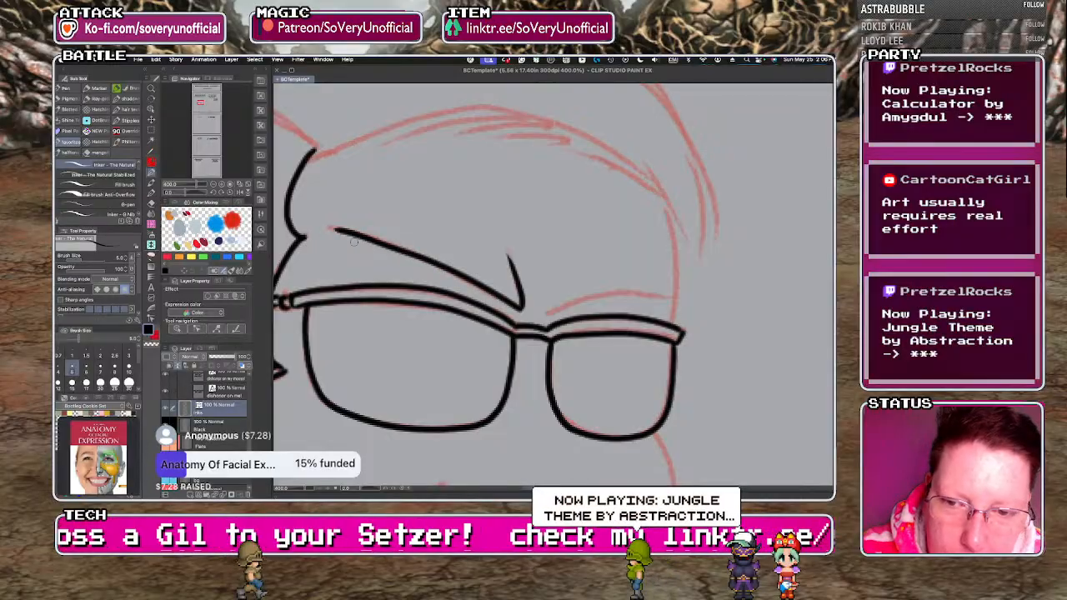
drag(547, 316, 585, 297)
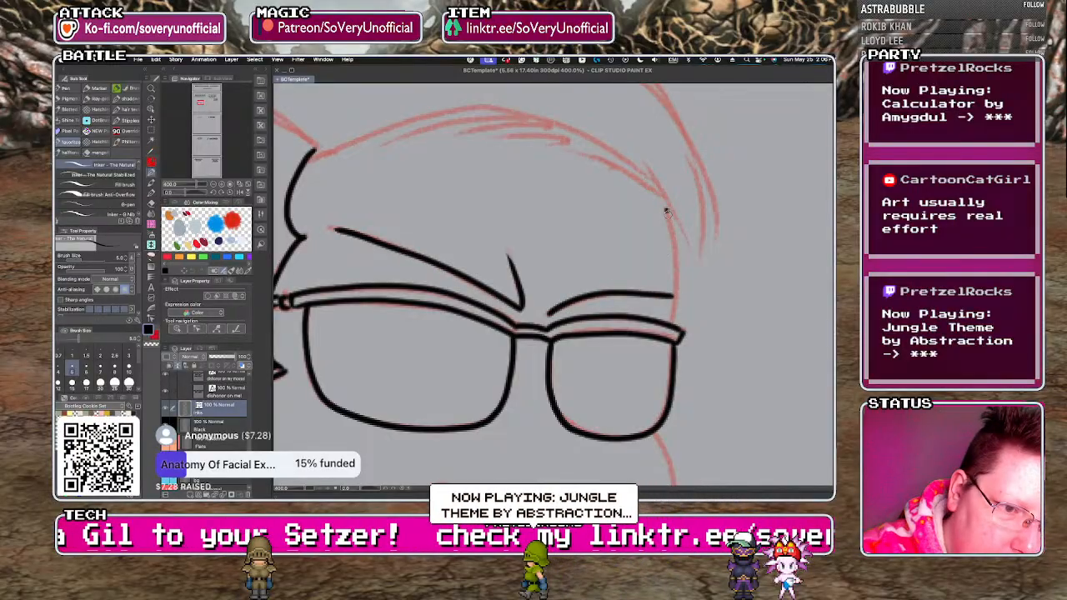
Ink the front edge of the left character's forehead down to the outer corner of the glasses.
drag(667, 209, 679, 320)
key(ctrl+z)
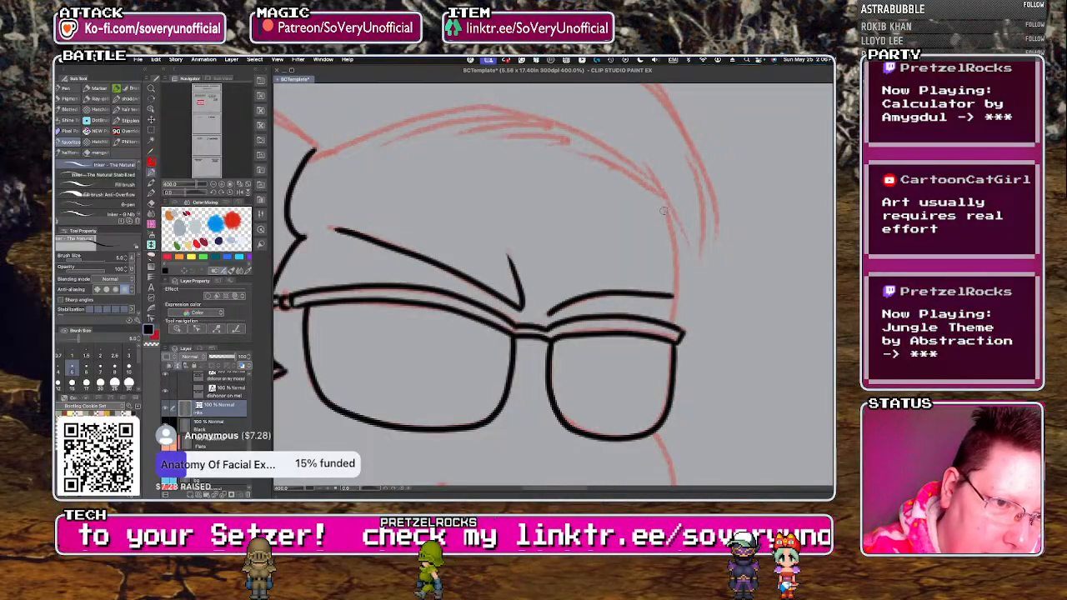
drag(674, 309, 674, 320)
scroll(388, 323, down, 4)
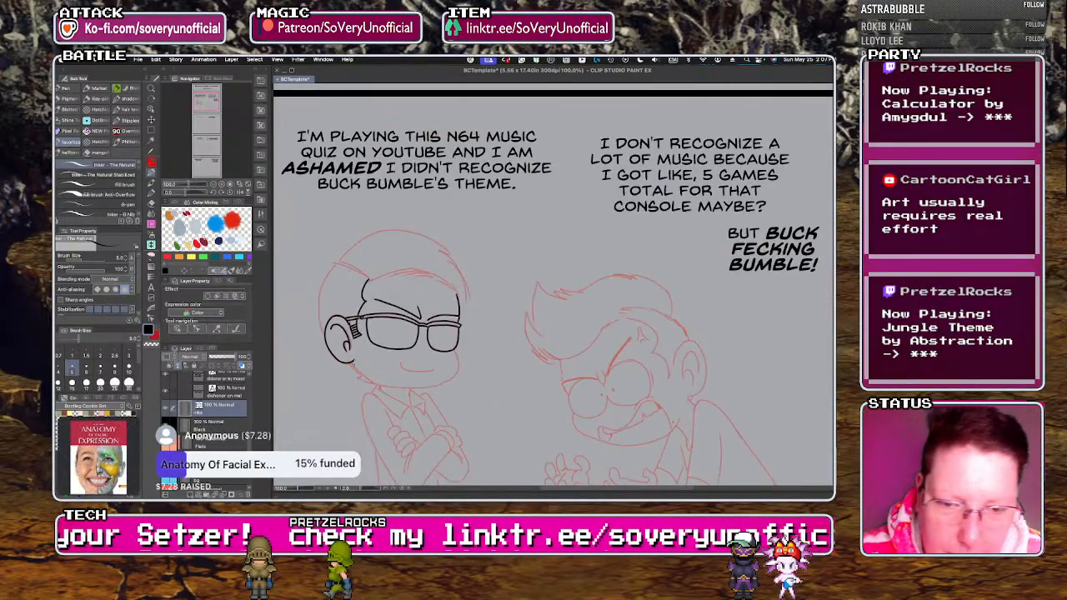
Ink the left character's smirk with a short tick at its corner.
scroll(353, 378, up, 1)
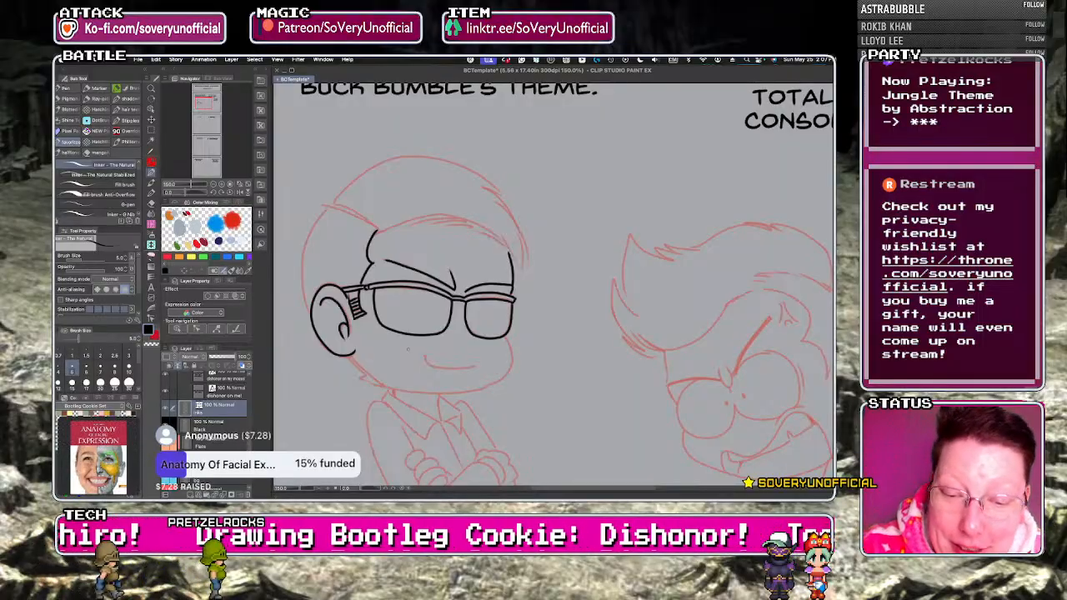
scroll(419, 358, up, 1)
scroll(420, 358, up, 2)
drag(425, 338, 435, 337)
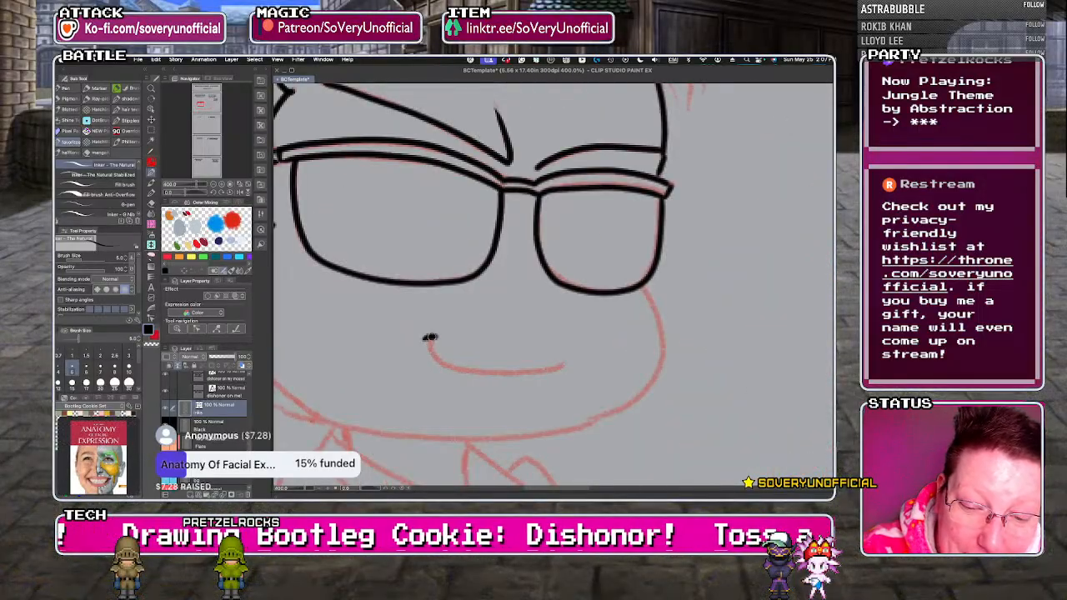
scroll(409, 355, down, 3)
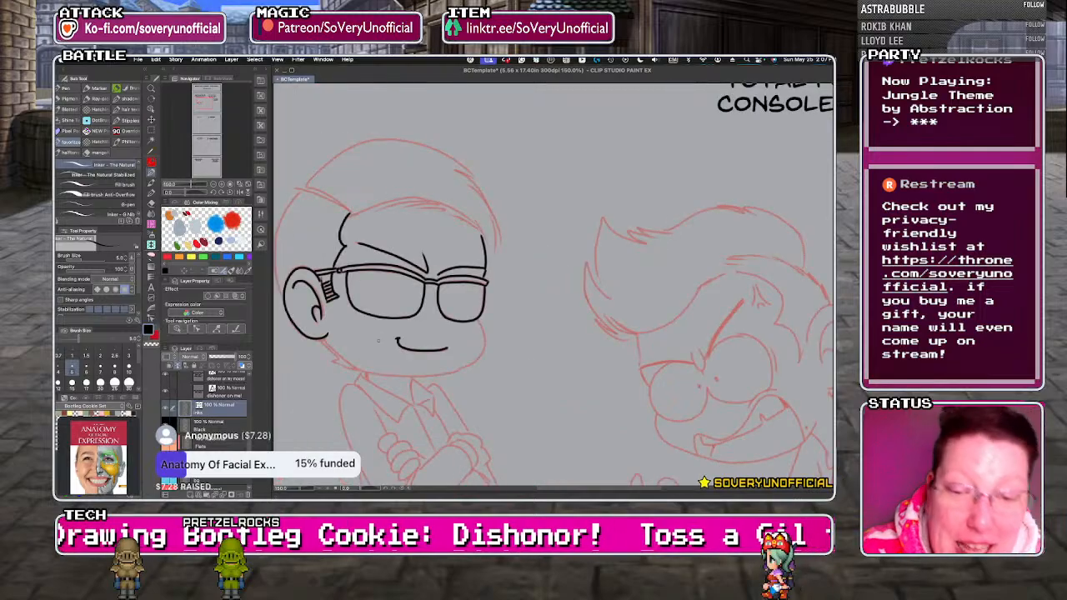
Ink the left character's hair parting, domed top outline with loose strands, and front hairline with short hair strokes.
scroll(356, 222, up, 1)
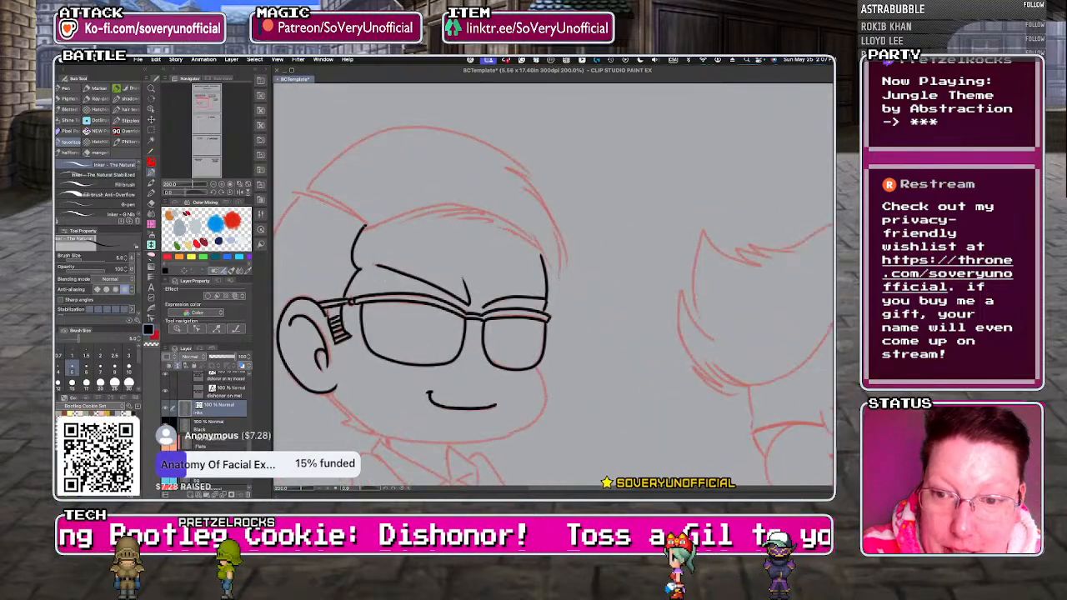
mouse_move(307, 190)
mouse_down()
mouse_move(388, 129)
mouse_move(479, 136)
mouse_move(536, 182)
mouse_up()
key(ctrl+z)
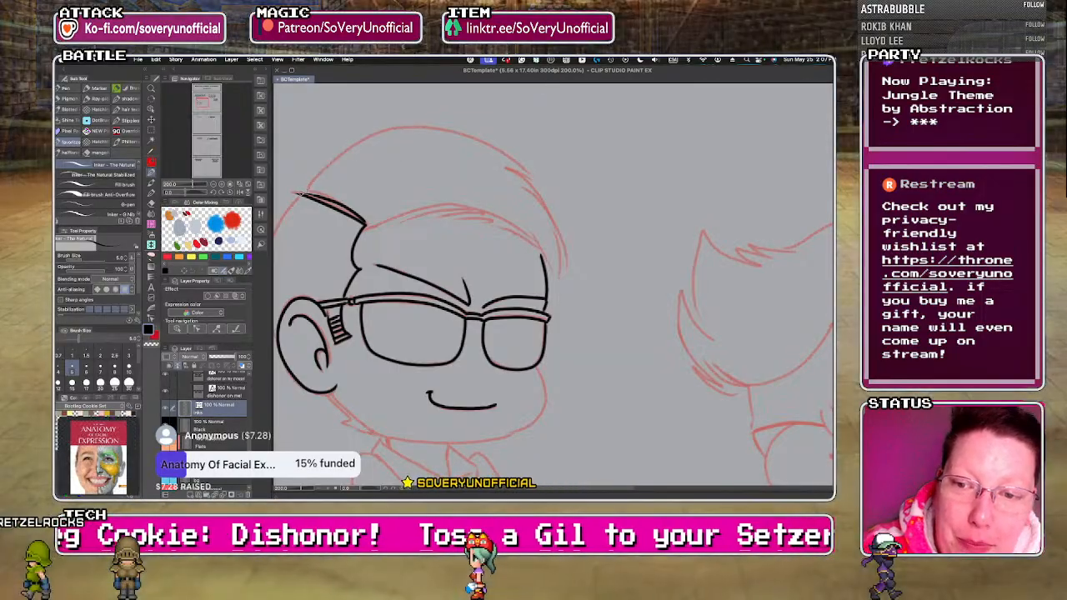
mouse_move(407, 125)
mouse_down()
mouse_move(484, 147)
mouse_move(530, 182)
mouse_up()
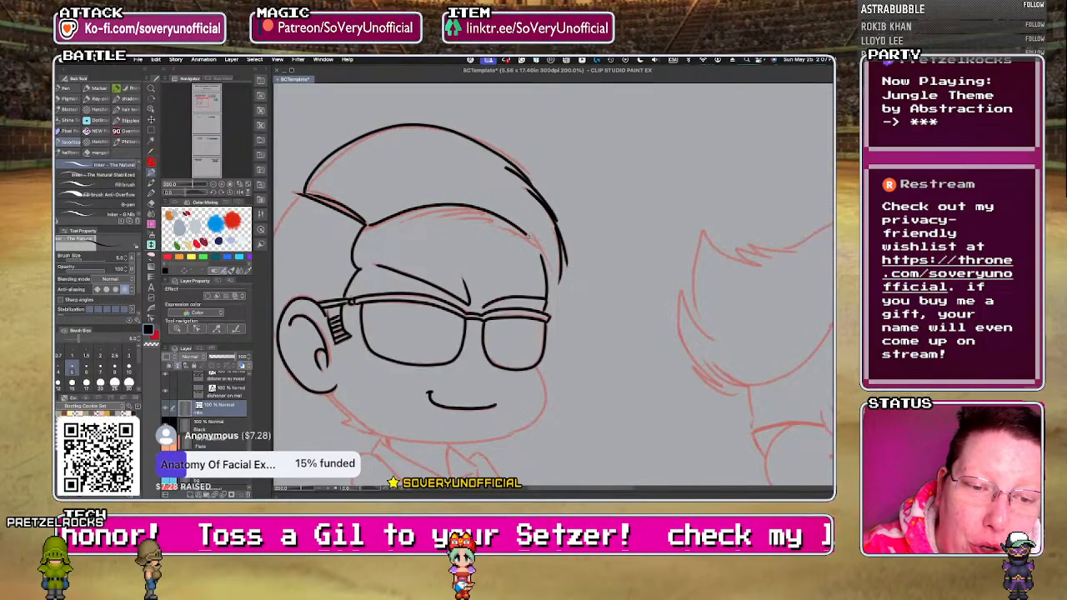
drag(442, 206, 392, 223)
mouse_move(463, 208)
mouse_down()
mouse_move(425, 219)
mouse_move(499, 220)
mouse_move(543, 254)
mouse_up()
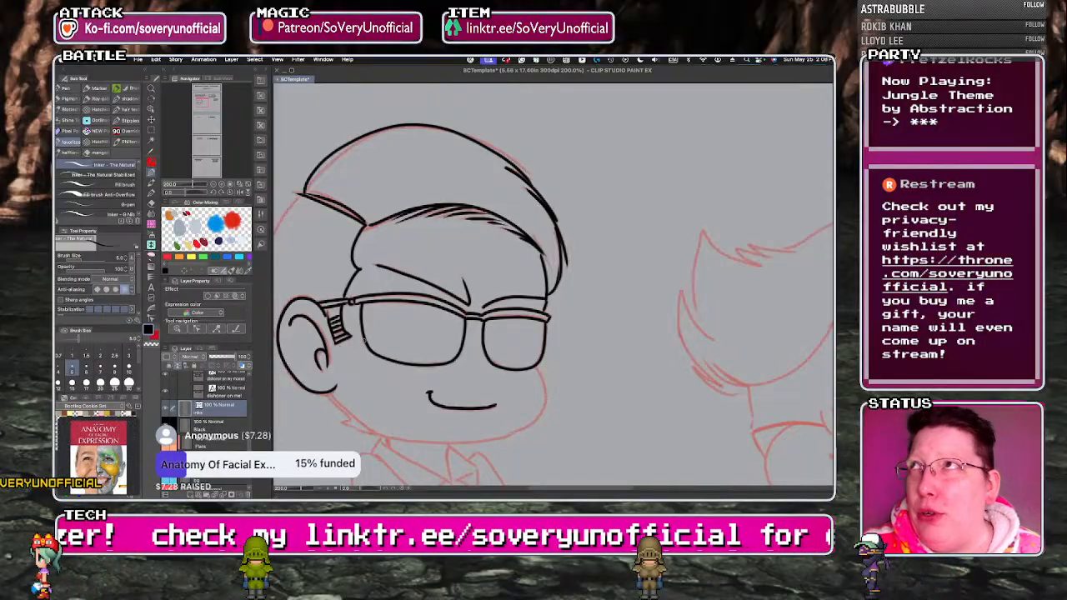
Ink the back of the left character's head from the parting down to the ear and choose the Vector eraser.
scroll(407, 344, down, 2)
scroll(343, 335, up, 2)
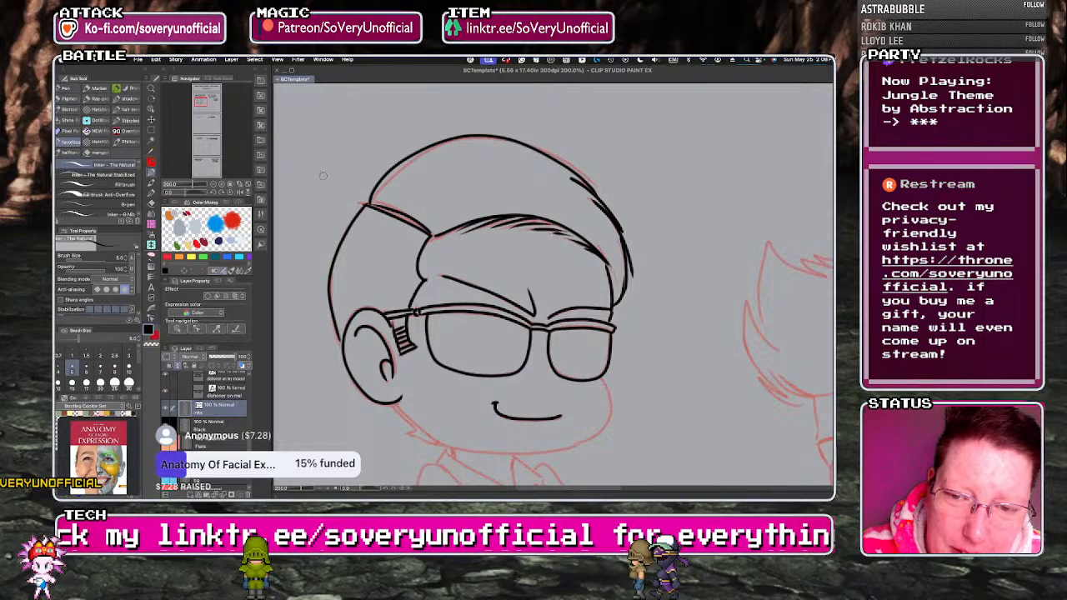
key(e)
click(114, 128)
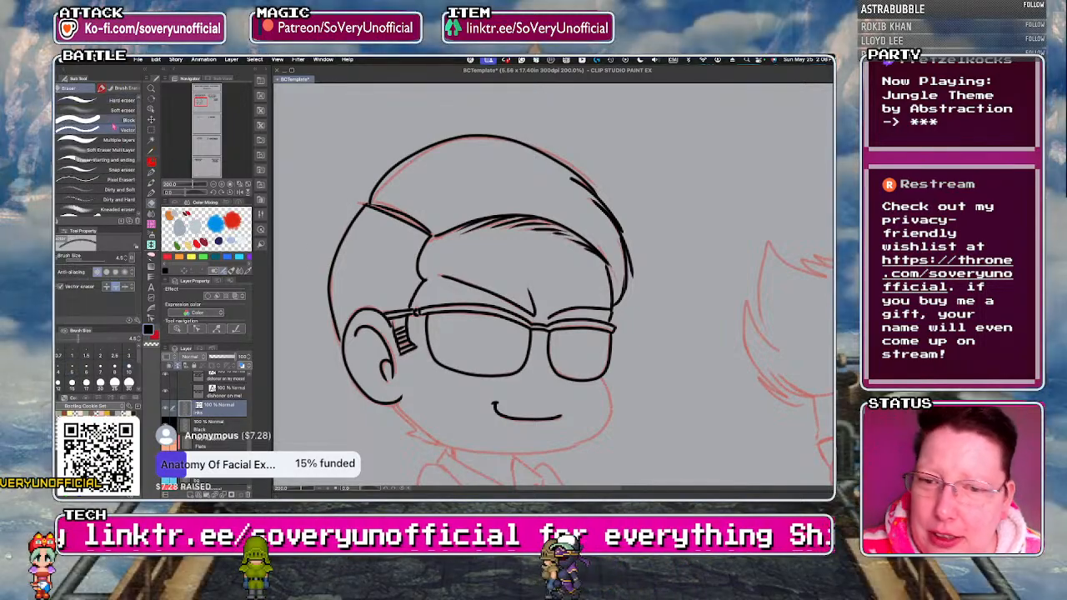
scroll(554, 301, up, 2)
scroll(425, 253, down, 6)
Ink the left character's cheek, chin and jawline back to the ear, adding the pointed hair tuft at the nape.
key(p)
scroll(358, 274, up, 3)
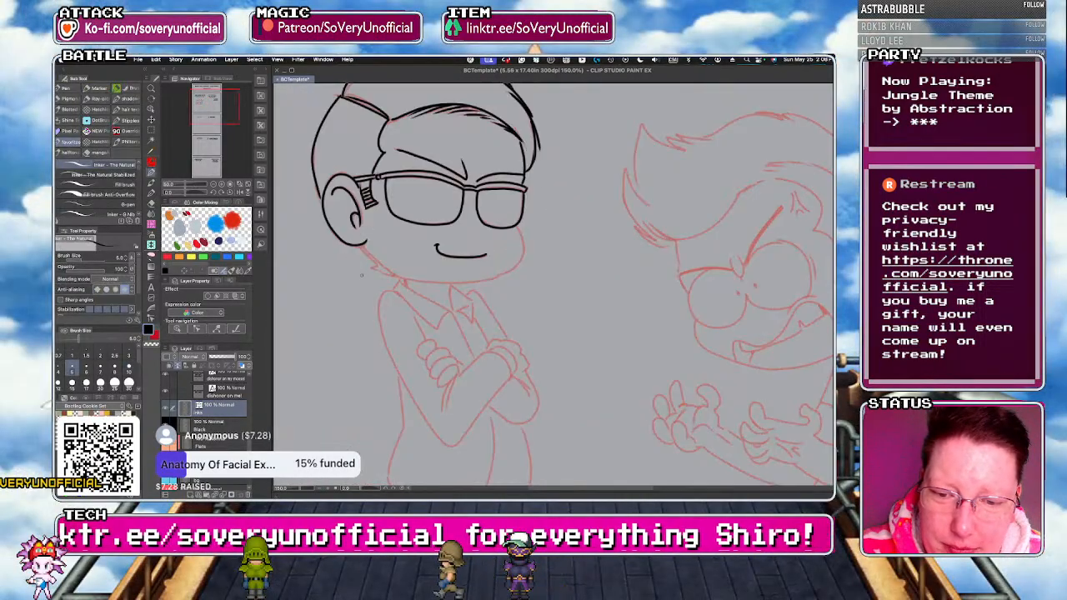
scroll(390, 245, up, 1)
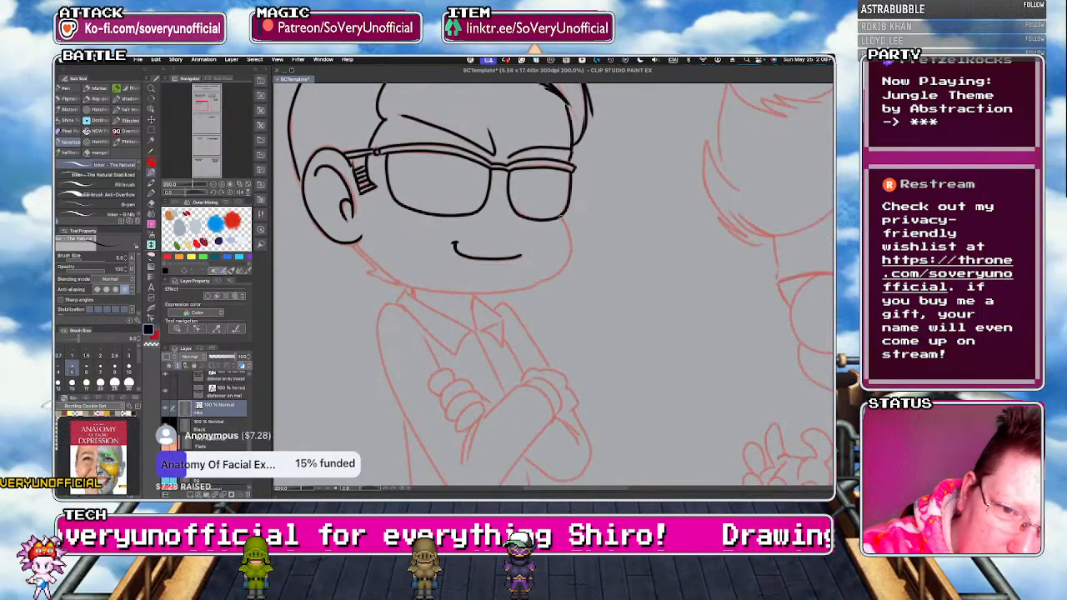
drag(387, 270, 455, 293)
drag(352, 244, 403, 284)
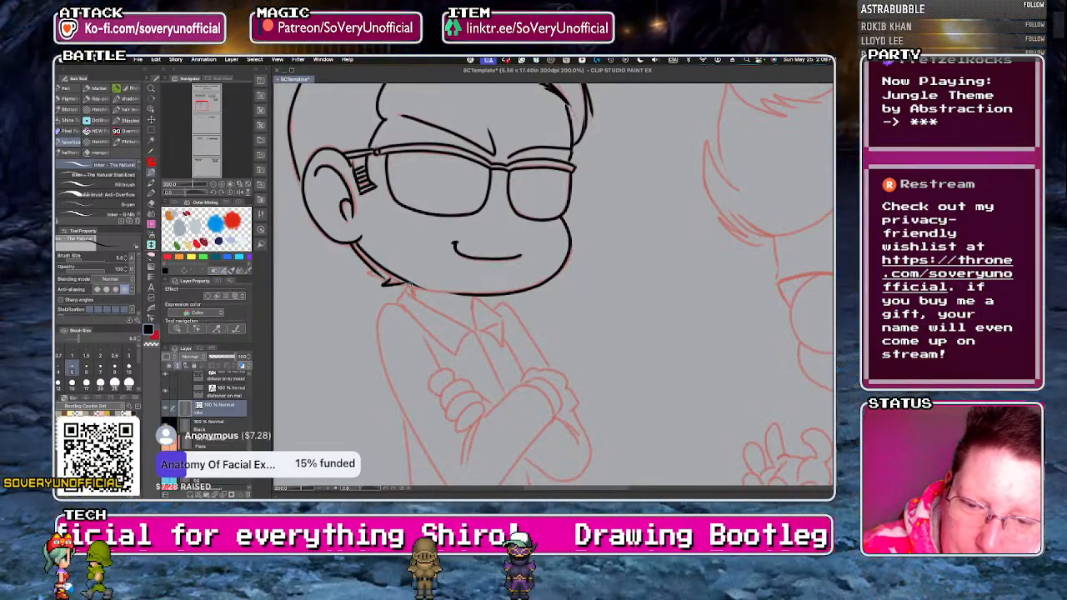
Ink the left character's neck line and both pointed shirt collar flaps meeting at the throat.
drag(472, 296, 477, 332)
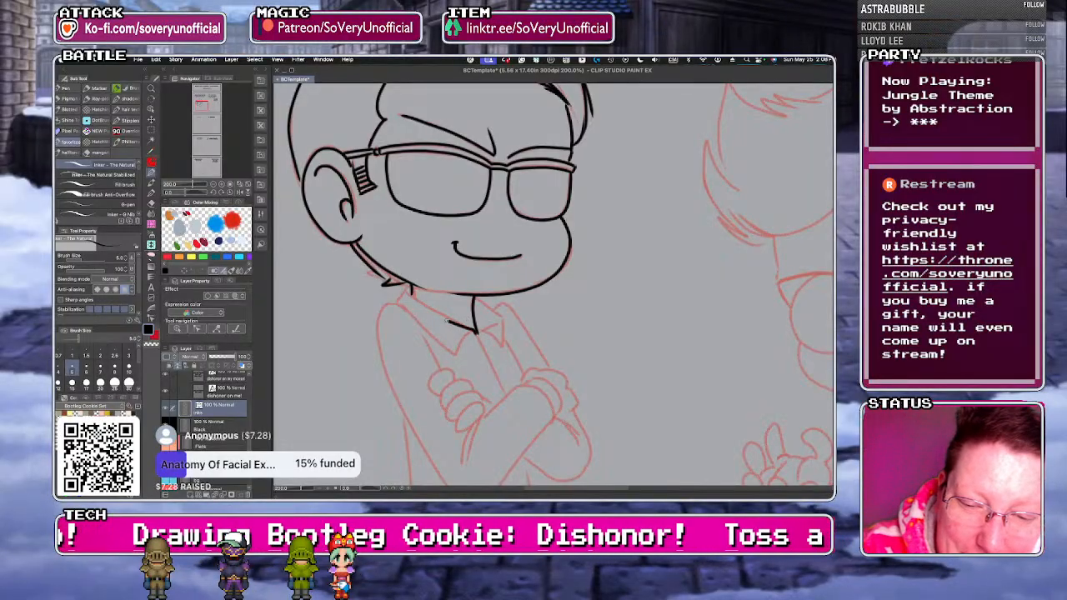
key(super+z)
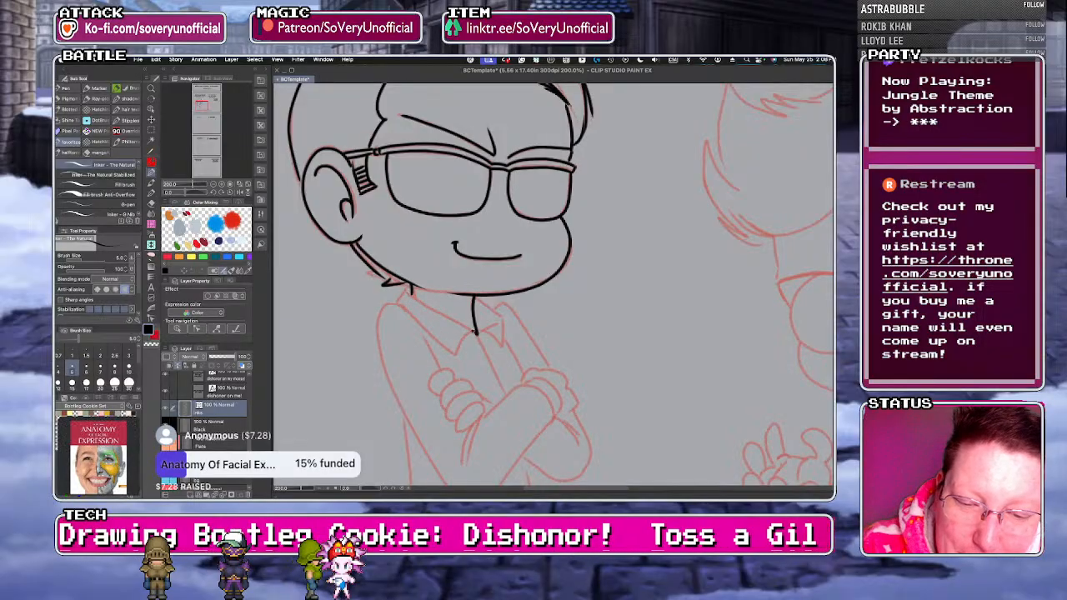
mouse_move(398, 303)
mouse_down()
mouse_move(452, 353)
mouse_move(476, 333)
mouse_up()
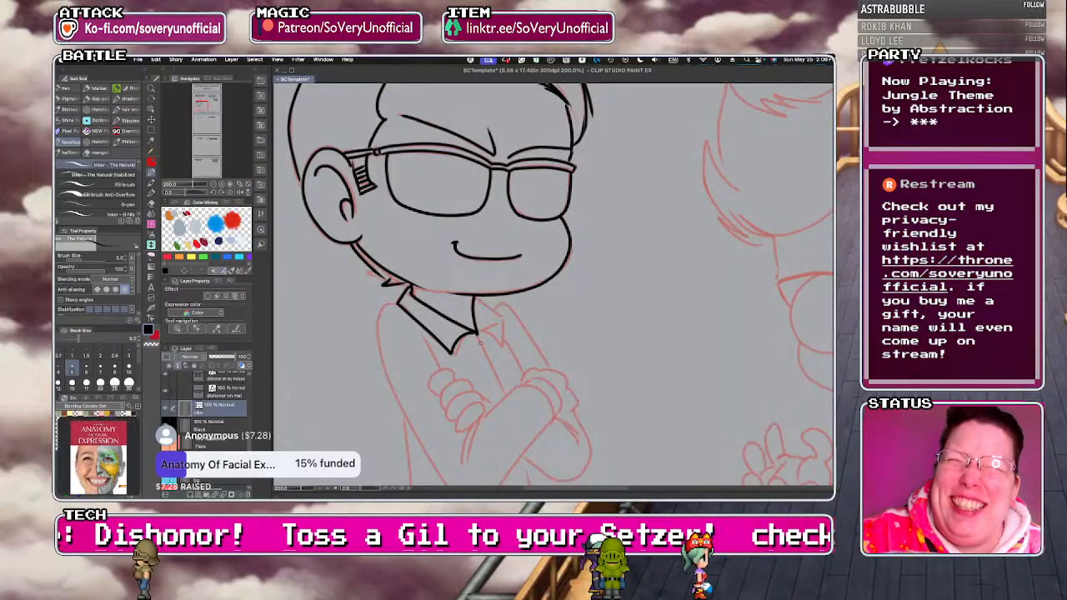
scroll(478, 334, up, 2)
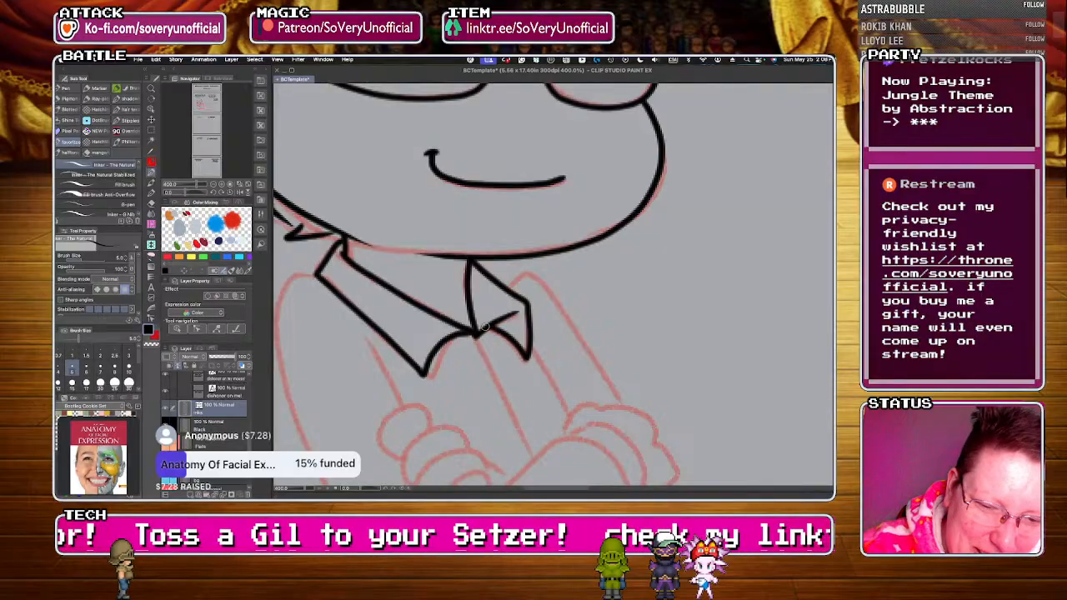
scroll(482, 328, down, 1)
scroll(482, 328, down, 2)
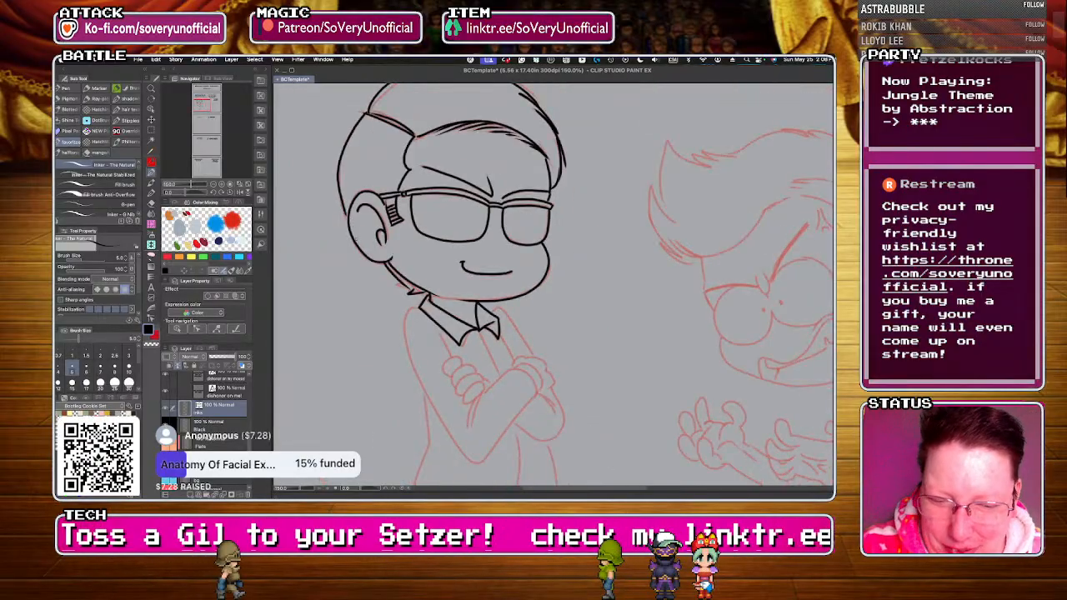
scroll(356, 239, down, 2)
Ink the left character's far shoulder, the shirt's front opening line and the short creases below the collar.
scroll(401, 311, up, 3)
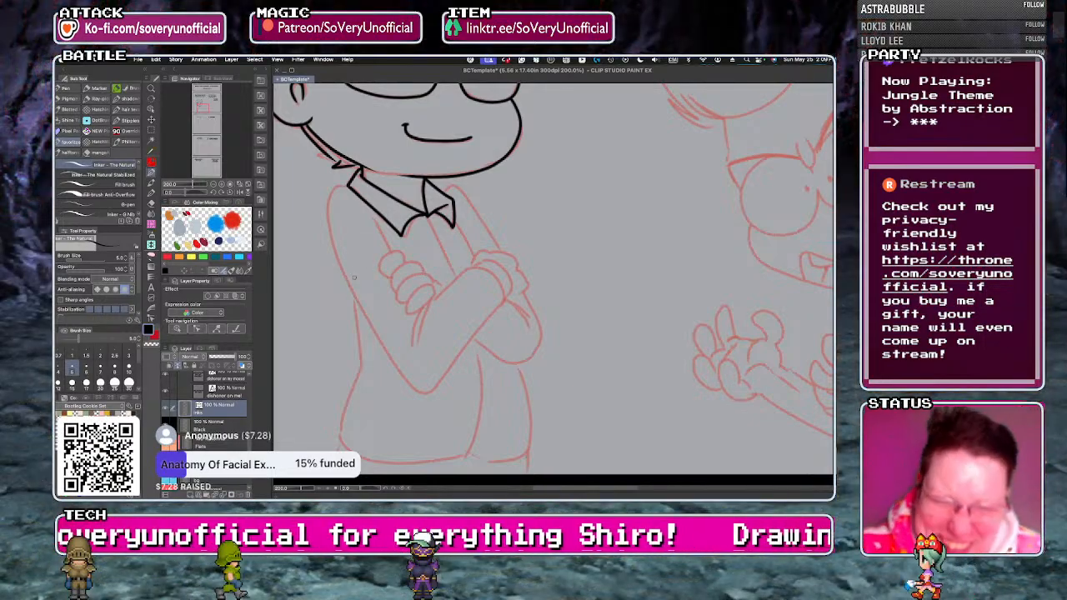
scroll(426, 231, up, 2)
drag(480, 152, 575, 277)
drag(484, 221, 525, 292)
drag(427, 205, 488, 332)
scroll(329, 257, down, 3)
scroll(330, 258, up, 1)
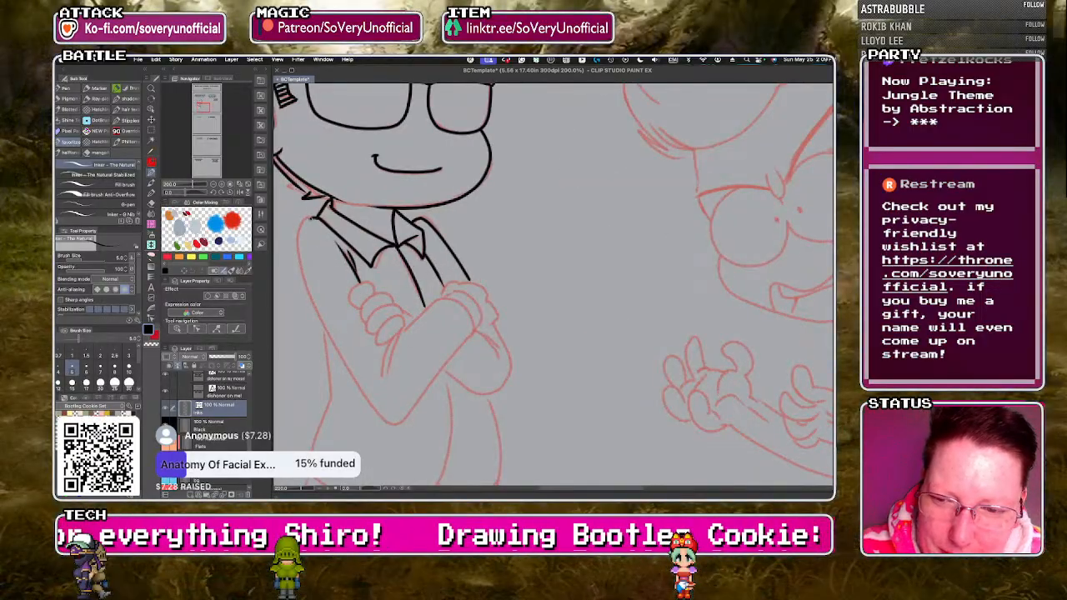
key(ctrl+z)
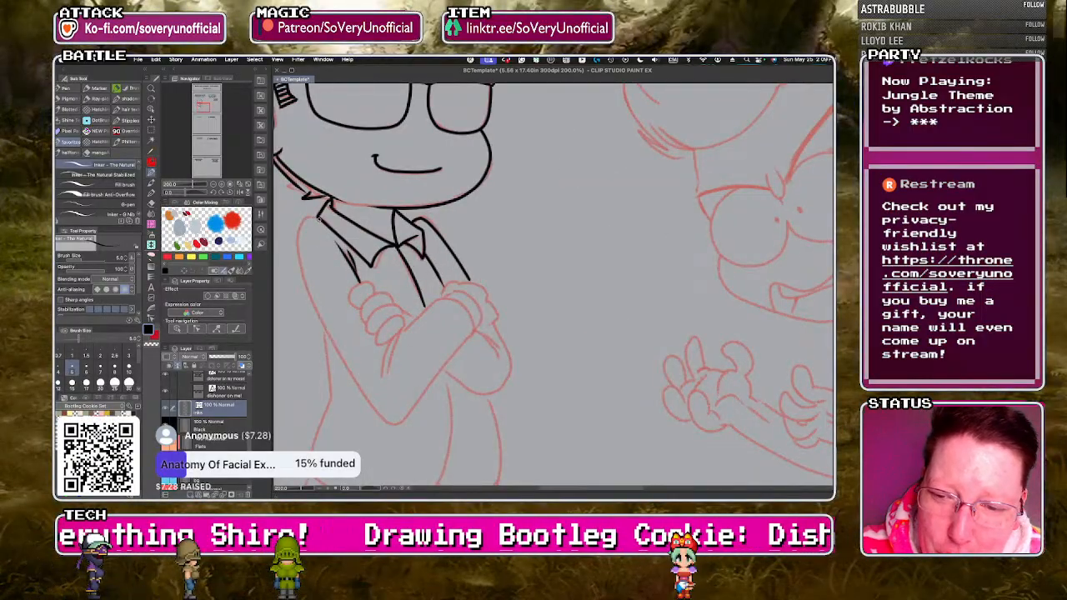
Ink the left character's near shoulder, bent sleeve and forearm, finishing with the curved cuff and scalloped knuckles on the far arm.
mouse_move(348, 363)
mouse_down()
mouse_move(373, 396)
mouse_move(408, 401)
mouse_move(471, 329)
mouse_up()
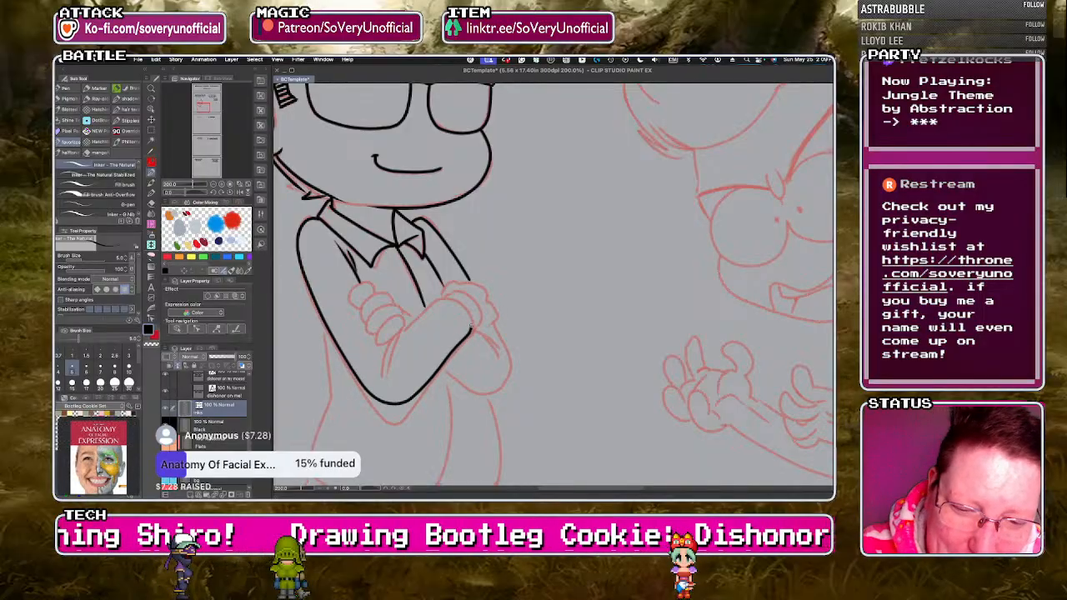
drag(401, 335, 386, 374)
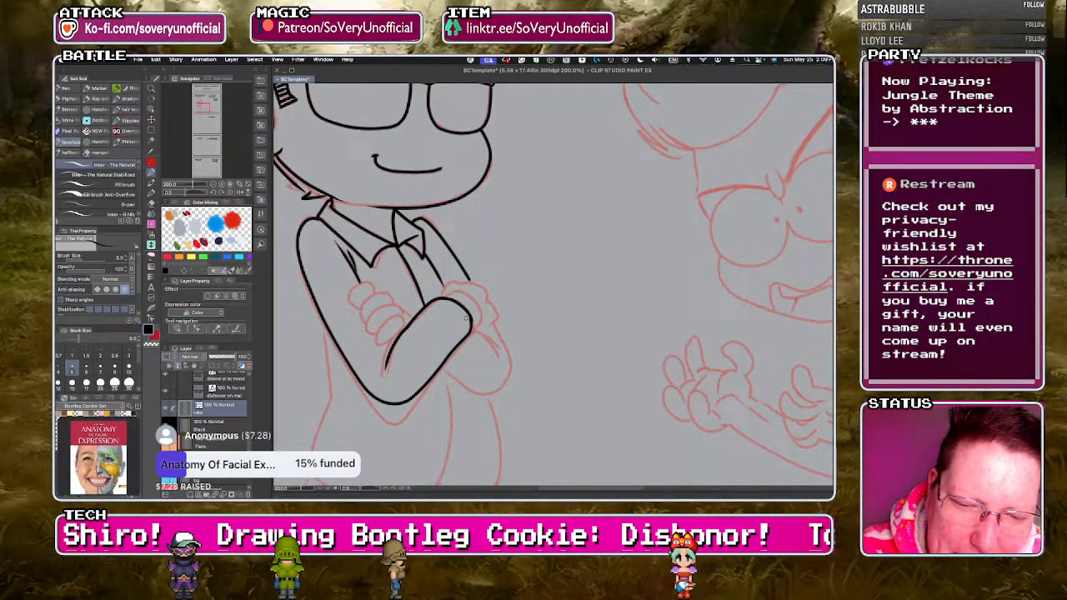
mouse_move(442, 293)
mouse_down()
mouse_move(482, 292)
mouse_move(490, 332)
mouse_up()
key(super+z)
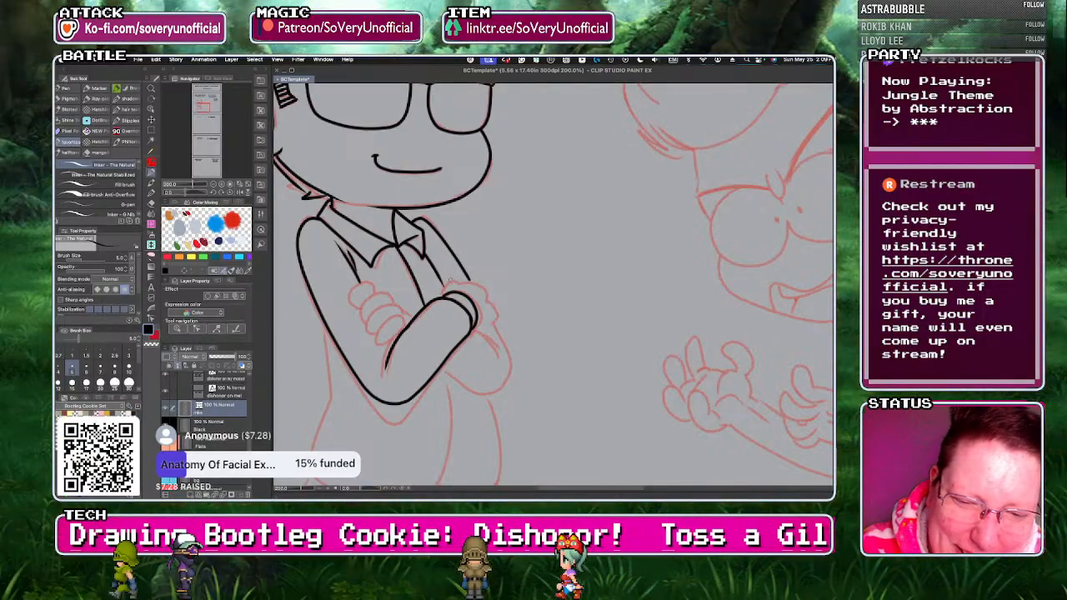
mouse_move(477, 287)
mouse_down()
mouse_move(496, 317)
mouse_move(475, 327)
mouse_up()
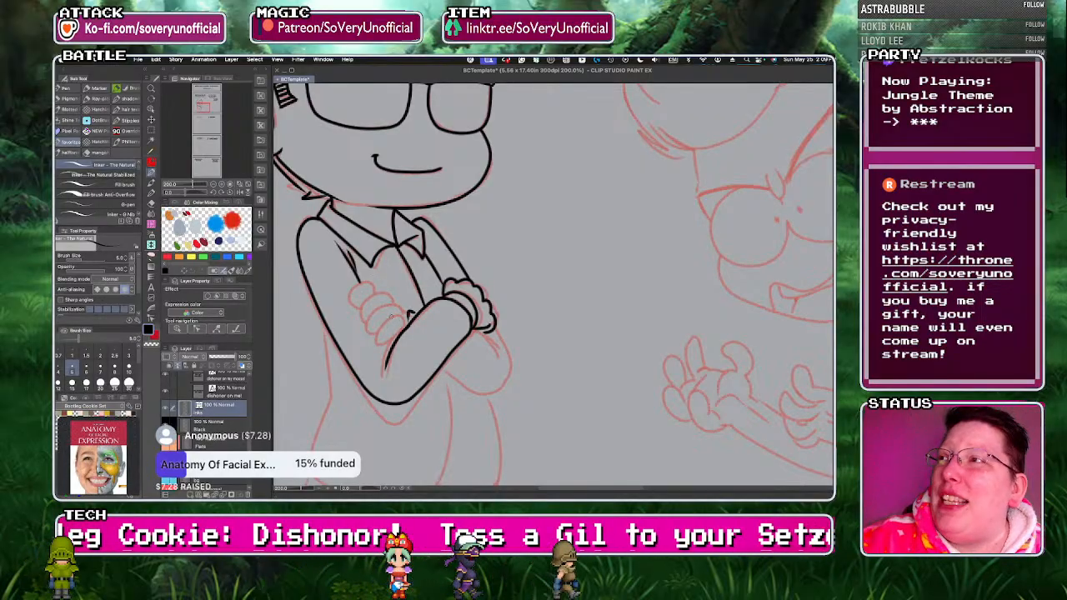
Ink the left character's rounded fingers gripping the near arm and the far arm's elbow with its sleeve crease.
scroll(388, 323, up, 5)
scroll(407, 307, down, 4)
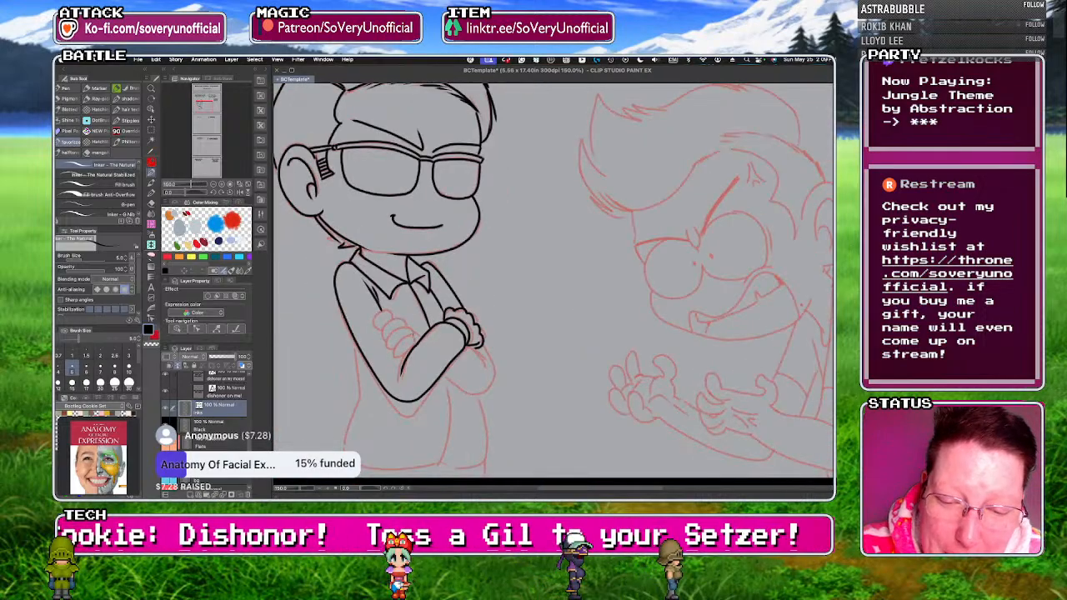
scroll(436, 346, up, 2)
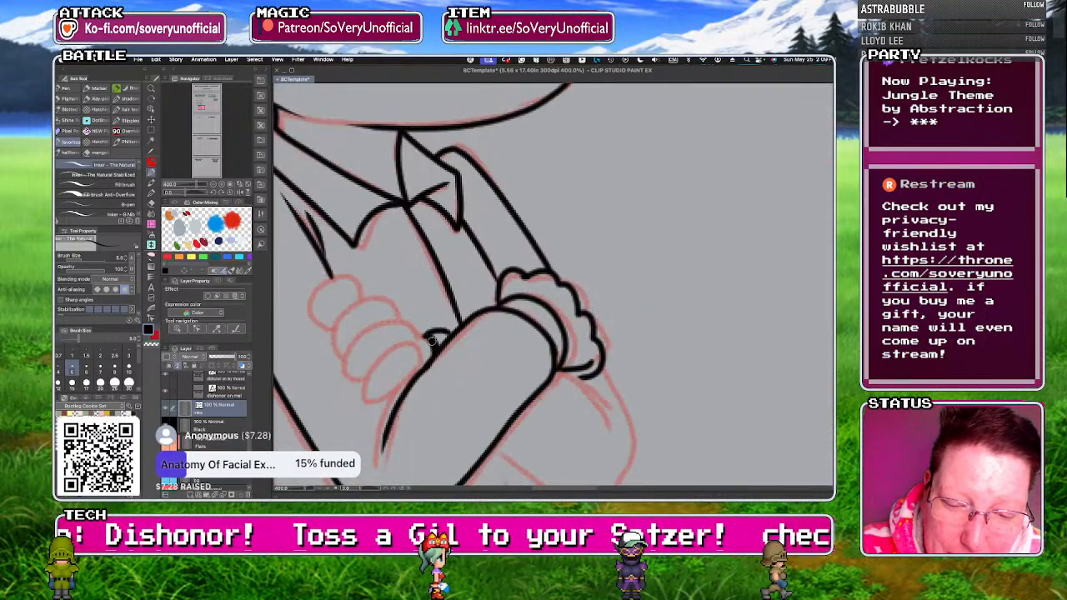
mouse_move(421, 348)
mouse_down()
mouse_move(386, 354)
mouse_move(369, 394)
mouse_move(415, 372)
mouse_move(380, 323)
mouse_move(354, 374)
mouse_up()
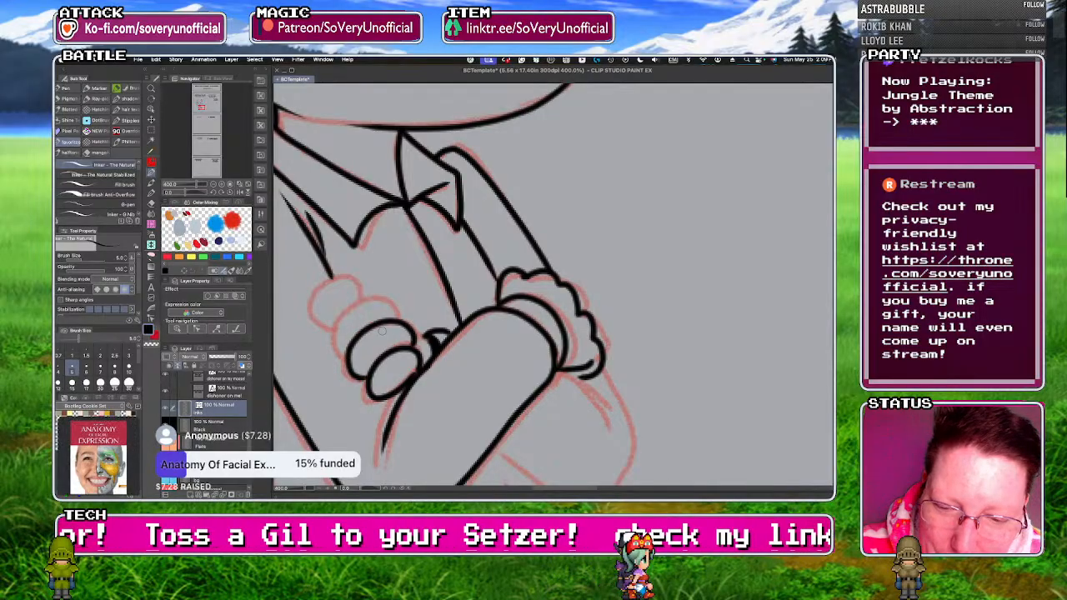
drag(376, 297, 354, 277)
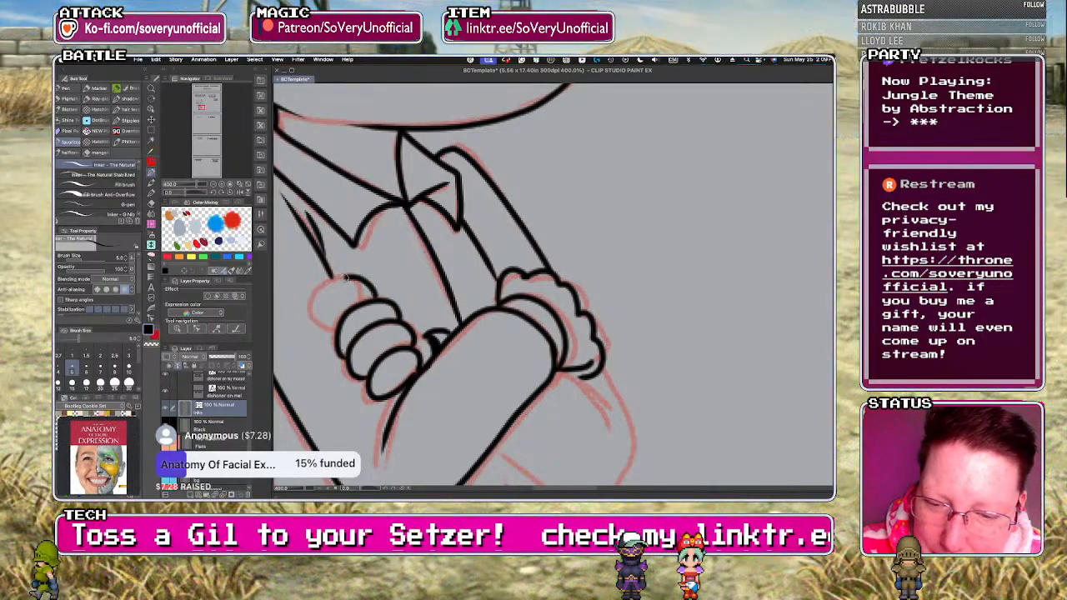
scroll(324, 282, down, 5)
scroll(363, 309, up, 3)
mouse_move(366, 275)
mouse_down()
mouse_move(387, 289)
mouse_move(382, 279)
mouse_move(364, 333)
mouse_move(393, 325)
mouse_move(388, 288)
mouse_up()
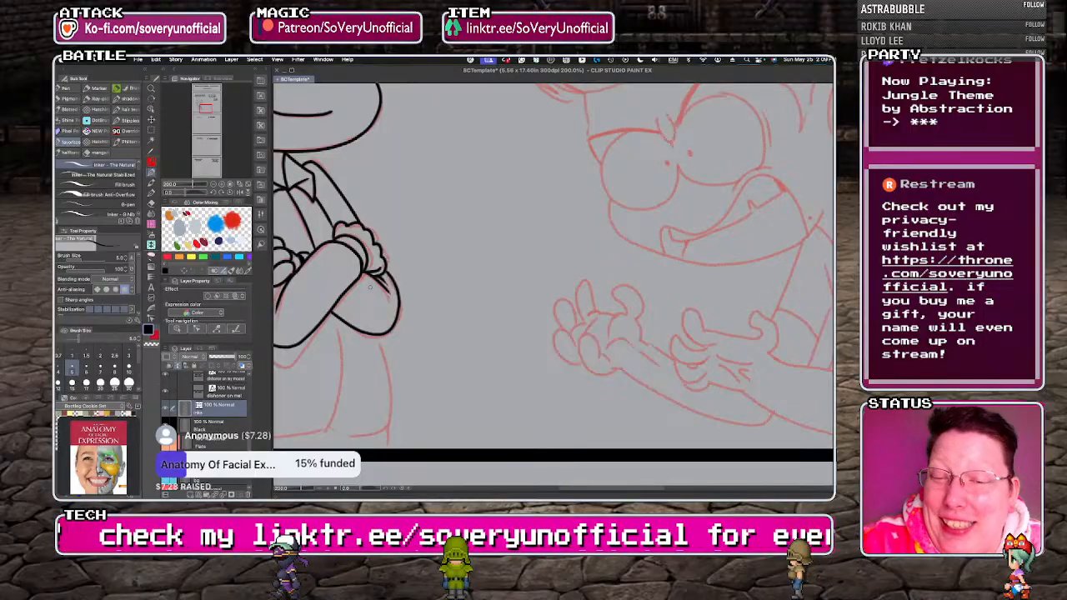
Ink the left character's back, torso front, curved shirt hem and the short leg edges down to the panel border.
scroll(482, 197, down, 3)
scroll(347, 242, up, 3)
mouse_move(343, 210)
mouse_down()
mouse_move(355, 299)
mouse_move(334, 361)
mouse_move(355, 380)
mouse_move(399, 386)
mouse_up()
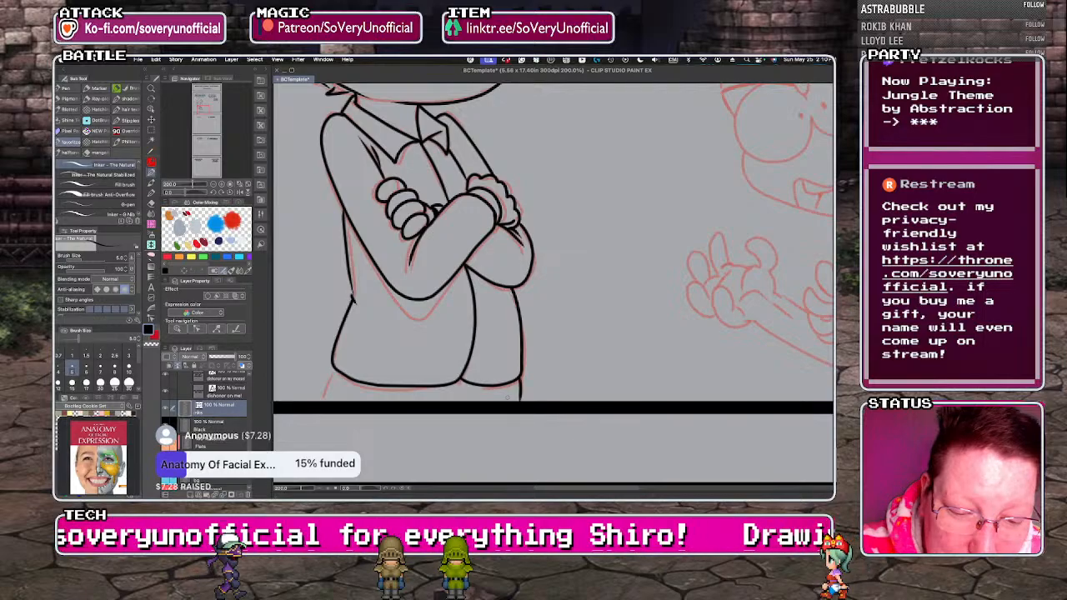
drag(333, 374, 323, 399)
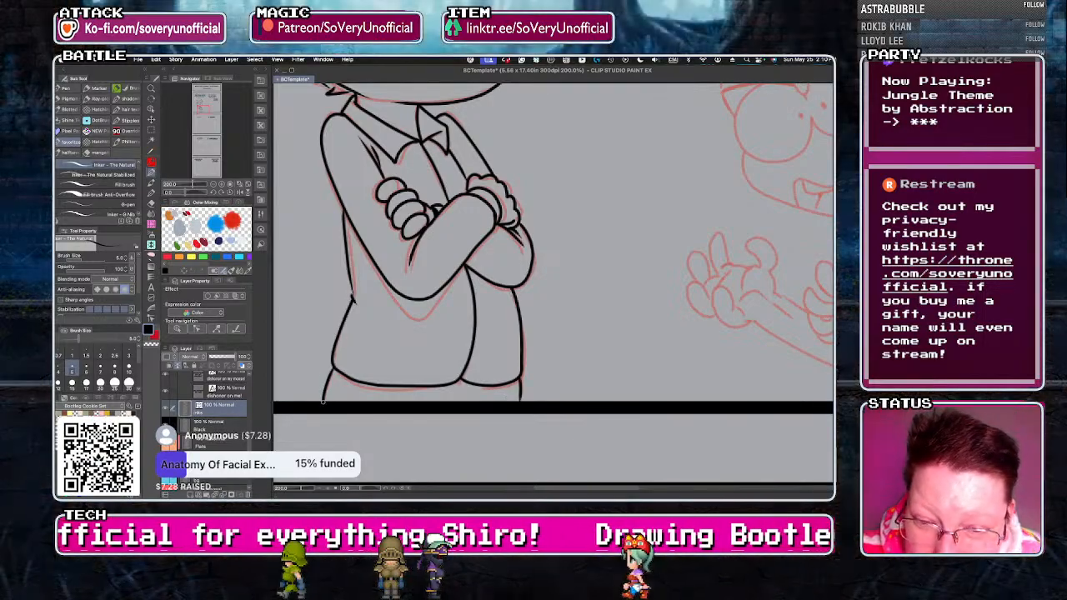
scroll(325, 402, down, 3)
scroll(330, 283, up, 6)
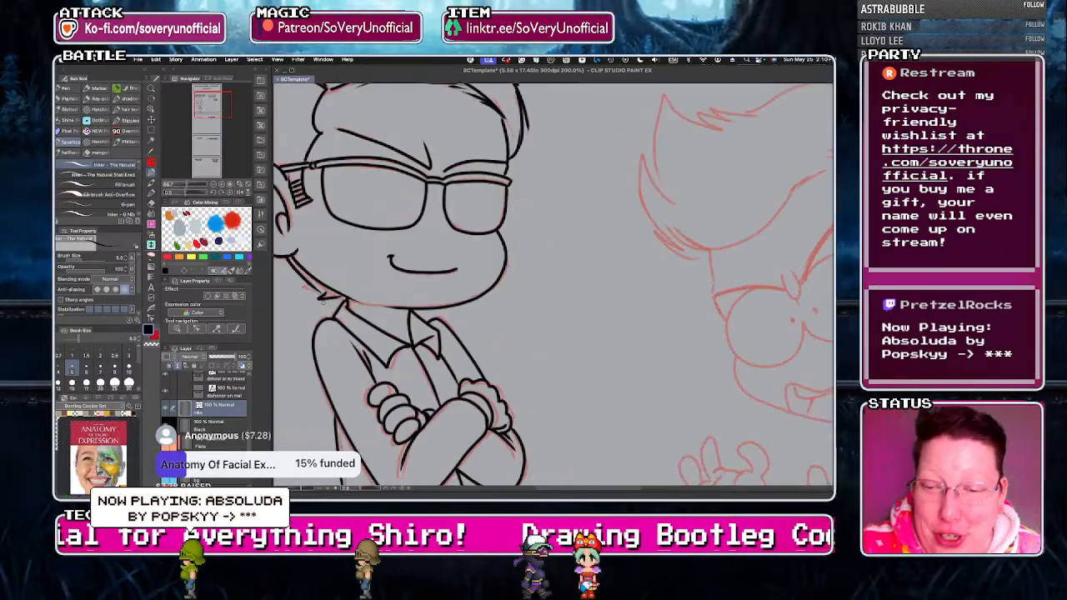
Ink the right character's nearer clawing hand, with curled thumb, fingers, lower palm edge and palm creases.
scroll(330, 284, down, 6)
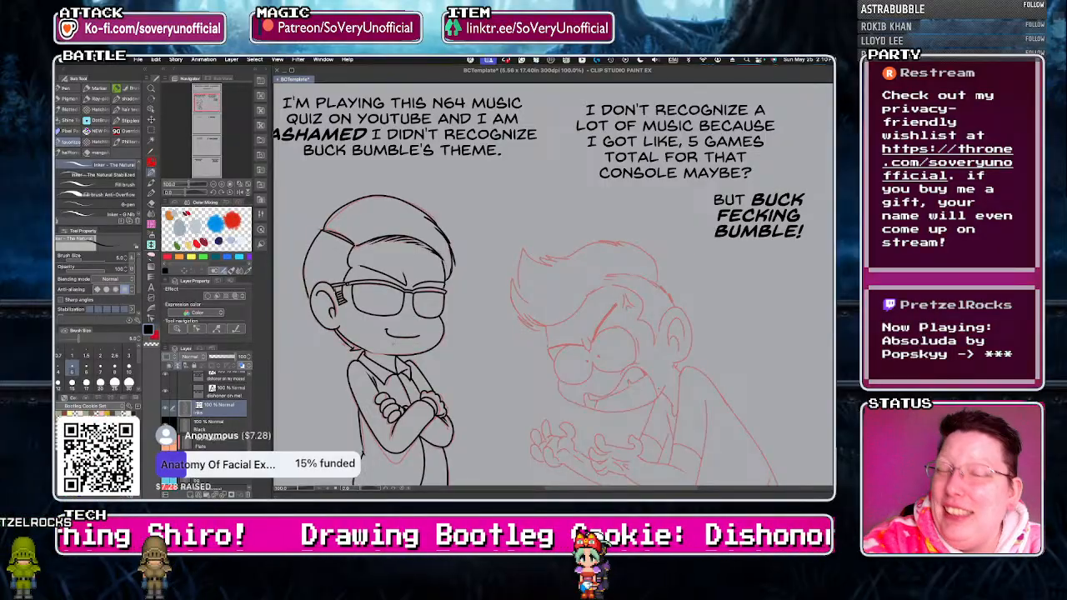
scroll(337, 259, down, 1)
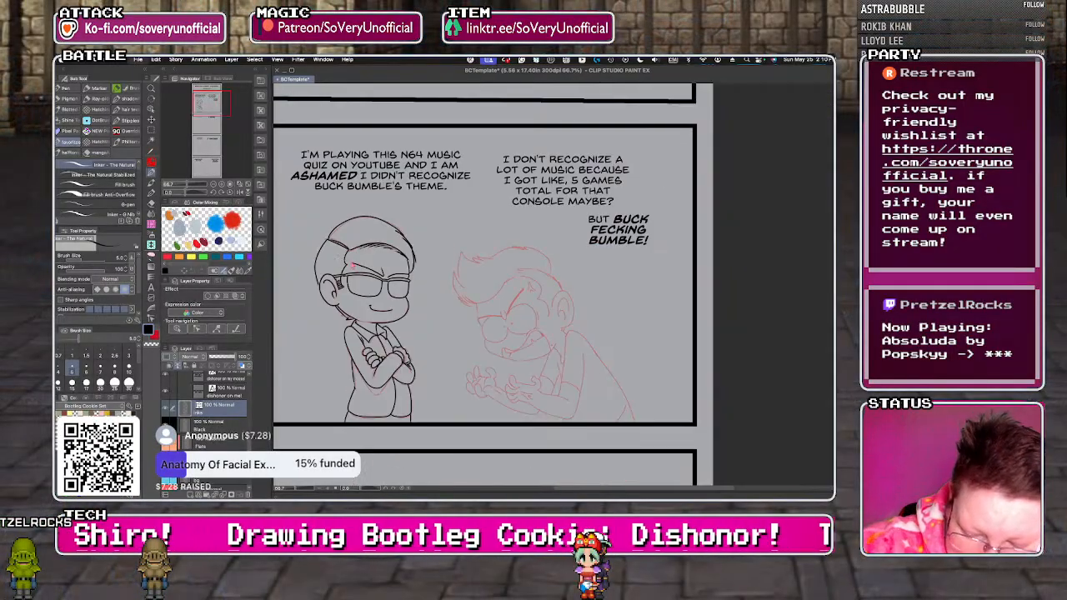
scroll(521, 363, up, 5)
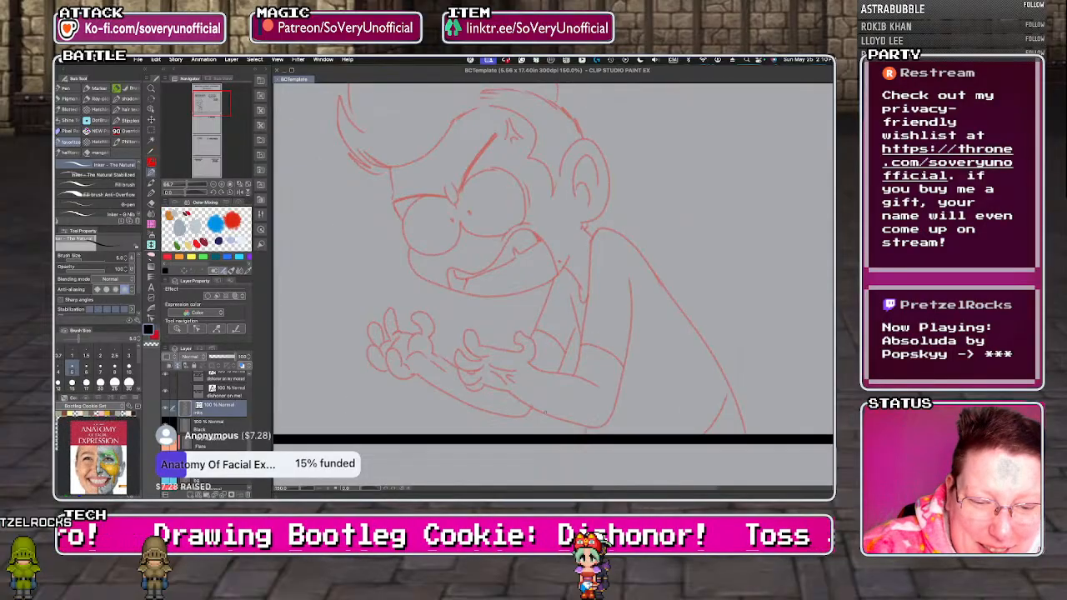
mouse_move(540, 359)
mouse_down()
mouse_move(547, 300)
mouse_move(512, 283)
mouse_move(530, 292)
mouse_move(495, 292)
mouse_move(521, 312)
mouse_move(484, 312)
mouse_move(479, 326)
mouse_move(399, 311)
mouse_up()
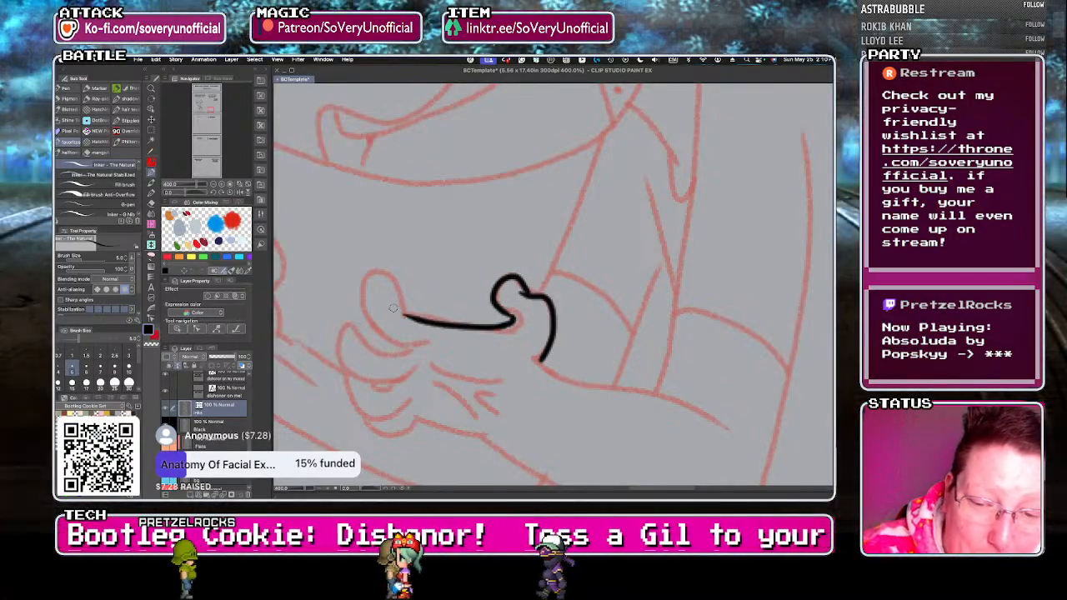
mouse_move(429, 343)
mouse_down()
mouse_move(381, 329)
mouse_move(362, 274)
mouse_move(407, 314)
mouse_move(393, 354)
mouse_move(344, 330)
mouse_move(406, 375)
mouse_up()
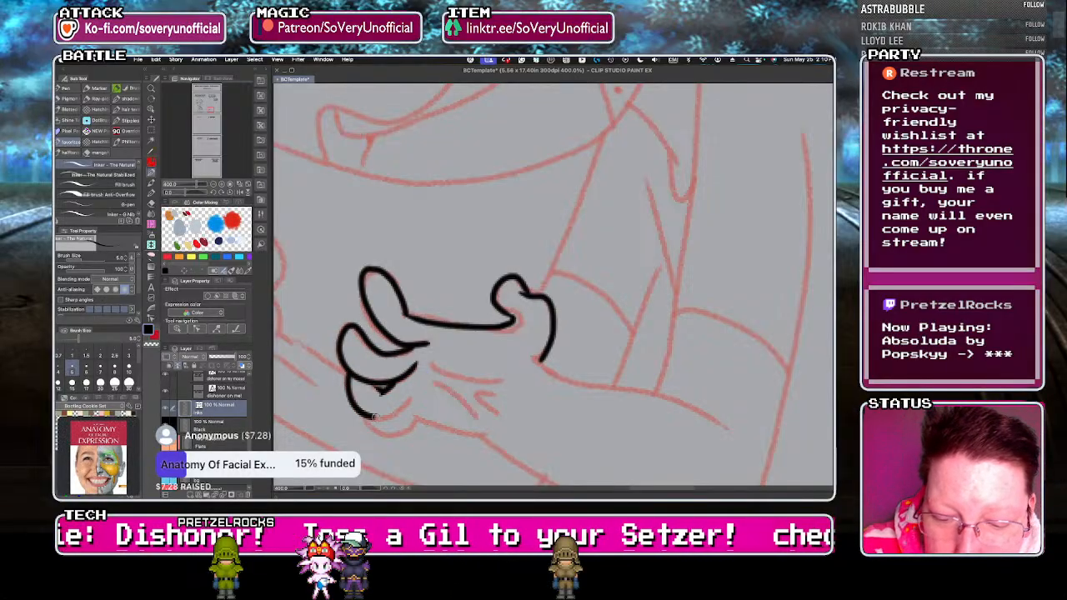
drag(418, 420, 486, 432)
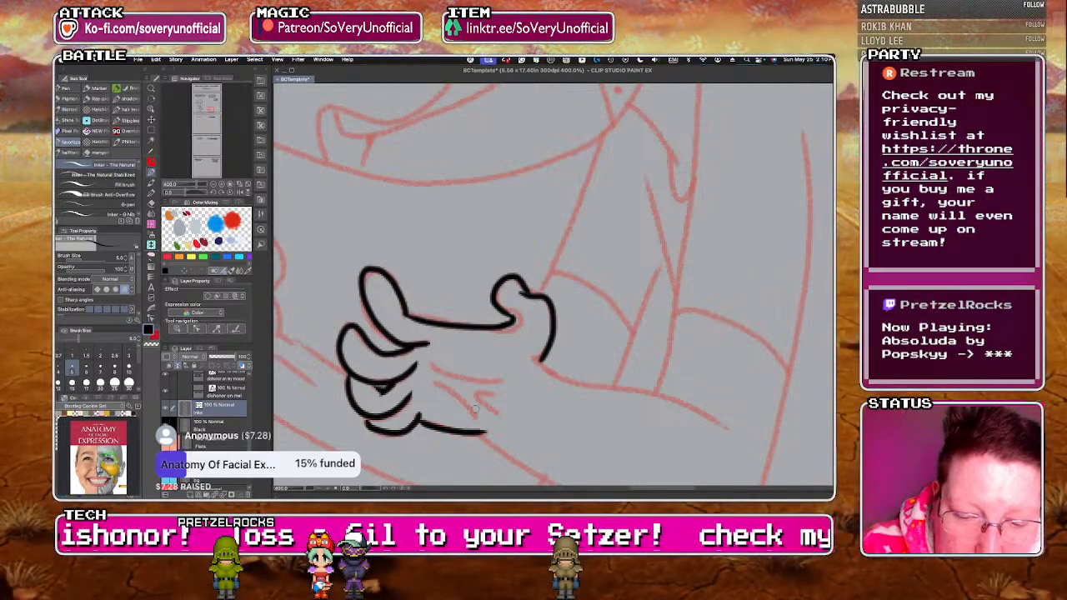
drag(433, 383, 477, 415)
mouse_move(430, 363)
mouse_down()
mouse_move(498, 380)
mouse_move(473, 390)
mouse_move(490, 413)
mouse_up()
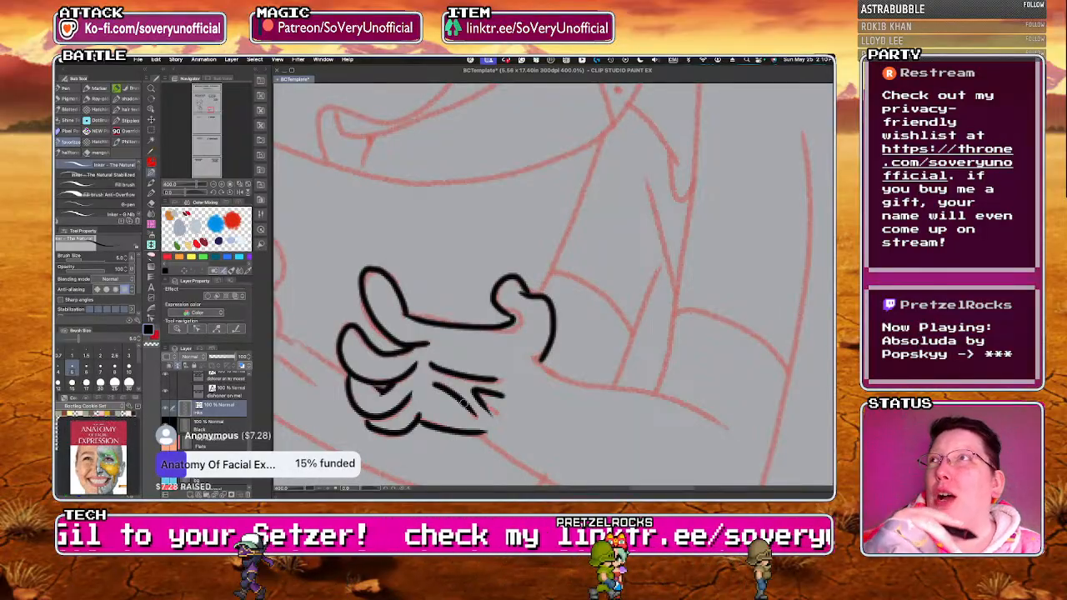
Ink the right character's forehead edge, front brow line, frown folds and round front eye with its dot pupil.
scroll(464, 405, down, 5)
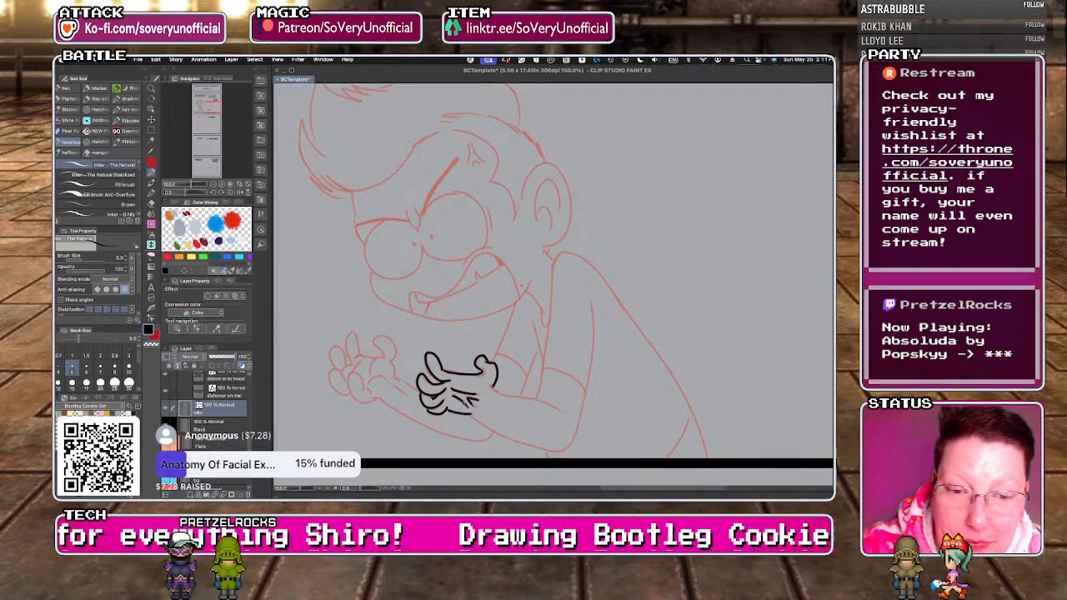
scroll(352, 188, up, 3)
mouse_move(352, 183)
mouse_down()
mouse_move(358, 274)
mouse_move(421, 257)
mouse_move(506, 259)
mouse_up()
drag(358, 272, 385, 315)
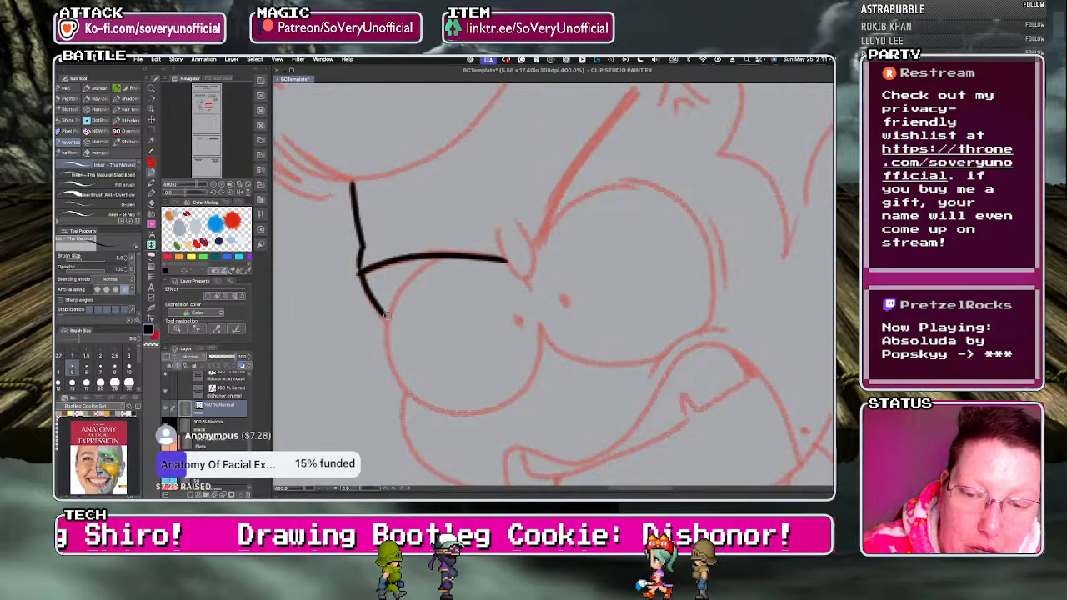
mouse_move(498, 232)
mouse_down()
mouse_move(501, 243)
mouse_move(515, 219)
mouse_up()
drag(528, 278, 534, 287)
mouse_move(442, 258)
mouse_down()
mouse_move(406, 281)
mouse_move(388, 328)
mouse_move(401, 377)
mouse_move(447, 409)
mouse_move(506, 404)
mouse_up()
drag(518, 314, 518, 317)
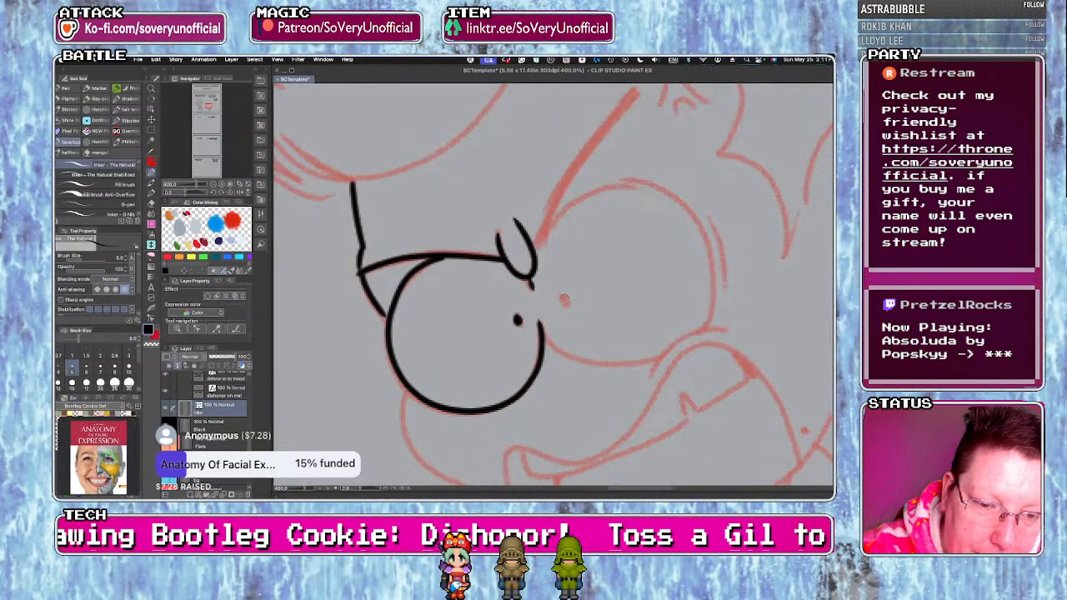
Ink the right character's second round eye with its dot pupil and the cheek fold beneath it.
key(super+alt+0)
scroll(450, 293, up, 3)
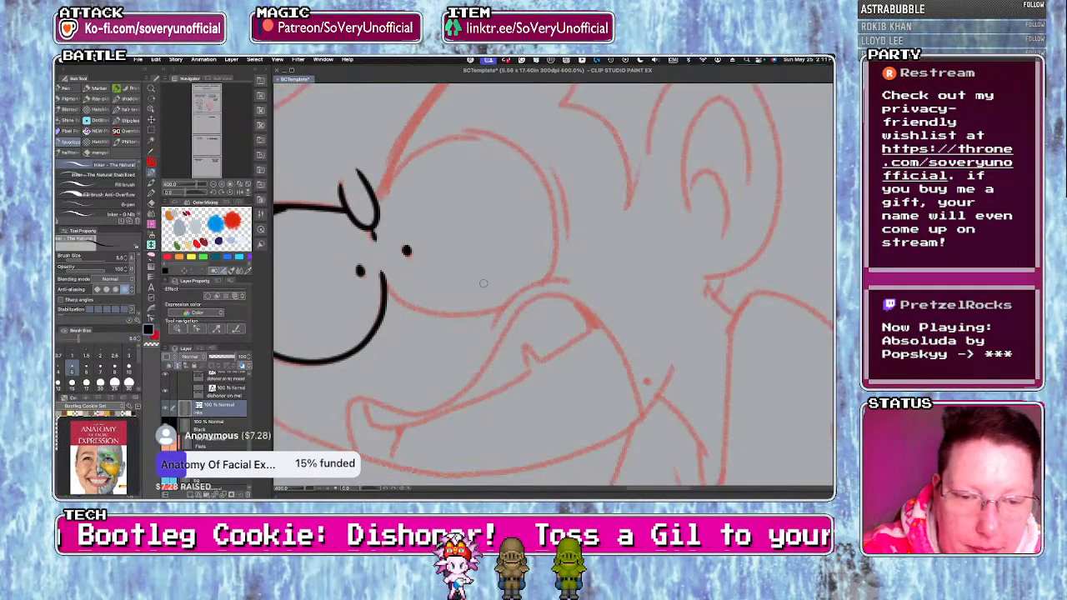
drag(528, 288, 491, 334)
mouse_move(382, 278)
mouse_down()
mouse_move(412, 308)
mouse_move(503, 307)
mouse_up()
mouse_move(379, 190)
mouse_down()
mouse_move(429, 140)
mouse_move(489, 131)
mouse_move(552, 199)
mouse_move(546, 276)
mouse_up()
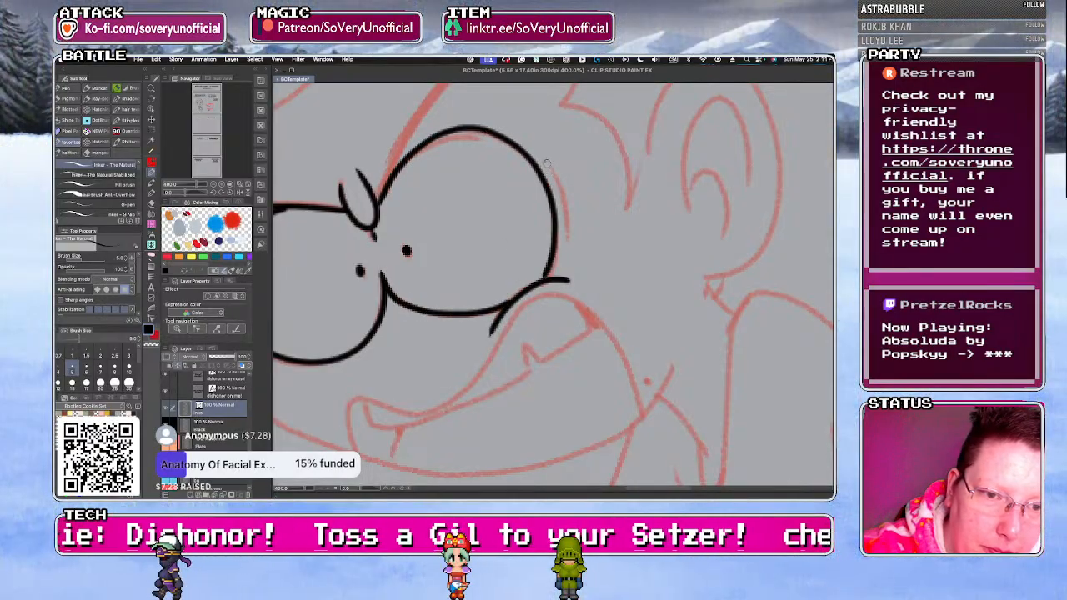
Ink the crease beside the right character's second eye, the long slanted brow line and the anger vein on the temple.
drag(544, 161, 570, 214)
scroll(404, 298, down, 4)
scroll(394, 260, up, 4)
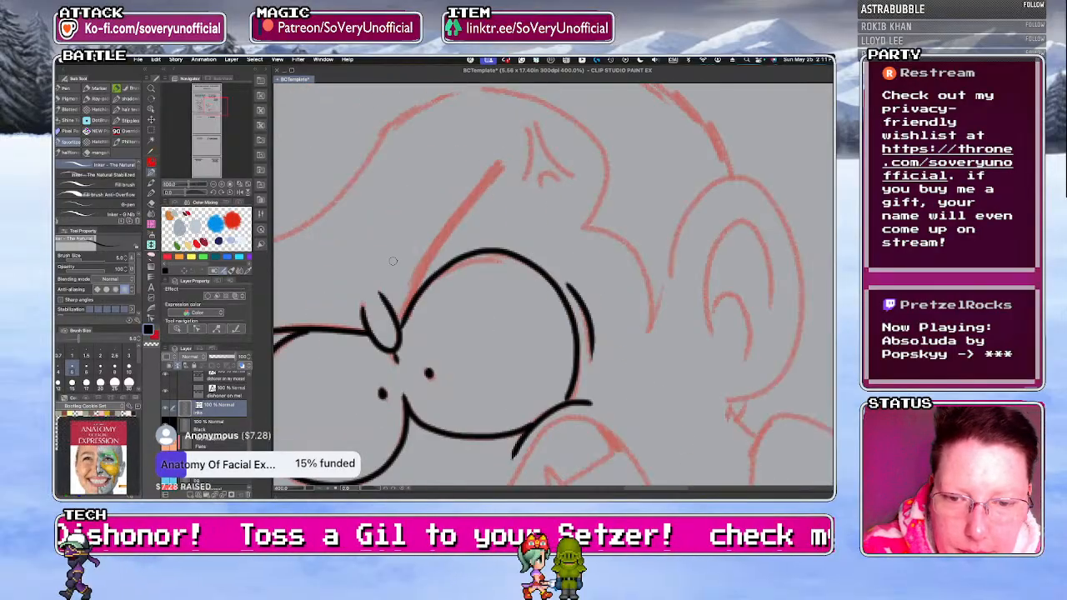
scroll(436, 244, down, 4)
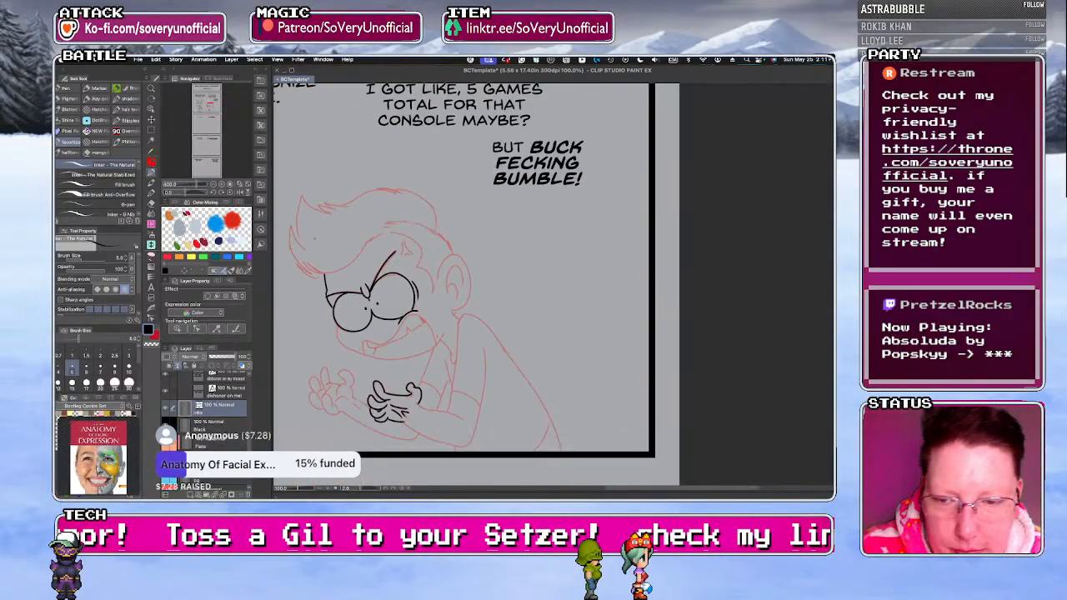
scroll(423, 206, up, 5)
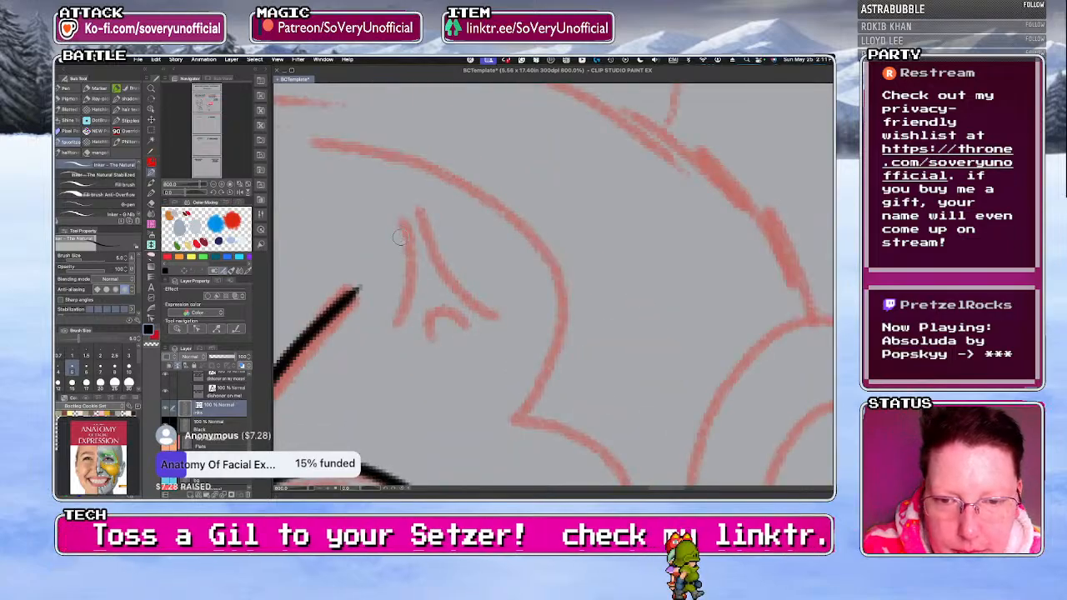
mouse_move(422, 213)
mouse_down()
mouse_move(433, 247)
mouse_move(501, 312)
mouse_move(430, 337)
mouse_up()
scroll(375, 239, down, 5)
Ink the right character's sweeping jaw line, the hatching below the eyes and the snarling mouth's outer outline.
scroll(288, 408, up, 3)
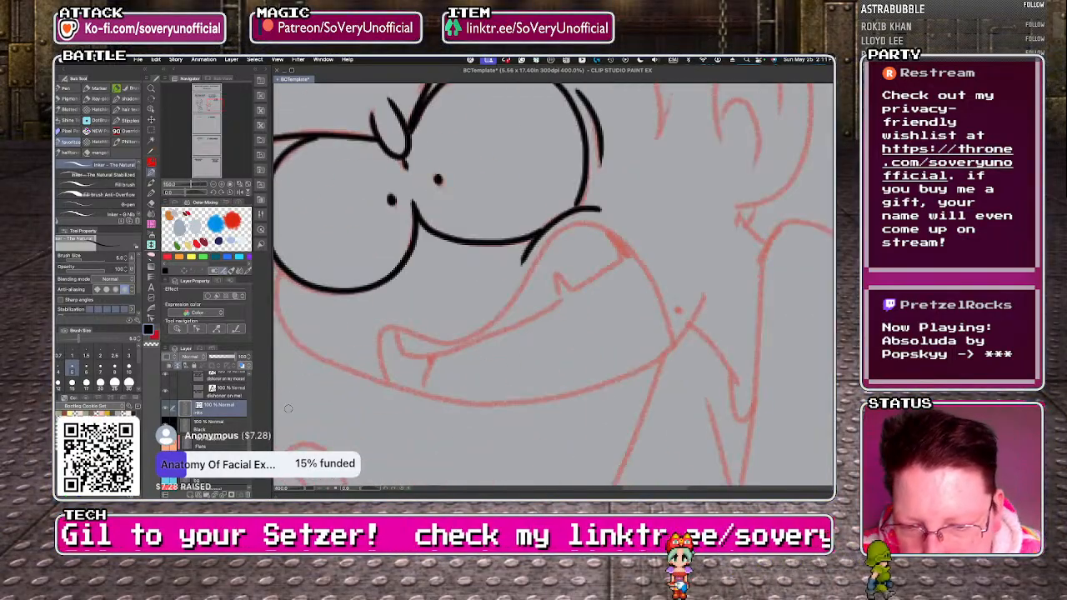
mouse_move(280, 284)
mouse_down()
mouse_move(284, 322)
mouse_move(323, 355)
mouse_move(379, 378)
mouse_move(441, 399)
mouse_move(563, 397)
mouse_up()
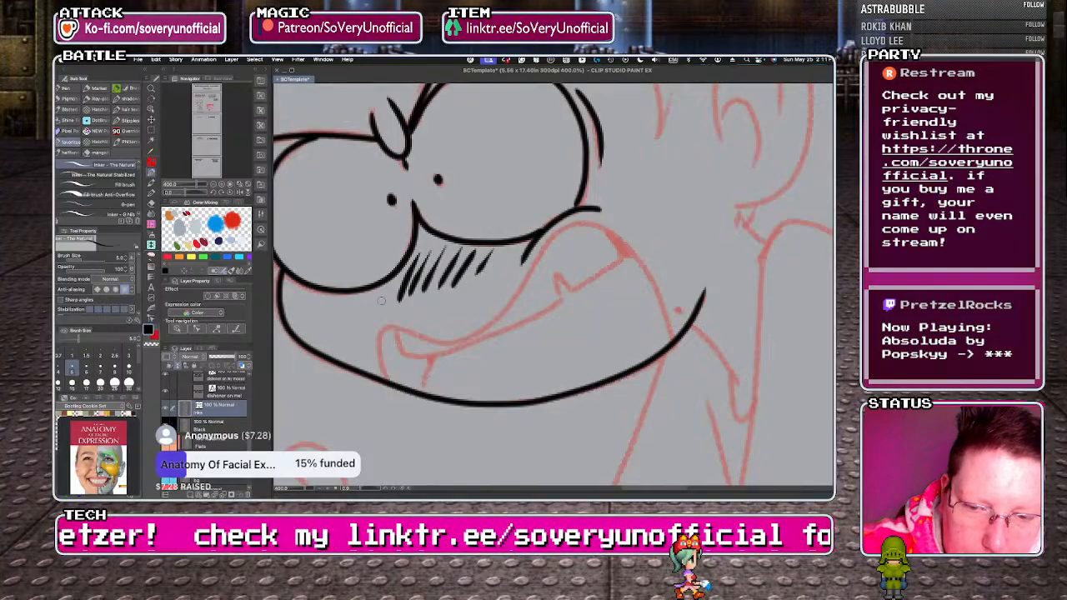
mouse_move(385, 367)
mouse_down()
mouse_move(396, 328)
mouse_move(452, 340)
mouse_move(509, 314)
mouse_up()
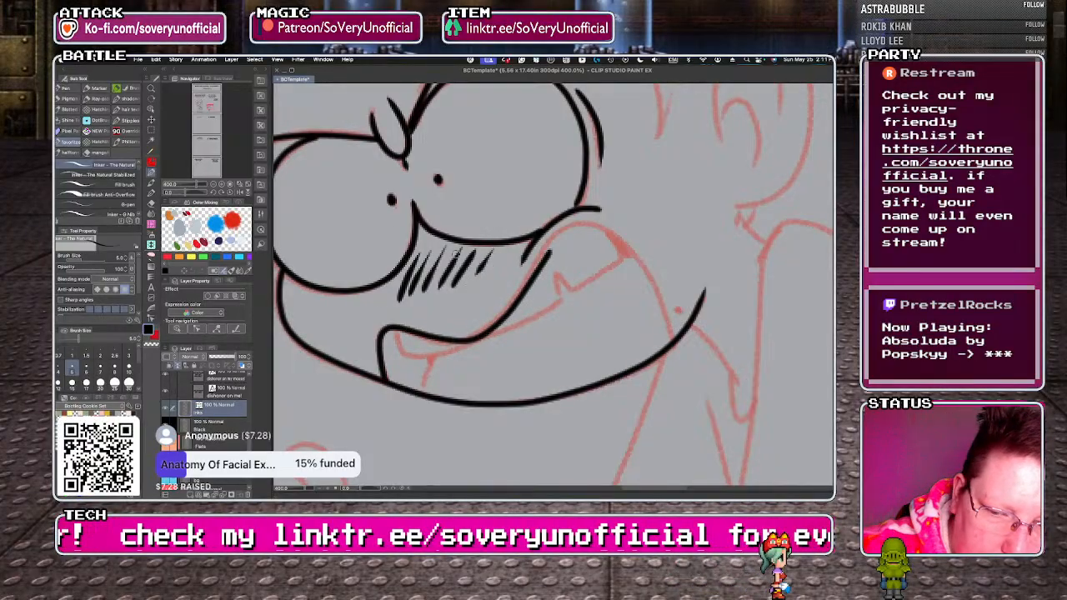
key(ctrl+z)
mouse_move(384, 380)
mouse_down()
mouse_move(381, 336)
mouse_move(404, 329)
mouse_move(454, 340)
mouse_move(505, 307)
mouse_move(541, 253)
mouse_move(587, 224)
mouse_move(640, 258)
mouse_move(669, 342)
mouse_up()
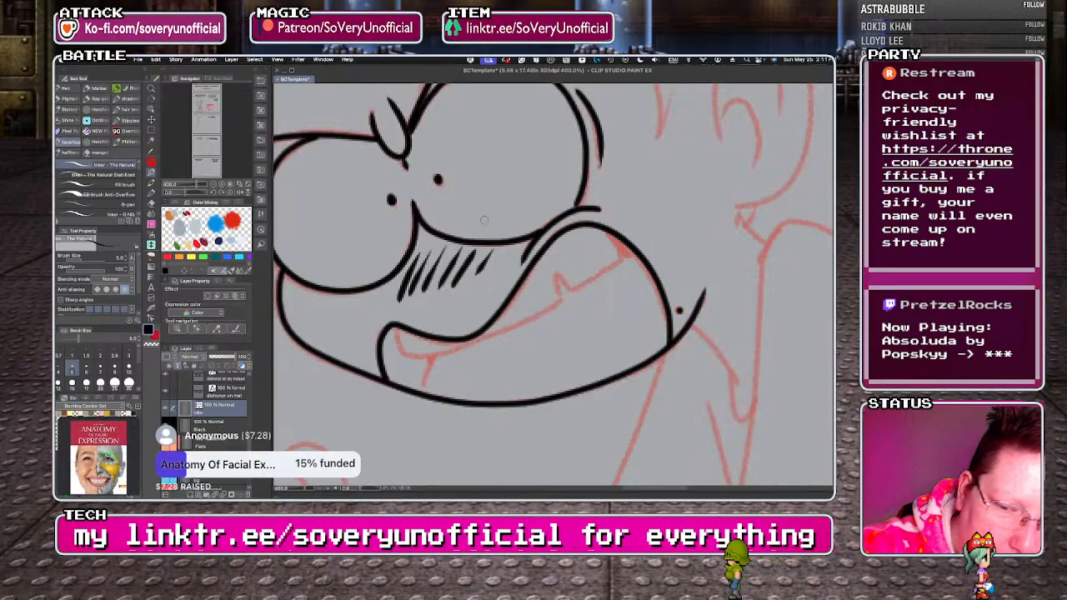
Ink the notched upper teeth edge inside the mouth, fill its far corner black and add the short front tooth divider.
mouse_move(392, 329)
mouse_down()
mouse_move(407, 355)
mouse_move(517, 324)
mouse_move(604, 230)
mouse_up()
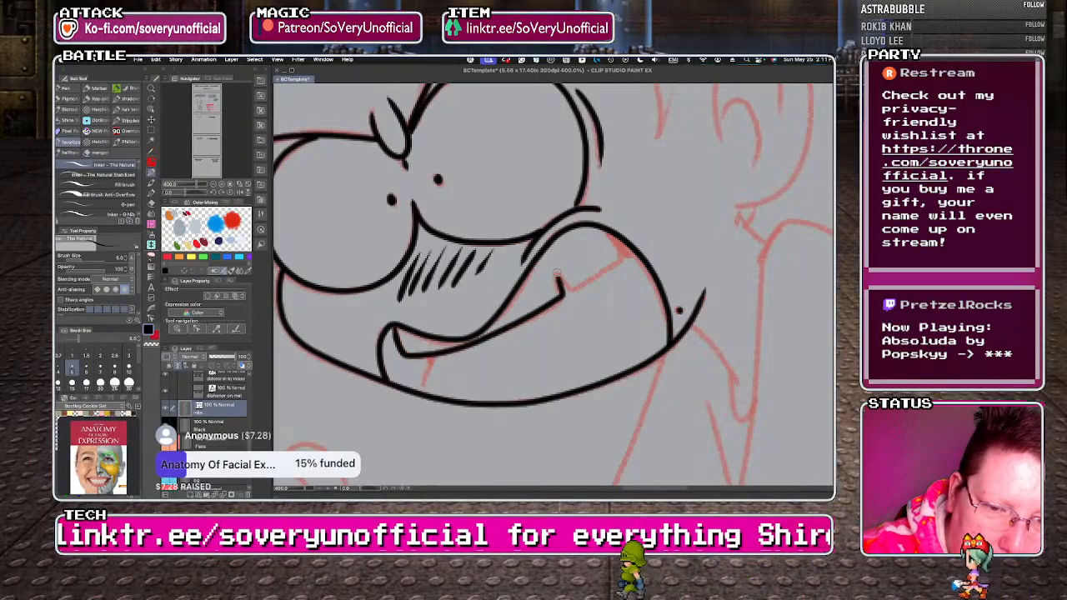
key(ctrl+z)
mouse_move(394, 327)
mouse_down()
mouse_move(406, 354)
mouse_move(459, 353)
mouse_move(564, 302)
mouse_up()
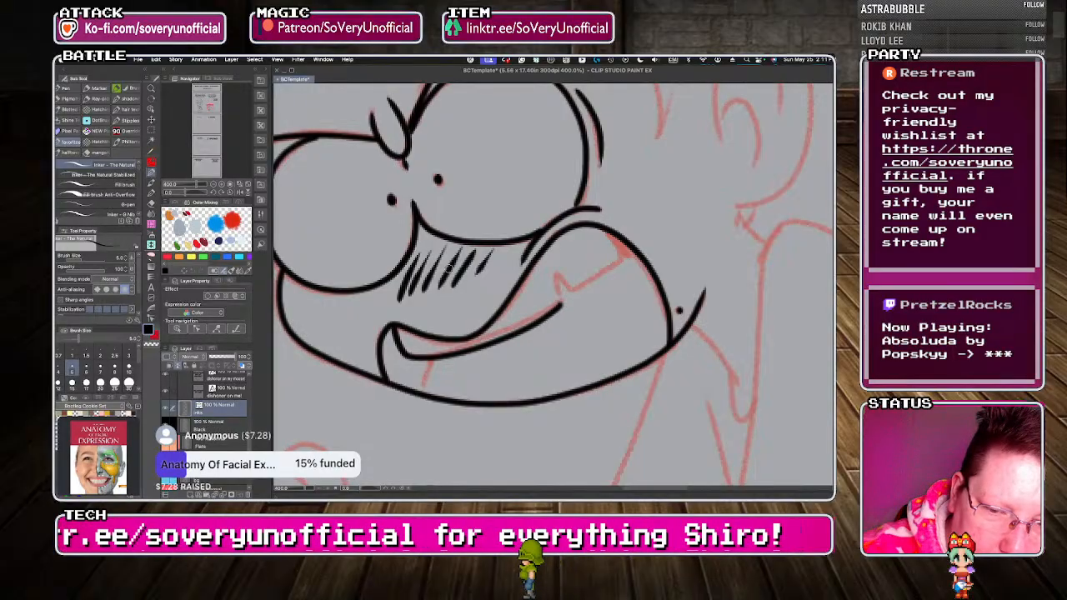
key(ctrl+z)
mouse_move(391, 327)
mouse_down()
mouse_move(449, 352)
mouse_move(530, 322)
mouse_move(563, 280)
mouse_move(588, 283)
mouse_up()
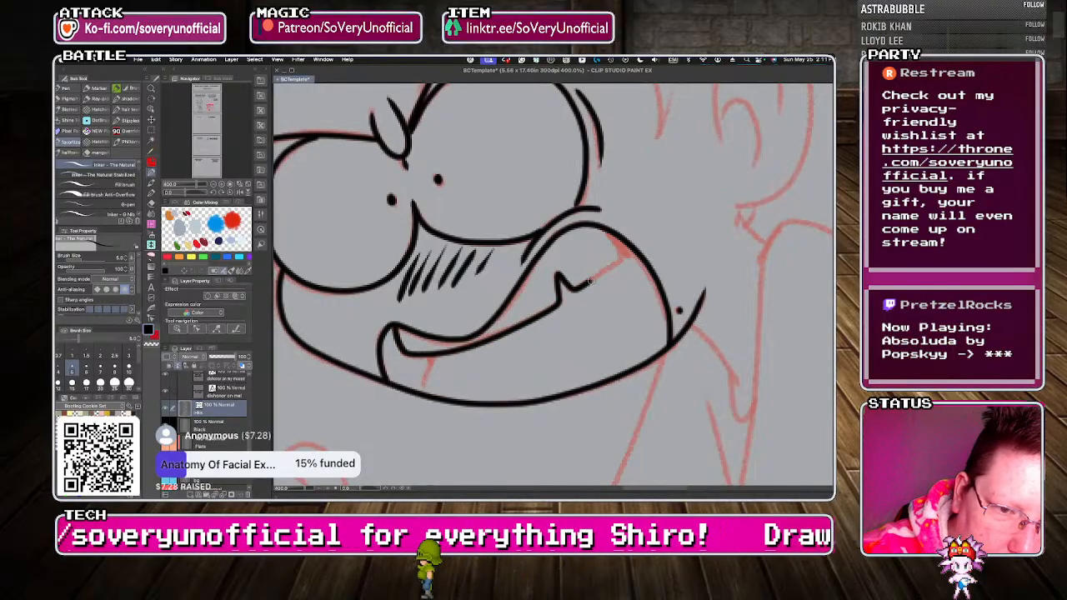
mouse_move(635, 255)
mouse_down()
mouse_move(621, 244)
mouse_move(630, 252)
mouse_up()
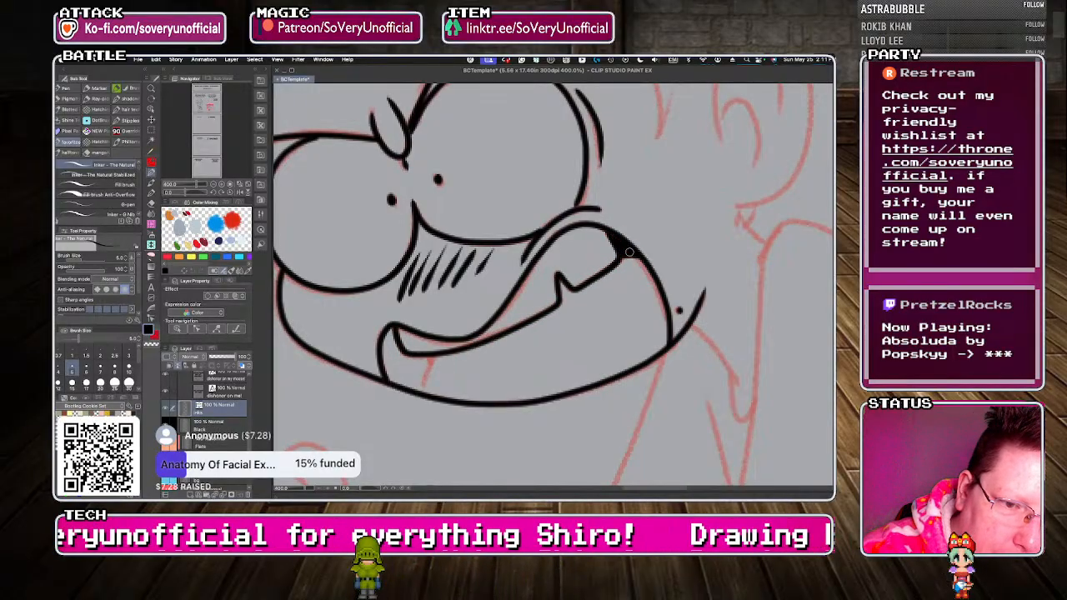
mouse_move(432, 357)
mouse_down()
mouse_move(423, 386)
mouse_move(427, 367)
mouse_up()
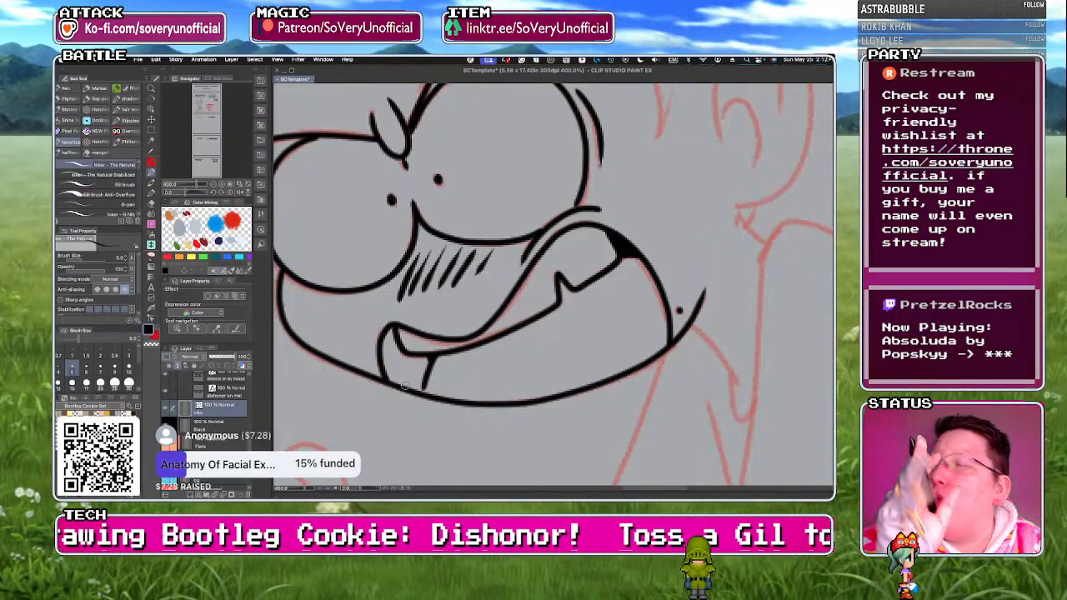
scroll(395, 338, down, 5)
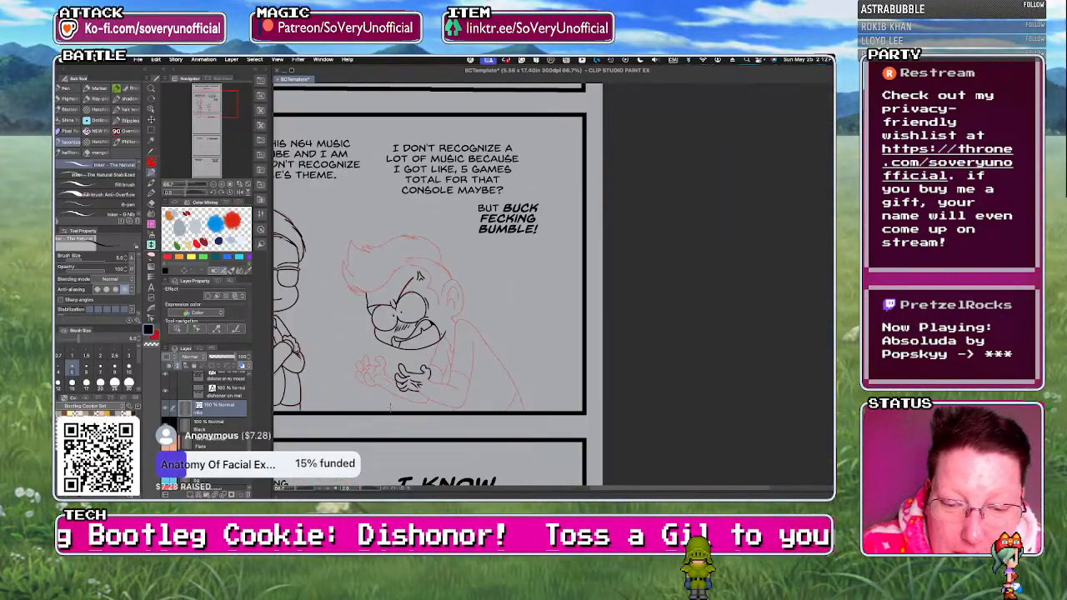
Ink the right character's neckline and nape, plus the ear's outer rim and curved inner folds.
scroll(444, 337, up, 3)
scroll(452, 328, up, 2)
drag(455, 332, 502, 386)
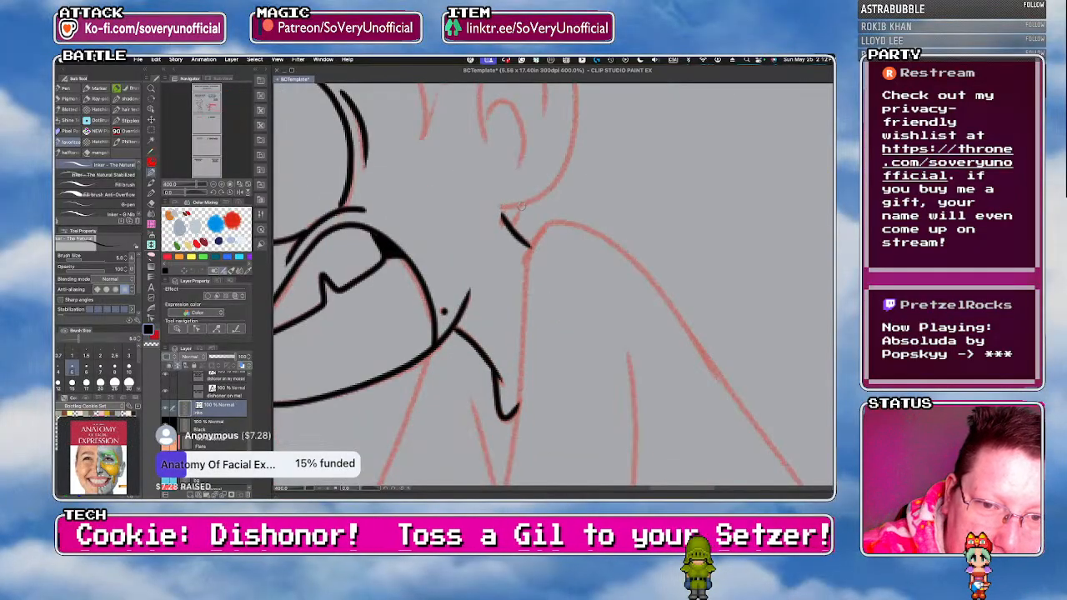
scroll(478, 257, down, 3)
scroll(448, 218, up, 3)
mouse_move(453, 215)
mouse_down()
mouse_move(561, 208)
mouse_move(529, 372)
mouse_move(501, 381)
mouse_up()
mouse_move(542, 292)
mouse_down()
mouse_move(547, 250)
mouse_move(501, 203)
mouse_move(492, 324)
mouse_move(523, 309)
mouse_move(519, 339)
mouse_up()
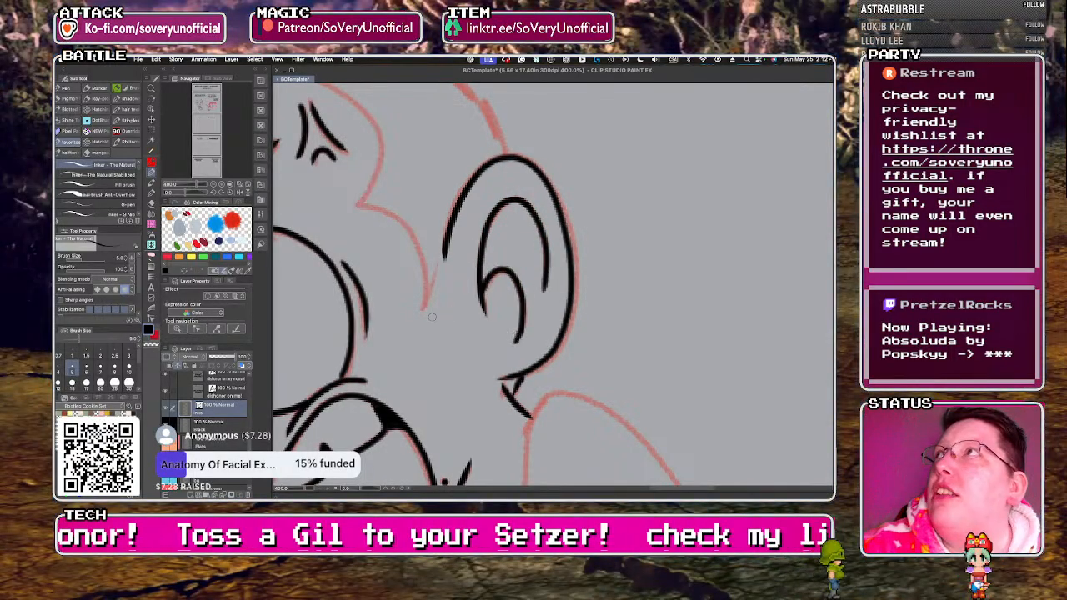
Ink the right character's curved hairline down to the sideburn and the short jagged hair edge from ear to crown.
scroll(309, 174, down, 4)
scroll(332, 190, up, 2)
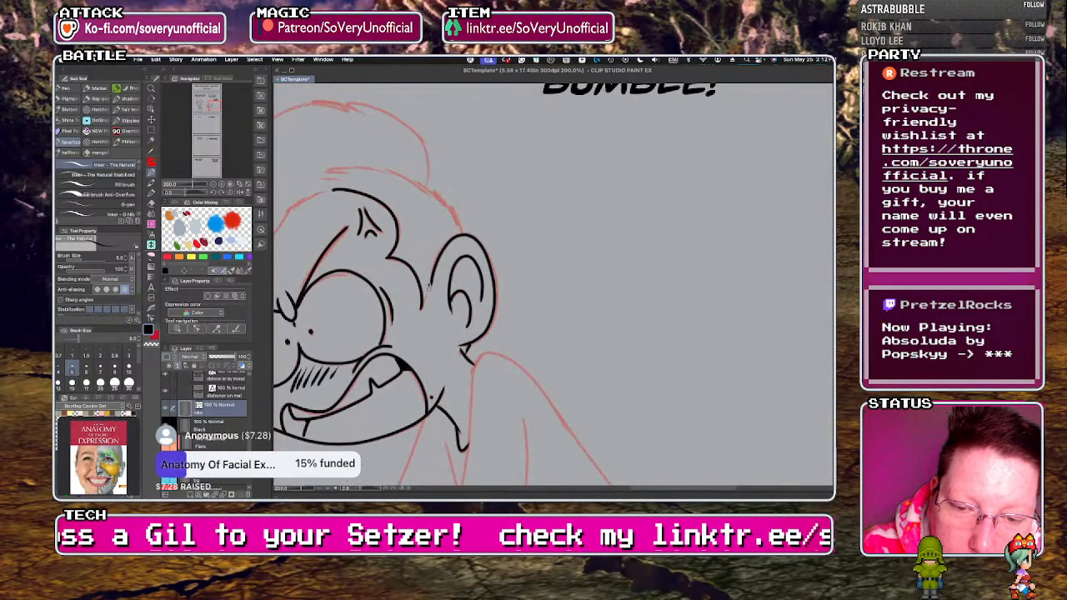
mouse_move(465, 233)
mouse_down()
mouse_move(449, 198)
mouse_move(407, 176)
mouse_move(343, 170)
mouse_up()
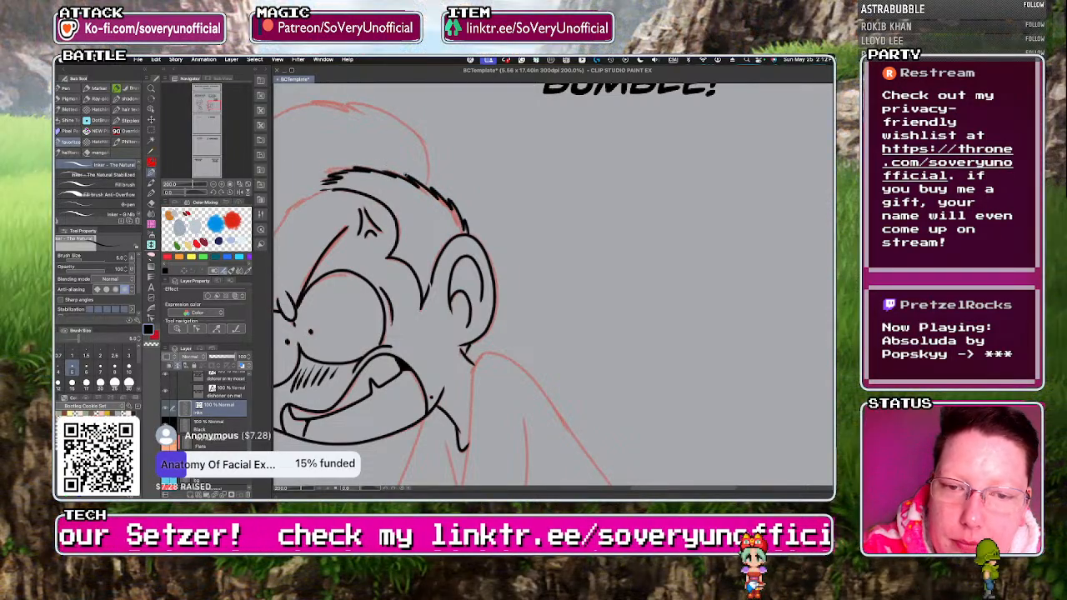
scroll(430, 367, down, 5)
scroll(385, 346, up, 5)
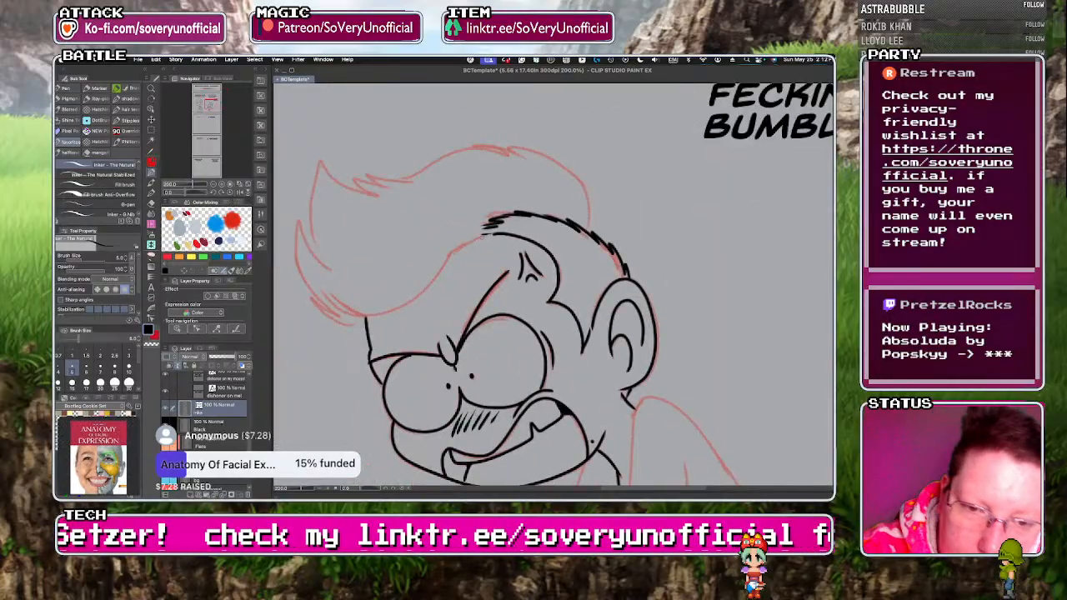
Ink the right character's swept-up quiff, with its lower curve, pointed front tufts, spiky top edge and rounded back.
drag(473, 240, 412, 298)
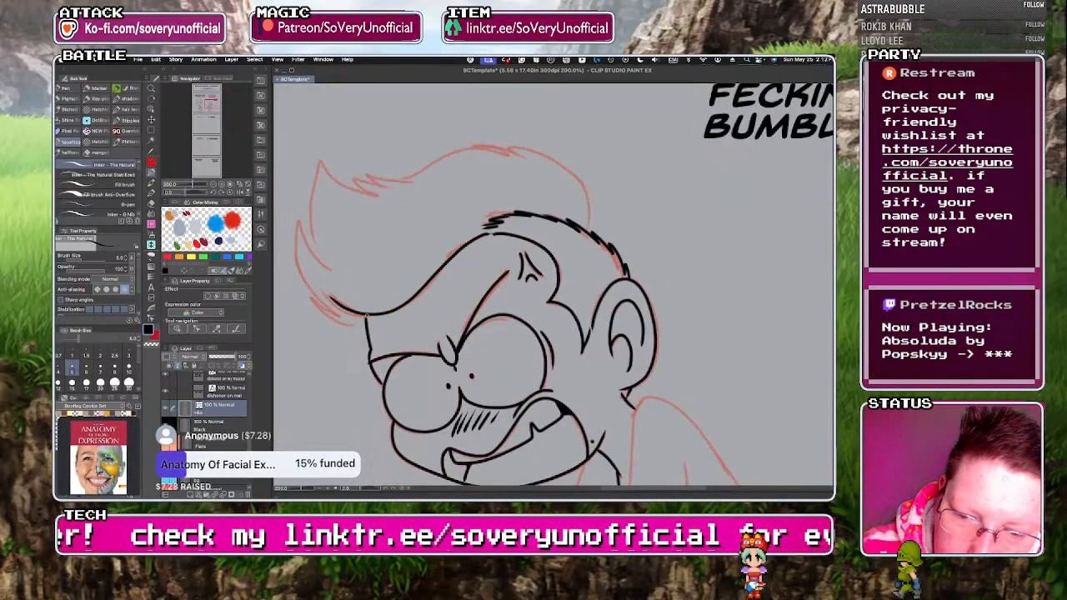
drag(351, 322, 305, 294)
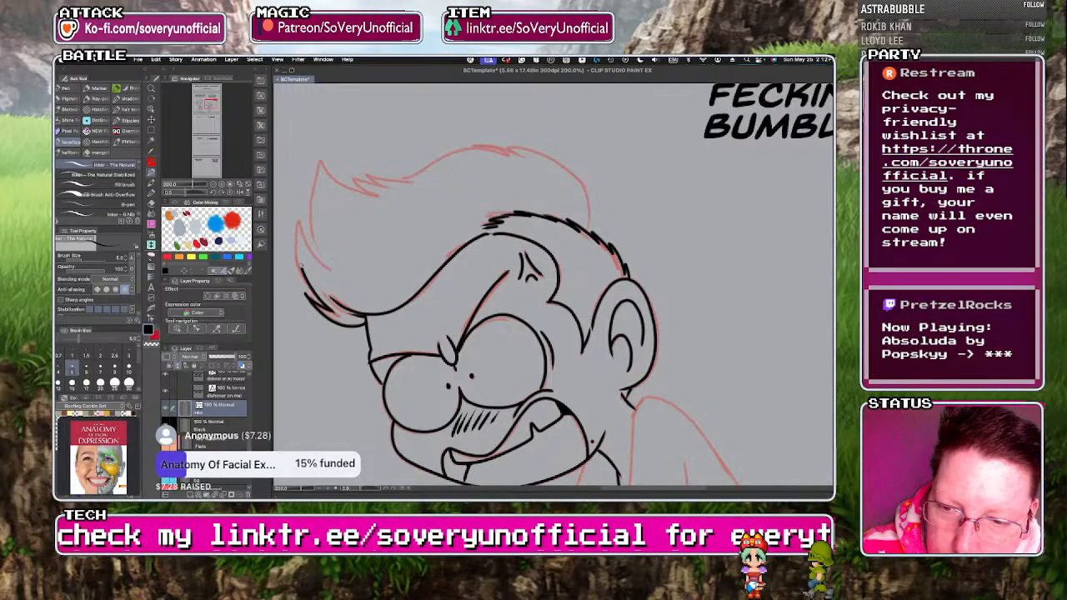
drag(314, 200, 325, 263)
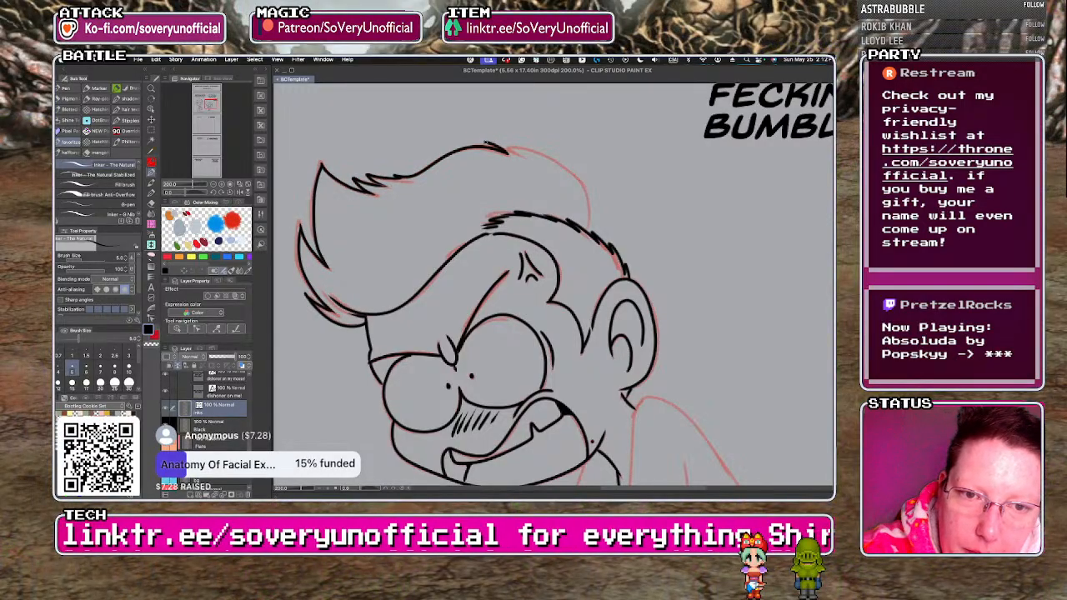
drag(591, 194, 589, 234)
scroll(304, 260, down, 4)
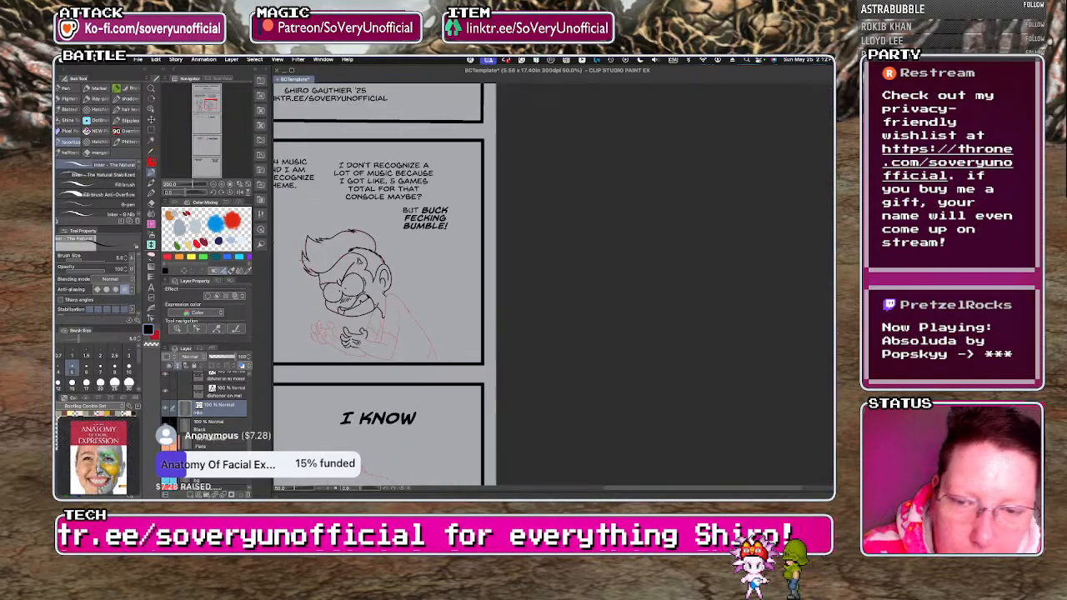
Ink the upper edge of the right character's nearer forearm and the hunched back curve down to the panel border.
scroll(326, 268, up, 3)
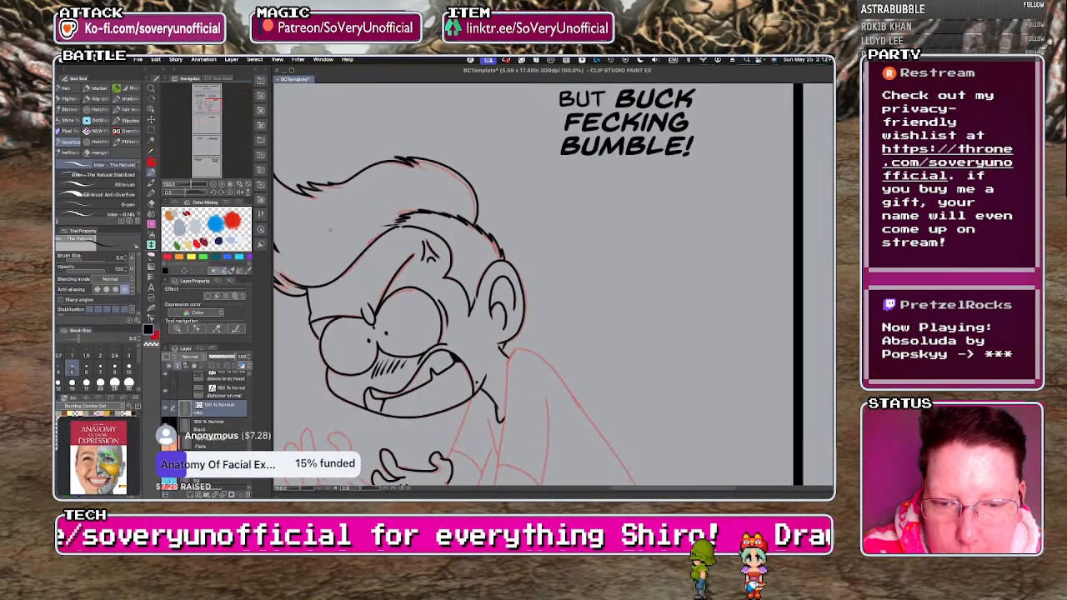
scroll(354, 250, down, 3)
scroll(358, 321, up, 4)
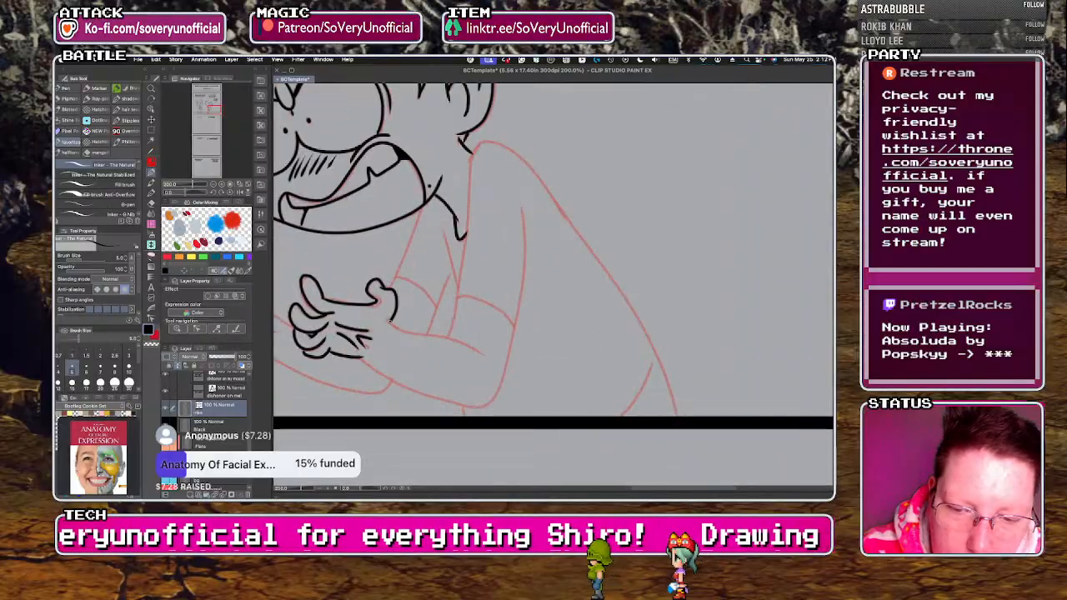
drag(408, 332, 485, 353)
drag(679, 416, 666, 368)
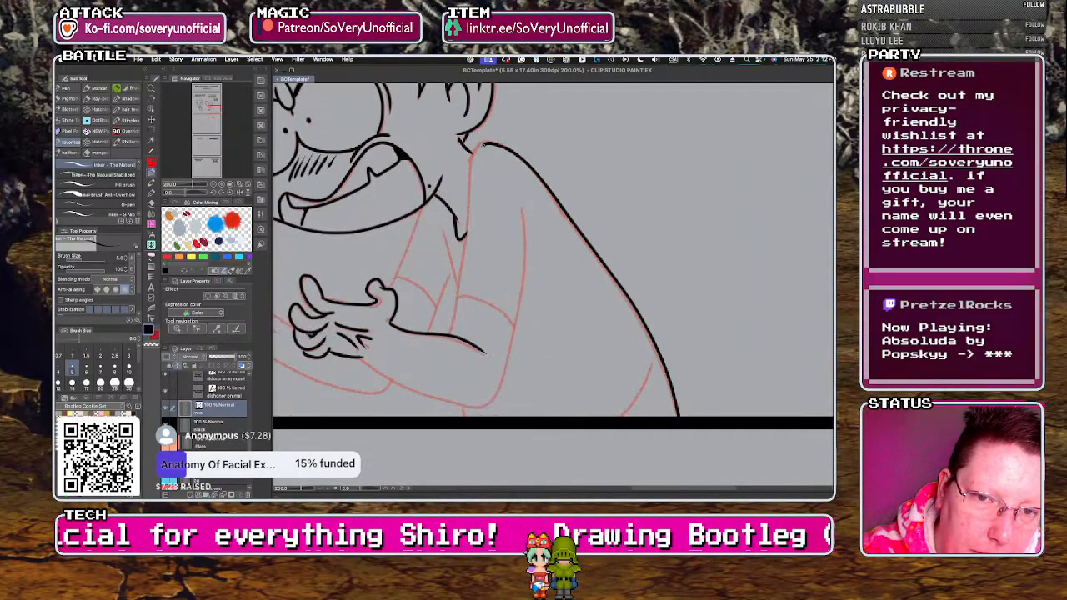
Ink the nearer arm's front and outer edges, sleeve hem, chest fold, lower forearm and elbow.
drag(459, 293, 450, 333)
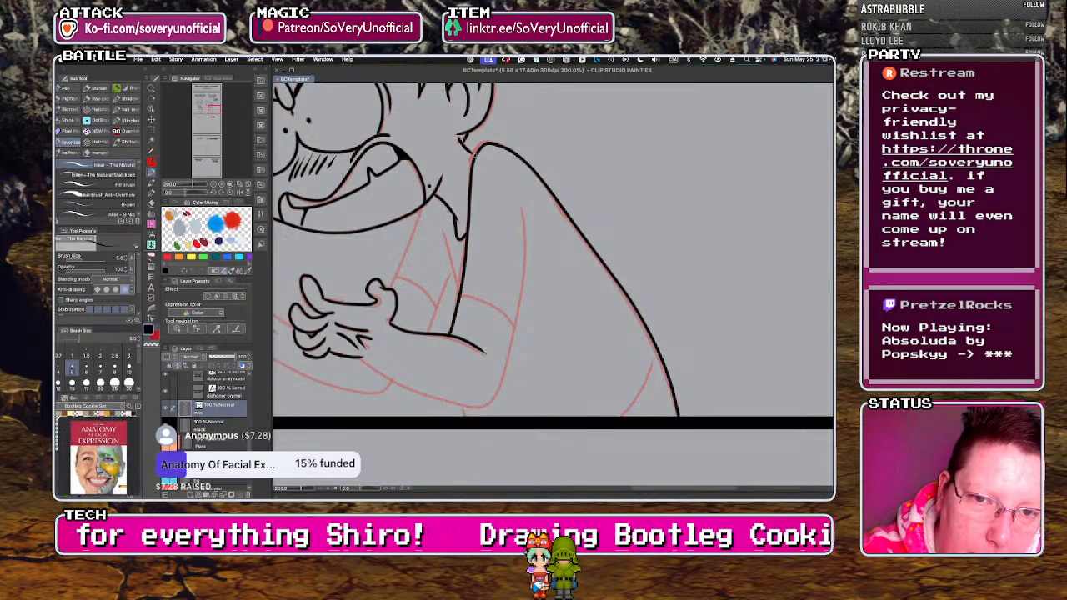
drag(459, 297, 445, 234)
drag(461, 296, 516, 326)
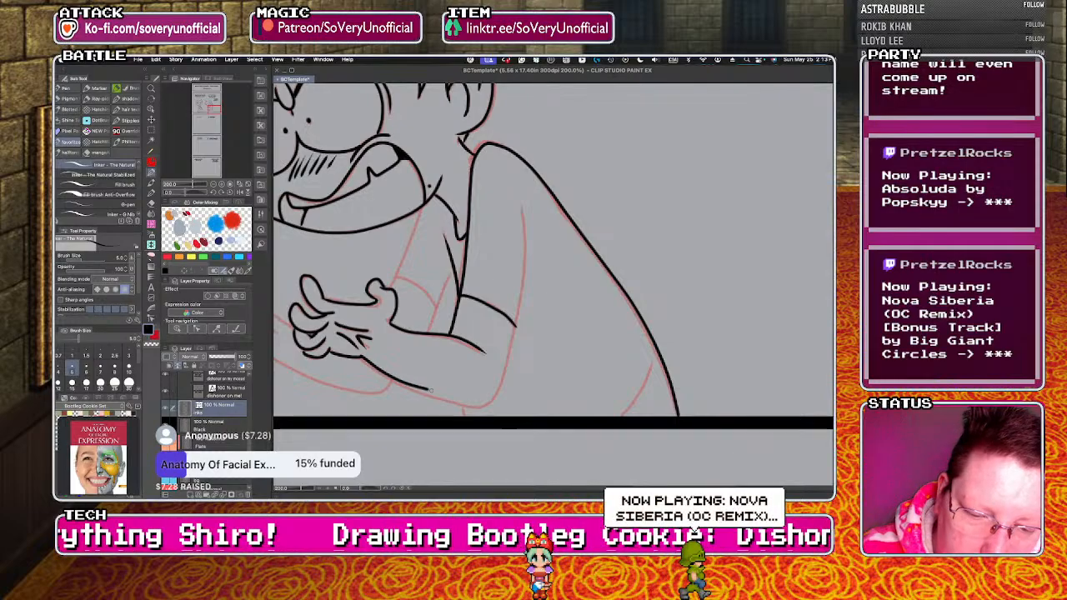
mouse_move(454, 400)
mouse_down()
mouse_move(517, 310)
mouse_move(523, 209)
mouse_up()
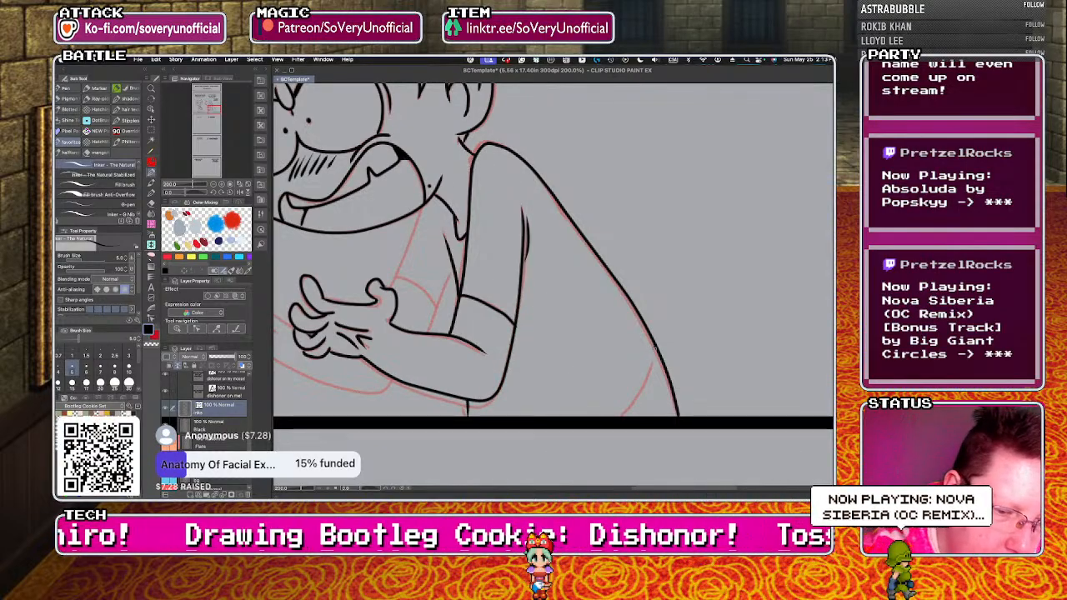
Ink the right character's curved shirt hem, the chest edge below the jaw and the farther arm's line behind the nearer forearm.
drag(656, 347, 635, 402)
drag(422, 206, 391, 287)
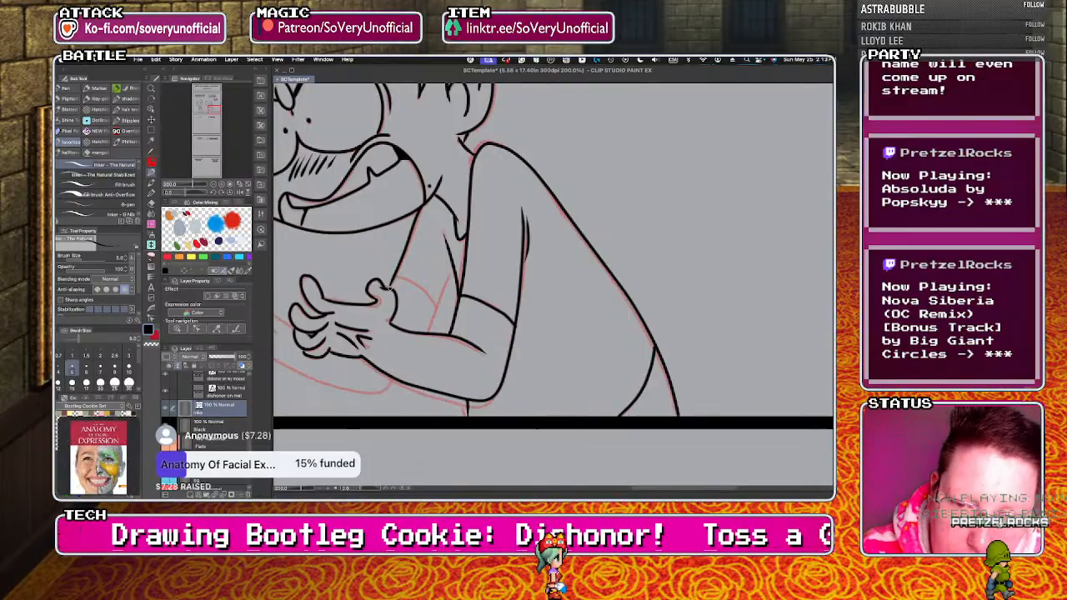
drag(455, 278, 431, 333)
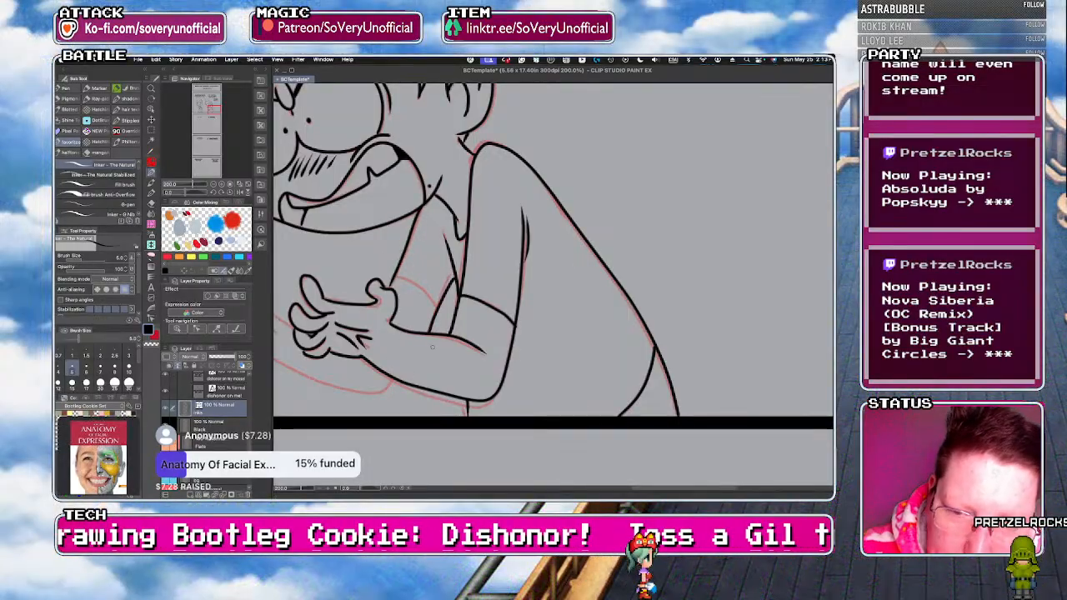
scroll(371, 375, down, 5)
scroll(532, 288, up, 5)
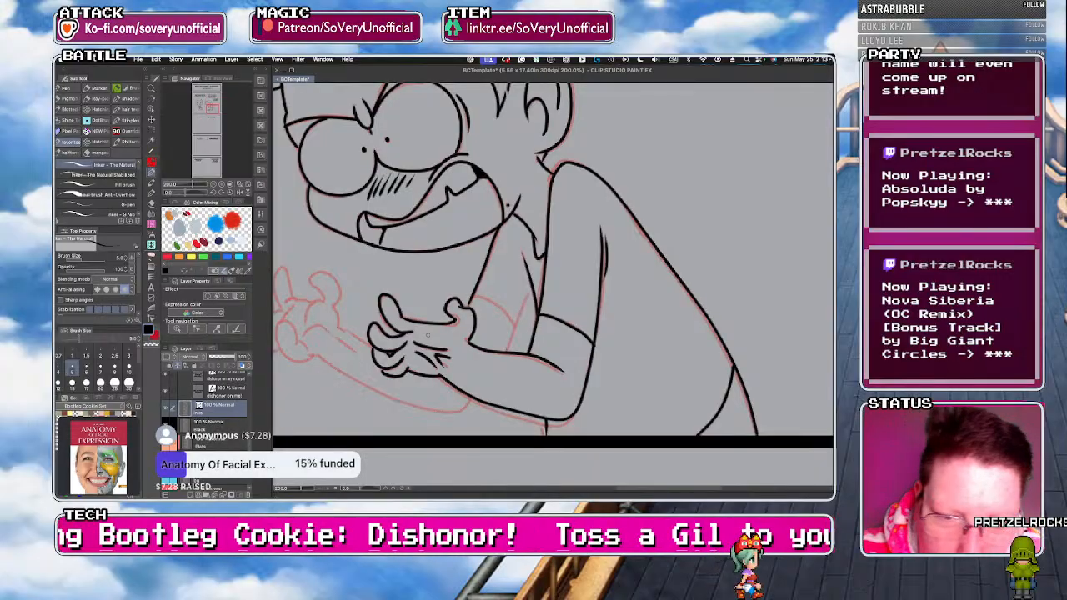
Ink the right character's farther forearm and sleeve hem, with the hand's curled thumb and palm base crease.
mouse_move(531, 288)
mouse_down()
mouse_move(490, 387)
mouse_move(467, 409)
mouse_move(428, 409)
mouse_up()
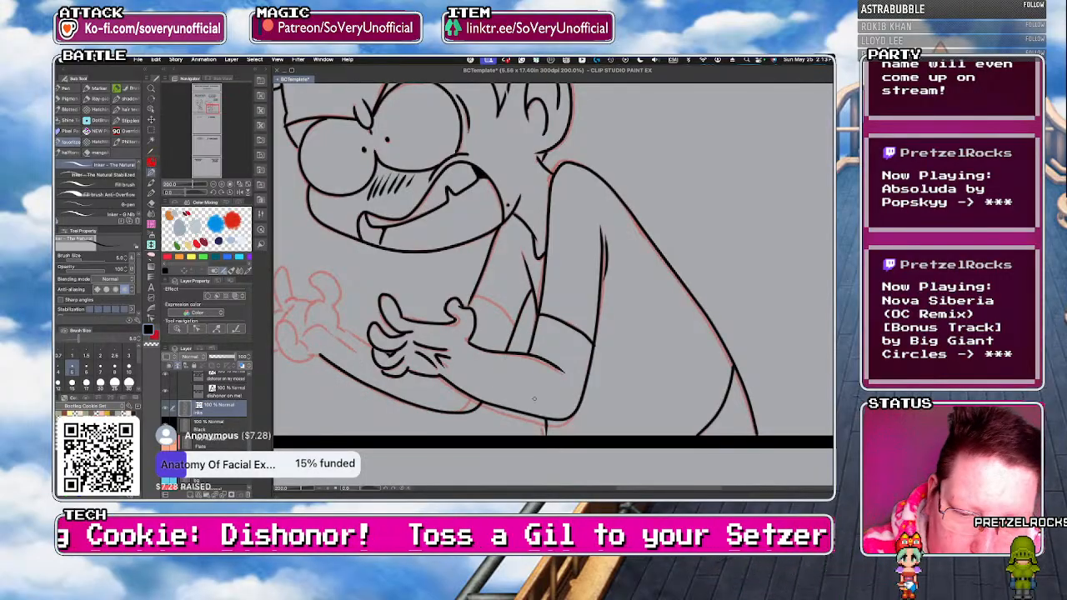
drag(338, 326, 369, 341)
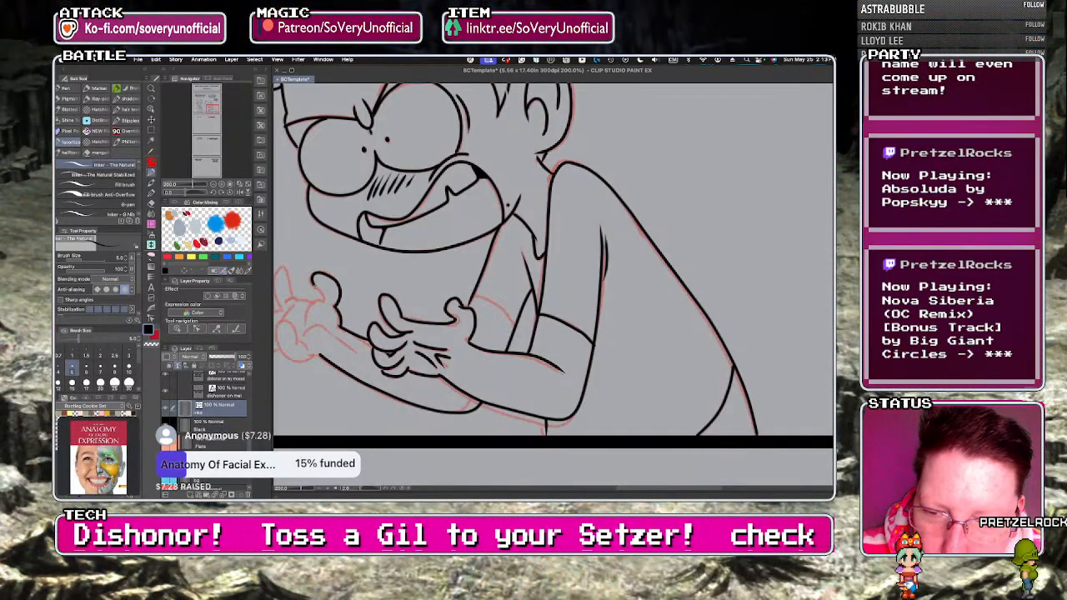
drag(336, 336, 359, 361)
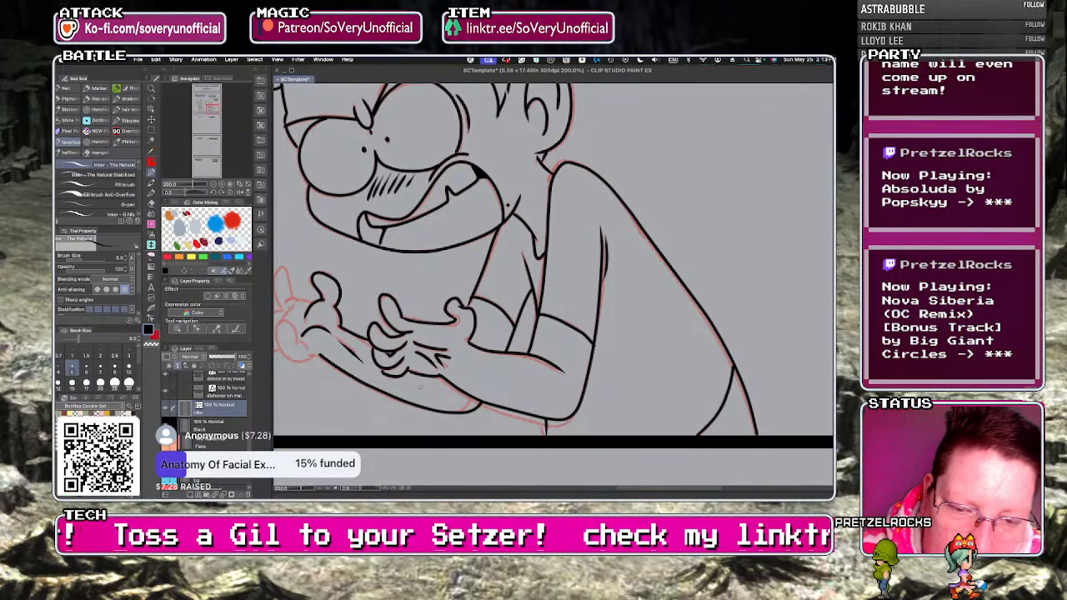
scroll(420, 387, down, 2)
scroll(338, 384, up, 2)
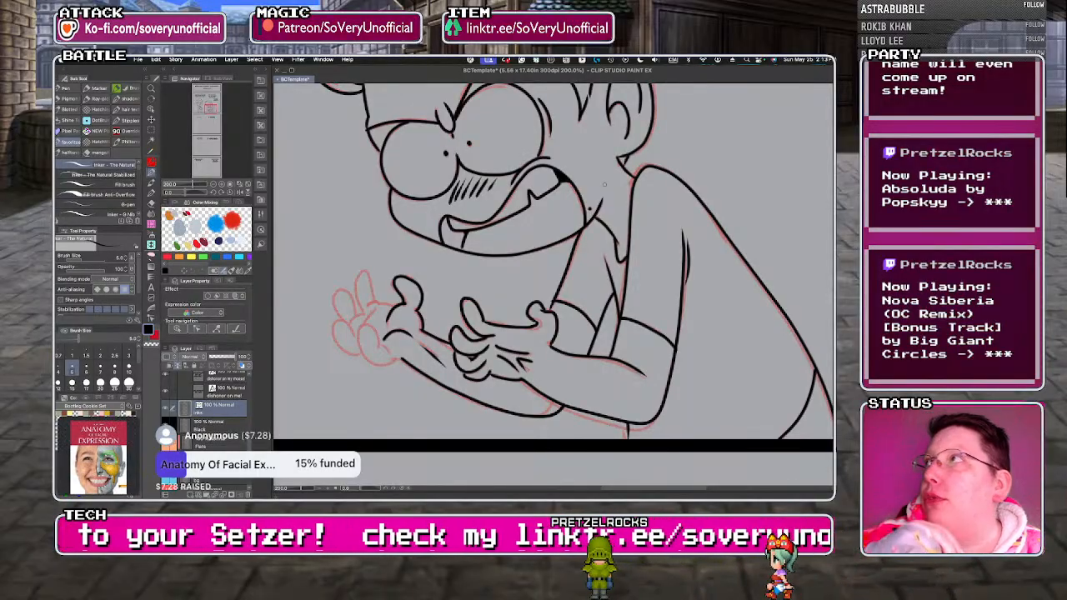
Ink the fingers, fingertips and palm edge of the right character's farther hand in the music-quiz panel.
scroll(340, 327, up, 2)
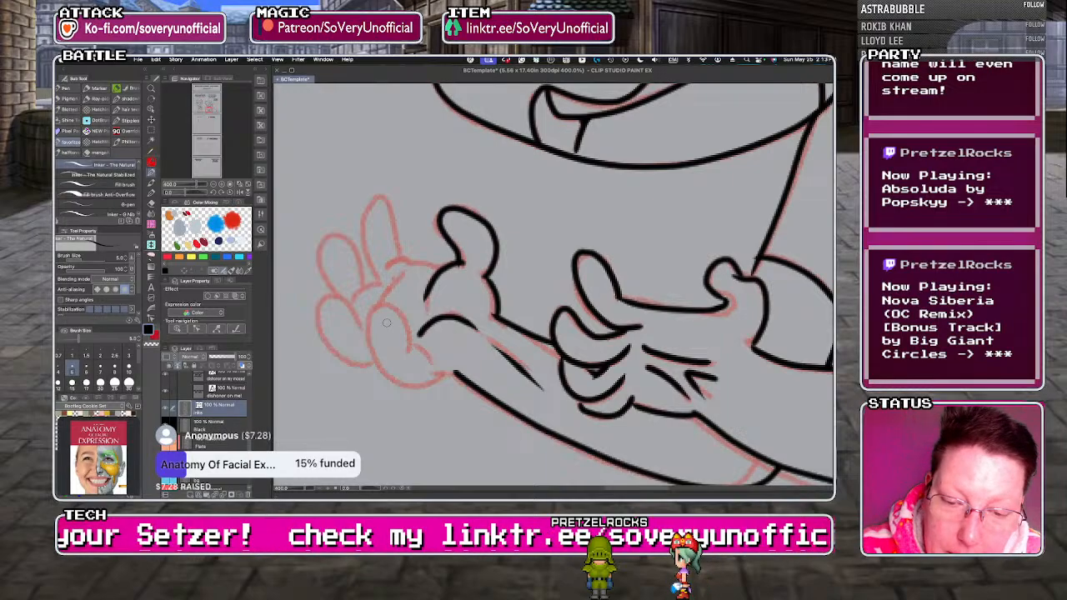
mouse_move(408, 350)
mouse_down()
mouse_move(393, 308)
mouse_move(369, 342)
mouse_move(397, 377)
mouse_move(447, 371)
mouse_move(352, 360)
mouse_move(367, 336)
mouse_up()
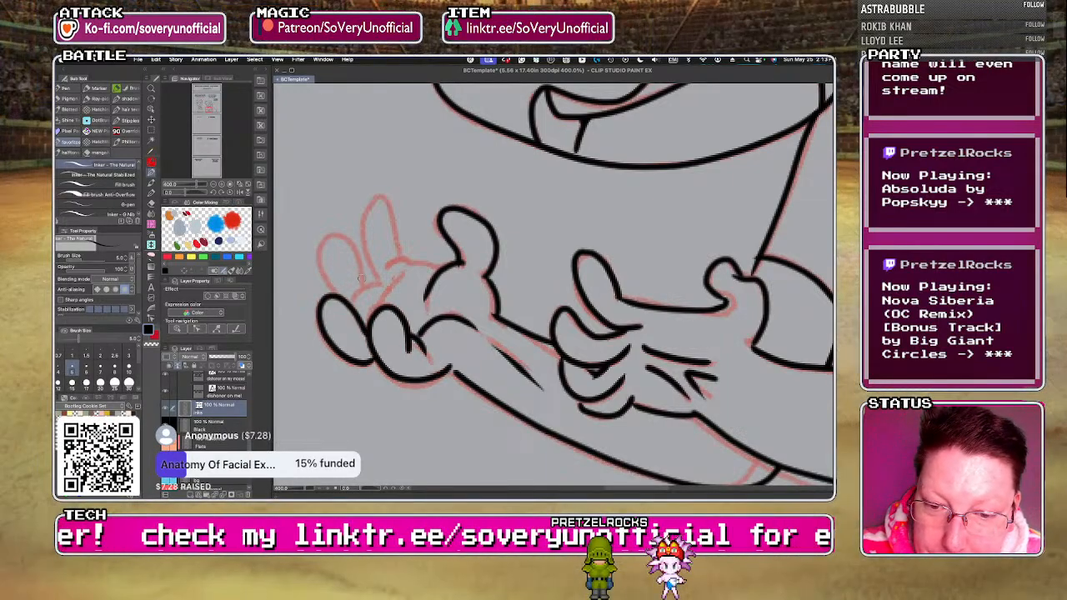
mouse_move(433, 267)
mouse_down()
mouse_move(368, 268)
mouse_move(339, 290)
mouse_move(350, 300)
mouse_move(320, 260)
mouse_move(341, 294)
mouse_up()
key(super+z)
mouse_move(400, 262)
mouse_down()
mouse_move(393, 213)
mouse_move(360, 229)
mouse_move(361, 282)
mouse_move(361, 260)
mouse_move(375, 285)
mouse_up()
scroll(352, 359, down, 3)
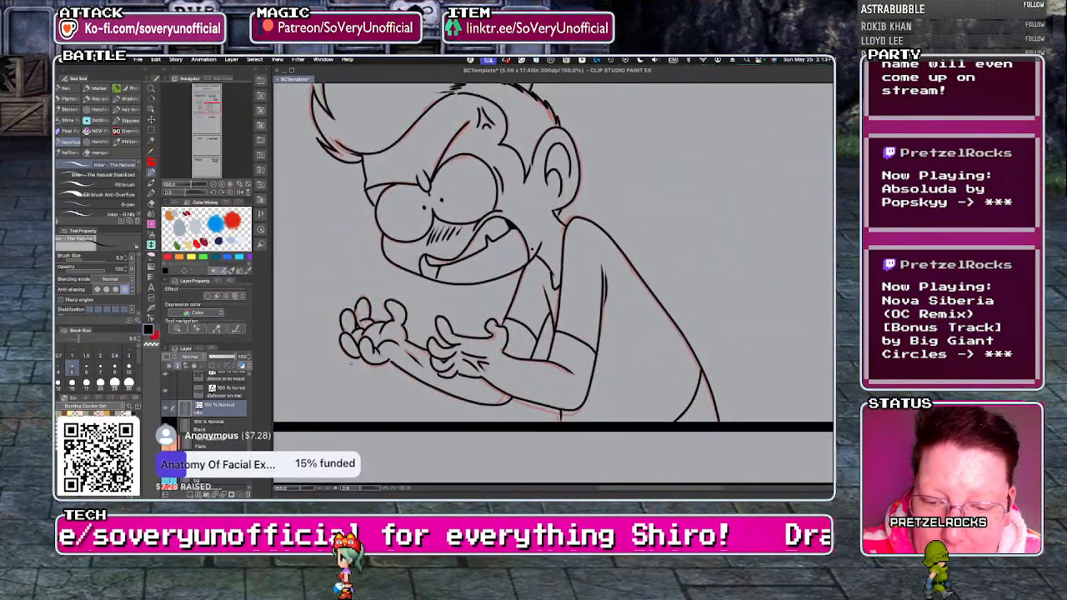
scroll(352, 358, up, 1)
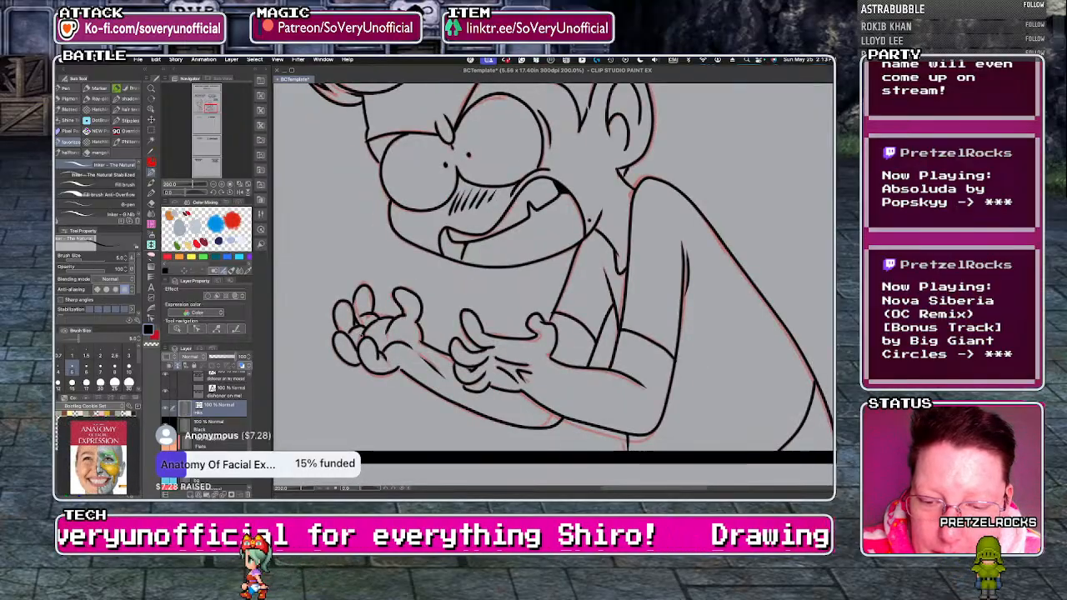
Select the inked left character in the music-quiz panel and duplicate it as a transformable copy.
scroll(354, 367, down, 3)
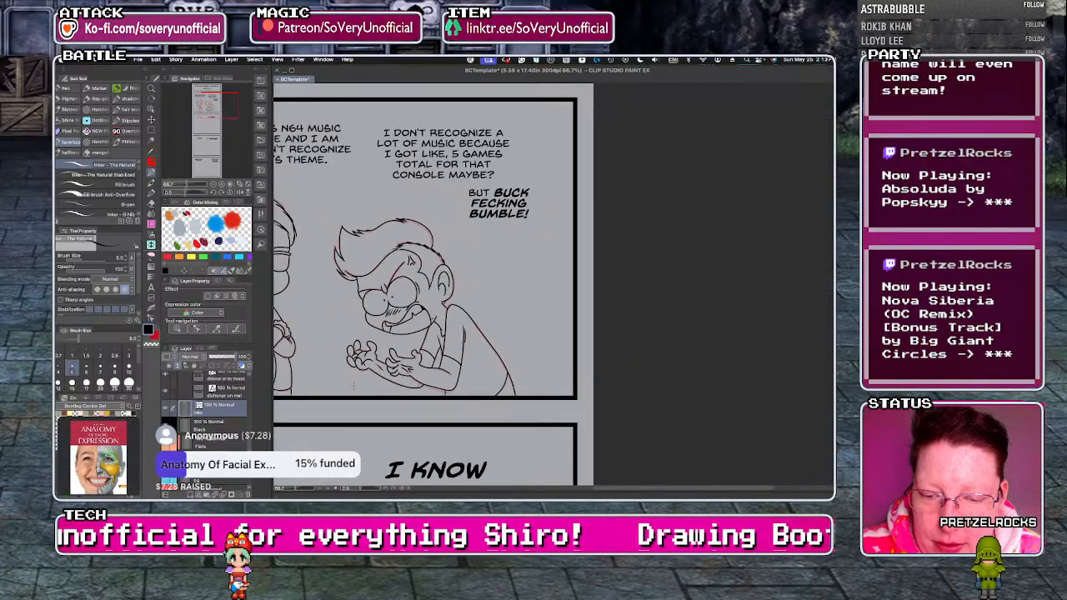
scroll(341, 310, down, 5)
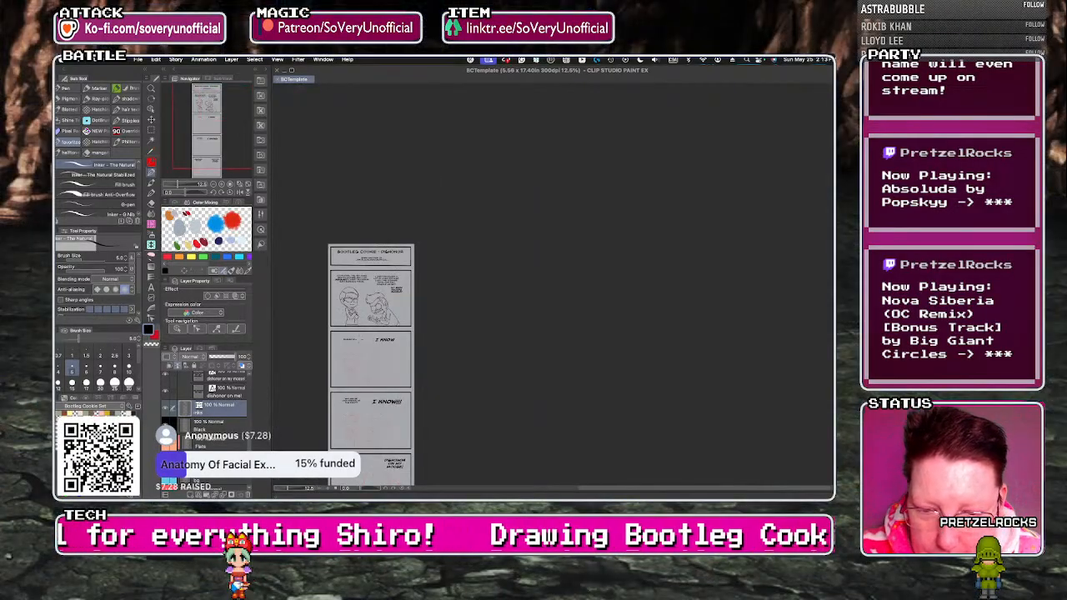
scroll(351, 329, up, 1)
click(151, 130)
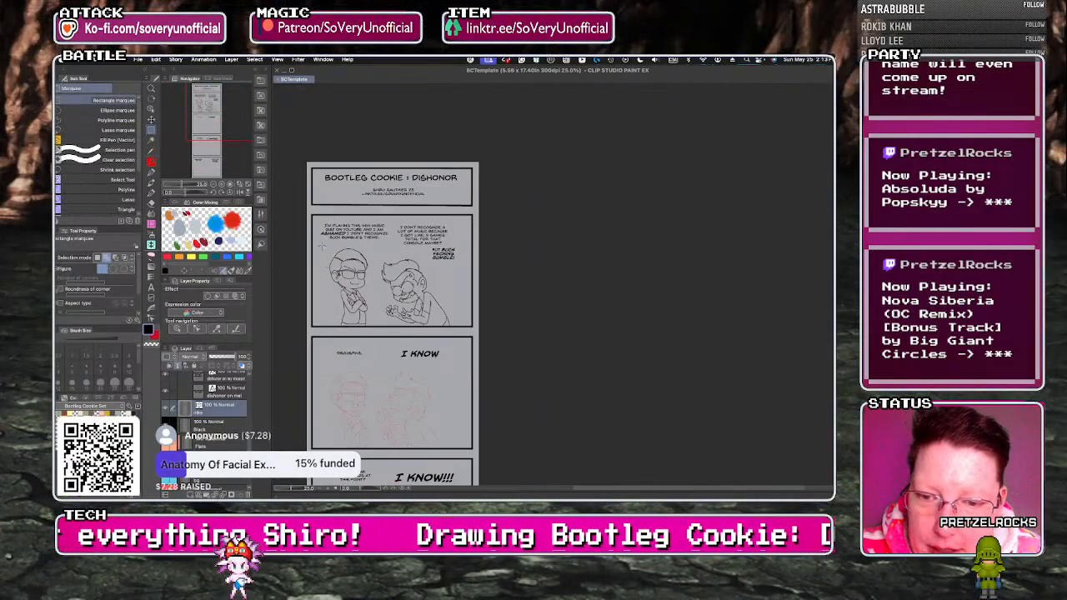
drag(322, 242, 381, 352)
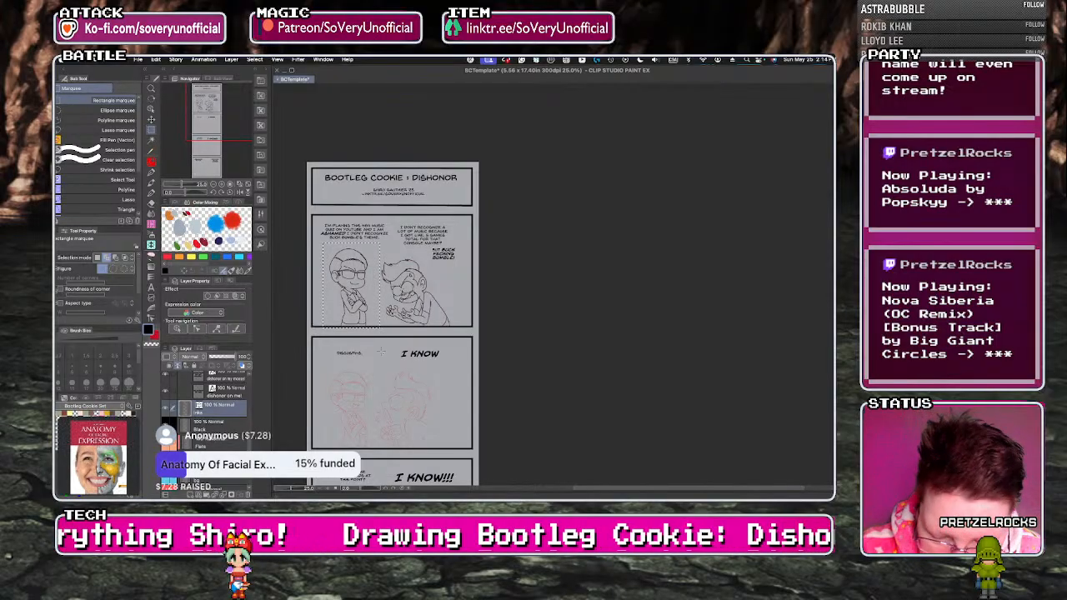
key(ctrl+t)
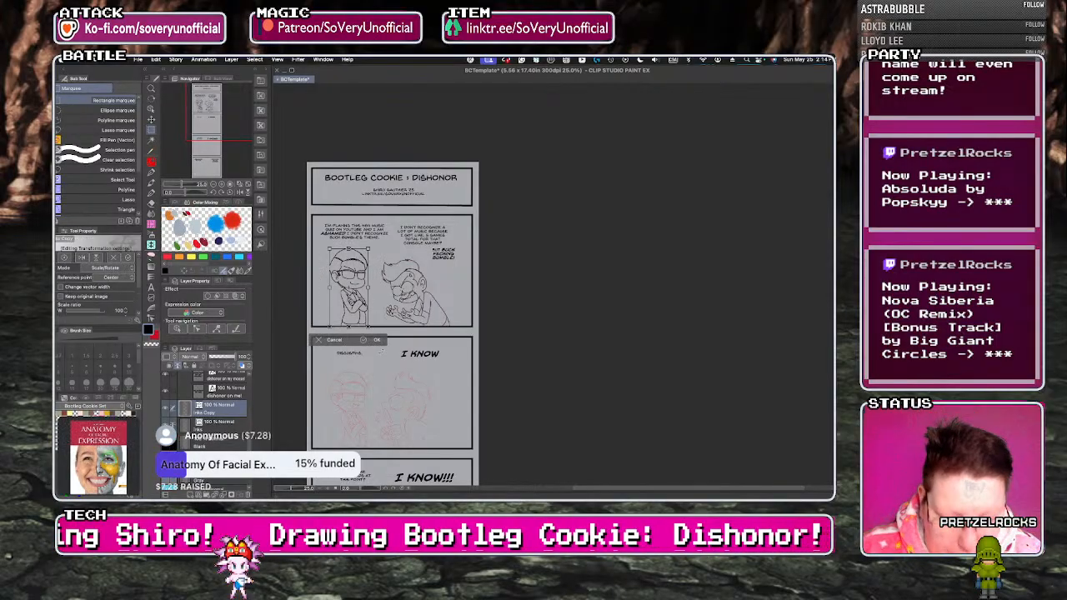
Move the copied left character straight down onto its red sketch in the "Disgusting." panel and apply the transformation.
key(Down)
key(Down)
key(Down)
key(Down)
key(Down)
key(Down)
key(Down)
key(Down)
key(Down)
key(Down)
key(Down)
key(Down)
key(Down)
key(Down)
key(Down)
key(Down)
key(Down)
key(Down)
key(Down)
key(Down)
key(Down)
key(Down)
key(Down)
key(Down)
key(Down)
key(Down)
key(Down)
key(Down)
key(Down)
key(Down)
key(Down)
key(Down)
key(Down)
key(Down)
key(Down)
key(Down)
key(Down)
key(Down)
key(Down)
key(Down)
key(Down)
key(Down)
key(Down)
key(Down)
key(Down)
key(Down)
key(Down)
key(Down)
key(Down)
key(Down)
key(Down)
key(Down)
key(Down)
key(Down)
key(Down)
key(Down)
key(Down)
key(Down)
key(Down)
key(Down)
key(Down)
key(Down)
key(Down)
key(Down)
key(Down)
key(Down)
key(Down)
key(Down)
key(Down)
key(Down)
key(Down)
key(Down)
key(Down)
key(Down)
key(Down)
key(Down)
key(Down)
key(Down)
key(Down)
key(Down)
key(Down)
key(Down)
key(Down)
key(Down)
key(Down)
key(Down)
key(Down)
key(Down)
key(Down)
key(Down)
key(Down)
key(Down)
key(Down)
key(Down)
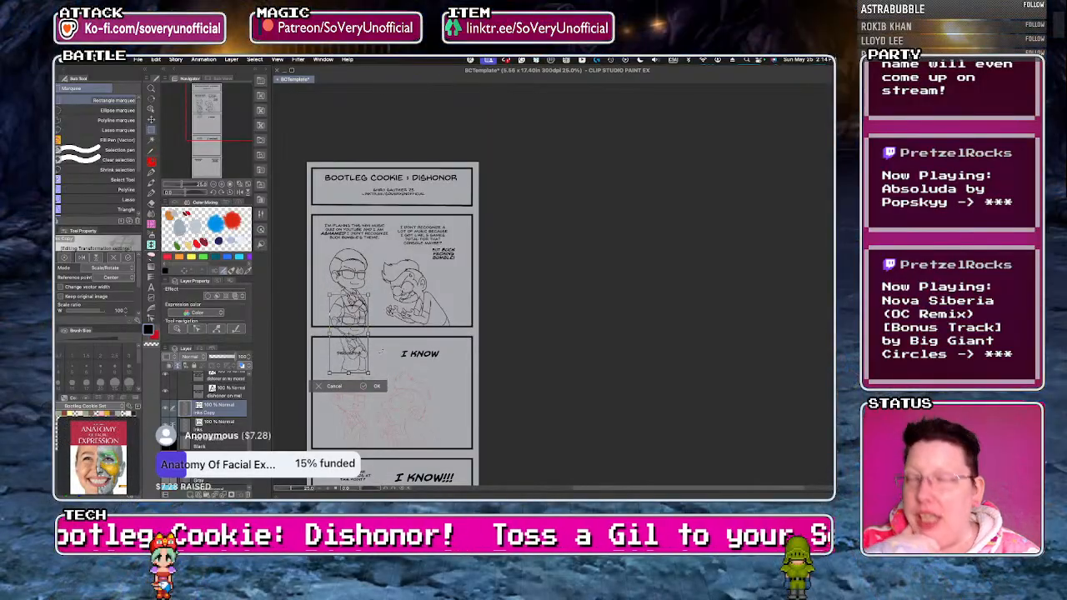
key(Down)
key(Down)
key(Down)
key(Down)
key(Down)
key(Down)
key(Down)
key(Down)
key(Down)
key(Down)
key(Down)
key(Down)
key(Down)
key(Down)
key(Down)
key(Down)
key(Down)
key(Down)
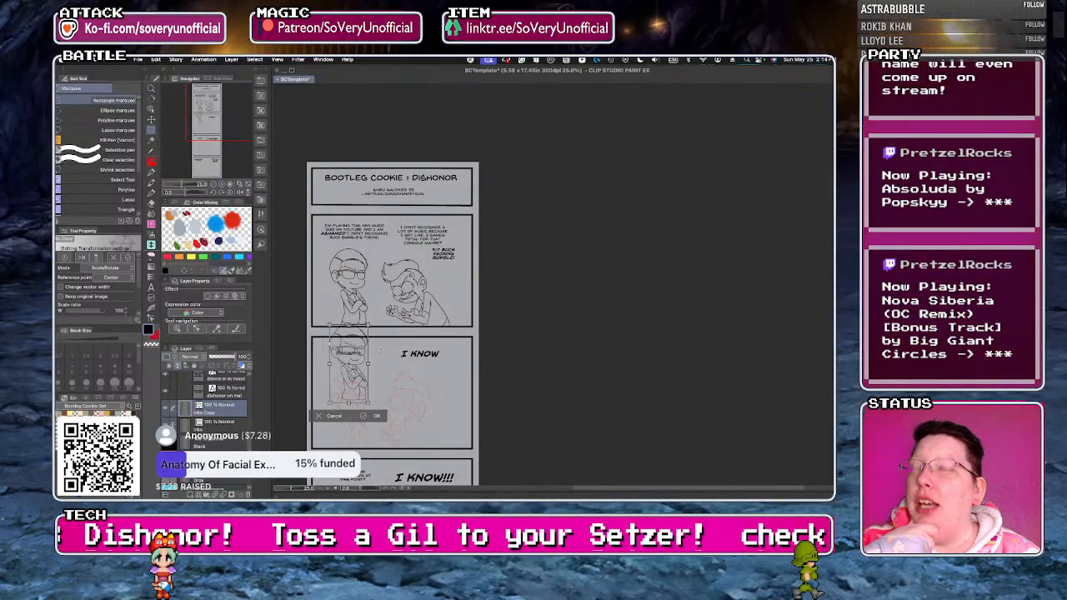
key(Down)
key(Down)
key(Down)
key(Down)
key(Down)
key(Down)
key(Down)
key(Down)
key(Down)
key(Down)
key(Down)
key(Down)
key(Down)
key(Down)
key(Down)
key(Down)
key(Down)
key(Down)
key(Down)
key(Down)
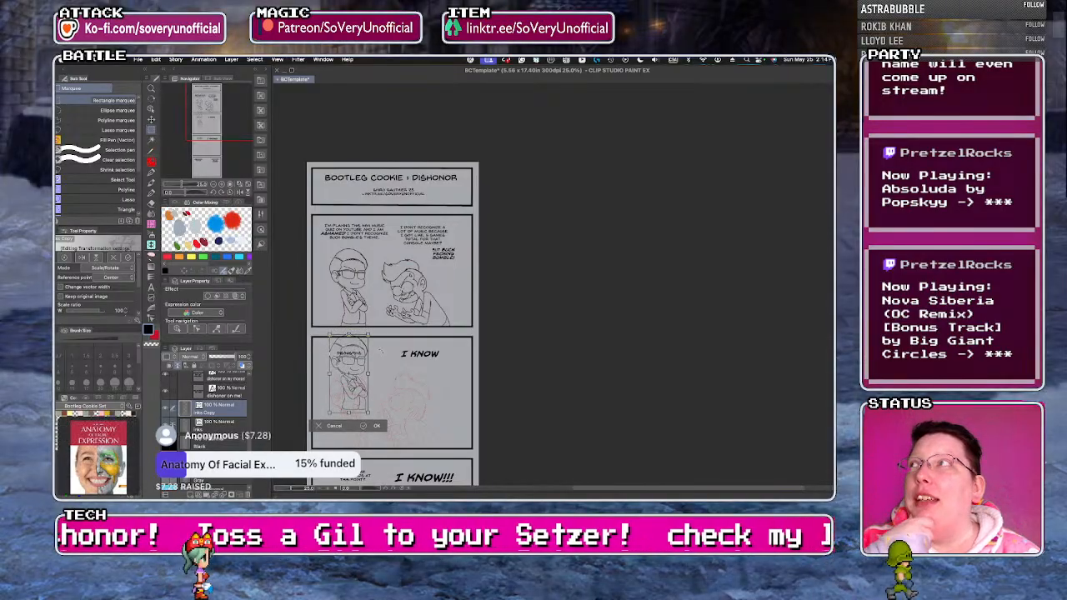
key(Down)
key(Down)
key(Down)
key(Down)
key(Down)
key(Down)
key(Down)
key(Down)
key(Down)
key(Down)
key(Down)
key(Down)
key(Down)
key(Down)
key(Down)
key(Down)
key(Down)
key(Down)
key(Down)
key(Down)
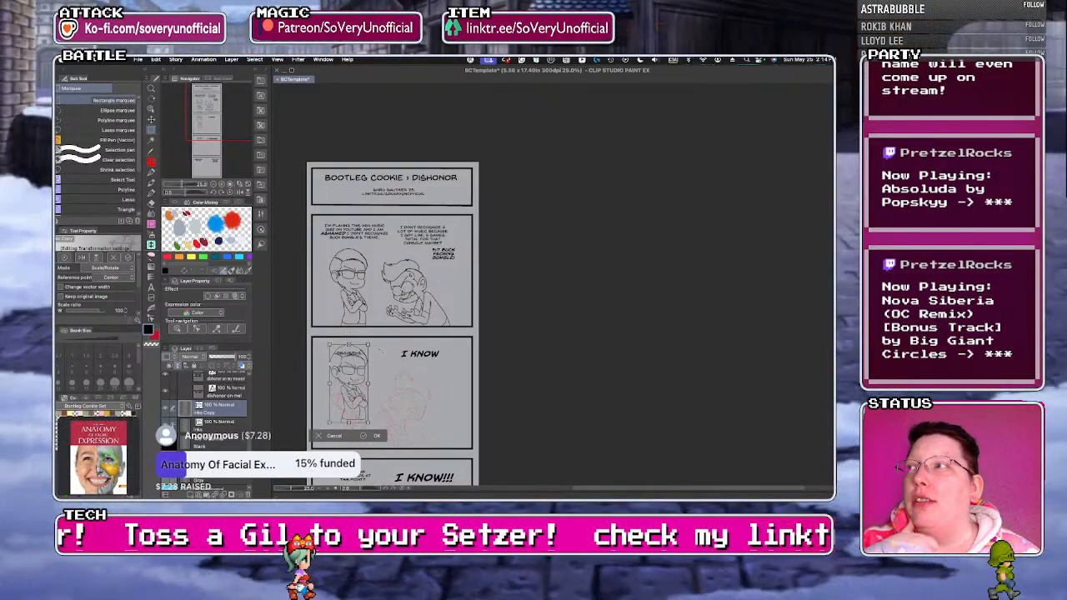
key(Down)
key(Down)
key(Down)
key(Down)
key(Down)
key(Down)
key(Down)
key(Down)
key(Down)
key(Down)
key(Down)
key(Down)
key(Down)
key(Down)
key(Down)
key(Down)
key(Down)
key(Down)
key(Down)
key(Down)
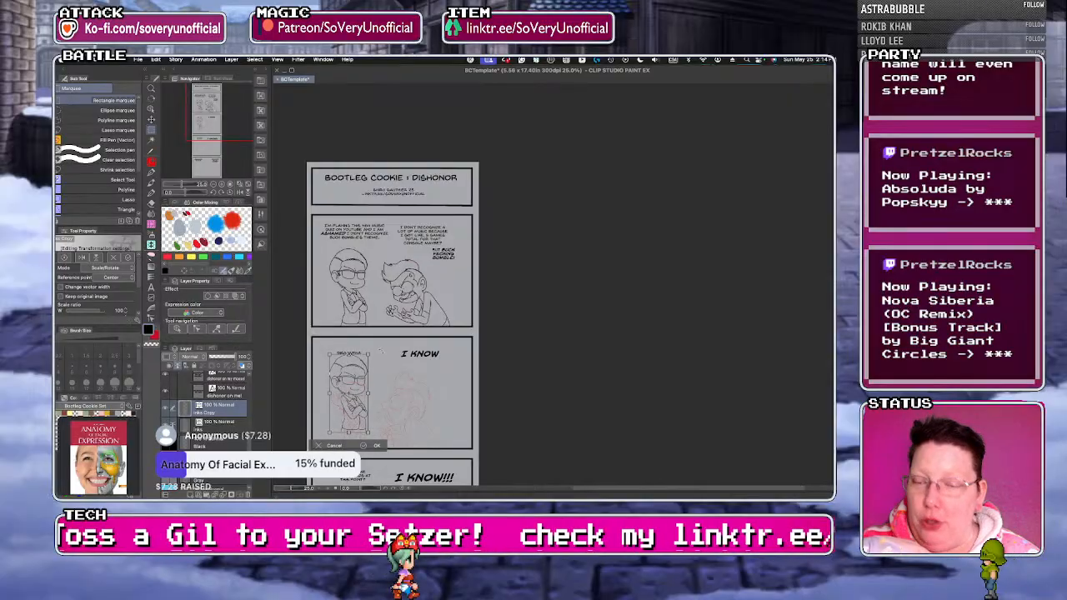
key(Down)
key(Down)
key(Down)
key(Down)
key(Down)
key(Down)
key(Down)
key(Down)
key(Down)
key(Down)
key(Down)
key(Down)
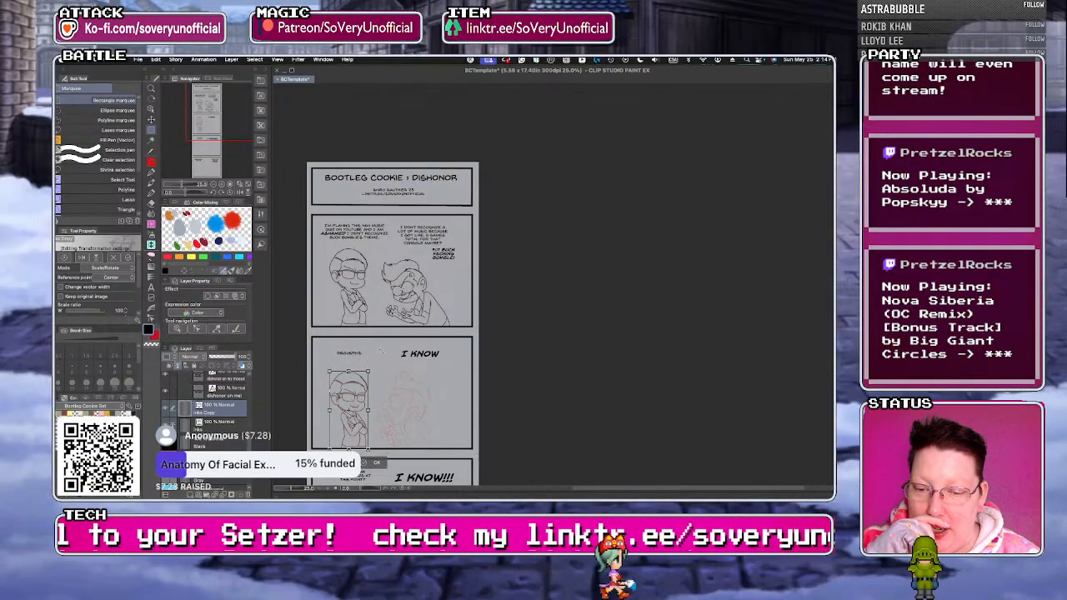
scroll(380, 349, up, 2)
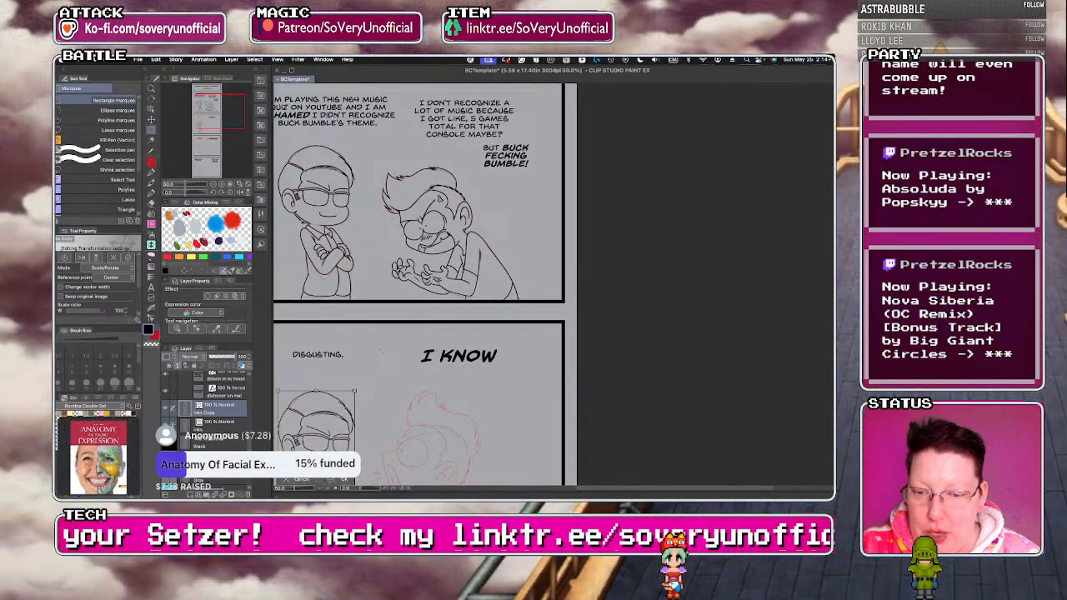
scroll(382, 350, down, 2)
scroll(382, 350, up, 2)
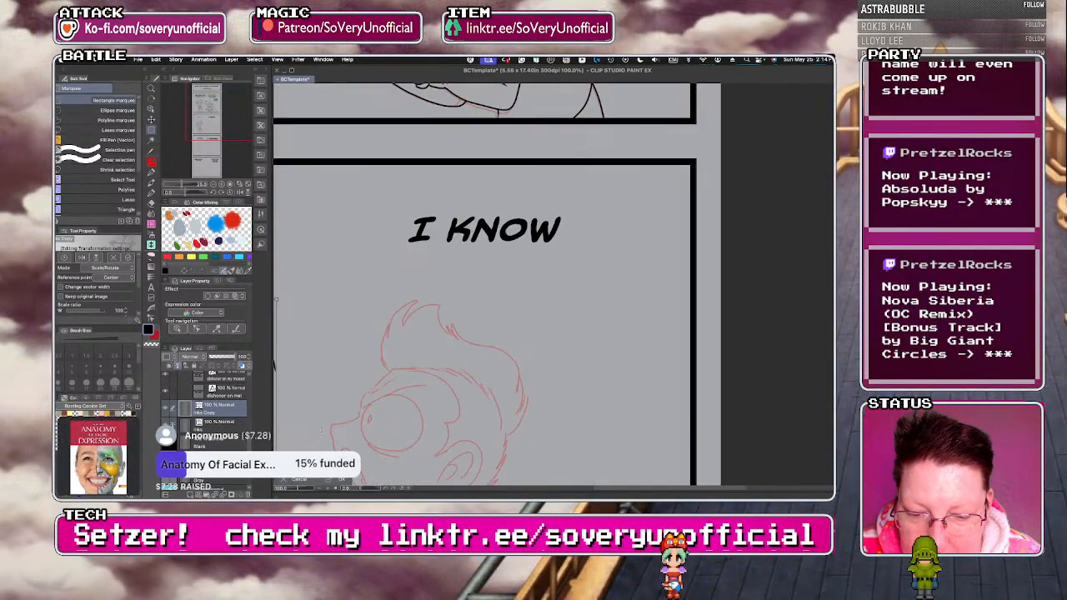
scroll(382, 350, down, 2)
scroll(398, 443, down, 4)
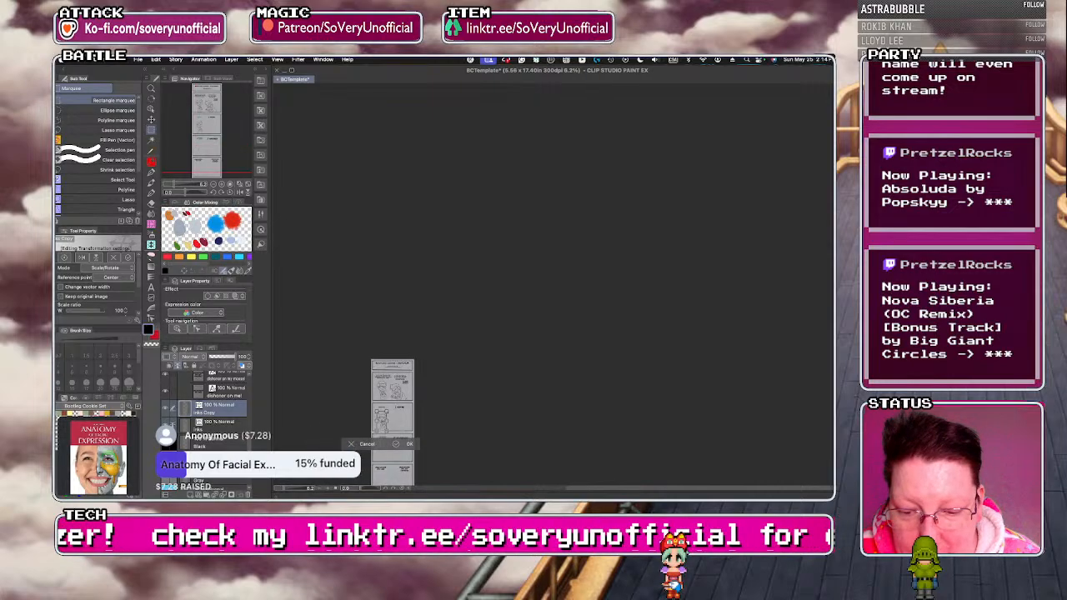
scroll(379, 451, up, 5)
scroll(426, 248, up, 2)
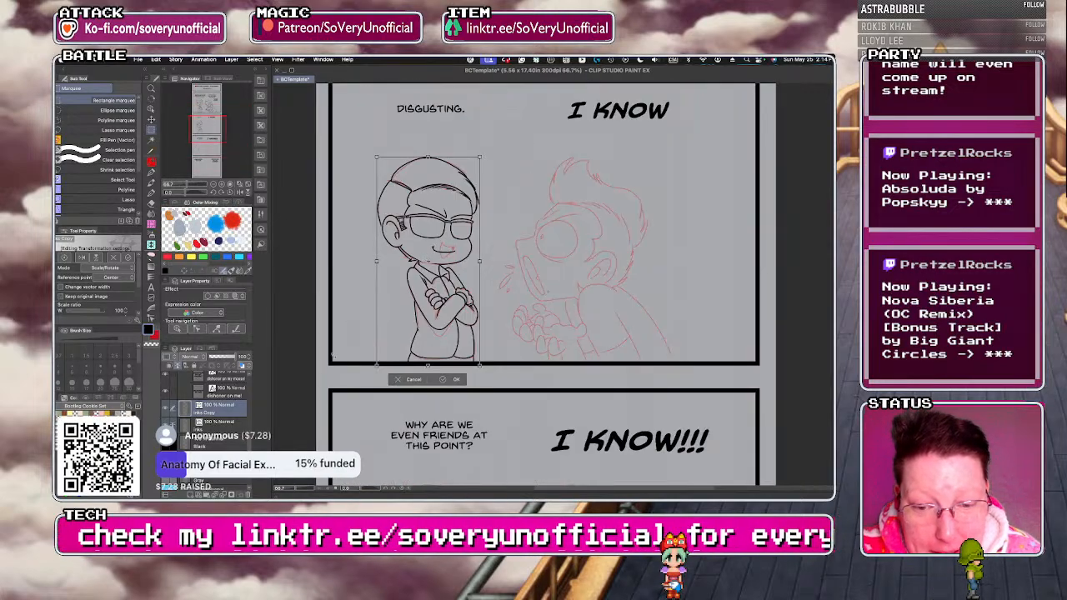
click(454, 379)
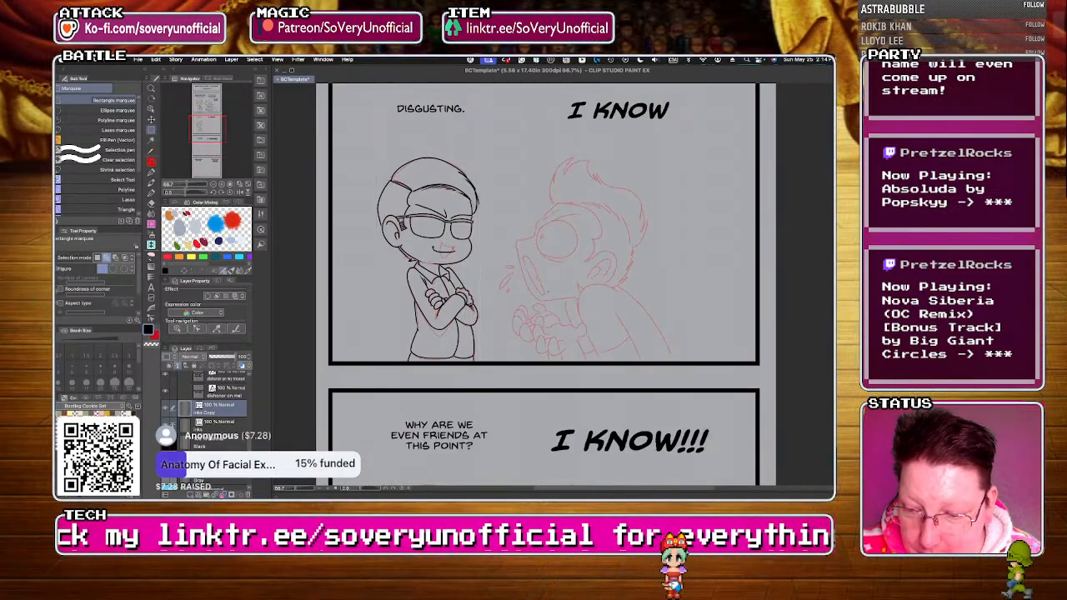
Ink the left character's open, grinning mouth over the red sketch in the "Disgusting." panel.
scroll(435, 238, up, 3)
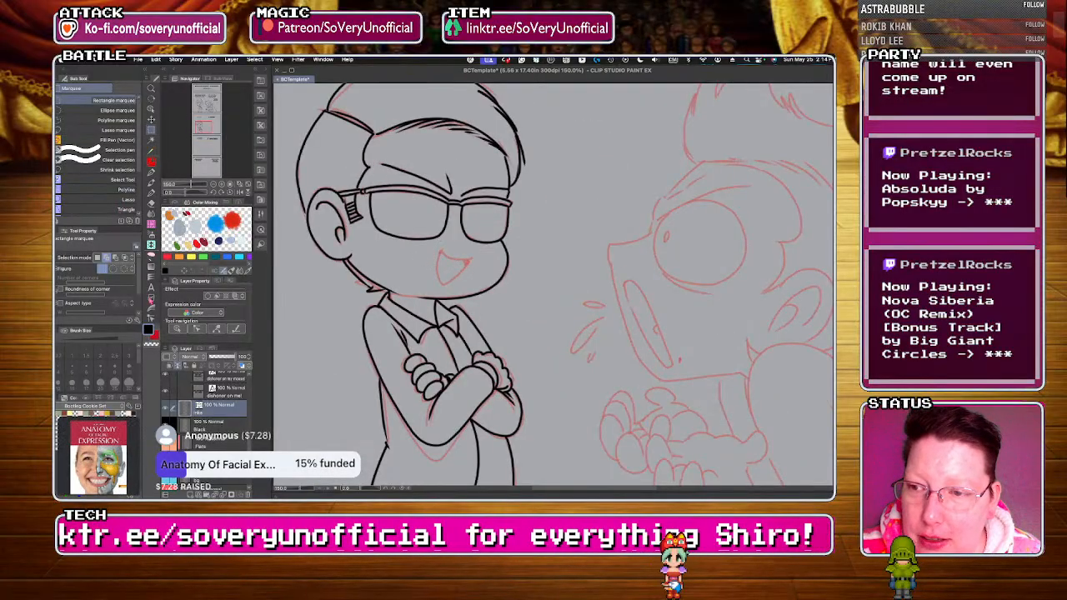
key(p)
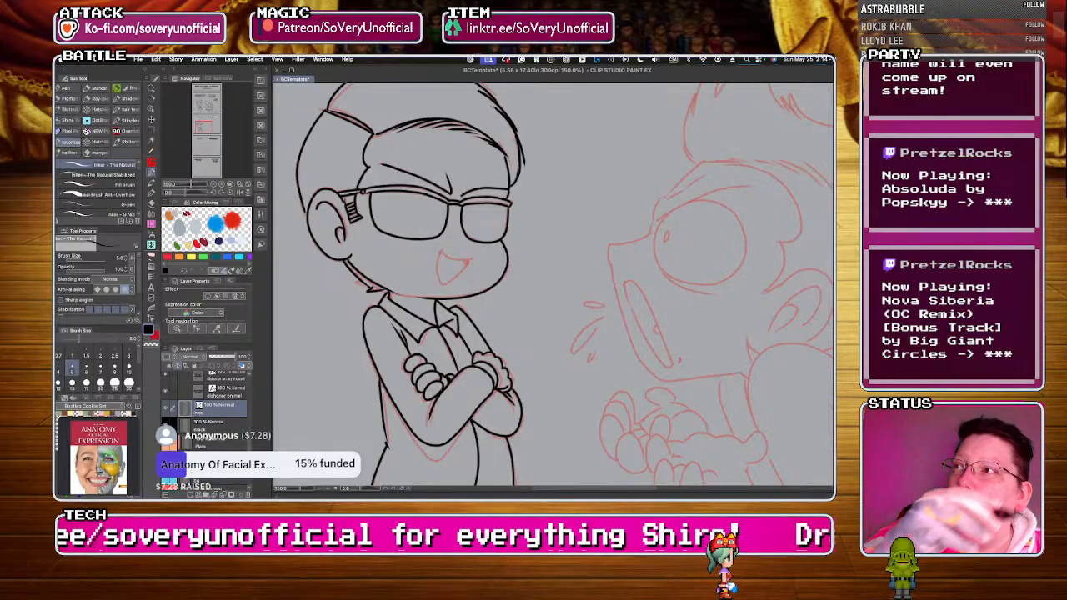
scroll(442, 258, up, 3)
mouse_move(442, 259)
mouse_down()
mouse_move(419, 241)
mouse_move(406, 277)
mouse_move(411, 325)
mouse_move(435, 328)
mouse_move(485, 277)
mouse_up()
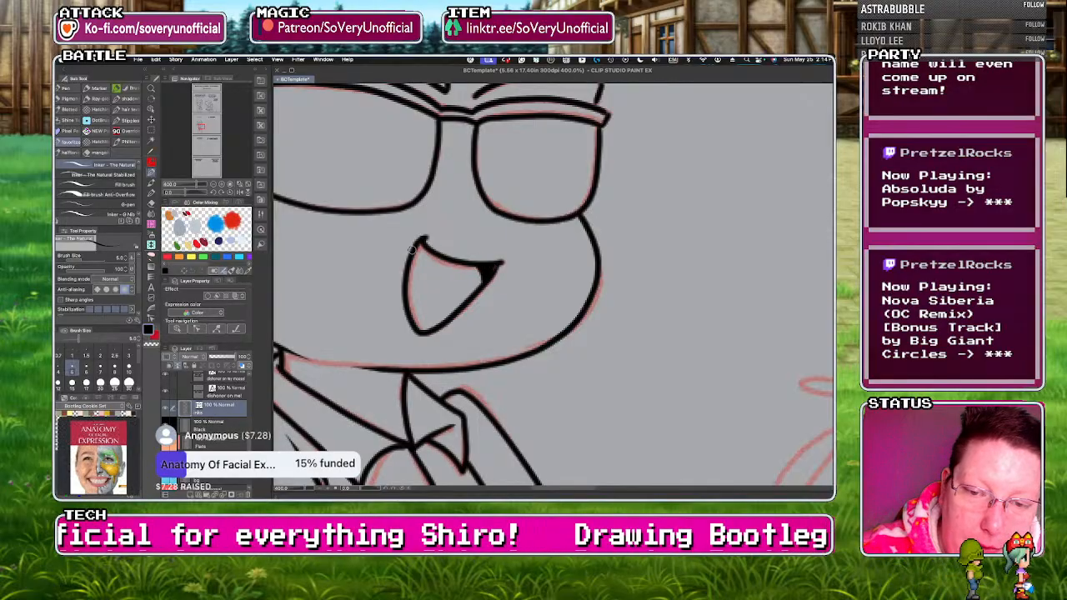
key(ctrl+alt+0)
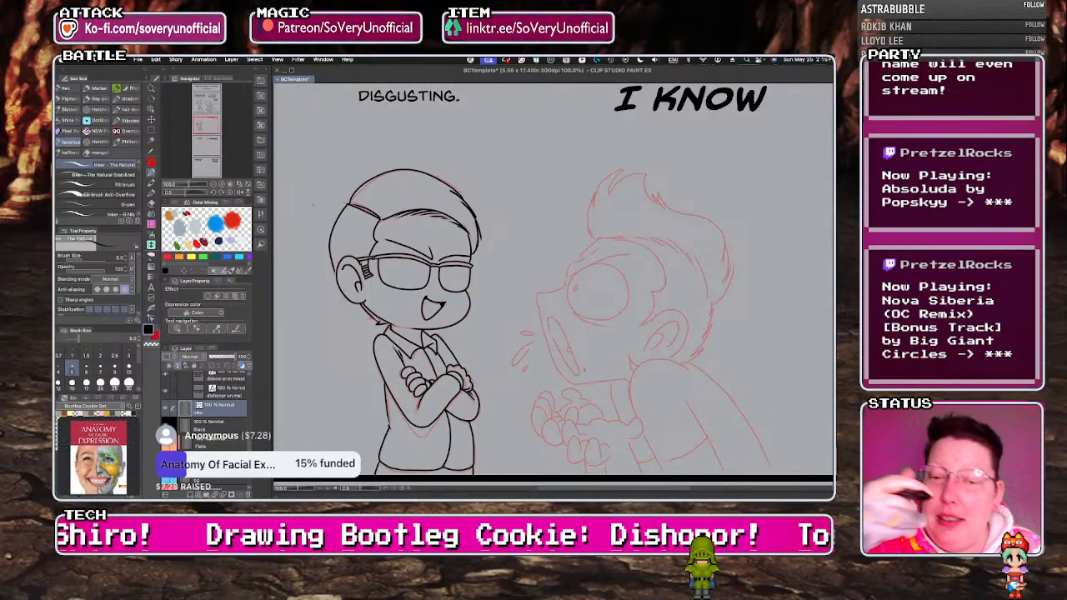
Ink the right character's long curved brow line above the eye in the "I KNOW" panel.
scroll(388, 231, down, 2)
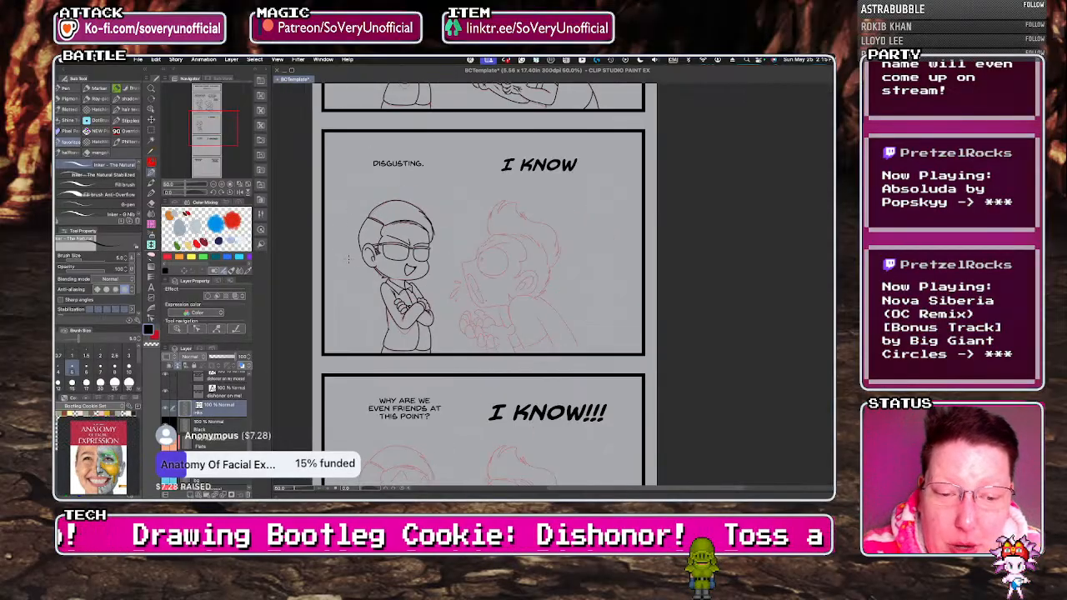
scroll(349, 258, down, 1)
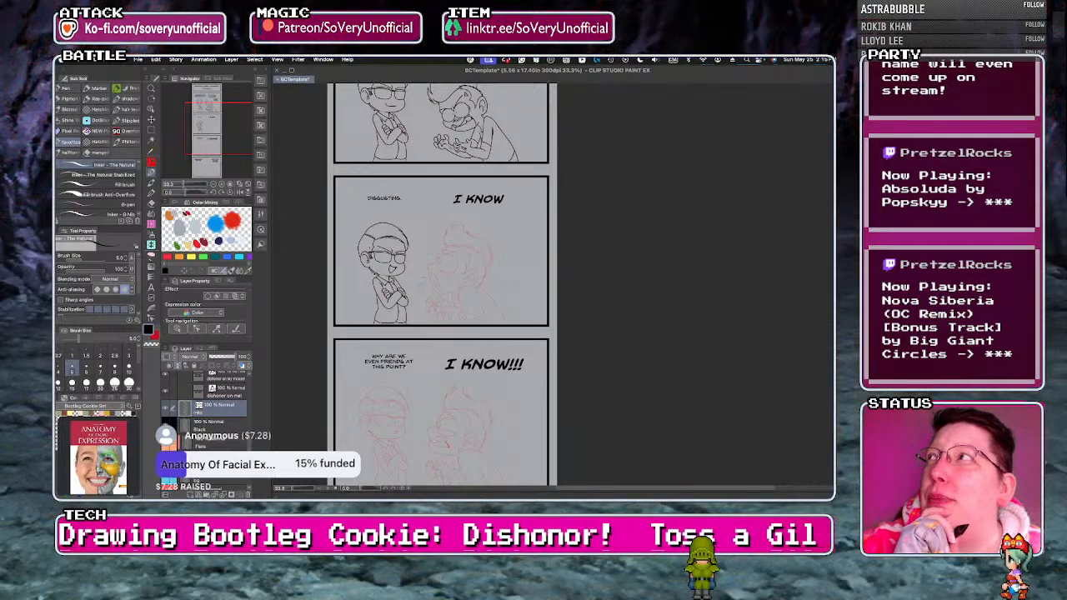
scroll(477, 223, up, 5)
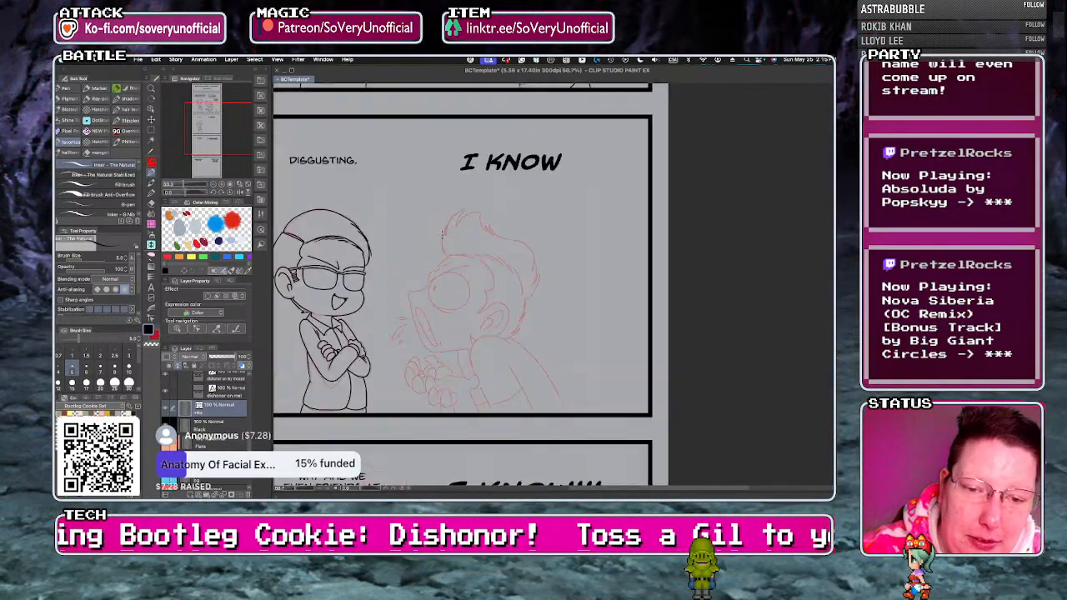
drag(525, 253, 487, 262)
drag(430, 290, 530, 253)
scroll(442, 288, up, 1)
key(super+z)
drag(430, 289, 552, 241)
Ink the right character's brow ridge, the forehead edge up to the hairline, and the nose bridge and tip.
mouse_move(463, 251)
mouse_down()
mouse_move(435, 256)
mouse_move(427, 287)
mouse_up()
drag(490, 212, 442, 257)
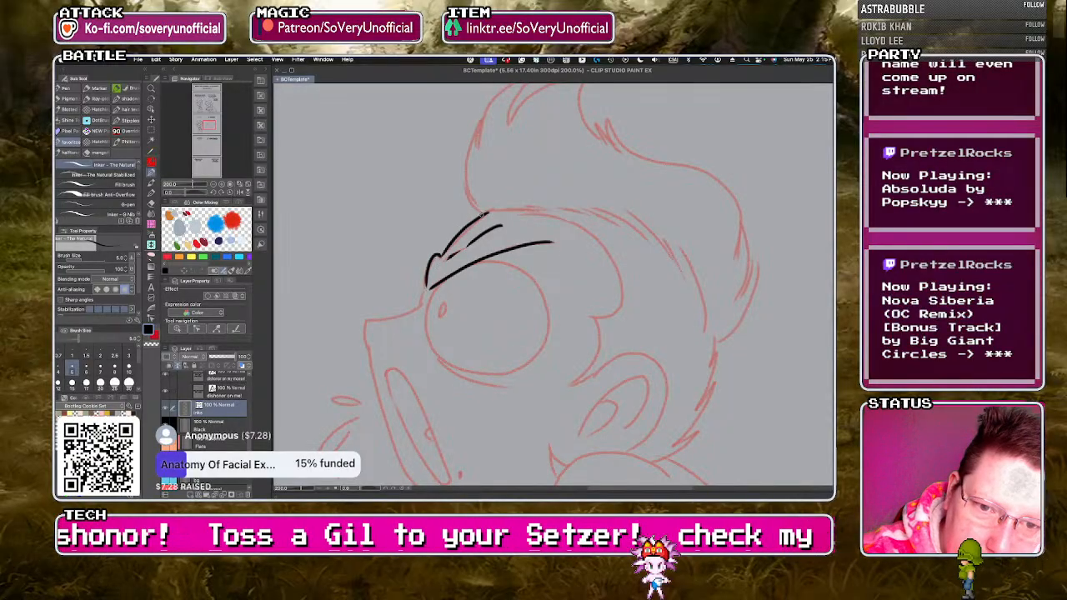
key(super+z)
drag(488, 213, 464, 237)
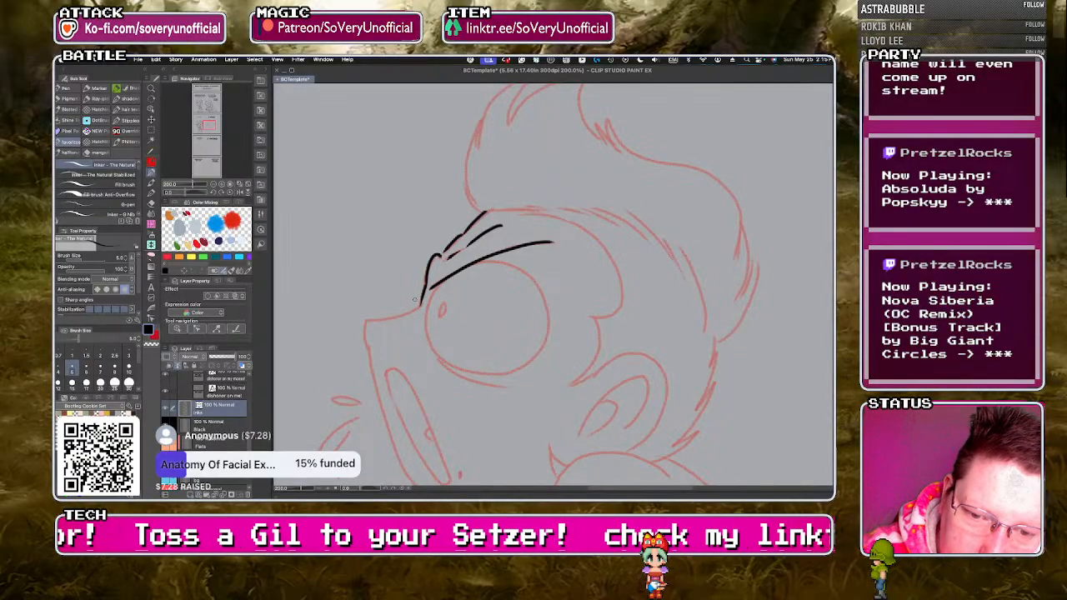
drag(369, 319, 367, 347)
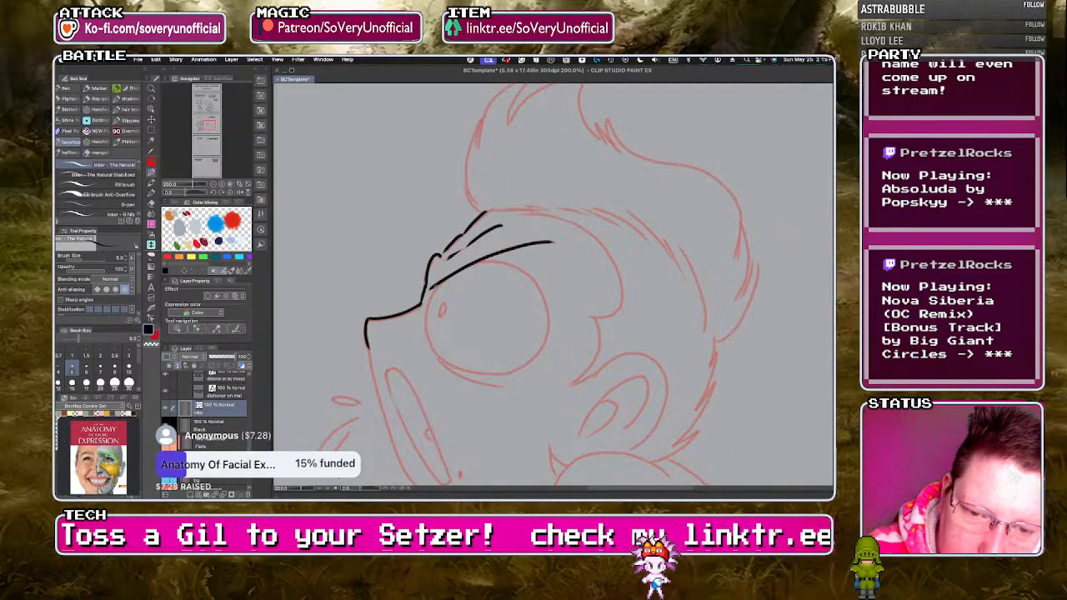
Ink the right character's round bulging eye with its small oval pupil and the curved crease beneath it.
drag(440, 284, 472, 369)
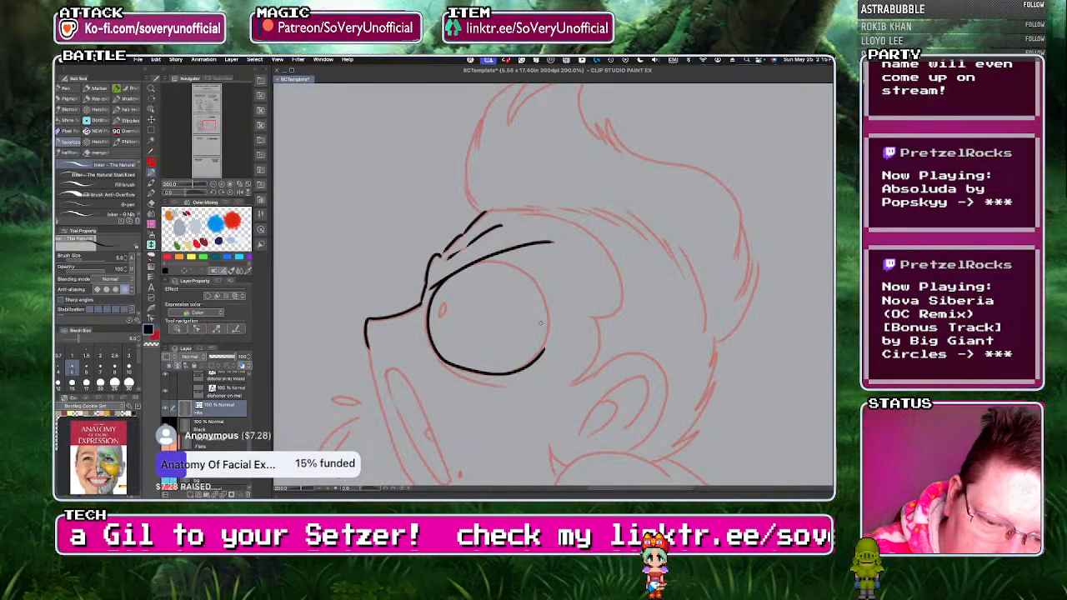
scroll(478, 313, up, 2)
key(super+z)
mouse_move(423, 238)
mouse_down()
mouse_move(386, 281)
mouse_move(378, 340)
mouse_move(405, 399)
mouse_move(452, 424)
mouse_move(551, 429)
mouse_move(608, 381)
mouse_move(613, 301)
mouse_move(559, 227)
mouse_move(492, 212)
mouse_move(401, 261)
mouse_up()
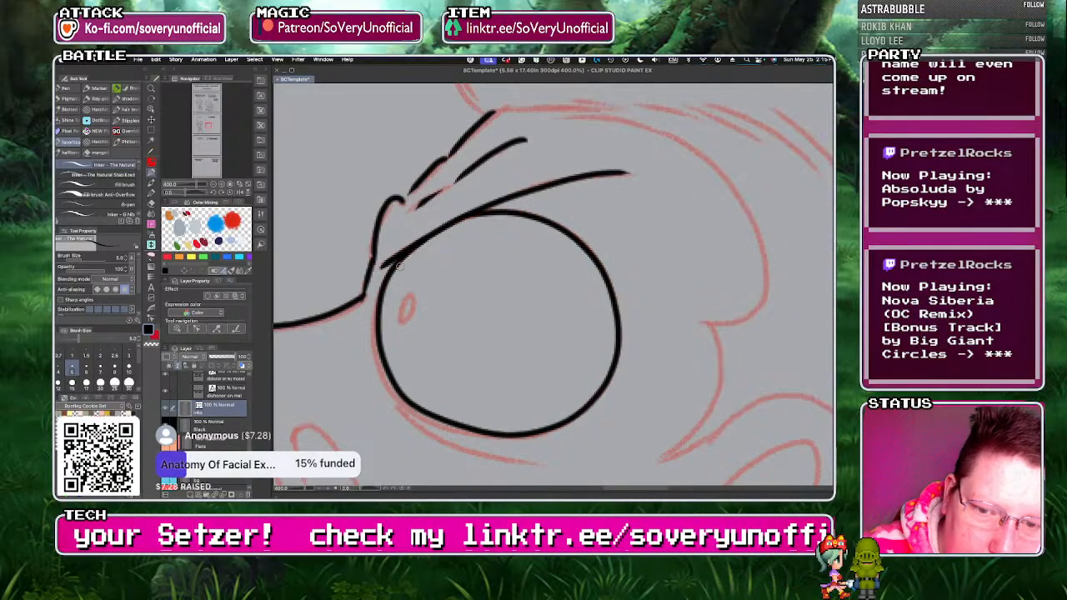
drag(408, 297, 406, 299)
drag(391, 391, 515, 465)
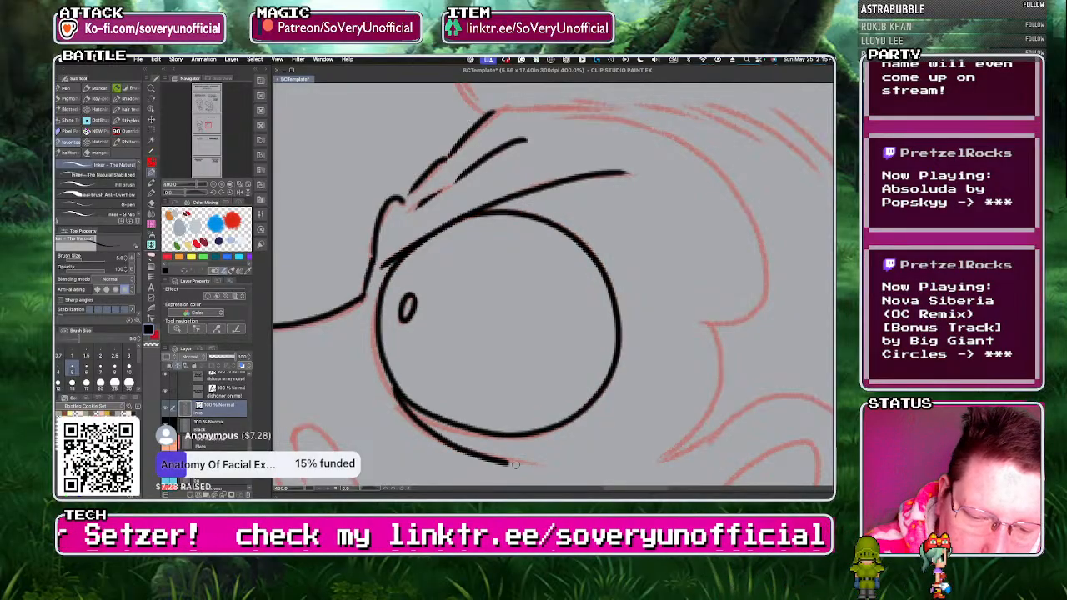
Ink the right character's long, narrow open mouth with a small tooth on its inner edge.
scroll(355, 315, down, 4)
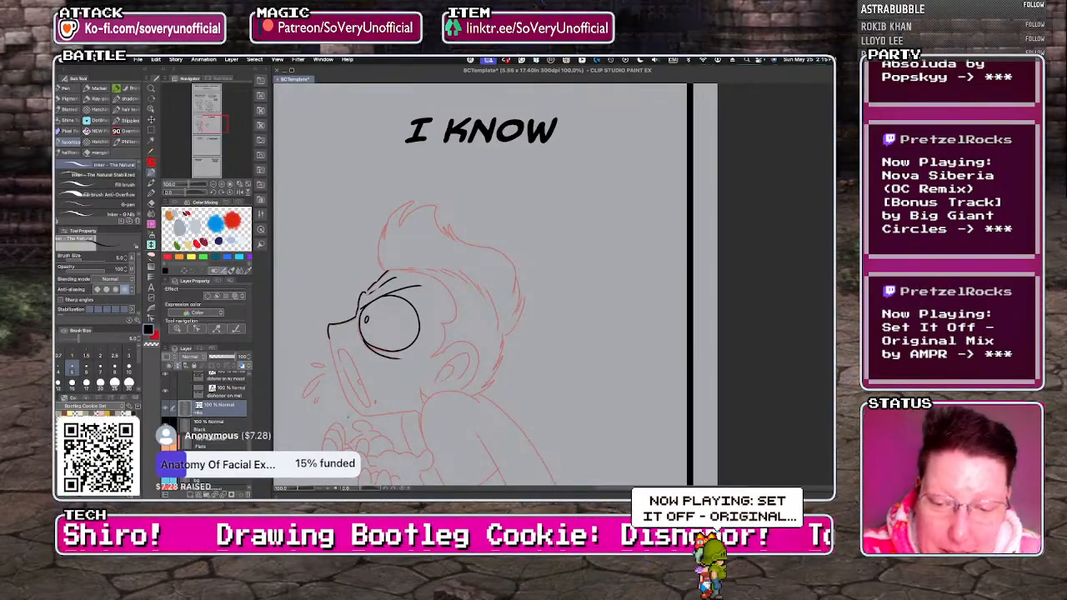
scroll(348, 388, up, 5)
mouse_move(320, 203)
mouse_down()
mouse_move(440, 377)
mouse_move(385, 359)
mouse_move(364, 302)
mouse_up()
key(ctrl+z)
mouse_move(320, 204)
mouse_down()
mouse_move(360, 216)
mouse_move(419, 328)
mouse_move(446, 417)
mouse_move(406, 383)
mouse_move(332, 208)
mouse_move(319, 201)
mouse_move(366, 221)
mouse_move(418, 315)
mouse_move(449, 401)
mouse_move(435, 420)
mouse_move(393, 365)
mouse_move(326, 196)
mouse_up()
key(ctrl+z)
drag(412, 310, 409, 328)
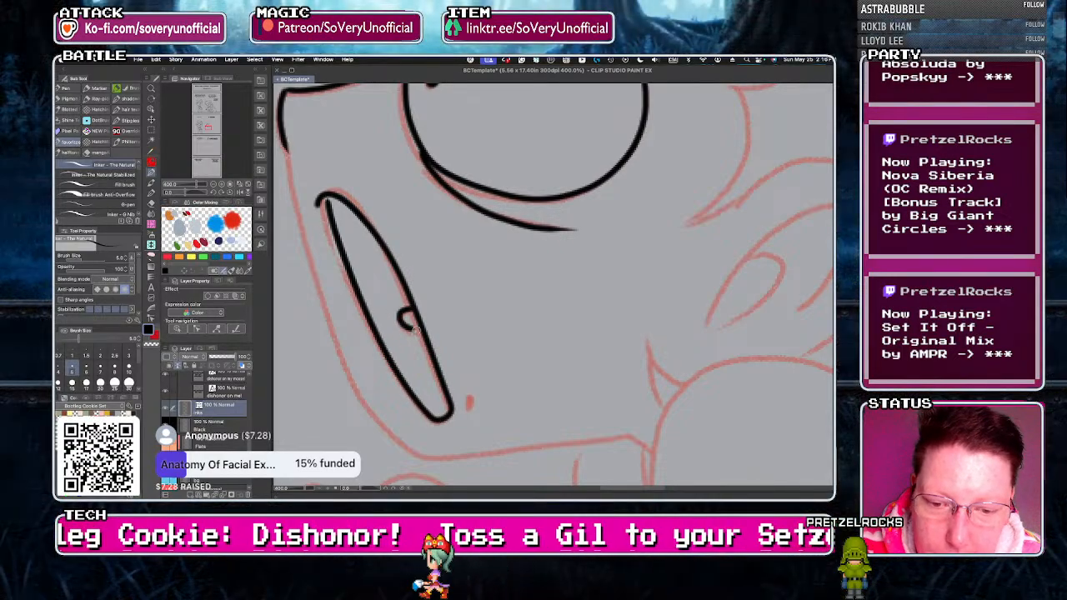
Ink the right character's mouth-corner marks and the lower face outline down to the jaw, plus the spit drops in front of the mouth.
mouse_move(470, 397)
mouse_down()
mouse_move(447, 441)
mouse_move(426, 425)
mouse_up()
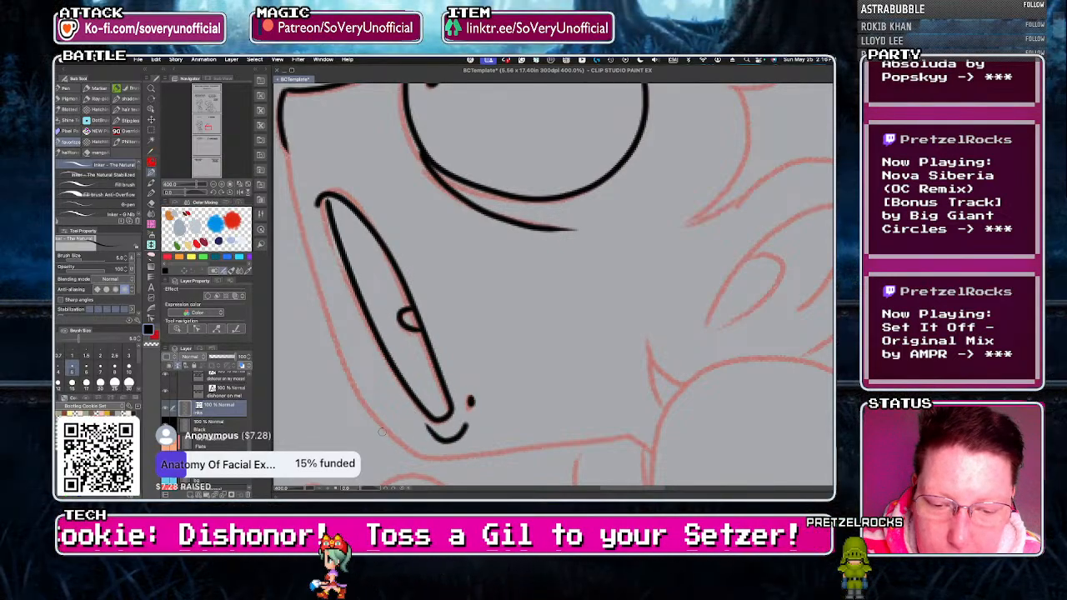
scroll(322, 355, down, 4)
scroll(319, 382, up, 1)
drag(312, 262, 329, 336)
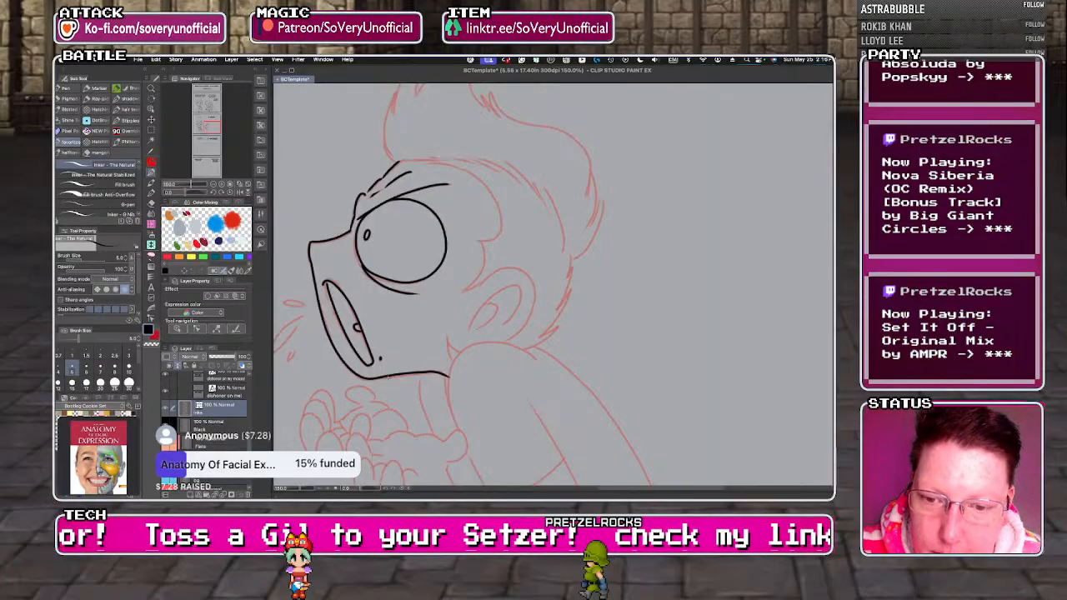
mouse_move(306, 304)
mouse_down()
mouse_move(283, 305)
mouse_move(306, 304)
mouse_move(276, 352)
mouse_up()
mouse_move(277, 353)
mouse_down()
mouse_move(303, 320)
mouse_move(291, 355)
mouse_up()
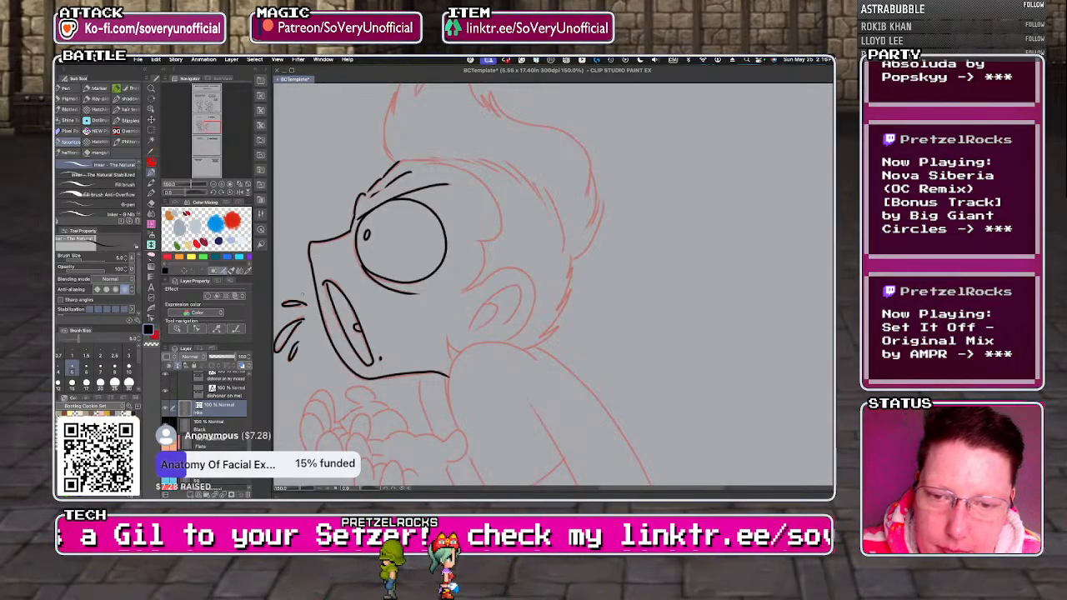
Ink the right character's curved hairline from the forehead to the sideburn and the ear with its inner folds.
mouse_move(425, 161)
mouse_down()
mouse_move(493, 200)
mouse_move(471, 236)
mouse_move(485, 260)
mouse_move(463, 288)
mouse_move(516, 269)
mouse_move(534, 294)
mouse_up()
key(ctrl+z)
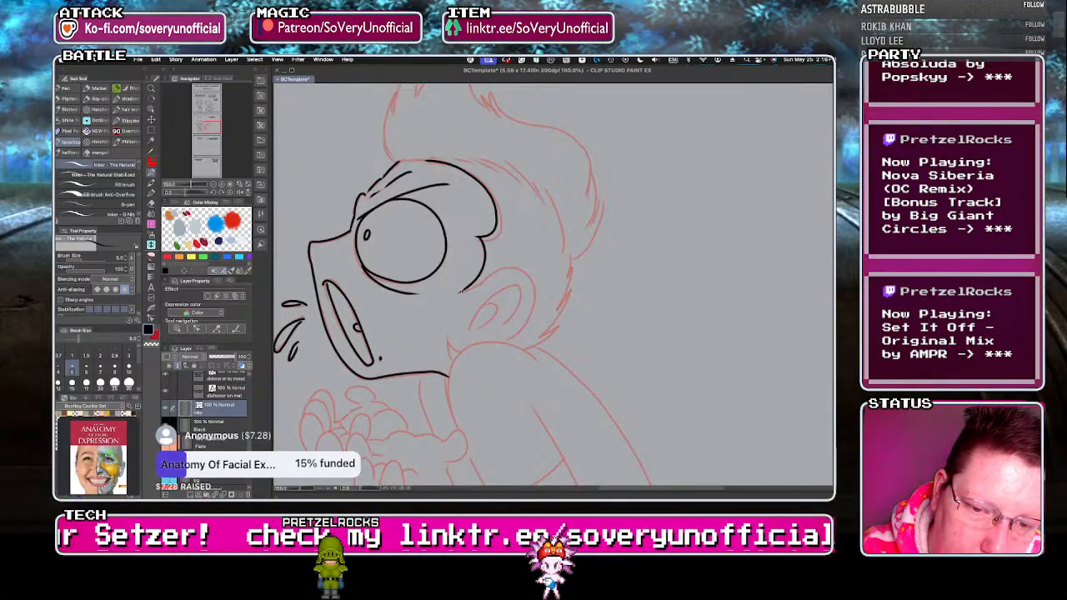
mouse_move(463, 290)
mouse_down()
mouse_move(496, 271)
mouse_move(532, 282)
mouse_up()
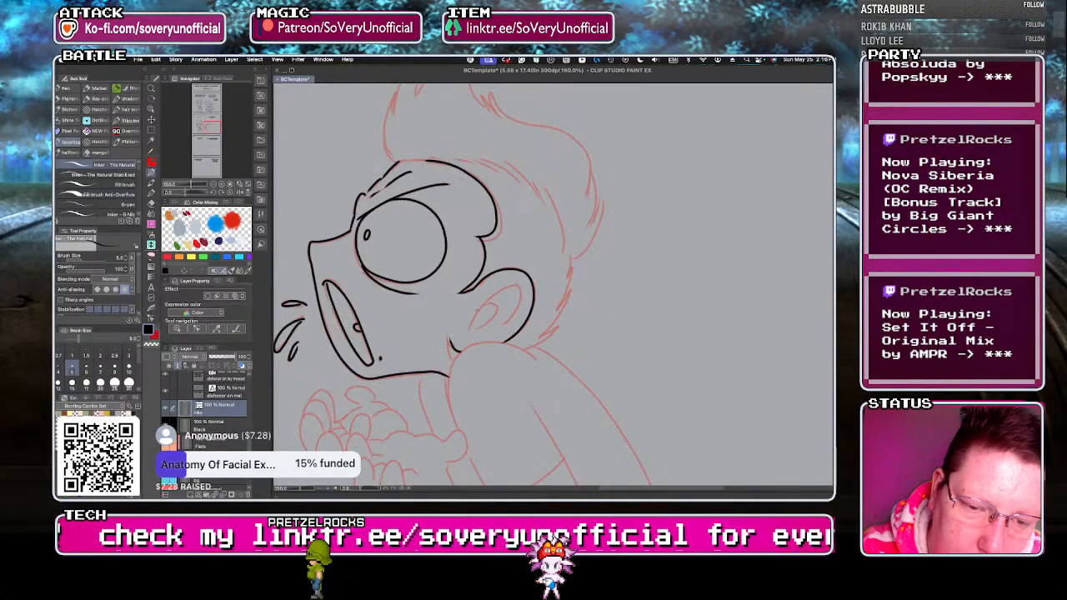
scroll(472, 288, up, 1)
mouse_move(540, 294)
mouse_down()
mouse_move(468, 332)
mouse_move(499, 299)
mouse_move(475, 336)
mouse_up()
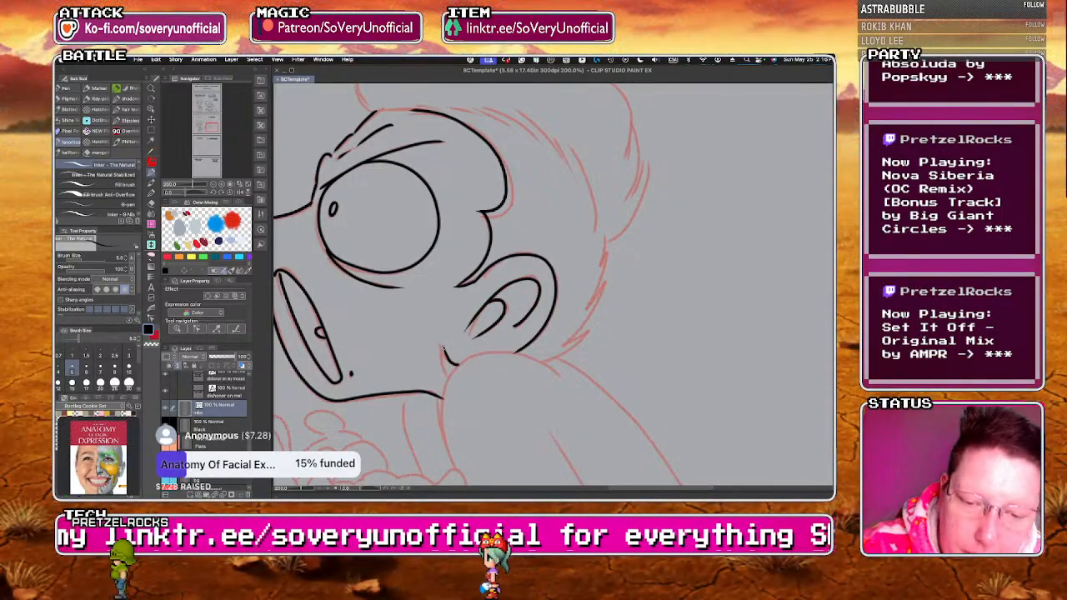
Ink the short spiky hair strokes up the back of the right character's head and the long outer edge of the swept hair.
drag(589, 308, 598, 291)
drag(606, 239, 595, 275)
scroll(421, 265, down, 2)
scroll(457, 212, up, 1)
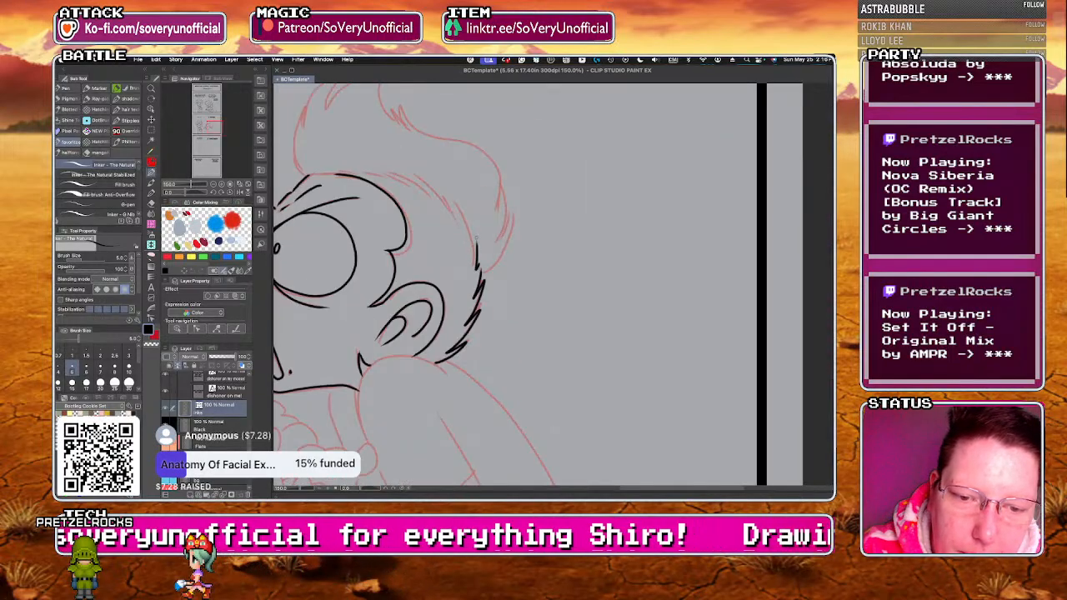
mouse_move(470, 246)
mouse_down()
mouse_move(453, 199)
mouse_move(434, 184)
mouse_up()
drag(443, 200, 392, 173)
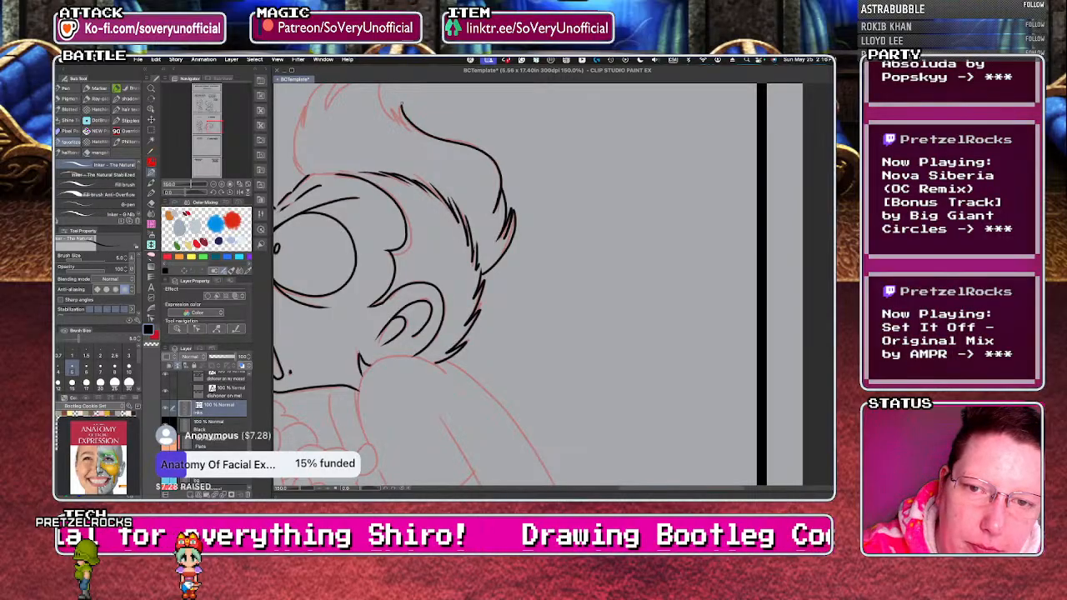
Ink the pointed tips of the right character's tall hair tuft and its front edge down to the forehead.
scroll(401, 106, down, 2)
scroll(357, 263, up, 2)
mouse_move(361, 279)
mouse_down()
mouse_move(345, 257)
mouse_move(360, 273)
mouse_move(359, 208)
mouse_move(357, 231)
mouse_move(368, 198)
mouse_move(401, 174)
mouse_move(379, 213)
mouse_move(435, 181)
mouse_move(438, 209)
mouse_up()
scroll(431, 181, up, 4)
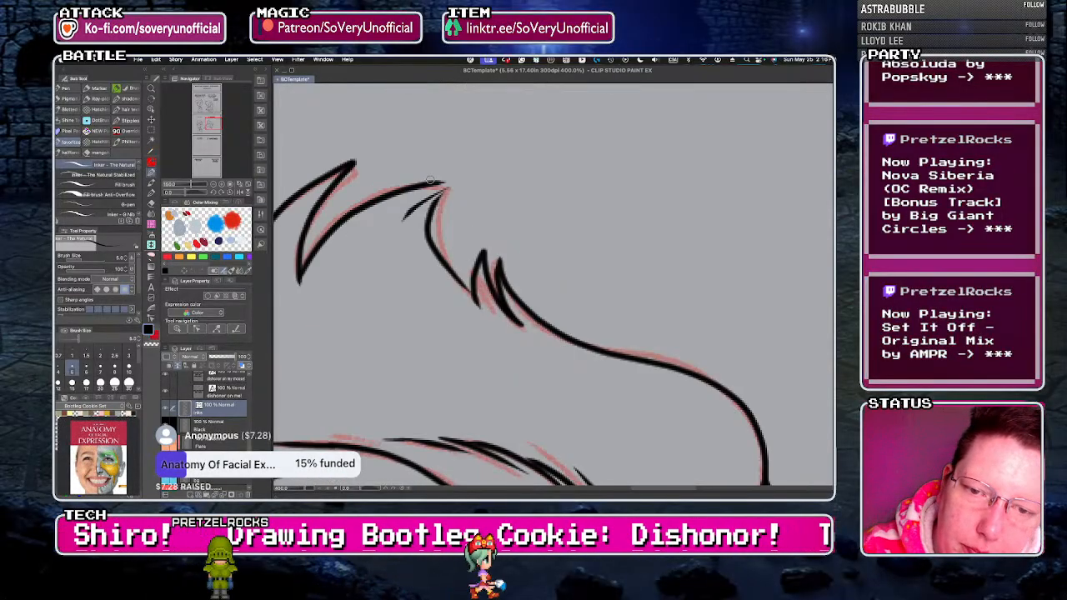
scroll(472, 293, down, 6)
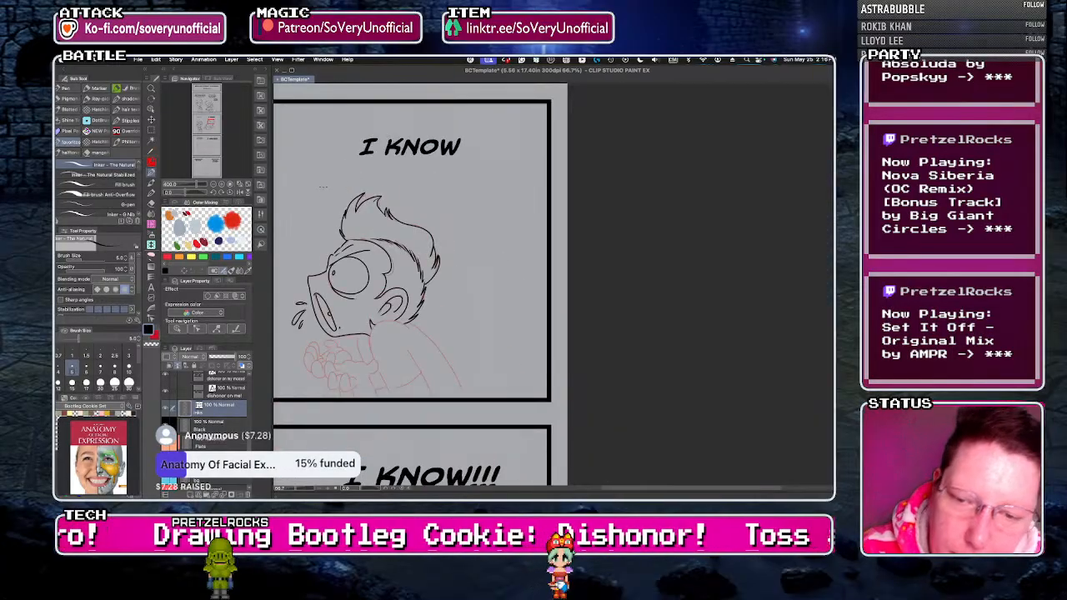
scroll(341, 242, up, 5)
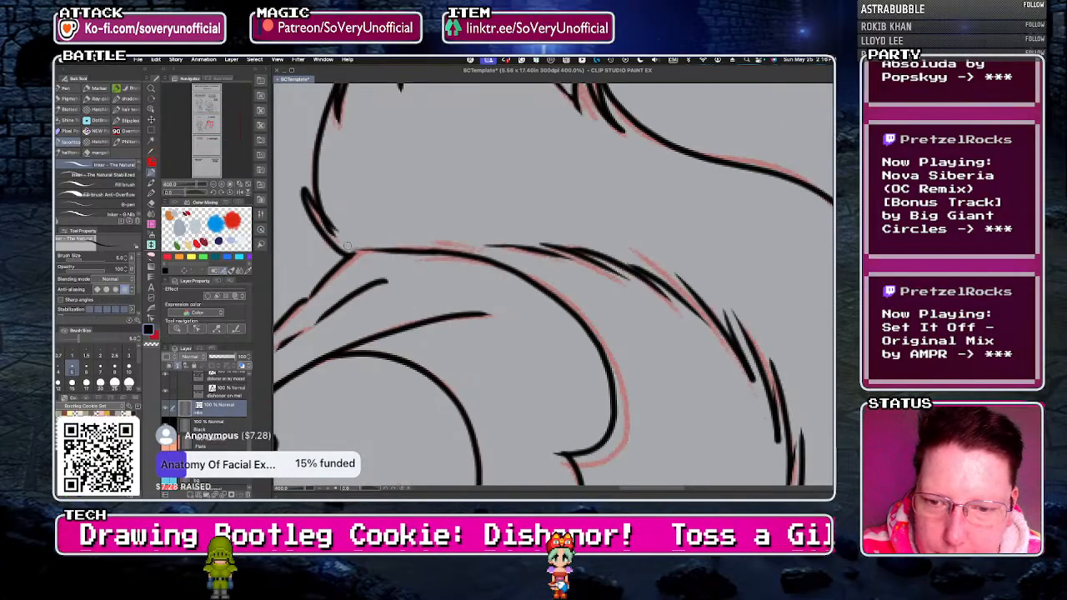
Ink the right character's near hand with its thumb, palm edge, curled fingers and wrist lines.
scroll(313, 221, down, 6)
scroll(310, 323, up, 3)
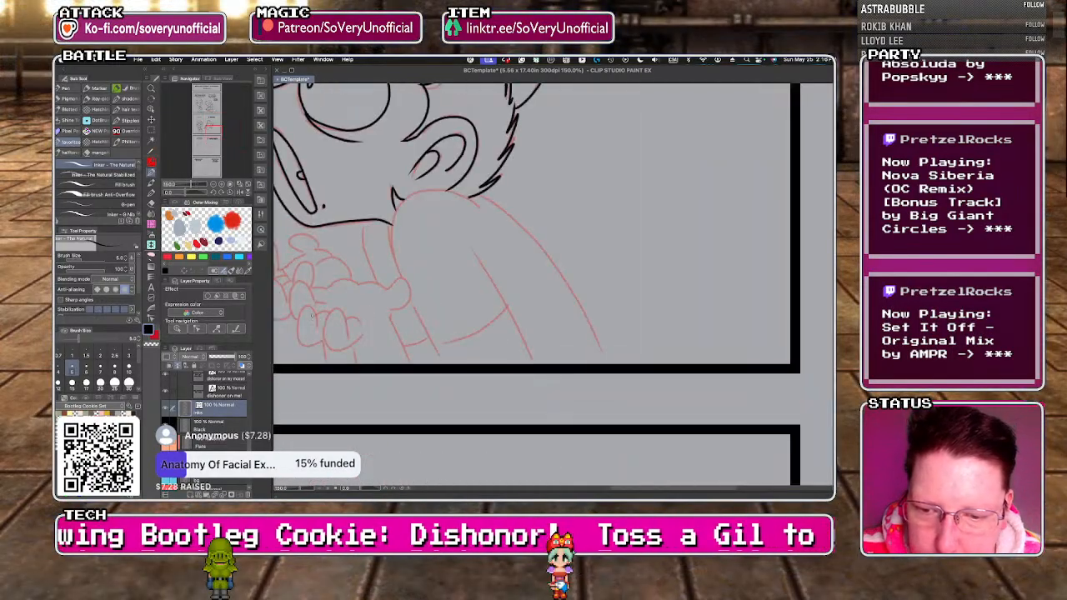
drag(357, 285, 388, 290)
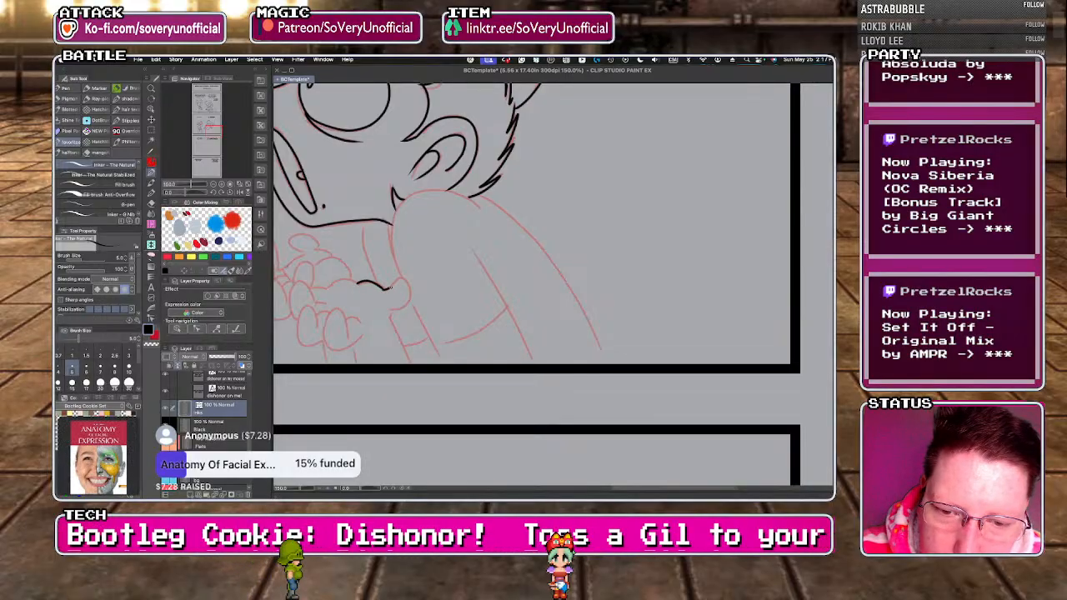
key(ctrl+z)
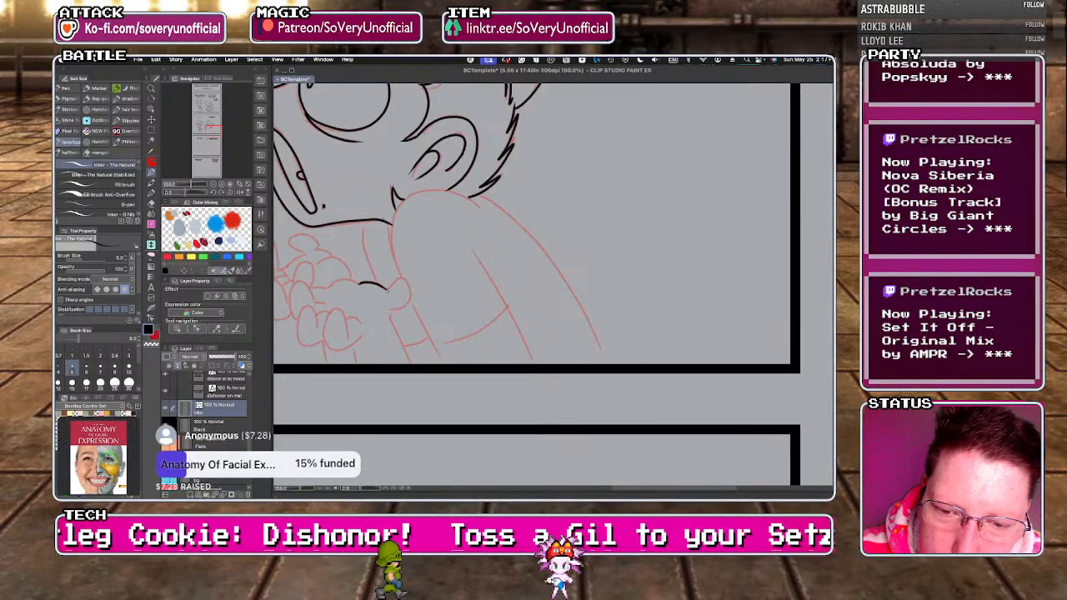
drag(389, 318, 443, 363)
mouse_move(354, 343)
mouse_down()
mouse_move(372, 364)
mouse_move(325, 337)
mouse_move(334, 309)
mouse_move(325, 339)
mouse_up()
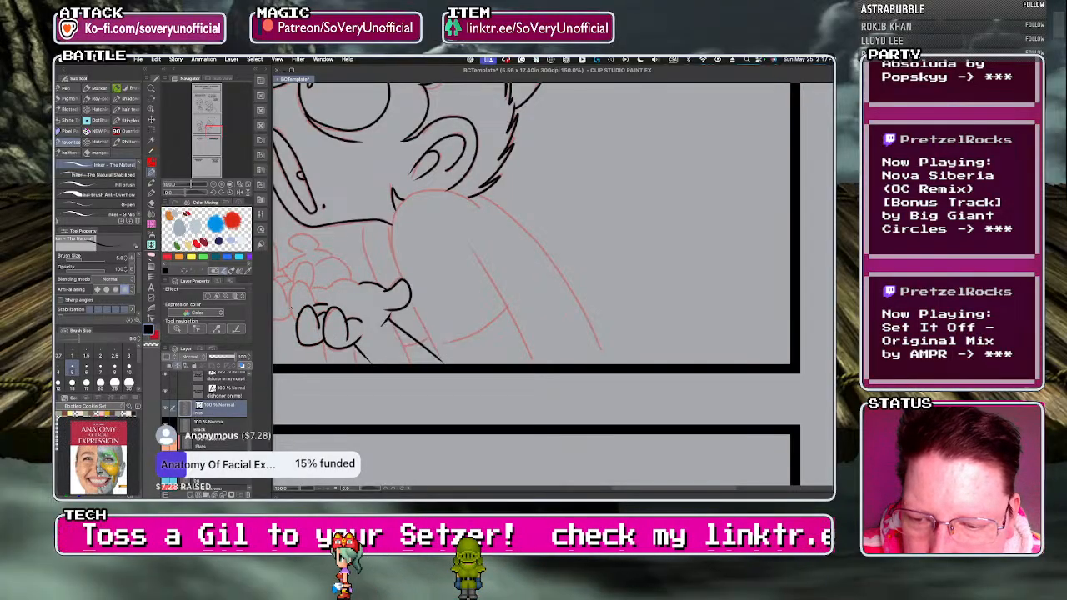
drag(294, 285, 328, 291)
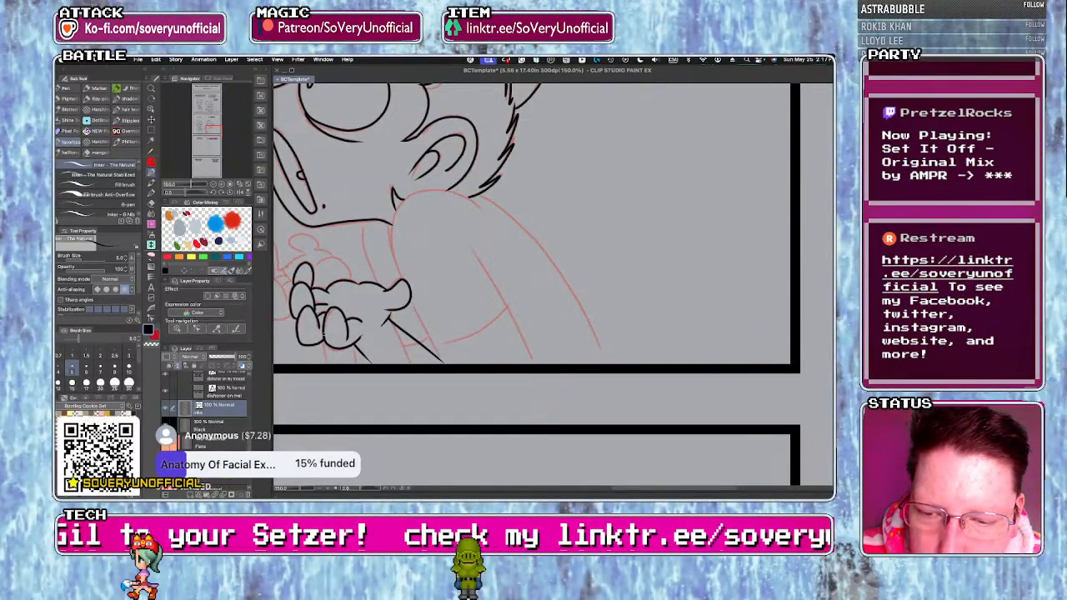
Ink the two foremost curled fingertips of the right character's far hand beside the near hand.
scroll(367, 344, down, 2)
scroll(367, 325, up, 1)
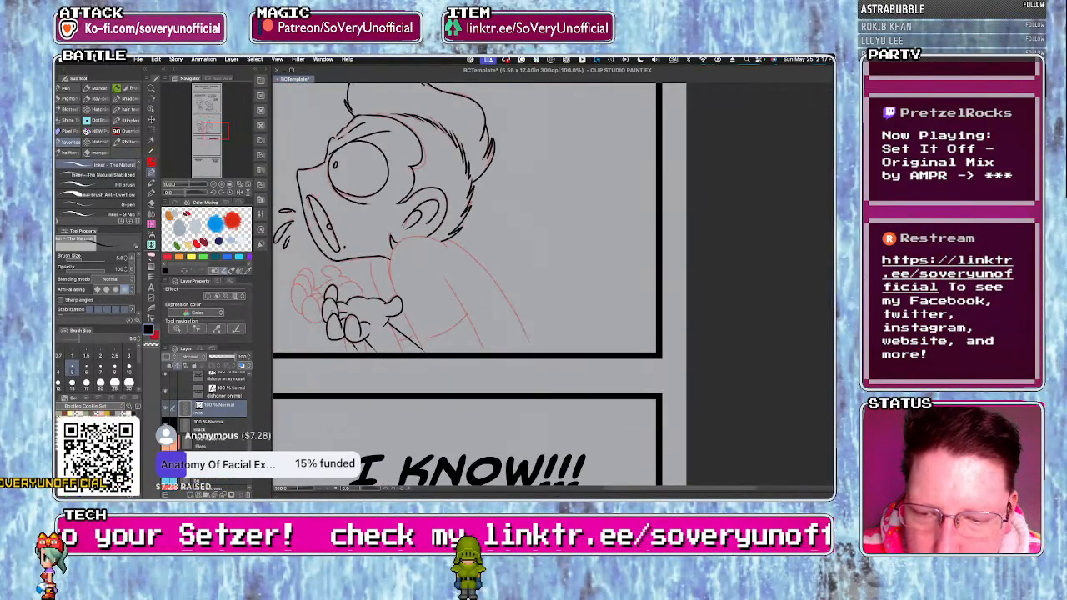
scroll(367, 325, up, 1)
mouse_move(309, 297)
mouse_down()
mouse_move(331, 333)
mouse_move(309, 294)
mouse_up()
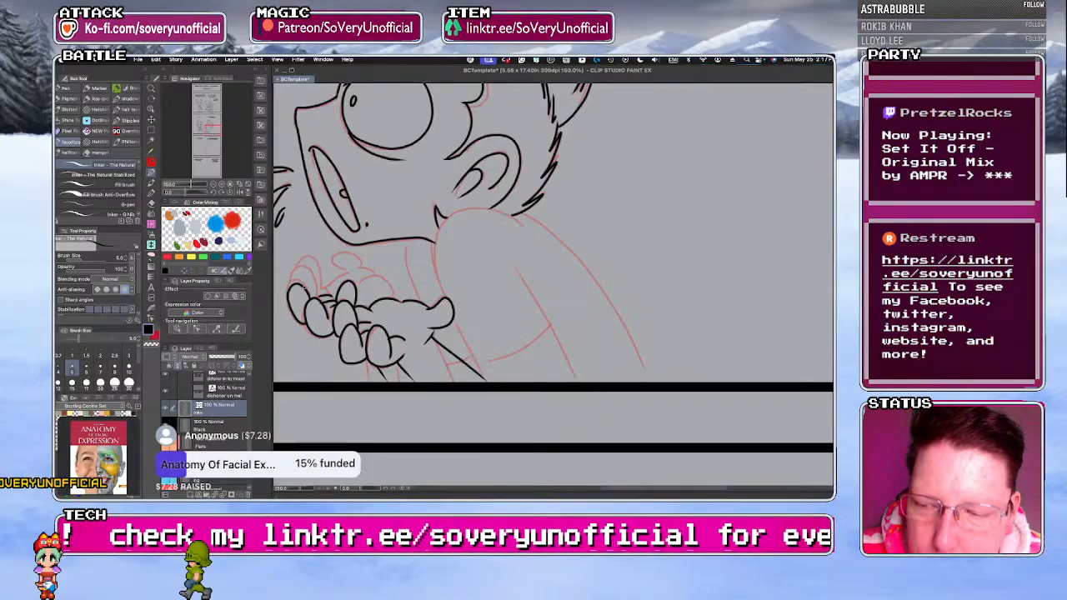
scroll(305, 289, up, 3)
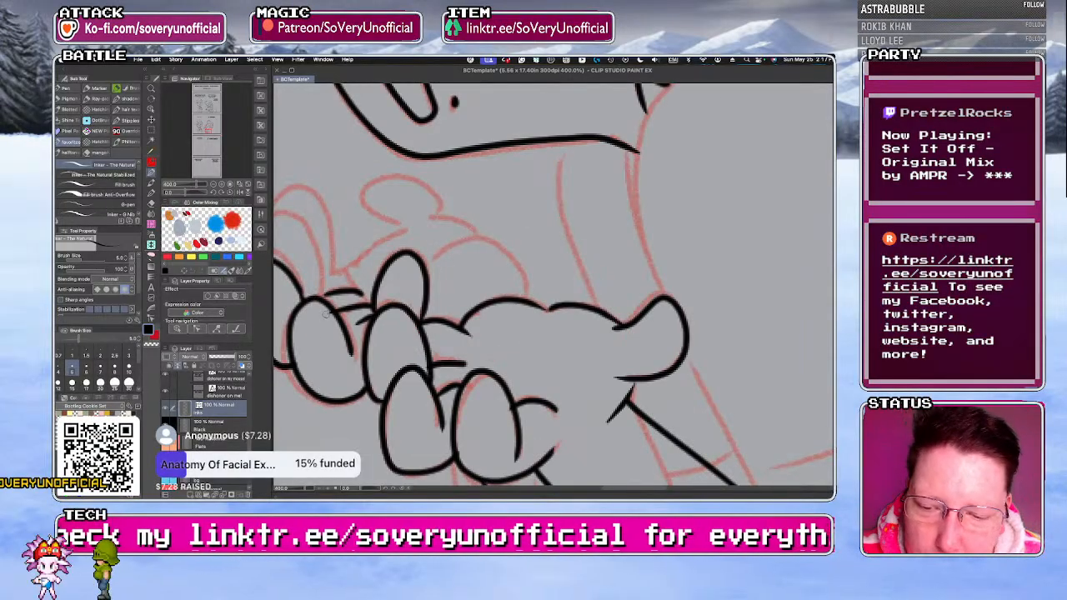
scroll(326, 338, down, 3)
scroll(306, 309, up, 3)
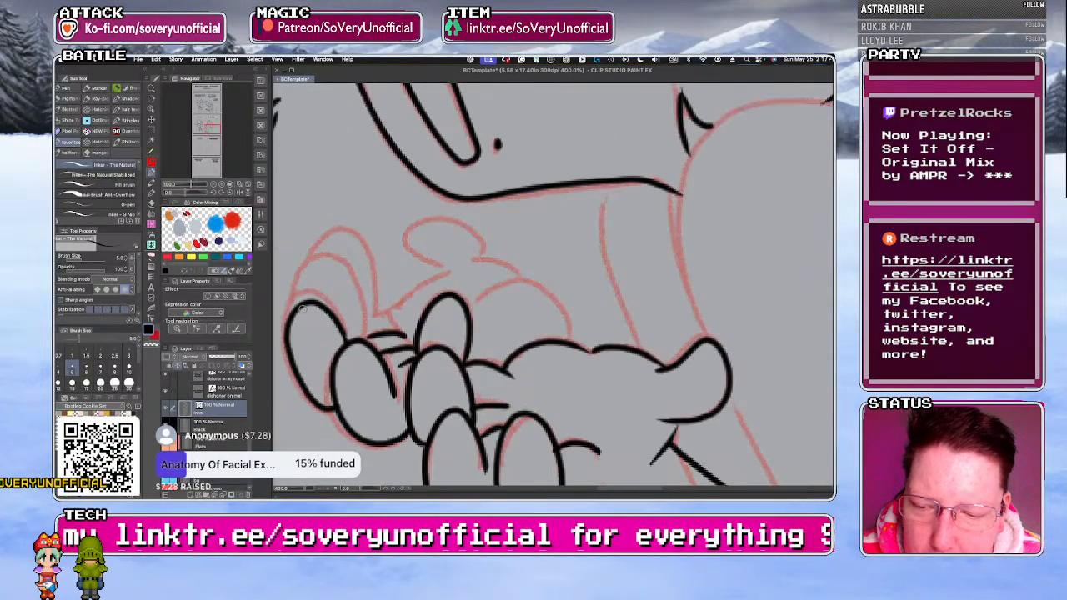
Ink the remaining fingers, thumb and palm outline of the right character's far hand.
mouse_move(297, 297)
mouse_down()
mouse_move(365, 318)
mouse_move(359, 337)
mouse_move(373, 299)
mouse_up()
mouse_move(315, 252)
mouse_down()
mouse_move(379, 306)
mouse_move(448, 272)
mouse_move(414, 222)
mouse_move(446, 269)
mouse_move(523, 276)
mouse_move(576, 340)
mouse_up()
key(super+minus)
key(super+minus)
key(super+minus)
key(super+minus)
key(super+minus)
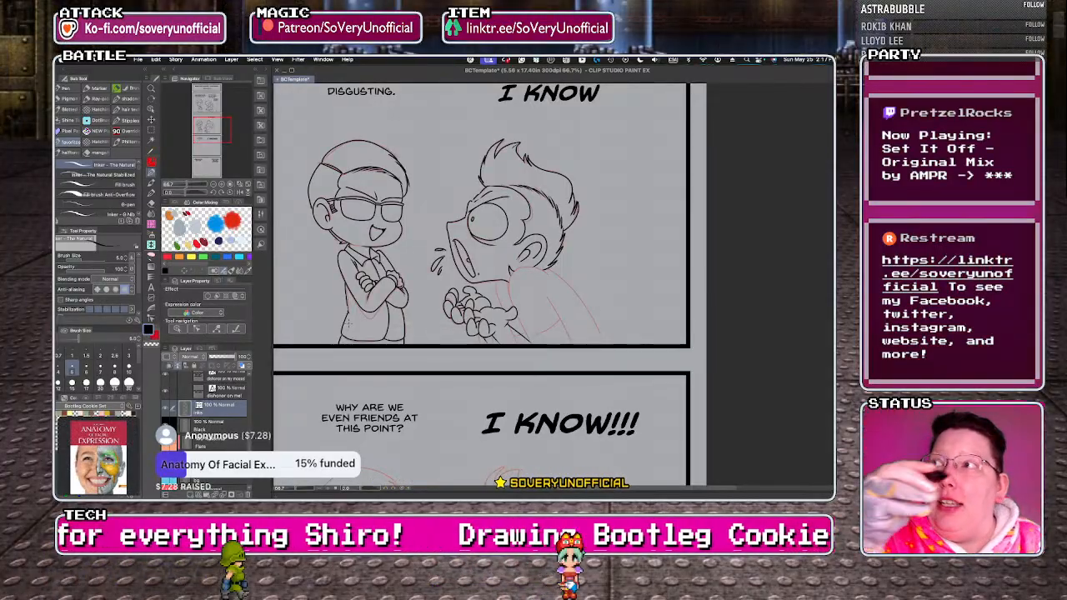
Ink the right character's neck, shoulder, sleeve and arm, and the long curve of the back down to the panel's lower edge.
key(super+plus)
key(super+plus)
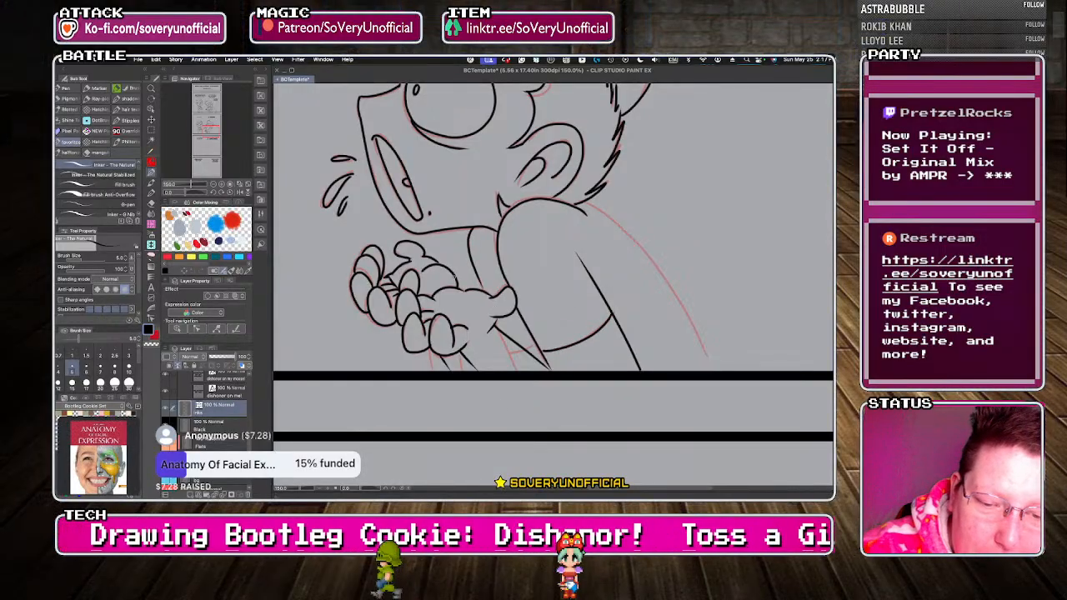
mouse_move(587, 205)
mouse_down()
mouse_move(658, 262)
mouse_move(715, 367)
mouse_up()
key(super+z)
mouse_move(590, 207)
mouse_down()
mouse_move(673, 288)
mouse_move(716, 371)
mouse_up()
scroll(703, 361, down, 2)
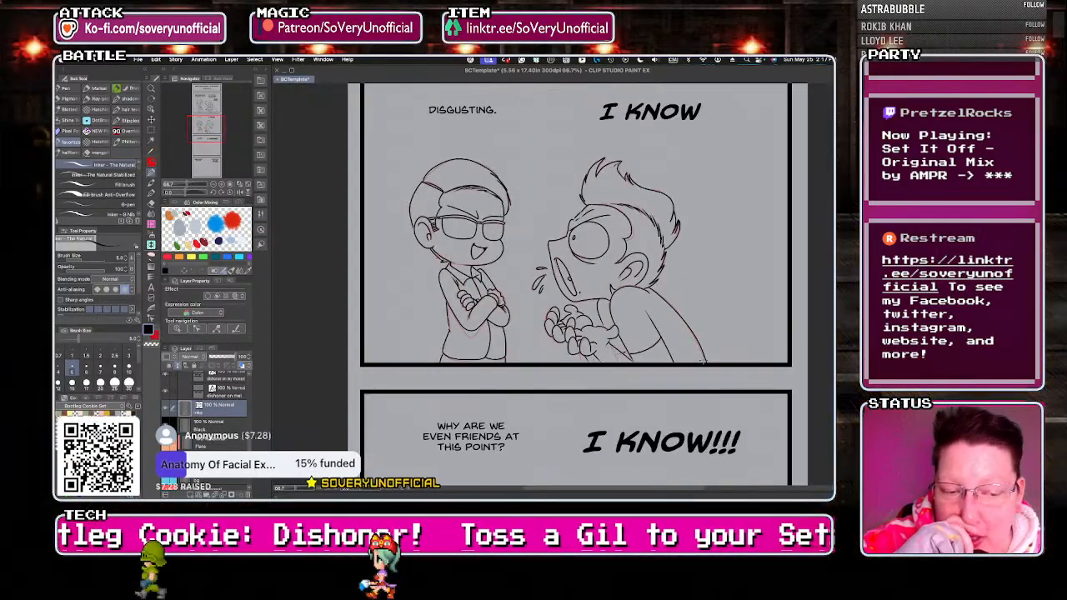
Select both inked characters in the "I KNOW" panel with a rectangular marquee and copy them to a new layer for transforming.
scroll(353, 218, down, 2)
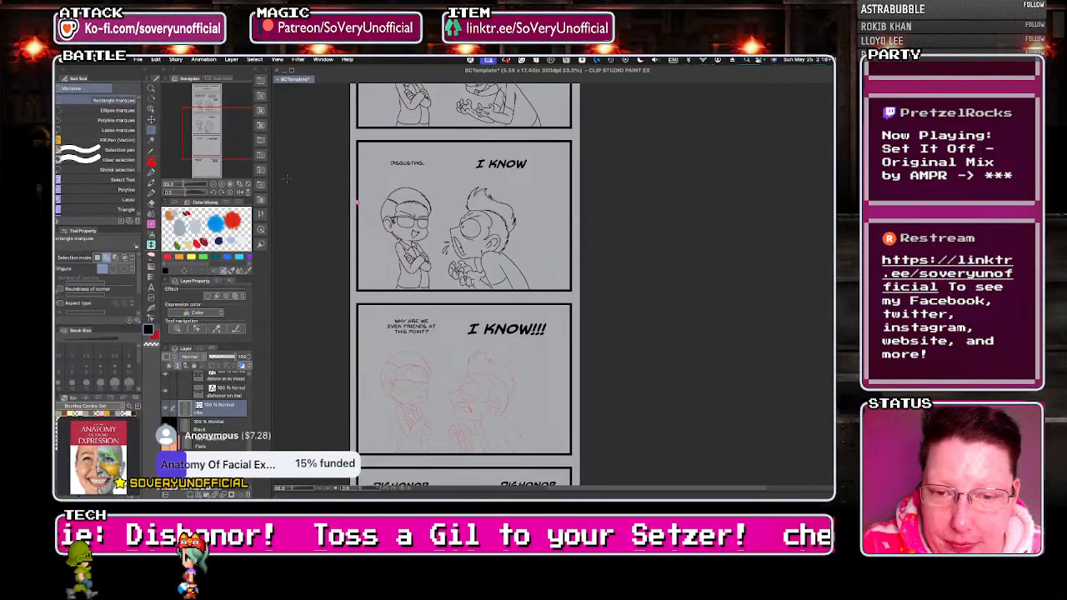
key(m)
mouse_move(376, 178)
mouse_down()
mouse_move(569, 308)
mouse_move(552, 296)
mouse_up()
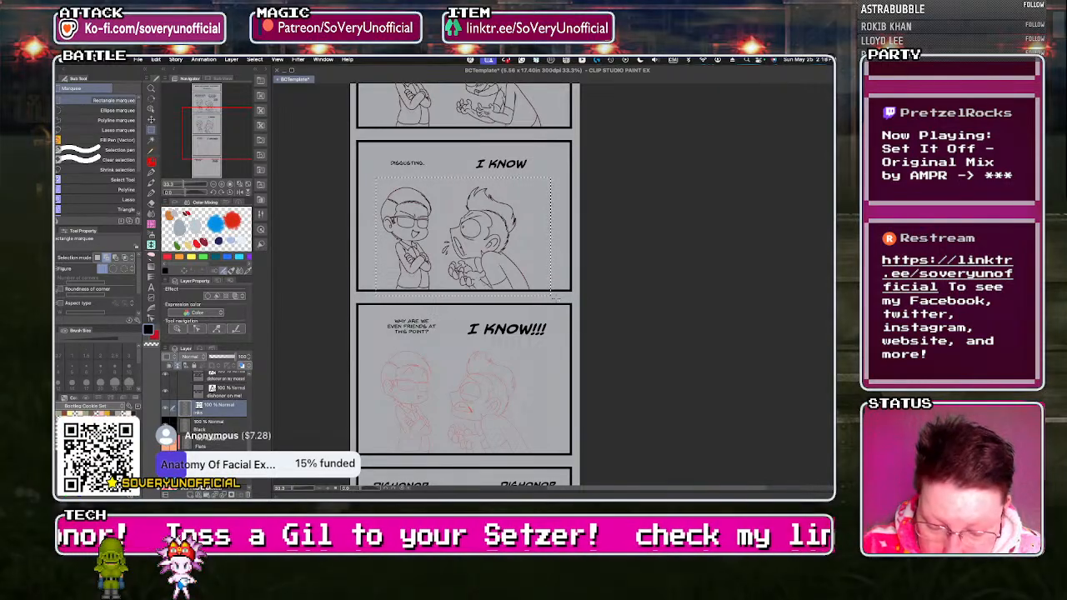
key(ctrl+t)
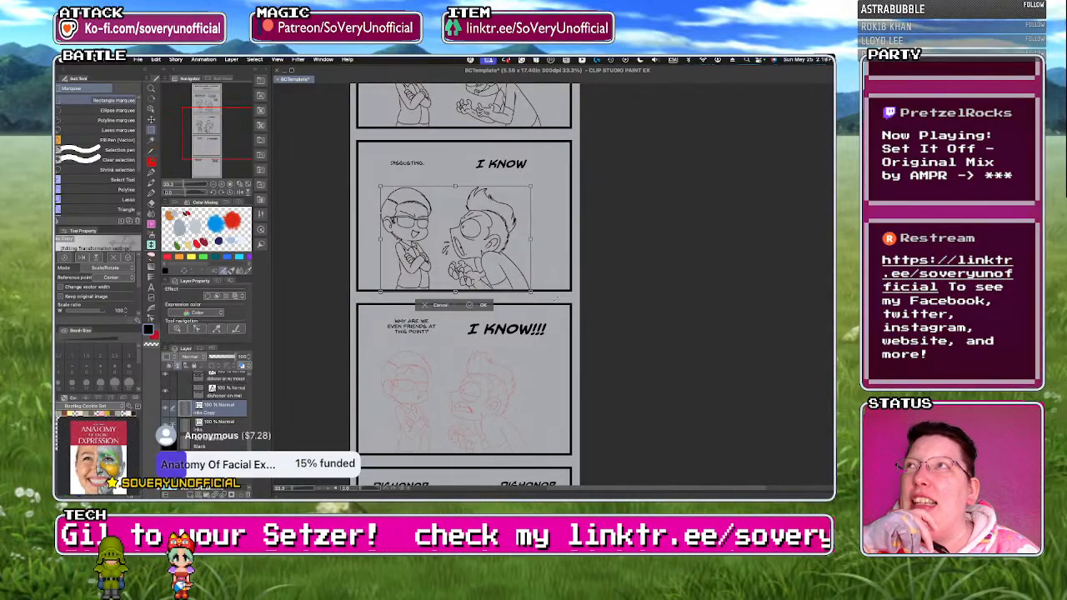
Move the copied characters straight down into the "I KNOW!!!" panel, aligned with the red sketch and the panel's lower border.
key(Down)
key(Down)
key(Down)
key(Down)
key(Down)
key(Down)
key(Down)
key(Down)
key(Down)
key(Down)
key(Down)
key(Down)
key(Down)
key(Down)
key(Down)
key(Down)
key(Down)
key(Down)
key(Down)
key(Down)
key(Down)
key(Down)
key(Down)
key(Down)
key(Down)
key(Down)
key(Down)
key(Down)
key(Down)
key(Down)
key(Down)
key(Down)
key(Down)
key(Down)
key(Down)
key(Down)
key(Down)
key(Down)
key(Down)
key(Down)
key(Down)
key(Down)
key(Down)
key(Down)
key(Down)
key(Down)
key(Down)
key(Down)
key(Down)
key(Down)
key(Down)
key(Down)
key(Down)
key(Down)
key(Down)
key(Down)
key(Down)
key(Down)
key(Down)
key(Down)
key(Down)
key(Down)
key(Down)
key(Down)
key(Down)
key(Down)
key(Down)
key(Down)
key(Down)
key(Down)
key(Down)
key(Down)
key(Down)
key(Down)
key(Down)
key(Down)
key(Down)
key(Down)
key(Down)
key(Down)
key(Down)
key(Down)
key(Down)
key(Down)
key(Down)
key(Down)
key(Down)
key(Down)
key(Down)
key(Down)
key(Down)
key(Down)
key(Down)
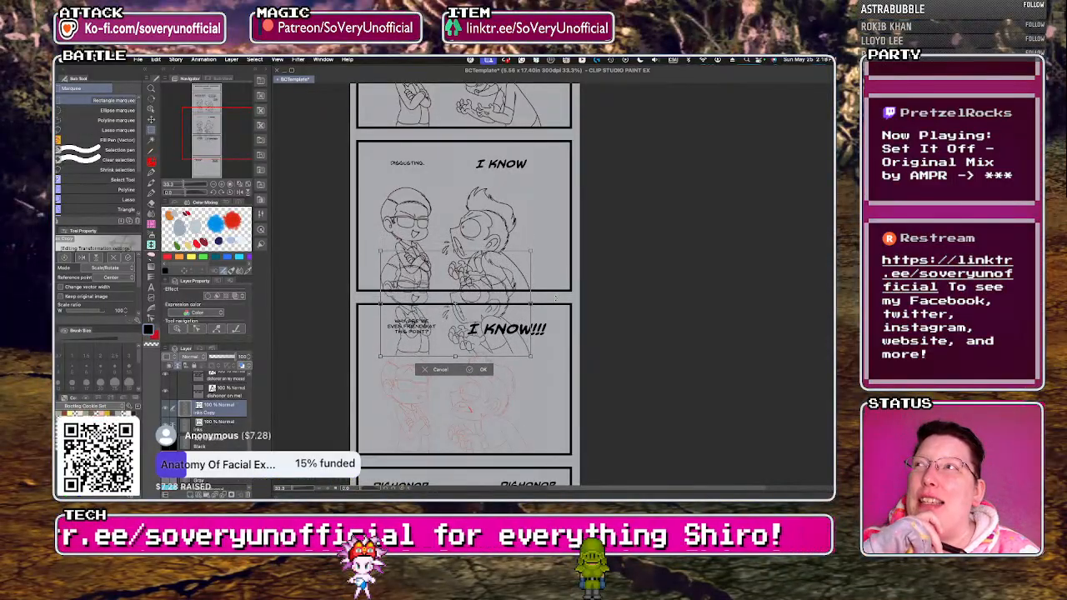
key(Down)
key(Down)
key(Down)
key(Down)
key(Down)
key(Down)
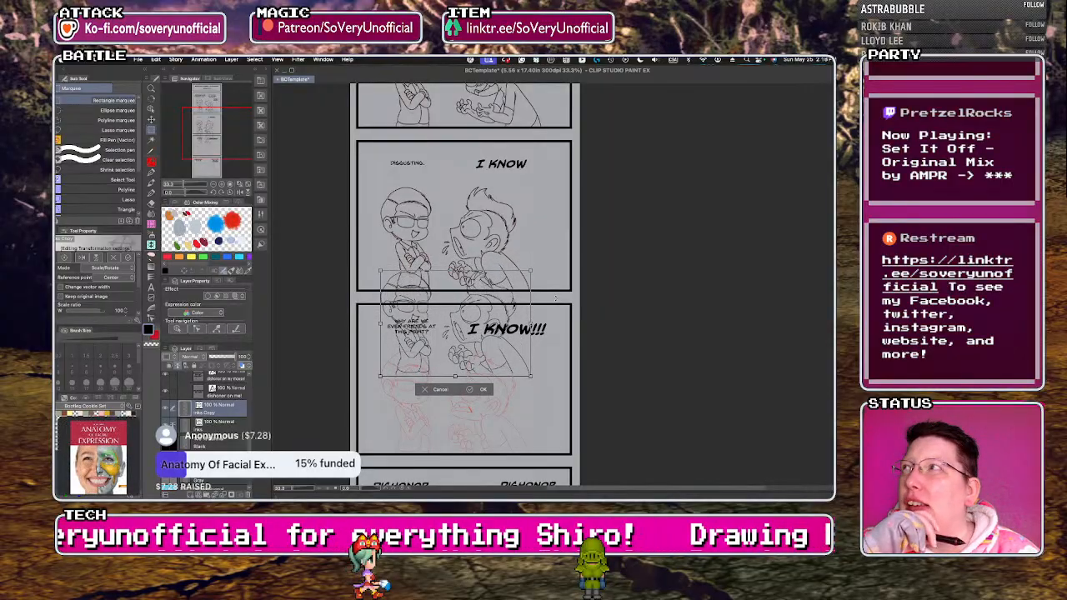
key(Down)
key(Down)
key(Down)
key(Down)
key(Down)
key(Down)
key(Down)
key(Down)
key(Down)
key(Down)
key(Down)
key(Down)
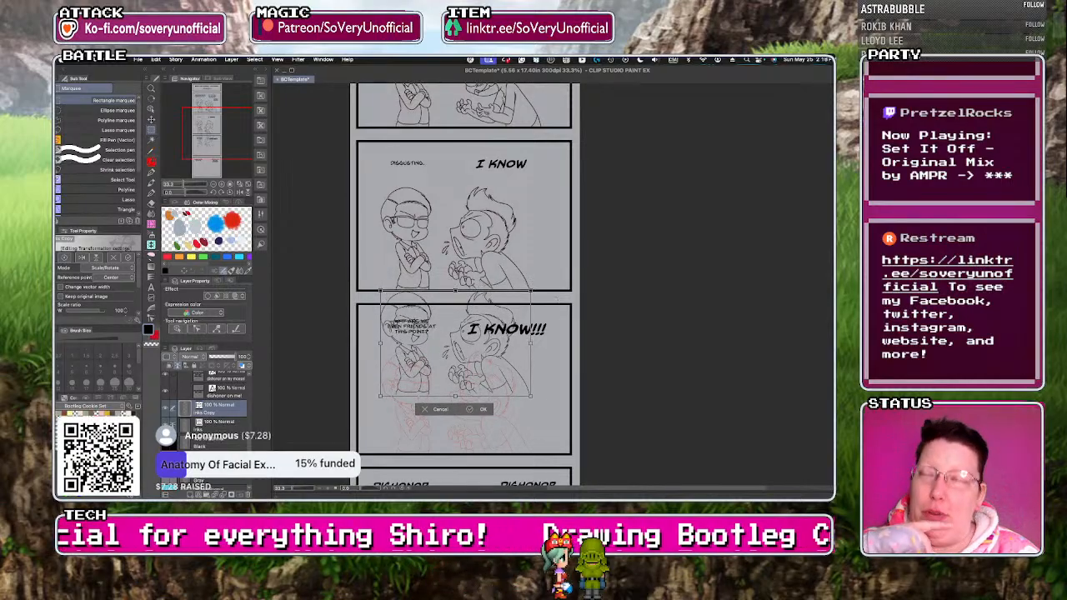
key(Down)
key(Down)
key(Down)
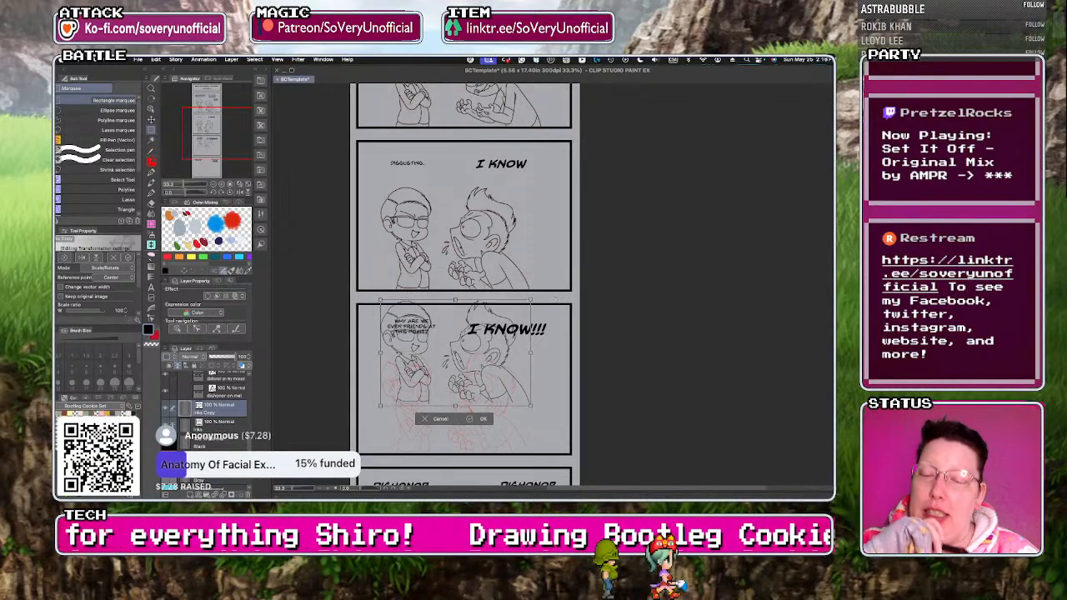
key(Down)
key(Down)
key(Down)
key(Down)
key(Down)
key(Down)
key(Down)
key(Down)
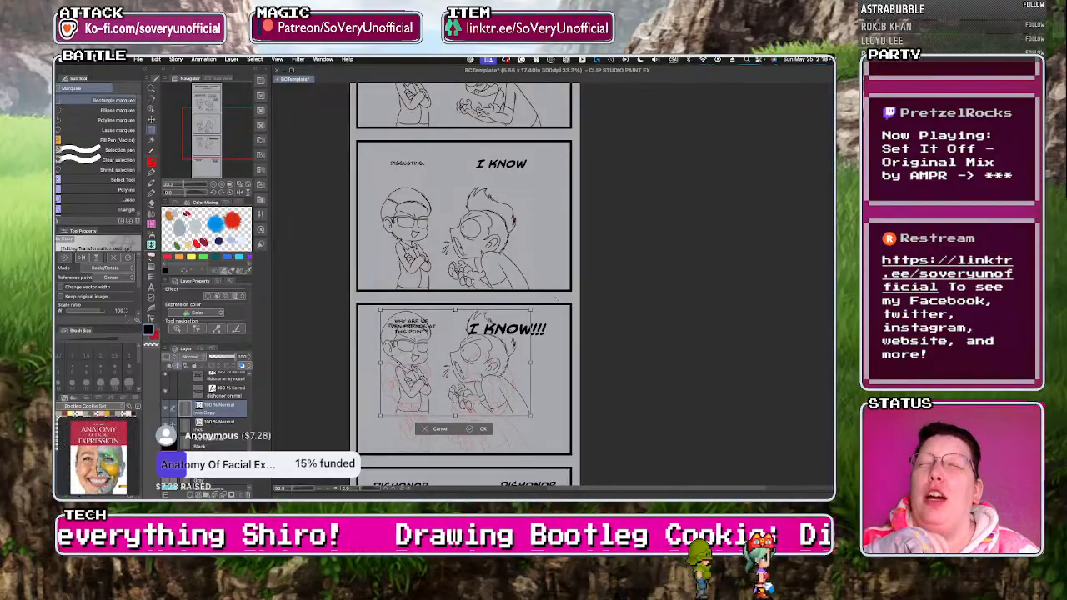
key(Down)
key(Down)
key(Down)
key(Down)
key(Down)
key(Down)
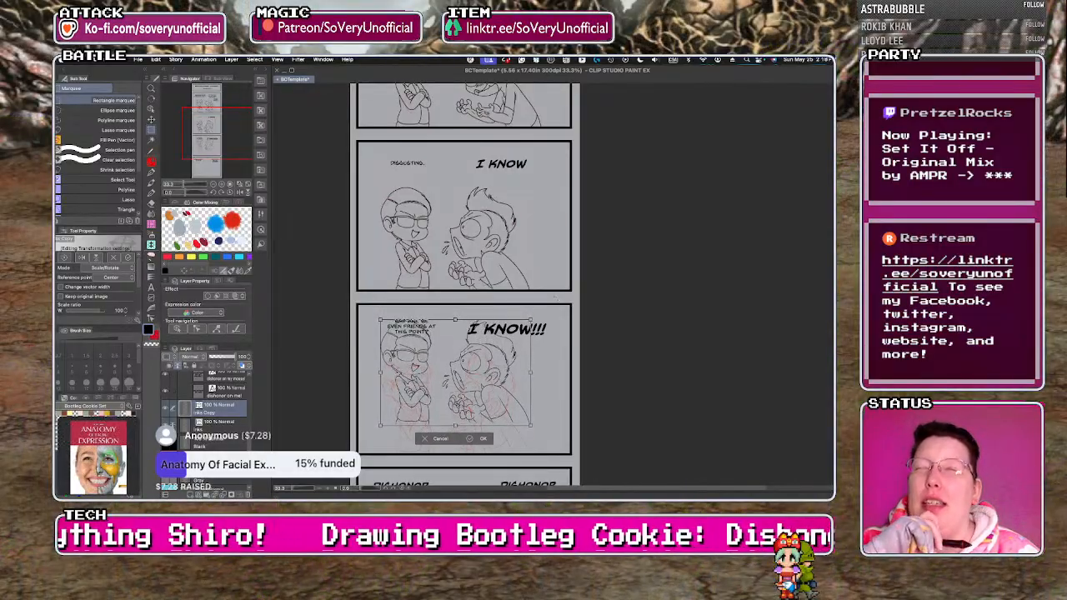
key(Down)
key(Down)
key(Down)
key(Down)
key(Down)
key(Down)
key(Down)
key(Down)
key(Down)
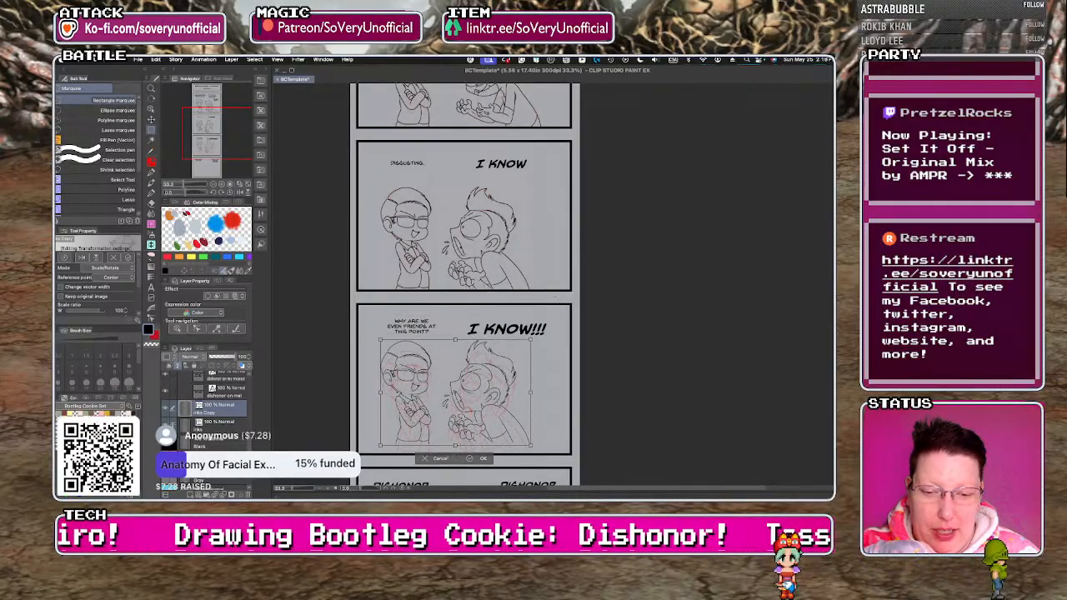
key(Down)
key(Down)
key(Down)
key(Down)
key(Down)
key(Down)
key(Down)
key(Down)
key(Down)
key(Down)
key(Down)
key(Down)
key(Down)
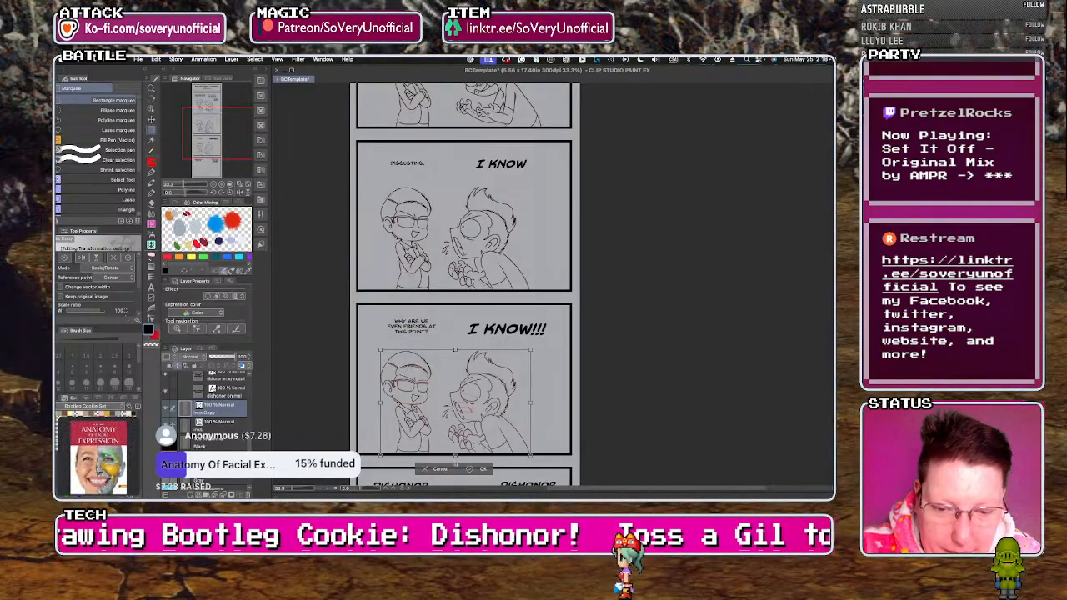
key(Return)
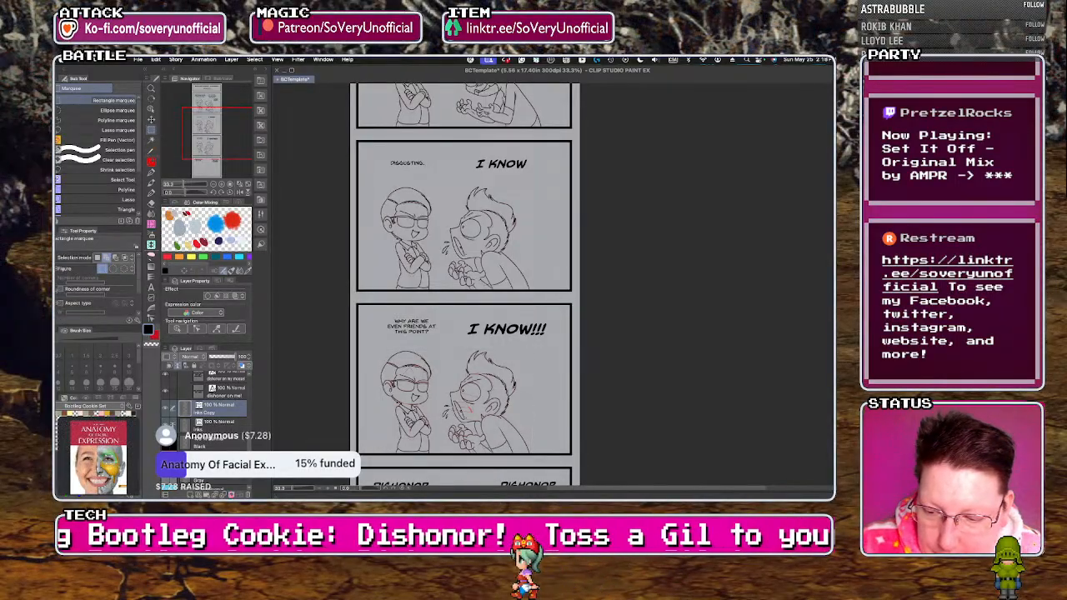
Merge the copied characters into the main ink layer, and ink the left character's raised eyebrows in the "I KNOW!!!" panel.
key(super+e)
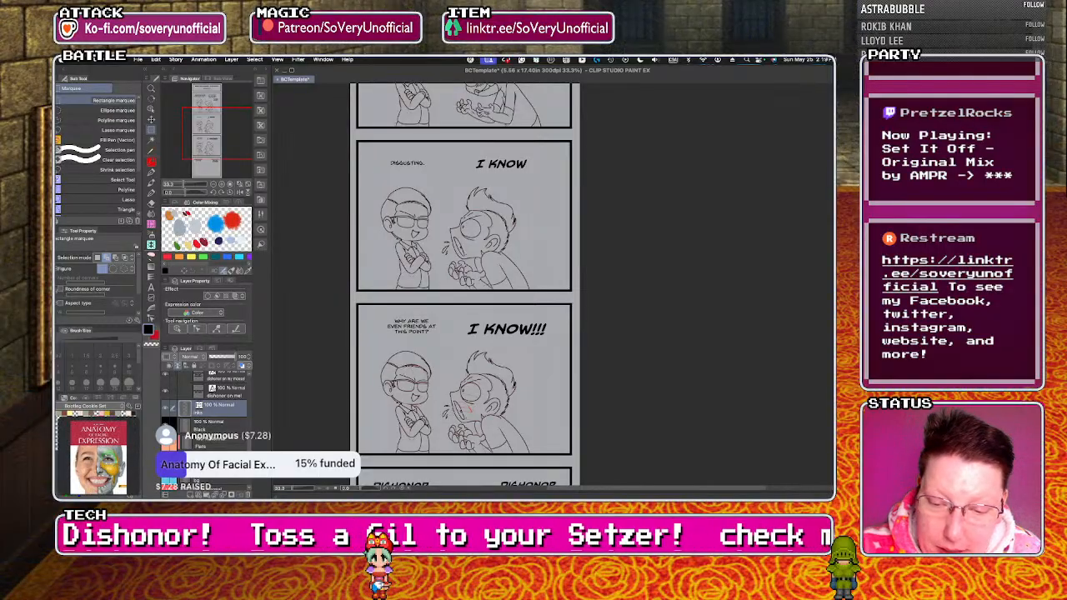
scroll(419, 382, up, 5)
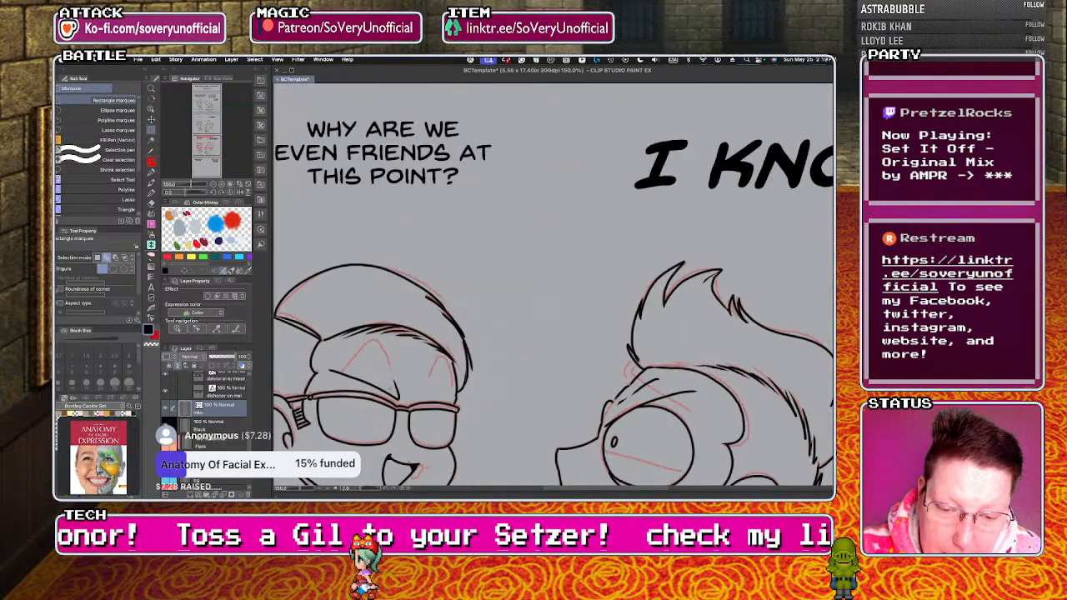
scroll(365, 377, up, 5)
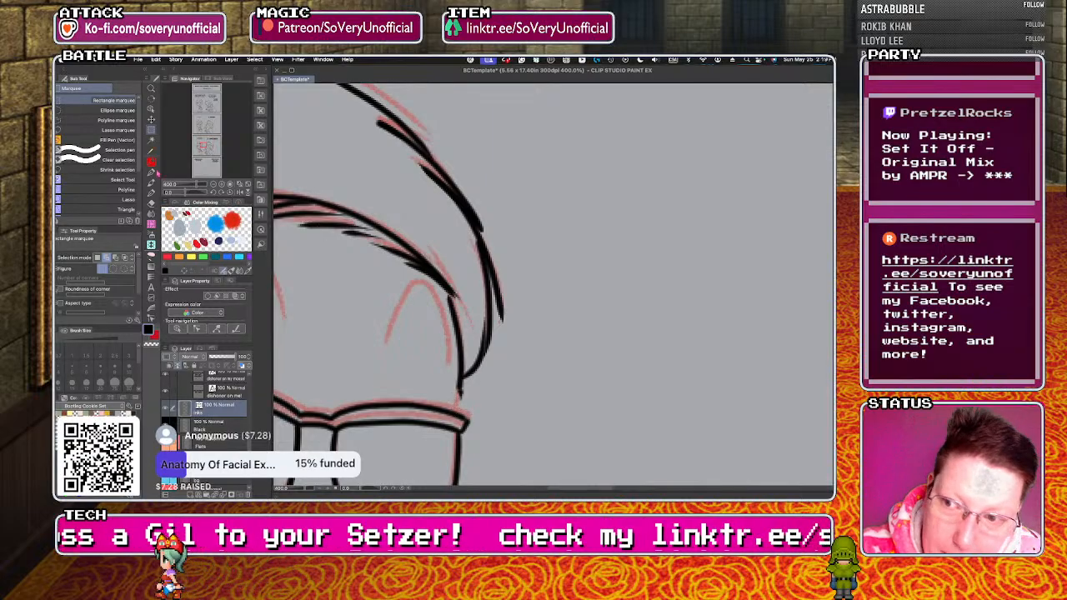
key(p)
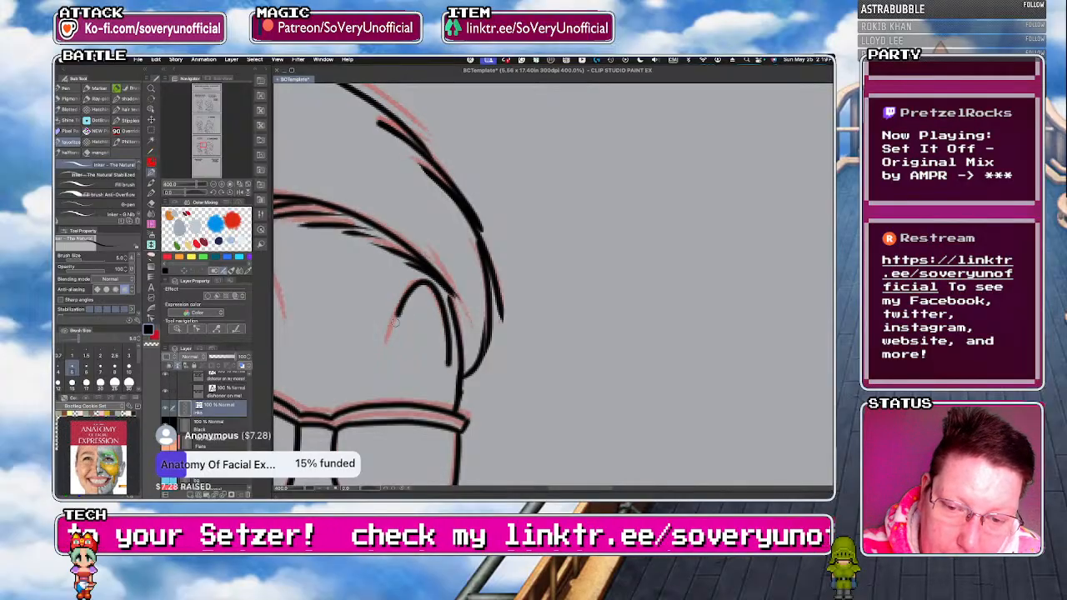
scroll(394, 332, down, 7)
scroll(326, 355, up, 7)
mouse_move(326, 365)
mouse_down()
mouse_move(390, 292)
mouse_move(460, 367)
mouse_up()
scroll(358, 245, down, 7)
scroll(370, 329, up, 3)
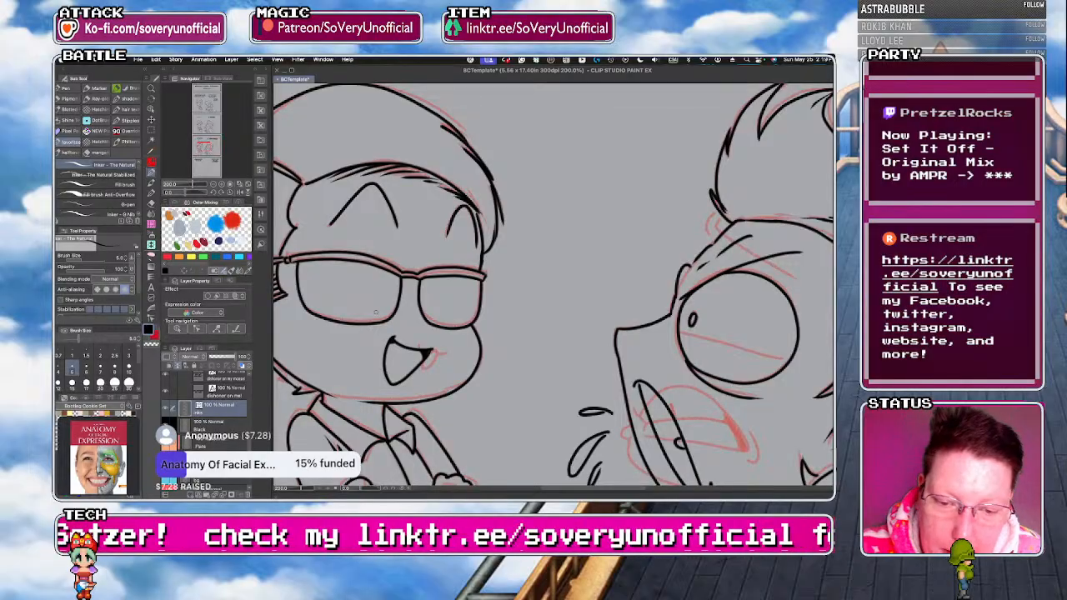
Rework the left character's open mouth into the small smirk of the red sketch.
mouse_move(415, 341)
mouse_down()
mouse_move(412, 355)
mouse_move(387, 359)
mouse_up()
key(super+z)
scroll(439, 354, up, 5)
mouse_move(457, 355)
mouse_down()
mouse_move(360, 351)
mouse_move(355, 331)
mouse_move(369, 384)
mouse_move(421, 354)
mouse_up()
scroll(364, 373, down, 9)
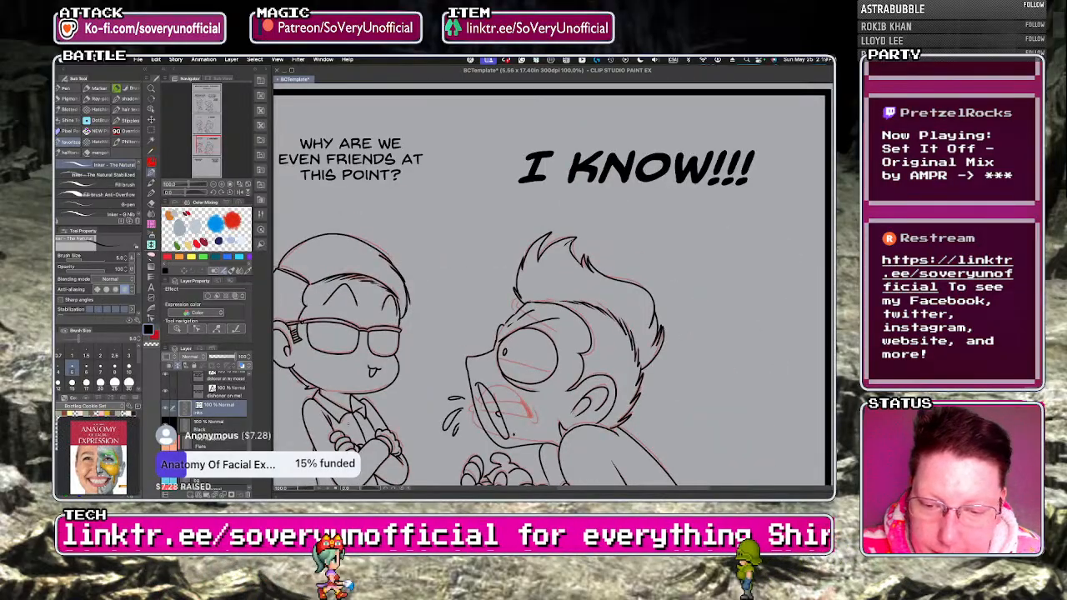
Remove the right character's copied open mouth and the spit drops in front of it.
scroll(461, 434, up, 4)
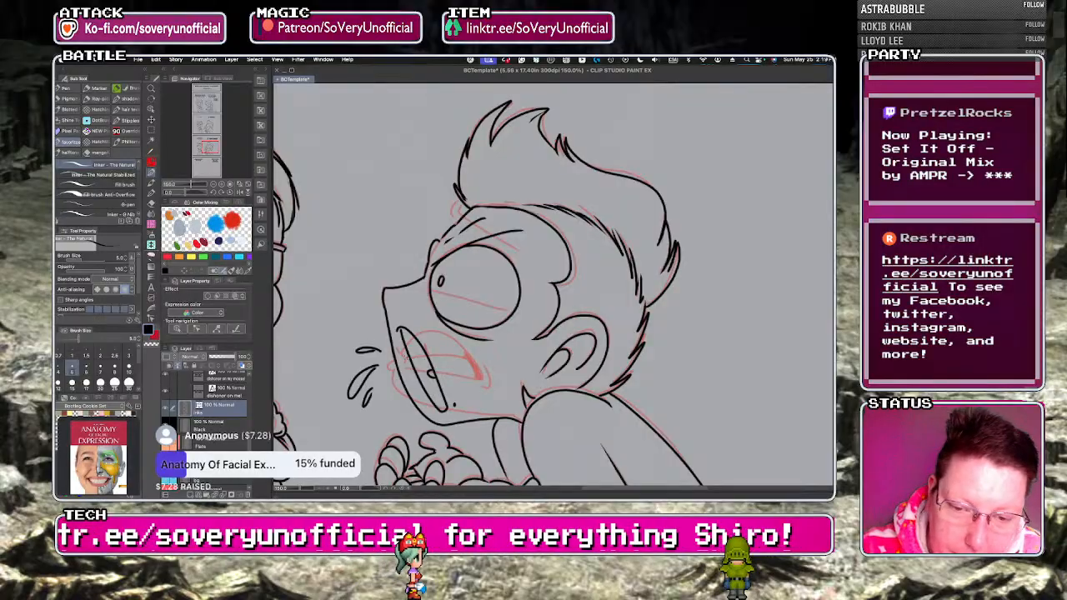
key(super+z)
key(super+z)
key(super+z)
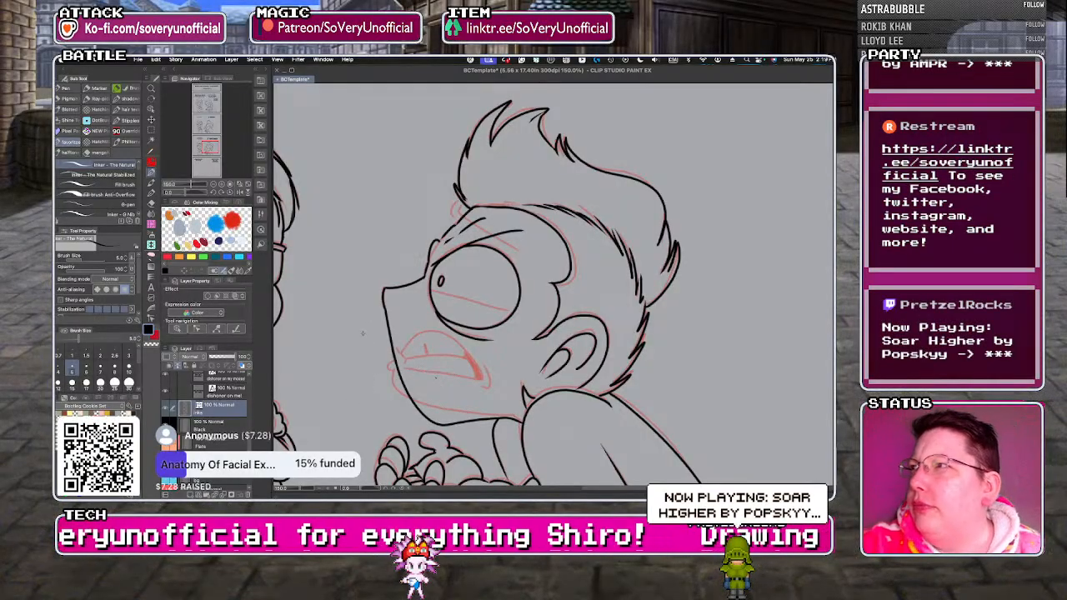
Ink the eyelid line across the right character's eye, and remove the copied brow ridge and eyebrow lines.
scroll(434, 289, up, 1)
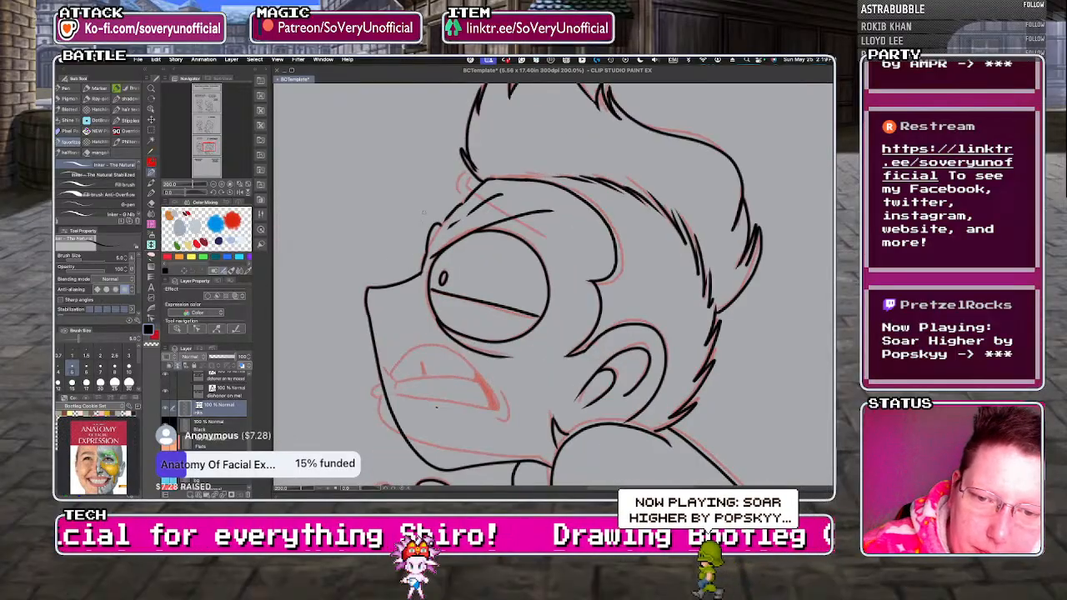
key(super+z)
key(super+z)
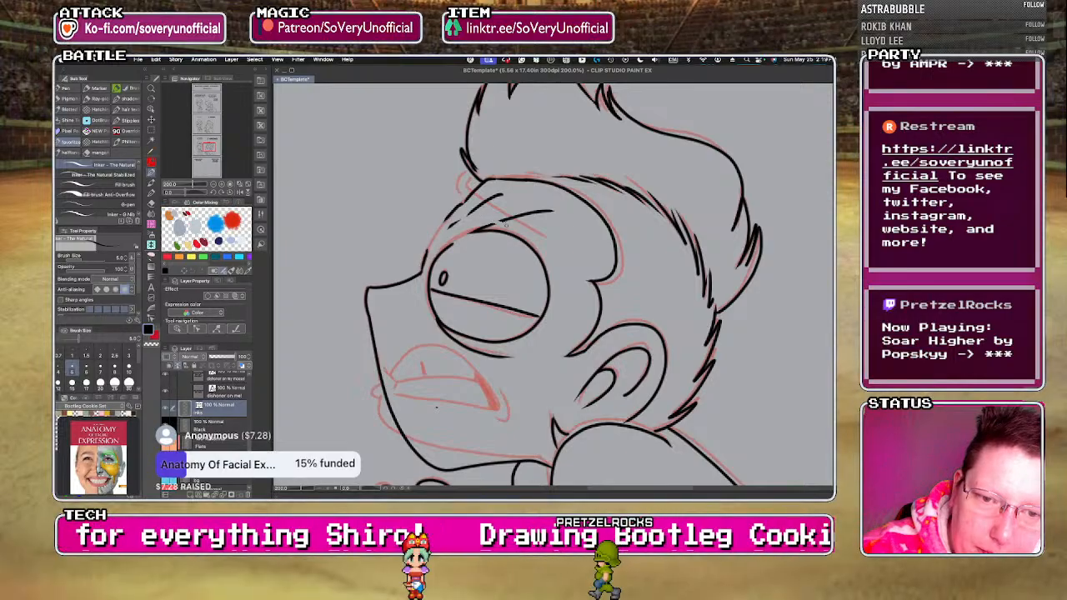
key(super+z)
key(super+z)
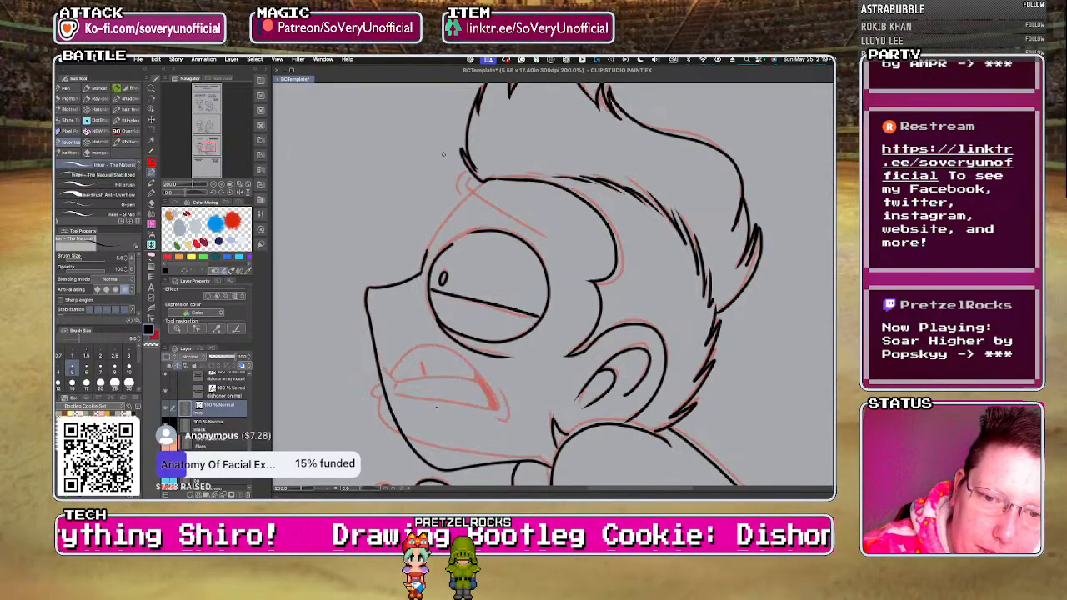
Ink the right character's brow bump at the hairline, the slanted eyebrow and the forehead curve down to the nose.
scroll(444, 154, up, 4)
mouse_move(565, 183)
mouse_down()
mouse_move(449, 224)
mouse_move(412, 251)
mouse_up()
scroll(372, 288, down, 5)
scroll(369, 248, up, 1)
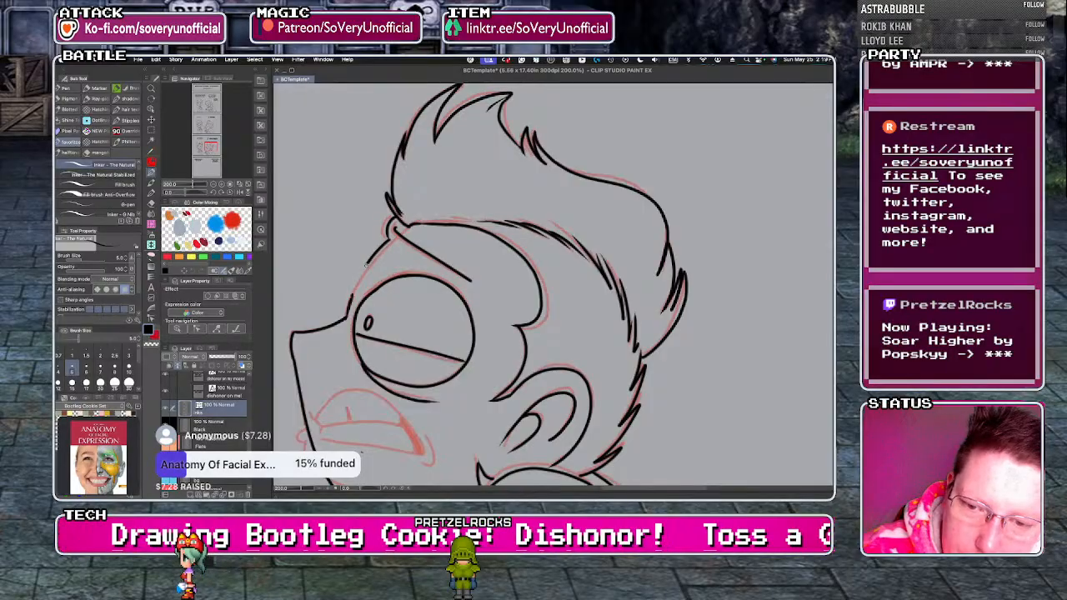
scroll(365, 264, down, 3)
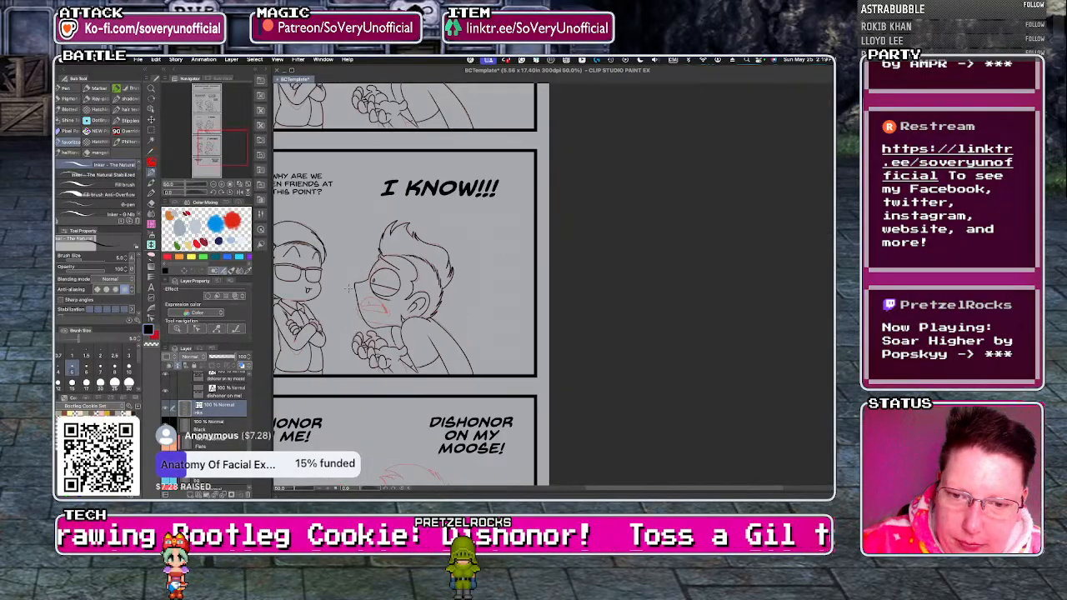
Ink the right character's grimacing mouth with its upper and lower teeth, tooth gap and the crease at the mouth corner.
scroll(360, 269, up, 3)
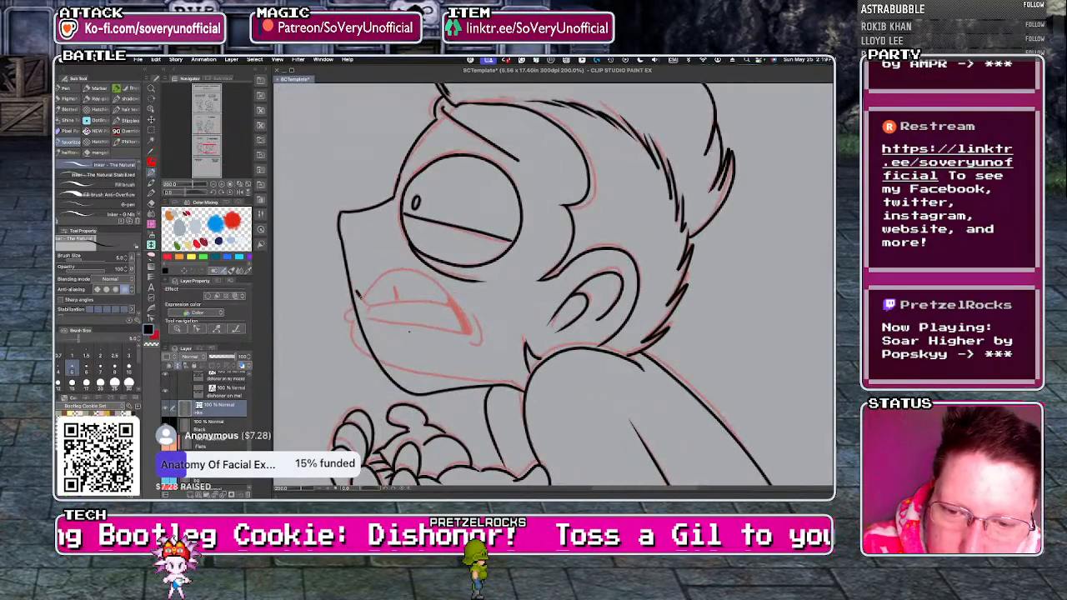
drag(450, 297, 473, 334)
drag(367, 320, 472, 335)
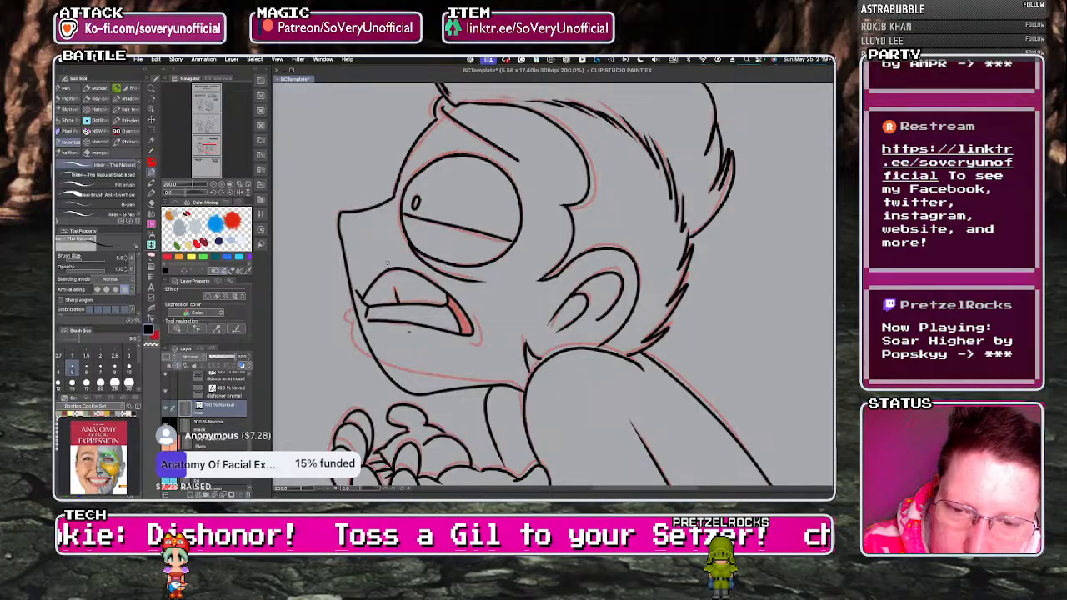
scroll(389, 265, down, 5)
scroll(383, 284, down, 1)
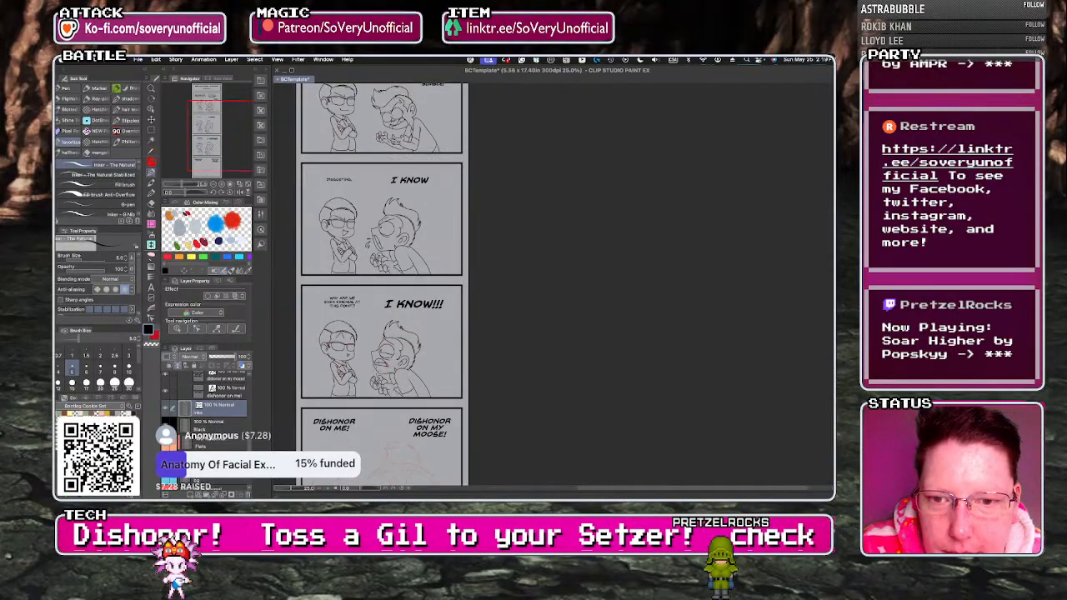
scroll(383, 350, up, 6)
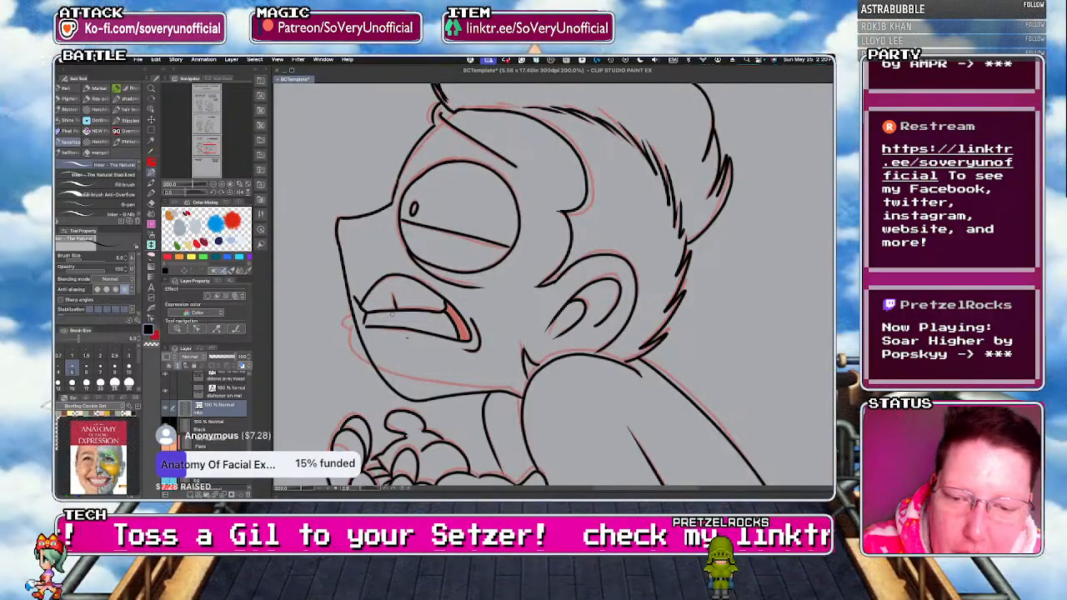
scroll(389, 306, up, 4)
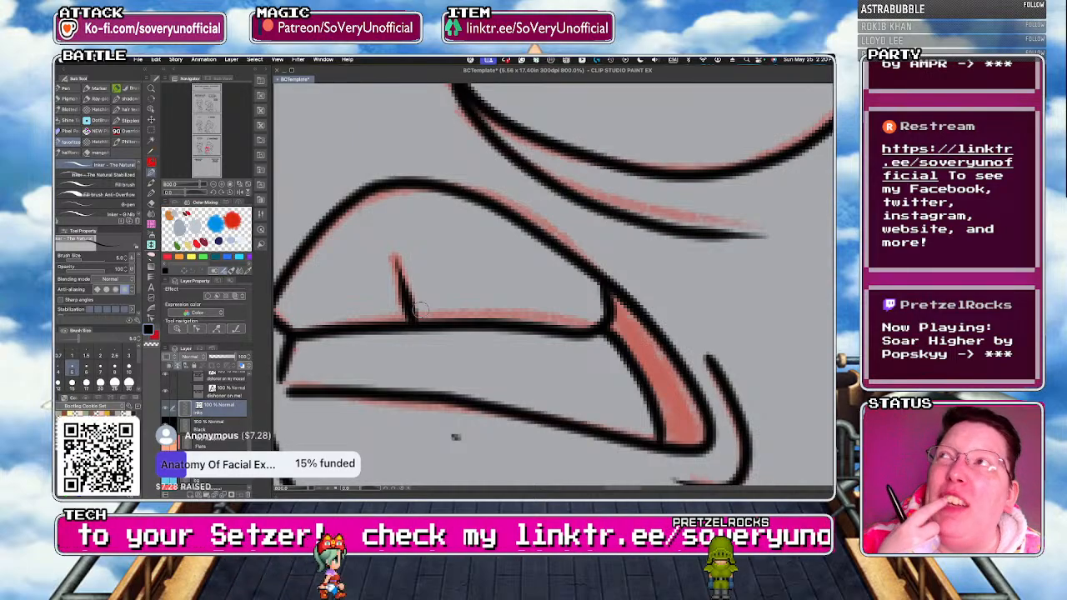
scroll(416, 310, down, 5)
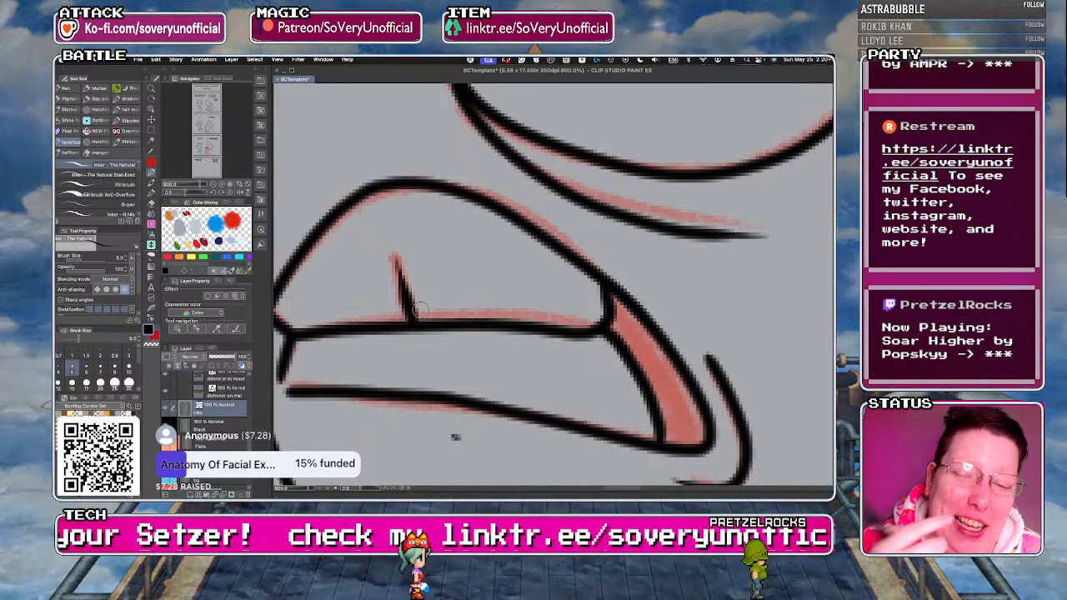
scroll(426, 332, up, 3)
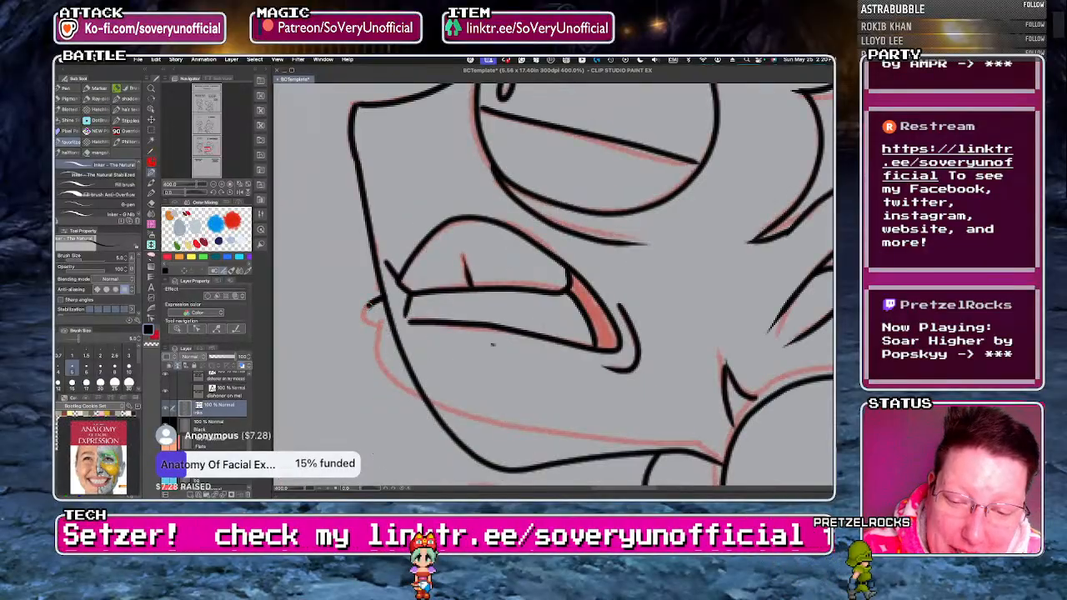
Ink the right character's protruding lower lip and new jawline back to the neck, and erase the old jawline.
mouse_move(375, 324)
mouse_down()
mouse_move(401, 387)
mouse_move(479, 416)
mouse_move(713, 454)
mouse_up()
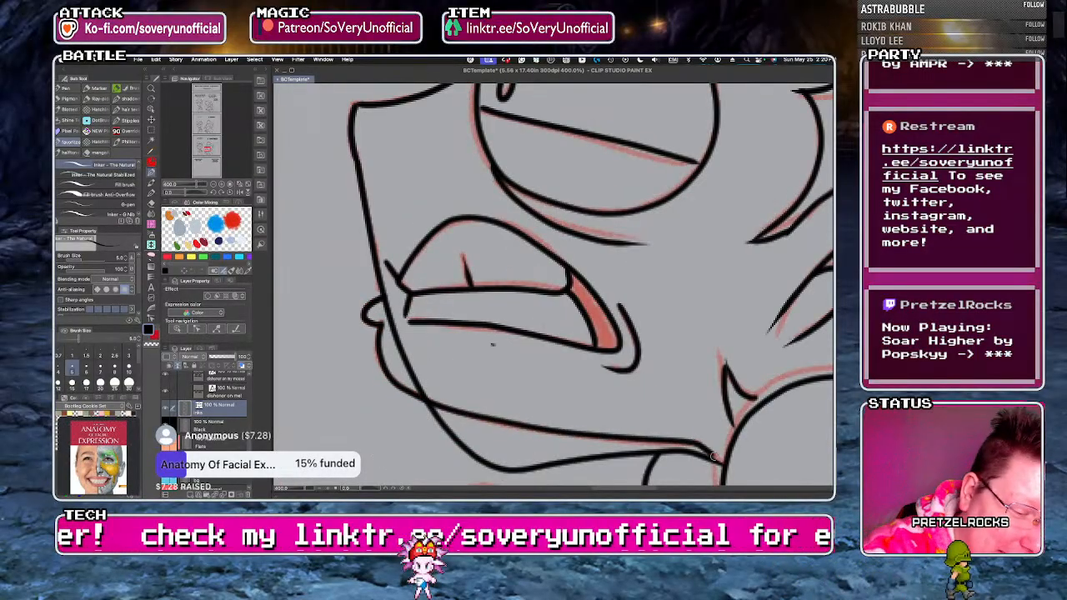
drag(492, 468, 496, 471)
click(395, 350)
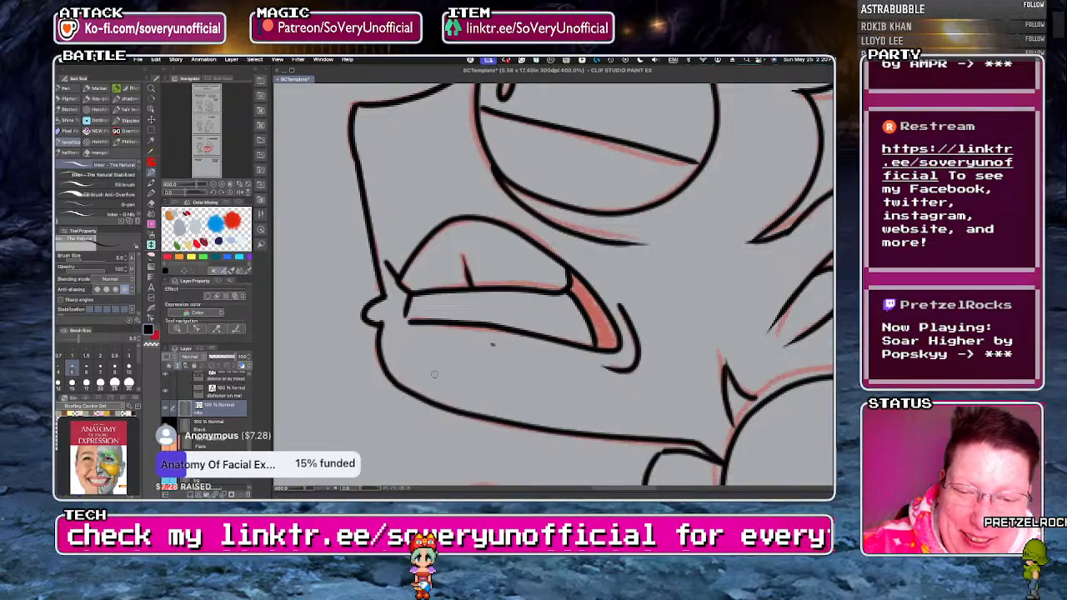
scroll(434, 372, down, 4)
scroll(440, 269, down, 3)
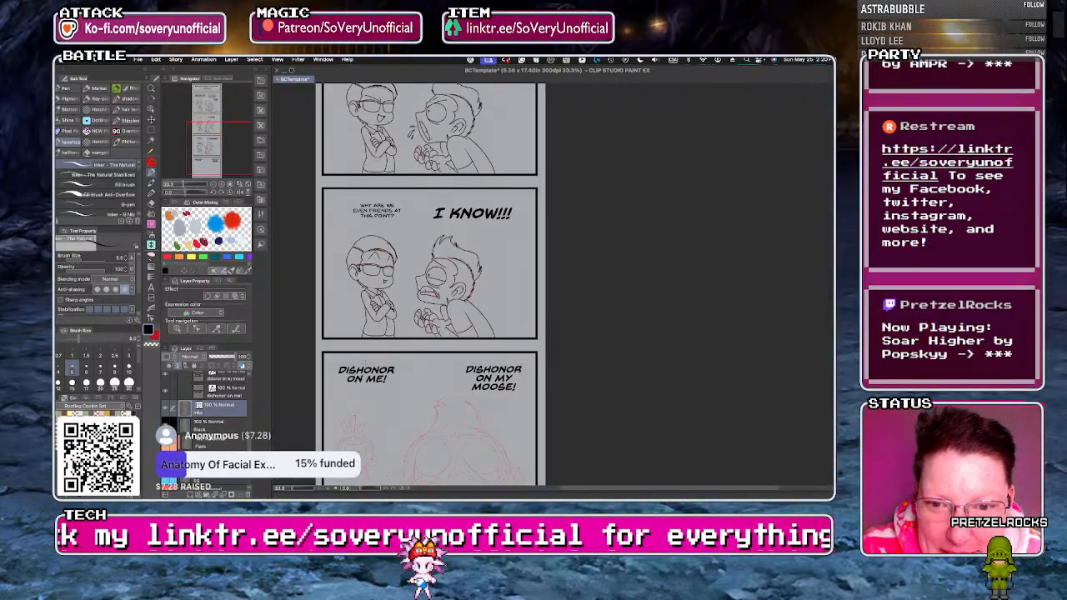
Ink the small left character's nose and the curved upper edge of the mouth in the "DISHONOR ON ME!" panel.
scroll(350, 225, down, 1)
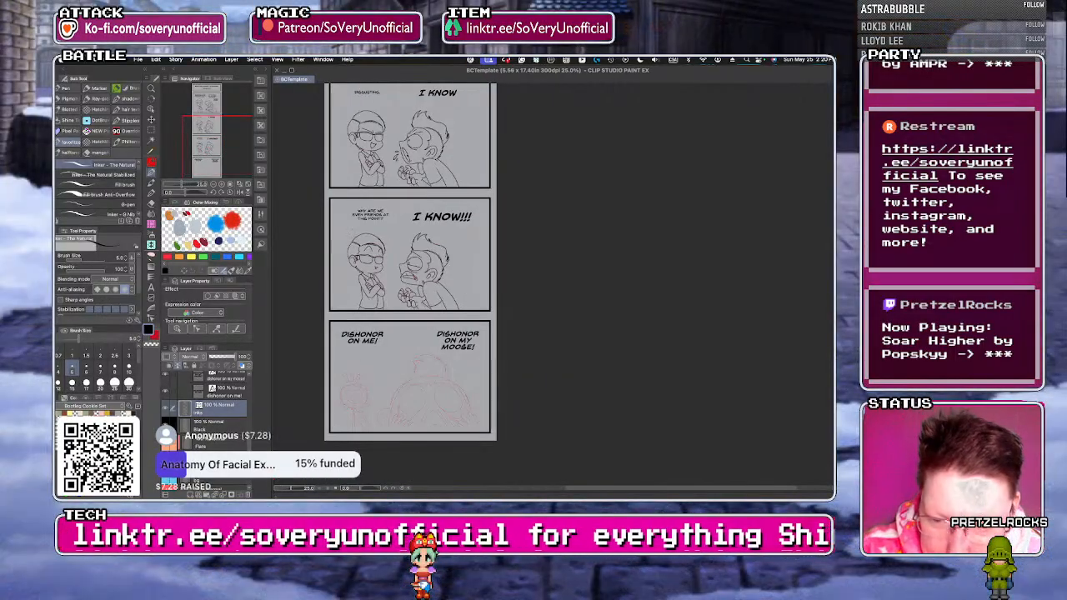
scroll(337, 351, up, 1)
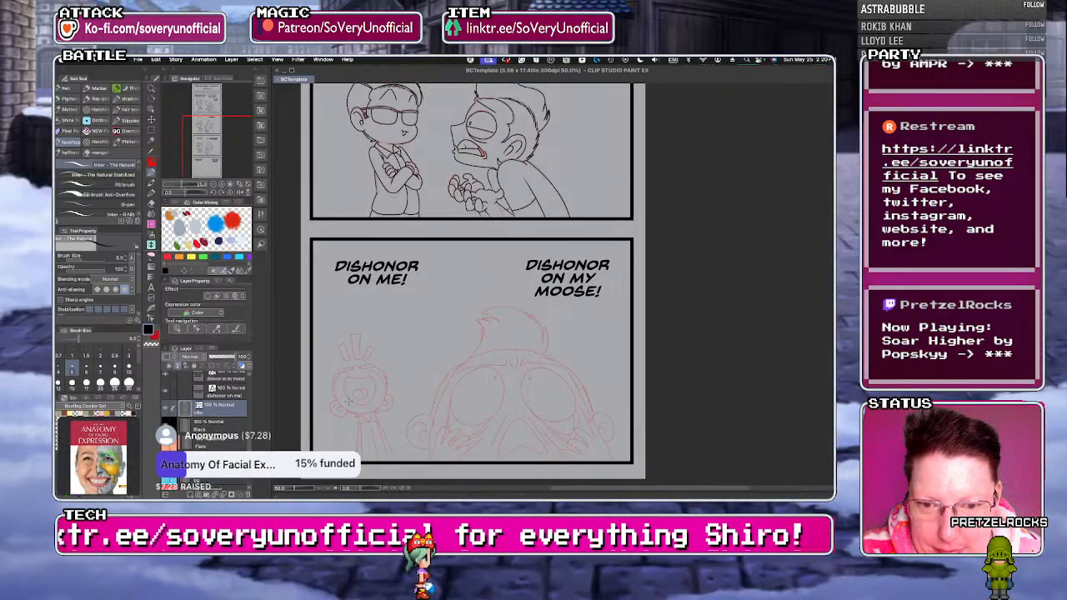
scroll(338, 351, up, 5)
scroll(338, 351, up, 2)
mouse_move(333, 291)
mouse_down()
mouse_move(402, 317)
mouse_move(509, 286)
mouse_up()
key(ctrl+z)
mouse_move(333, 291)
mouse_down()
mouse_move(404, 316)
mouse_move(475, 309)
mouse_move(510, 280)
mouse_up()
drag(382, 236, 425, 231)
scroll(359, 246, down, 3)
scroll(351, 250, up, 3)
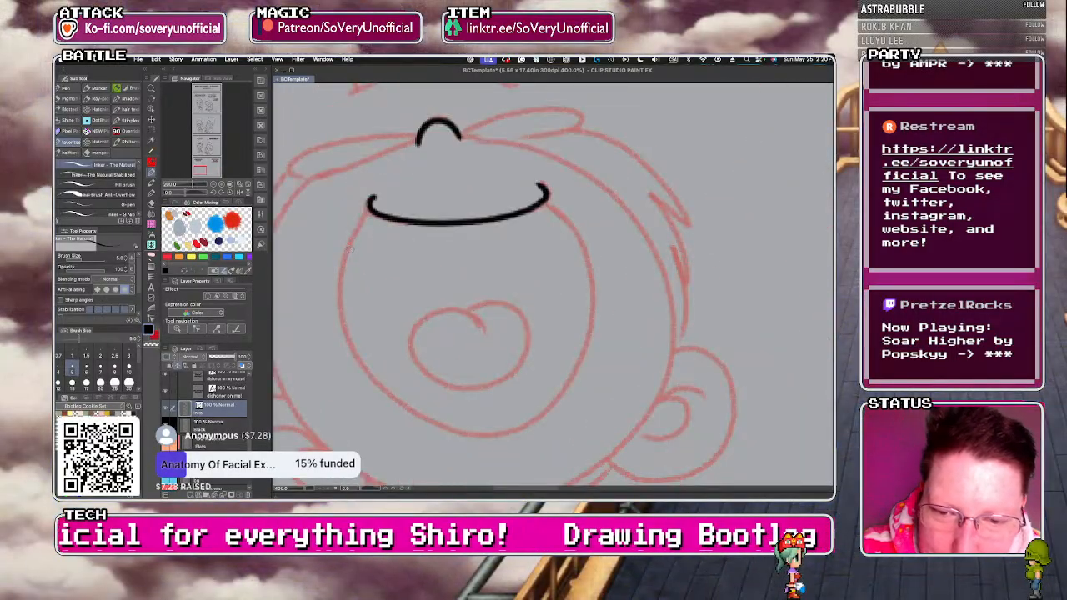
Ink the rest of the small character's round, wide-open mouth and the heart-shaped tongue inside it.
mouse_move(372, 210)
mouse_down()
mouse_move(342, 326)
mouse_move(501, 421)
mouse_move(594, 307)
mouse_move(543, 200)
mouse_up()
key(ctrl+z)
mouse_move(373, 208)
mouse_down()
mouse_move(343, 261)
mouse_move(366, 386)
mouse_move(455, 432)
mouse_move(550, 412)
mouse_move(571, 233)
mouse_up()
mouse_move(485, 328)
mouse_down()
mouse_move(426, 320)
mouse_move(429, 370)
mouse_move(499, 385)
mouse_move(531, 321)
mouse_move(473, 312)
mouse_up()
scroll(334, 335, down, 5)
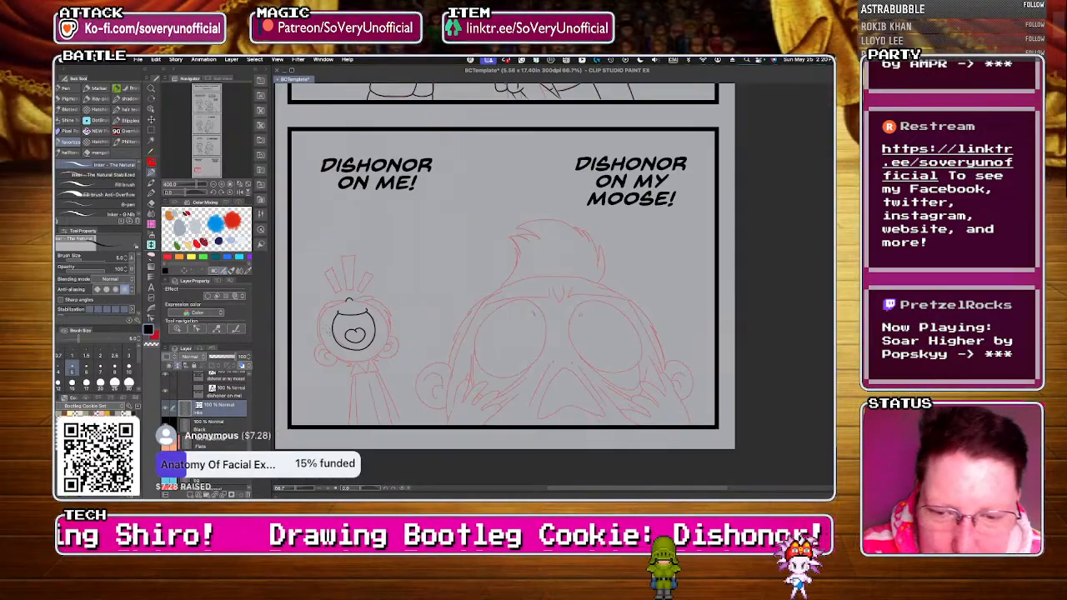
scroll(325, 344, up, 3)
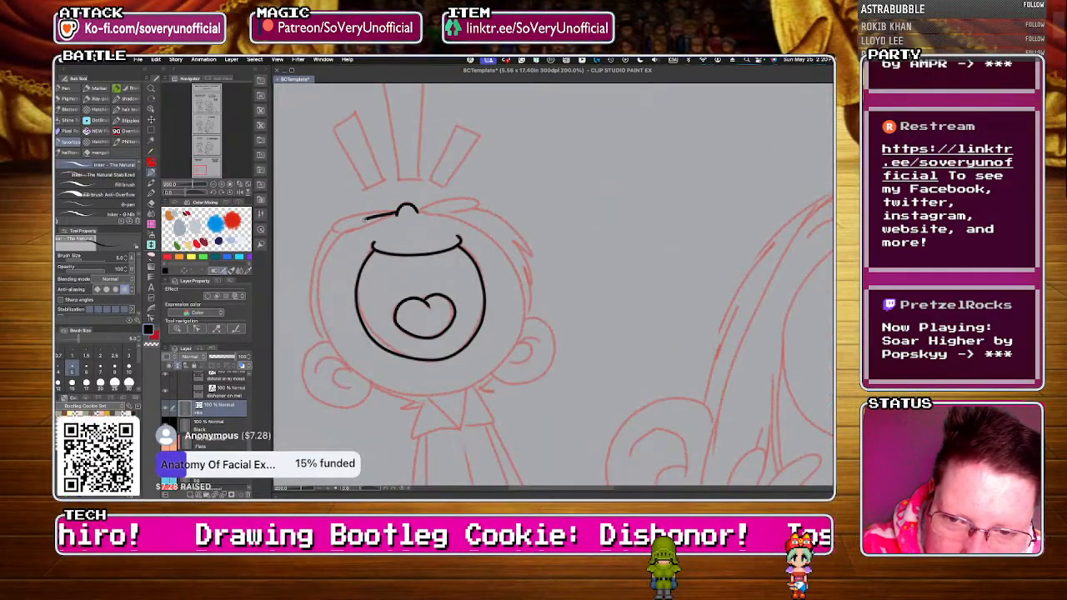
key(ctrl+z)
mouse_move(397, 213)
mouse_down()
mouse_move(360, 221)
mouse_move(328, 255)
mouse_up()
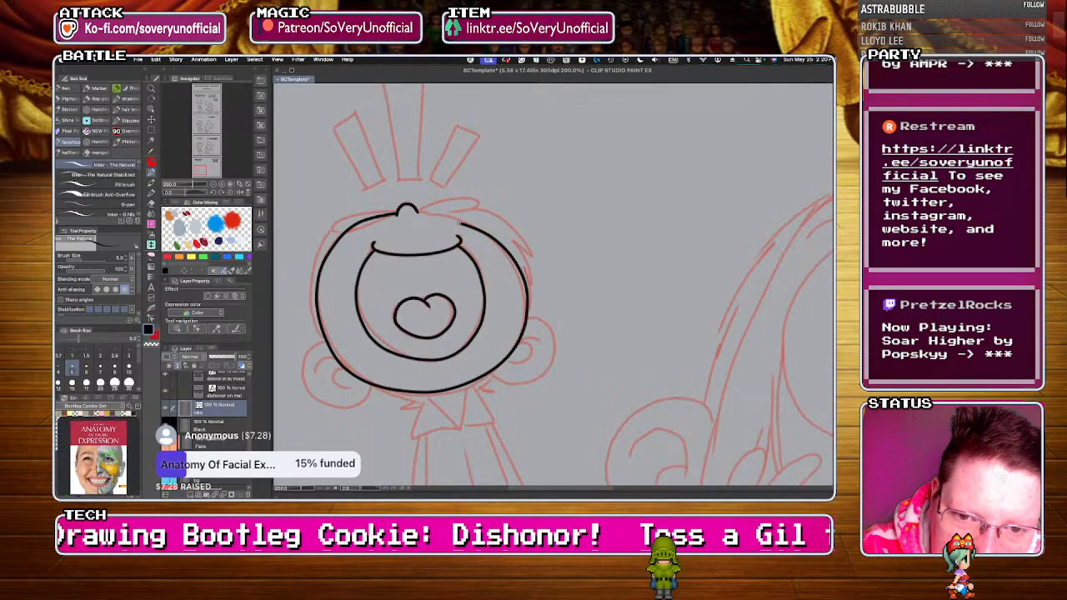
key(ctrl+z)
mouse_move(415, 209)
mouse_down()
mouse_move(438, 213)
mouse_move(525, 309)
mouse_move(455, 394)
mouse_move(379, 224)
mouse_up()
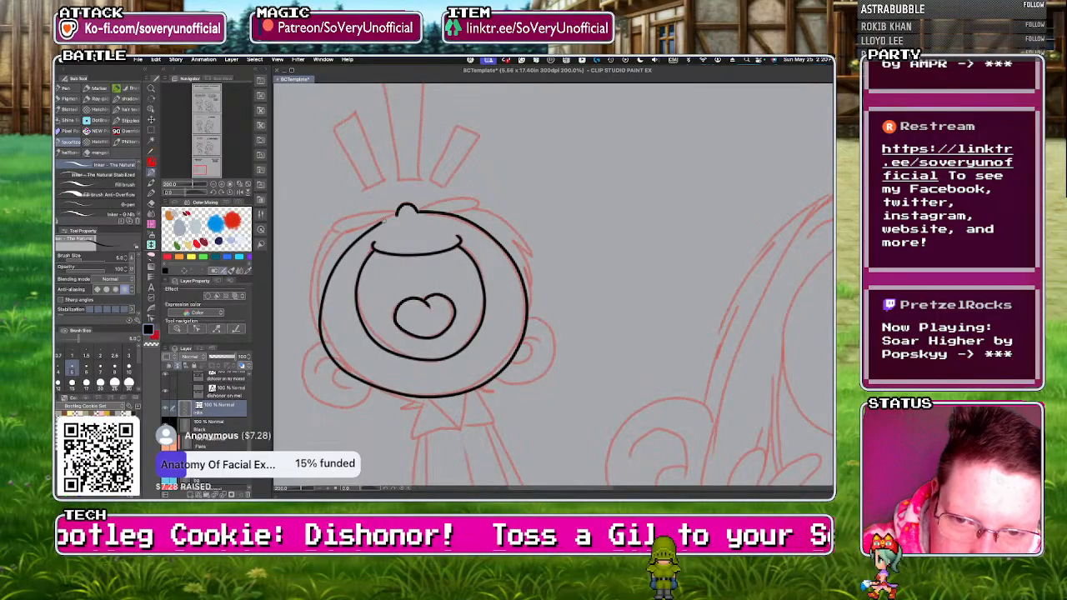
key(ctrl+z)
Rotate the canvas to ink the small character's round head outline from one side of the nose to the other, and turn it back.
key(asciicircum)
key(asciicircum)
key(asciicircum)
key(asciicircum)
key(asciicircum)
key(asciicircum)
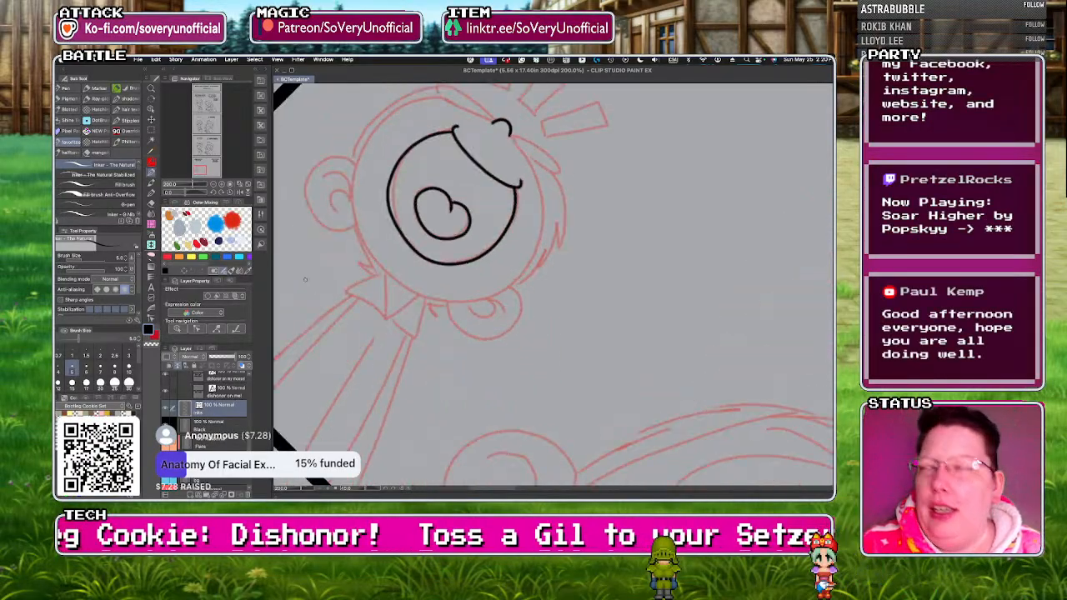
scroll(306, 282, down, 5)
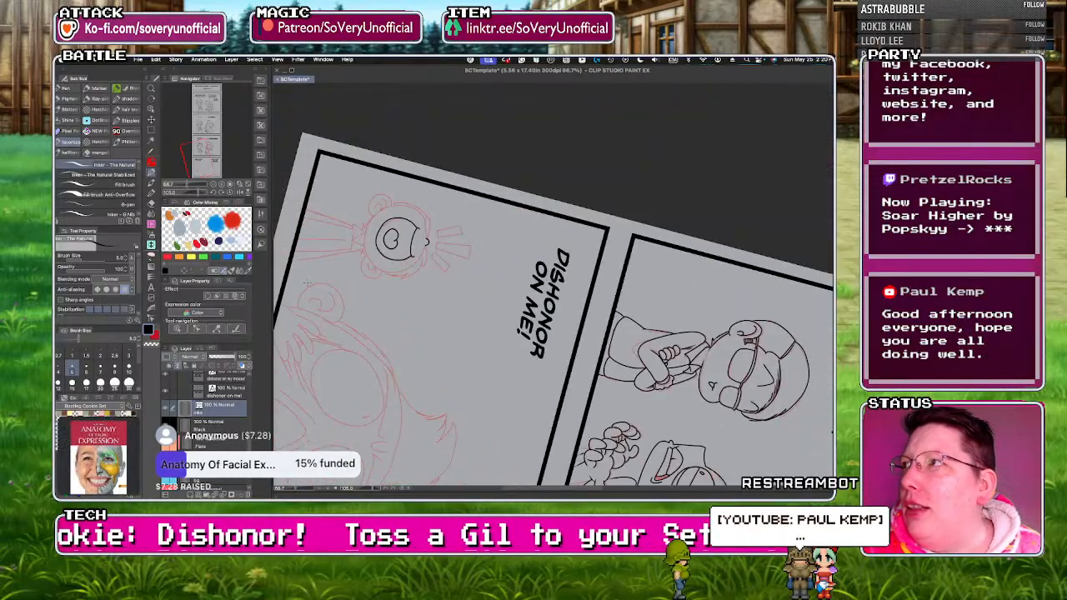
scroll(362, 217, up, 5)
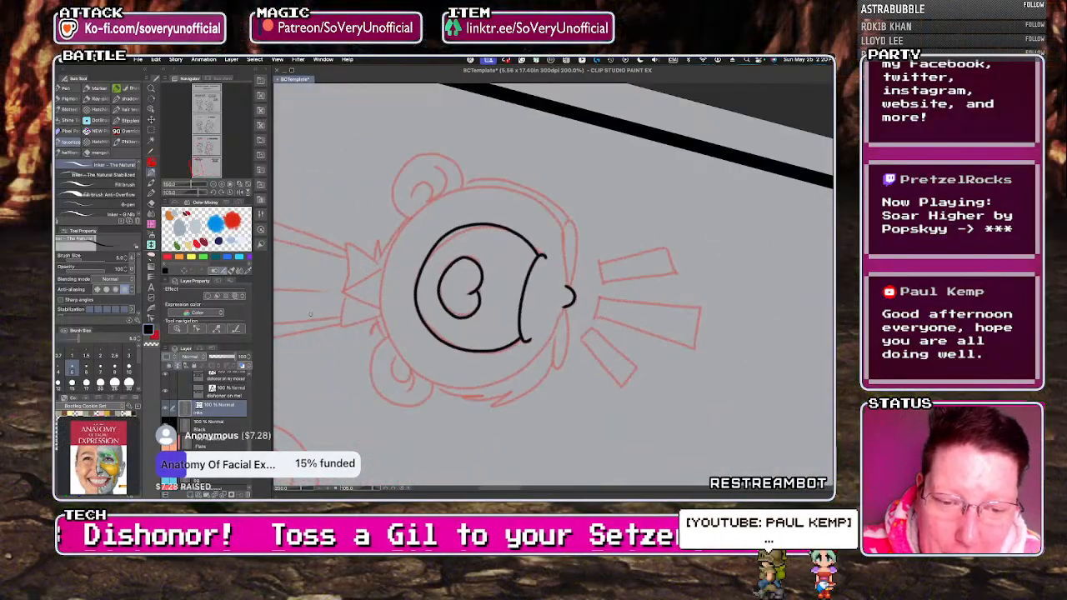
mouse_move(569, 287)
mouse_down()
mouse_move(546, 210)
mouse_move(439, 195)
mouse_move(547, 350)
mouse_up()
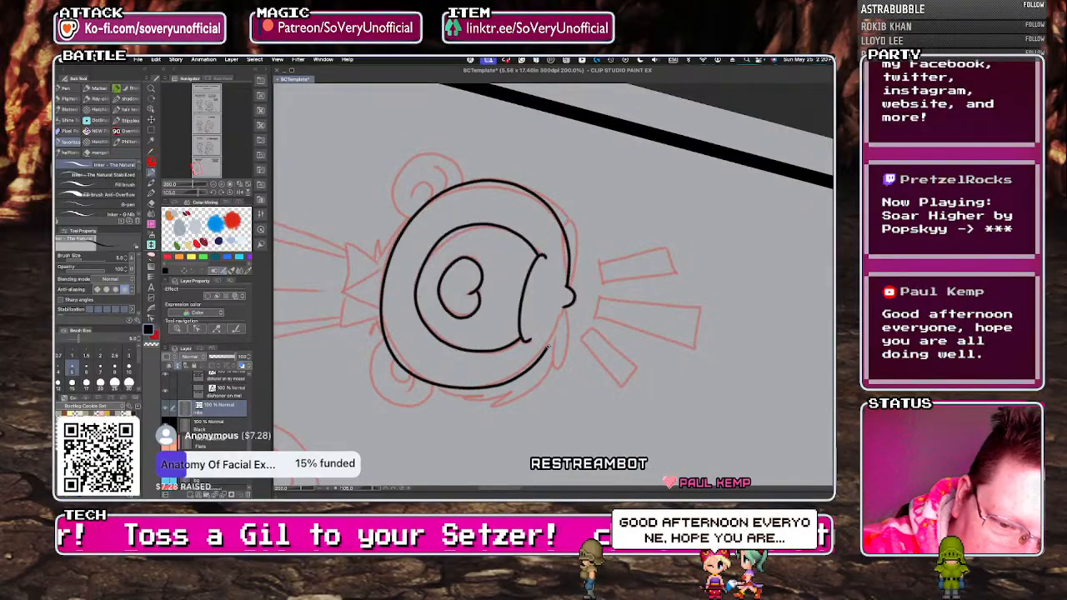
key(minus)
key(minus)
key(minus)
key(minus)
key(minus)
key(minus)
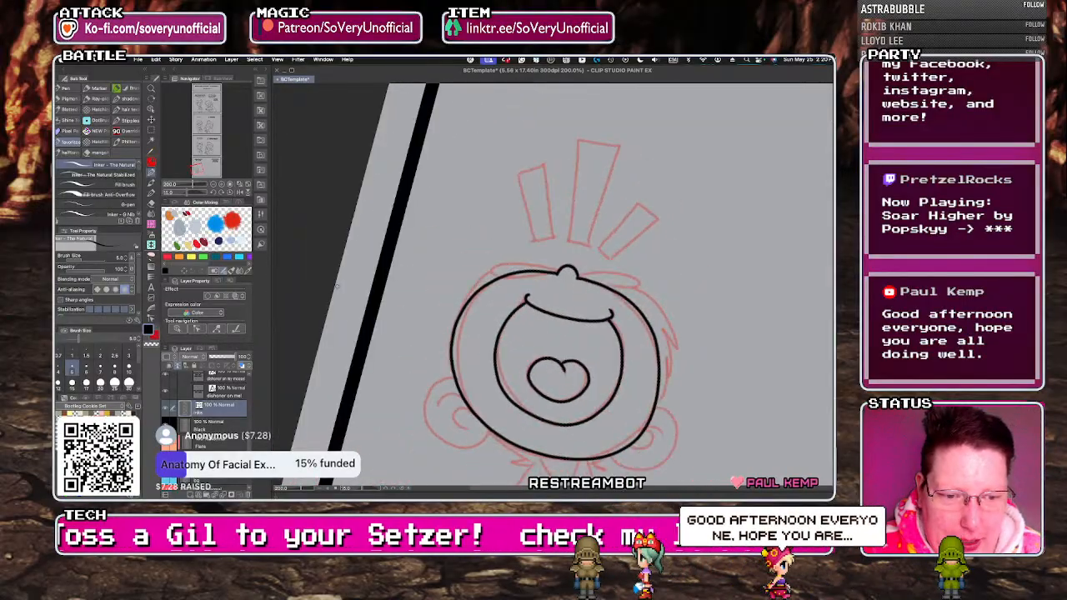
Reshape the small character's inked head outline by pinching the vector line slightly along its sides and bottom.
scroll(320, 261, down, 1)
key(minus)
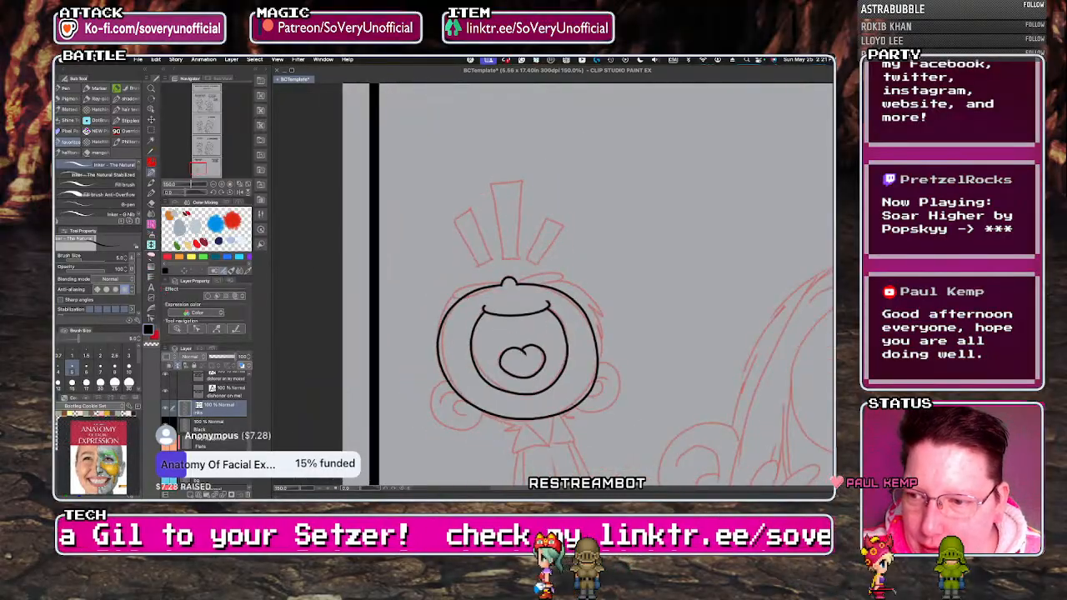
key(y)
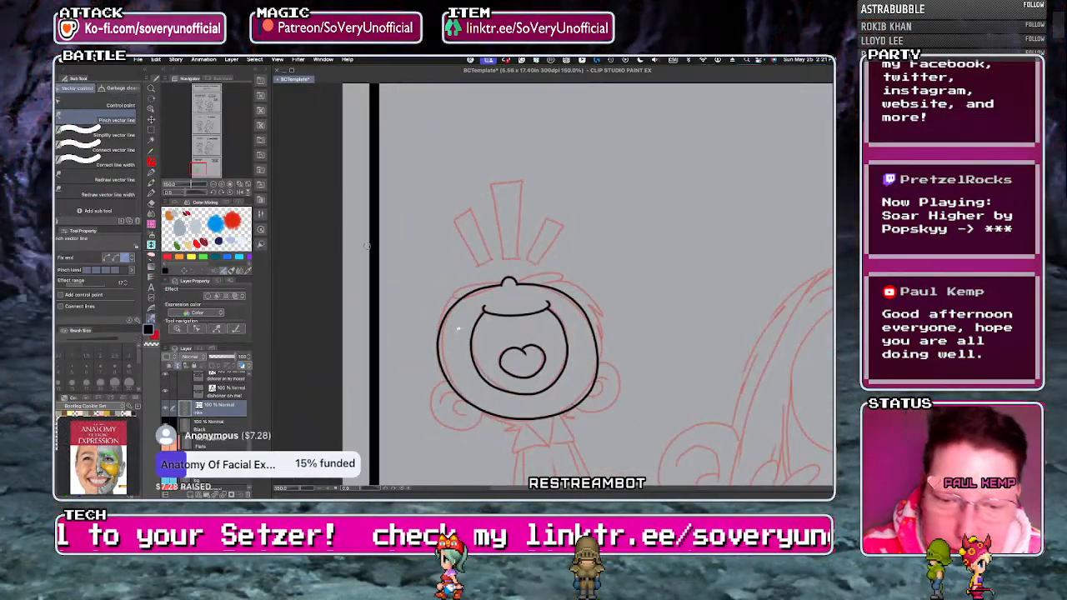
drag(439, 344, 444, 343)
drag(590, 394, 584, 390)
drag(580, 306, 583, 304)
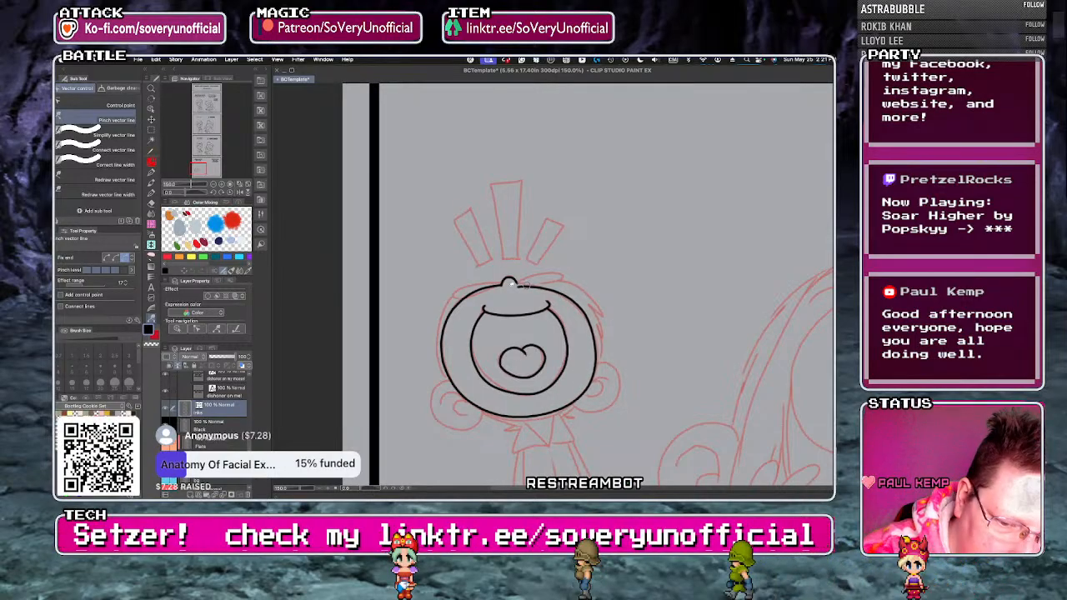
drag(520, 417, 520, 421)
drag(587, 396, 584, 393)
drag(594, 344, 596, 342)
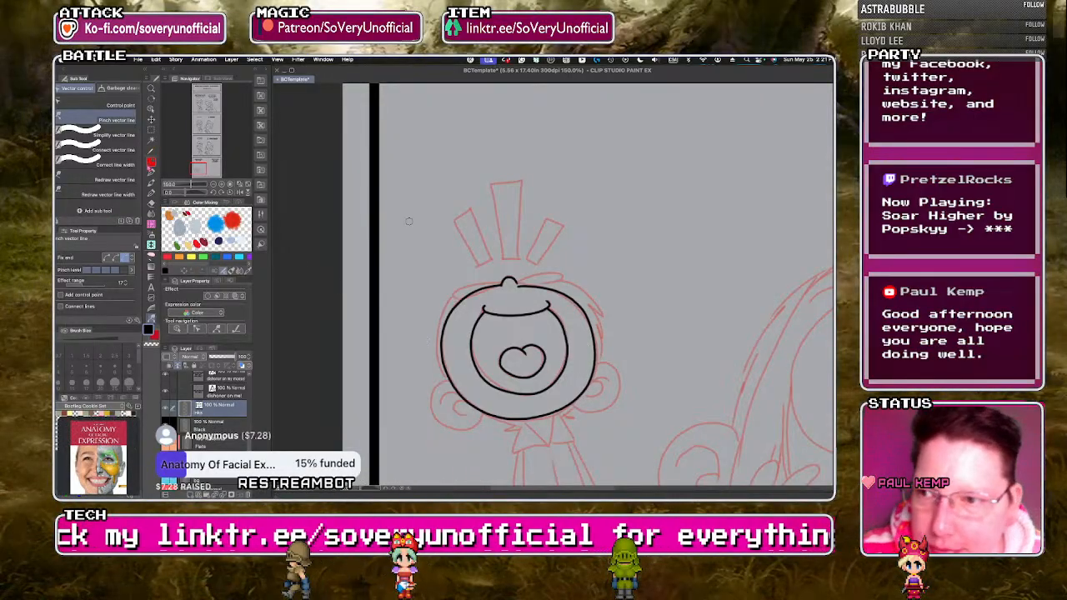
Ink both of the small character's ears with their curled inner lines, using the natural inker pen.
key(p)
scroll(452, 346, up, 1)
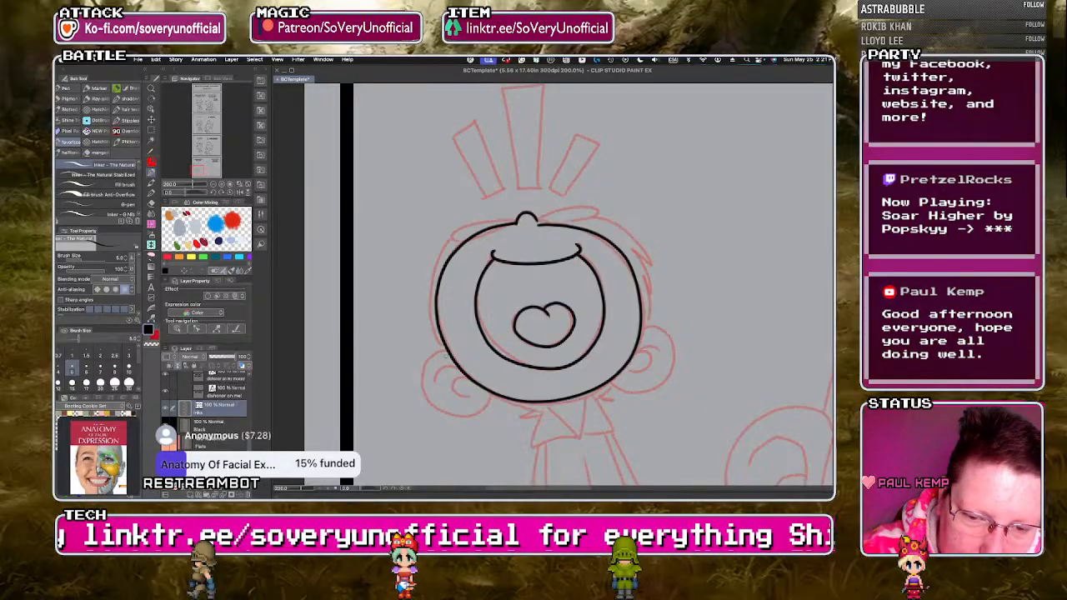
scroll(451, 346, up, 2)
mouse_move(451, 346)
mouse_down()
mouse_move(415, 364)
mouse_move(398, 422)
mouse_move(424, 462)
mouse_move(491, 474)
mouse_move(534, 439)
mouse_up()
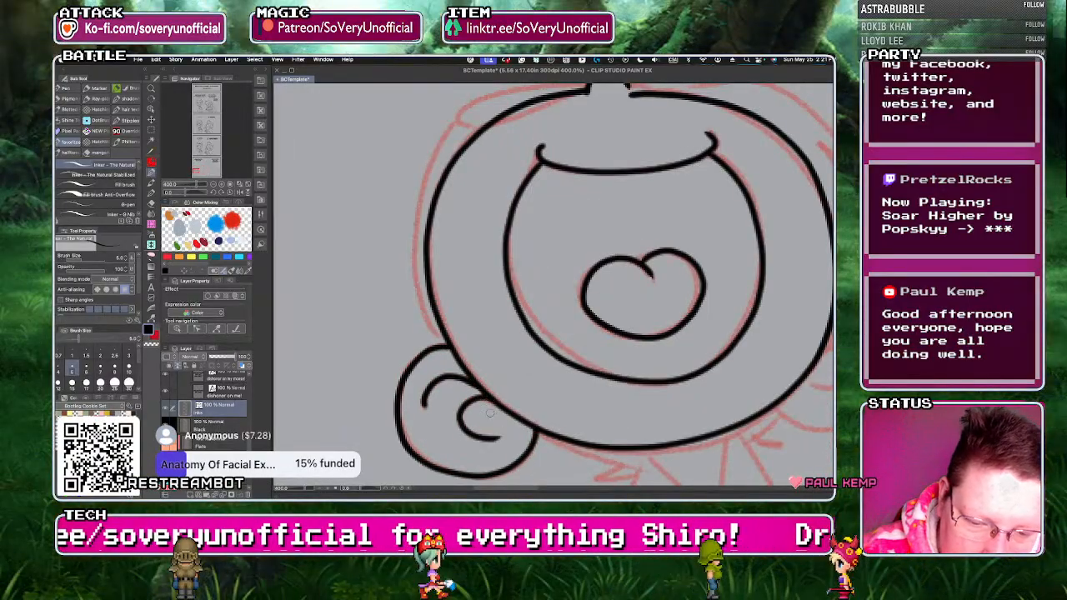
scroll(361, 332, down, 3)
scroll(533, 341, up, 3)
mouse_move(554, 292)
mouse_down()
mouse_move(606, 313)
mouse_move(591, 408)
mouse_move(520, 421)
mouse_move(494, 404)
mouse_up()
mouse_move(595, 356)
mouse_down()
mouse_move(593, 341)
mouse_move(533, 358)
mouse_move(567, 342)
mouse_move(526, 385)
mouse_up()
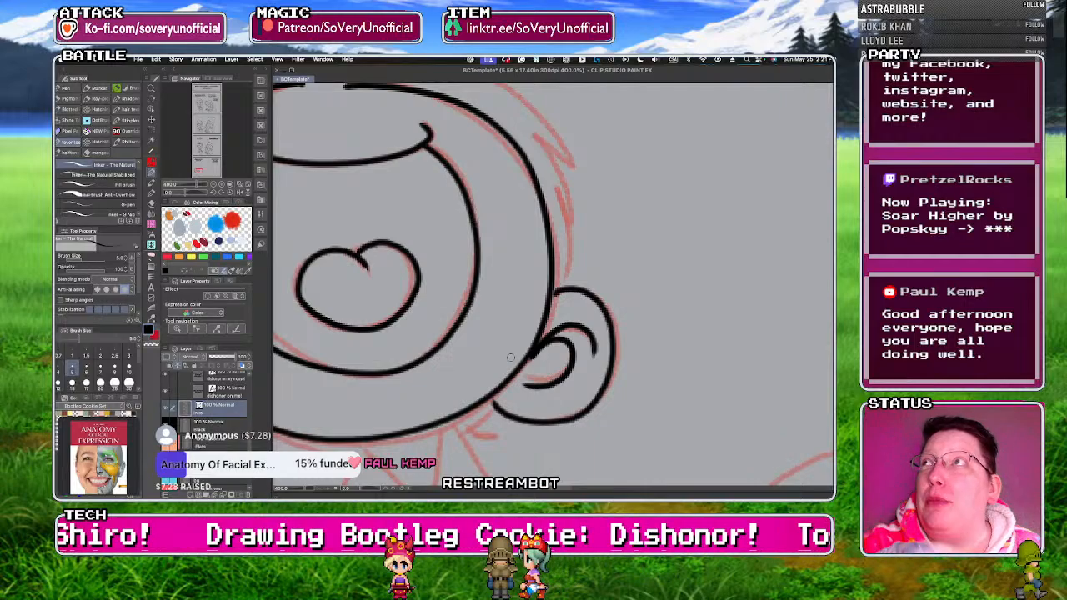
Ink the two flat, leaf-shaped loops on either side of the small character's nose at the top of the head.
scroll(451, 314, down, 4)
scroll(426, 258, up, 4)
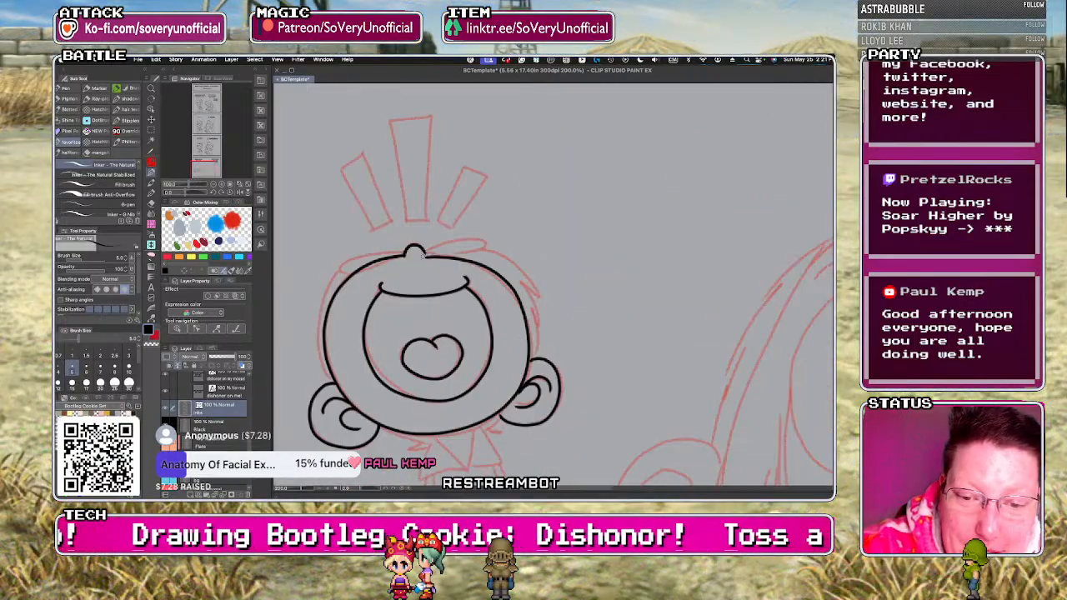
mouse_move(419, 261)
mouse_down()
mouse_move(454, 240)
mouse_move(488, 263)
mouse_up()
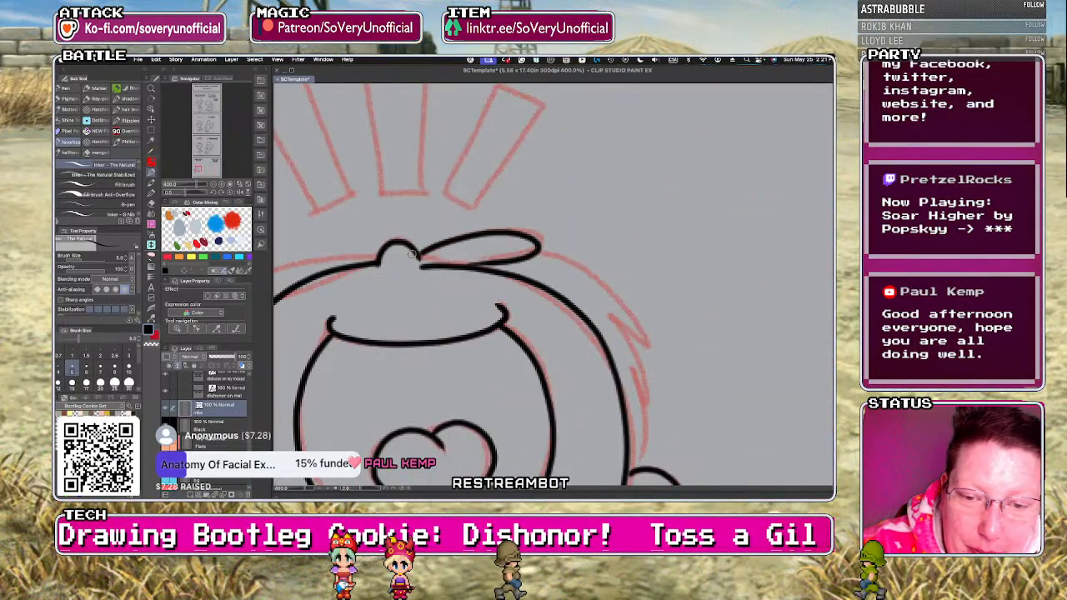
scroll(488, 263, down, 2)
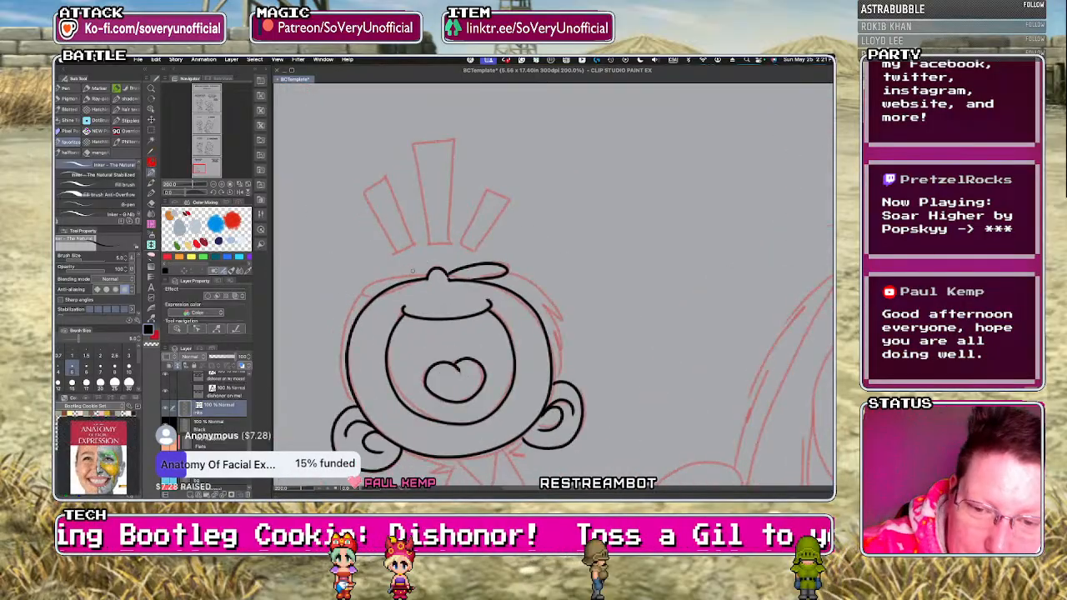
scroll(367, 278, up, 2)
mouse_move(441, 268)
mouse_down()
mouse_move(364, 273)
mouse_move(378, 302)
mouse_up()
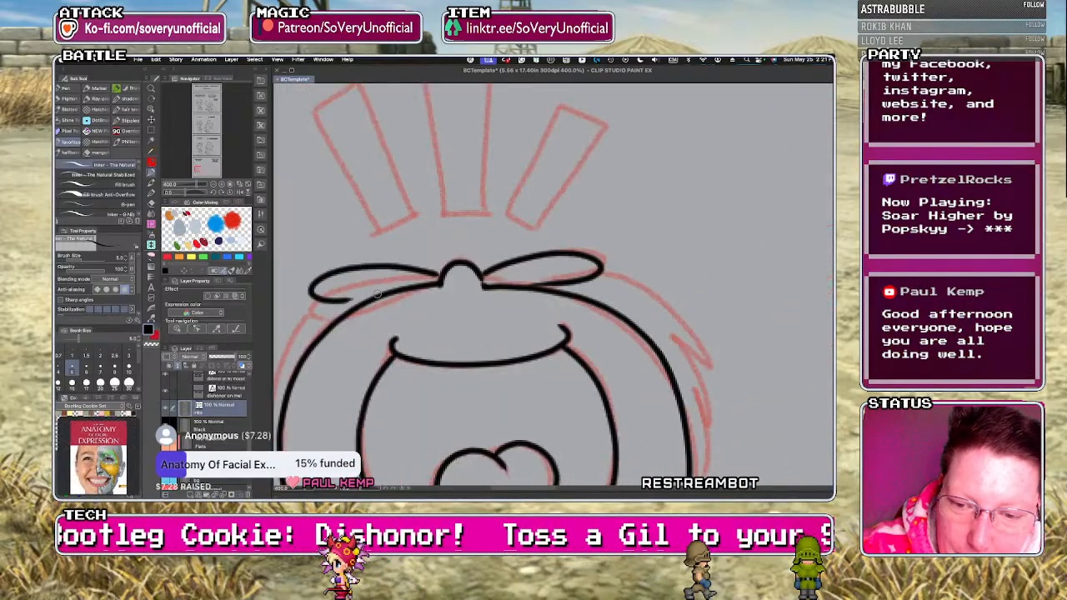
scroll(377, 300, down, 4)
Ink the small character's hair along both sides of the head and the V-shaped neckline below it.
key(super+plus)
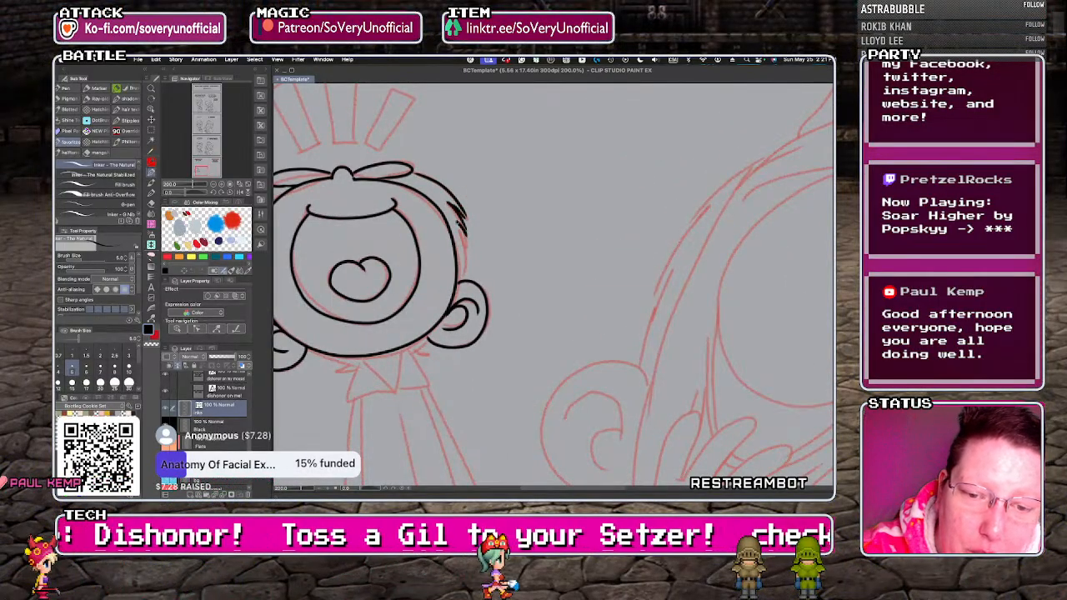
key(super+minus)
key(super+minus)
key(super+plus)
key(super+plus)
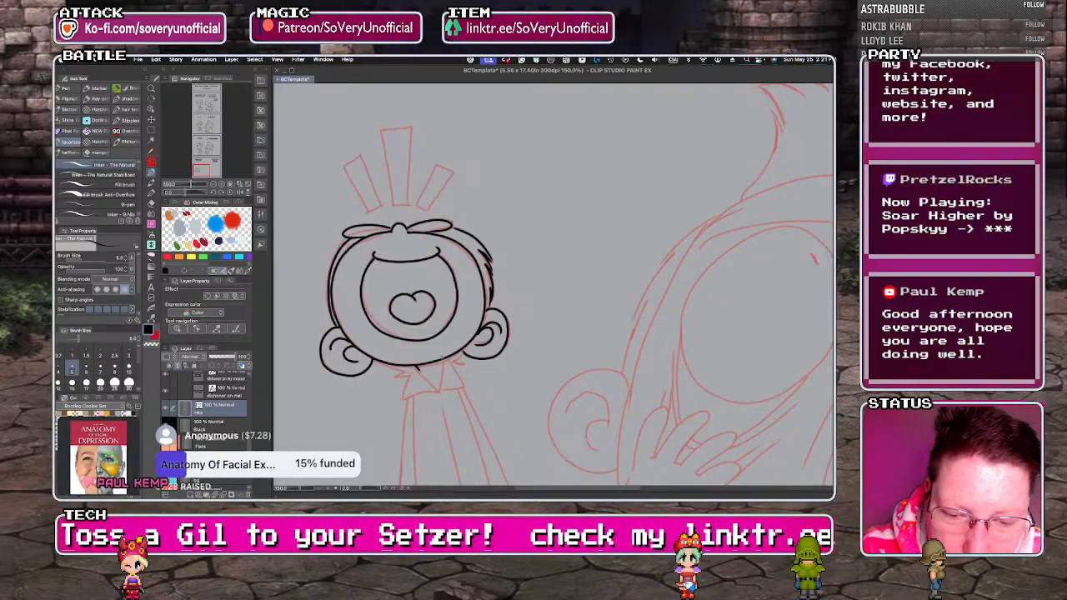
drag(443, 362, 439, 390)
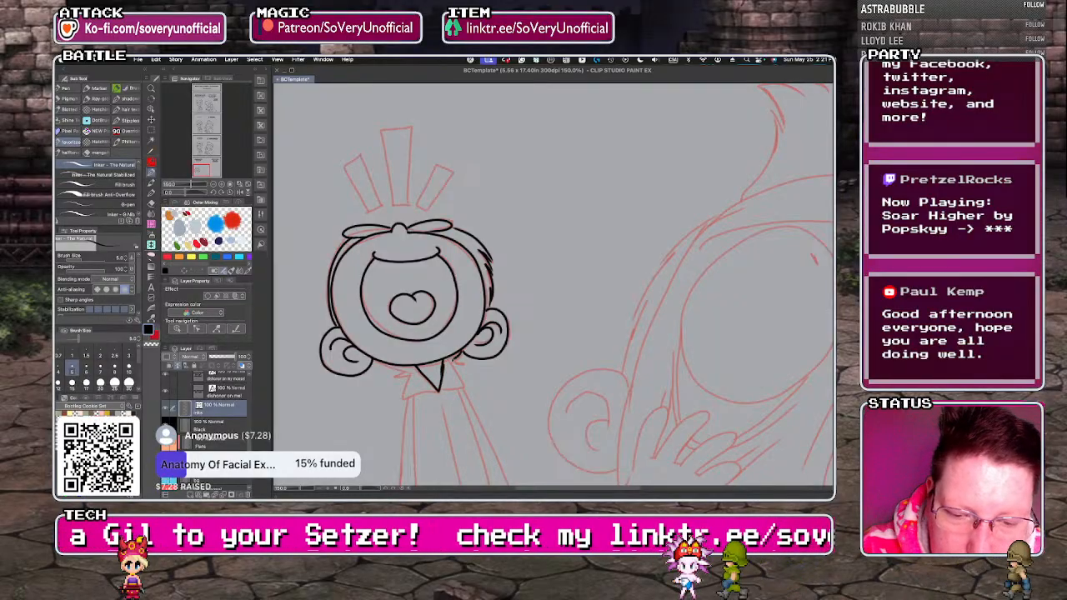
key(super+minus)
key(super+minus)
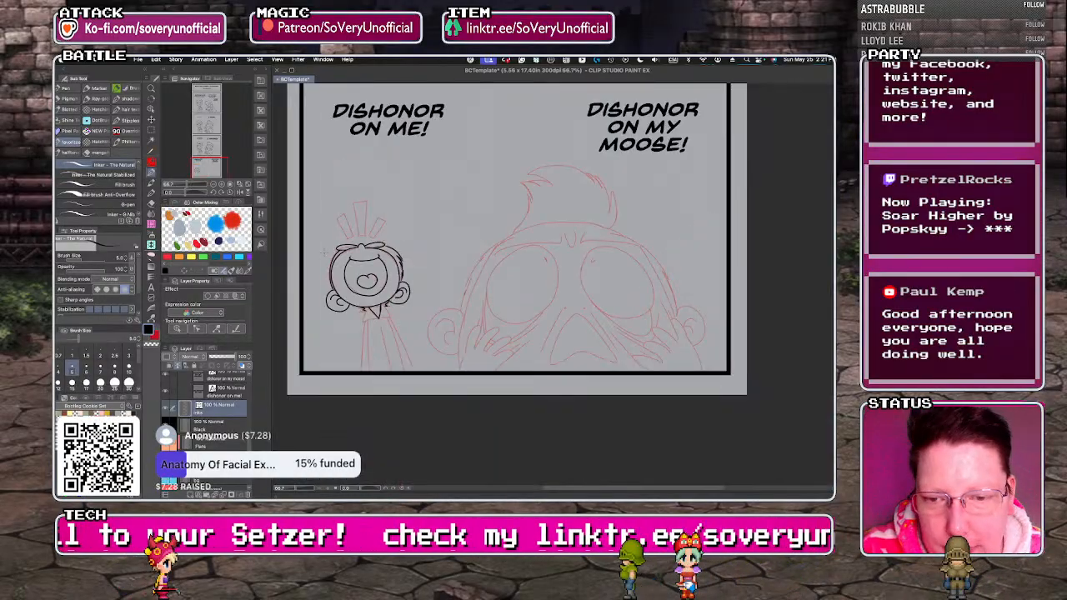
Ink the three emphasis bars fanning out above the small character's head.
key(super+plus)
key(super+plus)
mouse_move(348, 194)
mouse_down()
mouse_move(367, 248)
mouse_move(397, 244)
mouse_up()
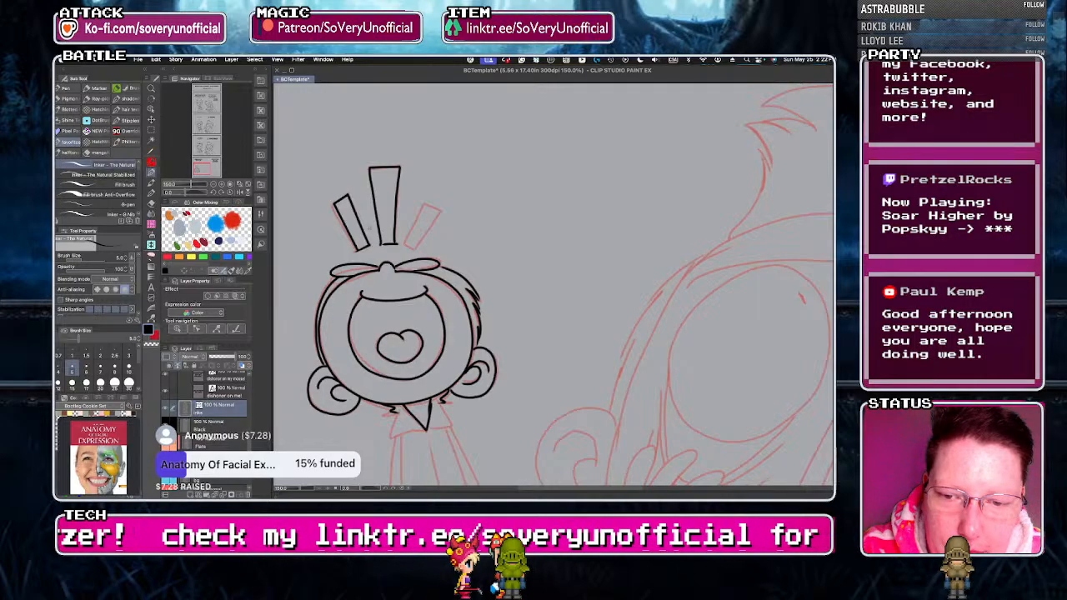
key(super+plus)
key(super+plus)
key(super+plus)
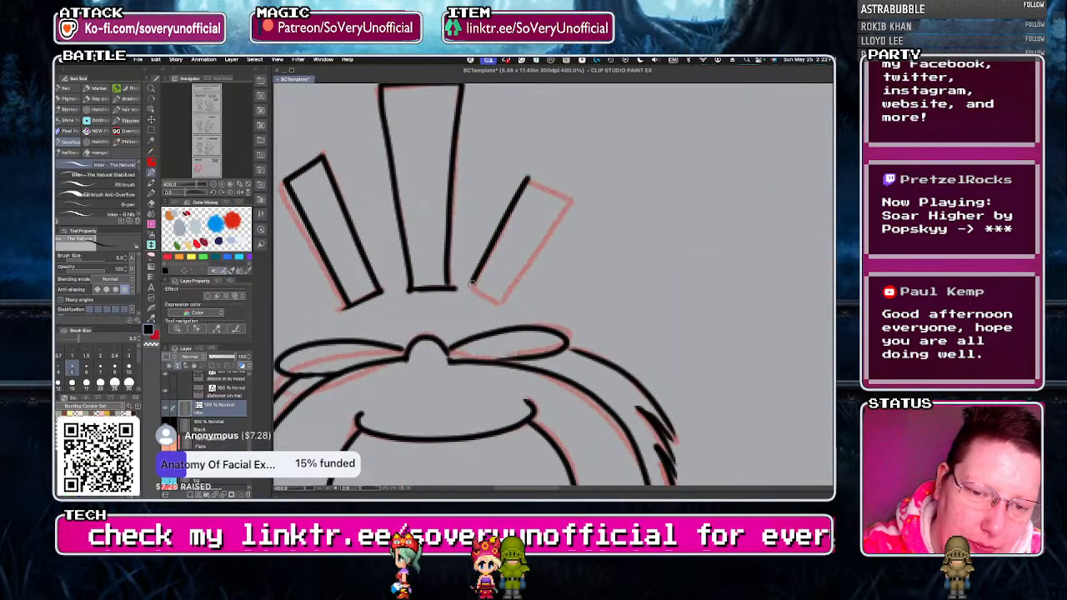
drag(553, 191, 528, 178)
key(super+minus)
key(super+minus)
key(super+minus)
key(super+minus)
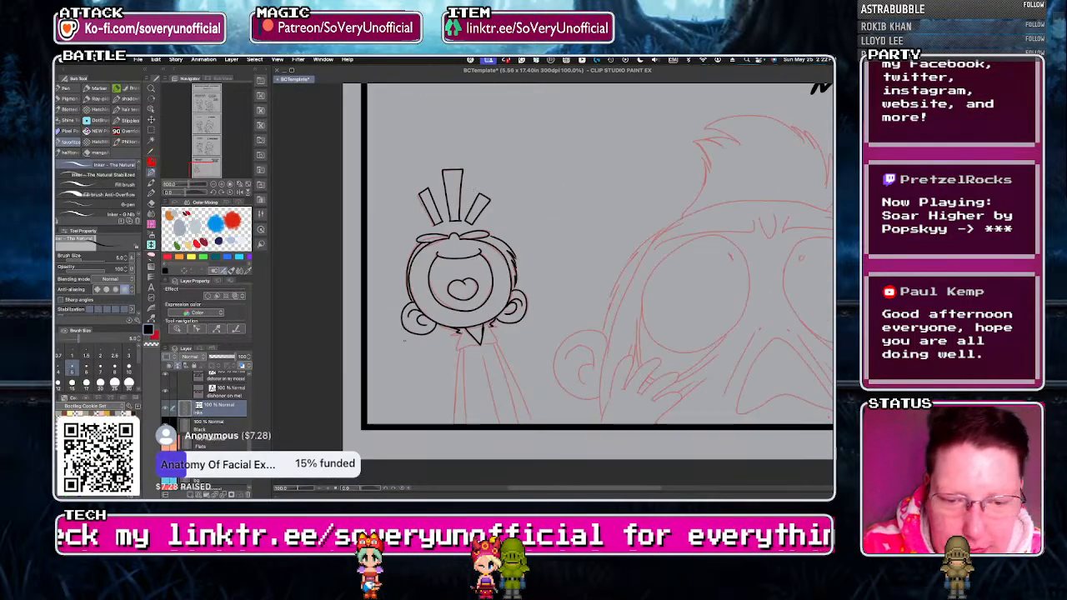
Ink the small character's pointed collar and the long arm and torso lines down to the panel border.
key(super+plus)
key(super+plus)
drag(465, 216, 488, 251)
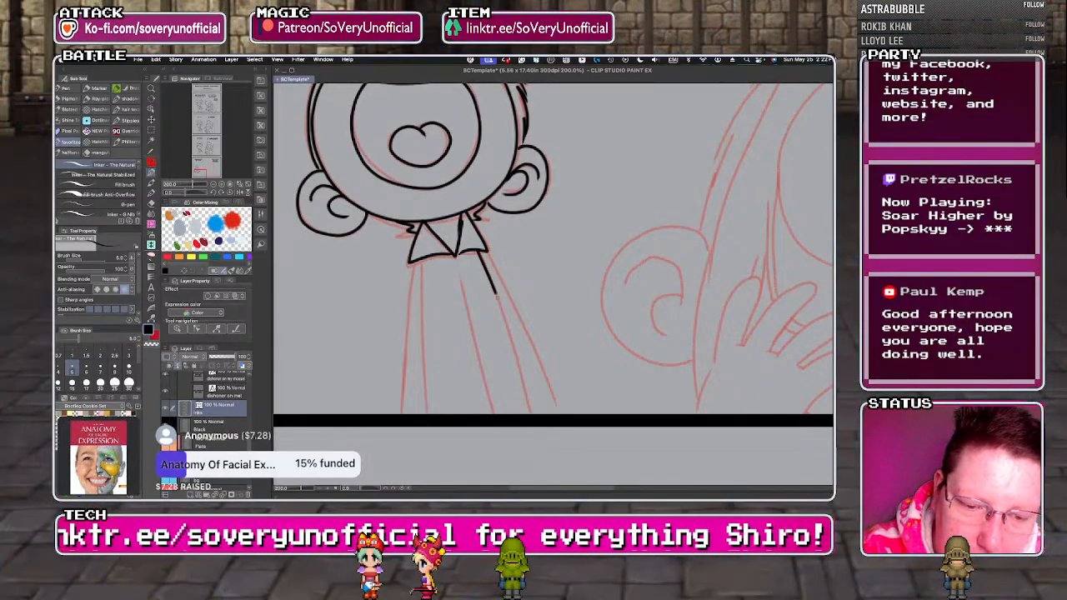
drag(484, 244, 574, 410)
drag(425, 258, 428, 411)
drag(410, 265, 403, 411)
drag(459, 260, 487, 412)
key(super+minus)
key(super+minus)
key(super+minus)
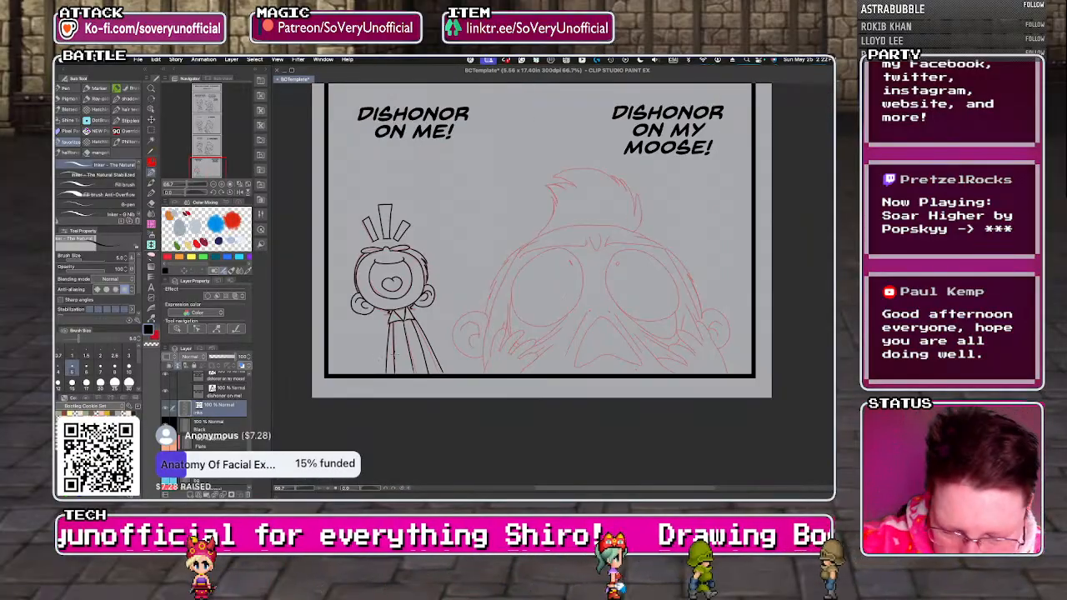
Save the comic file and increase the inking brush size to 7.
key(super+s)
key(bracketright)
key(bracketright)
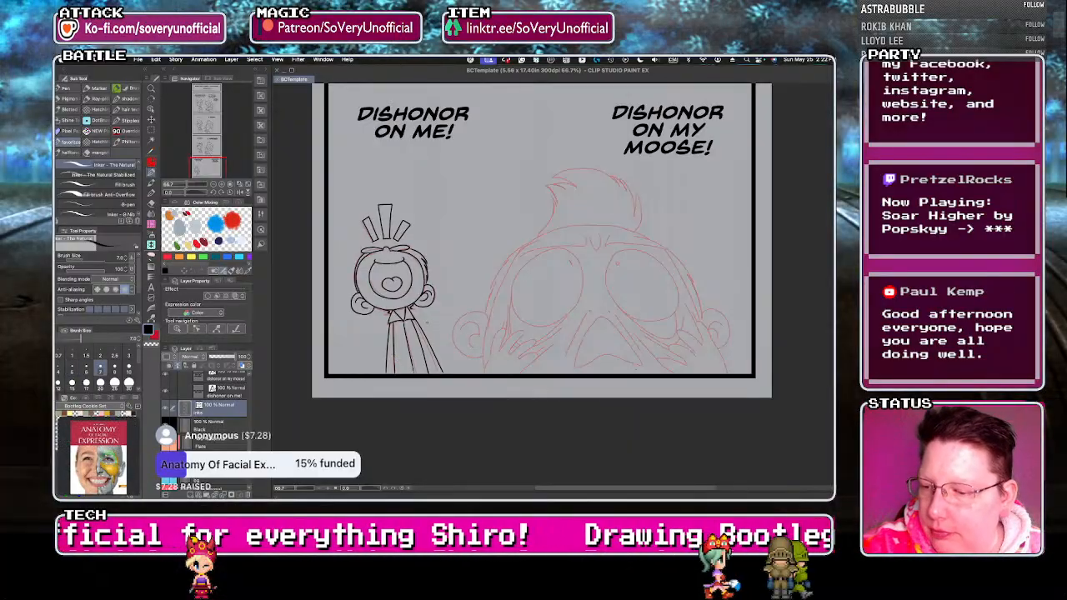
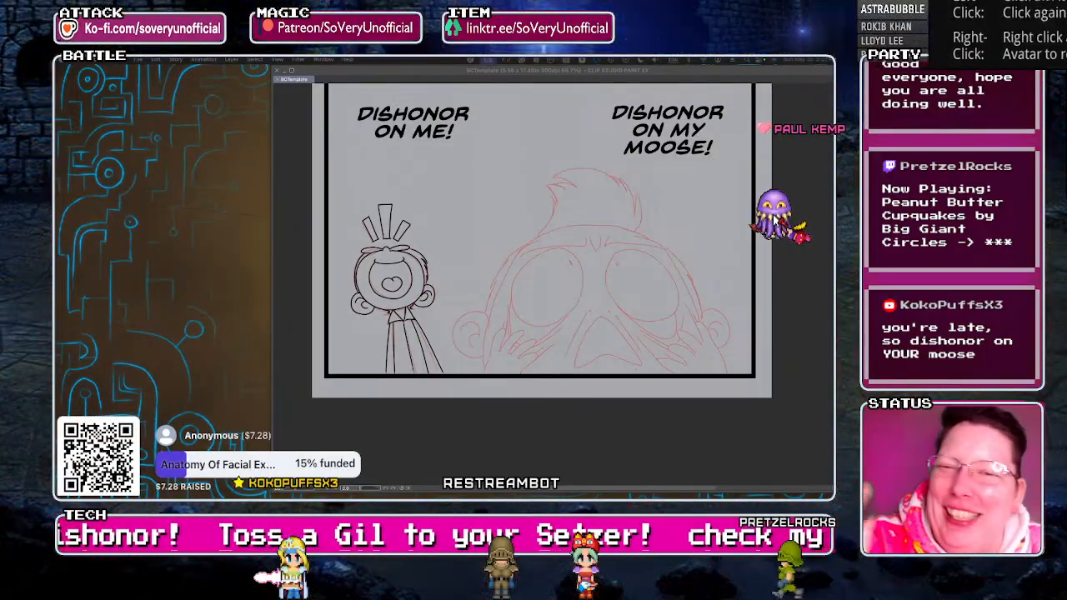
Ink the large character's triangular open mouth, the small dots around it and the stretched cheek line along each side.
key(Tab)
scroll(422, 343, down, 2)
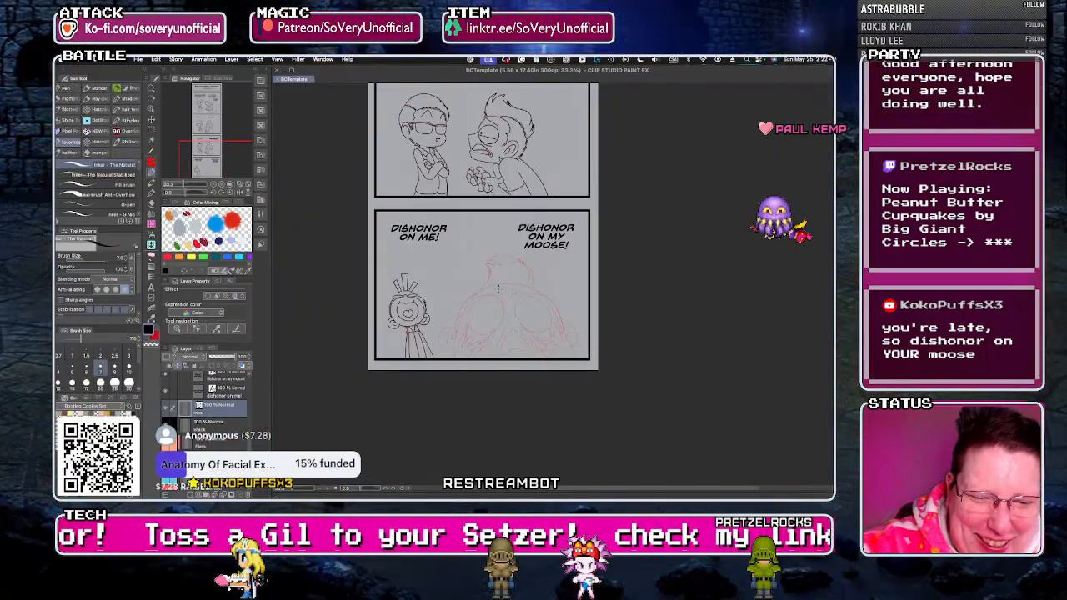
scroll(515, 357, up, 4)
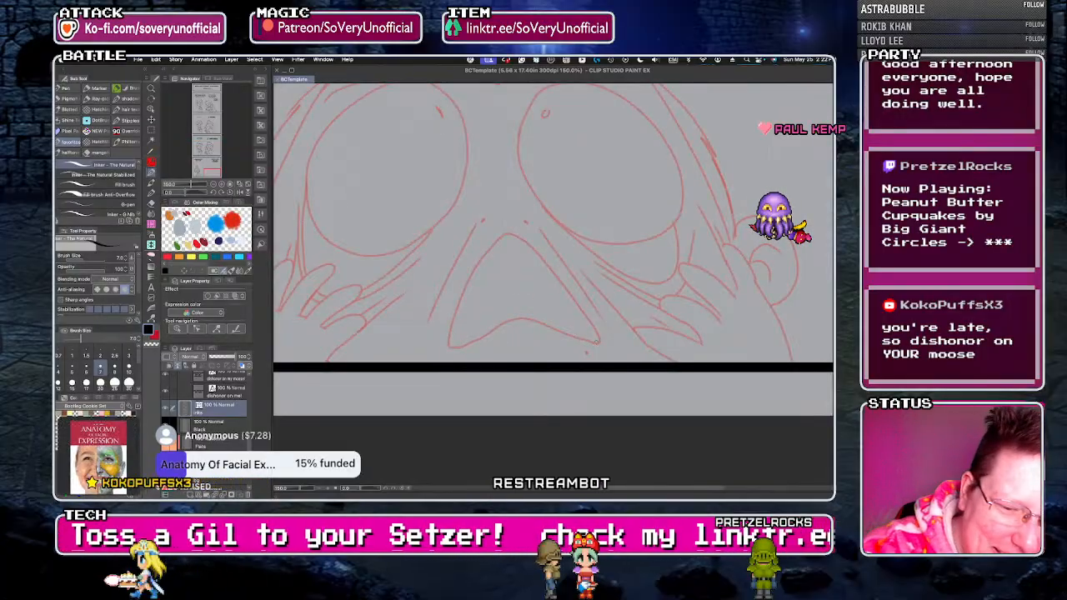
mouse_move(598, 341)
mouse_down()
mouse_move(544, 261)
mouse_move(508, 233)
mouse_move(478, 270)
mouse_move(448, 344)
mouse_move(529, 318)
mouse_move(574, 338)
mouse_move(600, 342)
mouse_up()
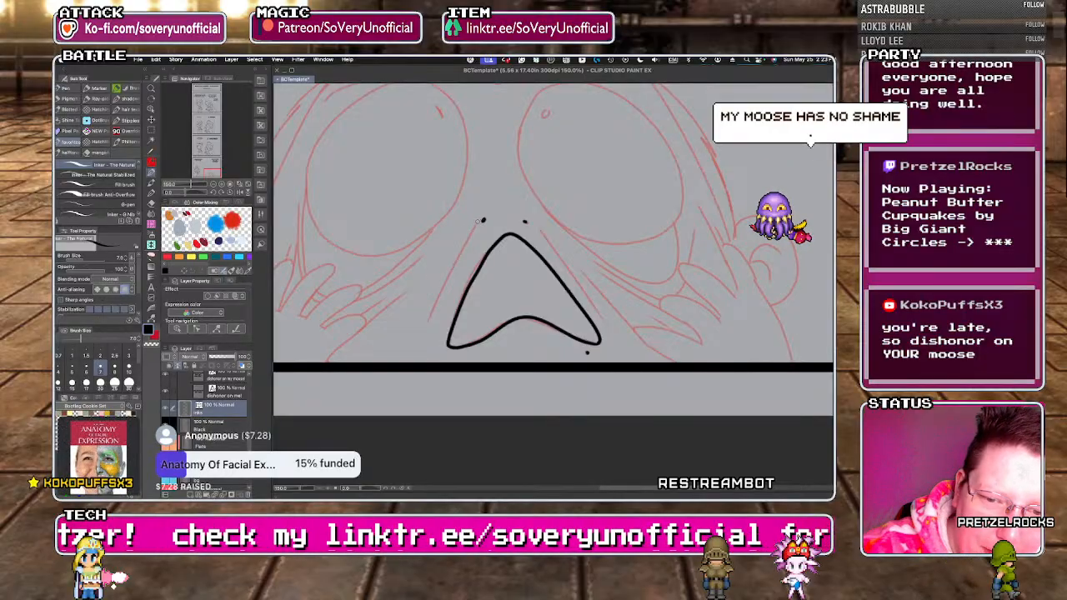
drag(482, 220, 424, 326)
drag(541, 231, 606, 323)
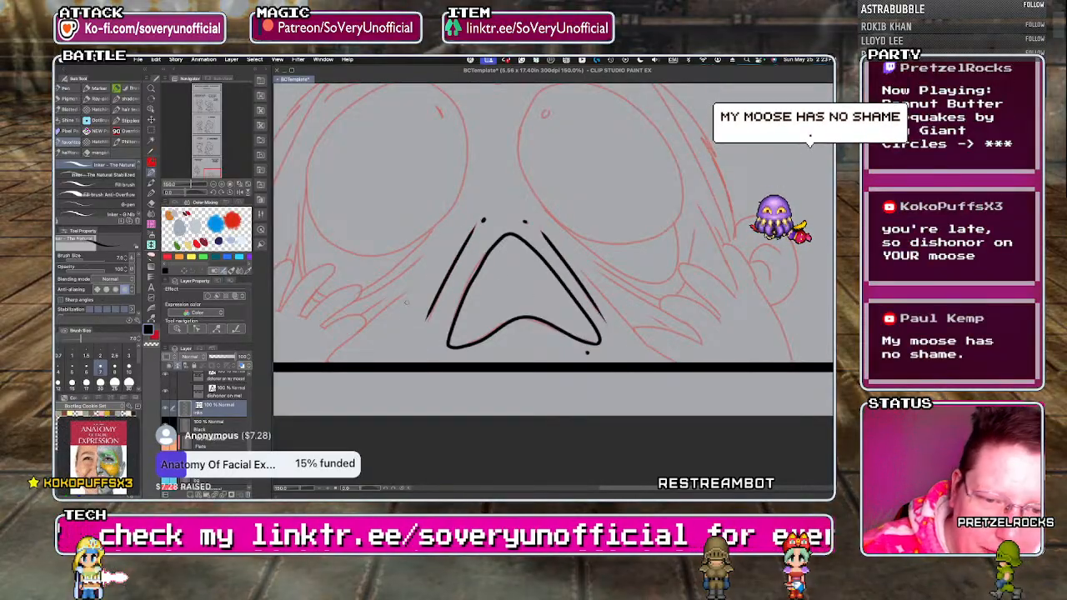
Ink the pulled-skin folds beside the mouth and the lowest finger of the hand on the panel's right side.
scroll(398, 312, down, 3)
scroll(482, 329, up, 3)
scroll(481, 327, up, 1)
mouse_move(391, 219)
mouse_down()
mouse_move(477, 289)
mouse_move(550, 314)
mouse_up()
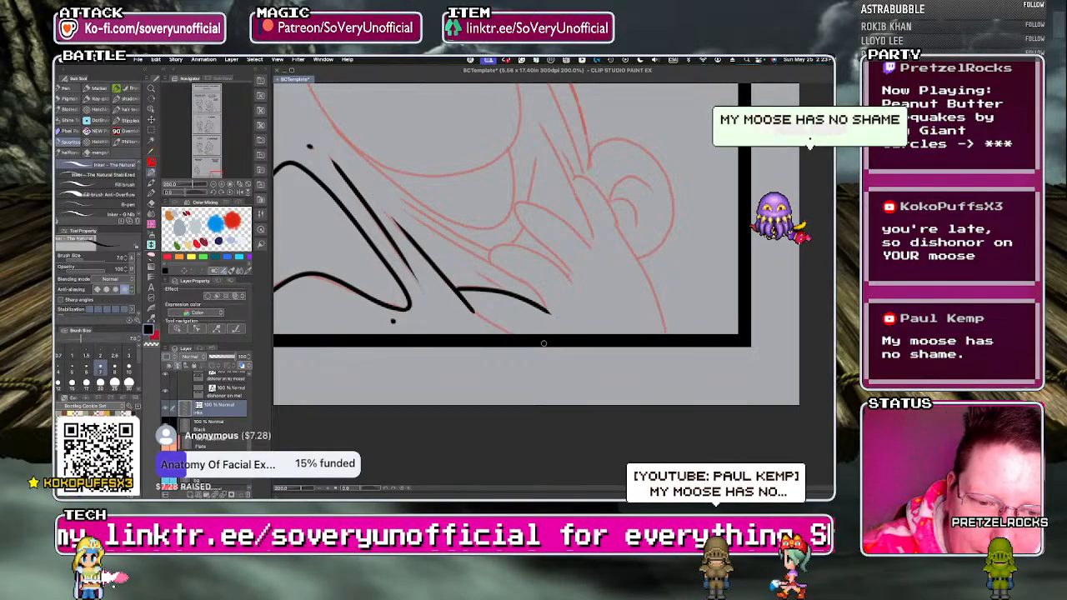
drag(469, 308, 510, 332)
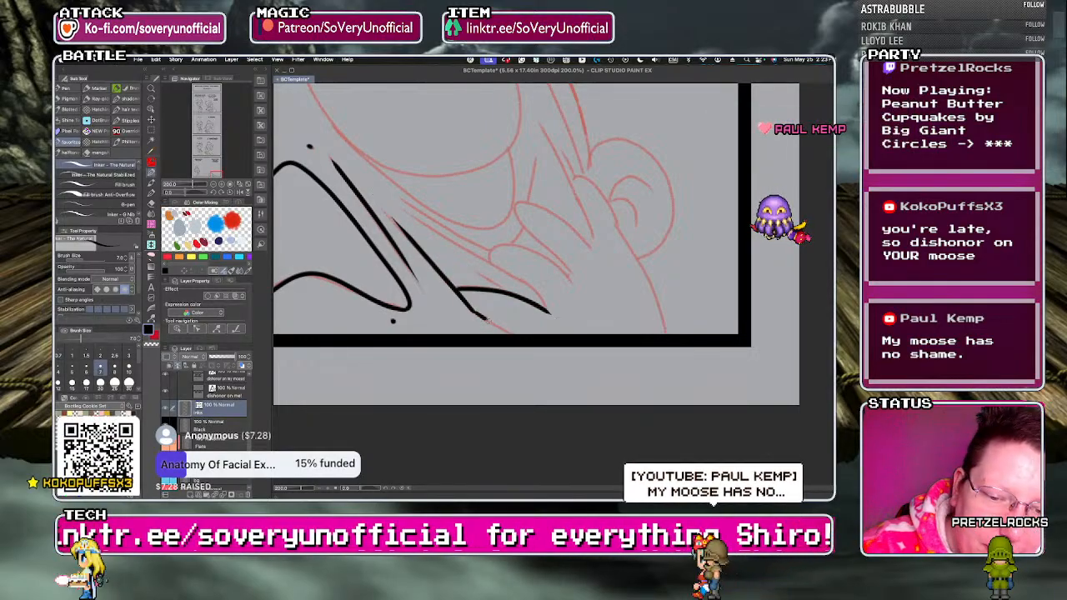
drag(474, 271, 547, 308)
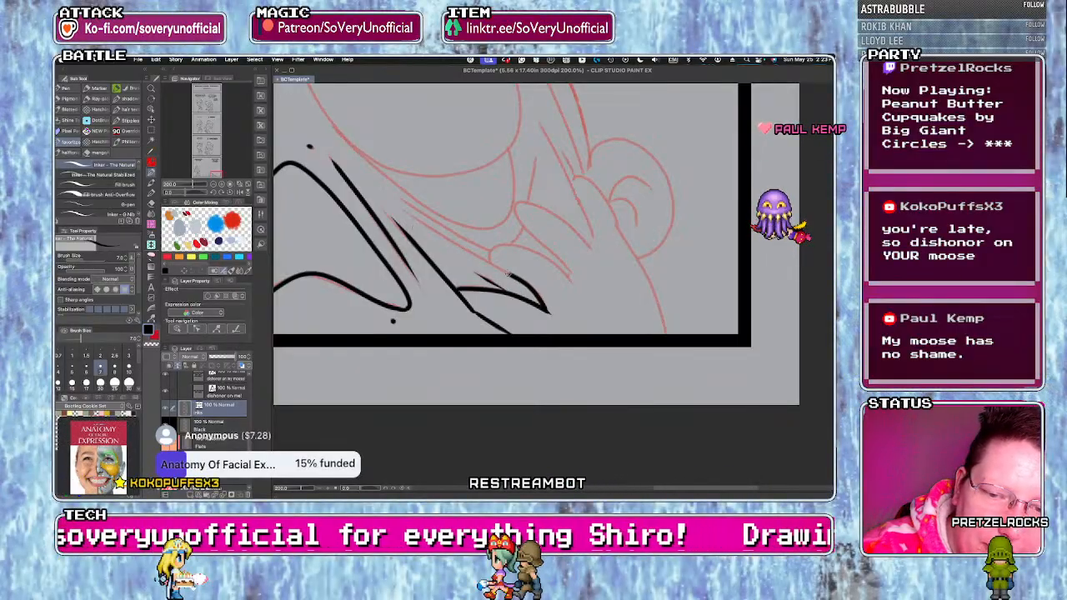
drag(409, 213, 546, 310)
Ink that hand's remaining fingers, the skin creases between them and its outer edge down to the panel border.
drag(486, 257, 567, 276)
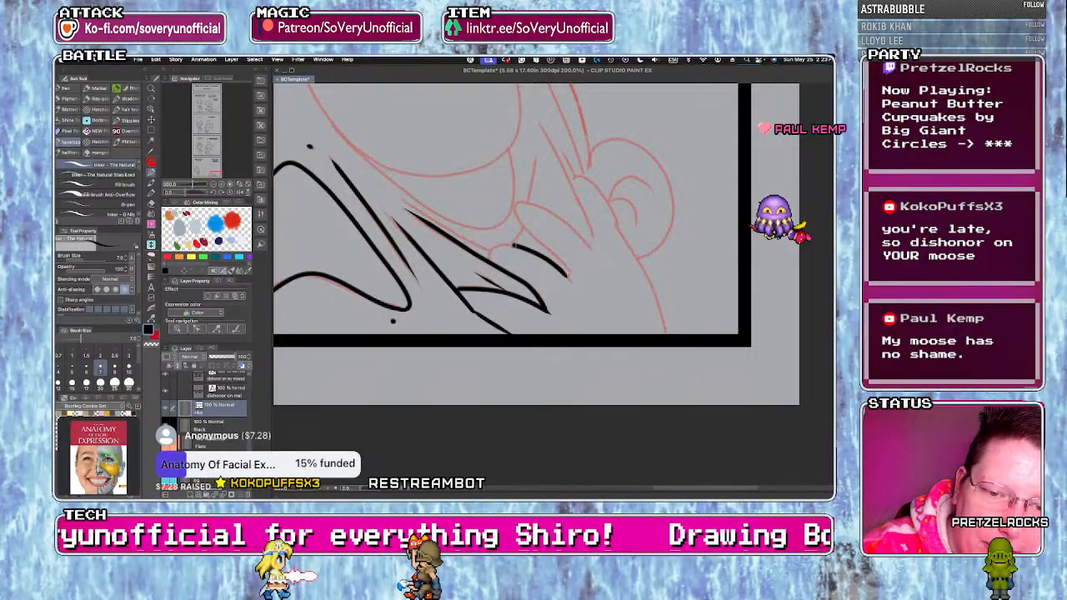
drag(410, 207, 484, 251)
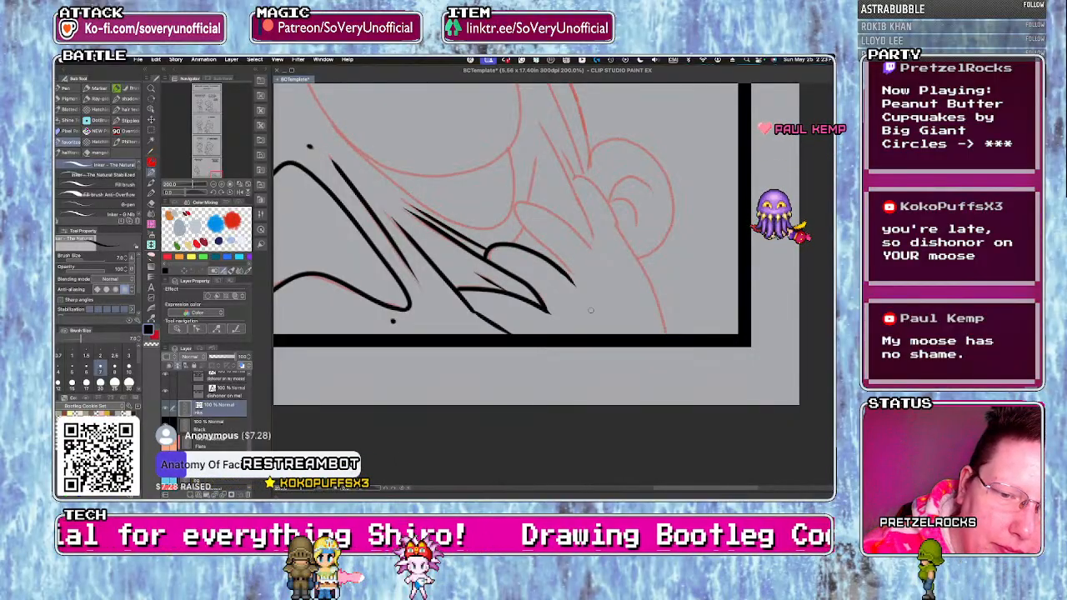
drag(515, 215, 574, 279)
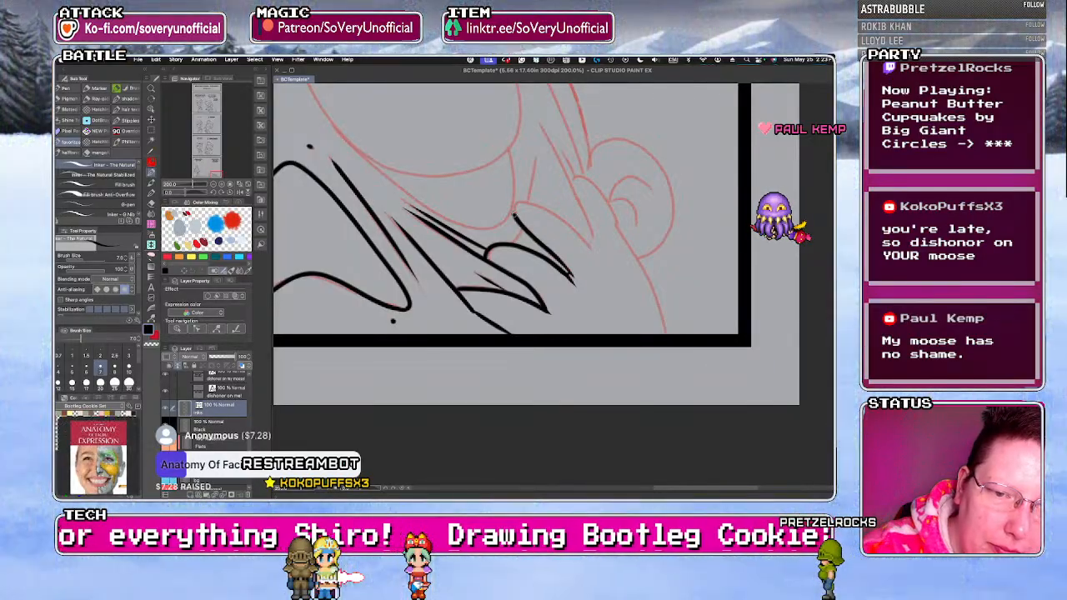
drag(585, 239, 596, 249)
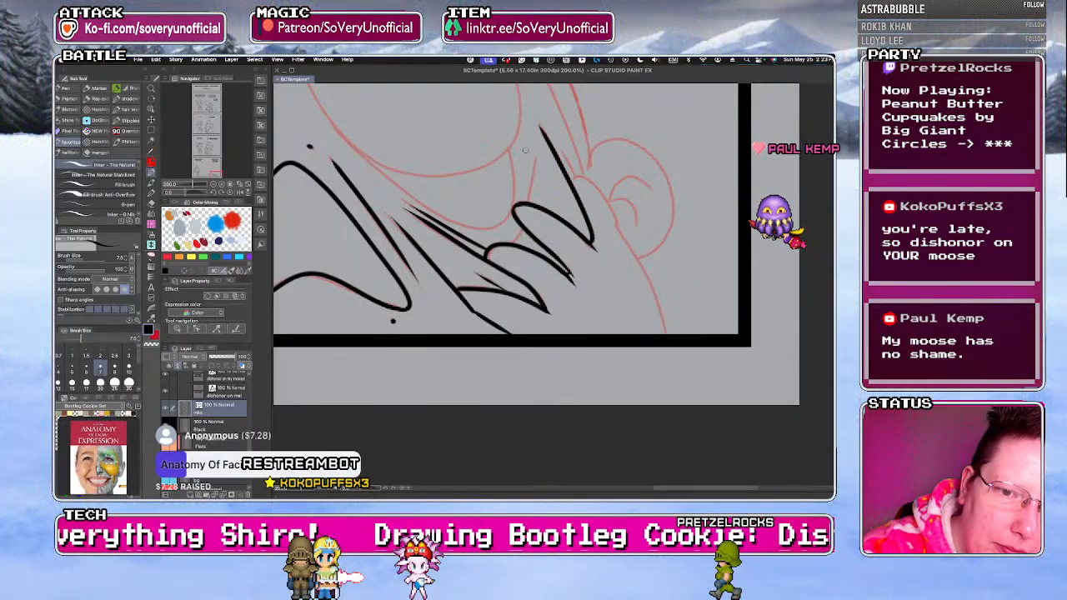
drag(526, 205, 524, 175)
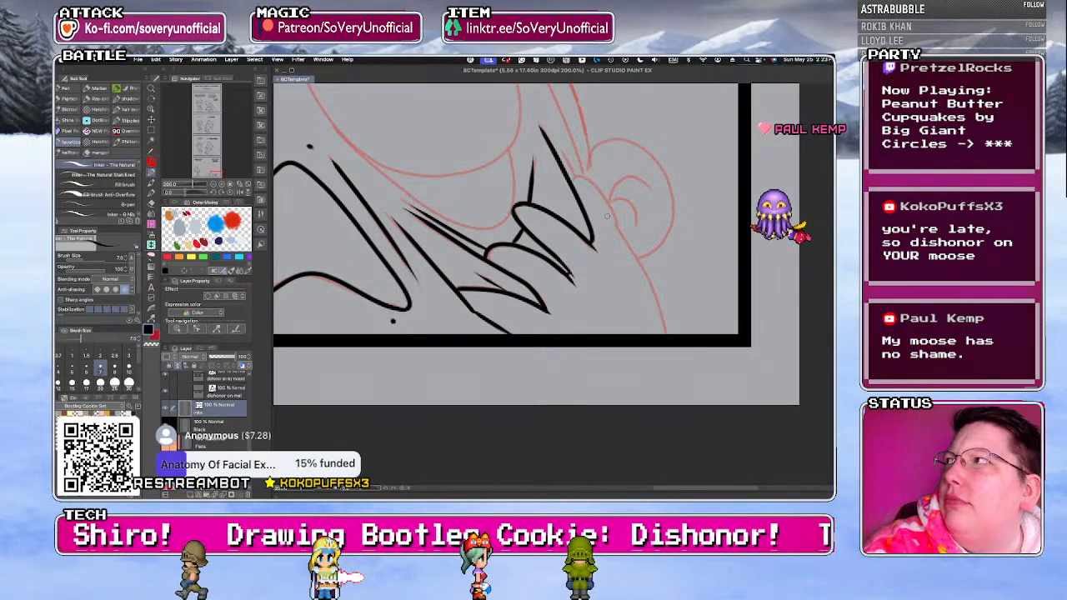
drag(667, 337, 575, 176)
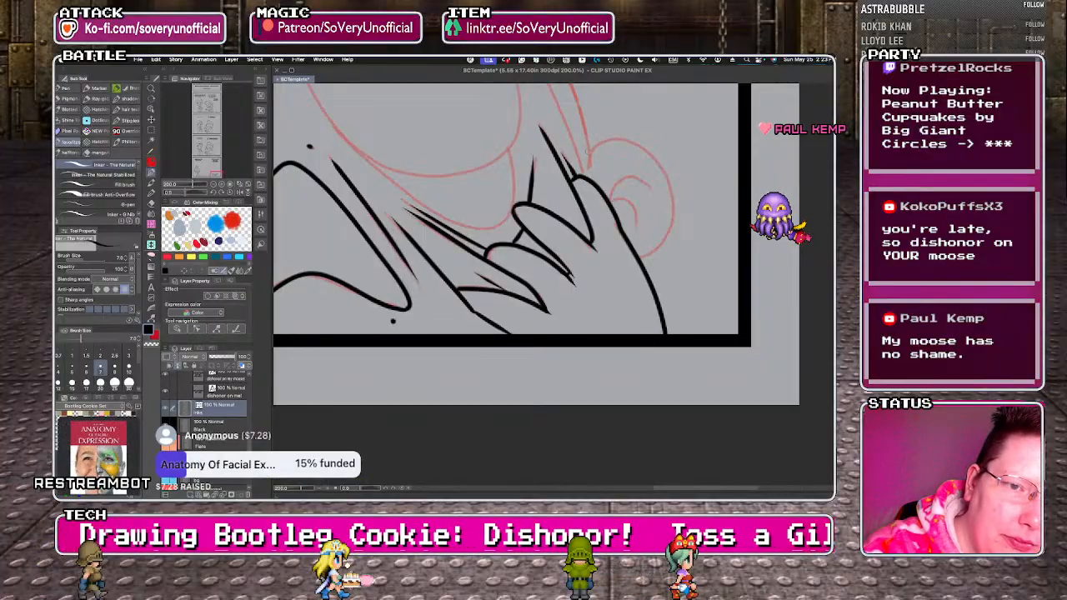
Ink the ear behind the hand, undoing and redrawing its inner curves.
mouse_move(584, 177)
mouse_down()
mouse_move(643, 148)
mouse_move(669, 200)
mouse_move(639, 256)
mouse_up()
mouse_move(613, 198)
mouse_down()
mouse_move(652, 188)
mouse_move(640, 237)
mouse_up()
key(super+z)
key(super+z)
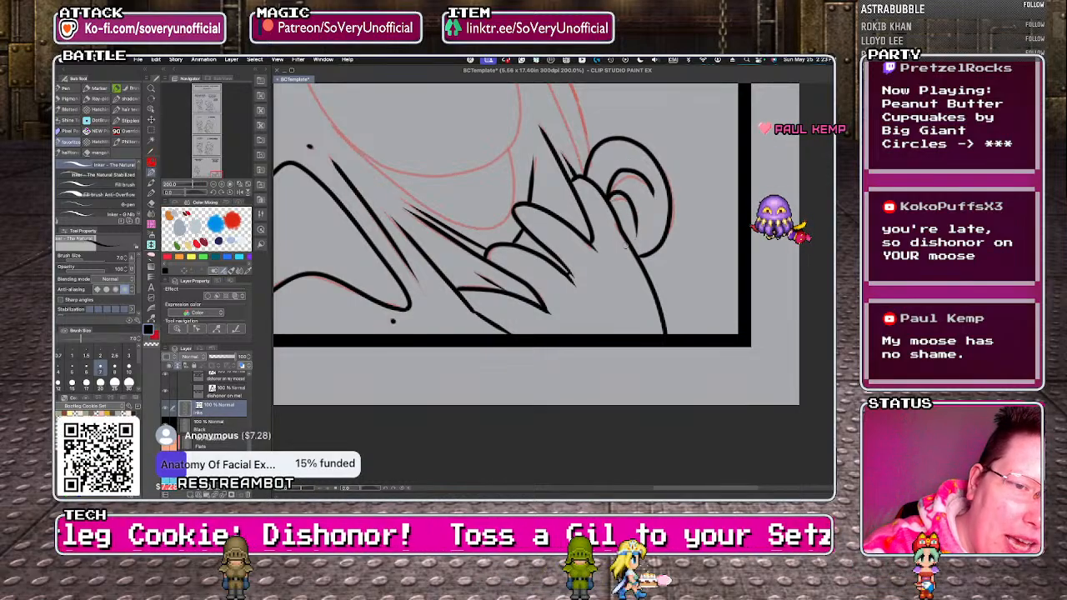
scroll(475, 332, down, 2)
key(super+z)
scroll(538, 269, up, 4)
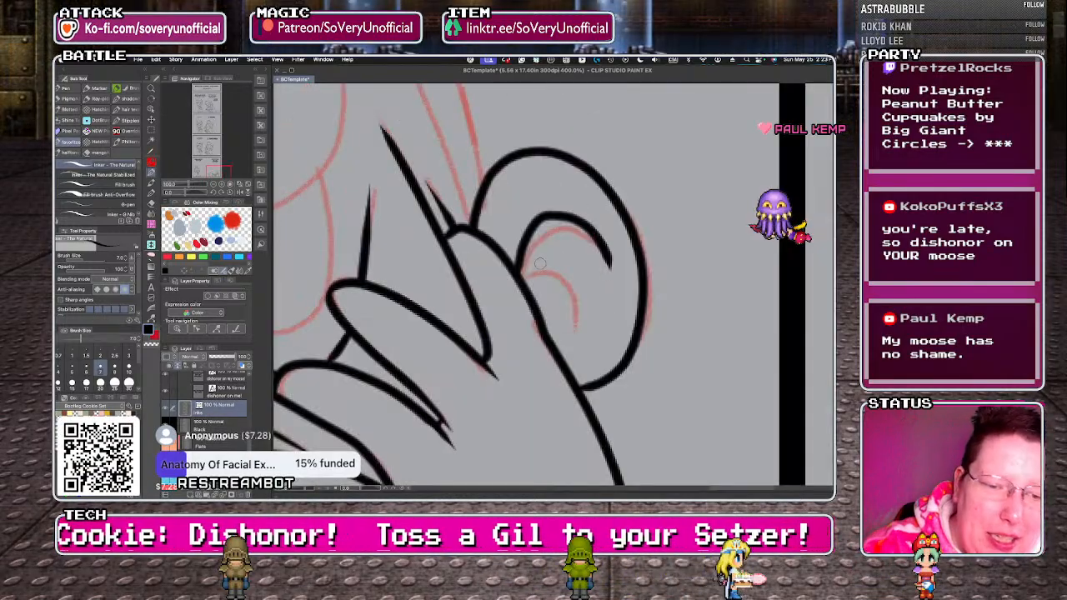
key(super+z)
mouse_move(519, 274)
mouse_down()
mouse_move(610, 265)
mouse_move(610, 288)
mouse_move(574, 329)
mouse_up()
scroll(561, 338, down, 4)
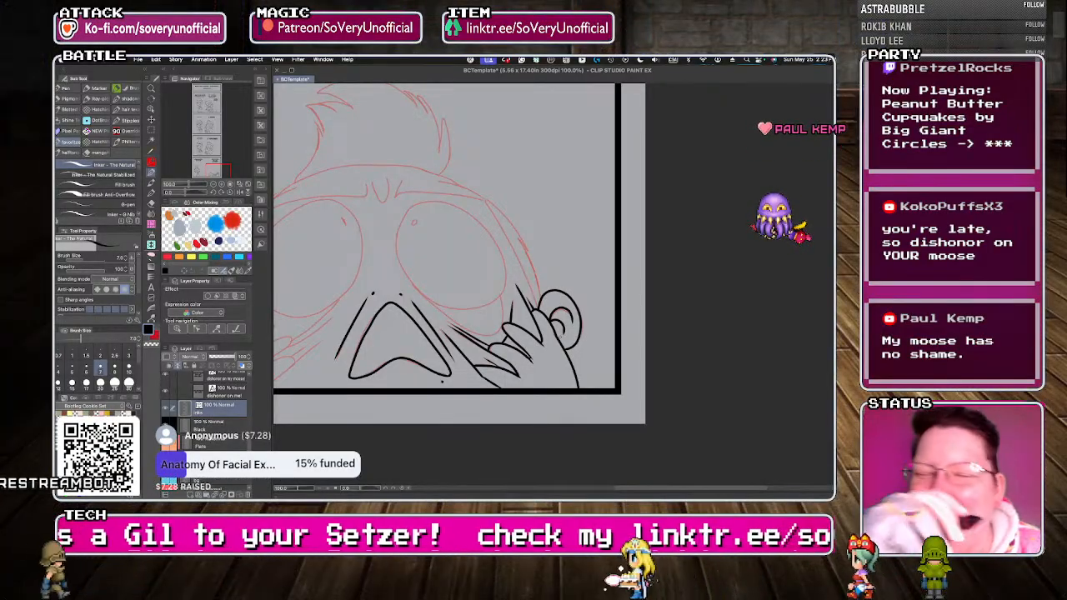
scroll(406, 291, up, 1)
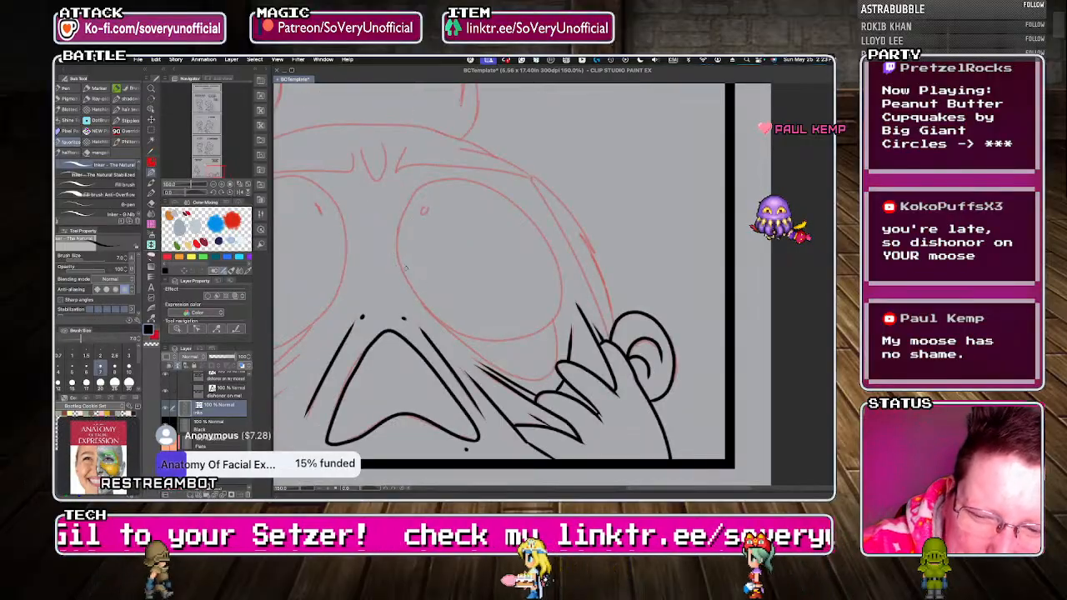
mouse_move(433, 316)
mouse_down()
mouse_move(489, 341)
mouse_move(534, 333)
mouse_move(561, 304)
mouse_up()
drag(525, 216, 482, 185)
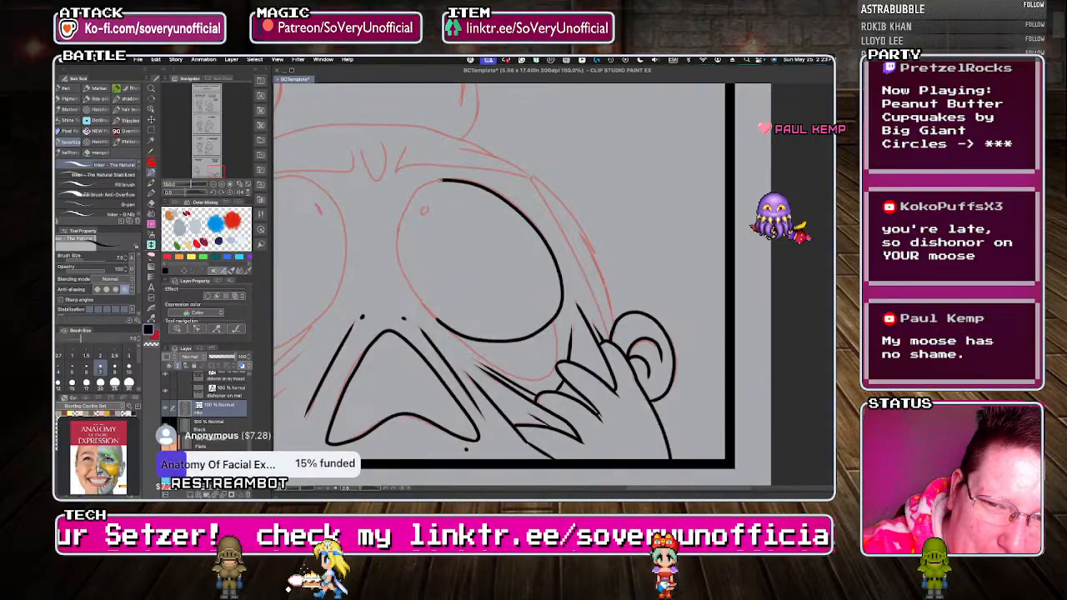
key(ctrl+z)
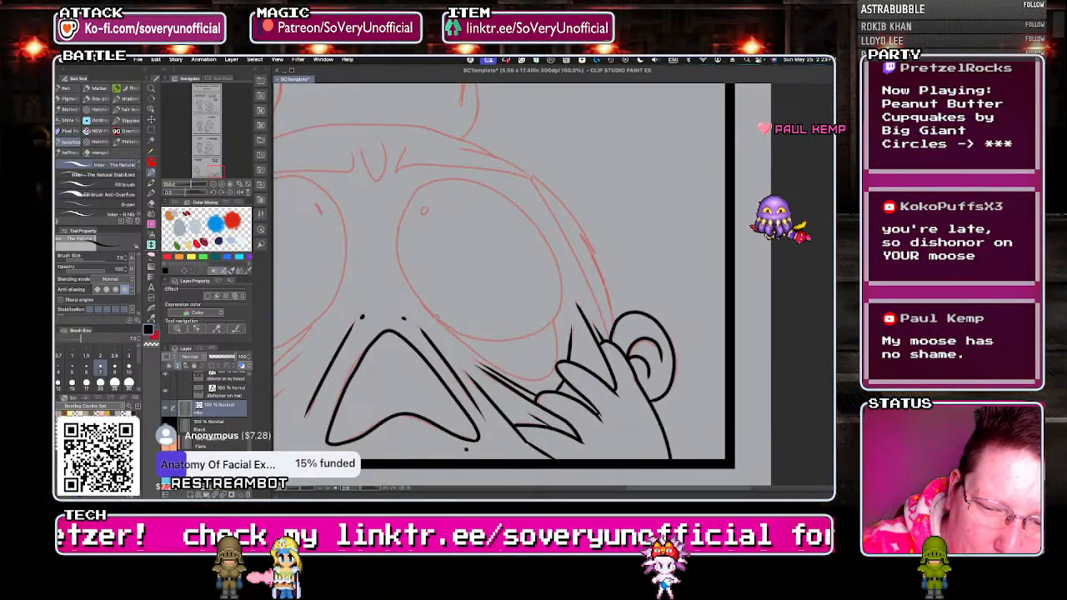
drag(465, 184, 427, 186)
key(ctrl+z)
Ink the outline of the bulging eye above the inked hand, the sagging lower lid and the tiny pupil.
drag(436, 317, 473, 337)
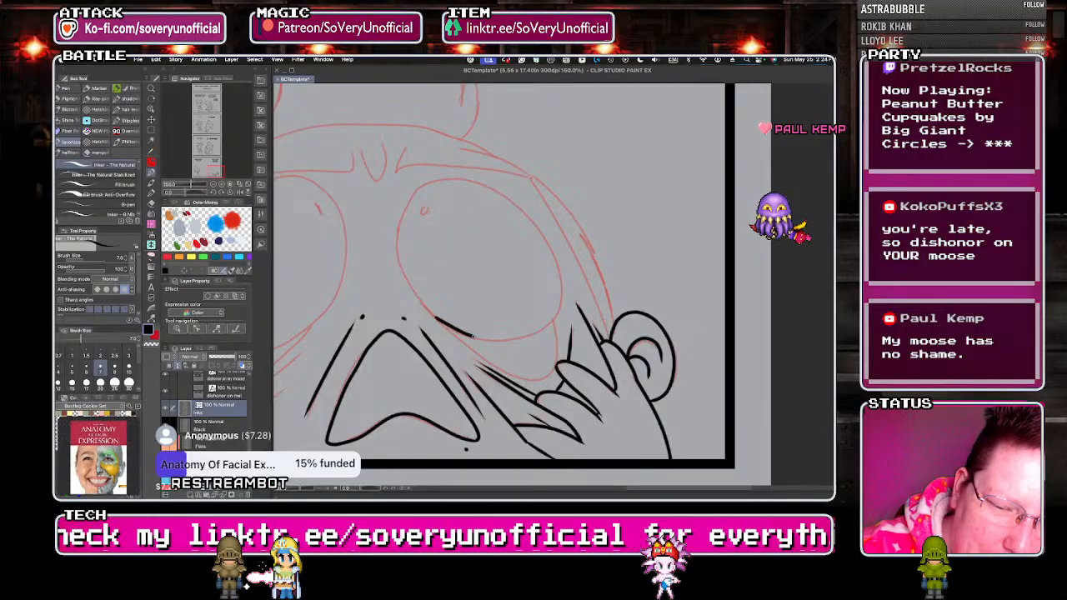
scroll(419, 290, up, 1)
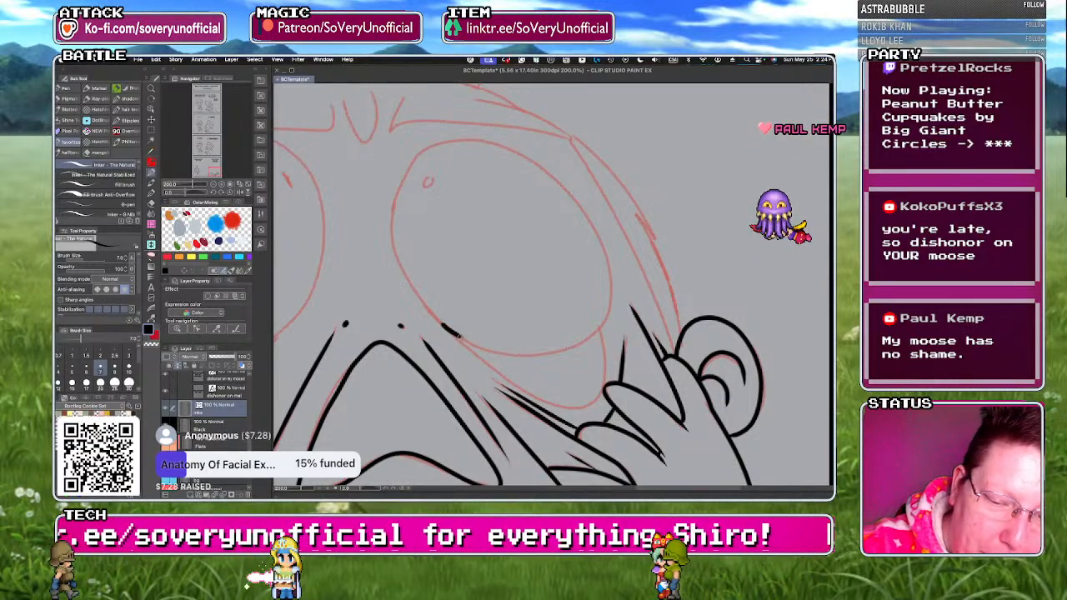
mouse_move(527, 354)
mouse_down()
mouse_move(597, 212)
mouse_move(458, 140)
mouse_move(443, 335)
mouse_move(550, 402)
mouse_move(597, 318)
mouse_up()
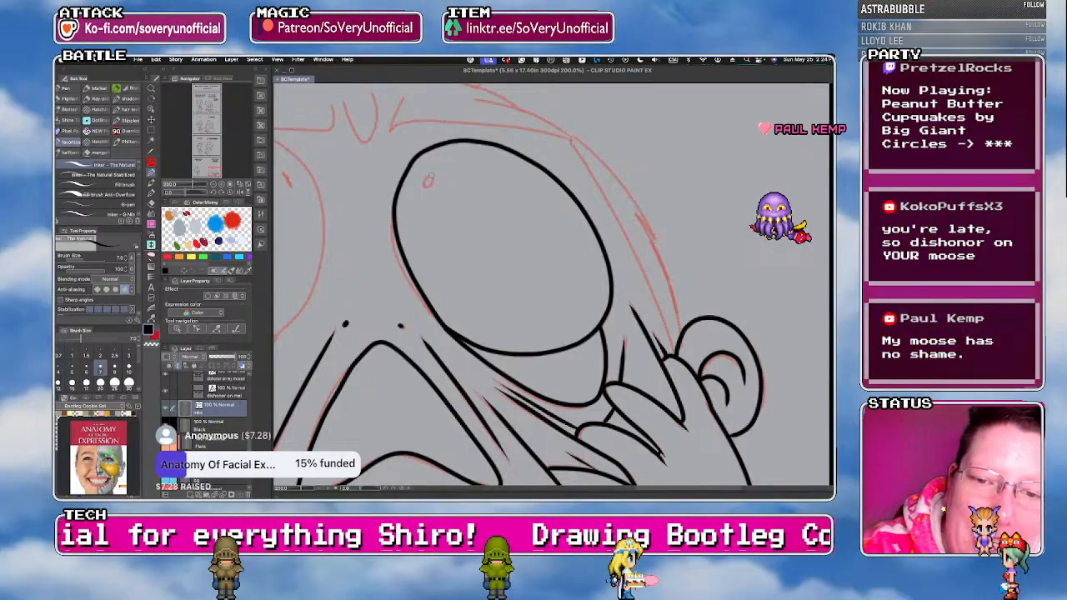
drag(424, 180, 430, 185)
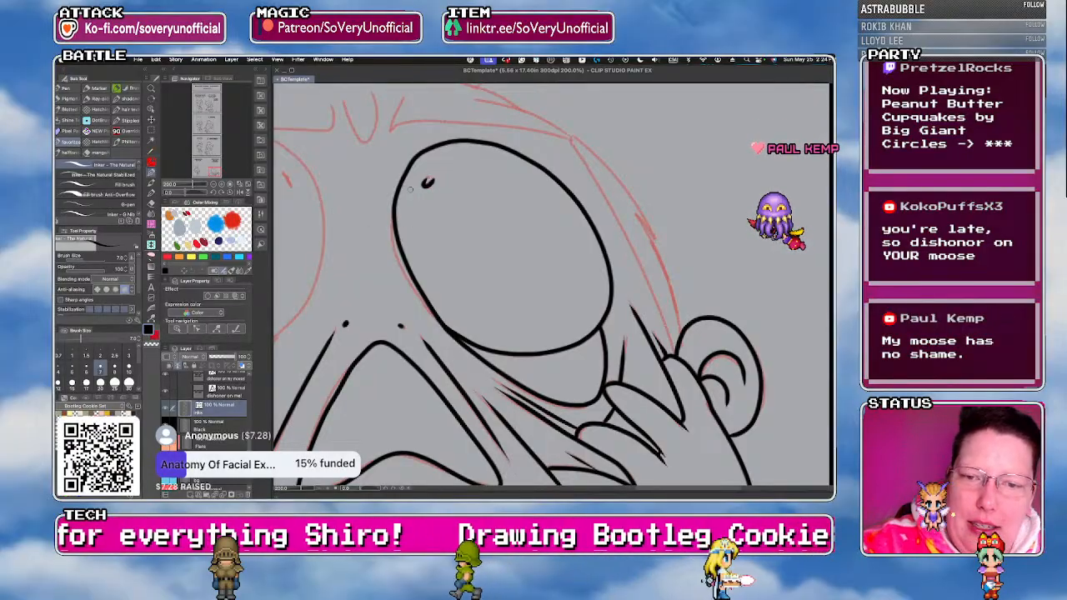
scroll(396, 334, down, 4)
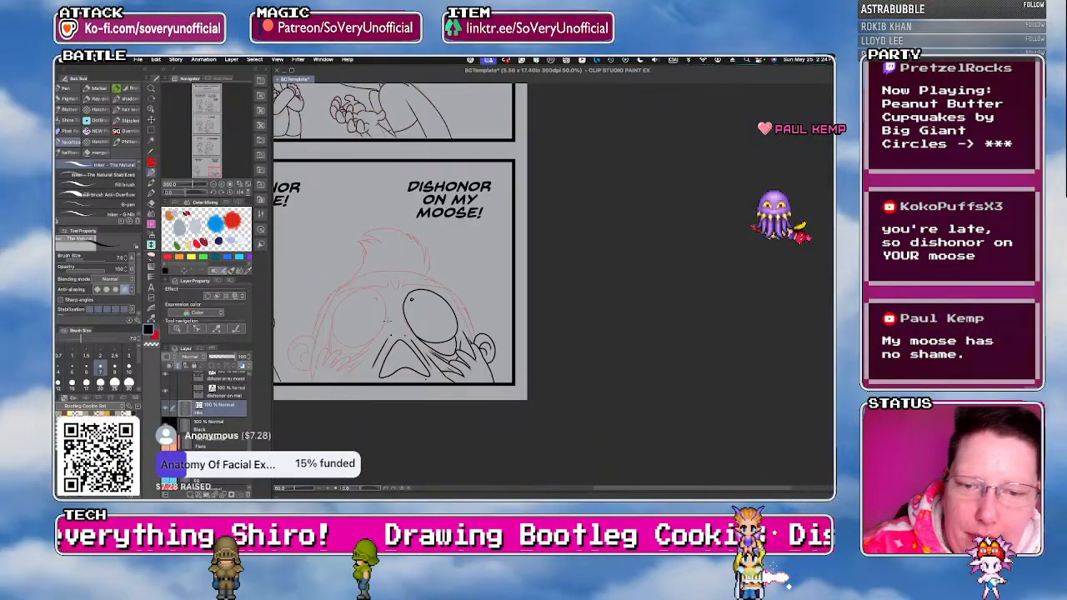
Ink the brow above the inked eye, the side of the face and the jagged hair edge down to the ear.
scroll(375, 295, up, 3)
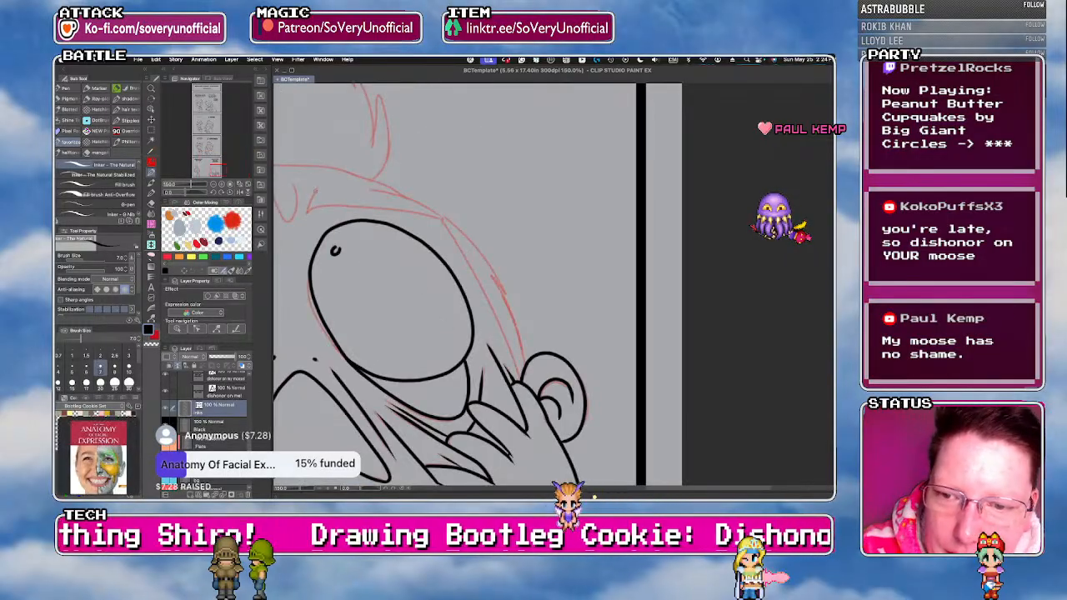
drag(306, 208, 429, 216)
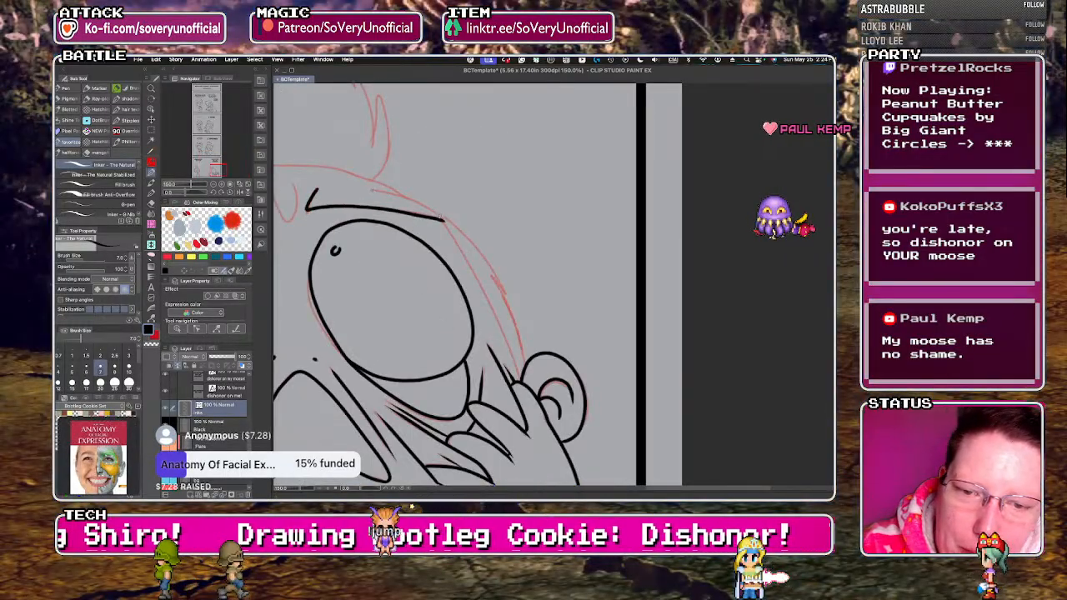
drag(446, 226, 521, 381)
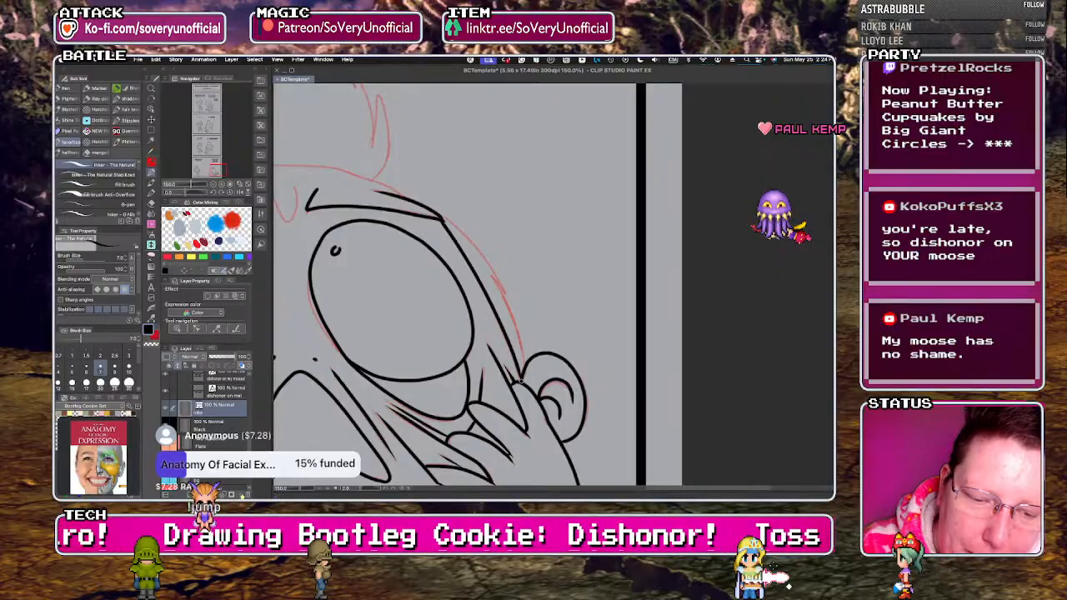
drag(490, 268, 515, 332)
drag(458, 225, 507, 290)
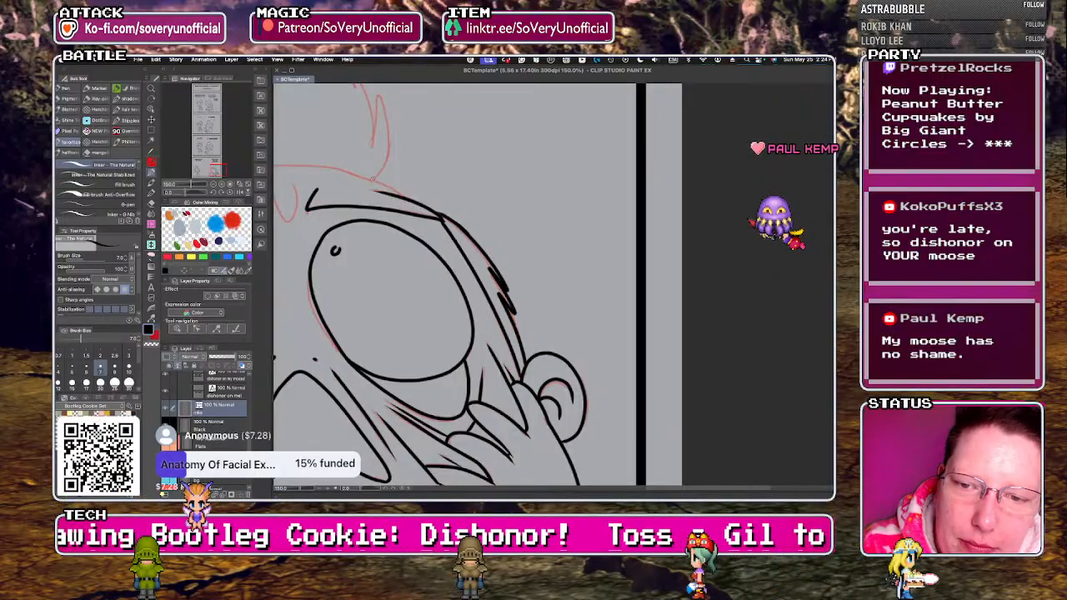
Ink the fingers of the opposite hand and the pulled-cheek lines beside the mouth, undoing one misplaced finger stroke.
scroll(467, 277, down, 2)
scroll(305, 359, up, 3)
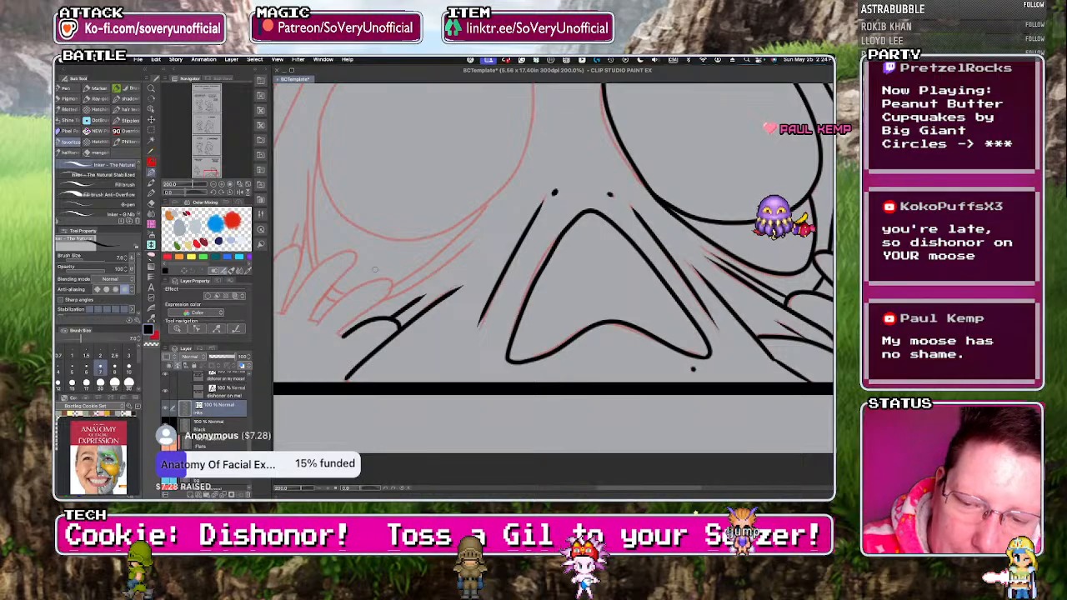
mouse_move(385, 277)
mouse_down()
mouse_move(335, 335)
mouse_move(312, 320)
mouse_move(356, 260)
mouse_up()
key(ctrl+z)
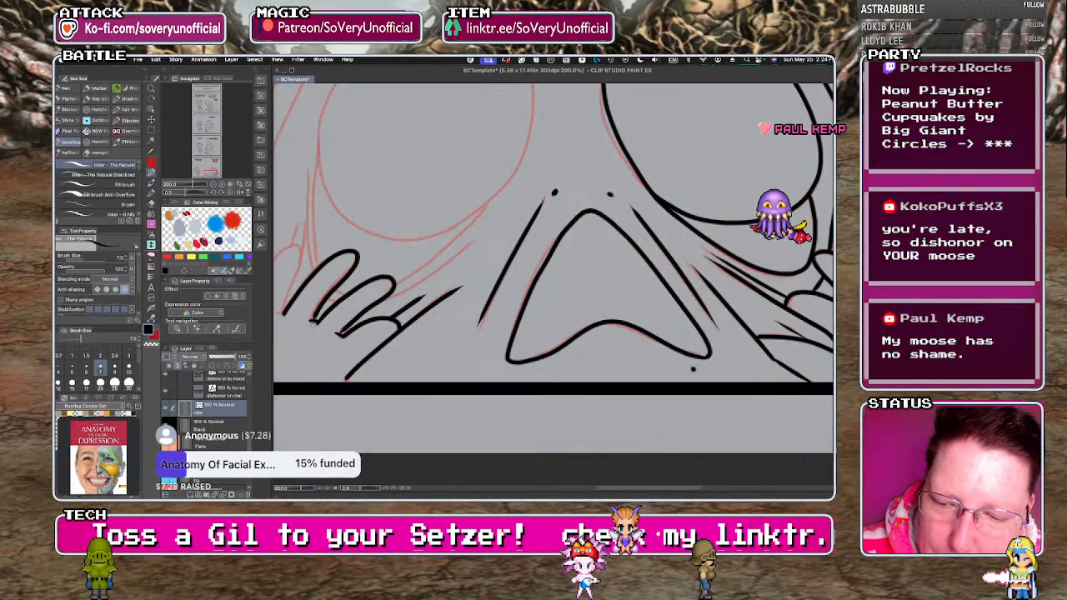
scroll(355, 339, down, 2)
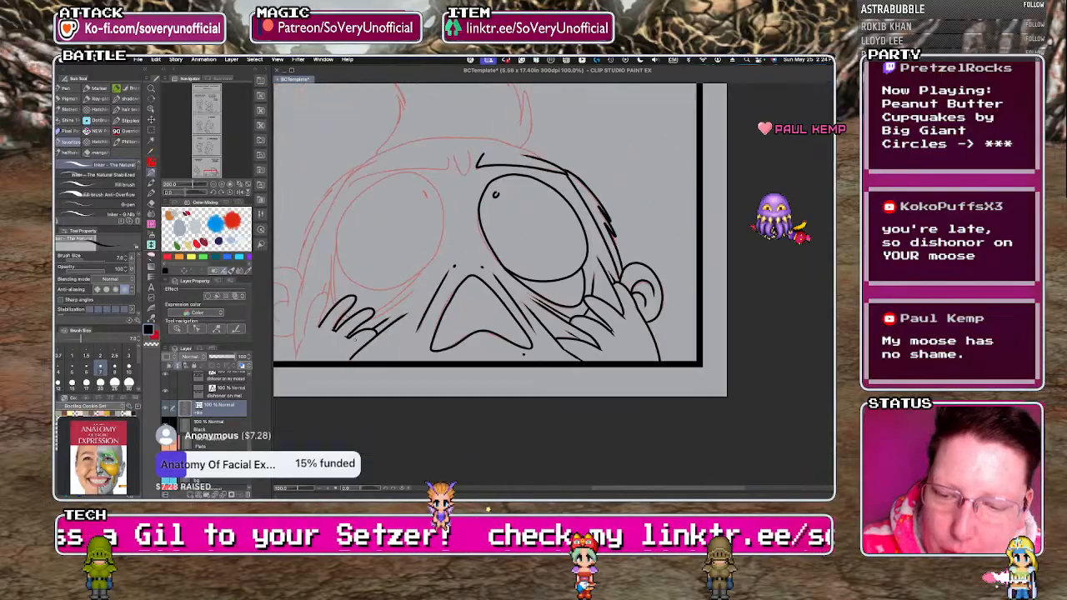
scroll(325, 329, up, 2)
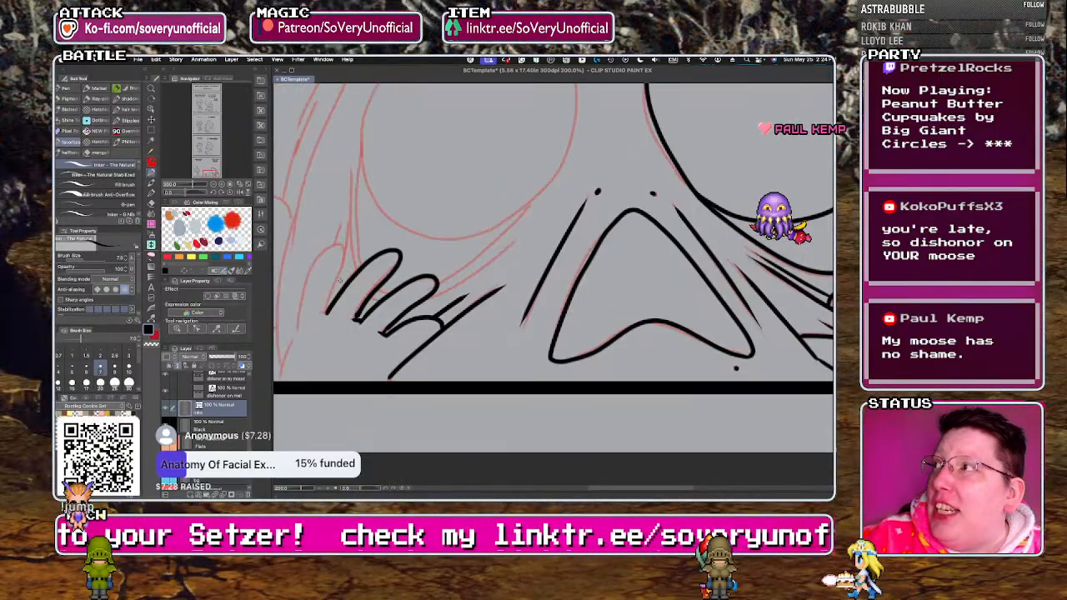
Ink the last finger and outer edge of the second hand, plus the stretched-skin lines running from its fingers up to the uninked eye.
scroll(354, 315, up, 3)
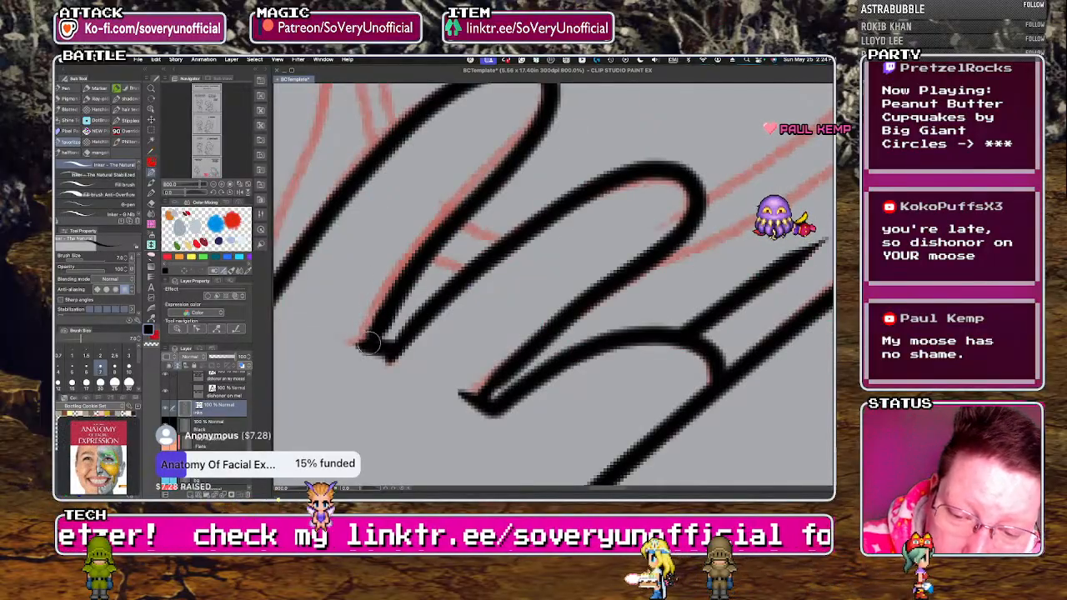
scroll(367, 315, down, 5)
scroll(344, 314, up, 1)
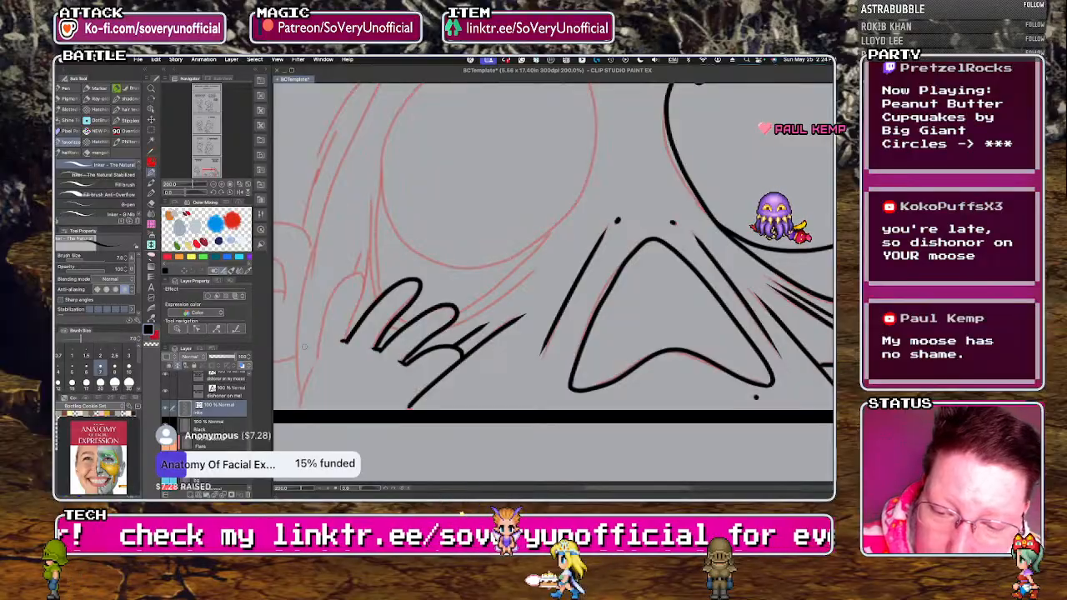
key(ctrl+z)
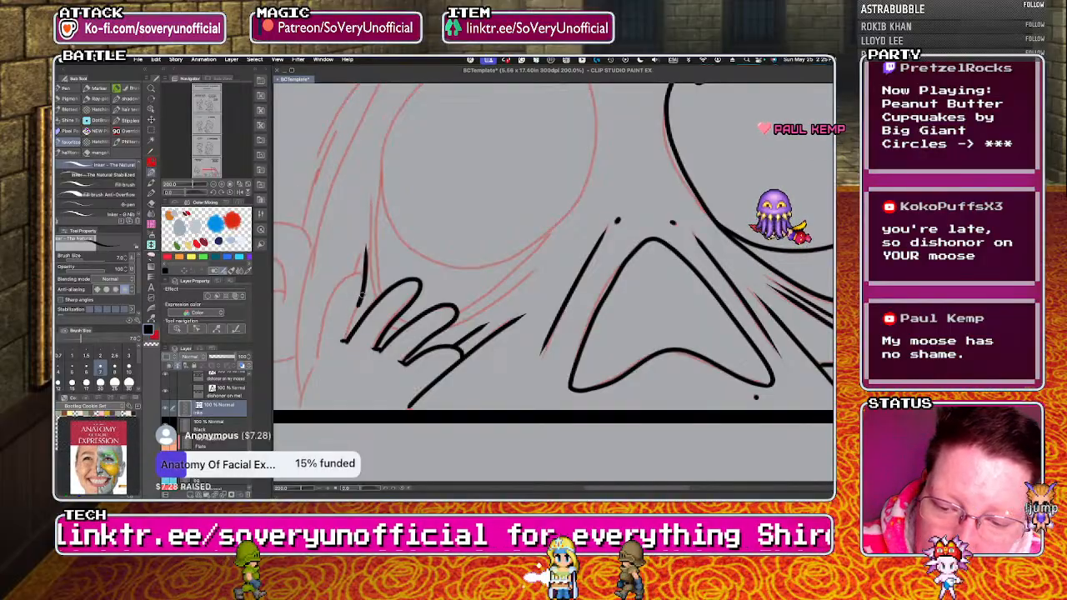
drag(364, 279, 344, 342)
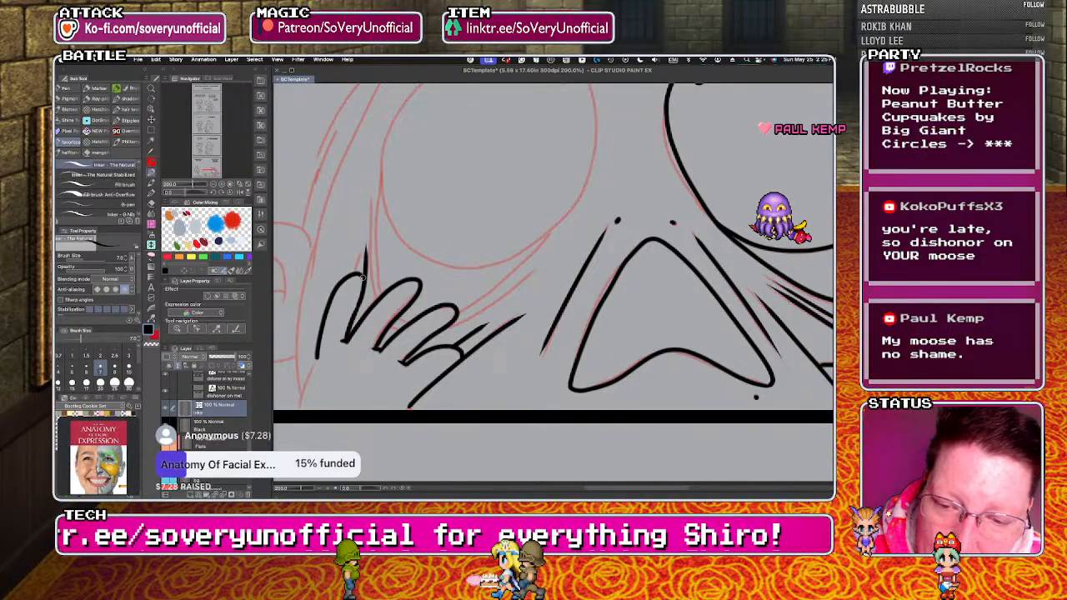
drag(357, 271, 362, 255)
drag(312, 373, 300, 409)
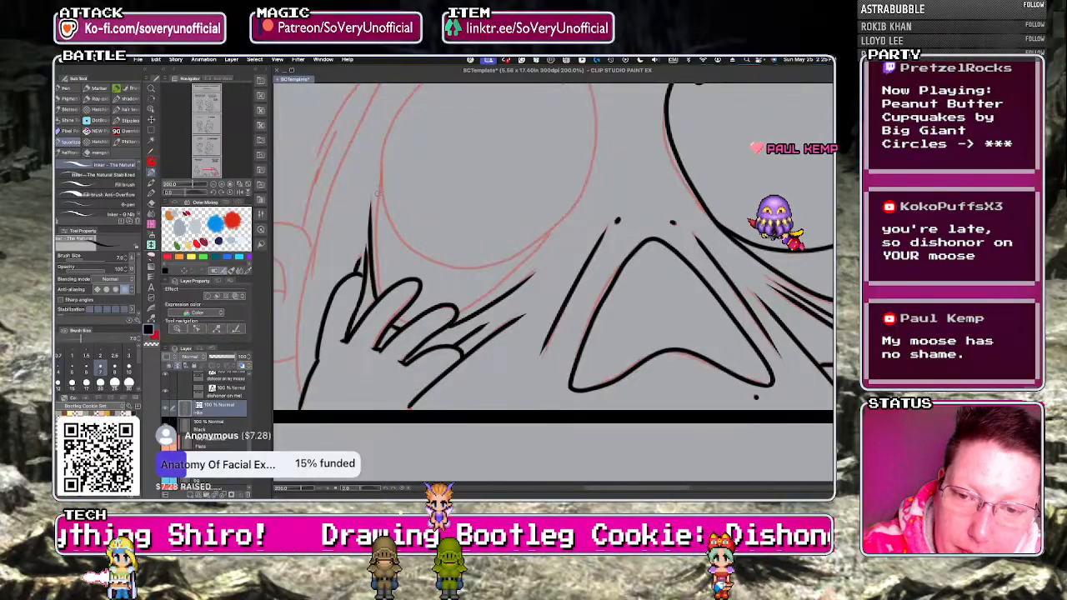
drag(377, 258, 381, 192)
mouse_move(395, 320)
mouse_down()
mouse_move(409, 326)
mouse_move(550, 231)
mouse_up()
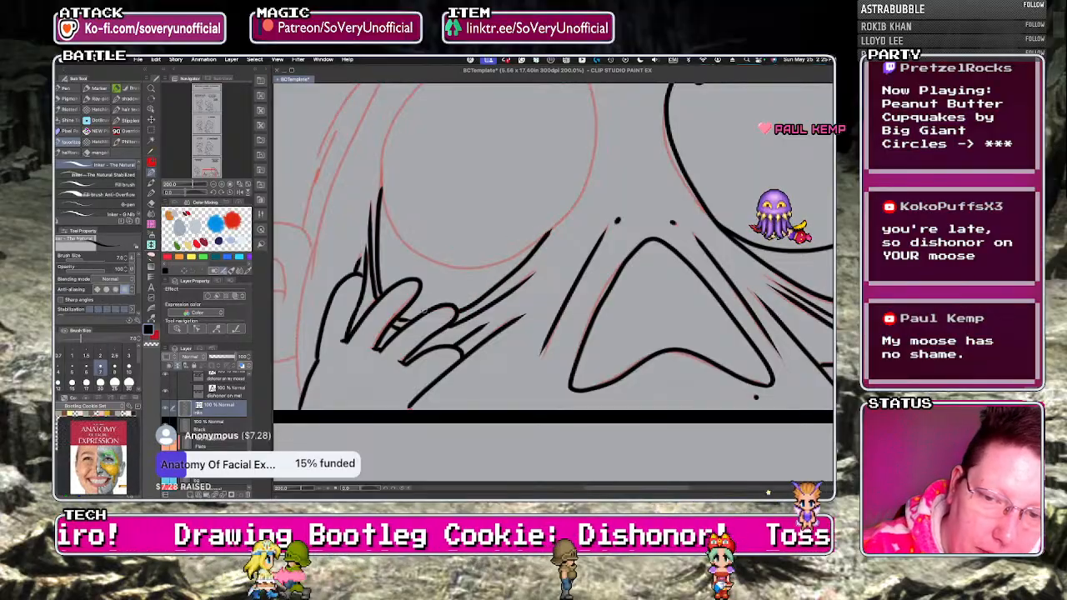
Ink the round outline of the second bulging eye and its short slit pupil.
scroll(430, 302, down, 2)
scroll(432, 178, up, 2)
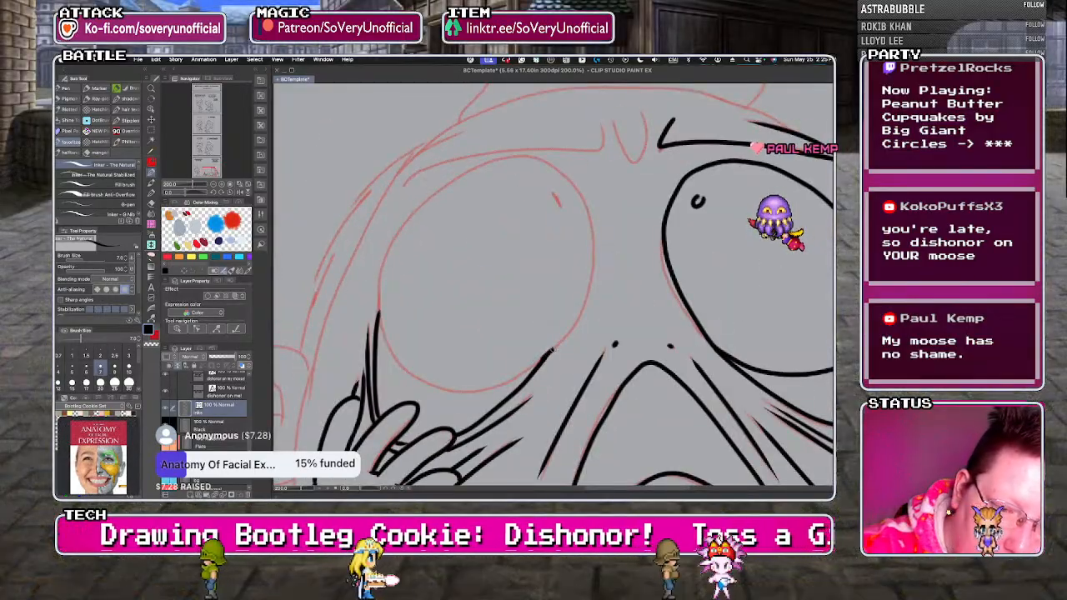
key(ctrl+z)
mouse_move(583, 306)
mouse_down()
mouse_move(594, 231)
mouse_move(575, 185)
mouse_move(538, 160)
mouse_up()
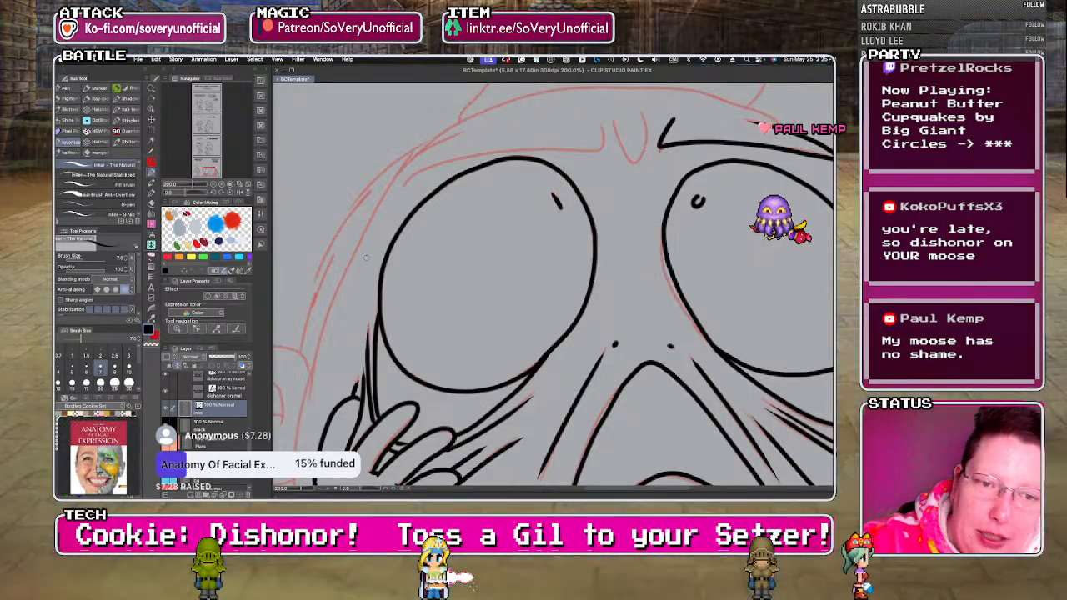
Ink the brow line above the second eye and the furrow lines between the two brows.
scroll(359, 257, down, 1)
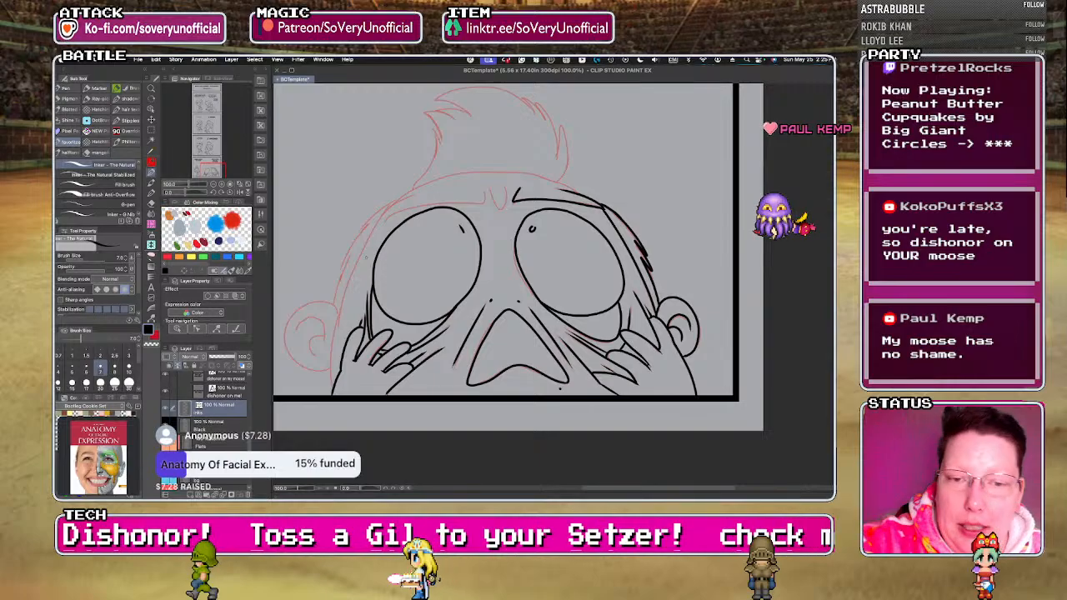
scroll(387, 200, up, 1)
drag(421, 201, 556, 191)
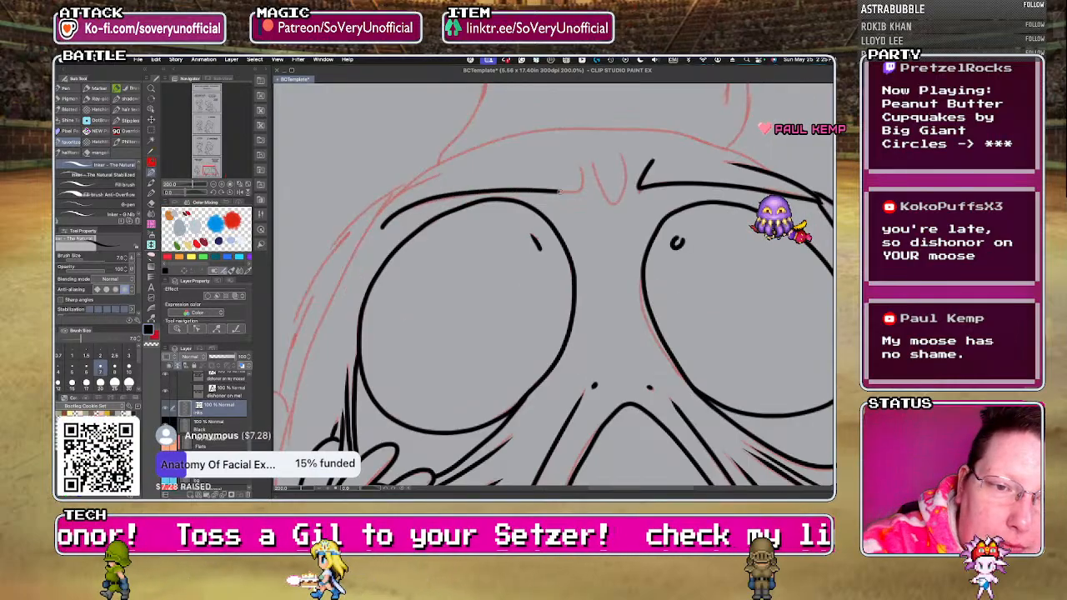
scroll(562, 154, down, 3)
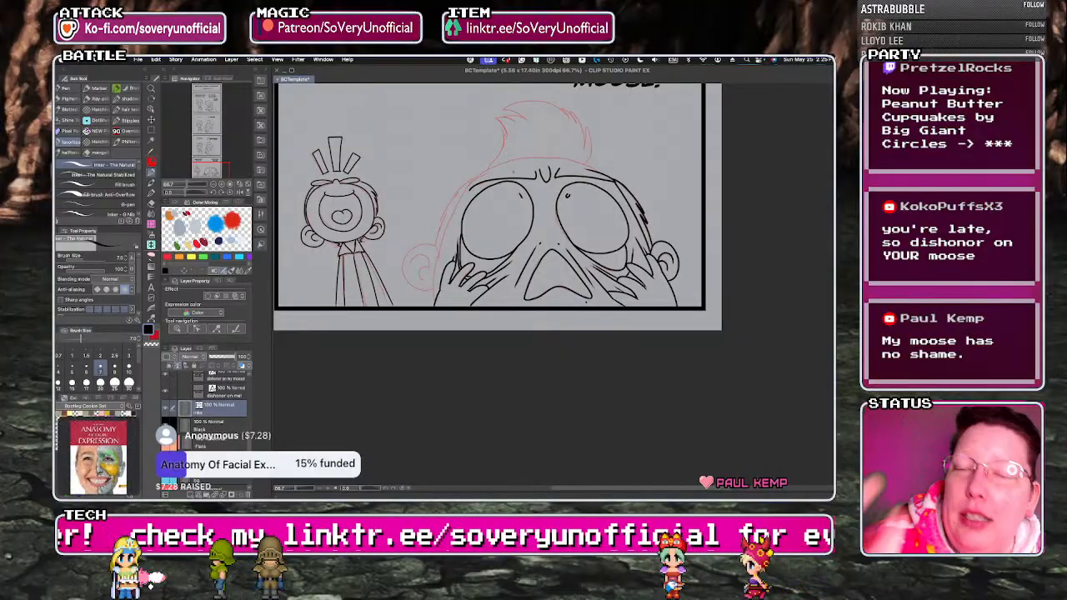
scroll(460, 193, up, 2)
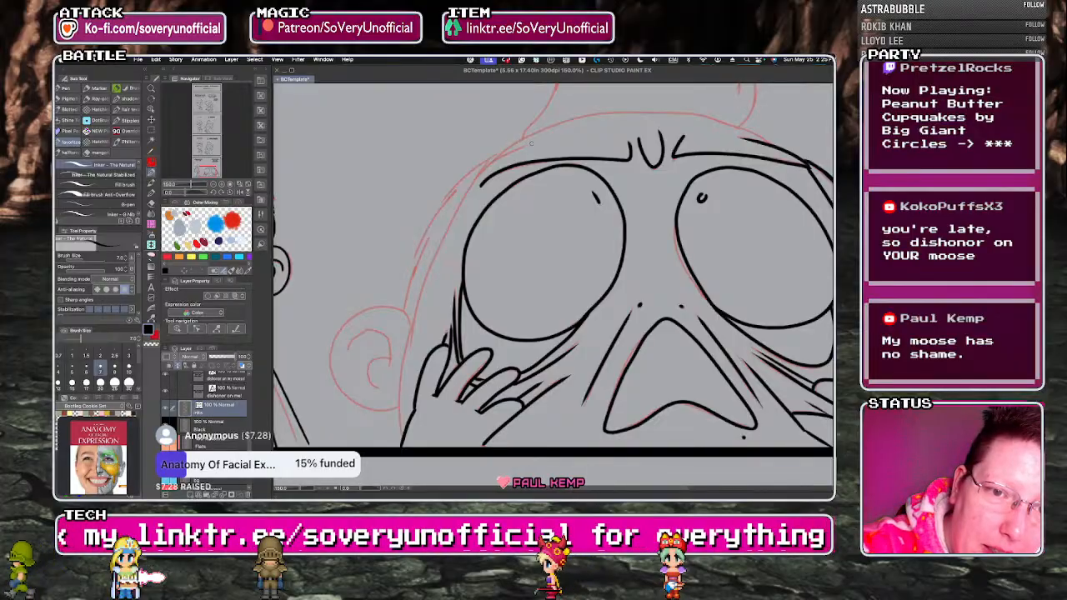
Ink the side of the face from the brow past the ear to the panel border, undoing and redrawing the long curve.
mouse_move(460, 207)
mouse_down()
mouse_move(415, 308)
mouse_move(400, 423)
mouse_up()
key(super+z)
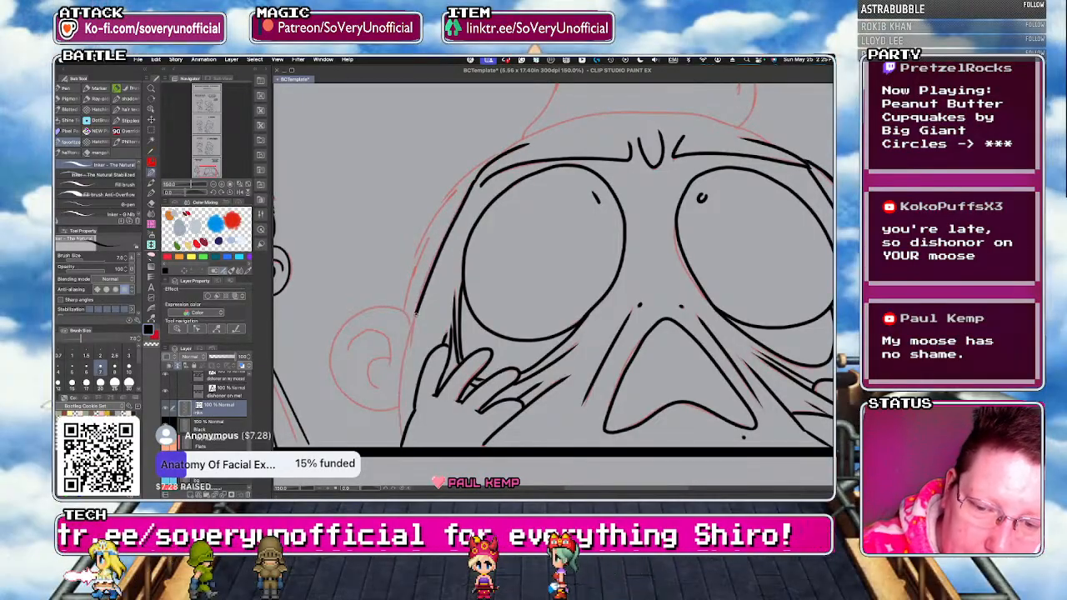
key(super+z)
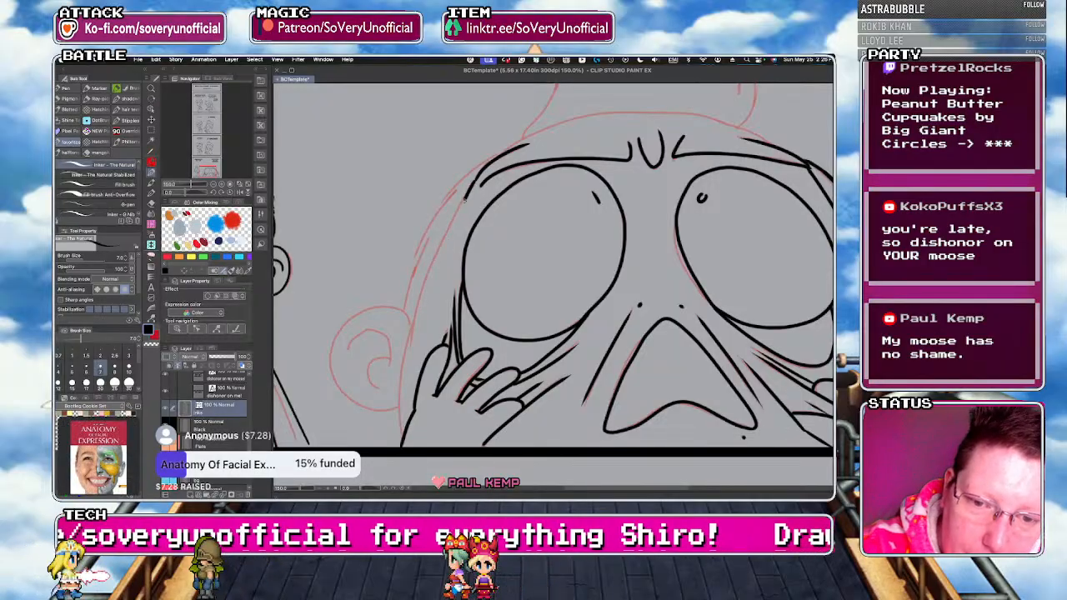
drag(476, 179, 418, 317)
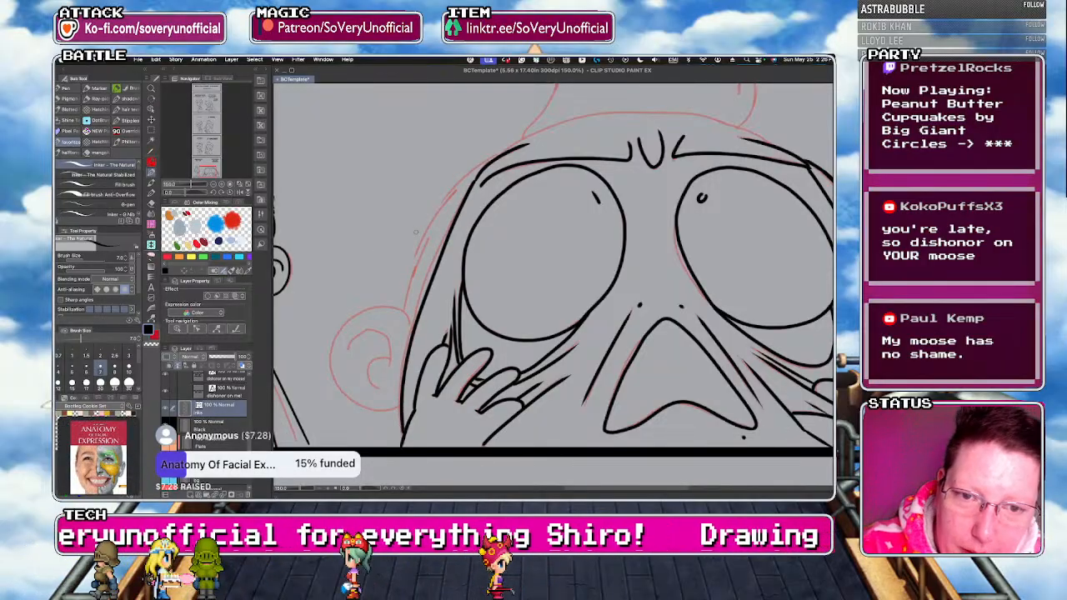
key(super+z)
drag(399, 428, 401, 446)
drag(482, 172, 466, 201)
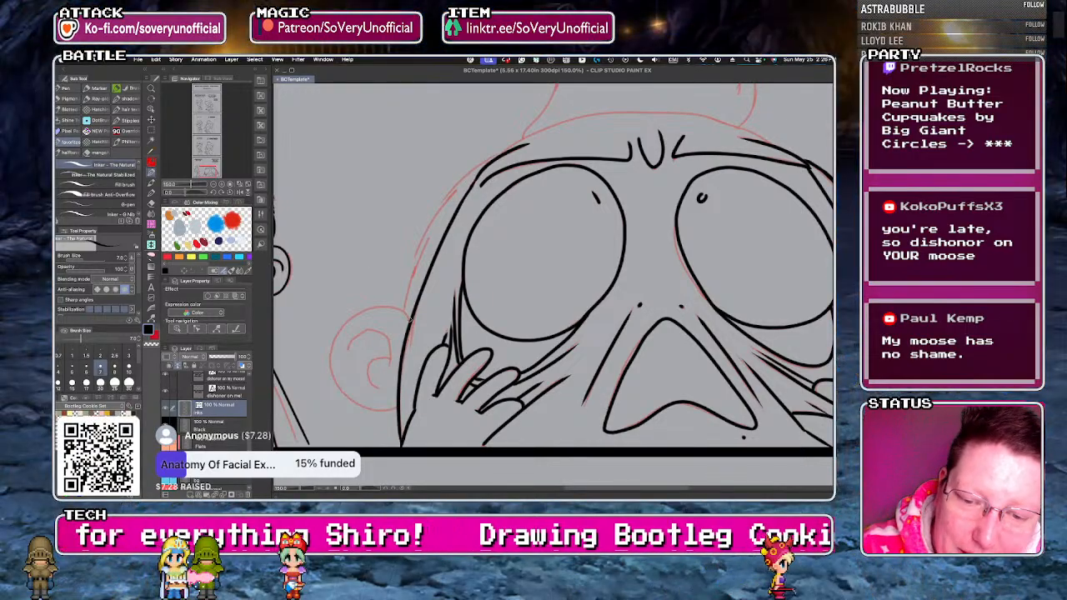
Ink the remaining ear with its inner curves and the jagged hair edge between the ear and the brow.
mouse_move(345, 322)
mouse_down()
mouse_move(341, 389)
mouse_move(379, 411)
mouse_up()
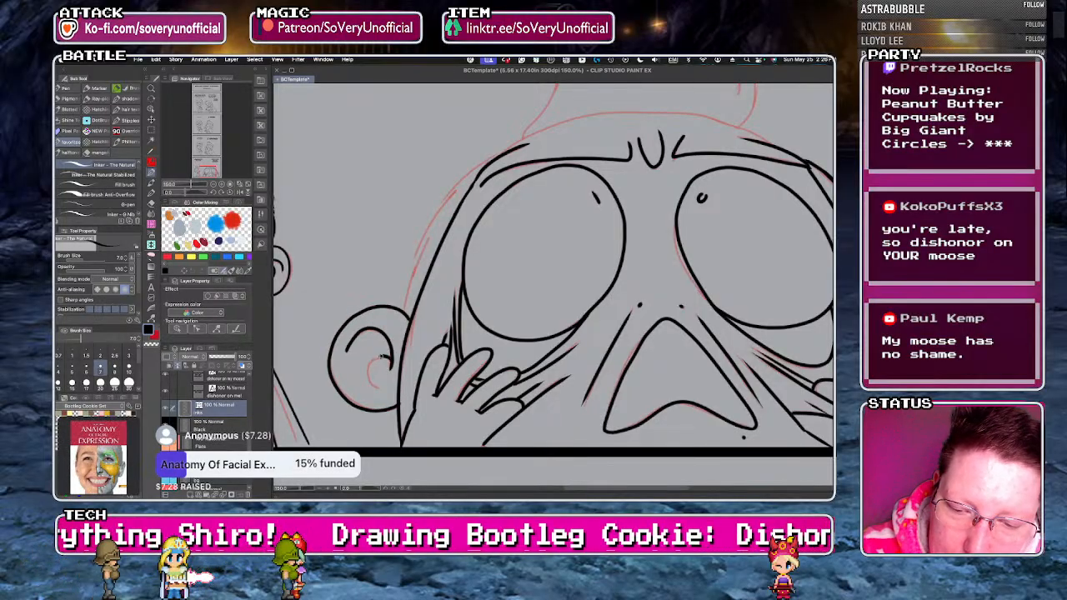
scroll(365, 371, down, 2)
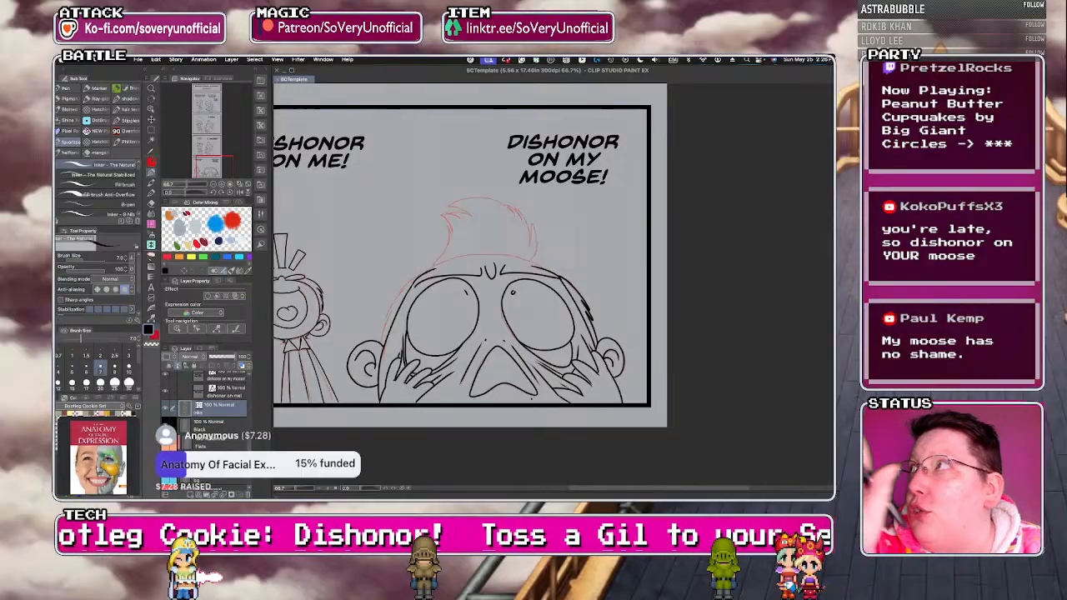
key(super+plus)
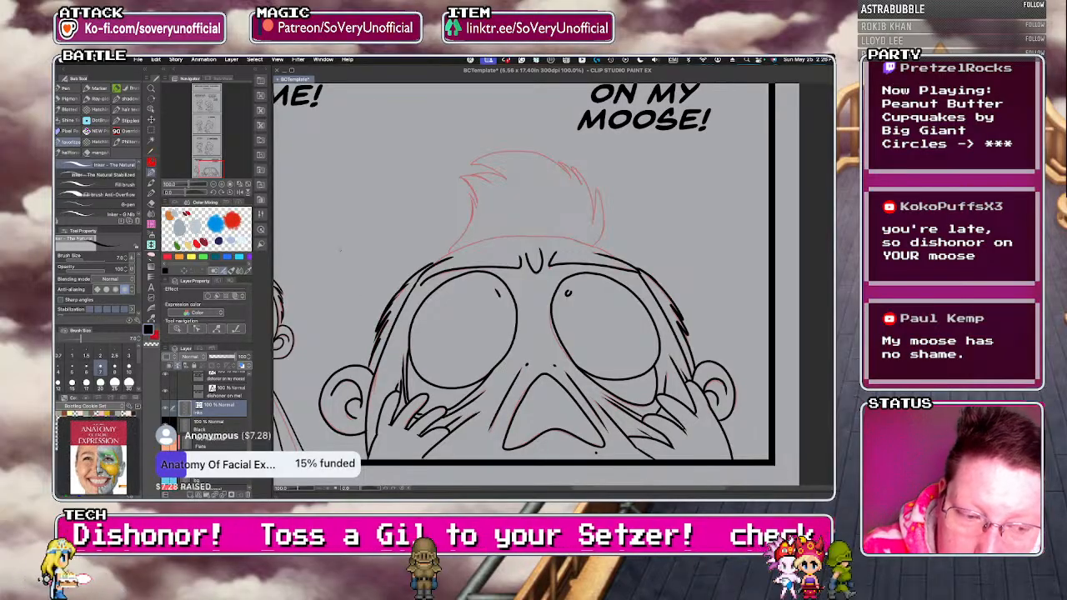
Ink the curved hairline across the forehead and the swept-up hair tuft with its jagged strands.
scroll(359, 286, down, 2)
scroll(409, 240, up, 2)
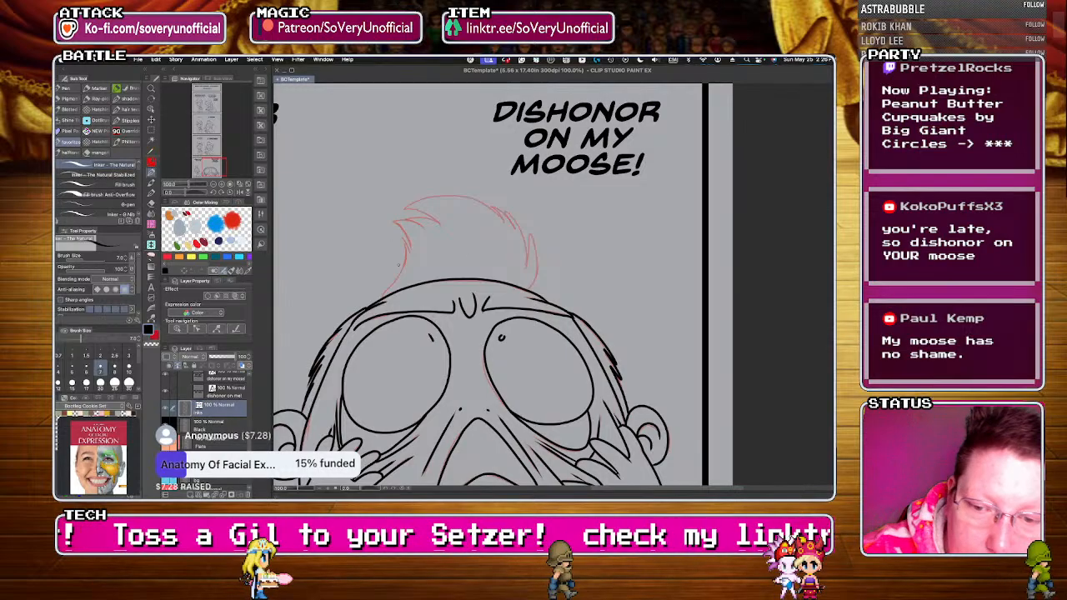
drag(383, 296, 405, 260)
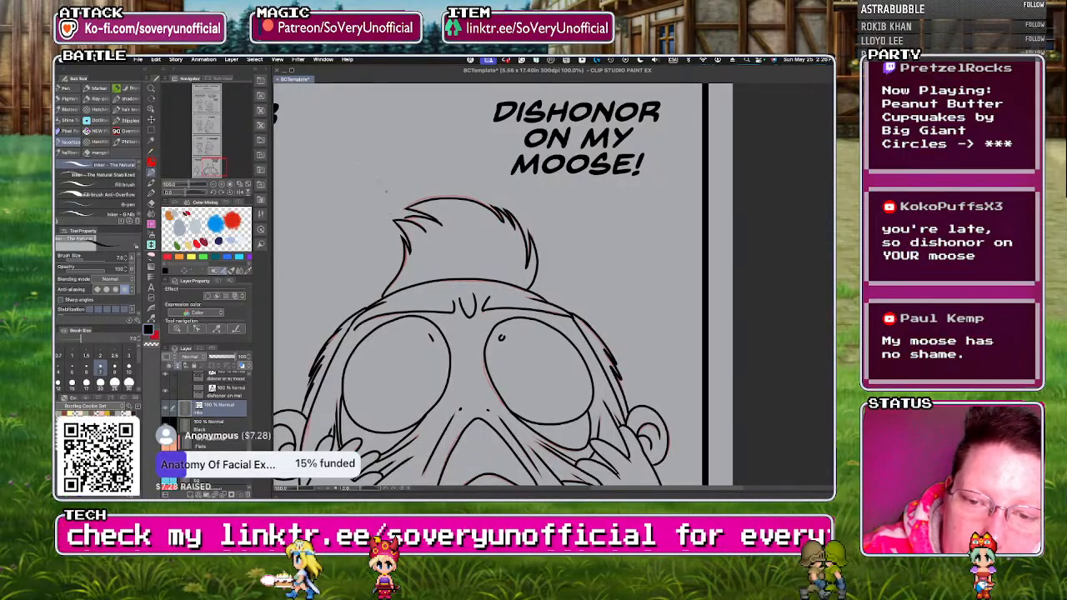
View the inked comic strip as a whole and save the file.
scroll(390, 200, down, 3)
scroll(390, 200, down, 3)
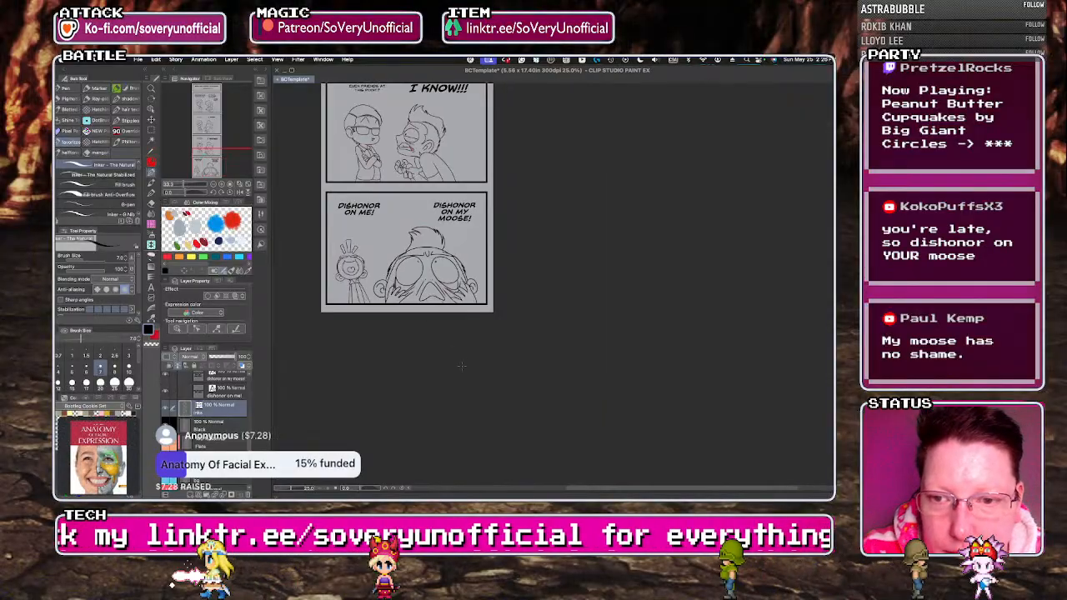
scroll(205, 427, down, 3)
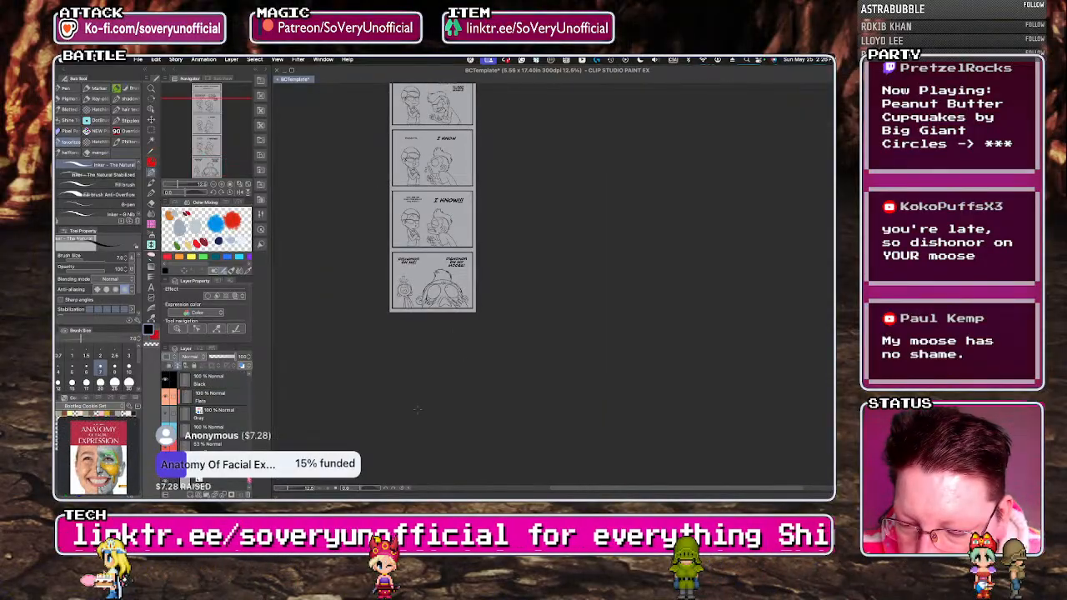
key(super+s)
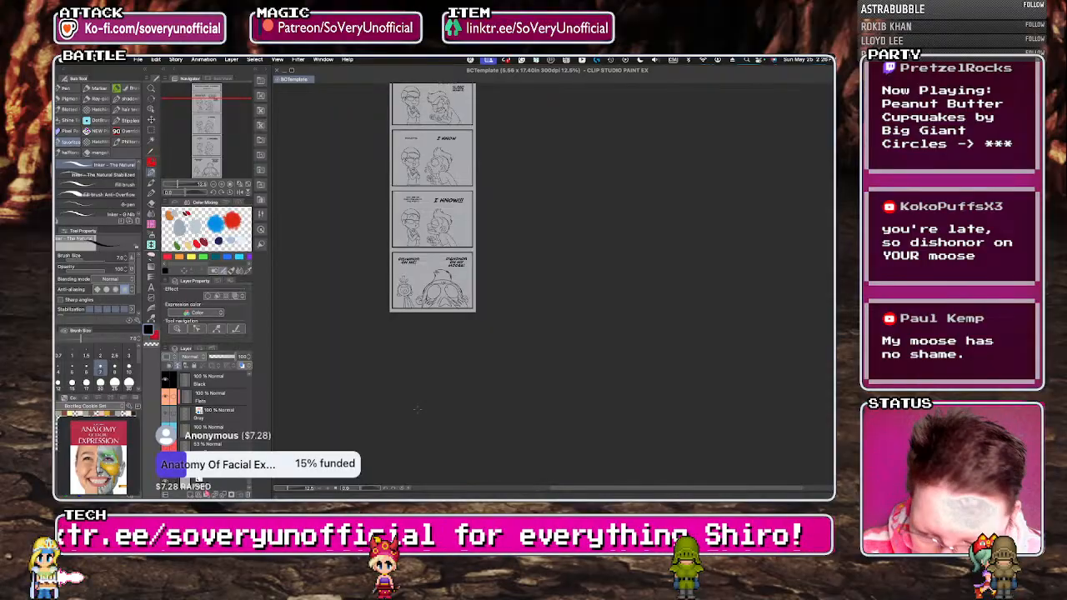
Make the Gray layer active and switch to the Close and Fill Tool Without Gap.
click(218, 414)
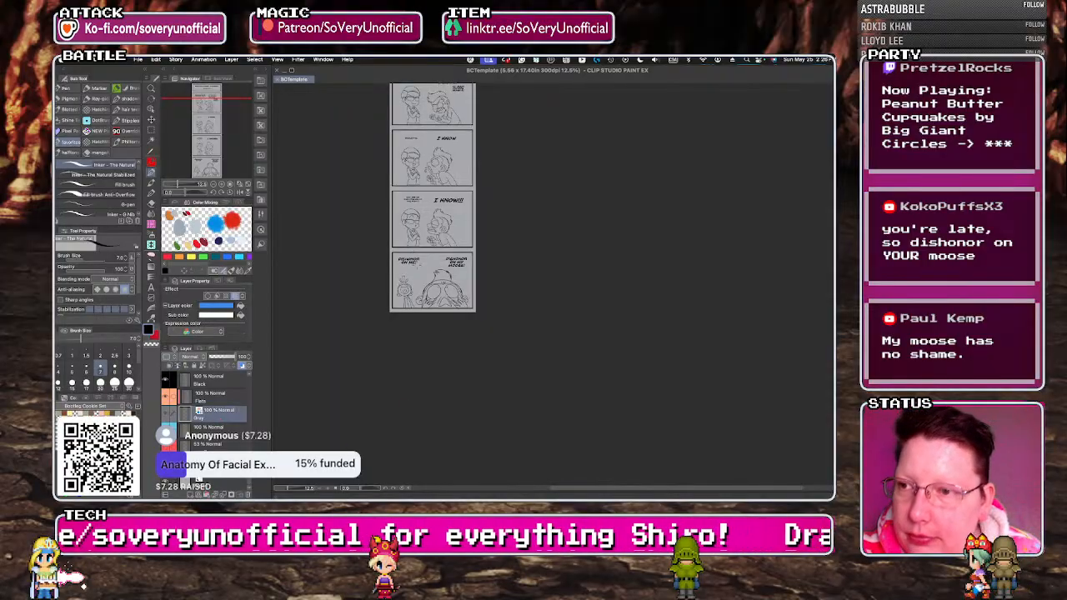
key(g)
key(g)
key(g)
key(g)
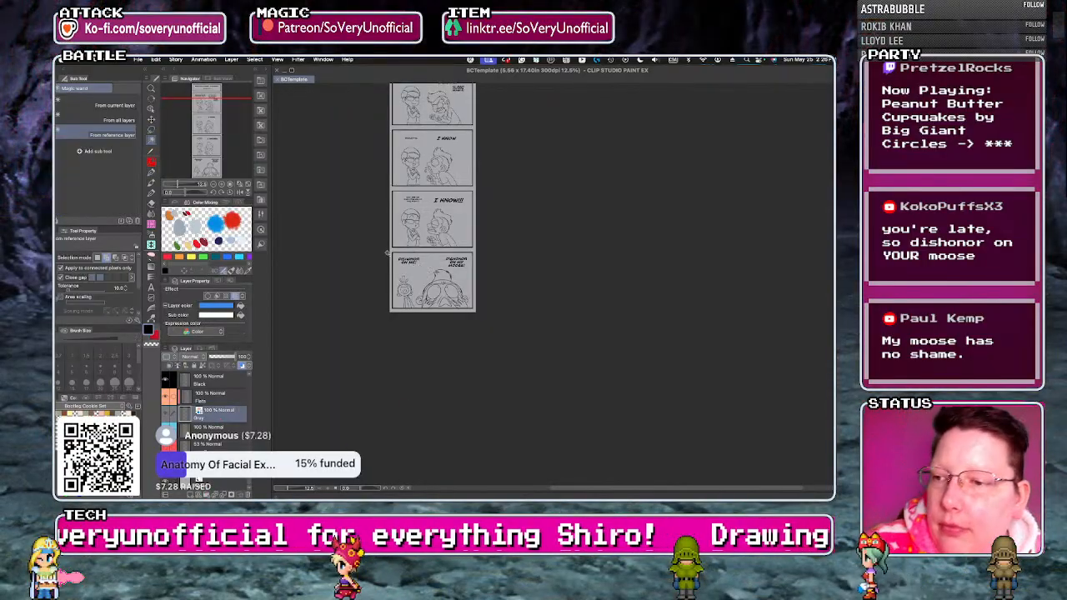
key(g)
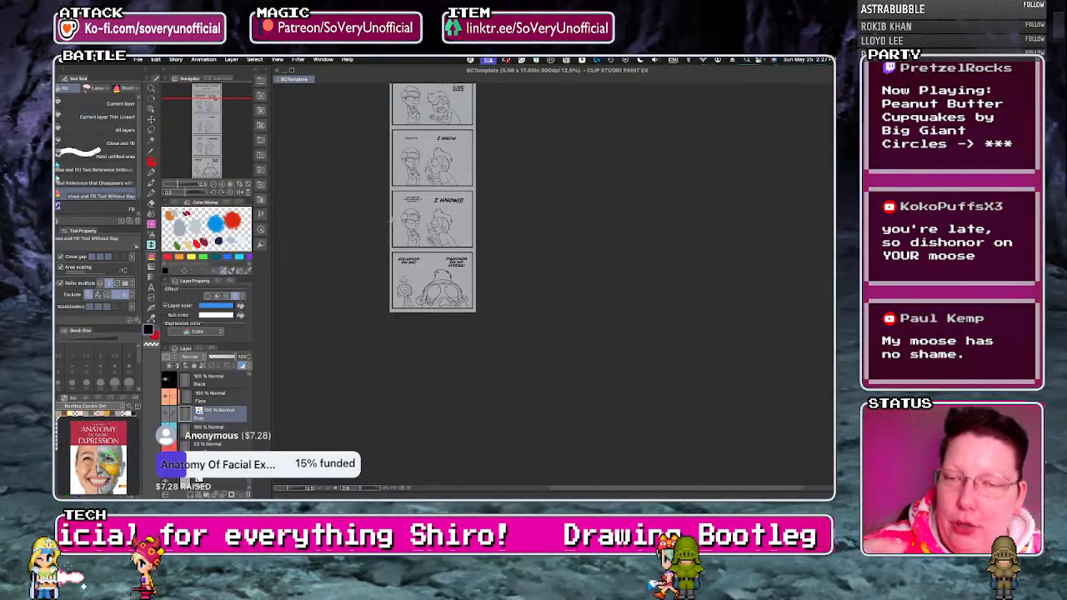
Fill the small and the large character in the final panel on the Gray layer by lassoing around each one.
scroll(401, 300, up, 5)
mouse_move(407, 332)
mouse_down()
mouse_move(385, 225)
mouse_move(457, 275)
mouse_move(390, 367)
mouse_up()
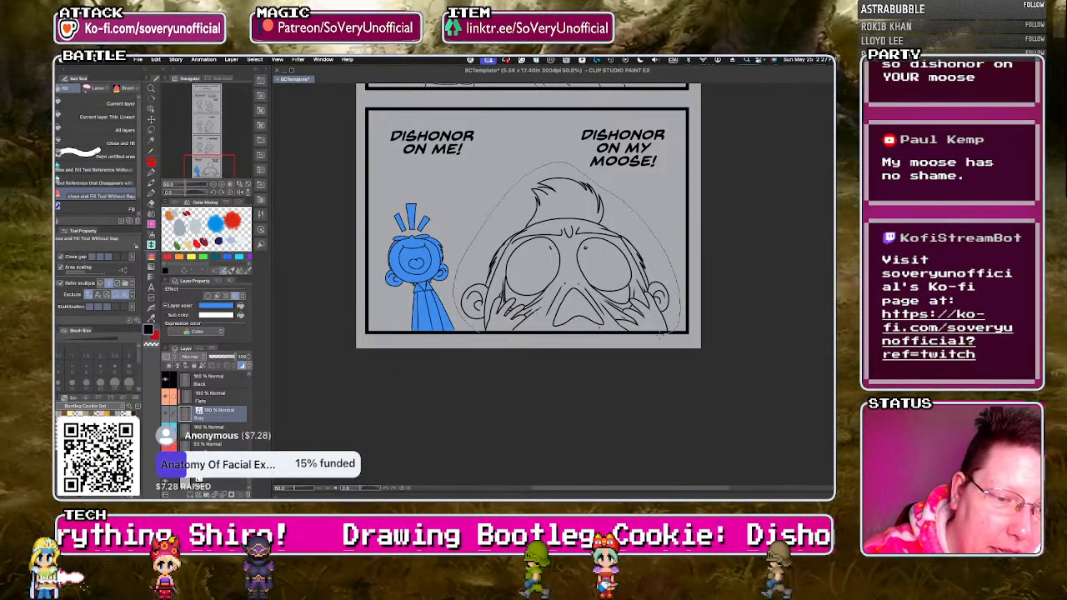
drag(662, 335, 613, 350)
Examine the fill along the large character's hair and face edges, and view the "I KNOW!!!" panel above.
scroll(410, 228, down, 2)
scroll(488, 197, up, 4)
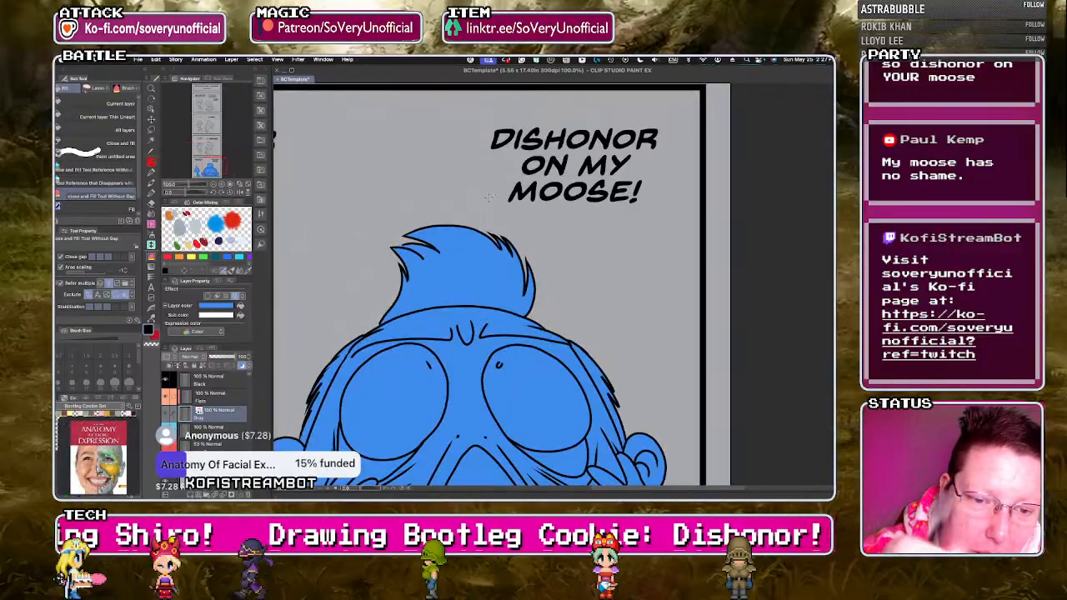
scroll(490, 198, up, 2)
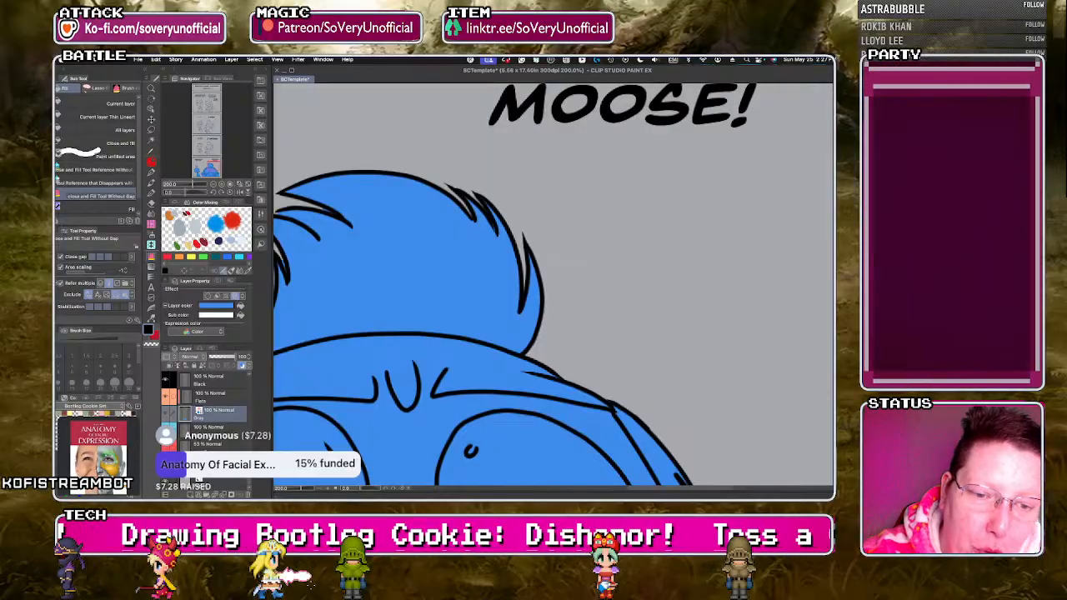
scroll(454, 200, down, 2)
scroll(442, 241, up, 2)
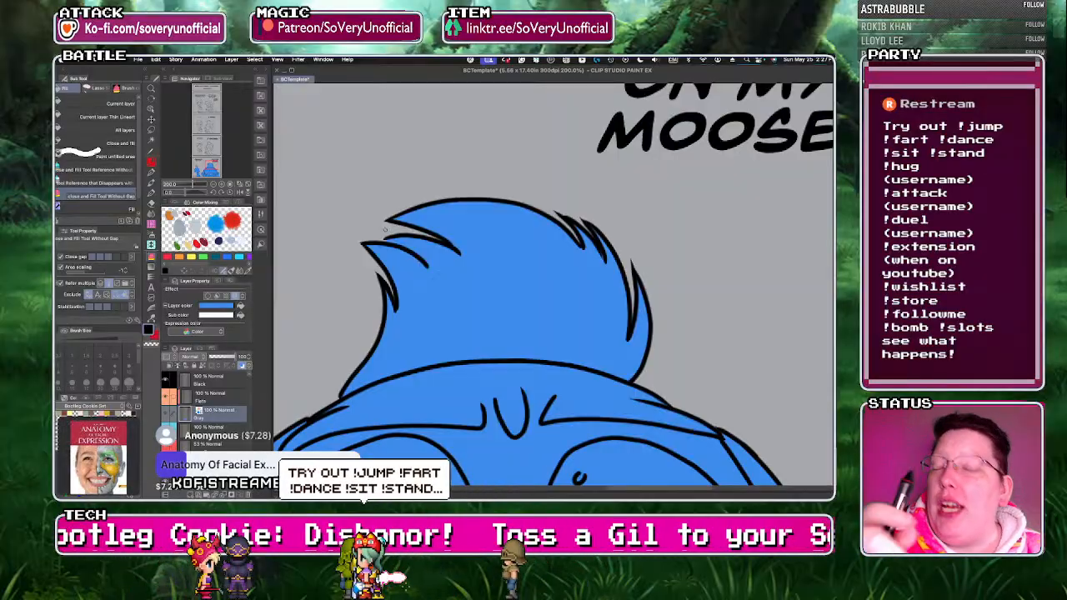
scroll(384, 230, down, 3)
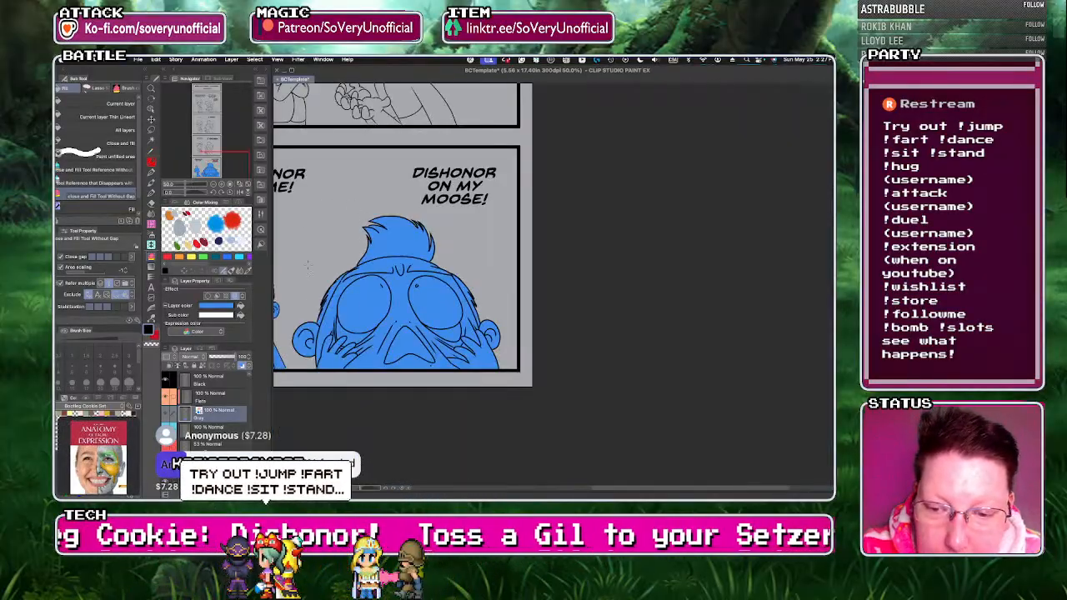
scroll(360, 209, up, 3)
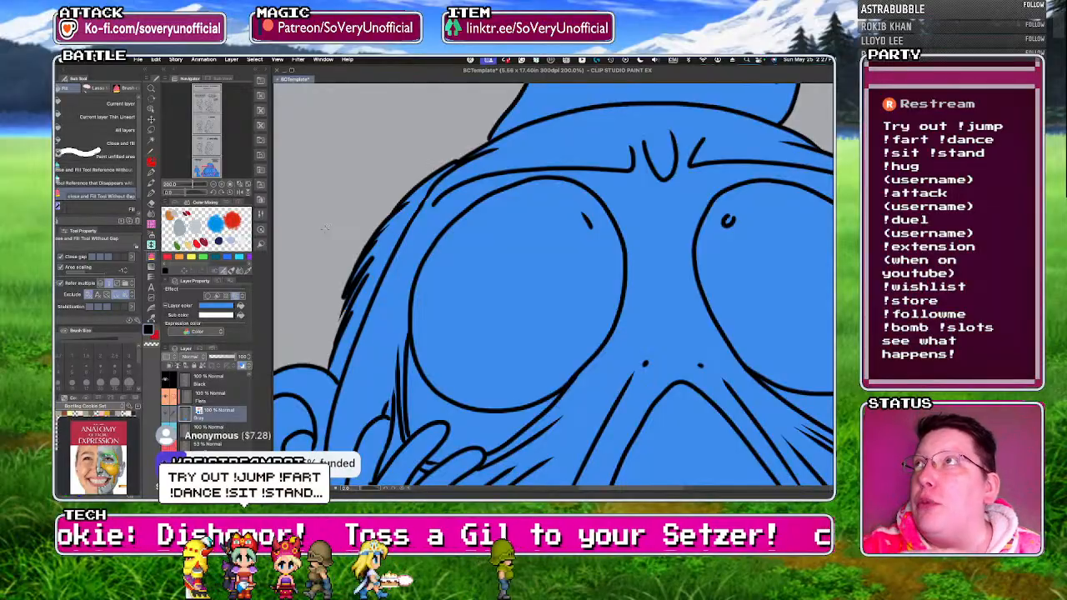
scroll(325, 228, down, 3)
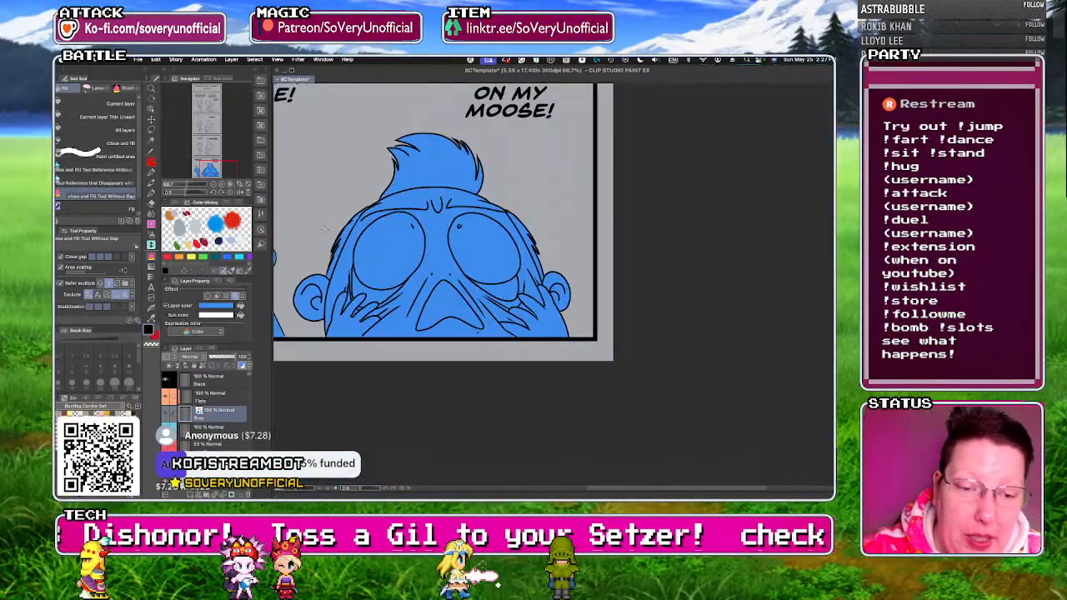
scroll(423, 408, down, 3)
scroll(347, 150, up, 2)
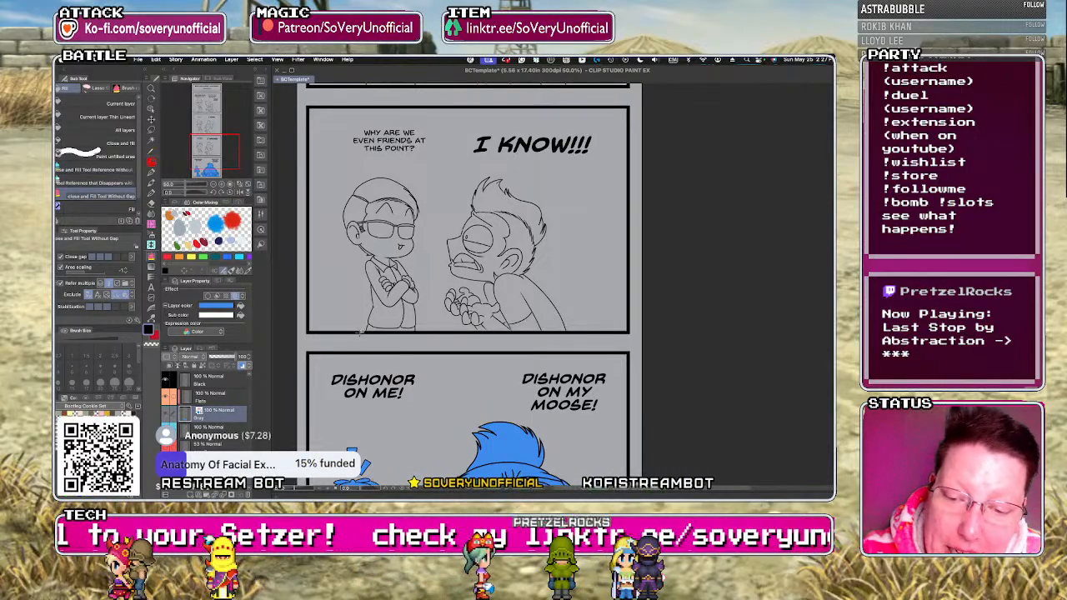
Fill both characters in the "I KNOW!!!" panel on the Gray layer by lassoing around each one, checking the gaps between the fingers.
drag(415, 332, 389, 338)
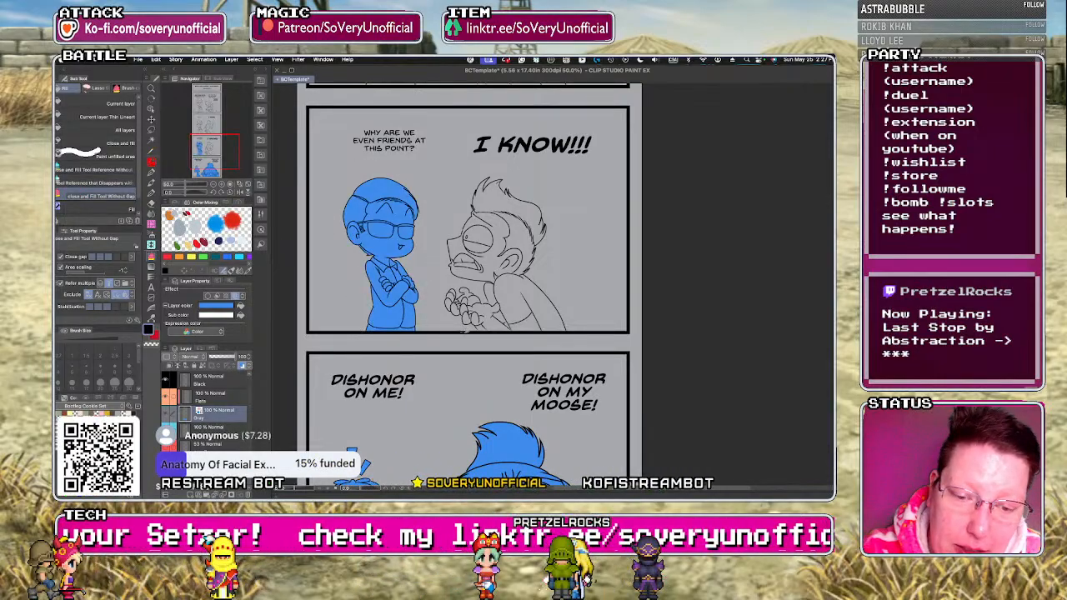
mouse_move(460, 181)
mouse_down()
mouse_move(545, 195)
mouse_move(576, 336)
mouse_up()
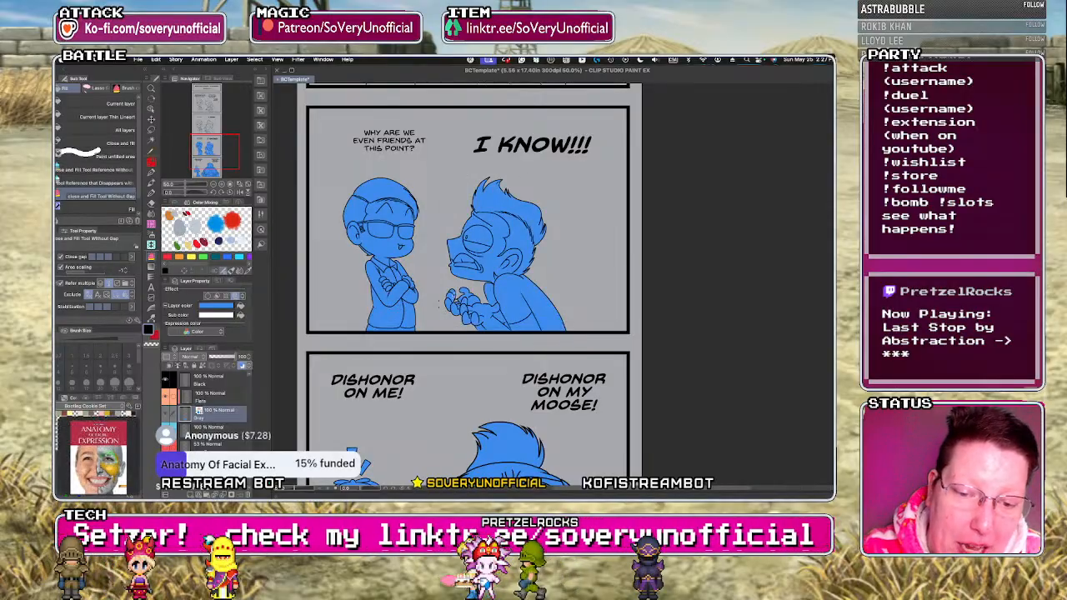
scroll(457, 297, up, 4)
key(g)
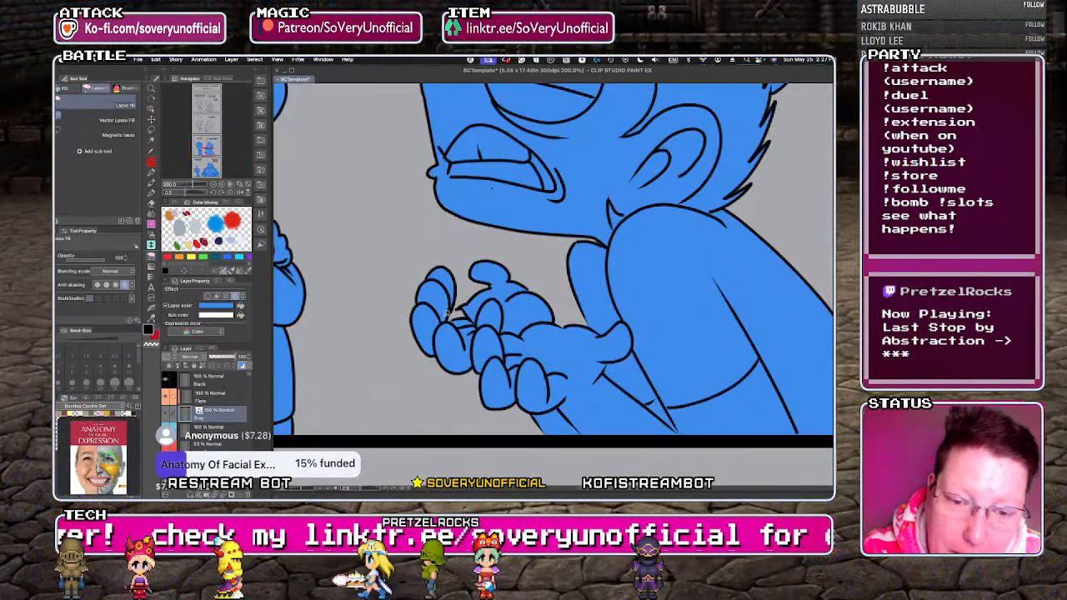
scroll(432, 321, down, 4)
key(g)
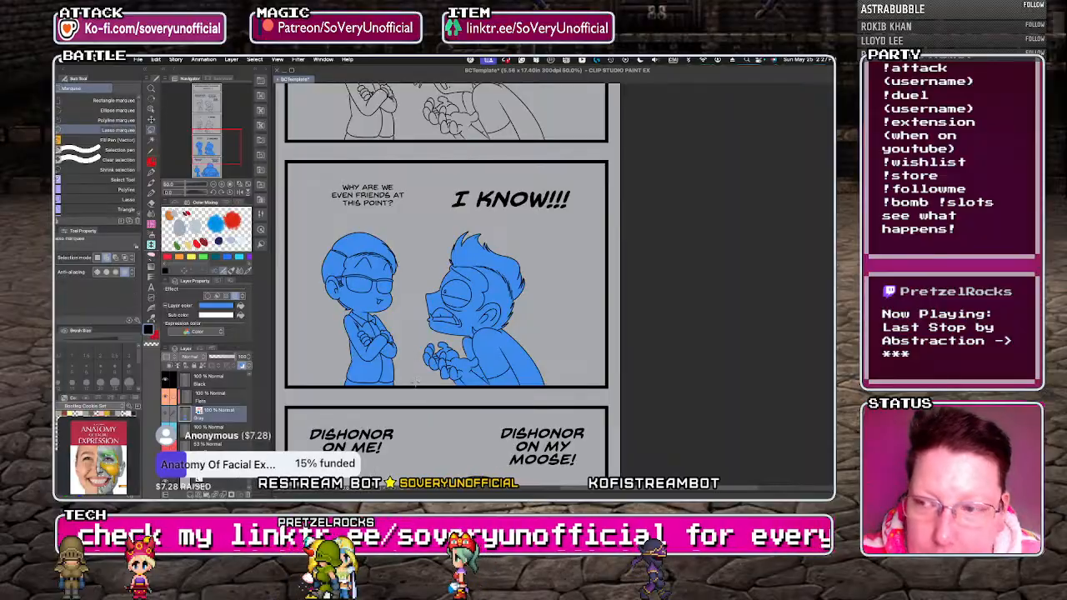
Fill both characters in the "DISGUSTING." panel on the Gray layer and patch the gap between the large character's fingers with Lasso Fill.
key(g)
scroll(417, 383, down, 2)
scroll(368, 283, up, 2)
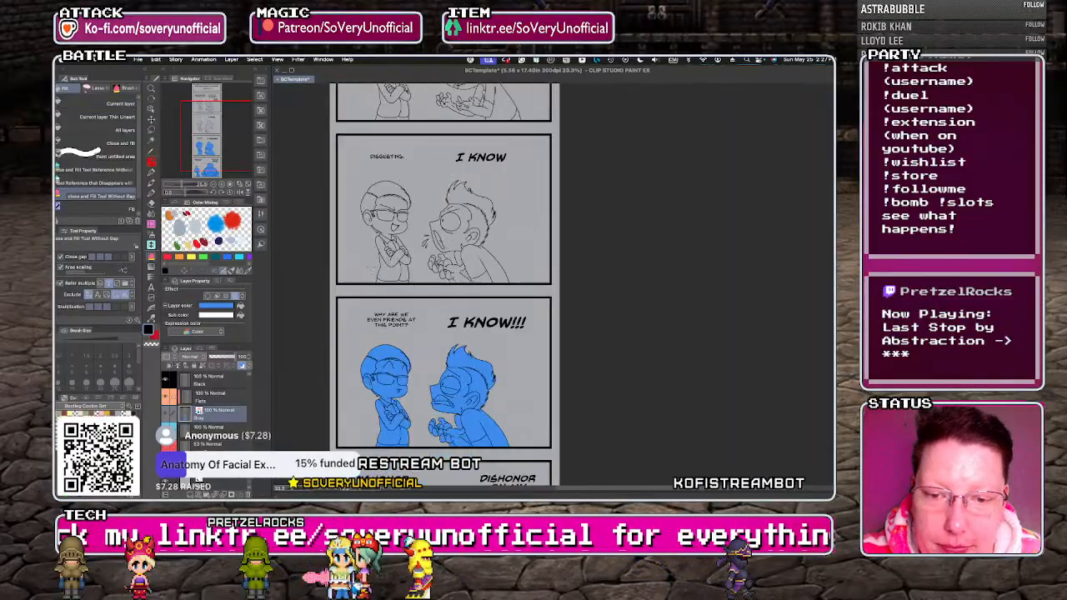
mouse_move(368, 288)
mouse_down()
mouse_move(350, 150)
mouse_move(440, 250)
mouse_move(375, 292)
mouse_up()
mouse_move(471, 291)
mouse_down()
mouse_move(461, 155)
mouse_move(575, 200)
mouse_move(501, 292)
mouse_up()
scroll(364, 337, down, 2)
scroll(413, 299, up, 5)
key(g)
scroll(414, 298, up, 1)
drag(427, 287, 449, 289)
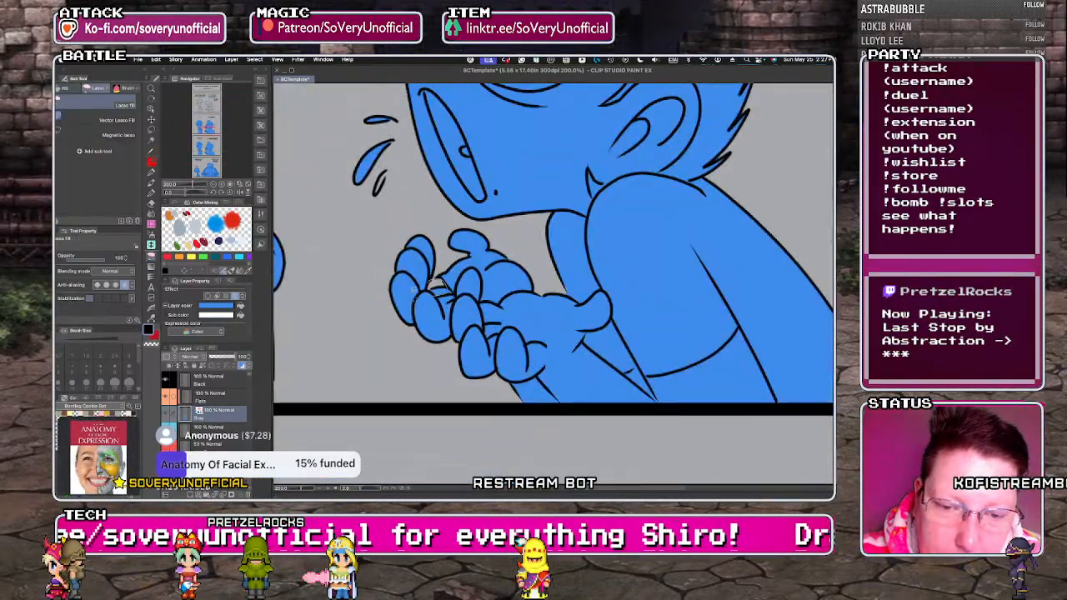
scroll(434, 286, down, 6)
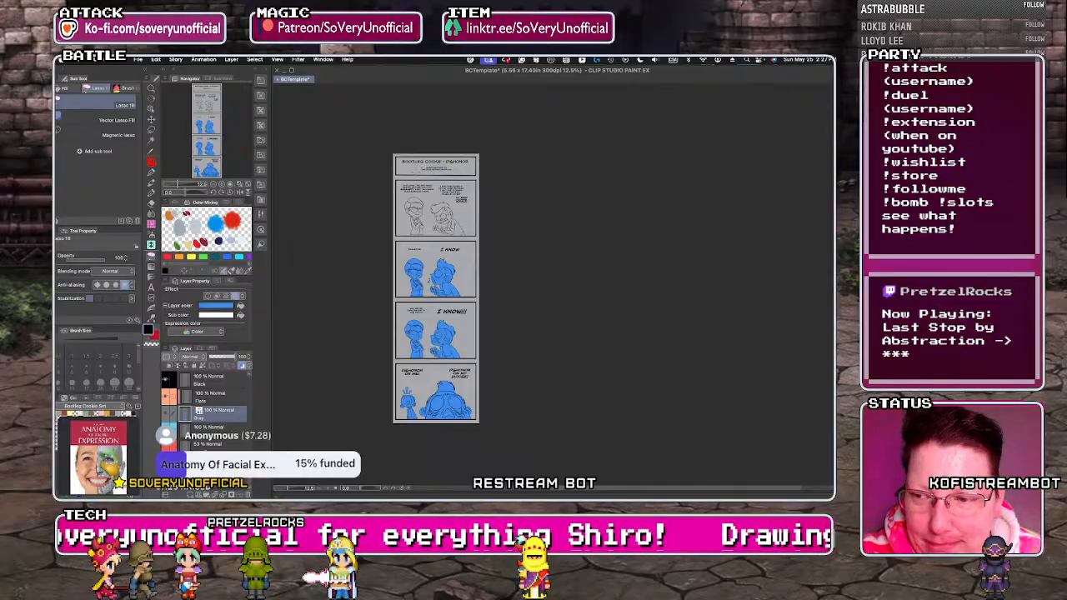
Fill both characters in the first story panel on the Gray layer by lassoing around each one with the Close and Fill Tool Without Gap.
scroll(419, 173, up, 3)
key(g)
key(g)
mouse_move(375, 419)
mouse_down()
mouse_move(366, 271)
mouse_move(444, 367)
mouse_move(421, 421)
mouse_up()
mouse_move(501, 418)
mouse_down()
mouse_move(484, 414)
mouse_move(465, 329)
mouse_move(551, 284)
mouse_move(501, 418)
mouse_up()
scroll(550, 390, up, 3)
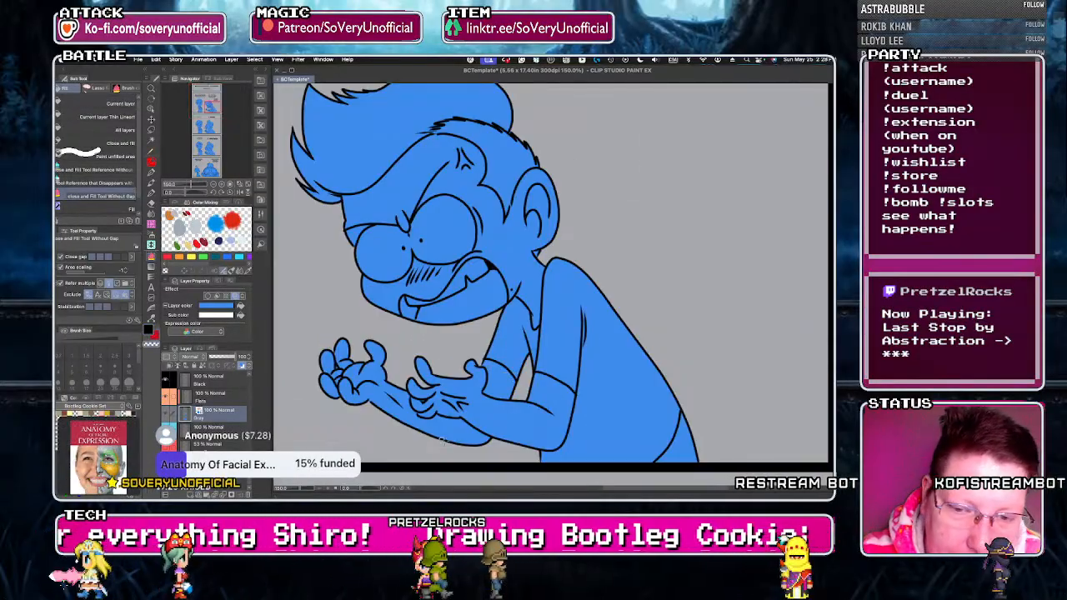
Examine the fill along the large character's hair spikes and head outline in the first story panel.
scroll(443, 440, down, 2)
scroll(340, 227, up, 5)
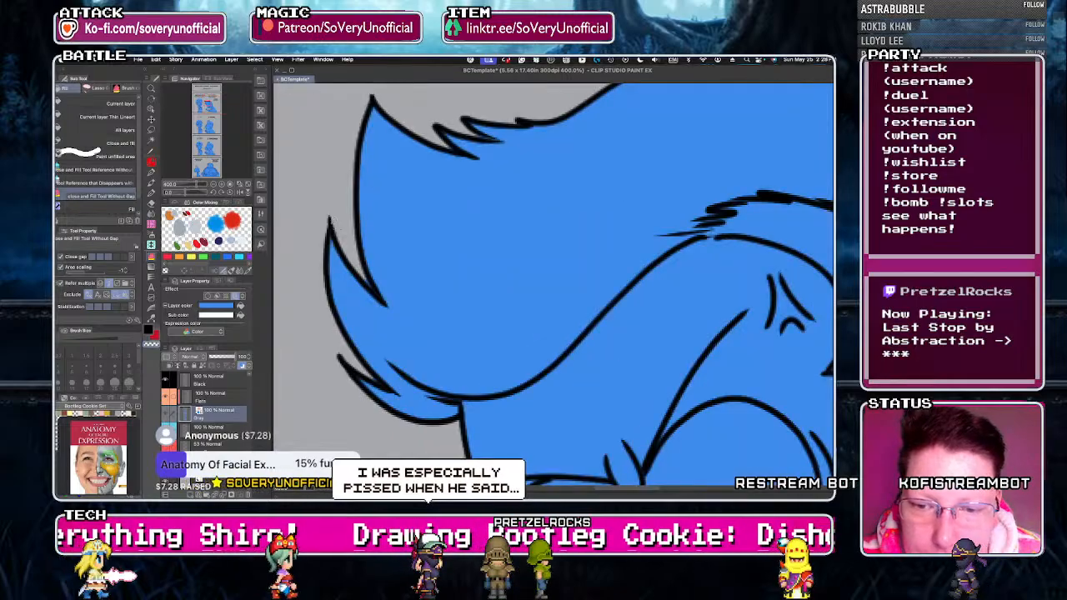
scroll(376, 383, down, 4)
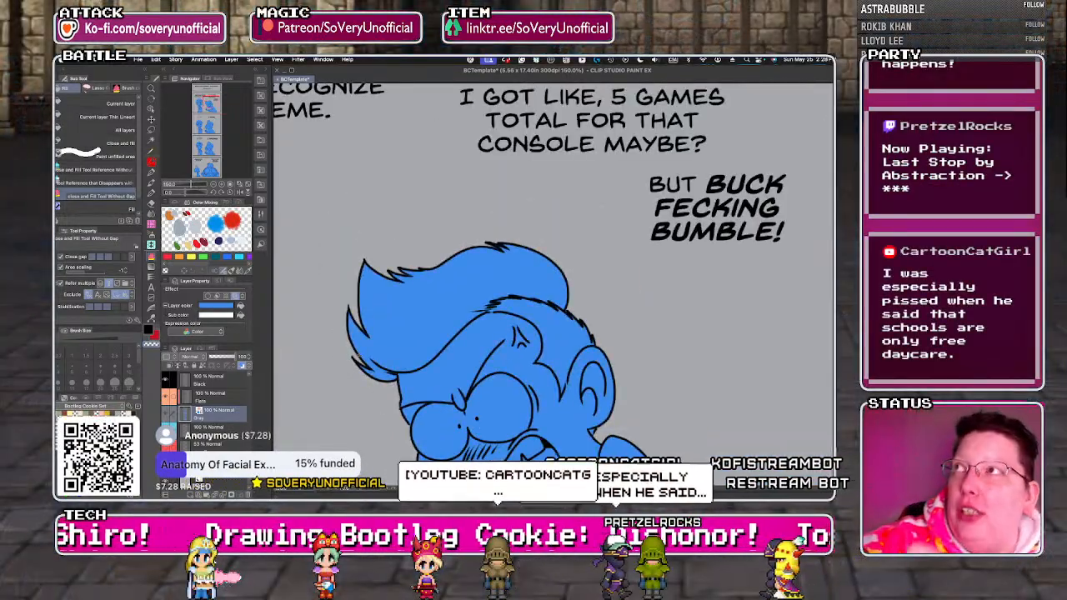
scroll(465, 239, up, 4)
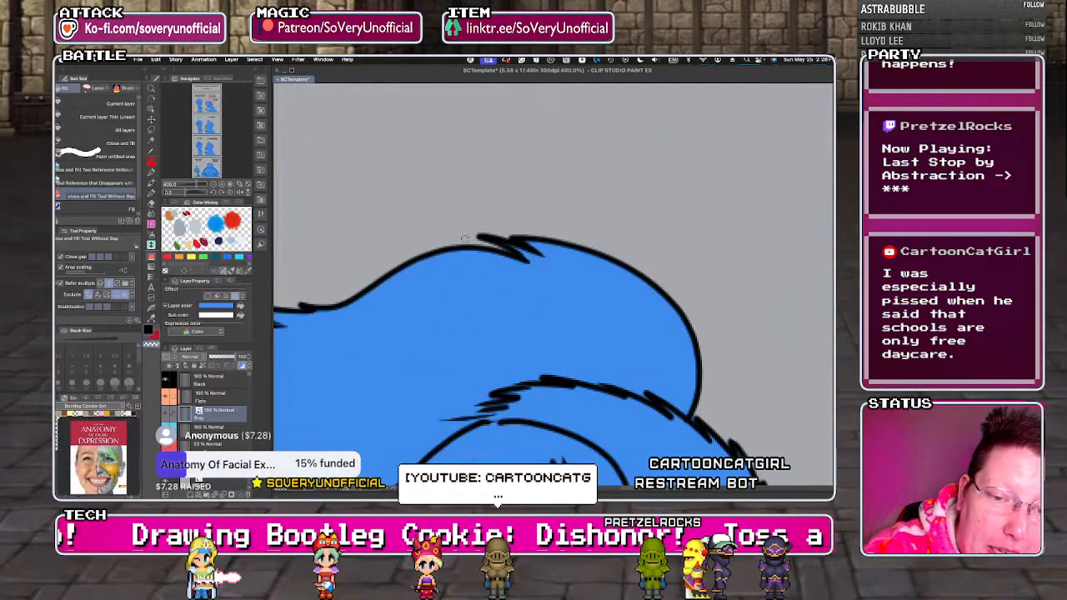
scroll(468, 236, down, 4)
scroll(554, 292, up, 4)
scroll(548, 258, down, 3)
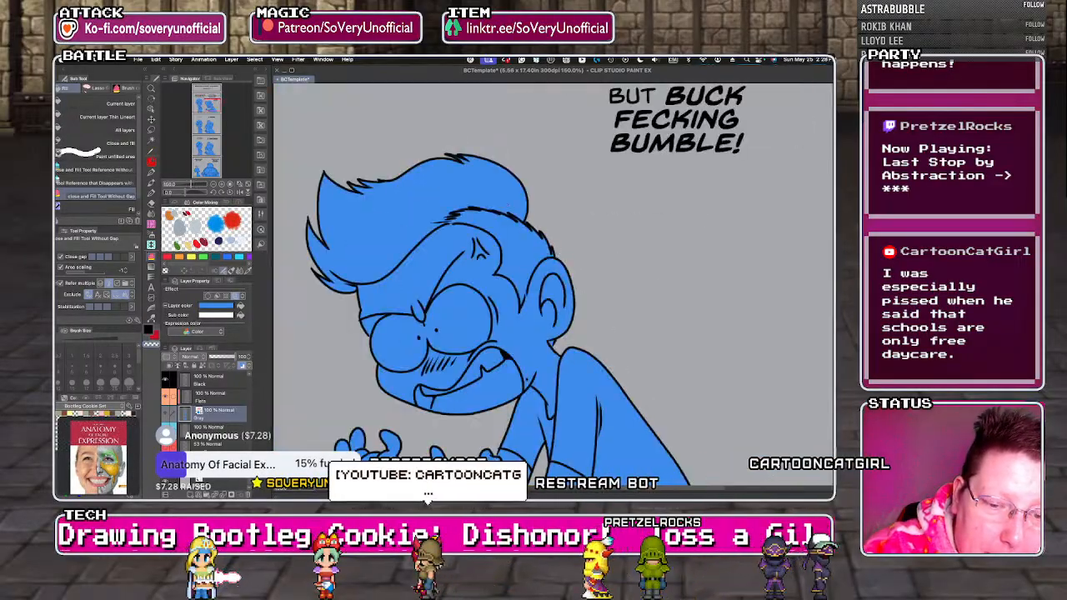
scroll(420, 221, down, 3)
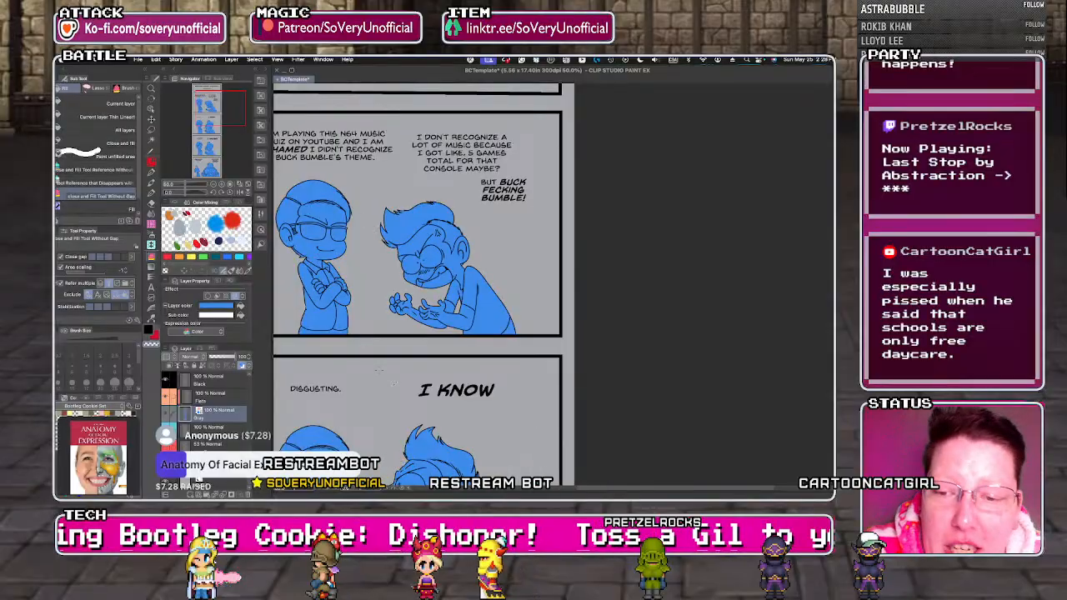
On the Black layer, fill the upper frame and temple of the smaller character's glasses black in the first story panel.
scroll(417, 275, down, 2)
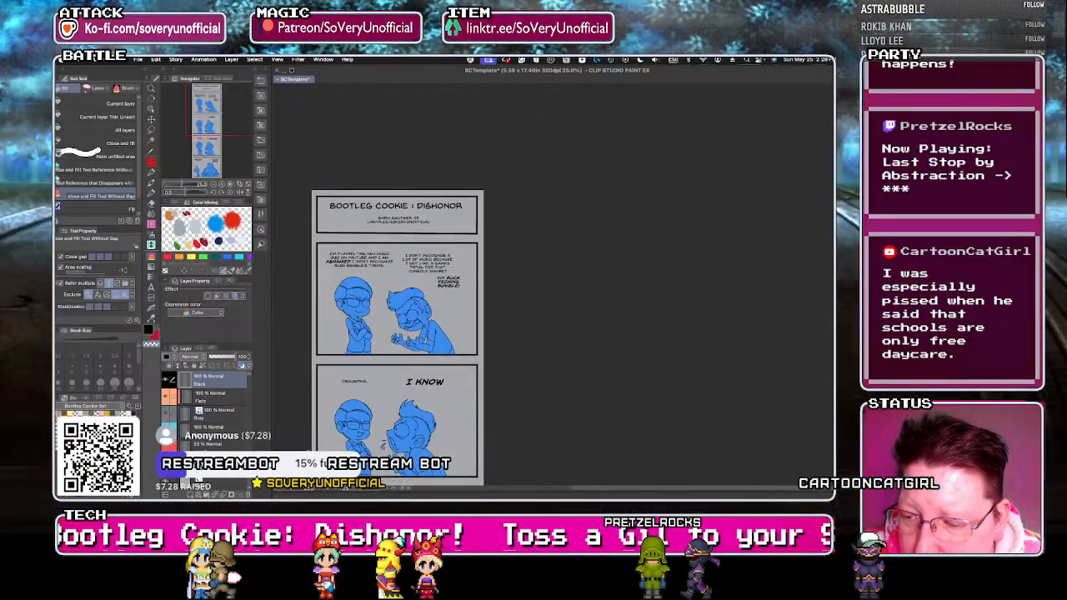
scroll(342, 303, up, 4)
scroll(395, 305, up, 1)
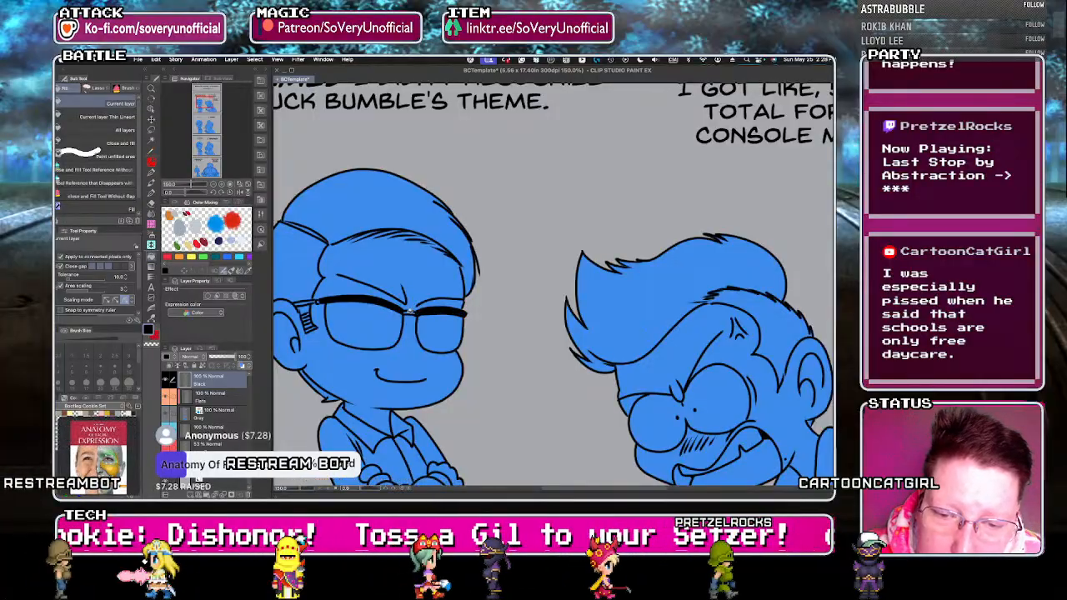
key(g)
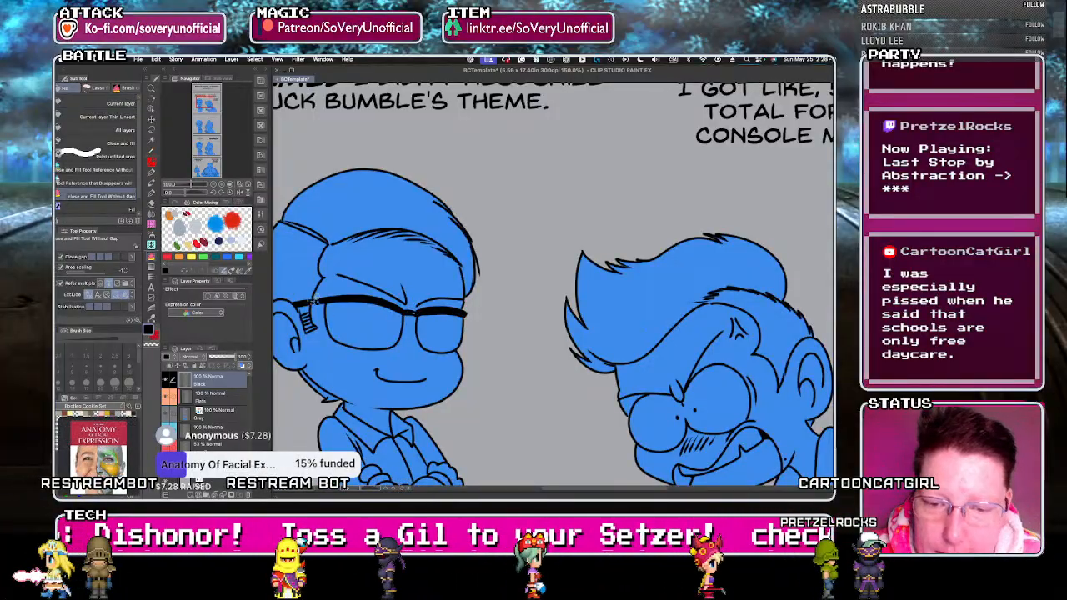
scroll(314, 298, up, 1)
key(g)
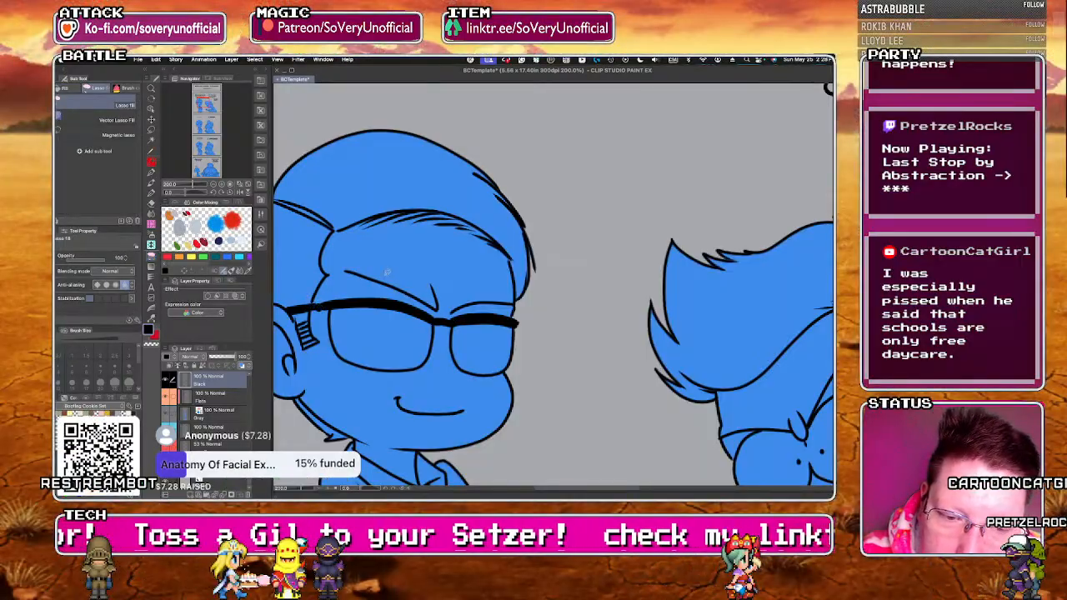
scroll(386, 271, down, 6)
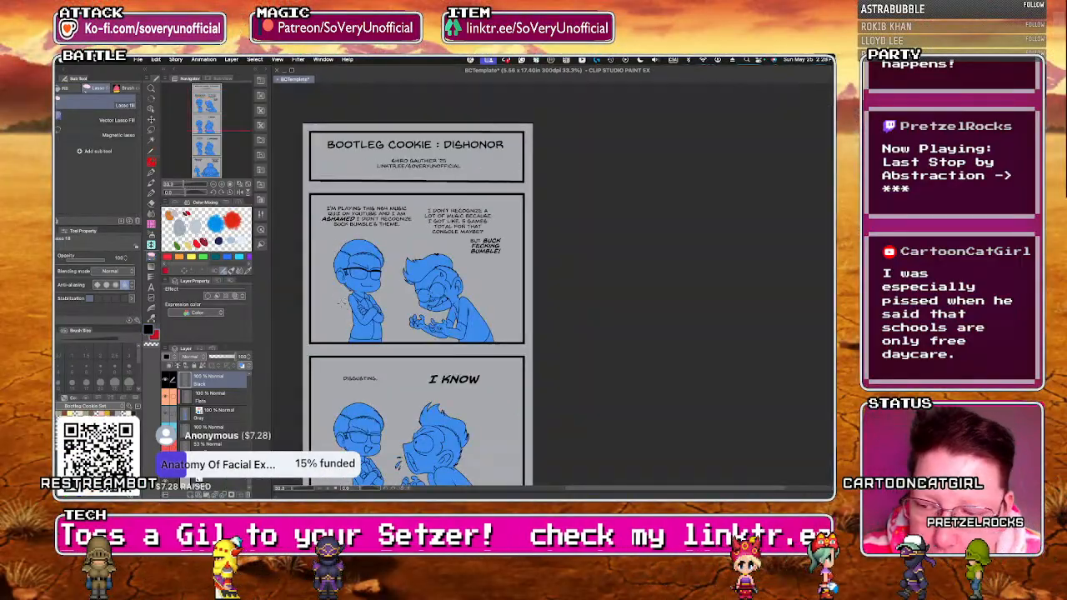
Try to fill the lenses of the smaller character's glasses with white in the "DISGUSTING." panel.
key(e)
key(g)
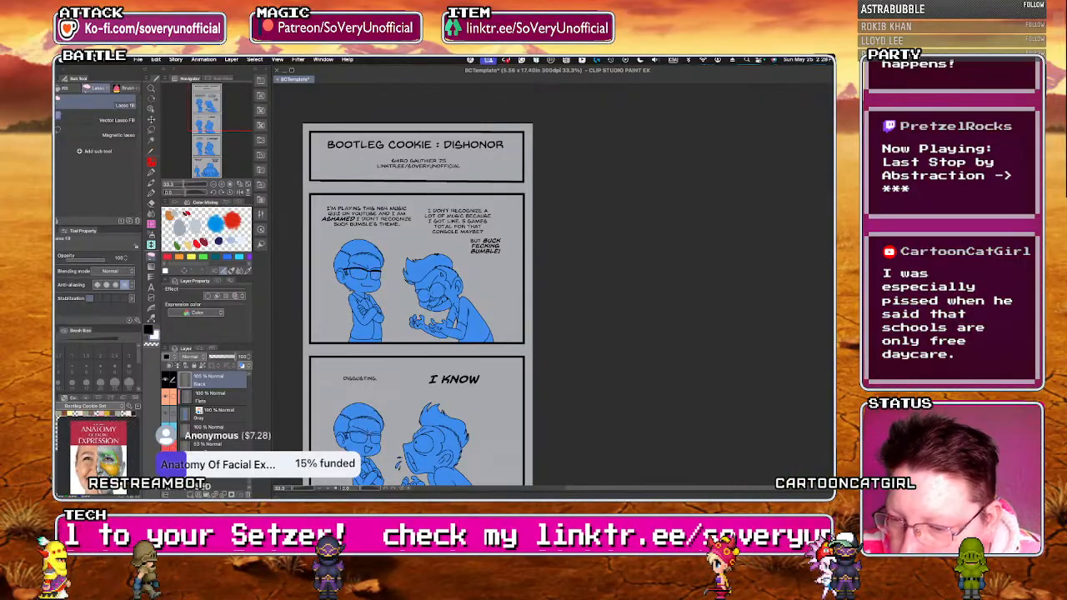
key(g)
click(359, 274)
key(g)
key(g)
click(359, 437)
click(374, 438)
key(g)
scroll(356, 457, up, 2)
scroll(357, 457, up, 3)
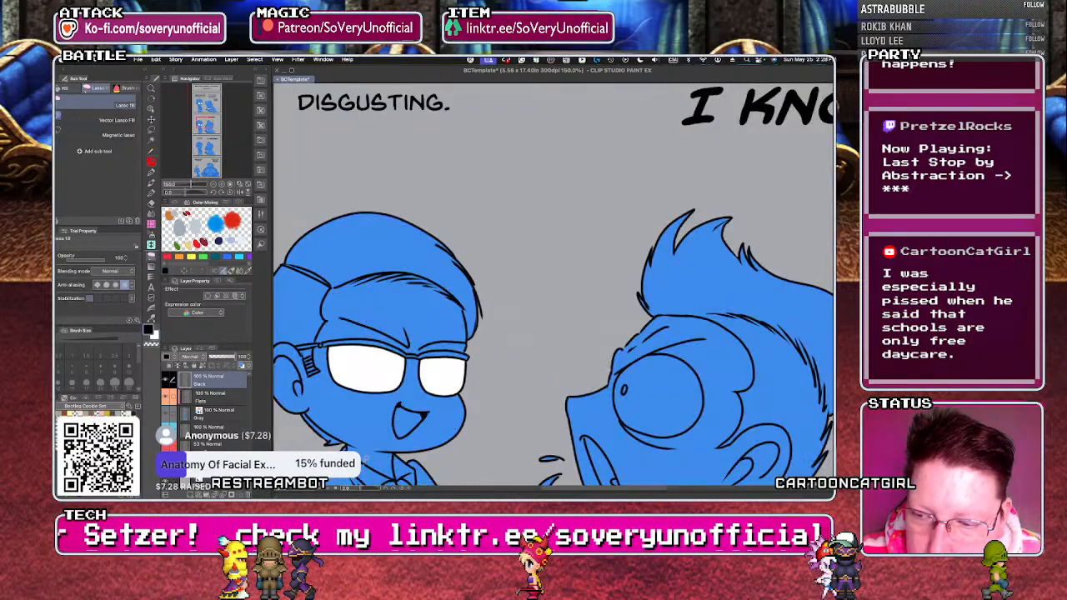
key(super+z)
key(super+z)
key(super+z)
Fill the upper frame, bridge and temple of the smaller character's glasses black in the "DISGUSTING." panel.
scroll(381, 427, down, 4)
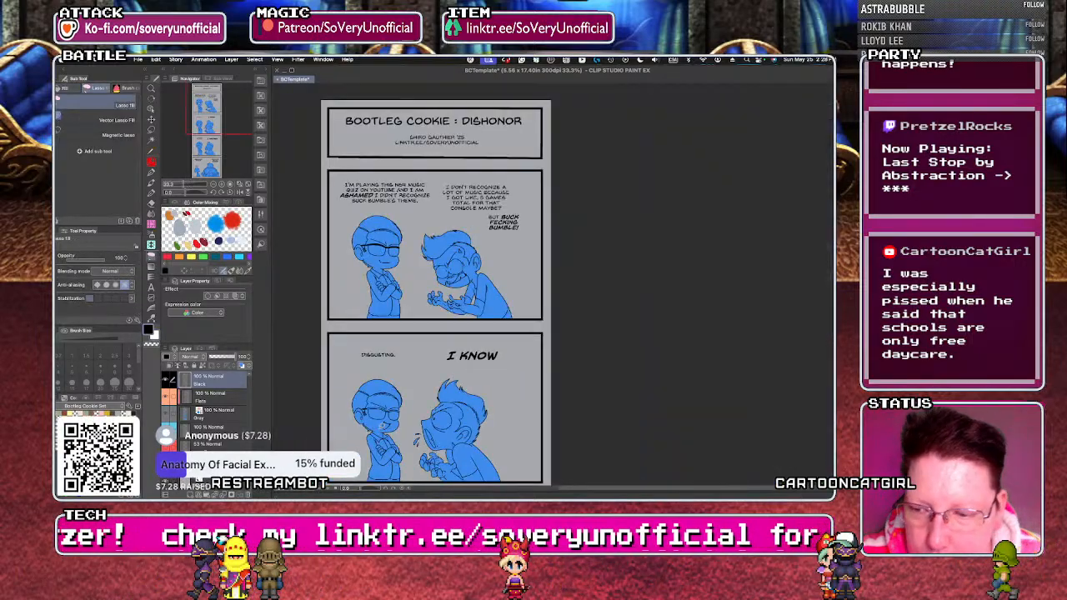
scroll(386, 408, up, 5)
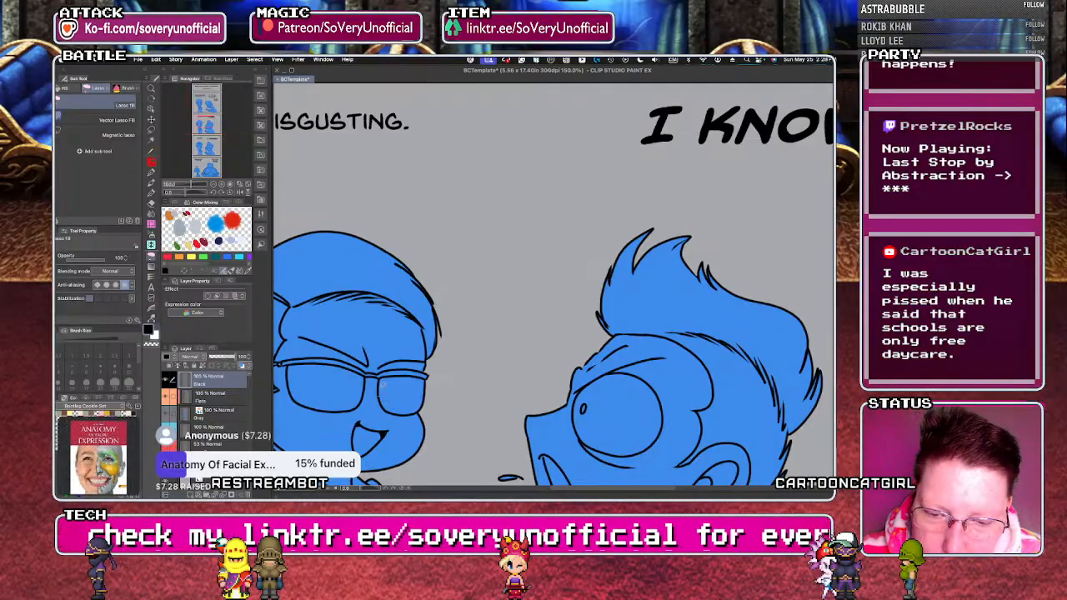
key(g)
key(g)
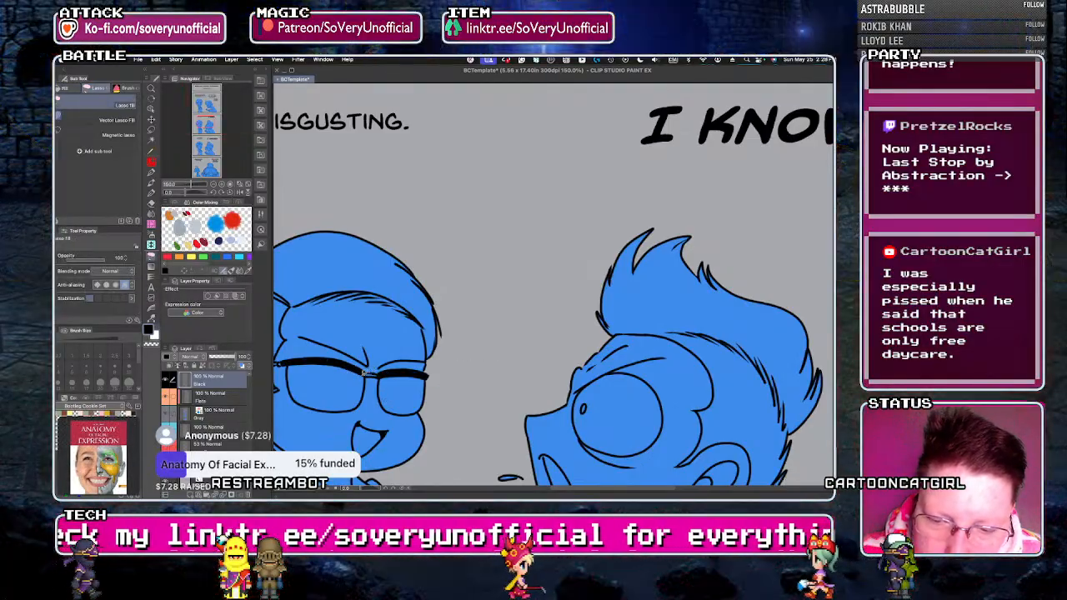
scroll(348, 371, up, 6)
mouse_move(361, 380)
mouse_down()
mouse_move(418, 394)
mouse_move(375, 373)
mouse_up()
scroll(375, 373, down, 6)
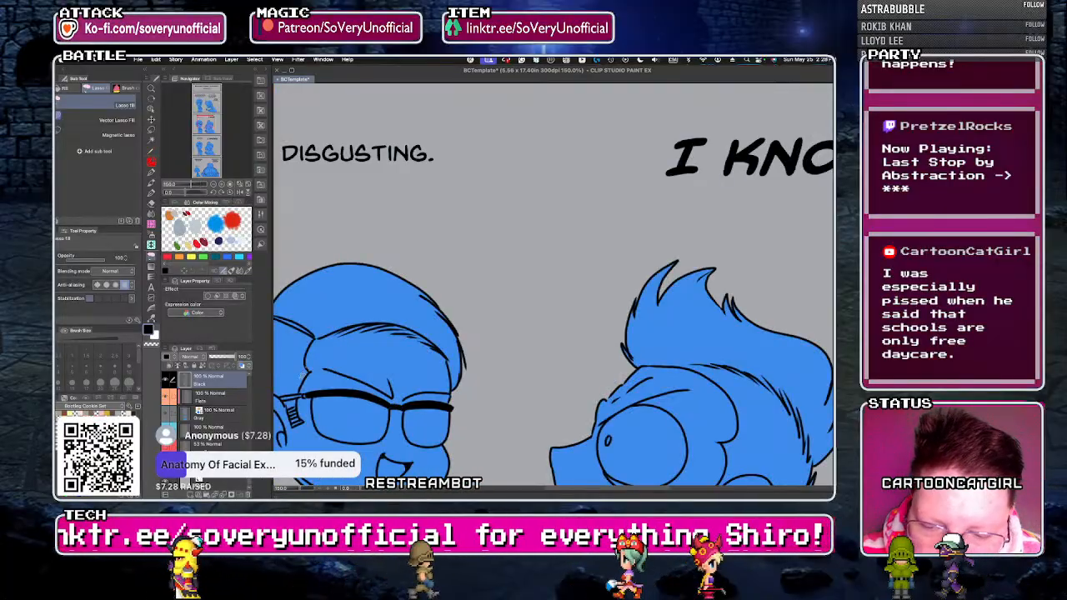
key(p)
drag(284, 399, 306, 393)
key(g)
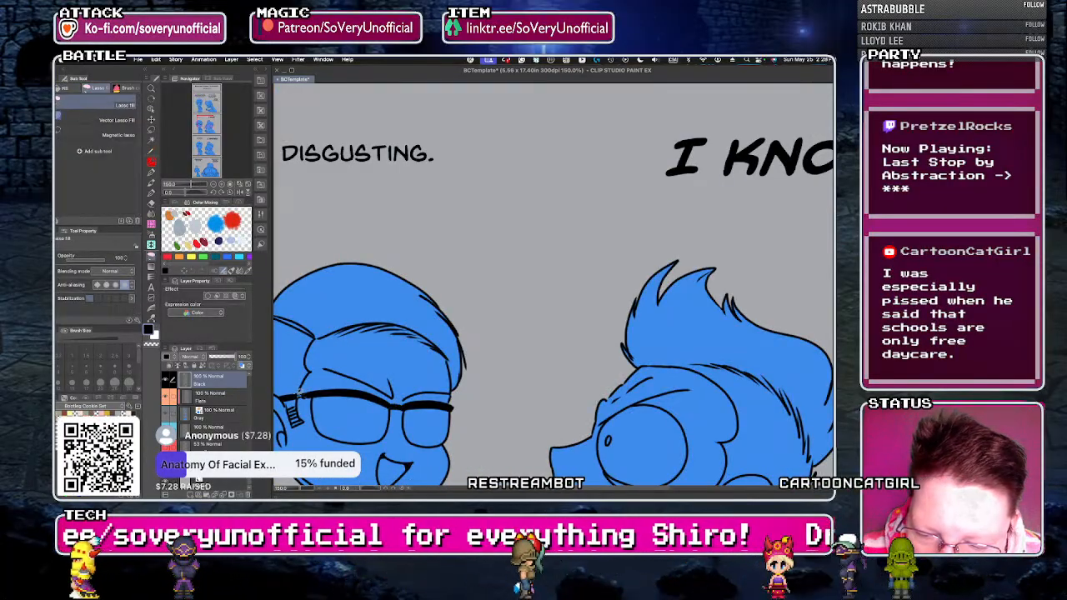
scroll(334, 379, up, 6)
scroll(333, 379, down, 10)
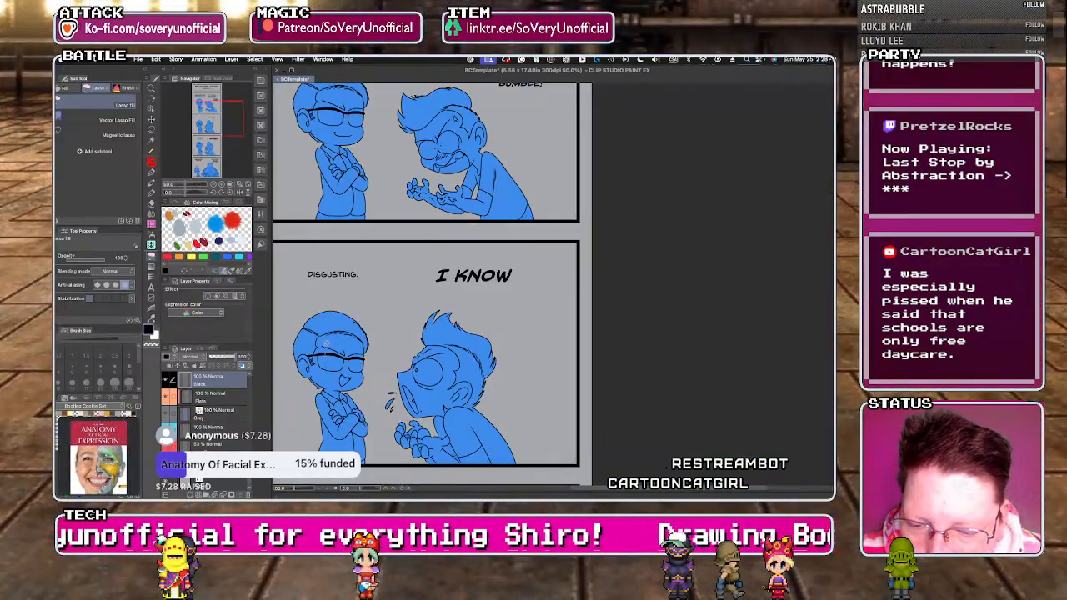
Fill the upper frame and bridge of the smaller character's glasses black in the "I KNOW!!!" panel.
scroll(351, 406, up, 8)
key(g)
click(333, 385)
click(417, 398)
key(g)
scroll(392, 404, down, 5)
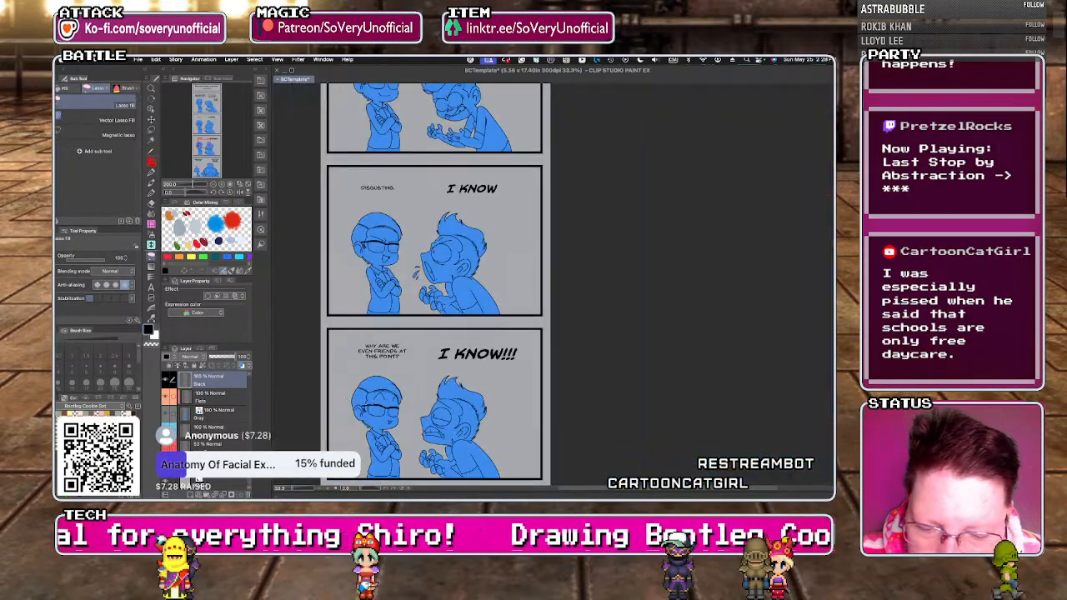
scroll(403, 408, up, 1)
scroll(404, 407, up, 6)
drag(409, 415, 403, 413)
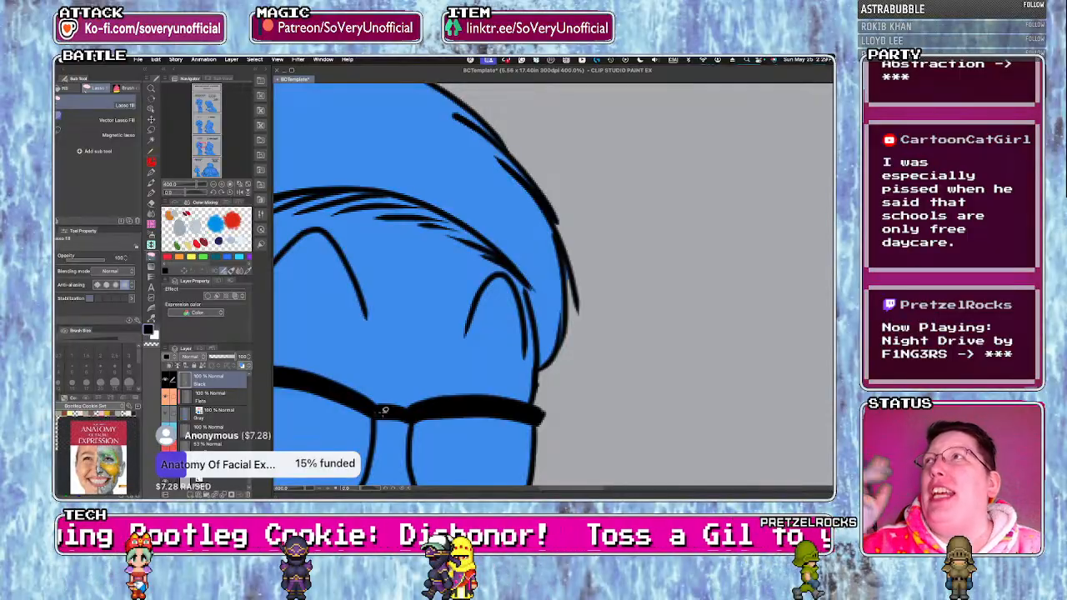
scroll(384, 333, down, 6)
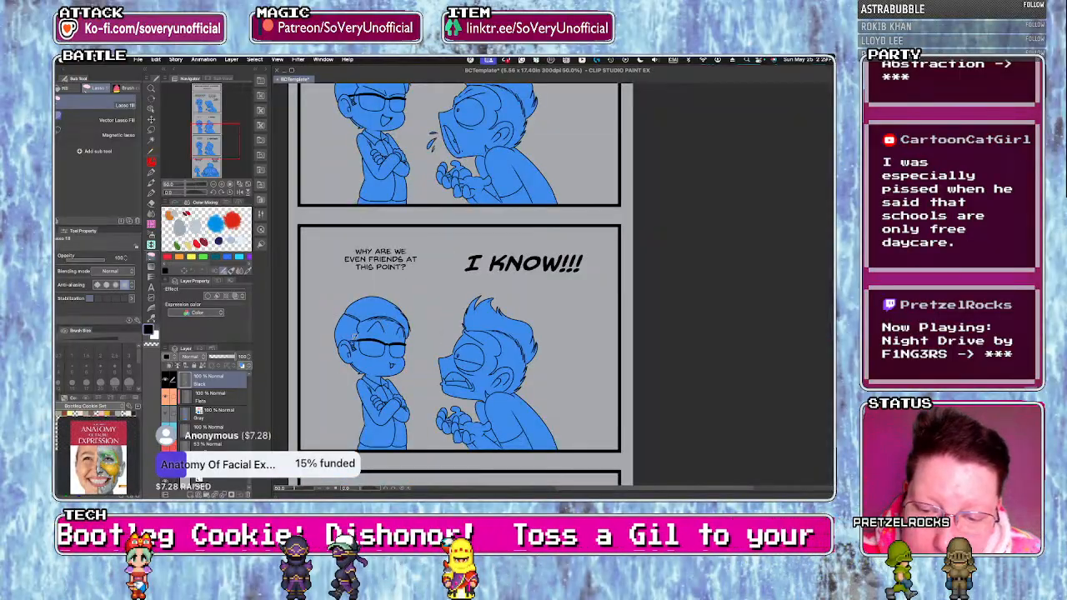
Fill the temple of the smaller character's glasses black in the "I KNOW!!!" panel with Lasso Fill.
scroll(354, 334, up, 4)
scroll(363, 344, up, 2)
drag(373, 344, 359, 341)
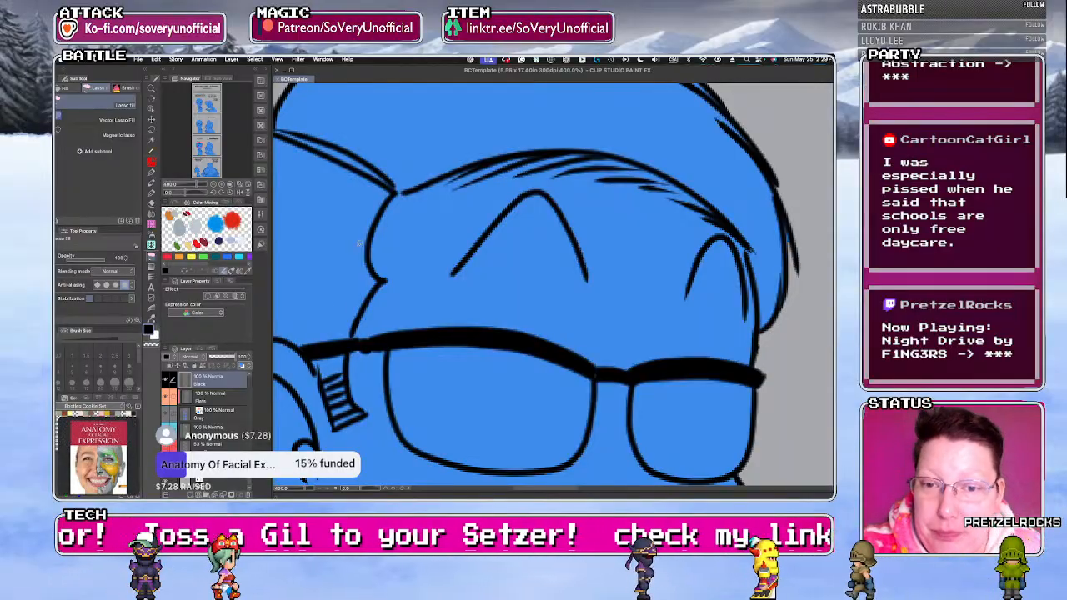
Examine the small character in the final panel, the strip as a whole, and the large character in the first story panel.
scroll(361, 243, down, 8)
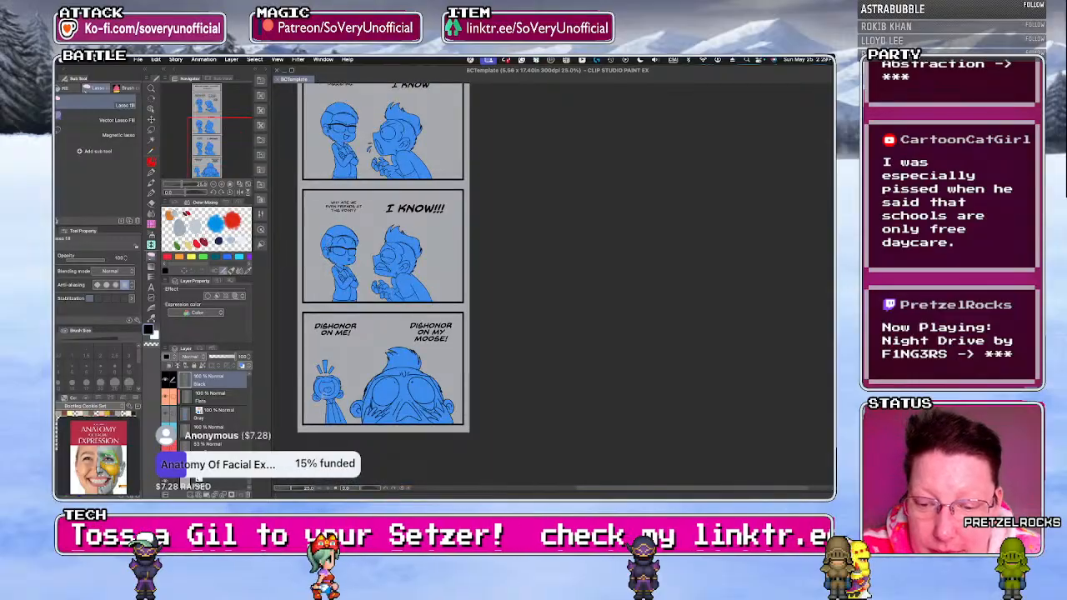
scroll(327, 386, up, 7)
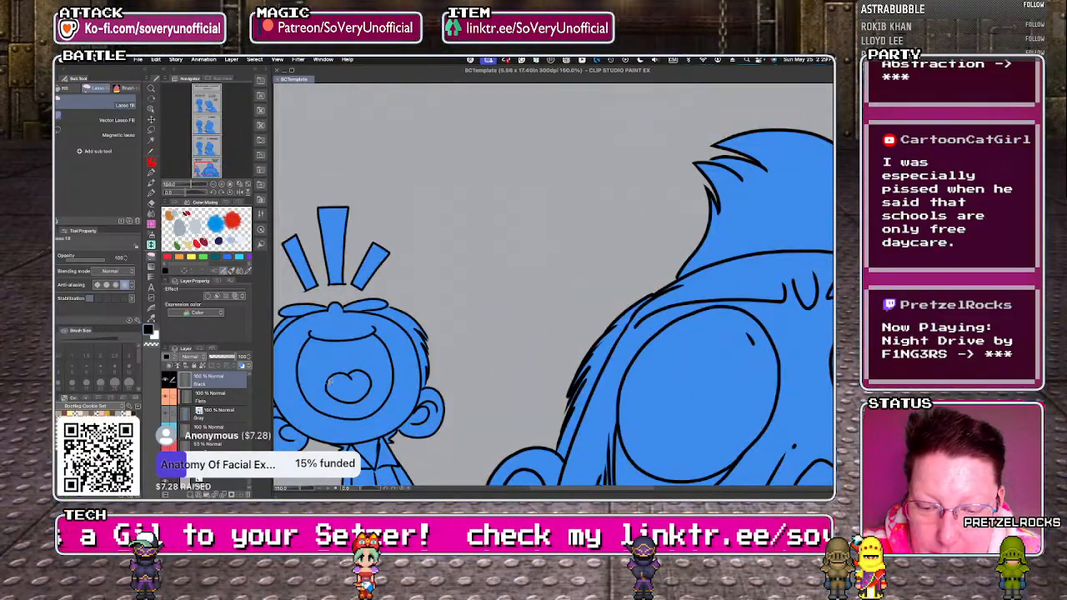
scroll(326, 384, down, 3)
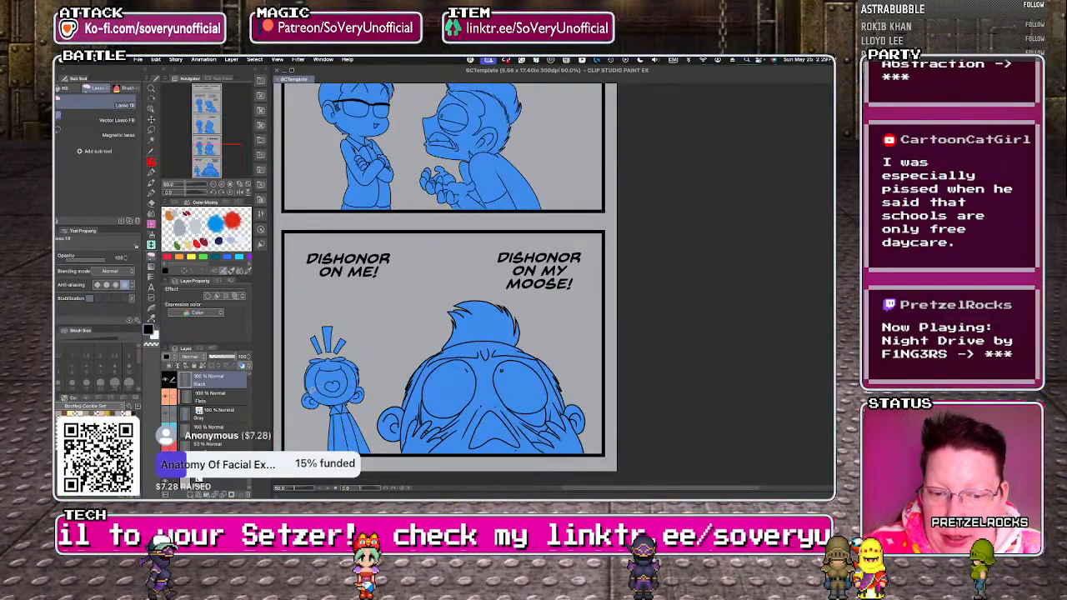
scroll(292, 351, down, 3)
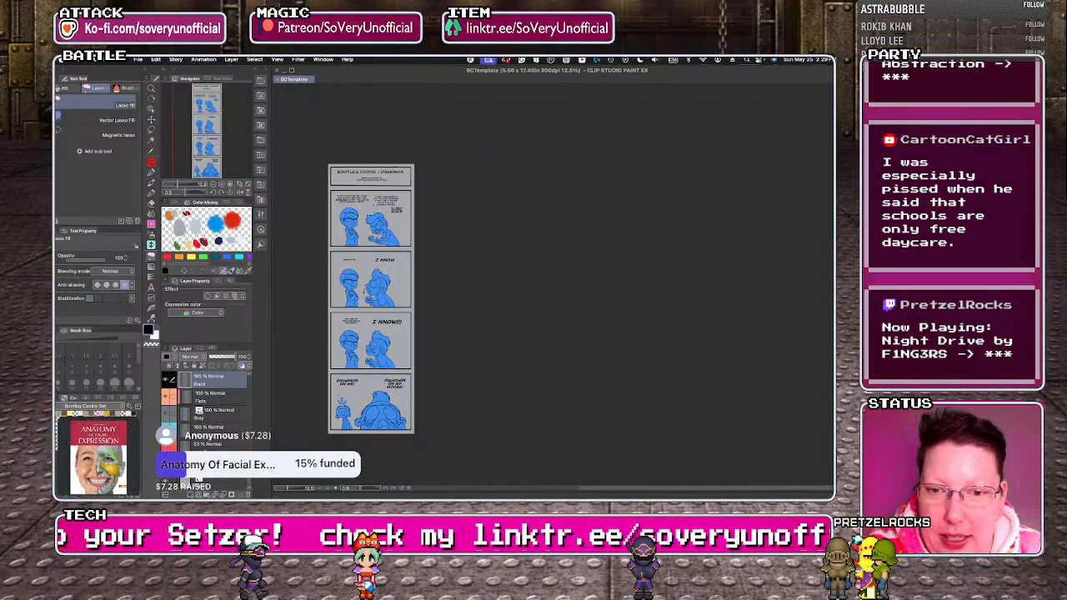
scroll(329, 212, up, 4)
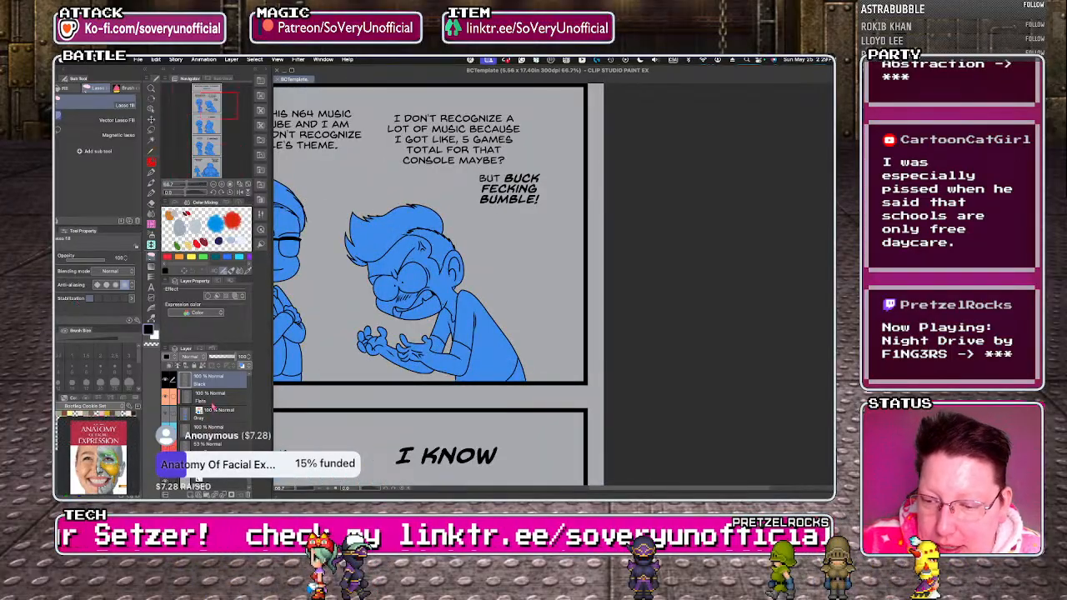
On the Flats layer, fill both of the larger character's eyes white in the first story panel.
click(212, 397)
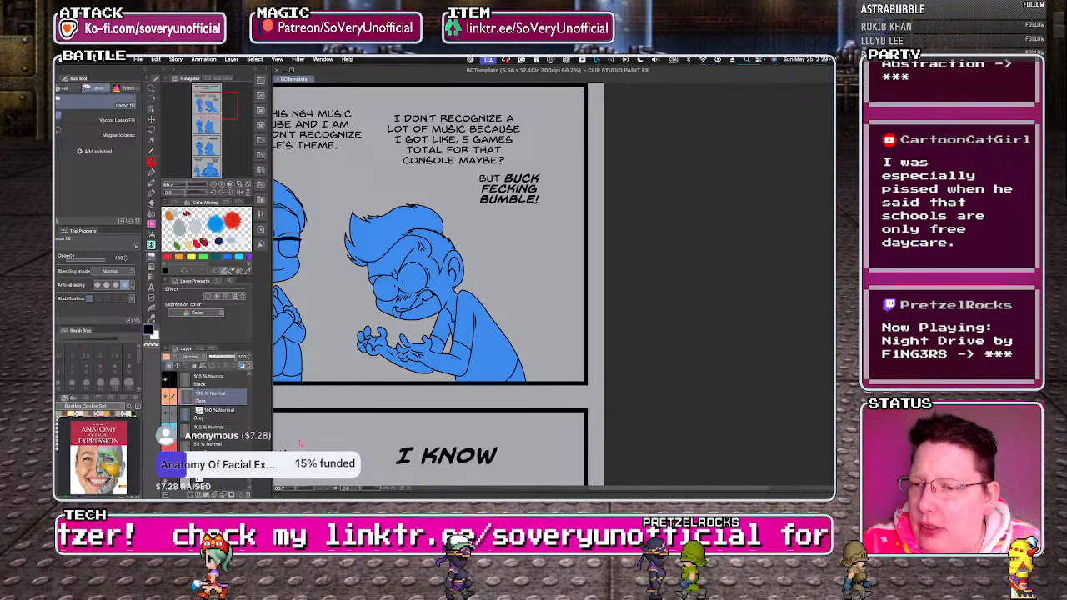
key(g)
key(x)
click(413, 279)
click(390, 290)
key(g)
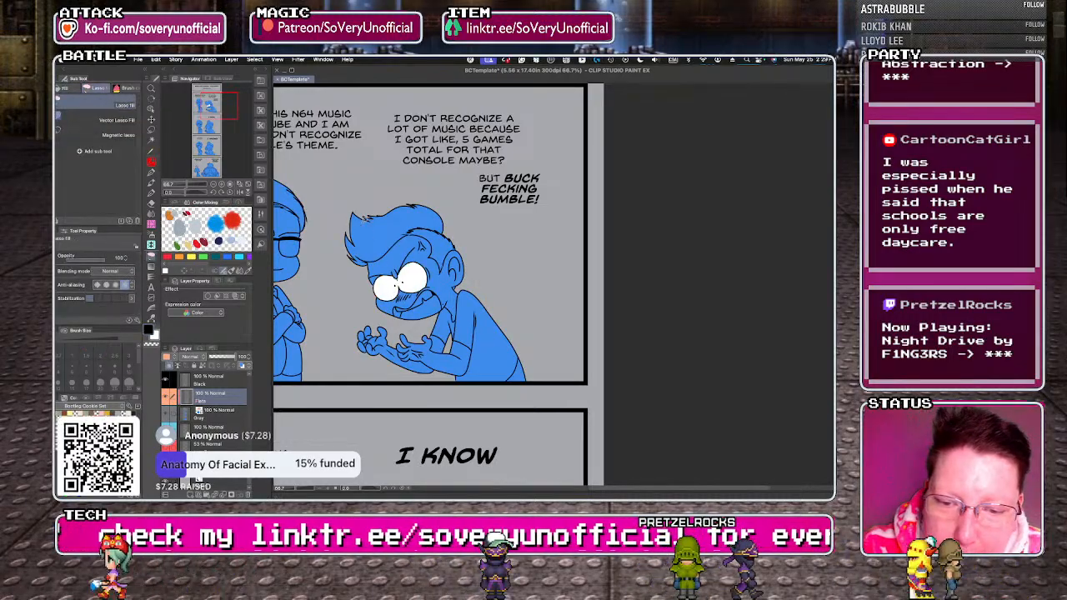
Fill the larger character's teeth white in the first story panel.
scroll(359, 279, down, 2)
scroll(360, 282, up, 3)
key(g)
click(375, 283)
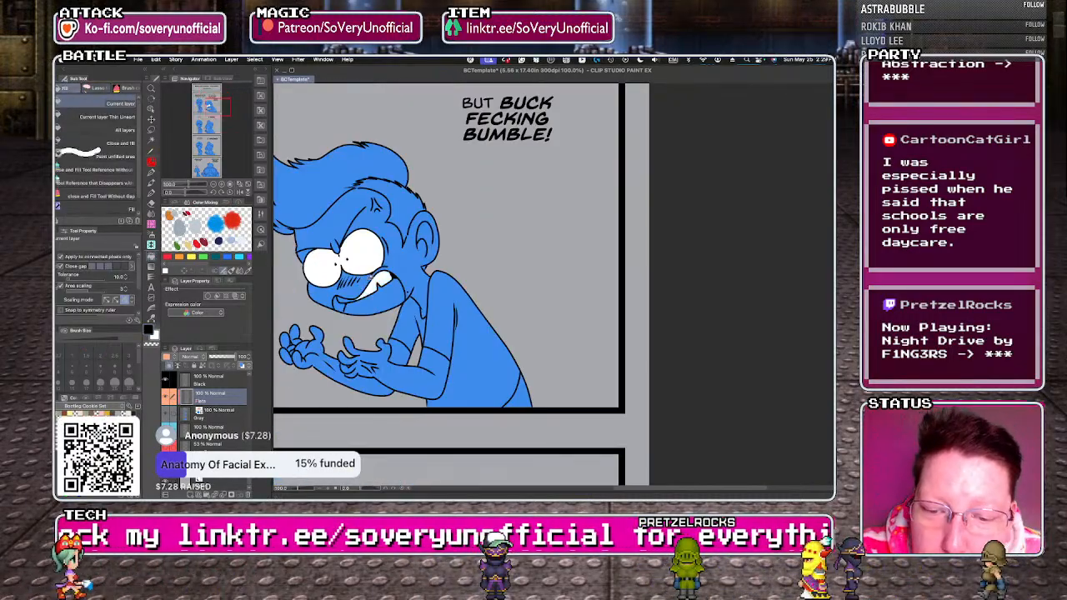
key(g)
scroll(392, 304, up, 2)
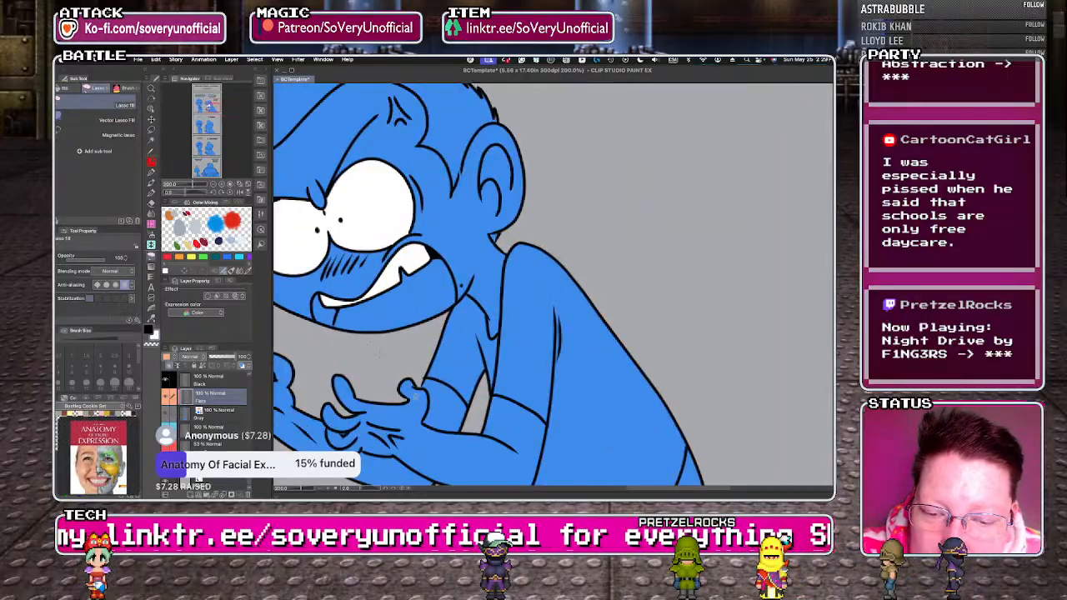
Fill both lenses of the smaller character's glasses white in the first story panel.
scroll(431, 418, down, 6)
scroll(356, 381, up, 5)
key(g)
click(373, 384)
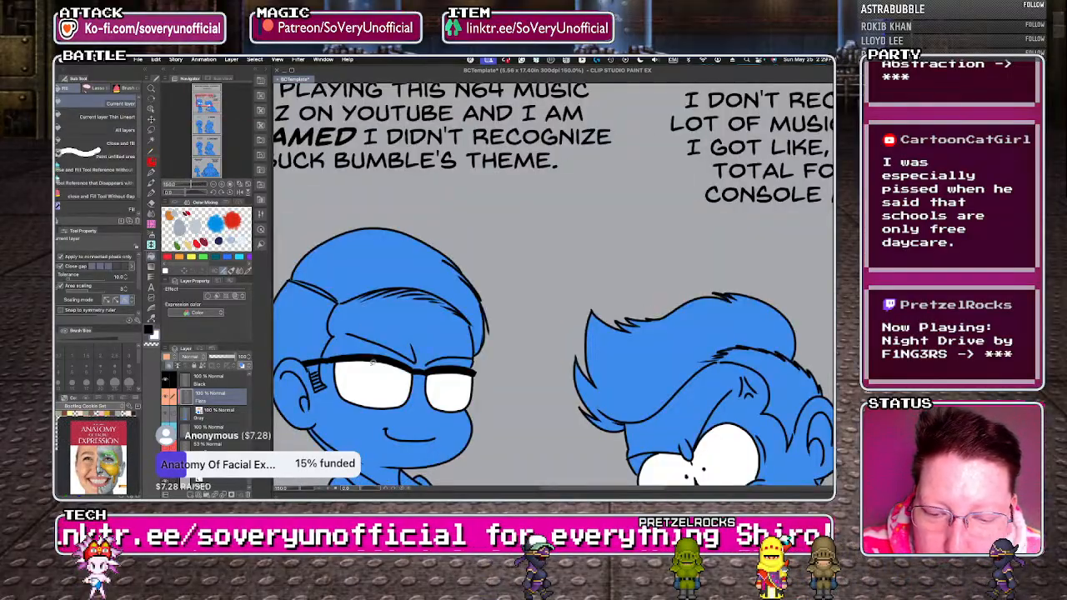
click(451, 376)
key(g)
Fill the smaller character's glasses lenses and the larger character's eye white in the "DISGUSTING." / "I KNOW" panel.
scroll(300, 267, down, 4)
scroll(324, 456, up, 4)
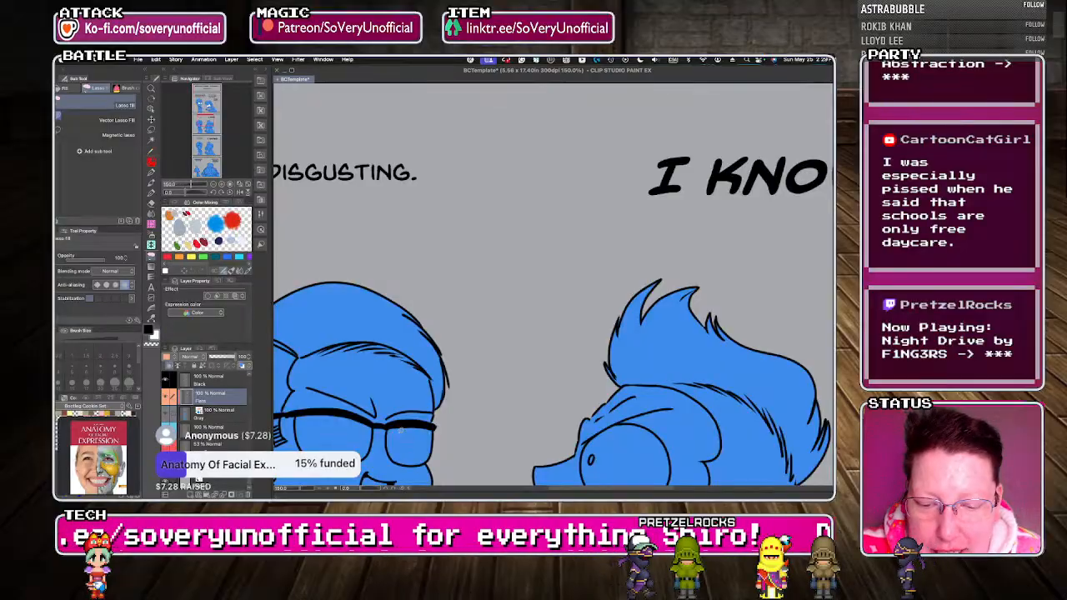
scroll(365, 359, down, 3)
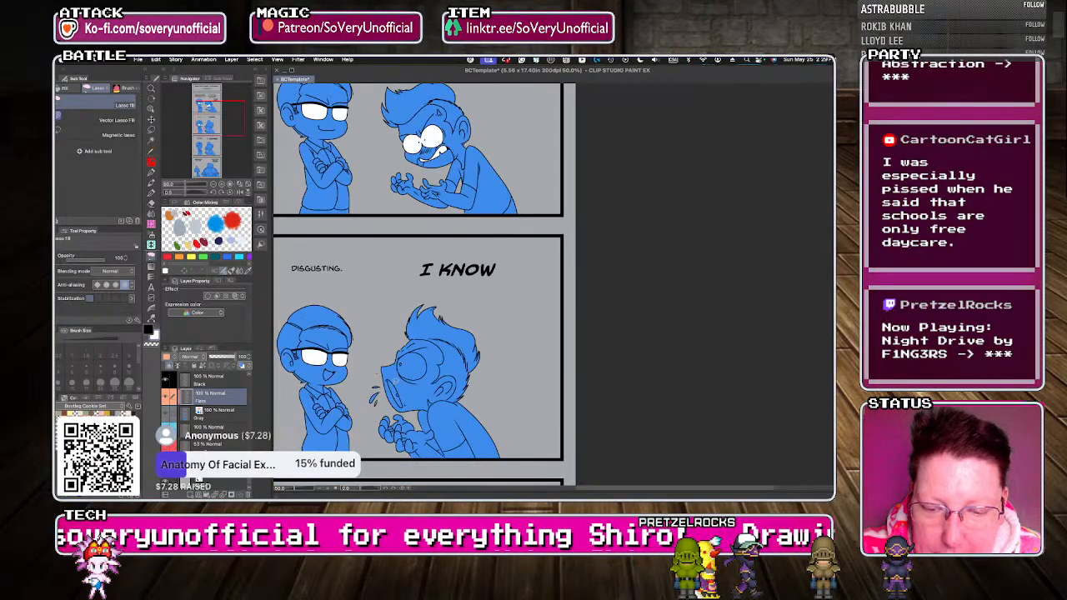
scroll(410, 368, up, 2)
key(g)
click(410, 365)
key(g)
scroll(361, 328, down, 1)
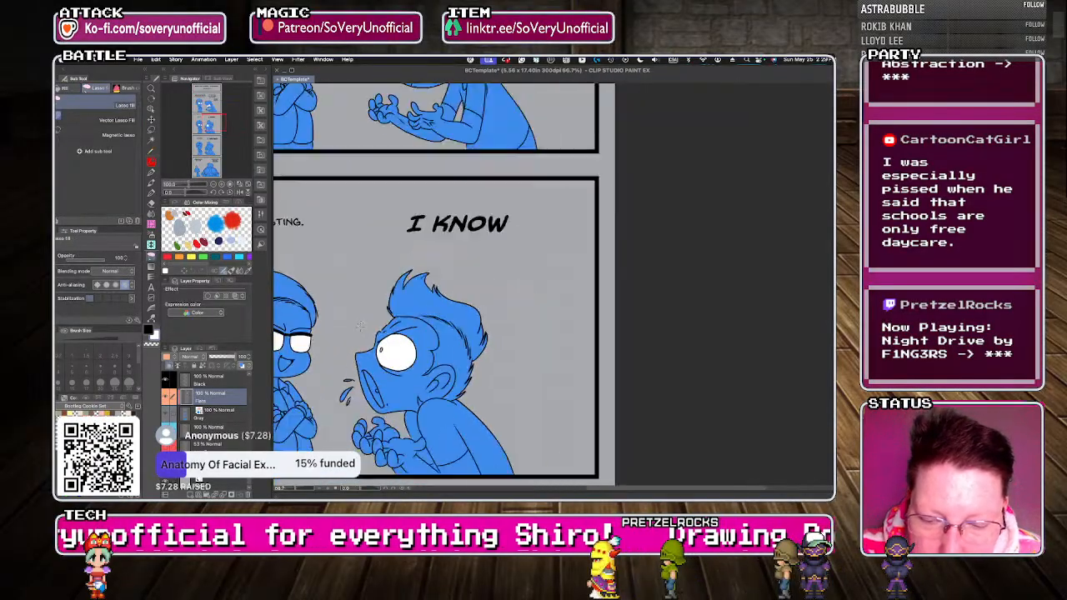
On the Gray layer, fill the small spit drop left unfilled near the larger character's mouth in the "I KNOW" panel.
scroll(359, 325, down, 1)
scroll(360, 325, up, 2)
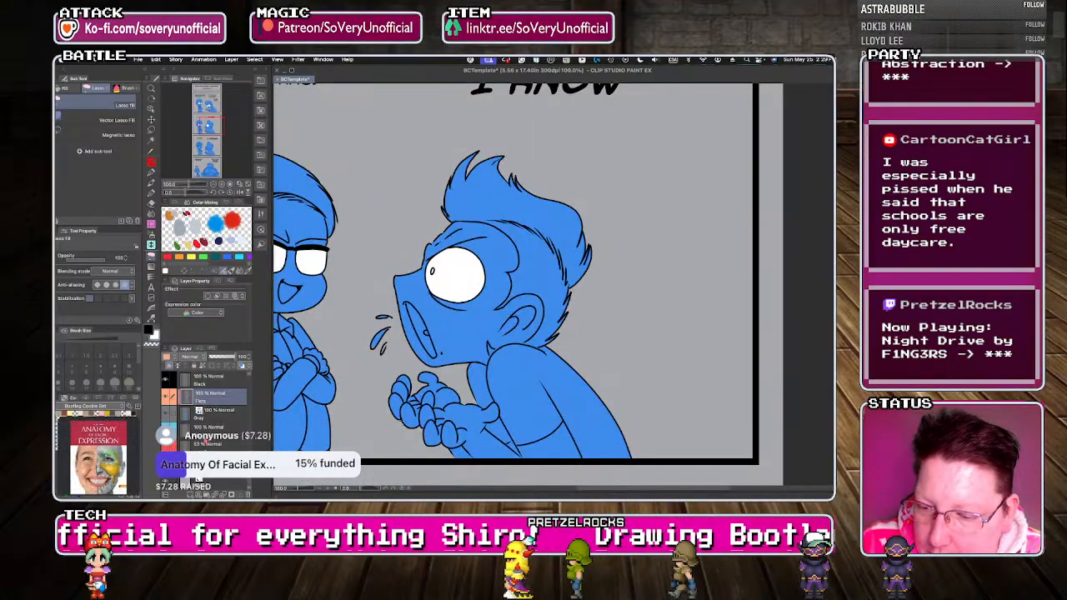
click(219, 414)
key(m)
key(g)
scroll(392, 336, up, 2)
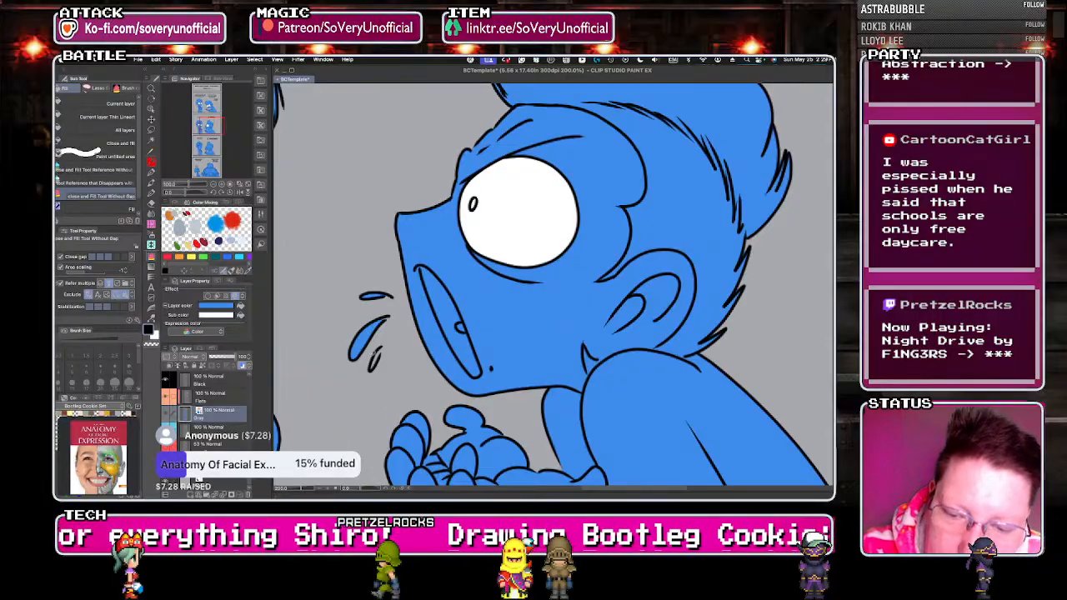
scroll(371, 371, up, 2)
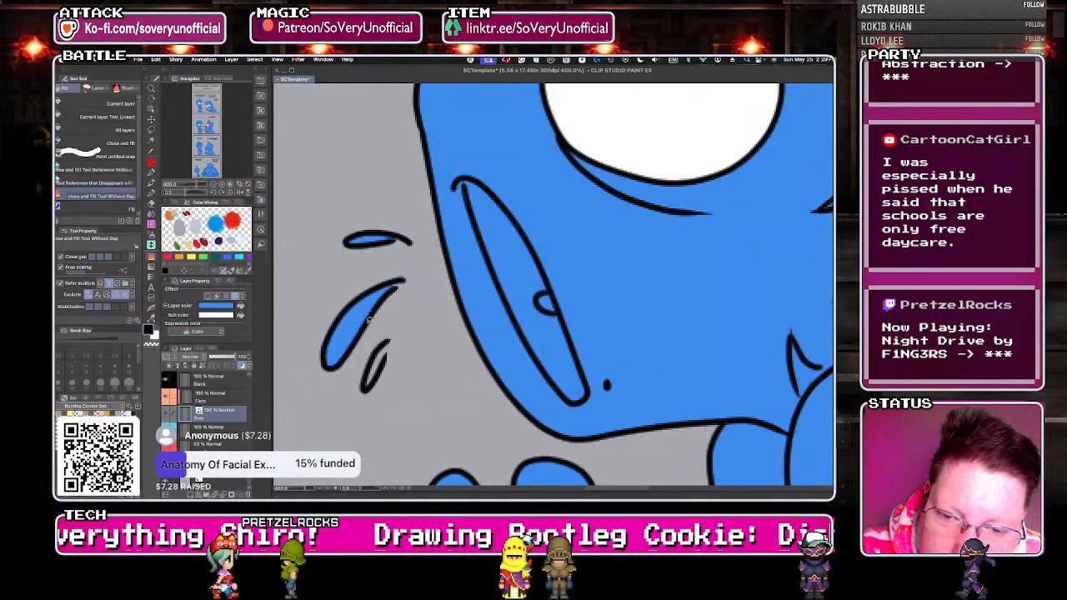
key(g)
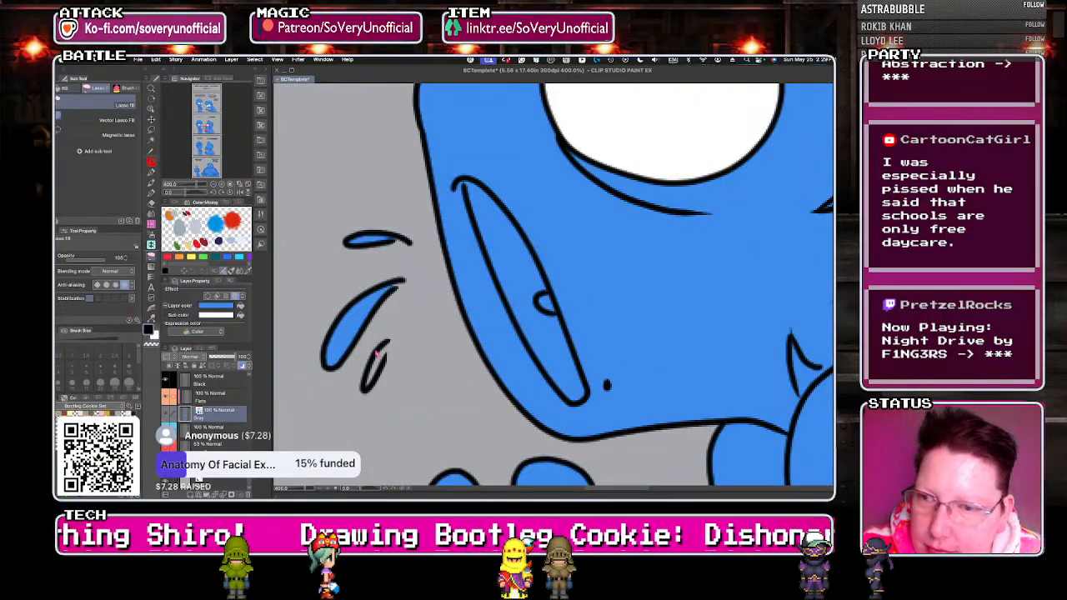
scroll(370, 364, down, 5)
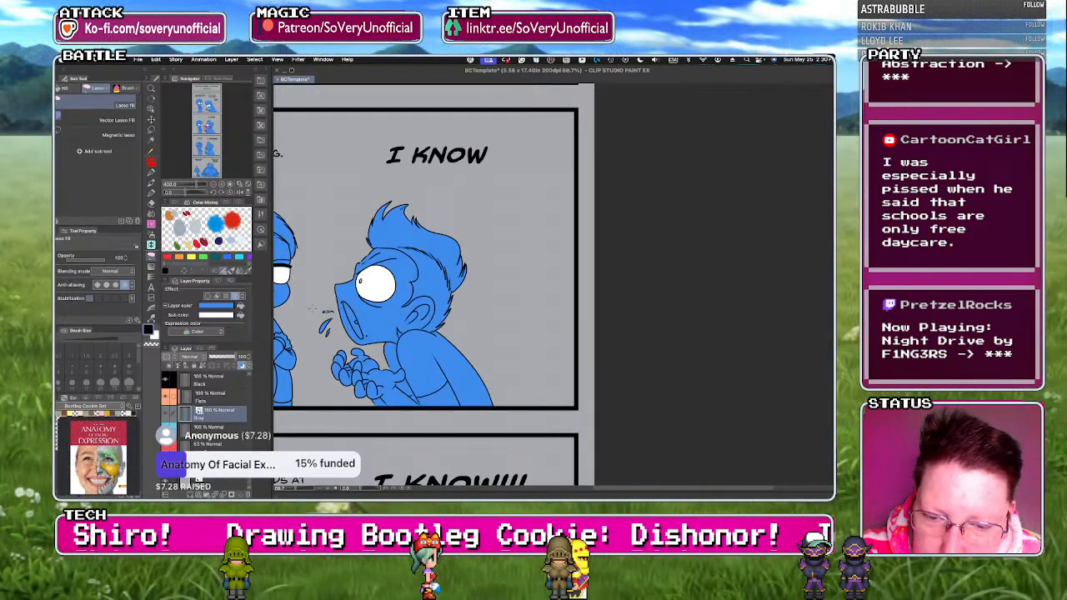
On the Flats layer, fill the larger character's eye and teeth white in the "I KNOW!!!" panel.
click(218, 398)
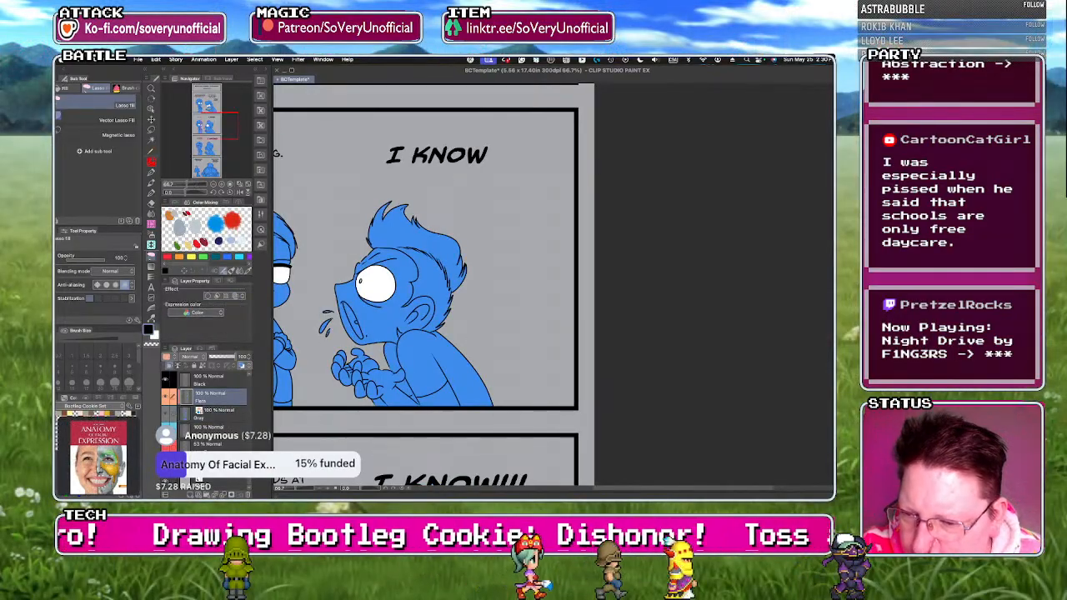
scroll(370, 284, down, 3)
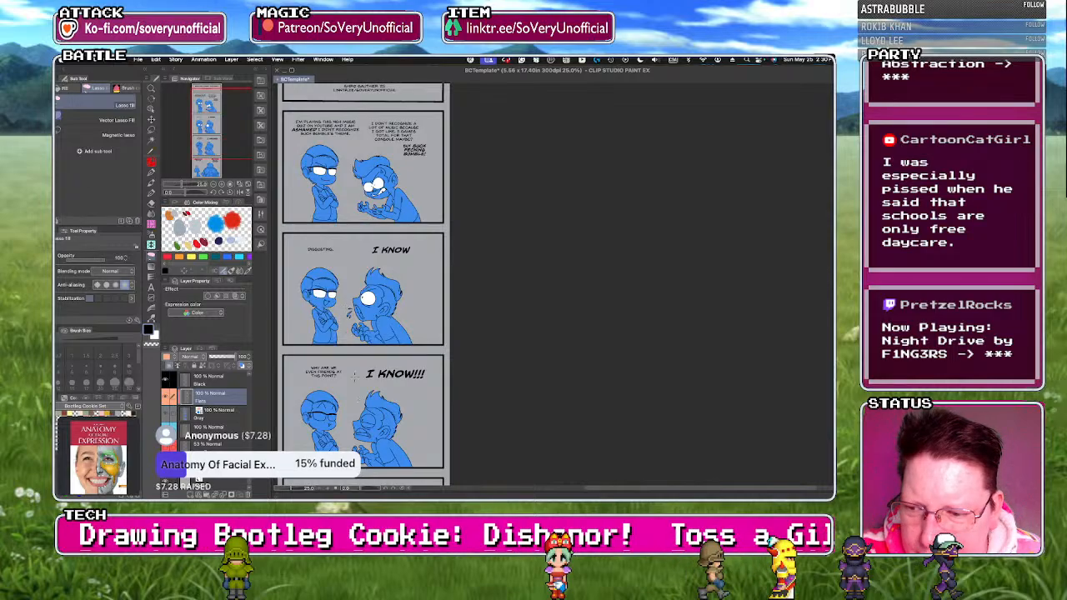
scroll(367, 421, up, 4)
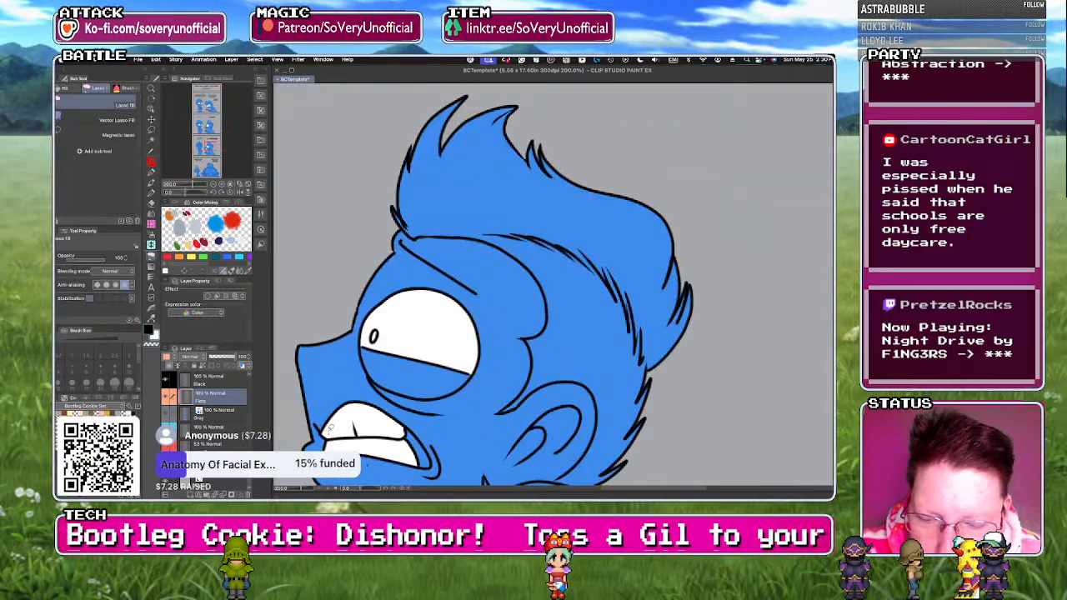
scroll(331, 427, up, 2)
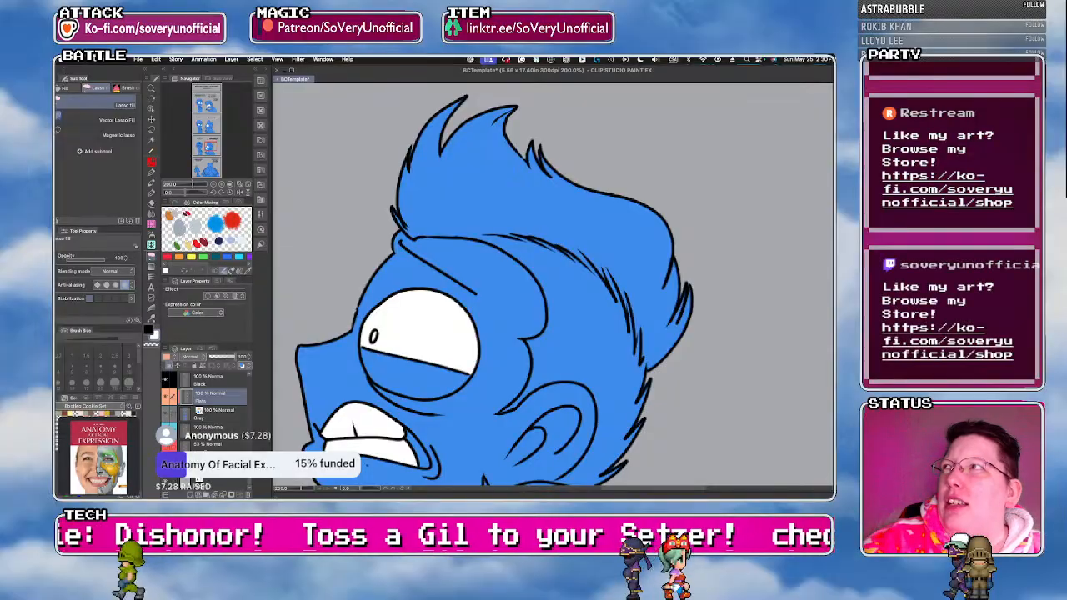
Fill both of the large character's eyes white in the final "DISHONOR" panel.
scroll(354, 219, down, 6)
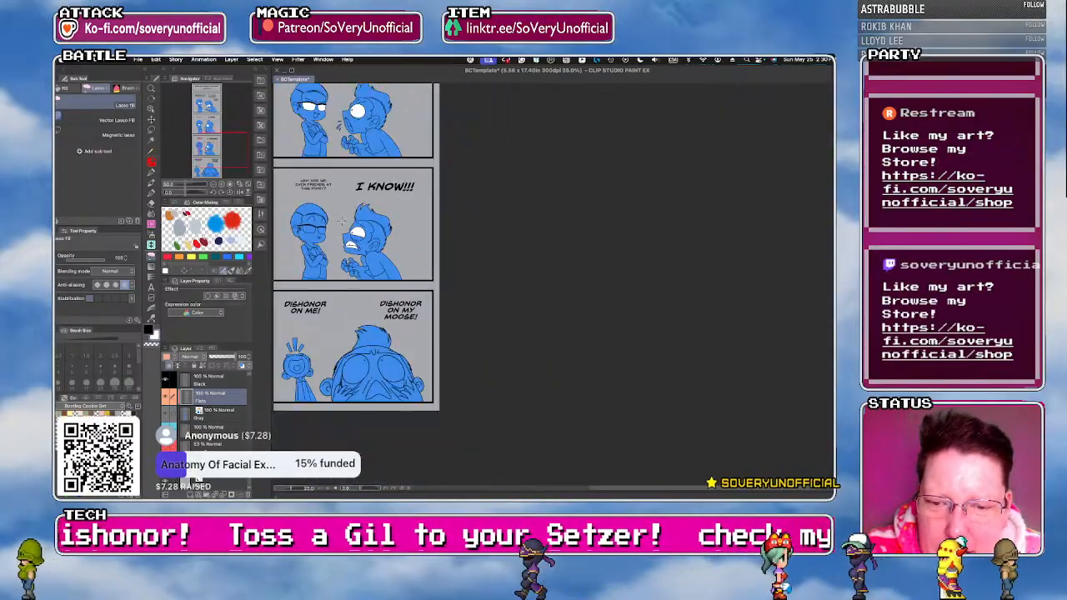
scroll(363, 374, up, 5)
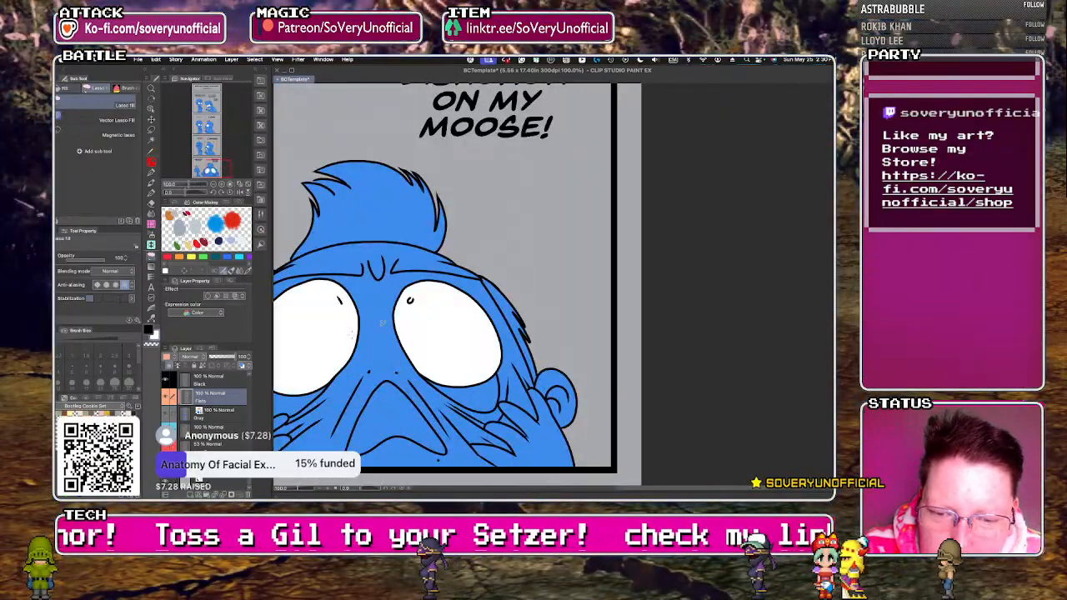
scroll(382, 354, down, 5)
Fill both lenses of the smaller character's glasses white in the "I KNOW!!!" panel.
scroll(358, 308, up, 4)
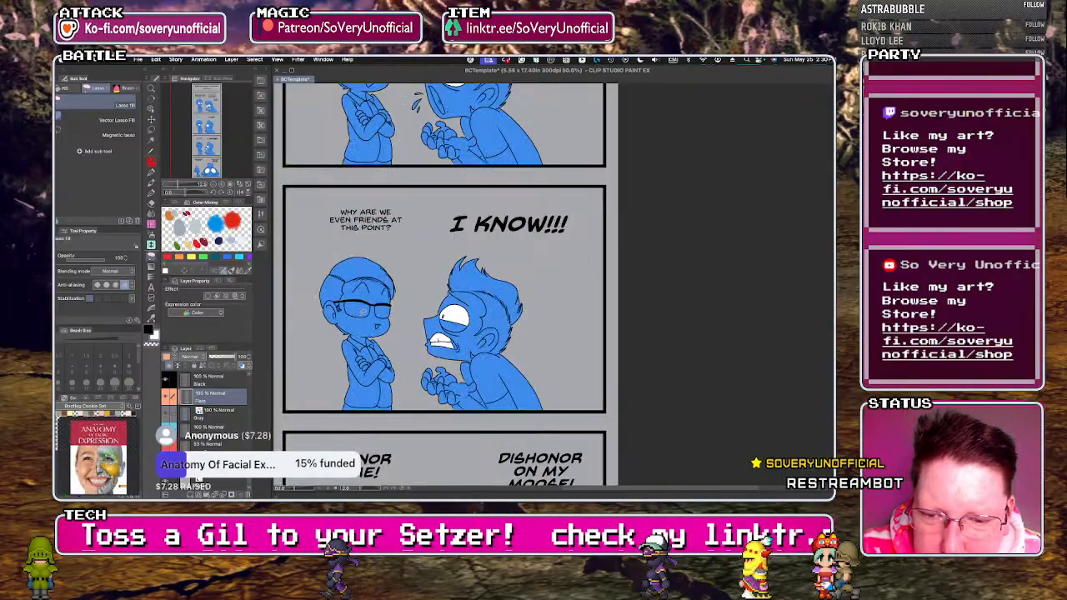
key(g)
click(390, 310)
click(357, 308)
key(g)
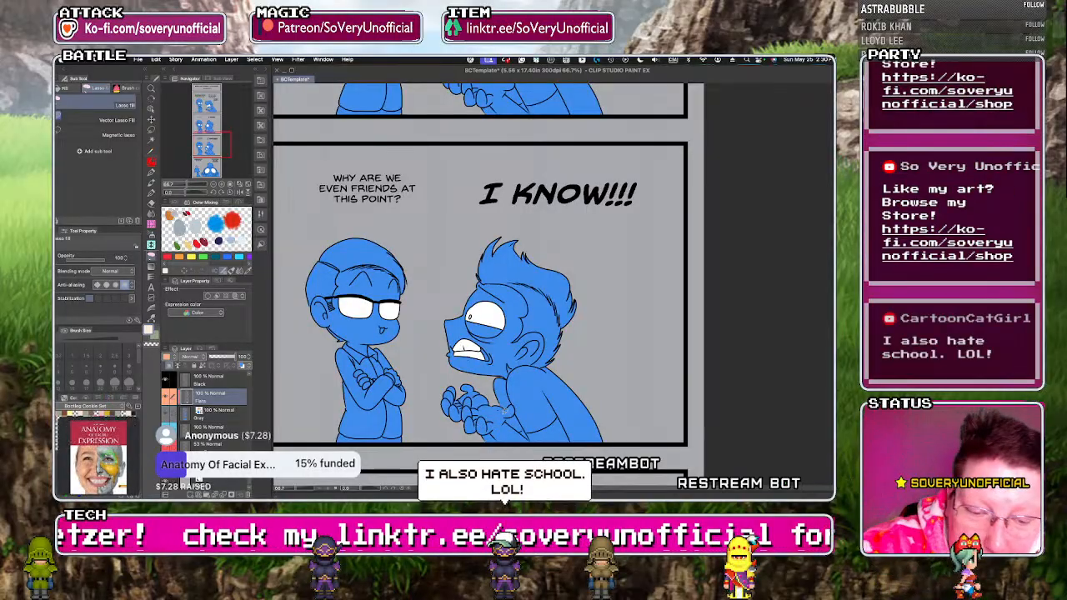
Fill the larger character's forearms with the light skin tone in the "I KNOW!!!" panel.
key(g)
click(500, 426)
key(g)
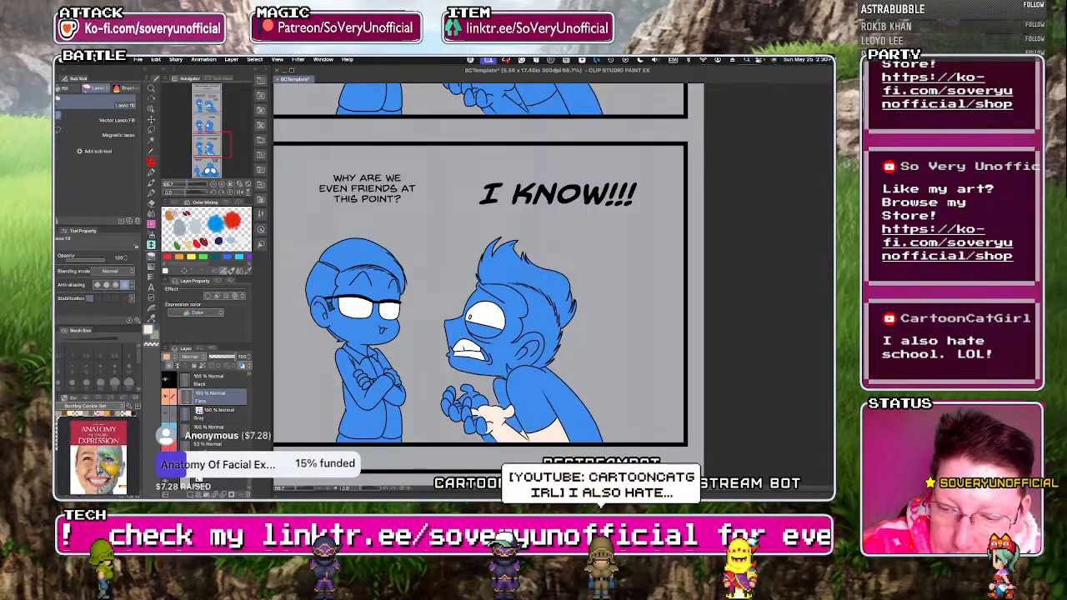
Fill the fingers and remaining hand areas of the larger character with the light skin tone in the "I KNOW!!!" panel.
scroll(484, 437, up, 2)
key(g)
click(479, 410)
click(452, 412)
click(446, 384)
click(447, 359)
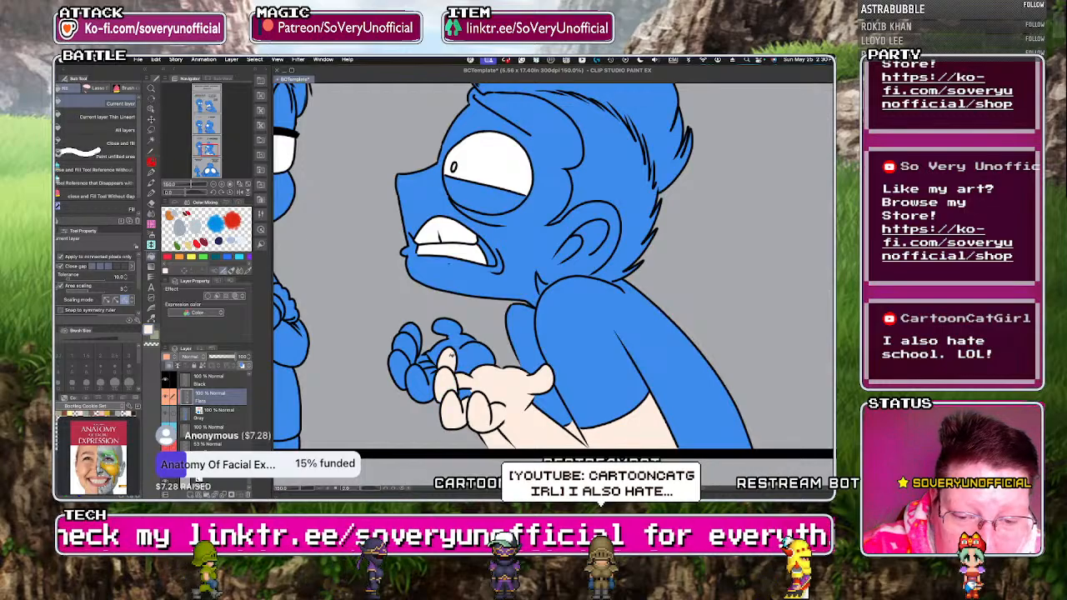
click(448, 330)
click(417, 379)
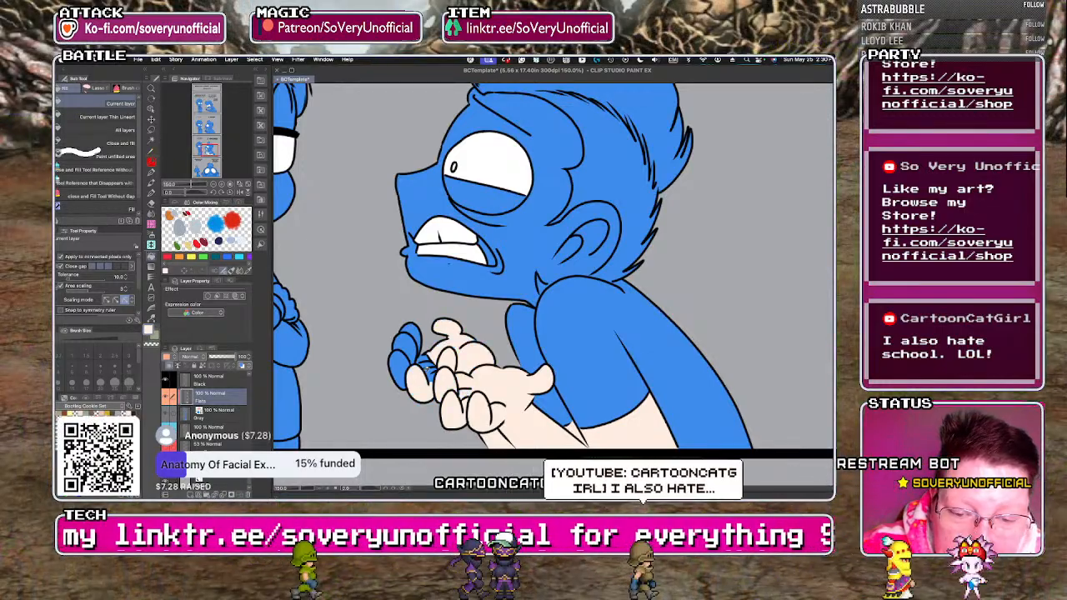
click(412, 346)
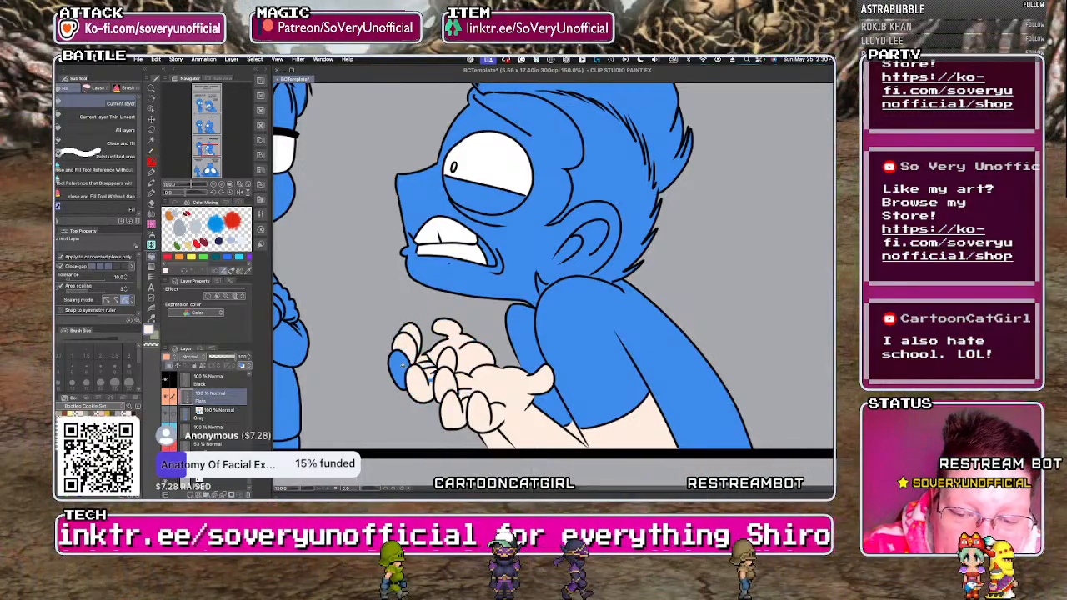
click(400, 369)
key(g)
Fill the larger character's face, ear and lower eyelid with the light skin tone in the "I KNOW!!!" panel.
key(g)
click(458, 281)
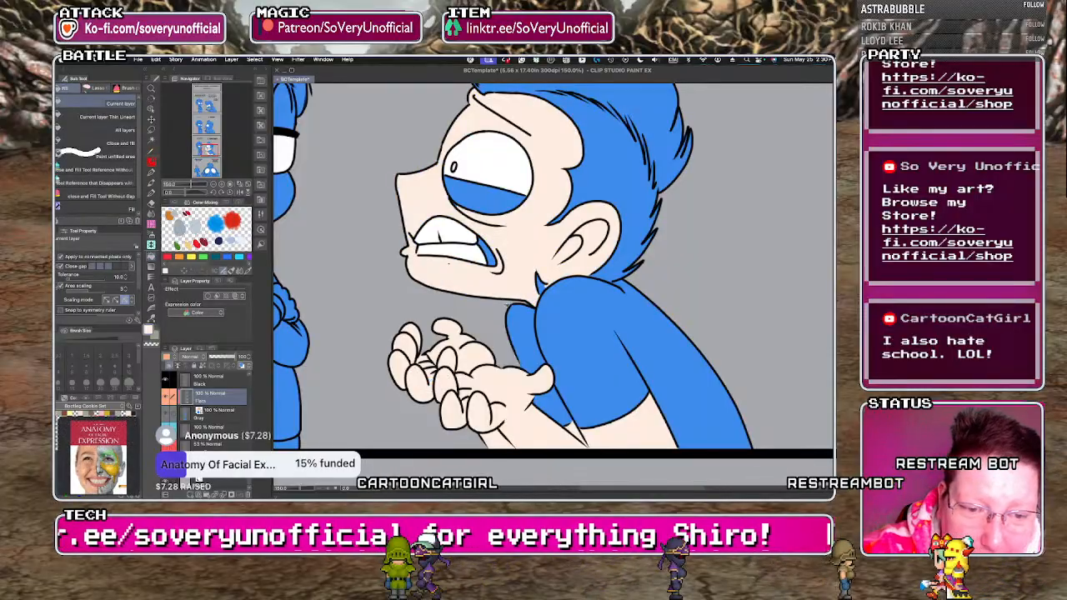
scroll(459, 281, down, 3)
key(g)
scroll(457, 267, up, 3)
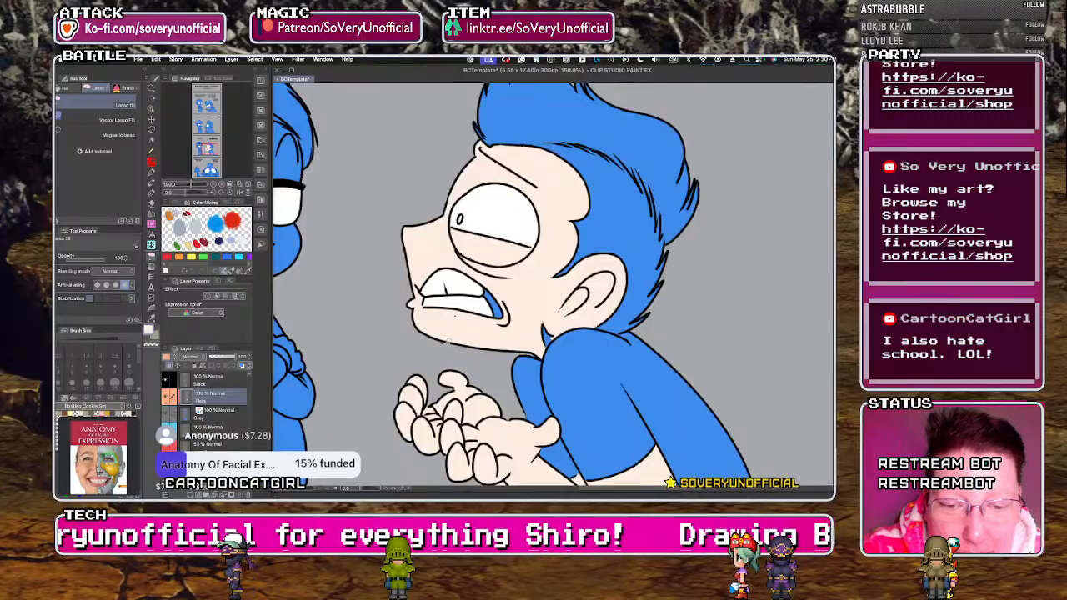
On the ink layer, draw a small black mole below the corner of the larger character's mouth in the "I KNOW!!!" panel.
scroll(450, 343, down, 2)
scroll(209, 409, up, 3)
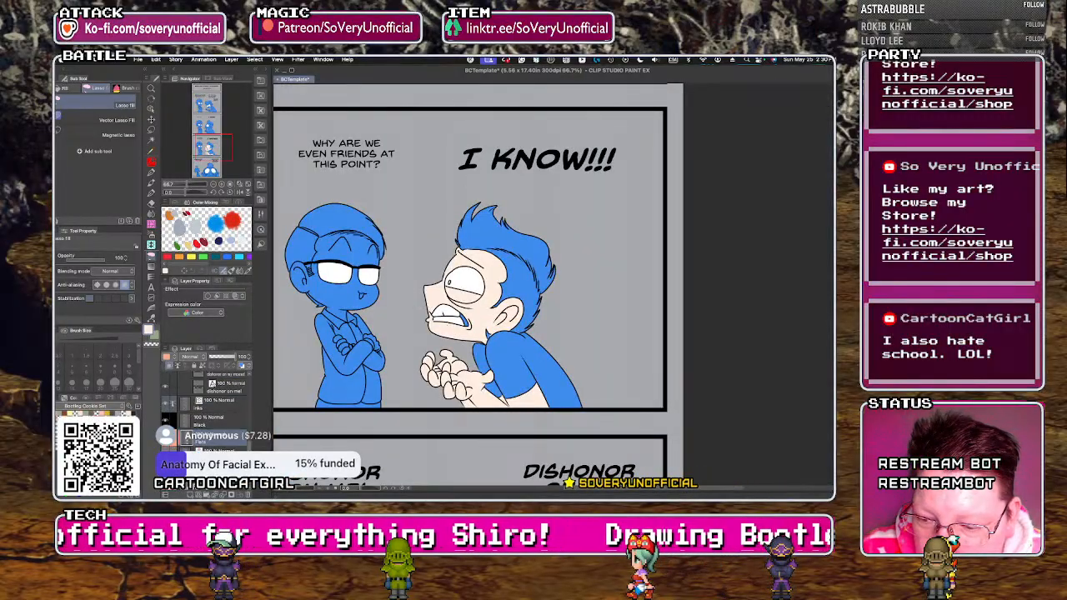
click(218, 418)
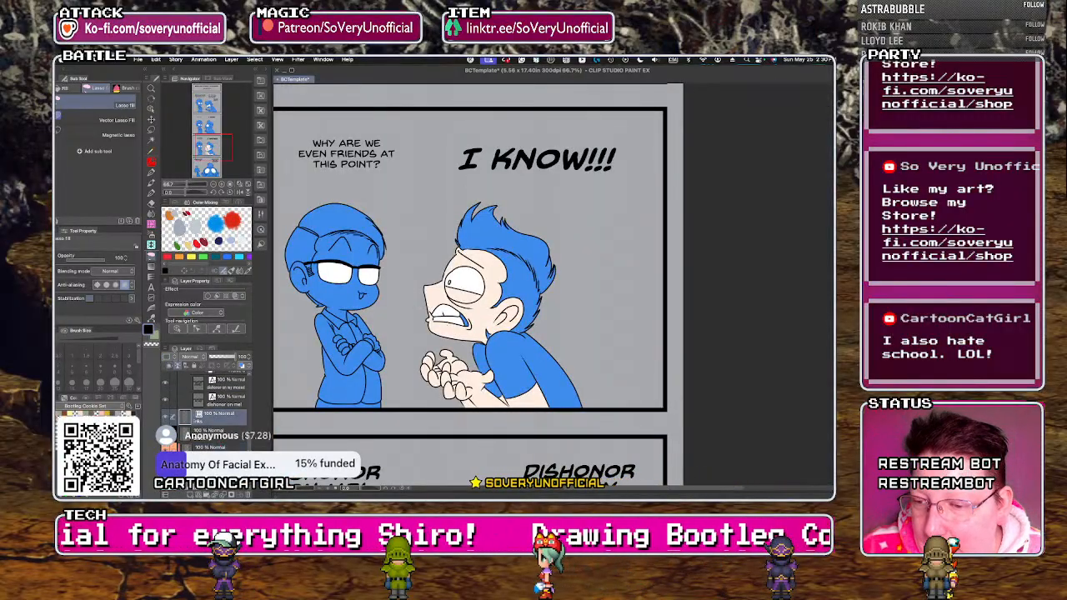
key(p)
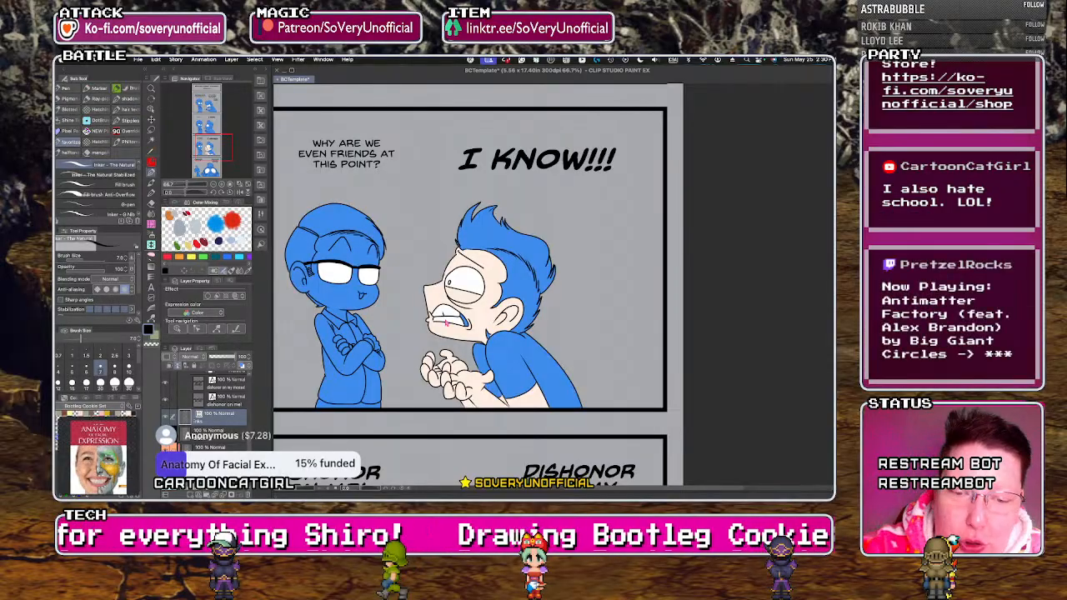
scroll(440, 321, up, 5)
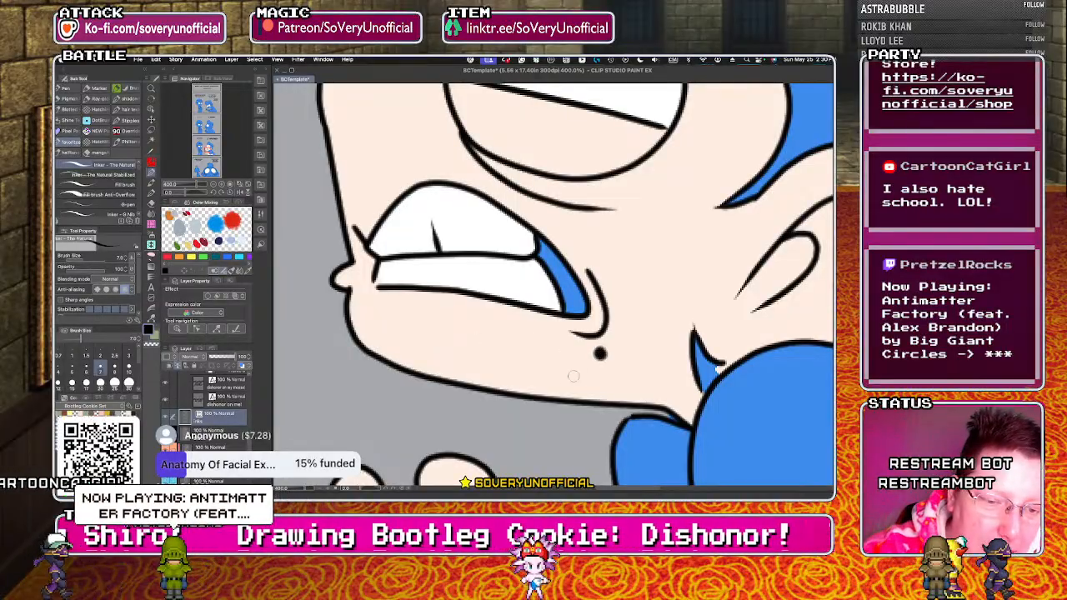
Examine the whole strip from the title down to the final panel, comparing the characters across the panels.
scroll(577, 371, down, 8)
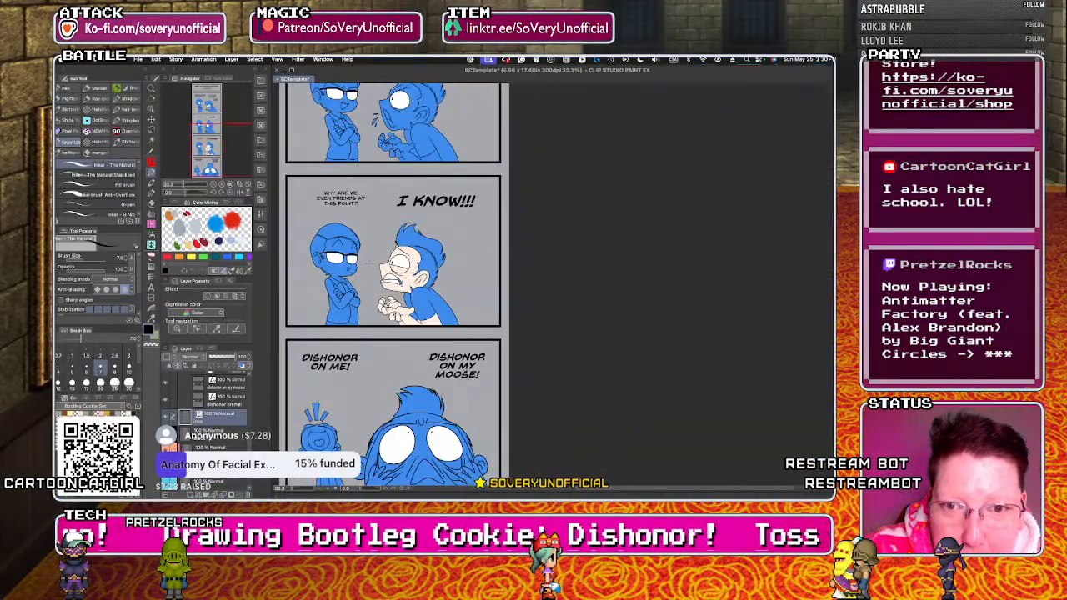
scroll(367, 262, down, 3)
scroll(384, 234, up, 2)
scroll(402, 207, down, 3)
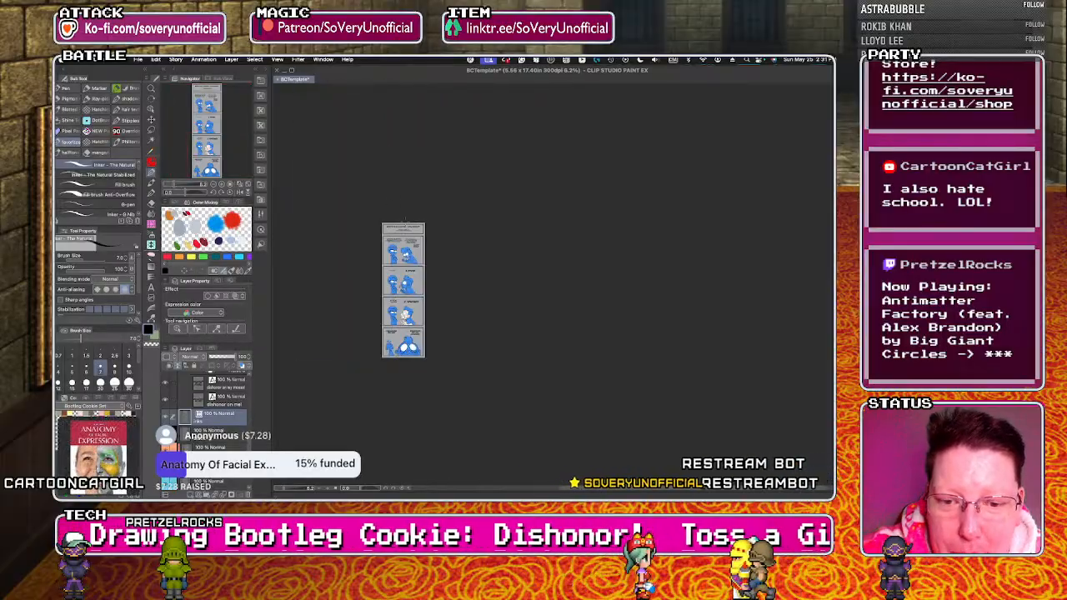
scroll(401, 208, up, 4)
scroll(401, 209, down, 3)
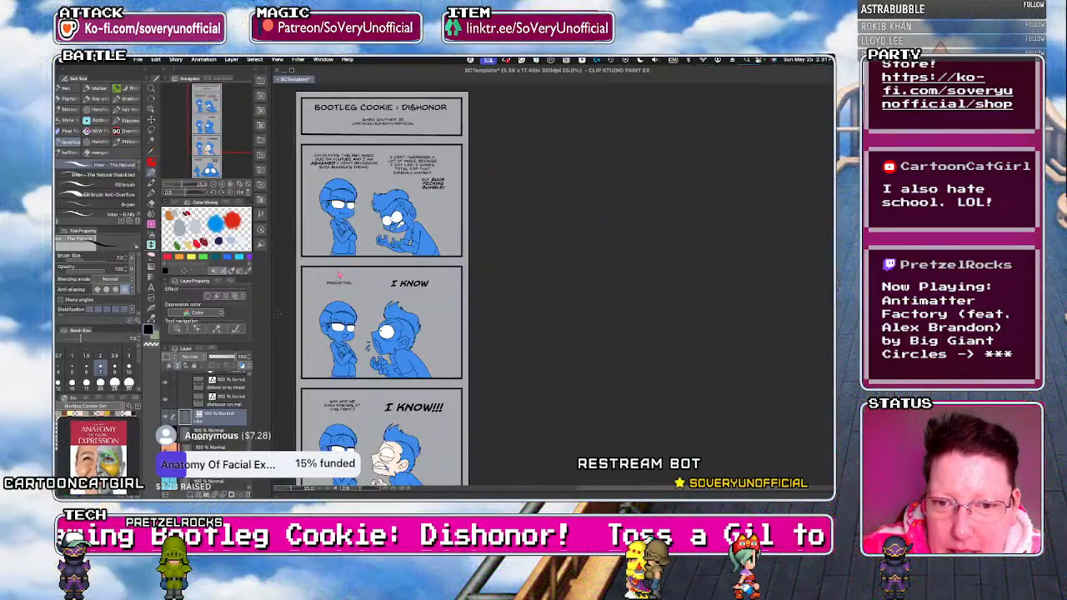
scroll(401, 208, up, 4)
scroll(401, 208, down, 3)
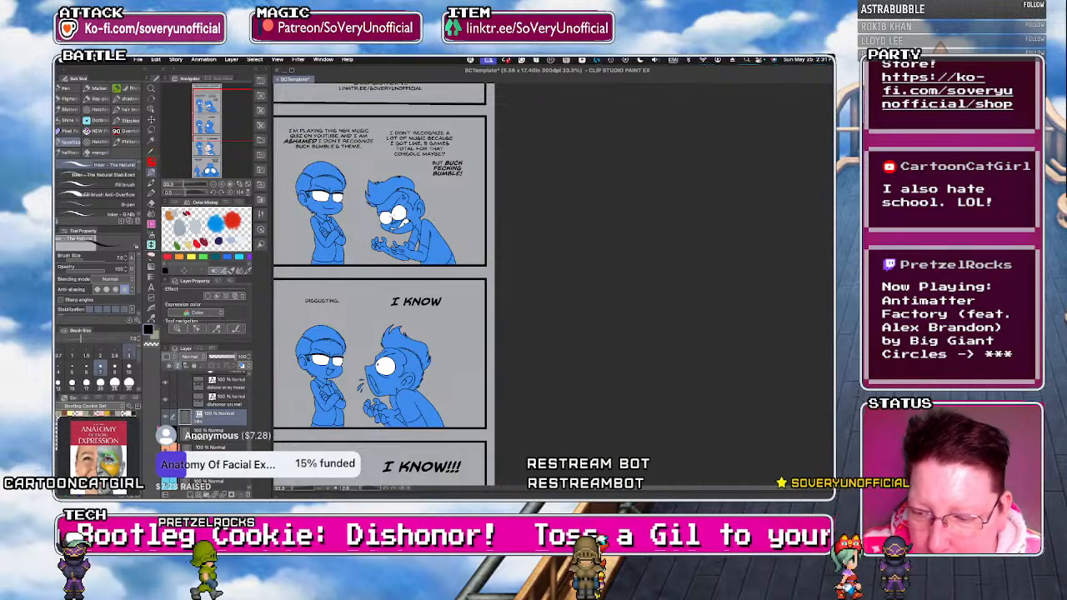
On the Flats layer, fill the larger character's forearms and palms with the light skin tone in the "BUCK FECKING BUMBLE!" panel.
click(212, 448)
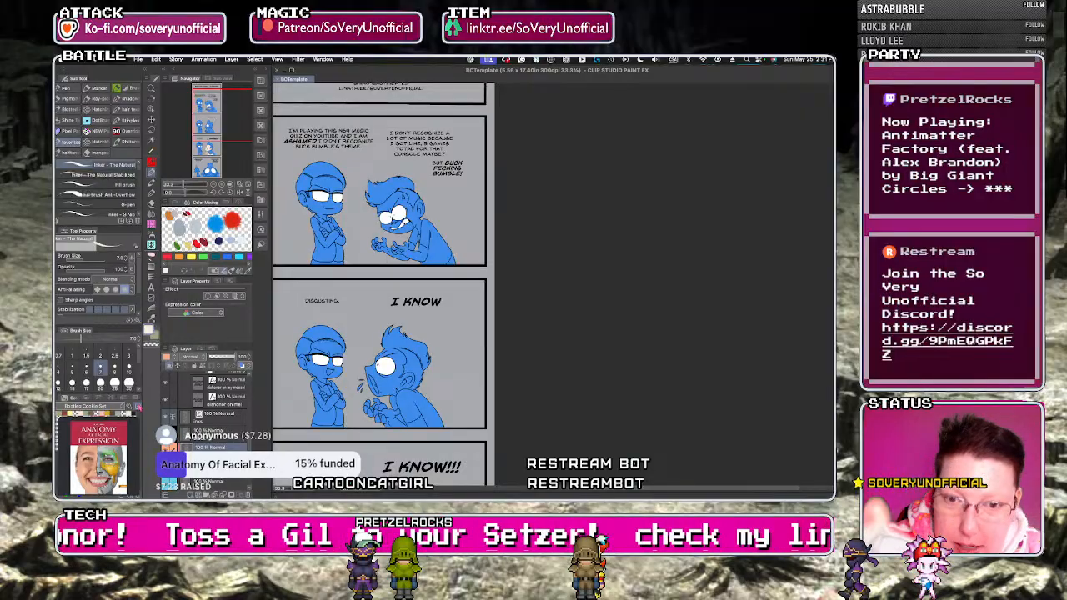
scroll(402, 229, up, 3)
key(g)
click(447, 305)
click(431, 286)
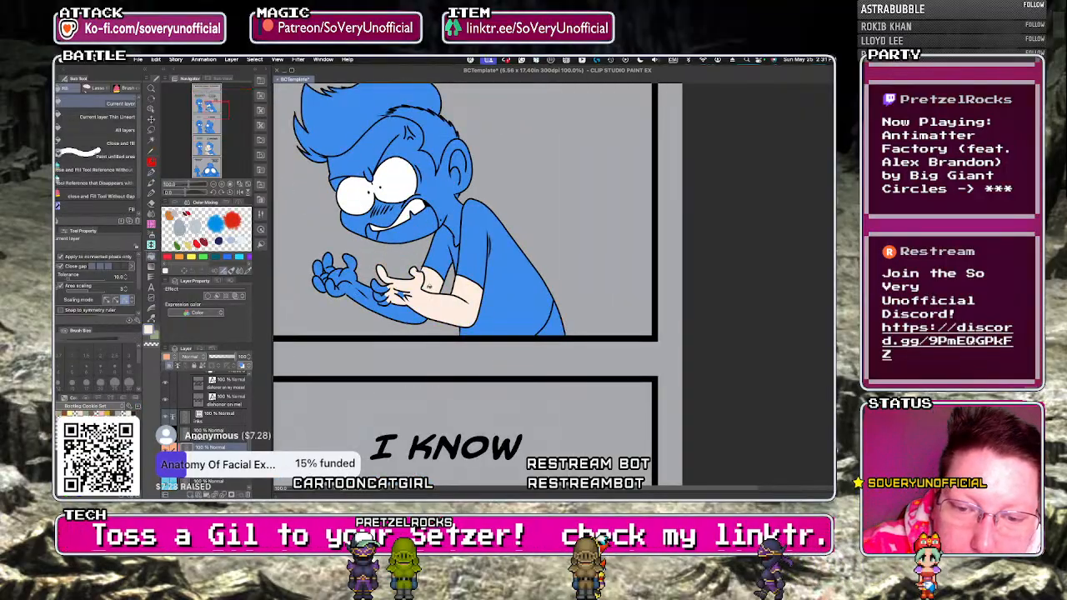
click(394, 307)
click(382, 302)
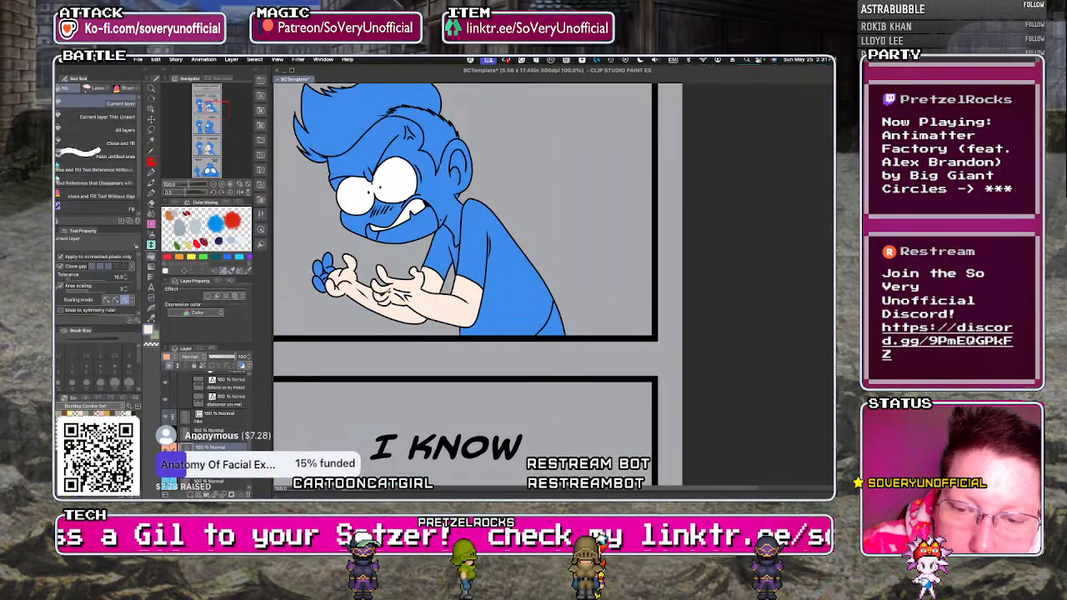
Fill the remaining fingers of the larger character's far hand with the light skin tone in the "BUCK FECKING BUMBLE!" panel.
key(p)
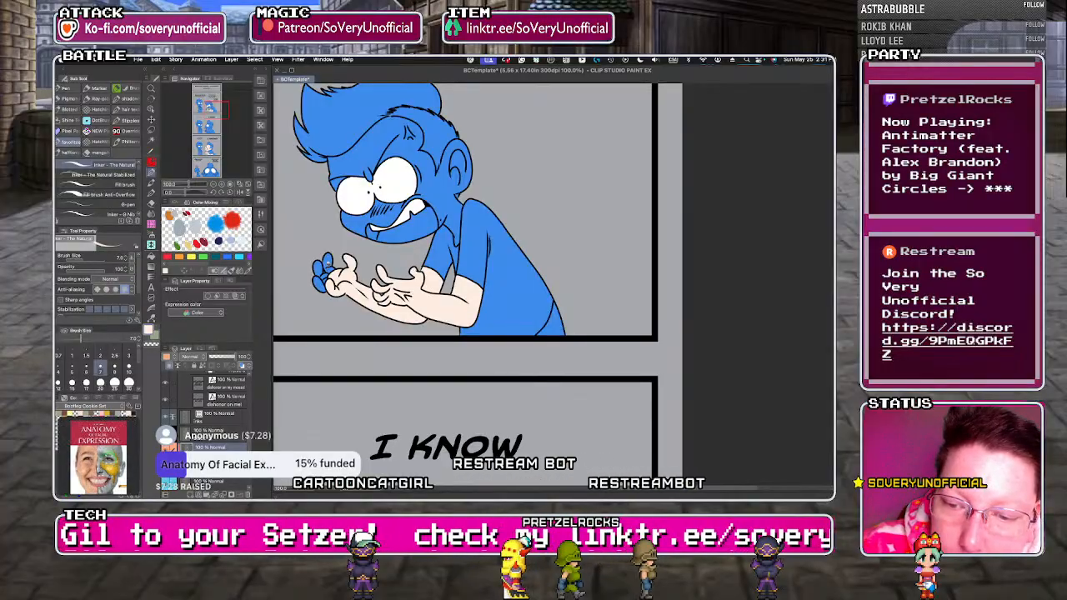
key(g)
click(328, 262)
click(318, 269)
click(319, 284)
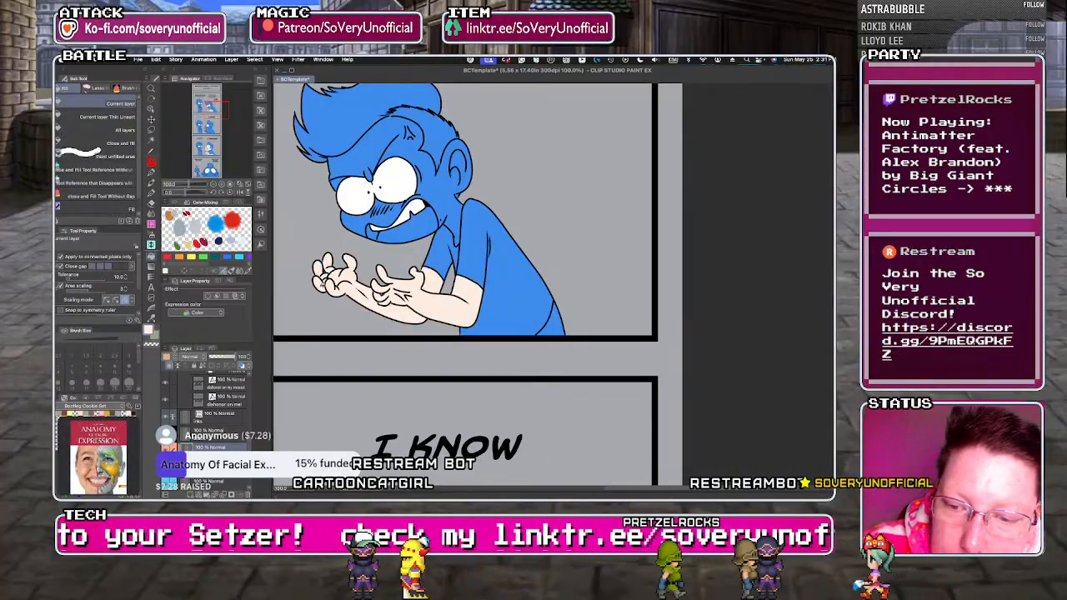
key(p)
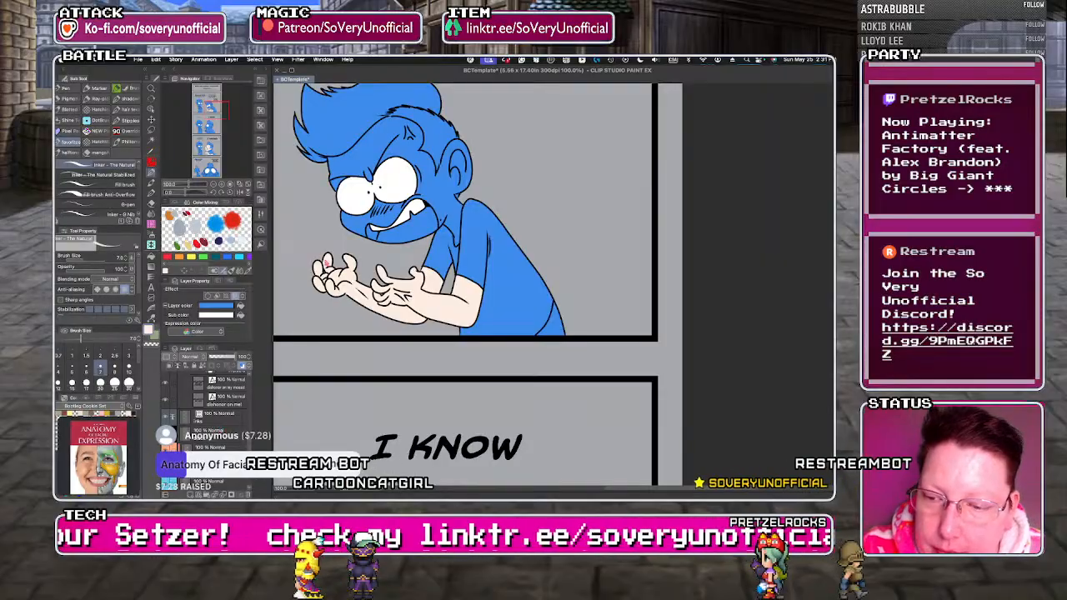
Fill the larger character's face, ear and neck with the light skin tone in the "BUCK FECKING BUMBLE!" panel.
scroll(331, 265, up, 6)
scroll(331, 264, down, 6)
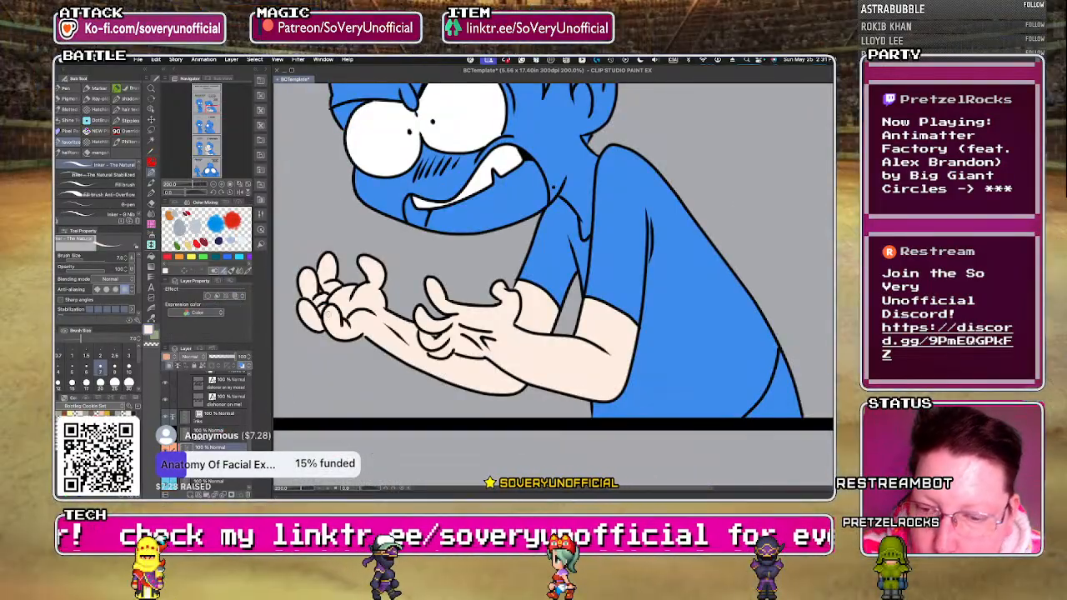
scroll(338, 367, down, 3)
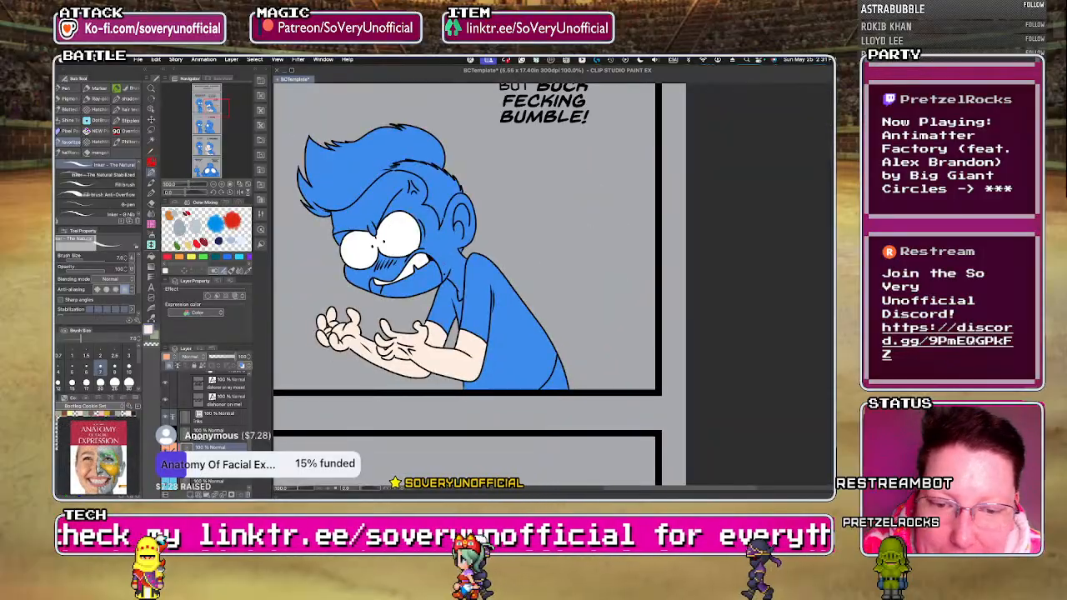
key(g)
click(411, 188)
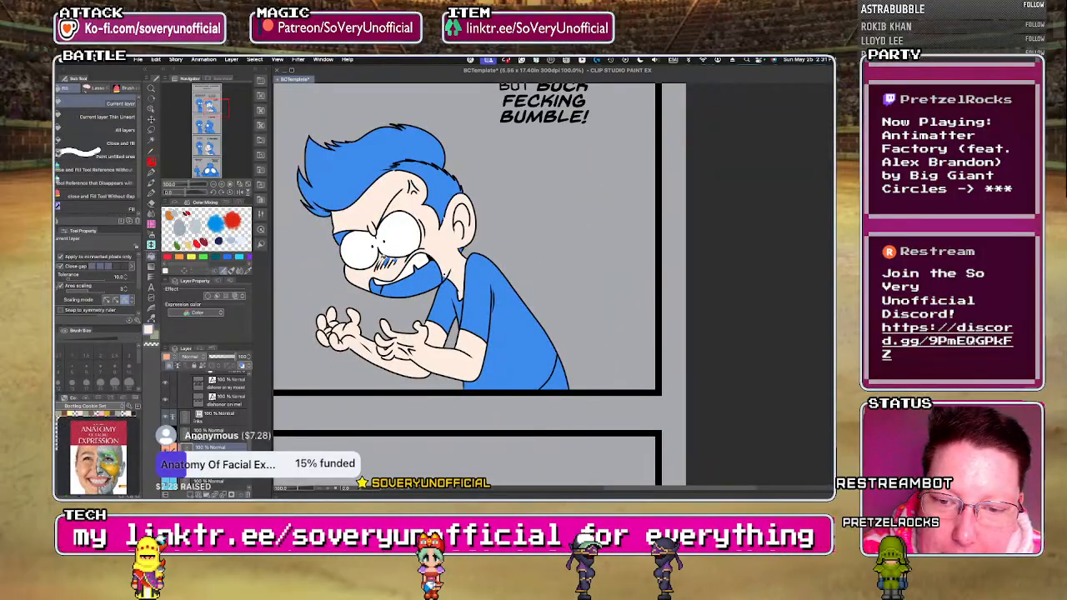
Lasso-fill the leftover gaps around the eyes and between the blush lines with the light skin tone in the "BUCK FECKING BUMBLE!" panel.
scroll(349, 228, up, 2)
key(g)
mouse_move(480, 176)
mouse_down()
mouse_move(463, 211)
mouse_move(482, 190)
mouse_up()
mouse_move(541, 354)
mouse_down()
mouse_move(487, 354)
mouse_move(518, 386)
mouse_up()
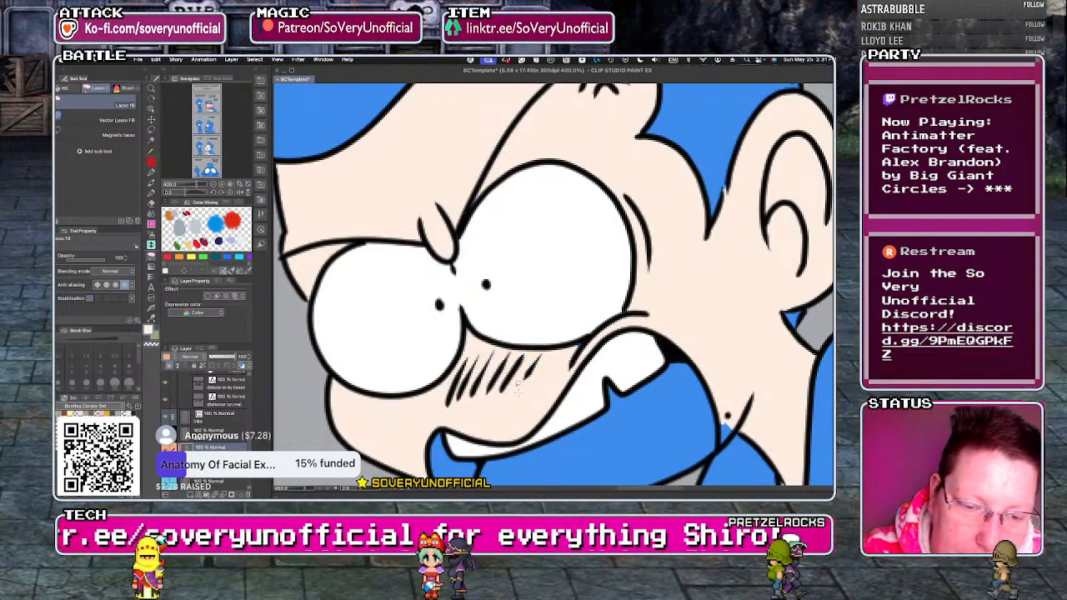
scroll(451, 388, down, 3)
scroll(518, 393, up, 3)
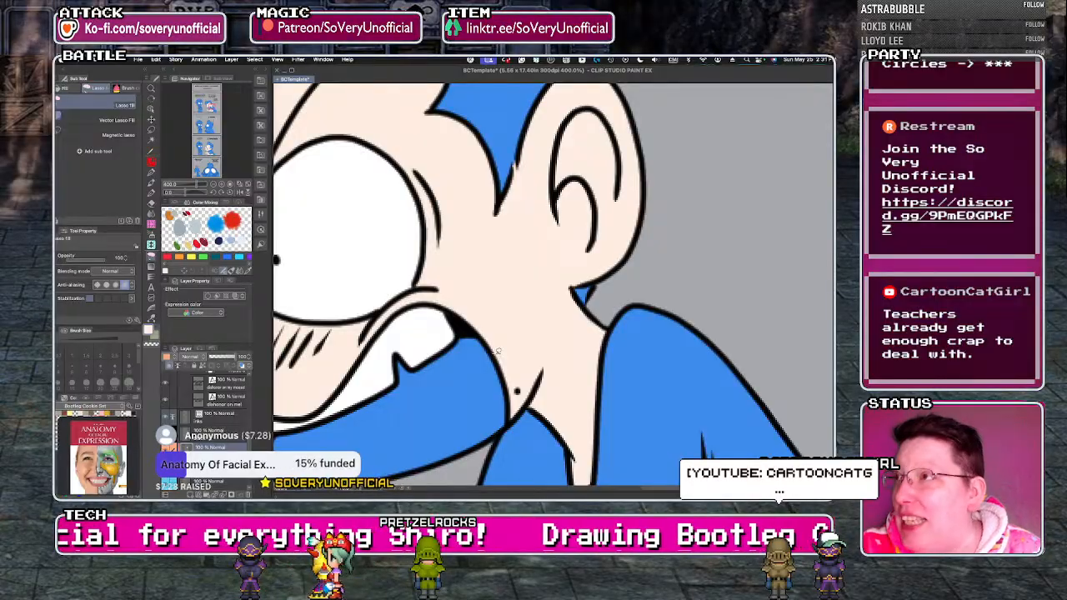
scroll(440, 281, down, 3)
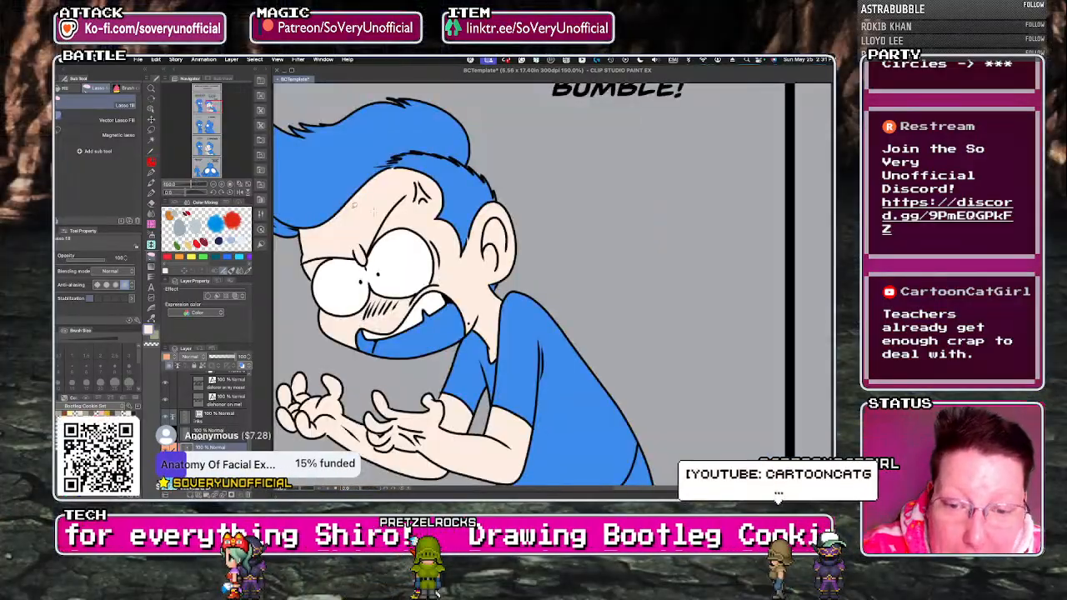
Fill the larger character's forearms and the near palm with the light skin tone in the "I KNOW" panel.
scroll(316, 217, down, 3)
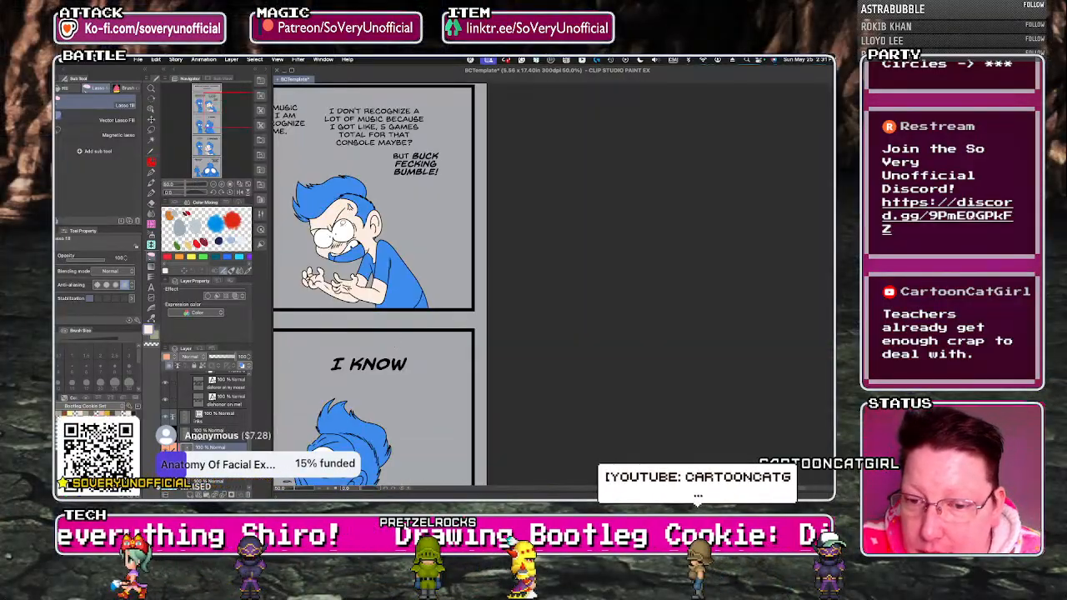
scroll(326, 175, down, 2)
scroll(330, 421, up, 4)
key(g)
click(397, 368)
click(358, 361)
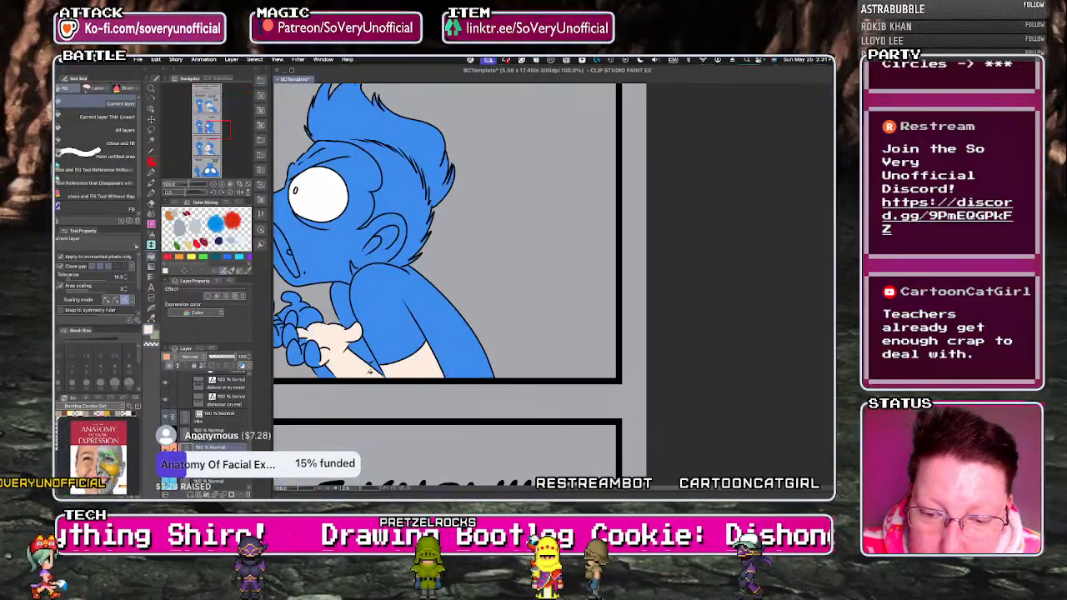
Fill the larger character's far hand, fingers and small arm gaps with the light skin tone in the "I KNOW" panel.
key(g)
scroll(374, 364, up, 1)
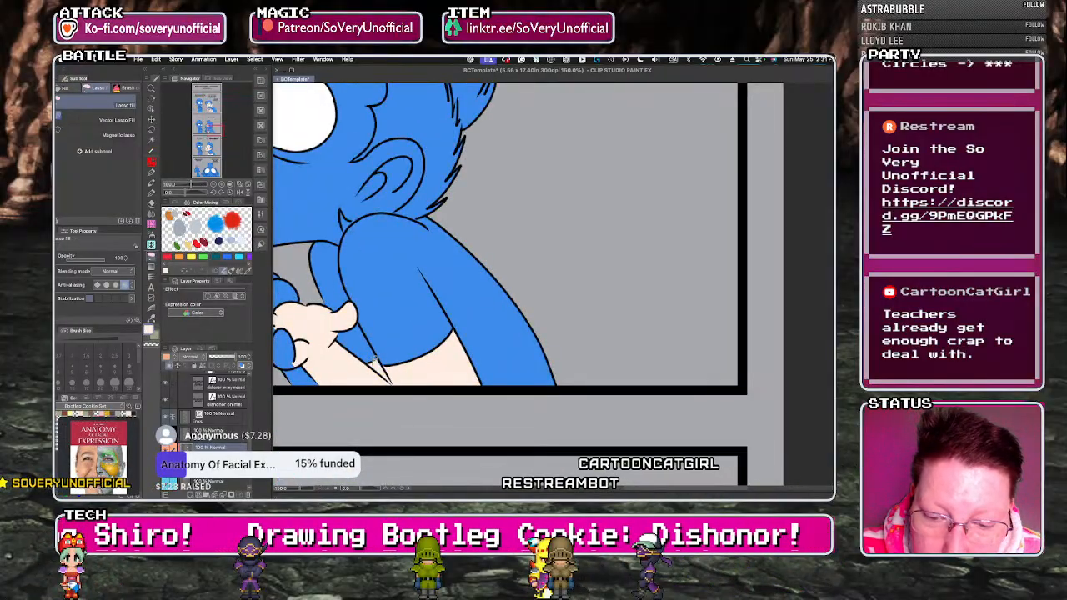
scroll(375, 360, down, 3)
scroll(321, 364, up, 4)
key(g)
drag(386, 427, 290, 352)
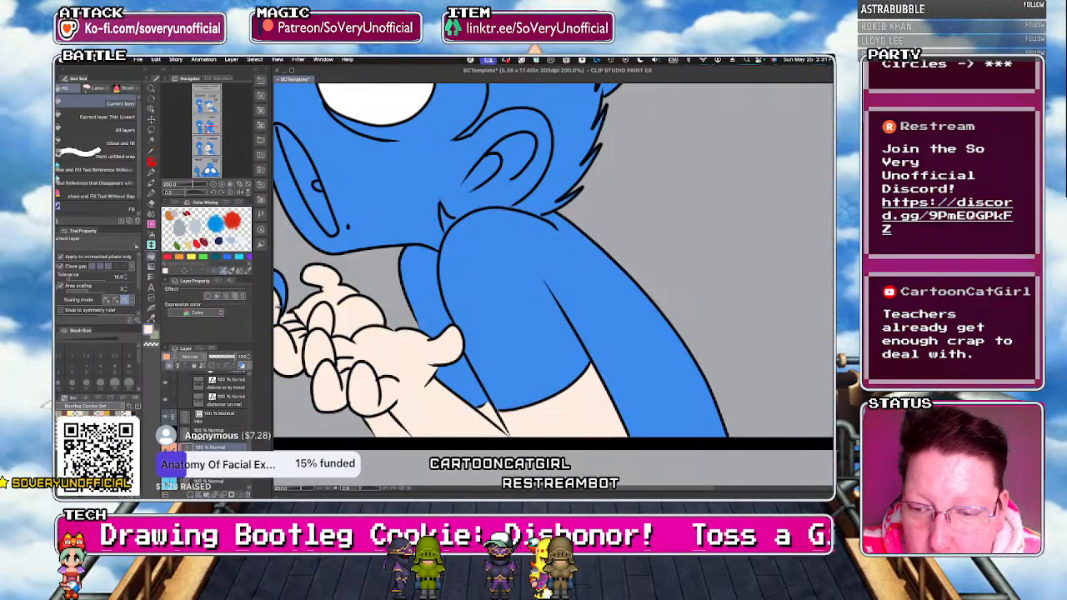
key(g)
scroll(396, 308, down, 3)
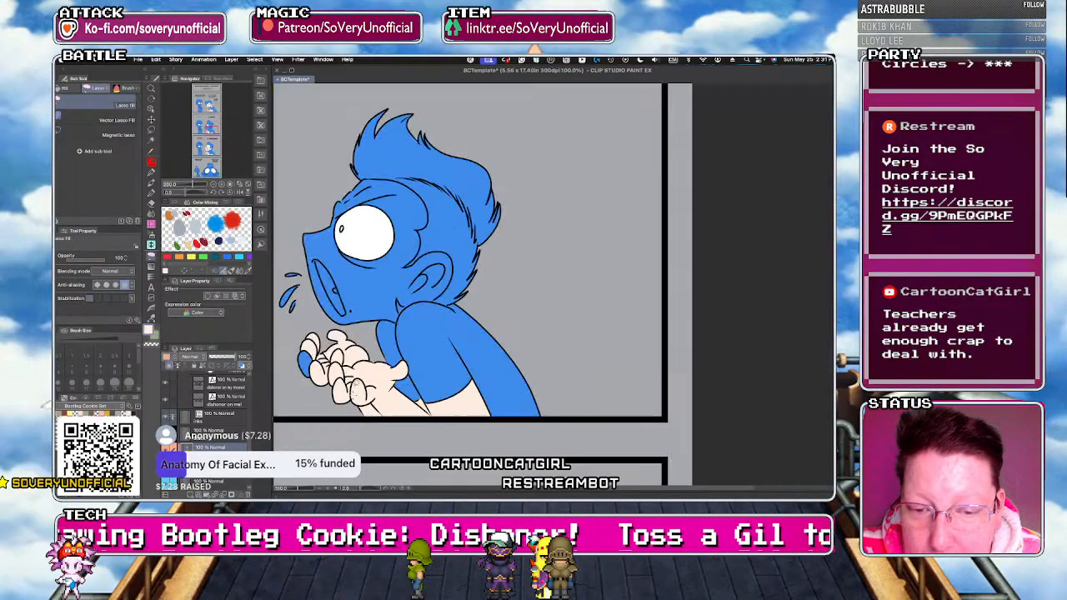
Fill the larger character's face, ear and last finger with the light skin tone in the "I KNOW" panel.
scroll(396, 309, up, 2)
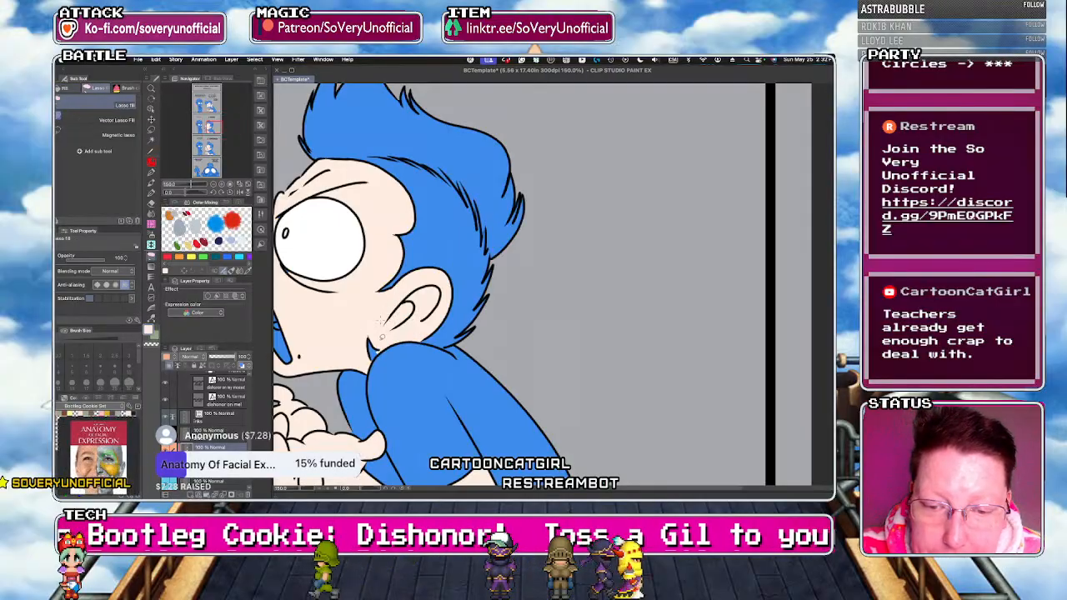
scroll(399, 312, down, 2)
scroll(344, 321, up, 3)
scroll(343, 334, down, 2)
scroll(328, 405, up, 4)
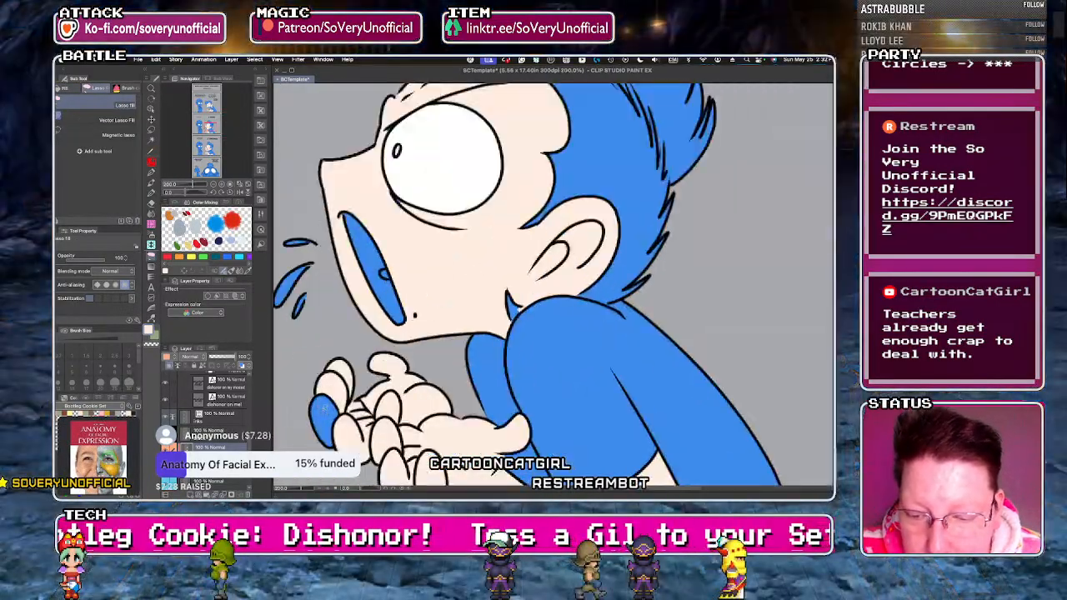
scroll(328, 407, down, 5)
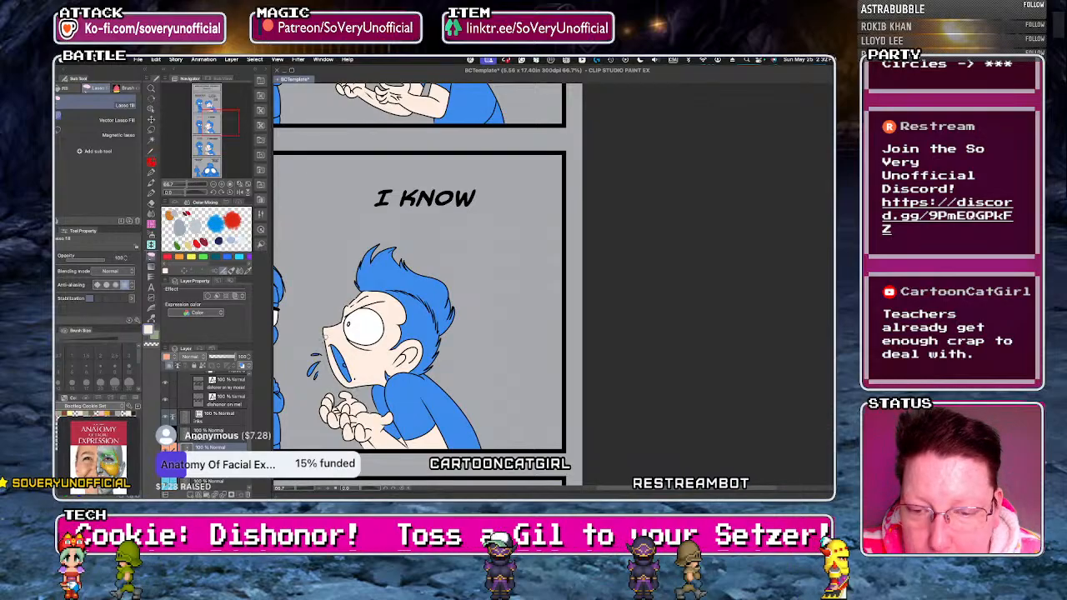
Fill the spit droplets in front of the larger character's mouth with white in the "I KNOW" panel and review the strip.
scroll(317, 359, down, 2)
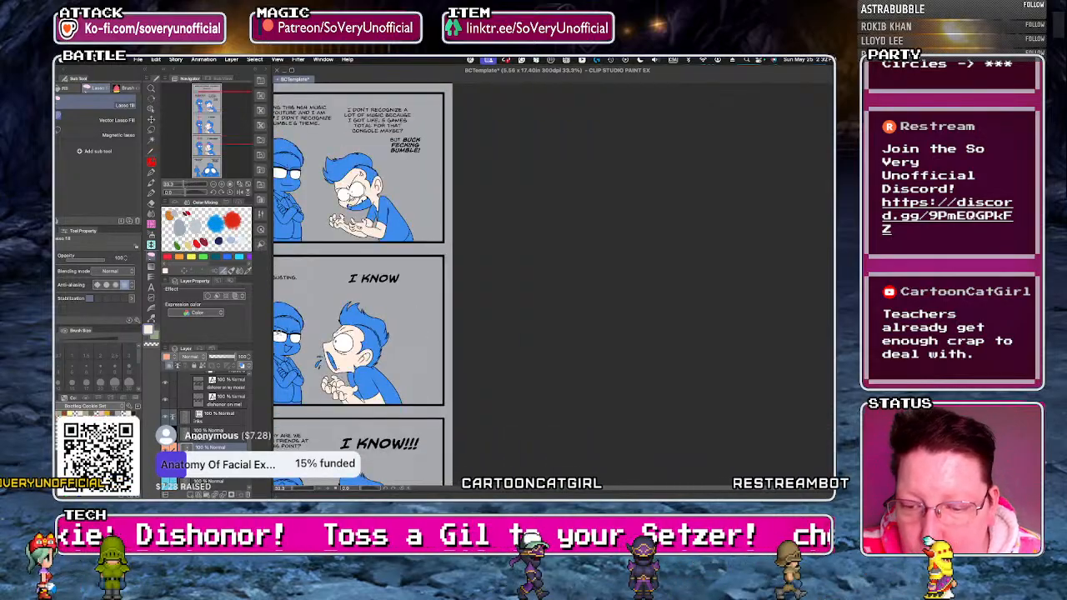
scroll(312, 359, up, 2)
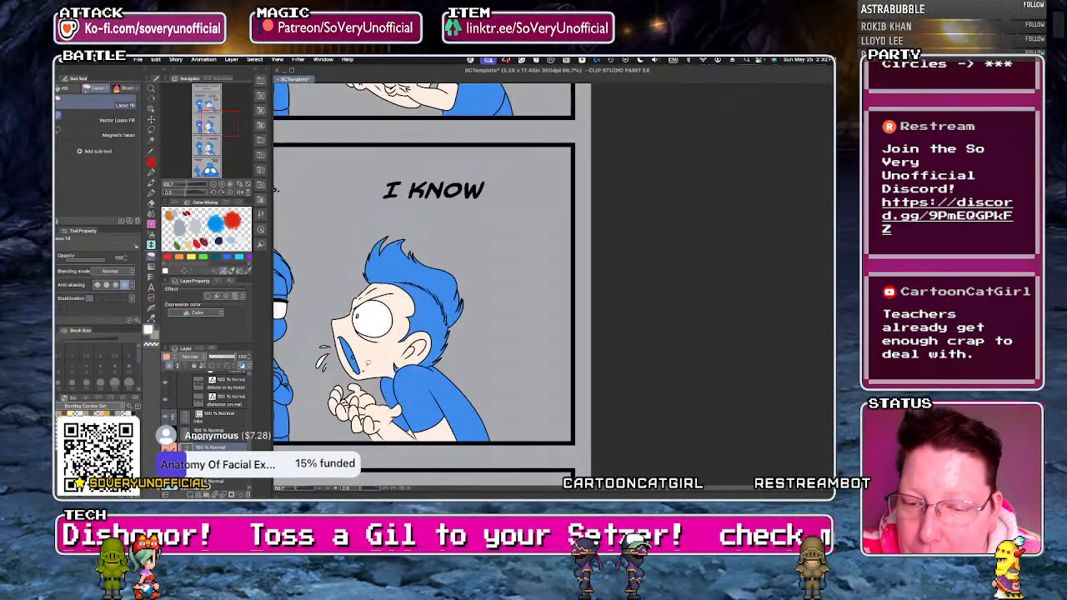
scroll(325, 291, down, 5)
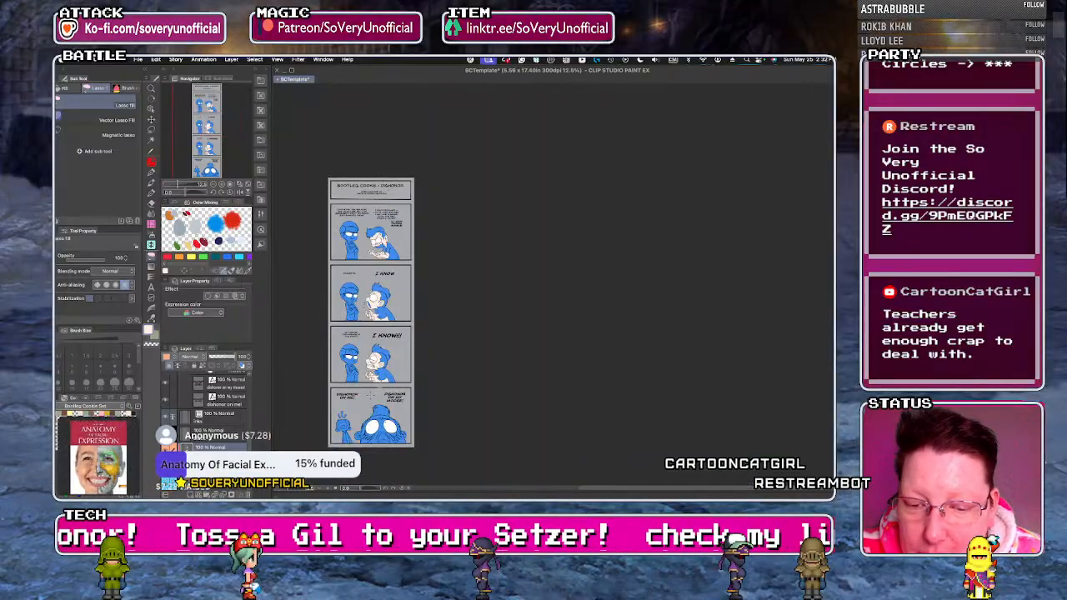
scroll(325, 291, up, 3)
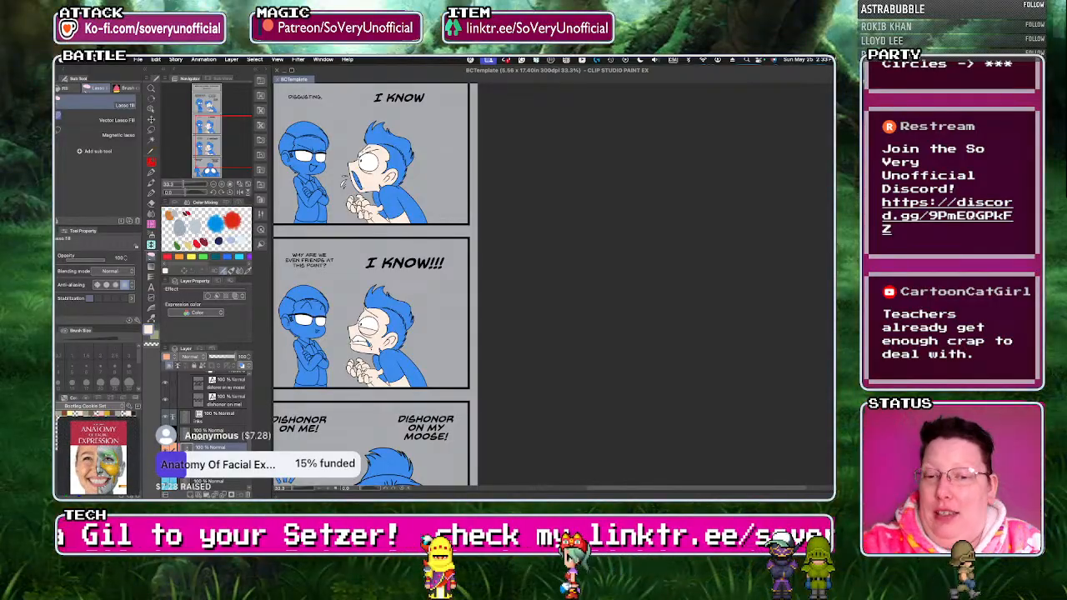
Fill the larger character's face, ears and both hands with the light skin tone in the "DISHONOR ON MY MOOSE!" panel.
scroll(376, 242, down, 3)
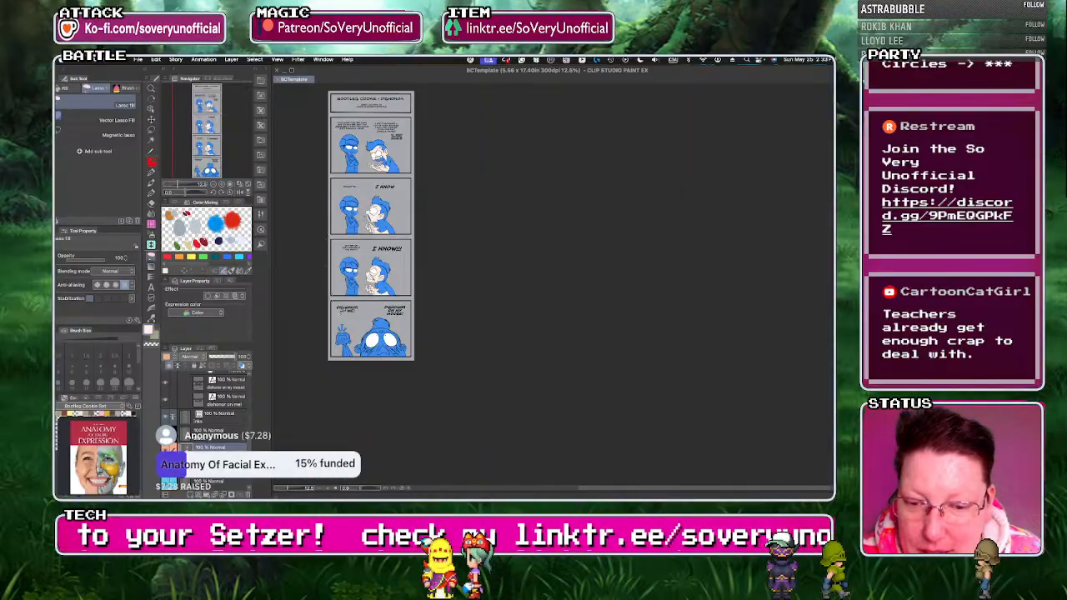
scroll(385, 353, up, 4)
key(g)
click(454, 354)
click(417, 301)
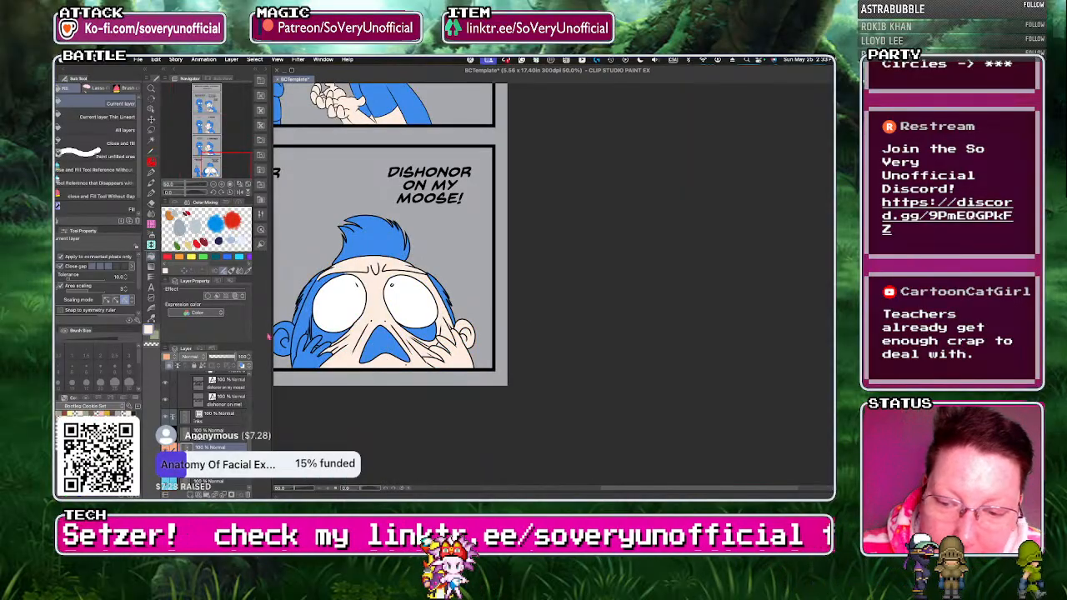
click(303, 332)
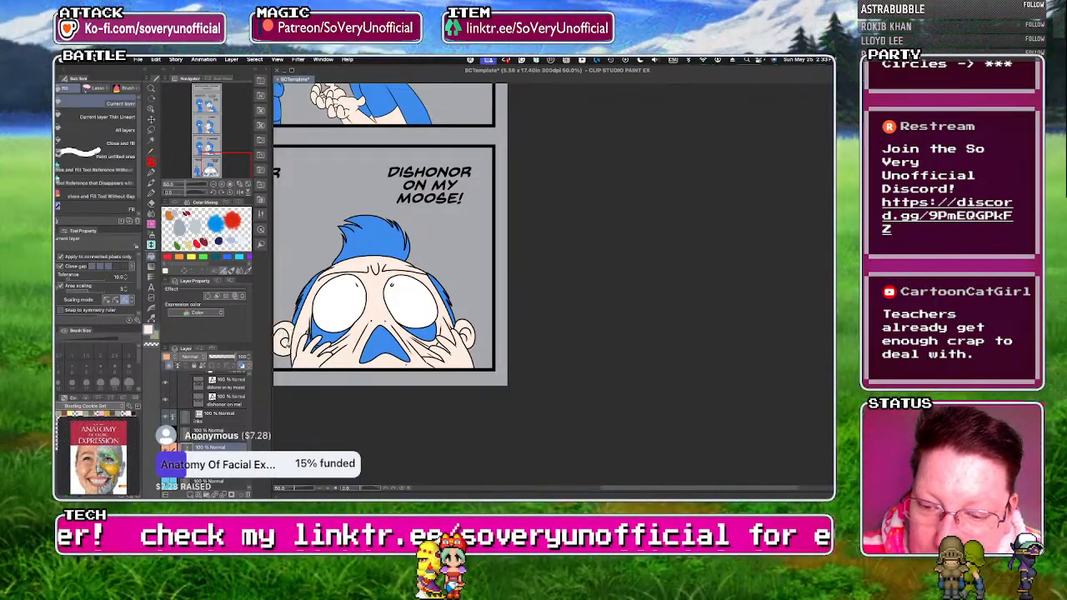
Lasso-fill the leftover gaps between the fingers and cheek wrinkles with the light skin tone in the final panel.
key(g)
scroll(307, 337, up, 3)
mouse_move(321, 319)
mouse_down()
mouse_move(332, 350)
mouse_move(296, 351)
mouse_up()
scroll(296, 350, down, 1)
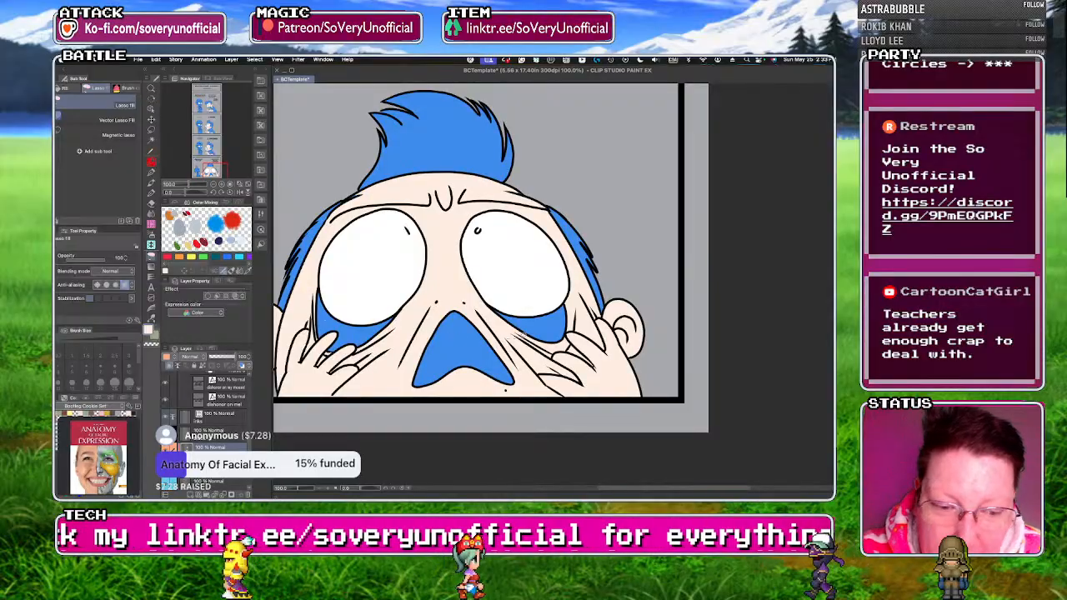
scroll(555, 351, up, 2)
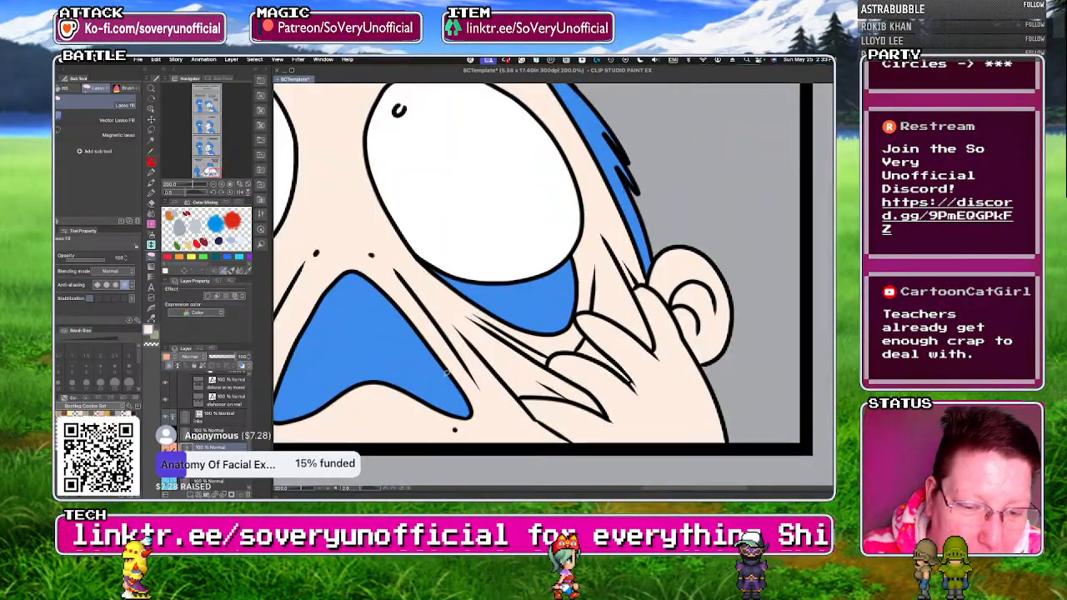
scroll(408, 378, down, 3)
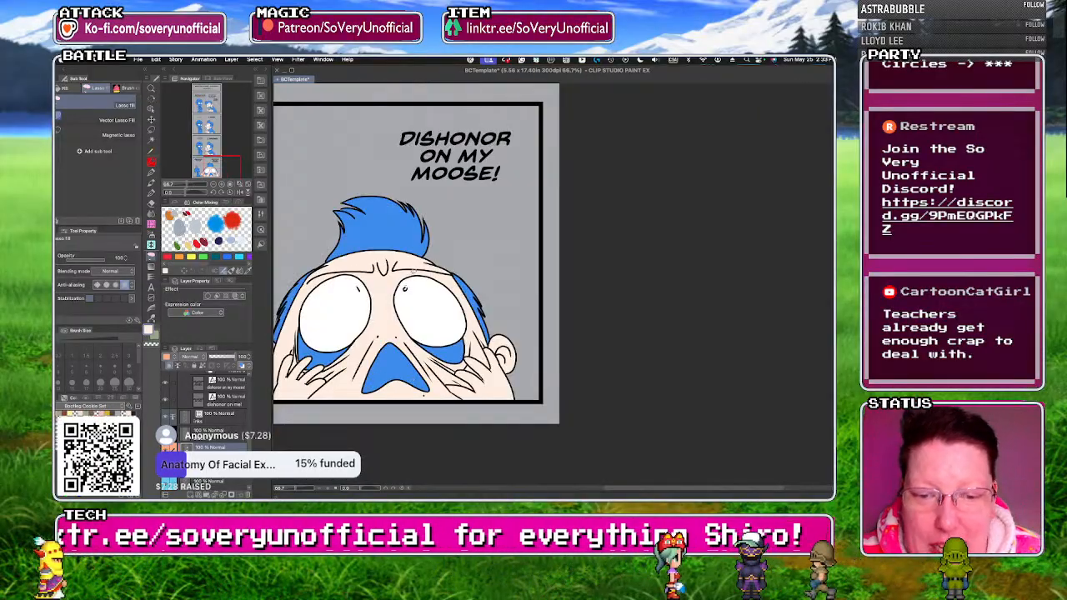
Lasso-fill the small gaps along the brow lines and hairline with the light skin tone in the final panel.
scroll(417, 296, up, 6)
scroll(448, 304, down, 4)
scroll(448, 304, up, 4)
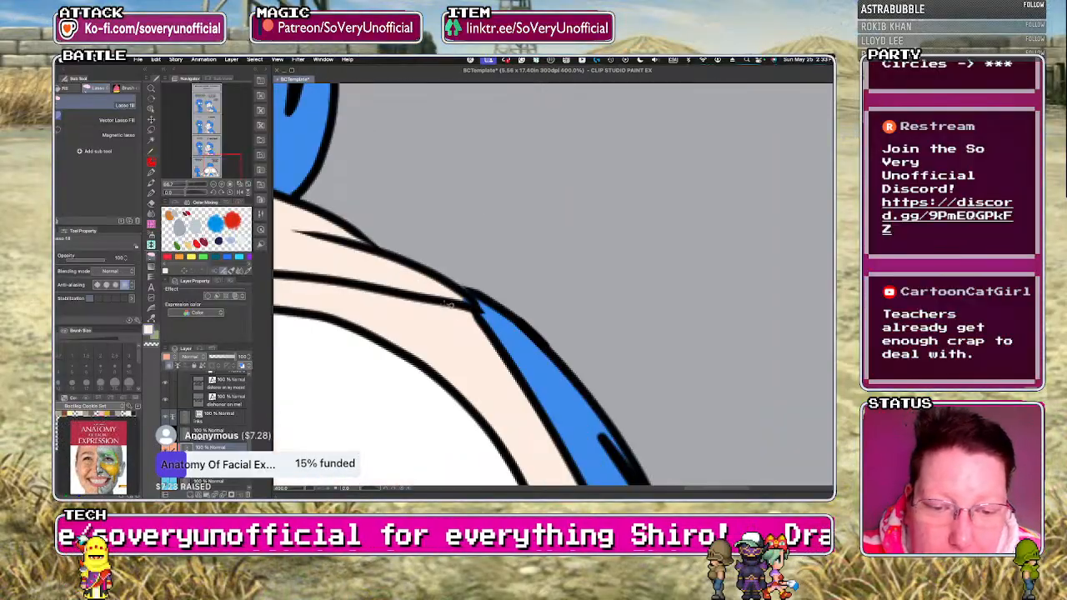
scroll(448, 304, down, 4)
scroll(435, 326, up, 1)
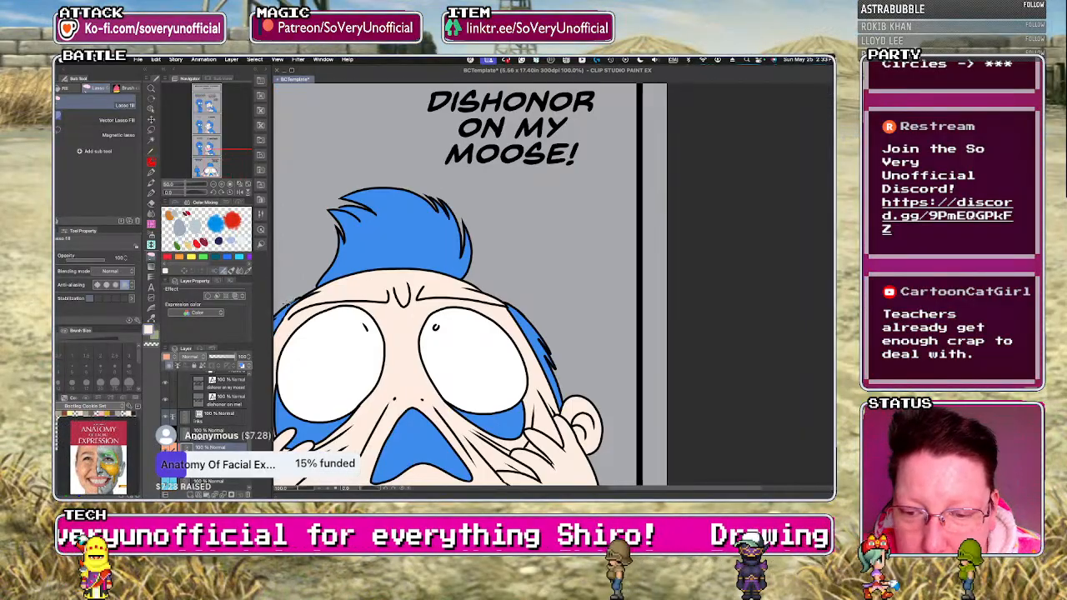
scroll(305, 299, up, 1)
Fill the exposed lower eyelids under both of the larger character's eyes with pink in the final panel.
scroll(360, 313, down, 5)
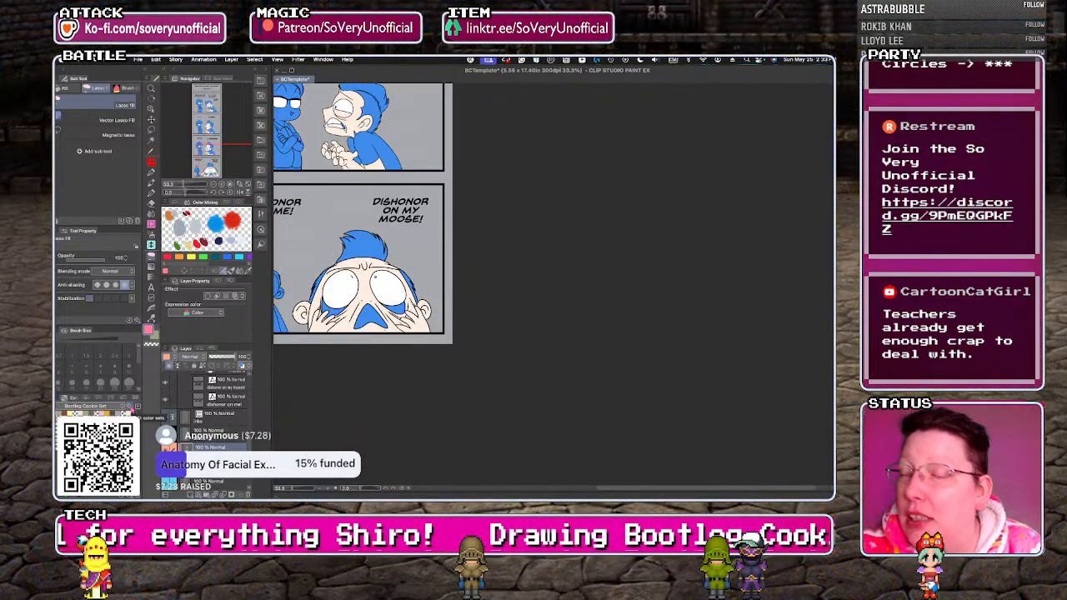
scroll(359, 300, up, 5)
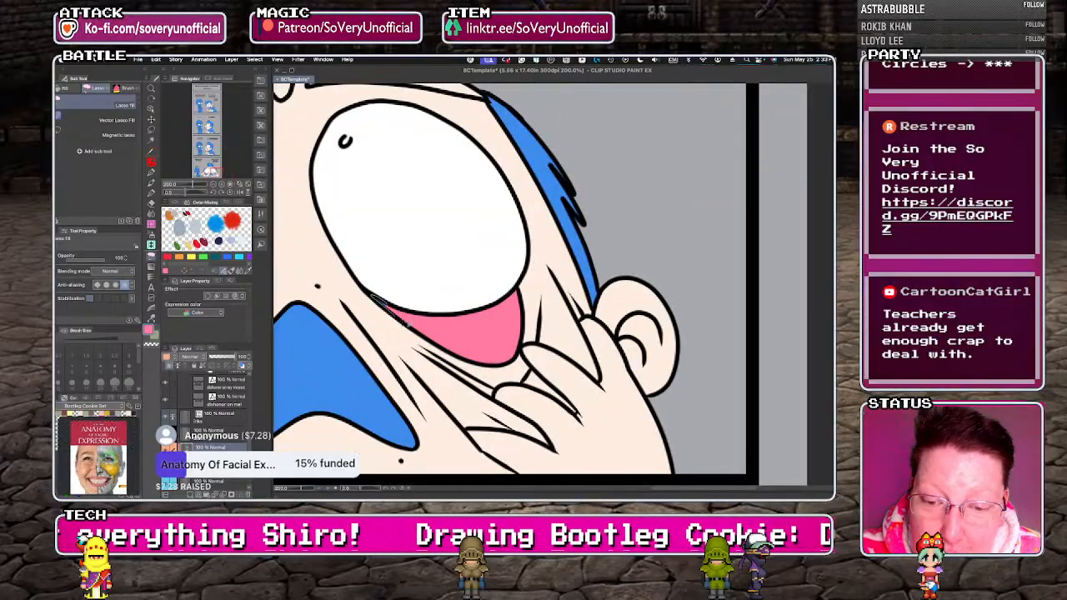
scroll(408, 321, down, 3)
scroll(304, 325, up, 3)
key(g)
click(309, 330)
key(g)
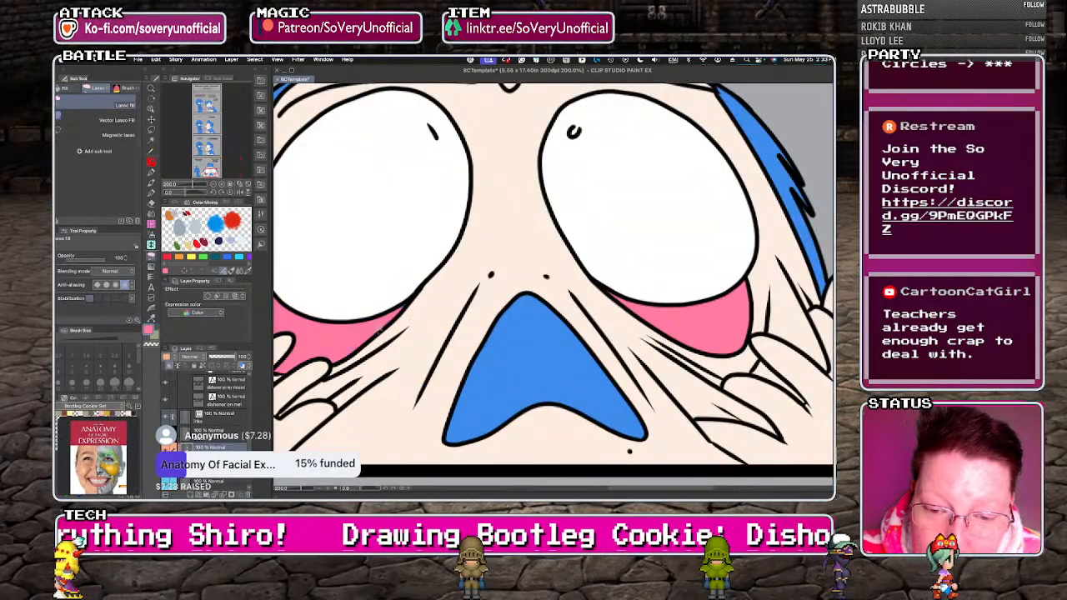
Fill the larger character's open mouth with pink in the final "DISHONOR ON MY MOOSE!" panel.
scroll(336, 371, down, 3)
scroll(306, 356, up, 3)
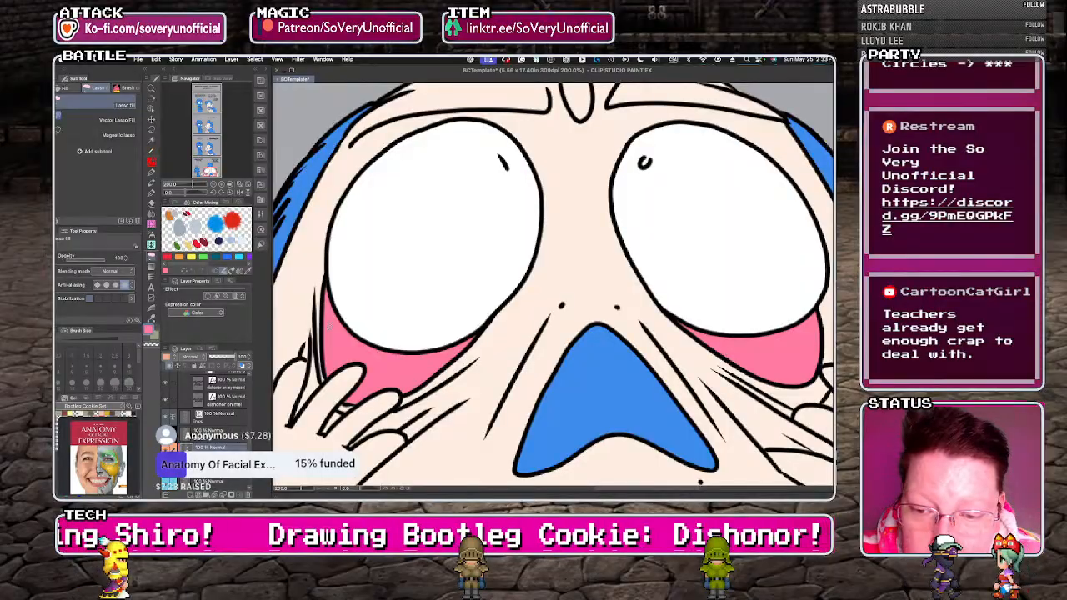
scroll(327, 374, down, 4)
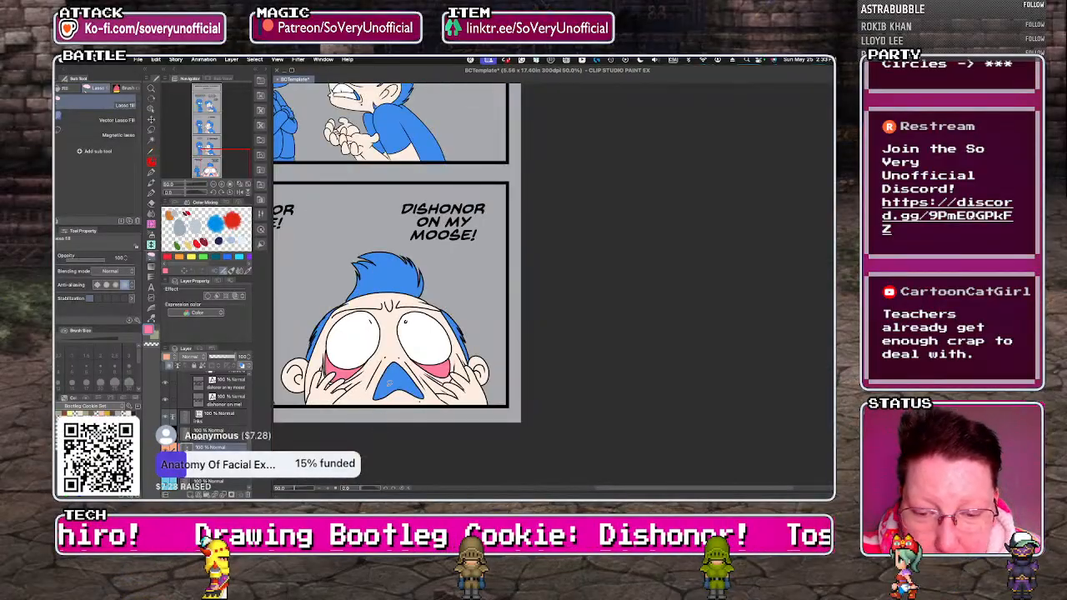
scroll(379, 446, down, 1)
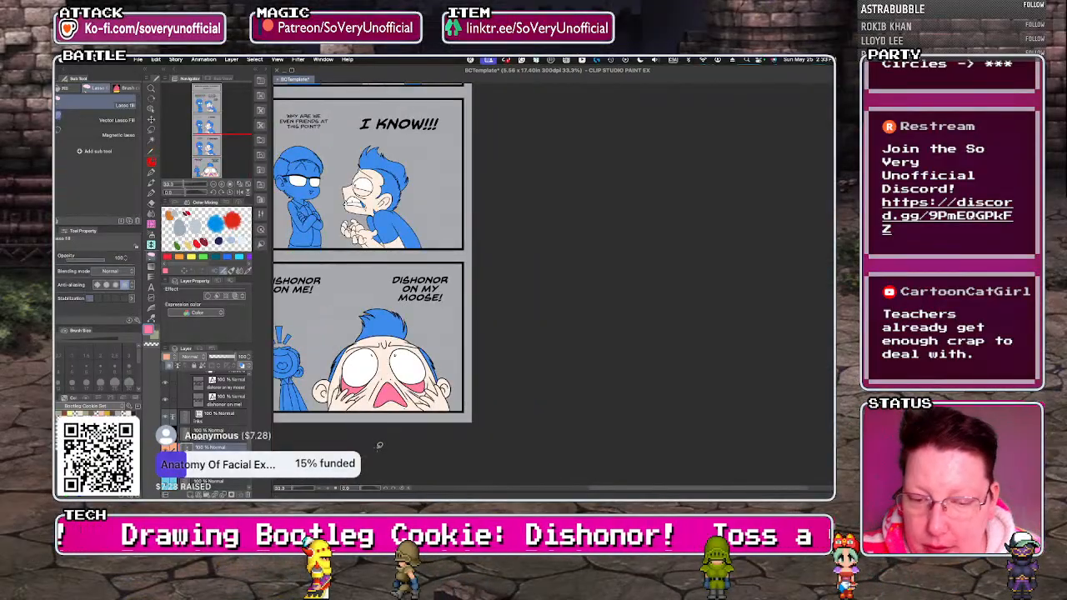
Fill the blue area inside the shouting character's mouth with pink in the "I KNOW!!!" panel.
scroll(362, 200, up, 4)
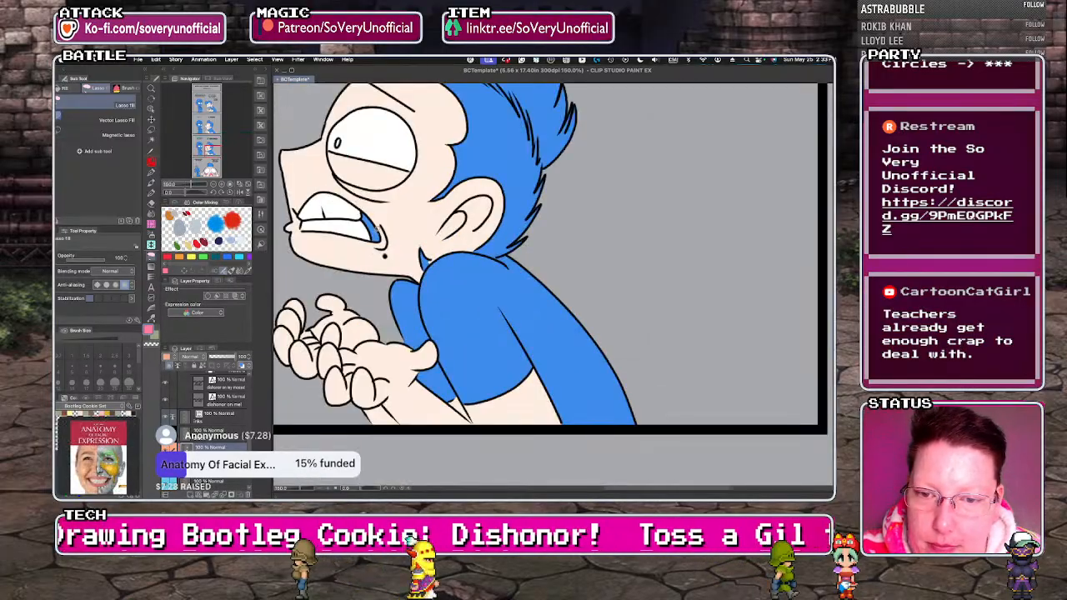
scroll(383, 266, down, 4)
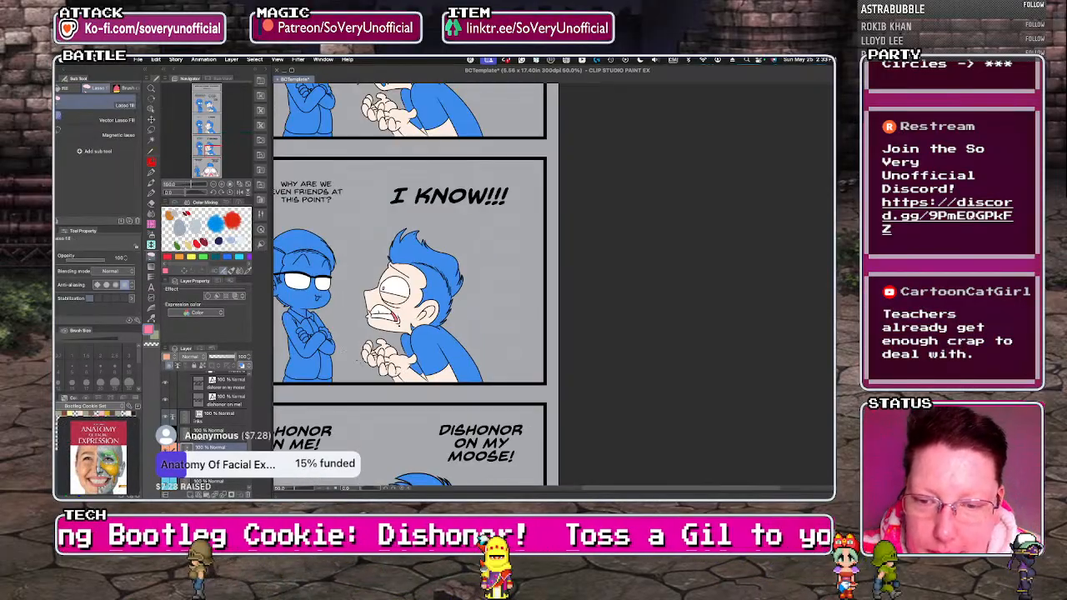
scroll(383, 266, up, 3)
scroll(383, 266, down, 2)
scroll(340, 300, down, 3)
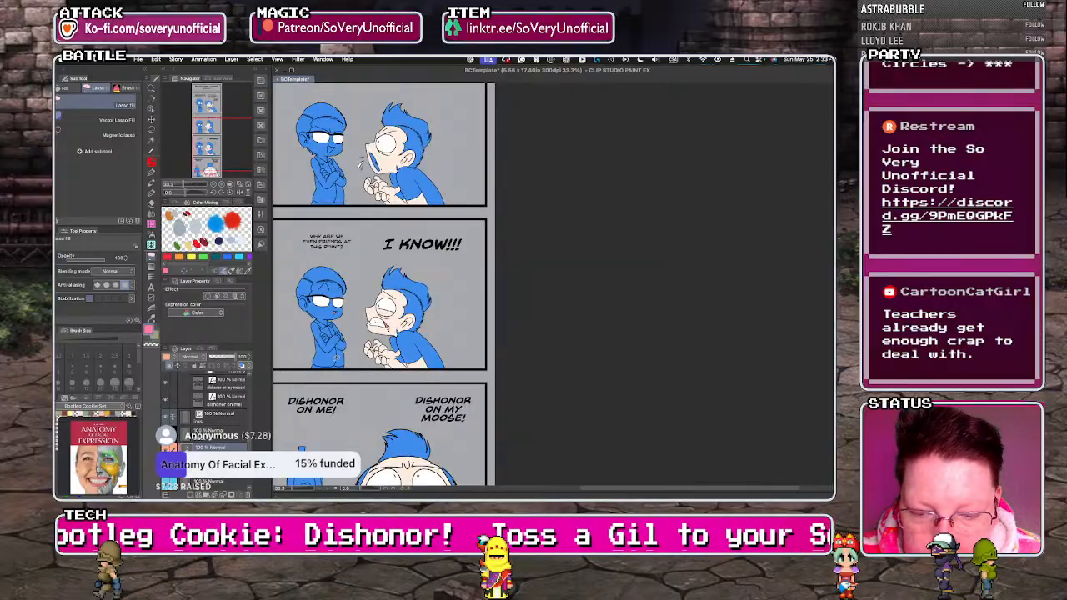
Fill the tongue inside the shouting character's open mouth with pink in the "I KNOW" panel.
scroll(363, 178, up, 4)
key(g)
click(388, 247)
key(g)
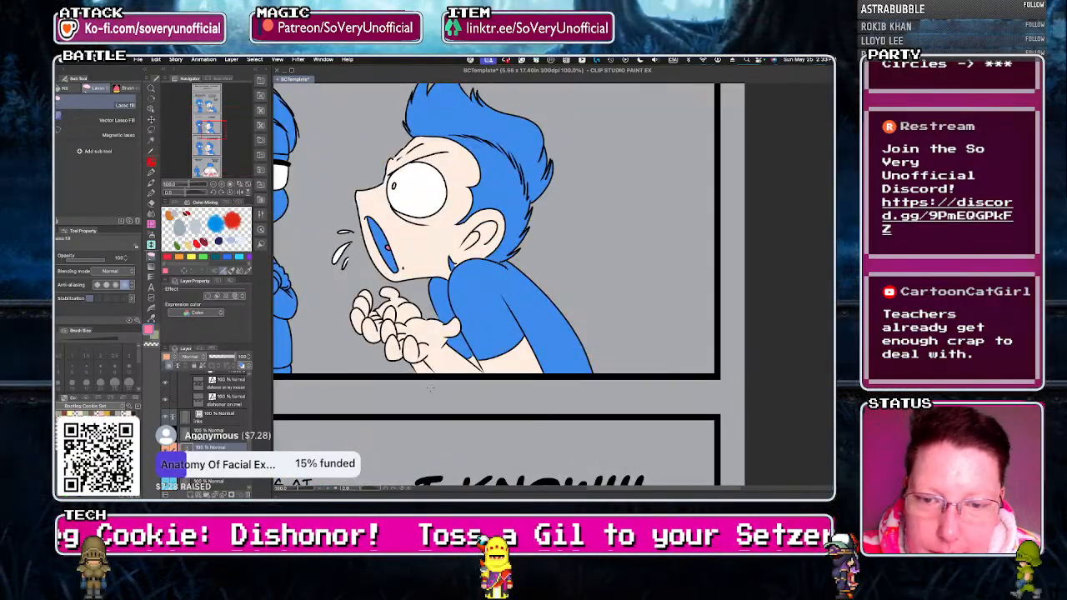
Fill the inside of the glasses-wearing character's mouth with pink in the "DISGUSTING." panel.
scroll(389, 247, down, 3)
scroll(383, 233, up, 5)
scroll(352, 315, down, 3)
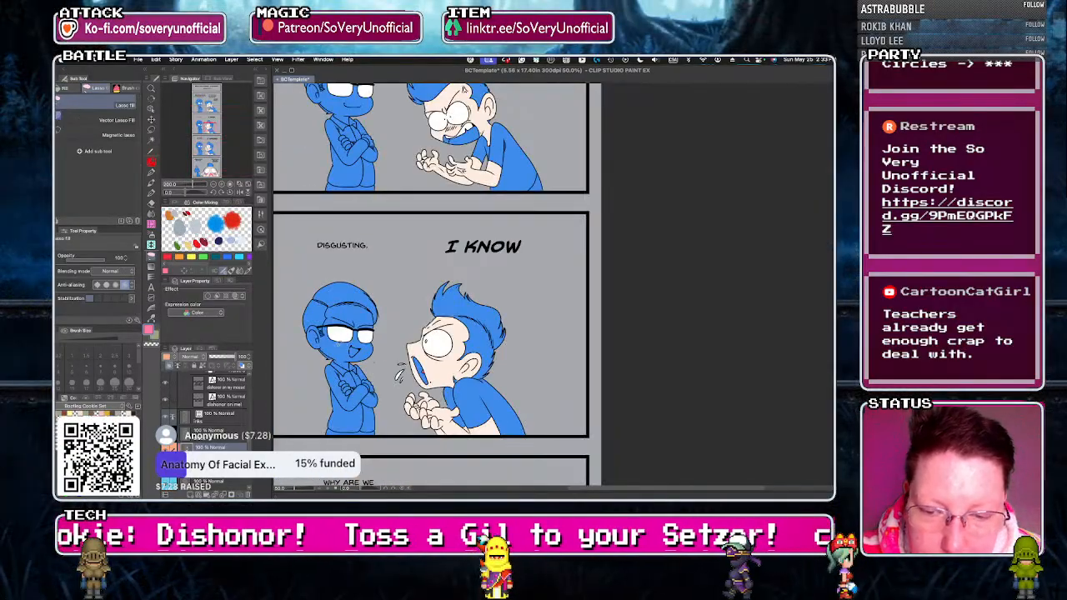
scroll(352, 314, up, 2)
scroll(352, 314, down, 3)
Color the shouting character's tongue pink and the back of the mouth dark magenta in the first story panel.
scroll(415, 220, up, 5)
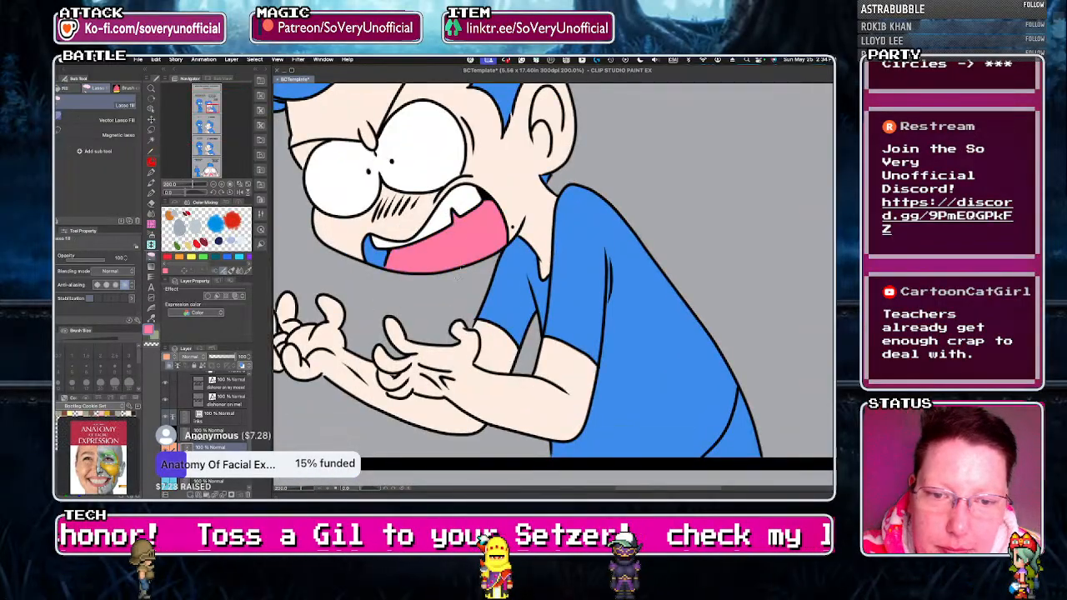
key(g)
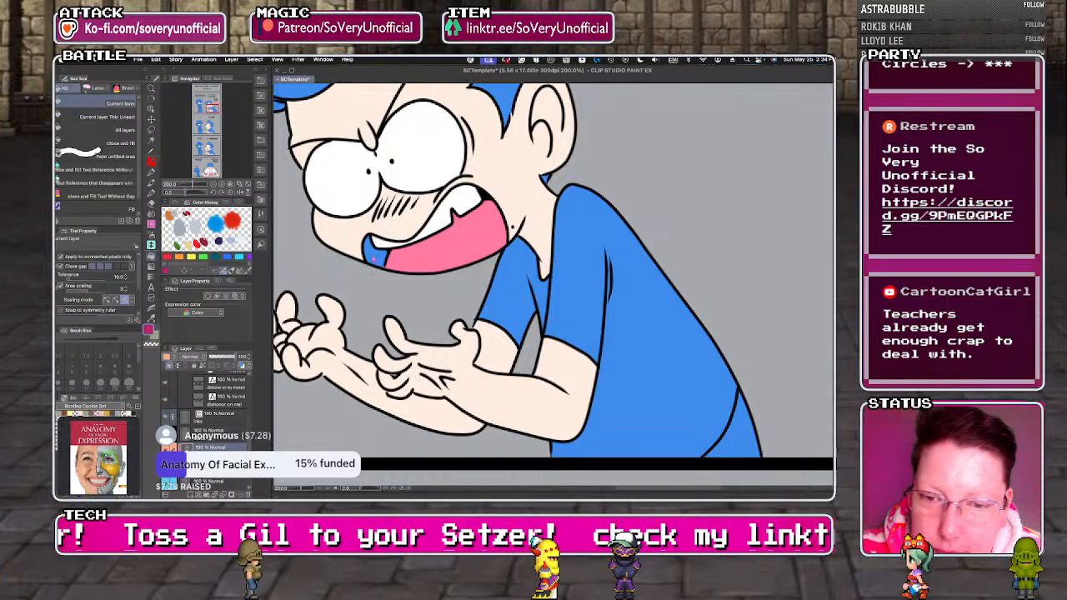
key(g)
scroll(371, 256, down, 6)
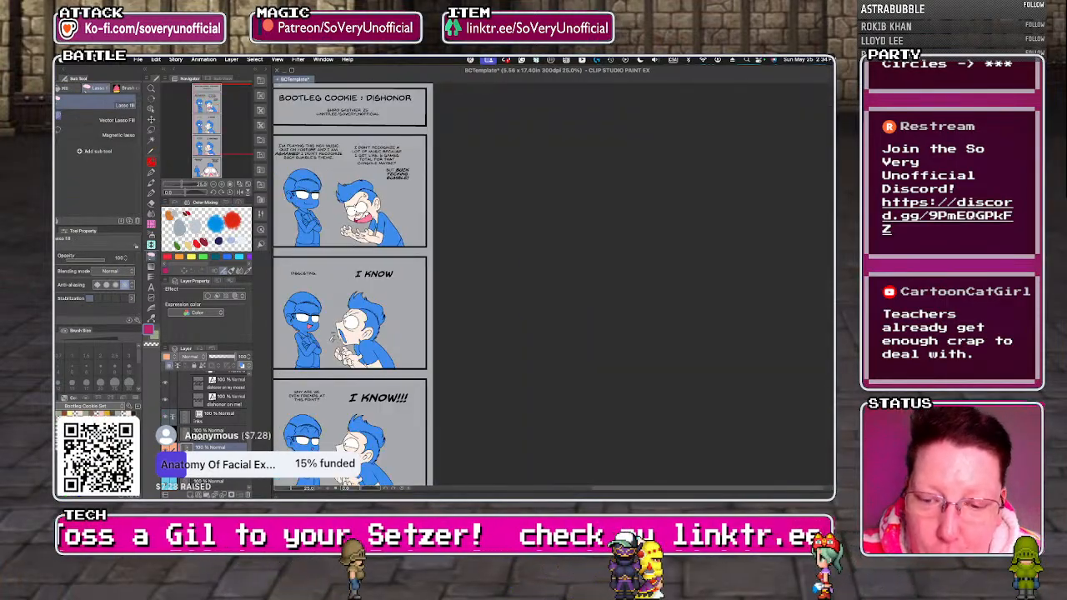
Fill the inside of the shouting character's mouth around the tongue with dark magenta in the "I KNOW" panel.
scroll(341, 338, up, 4)
key(g)
click(343, 334)
key(g)
scroll(317, 271, down, 1)
Lasso-fill the small gap at the upper corner of the mouth with the light skin tone in the "I KNOW" panel.
scroll(323, 268, up, 5)
alt+click(322, 269)
drag(321, 333, 318, 280)
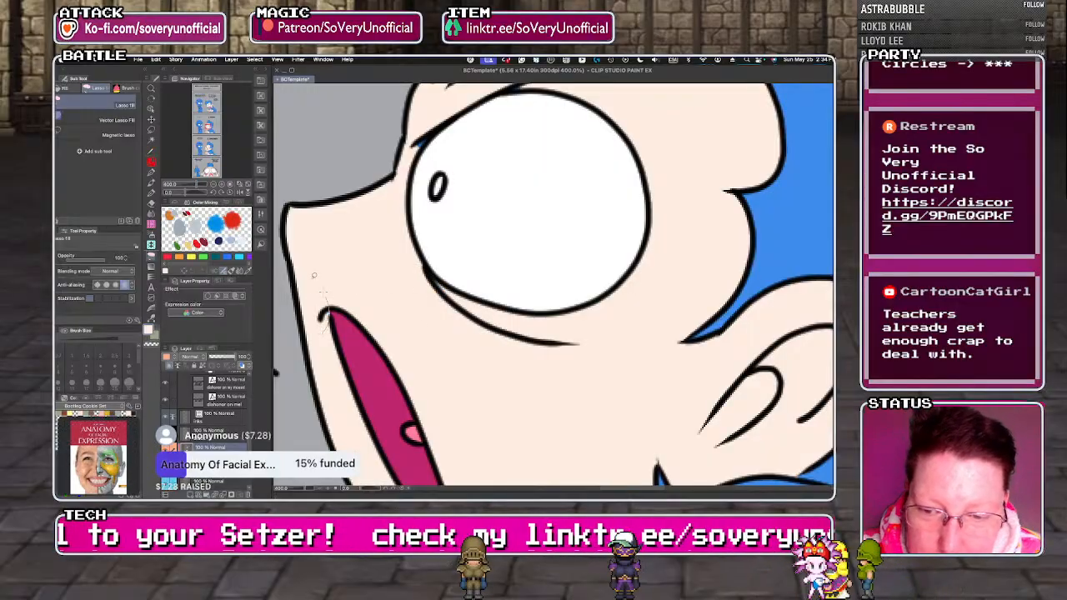
Fill the larger character's top hair tuft with reddish brown in the final panel, including leftover gaps.
scroll(374, 370, down, 8)
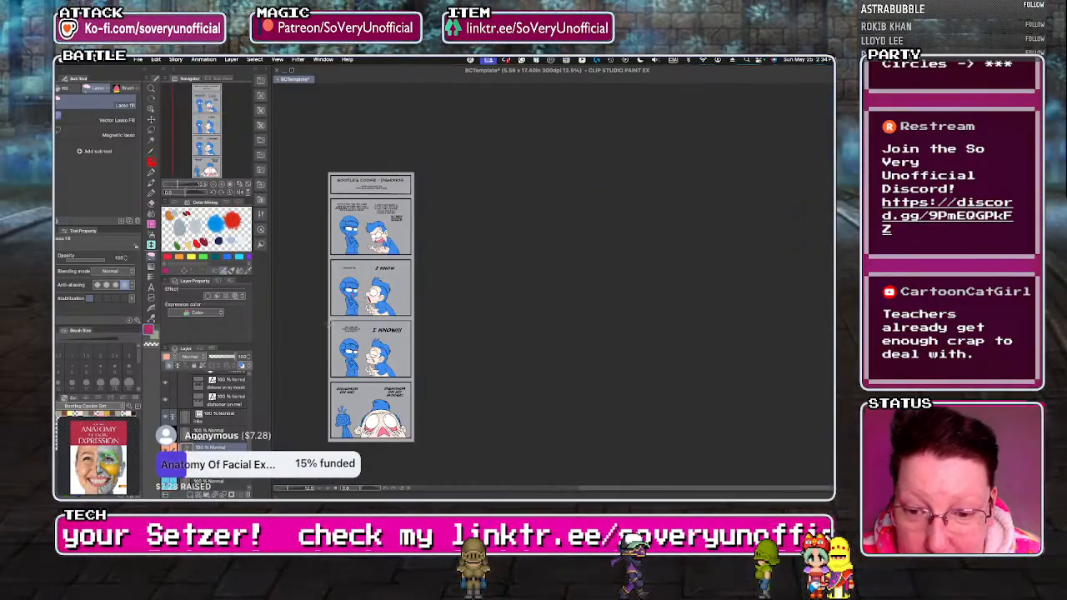
scroll(374, 370, up, 3)
scroll(375, 371, down, 3)
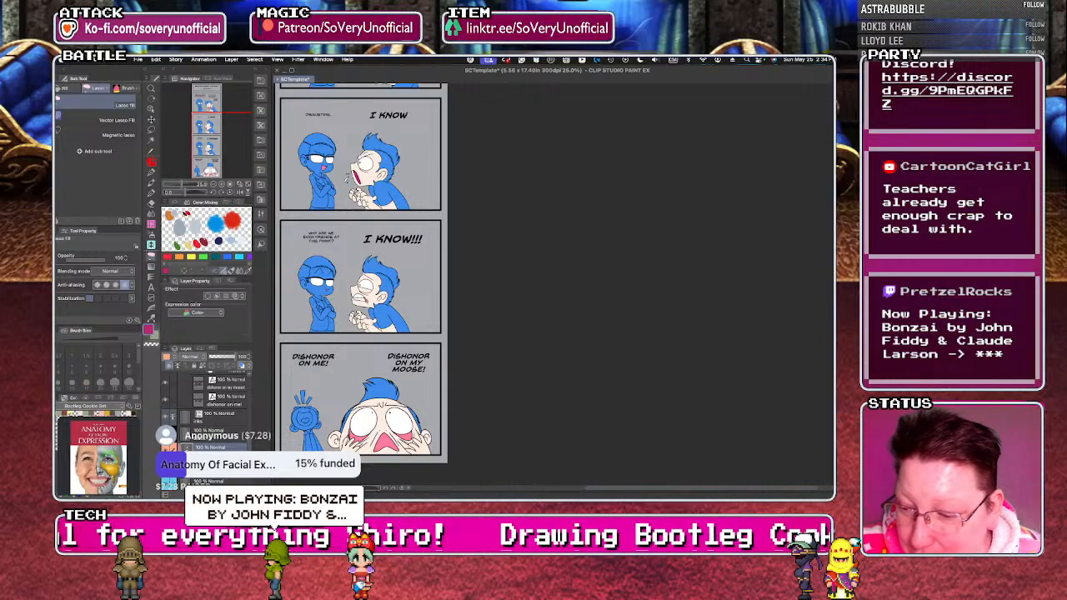
scroll(382, 385, up, 3)
key(g)
click(382, 386)
key(u)
mouse_move(337, 377)
mouse_down()
mouse_move(364, 402)
mouse_move(367, 385)
mouse_up()
drag(488, 467, 410, 417)
Fill the hair on both sides of the larger character's head with reddish brown in the final panel.
scroll(409, 400, up, 1)
key(g)
click(395, 368)
key(u)
scroll(391, 283, down, 2)
scroll(366, 404, down, 2)
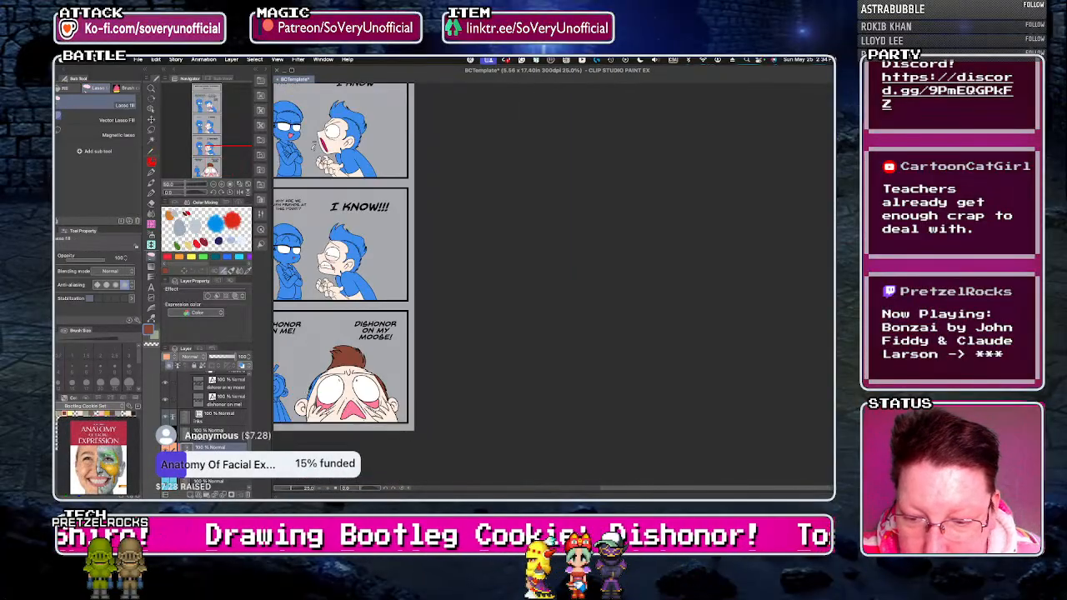
scroll(311, 393, up, 4)
key(g)
click(326, 358)
key(u)
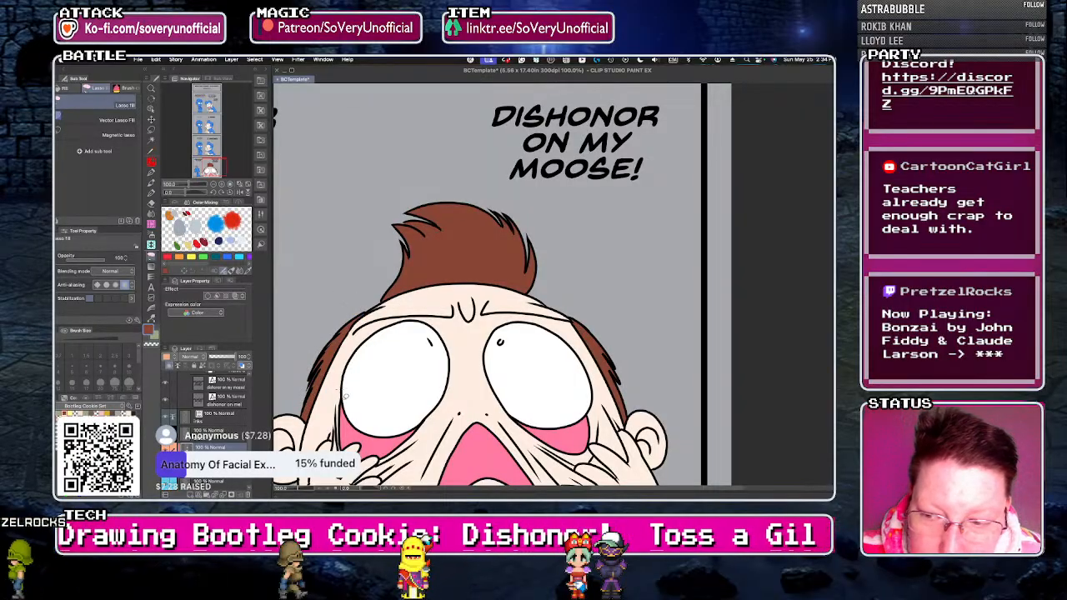
Fill the shouting character's hair with reddish brown in the "I KNOW!!!" panel.
scroll(345, 395, down, 4)
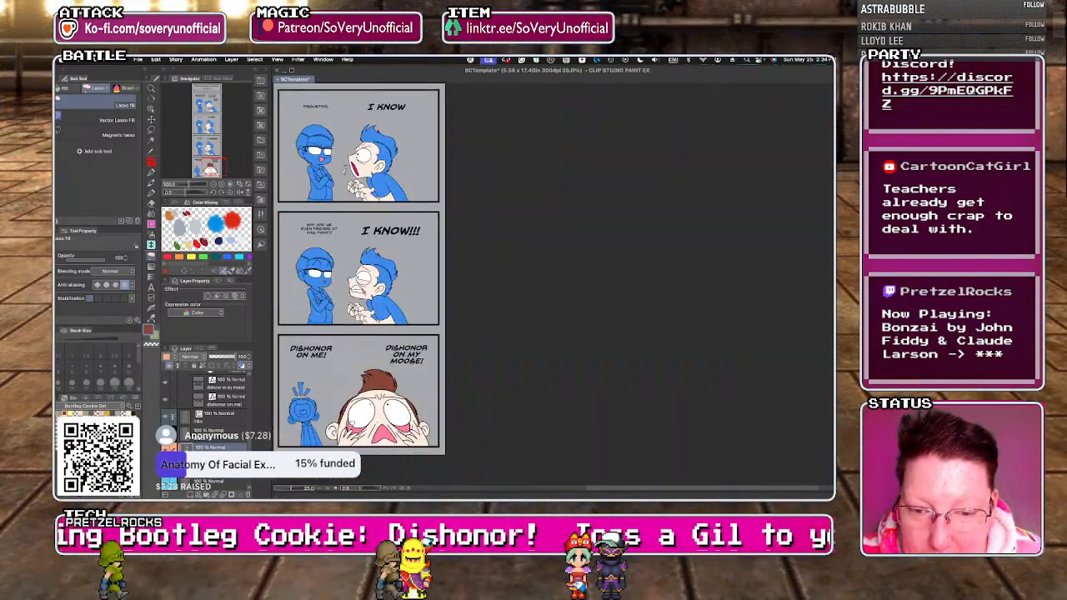
scroll(378, 261, up, 4)
key(g)
click(383, 298)
click(337, 244)
key(u)
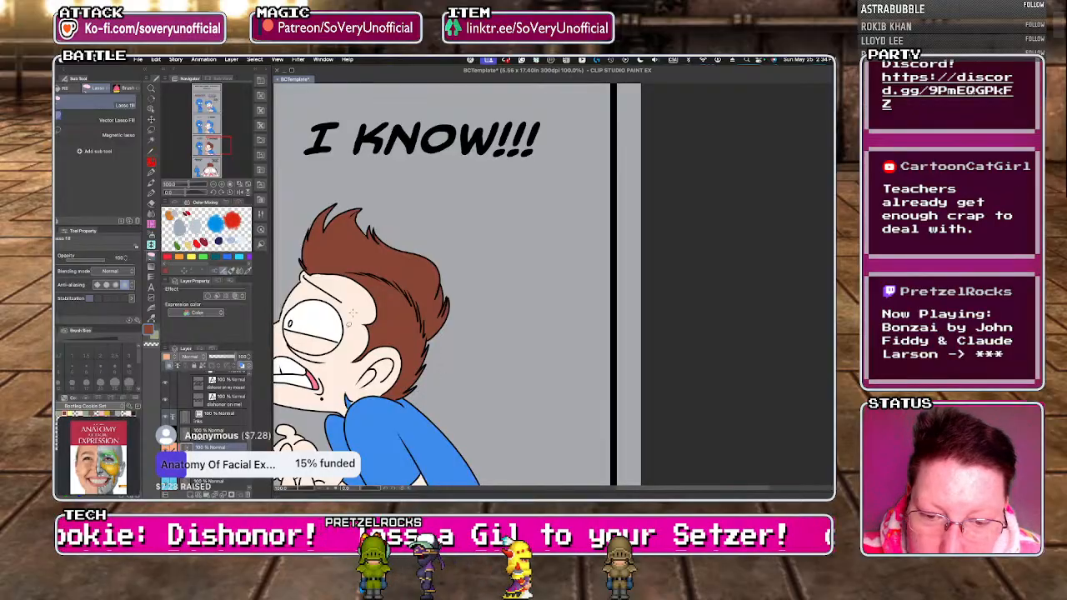
Fill the leftover blue hair patch at the neck and the sideburn tip with reddish brown in the "I KNOW!!!" panel.
scroll(414, 465, down, 2)
scroll(384, 433, up, 4)
key(g)
click(386, 432)
key(u)
scroll(381, 447, down, 2)
scroll(389, 401, up, 4)
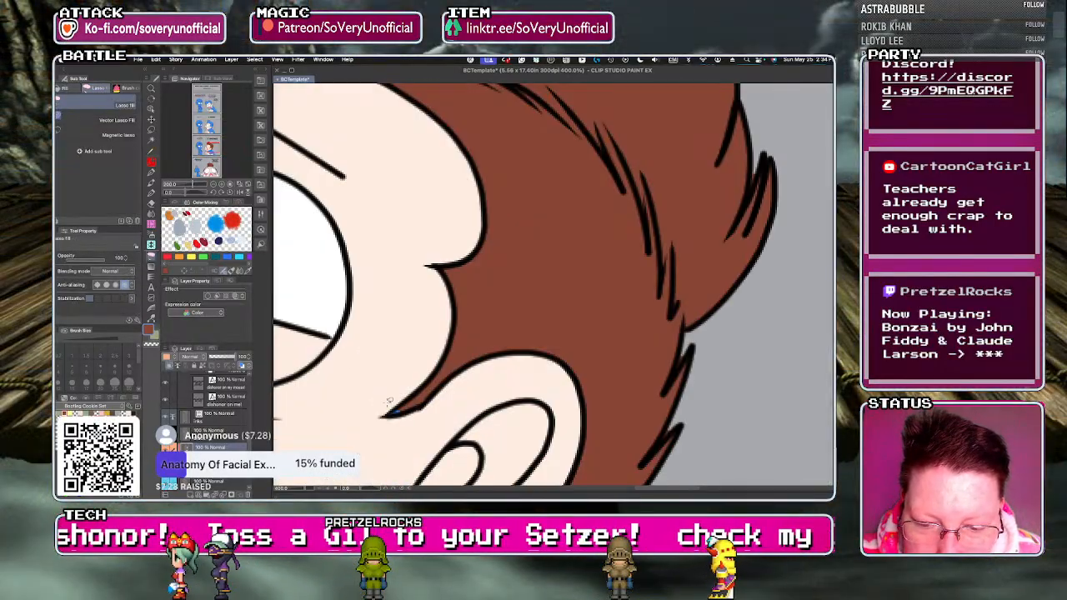
Fill the shouting character's hair with reddish brown in the "I KNOW" panel.
scroll(391, 428, down, 3)
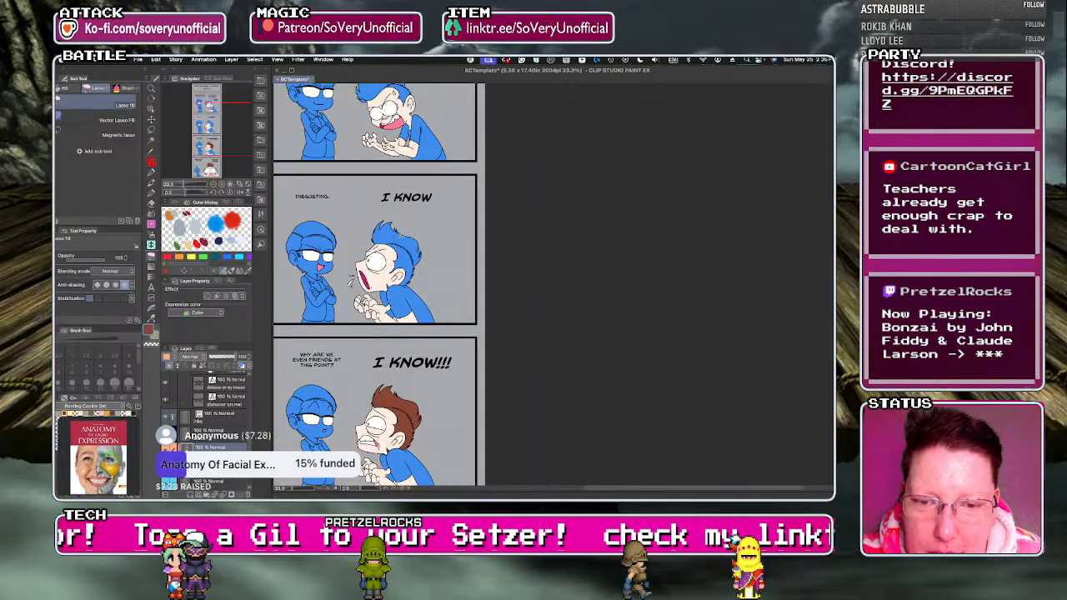
scroll(412, 268, up, 2)
key(g)
click(411, 268)
key(u)
Lasso-fill the remaining gaps along the hair strands, front edge and neck with reddish brown in the "I KNOW" panel.
drag(405, 250, 444, 227)
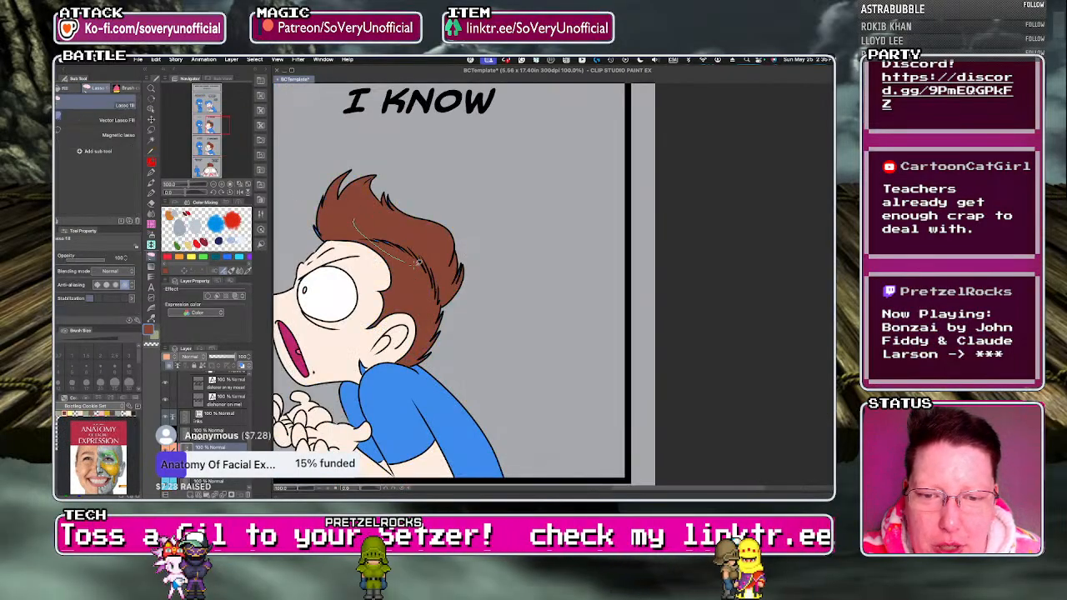
drag(327, 161, 306, 189)
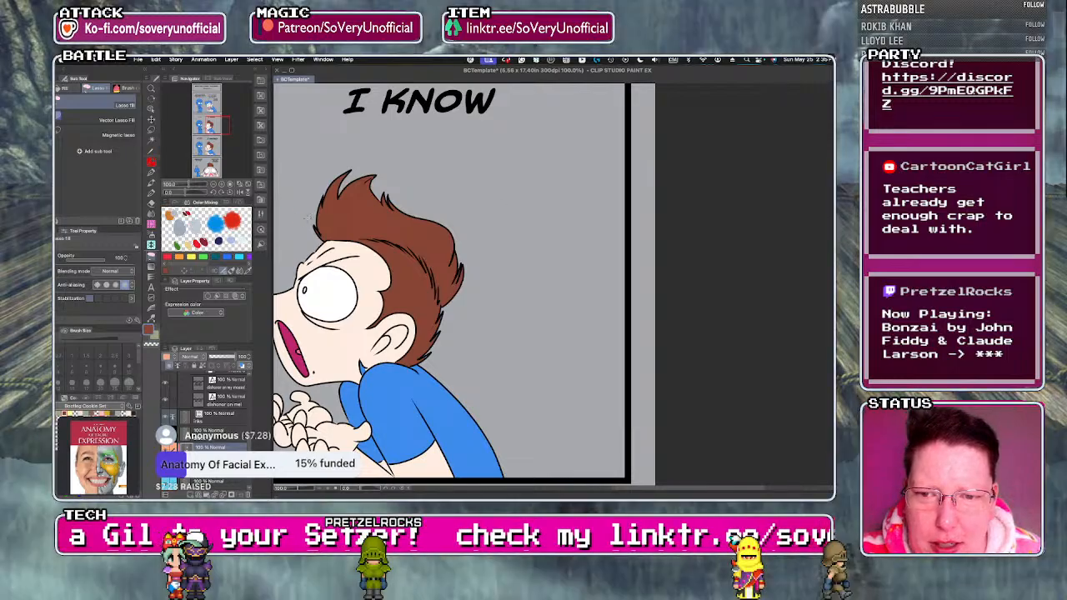
drag(420, 344, 436, 272)
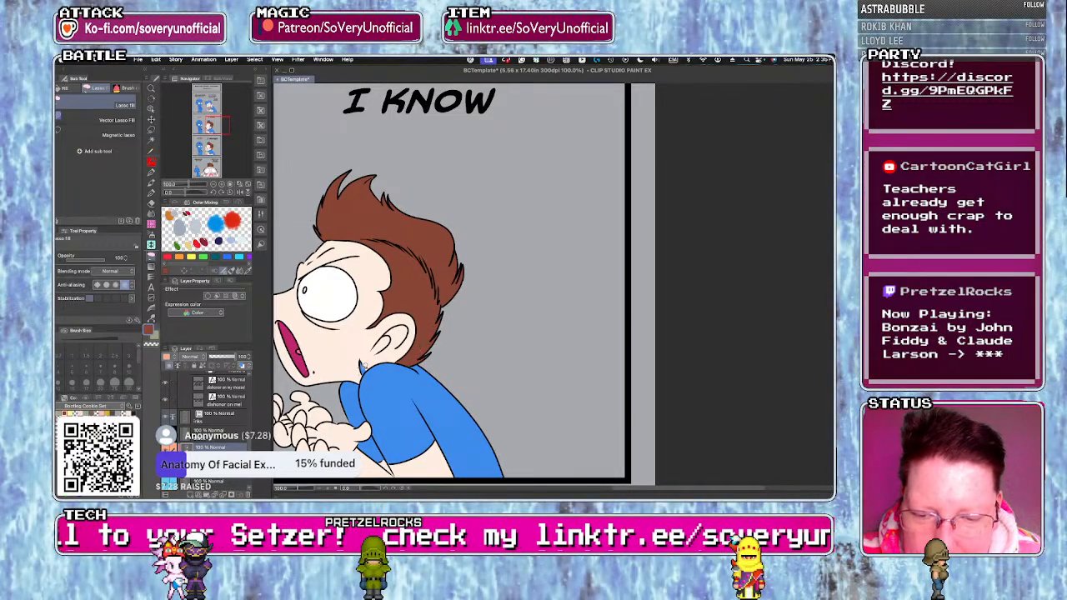
scroll(362, 364, up, 2)
scroll(360, 388, down, 4)
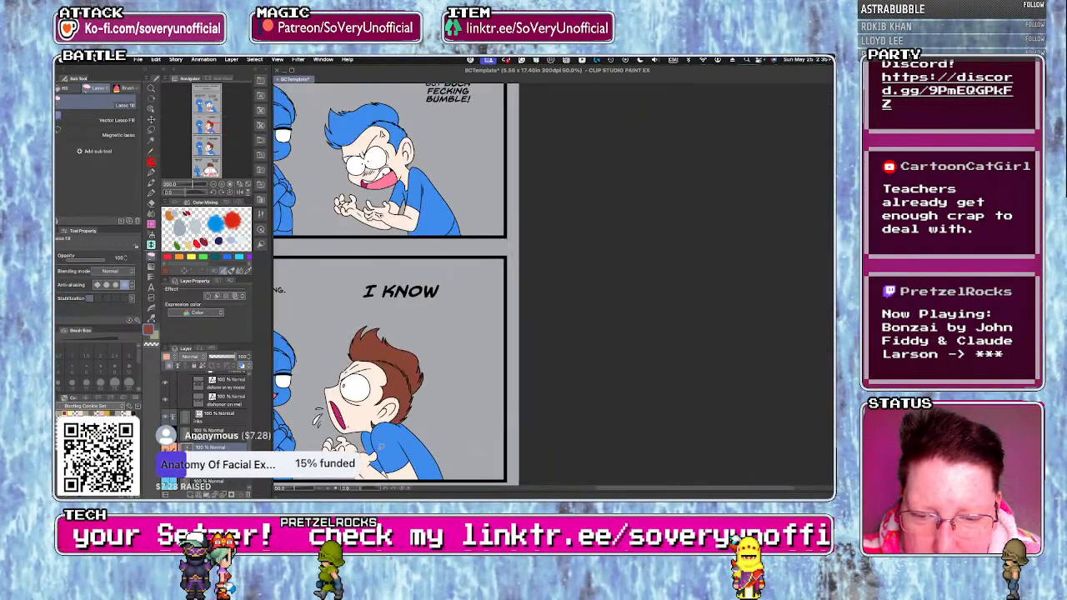
Fill the shouting character's hair and the small patch below the ear with reddish brown in the first story panel.
scroll(360, 400, down, 1)
scroll(380, 230, up, 3)
key(g)
click(380, 230)
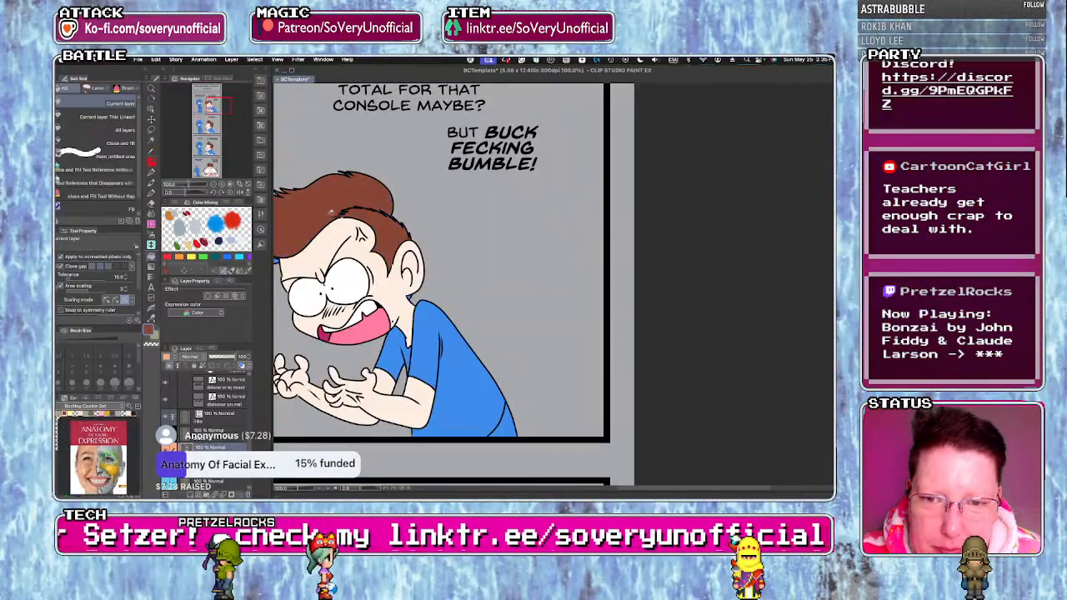
scroll(407, 297, up, 1)
key(g)
click(409, 297)
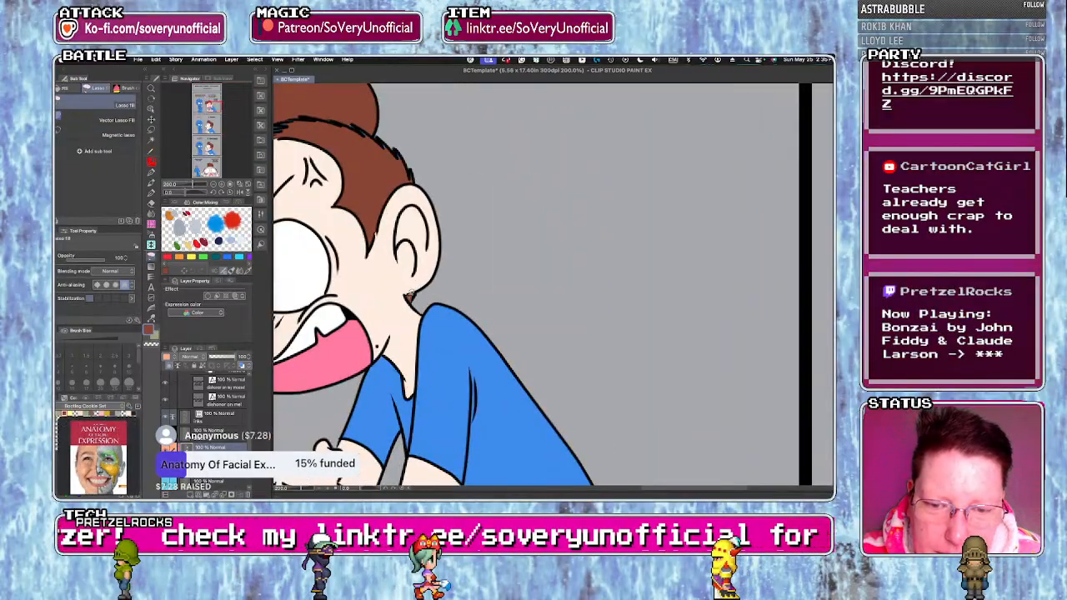
Lasso-fill the gaps along the hairline and the blue front tip of the hair with reddish brown in the first story panel.
scroll(338, 225, down, 1)
scroll(339, 226, up, 2)
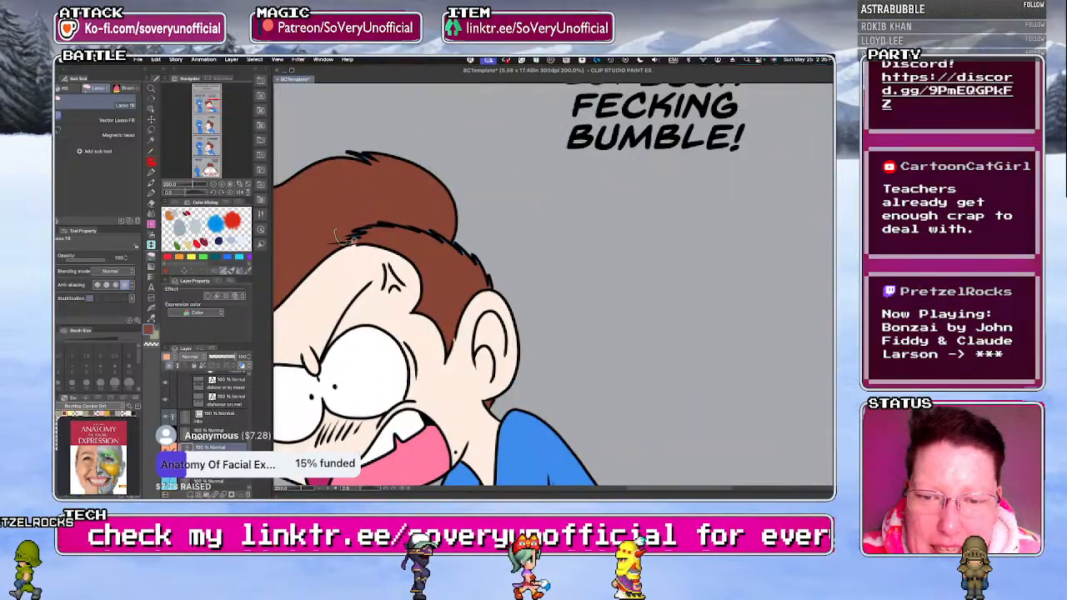
mouse_move(321, 152)
mouse_down()
mouse_move(450, 256)
mouse_move(285, 122)
mouse_move(302, 147)
mouse_up()
scroll(468, 312, down, 3)
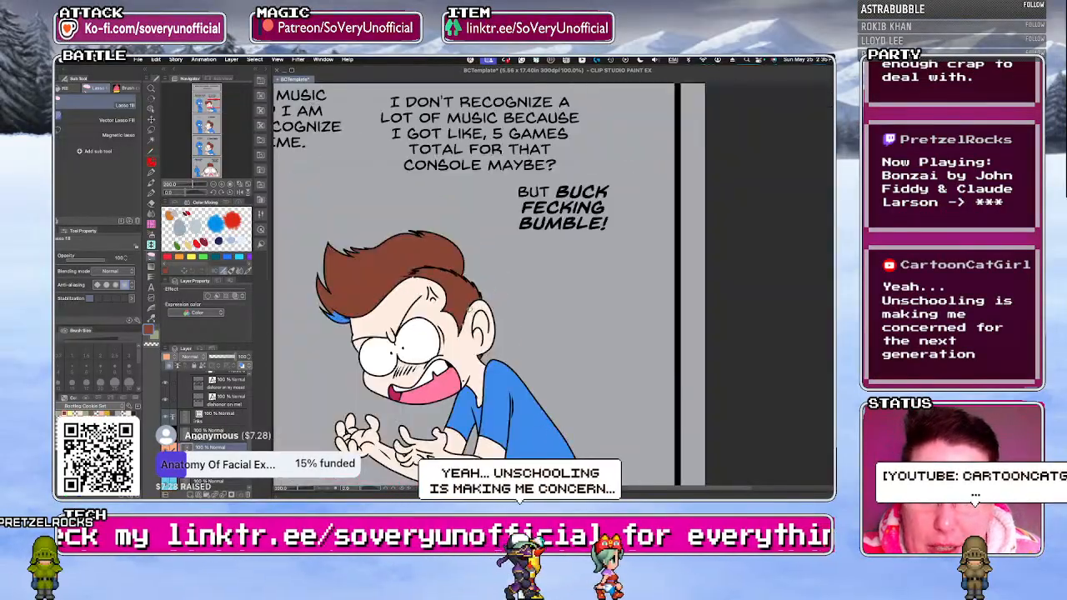
scroll(346, 309, up, 3)
mouse_move(362, 287)
mouse_down()
mouse_move(403, 301)
mouse_move(378, 305)
mouse_up()
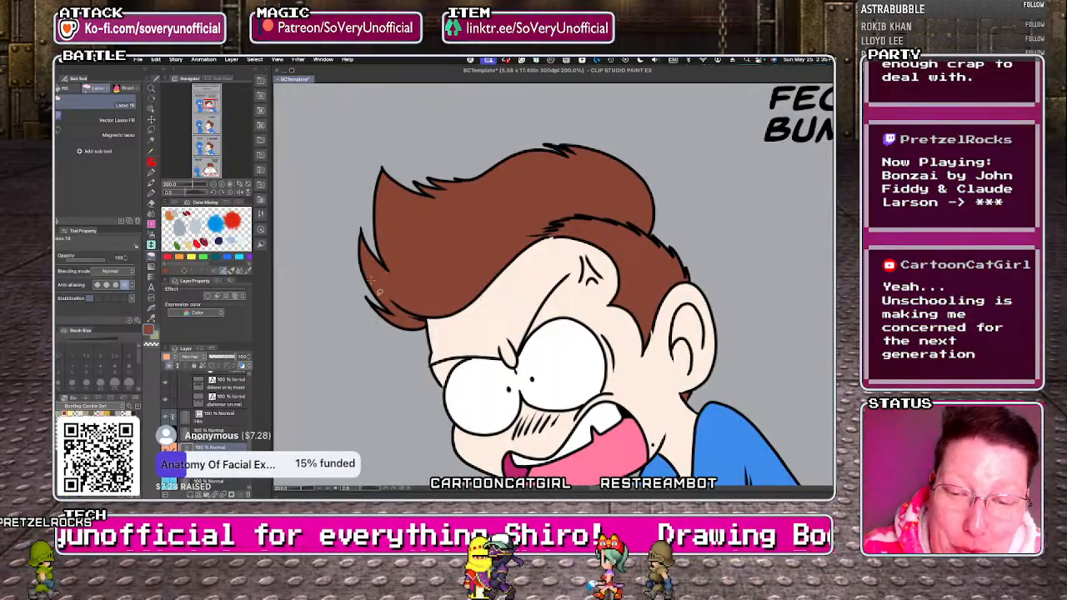
Fill the small blue character's open mouth with dark magenta and the tongue with pink in the "DISHONOR ON ME!" panel.
scroll(371, 281, down, 5)
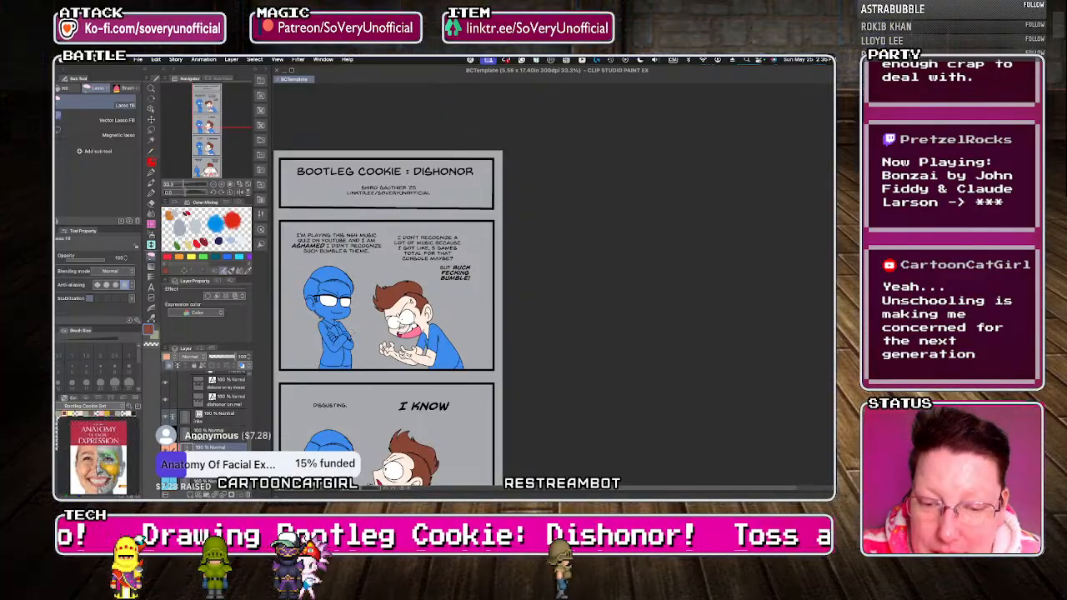
scroll(349, 329, down, 1)
scroll(395, 342, down, 2)
scroll(374, 441, up, 2)
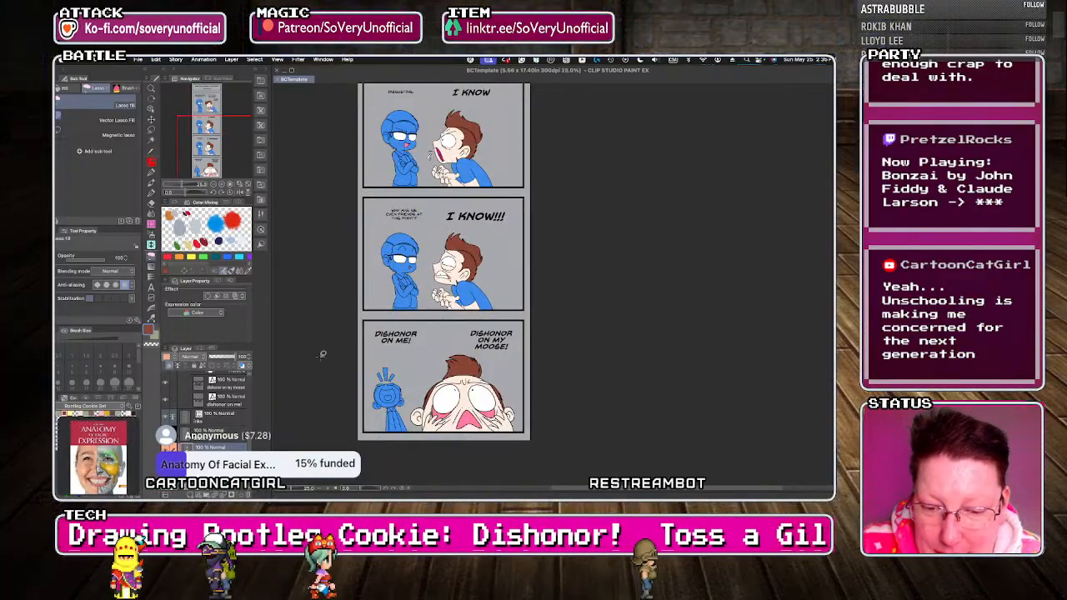
click(95, 417)
key(x)
click(102, 418)
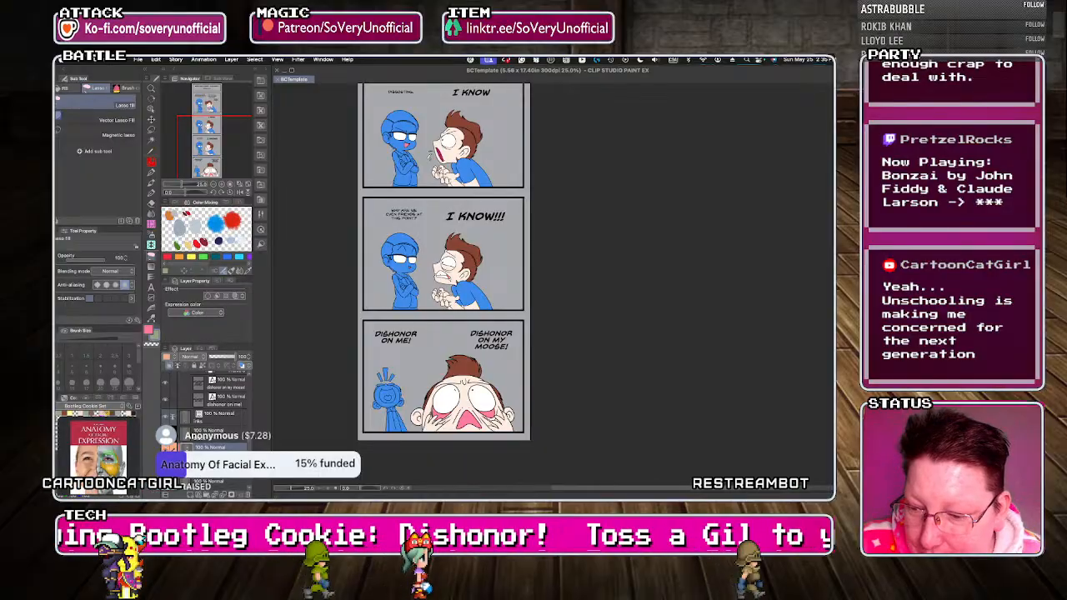
scroll(393, 394, up, 4)
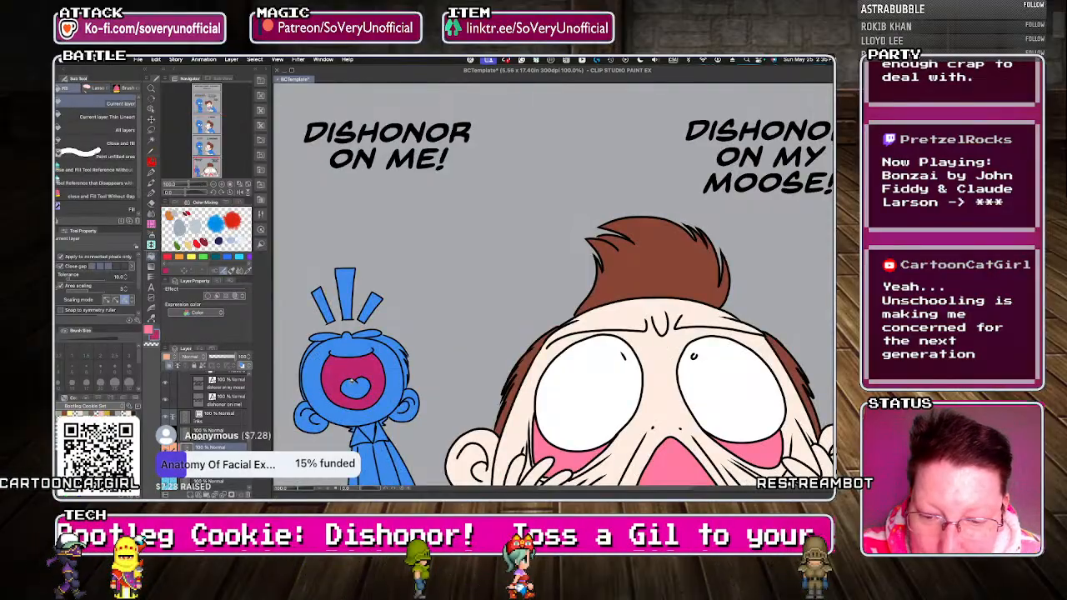
scroll(354, 385, down, 3)
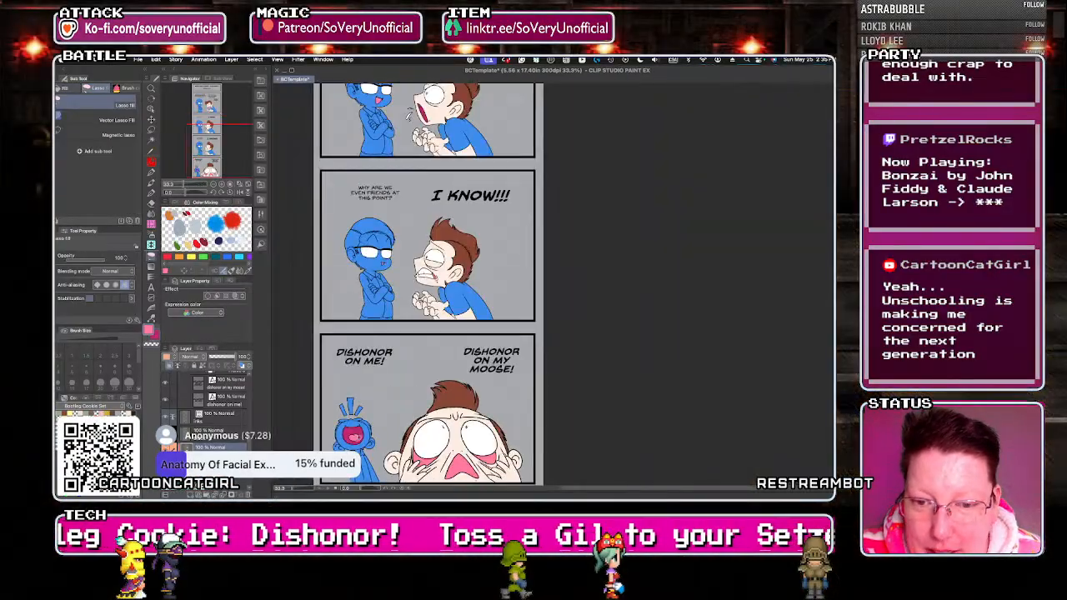
scroll(364, 354, down, 3)
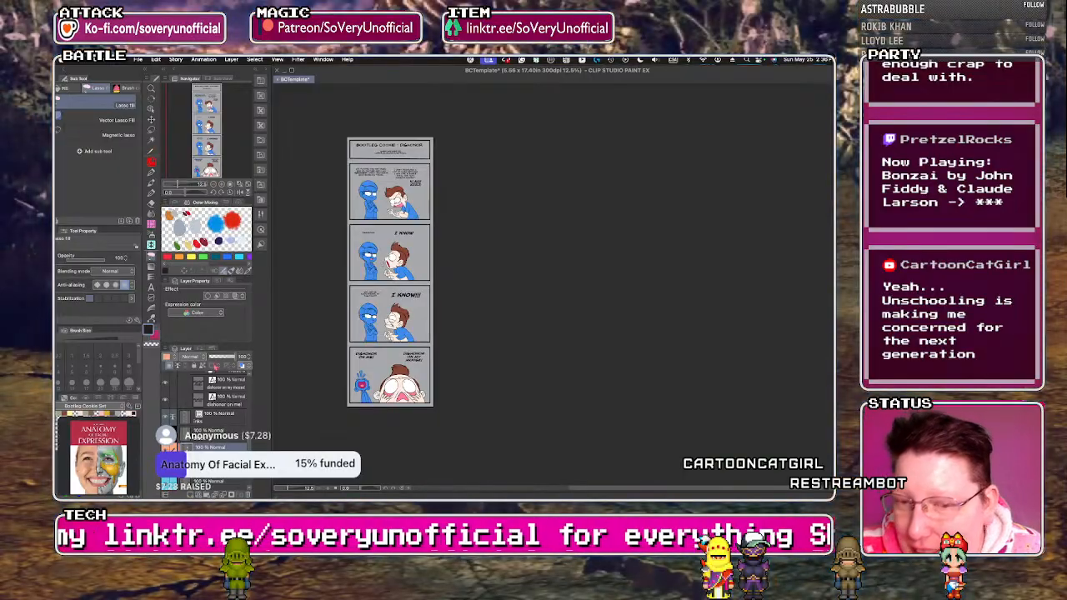
Fill the arms-crossed character's hair and the striped sideburn by the ear with near-black in the first story panel.
scroll(365, 176, up, 6)
click(381, 222)
click(326, 241)
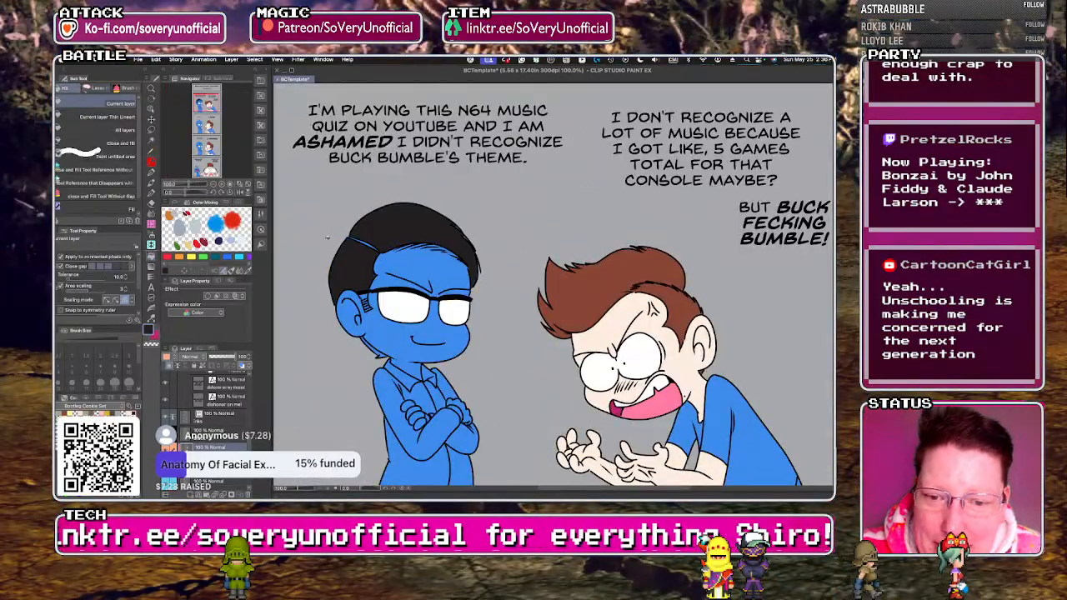
scroll(372, 277, up, 2)
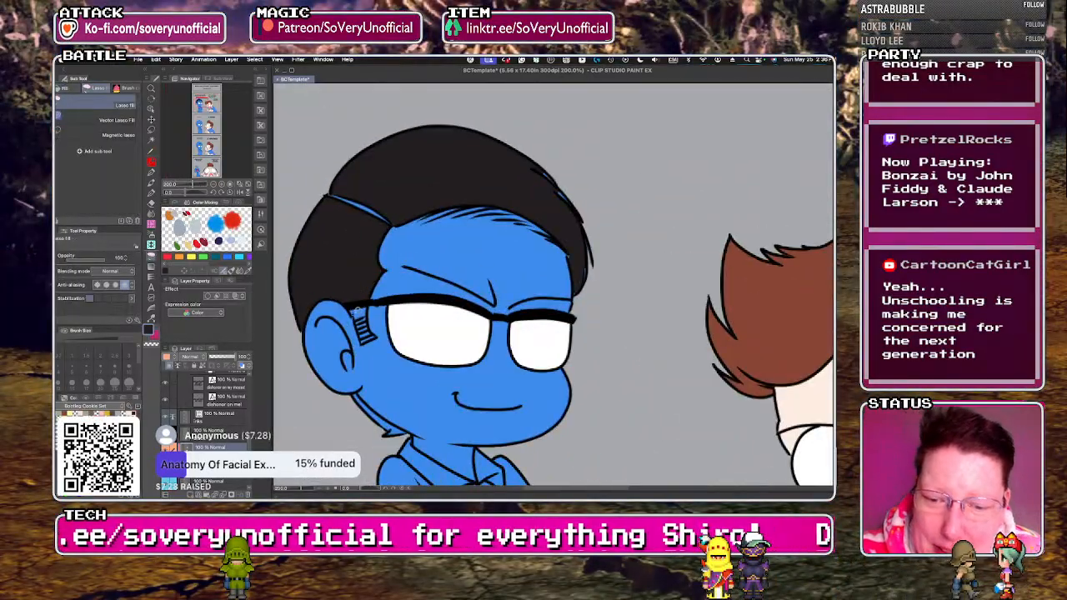
scroll(354, 277, up, 2)
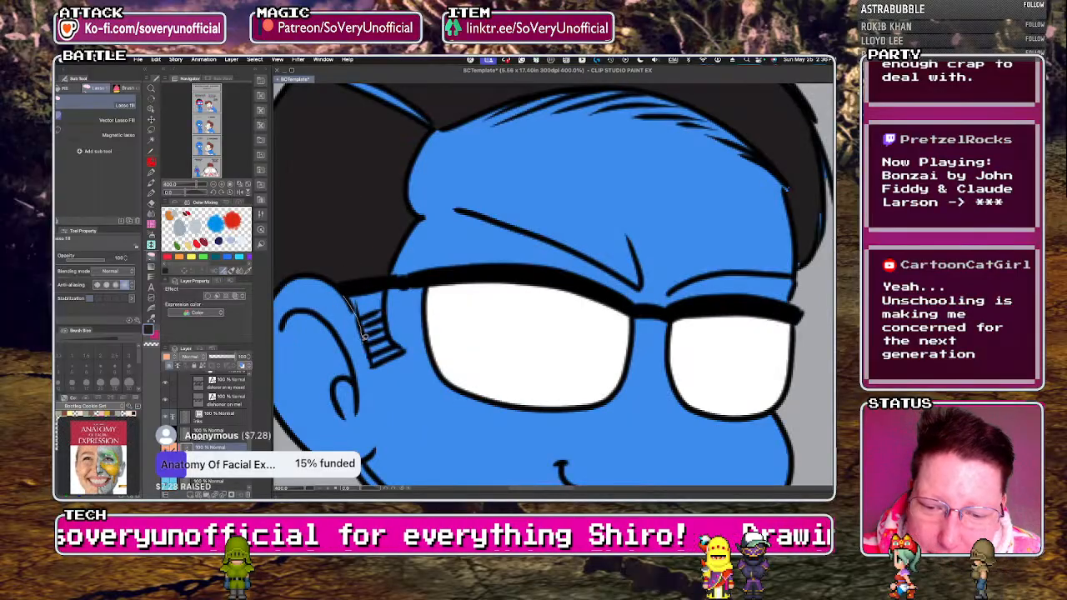
click(394, 344)
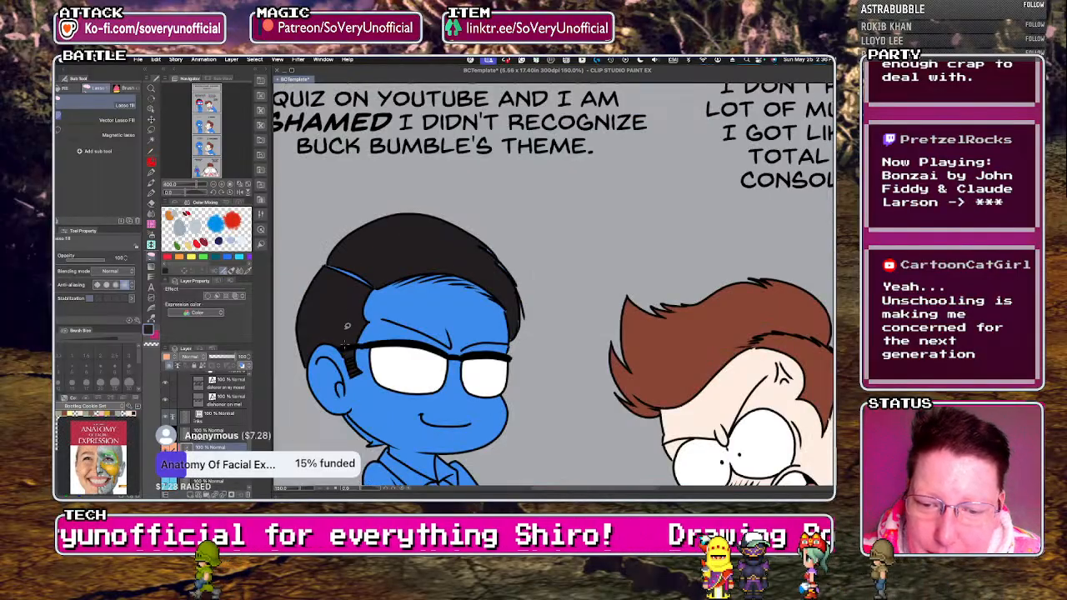
Lasso-fill the blue gaps along the hair parting, forehead hairline and outer hair edge with near-black in the first story panel.
scroll(371, 317, down, 2)
scroll(349, 287, up, 1)
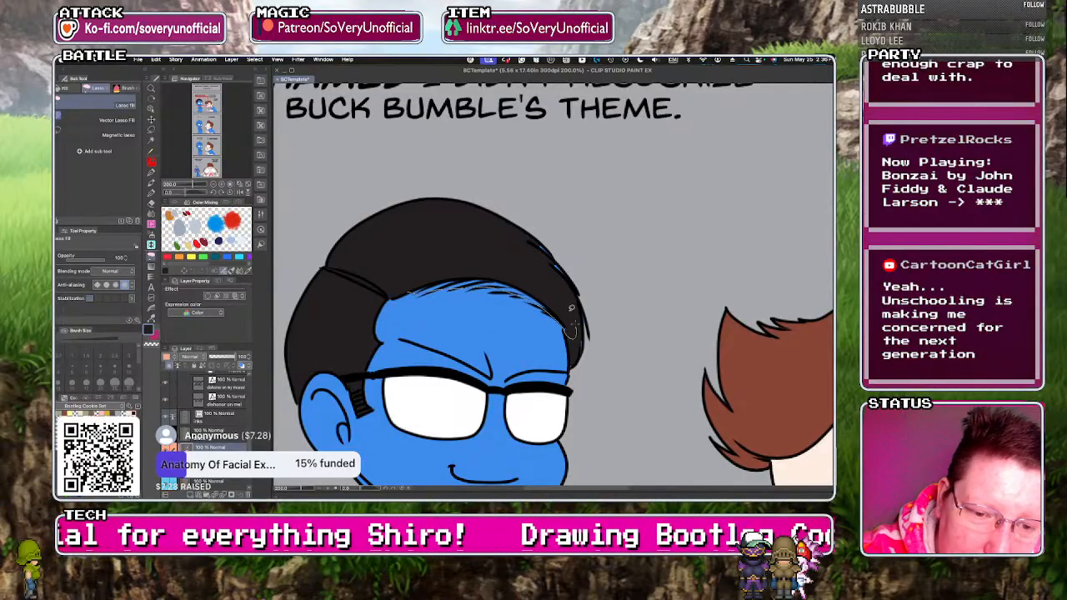
click(575, 318)
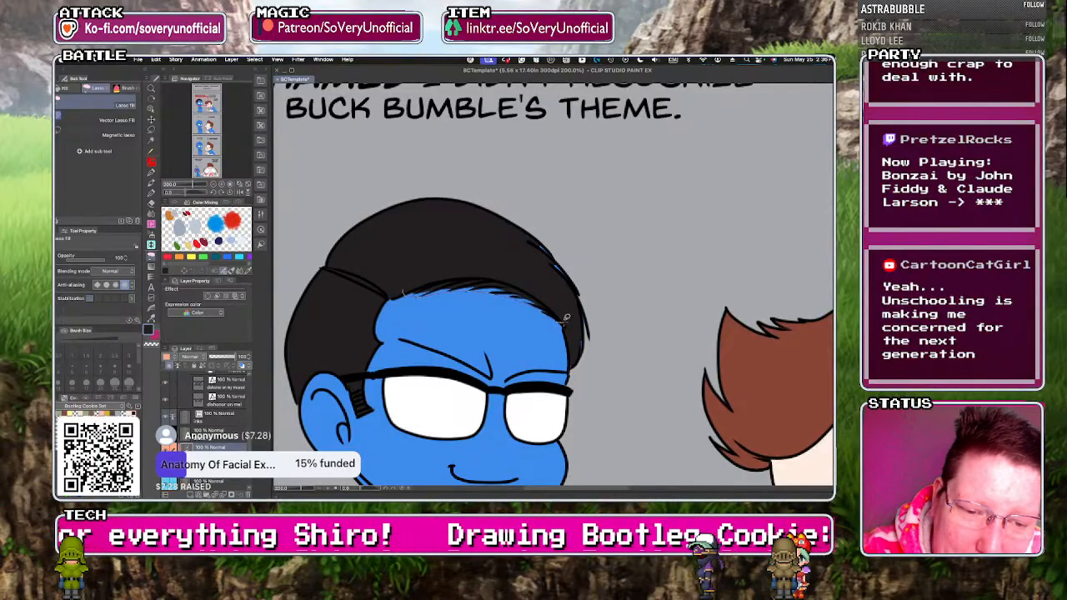
drag(575, 361, 540, 250)
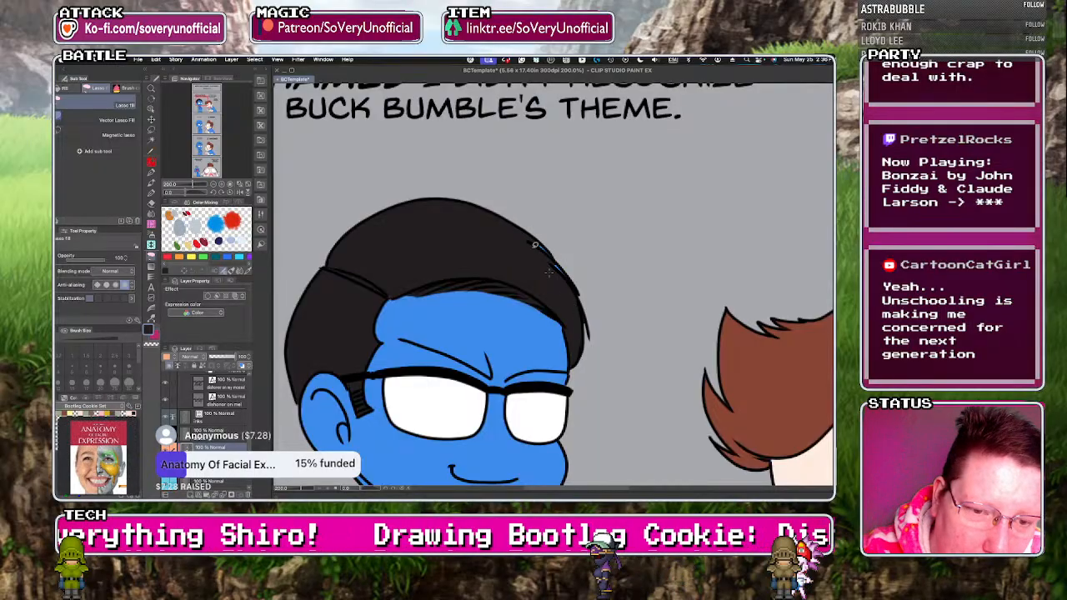
Fill the strip of nape hair below the arms-crossed character's ear with near-black in the first story panel.
scroll(293, 216, down, 4)
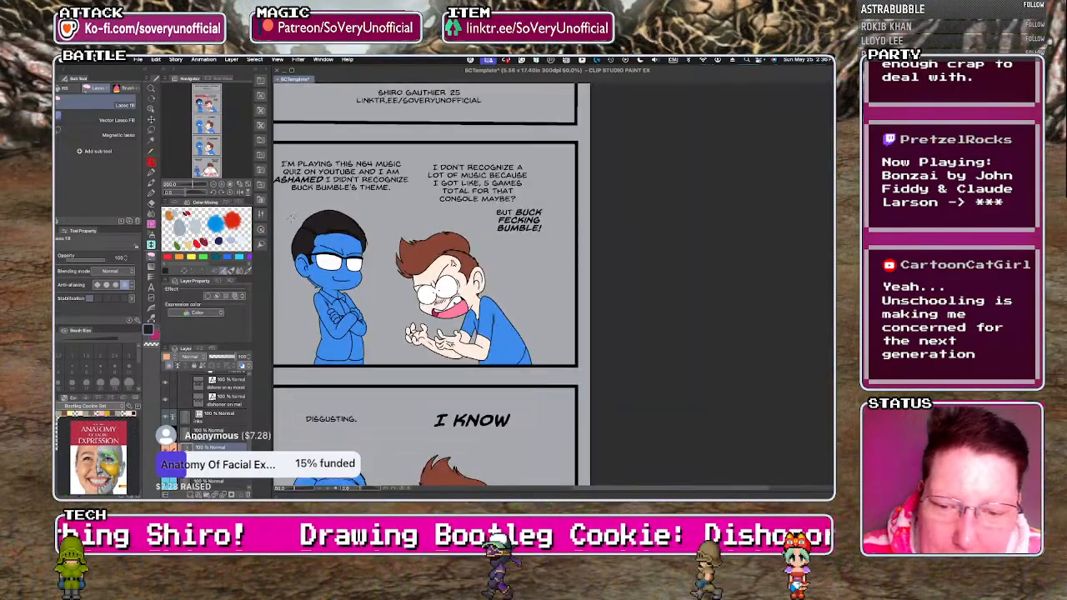
scroll(375, 367, down, 1)
scroll(329, 312, up, 5)
key(g)
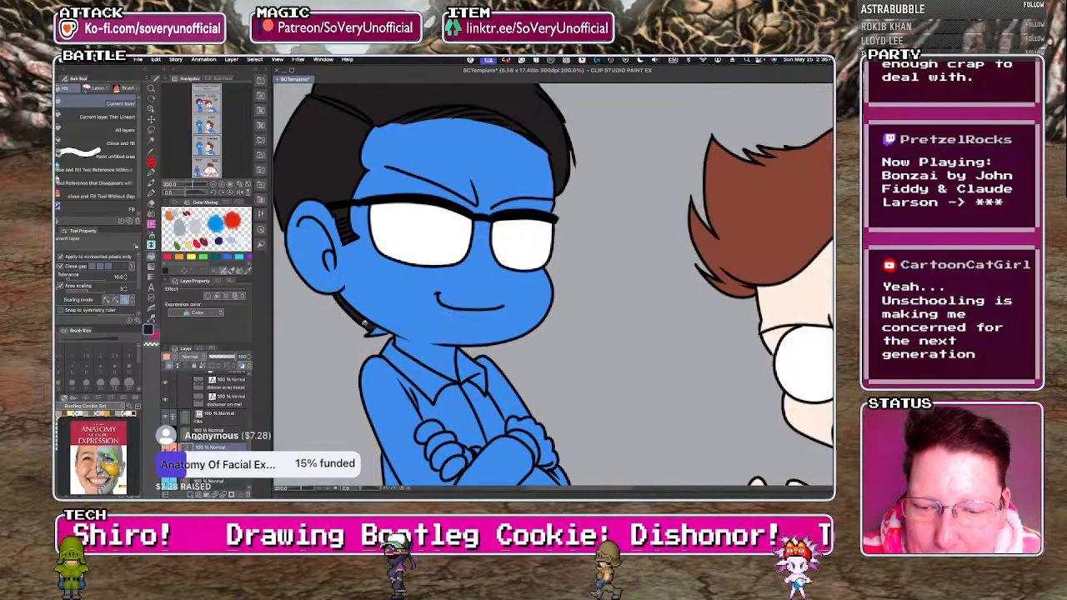
key(g)
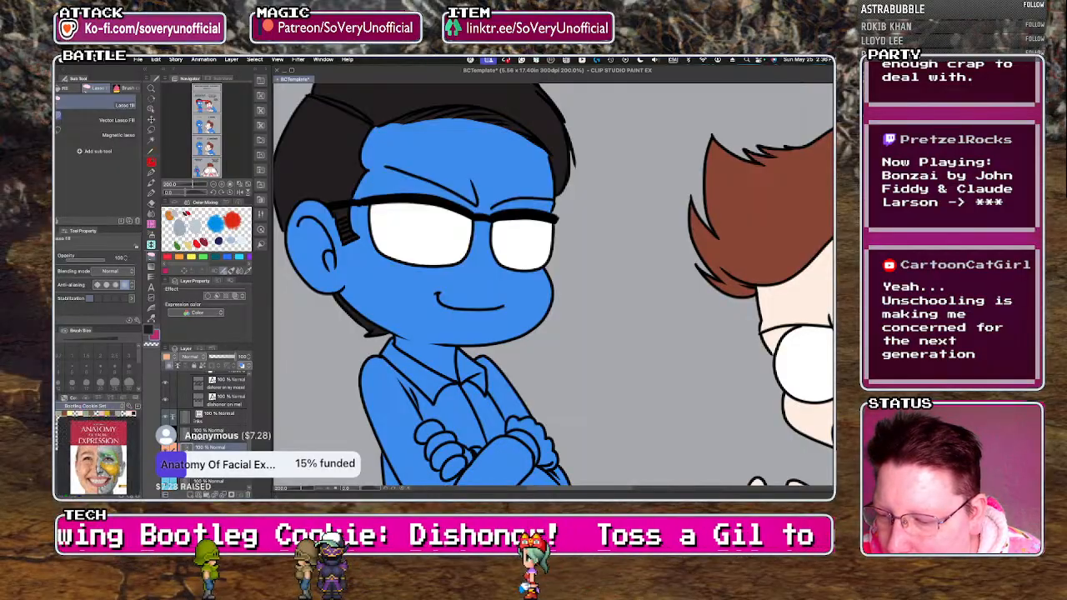
Switch to the Copic Skin Tones color set and pick a tan skin color.
click(98, 406)
scroll(157, 249, down, 10)
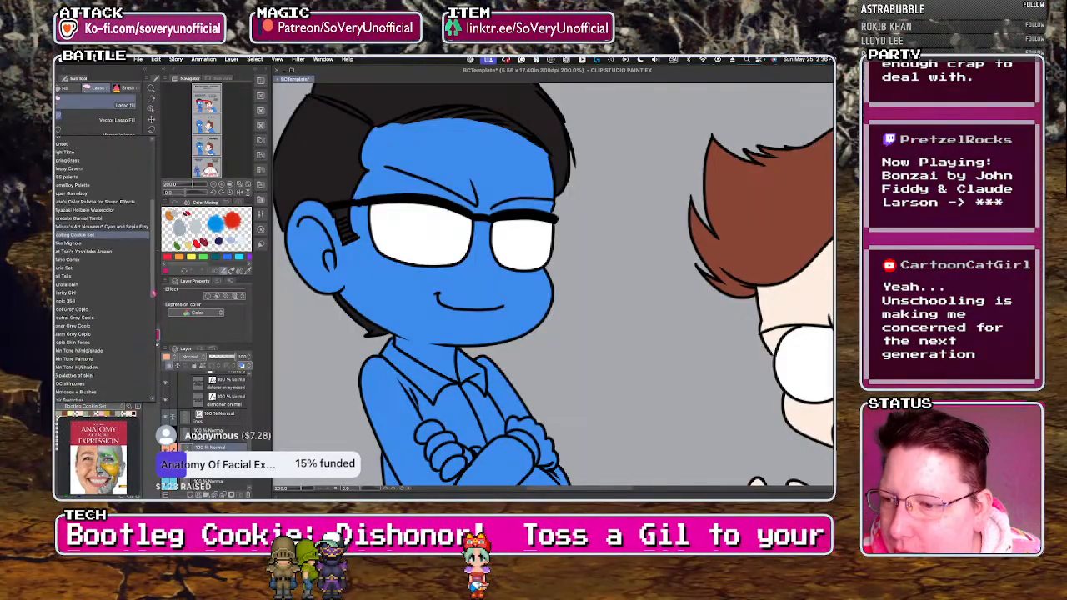
scroll(155, 319, down, 3)
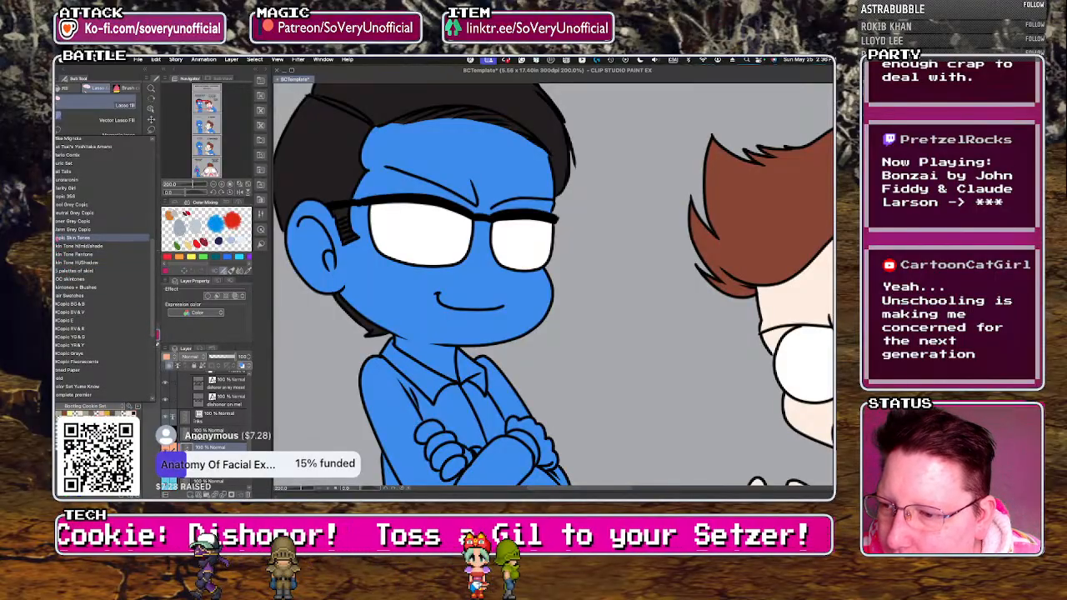
click(62, 239)
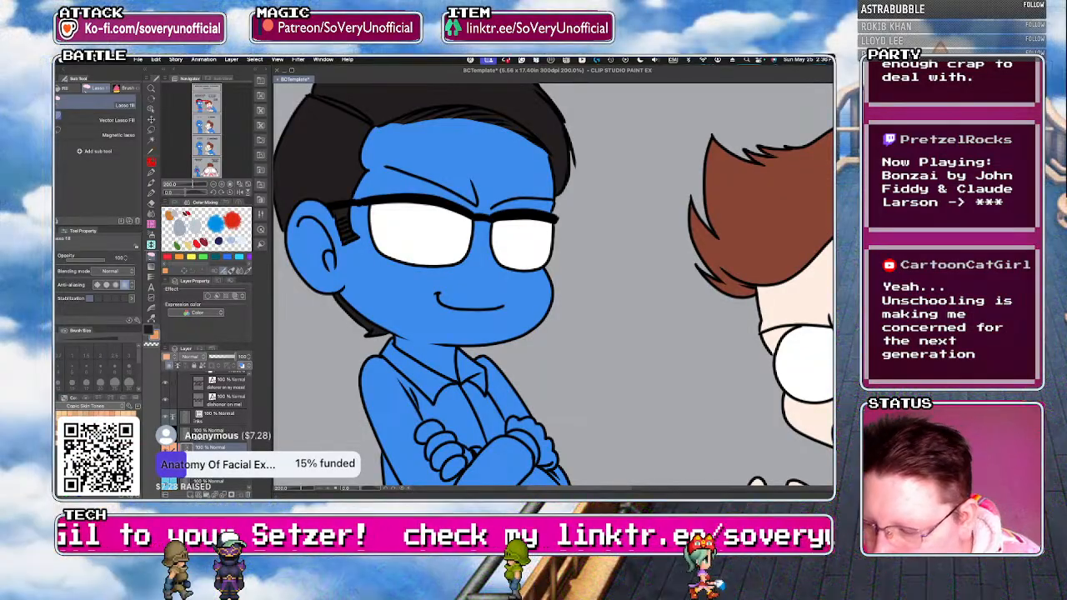
Fill the arms-crossed character's face, ear, forehead and the area under the brow with tan in the first story panel.
key(g)
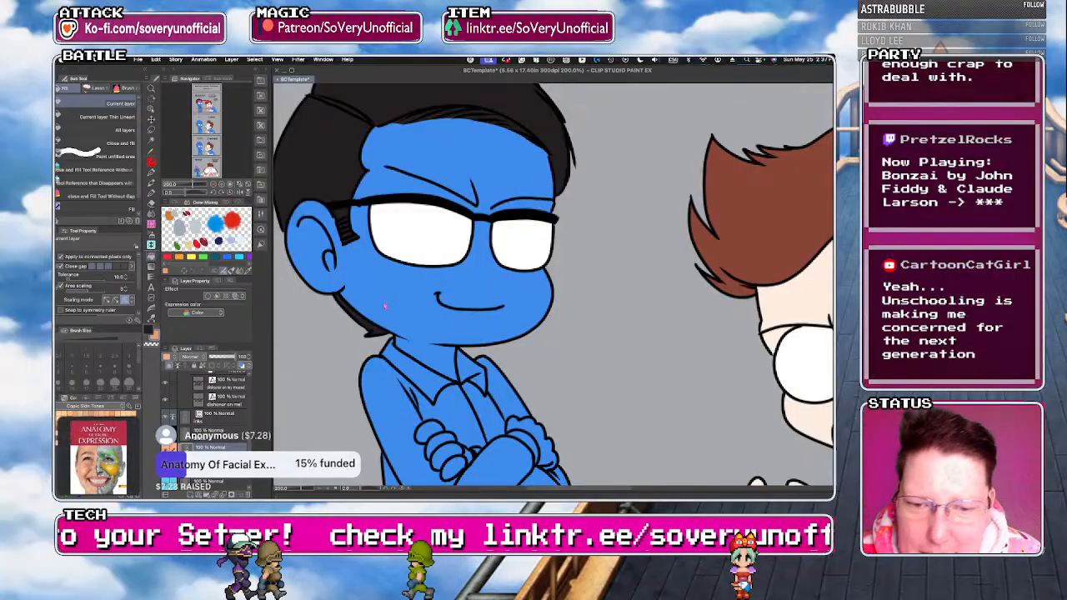
click(388, 304)
click(330, 254)
click(388, 175)
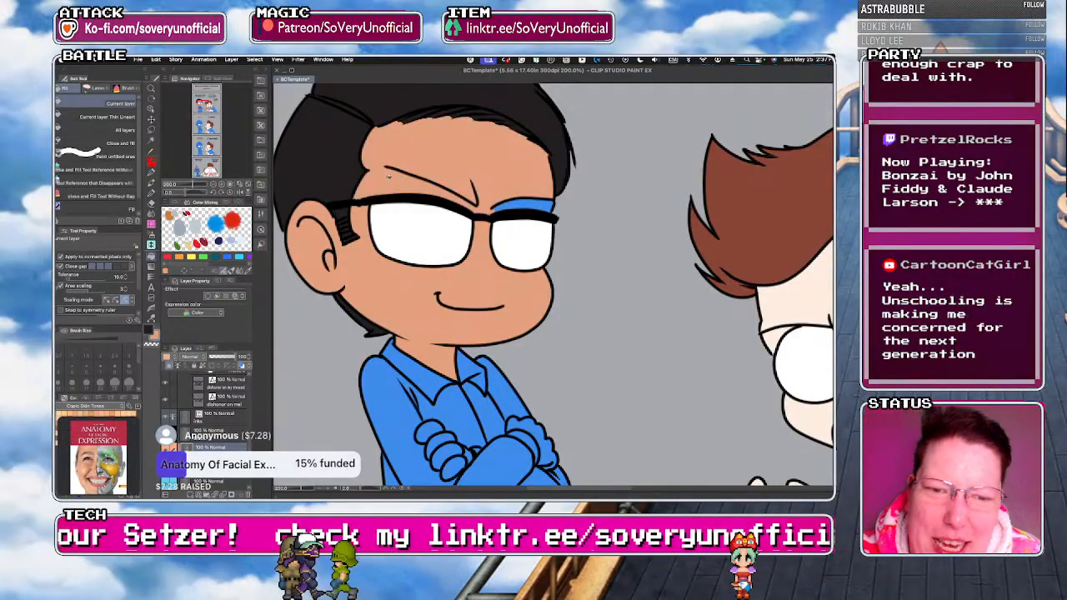
click(511, 203)
Fill the fingers of both crossed hands with tan in the first story panel.
key(g)
scroll(381, 291, down, 4)
scroll(374, 342, up, 4)
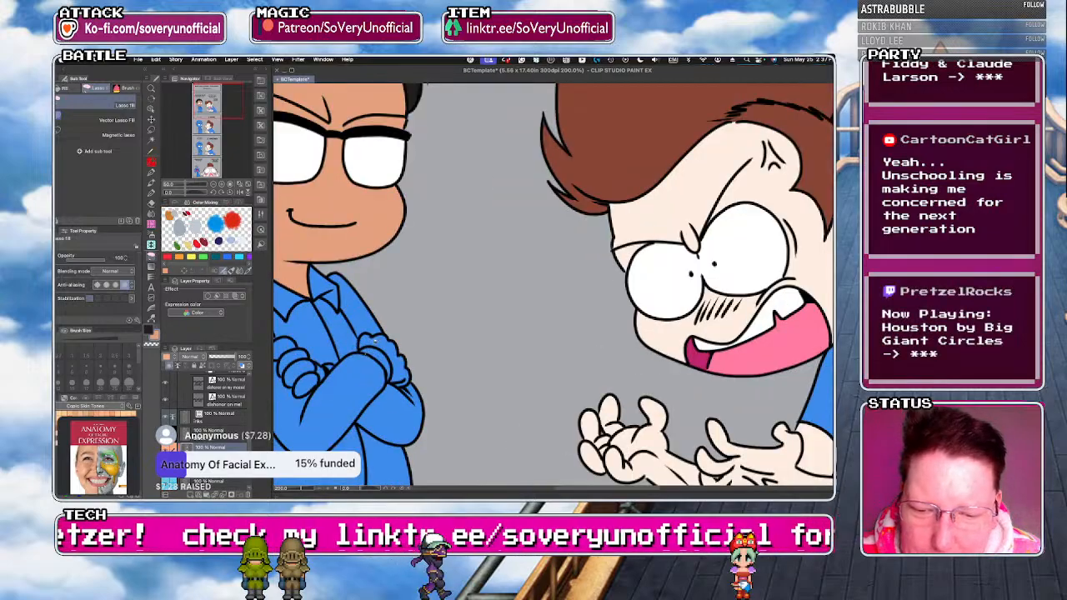
scroll(329, 399, down, 3)
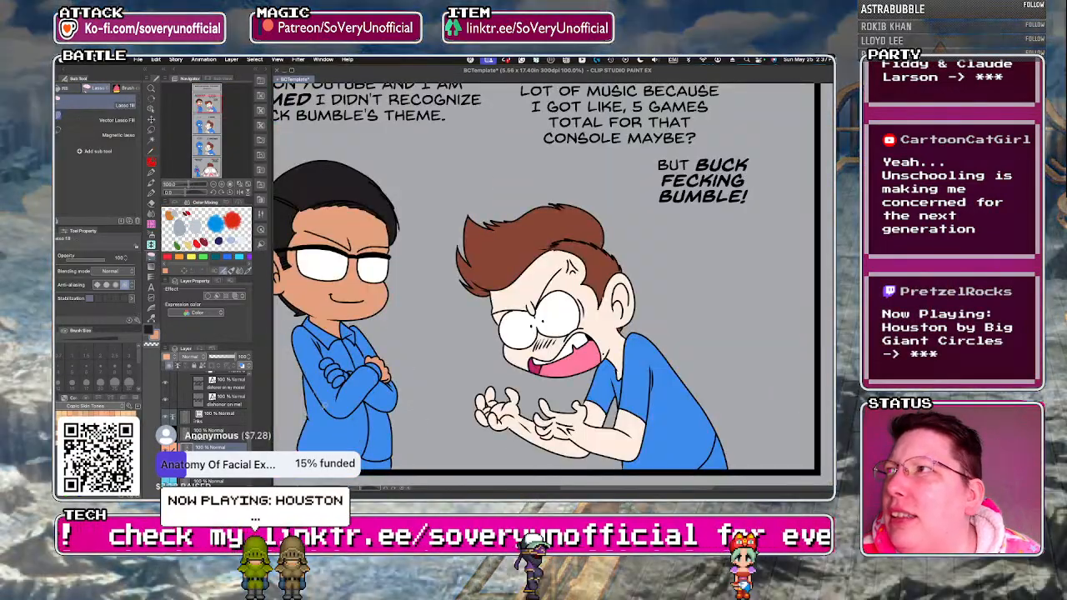
scroll(350, 370, up, 4)
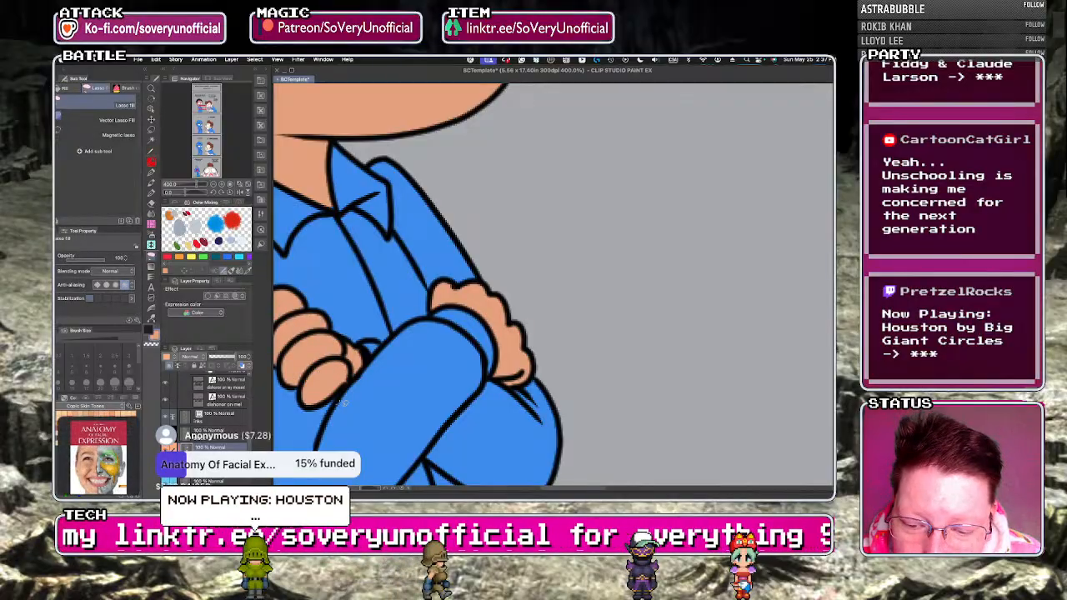
scroll(342, 399, down, 5)
Fill the arms-crossed character's fingers on both hands with tan in the "I KNOW" panel.
scroll(332, 402, up, 5)
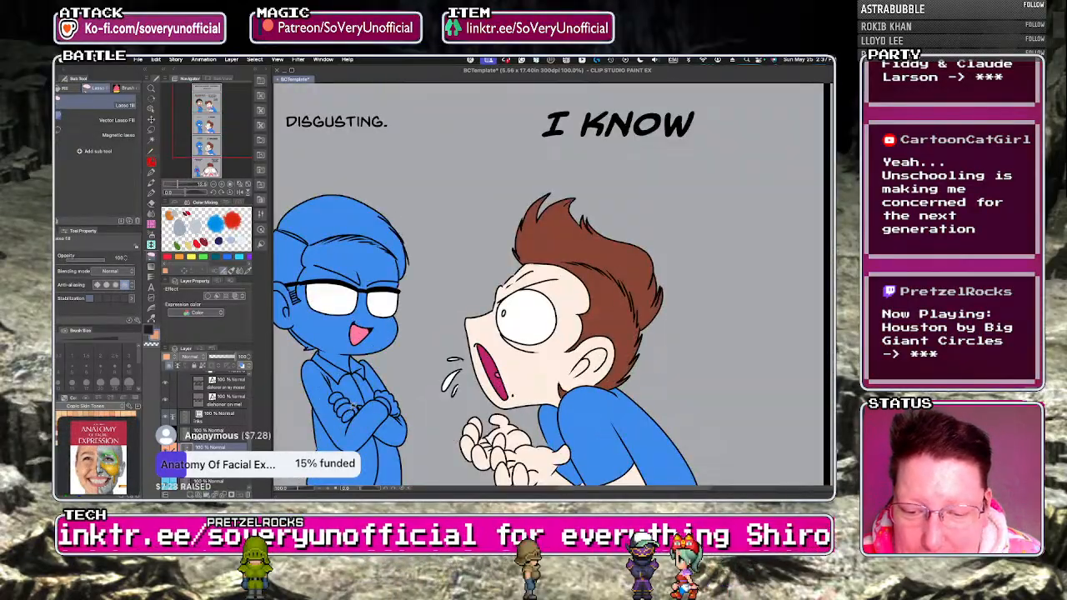
key(g)
key(g)
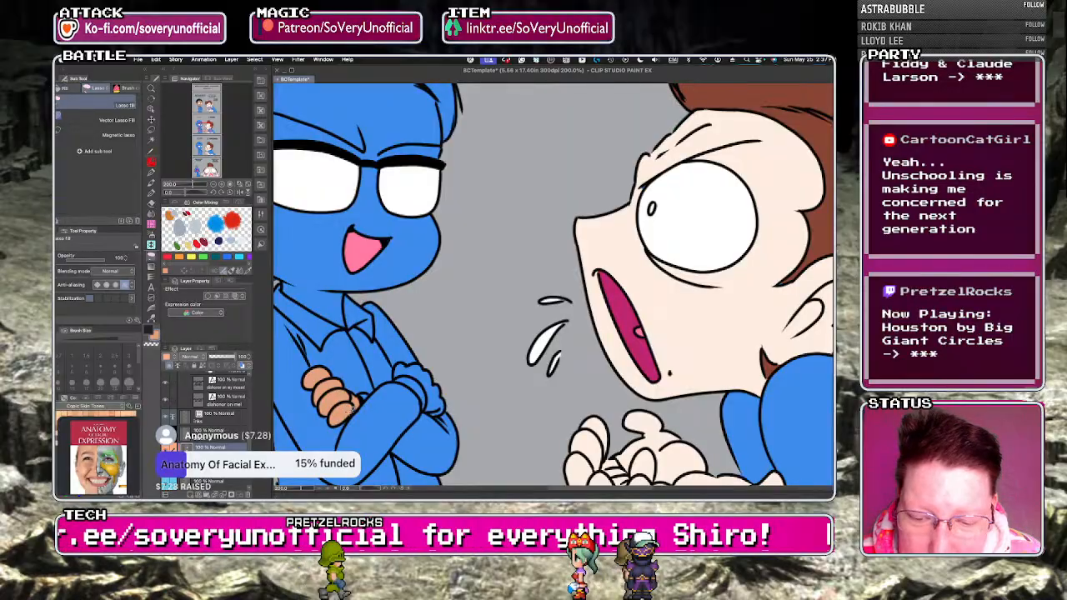
key(g)
click(421, 387)
Fill the arms-crossed character's face, forehead, brow area and ear with tan in the "I KNOW" panel.
key(g)
scroll(409, 429, down, 4)
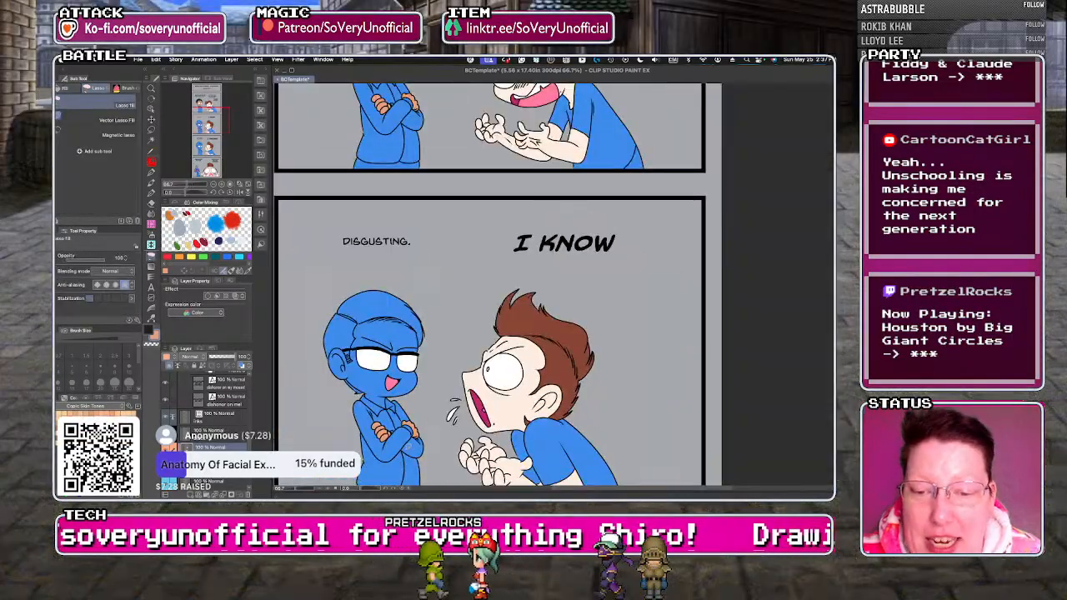
scroll(392, 416, up, 5)
key(g)
click(379, 404)
click(376, 194)
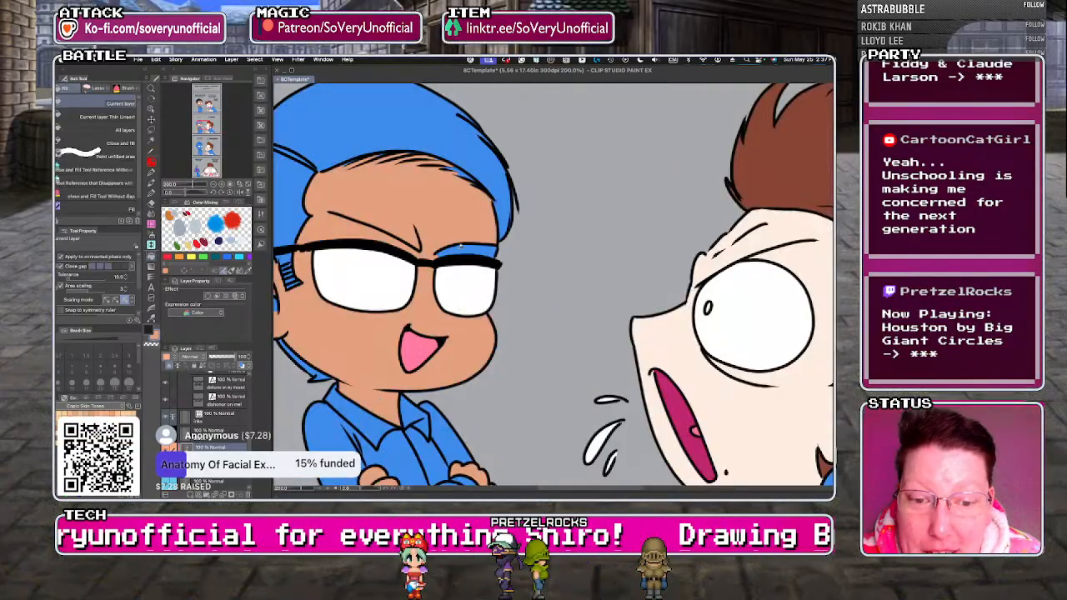
key(g)
scroll(391, 364, down, 2)
scroll(355, 352, up, 2)
key(g)
click(310, 328)
Fill the arms-crossed character's side hair, nape hair and striped sideburn with near-black in the "I KNOW" panel.
key(g)
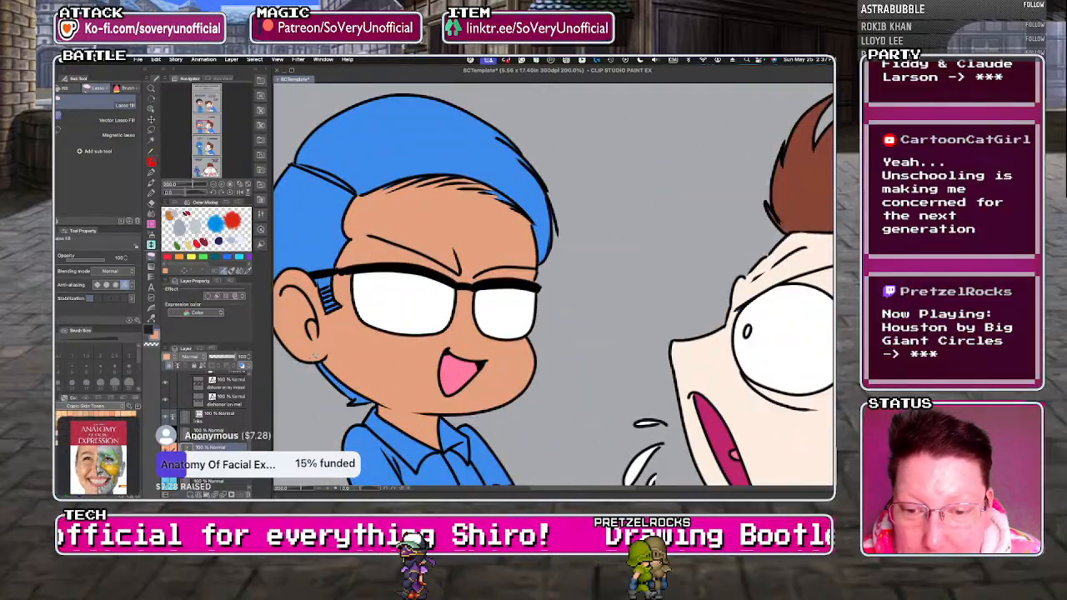
scroll(350, 367, down, 1)
key(g)
click(297, 249)
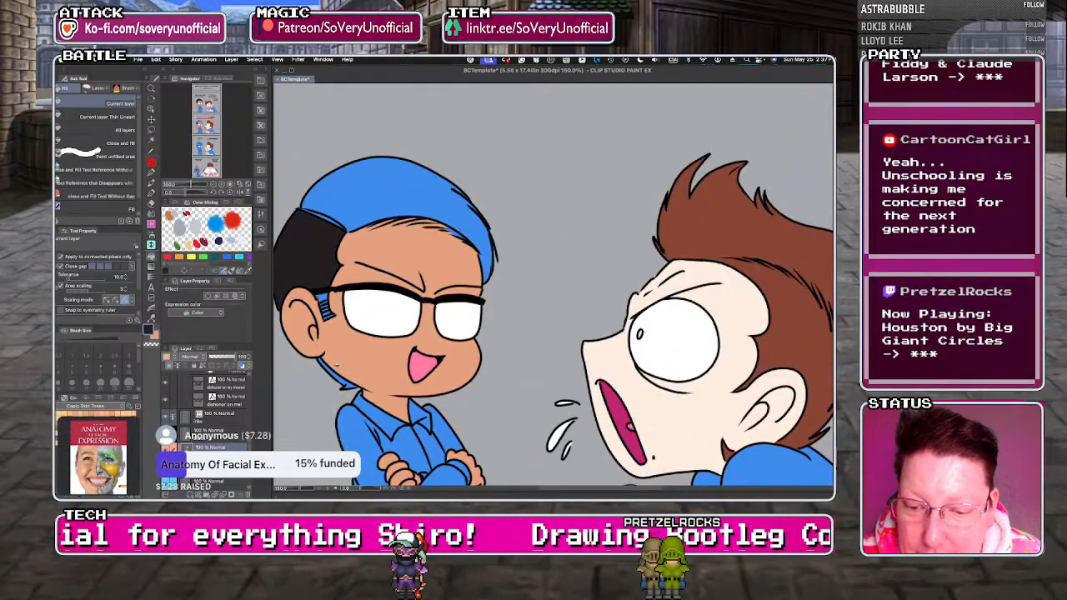
key(g)
scroll(343, 385, up, 3)
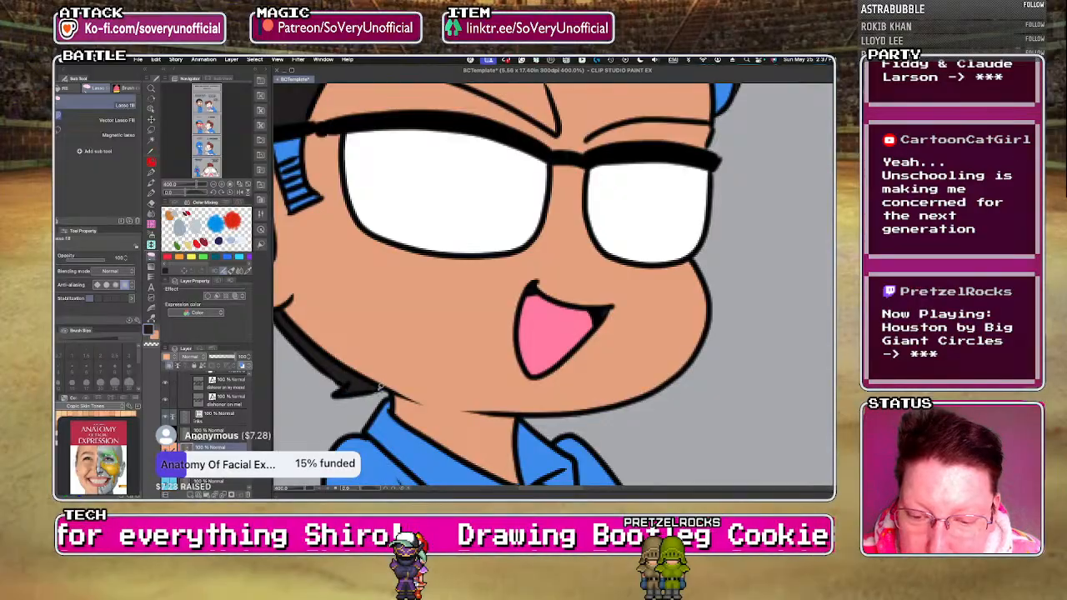
scroll(343, 386, down, 2)
scroll(307, 271, up, 2)
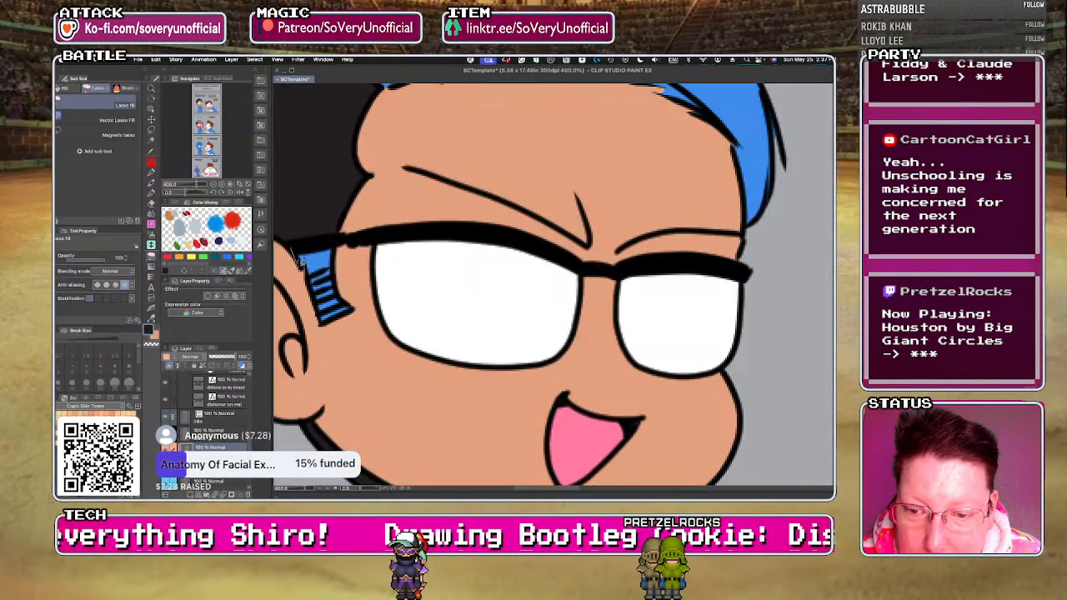
drag(349, 309, 333, 252)
scroll(315, 291, down, 4)
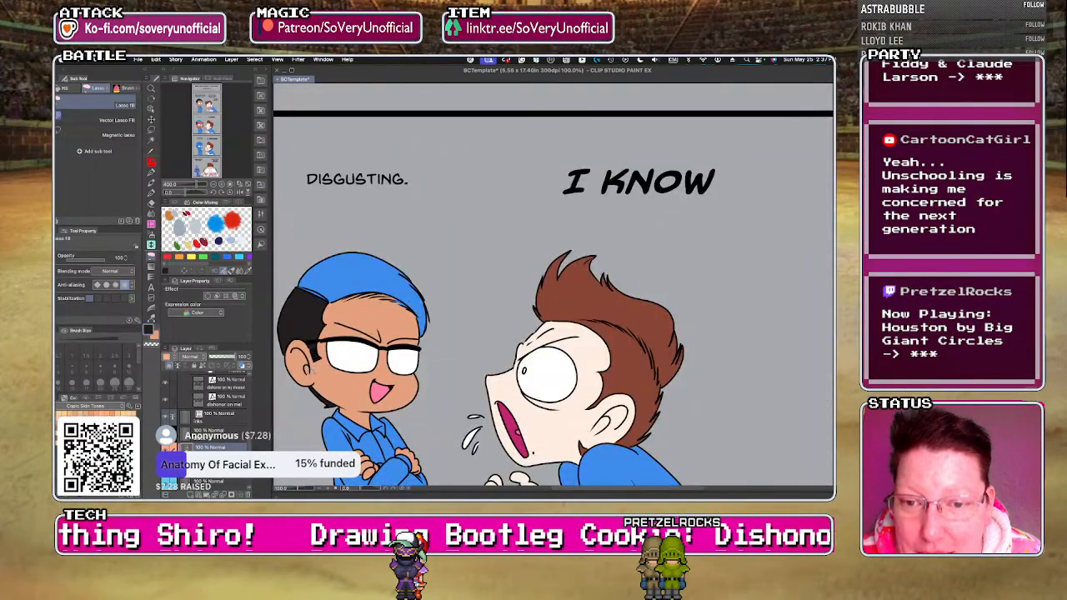
Fill the top of the arms-crossed character's hair and the gaps along the hairline, outer edge and parting with near-black in the "I KNOW" panel.
scroll(323, 306, up, 2)
key(g)
click(331, 280)
key(g)
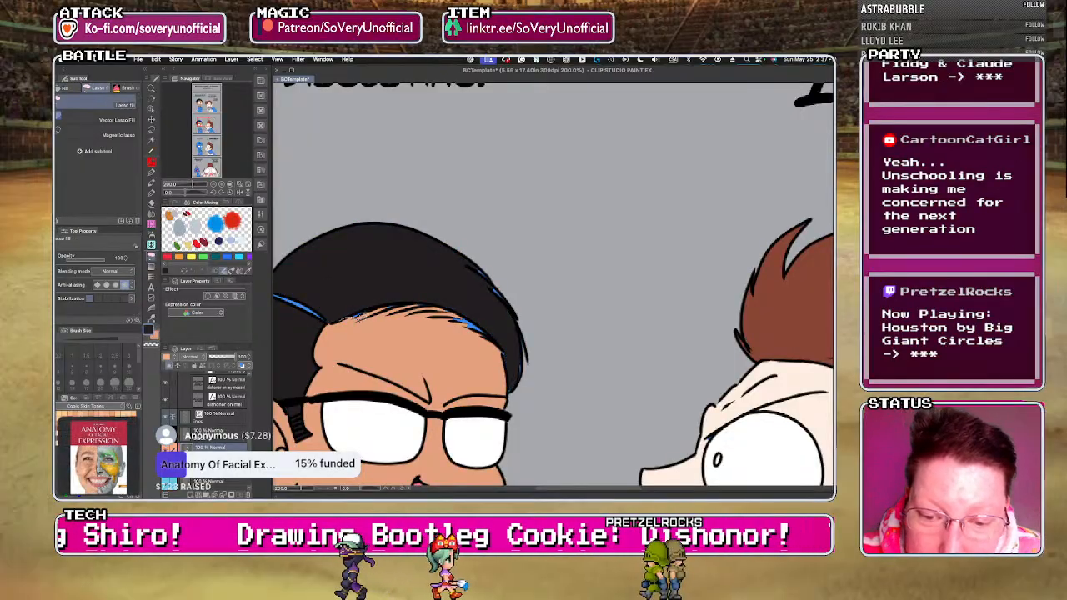
mouse_move(357, 316)
mouse_down()
mouse_move(467, 317)
mouse_move(511, 367)
mouse_move(358, 307)
mouse_up()
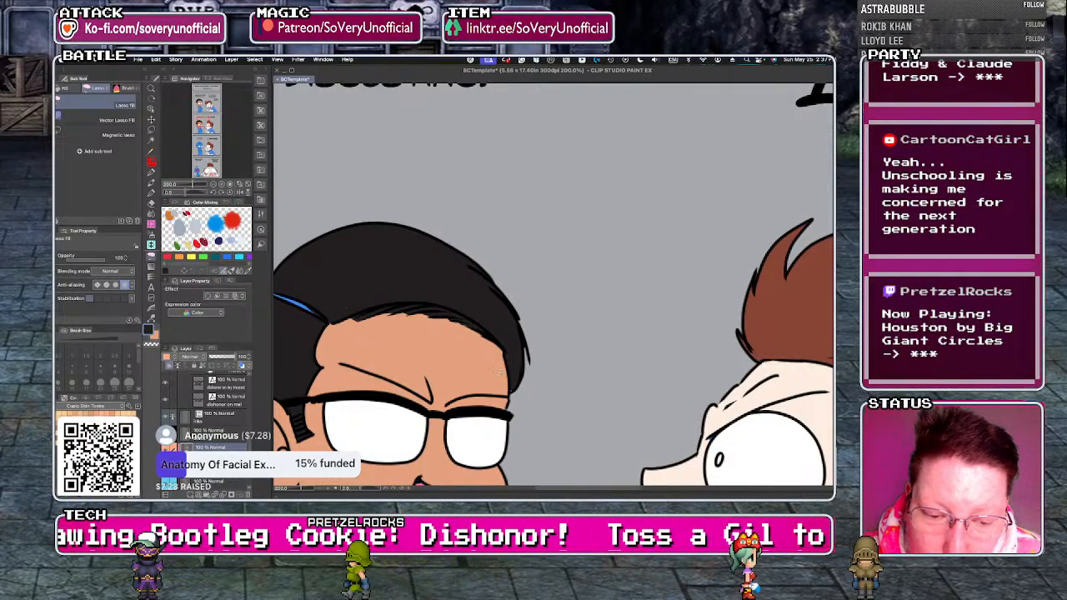
drag(512, 358, 517, 370)
scroll(406, 390, down, 2)
scroll(354, 359, up, 2)
drag(322, 329, 327, 358)
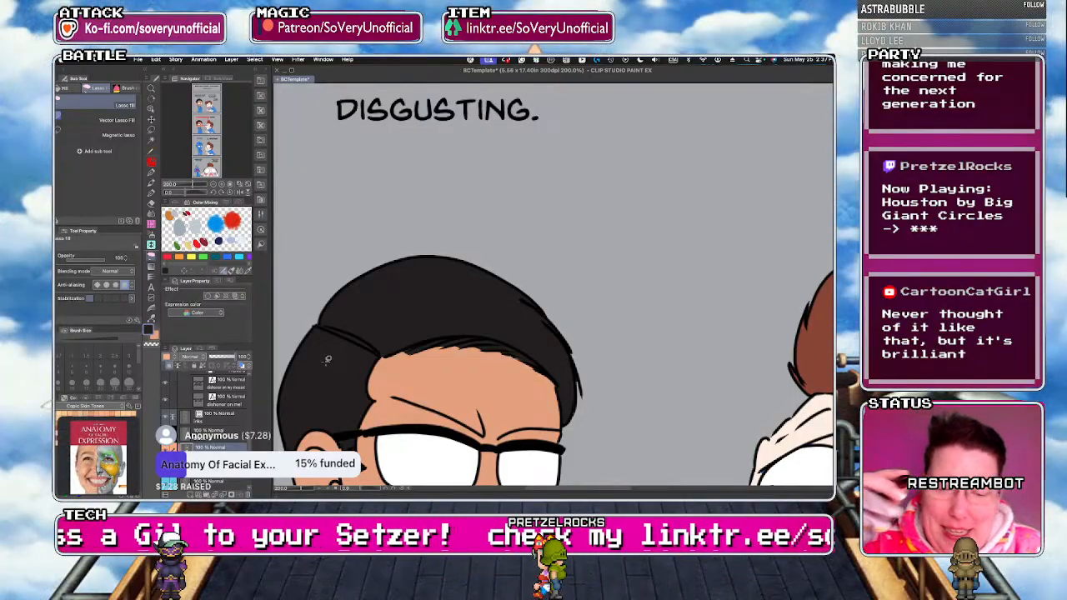
Fill the arms-crossed character's face, forehead and ear with tan in the "I KNOW!!!" panel.
scroll(319, 227, down, 3)
scroll(336, 343, up, 3)
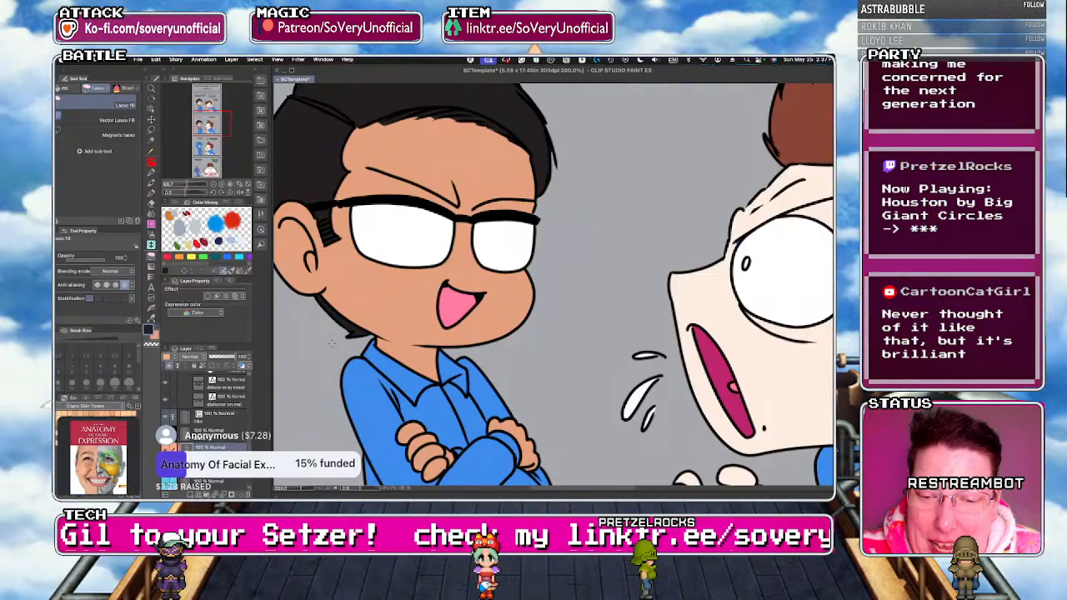
scroll(339, 345, down, 2)
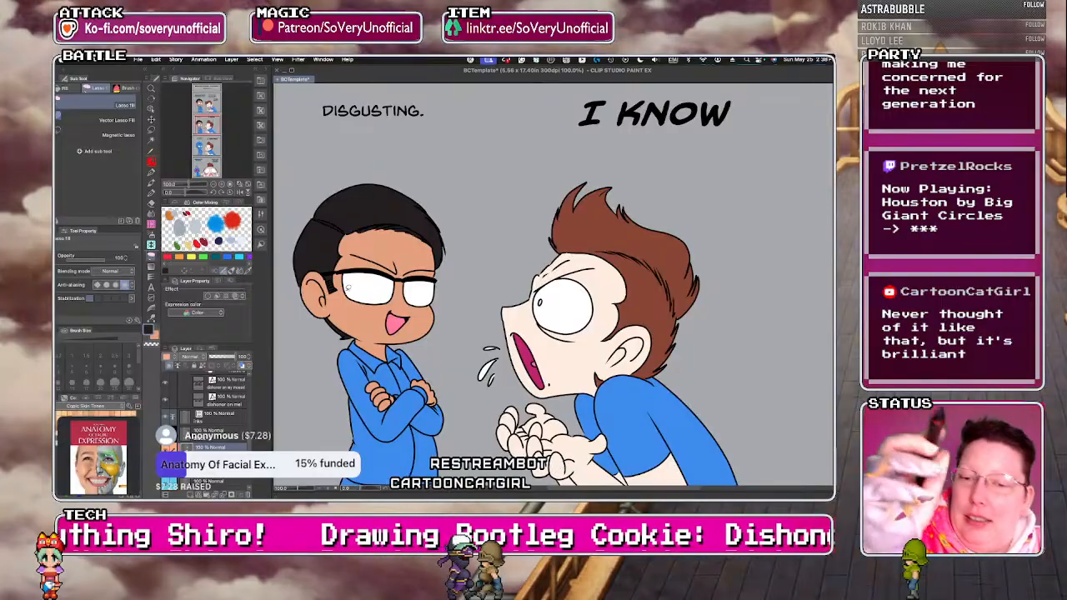
scroll(360, 246, down, 3)
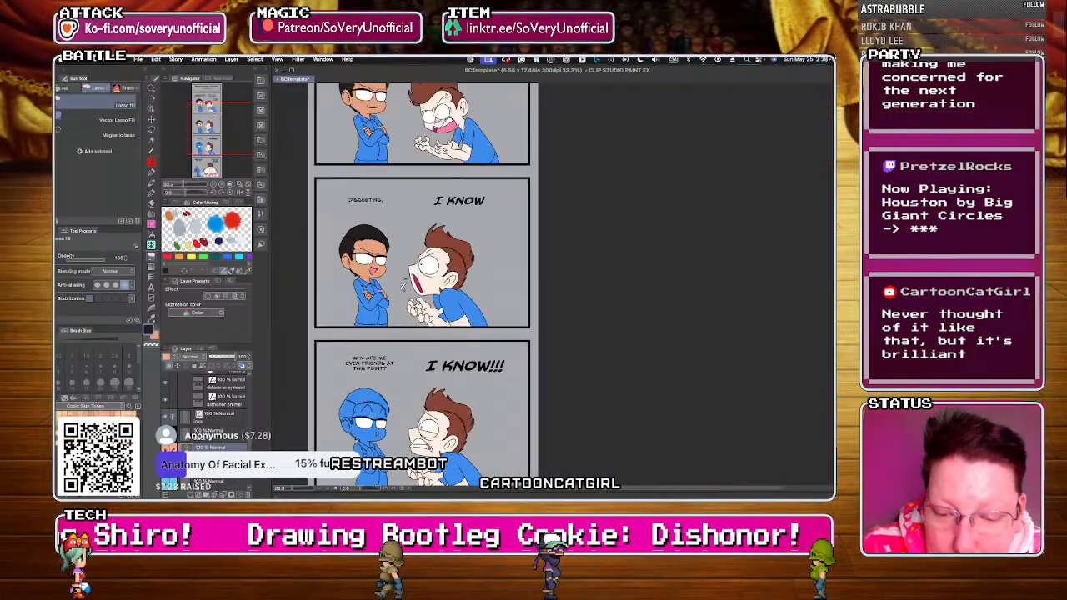
scroll(357, 453, up, 2)
key(x)
key(g)
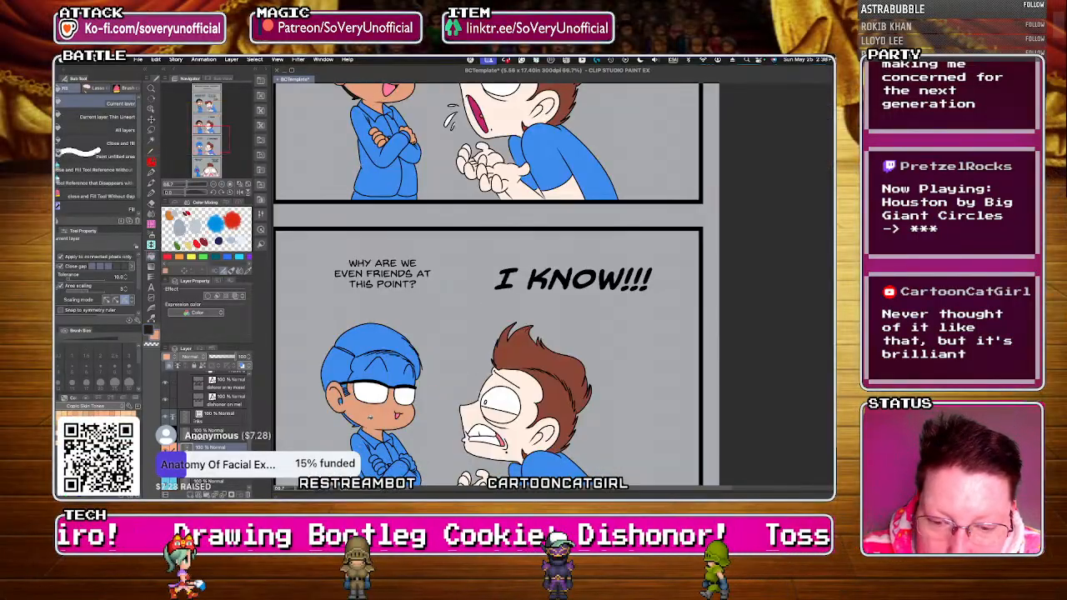
scroll(373, 400, up, 4)
click(358, 287)
key(g)
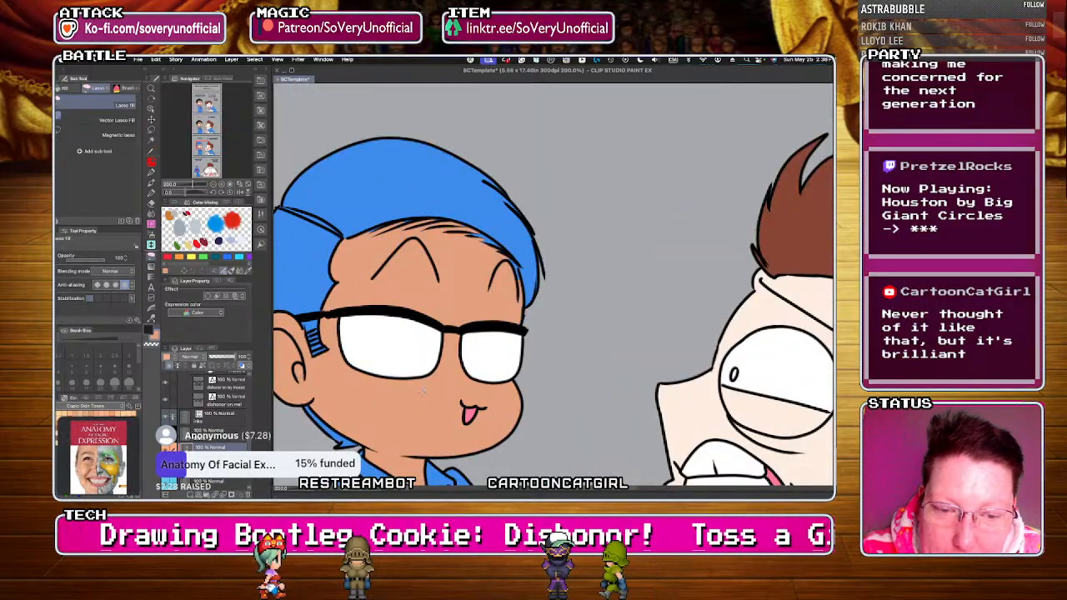
Fill the arms-crossed character's nape, side and top hair with near-black in the "I KNOW!!!" panel.
key(p)
drag(309, 408, 354, 446)
key(g)
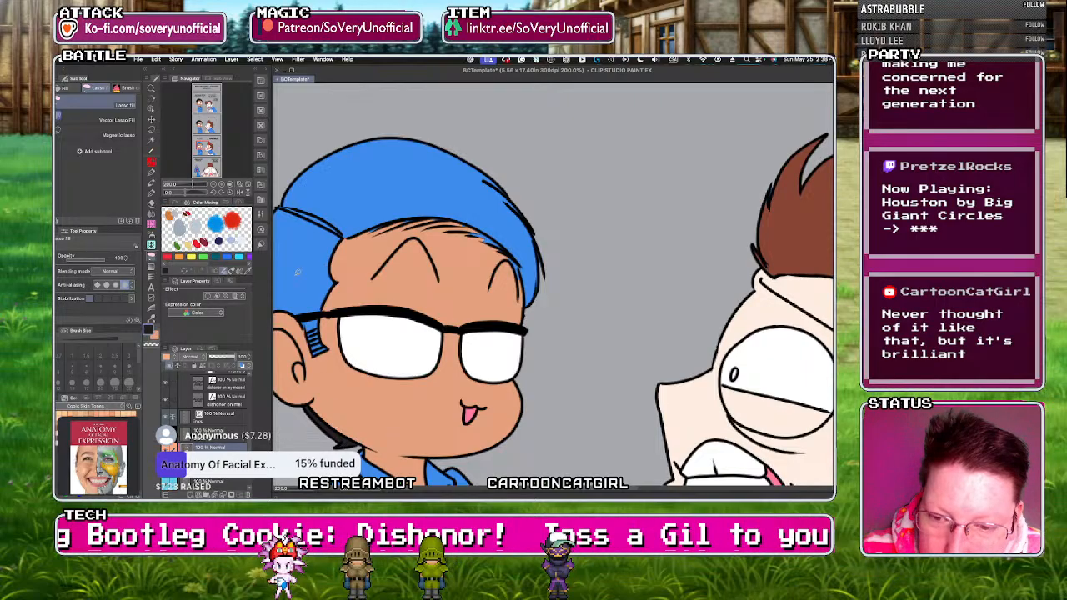
key(g)
click(311, 276)
click(379, 208)
key(g)
Fill the gaps between the forehead hair strands and along the hair's outer edge with near-black in the "I KNOW!!!" panel.
scroll(372, 223, up, 2)
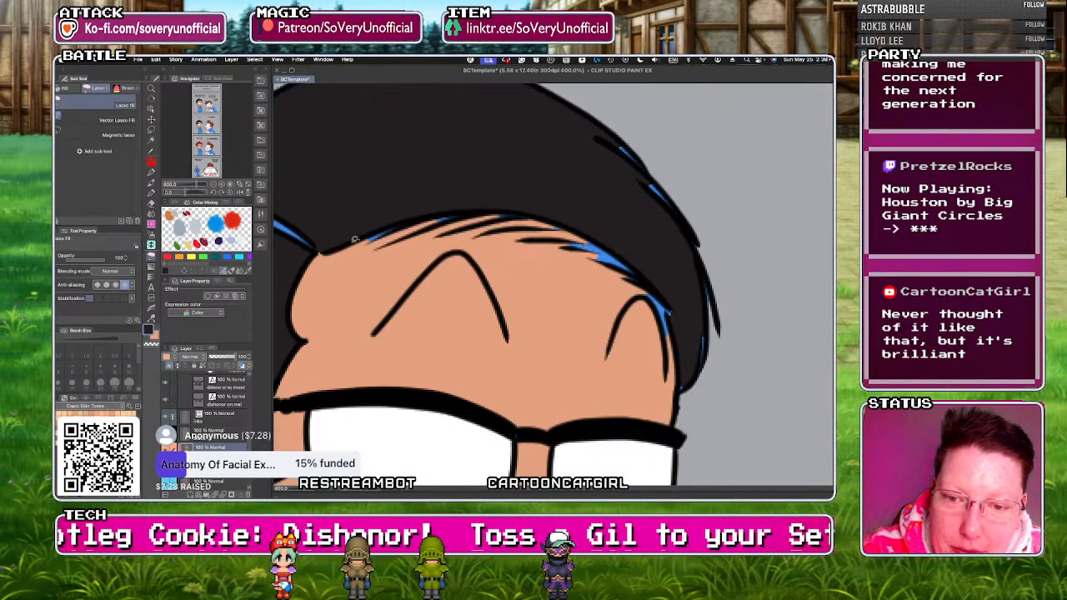
mouse_move(475, 226)
mouse_down()
mouse_move(559, 243)
mouse_move(627, 278)
mouse_move(533, 216)
mouse_move(375, 237)
mouse_move(388, 240)
mouse_up()
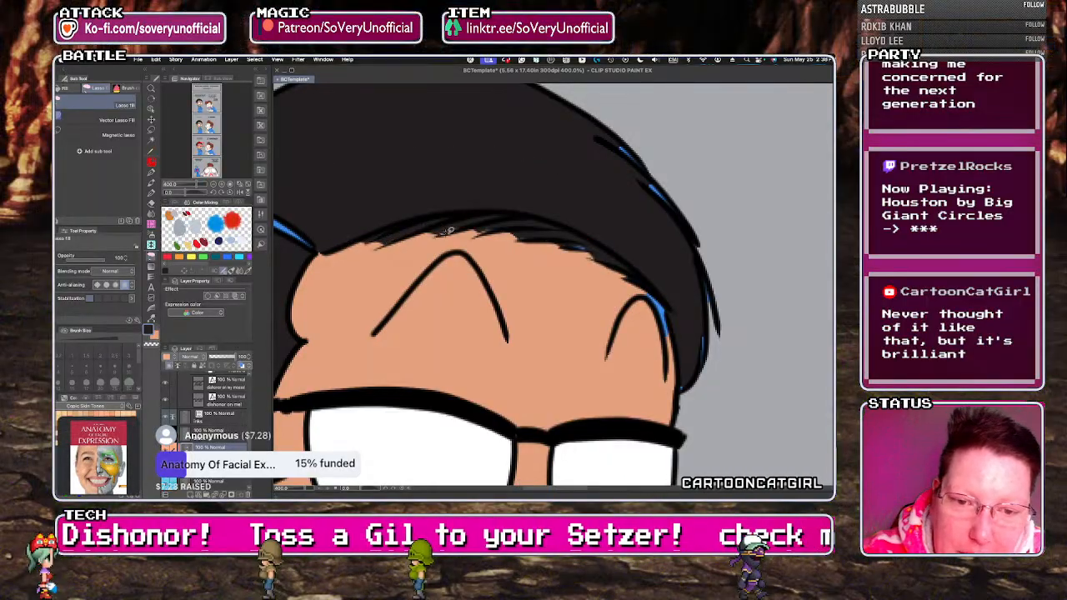
mouse_move(566, 239)
mouse_down()
mouse_move(591, 233)
mouse_move(572, 243)
mouse_up()
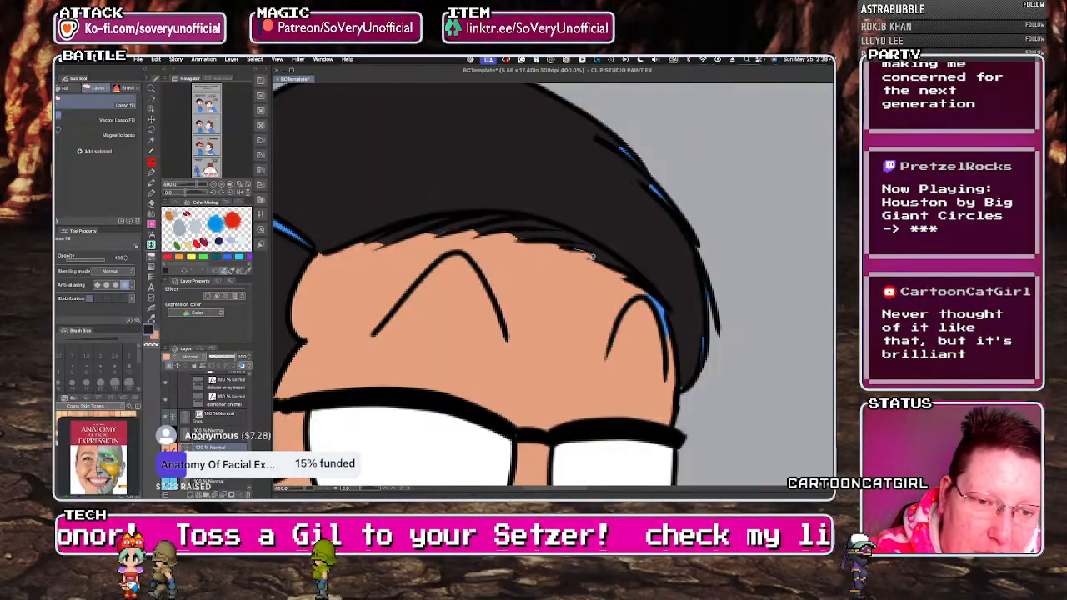
mouse_move(690, 295)
mouse_down()
mouse_move(689, 314)
mouse_move(588, 125)
mouse_move(683, 381)
mouse_up()
scroll(650, 347, down, 2)
scroll(509, 310, up, 2)
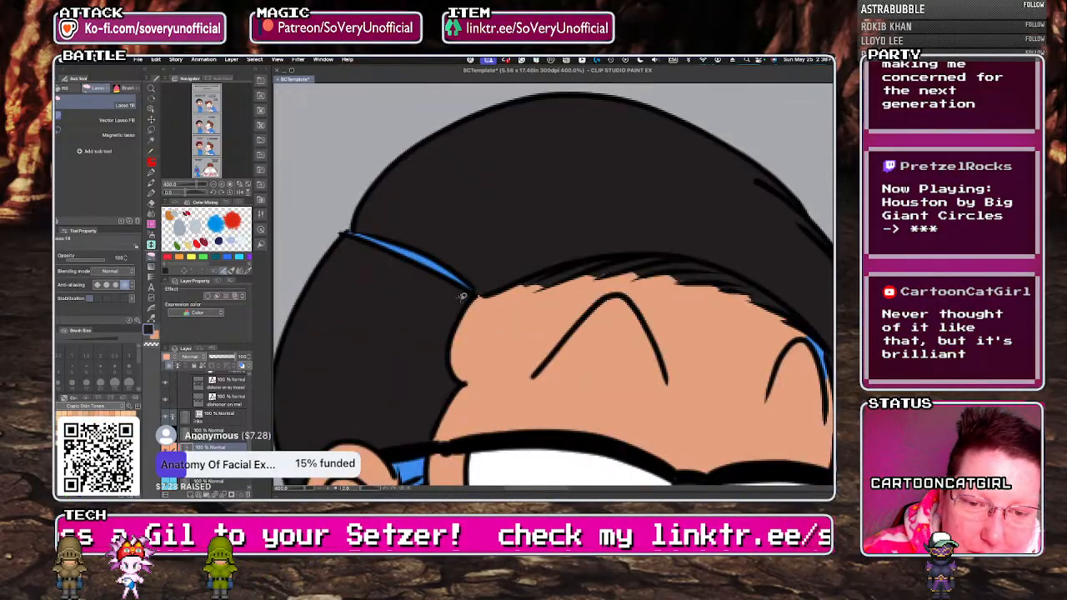
Fill the hair parting and the striped sideburn with near-black on the arms-crossed character in the "I KNOW!!!" panel.
mouse_move(474, 292)
mouse_down()
mouse_move(377, 217)
mouse_move(344, 238)
mouse_up()
scroll(360, 219, down, 3)
scroll(364, 308, up, 3)
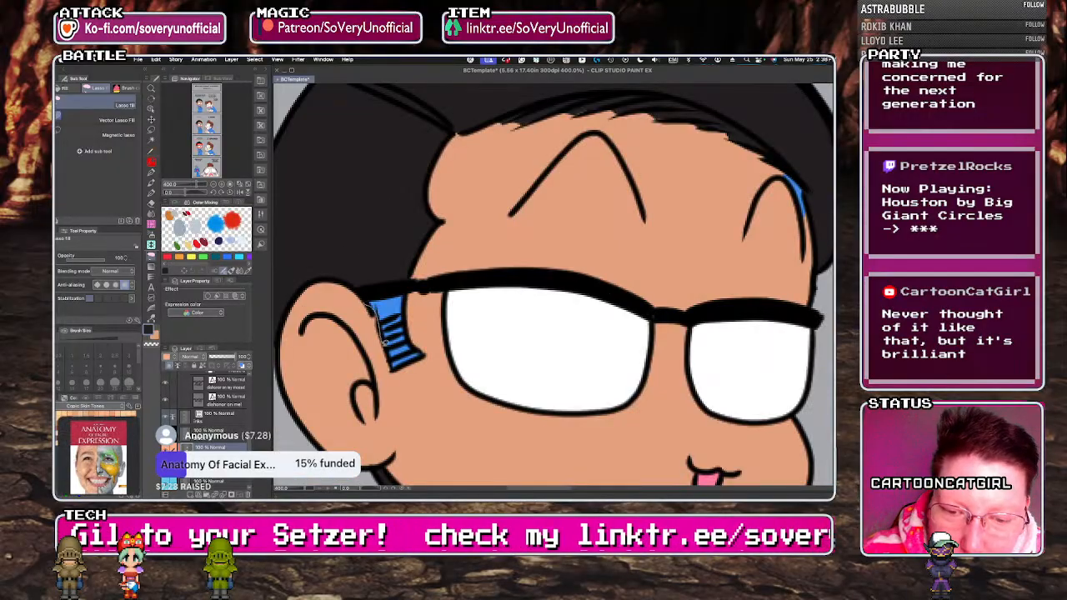
drag(367, 307, 362, 297)
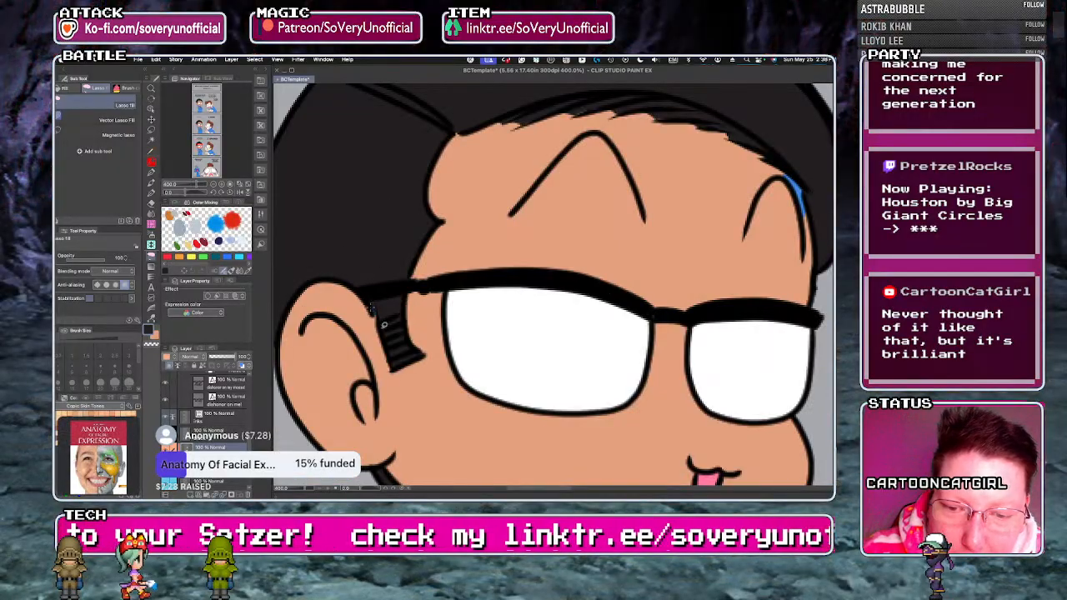
Fill the gap beside the arms-crossed character's brow and both hands with tan in the "I KNOW!!!" panel.
scroll(374, 313, down, 4)
scroll(486, 293, up, 4)
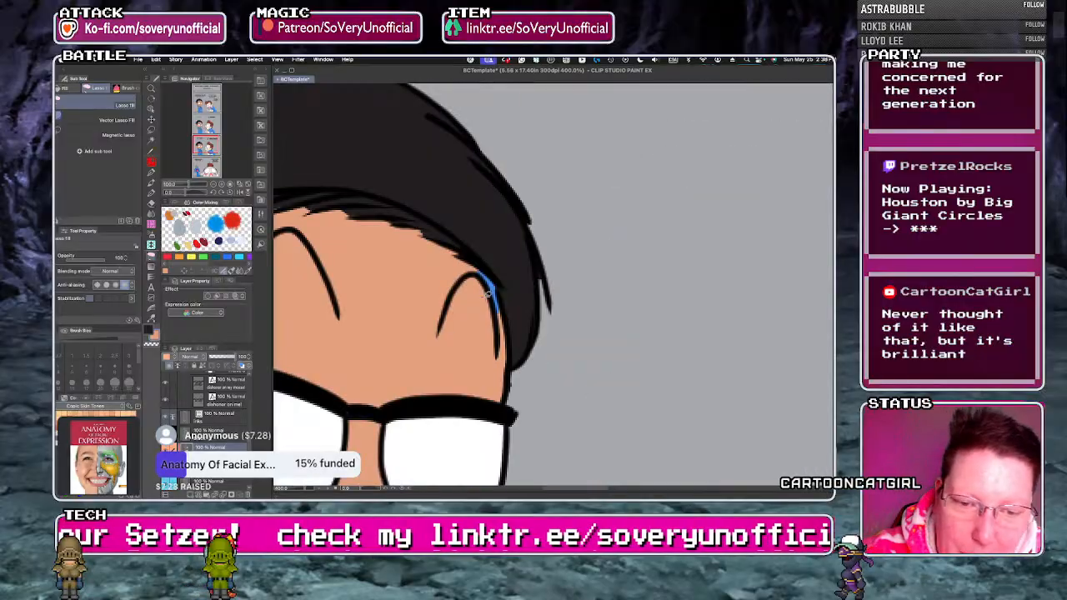
drag(486, 294, 492, 302)
scroll(371, 200, down, 5)
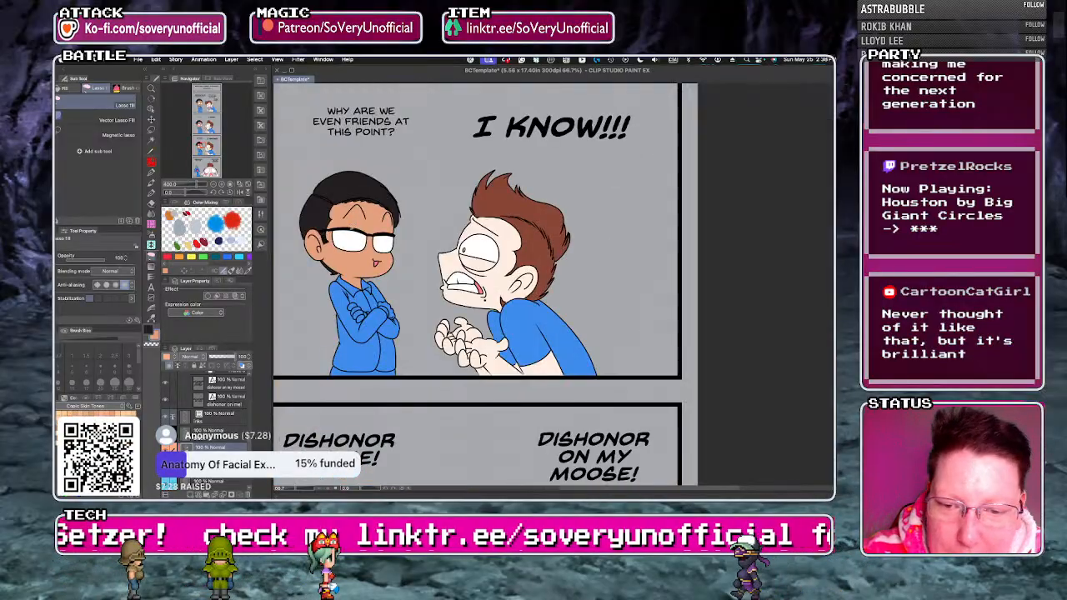
scroll(342, 293, up, 2)
key(g)
click(381, 332)
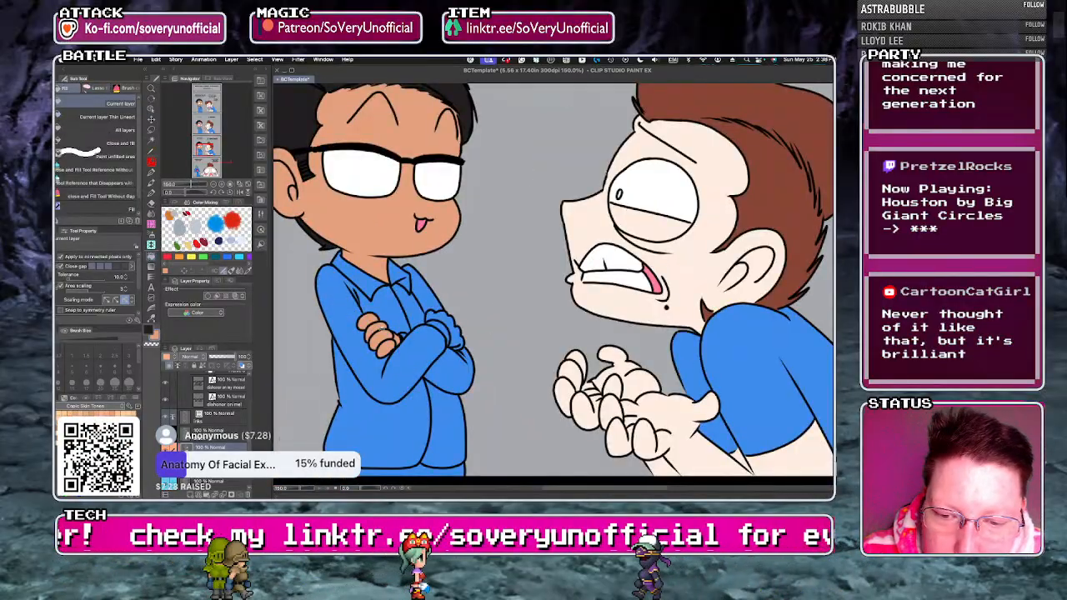
click(444, 327)
key(g)
Fill the small screaming character's face, ears and neck with tan in the "DISHONOR ON ME!" panel.
scroll(369, 278, down, 2)
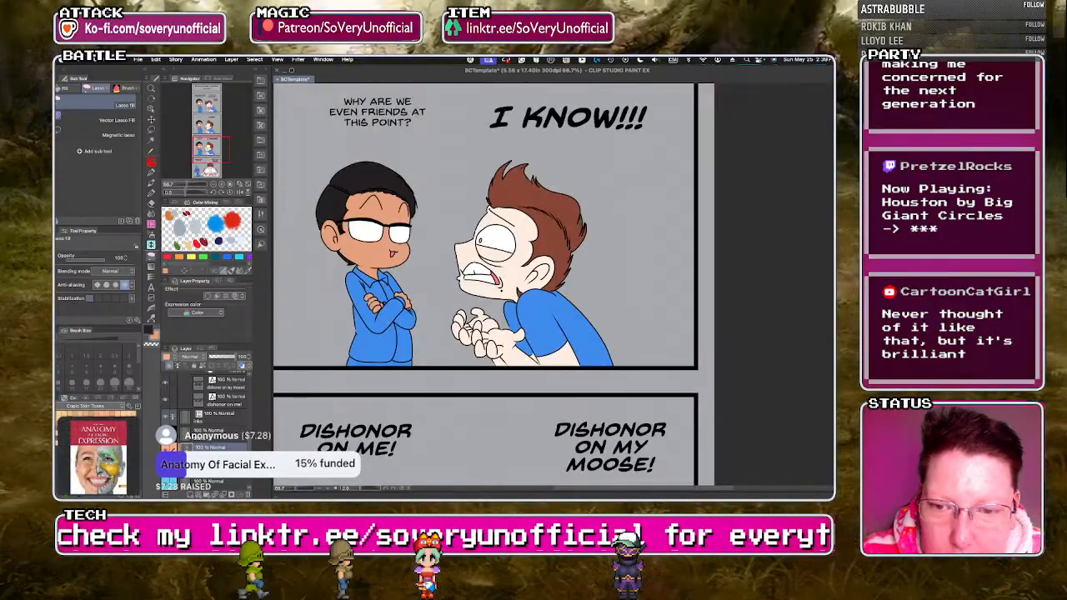
scroll(368, 275, down, 3)
scroll(355, 455, up, 3)
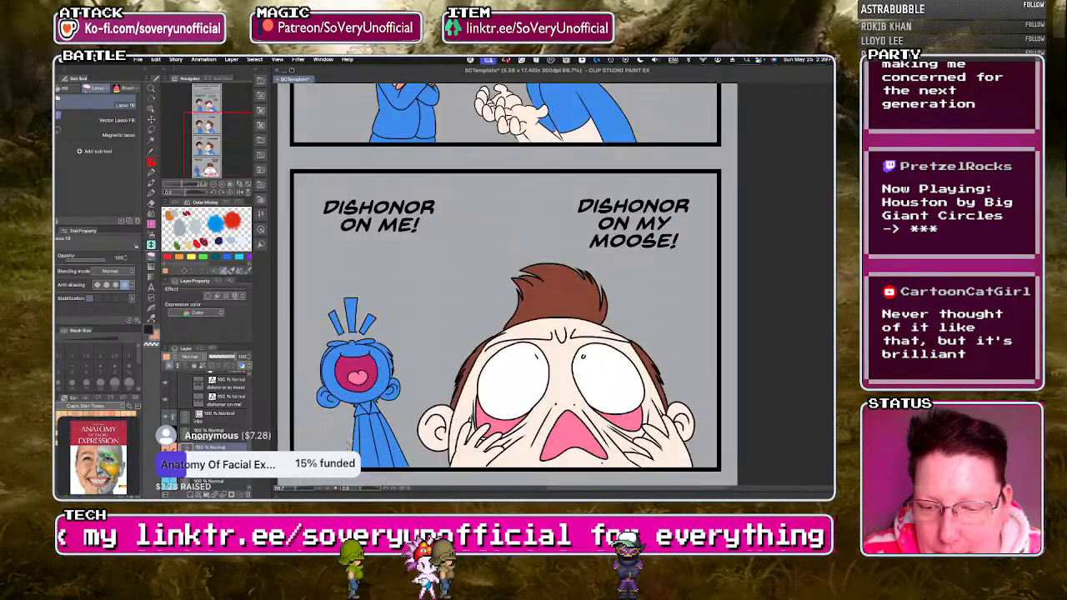
key(g)
click(367, 358)
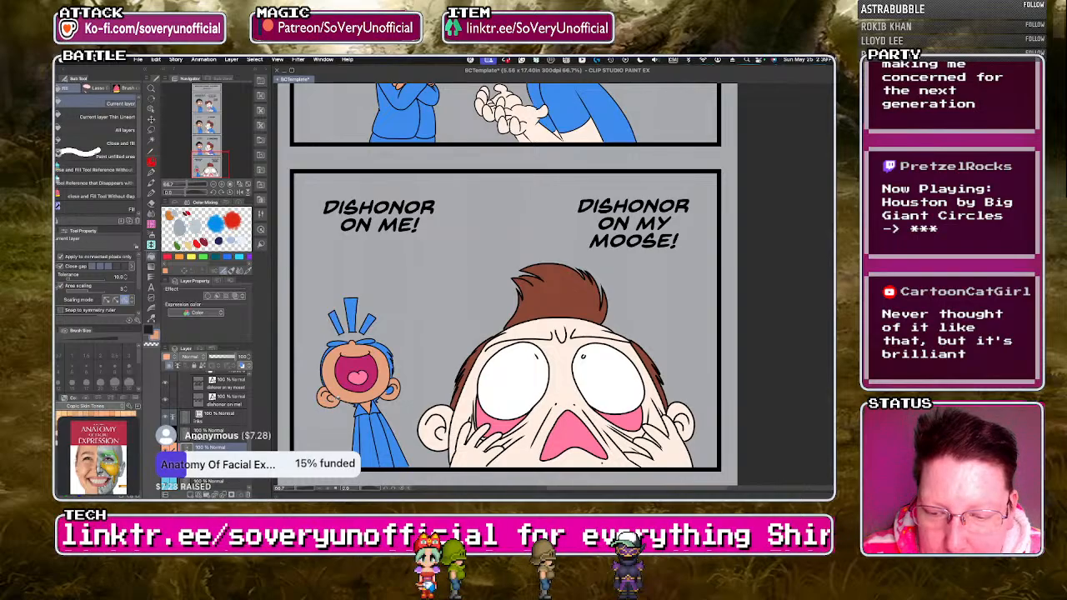
key(g)
Fill the screaming character's nape hair tufts with near-black and touch up the small gaps around the ear.
scroll(333, 425, up, 3)
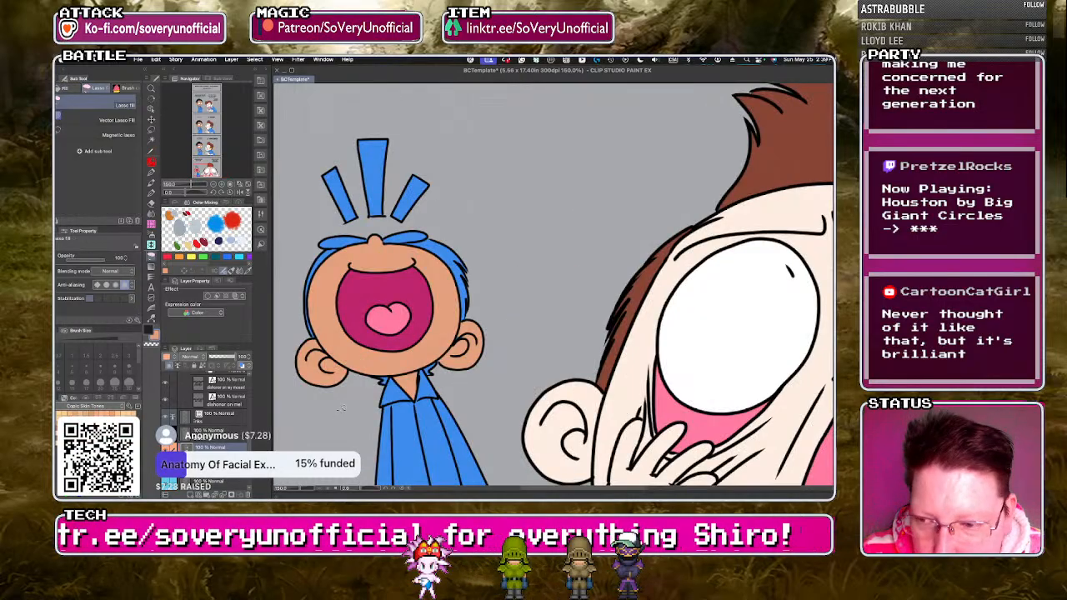
key(g)
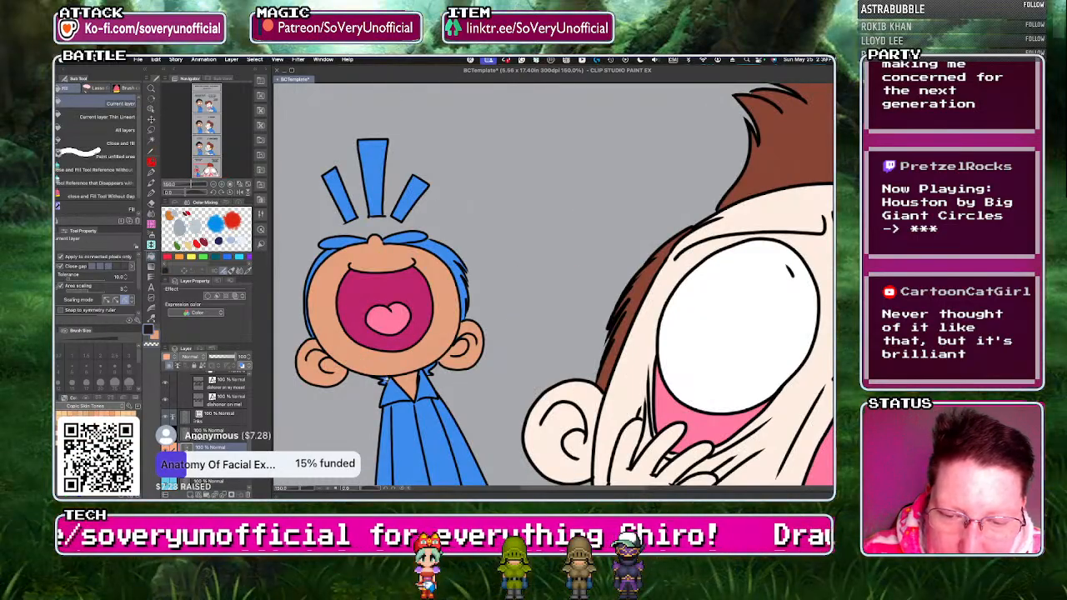
key(g)
scroll(430, 367, up, 3)
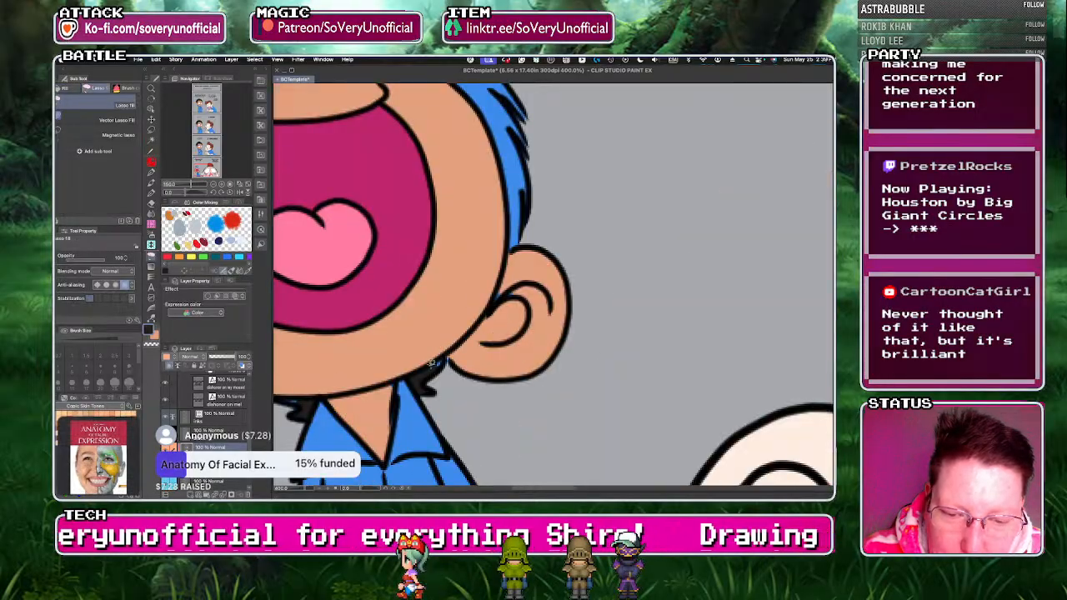
scroll(396, 380, down, 2)
scroll(375, 401, up, 4)
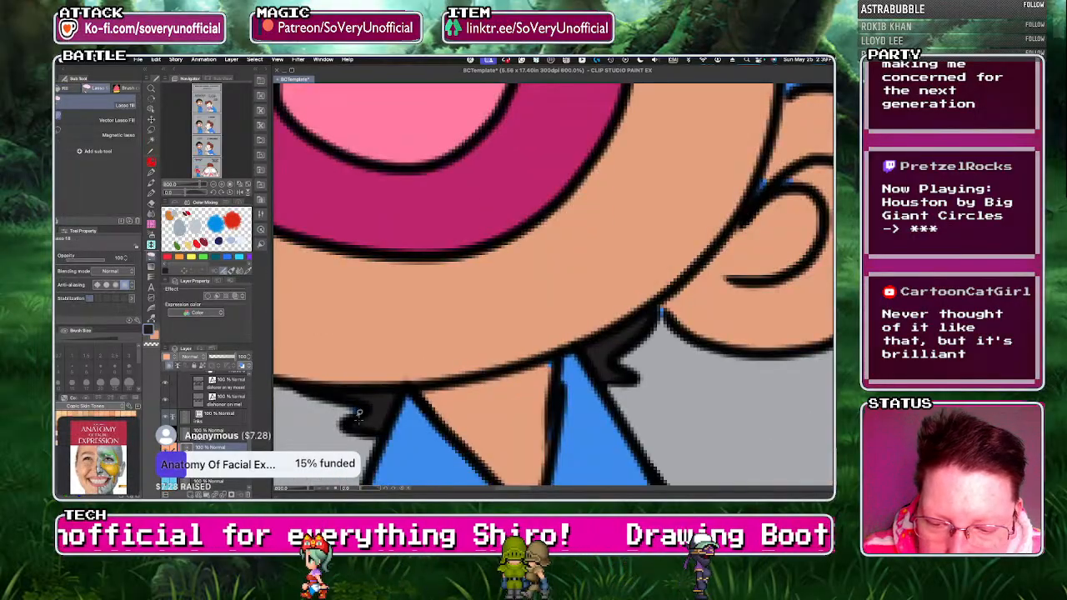
scroll(357, 425, down, 3)
scroll(403, 428, up, 3)
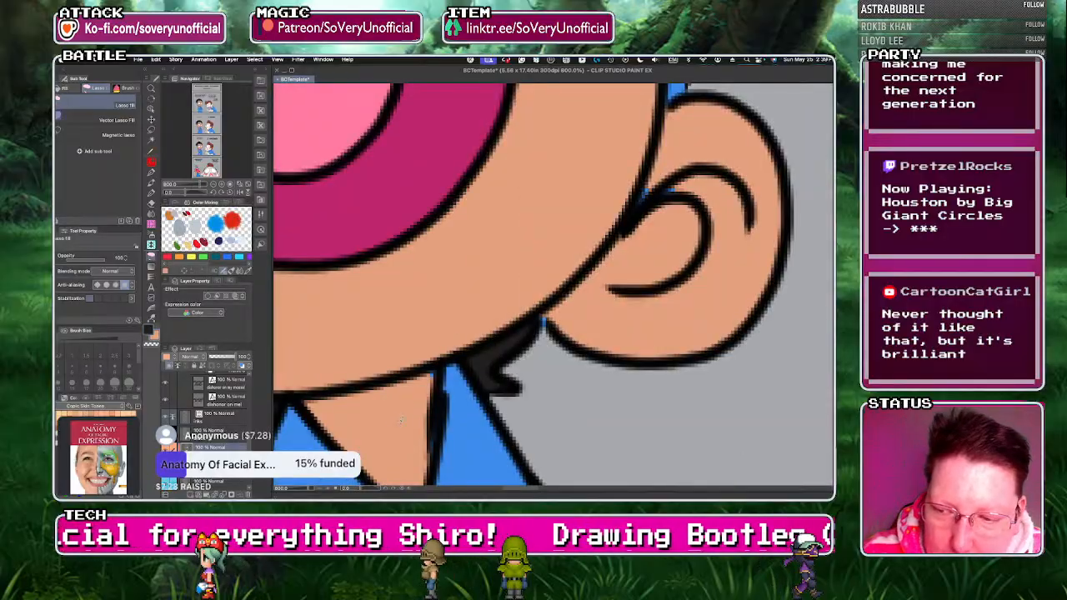
scroll(405, 429, down, 4)
scroll(421, 400, up, 3)
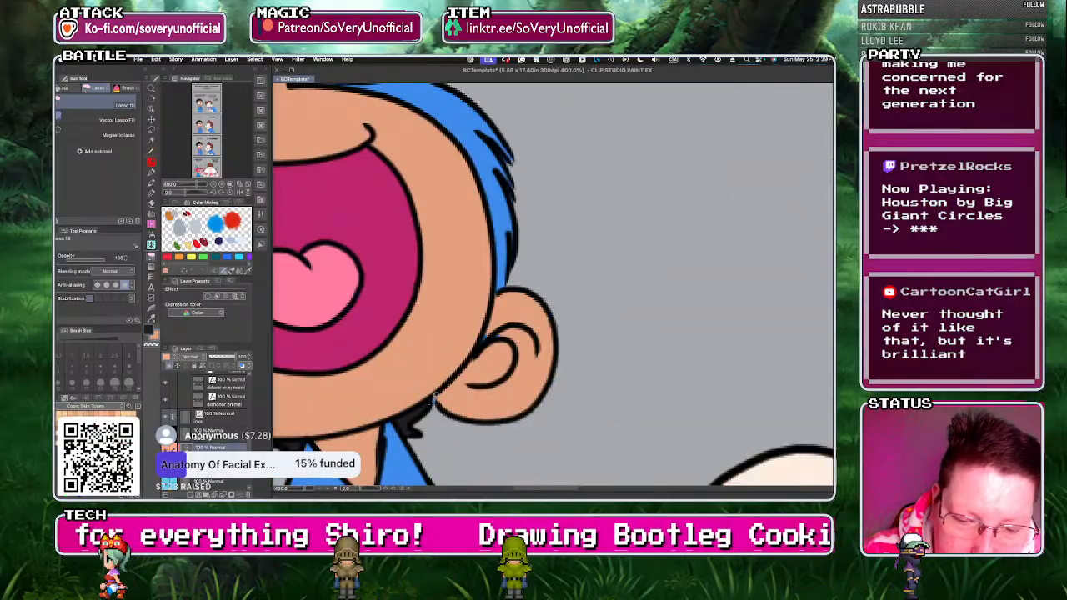
scroll(400, 392, down, 4)
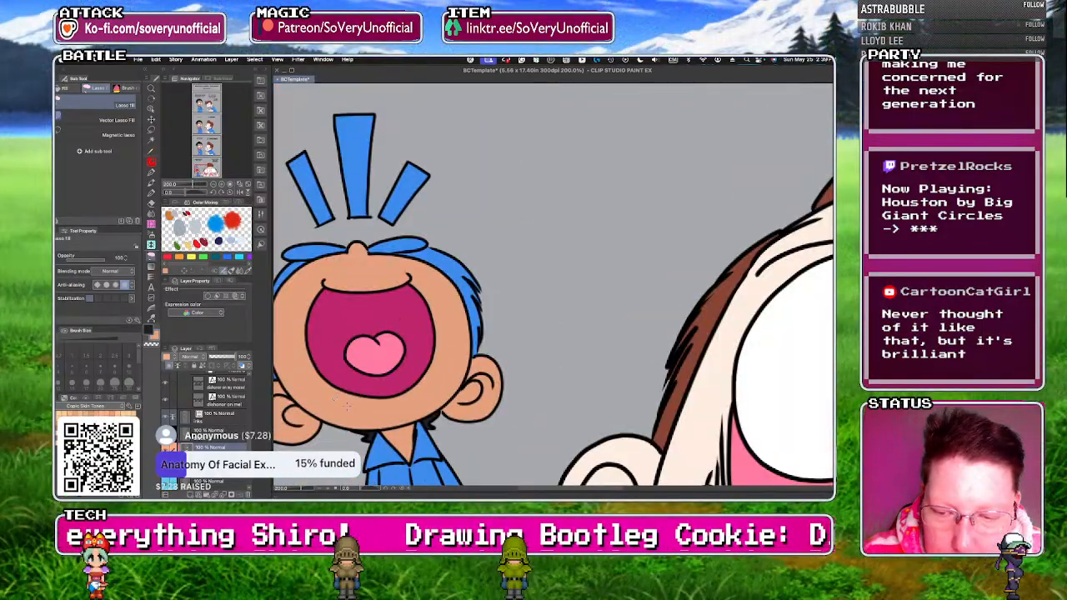
scroll(400, 392, up, 3)
scroll(334, 418, down, 3)
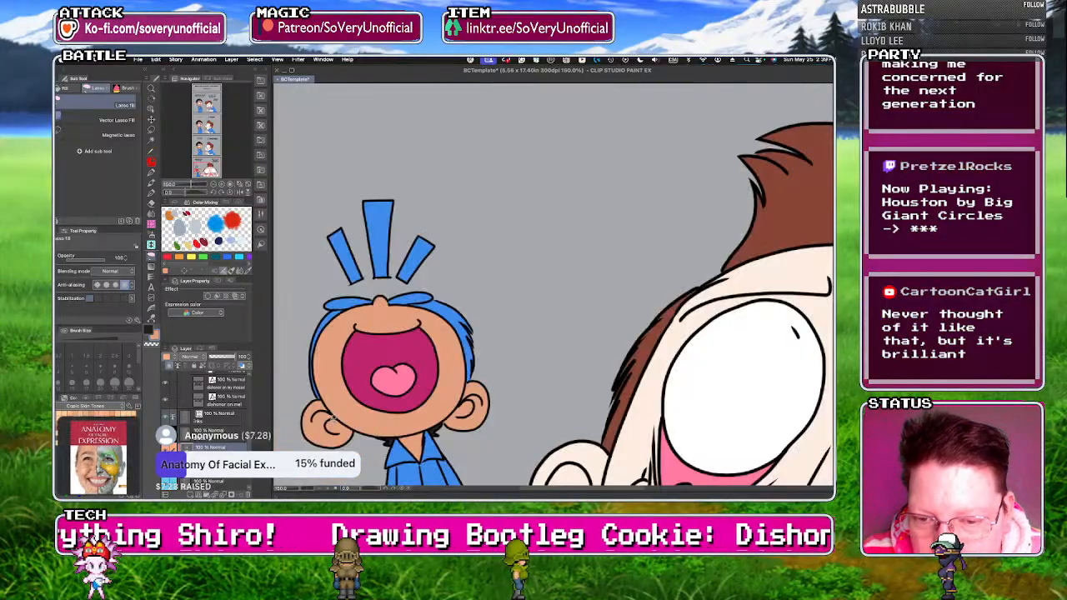
Fill the hair on both sides of the screaming character's head with near-black, including the sliver under the eye.
key(c)
key(g)
click(463, 326)
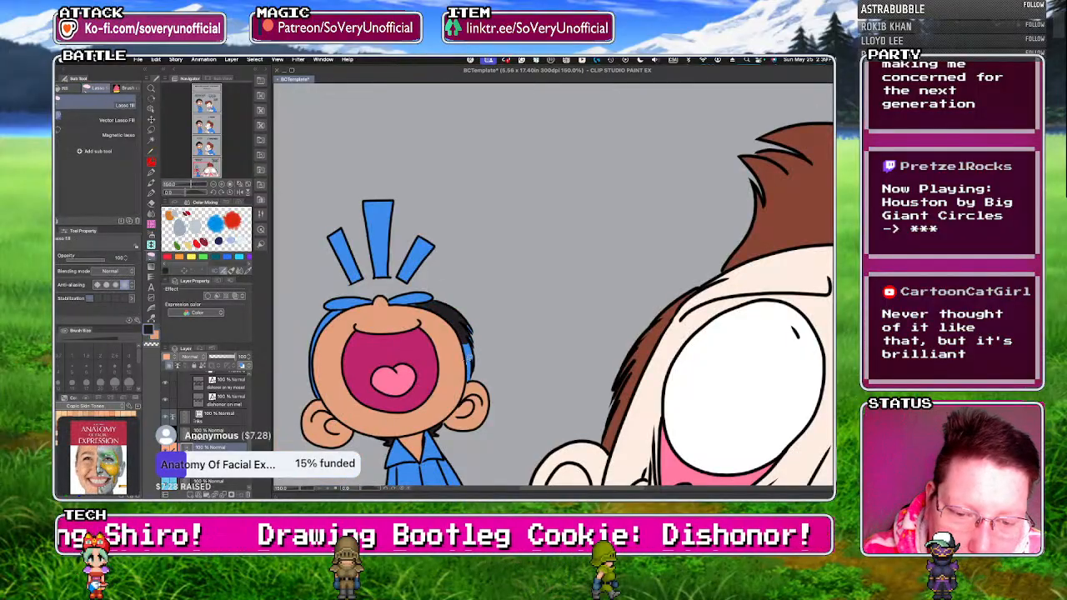
scroll(409, 301, up, 3)
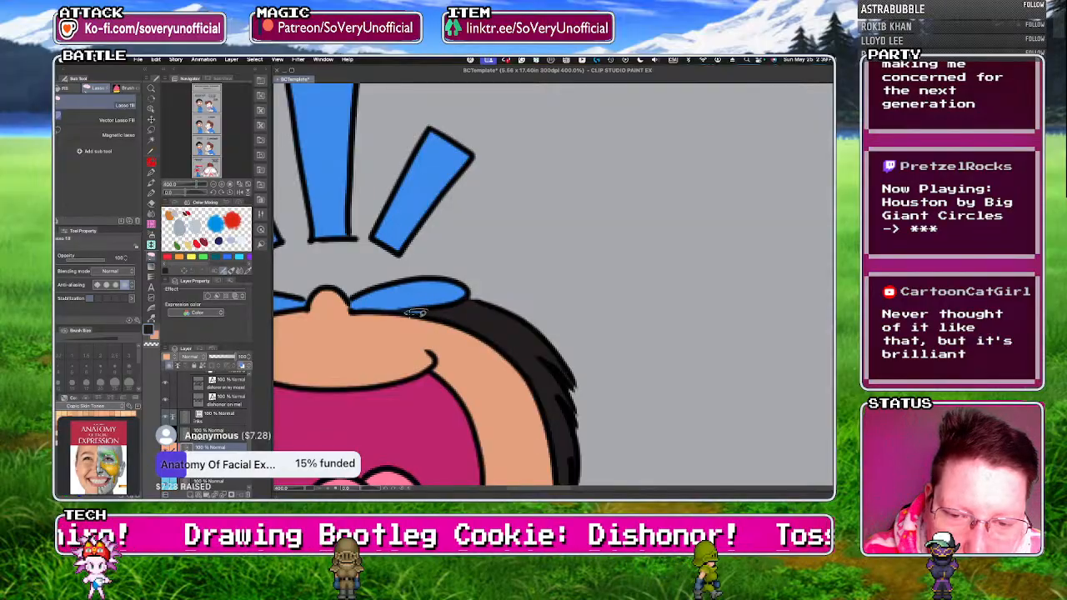
scroll(426, 311, down, 4)
scroll(396, 299, up, 2)
key(g)
key(g)
key(g)
click(358, 415)
key(g)
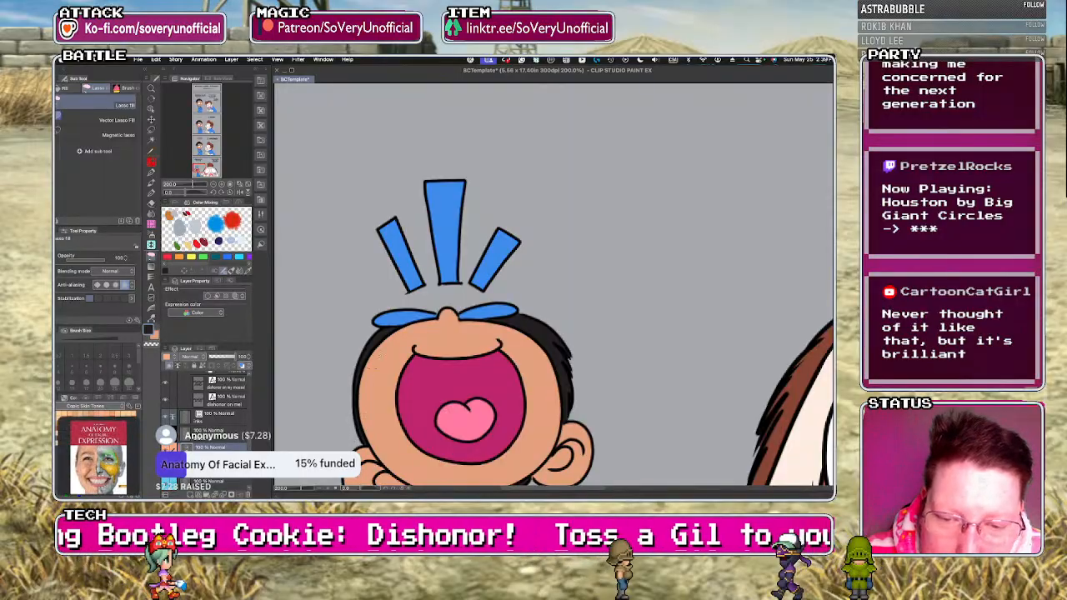
Fill the screaming character's two flattened eyes with white in the "DISHONOR ON ME!" panel.
scroll(450, 300, down, 5)
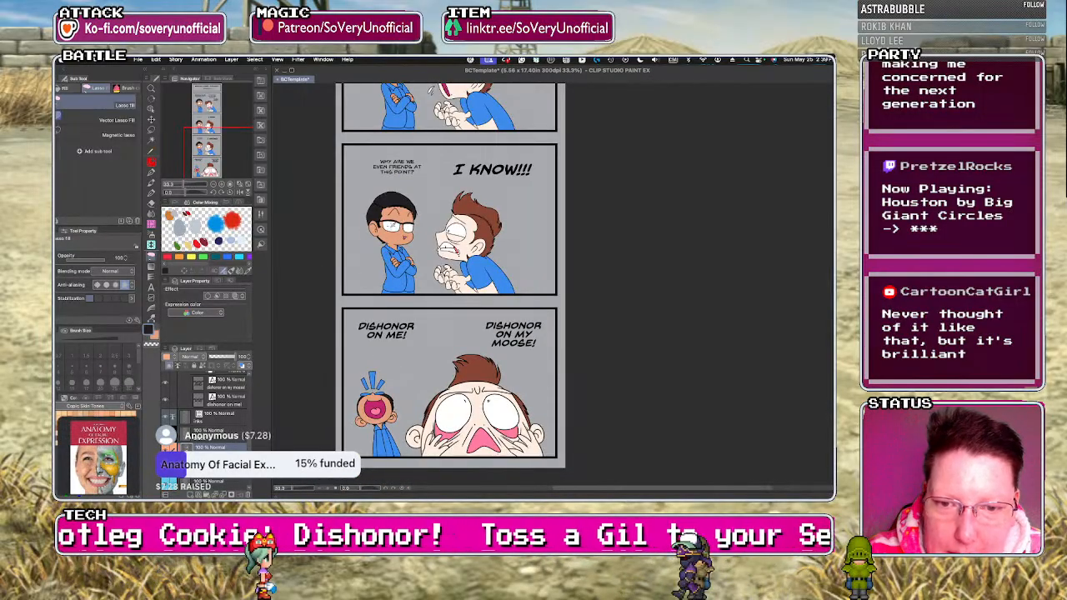
scroll(363, 408, up, 3)
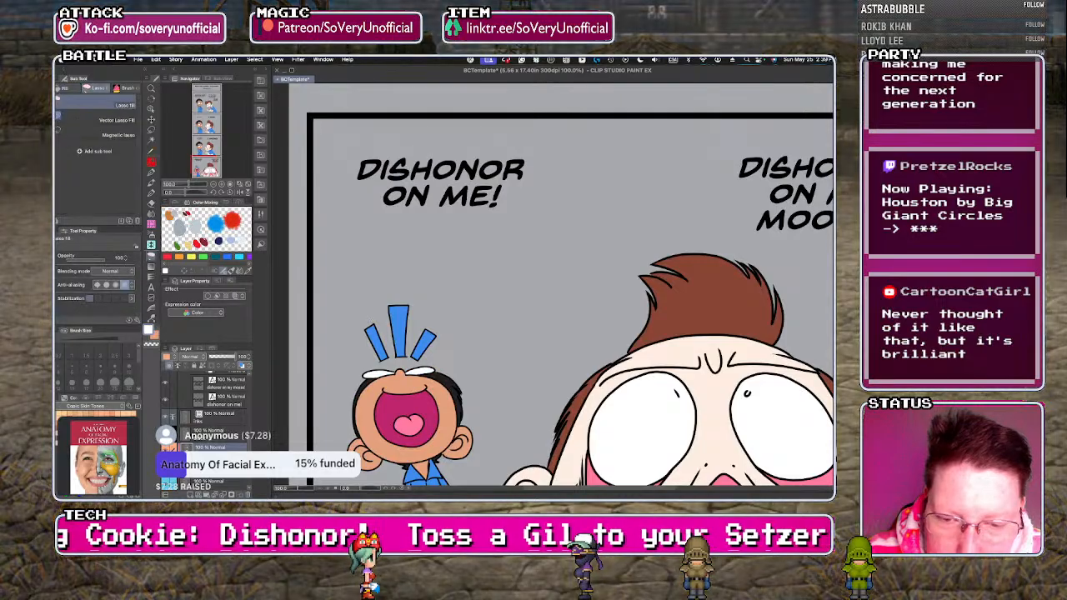
scroll(375, 329, down, 2)
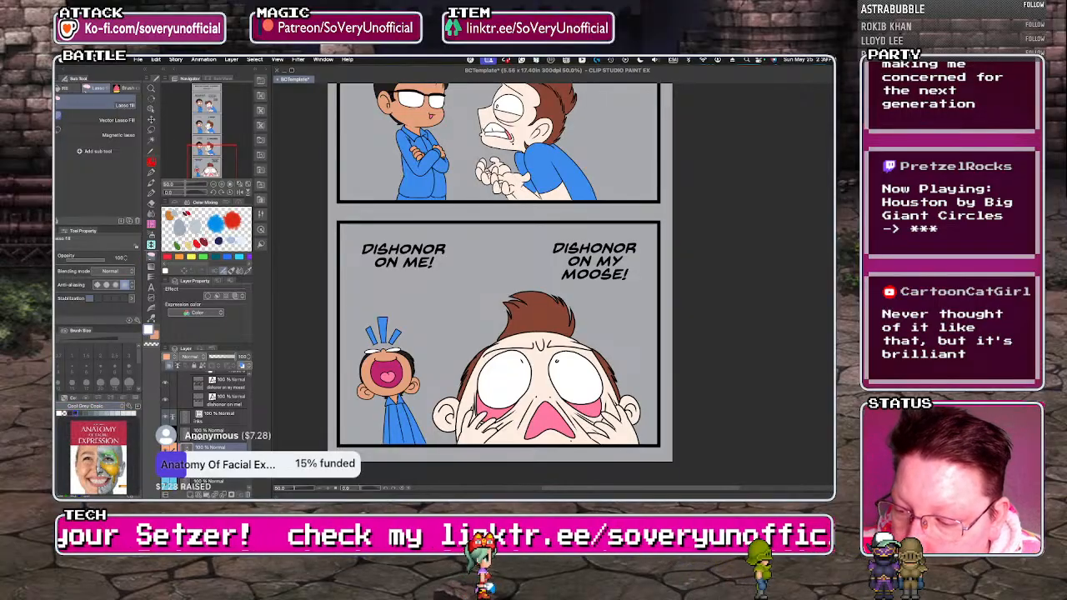
Fill the screaming character's shirt and sleeves with dark cool gray in the "DISHONOR ON ME!" panel.
key(g)
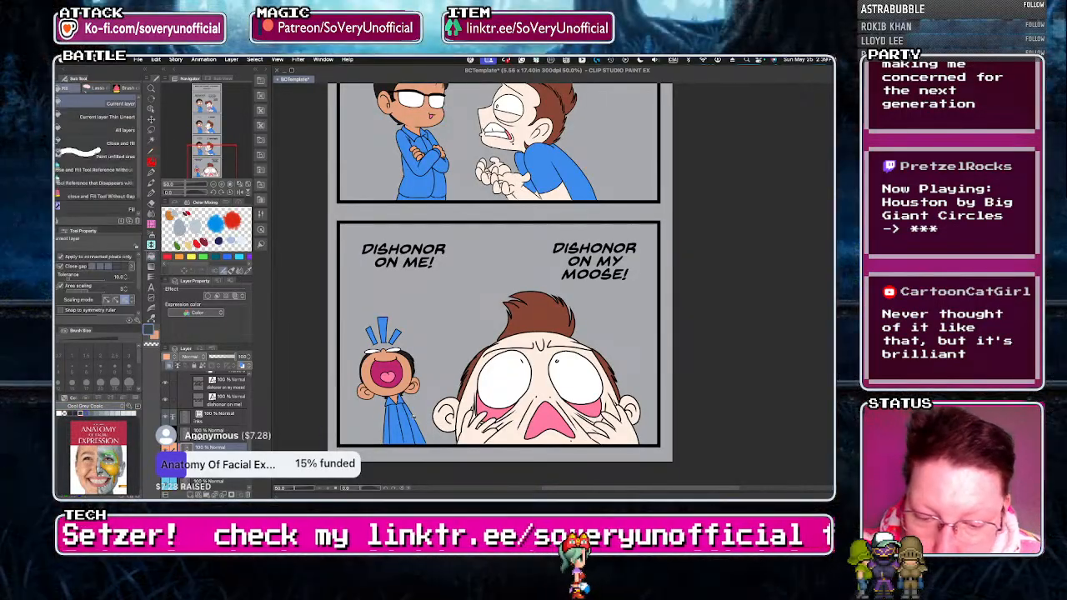
click(413, 421)
click(395, 425)
key(g)
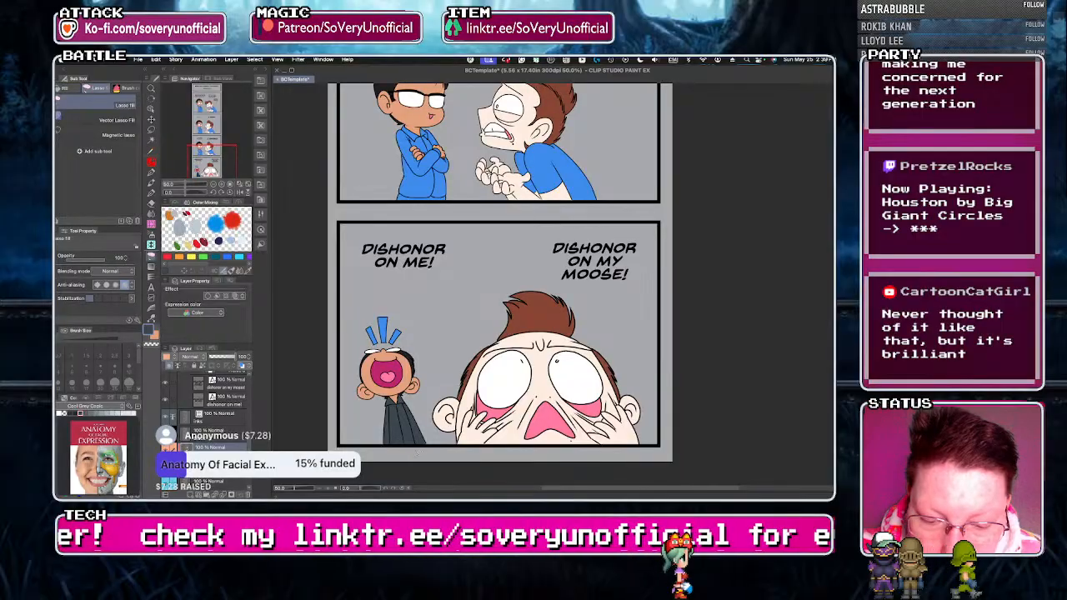
Fill the main areas of the arms-crossed character's shirt with dark cool gray in the "I KNOW!!!" panel.
scroll(378, 434, down, 2)
scroll(404, 298, up, 3)
key(g)
click(392, 321)
click(407, 296)
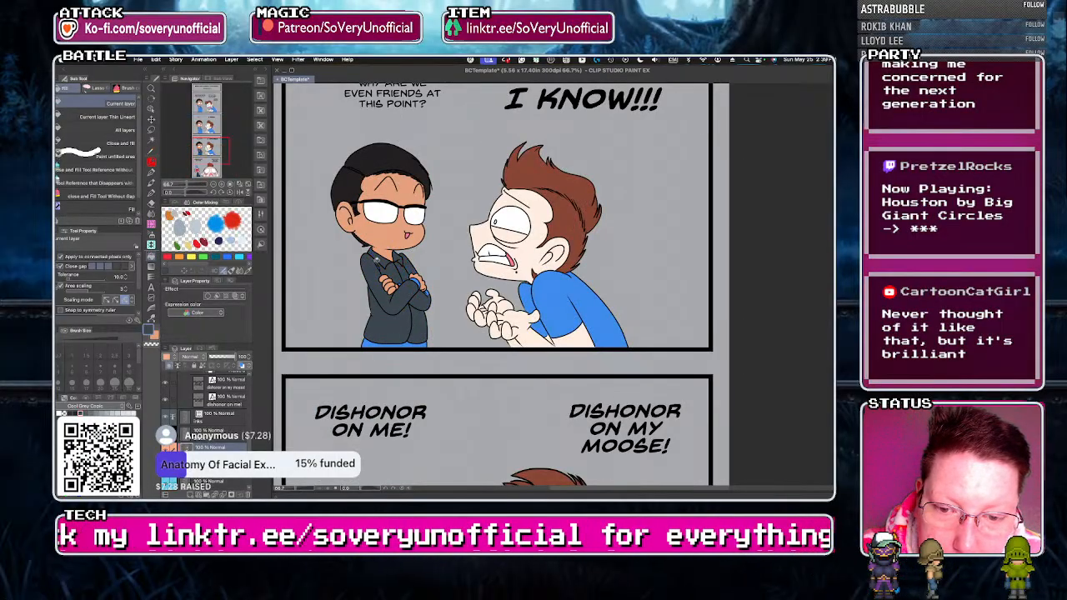
key(g)
Fill the cuff and remaining small gaps of the arms-crossed character's shirt with dark cool gray in the "I KNOW!!!" panel.
scroll(411, 282, up, 2)
key(g)
key(g)
drag(440, 303, 431, 324)
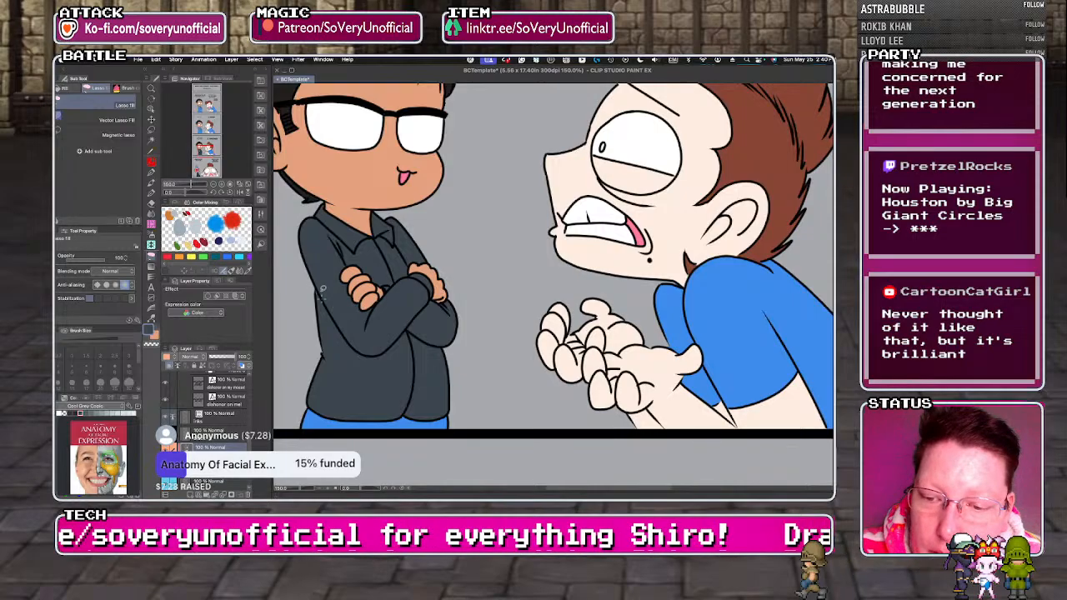
scroll(355, 423, down, 2)
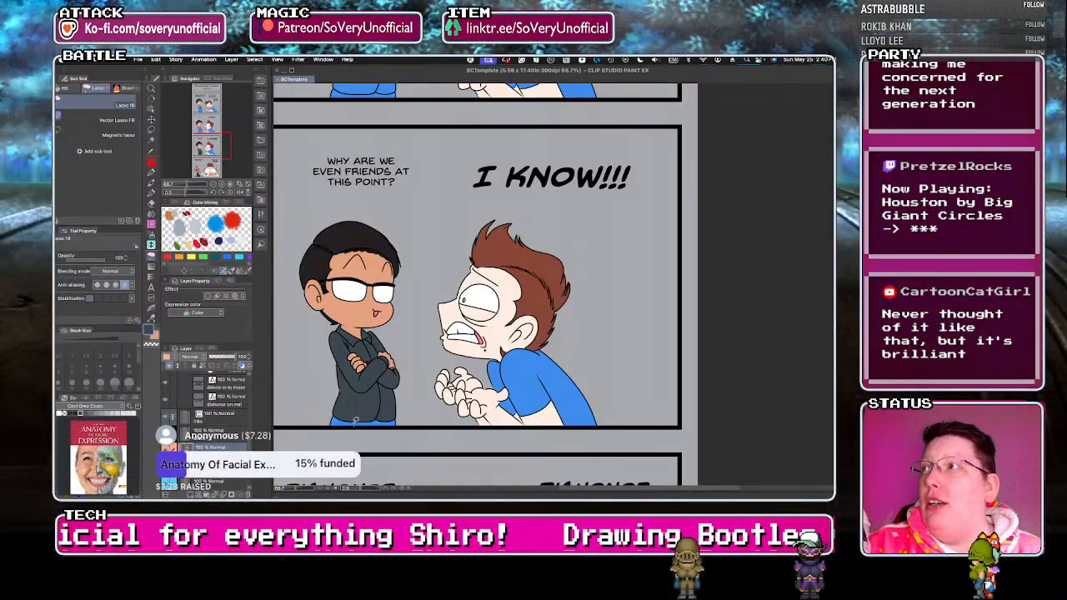
Fill the arms-crossed character's folded sleeves and the chest strip beside the collar with dark cool gray in the "I KNOW" panel.
scroll(335, 384, down, 2)
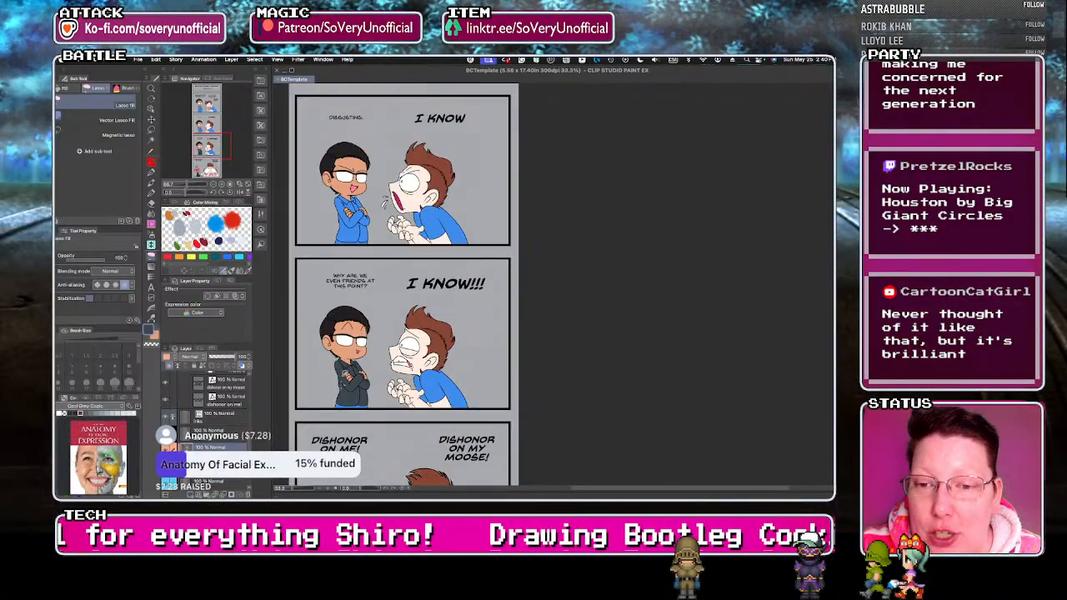
scroll(363, 210, up, 4)
key(g)
click(394, 300)
click(359, 279)
click(351, 236)
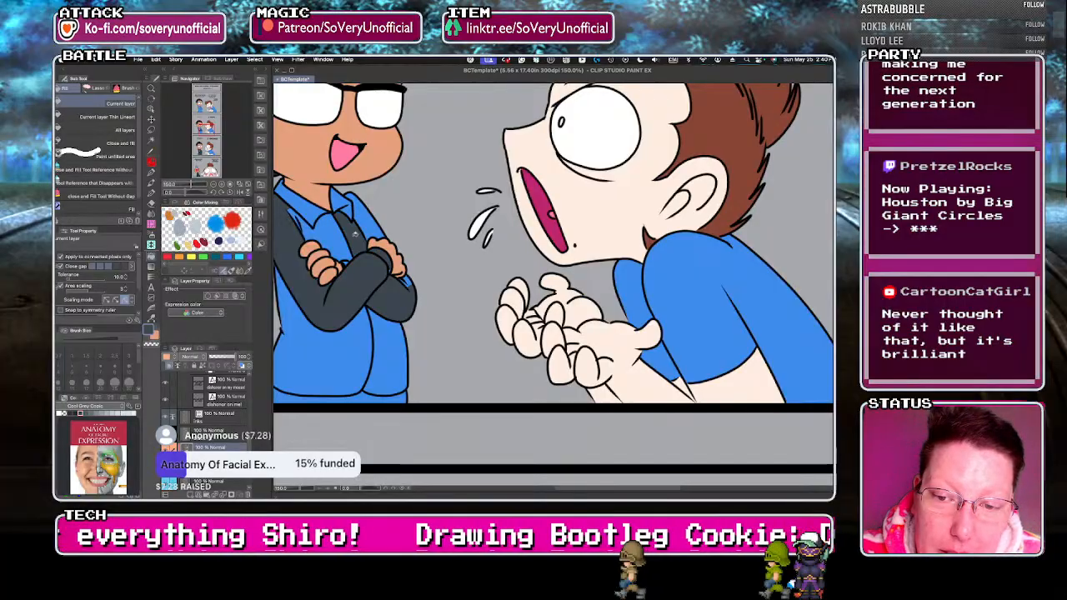
click(367, 218)
Fill the shirt's collar, remaining upper chest and other shoulder with dark cool gray in the "I KNOW" panel.
click(322, 239)
click(293, 204)
key(g)
drag(291, 207, 302, 228)
key(g)
click(342, 215)
key(g)
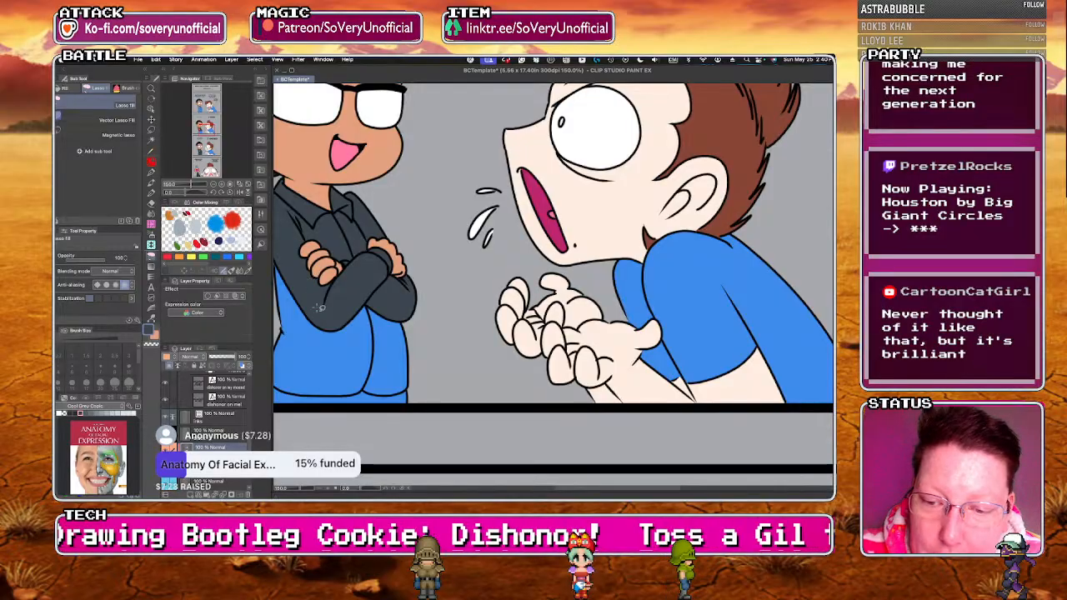
Fill the lower torso of the arms-crossed character's shirt with dark cool gray in the "I KNOW" panel.
scroll(307, 283, down, 3)
scroll(296, 286, up, 2)
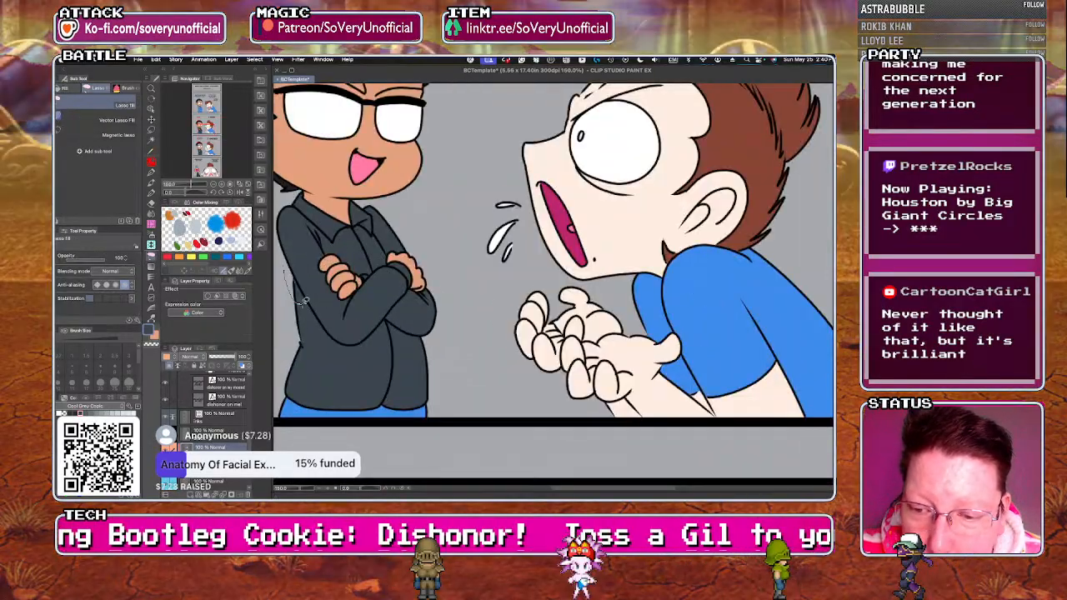
scroll(333, 366, down, 4)
scroll(342, 174, up, 4)
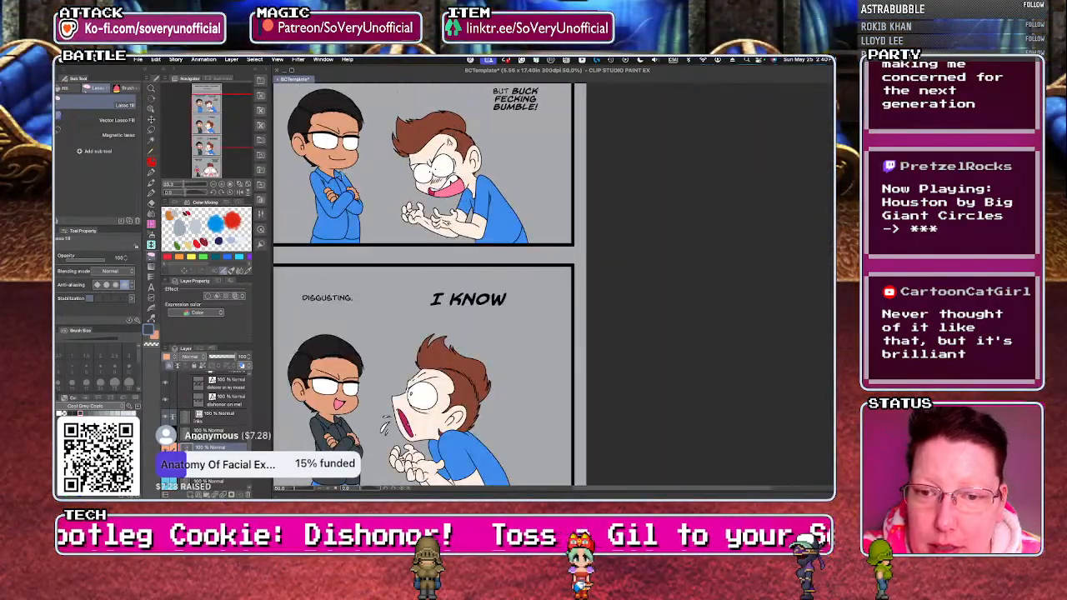
Fill the arms-crossed character's whole shirt, including sleeves and collar, with dark cool gray in the "BUCK FECKING BUMBLE!" panel.
key(g)
drag(384, 275, 321, 321)
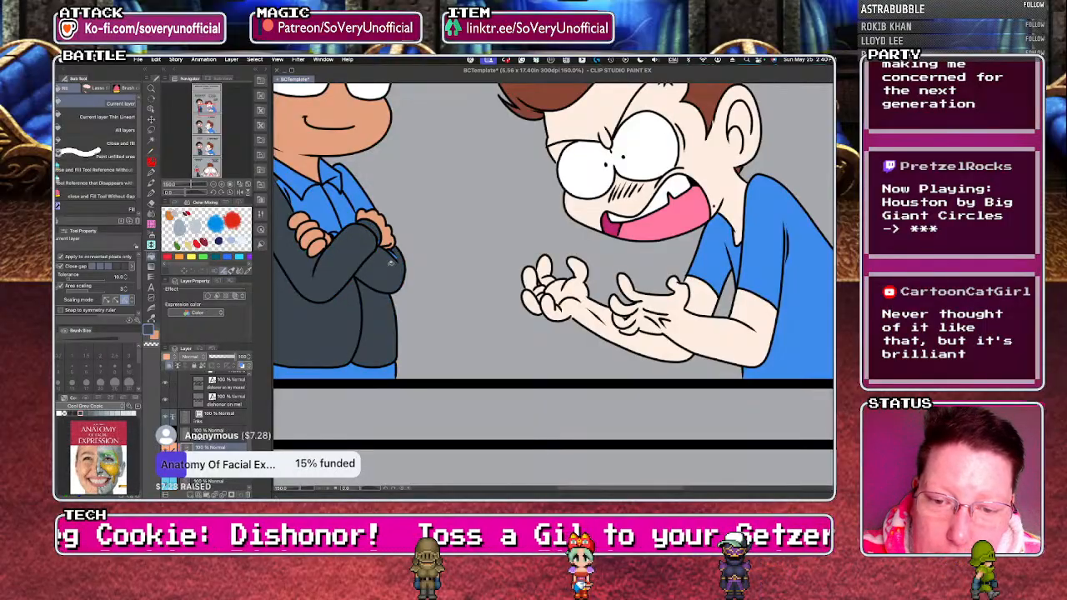
key(g)
drag(390, 247, 397, 270)
key(g)
click(351, 186)
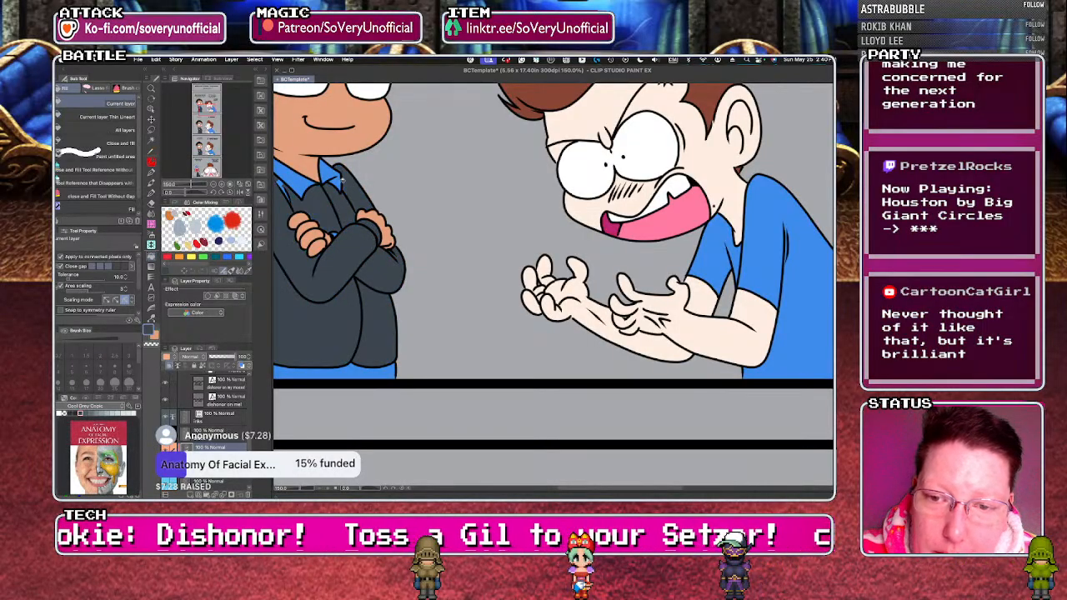
key(g)
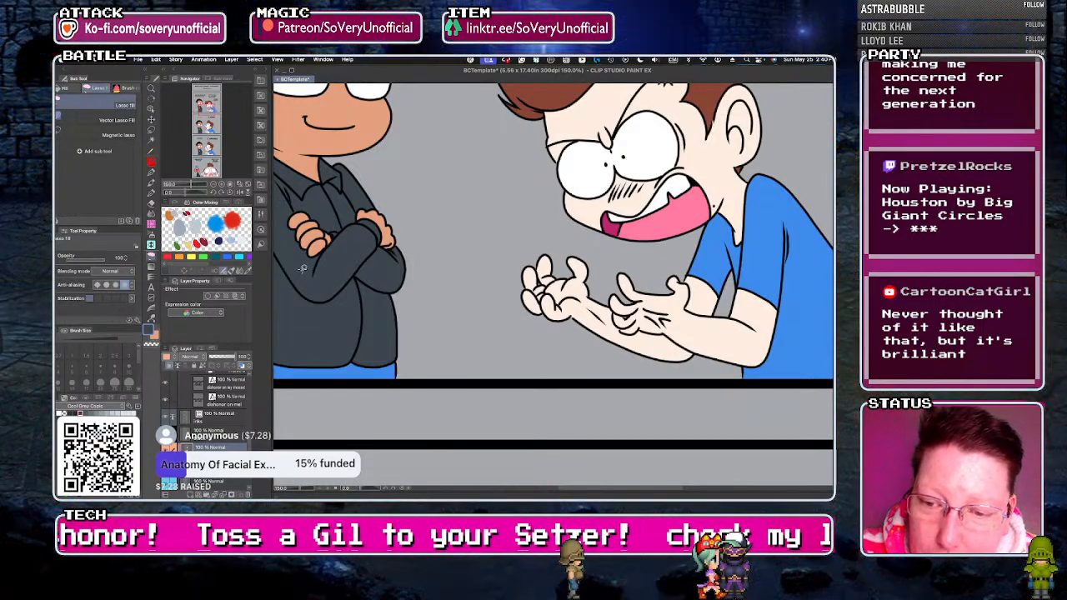
Fill the arms-crossed character's pants with a darker shade than the shirt in the arms-crossed panels.
scroll(392, 332, down, 3)
scroll(355, 298, up, 3)
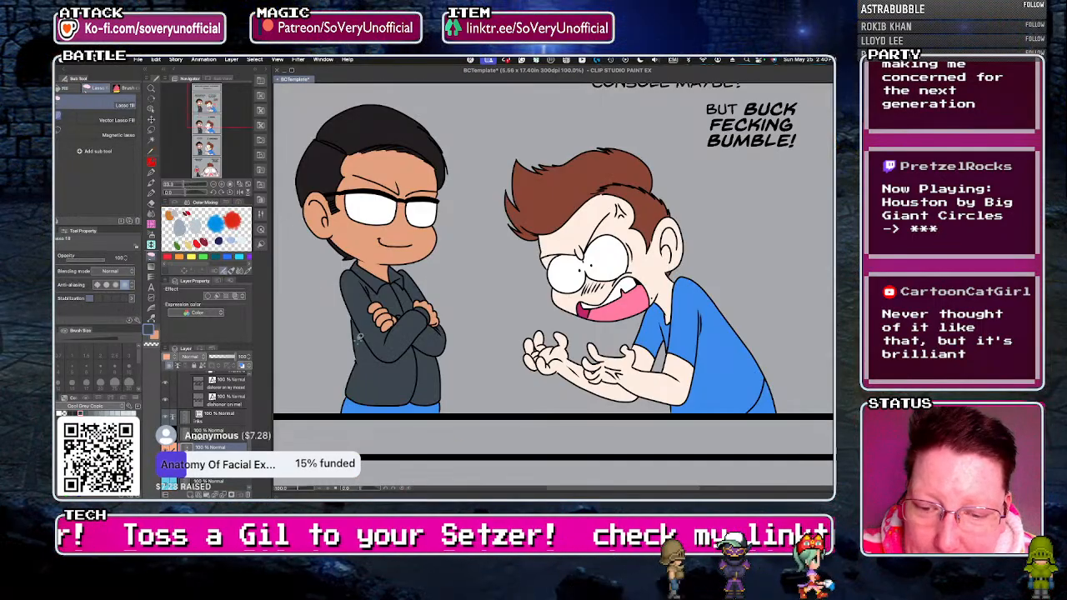
scroll(353, 297, down, 4)
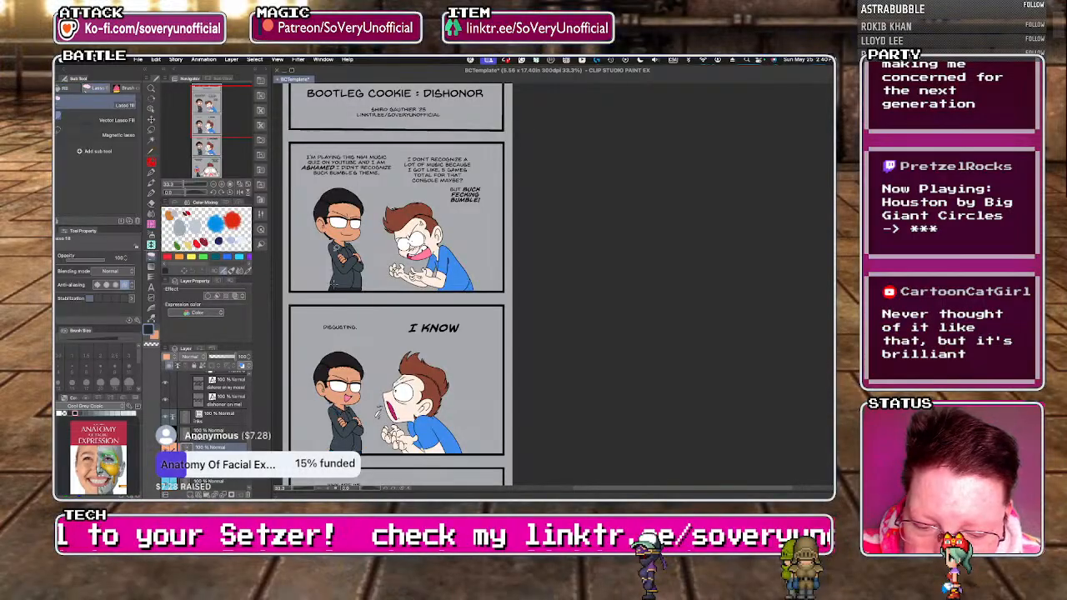
scroll(332, 288, down, 2)
scroll(333, 291, up, 5)
click(321, 193)
key(g)
Open the list of available color sets to choose a replacement for the Cool Grey Copic set.
scroll(366, 307, down, 4)
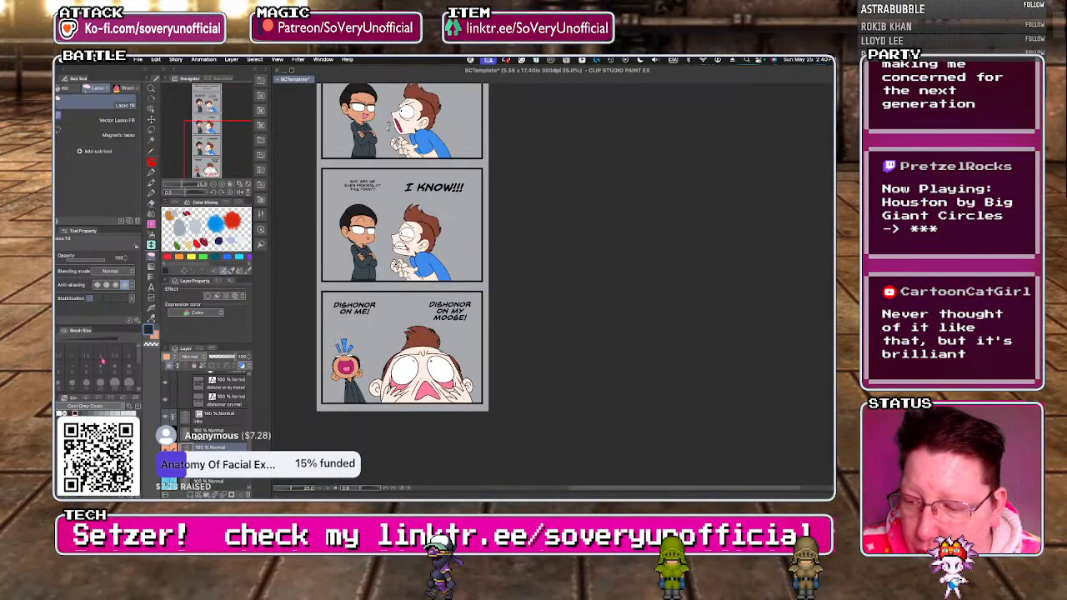
click(85, 406)
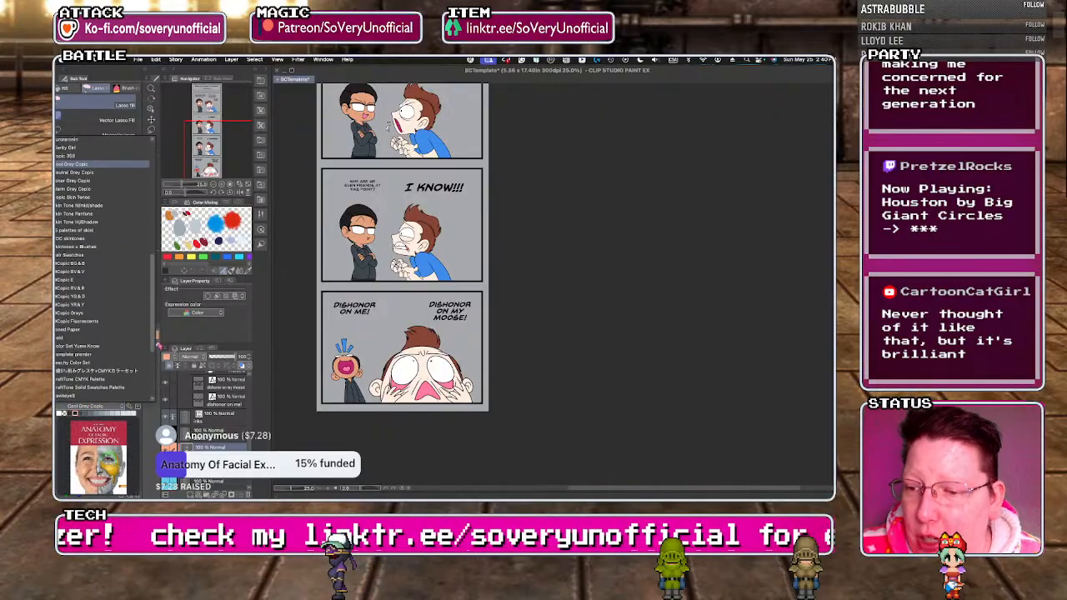
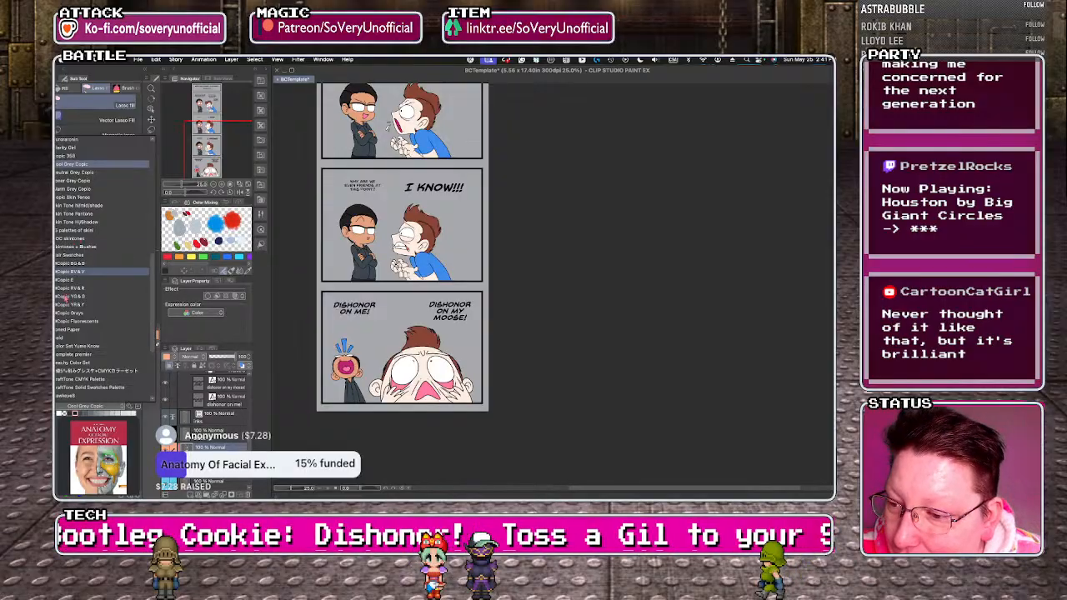
Fill the three shout lines above the small character's head in the last panel with yellow from the Copic YR & Y colour set.
click(69, 305)
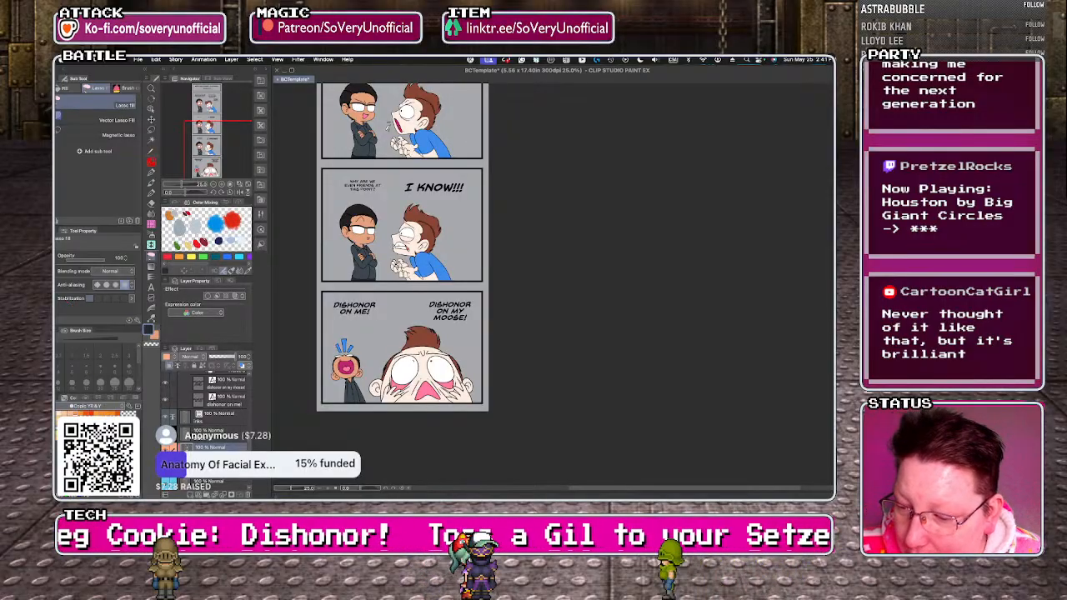
scroll(346, 348, up, 3)
key(g)
click(357, 351)
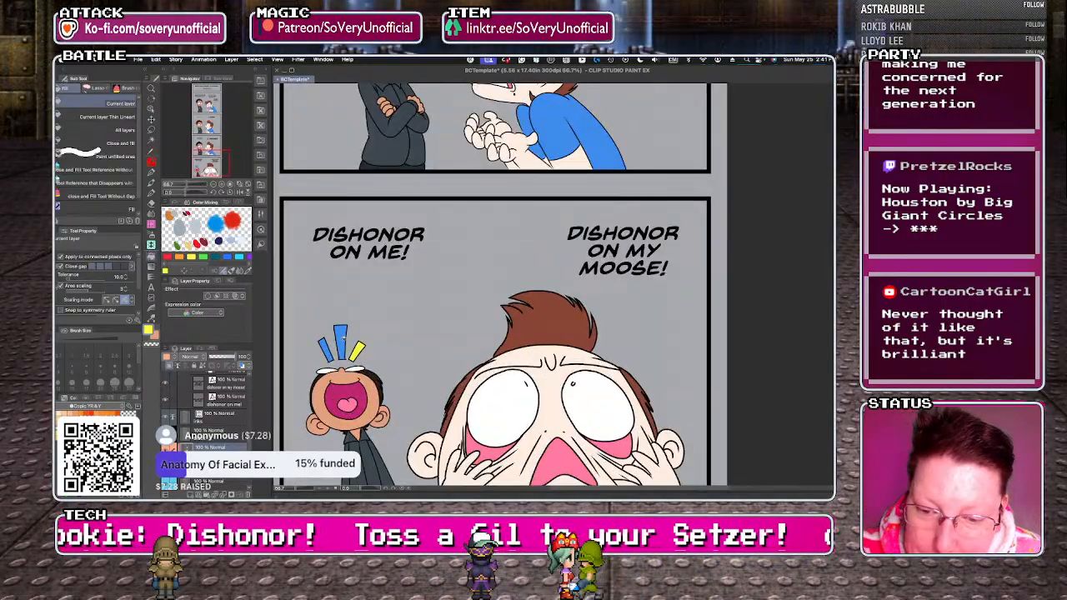
key(g)
scroll(343, 454, down, 4)
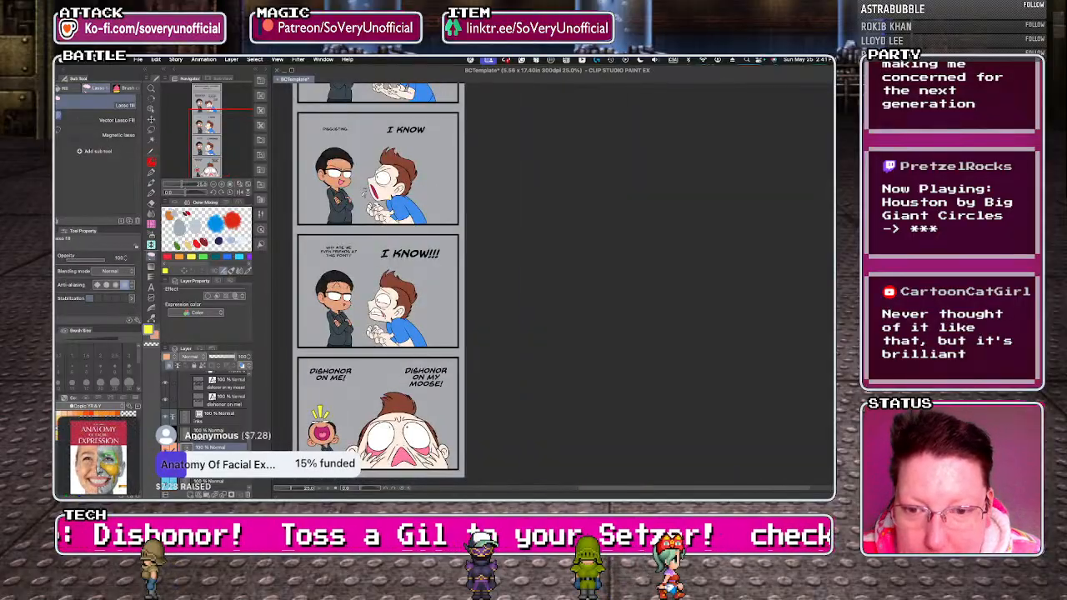
Browse the Copic colour sets and load Copic Grays.
click(83, 406)
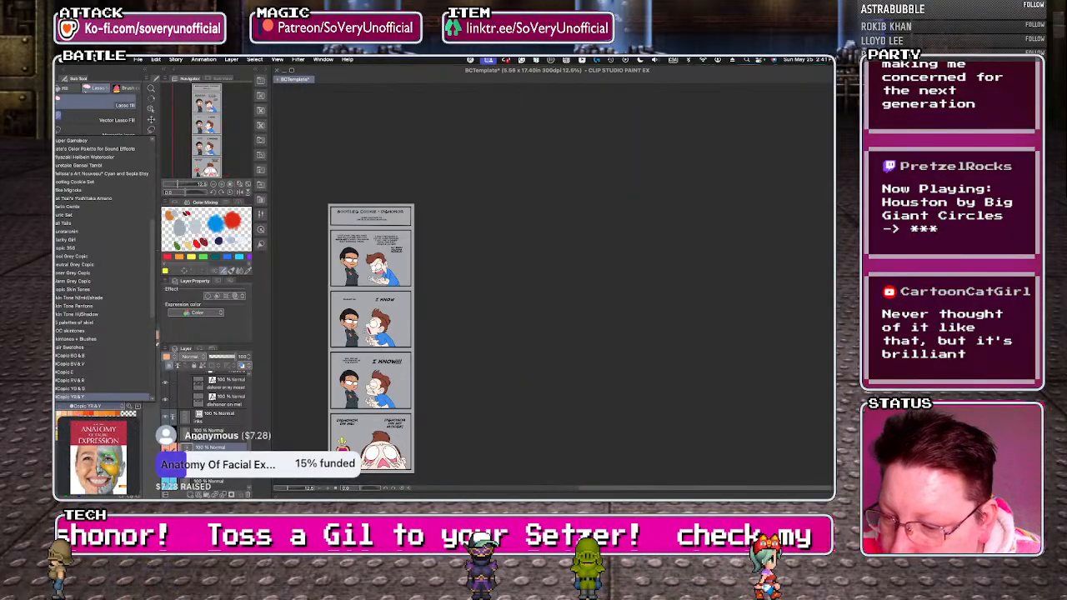
click(71, 366)
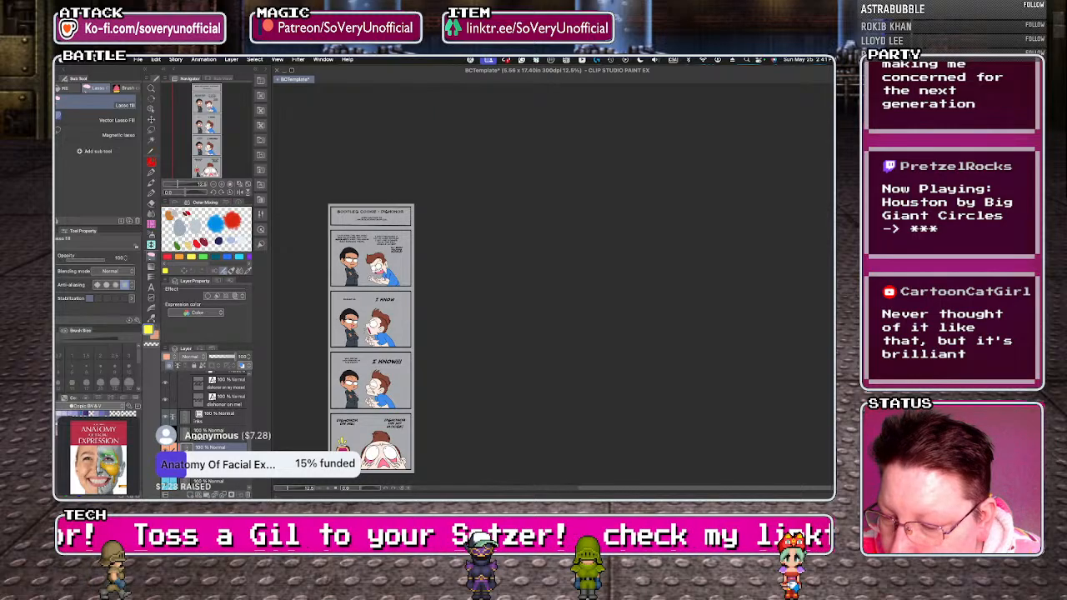
click(92, 406)
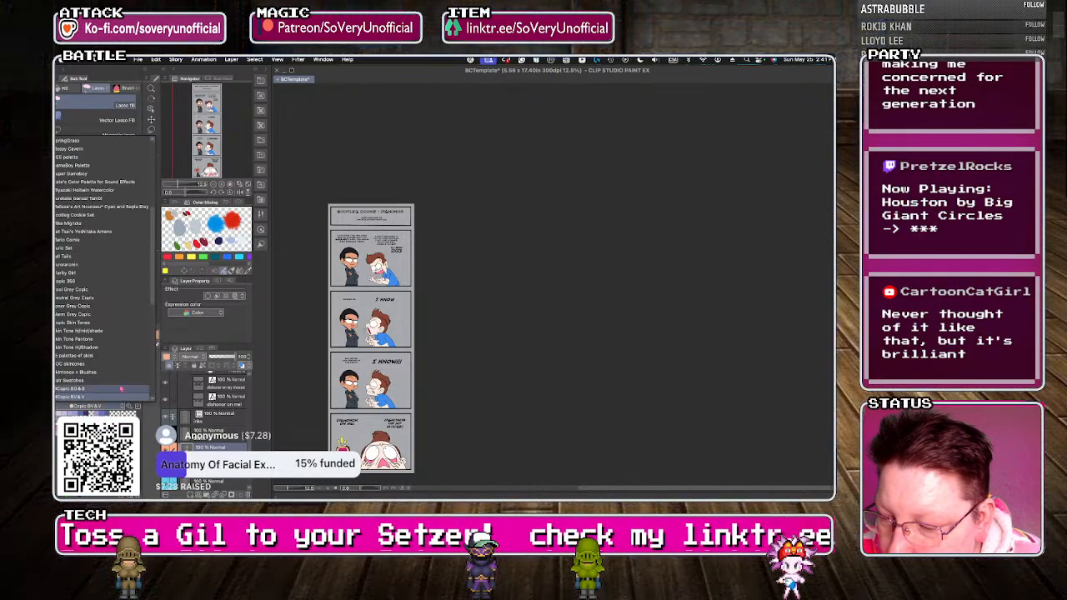
scroll(145, 399, down, 3)
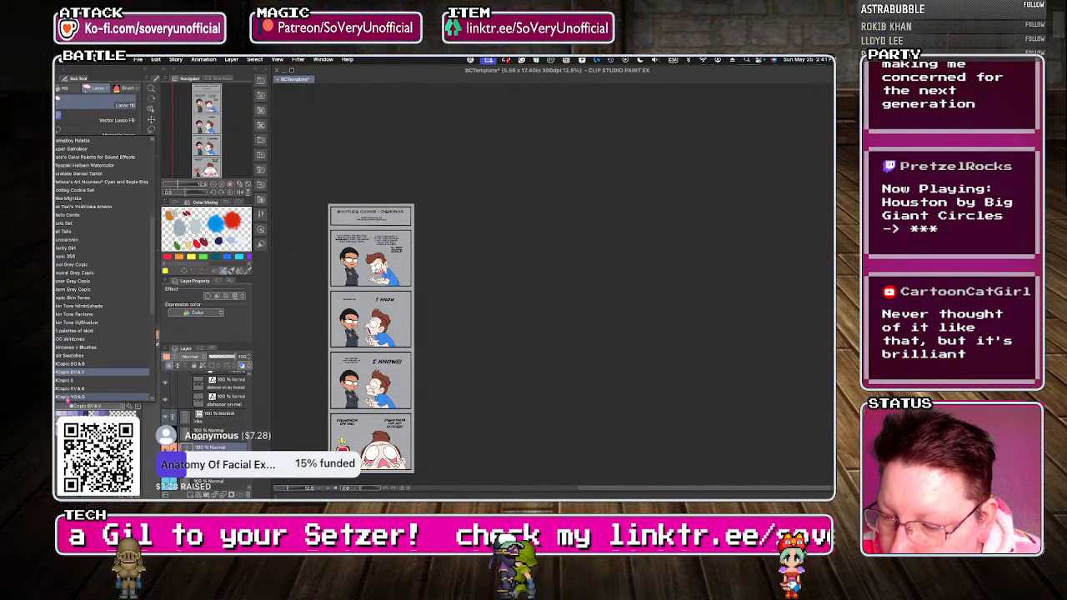
scroll(155, 333, down, 3)
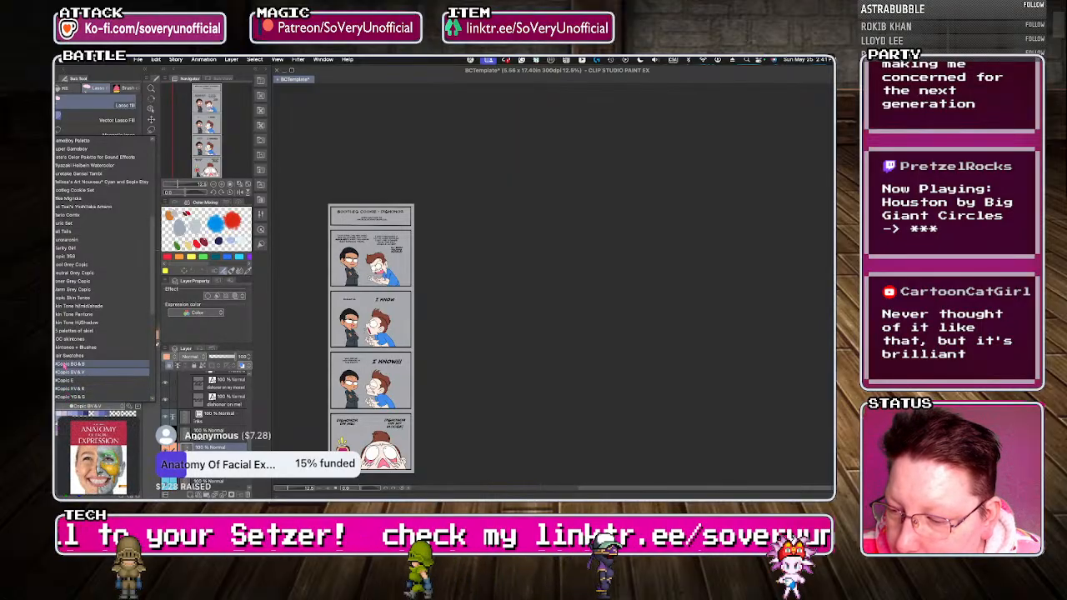
scroll(155, 332, down, 10)
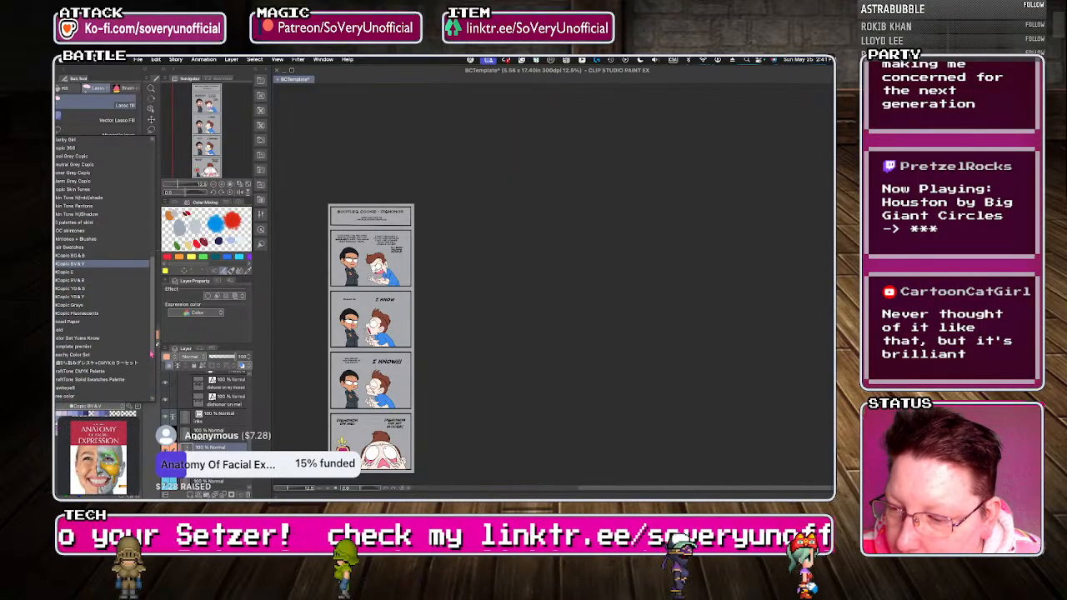
click(71, 306)
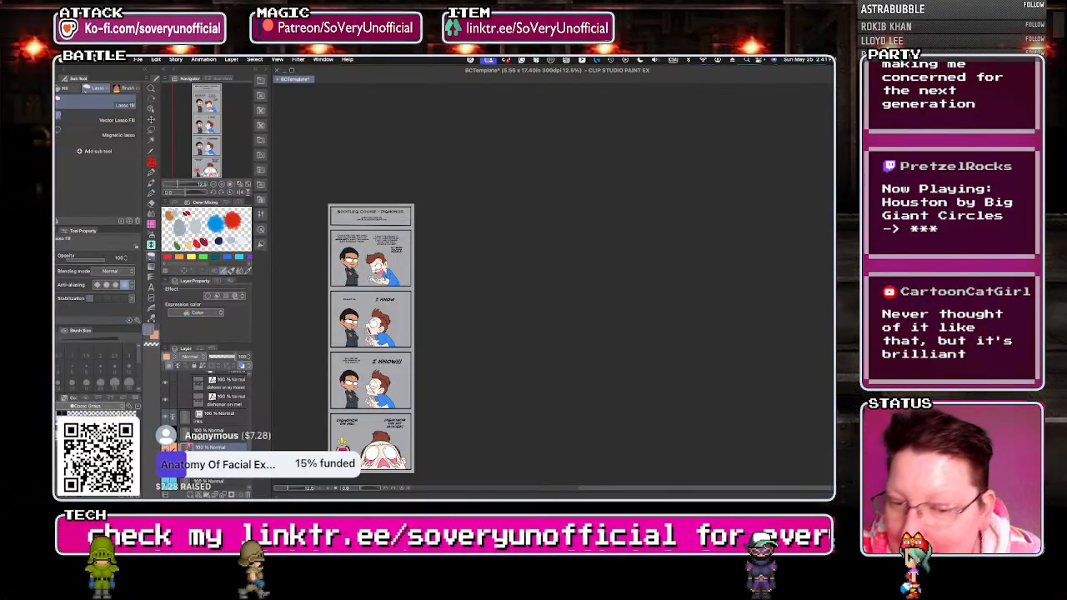
Recolour the brown-haired man's shirt in the first comic panel dark grey, including both sleeves and the gaps by the fold lines.
scroll(387, 276, up, 6)
key(g)
click(389, 277)
click(352, 284)
key(g)
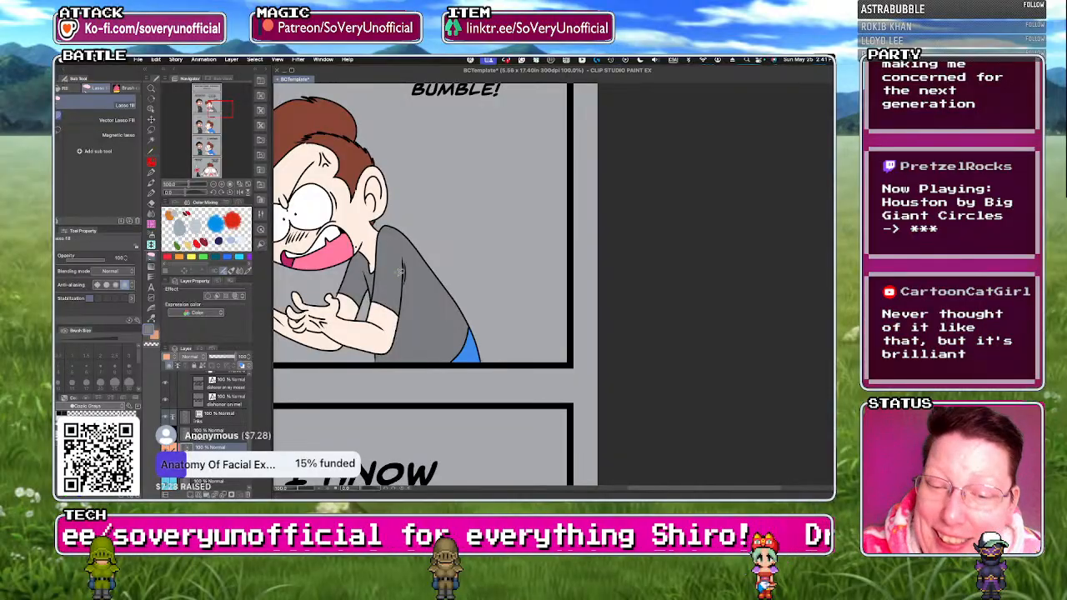
scroll(400, 272, up, 2)
drag(398, 274, 406, 306)
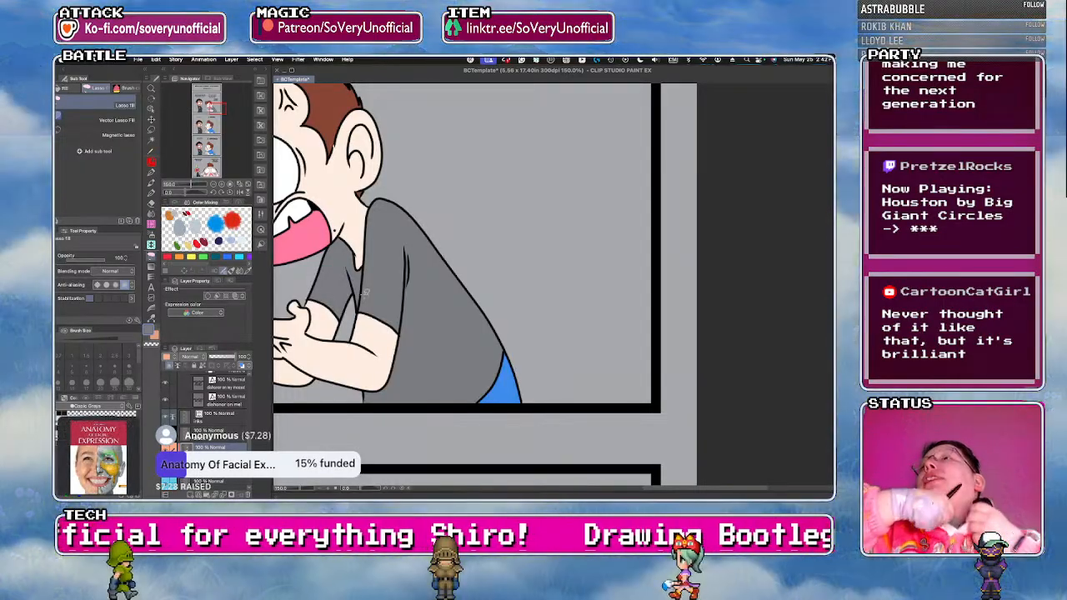
scroll(366, 293, down, 5)
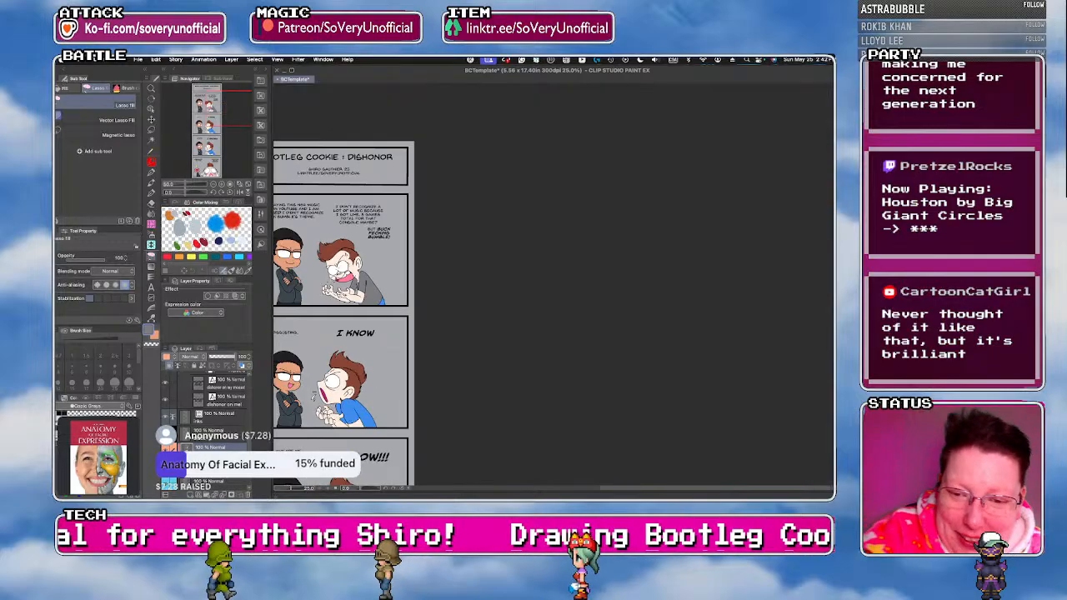
Recolour the brown-haired man's shirt dark grey in the "I KNOW" panel.
scroll(350, 420, up, 3)
scroll(344, 415, up, 1)
key(g)
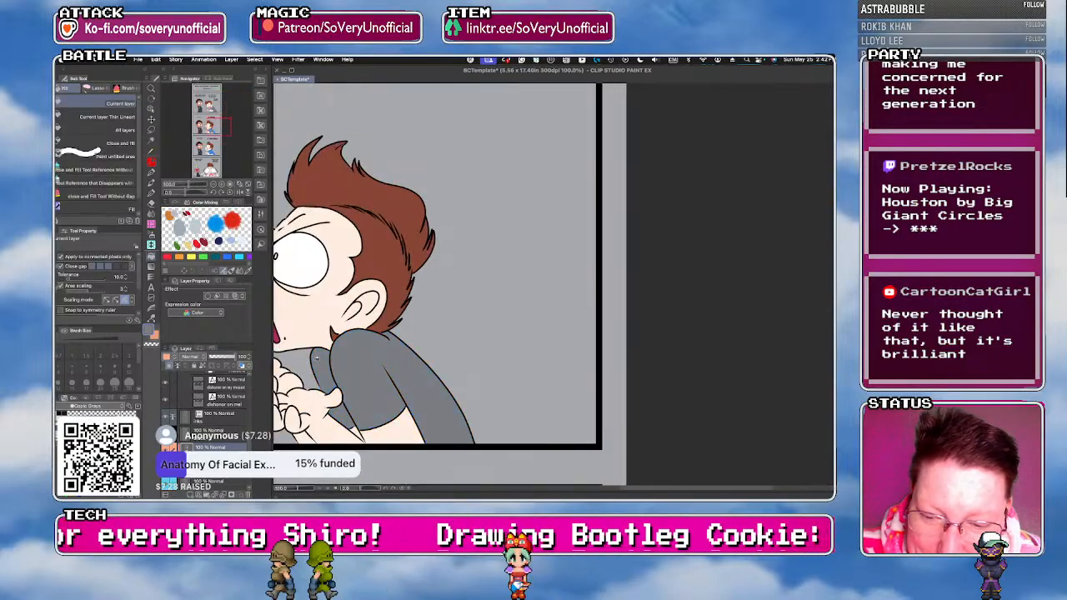
key(m)
scroll(345, 213, down, 4)
scroll(383, 415, up, 3)
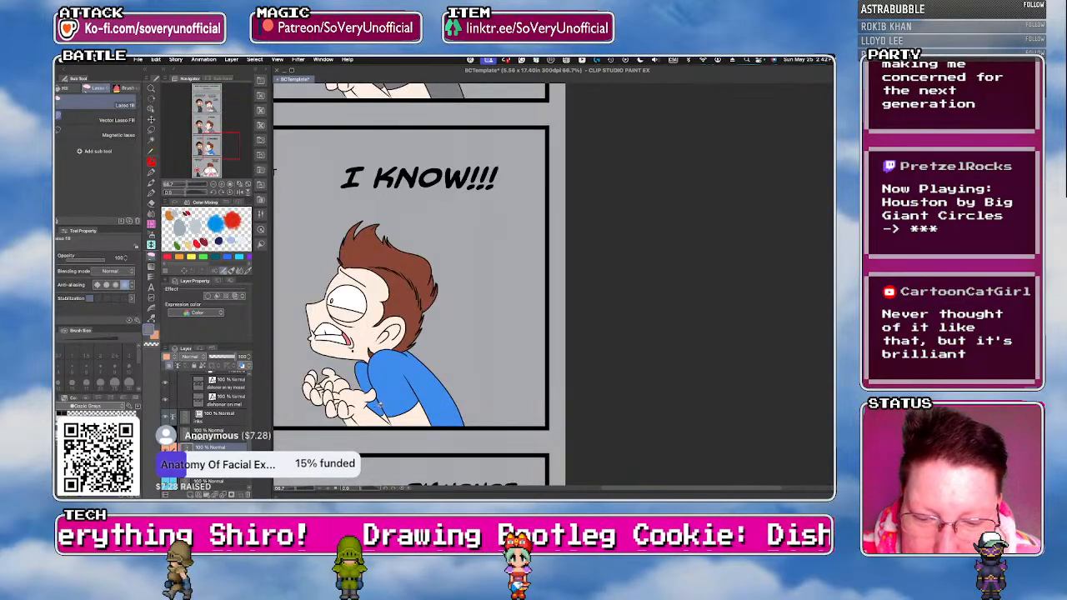
Recolour the brown-haired man's shirt dark grey in the "I KNOW!!!" panel.
key(g)
click(417, 386)
key(u)
scroll(350, 249, down, 3)
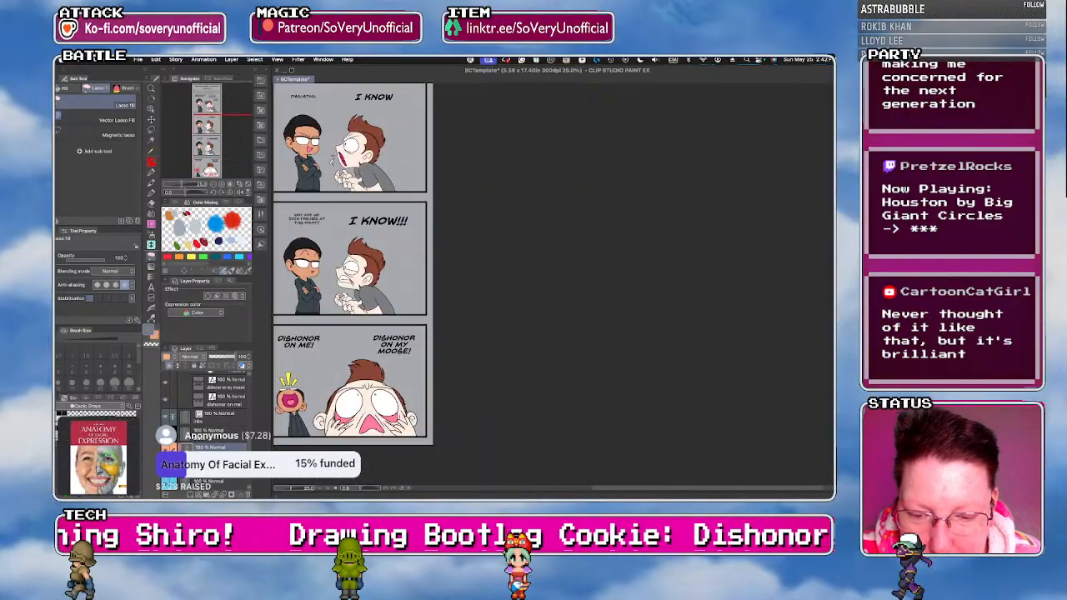
scroll(390, 415, down, 2)
scroll(332, 207, up, 2)
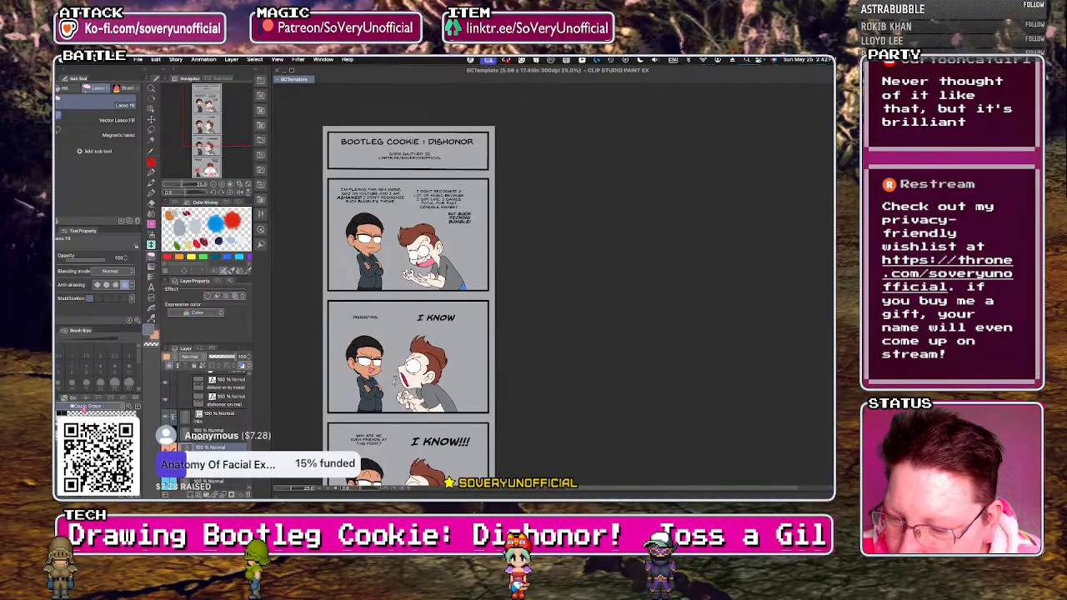
Fill the brown-haired man's trousers in the first comic panel with dark navy from the Copic BG & B set, and save the comic.
click(84, 407)
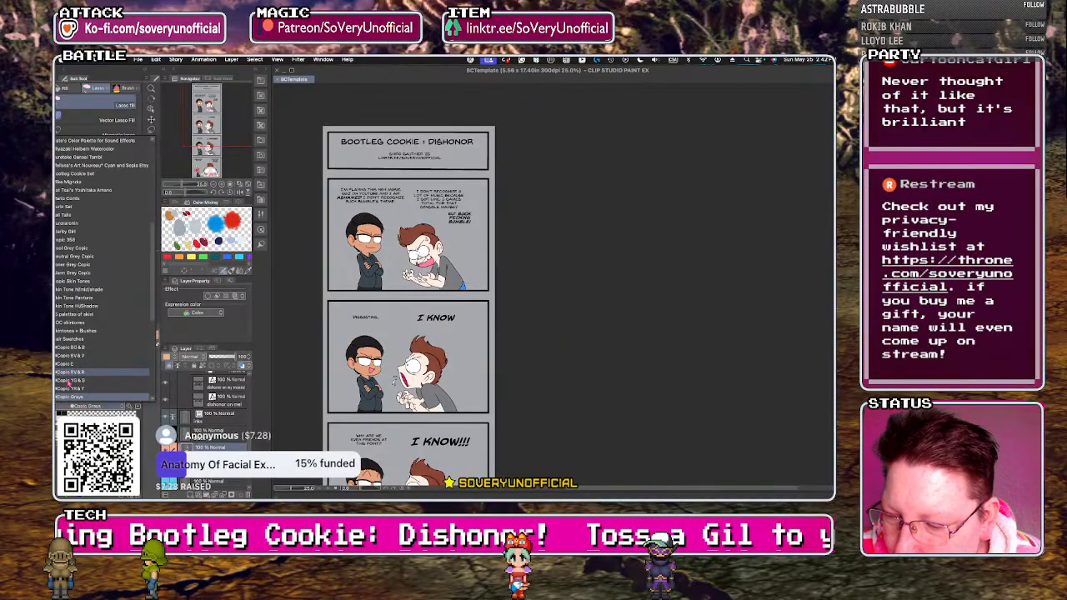
click(70, 380)
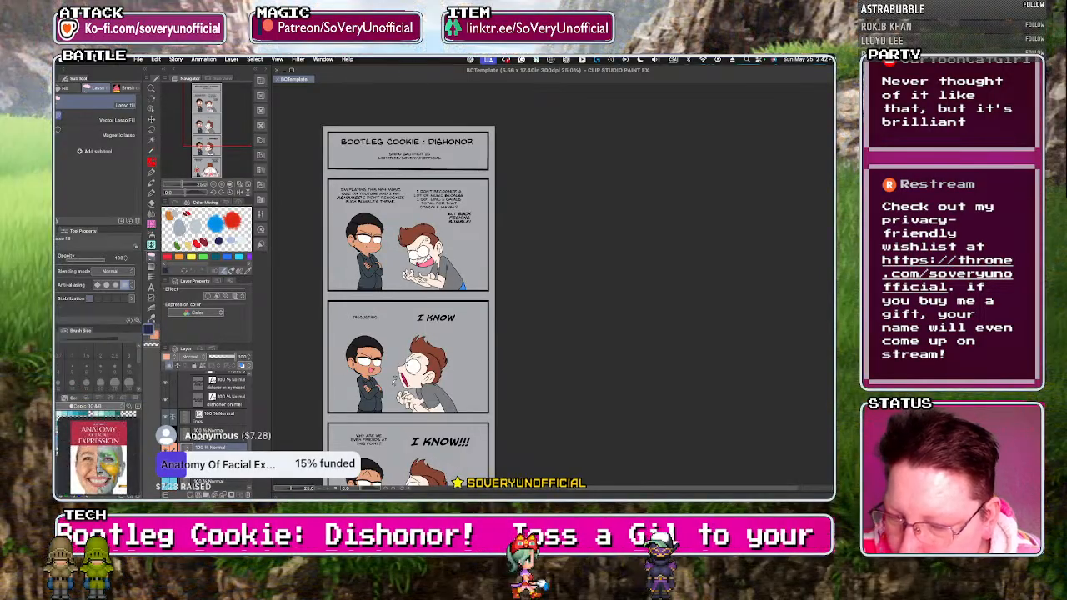
scroll(466, 286, up, 4)
key(g)
click(459, 292)
key(g)
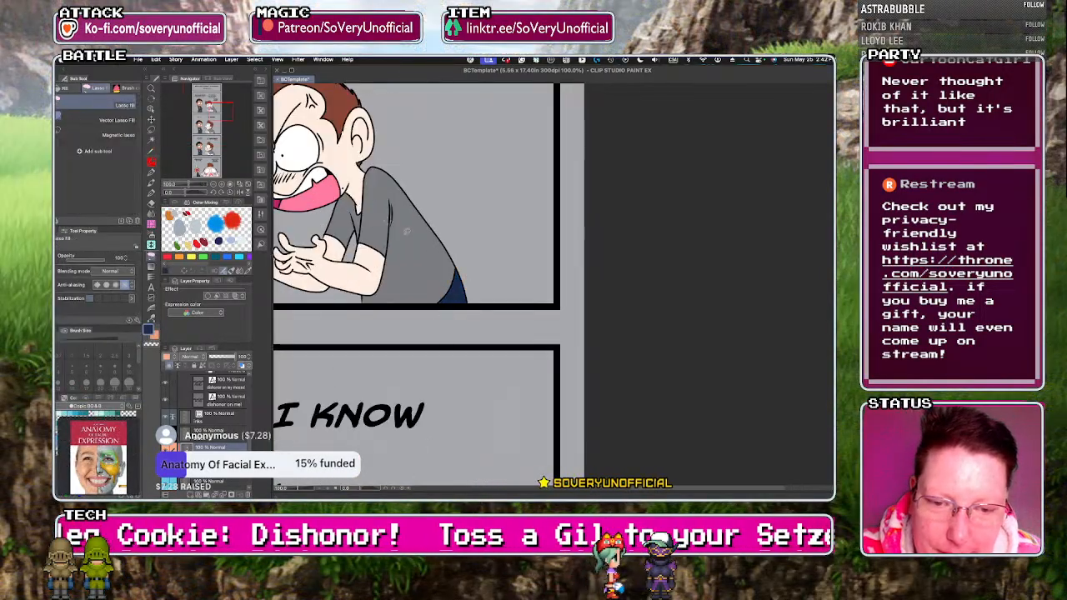
scroll(456, 272, up, 2)
scroll(457, 273, down, 5)
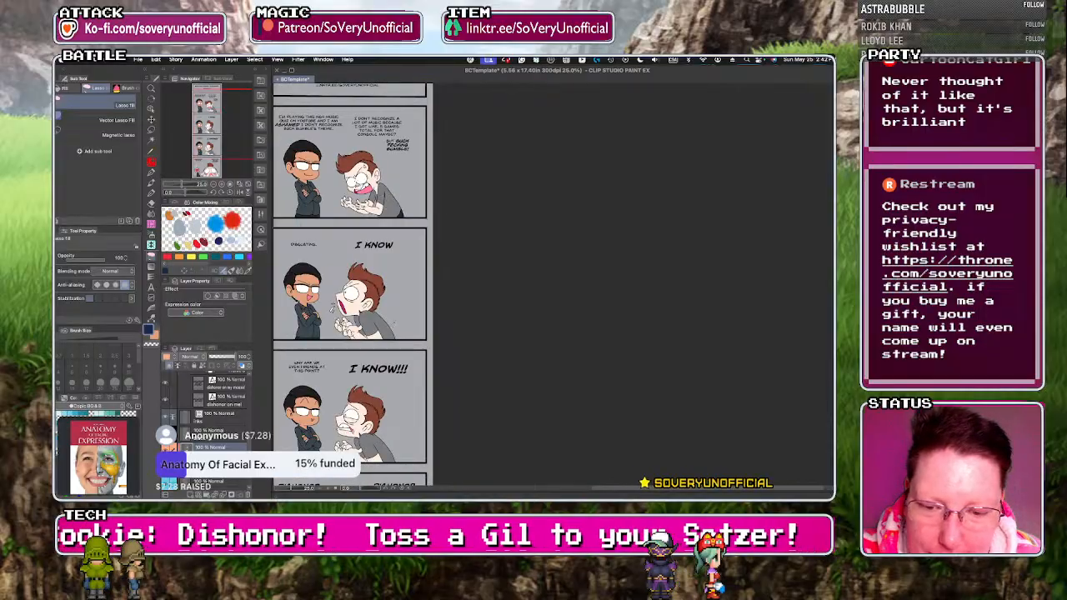
scroll(353, 334, down, 4)
scroll(396, 403, up, 4)
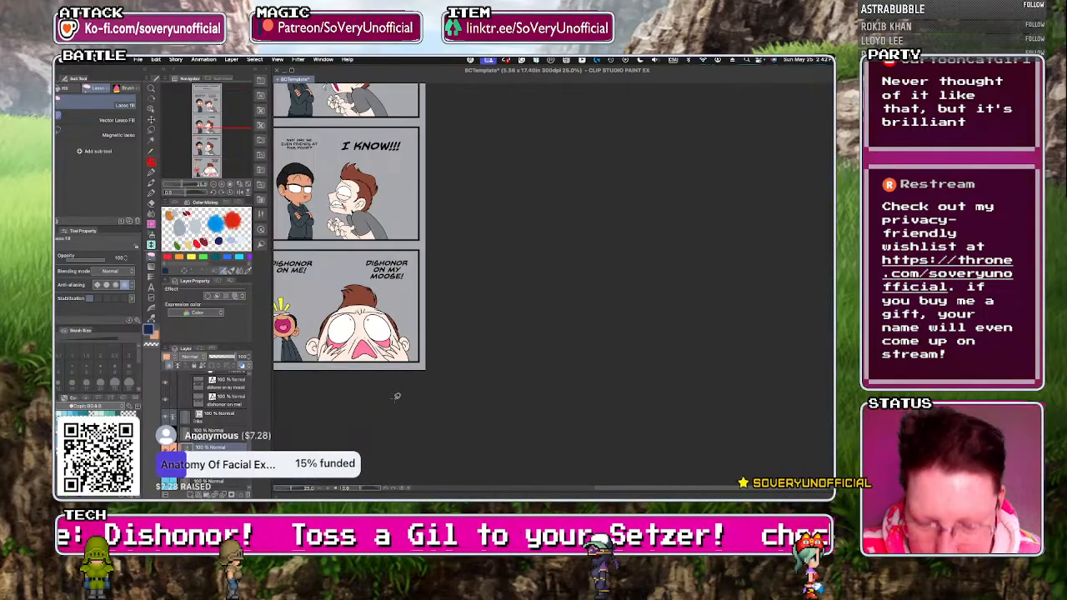
key(super+s)
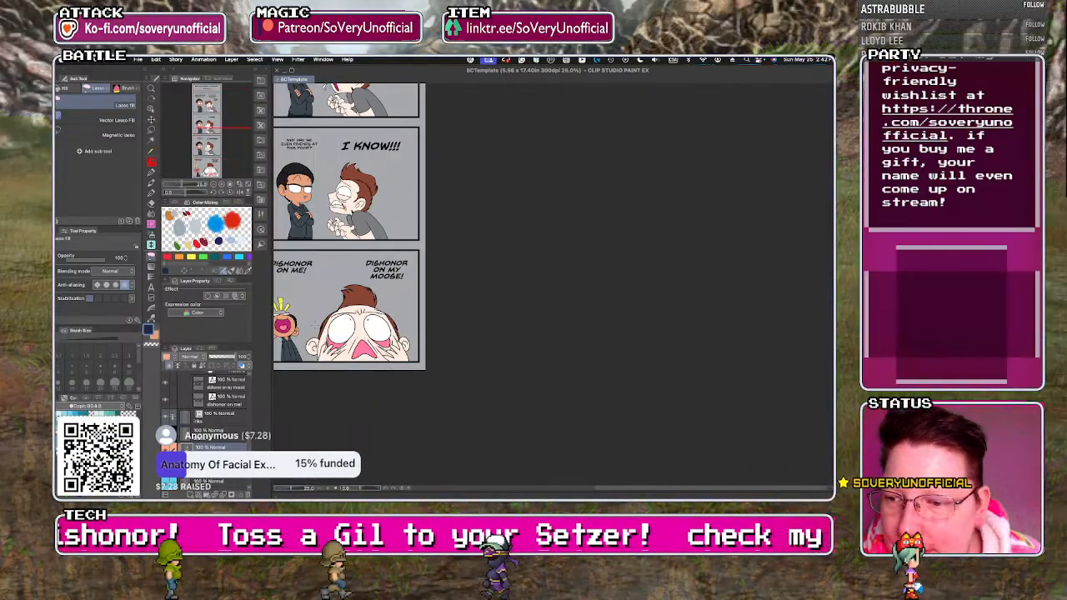
Draw a Curve balloon around the "I'M PLAYING THIS N64 MUSIC QUIZ" text in the first comic panel.
scroll(402, 305, down, 2)
key(t)
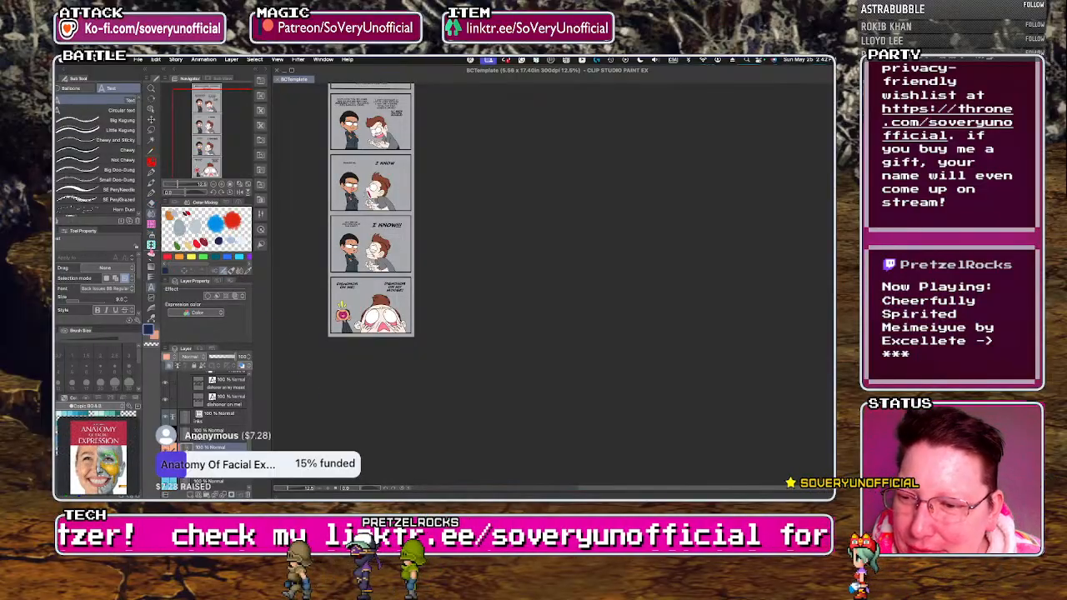
click(151, 257)
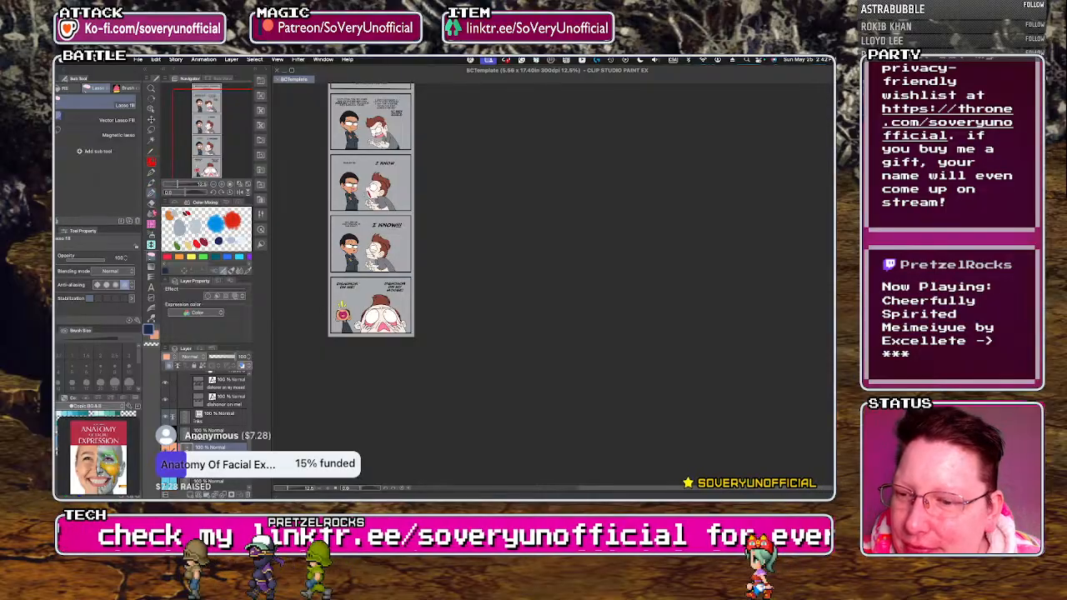
click(151, 278)
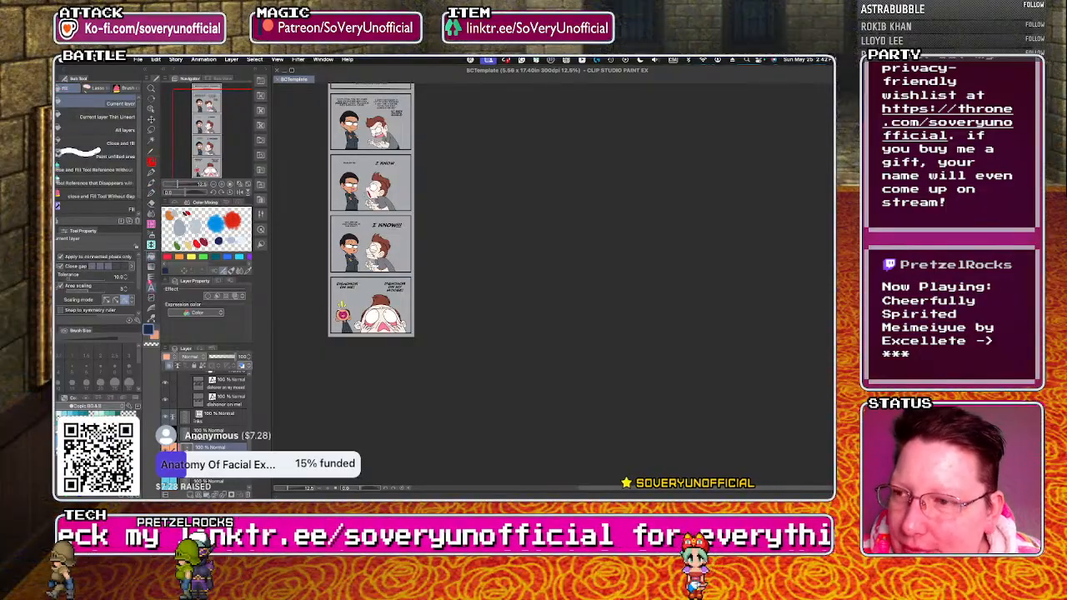
click(151, 288)
click(74, 89)
click(110, 100)
click(110, 110)
scroll(410, 331, down, 4)
scroll(398, 272, up, 7)
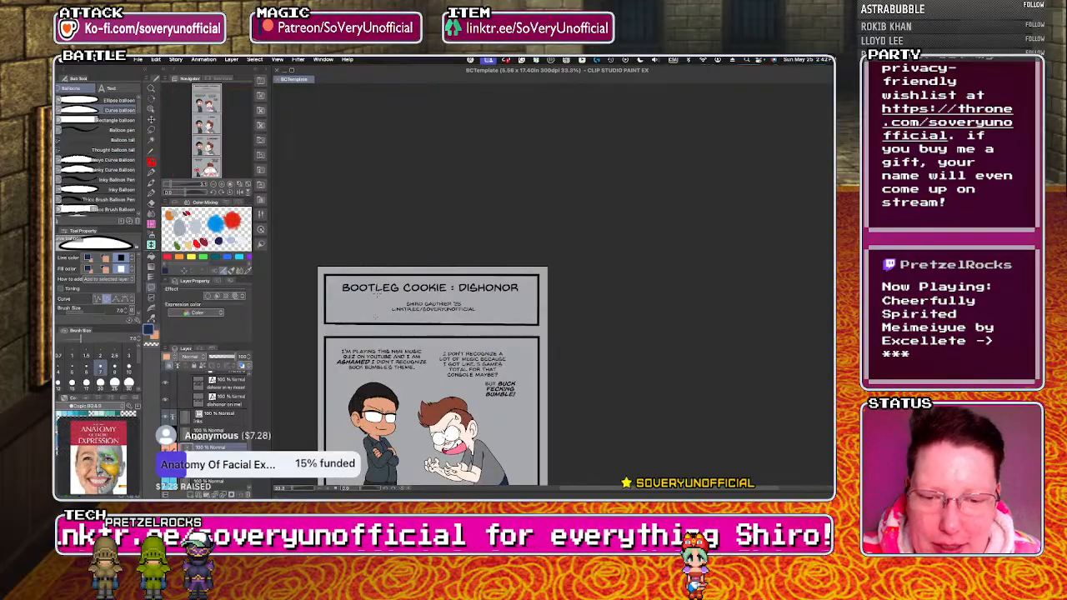
scroll(356, 427, up, 2)
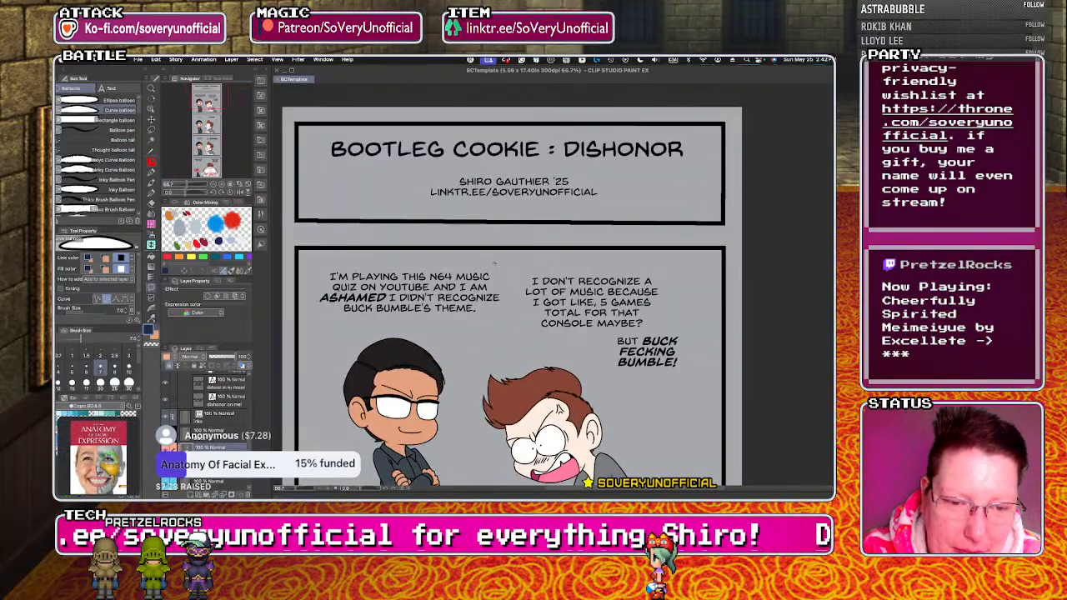
mouse_move(481, 326)
mouse_down()
mouse_move(321, 318)
mouse_move(316, 279)
mouse_up()
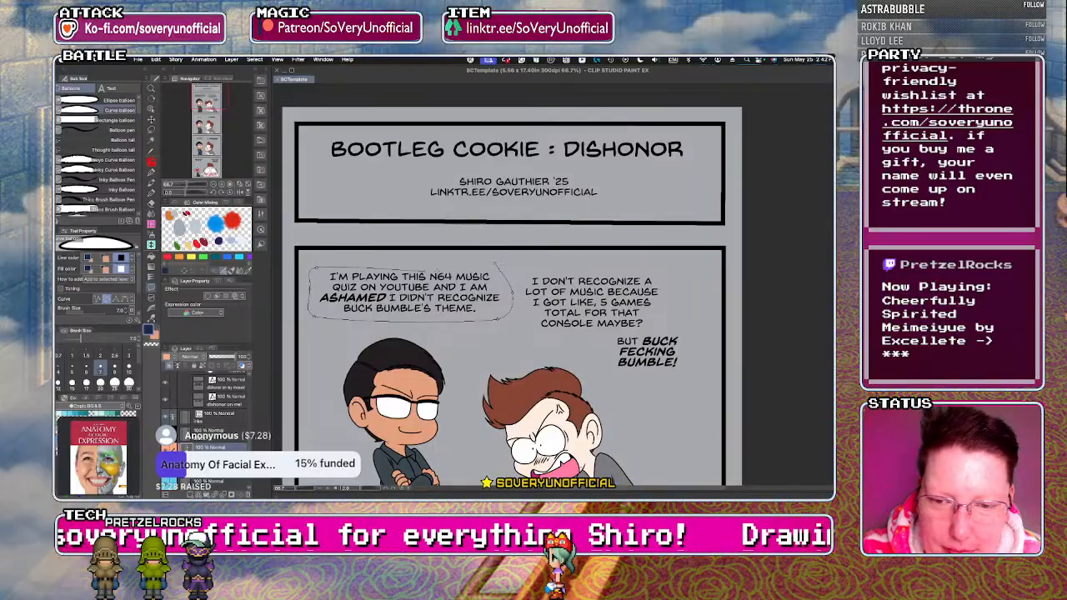
click(317, 269)
Adjust the control points at the upper-left and lower-left corners of the N64 quiz balloon to smooth its outline.
key(y)
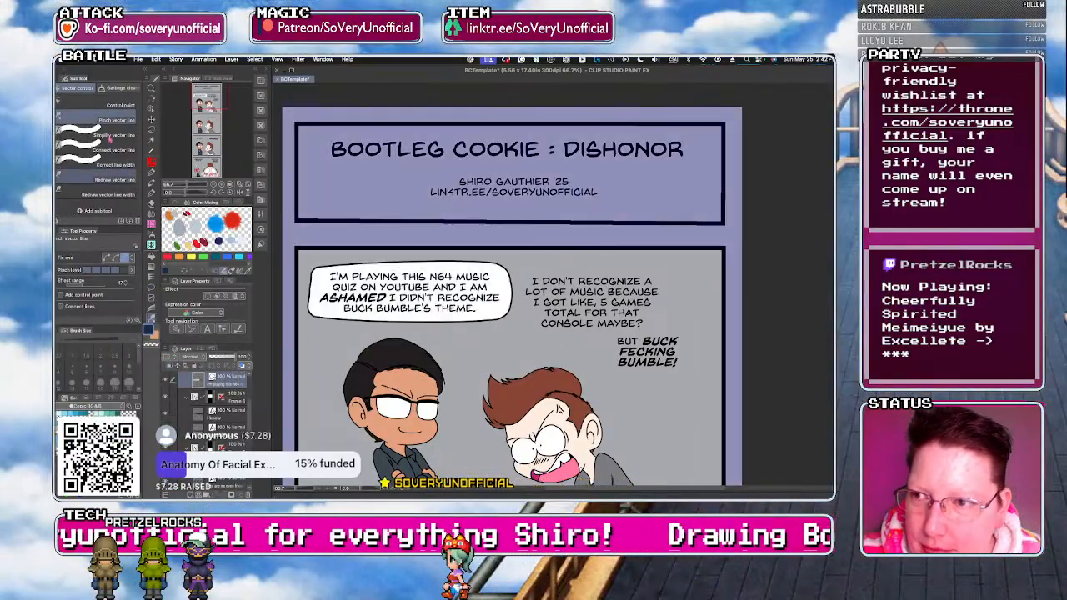
drag(318, 266, 329, 264)
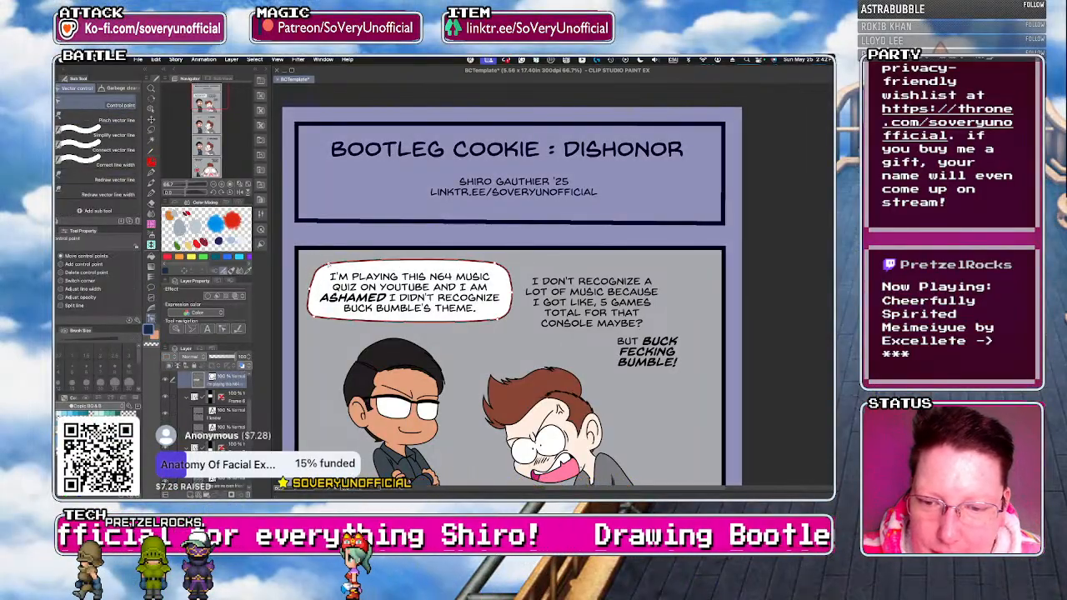
drag(315, 318, 328, 321)
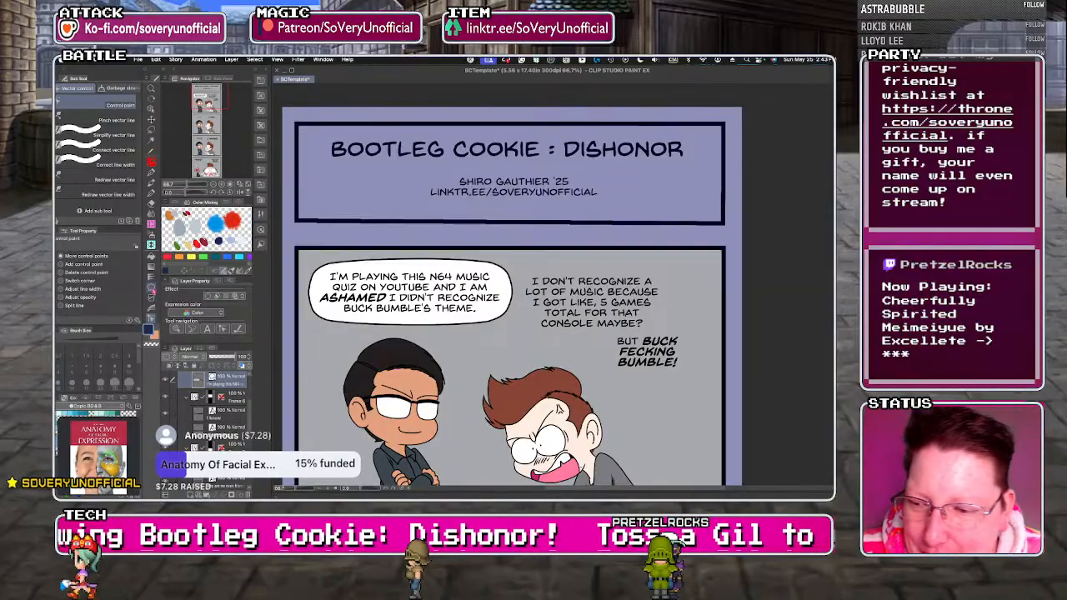
Add a small pointed tail to the underside of the N64 quiz balloon with the Balloon pen, aimed at the black-haired man.
click(151, 288)
click(77, 131)
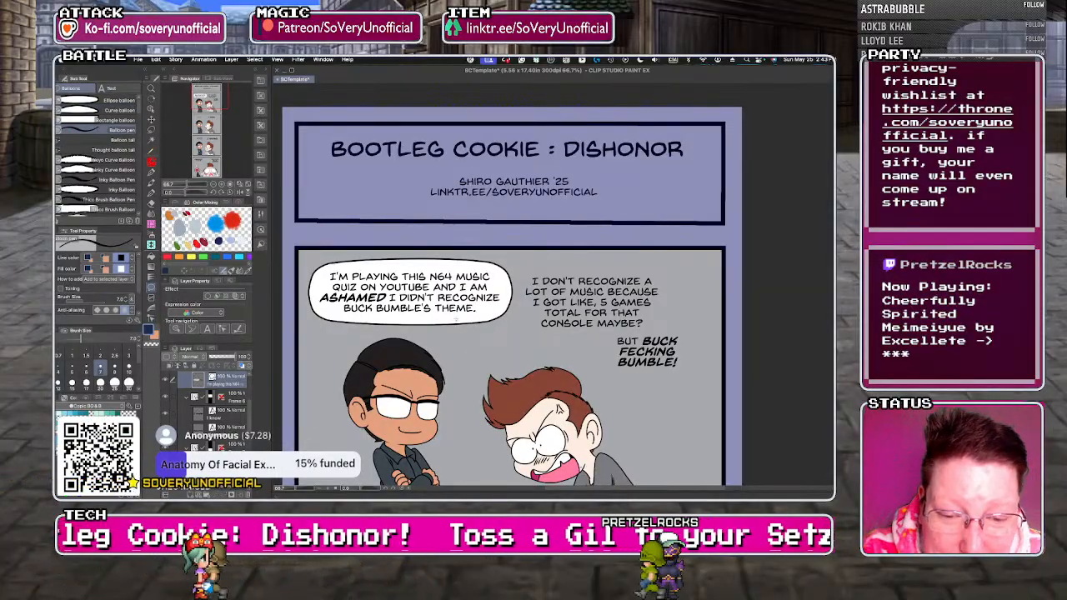
drag(453, 326, 445, 317)
Draw a Curve balloon around the "I DON'T RECOGNIZE A LOT OF MUSIC" text in the first comic panel.
click(100, 110)
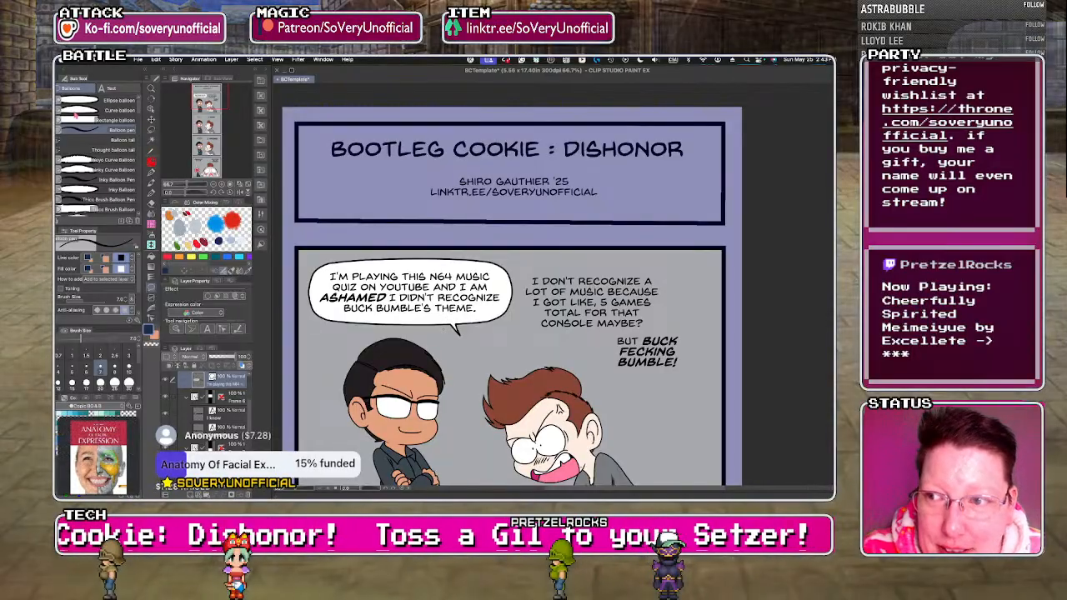
click(651, 264)
click(671, 298)
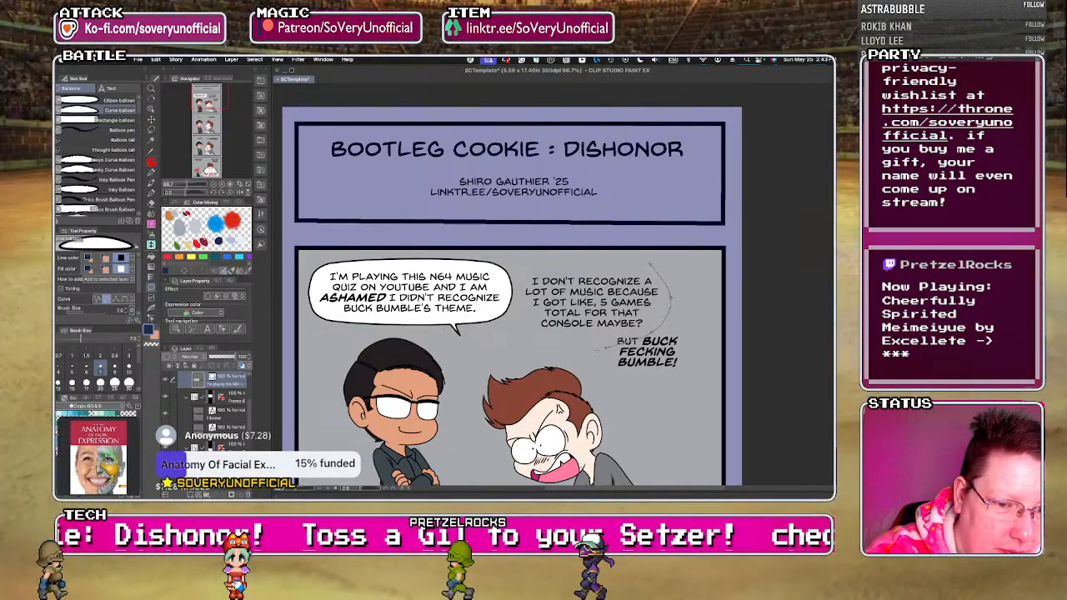
click(650, 333)
click(530, 337)
click(517, 300)
click(530, 265)
click(650, 265)
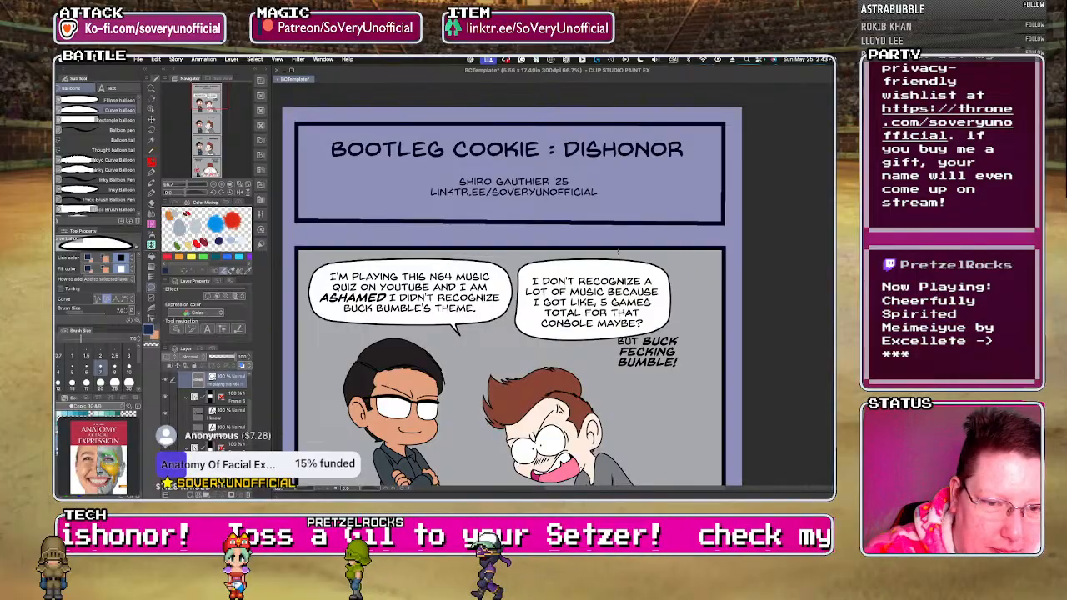
Adjust the control points around the "I DON'T RECOGNIZE A LOT OF MUSIC" balloon to round its outline and extend it towards the N64 quiz balloon.
click(151, 319)
drag(517, 299, 511, 293)
drag(530, 336, 535, 333)
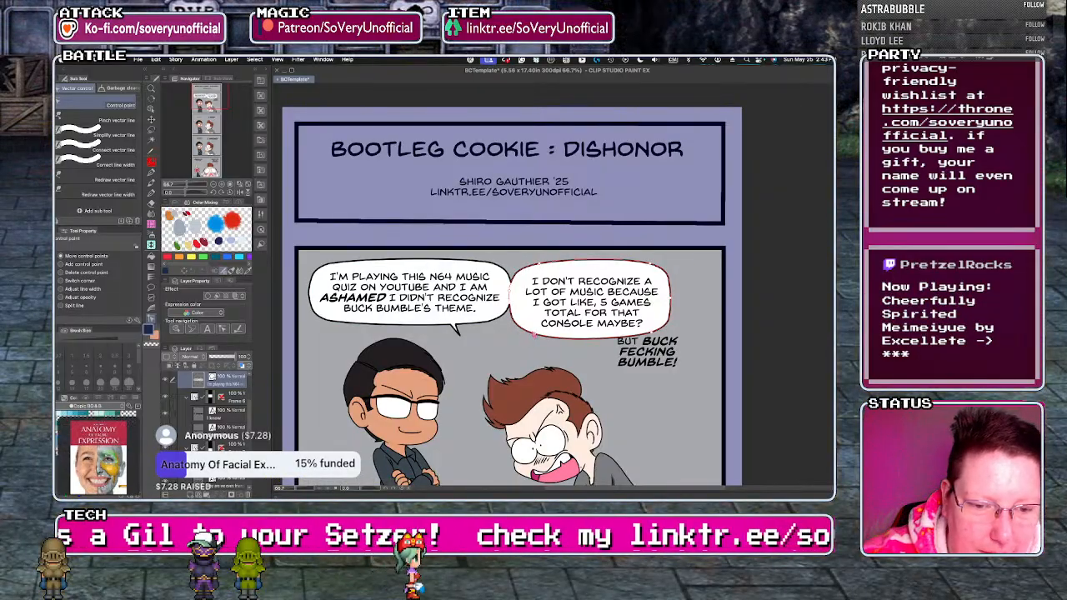
drag(649, 336, 643, 339)
drag(653, 264, 645, 267)
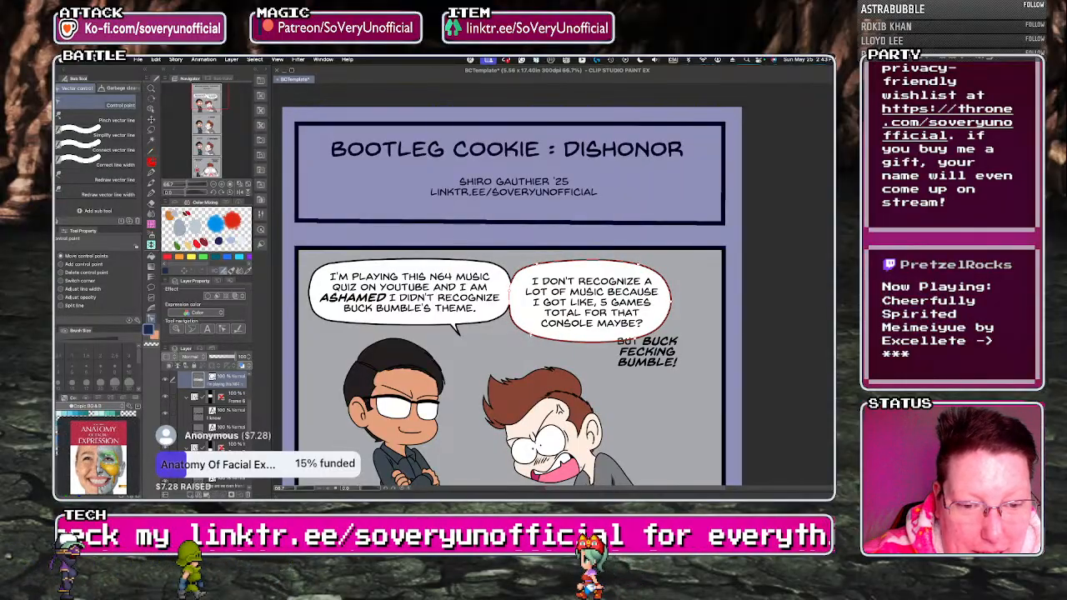
drag(532, 335, 530, 334)
drag(537, 264, 534, 264)
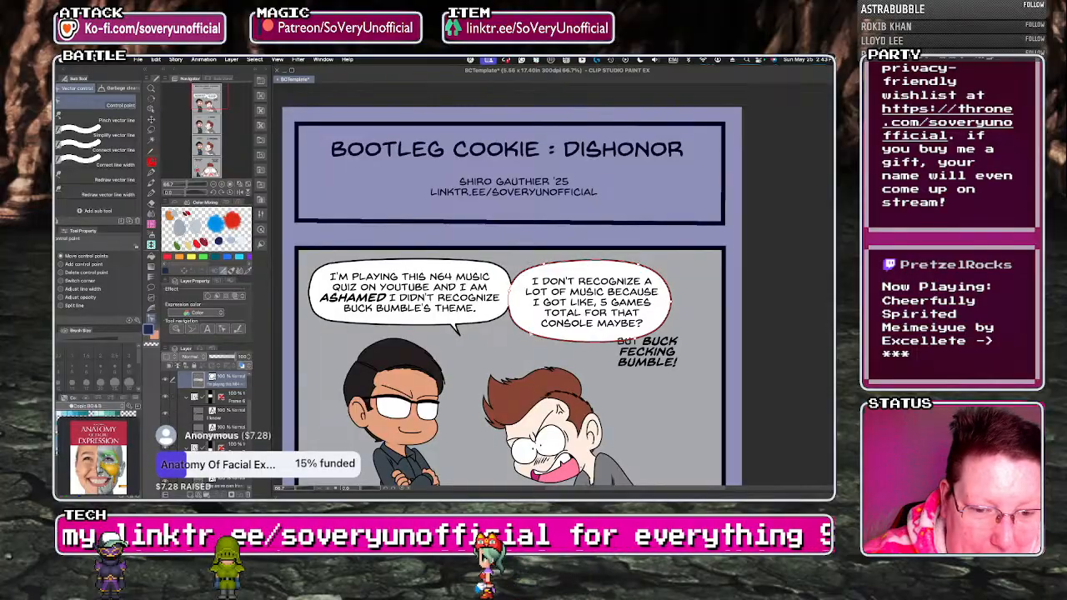
Shift the "I DON'T RECOGNIZE A LOT OF MUSIC" text slightly left and down inside its balloon.
click(152, 289)
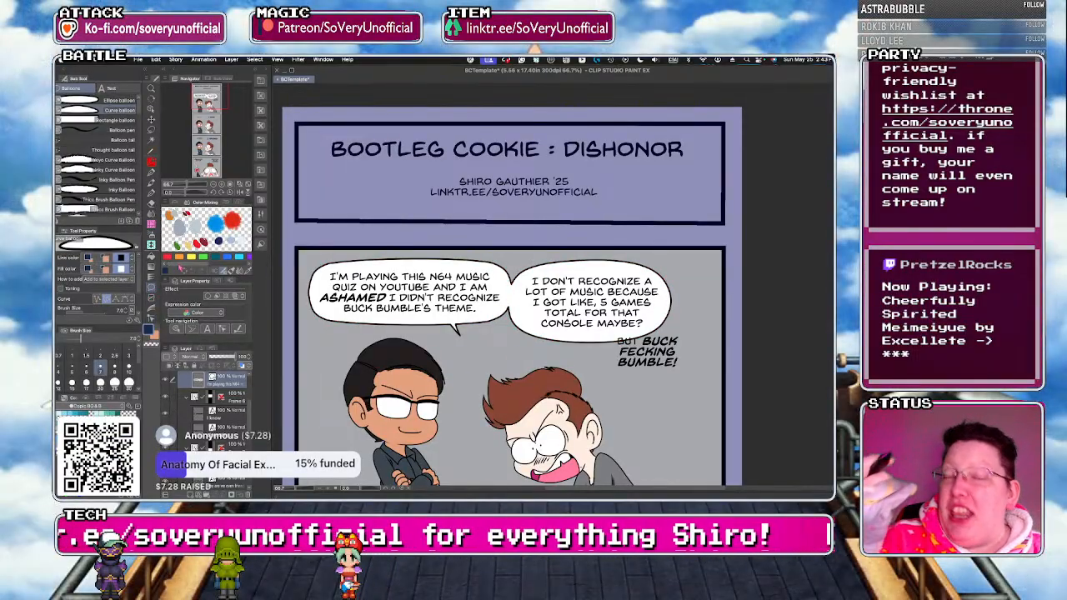
click(118, 89)
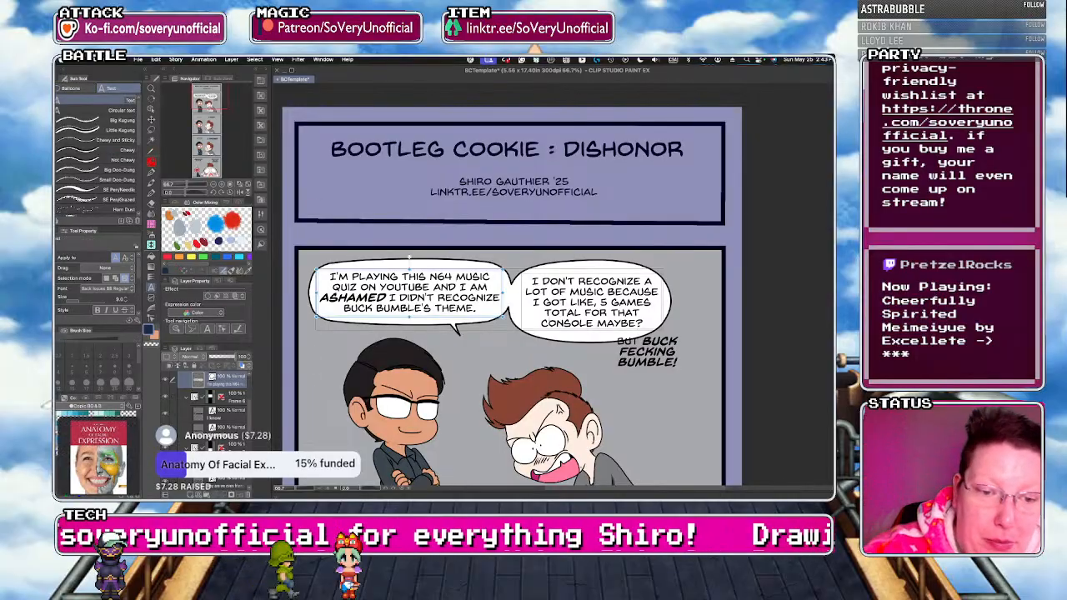
click(544, 303)
drag(536, 333, 532, 335)
click(553, 364)
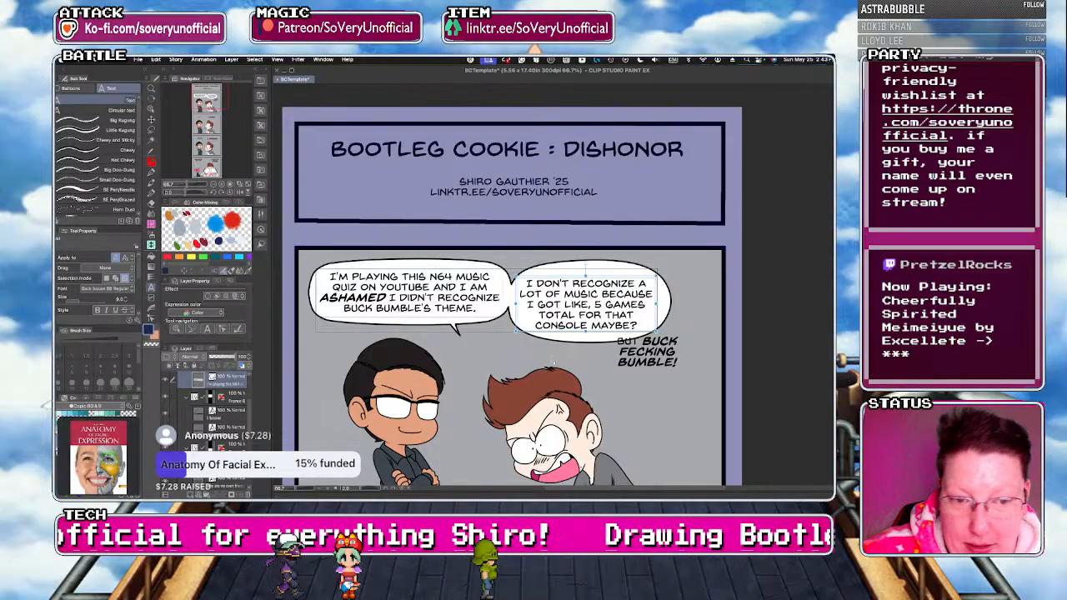
Pull in the right-hand control points of the "I DON'T RECOGNIZE A LOT OF MUSIC" balloon so it fits the text more closely.
click(191, 329)
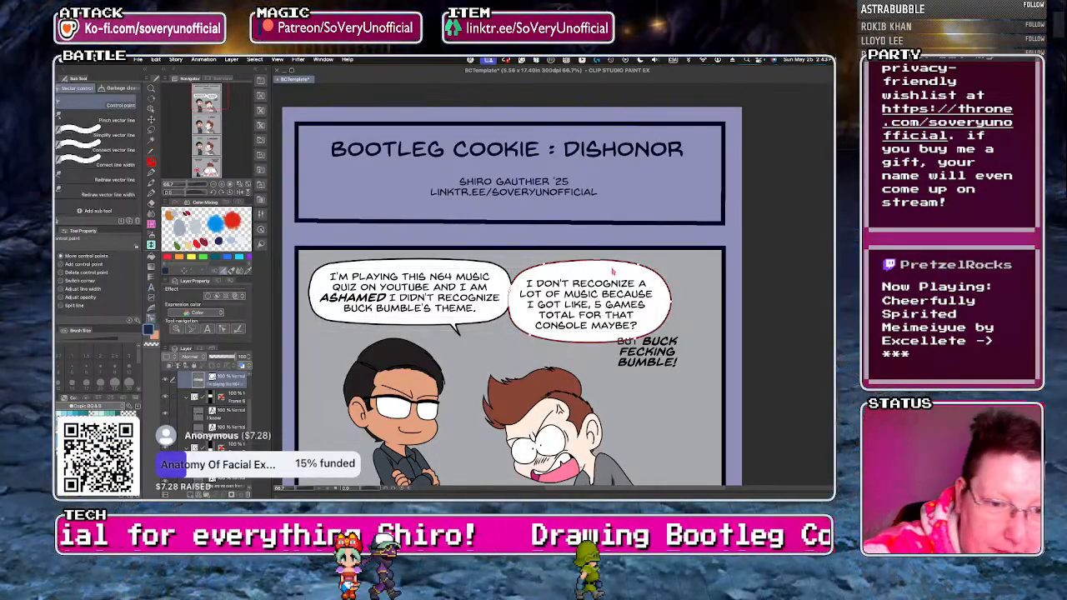
drag(638, 265, 635, 268)
drag(671, 302, 665, 301)
drag(638, 339, 635, 336)
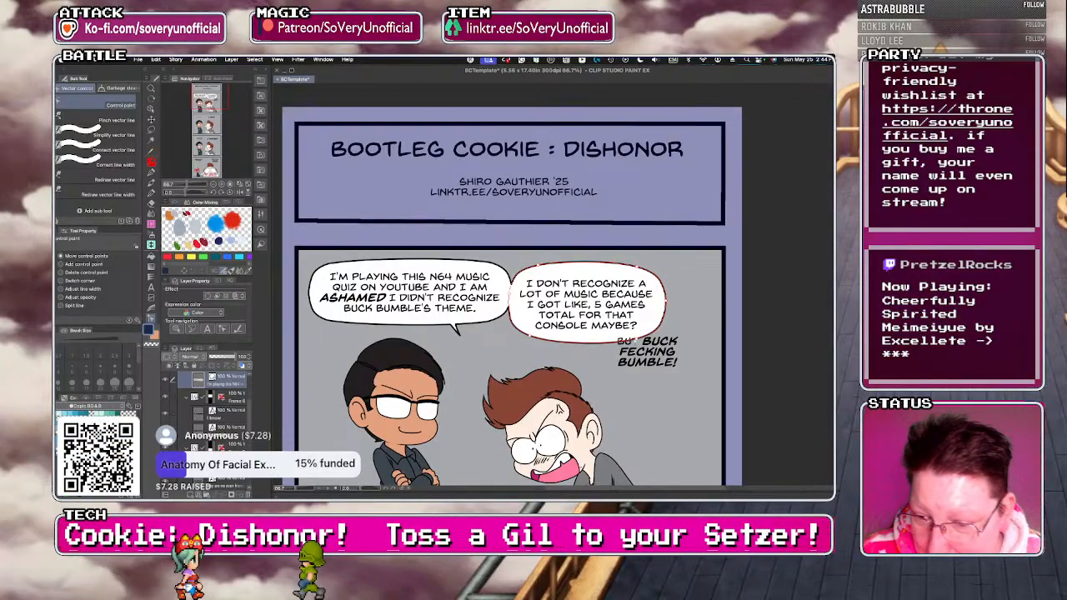
Draw a Curve balloon around the "BUT BUCK FECKING BUMBLE!" text on the first panel's dialogue layer, overlapping the balloon above it.
drag(250, 417, 250, 405)
click(227, 405)
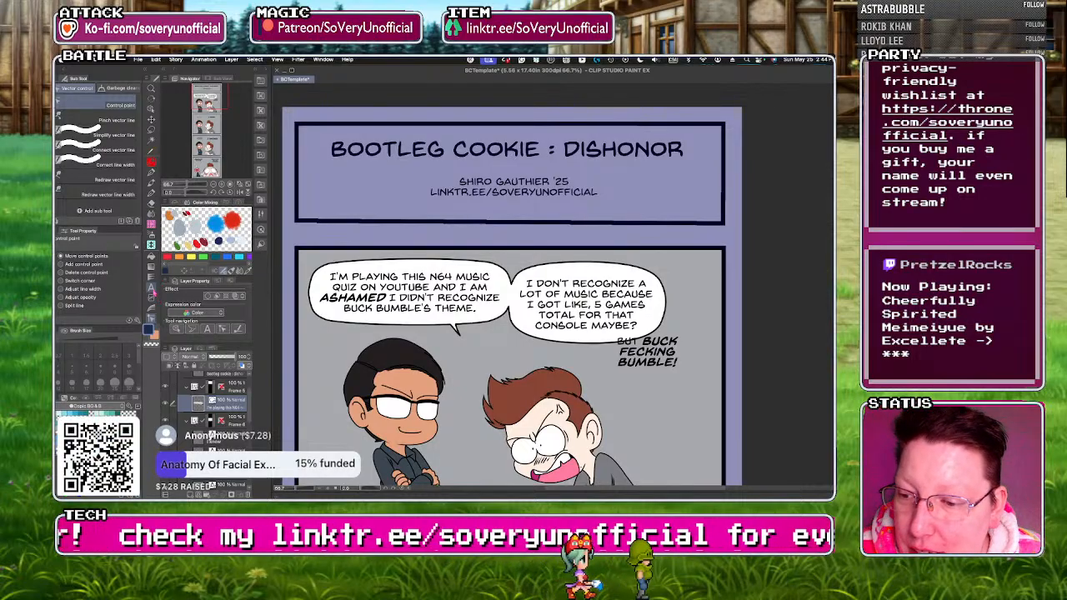
click(151, 288)
click(73, 89)
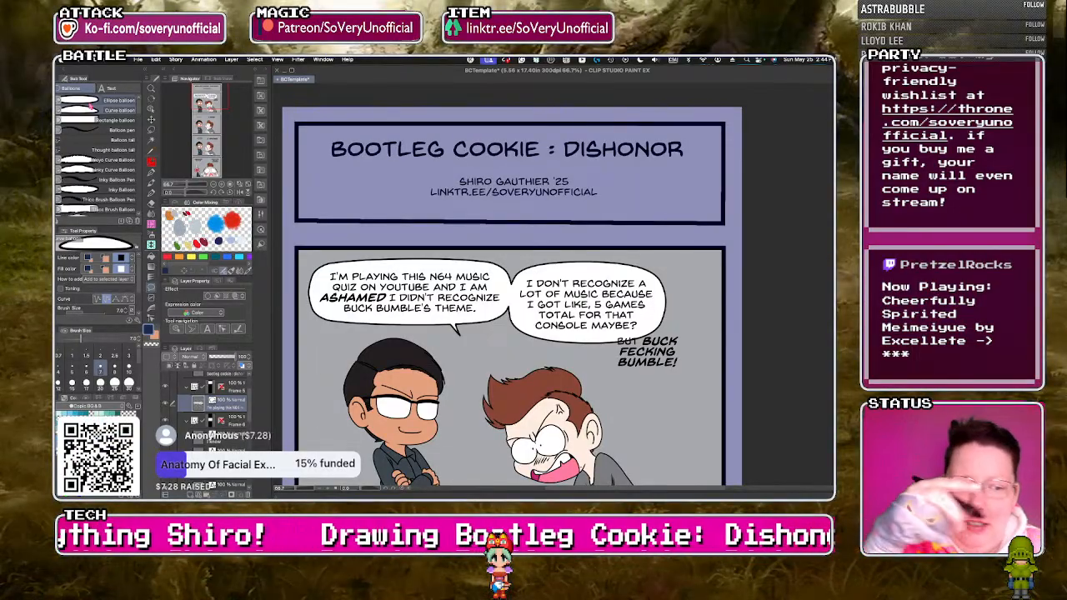
click(681, 328)
click(690, 359)
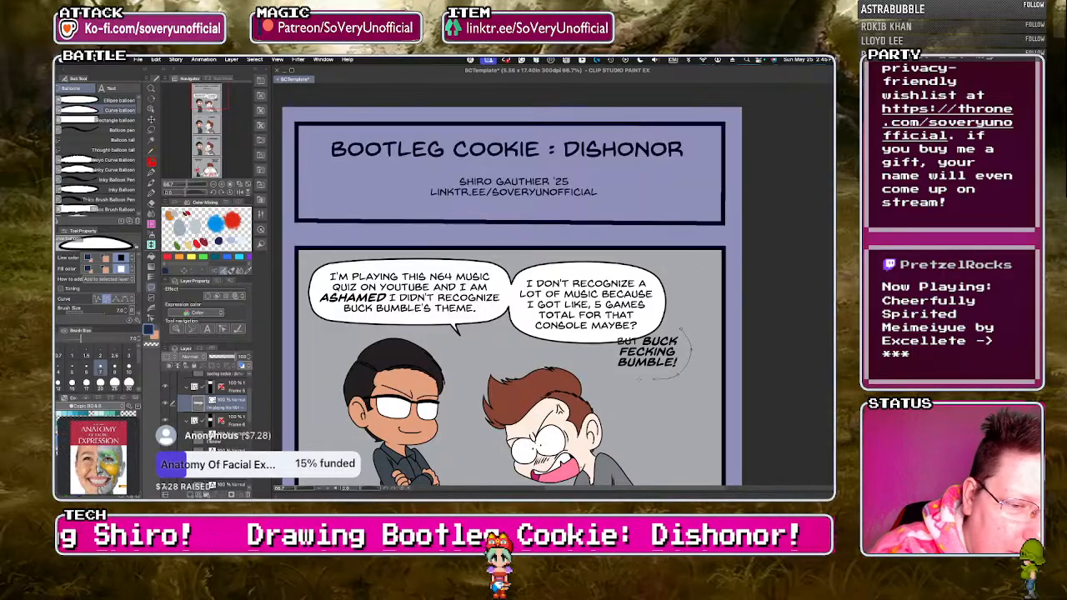
click(682, 331)
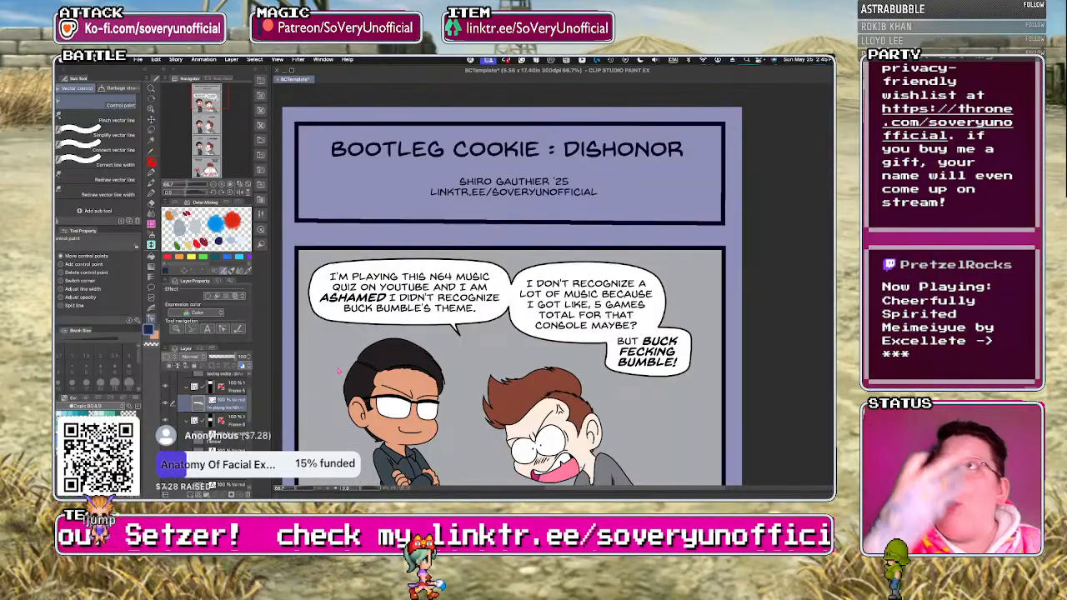
Adjust the control points of the "BUT BUCK FECKING BUMBLE!" balloon to smooth and slightly widen its outline.
click(612, 335)
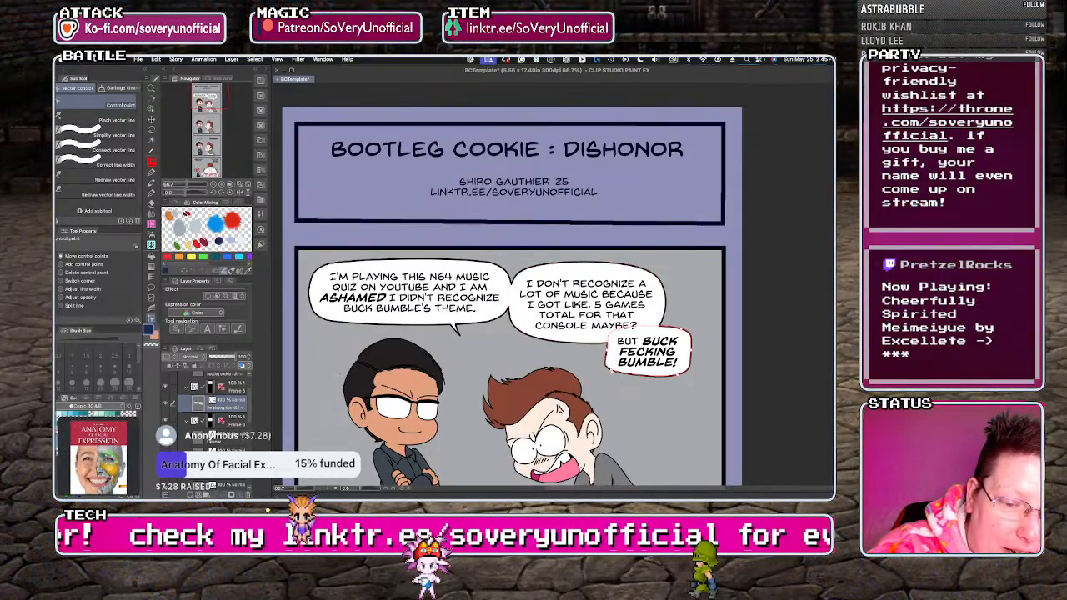
click(617, 376)
drag(620, 378, 607, 356)
drag(676, 329, 674, 327)
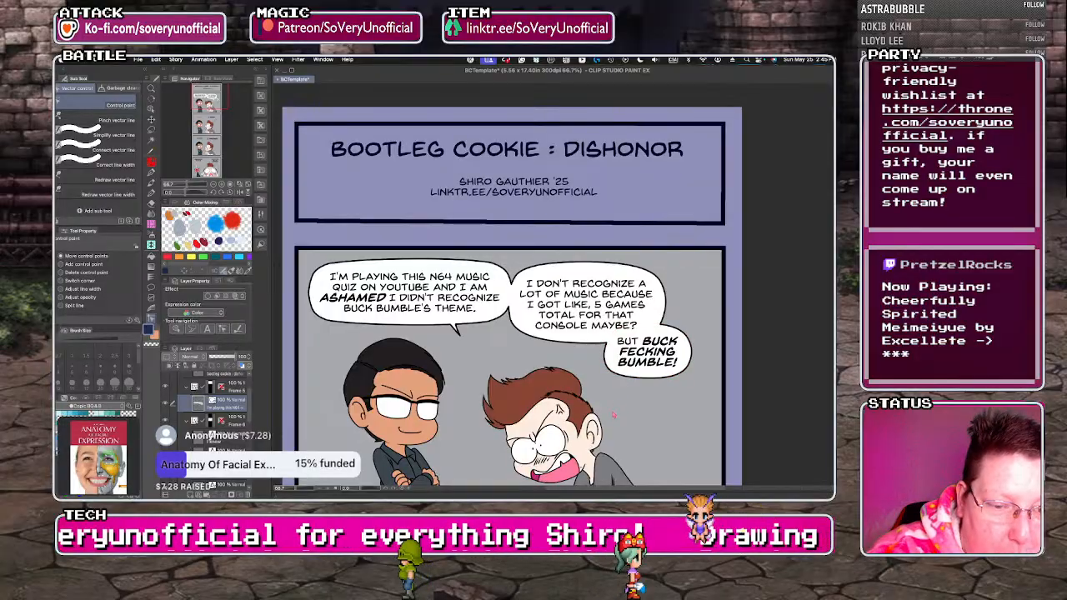
Draw a Curve balloon around the "DISGUSTING." text in the second comic panel.
scroll(467, 262, down, 2)
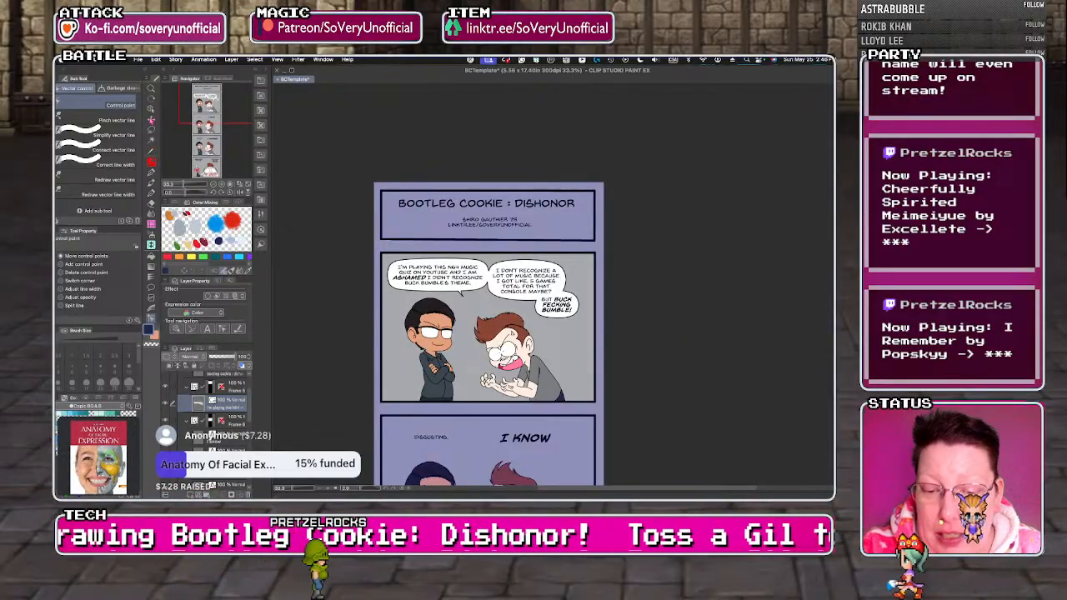
scroll(370, 204, down, 3)
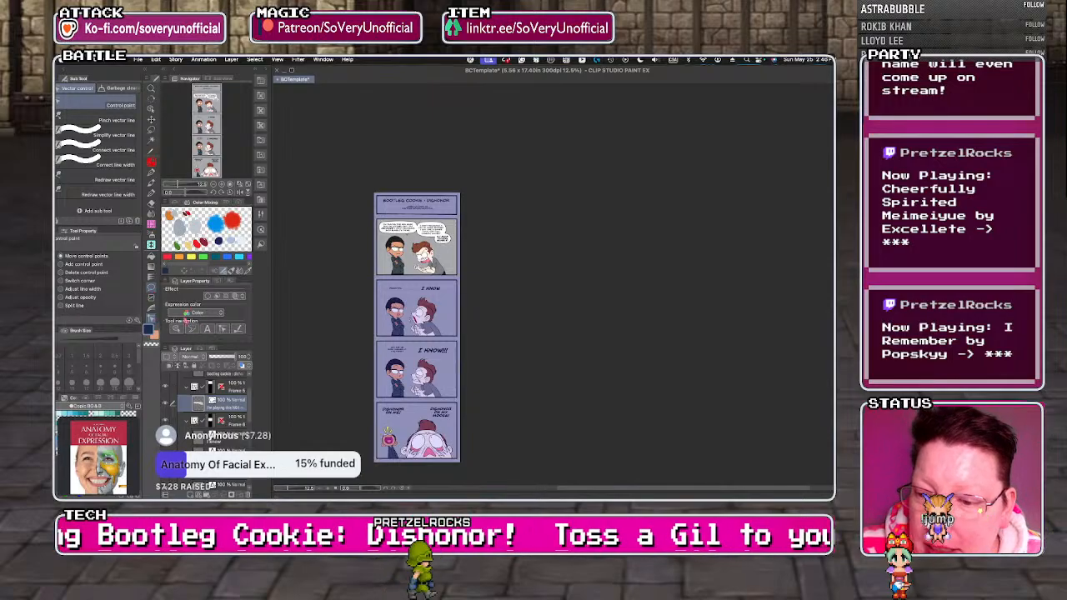
click(151, 288)
scroll(387, 344, up, 4)
scroll(410, 178, down, 2)
scroll(410, 178, up, 2)
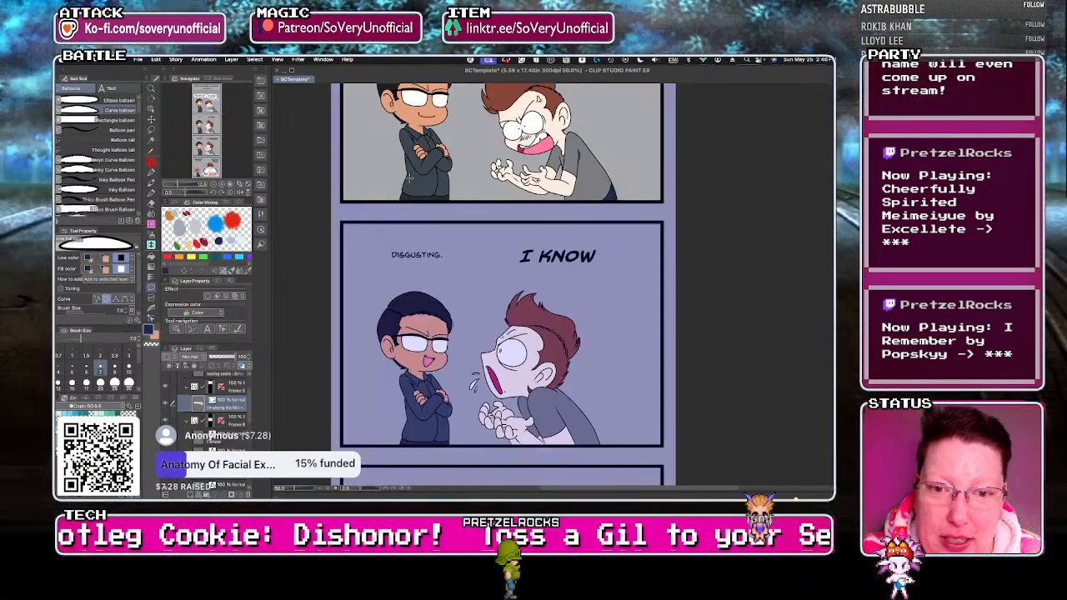
scroll(432, 266, up, 1)
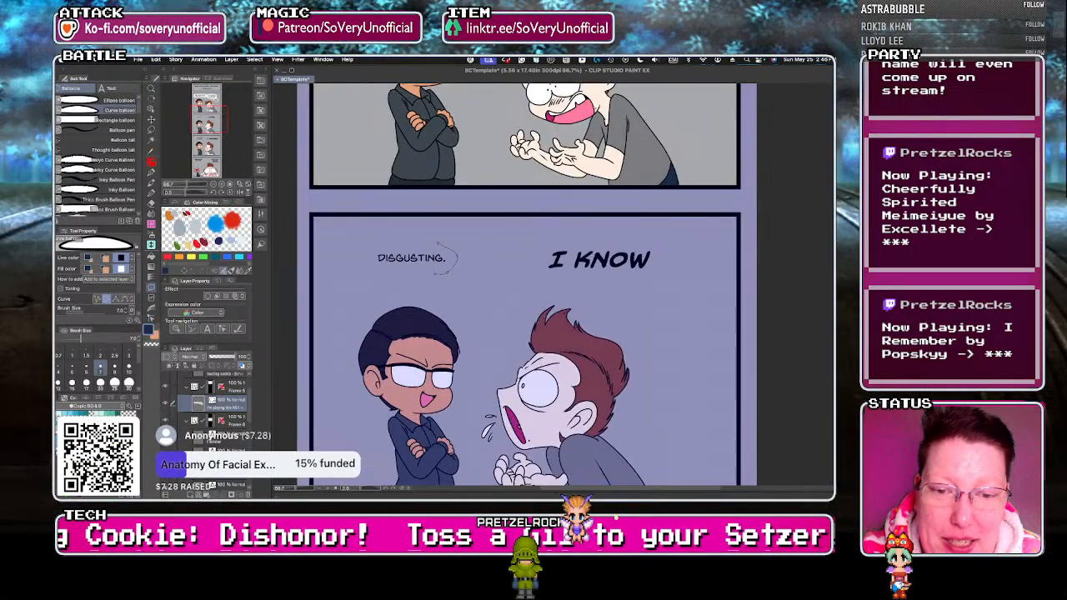
click(365, 260)
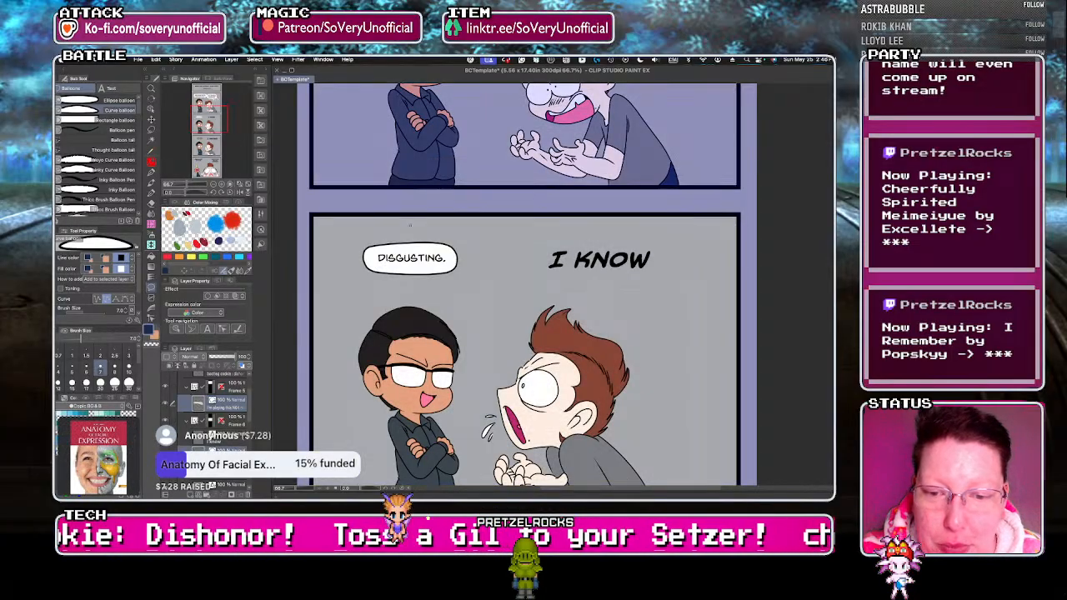
Tighten the "DISGUSTING." balloon with its control points and add a small tail beneath it with the Balloon pen, aimed at the black-haired man.
click(151, 318)
click(364, 259)
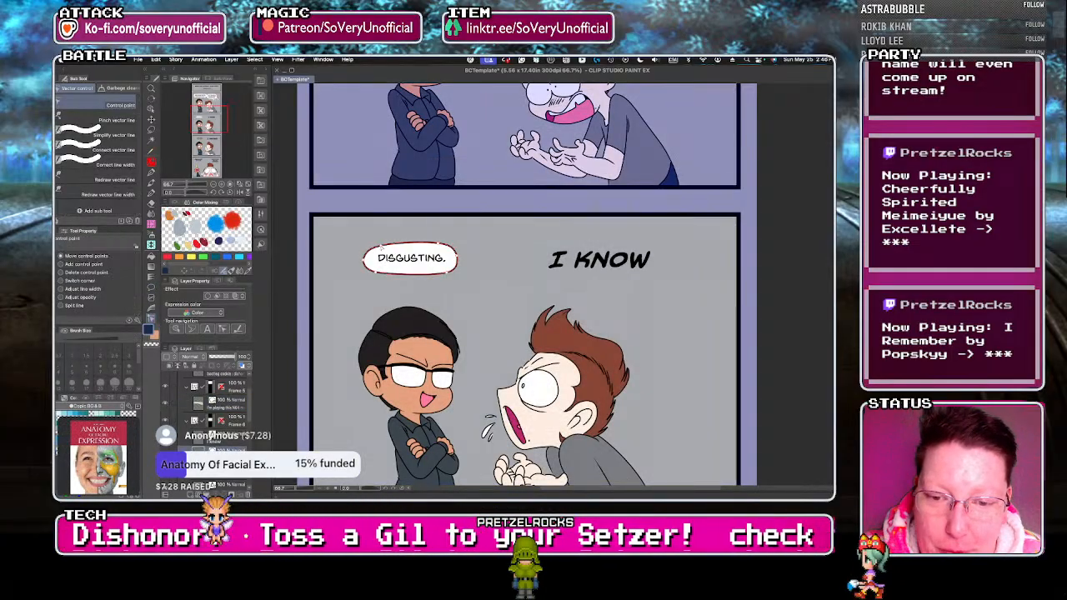
drag(364, 259, 369, 259)
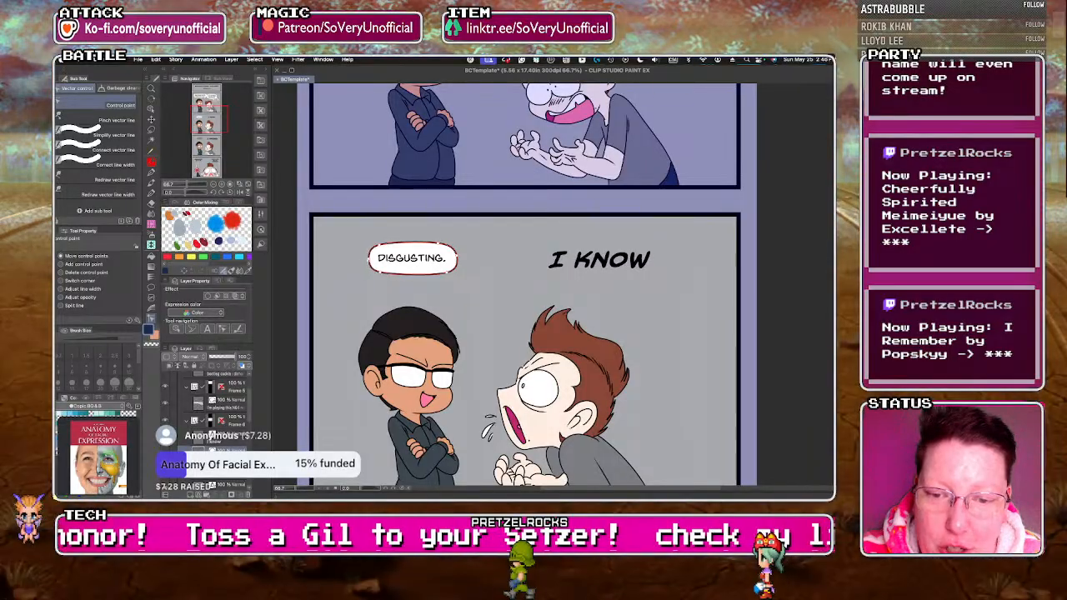
drag(447, 271, 436, 244)
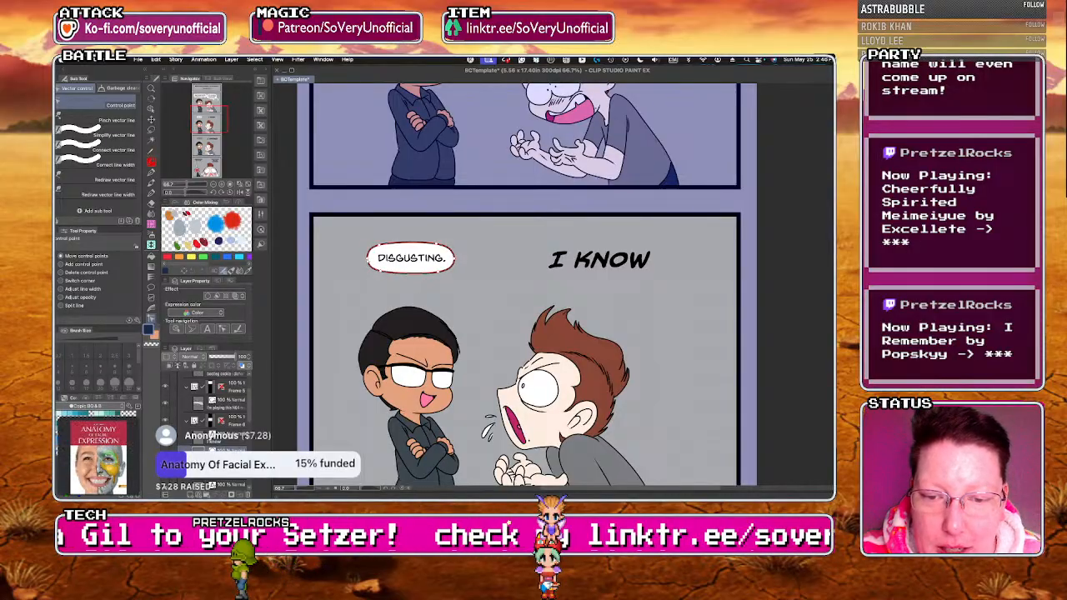
click(151, 286)
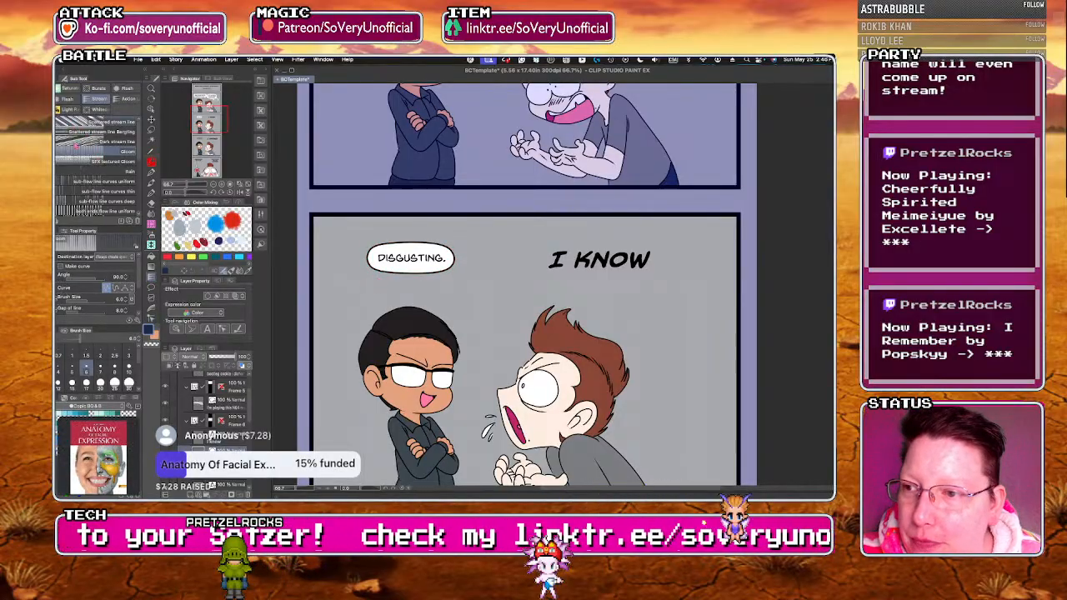
click(73, 131)
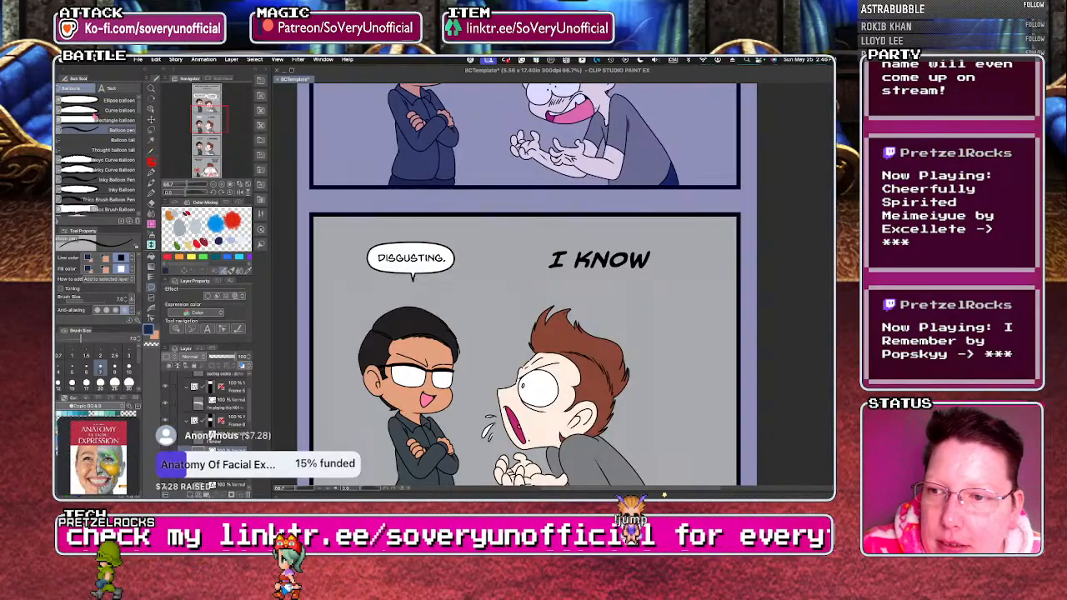
Place a spiky-cornered balloon from the Jaggy dialog balloon materials over the "I KNOW" text in the second comic panel.
click(261, 156)
click(261, 140)
click(302, 203)
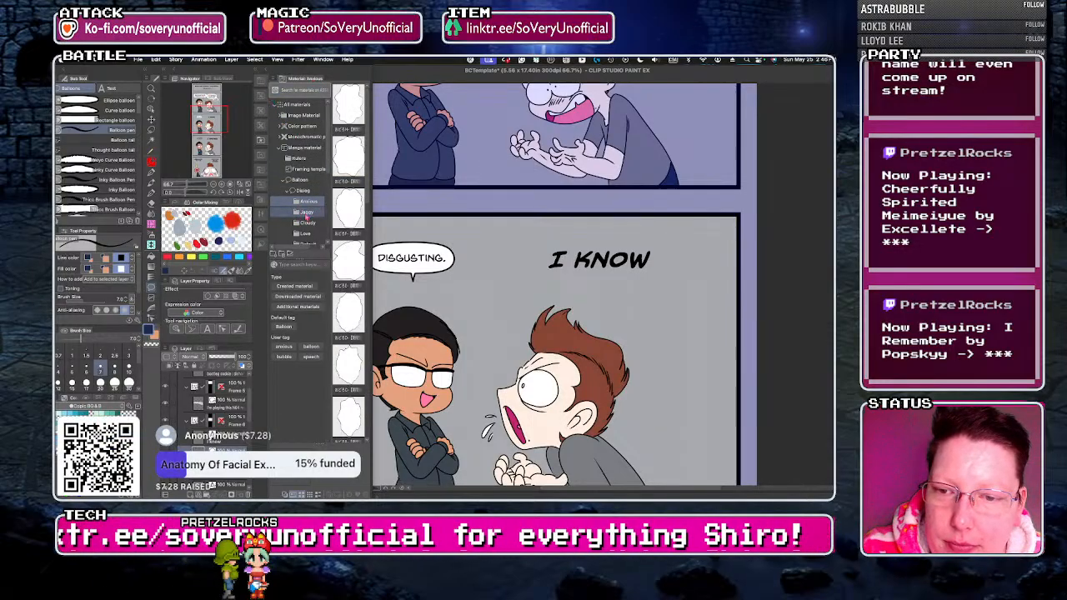
click(304, 213)
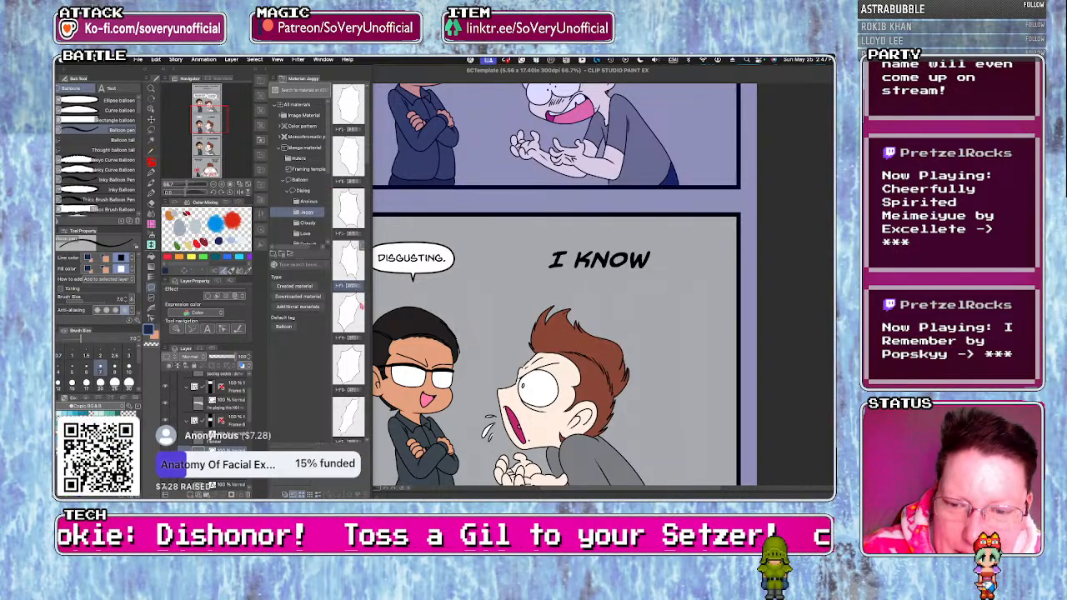
scroll(364, 241, down, 3)
scroll(359, 225, up, 5)
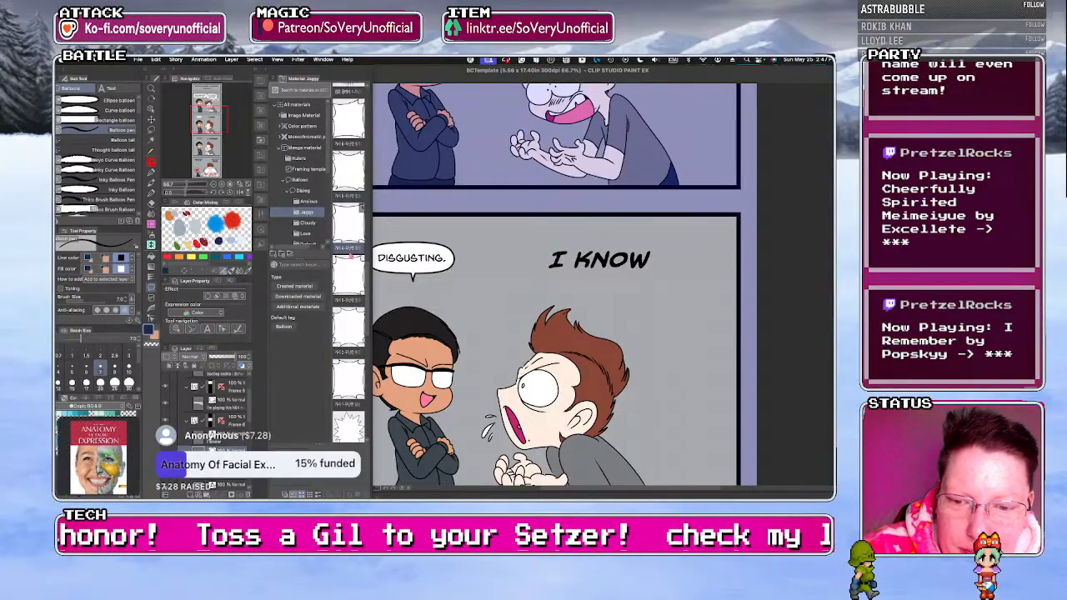
drag(348, 300, 586, 244)
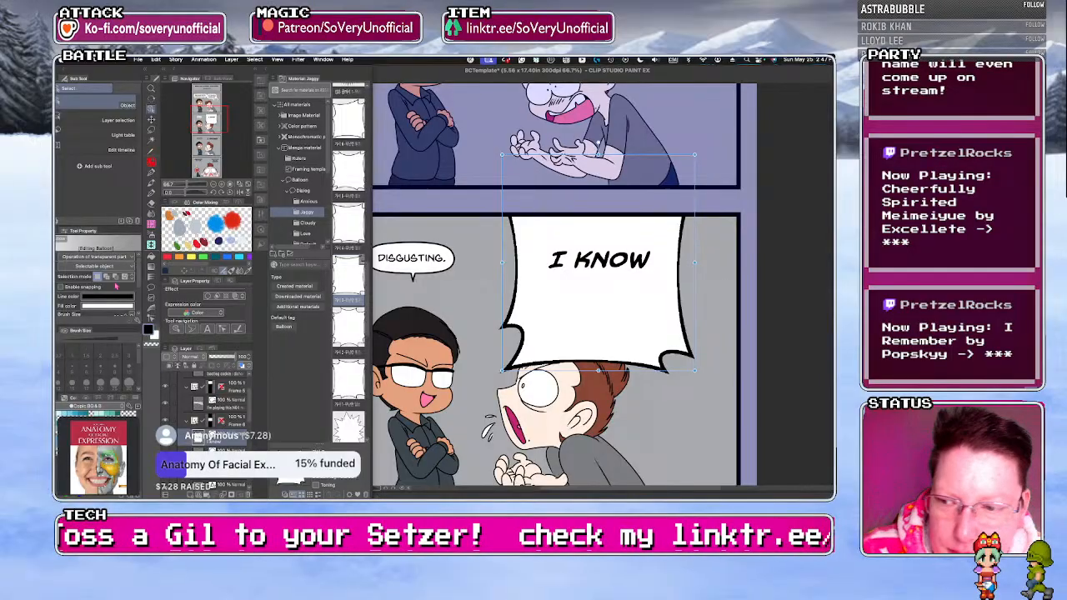
Thin the jagged balloon's outline to a brush size of 7.0.
drag(140, 284, 140, 312)
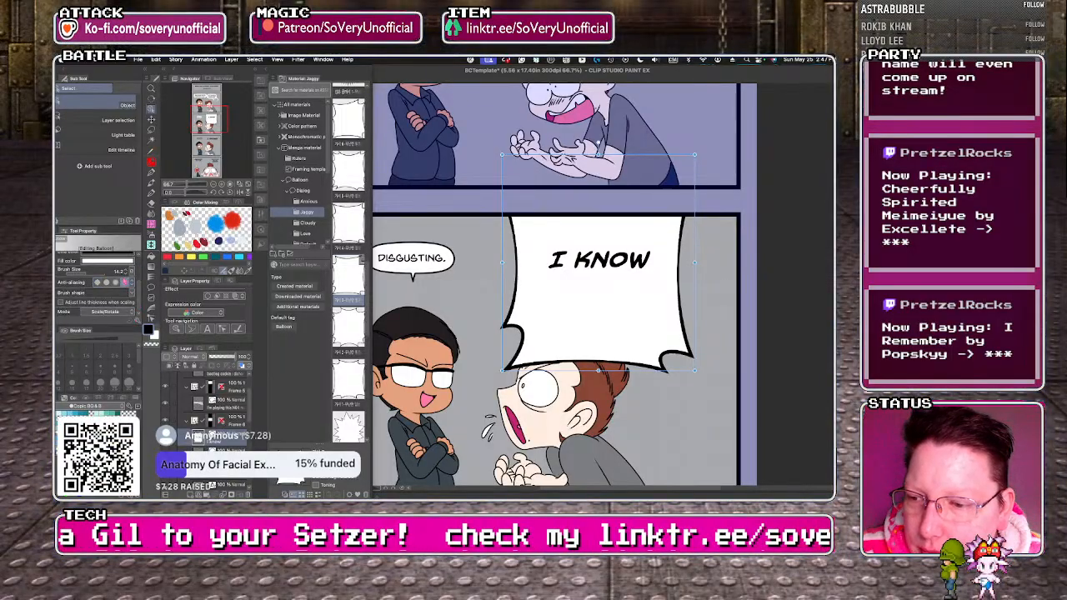
click(126, 274)
click(125, 273)
click(125, 273)
click(125, 274)
click(126, 274)
click(125, 273)
click(126, 273)
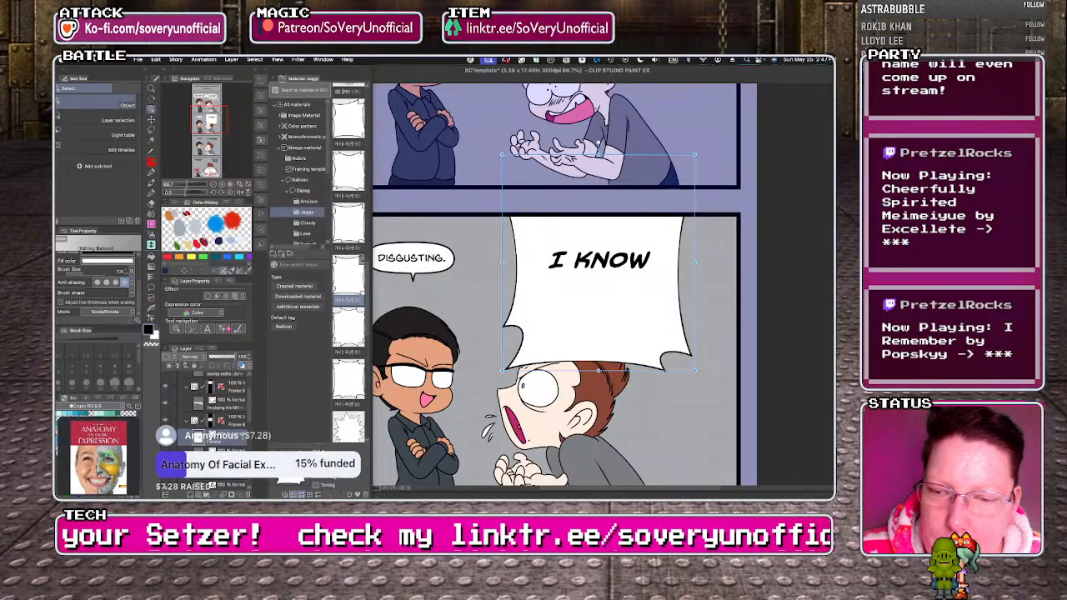
Shrink the jagged balloon to a short, wide shape that fits around the "I KNOW" text, and move it up slightly with the text.
drag(502, 154, 547, 308)
drag(621, 370, 602, 250)
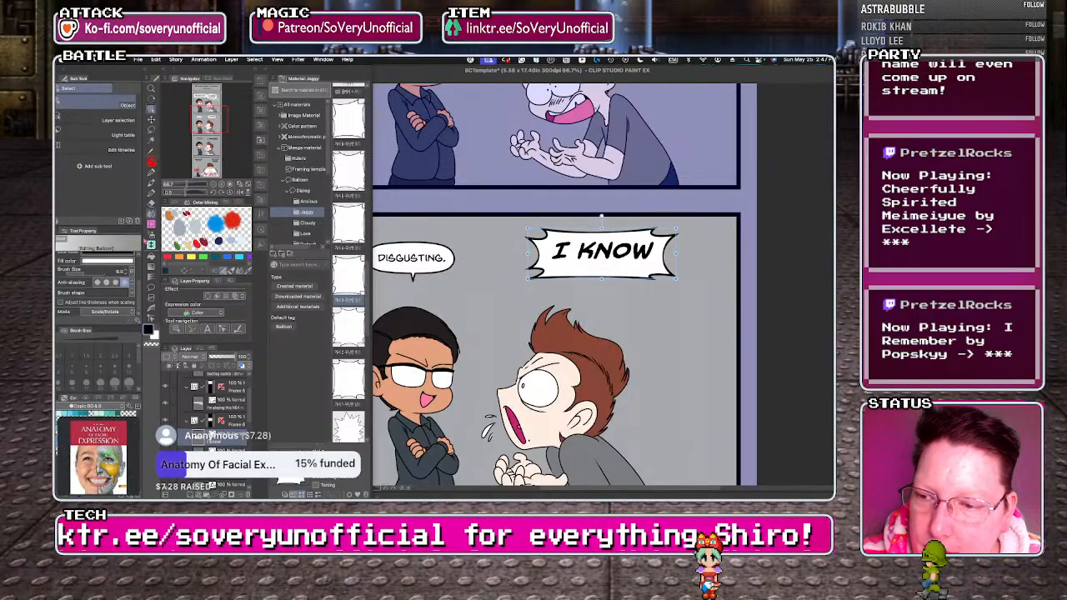
key(t)
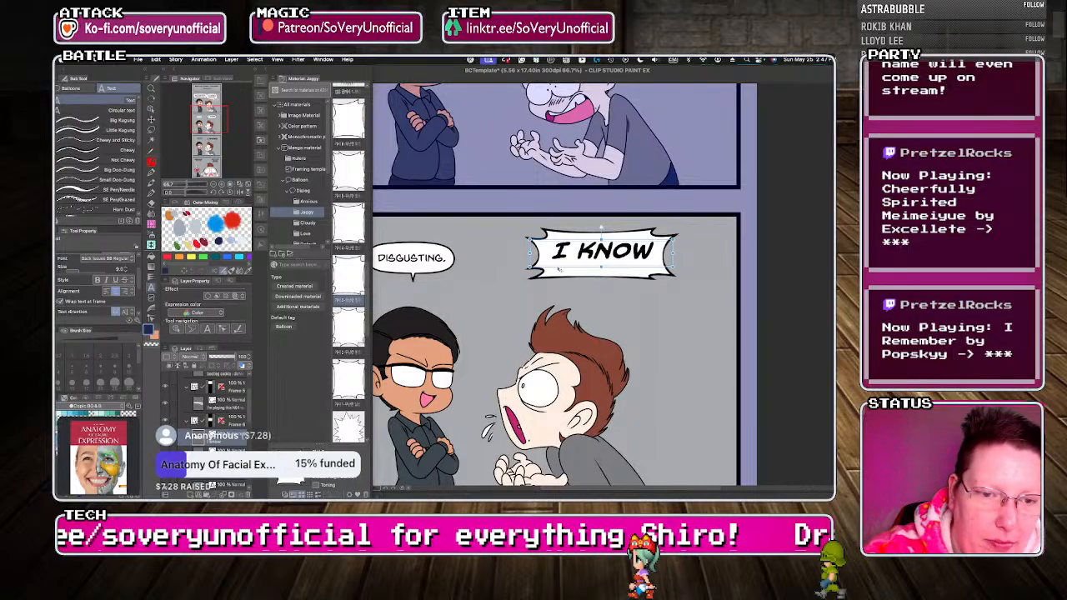
Center the "I KNOW" text in its jagged balloon and add a thin Balloon pen tail beneath it, aimed at the brown-haired man.
drag(553, 291, 550, 295)
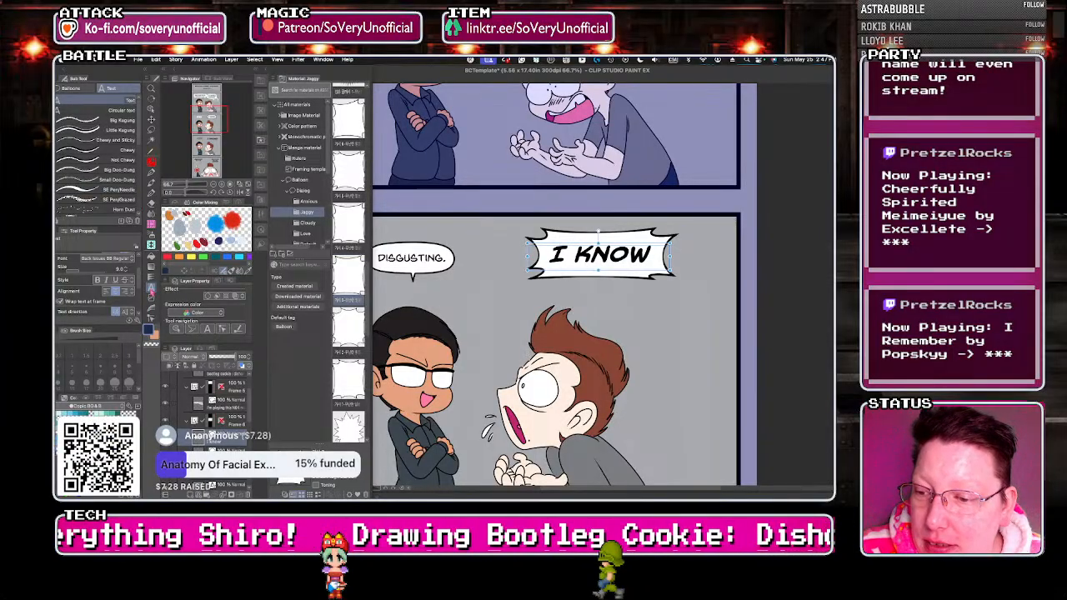
click(71, 89)
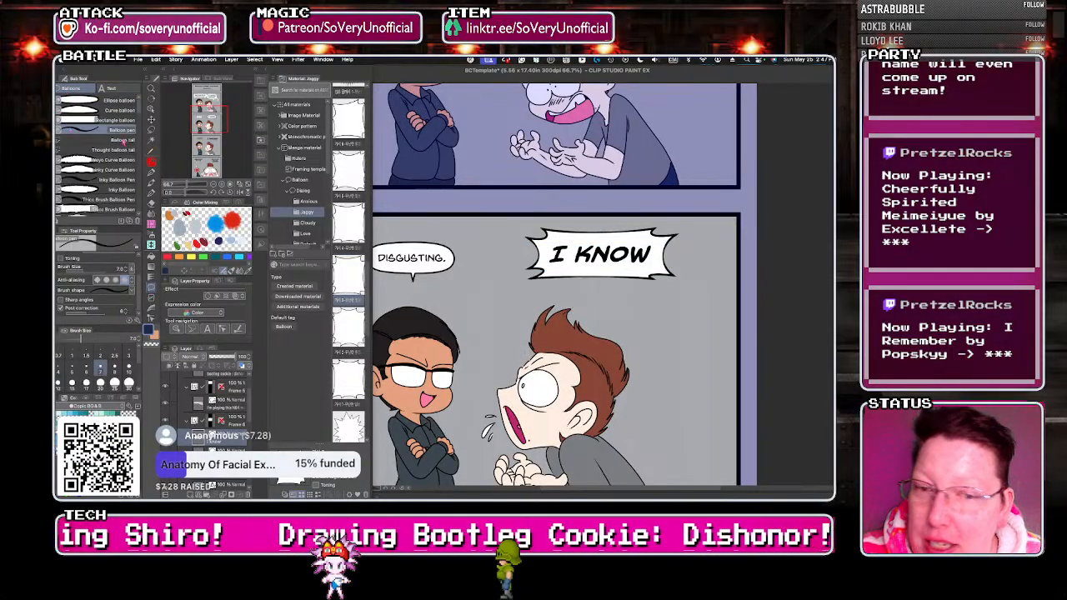
scroll(583, 291, up, 3)
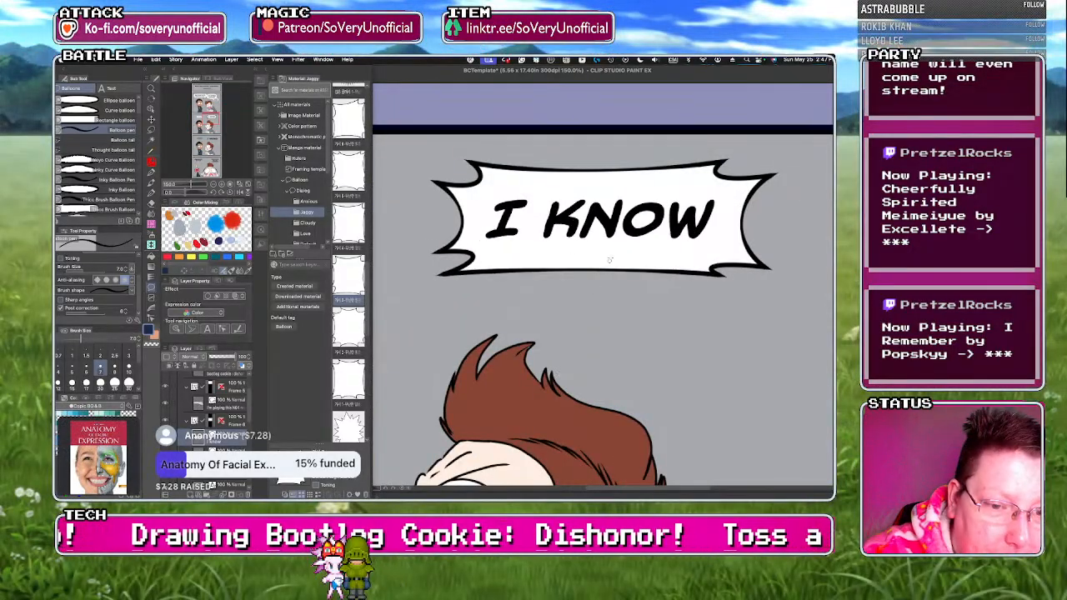
scroll(471, 294, down, 6)
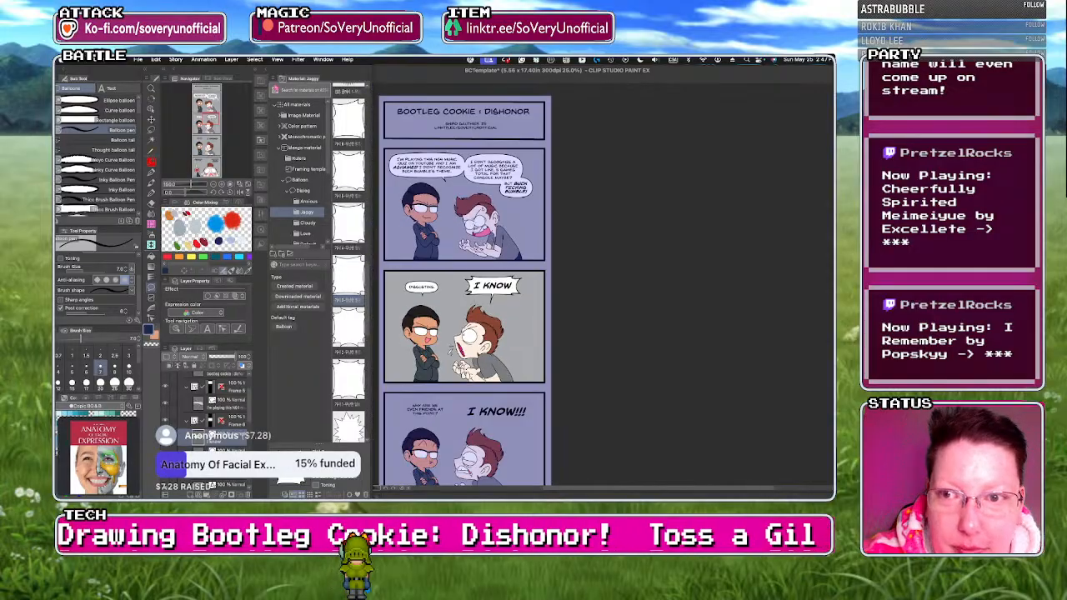
scroll(477, 307, down, 2)
scroll(471, 367, up, 3)
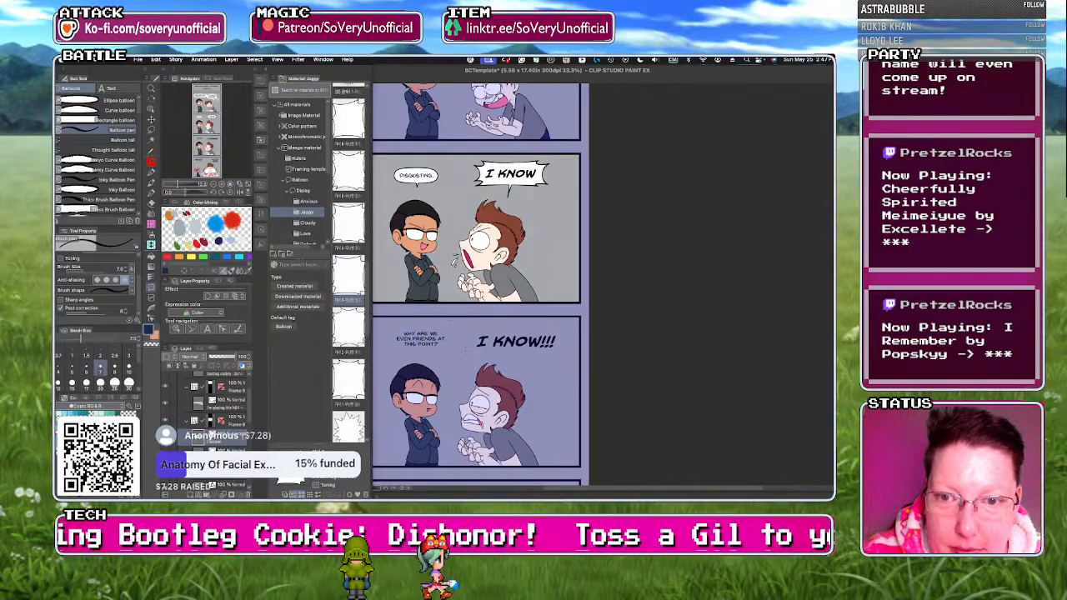
drag(376, 215, 271, 151)
key(super+z)
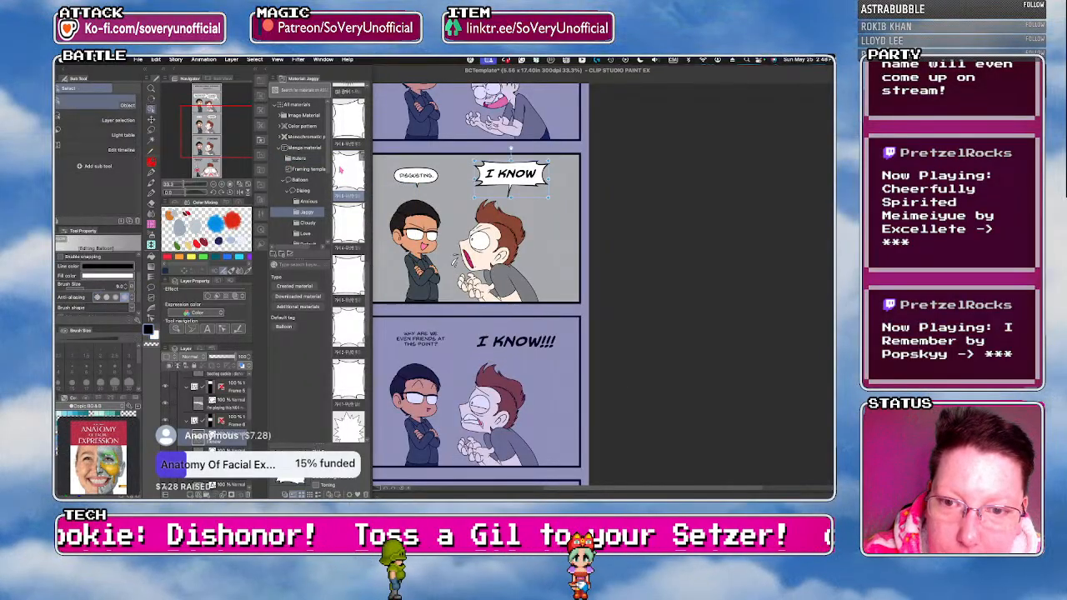
Place a jagged balloon from the Jaggy materials over "I KNOW!!!" in the third comic panel and shrink it to a short, wide shape around the text.
drag(341, 175, 511, 357)
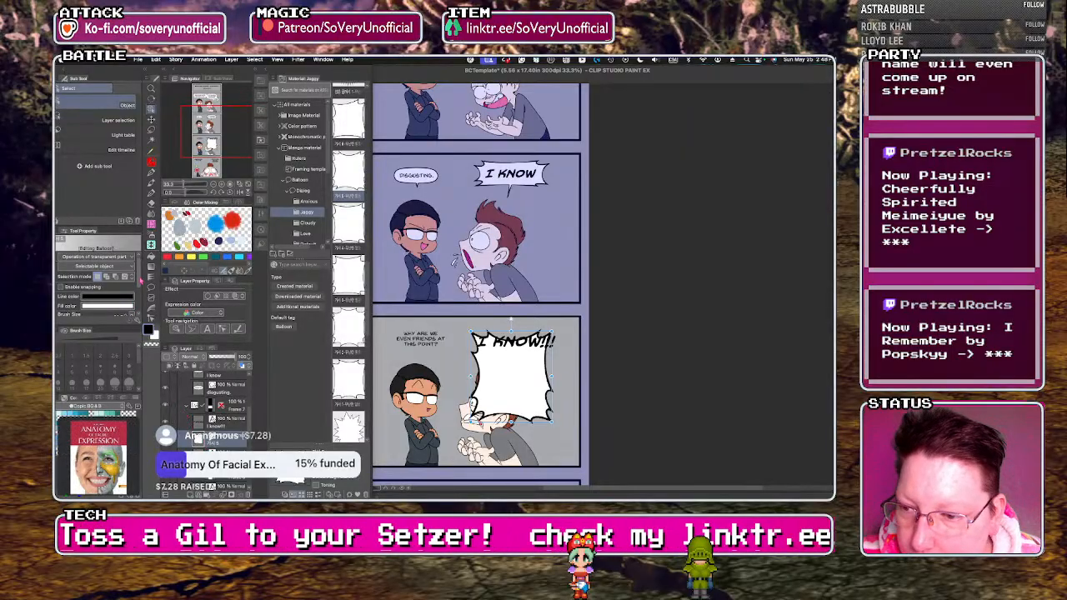
drag(141, 278, 142, 309)
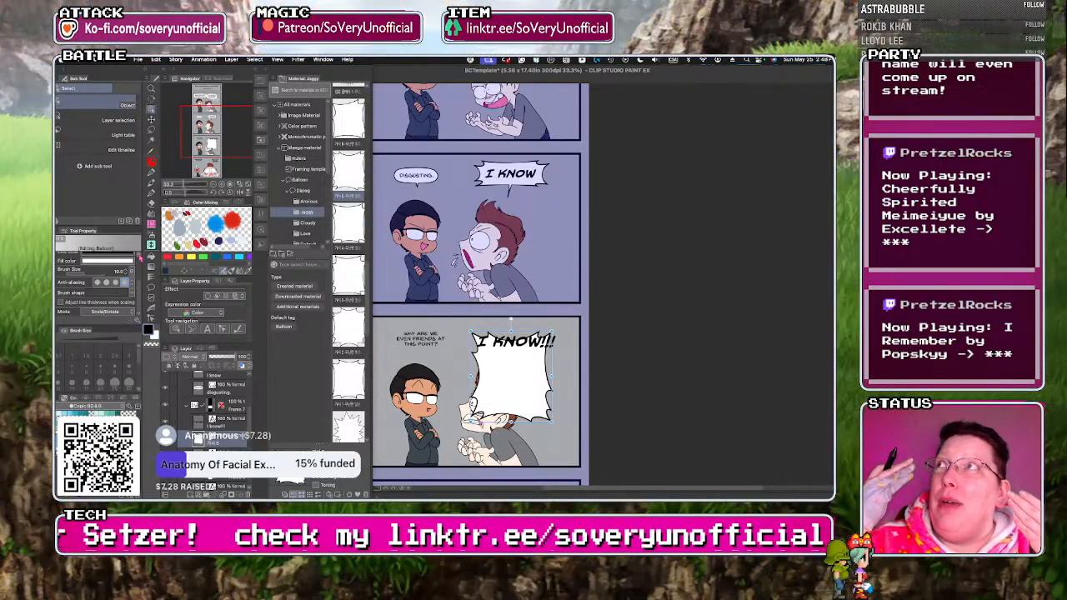
drag(470, 422, 472, 357)
drag(552, 331, 571, 323)
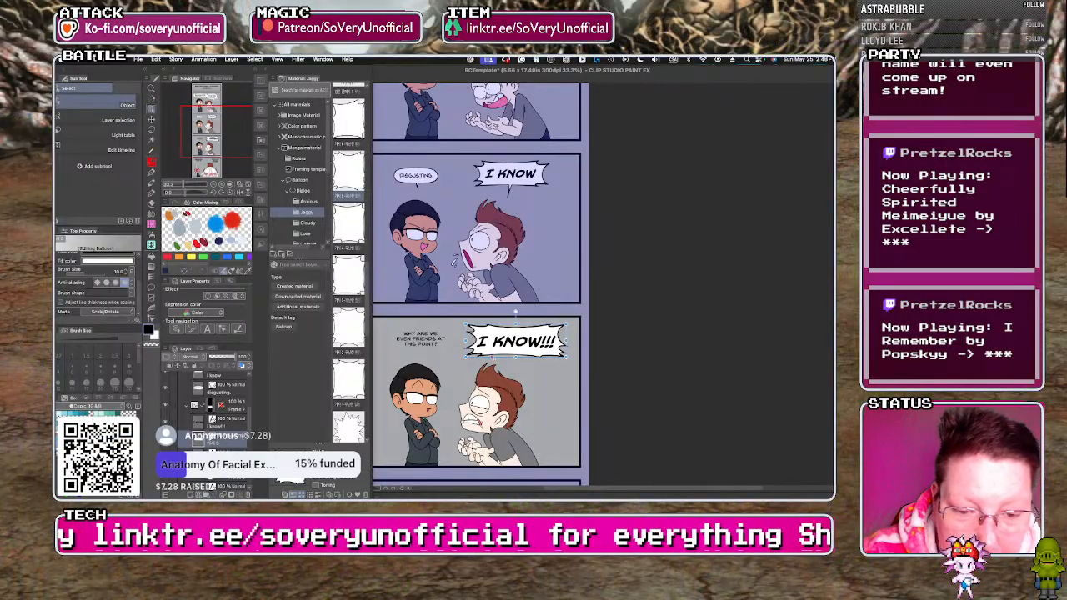
drag(465, 341, 462, 341)
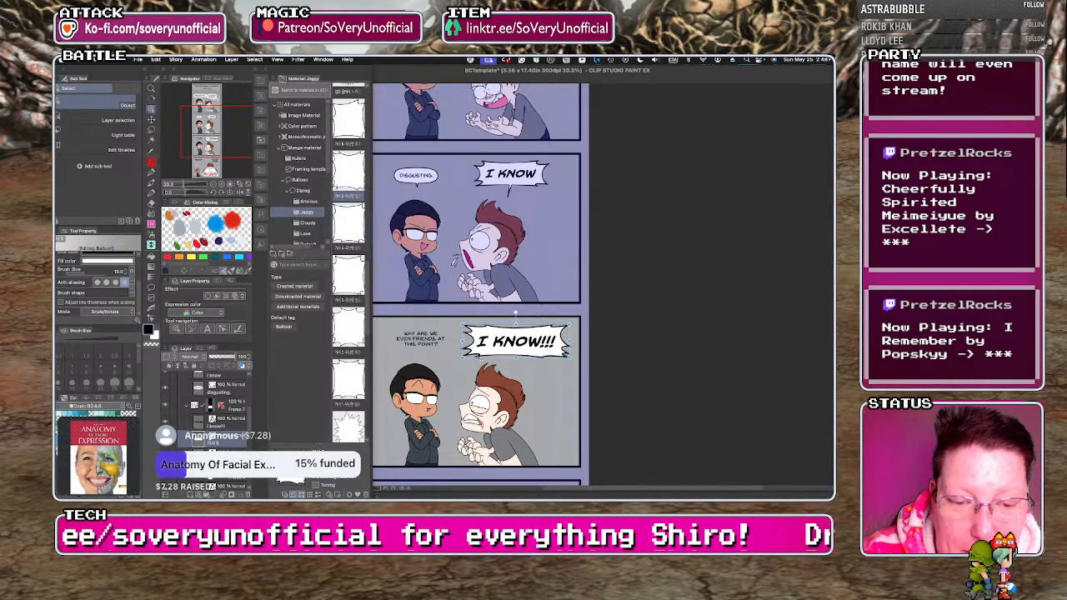
drag(567, 341, 570, 341)
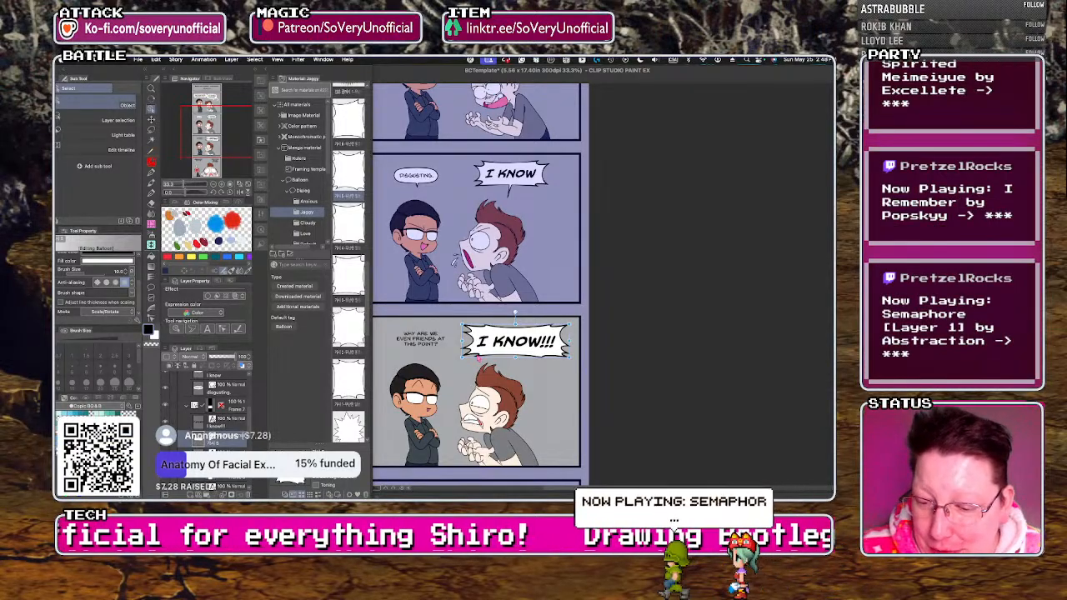
Add a small tail beneath the "I KNOW!!!" balloon with the Balloon pen, aimed at the brown-haired man's head.
click(515, 341)
click(222, 495)
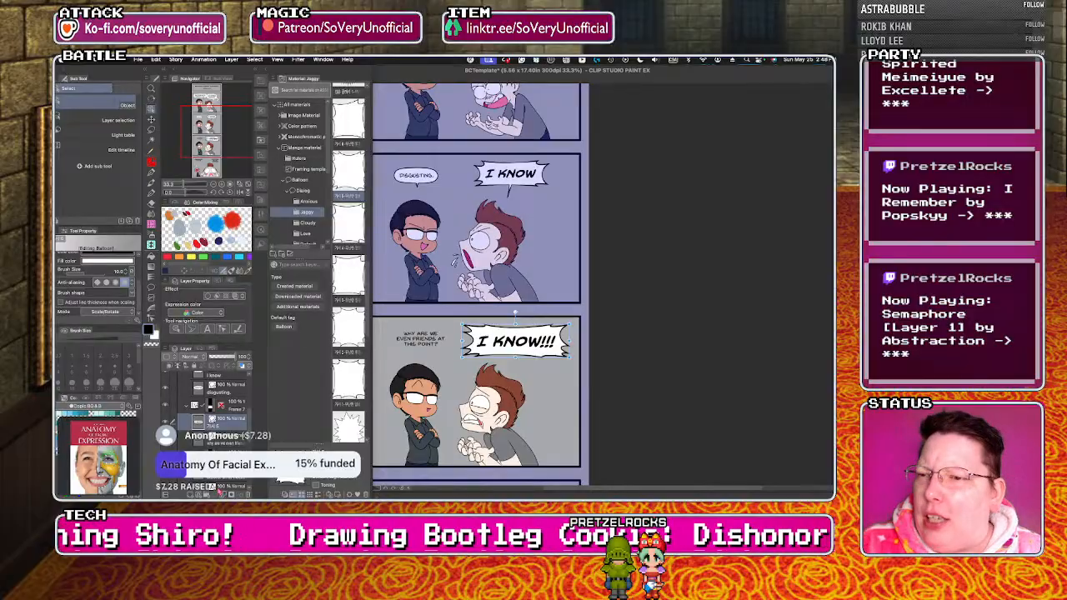
click(151, 288)
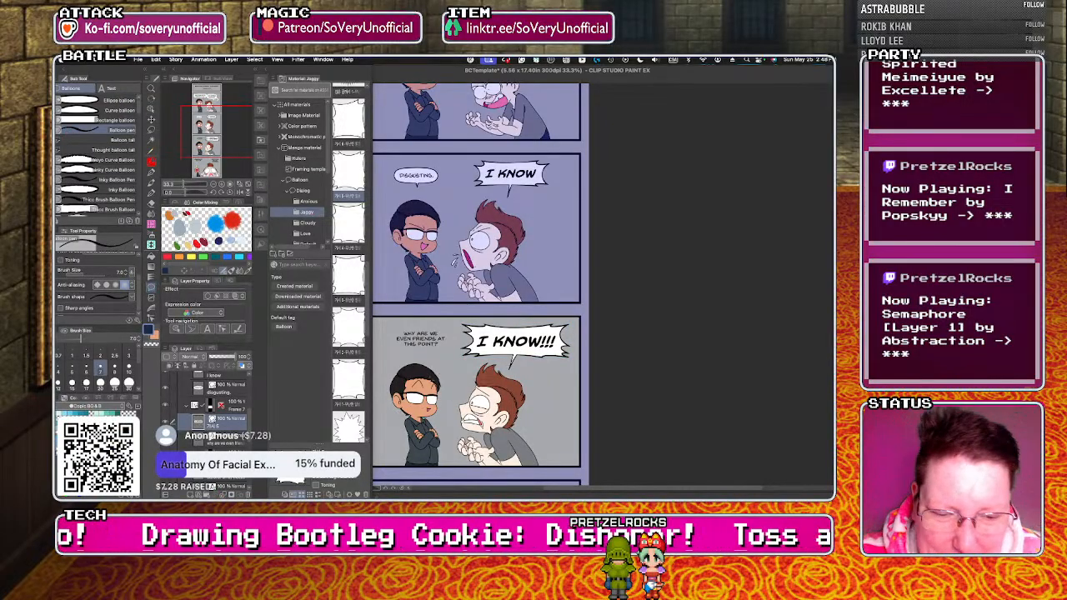
drag(520, 351, 510, 371)
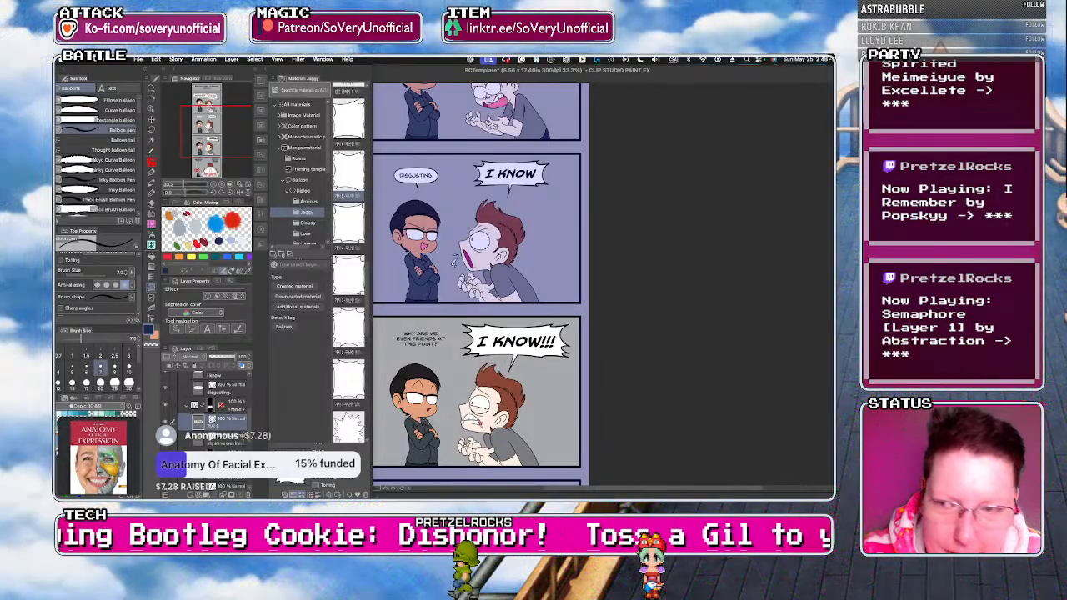
Draw a closed Curve balloon around the "WHY ARE WE EVEN FRIENDS AT THIS POINT?" text in the third comic panel.
click(70, 113)
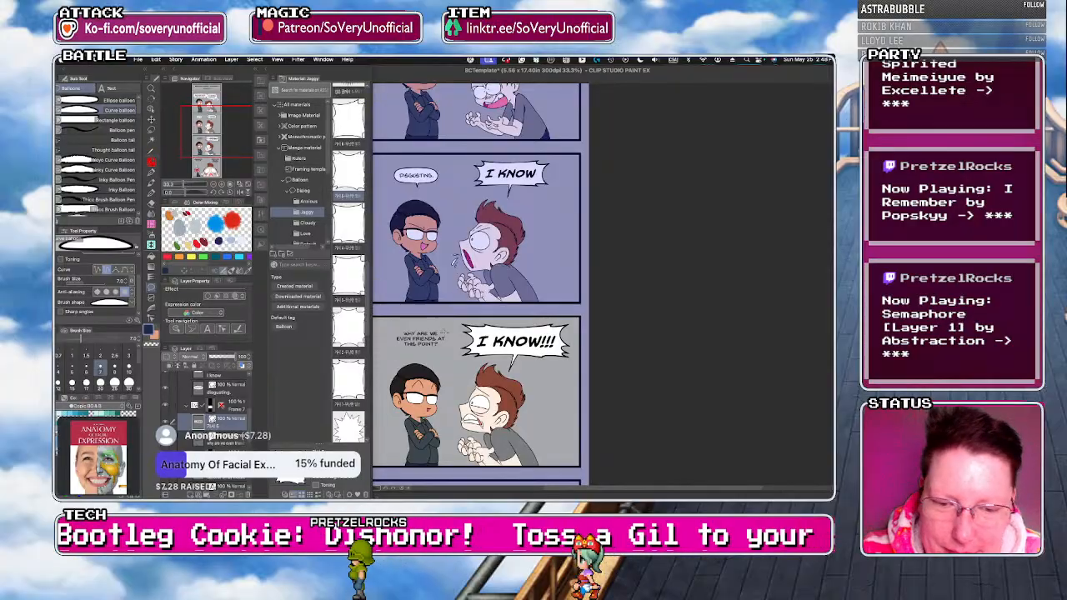
click(442, 328)
click(449, 346)
click(423, 353)
click(396, 350)
click(390, 335)
click(405, 326)
click(441, 327)
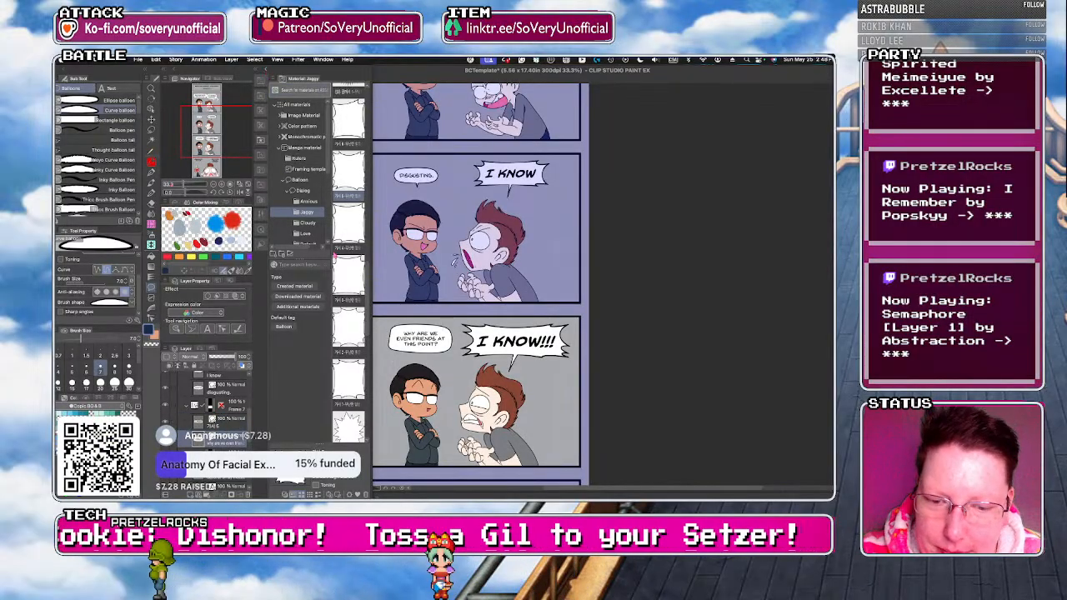
Smooth and tighten the "WHY ARE WE EVEN FRIENDS" balloon with its control points and add a small Balloon pen tail above the black-haired man.
click(261, 140)
scroll(438, 353, up, 2)
click(152, 319)
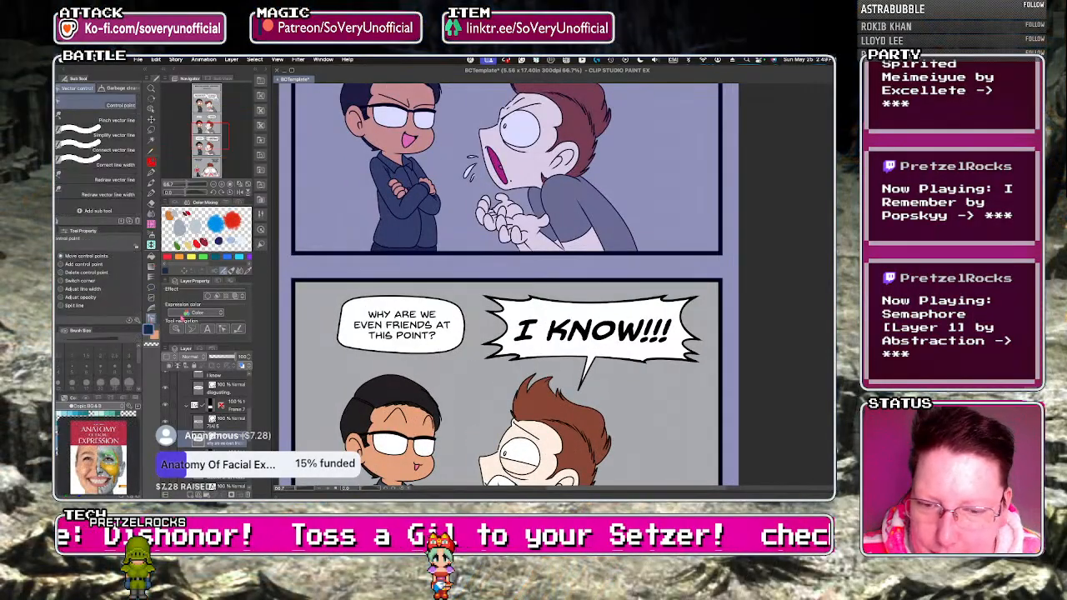
click(441, 361)
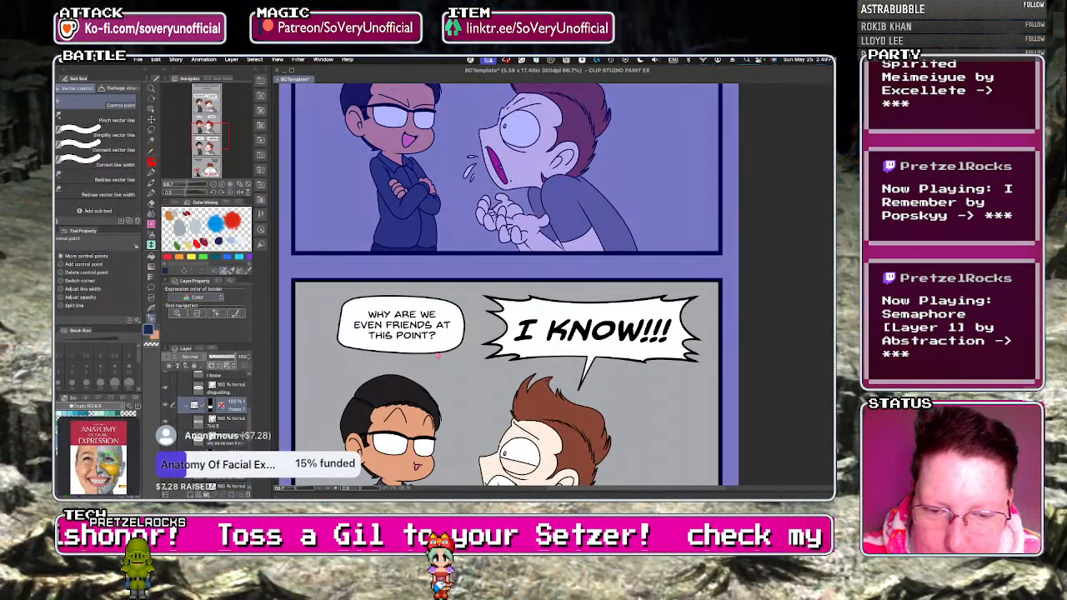
click(440, 355)
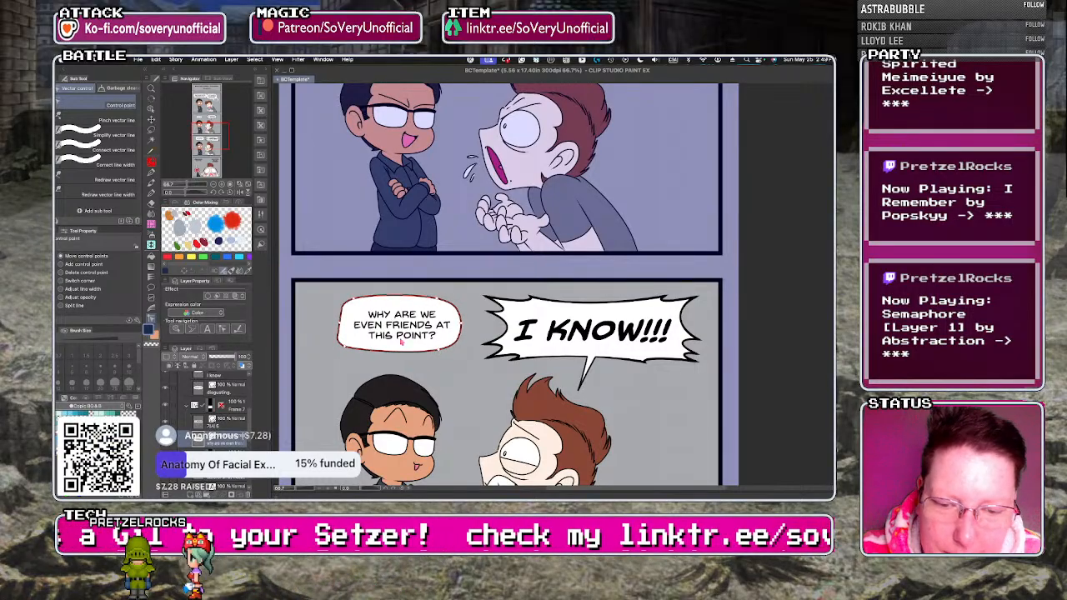
drag(344, 346, 344, 334)
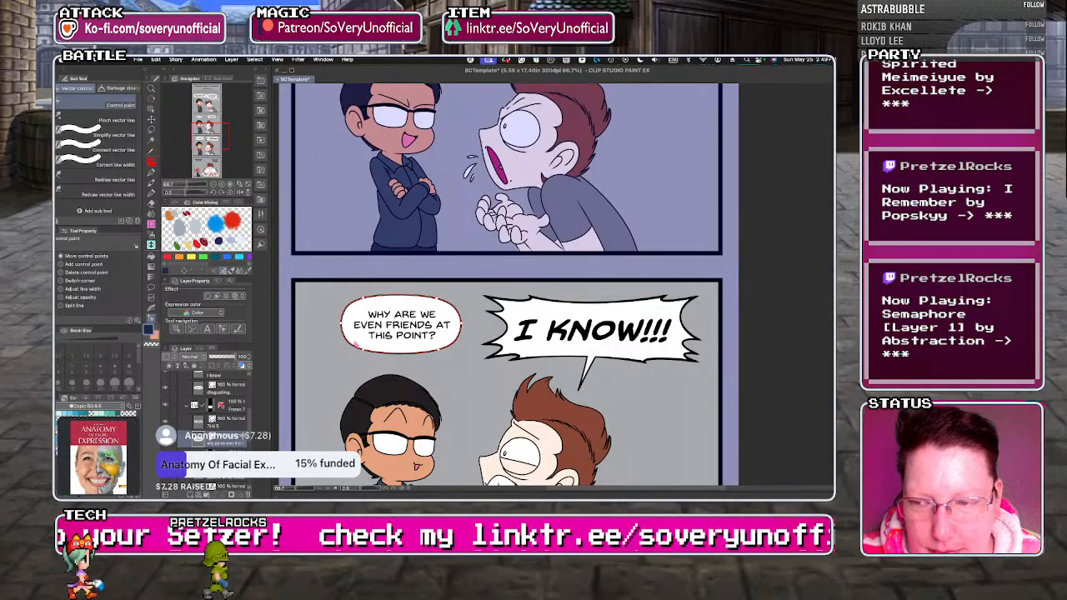
click(151, 287)
click(72, 131)
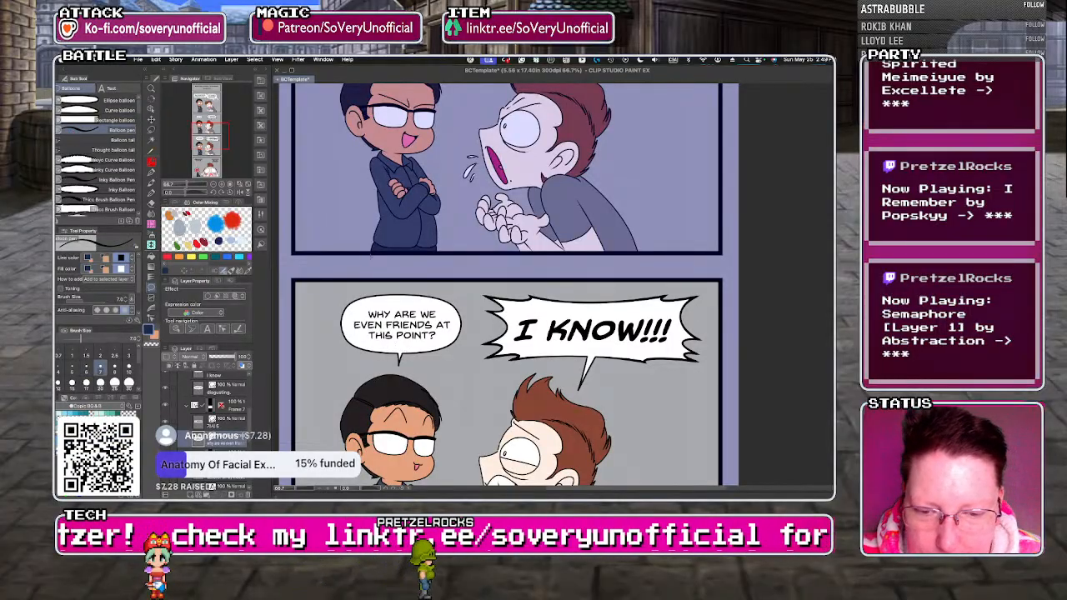
Place a spiky-cornered balloon from the Jaggy dialog balloon materials over the "DISHONOR ON ME!" text in the fourth comic panel.
scroll(372, 257, down, 2)
scroll(322, 244, down, 1)
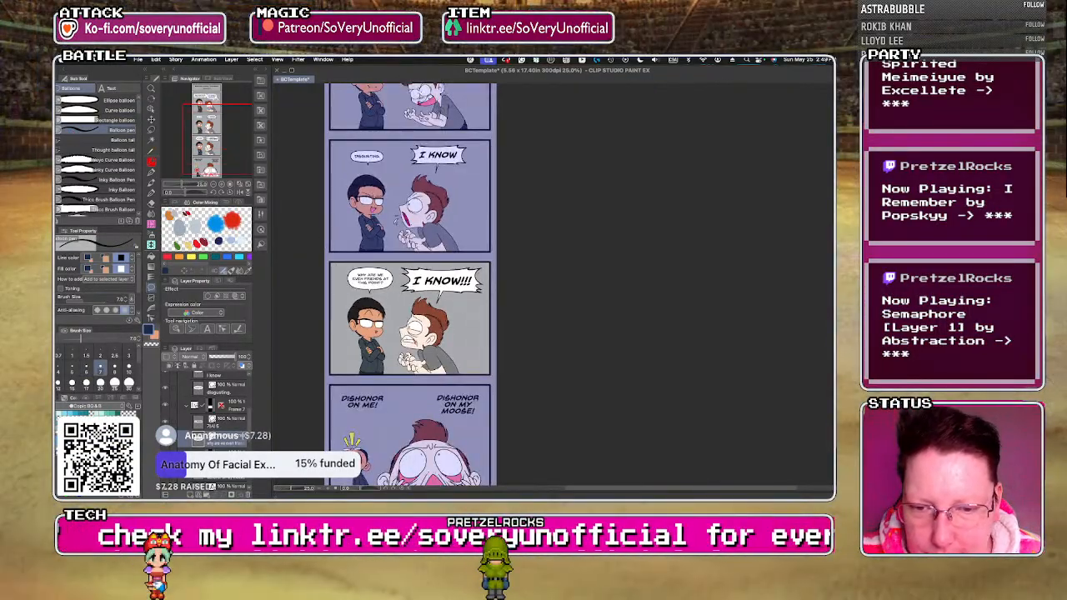
scroll(324, 319, down, 2)
scroll(343, 387, up, 3)
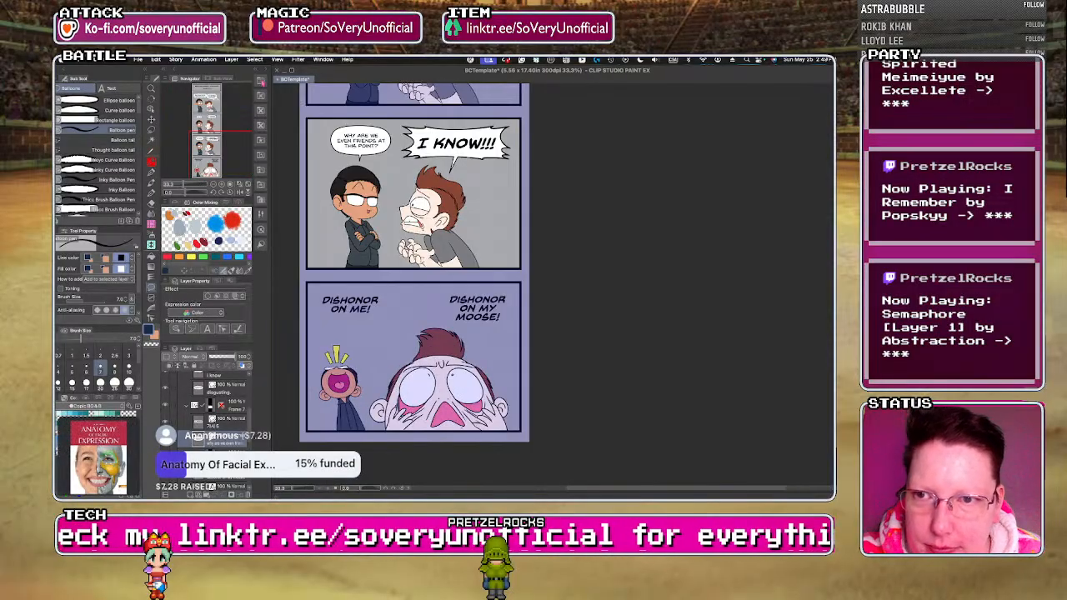
click(260, 82)
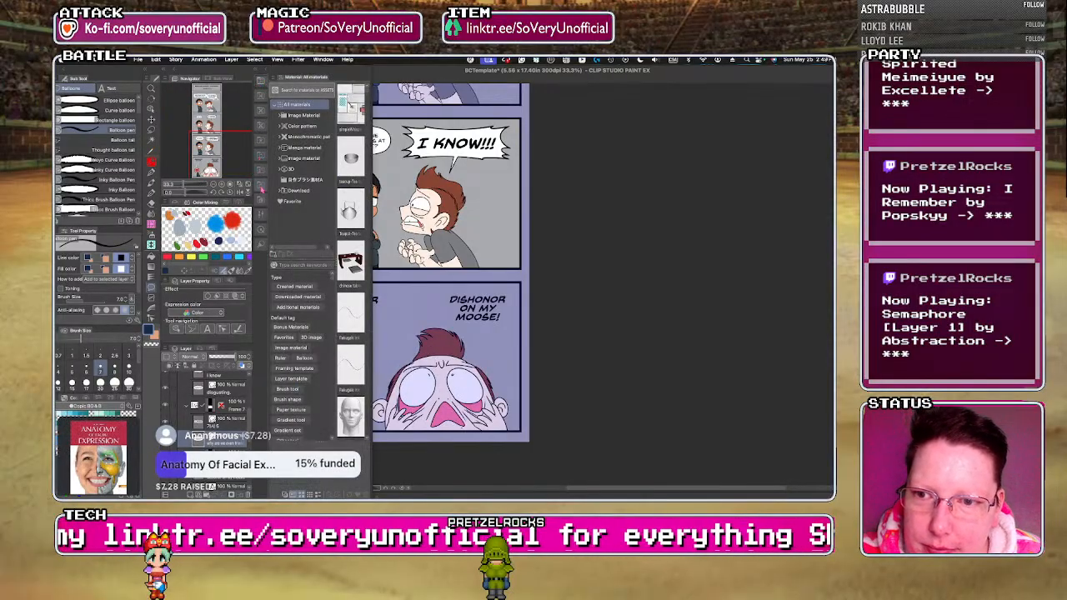
click(263, 163)
click(261, 141)
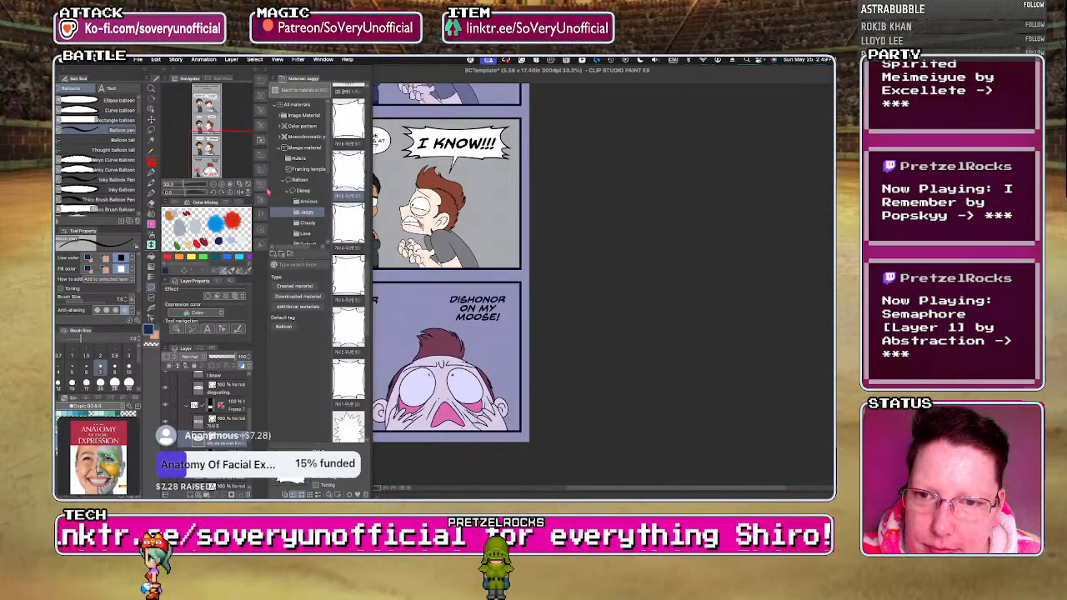
scroll(451, 341, down, 3)
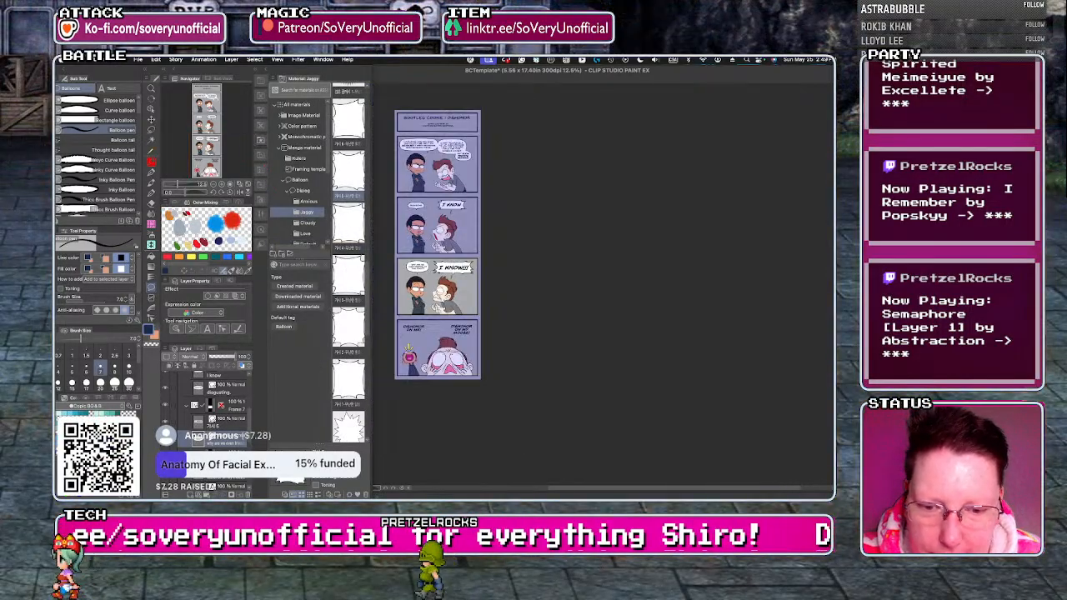
scroll(396, 336, up, 3)
drag(348, 282, 439, 320)
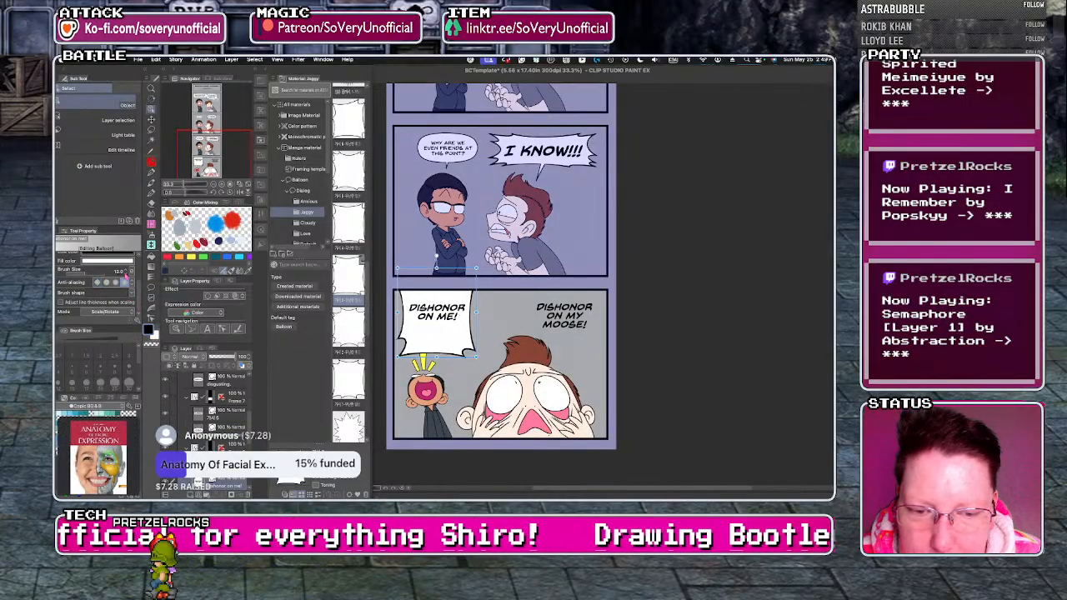
Thin the outline of the "DISHONOR ON ME!" balloon and shrink it to a short, wide shape that fits around the text.
click(127, 273)
click(126, 274)
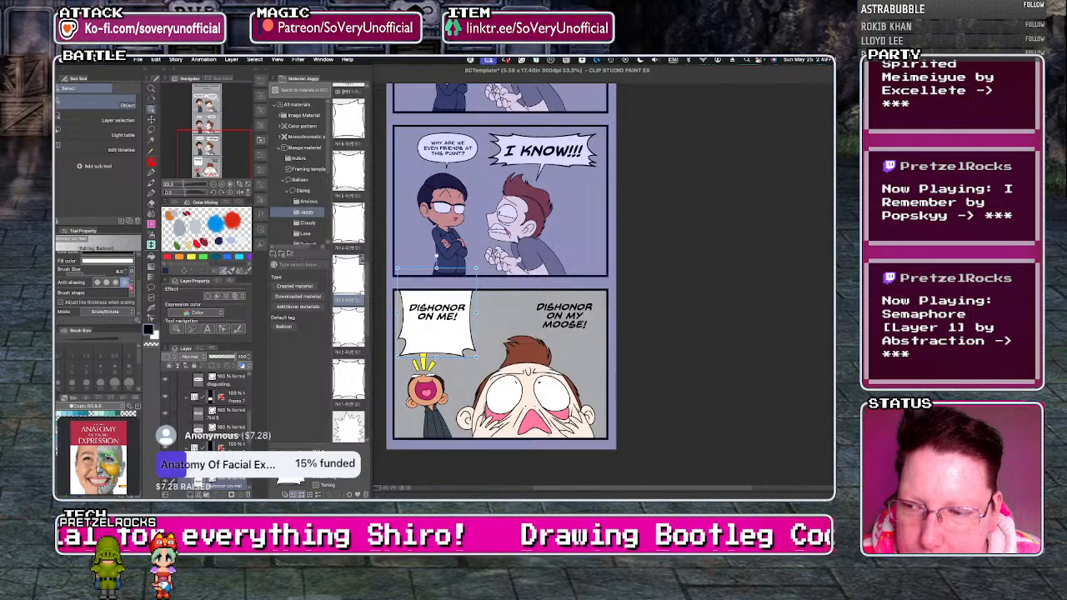
drag(398, 268, 416, 334)
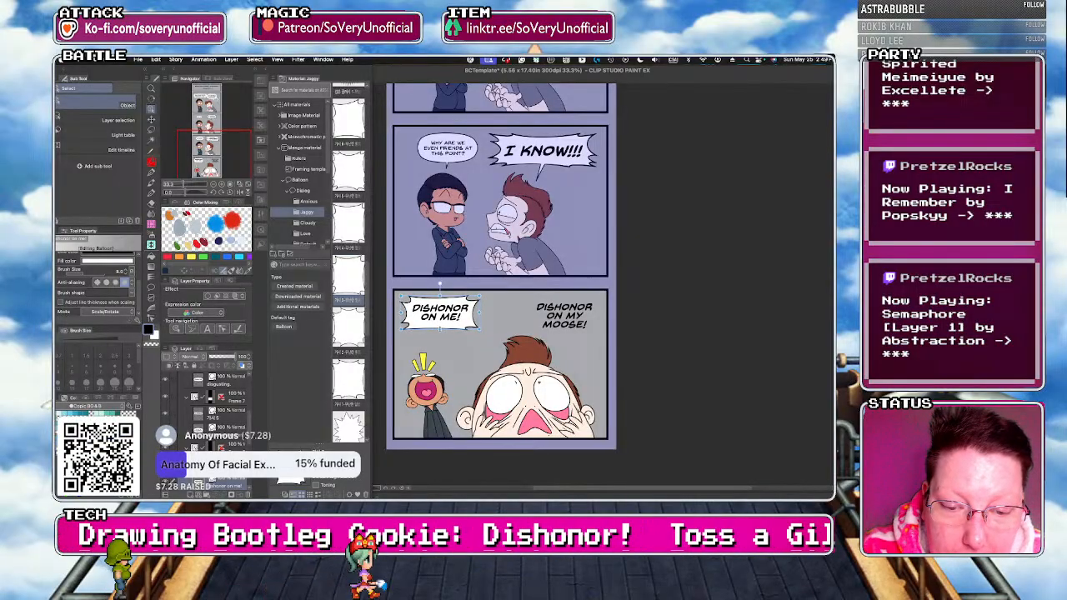
drag(479, 314, 482, 314)
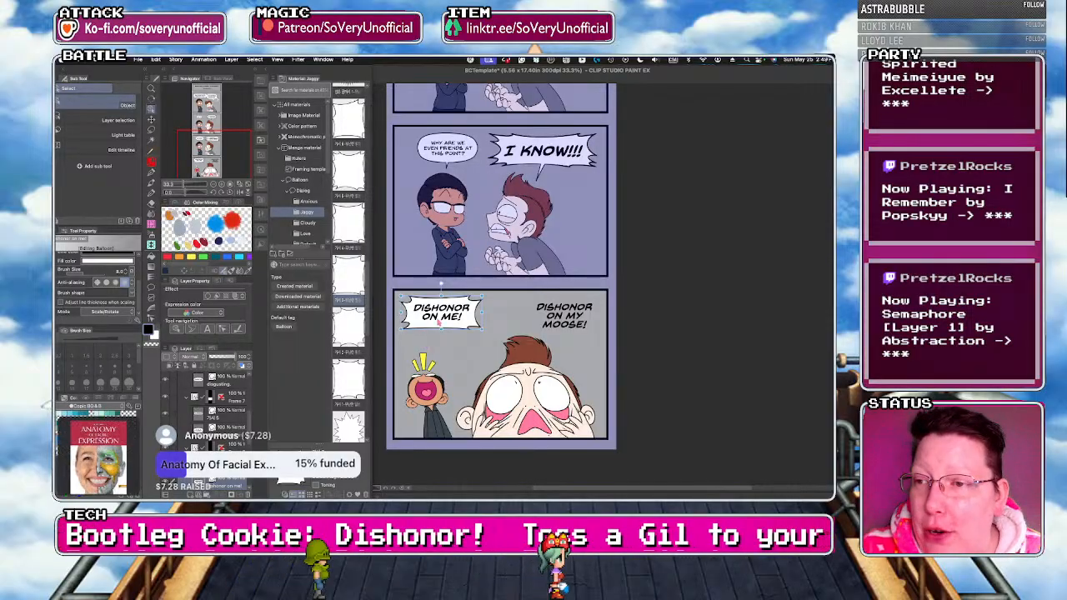
Center the "DISHONOR ON ME!" text in its balloon and add a Balloon pen tail beneath, slanting toward the brown-haired man.
click(151, 288)
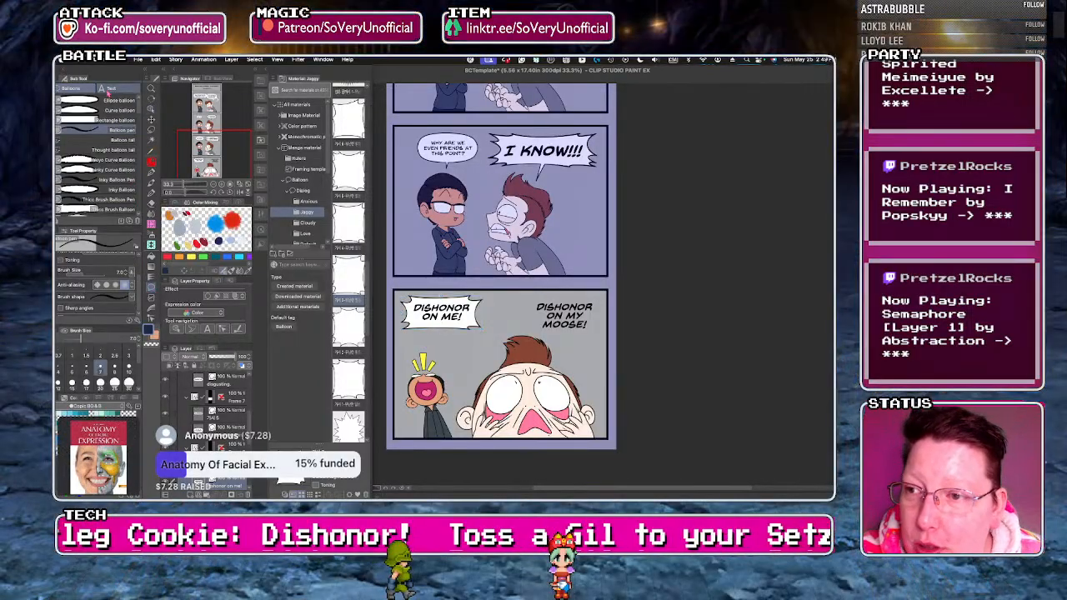
click(119, 88)
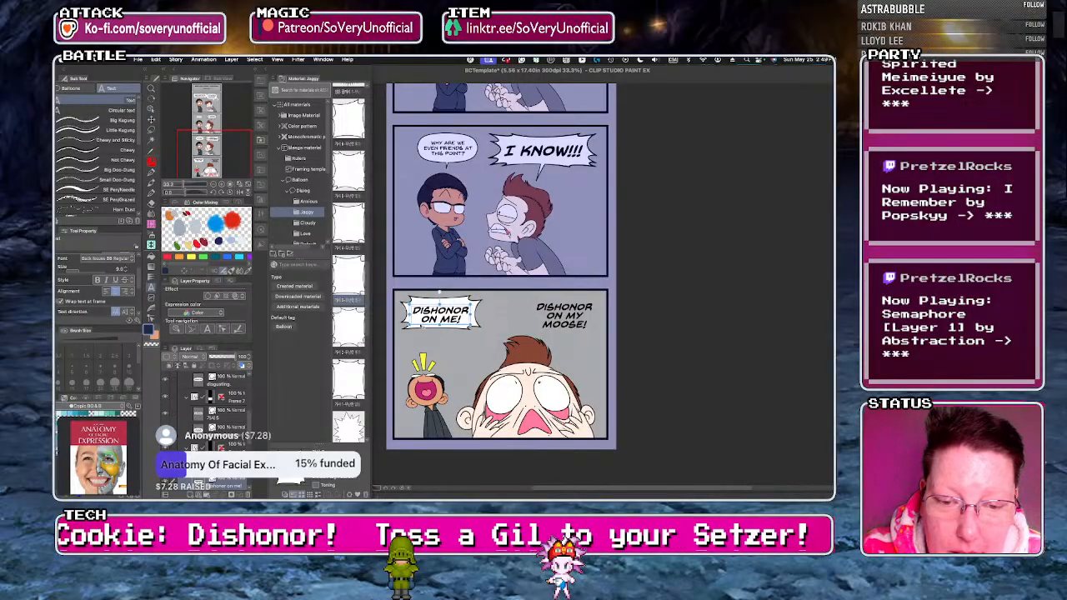
scroll(438, 340, up, 1)
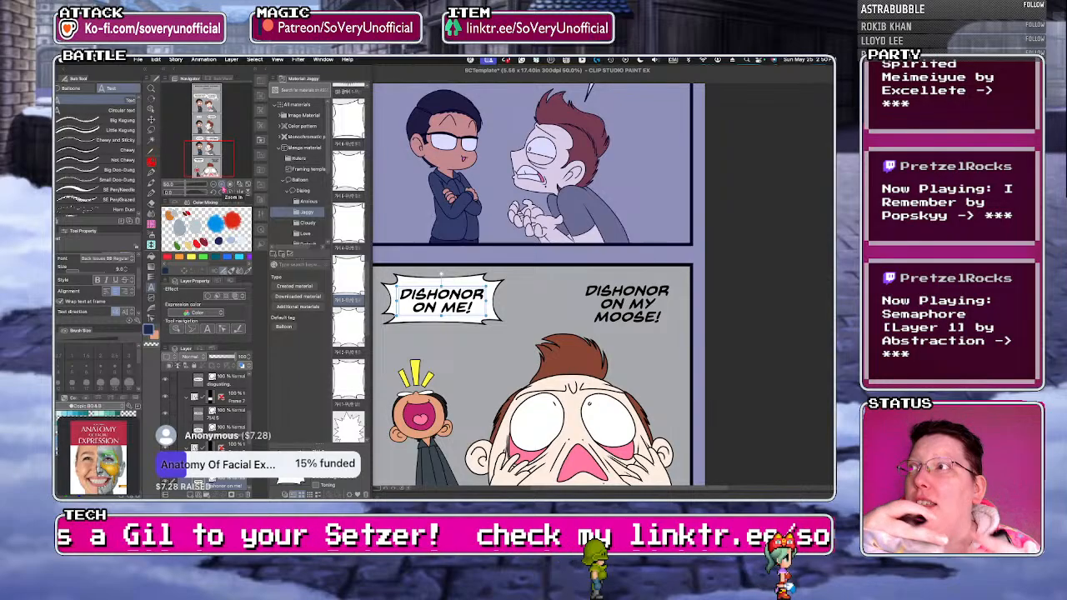
click(72, 89)
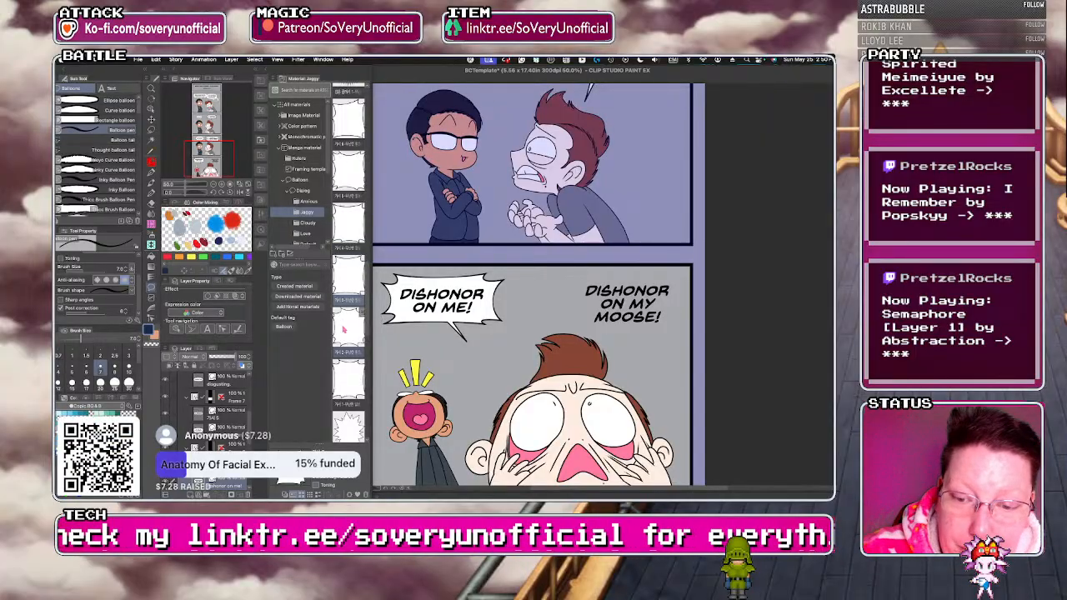
Place a spiky-cornered Jaggy balloon over the "DISHONOR ON MY MOOSE!" text in the fourth panel and thin its outline.
drag(342, 382, 627, 288)
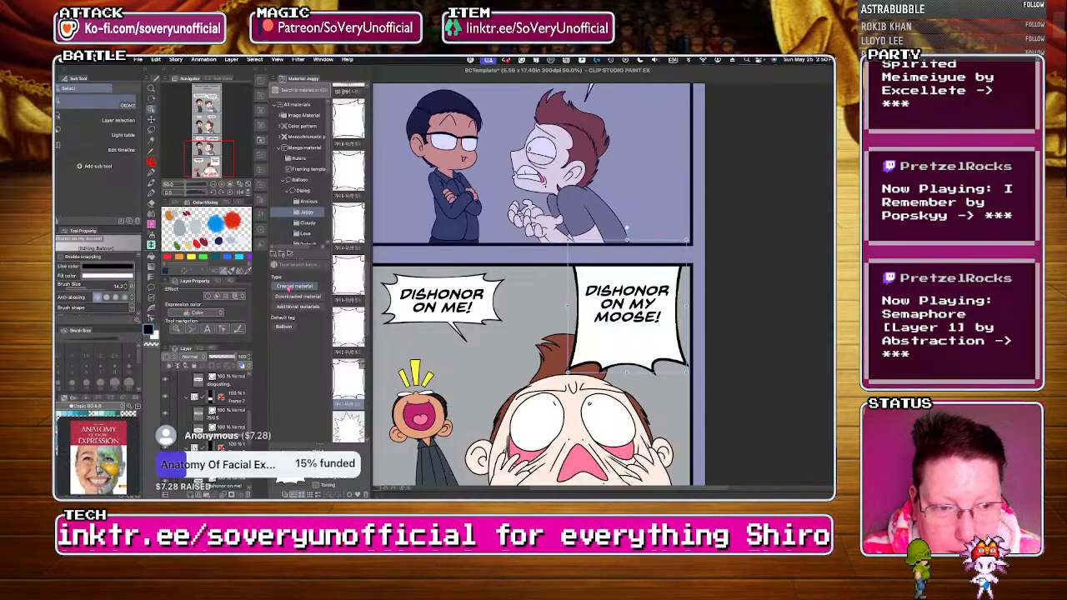
click(124, 297)
click(126, 290)
click(126, 290)
click(126, 289)
click(126, 289)
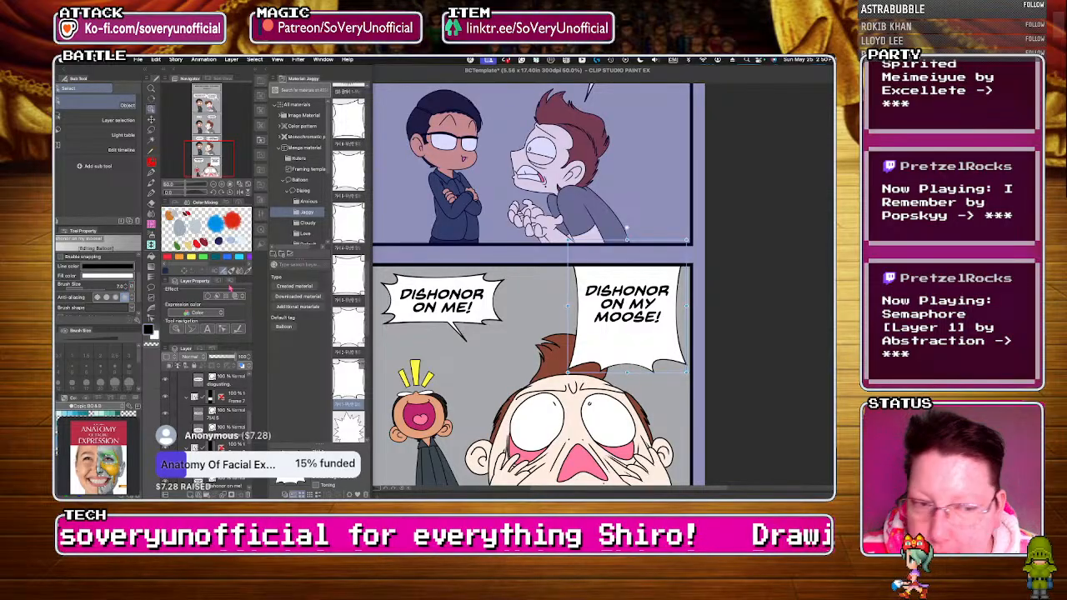
Shrink the "DISHONOR ON MY MOOSE!" balloon to fit closely around its text and center the text inside it.
drag(568, 241, 566, 301)
drag(582, 376, 619, 340)
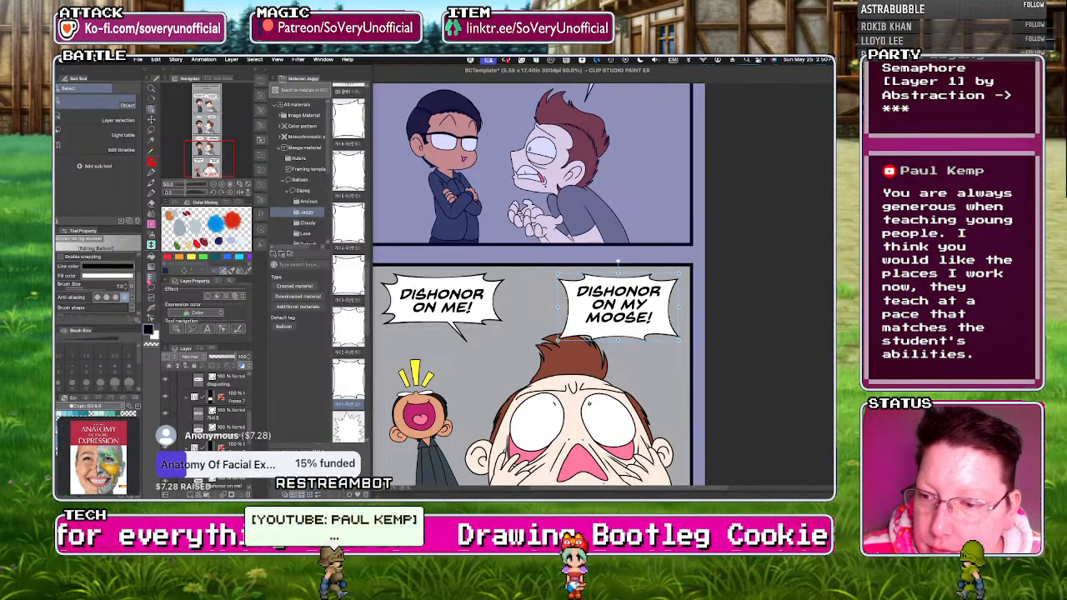
click(150, 286)
click(119, 88)
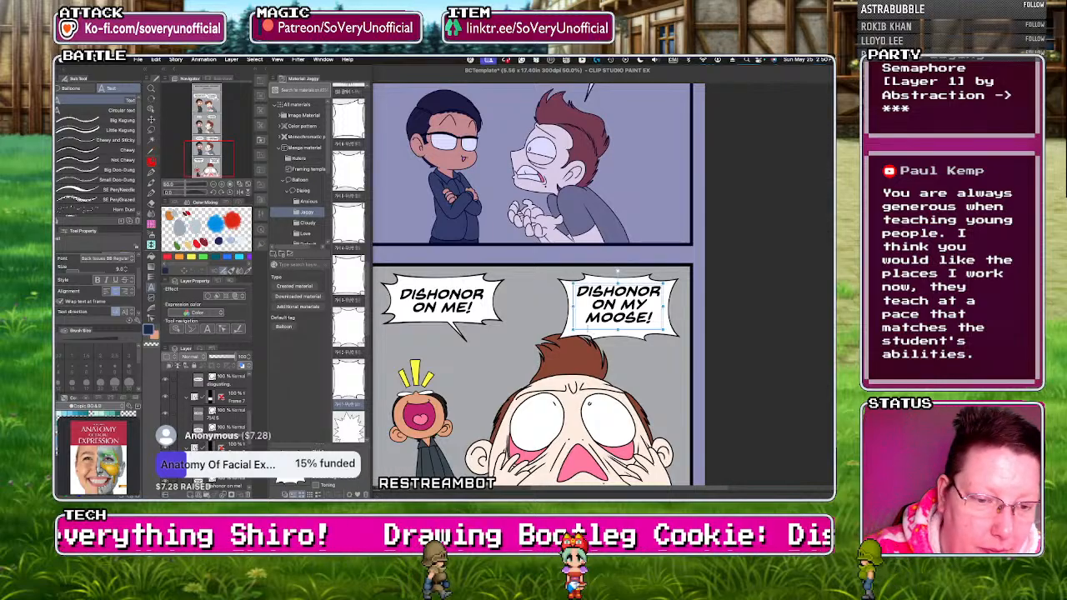
drag(588, 329, 587, 331)
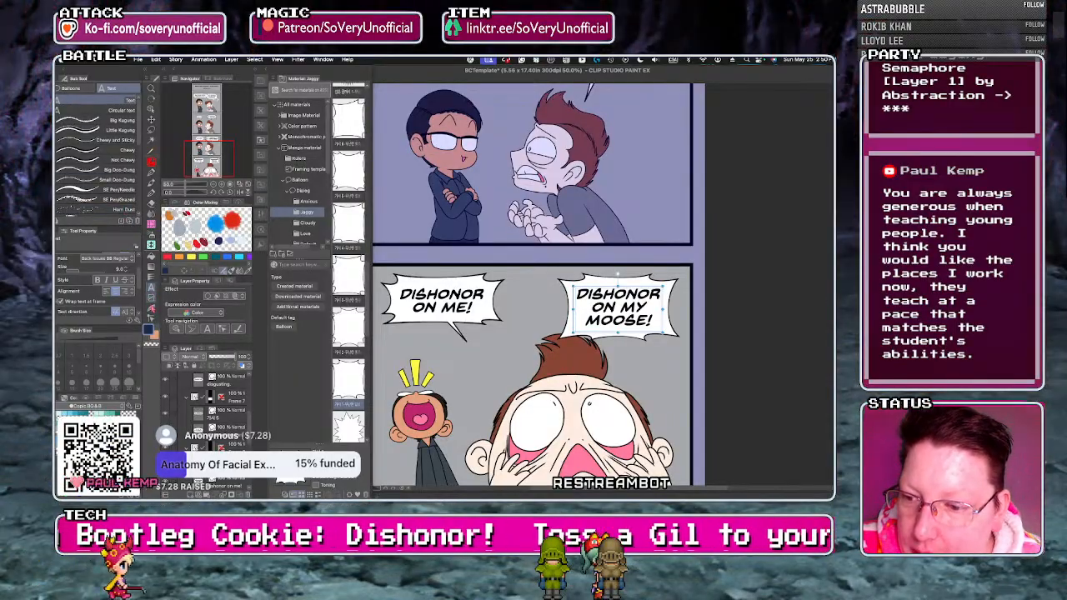
Add a Balloon pen tail beneath the "DISHONOR ON MY MOOSE!" balloon, pointing down at the brown-haired man.
click(74, 88)
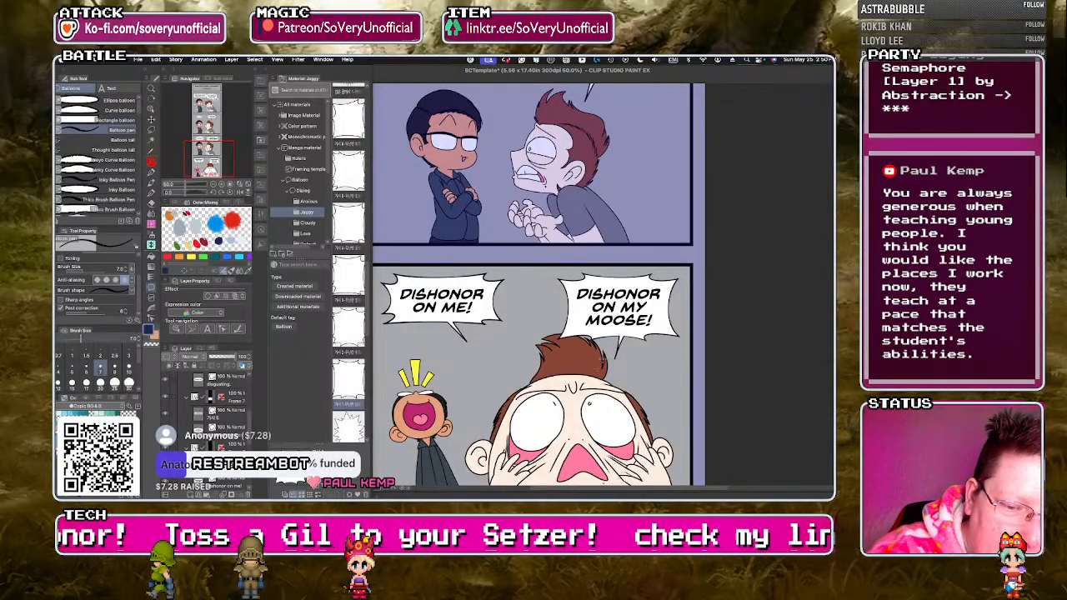
key(super+minus)
key(super+minus)
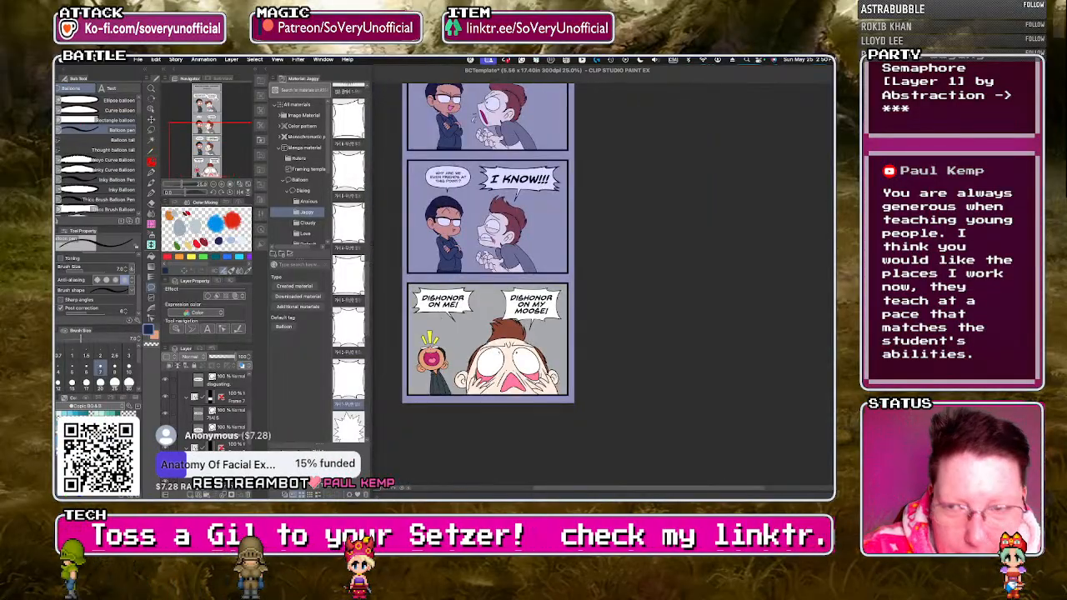
click(267, 77)
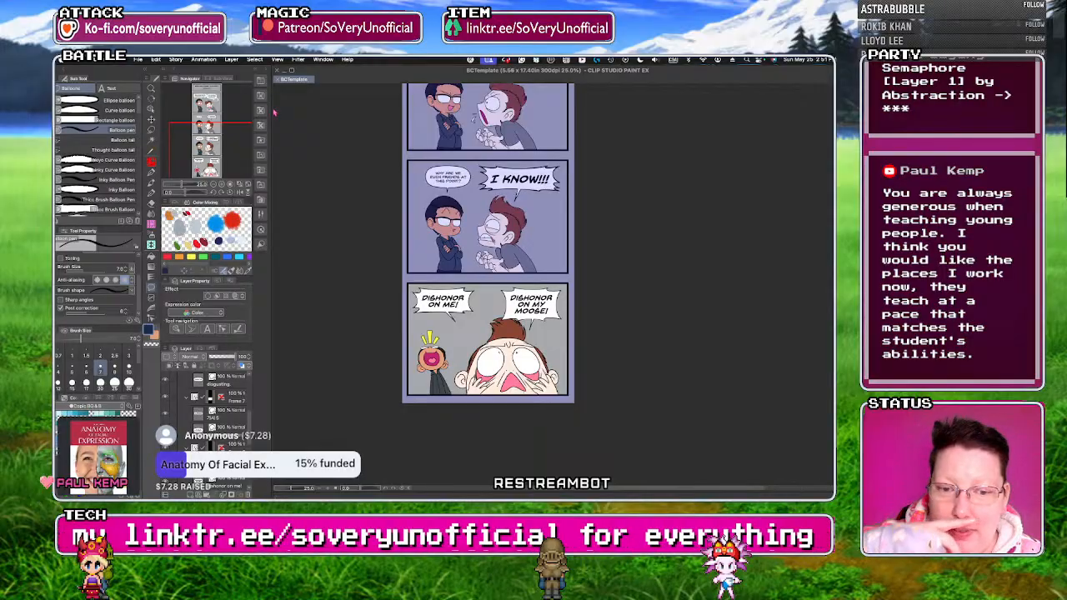
click(138, 59)
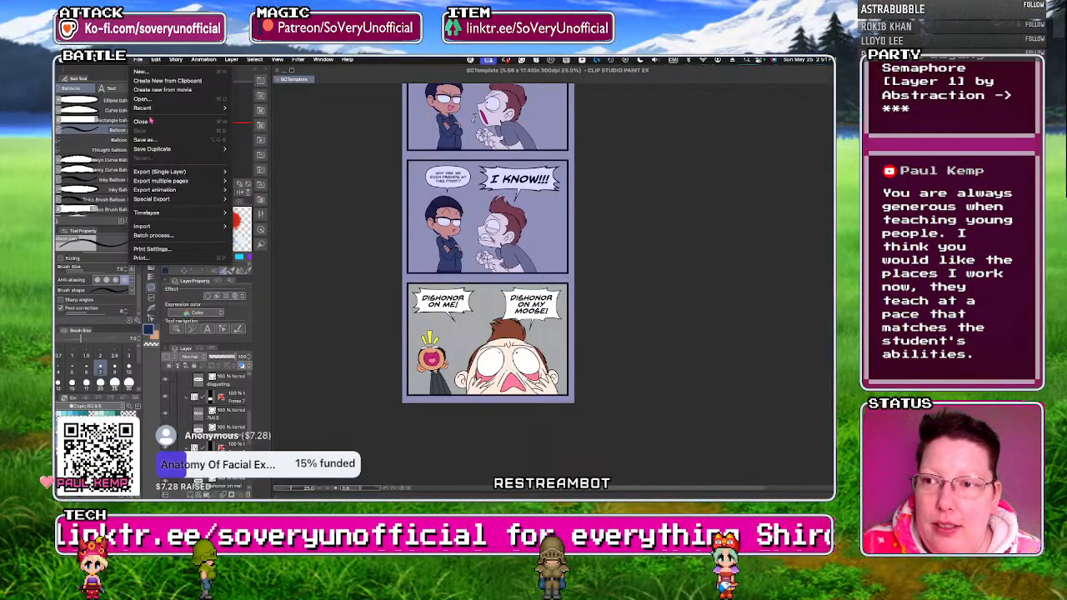
click(346, 149)
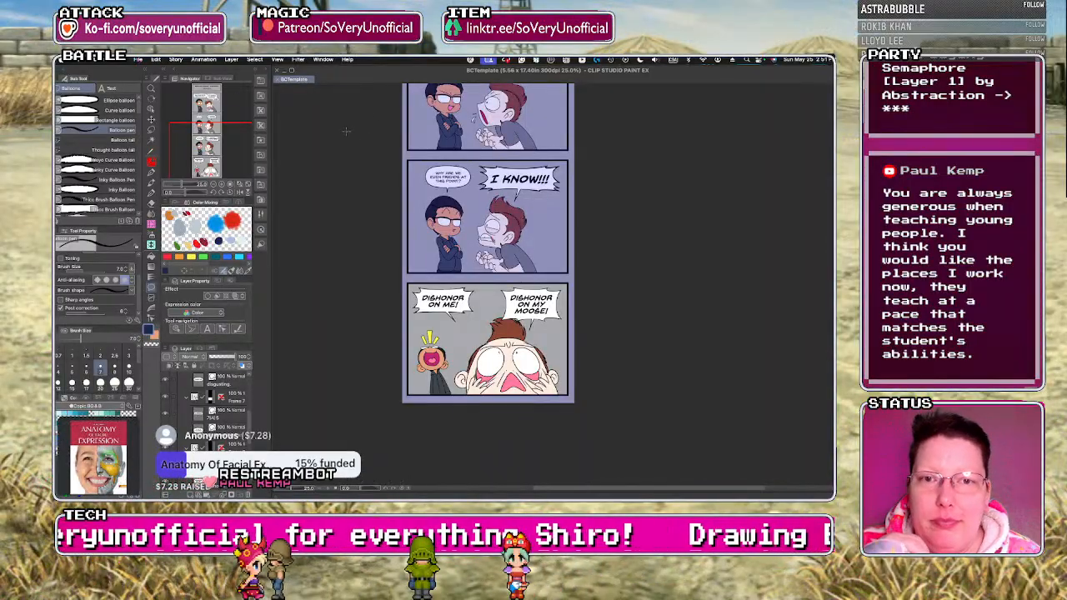
Change the comic's gray paper layer color to white.
scroll(346, 132, up, 3)
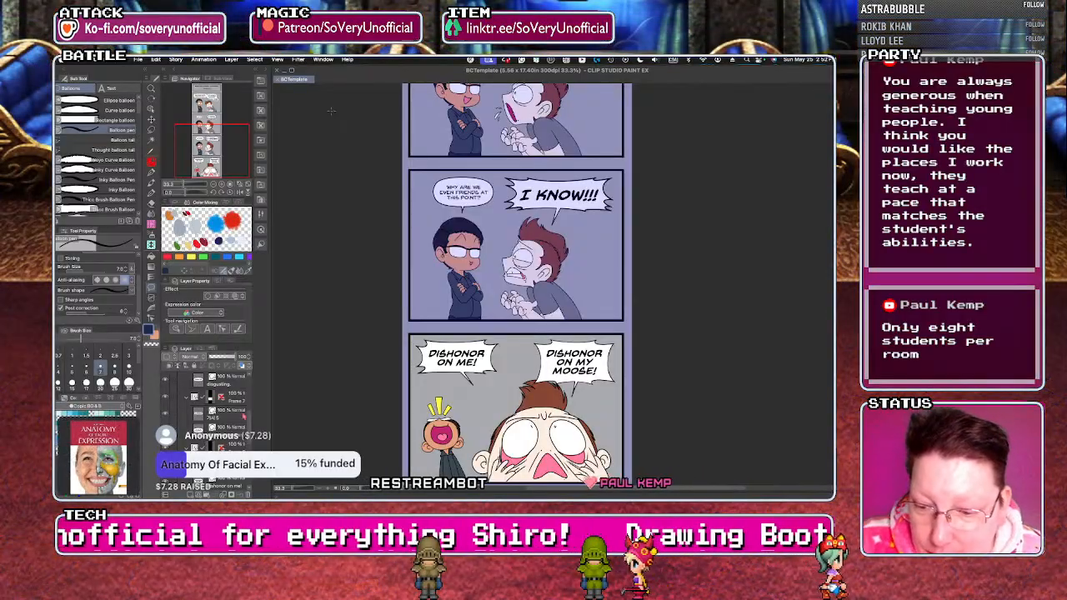
drag(248, 417, 248, 374)
click(181, 379)
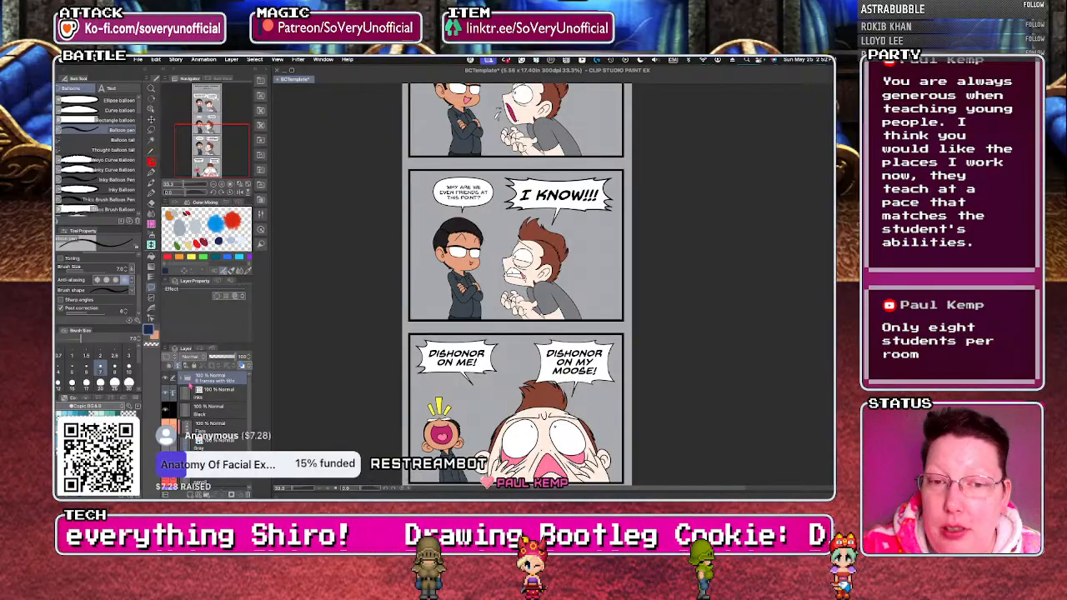
drag(248, 391, 248, 414)
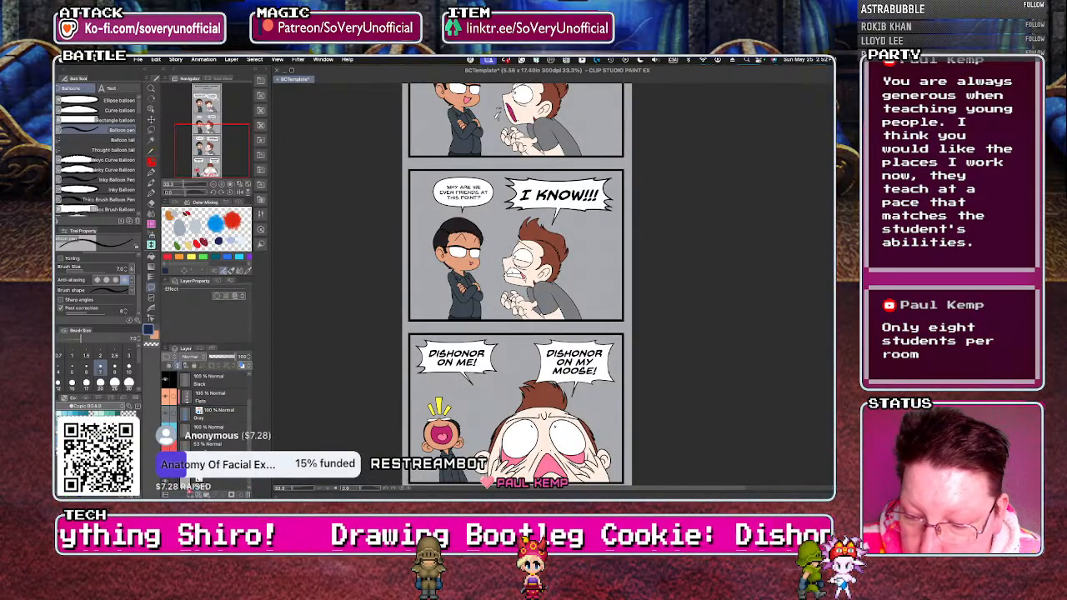
click(221, 483)
double_click(189, 483)
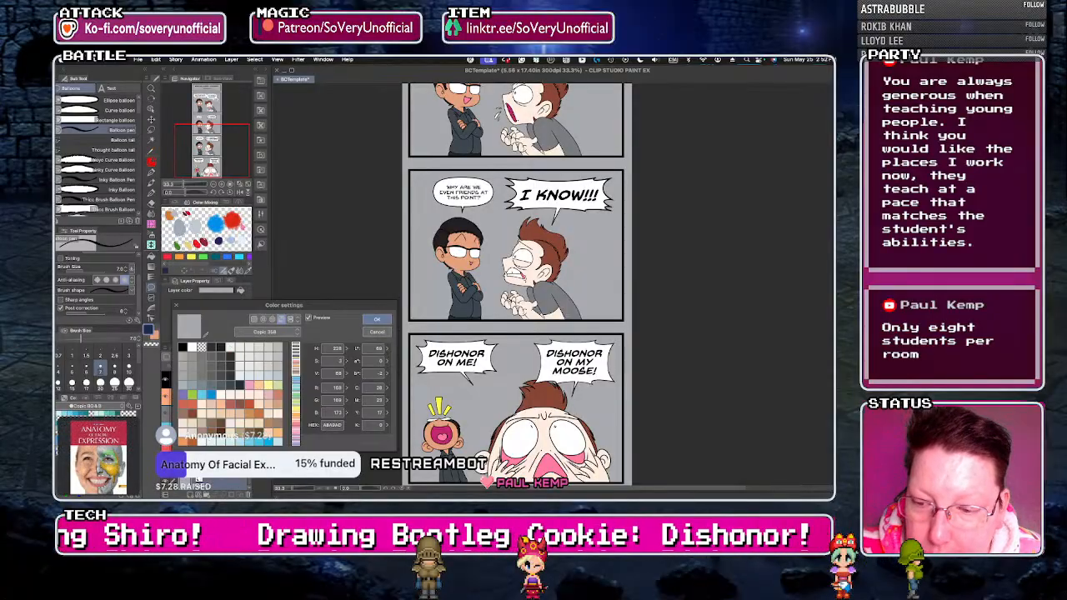
click(192, 349)
click(376, 320)
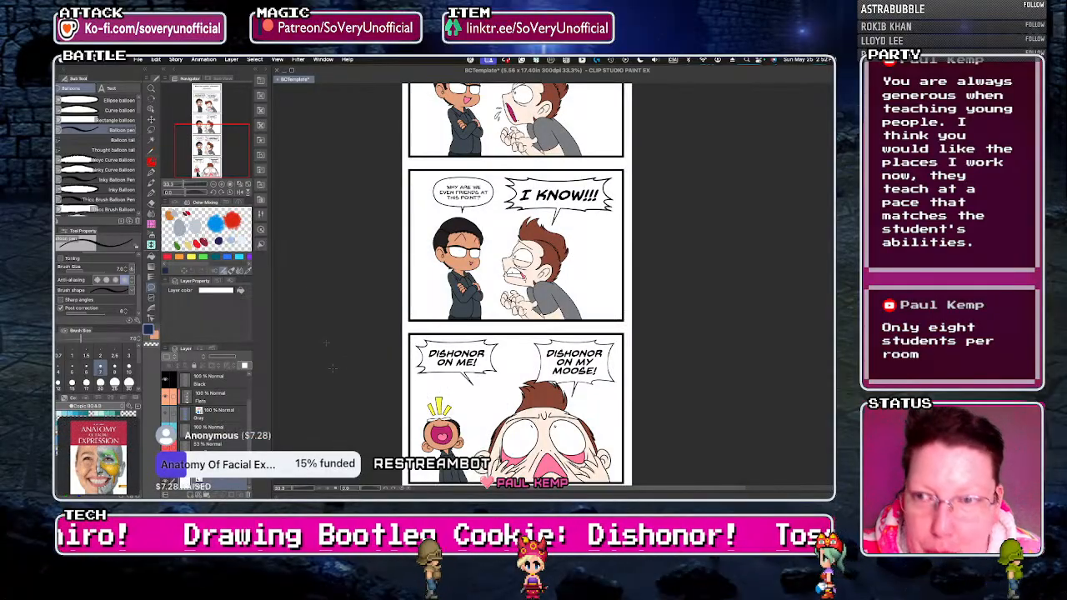
Search the materials for "washi" and place the pink-to-orange Washi 30 texture on the fourth panel.
click(261, 81)
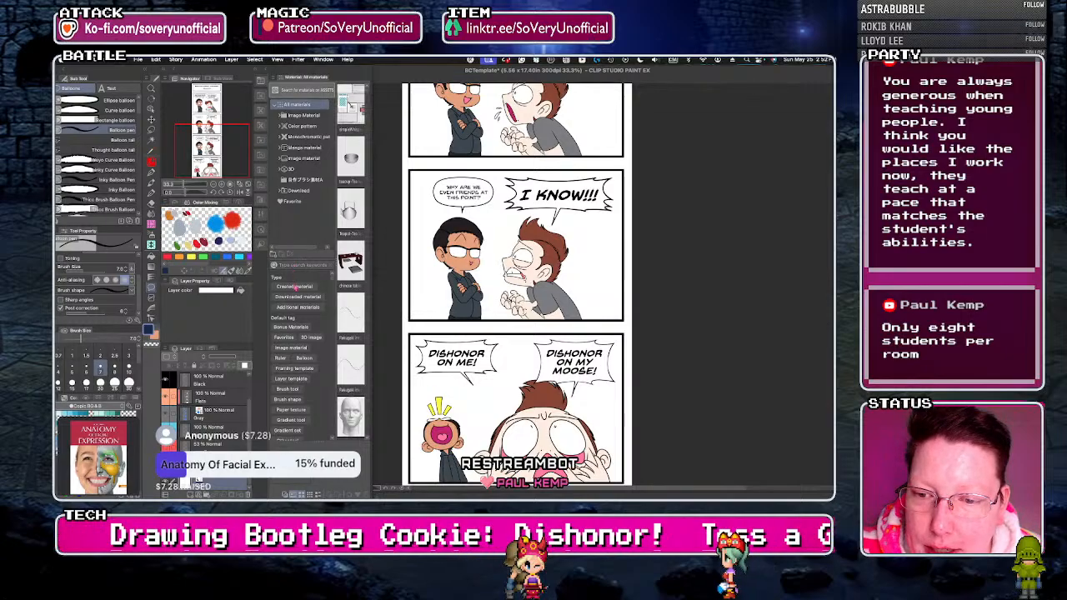
text(washi)
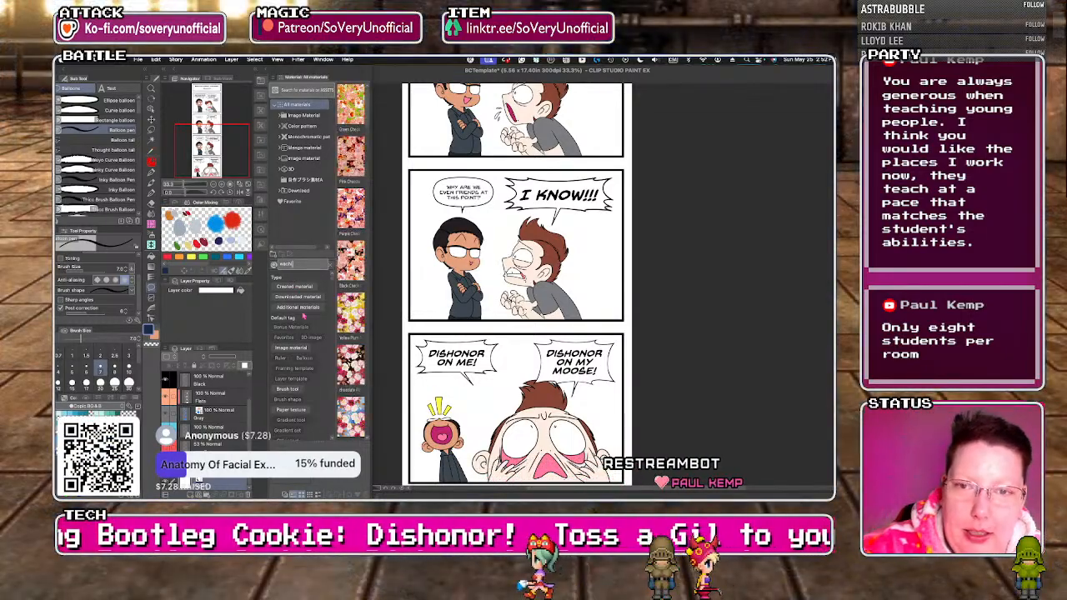
key(Return)
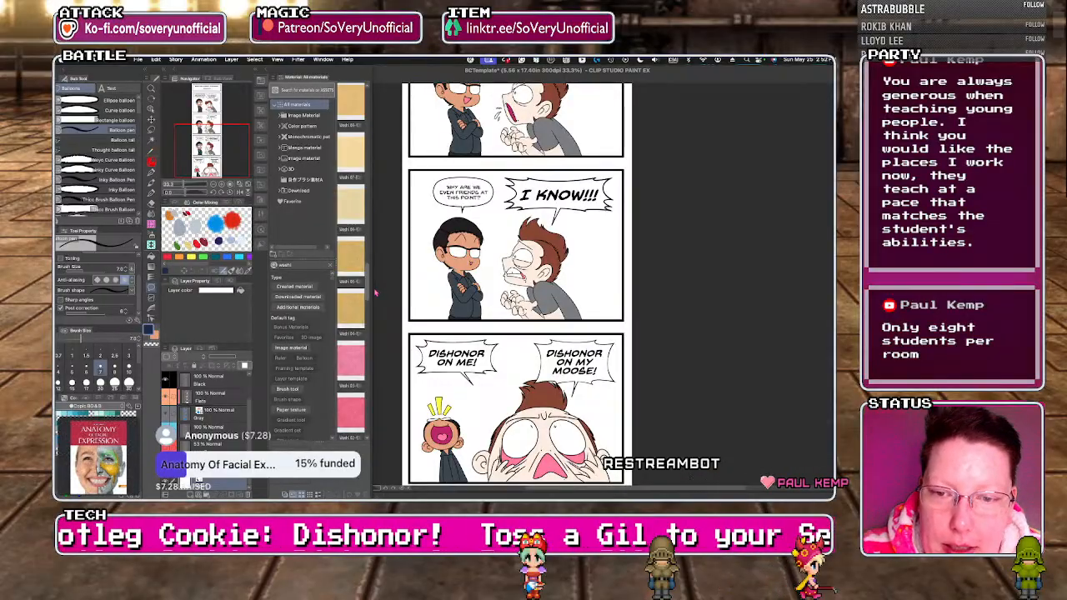
drag(369, 317, 366, 434)
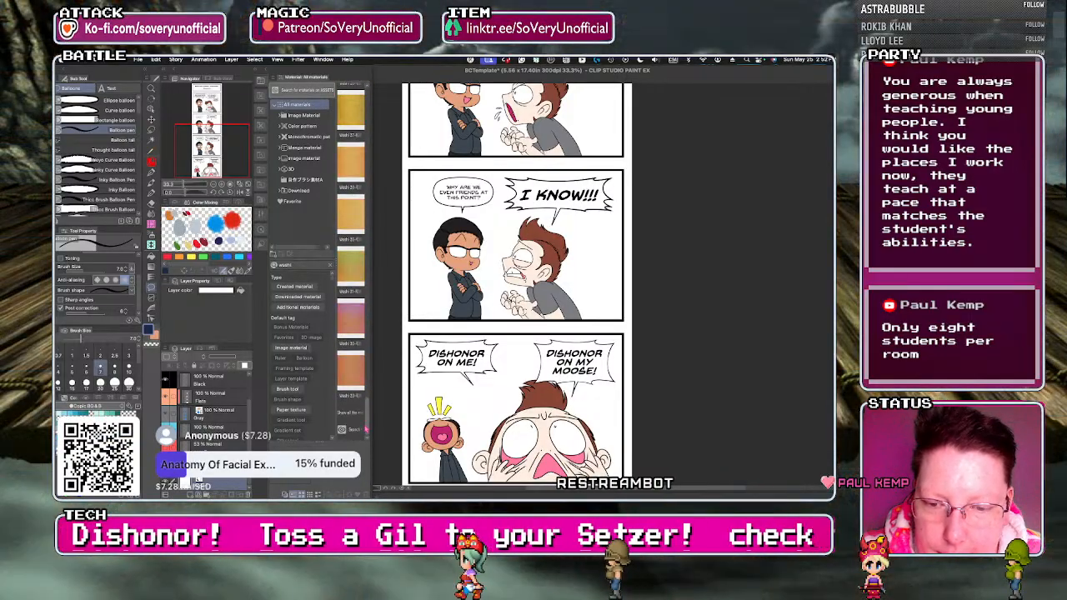
click(348, 321)
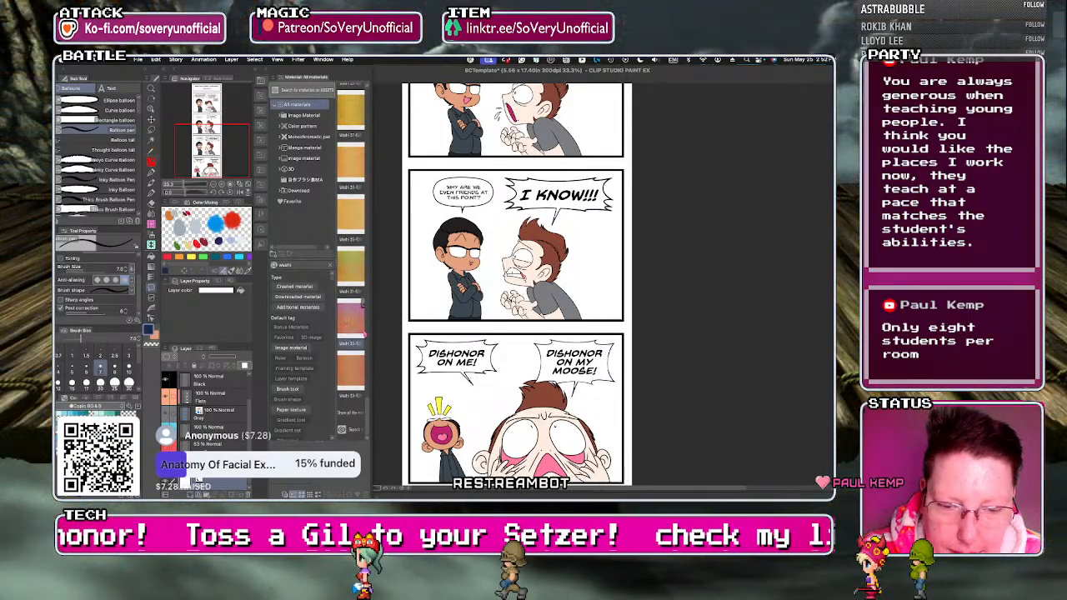
drag(348, 321, 472, 400)
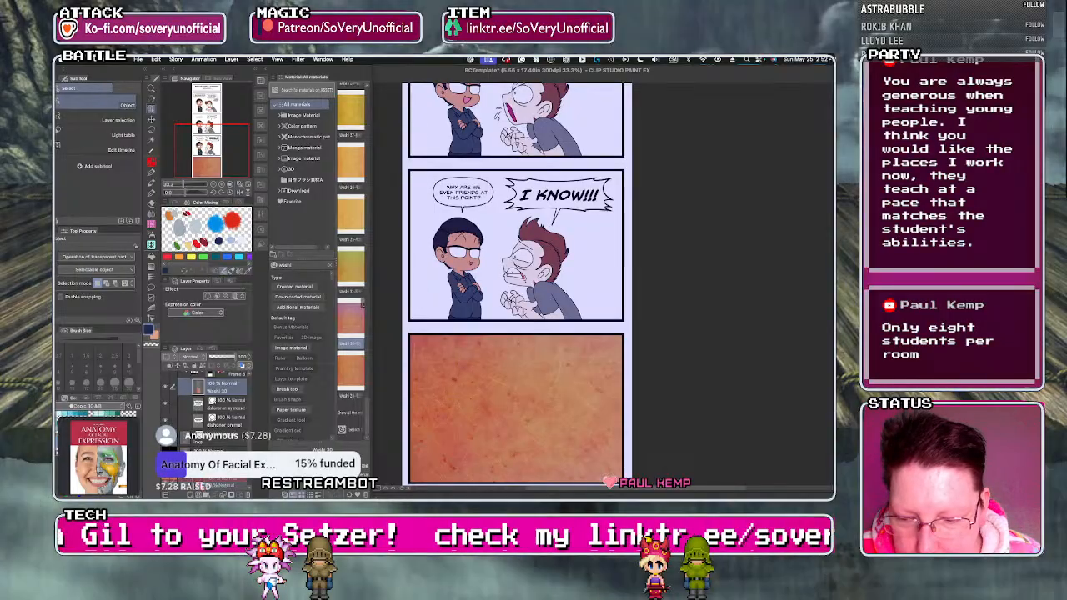
Move the Washi 30 layer directly below the Gray layer so the texture sits behind the artwork.
scroll(208, 421, down, 5)
drag(200, 490, 208, 440)
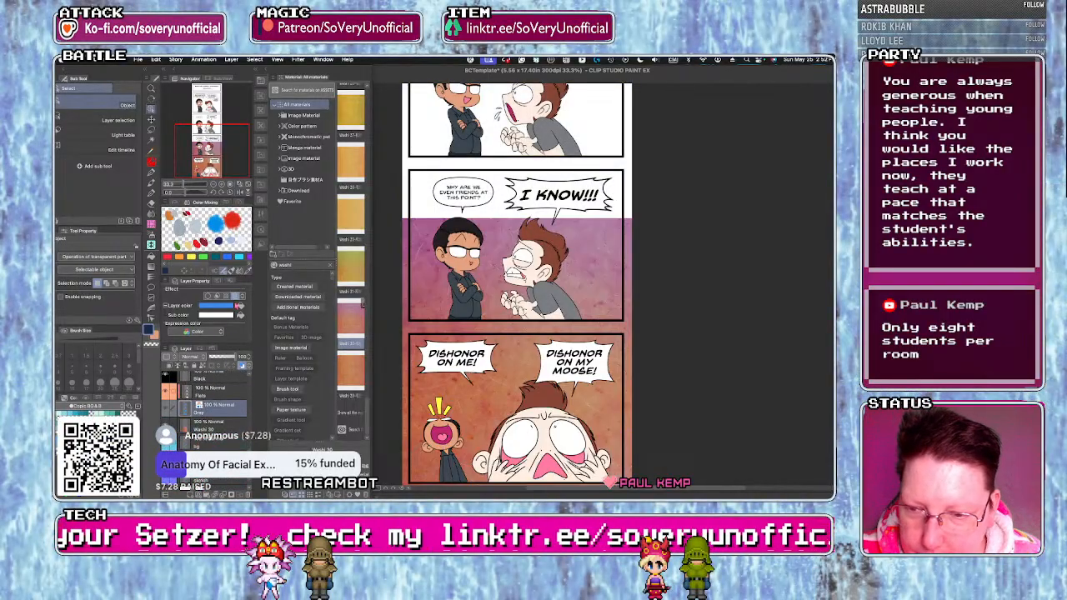
click(235, 297)
click(208, 425)
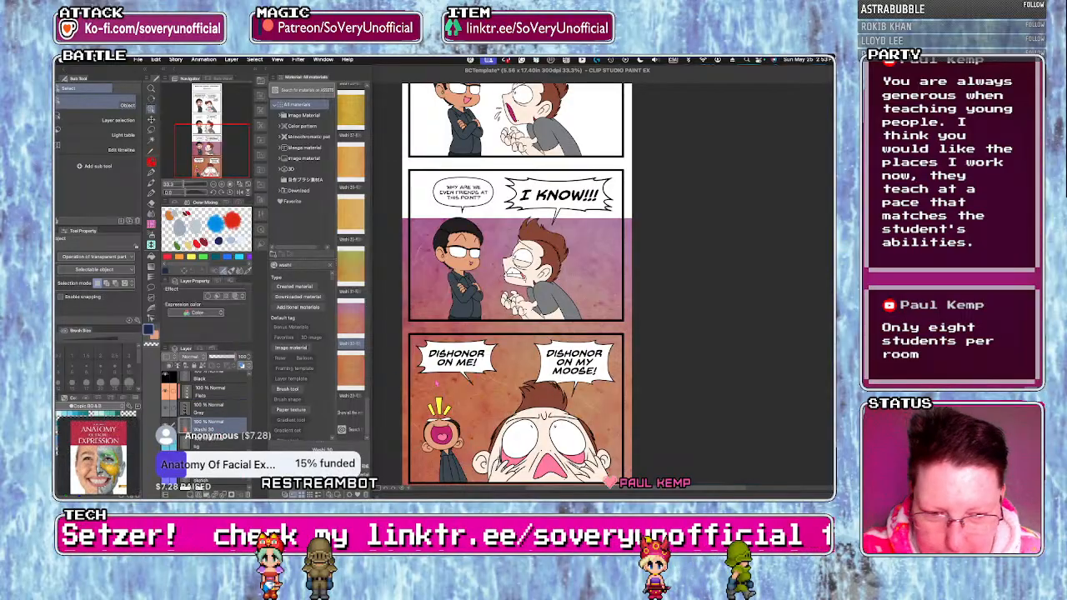
Scale the Washi 30 texture down to about 60% so that it covers just the fourth panel.
scroll(466, 402, down, 5)
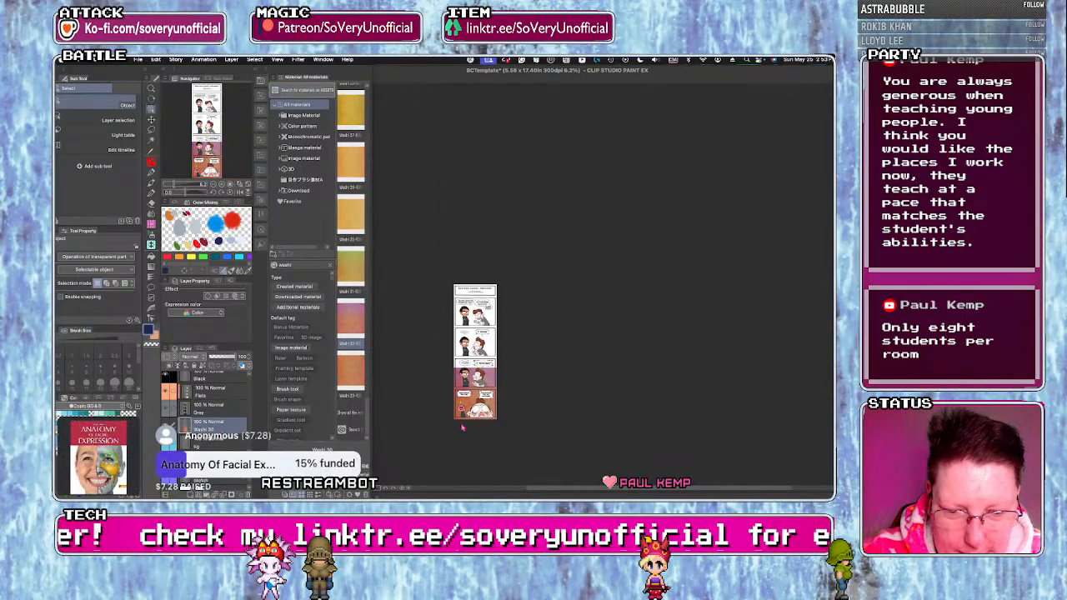
scroll(462, 427, up, 5)
key(ctrl+t)
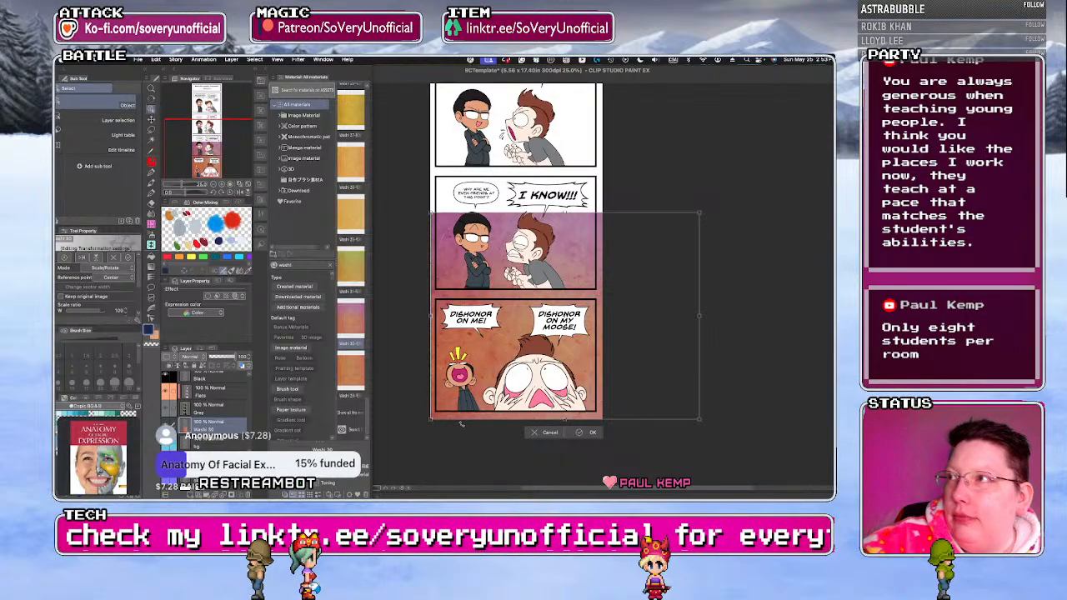
drag(699, 214, 578, 279)
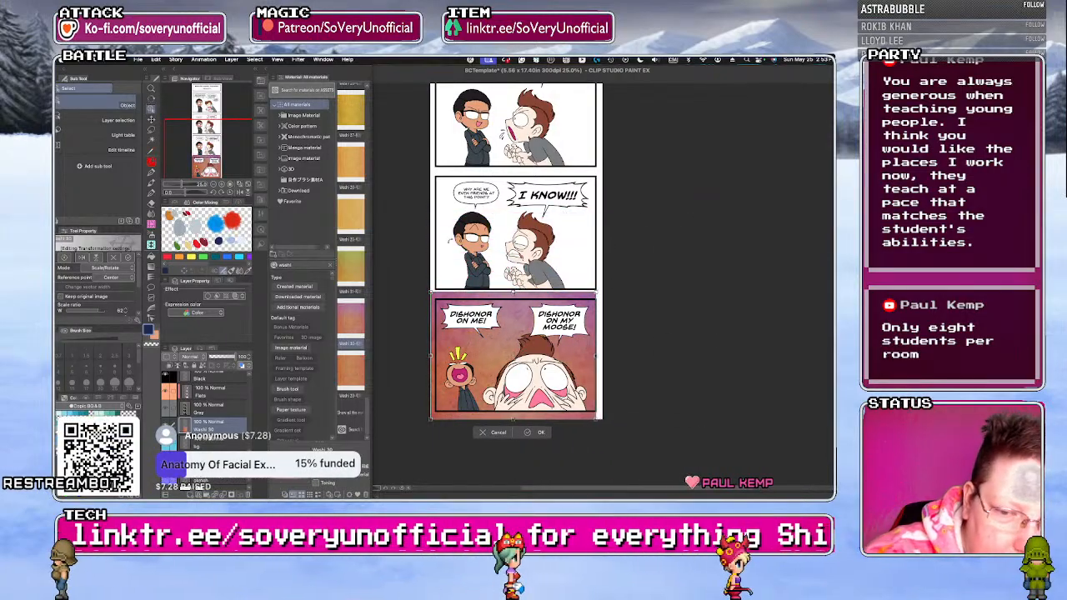
drag(432, 292, 435, 296)
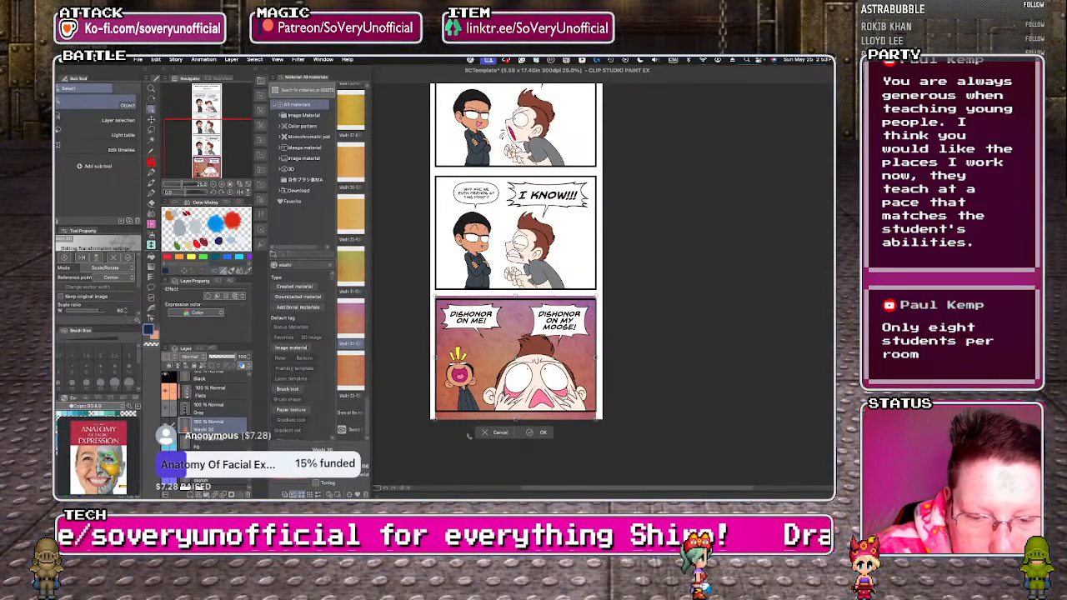
scroll(469, 436, up, 1)
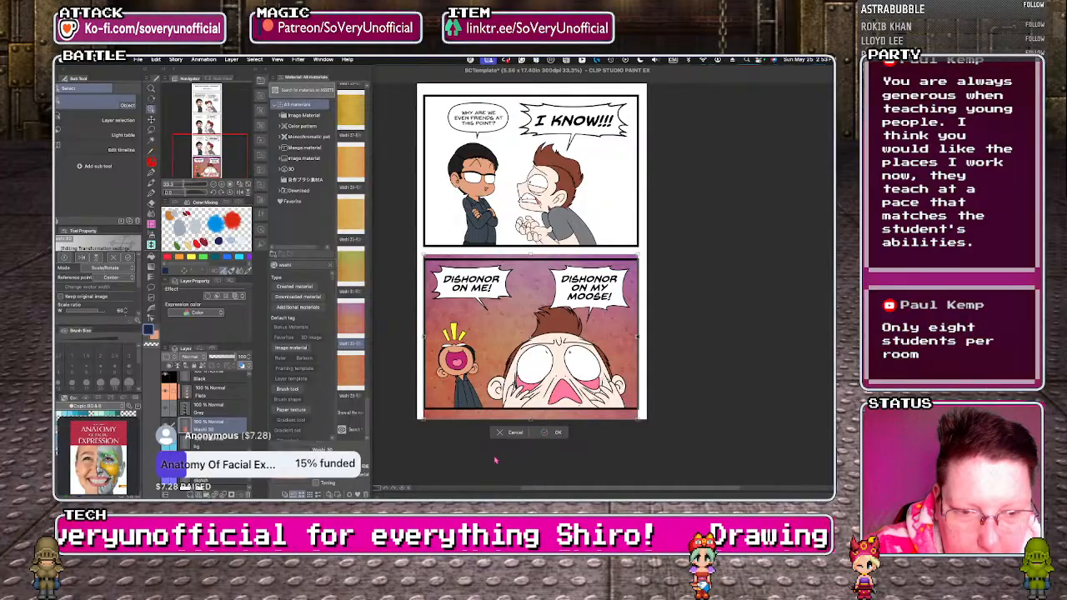
click(552, 433)
Select the fourth panel along its frame with the Rectangle marquee and trim away the washi texture outside it.
click(151, 130)
click(111, 101)
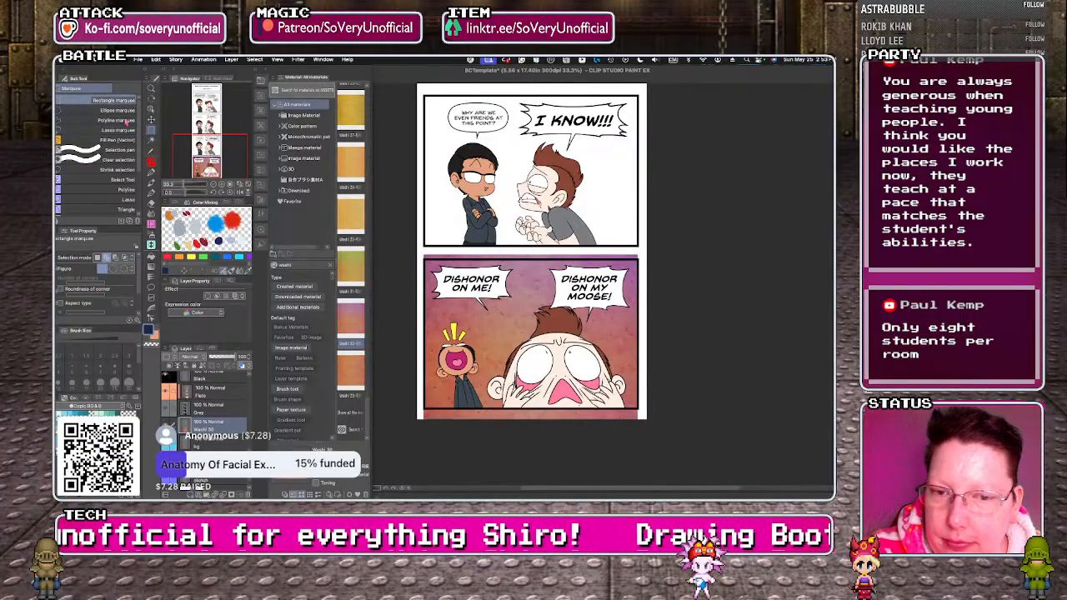
drag(425, 260, 640, 414)
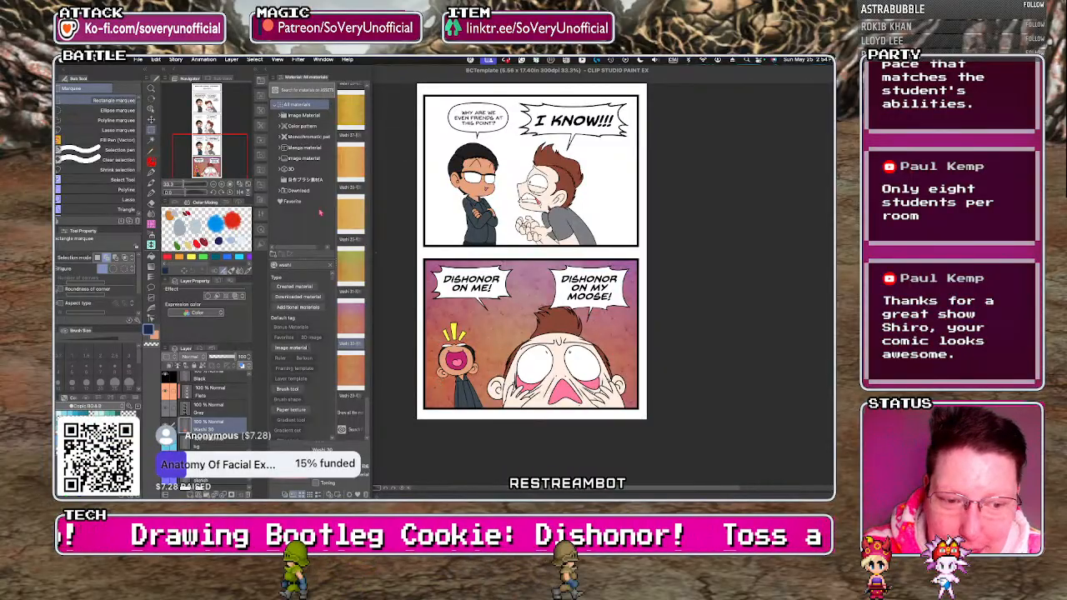
Place the orange Washi 29 texture on the third panel and move its layer directly below the Gray layer.
key(super+minus)
key(super+minus)
key(super+minus)
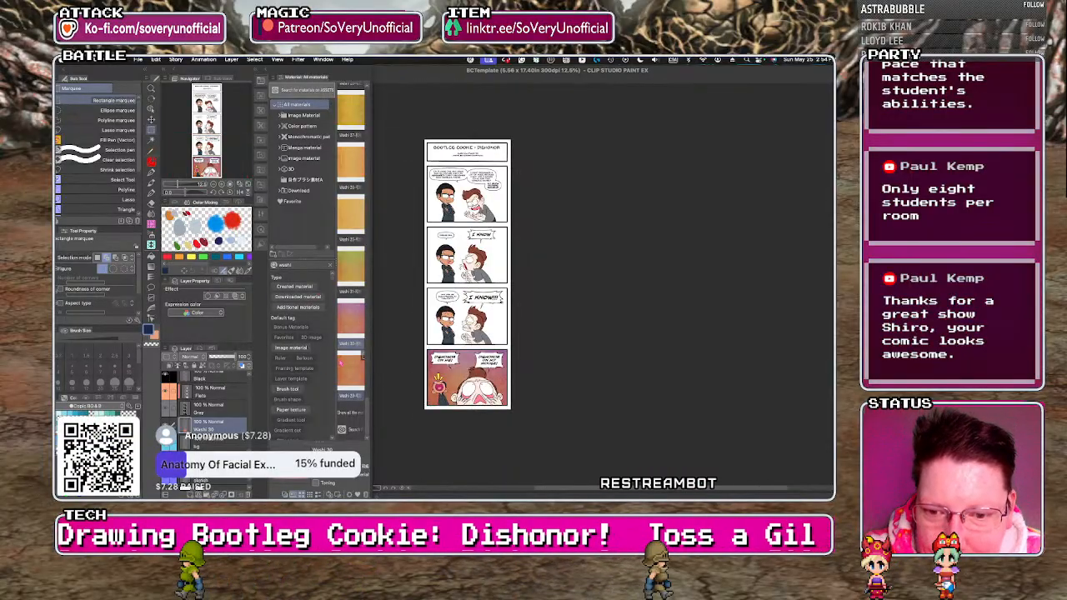
drag(350, 390, 463, 321)
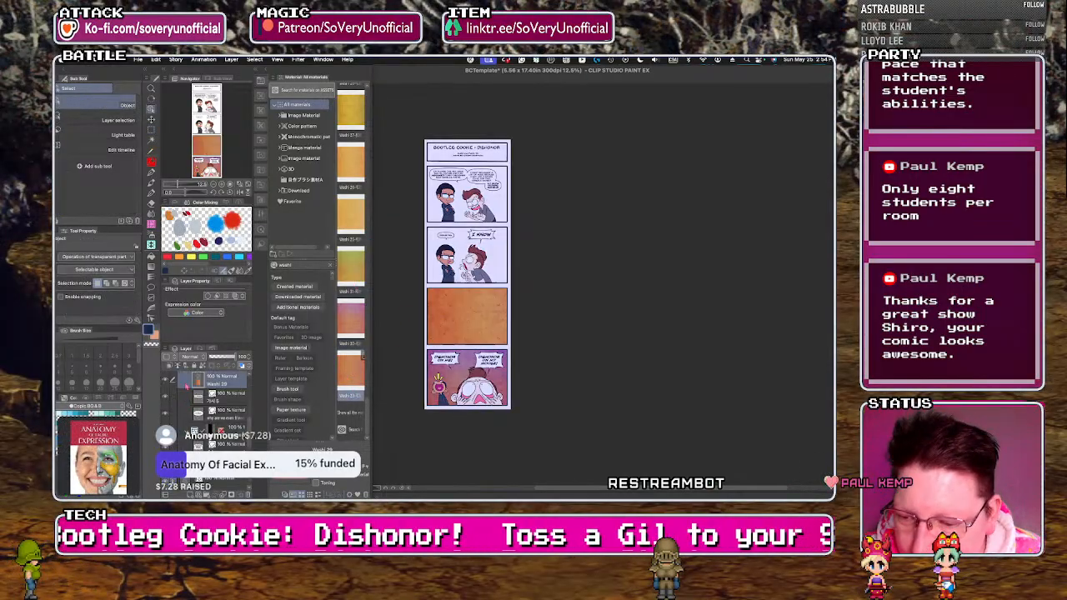
drag(217, 381, 199, 411)
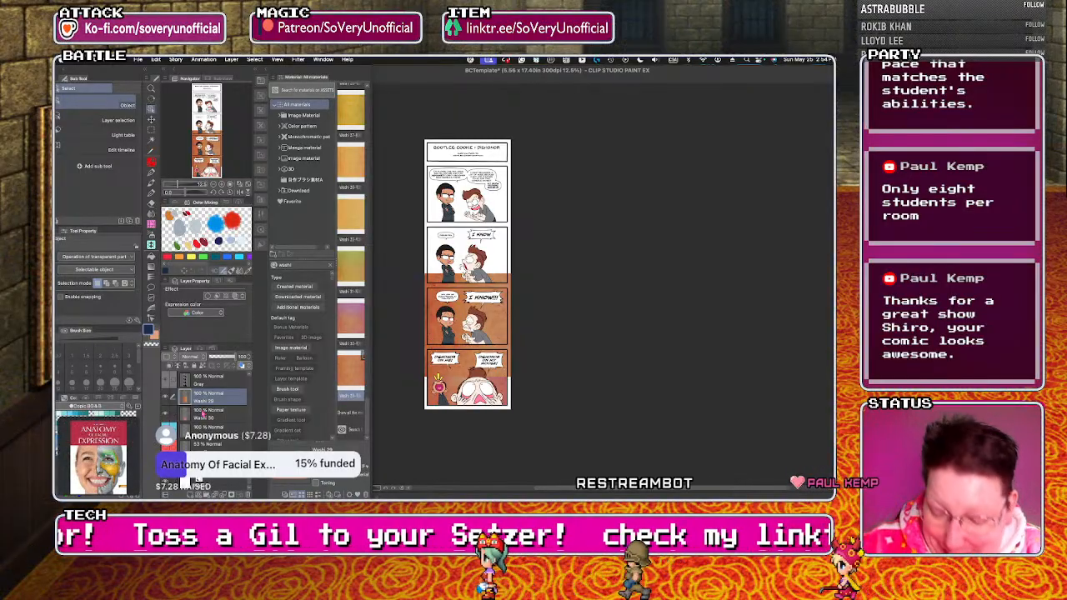
Scale the Washi 29 texture down to about 60% over the third panel and trim away everything outside the panel frame.
key(super+t)
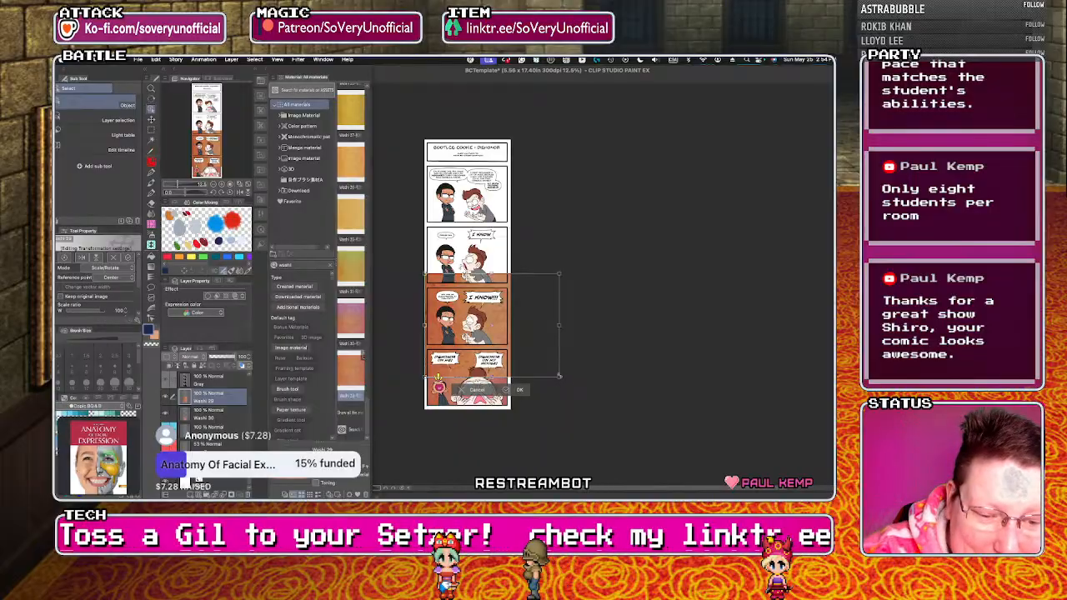
drag(559, 377, 517, 344)
key(super+plus)
key(super+plus)
key(super+plus)
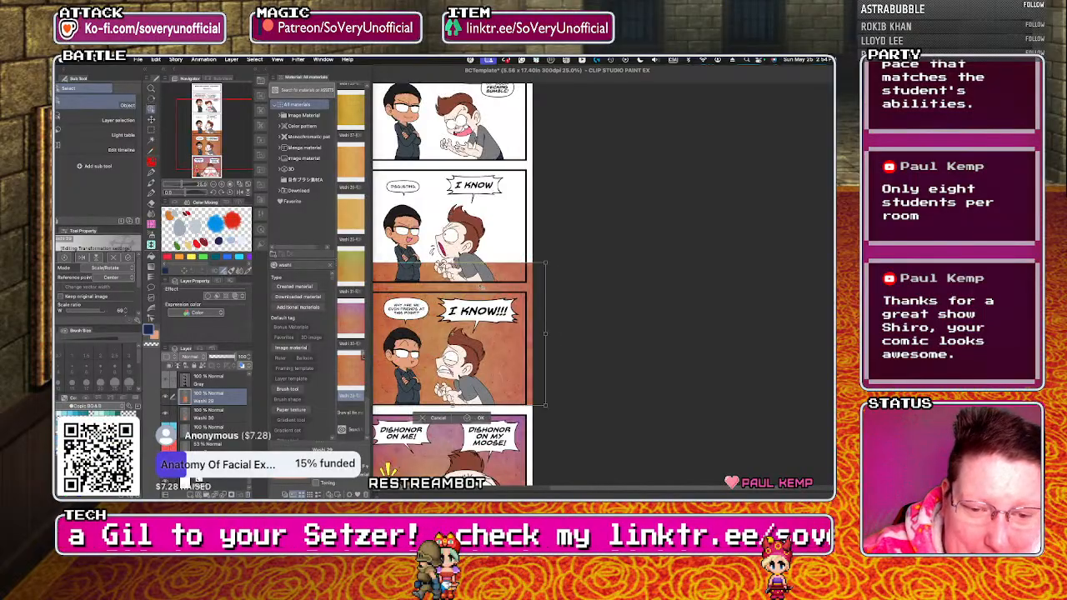
drag(568, 256, 544, 276)
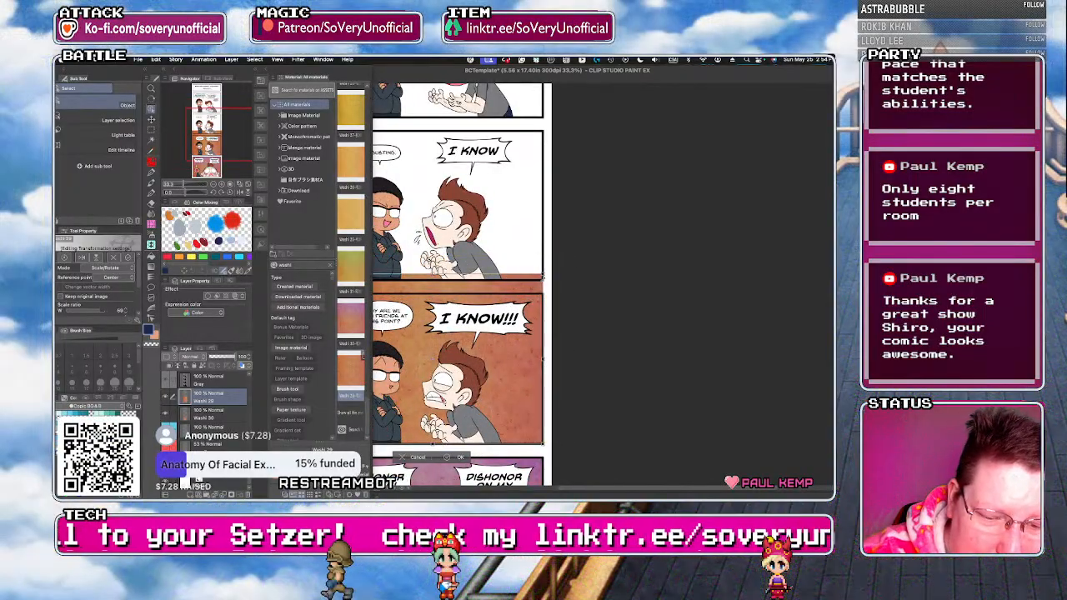
scroll(547, 344, down, 3)
scroll(467, 331, up, 2)
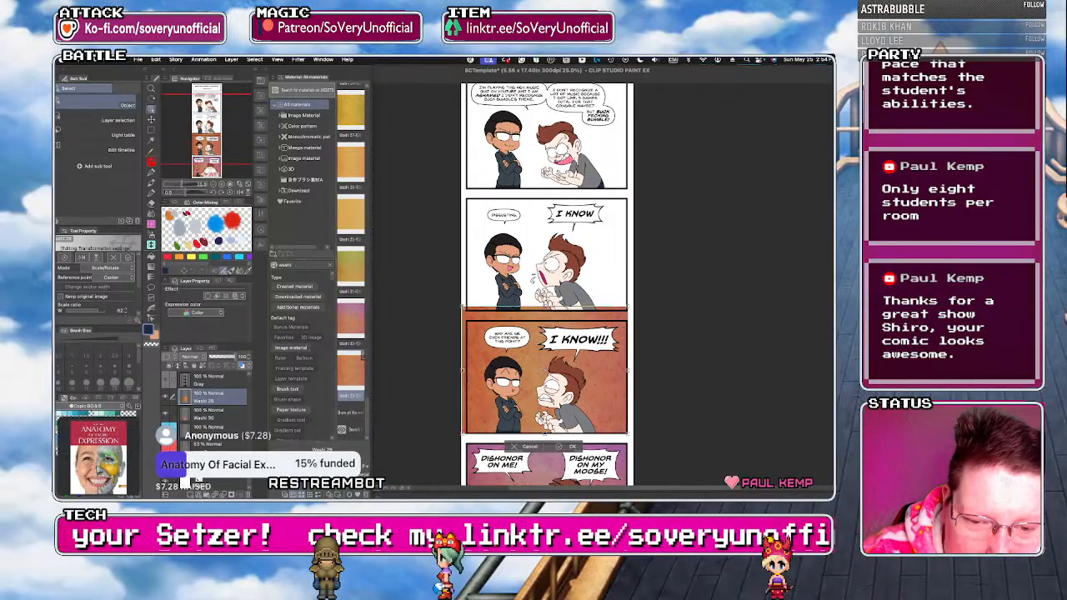
key(Return)
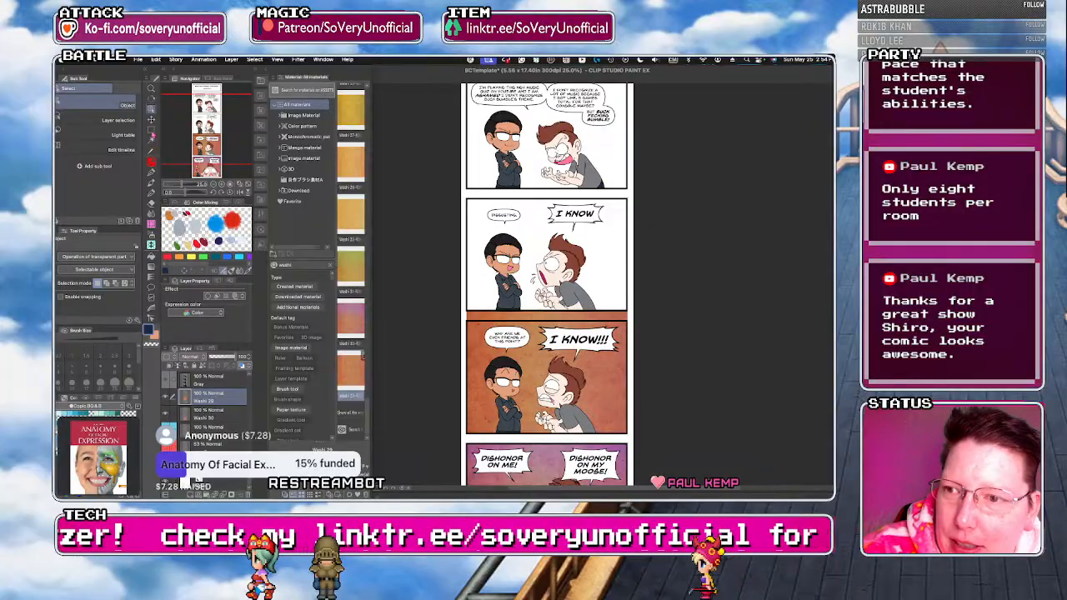
key(m)
drag(627, 433, 627, 434)
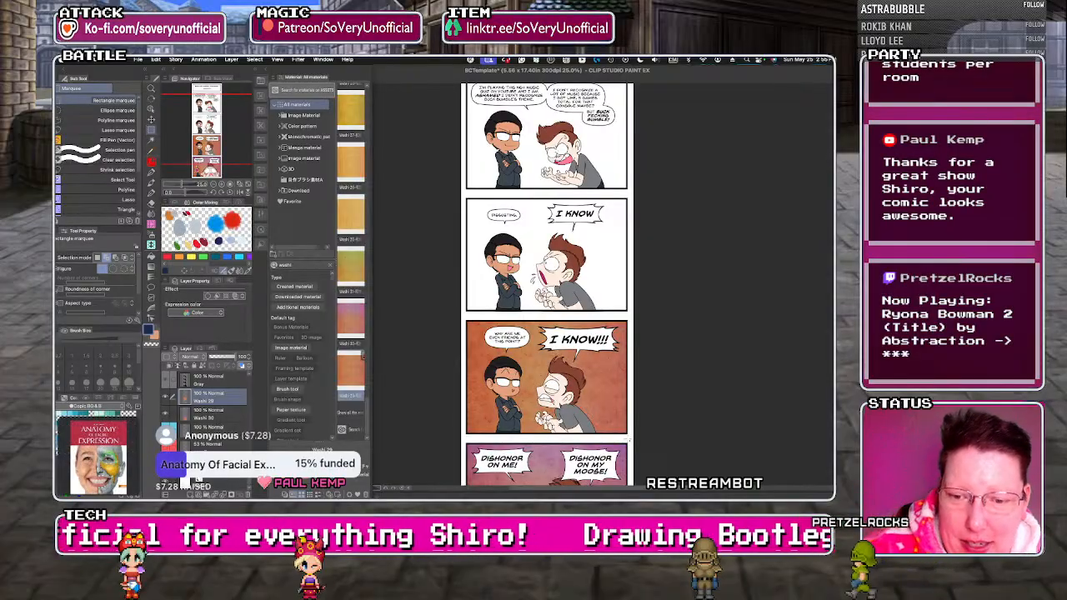
Place the yellow-green Washi 31 texture on the second panel and move its layer directly below the Gray layer.
drag(345, 272, 483, 286)
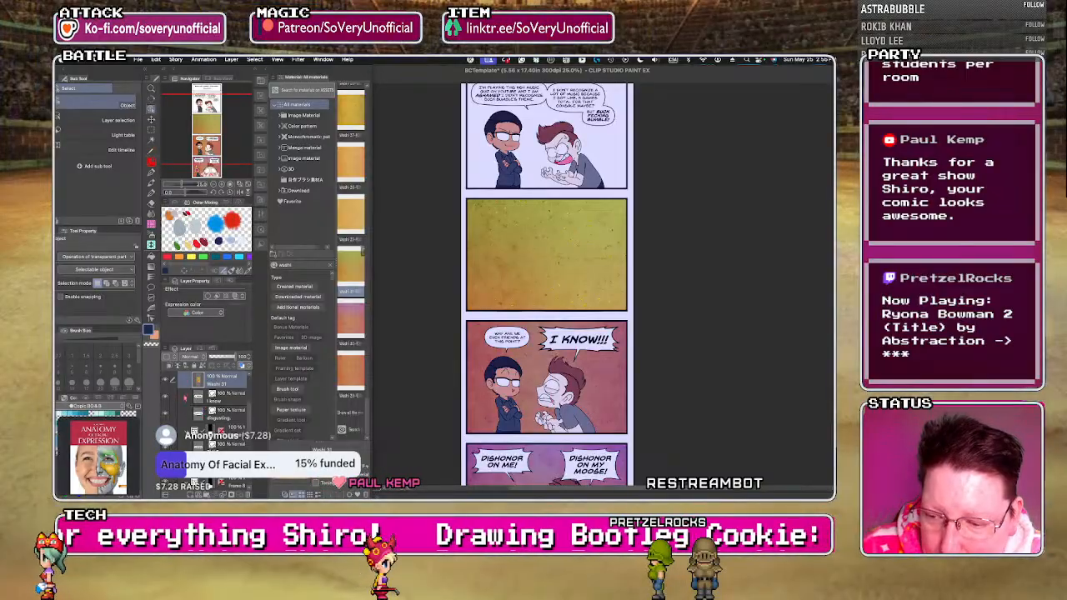
scroll(217, 417, down, 4)
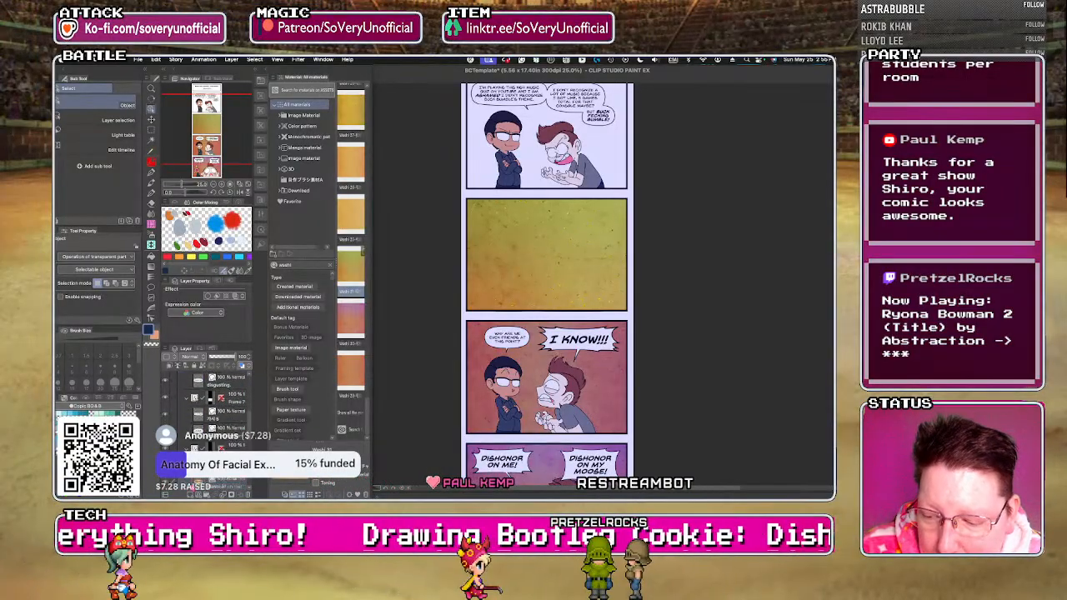
scroll(216, 417, down, 4)
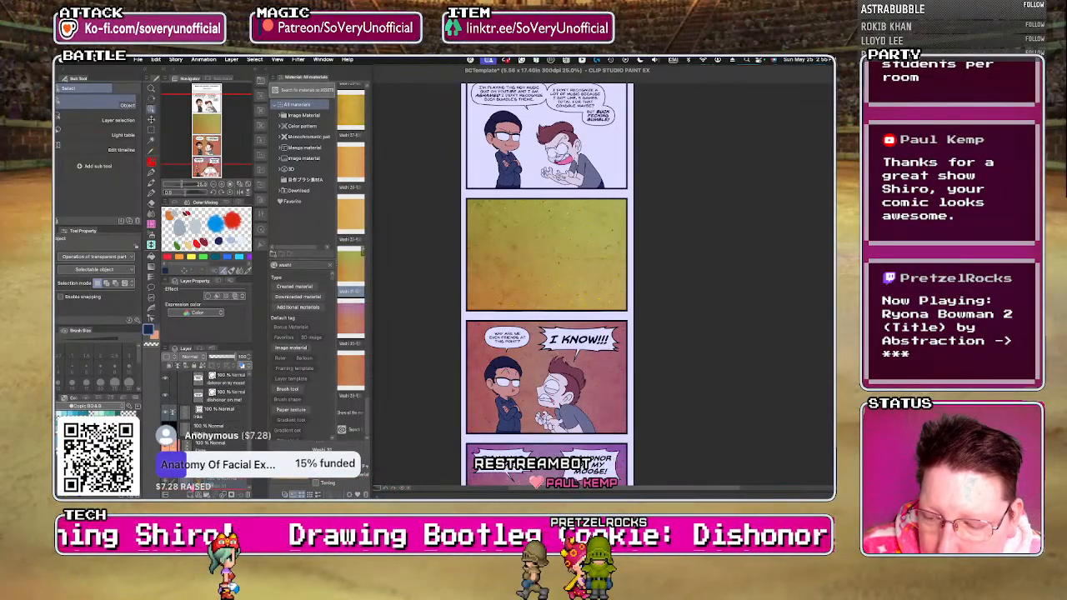
key(ctrl+v)
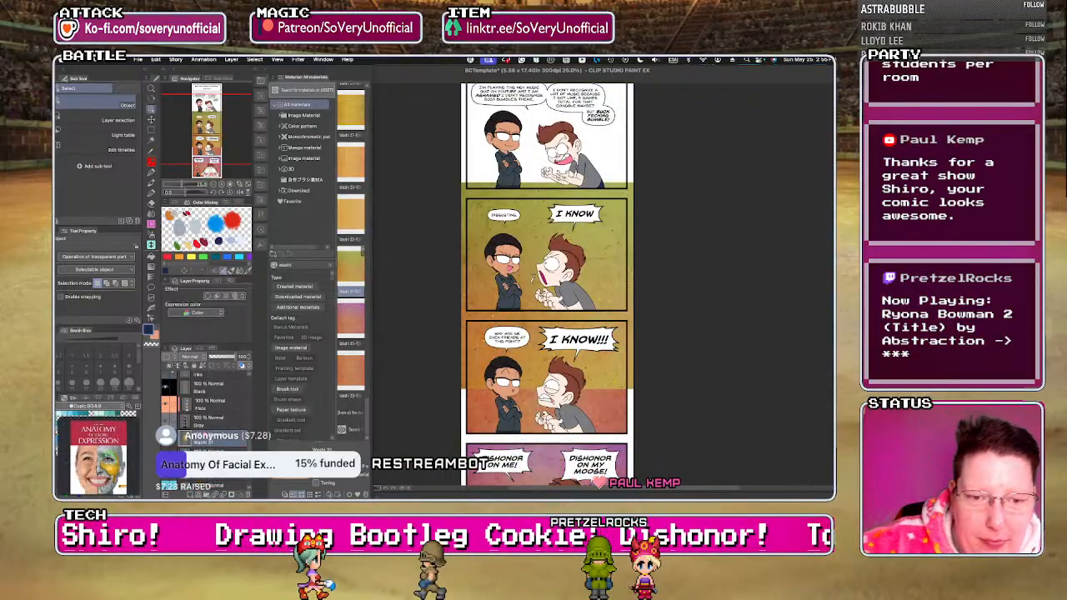
Scale the Washi 31 texture down to about 60% over the second panel and trim away everything outside the panel frame.
key(ctrl+t)
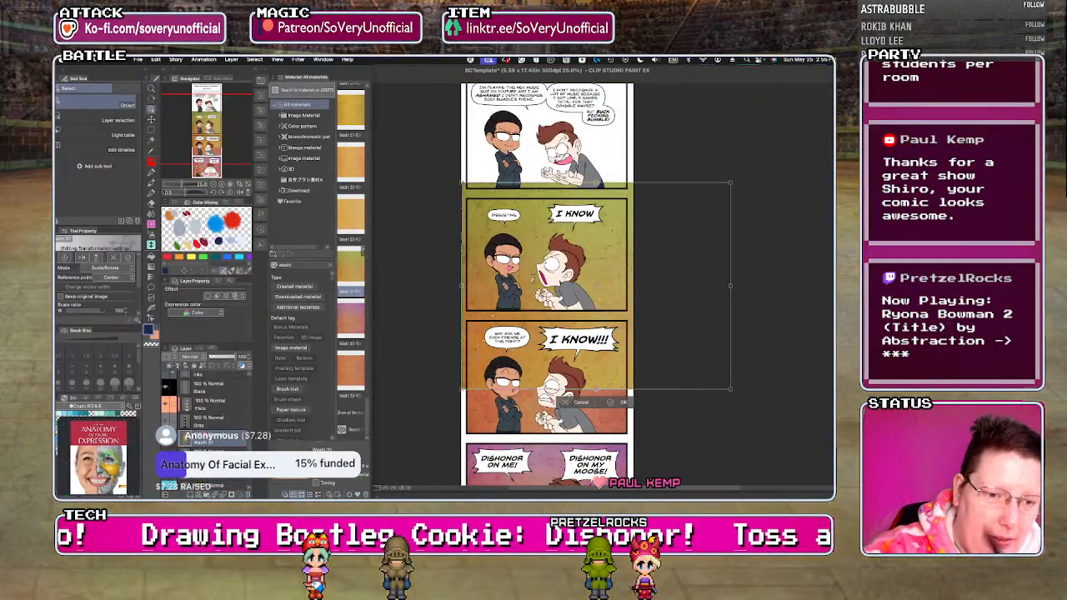
drag(731, 389, 631, 314)
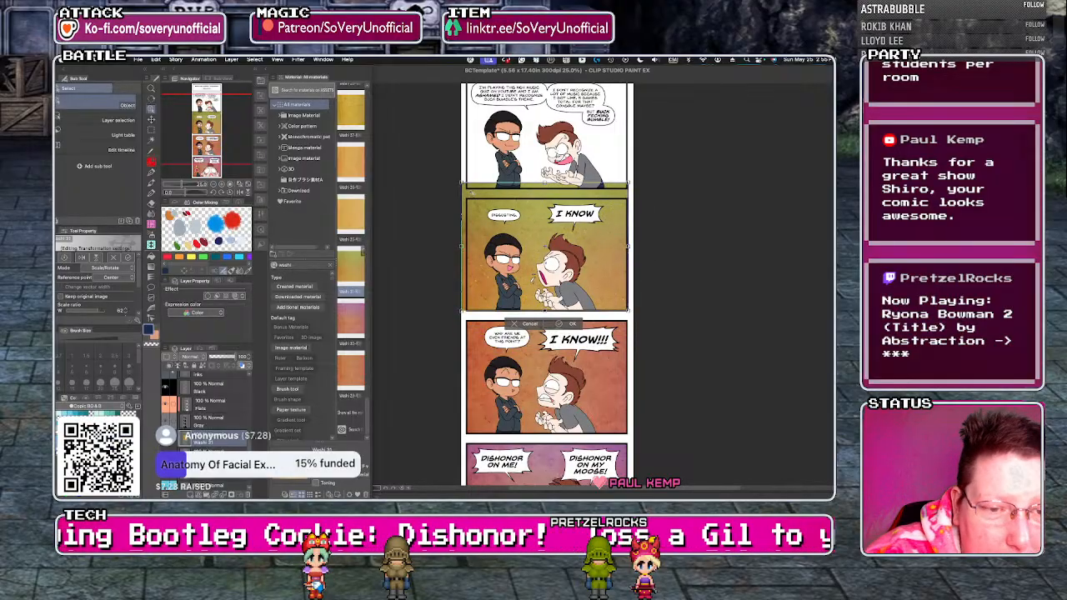
scroll(472, 194, up, 1)
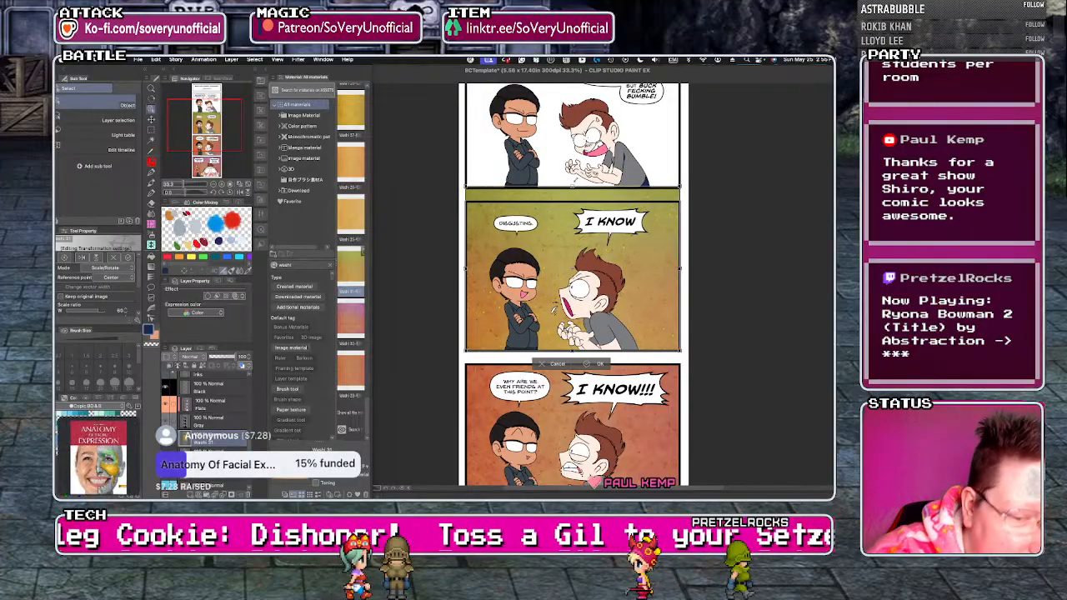
key(m)
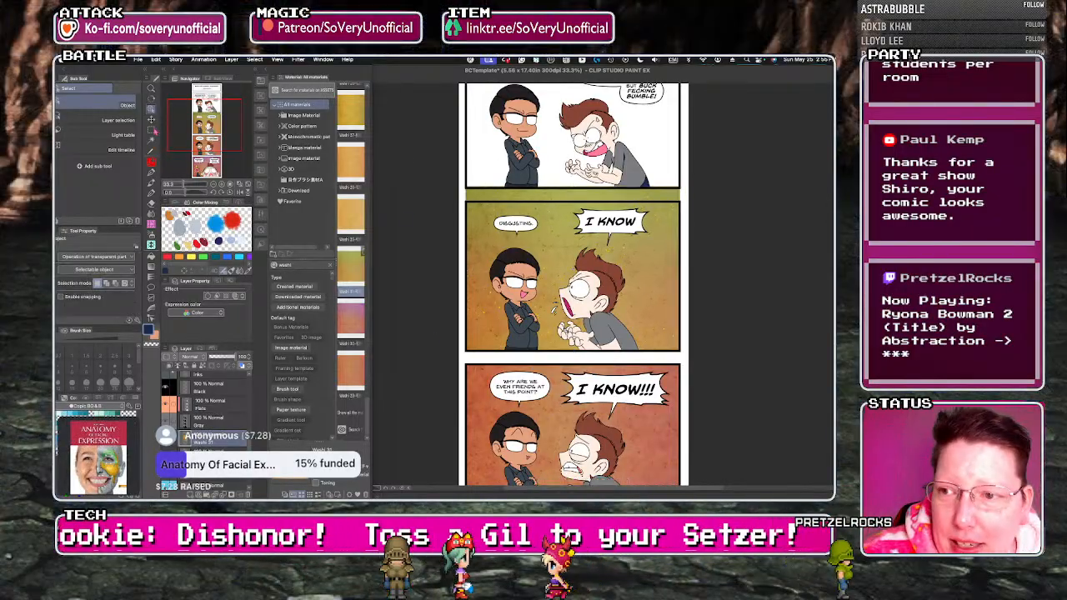
drag(466, 201, 684, 352)
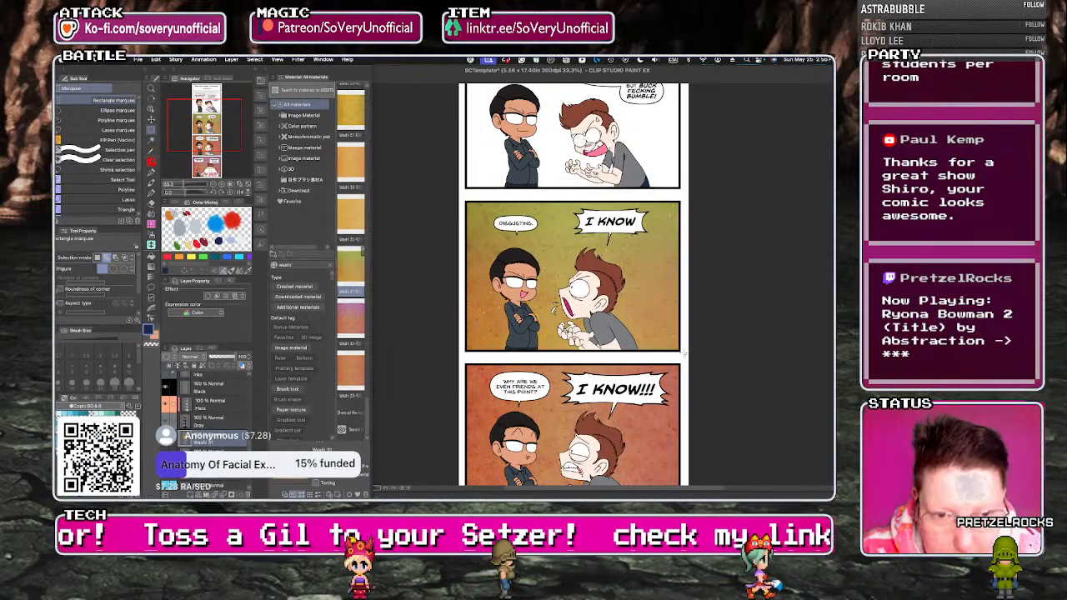
Place the golden Washi 27 texture on the first panel and move its layer directly below the Gray layer.
scroll(684, 354, down, 5)
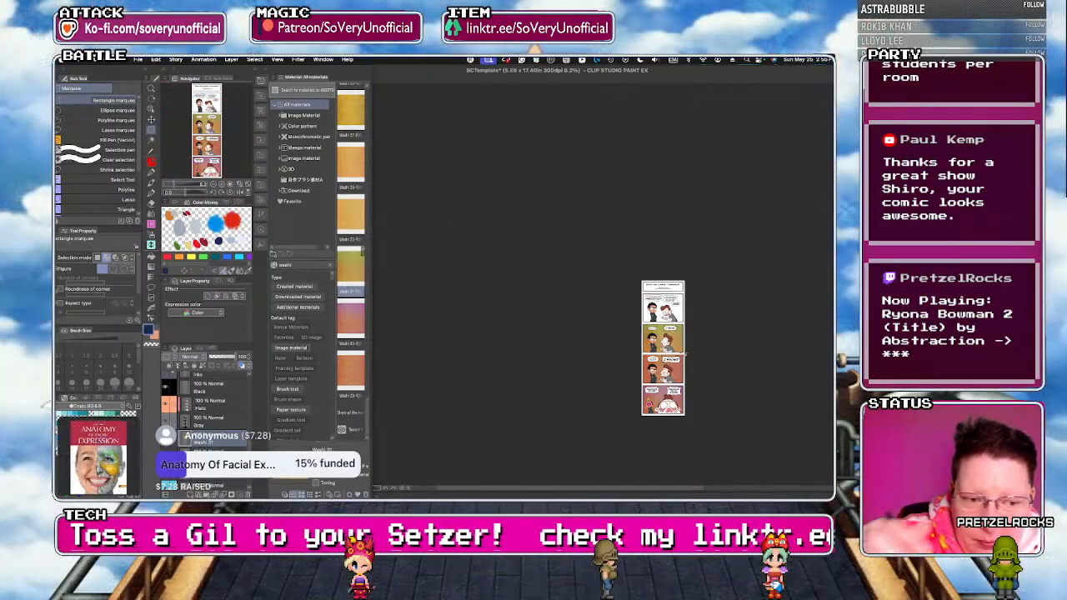
scroll(692, 303, up, 4)
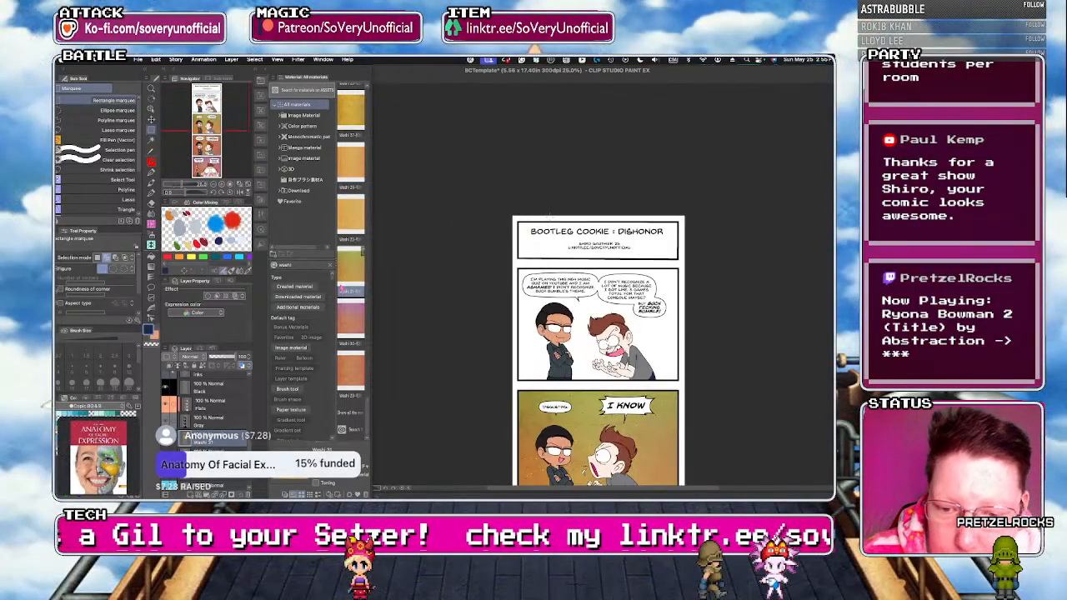
drag(367, 397, 368, 373)
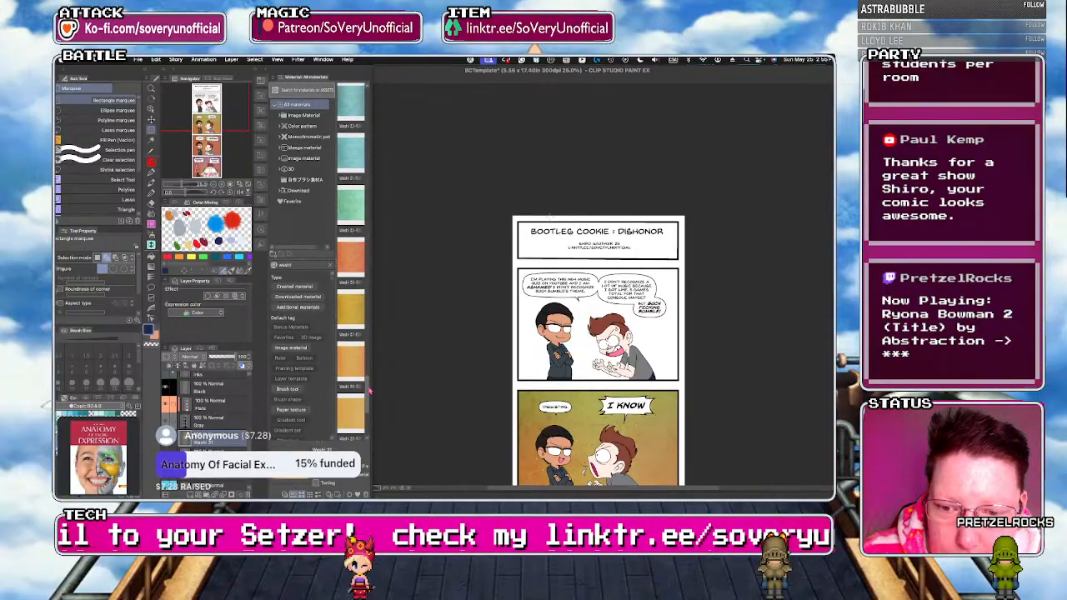
drag(351, 333, 498, 319)
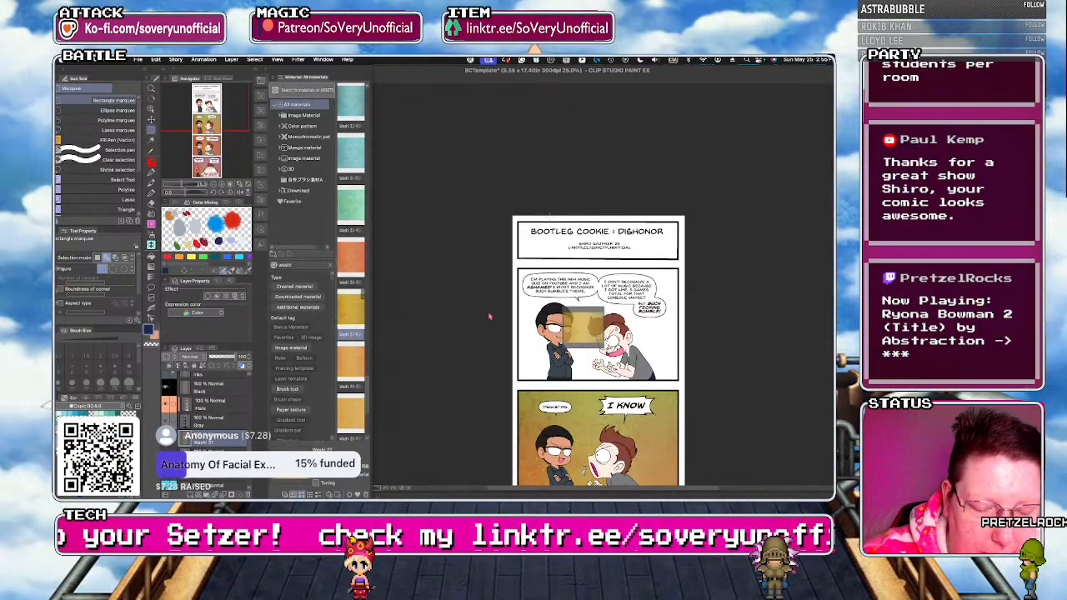
drag(584, 327, 584, 325)
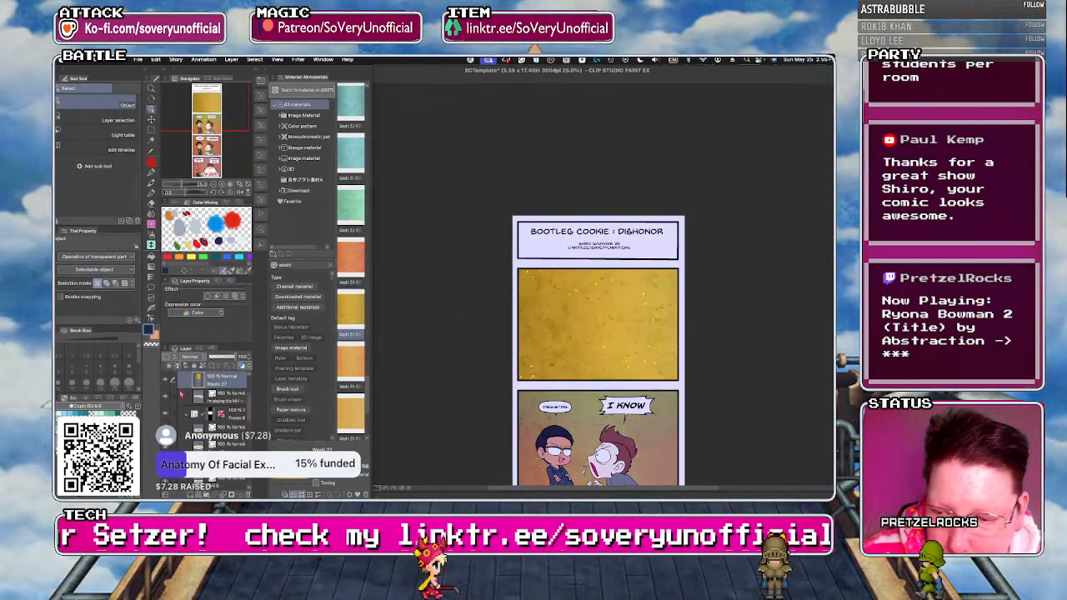
drag(249, 382, 250, 386)
scroll(218, 409, down, 3)
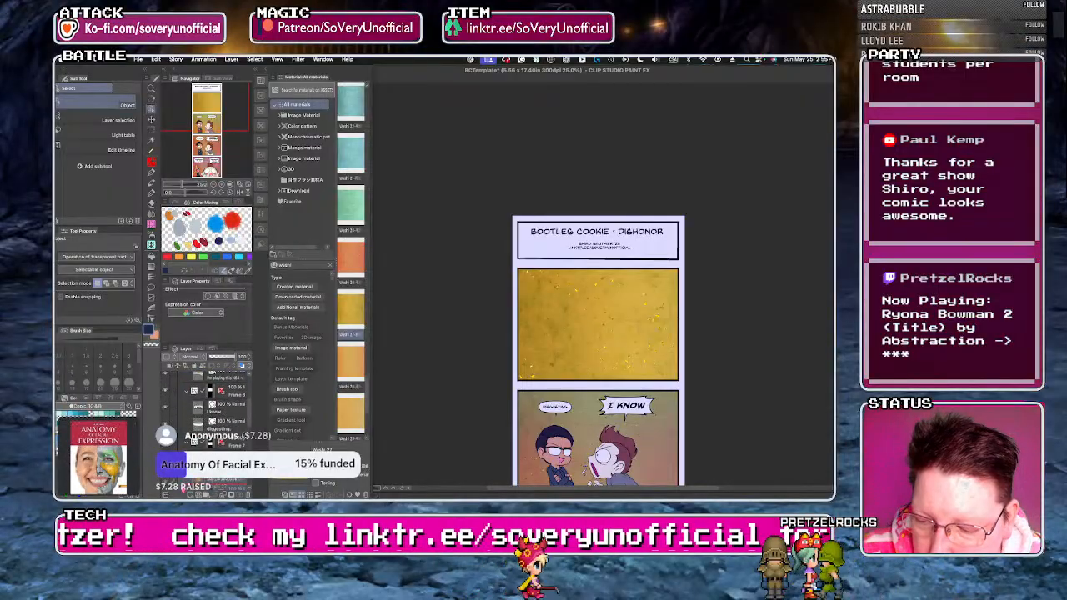
drag(182, 492, 204, 450)
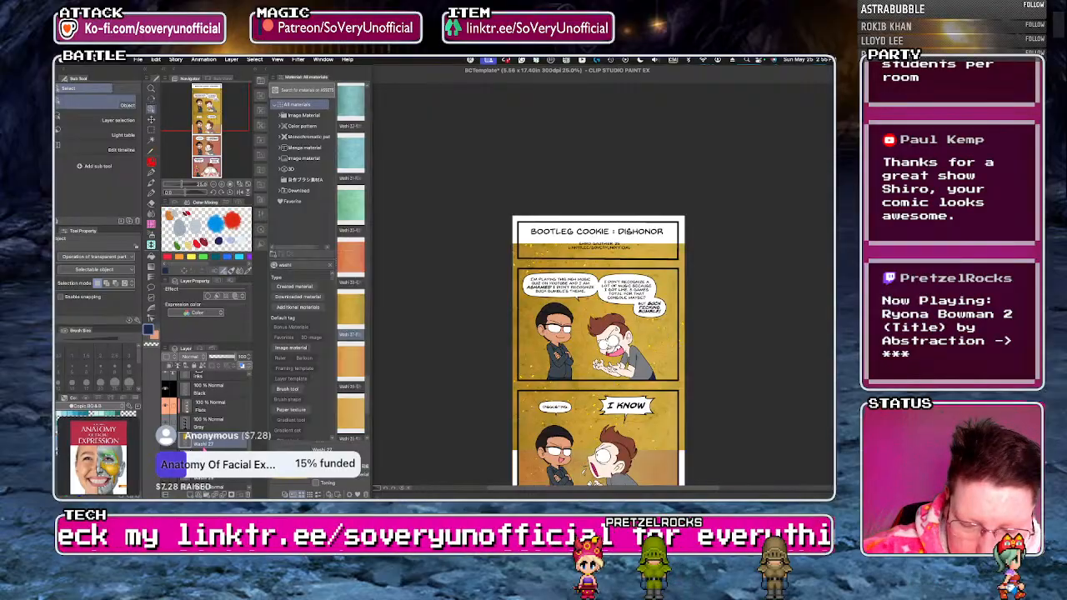
Scale the Washi 27 texture down until it matches the first panel's width and ends at its lower edge.
key(super+t)
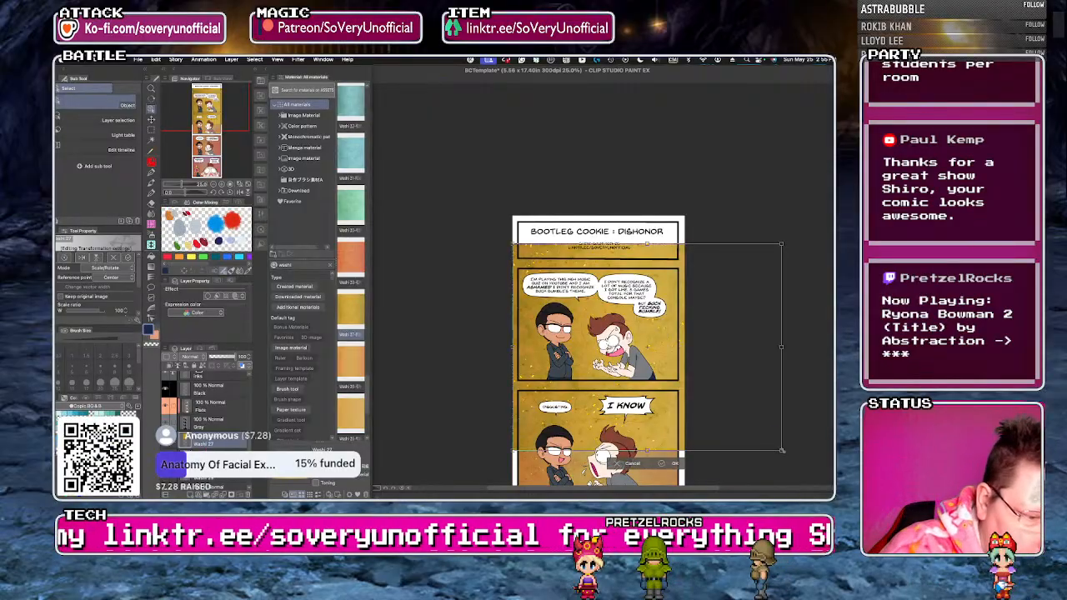
drag(781, 450, 691, 394)
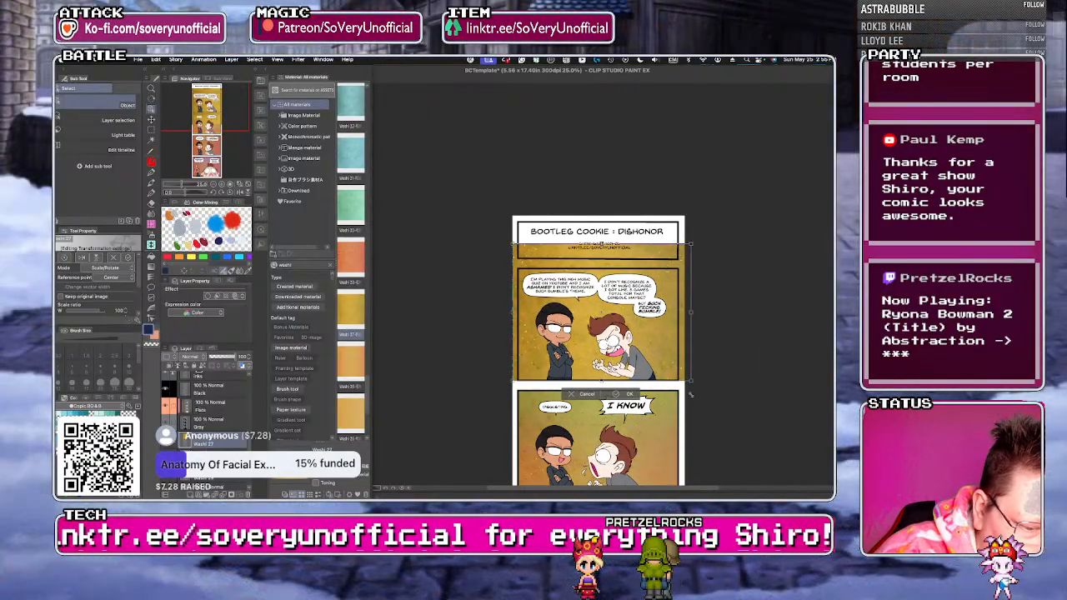
drag(691, 244, 682, 252)
drag(513, 253, 518, 258)
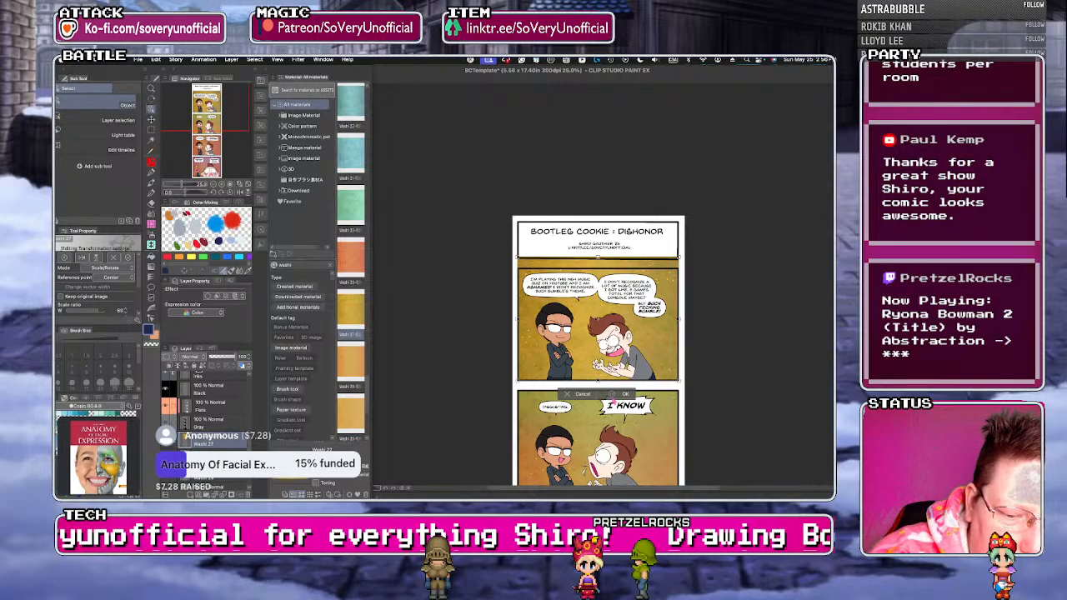
click(624, 395)
Select the first panel along its frame with the Rectangle marquee, trim away the washi texture outside it, and deselect.
click(151, 130)
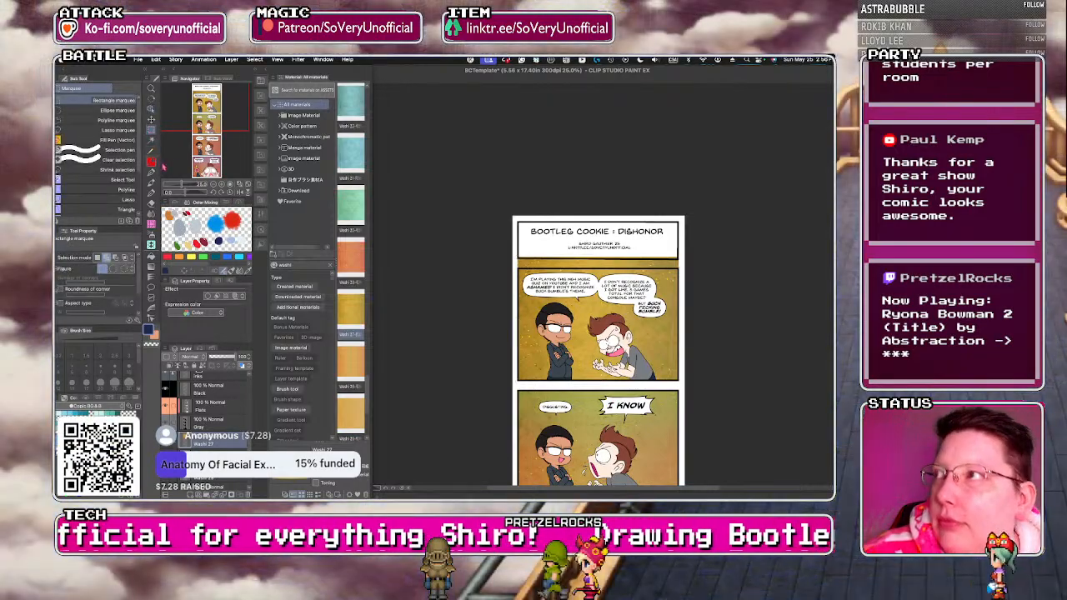
key(super+plus)
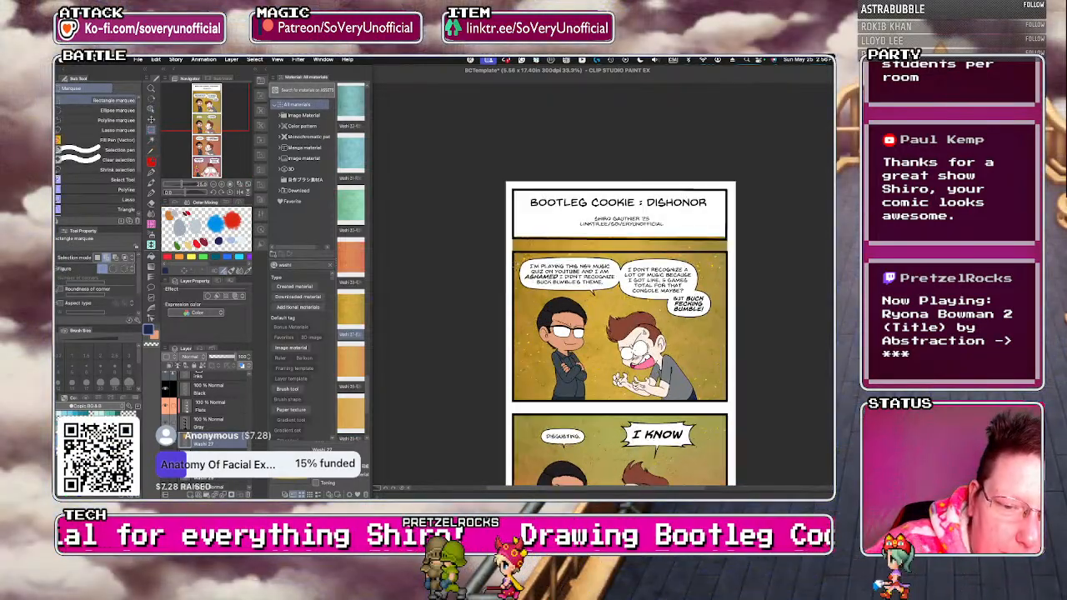
drag(512, 249, 731, 404)
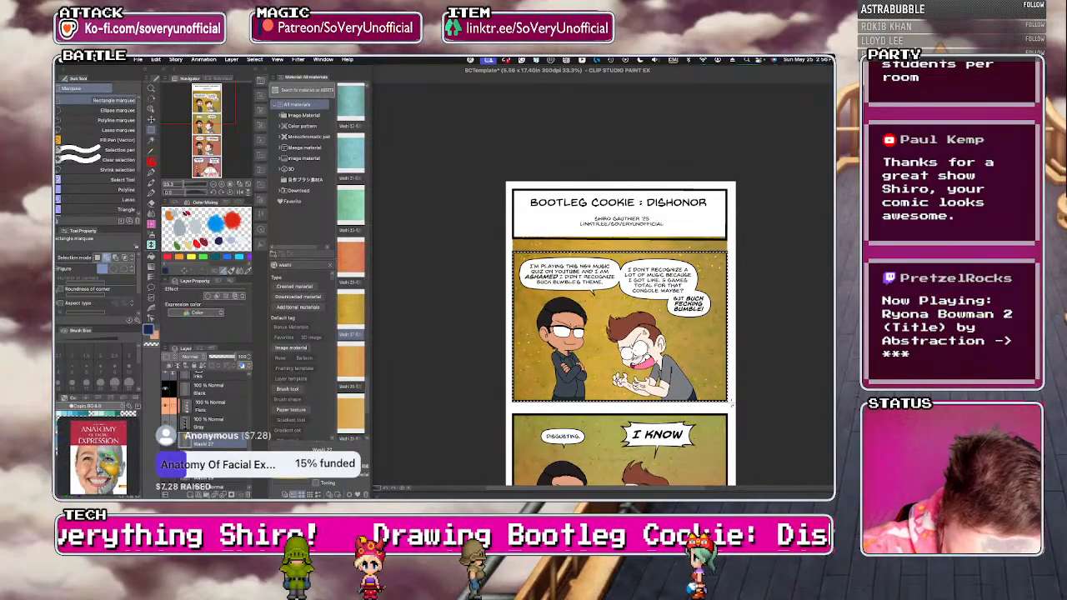
key(Delete)
key(super+d)
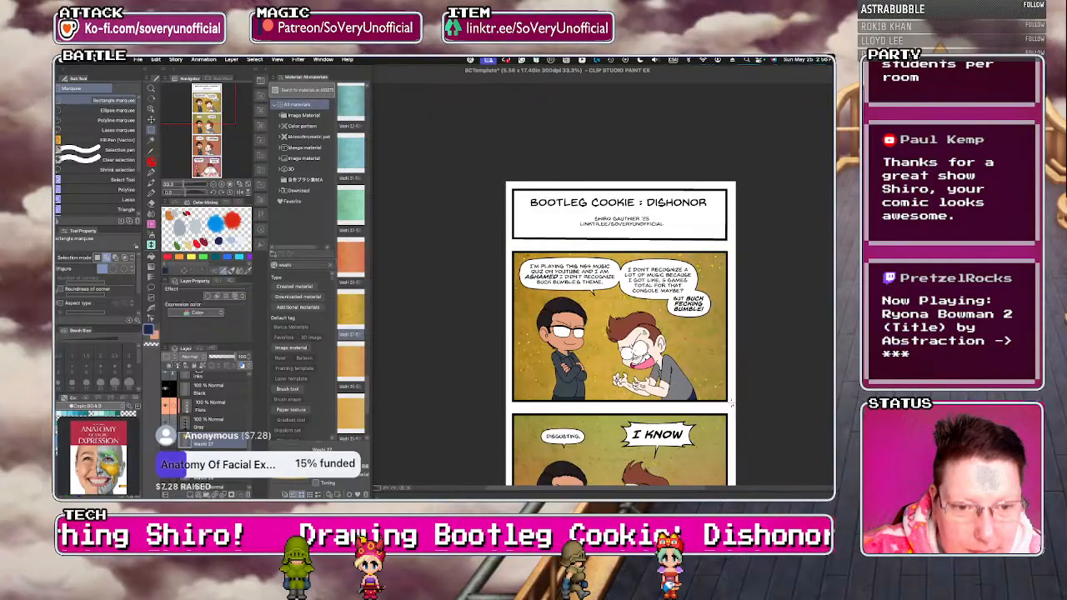
Hide the material library and save the comic file.
click(261, 81)
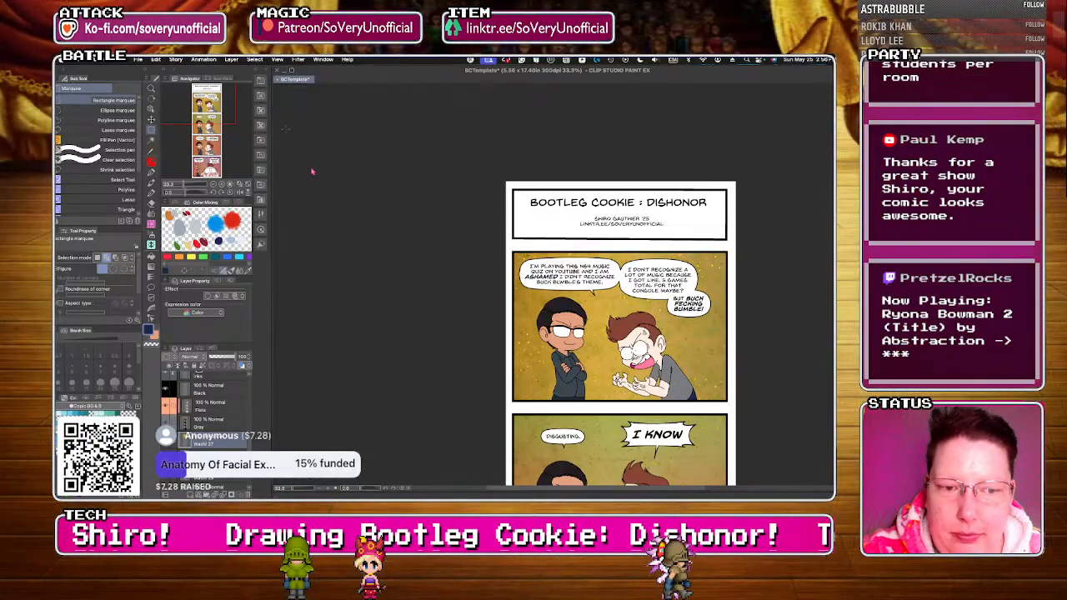
key(super+minus)
key(super+plus)
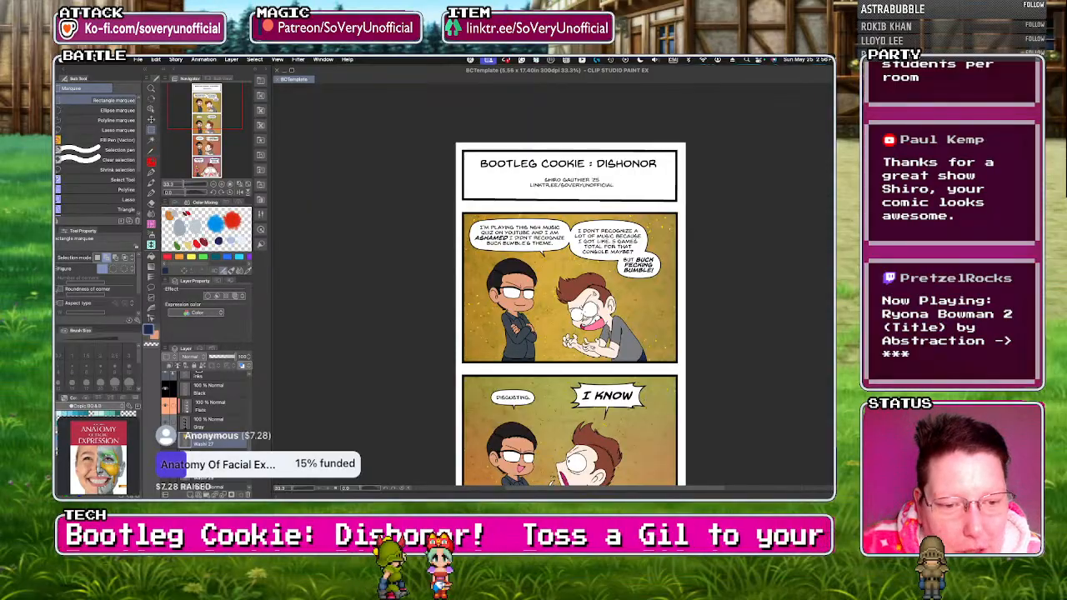
Look over the textured strip from the title down to the fourth panel.
scroll(570, 317, down, 1)
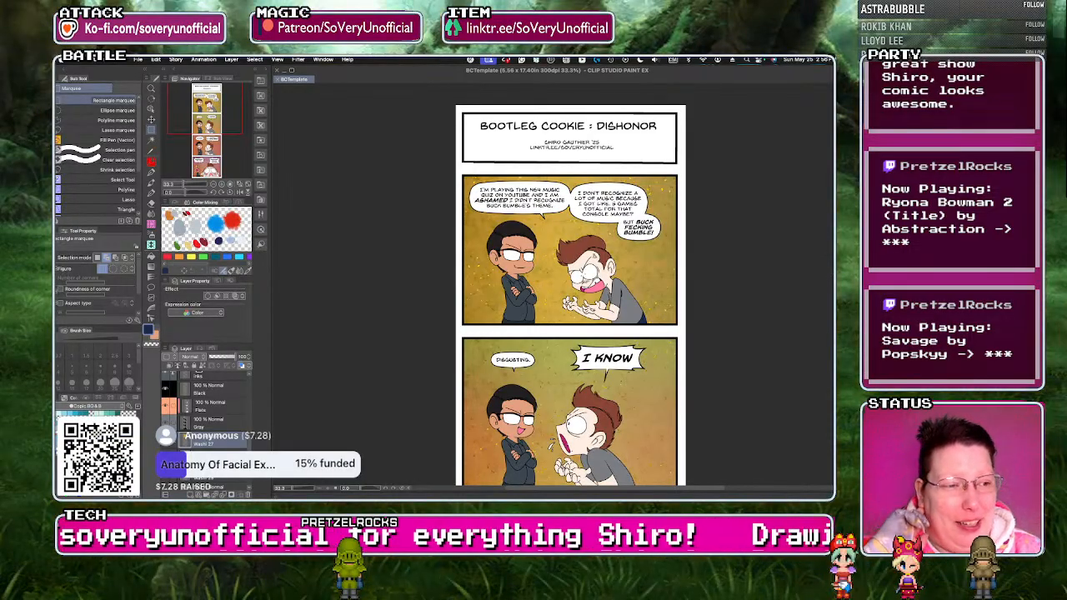
scroll(571, 301, down, 3)
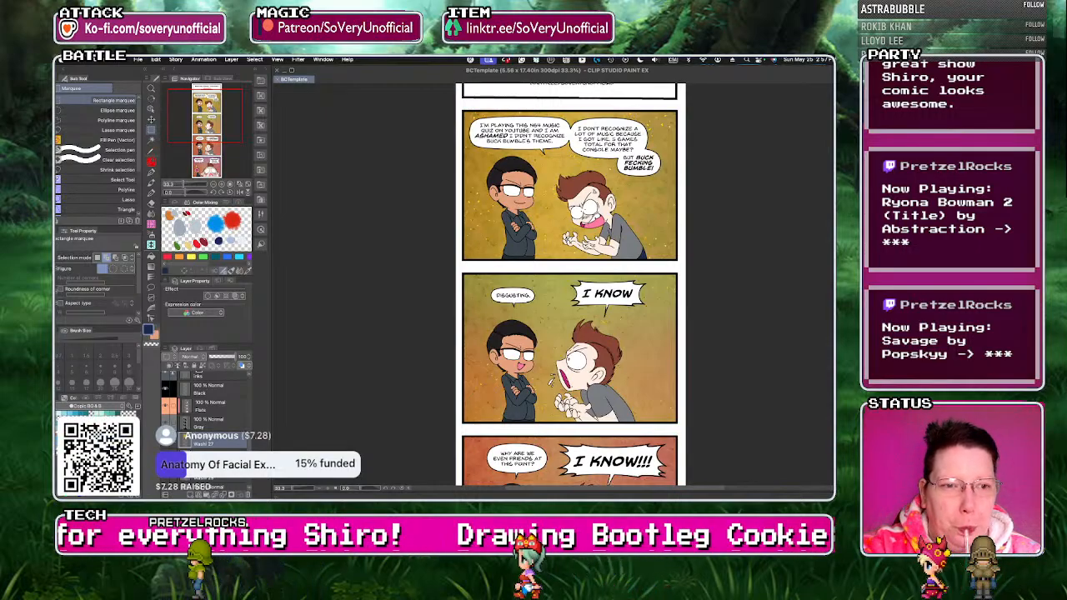
scroll(570, 283, down, 5)
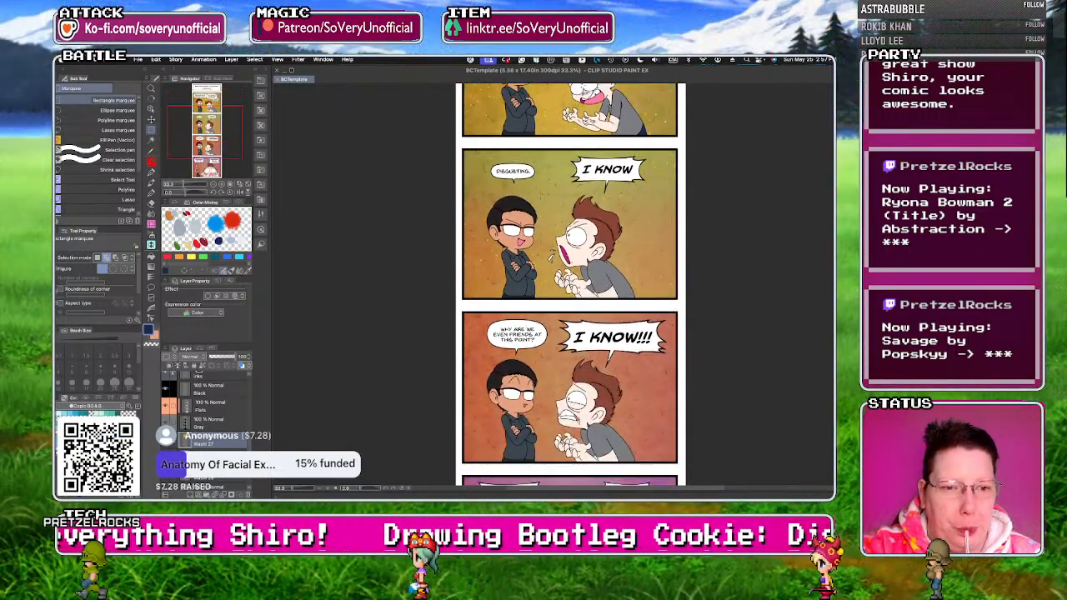
scroll(570, 284, down, 6)
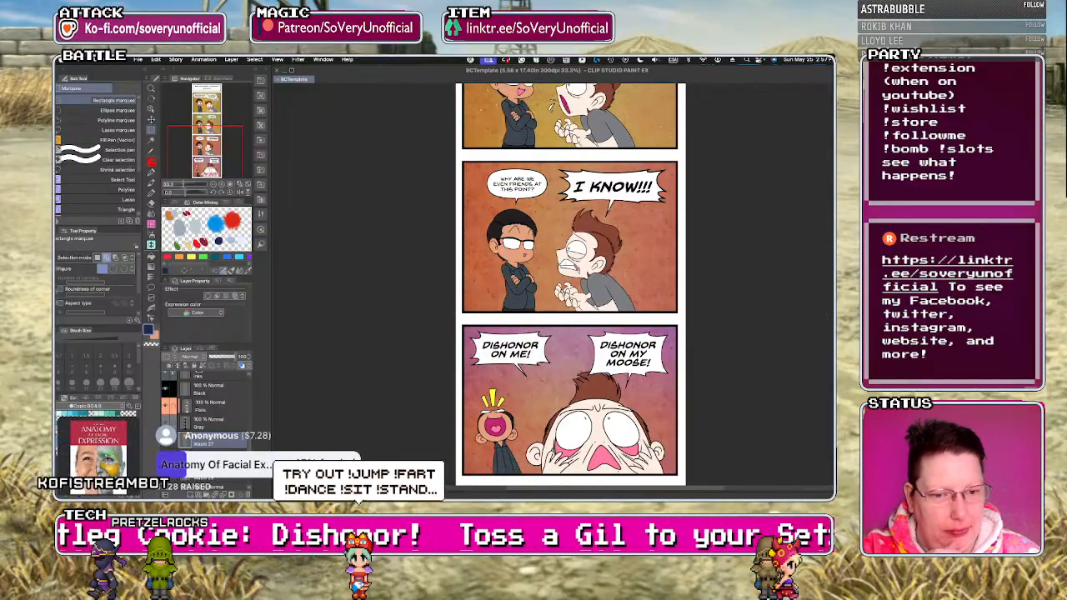
Compare the textured backgrounds of all four comic panels and review the strip back up to the title.
scroll(570, 284, up, 3)
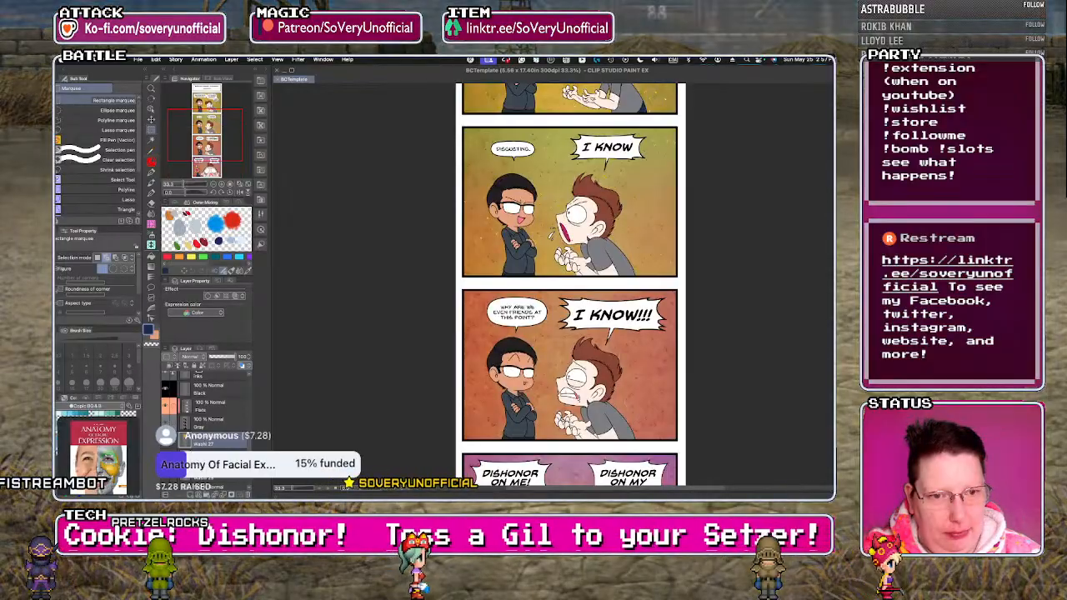
scroll(571, 284, down, 3)
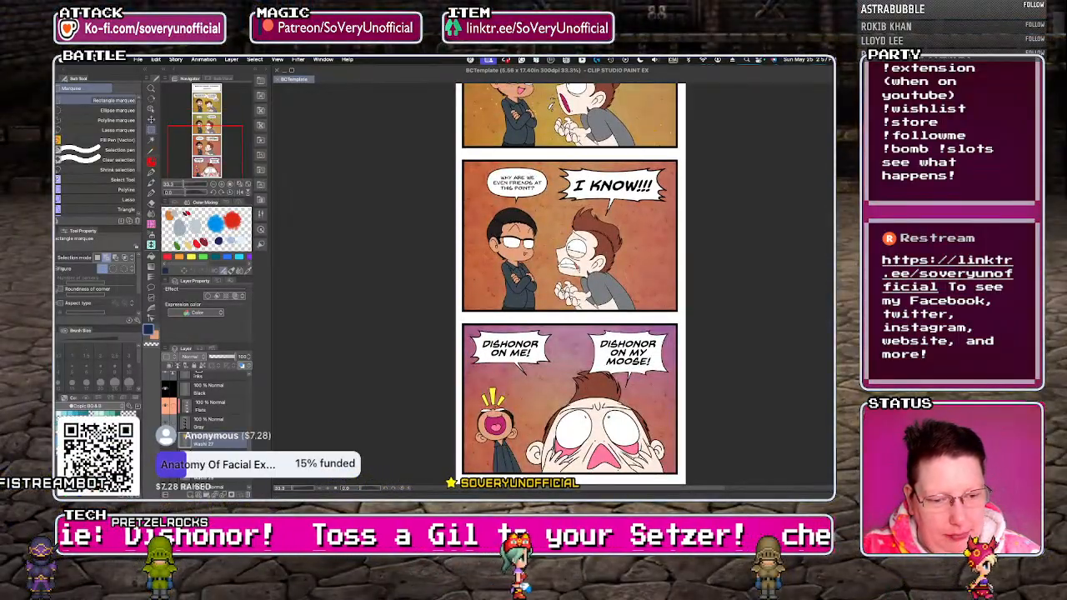
scroll(571, 284, up, 7)
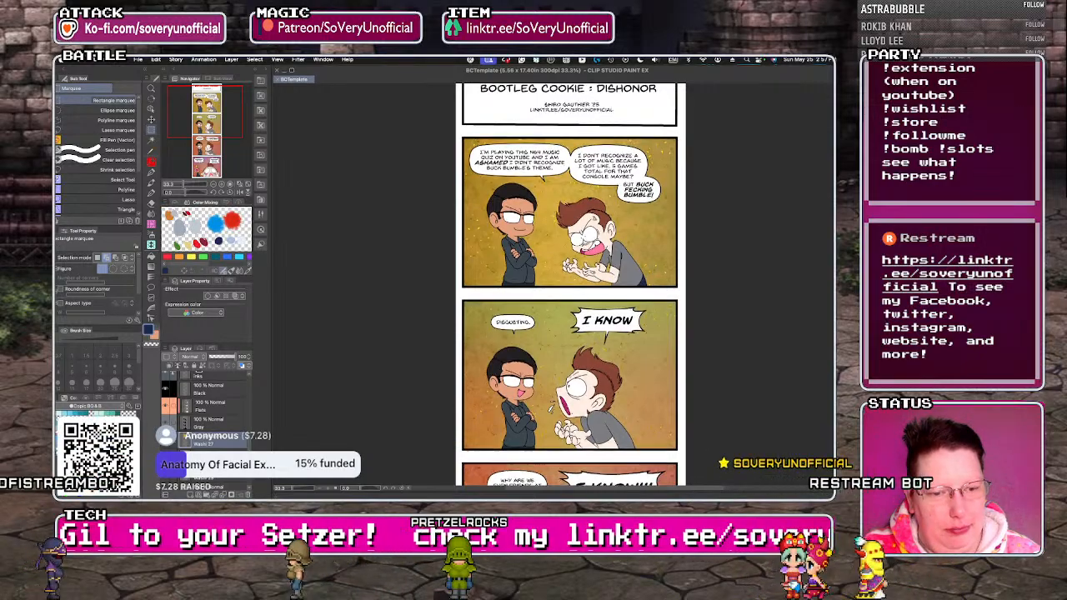
scroll(570, 283, down, 5)
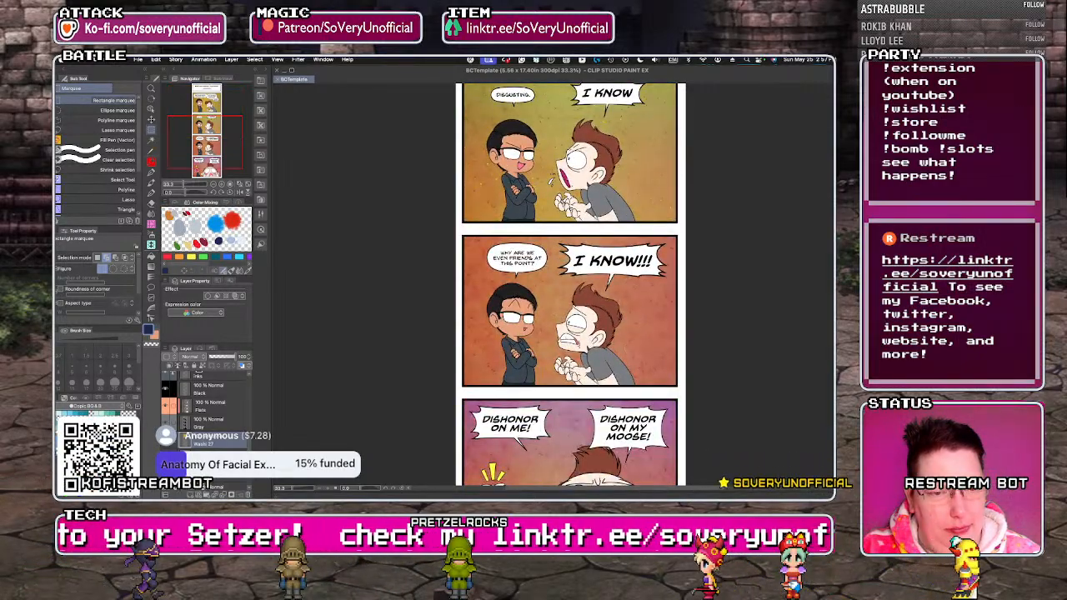
scroll(570, 284, down, 4)
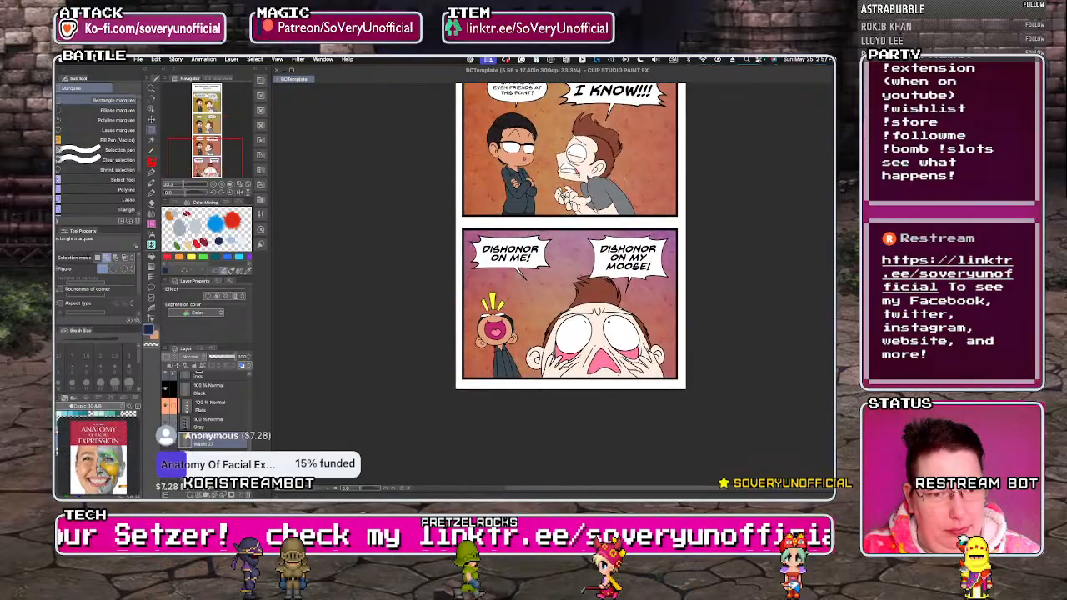
scroll(571, 284, up, 8)
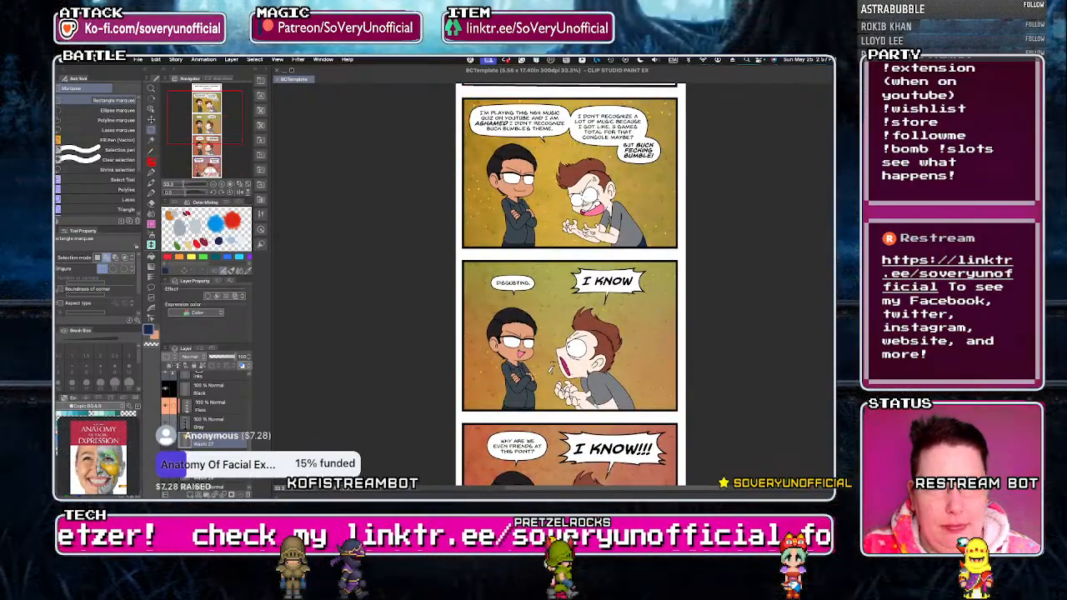
scroll(363, 138, up, 1)
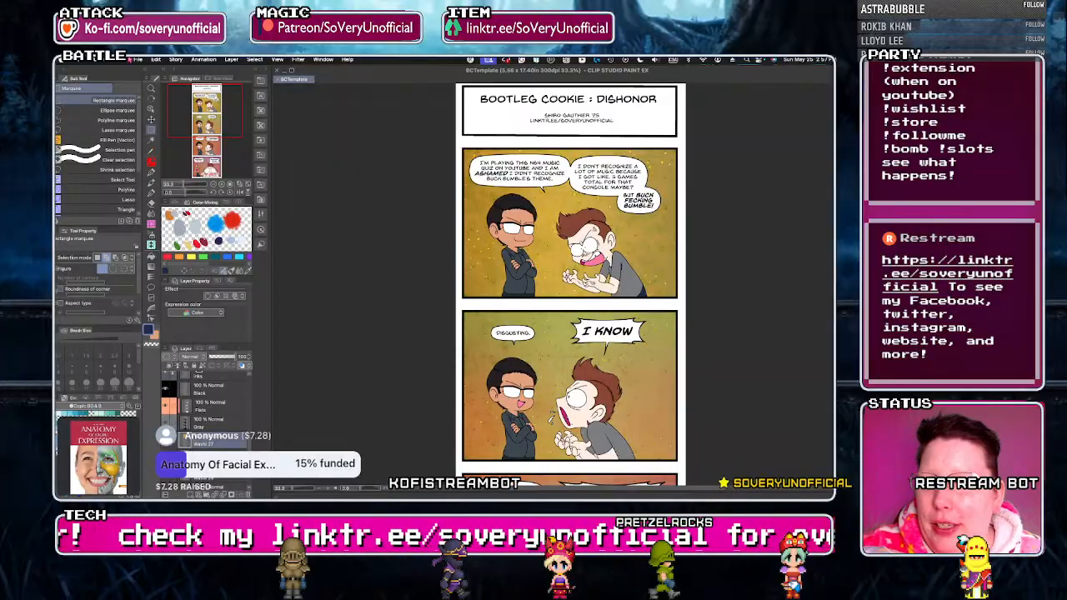
click(139, 60)
click(378, 175)
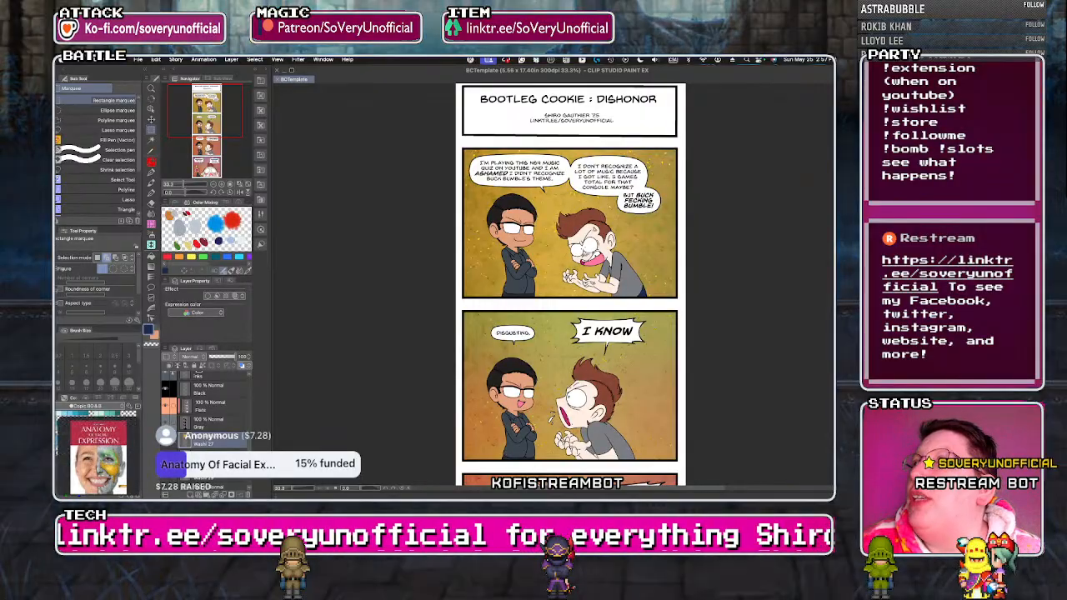
key(Tab)
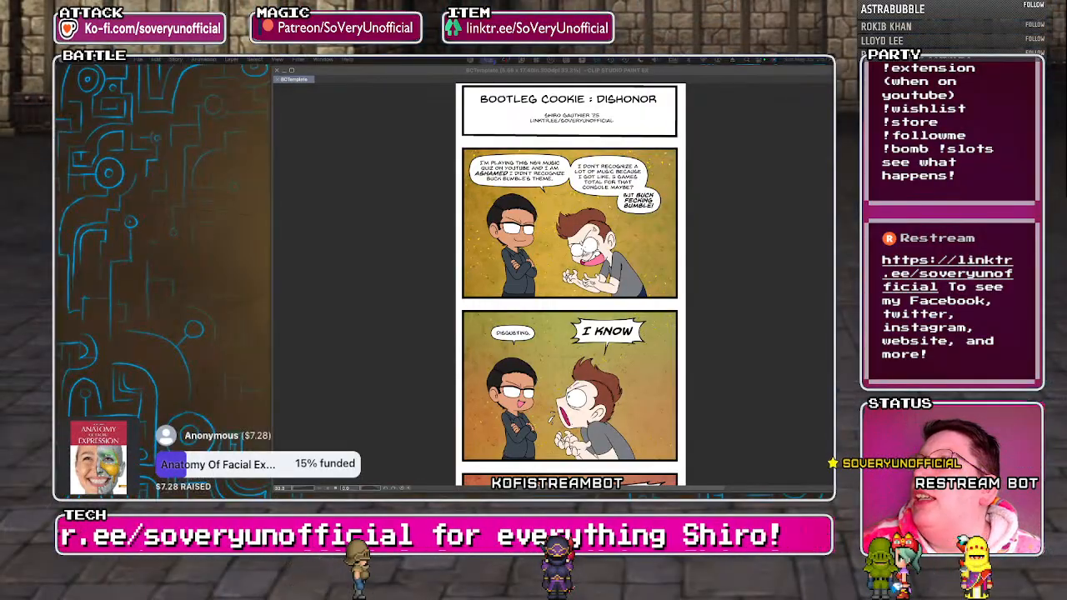